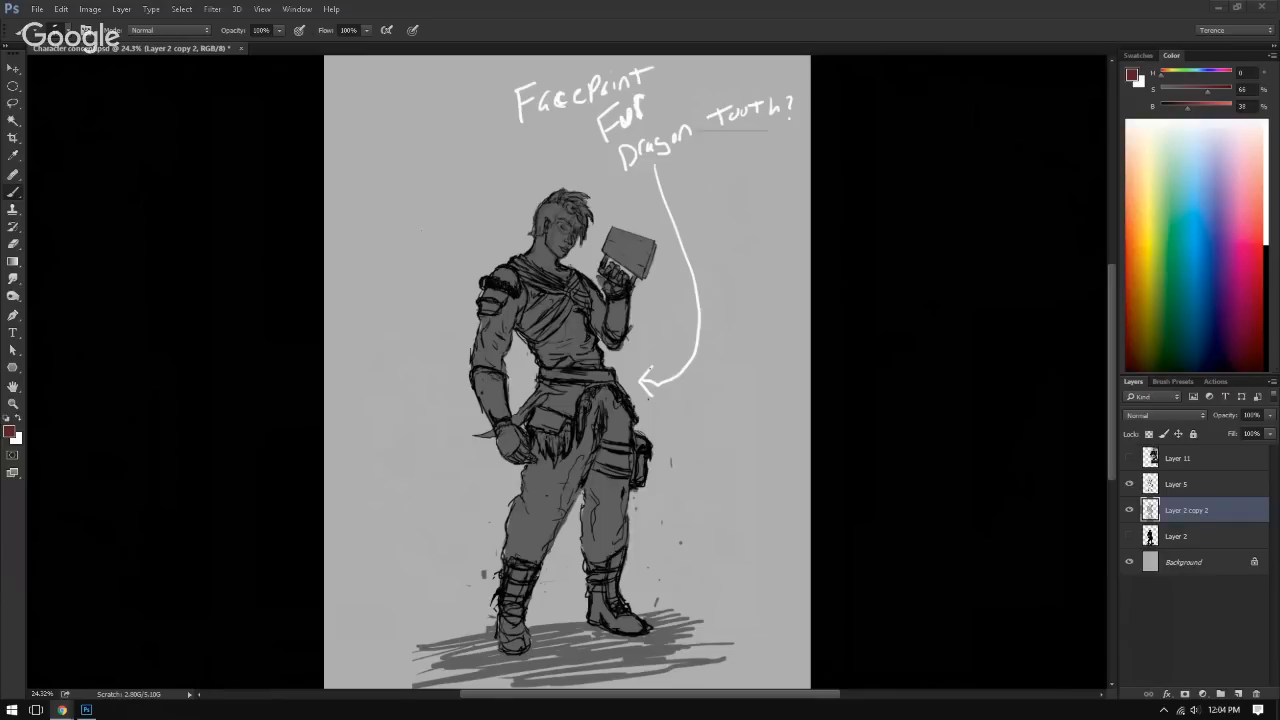
Step: Switch to the browser to read the Character Bio image, and close it to return to the Photoshop sketch
key(alt+Tab)
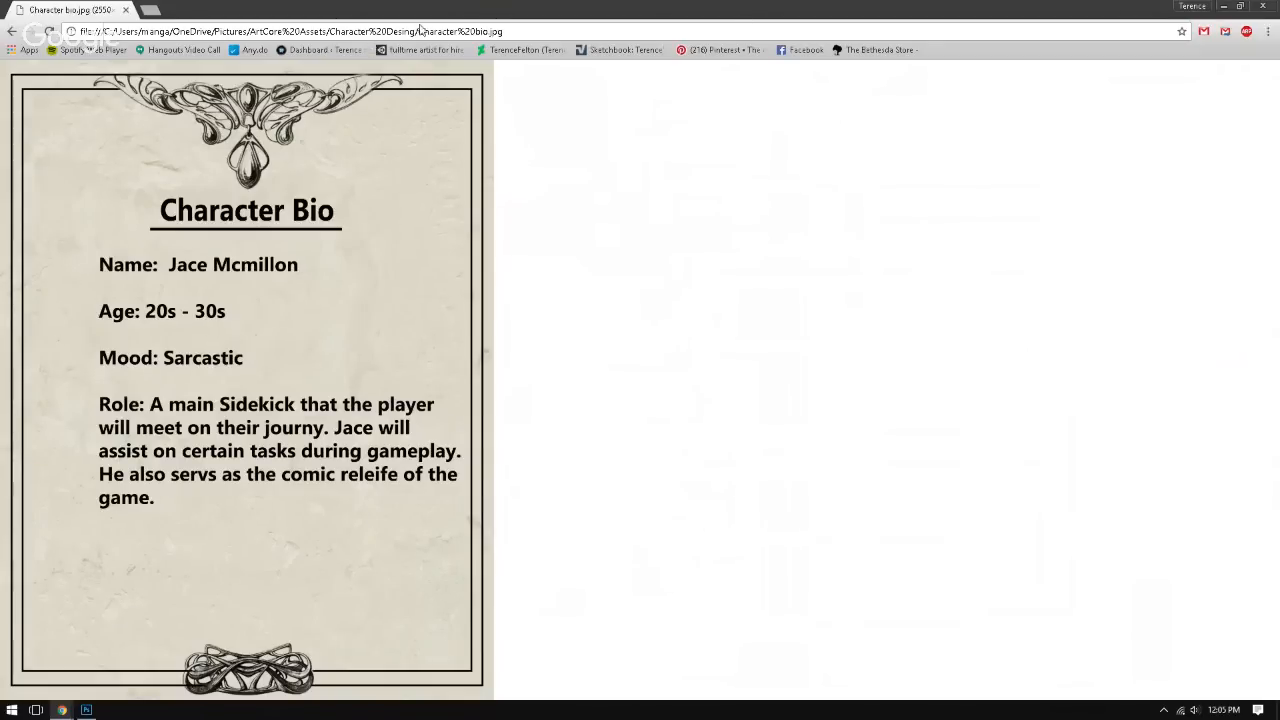
click(1264, 8)
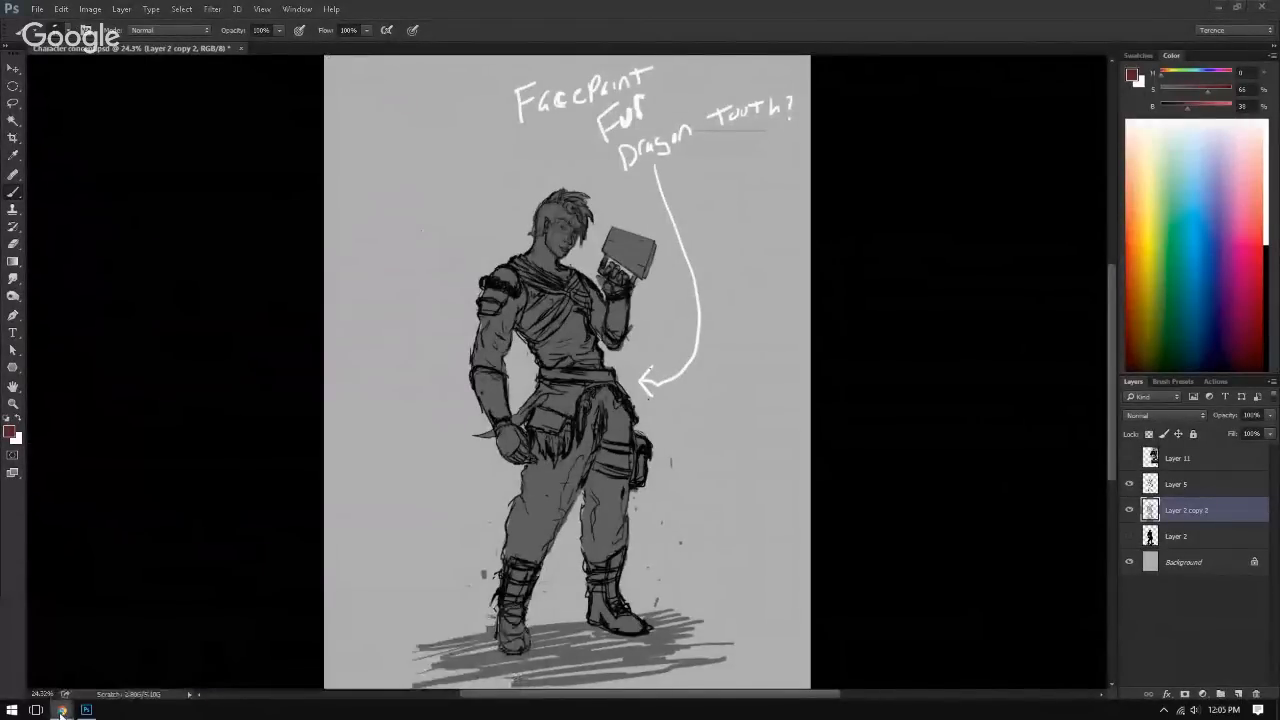
mouse_move(61, 710)
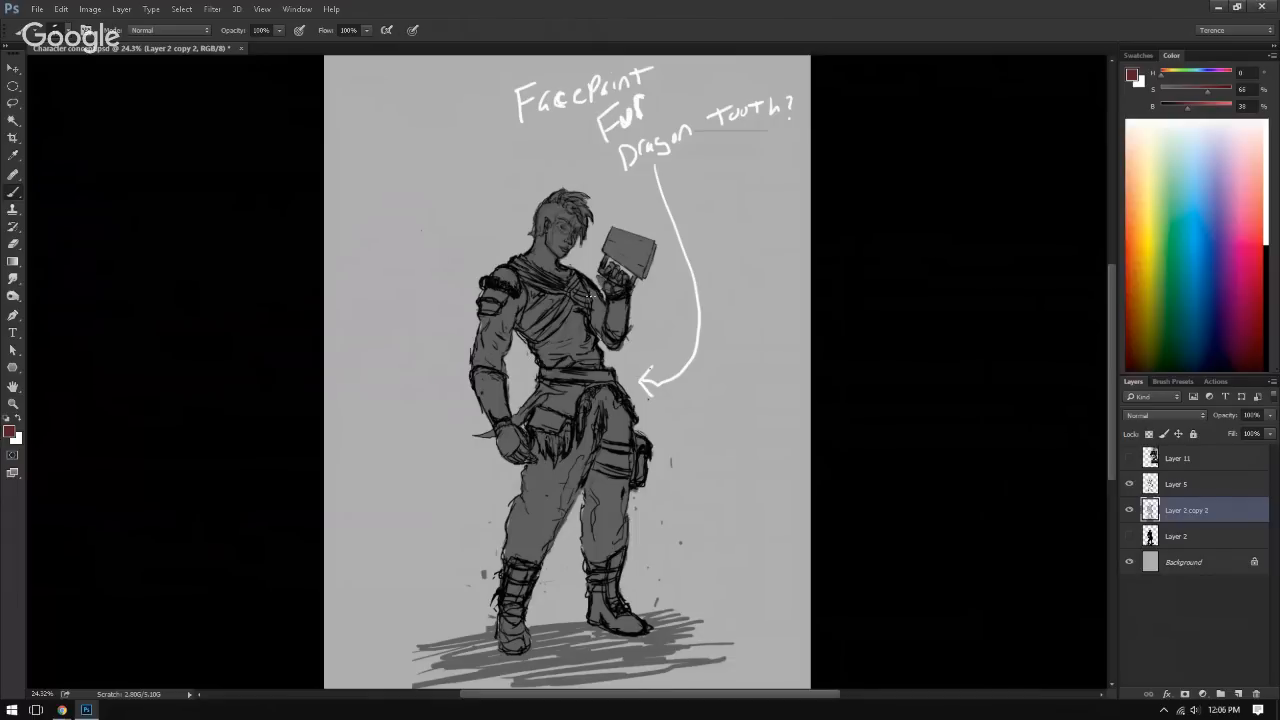
Step: Isolate the black silhouette on Layer 2 by hiding Layer 5 and Layer 2 copy 2
click(1129, 490)
click(1131, 517)
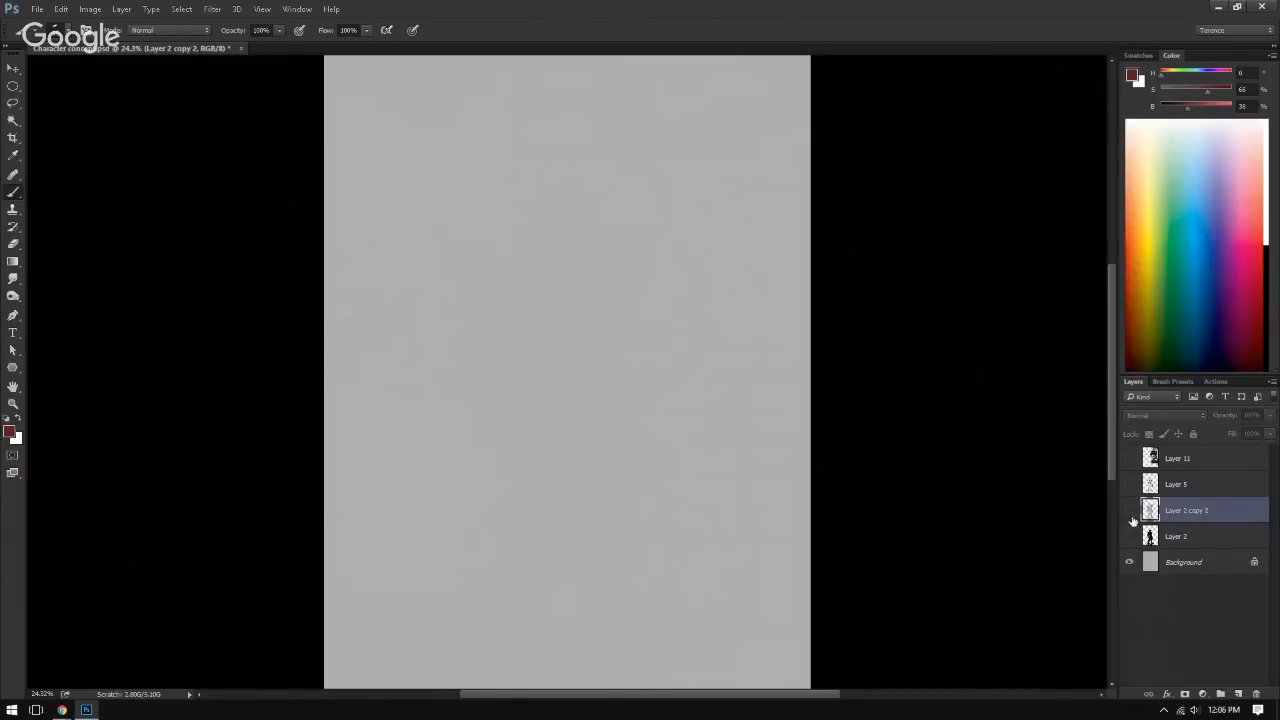
click(1131, 511)
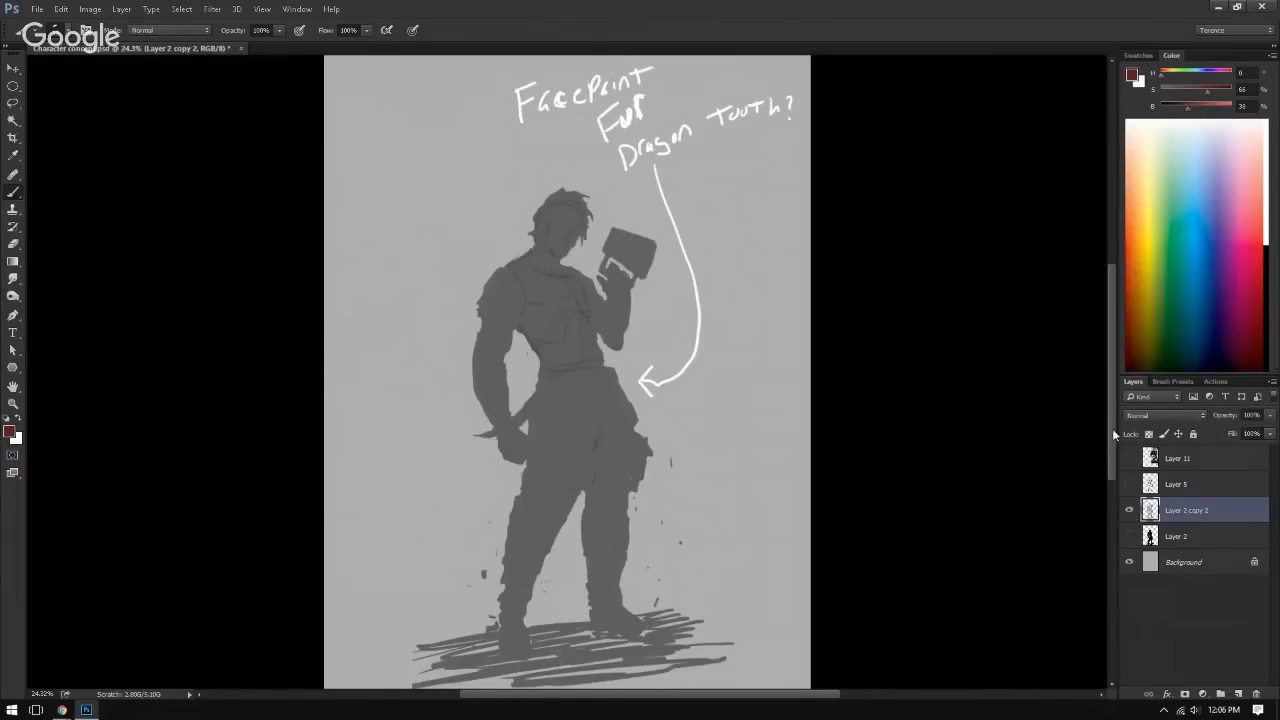
click(1133, 539)
click(1129, 510)
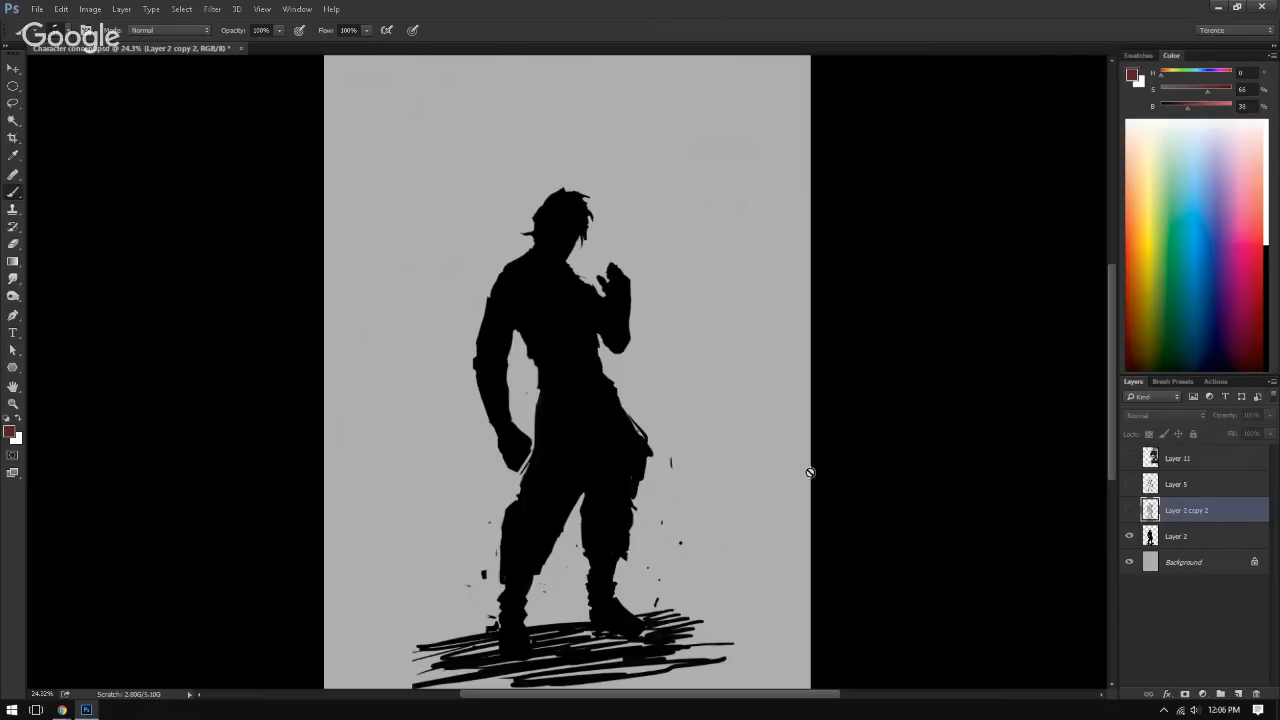
Step: Compare the Layer 5 line art and the grey Layer 2 copy 2 against the silhouette, leaving only the grey figure shown
click(1131, 511)
click(1131, 485)
click(1131, 485)
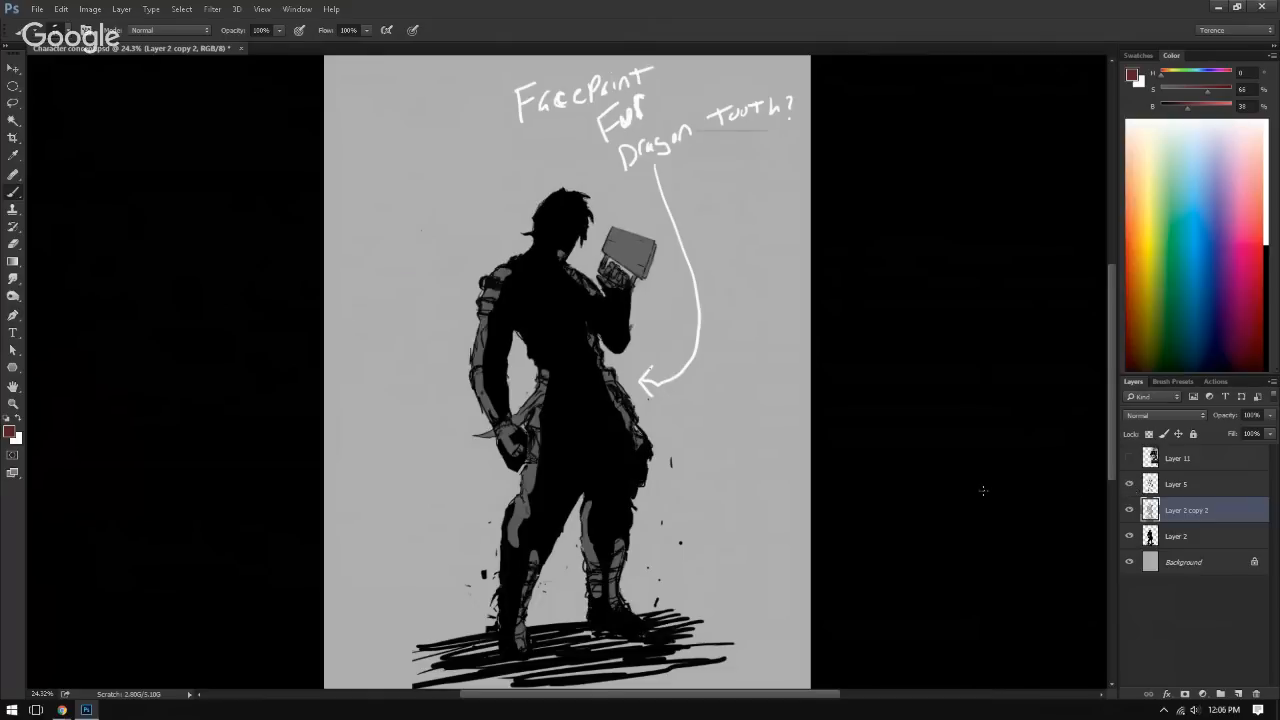
click(1130, 510)
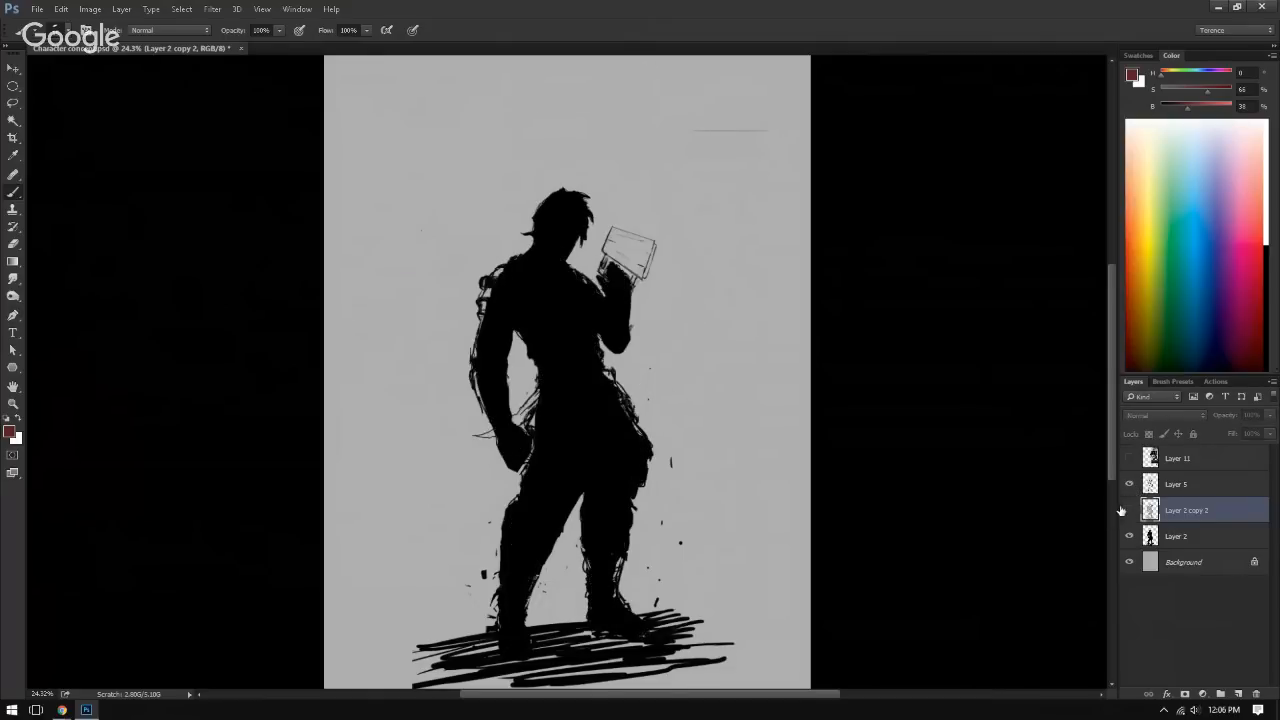
click(1130, 485)
click(1130, 510)
click(1130, 535)
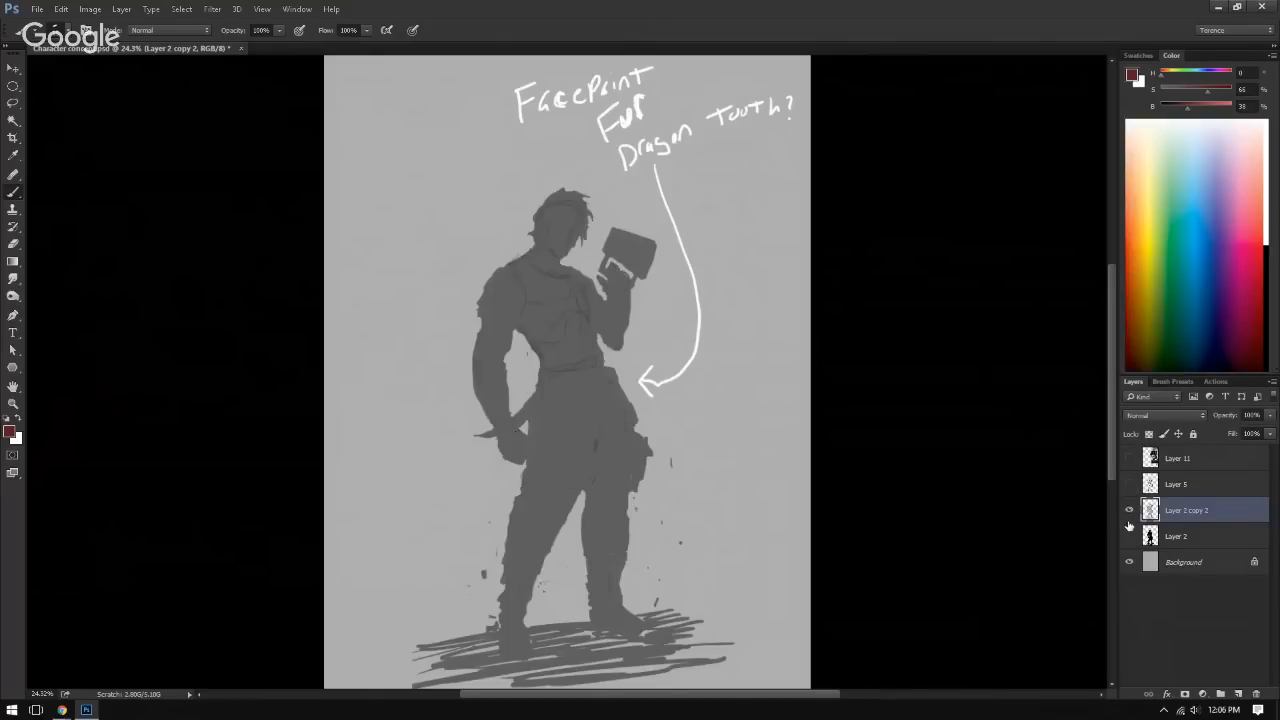
Step: Alternate between the black and grey silhouettes, ending with Layer 2 copy 2 and the Layer 5 line art shown
click(1130, 536)
click(1130, 510)
click(1130, 536)
click(1130, 536)
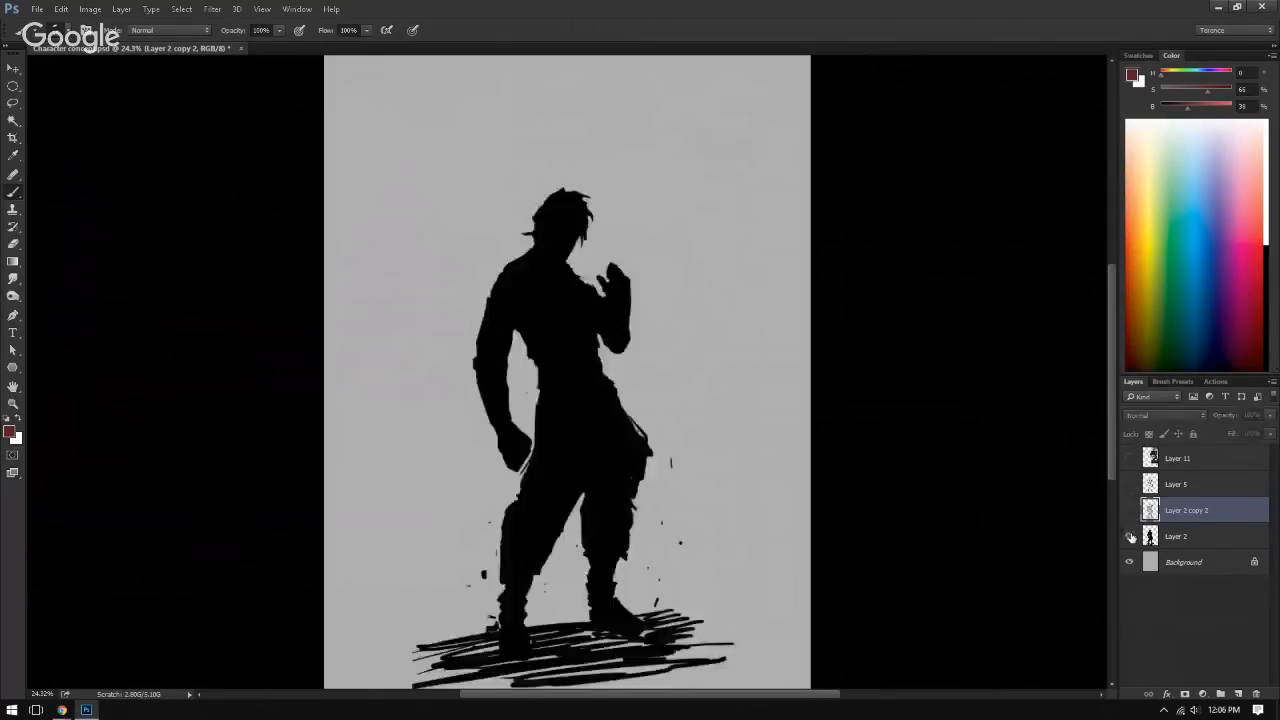
click(1130, 510)
click(1130, 536)
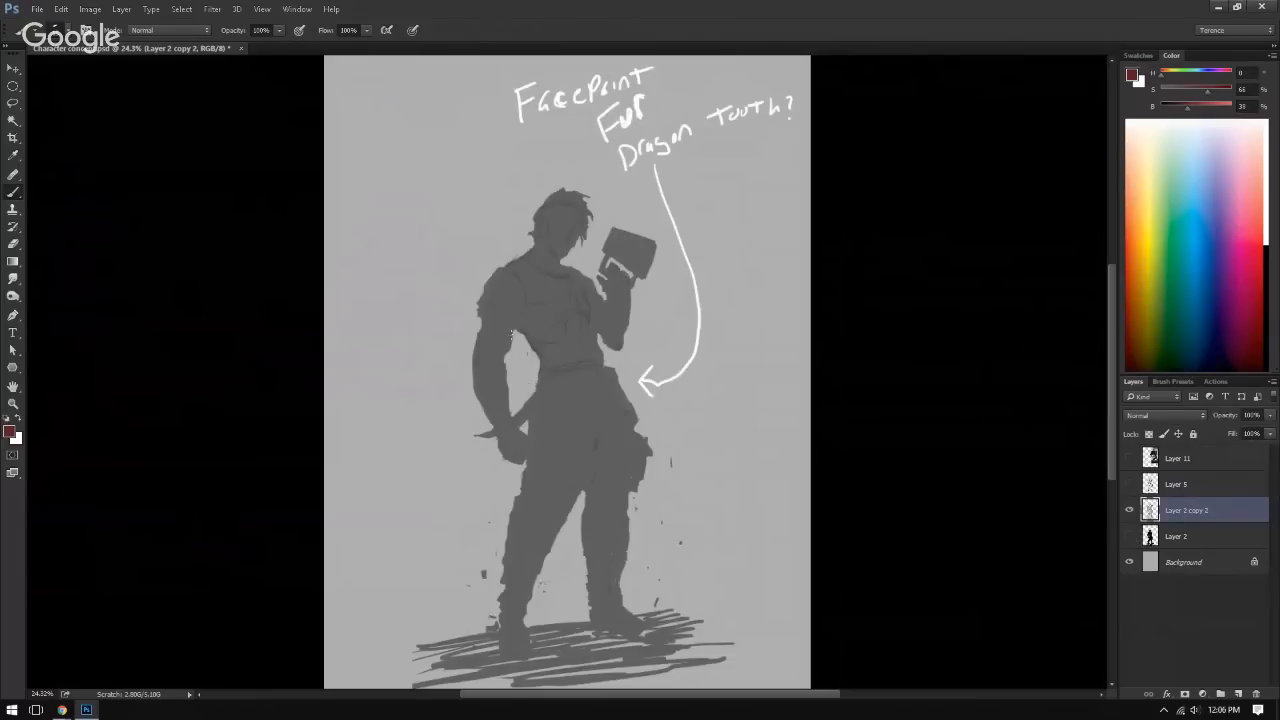
click(1130, 484)
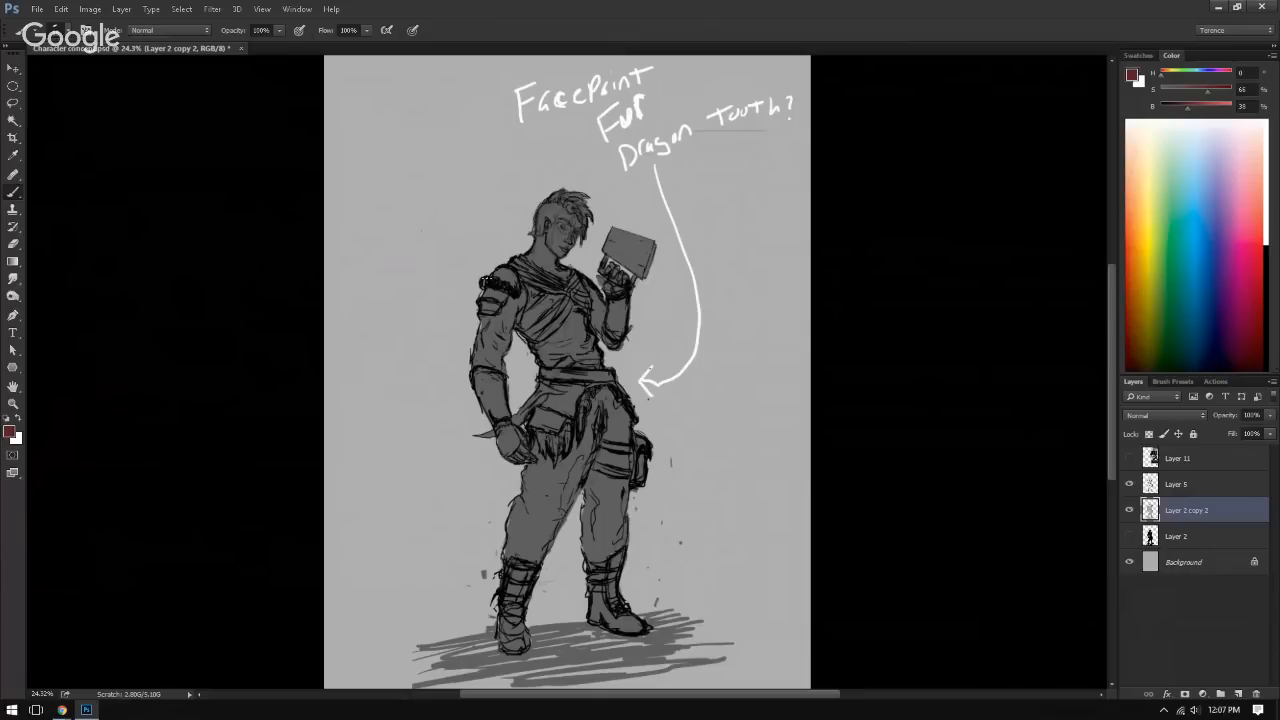
Step: Undo the test stroke near the shoulder and set the foreground colour to bright red
drag(486, 275, 471, 285)
key(ctrl+alt+z)
click(1152, 266)
click(1236, 92)
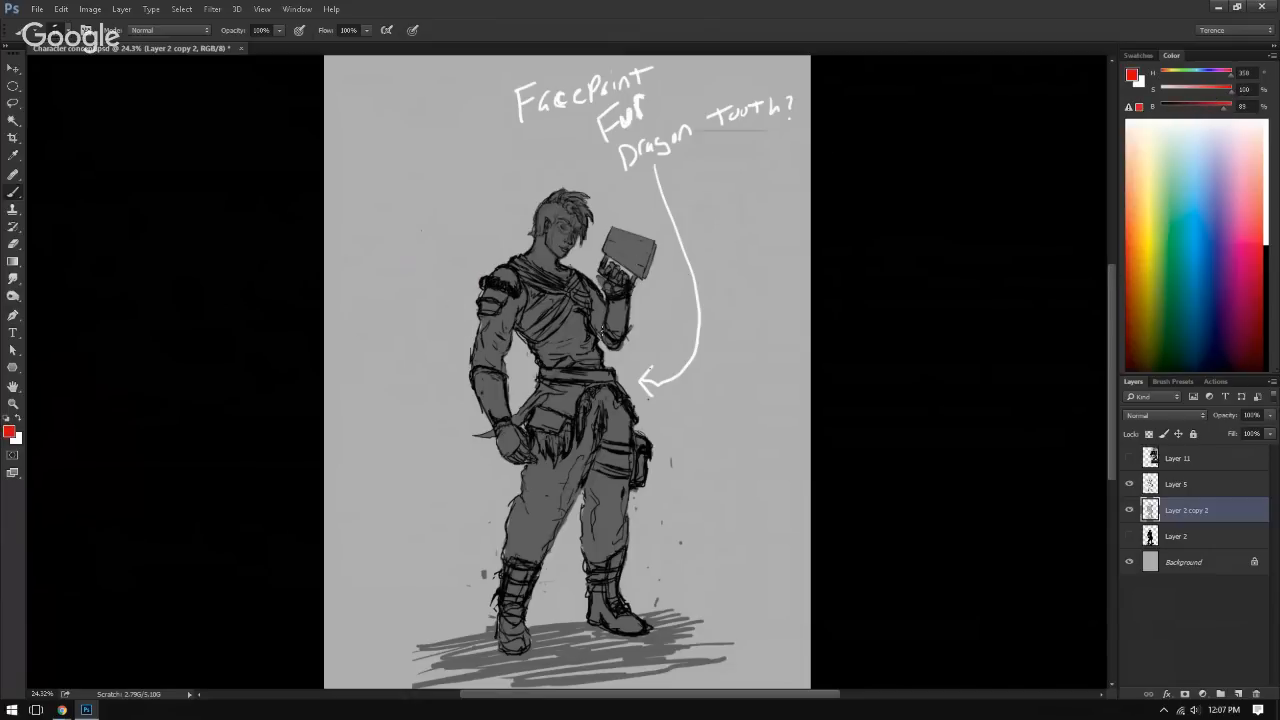
mouse_move(469, 270)
mouse_down()
mouse_move(437, 265)
mouse_move(468, 279)
mouse_up()
drag(701, 427, 608, 436)
key(ctrl+alt+z)
key(ctrl+alt+z)
key(ctrl+alt+z)
Step: Show the reference images on Layer 11 and examine the Bosmer Armor Pack and the red dagger beside the boots
drag(569, 350, 625, 351)
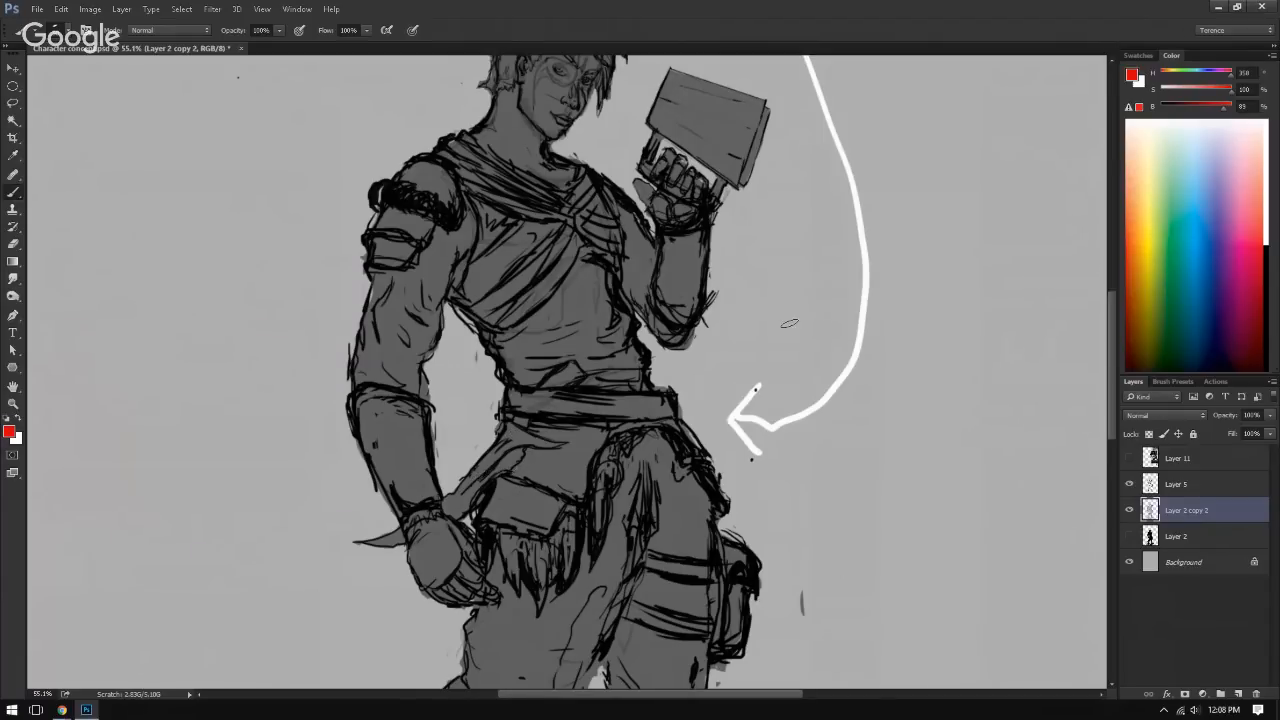
click(1129, 458)
click(1129, 536)
drag(1086, 453, 998, 100)
drag(651, 451, 573, 409)
mouse_move(885, 258)
mouse_down()
mouse_move(609, 403)
mouse_move(722, 488)
mouse_move(845, 240)
mouse_up()
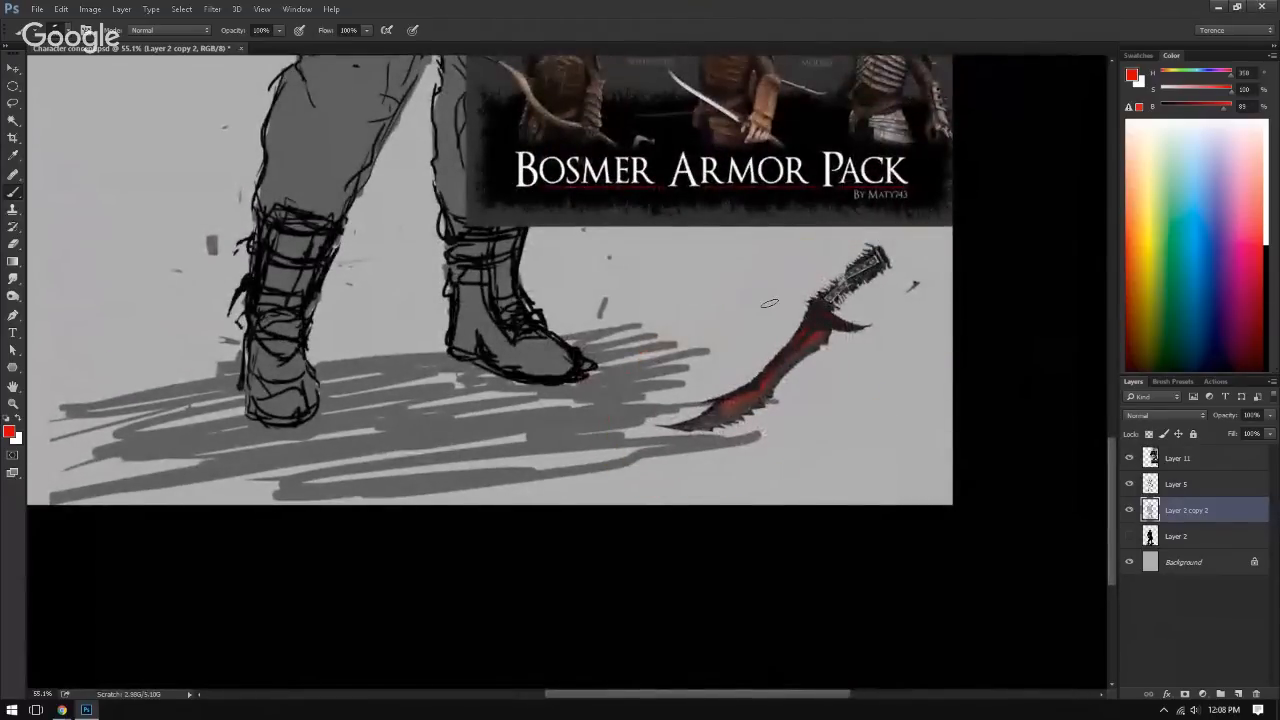
drag(726, 324, 640, 490)
drag(639, 325, 697, 525)
drag(657, 478, 540, 474)
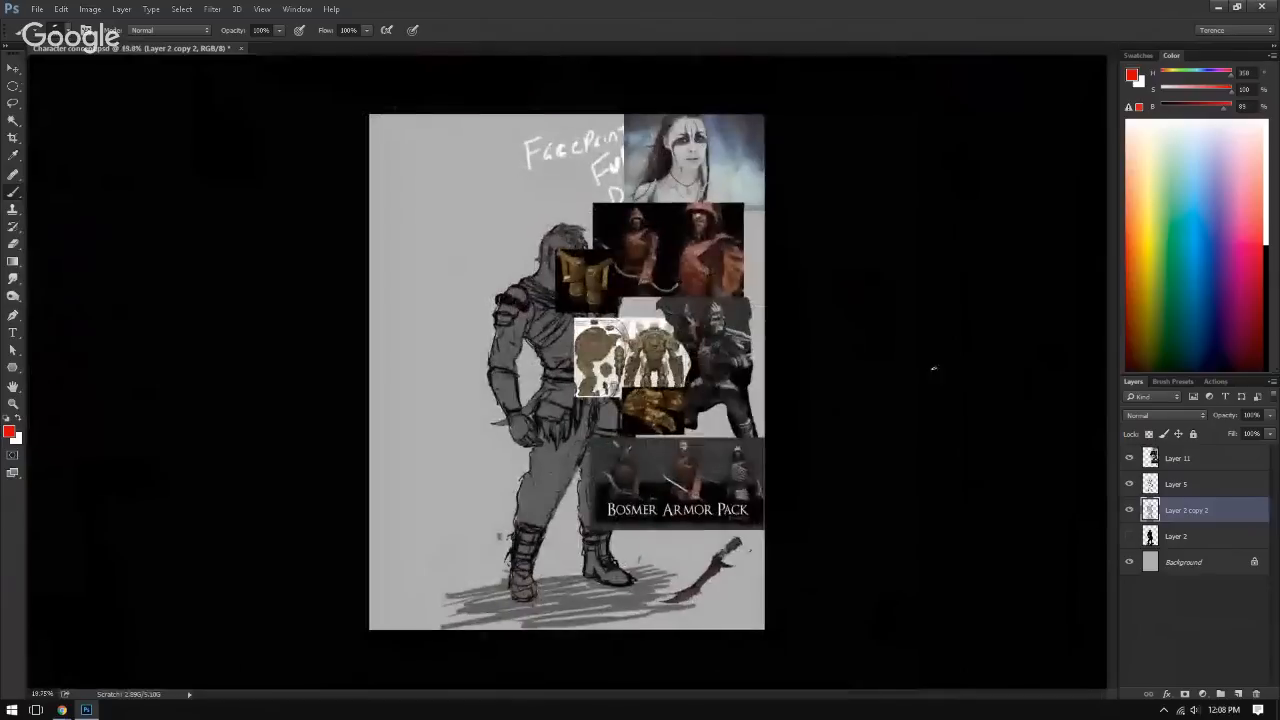
Step: Compare the sketch with and without the Layer 11 references, examine the face-paint photo, and hide the references
click(1129, 458)
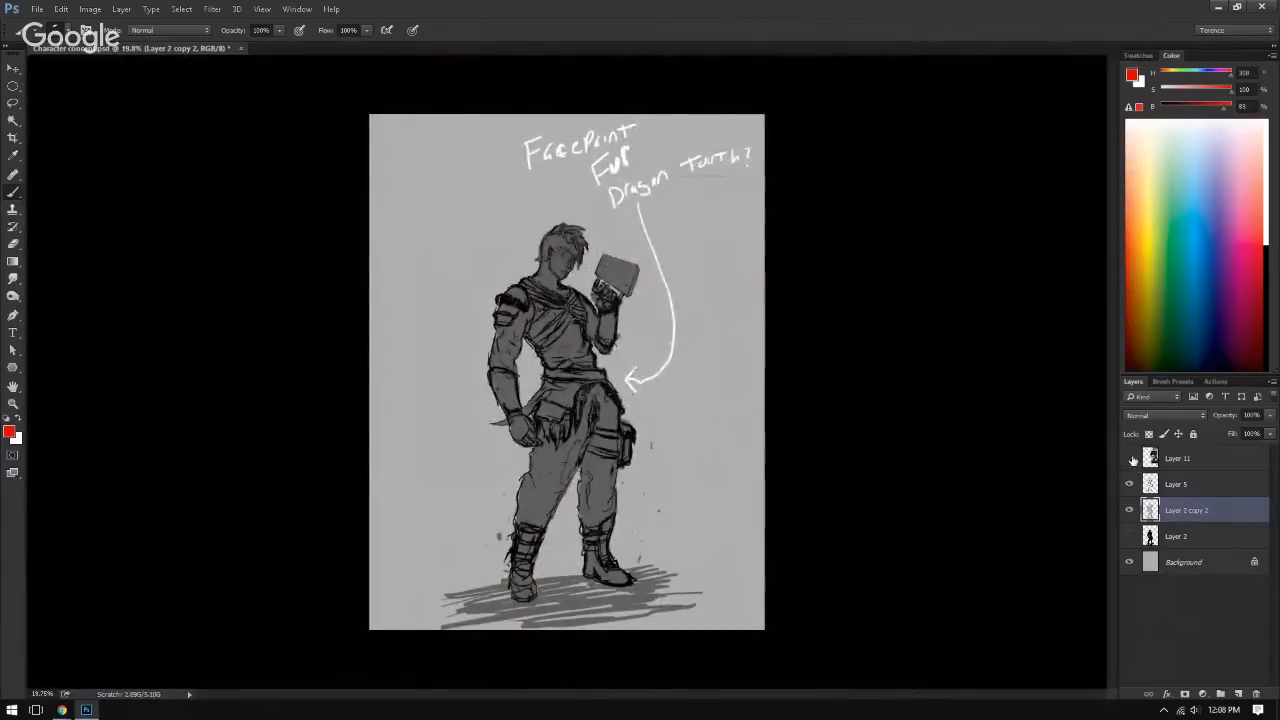
click(1130, 458)
drag(592, 212, 722, 200)
drag(722, 200, 641, 303)
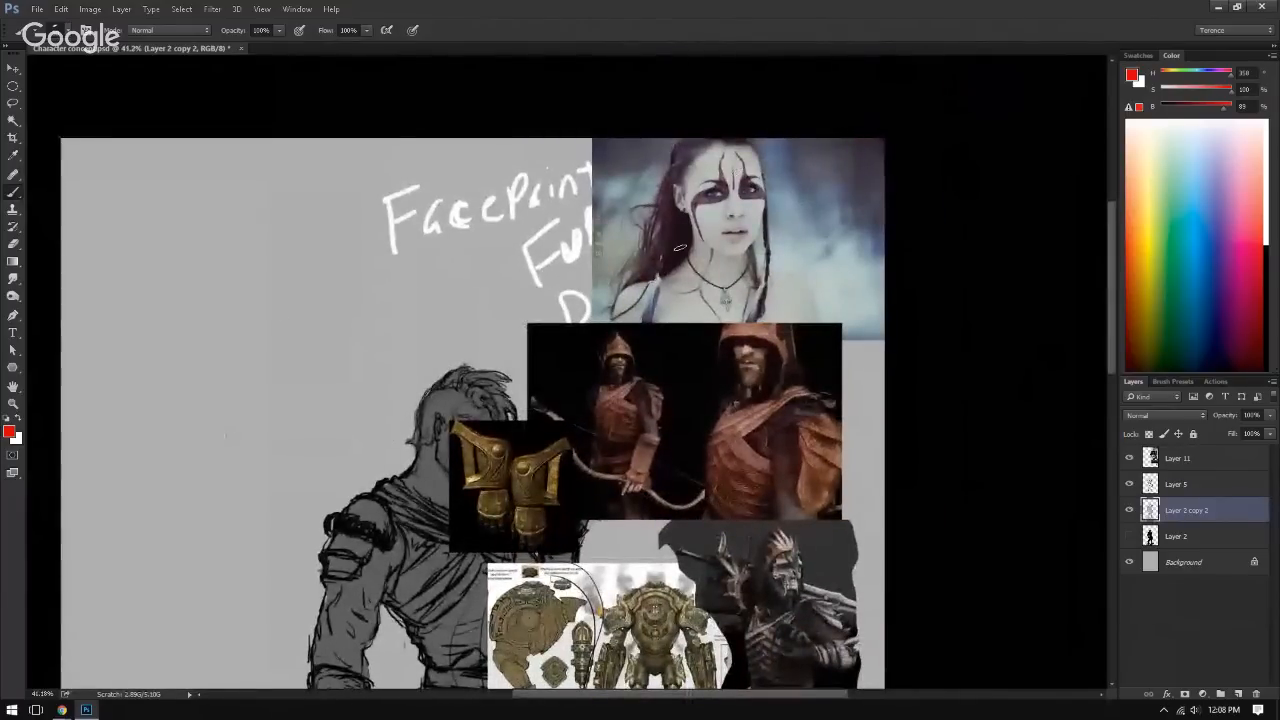
click(1129, 458)
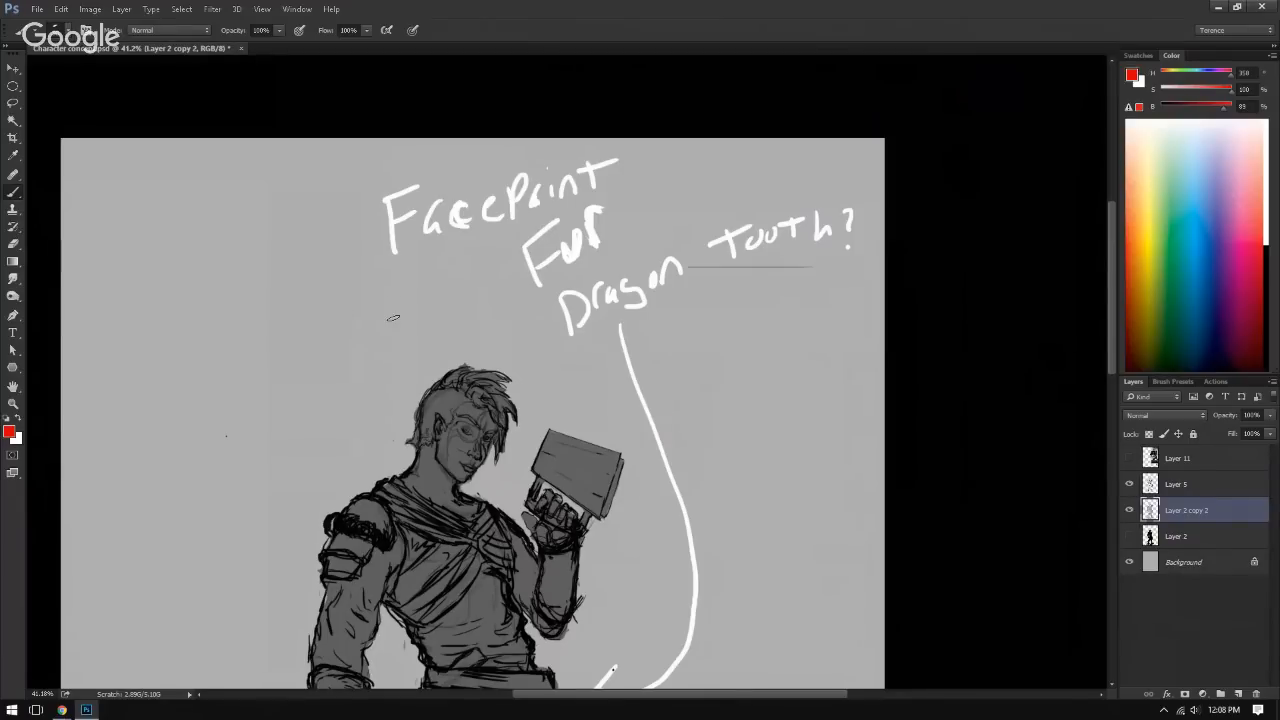
Step: Examine the character sketch from head to boots, including the pose, clothing and handwritten notes
scroll(294, 440, down, 5)
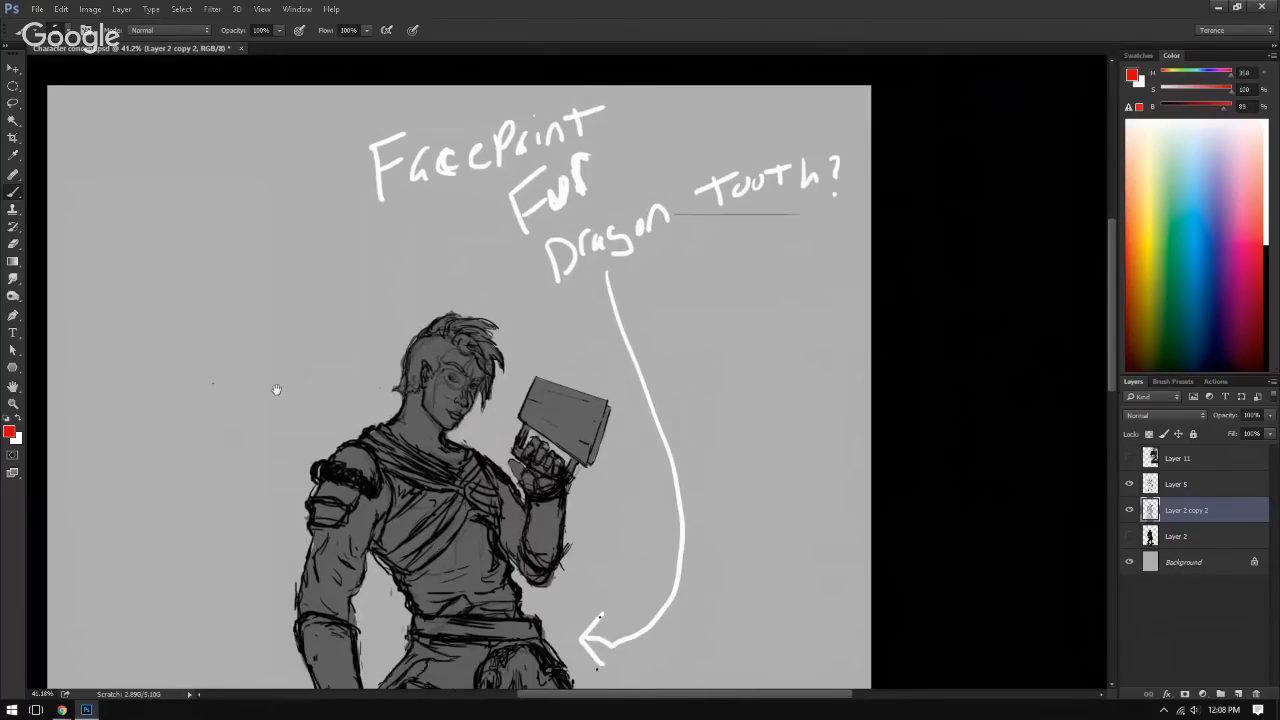
scroll(343, 380, right, 2)
drag(343, 380, 262, 348)
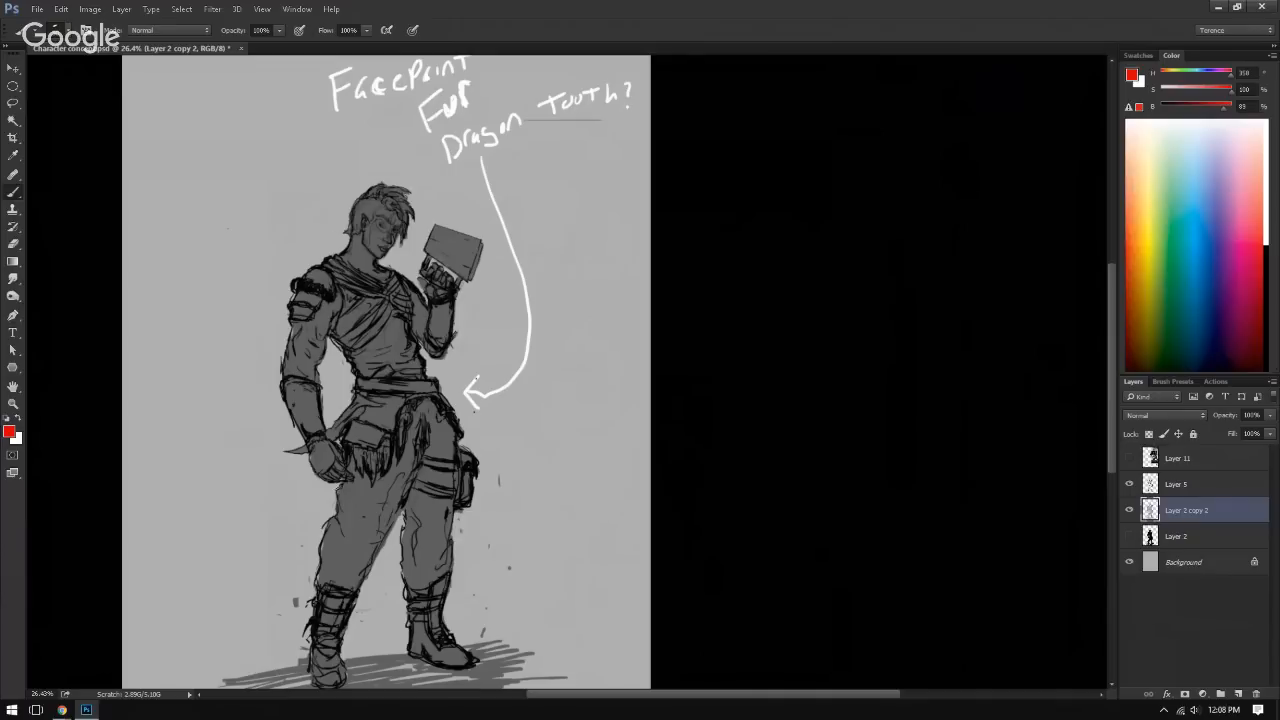
drag(328, 498, 365, 451)
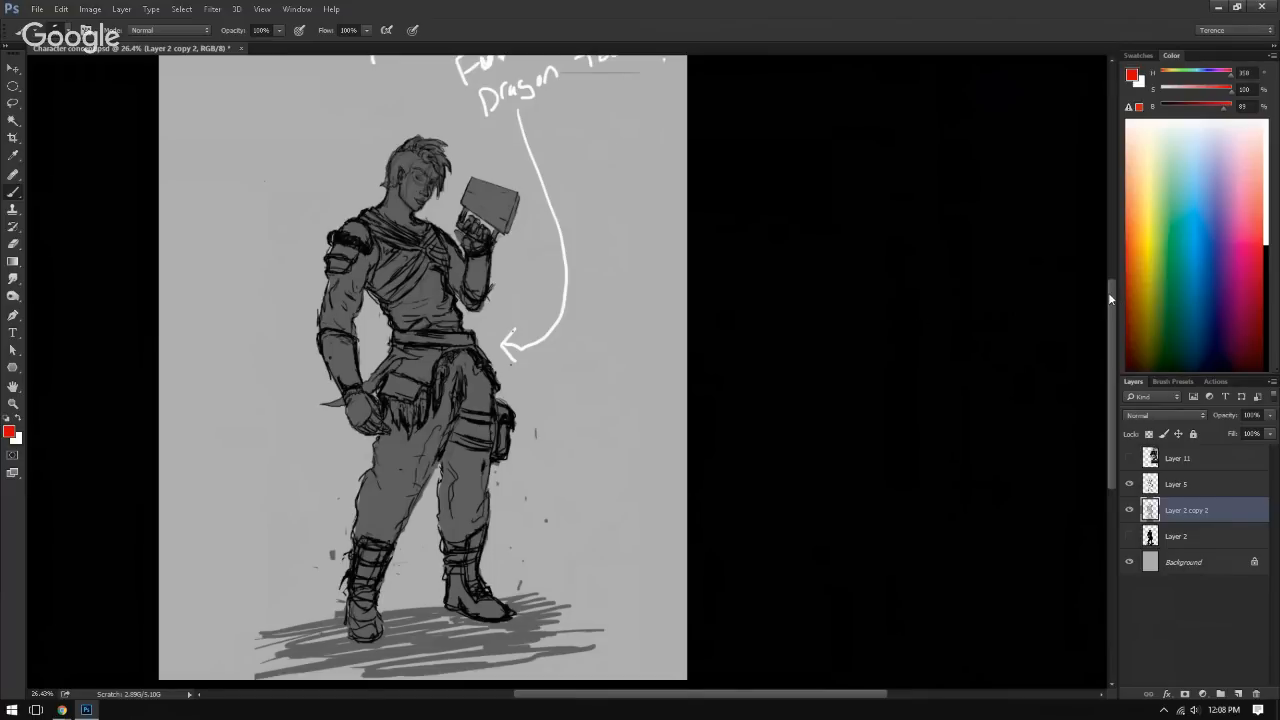
mouse_move(1110, 299)
mouse_down()
mouse_move(1112, 278)
mouse_move(1111, 311)
mouse_up()
drag(488, 368, 559, 377)
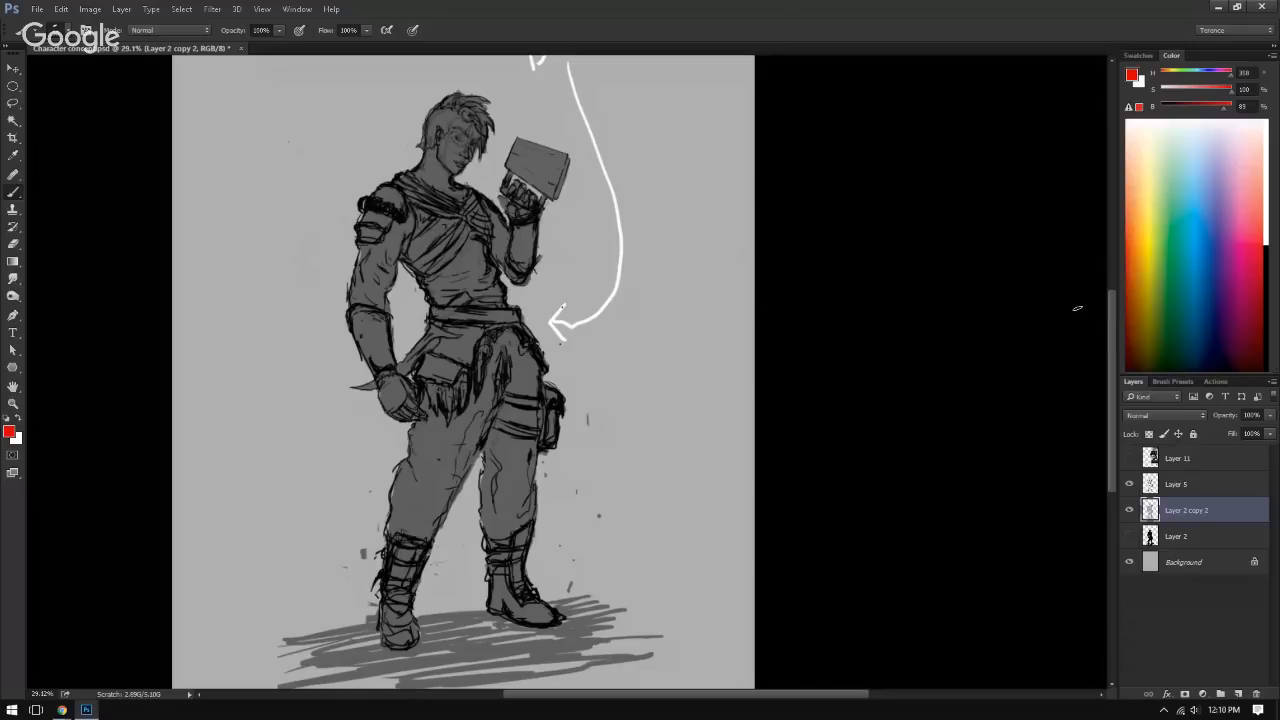
mouse_move(1110, 303)
mouse_down()
mouse_move(1122, 266)
mouse_move(1114, 298)
mouse_up()
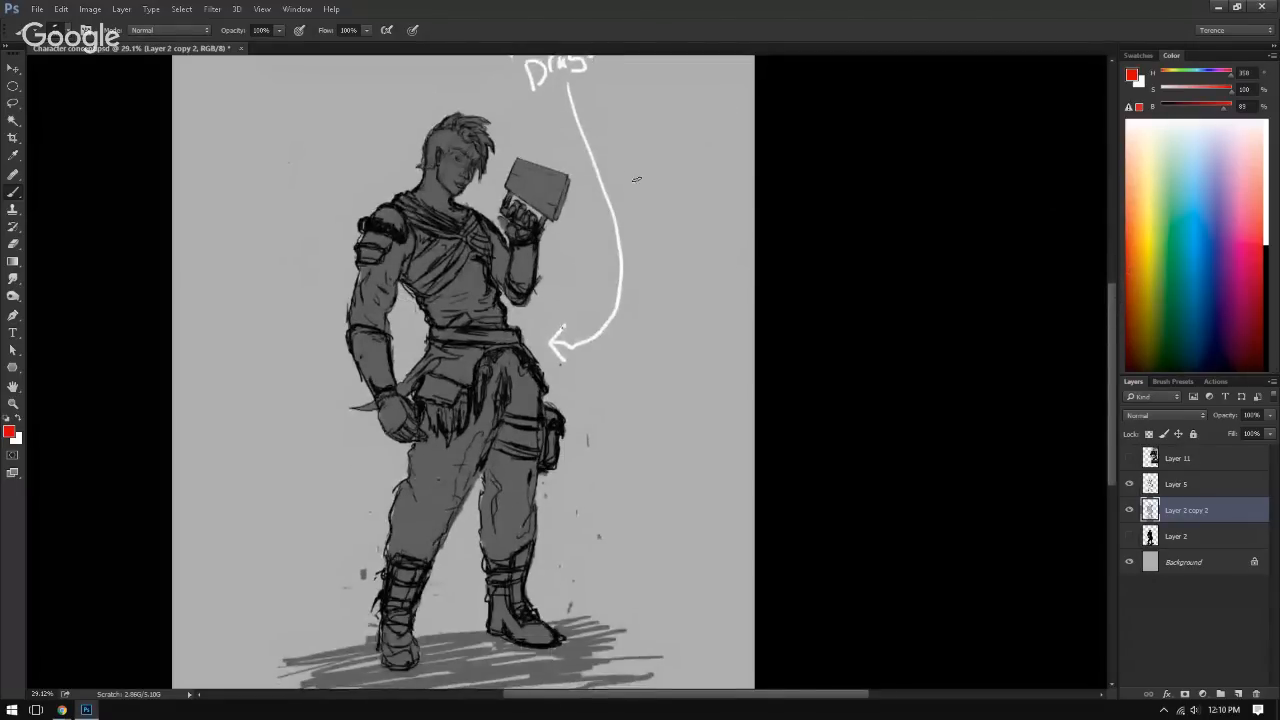
scroll(600, 395, down, 2)
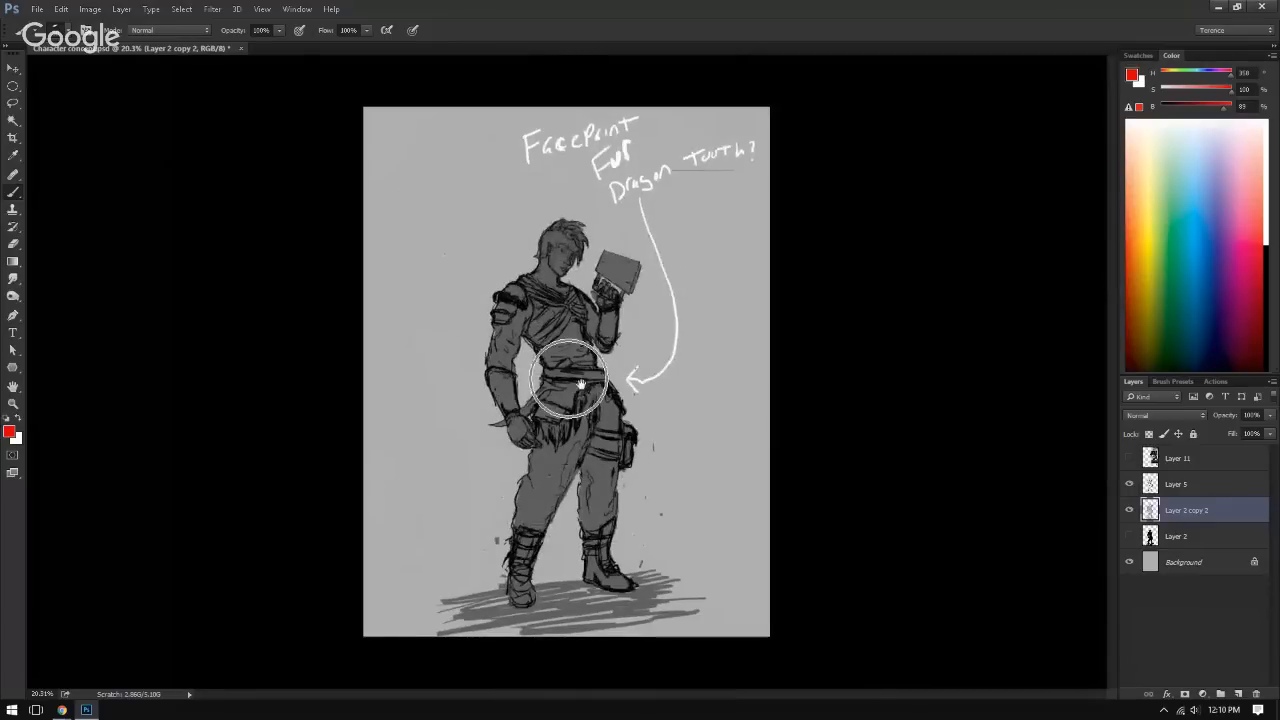
drag(533, 385, 502, 365)
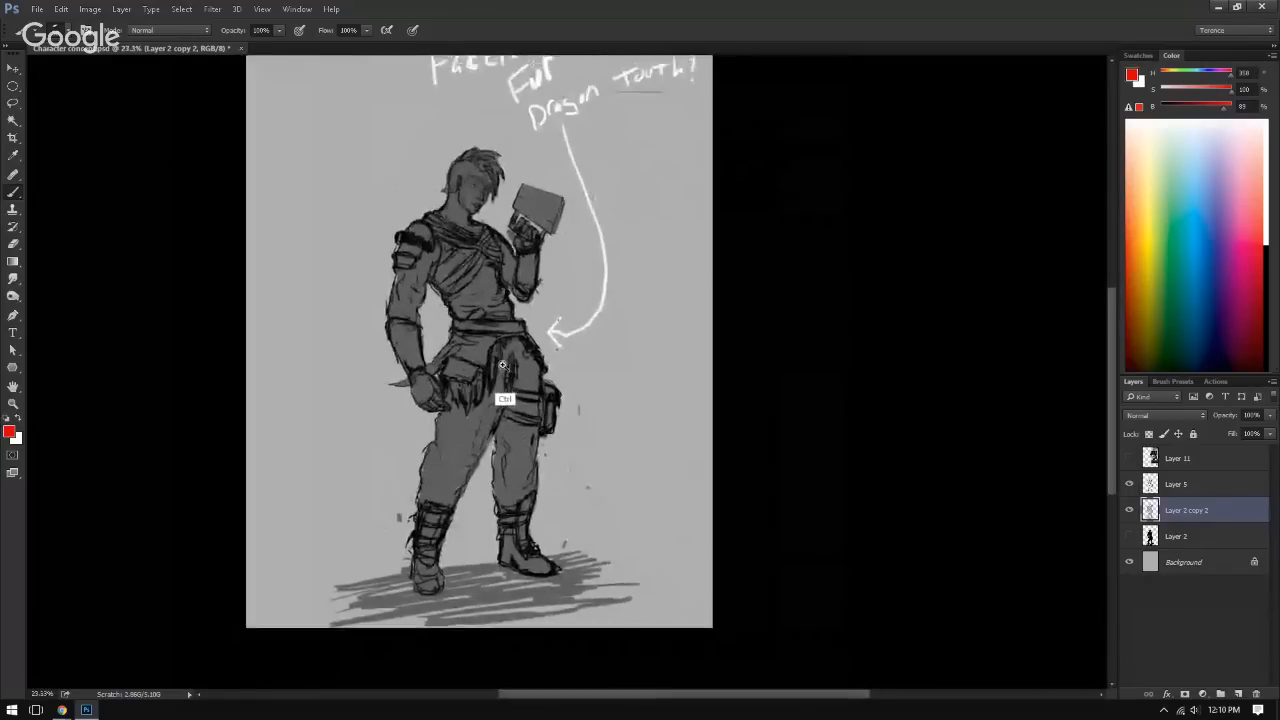
Step: Select Layer 5 and compare the character with and without its line art, leaving the line art shown
click(1146, 489)
click(1129, 486)
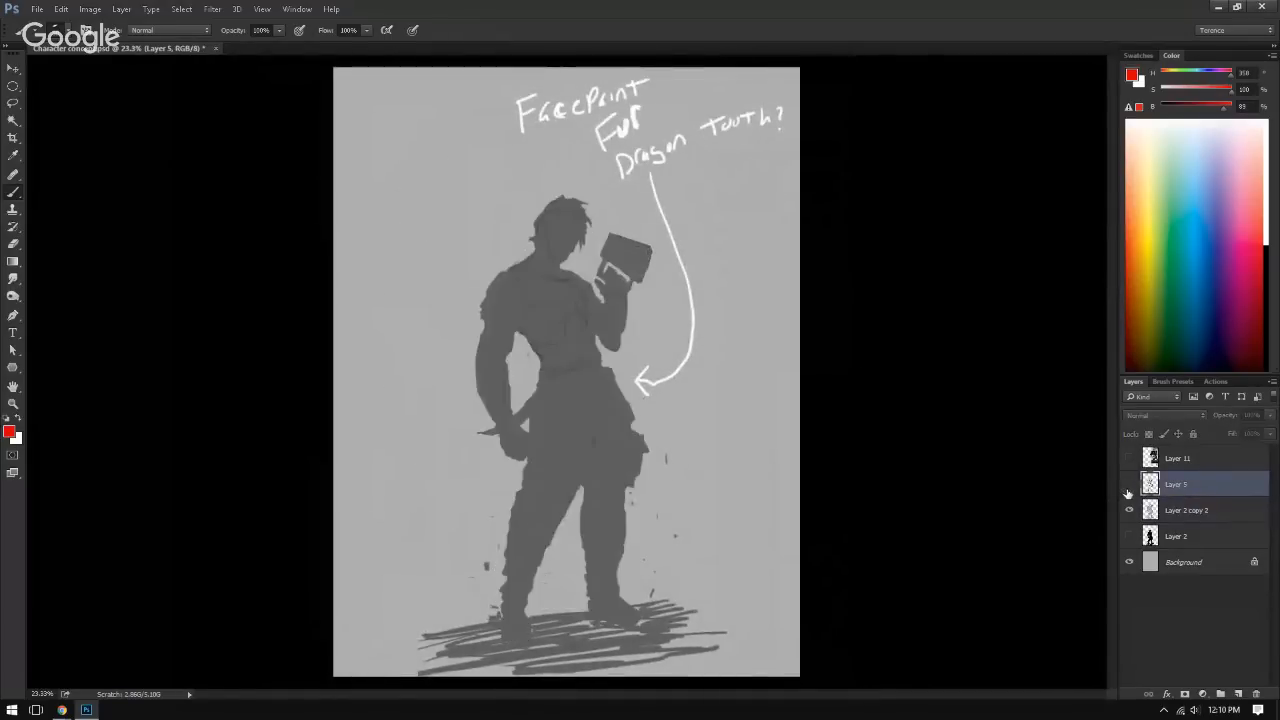
click(1129, 486)
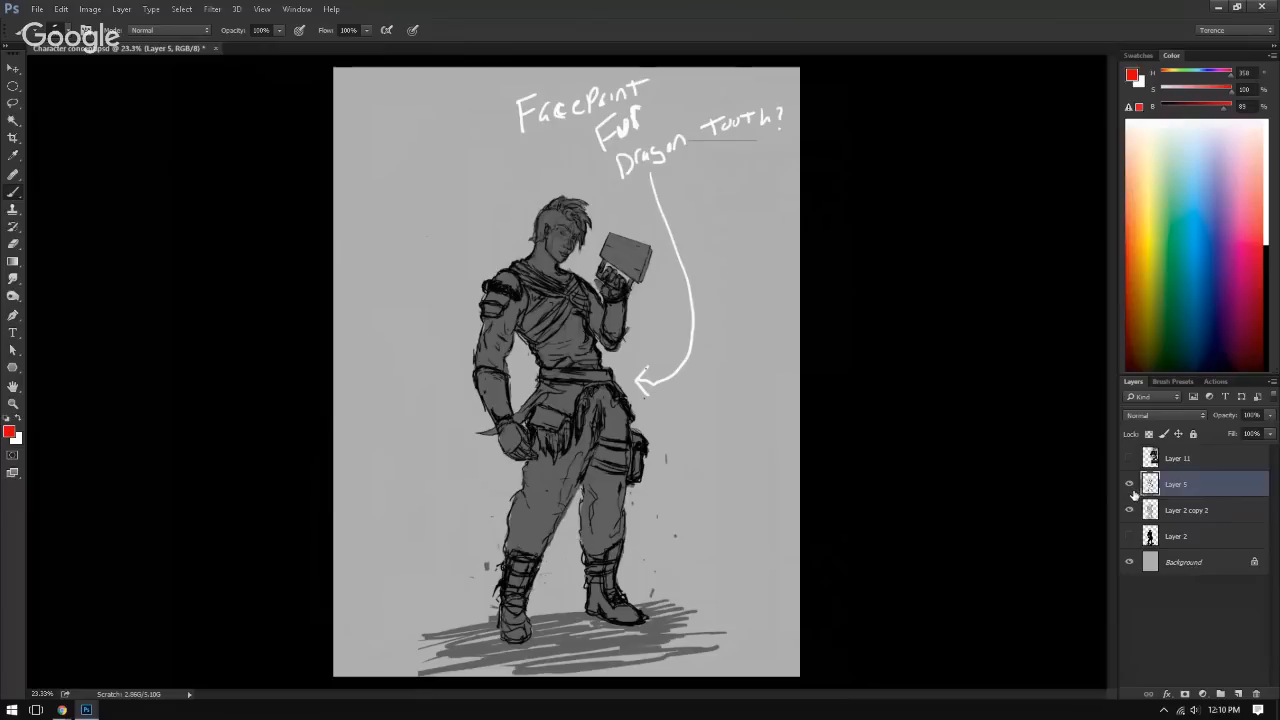
click(1129, 486)
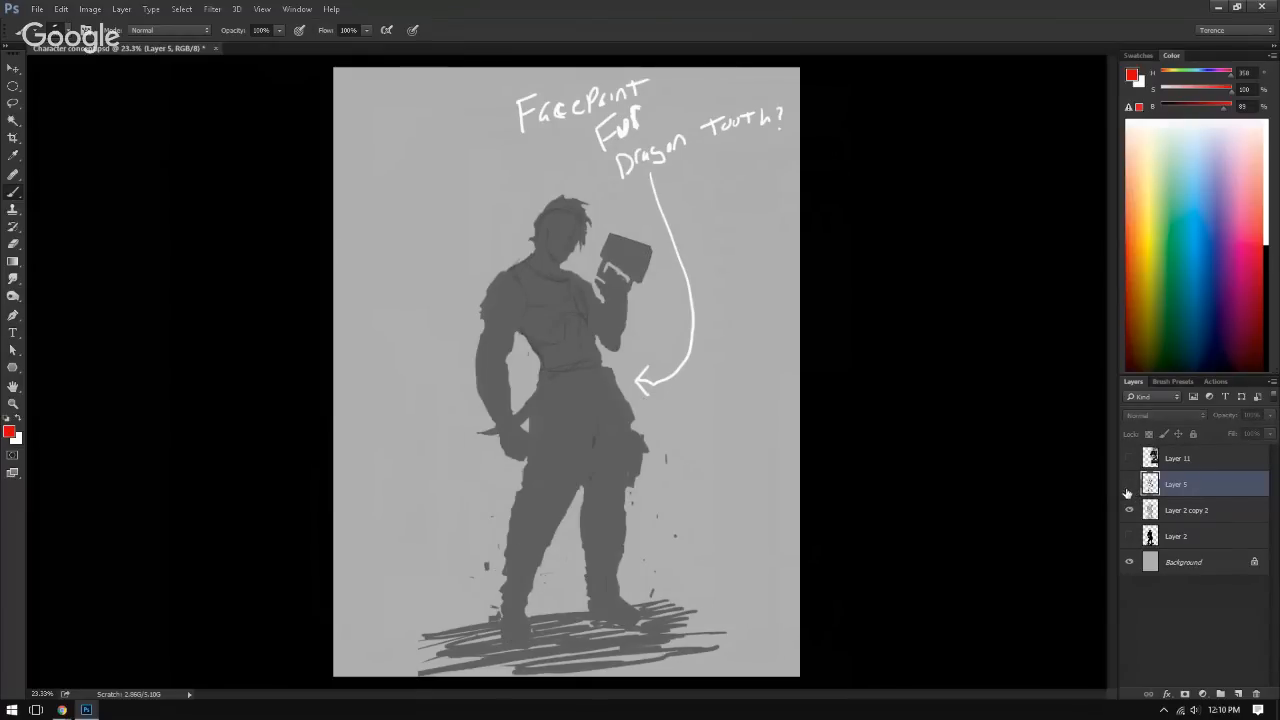
click(1129, 486)
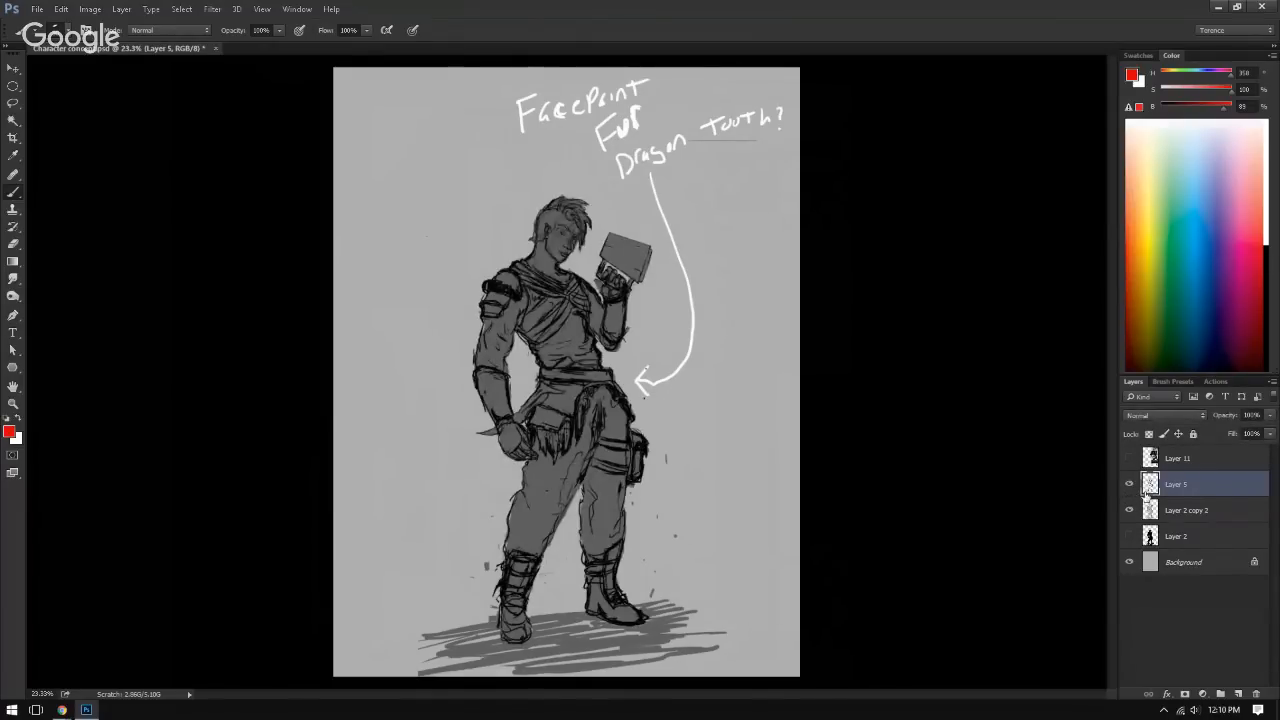
Step: Merge duplicates of Layer 5 and Layer 2 copy 2 into one layer, and hide the two originals
ctrl+click(1173, 510)
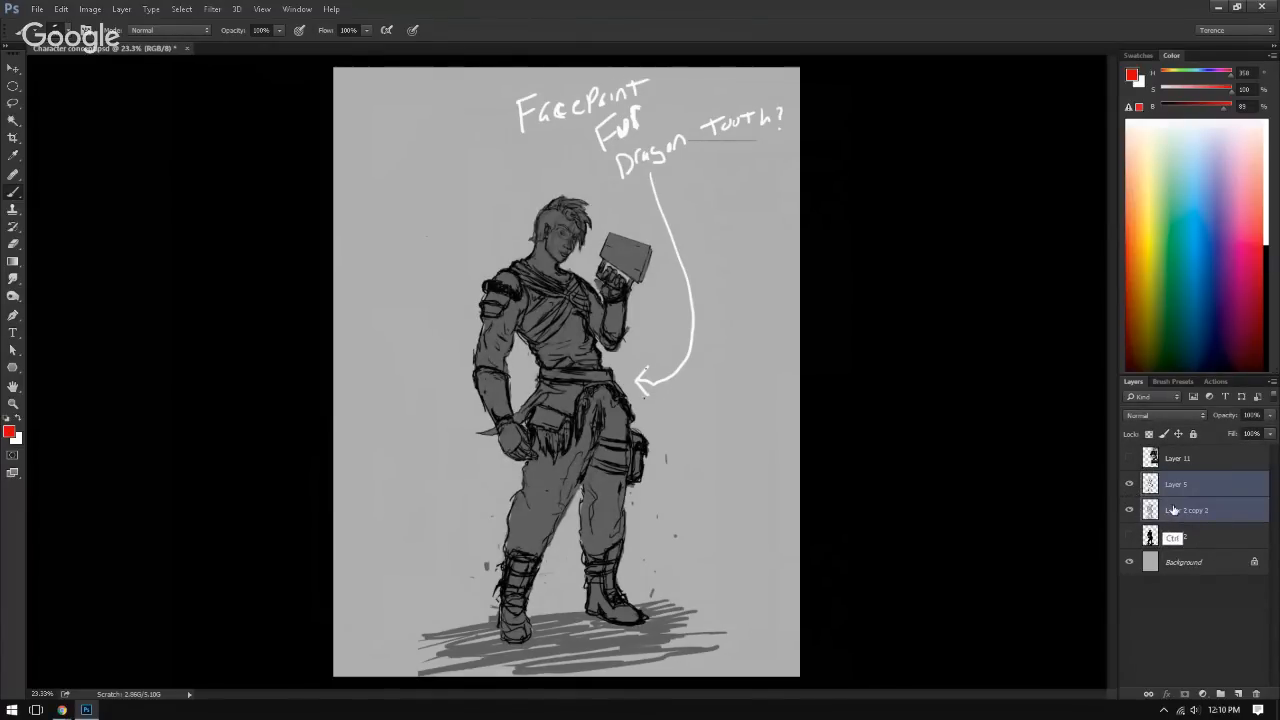
key(ctrl+j)
key(ctrl+e)
click(1130, 511)
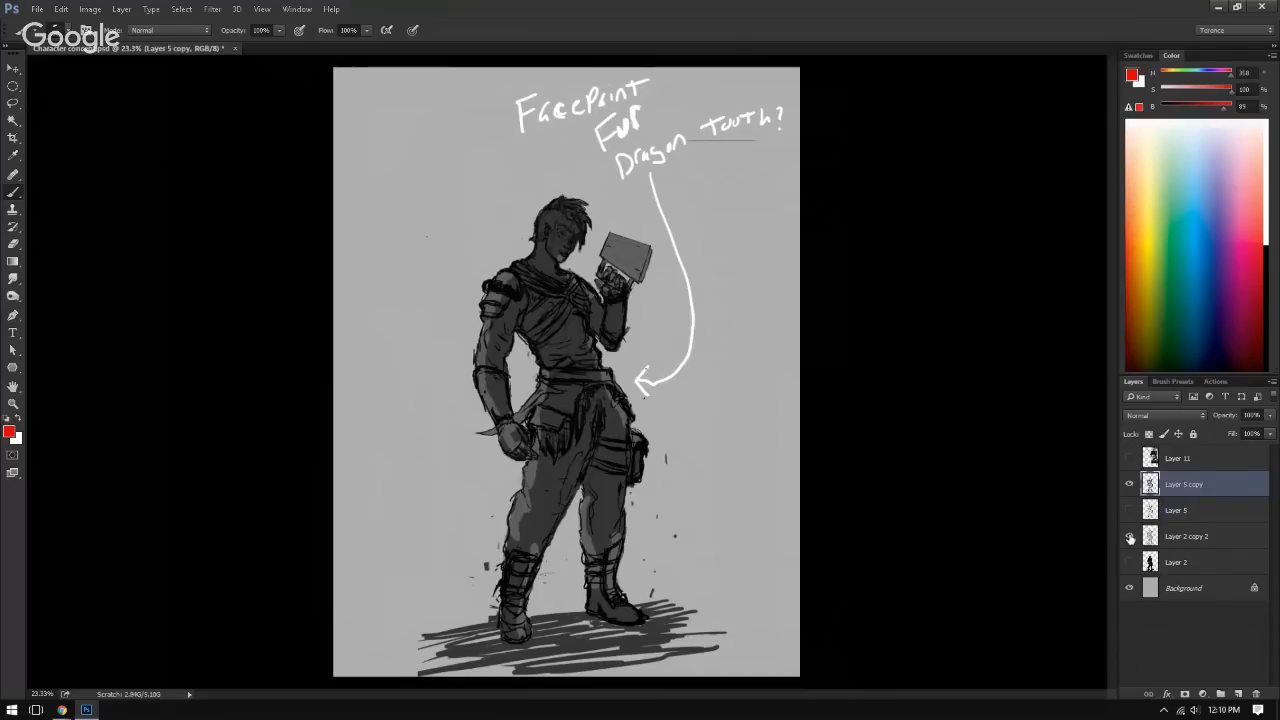
click(1130, 538)
Step: Group Layer 5, Layer 2 copy 2 and Layer 2, and name the group "preliminary"
click(1172, 561)
shift+click(1178, 512)
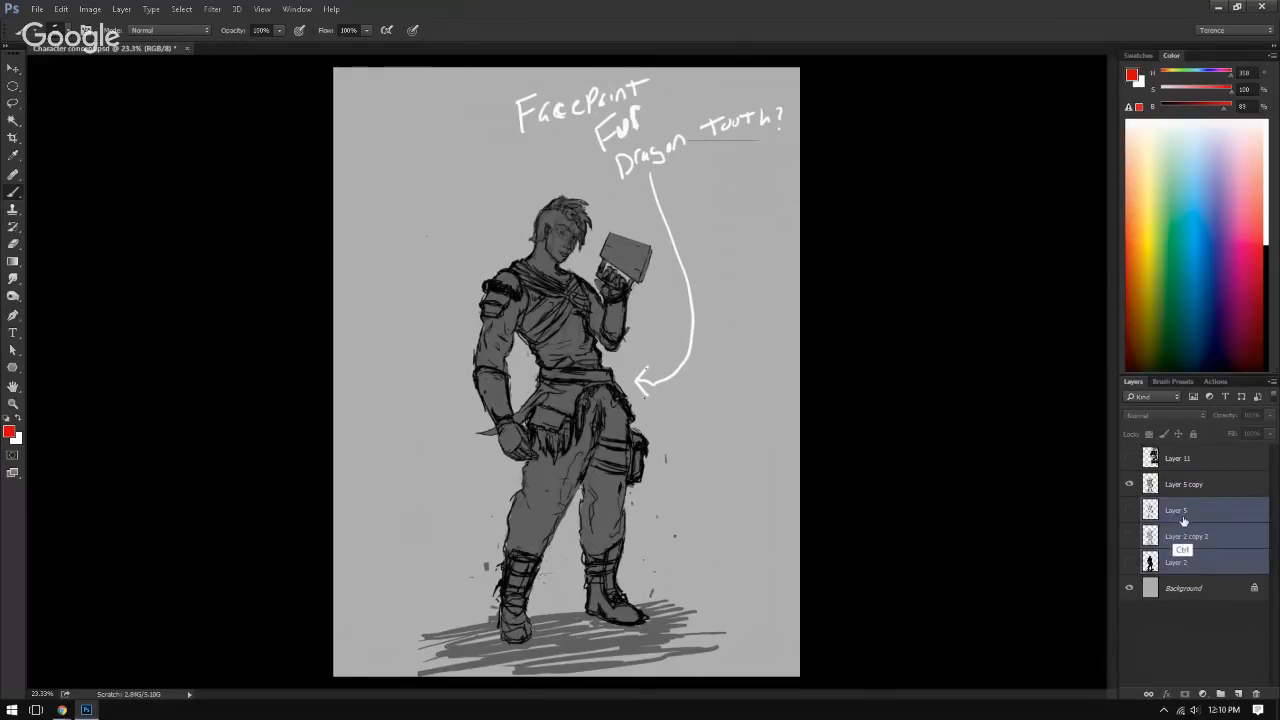
key(ctrl+g)
double_click(1182, 505)
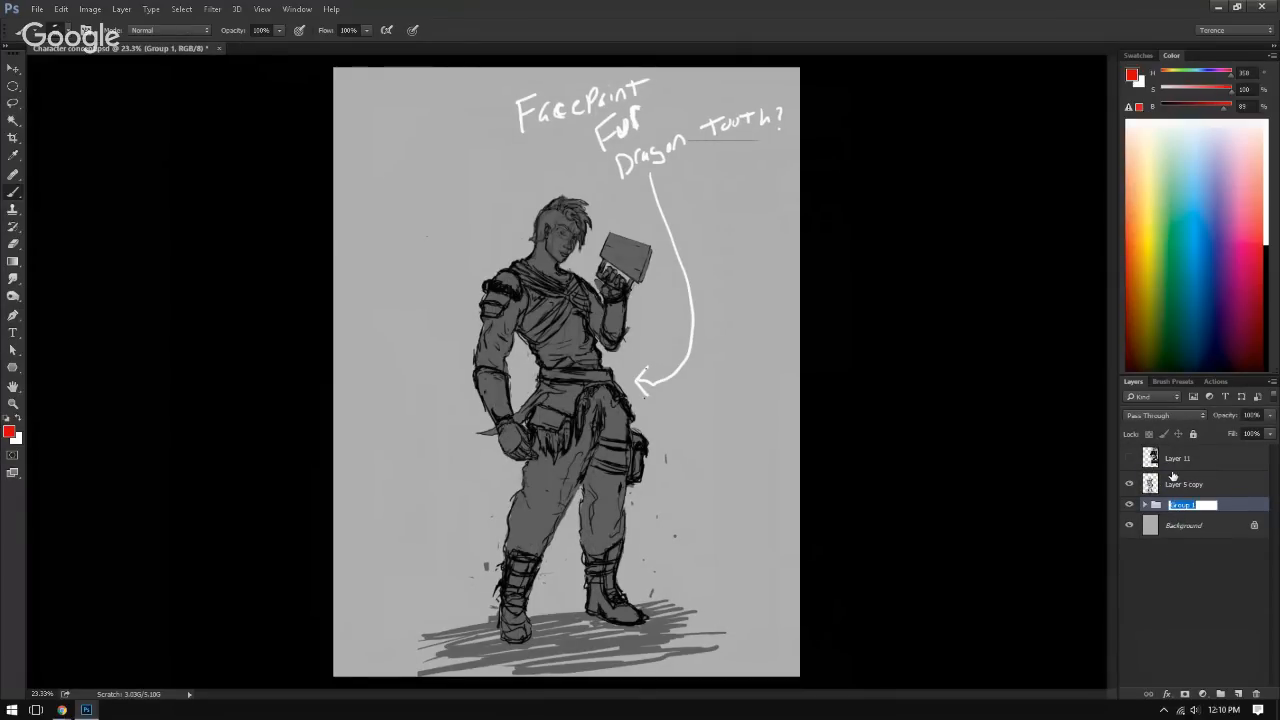
text(pr)
text(elim)
text(inary)
key(Return)
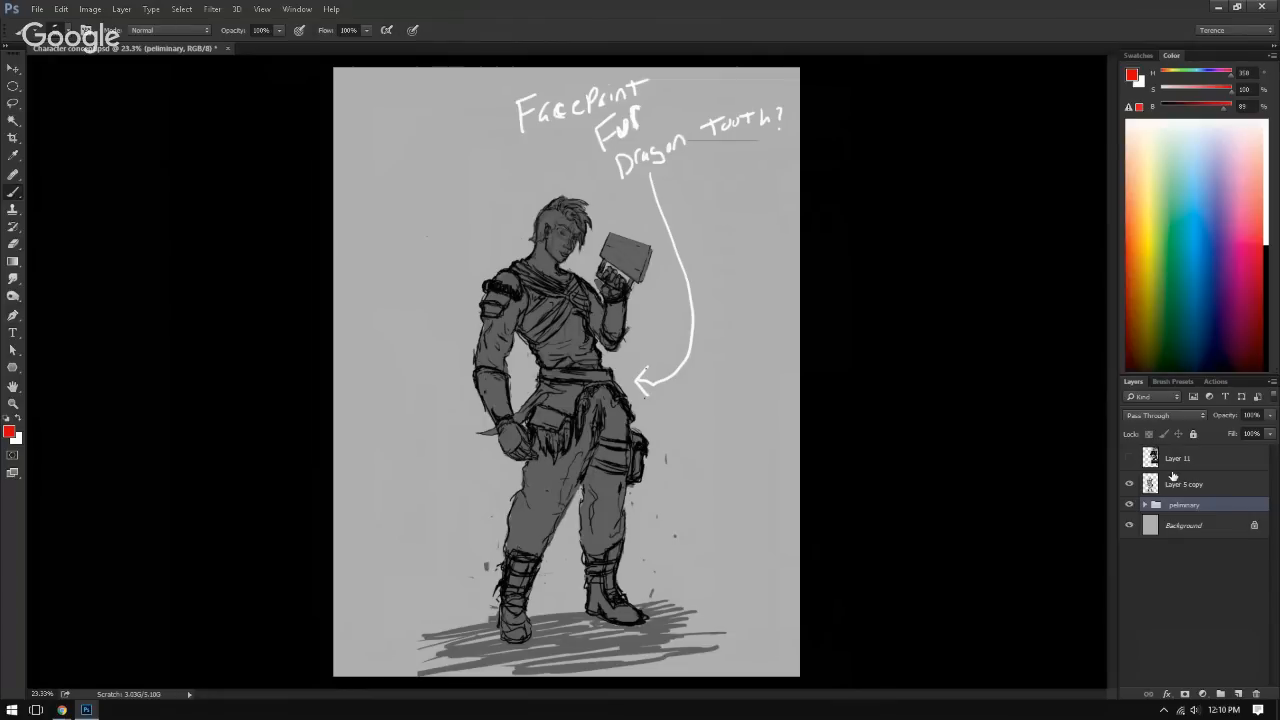
Step: Hide the preliminary group and make the visible Layer 5 copy the active layer
click(1129, 504)
click(1129, 484)
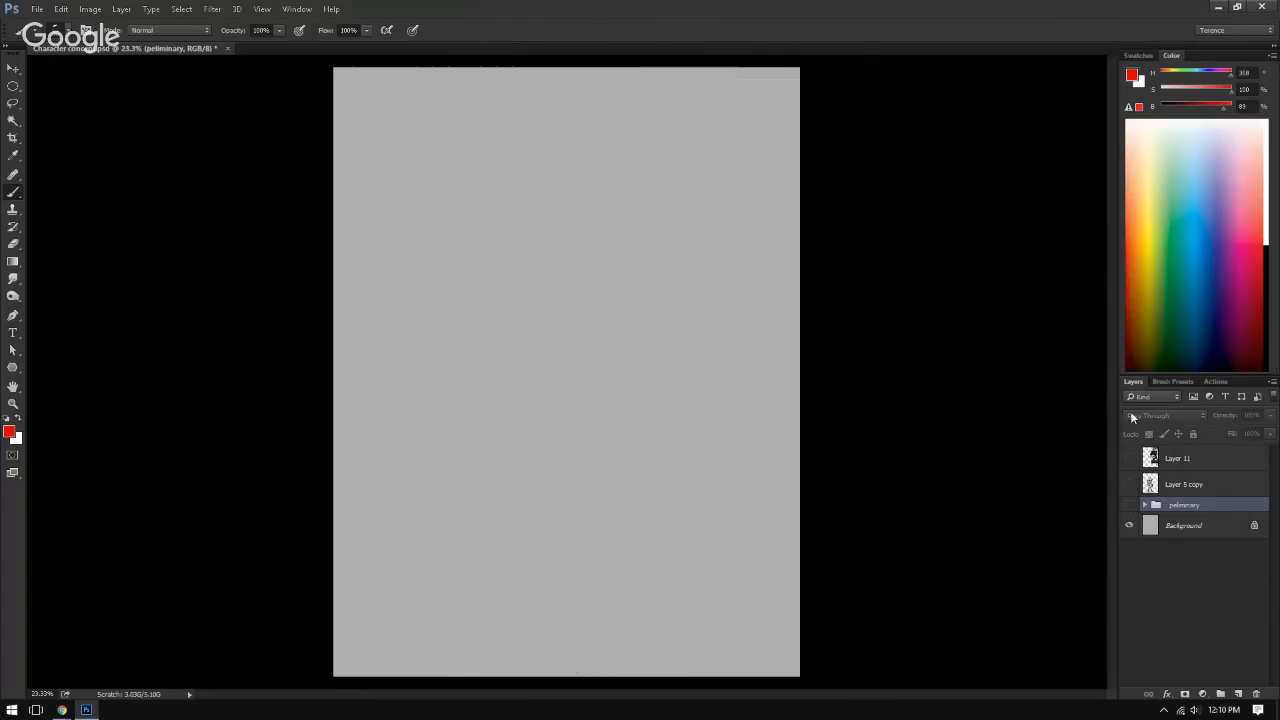
click(1130, 484)
click(1183, 484)
Step: Lasso the handwritten notes and the arrow beside the character and cut them from Layer 5 copy
key(l)
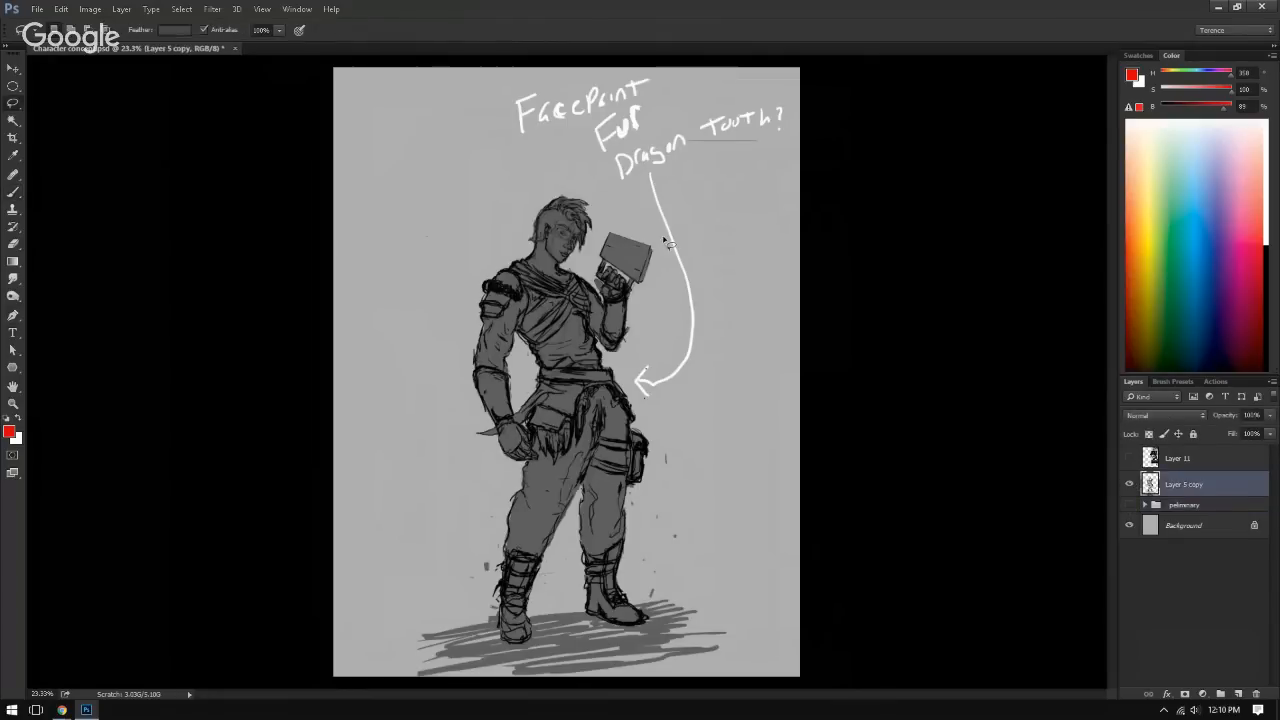
mouse_move(545, 72)
mouse_down()
mouse_move(571, 163)
mouse_move(618, 203)
mouse_move(669, 289)
mouse_move(633, 397)
mouse_move(691, 381)
mouse_move(804, 209)
mouse_move(803, 100)
mouse_move(548, 72)
mouse_up()
key(ctrl+x)
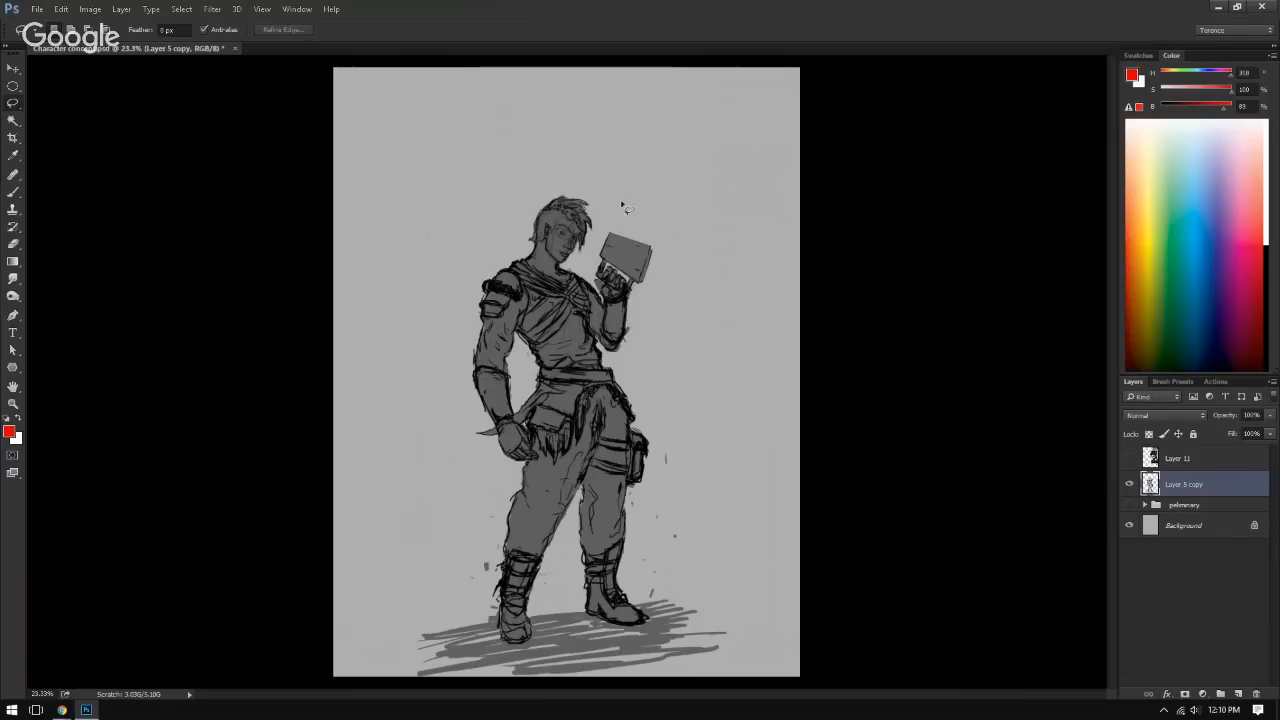
Step: Brush red diagonal strokes and straight connected lines around the character's upper body
drag(594, 367, 585, 338)
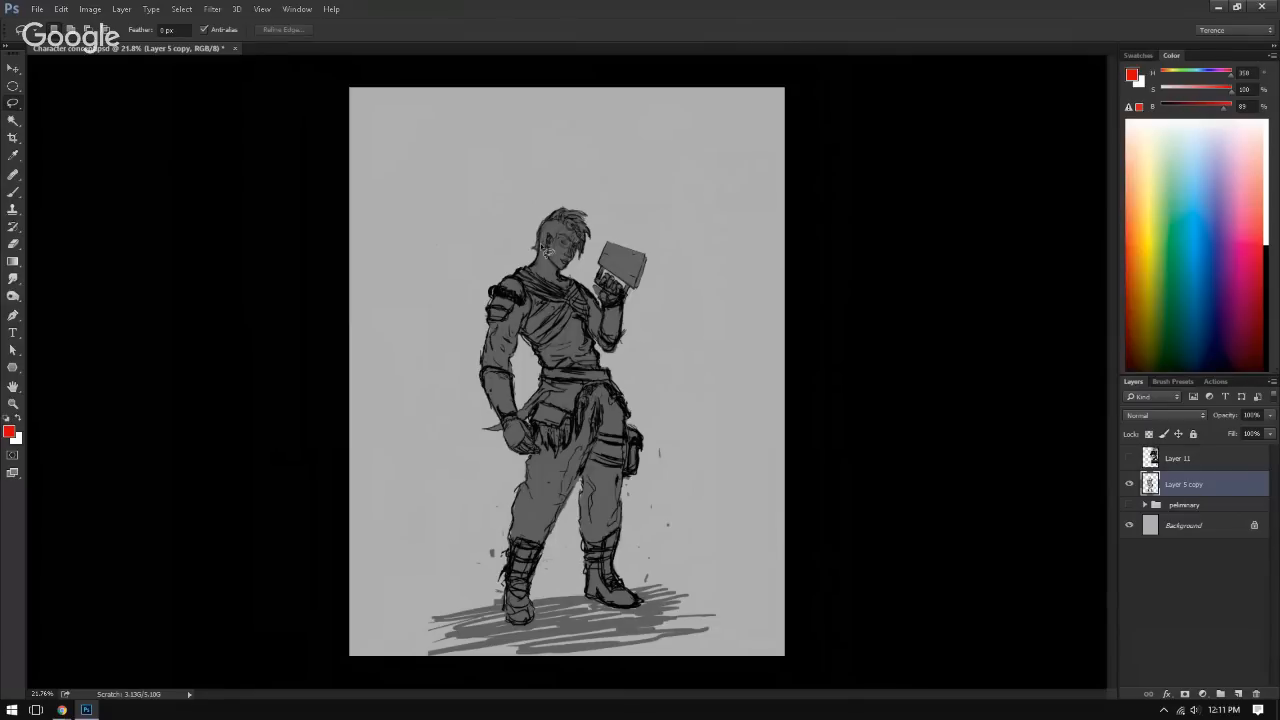
key(b)
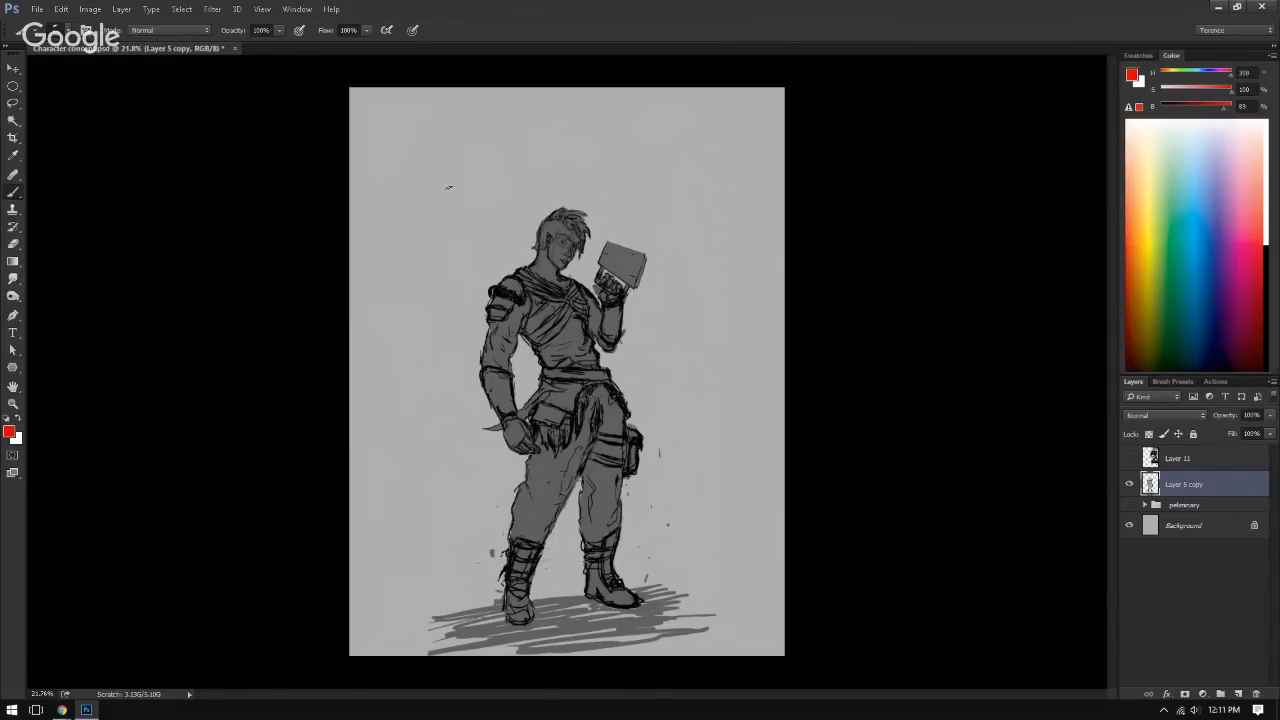
drag(506, 238, 404, 156)
key(ctrl+z)
drag(632, 211, 703, 161)
drag(470, 194, 427, 134)
drag(697, 285, 750, 261)
drag(436, 320, 383, 283)
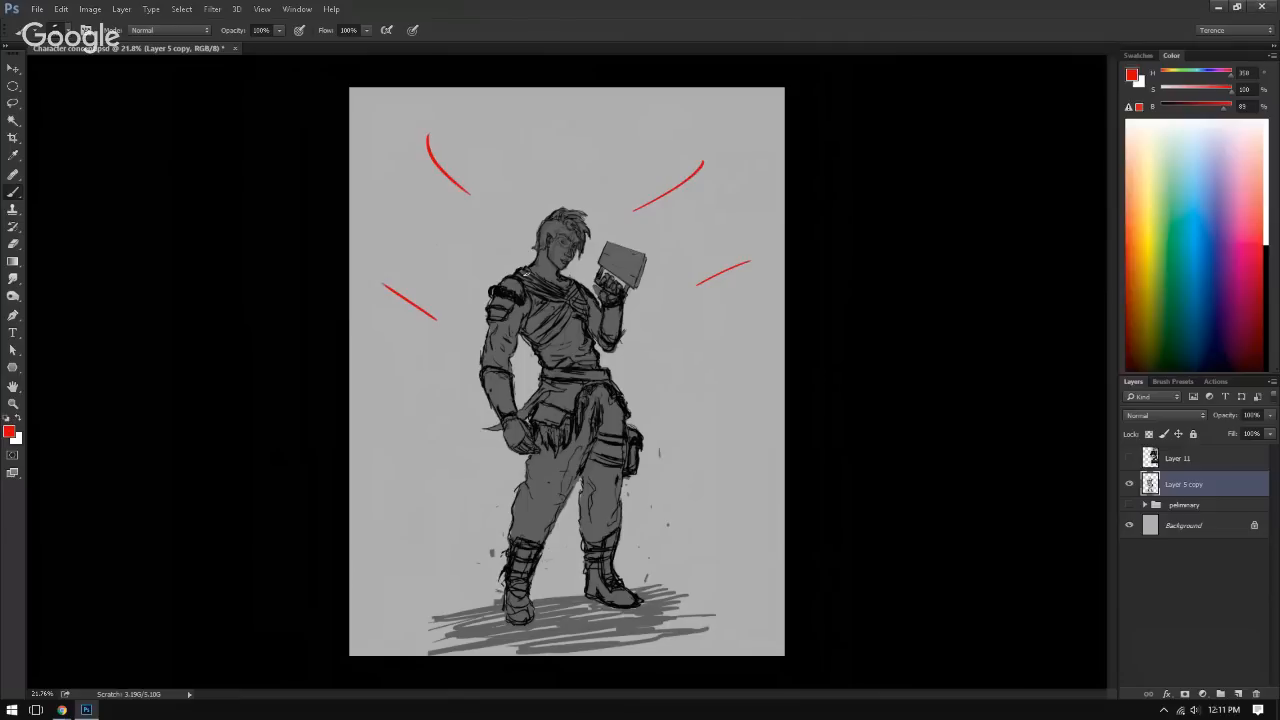
shift+click(427, 134)
shift+click(703, 161)
shift+click(704, 386)
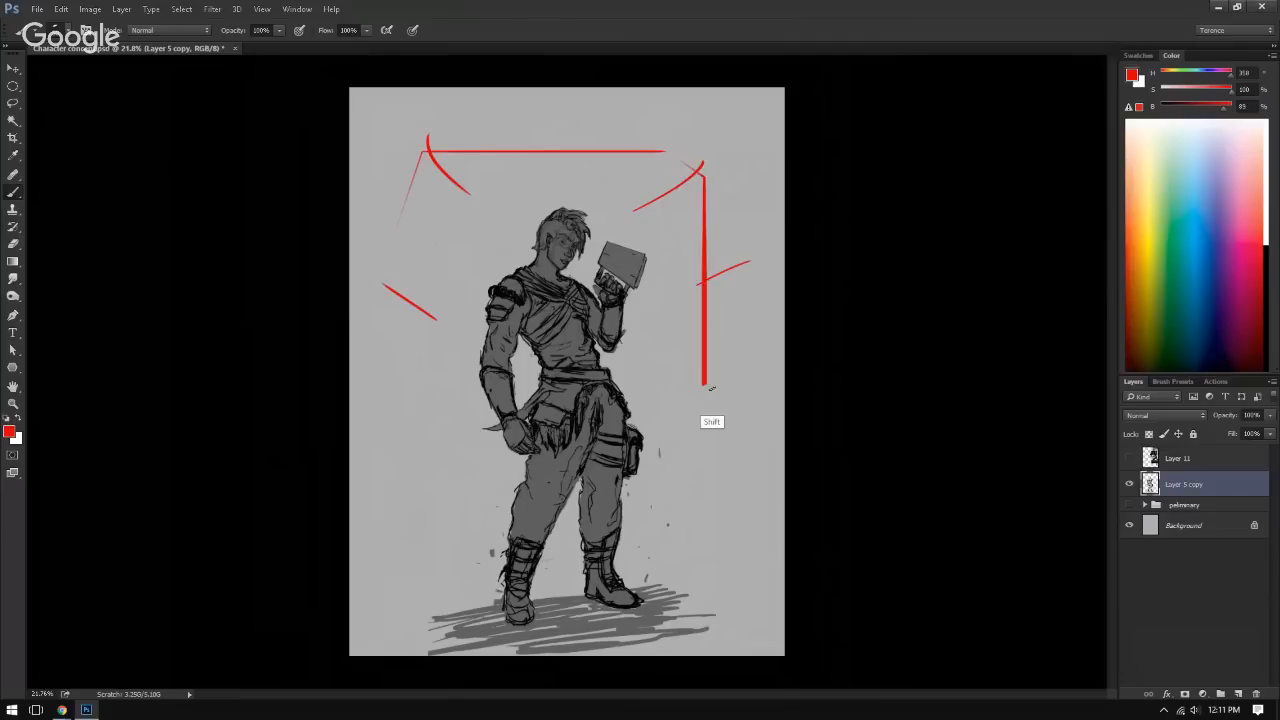
mouse_move(567, 252)
mouse_down()
mouse_move(659, 277)
mouse_move(635, 215)
mouse_up()
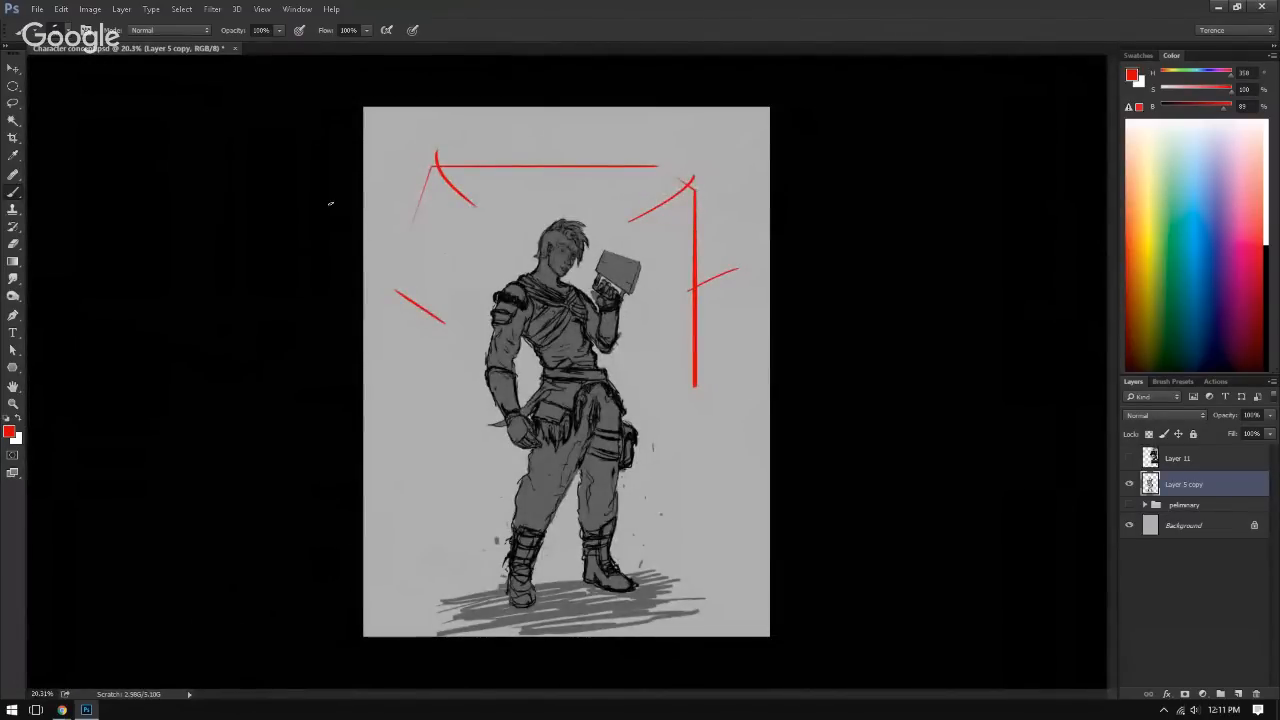
Step: Lasso the red strokes around the character, delete them and clear the selection
key(l)
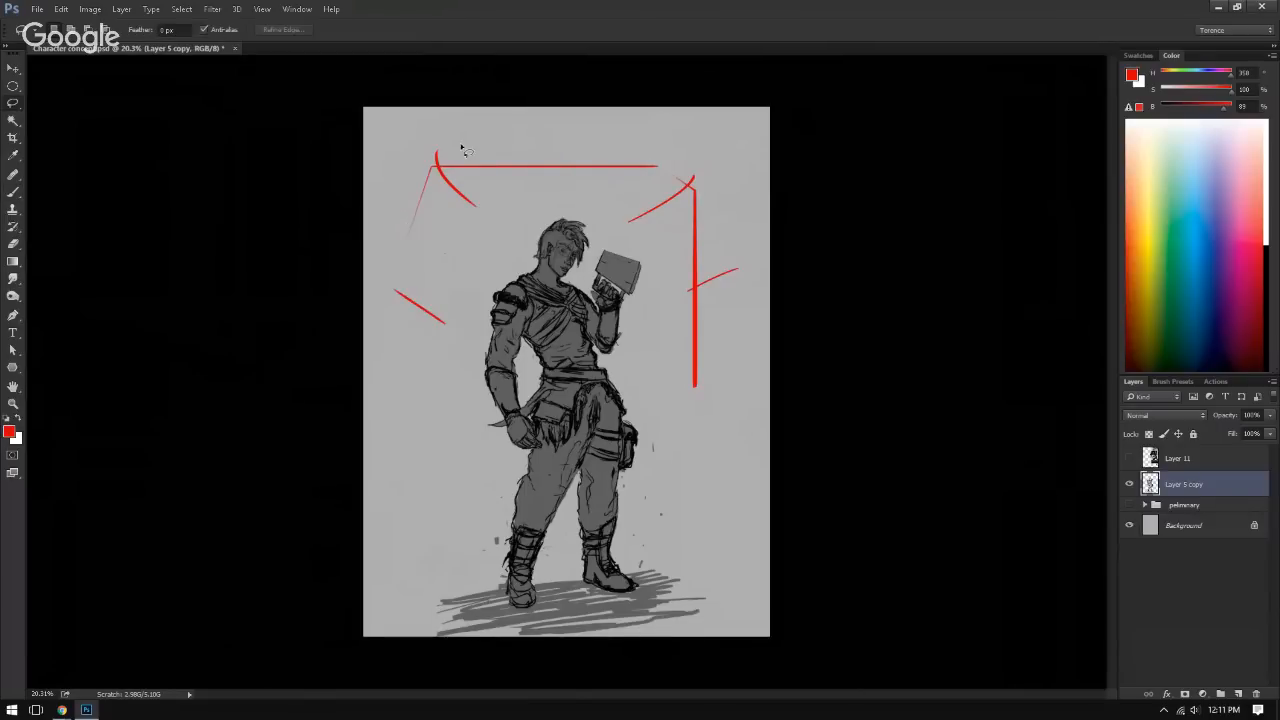
mouse_move(470, 112)
mouse_down()
mouse_move(628, 245)
mouse_move(666, 371)
mouse_move(837, 160)
mouse_move(600, 100)
mouse_up()
key(Delete)
key(ctrl+d)
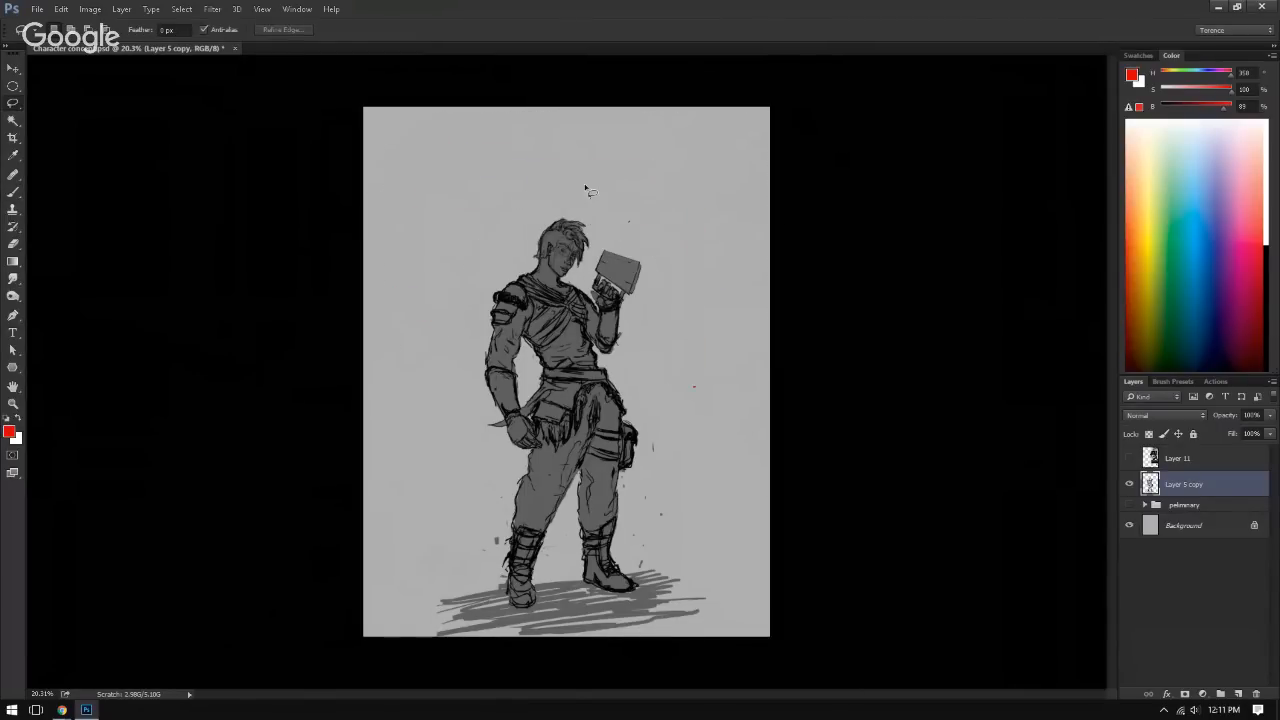
Step: Brush a red test scribble in the empty area above the book and undo it
key(b)
mouse_move(740, 133)
mouse_down()
mouse_move(752, 163)
mouse_move(736, 213)
mouse_move(720, 196)
mouse_up()
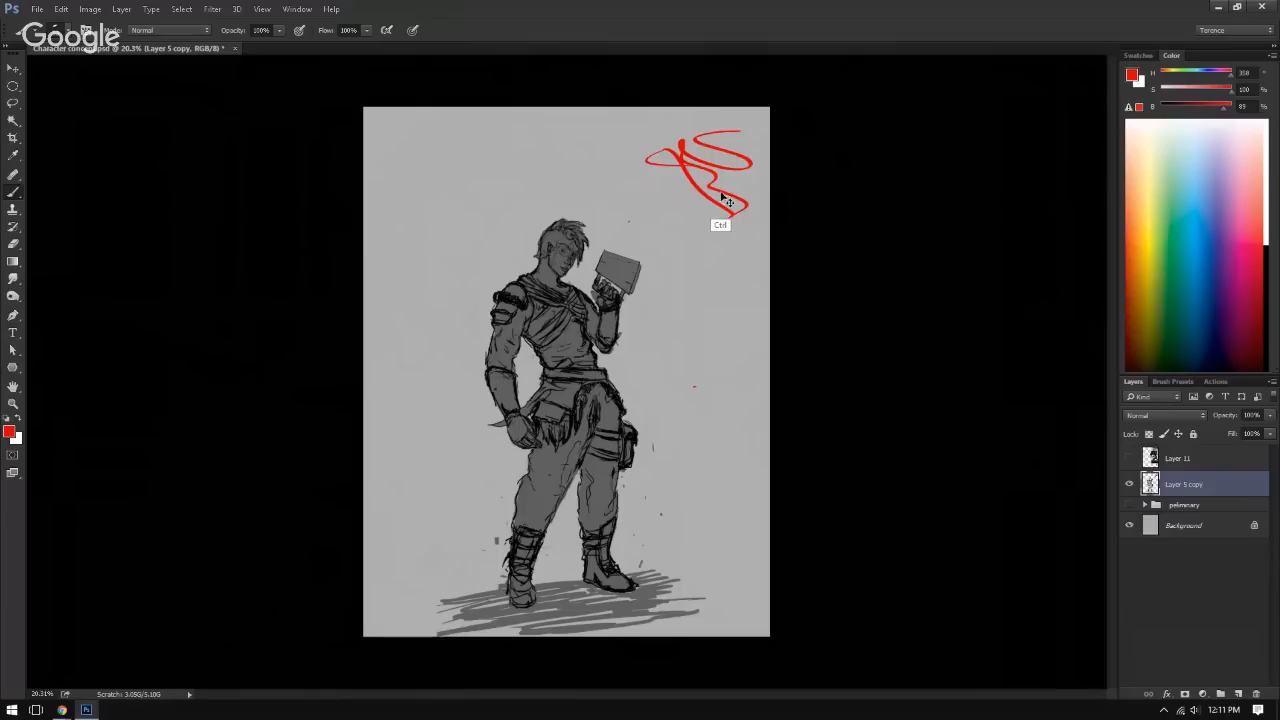
key(ctrl+z)
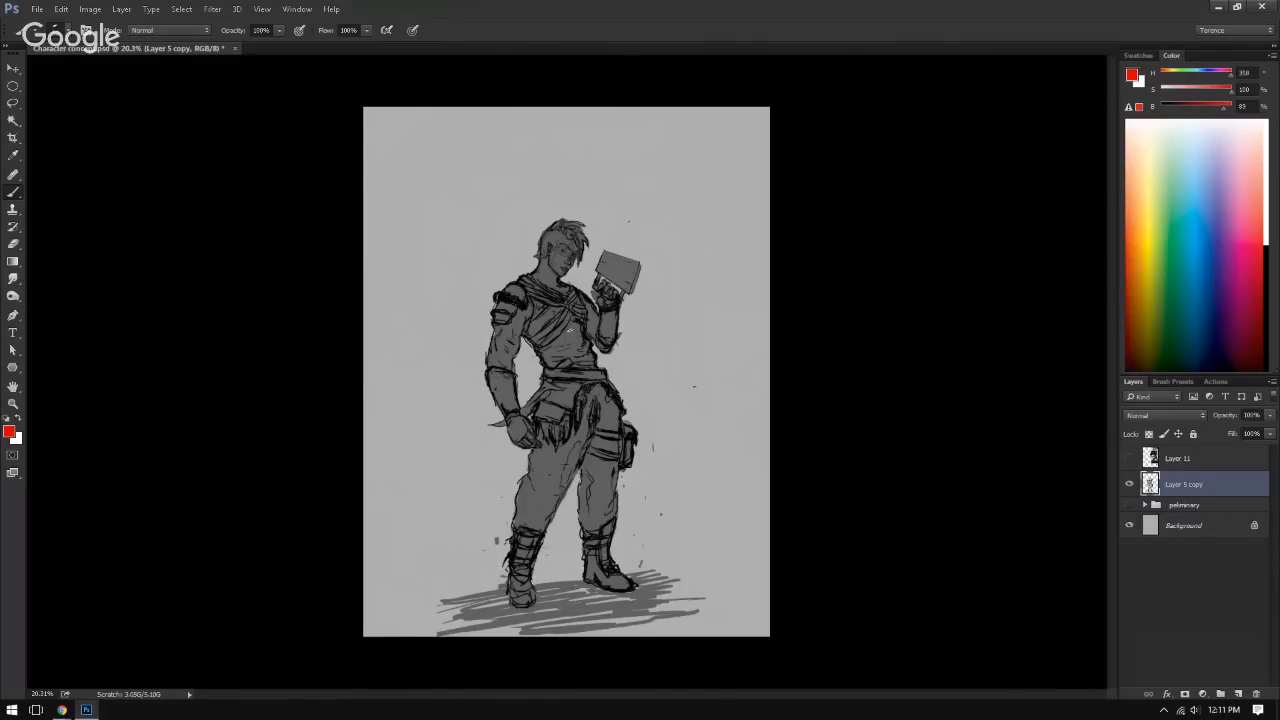
Step: Duplicate Layer 5 copy and hide the original beneath the duplicate
scroll(500, 351, up, 4)
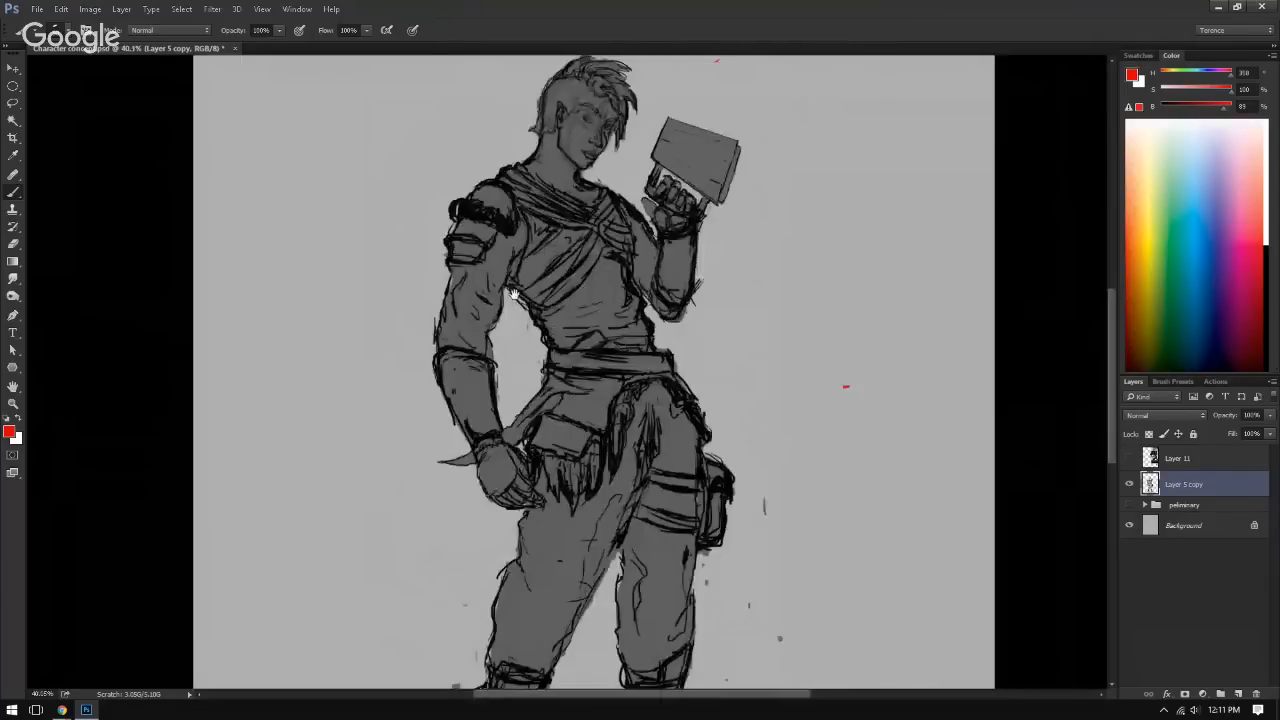
scroll(514, 293, down, 4)
key(e)
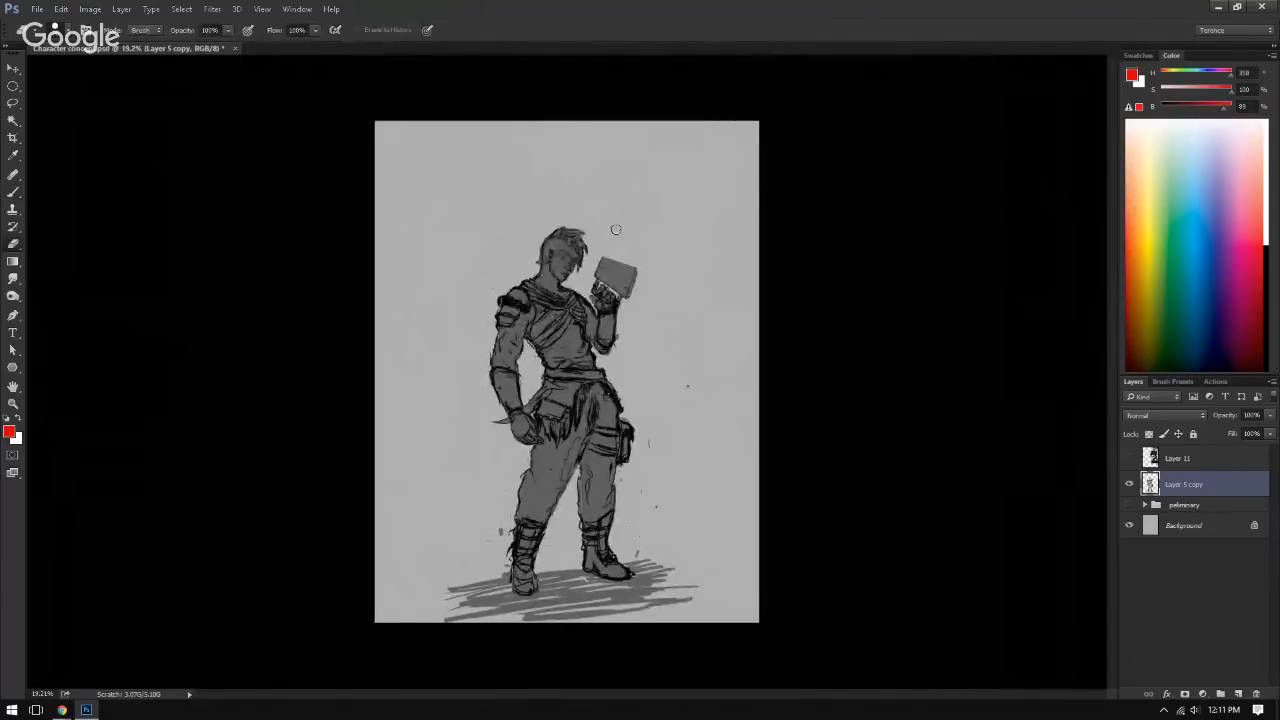
key(ctrl)
click(1129, 485)
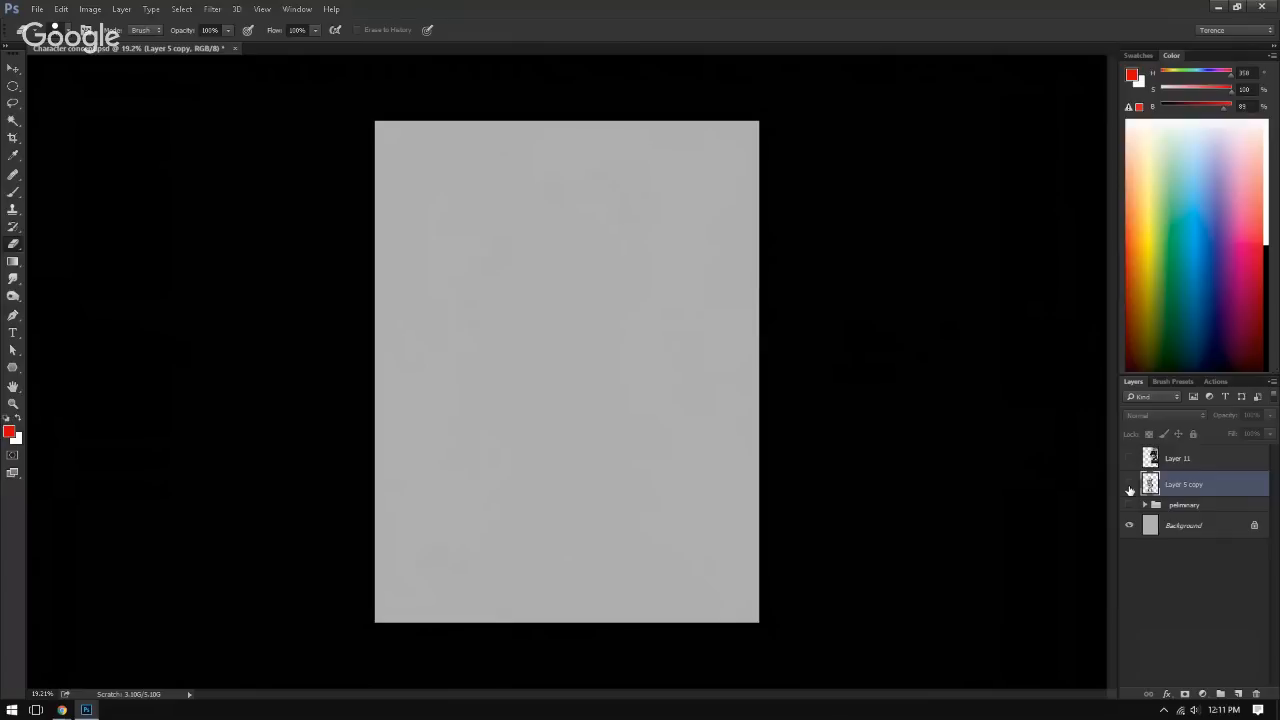
click(1129, 485)
key(ctrl+j)
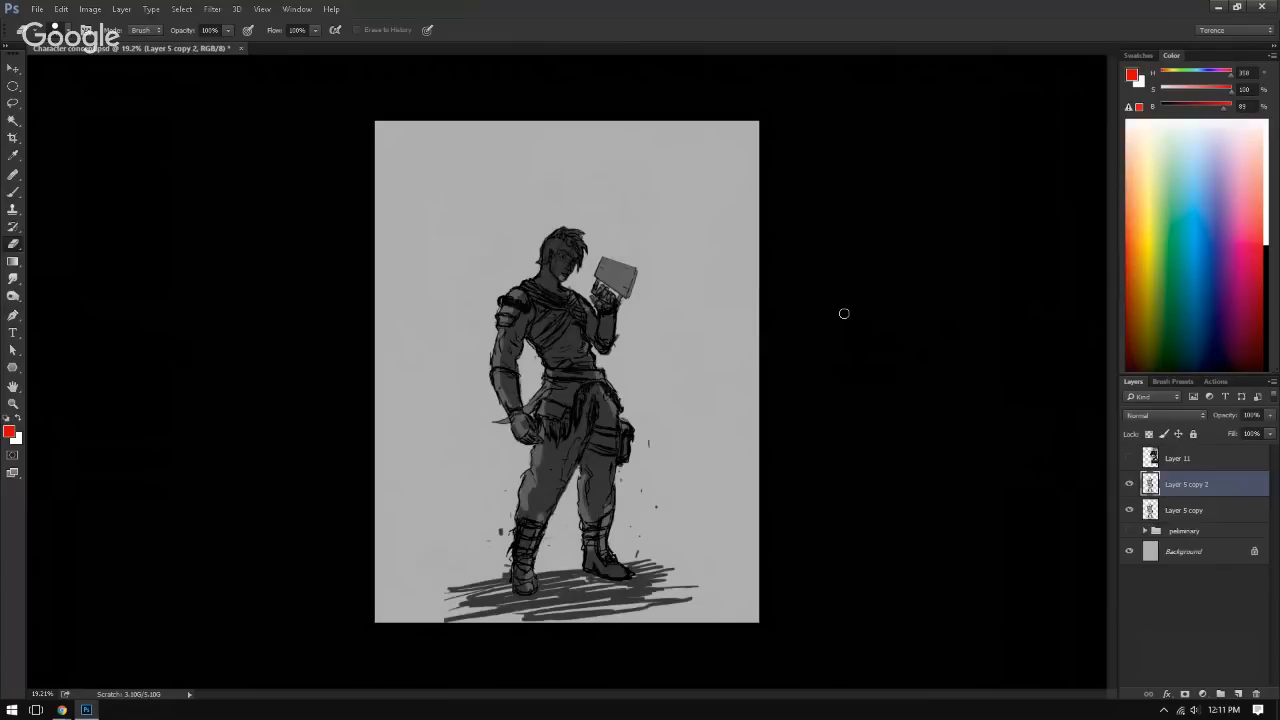
click(1129, 510)
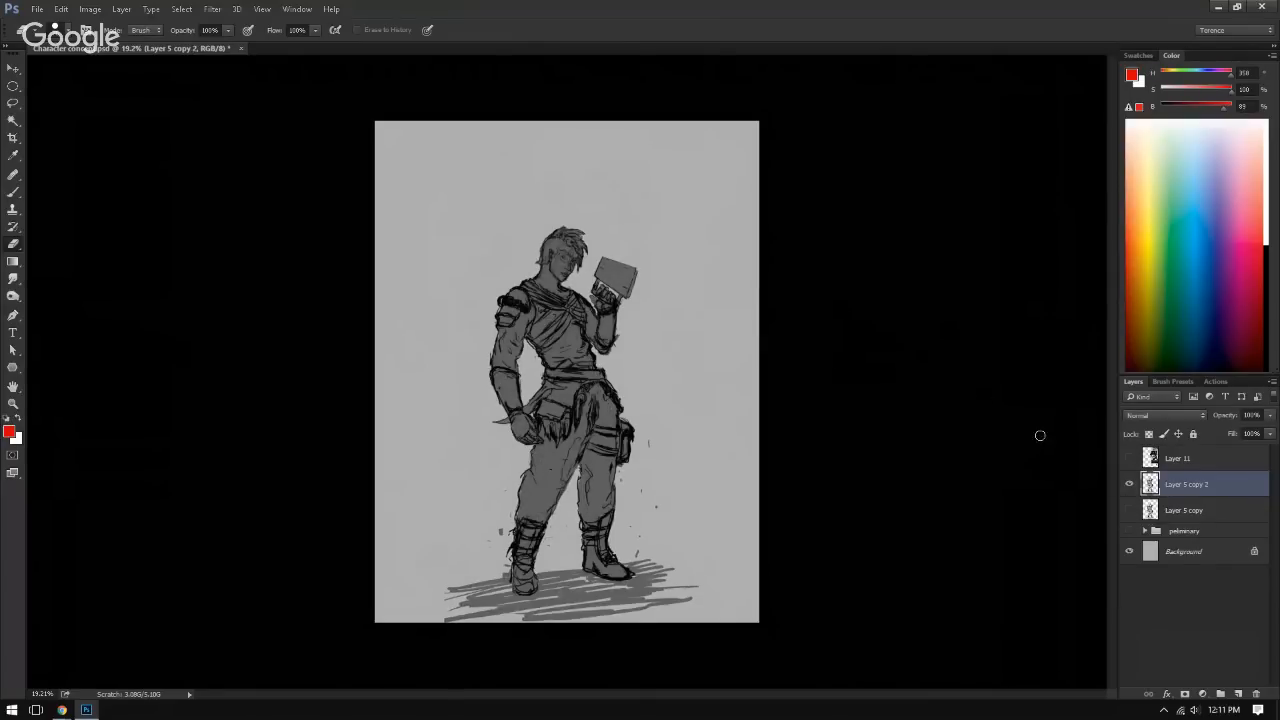
Step: Compare Layer 5 copy 2 with Layer 5 copy by toggling their visibility, leaving only the duplicate shown
click(1129, 484)
click(1129, 510)
click(1129, 484)
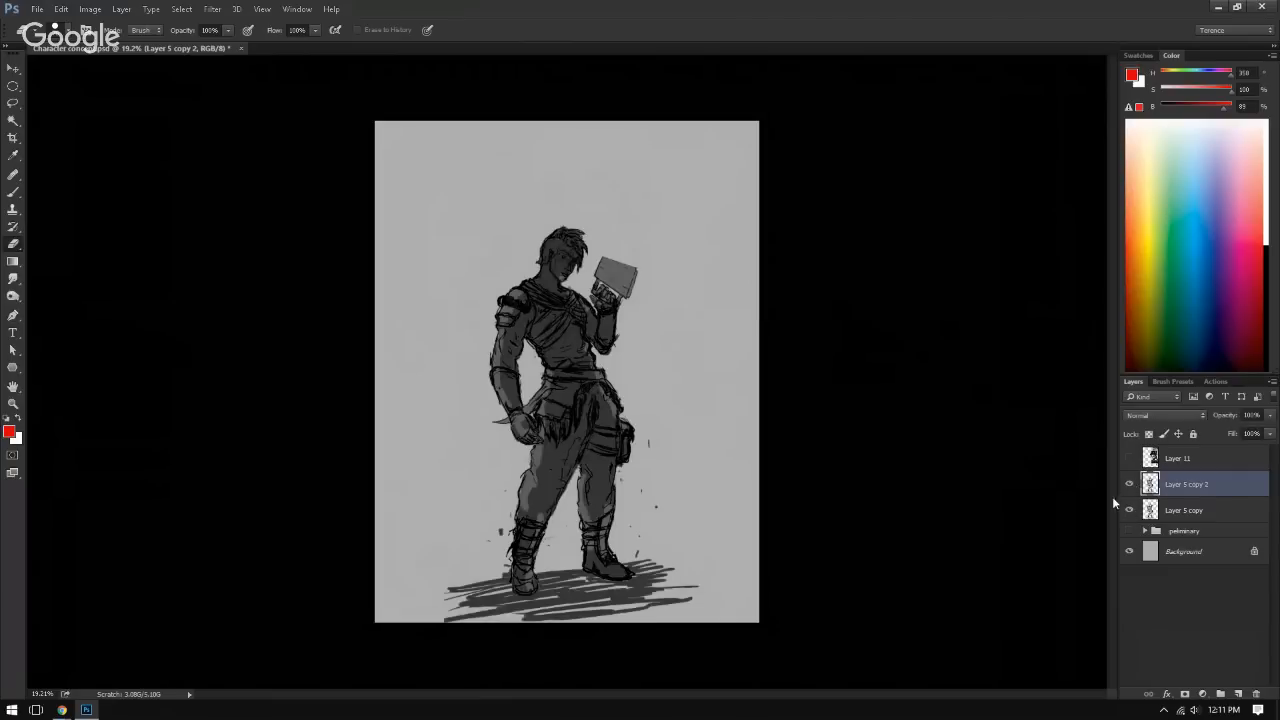
click(1129, 510)
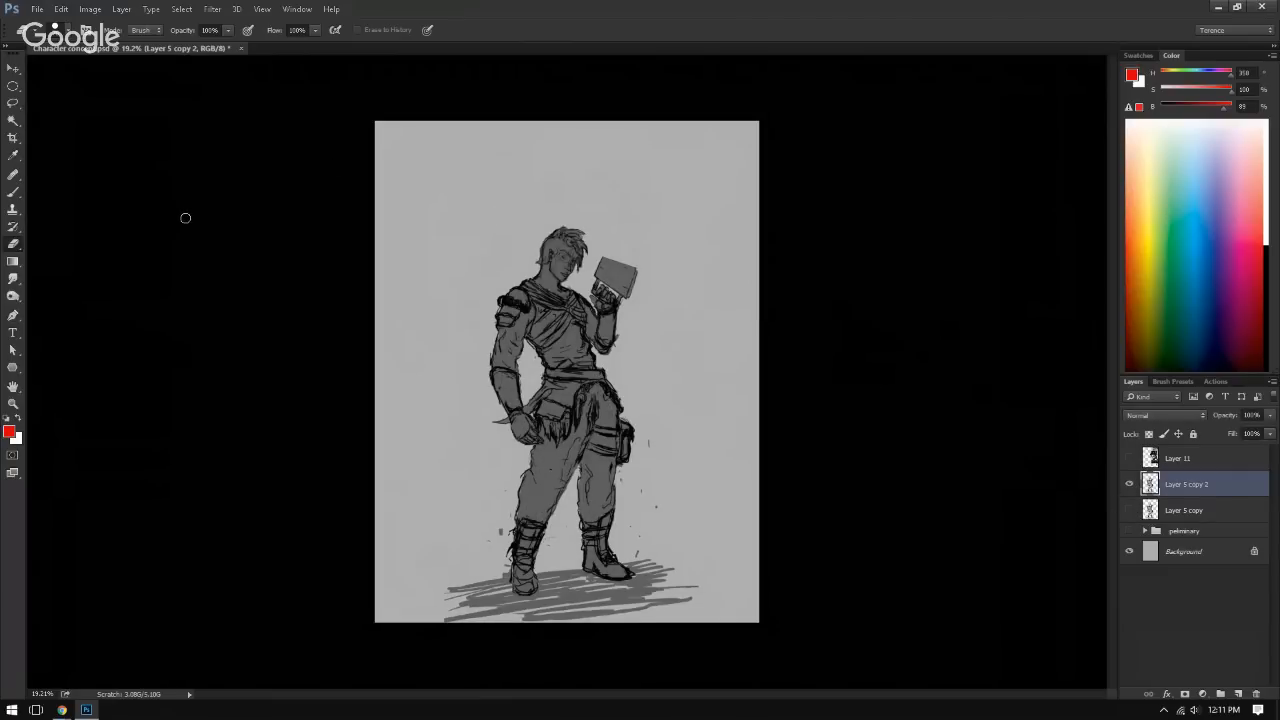
Step: Lock the transparent pixels of Layer 5 copy 2 with the Brush tool active
click(13, 193)
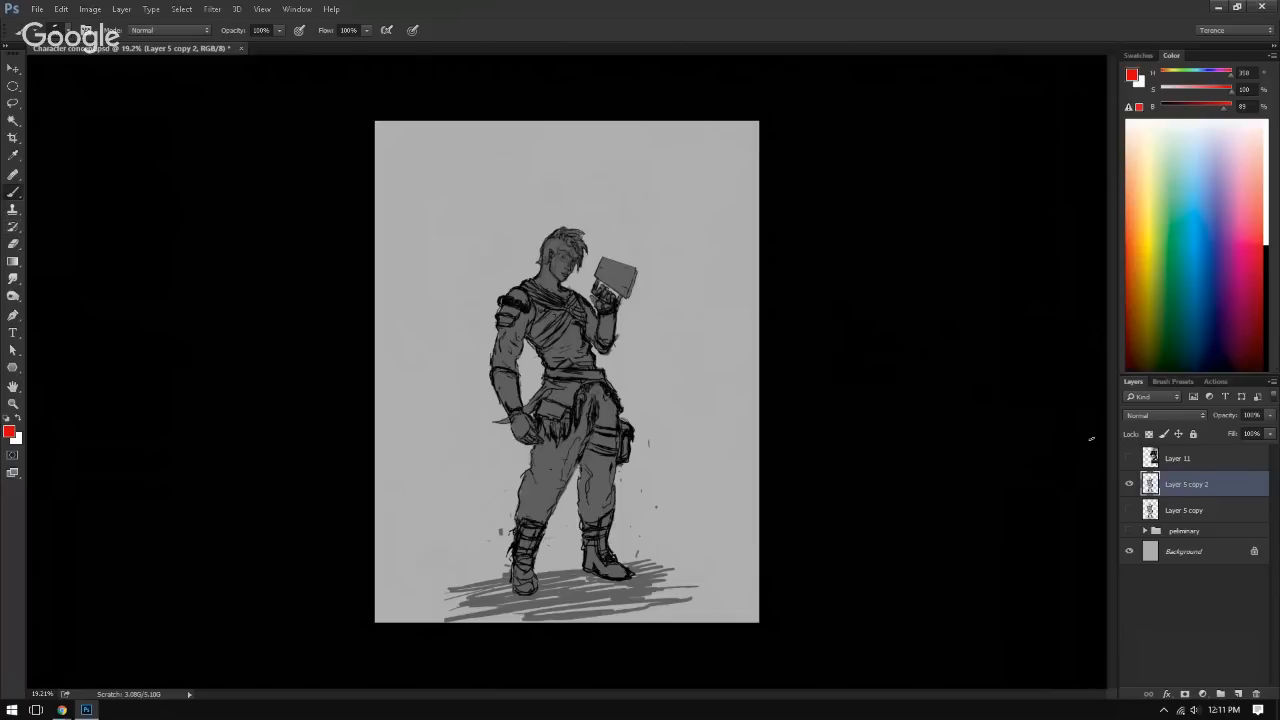
click(1148, 434)
right_click(547, 326)
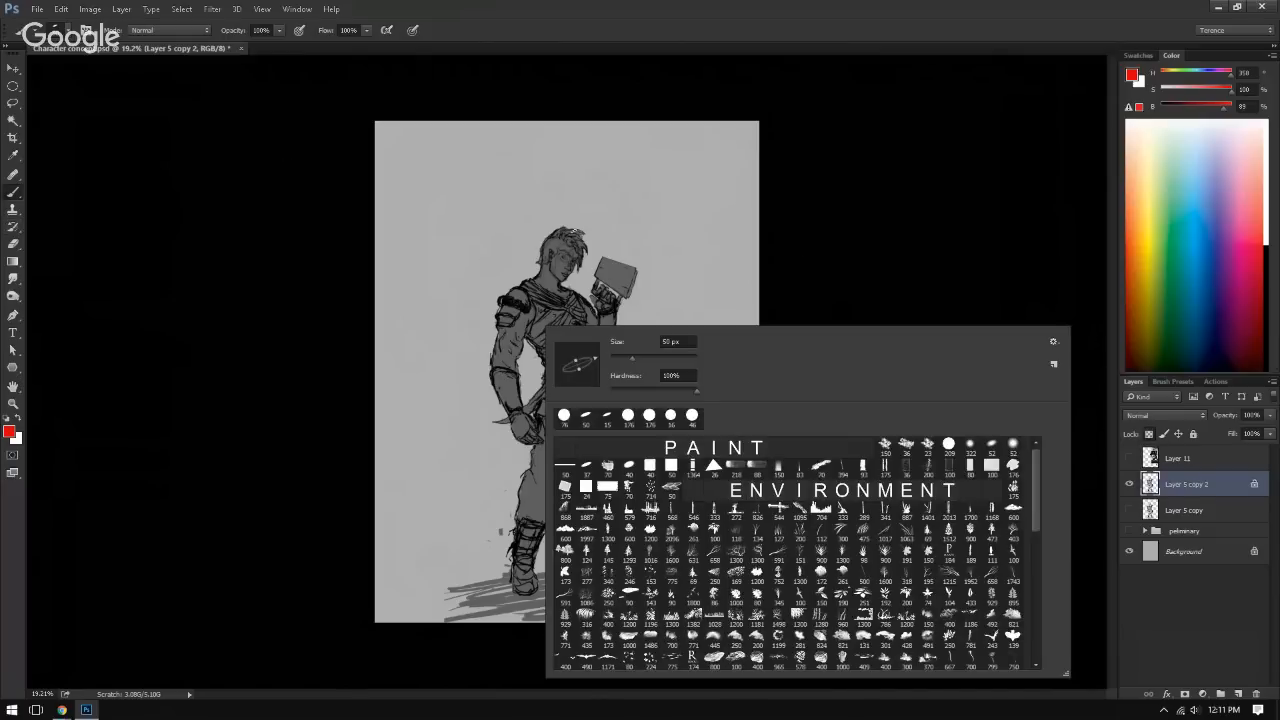
click(526, 346)
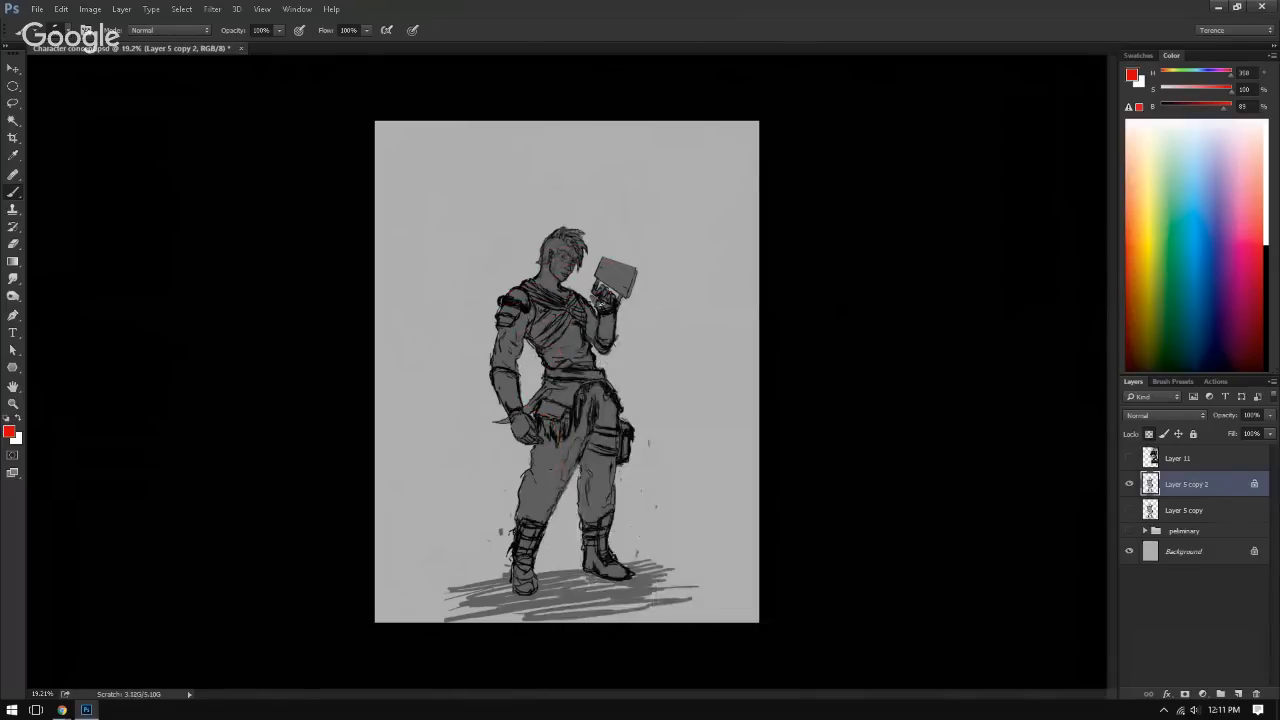
Step: Choose the soft round brush preset labelled 322 and set its size to 52 px
right_click(587, 201)
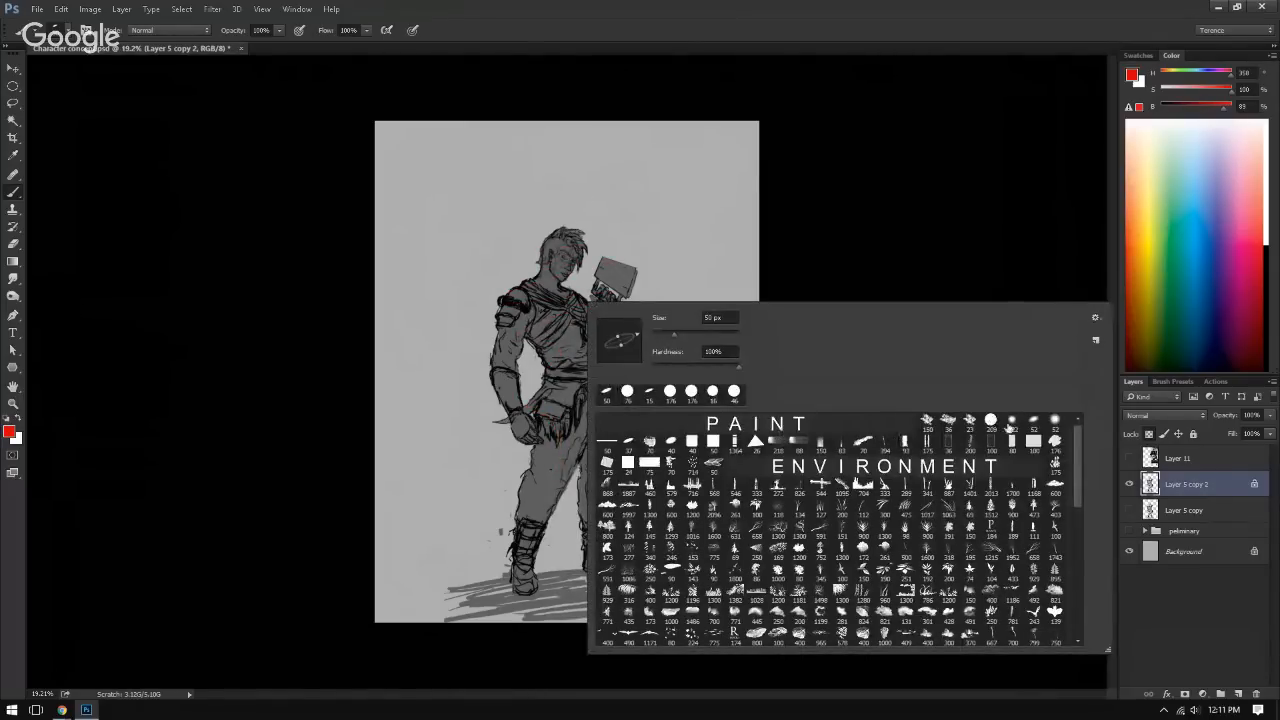
click(1008, 426)
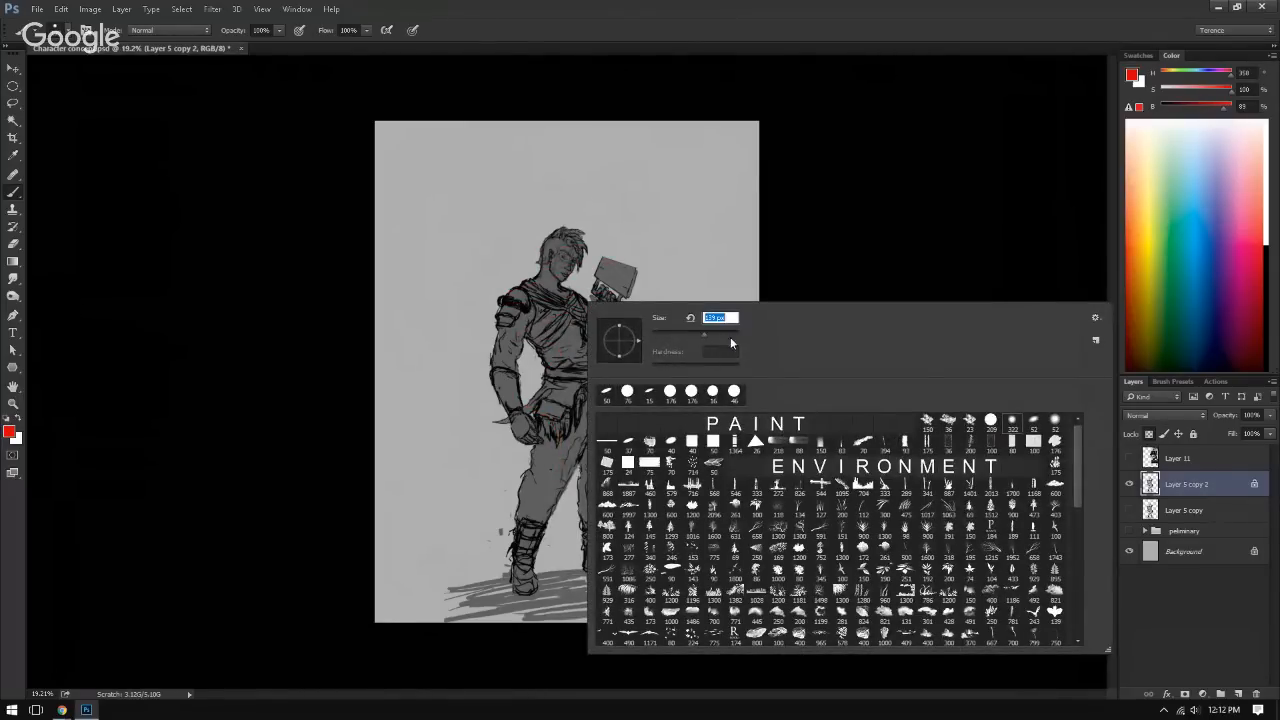
text(52)
key(Tab)
key(Return)
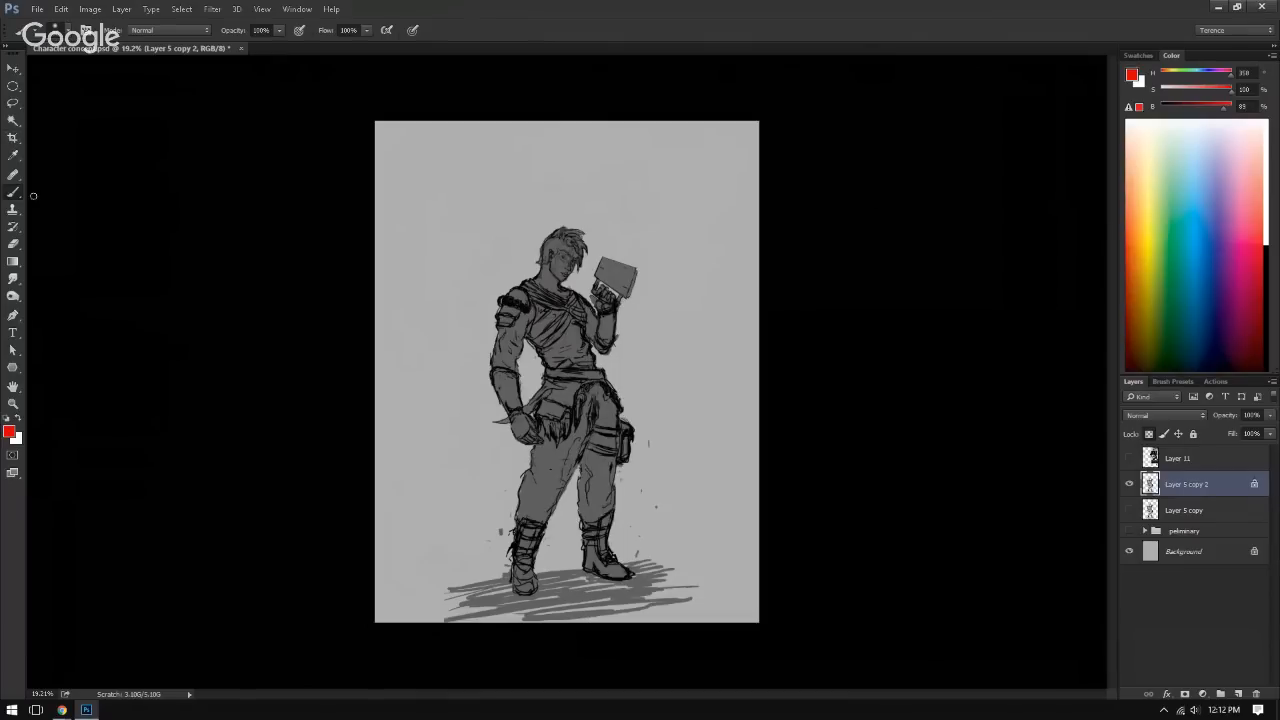
Step: Reset the colours to default, add a layer above Layer 5 copy 2 and brush two rough black shapes above the character
click(8, 420)
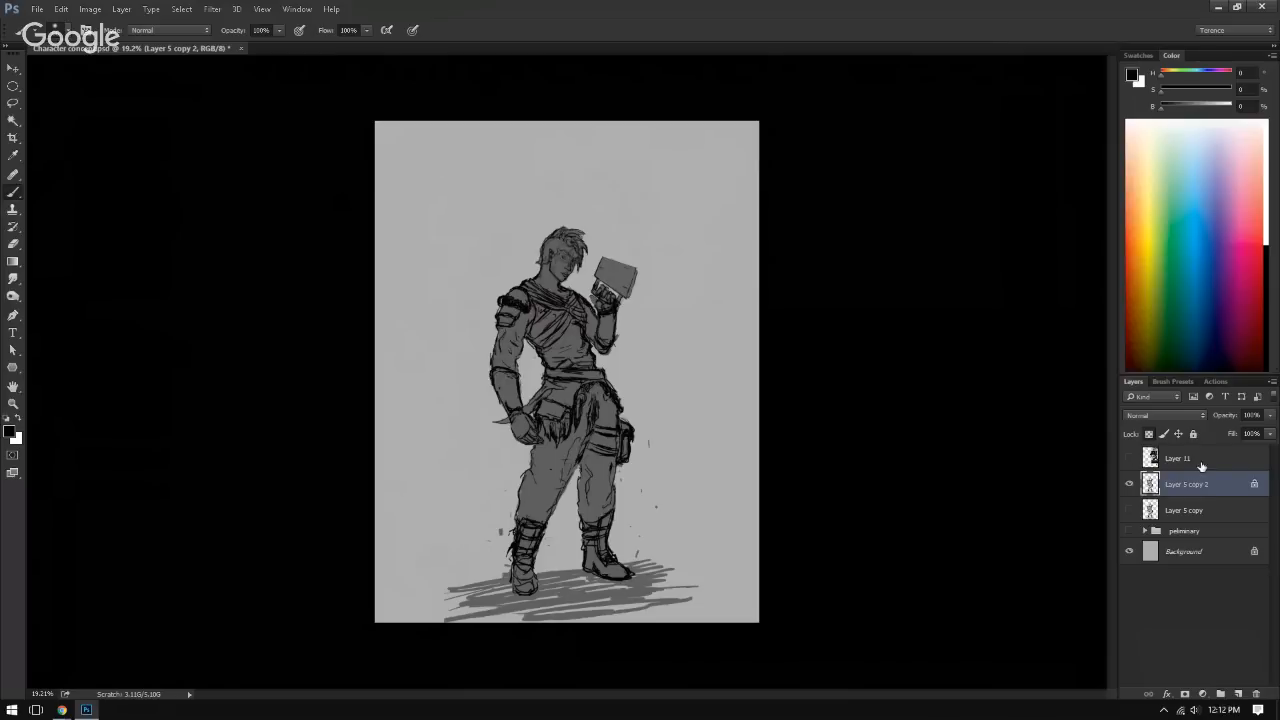
click(1239, 693)
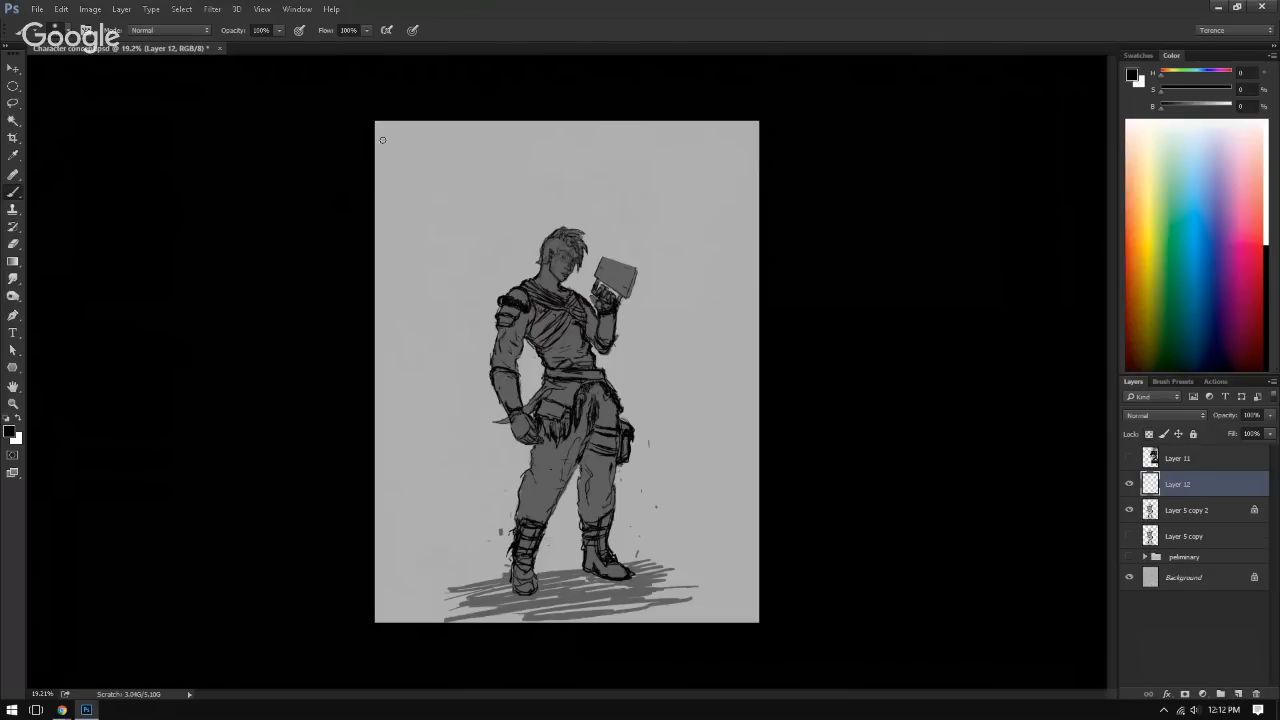
mouse_move(455, 192)
mouse_down()
mouse_move(466, 216)
mouse_move(488, 196)
mouse_move(489, 217)
mouse_move(472, 220)
mouse_move(522, 237)
mouse_up()
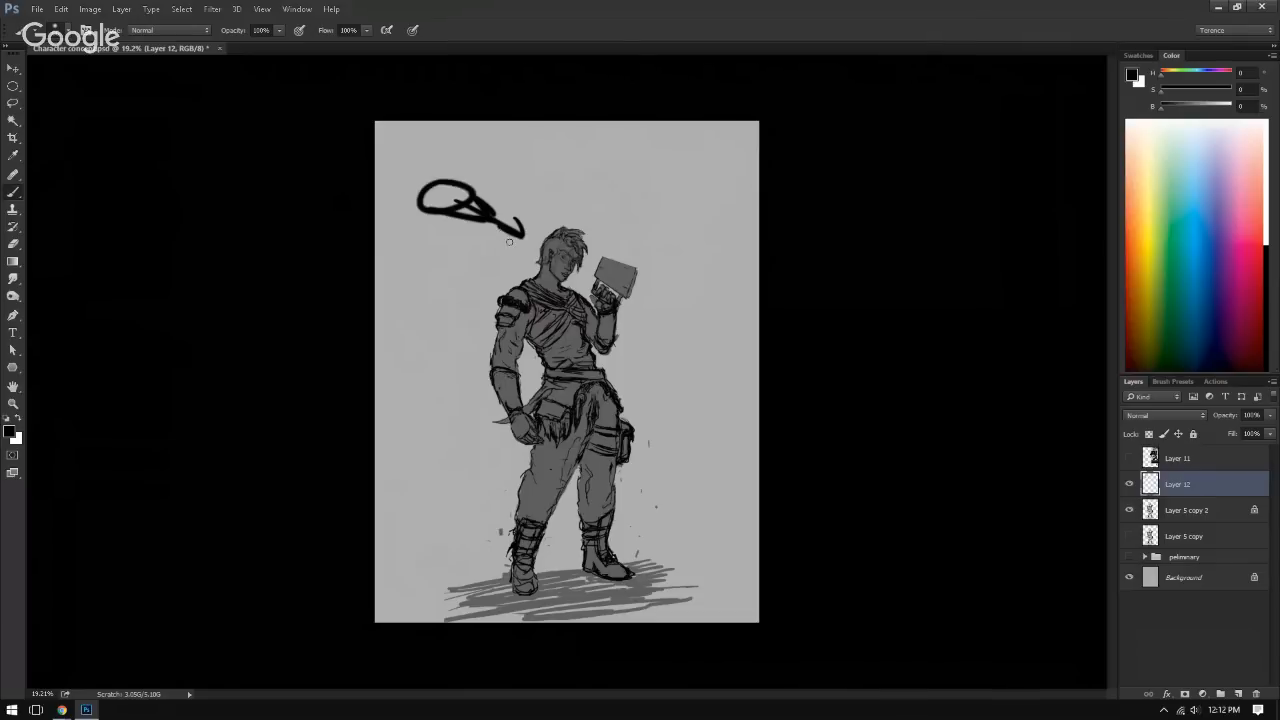
key(ctrl+z)
mouse_move(612, 182)
mouse_down()
mouse_move(606, 172)
mouse_move(588, 208)
mouse_move(628, 194)
mouse_up()
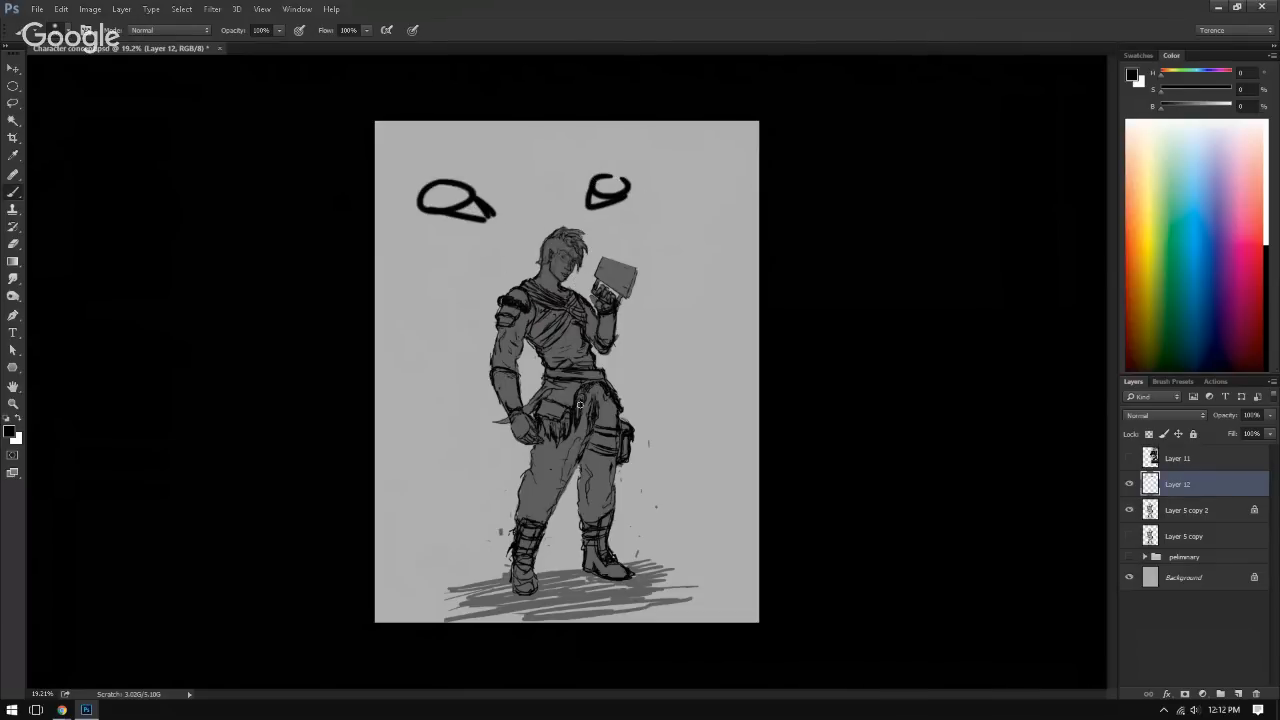
drag(555, 272, 570, 273)
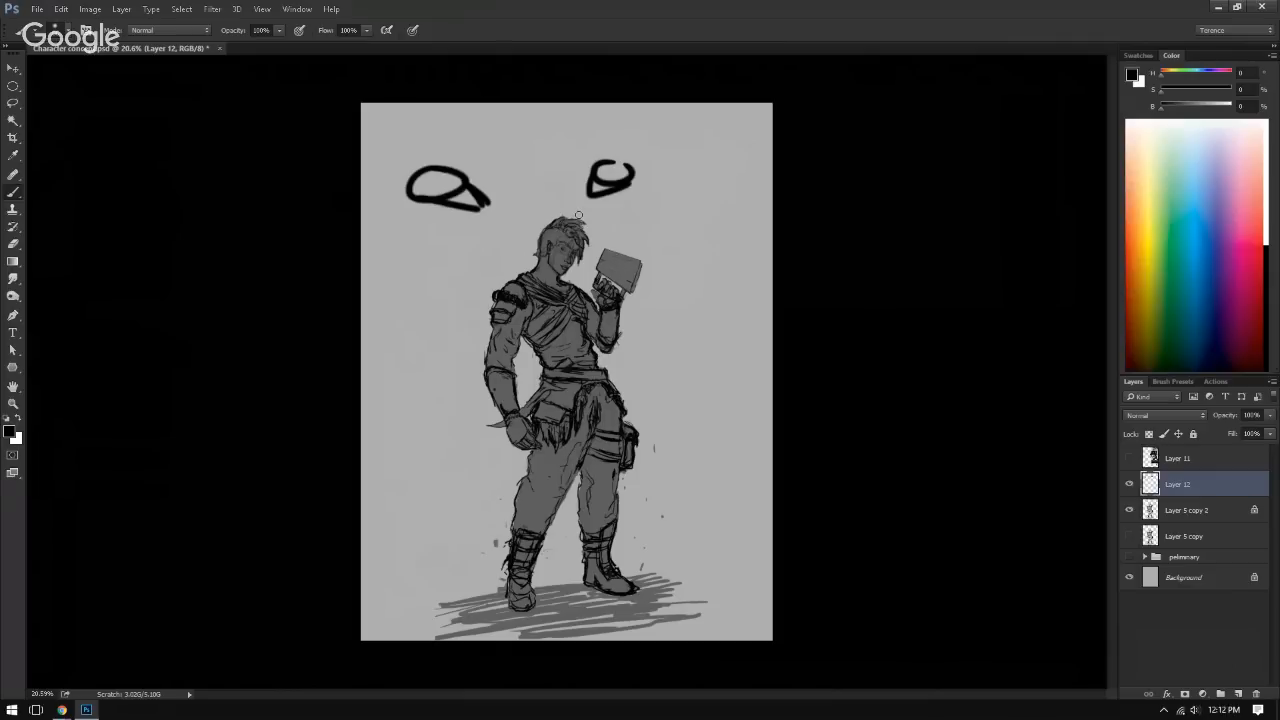
Step: Switch to Chrome, close the developer tools, open the gamedevmap site from the search results and look over its page
key(alt+Tab)
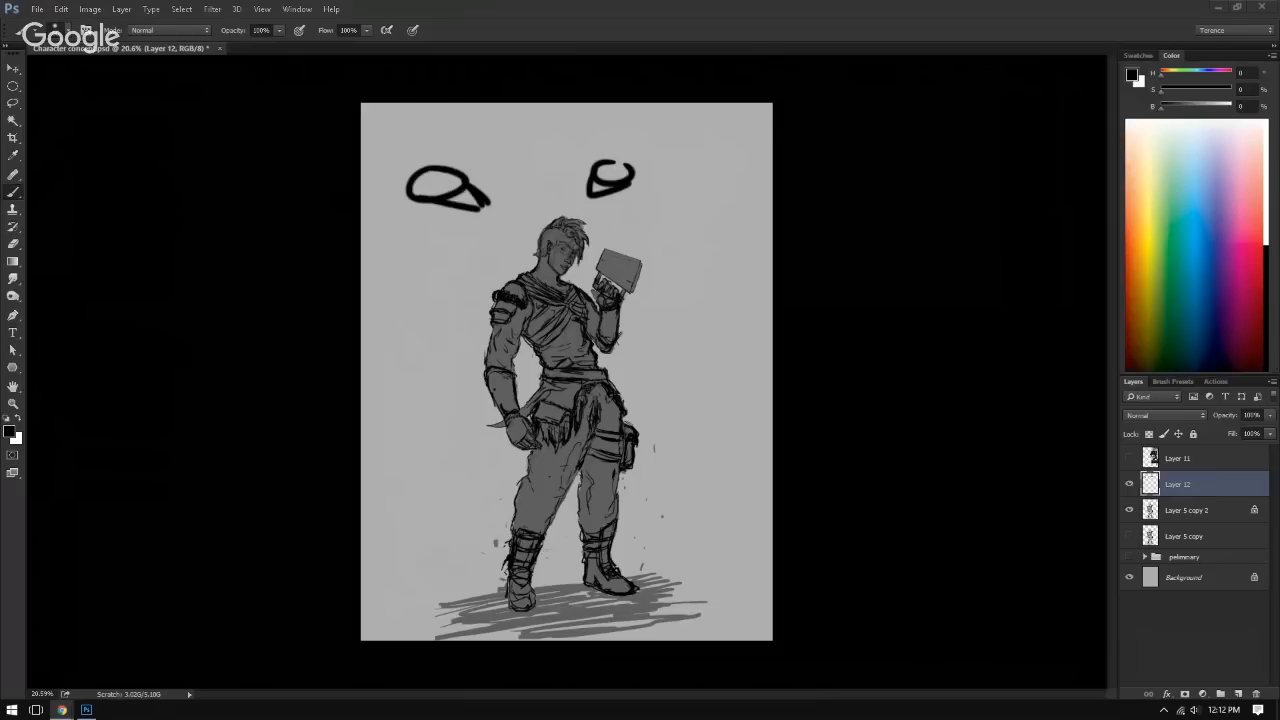
drag(1279, 240, 682, 2)
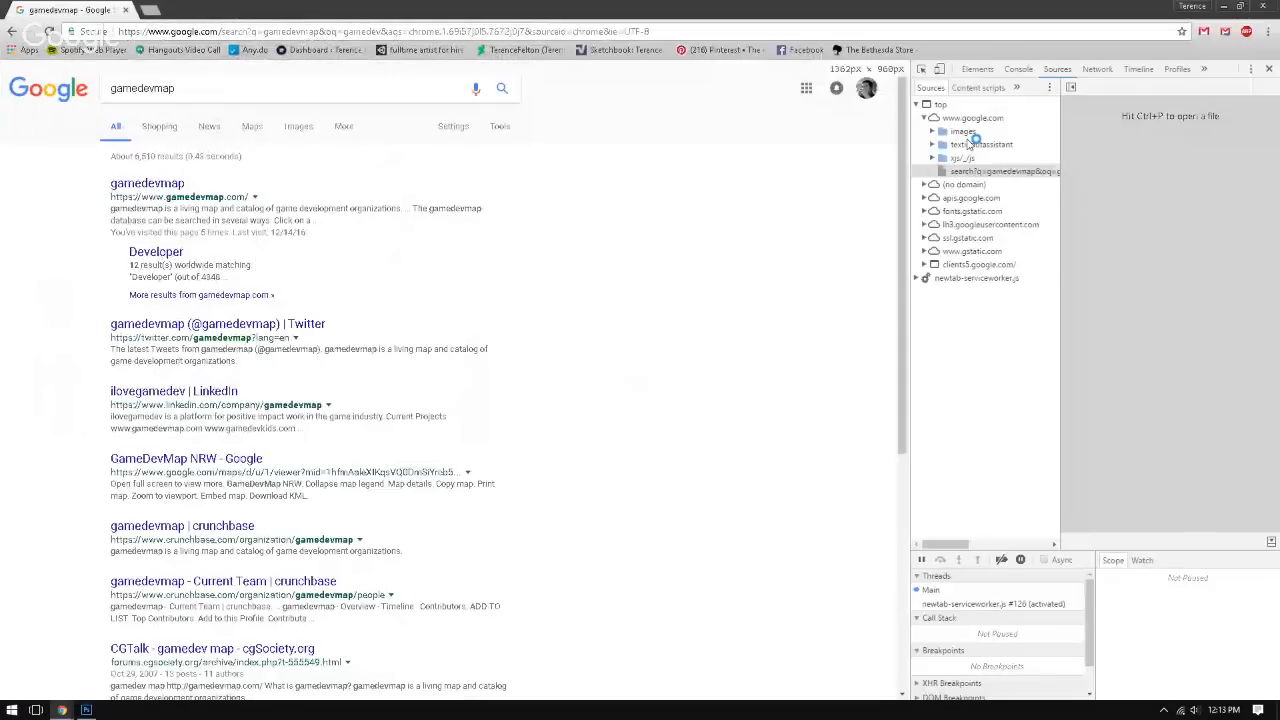
key(F12)
click(166, 187)
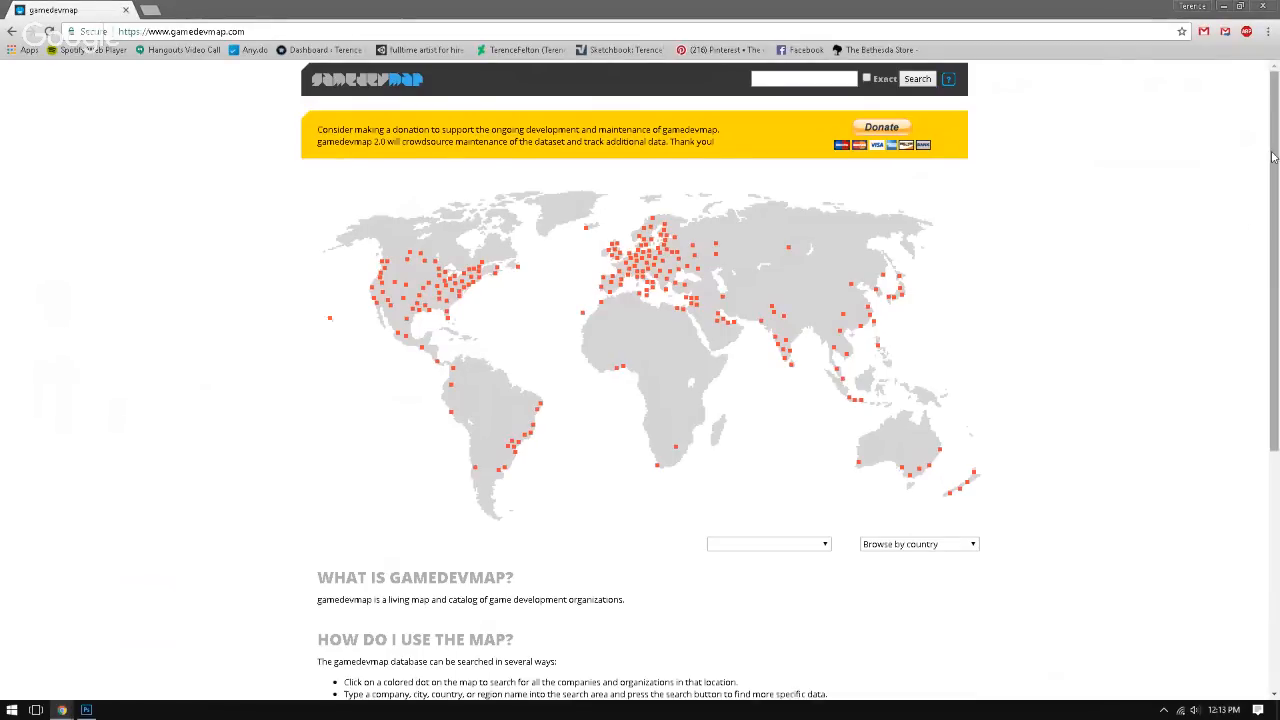
scroll(1204, 340, down, 3)
scroll(1204, 340, up, 1)
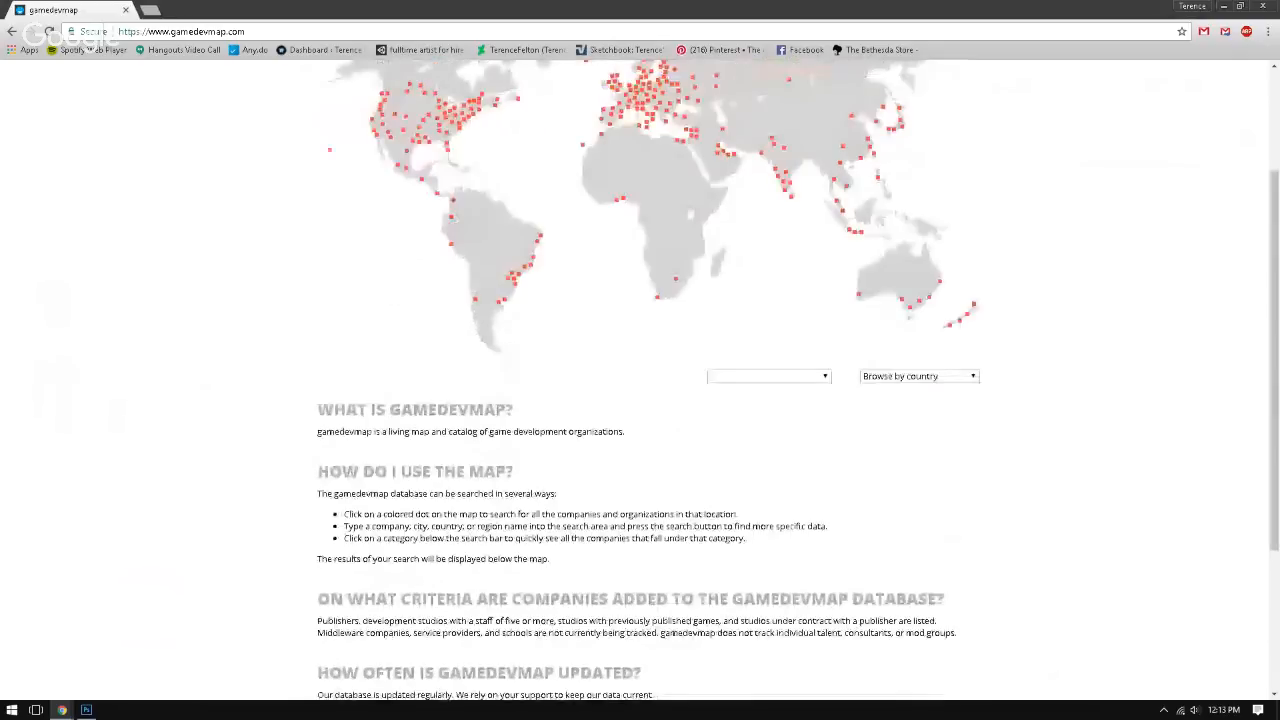
scroll(1263, 226, down, 2)
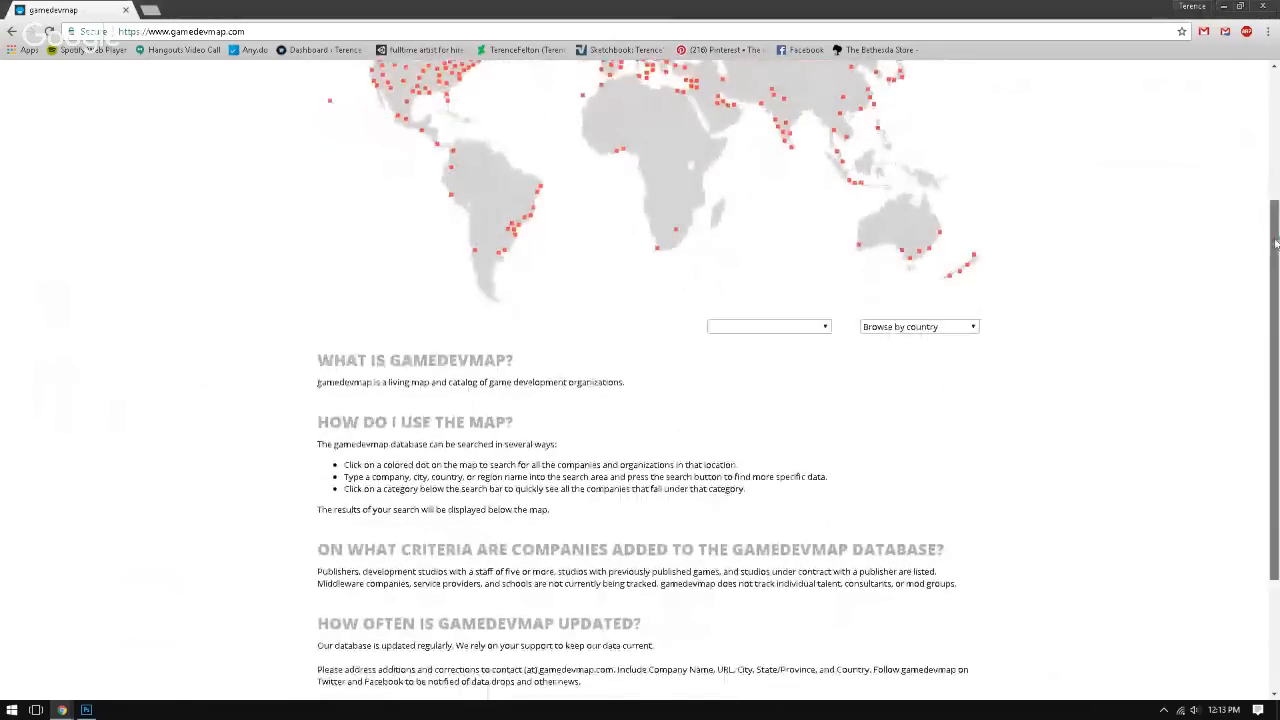
Step: Filter the gamedevmap listing by the country Canada and bring the resulting company table into view
scroll(1263, 226, up, 3)
click(895, 519)
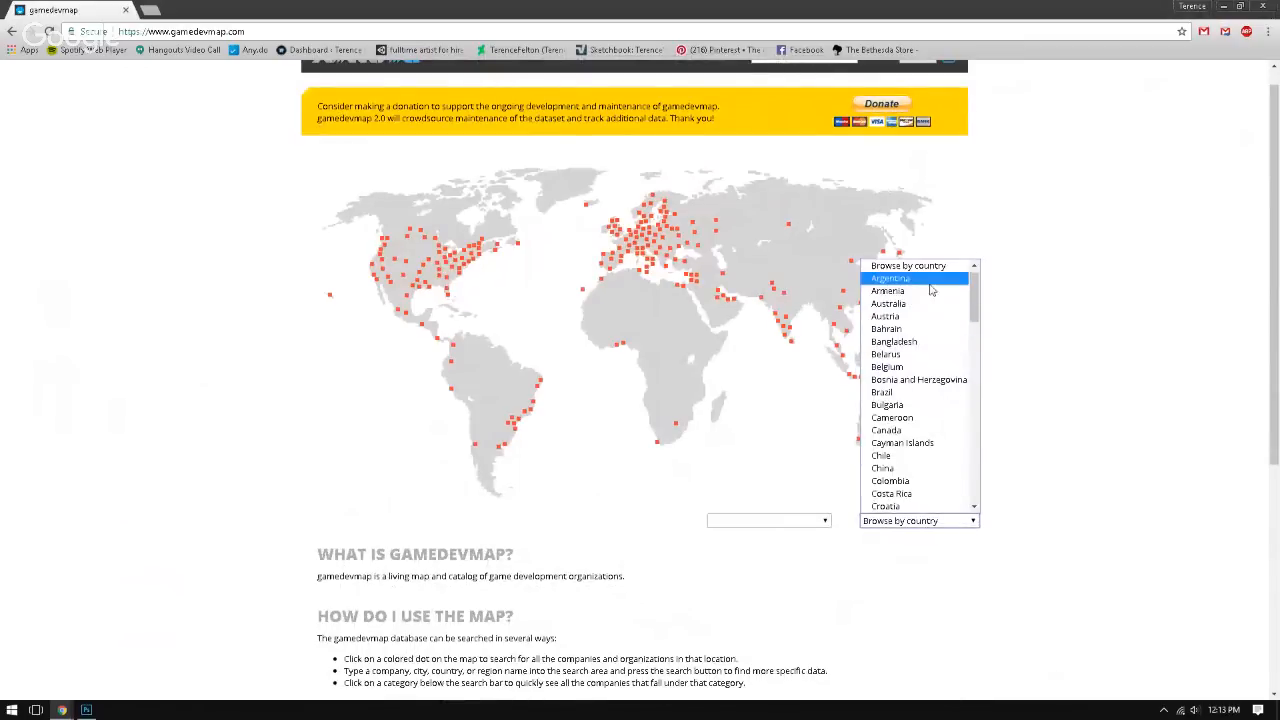
click(895, 430)
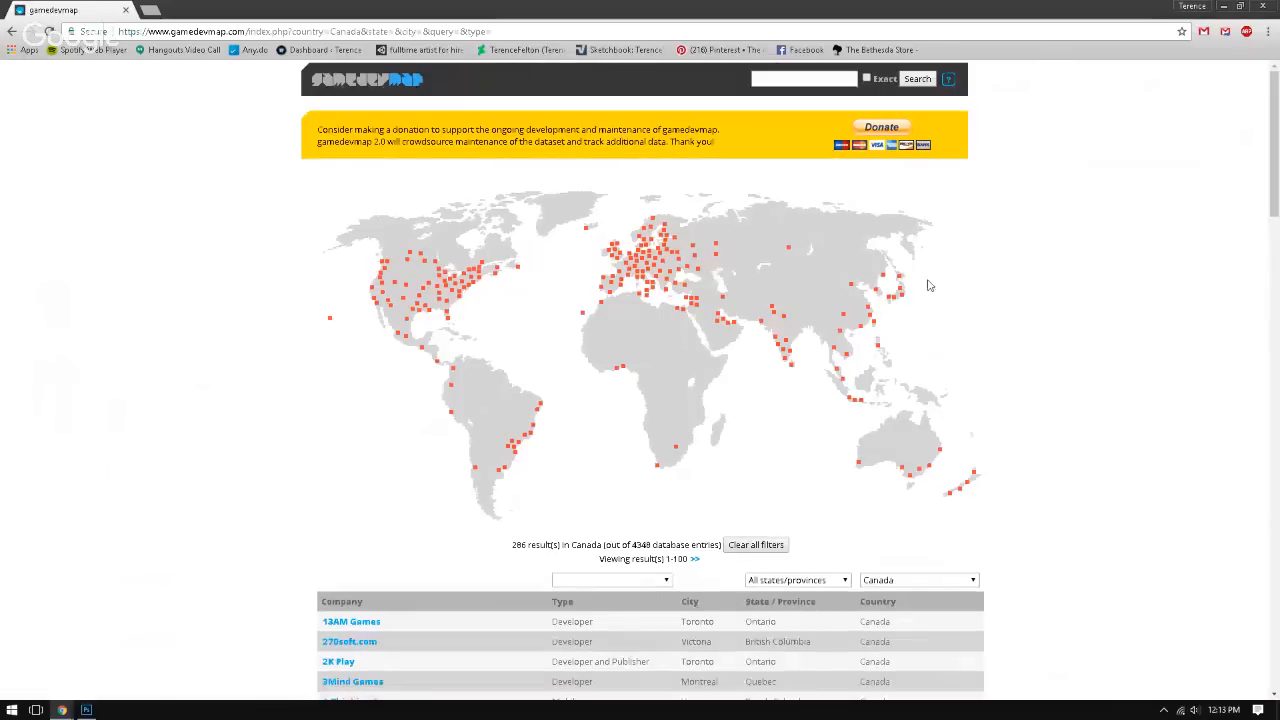
scroll(1257, 246, down, 3)
drag(1257, 246, 1256, 270)
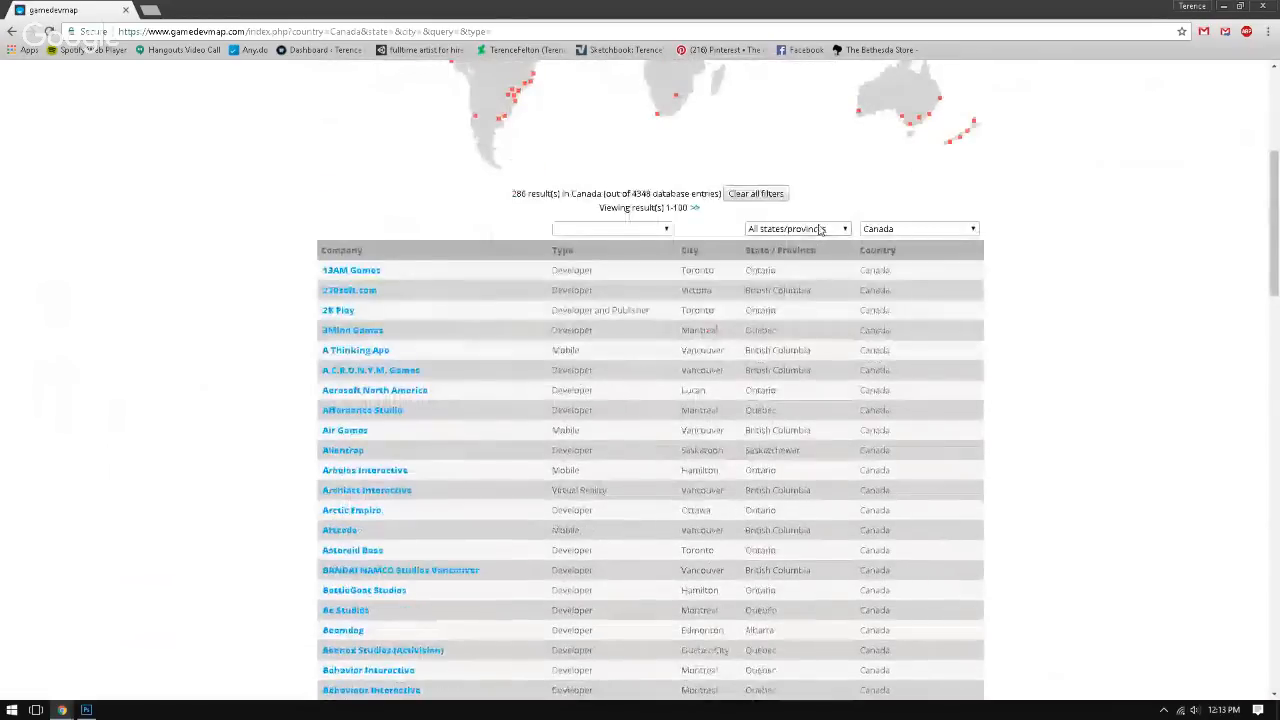
Step: Check the state/province and company type filter options of the Canadian listing without applying any of them
click(832, 230)
click(663, 234)
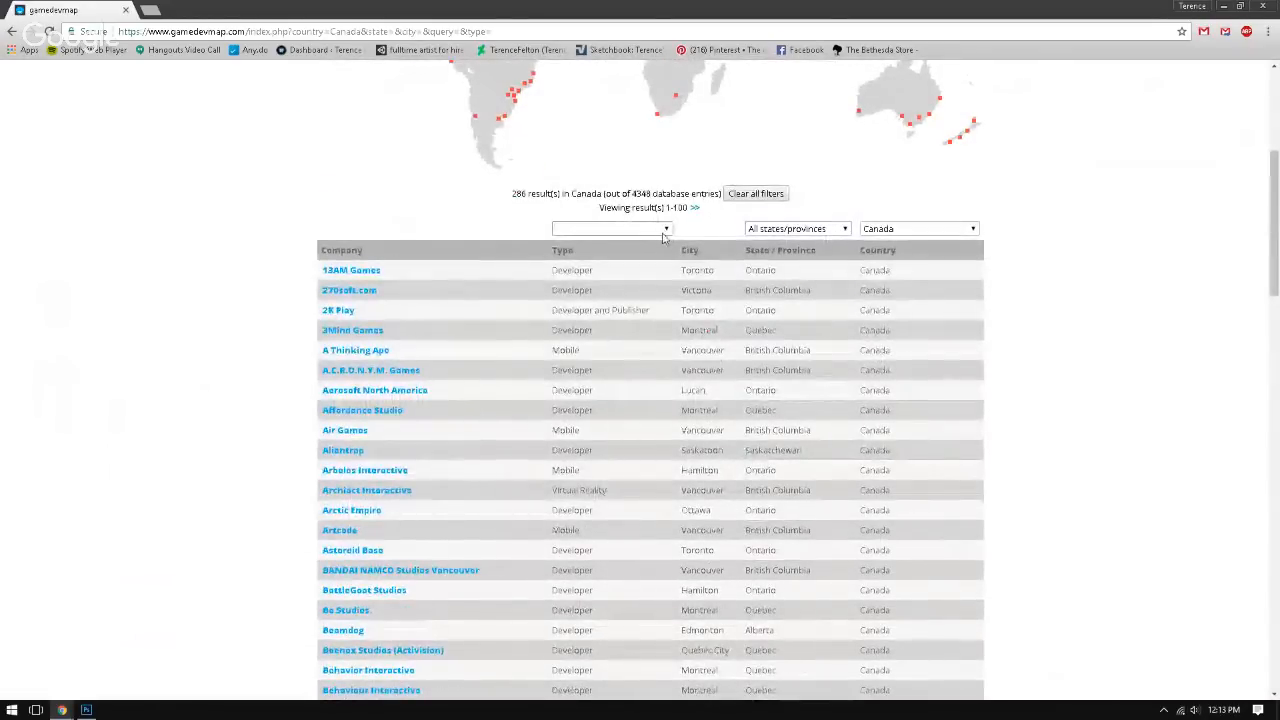
click(668, 230)
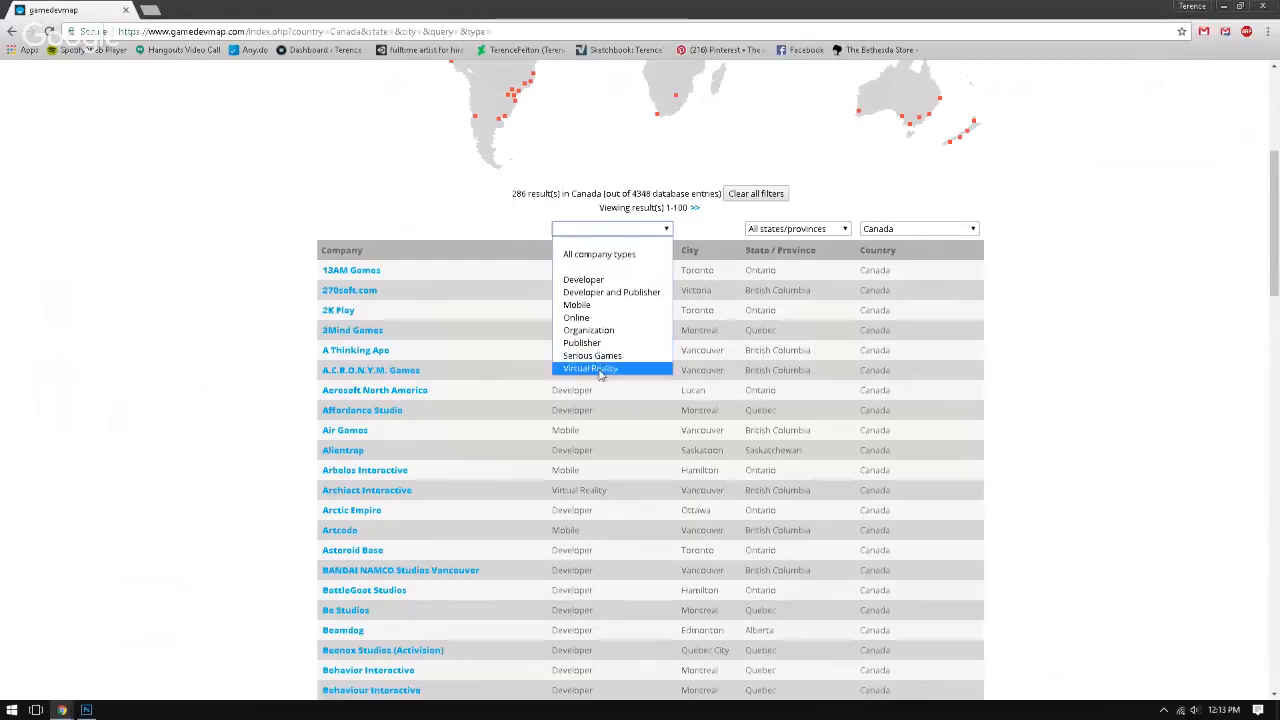
click(1122, 194)
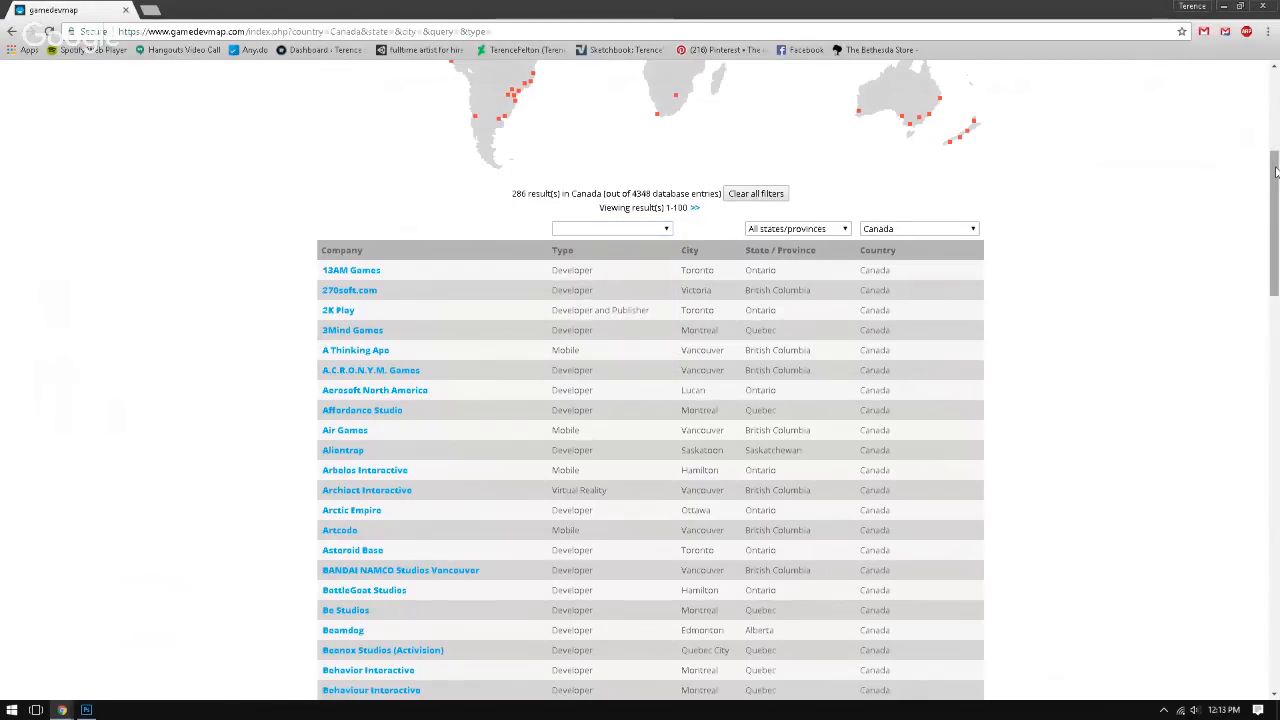
Step: Visit the Blue Lizard Games website from the Canadian company list, close it and browse more of the list
scroll(276, 323, down, 8)
click(357, 326)
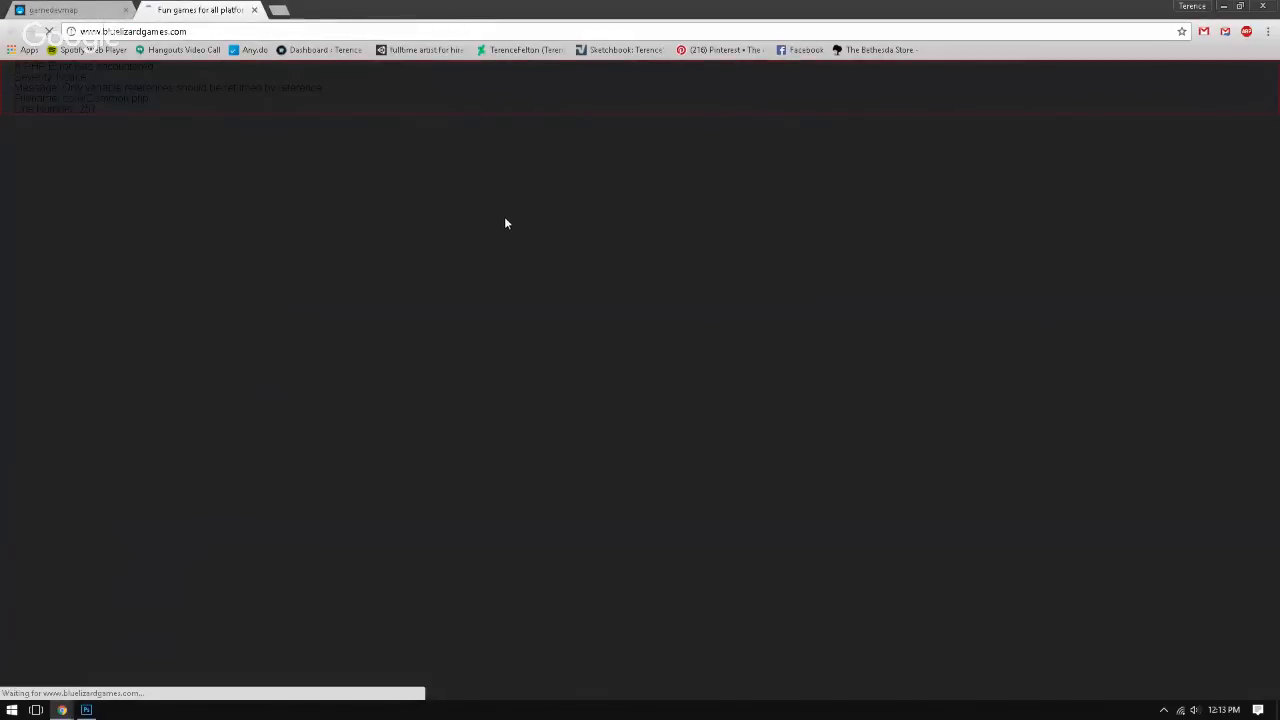
click(255, 10)
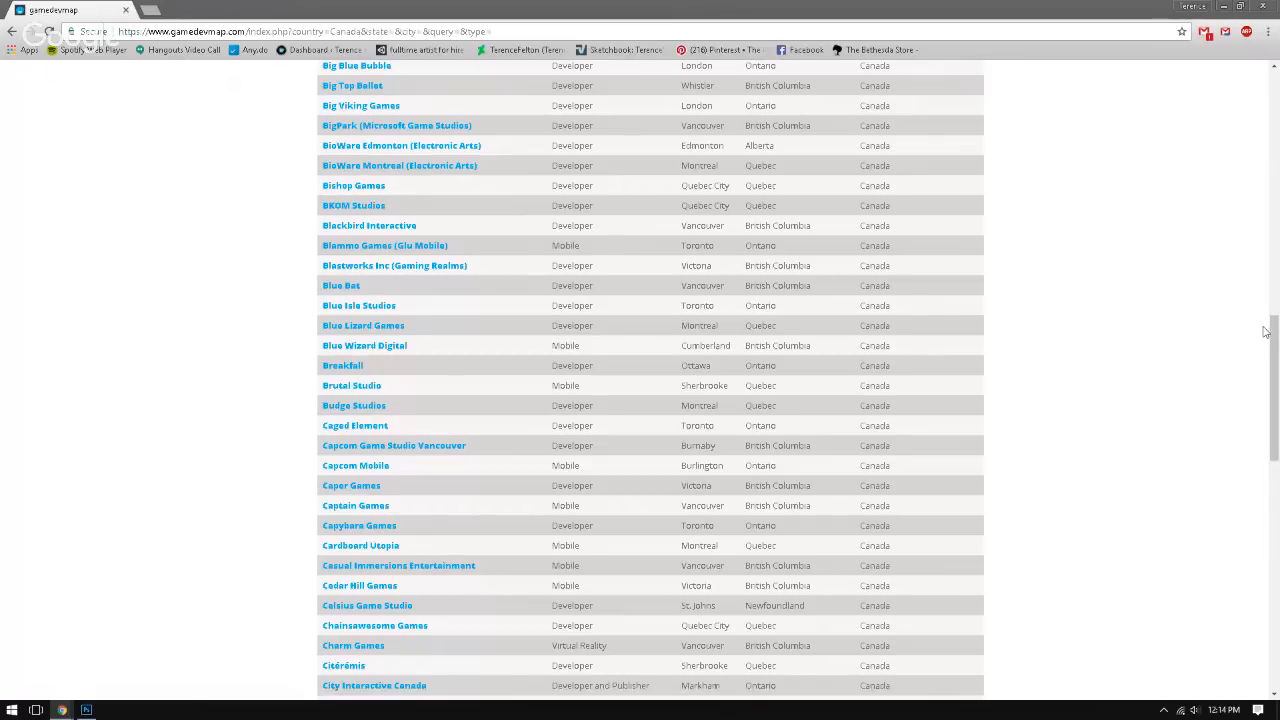
drag(1273, 338, 1273, 309)
scroll(1210, 391, down, 4)
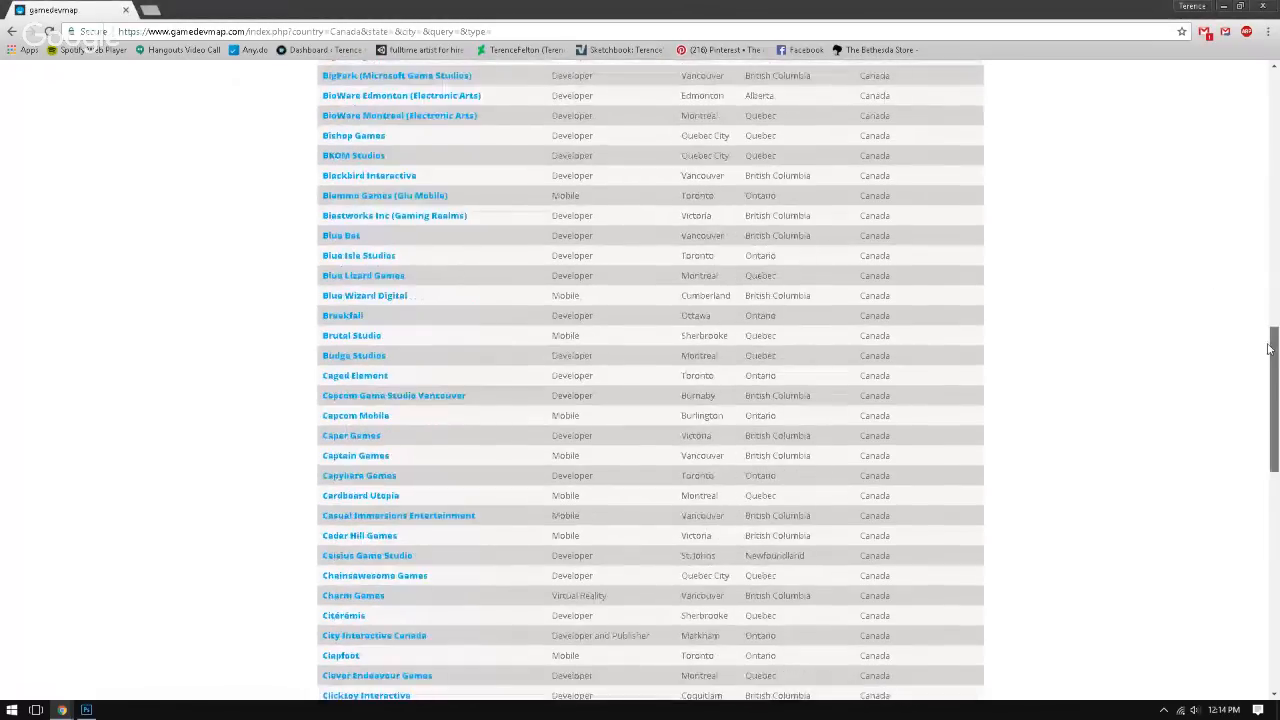
scroll(1210, 391, up, 5)
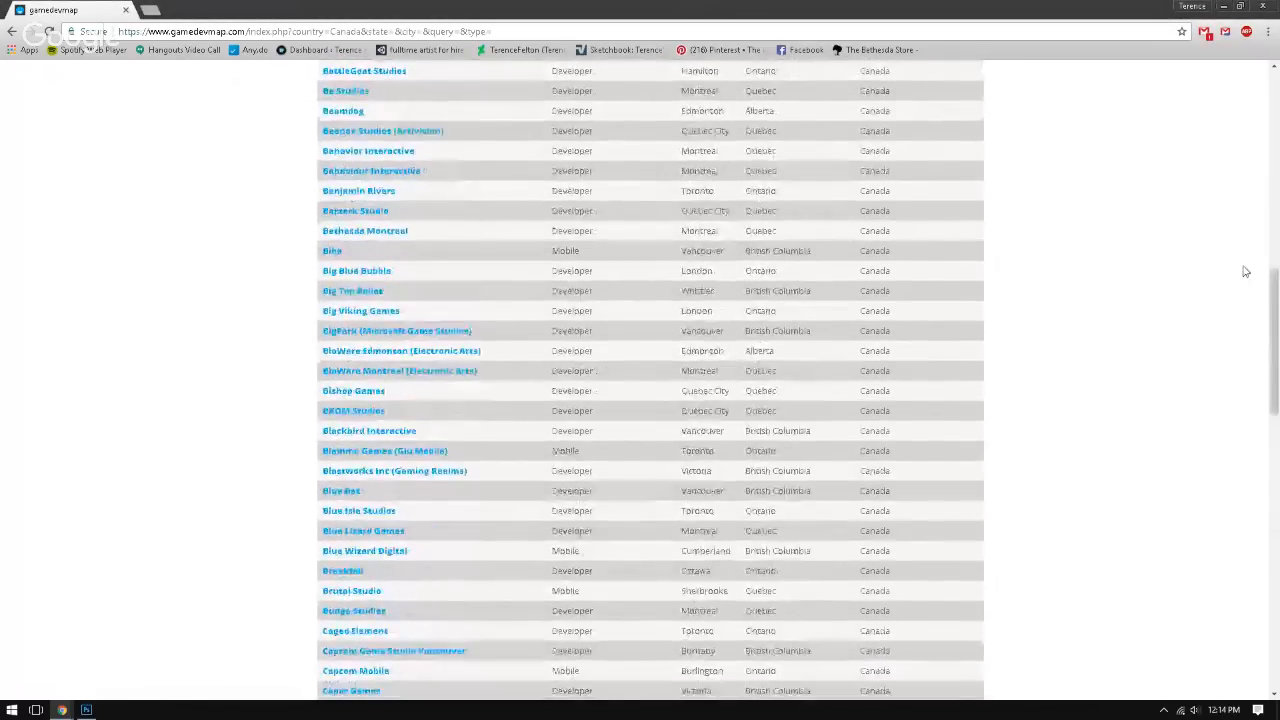
scroll(1273, 302, up, 12)
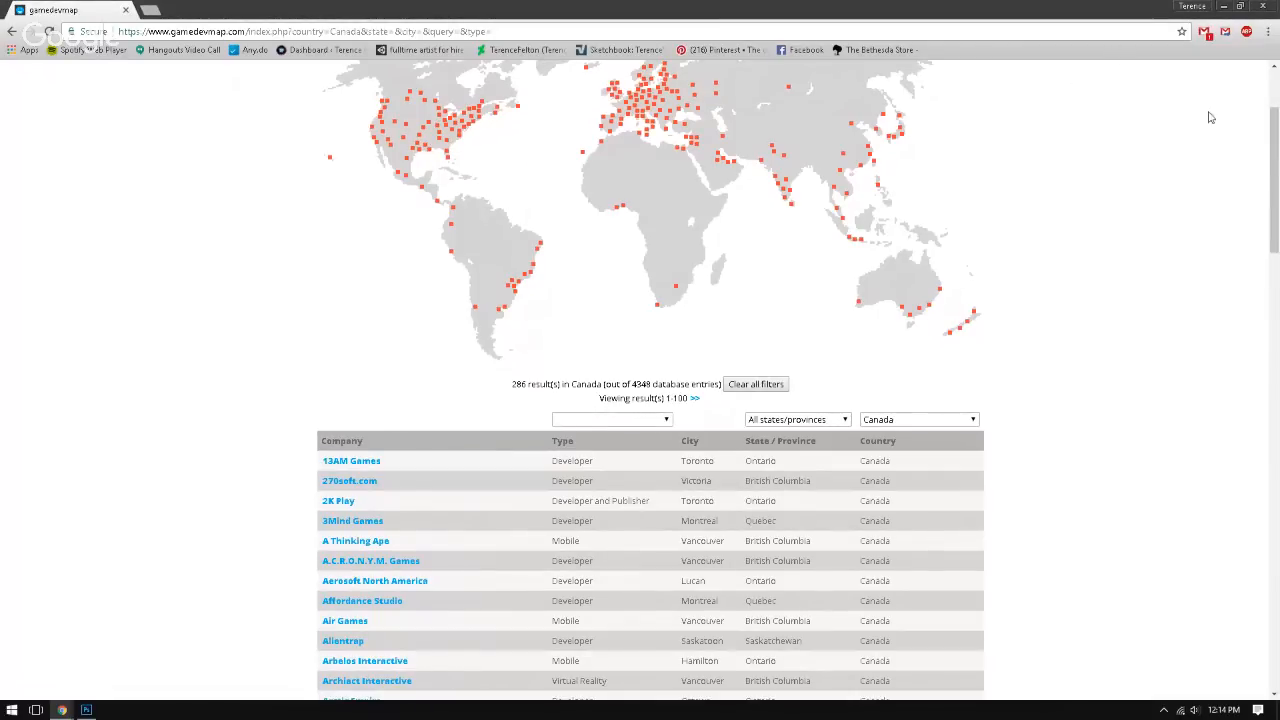
drag(1275, 157, 1163, 318)
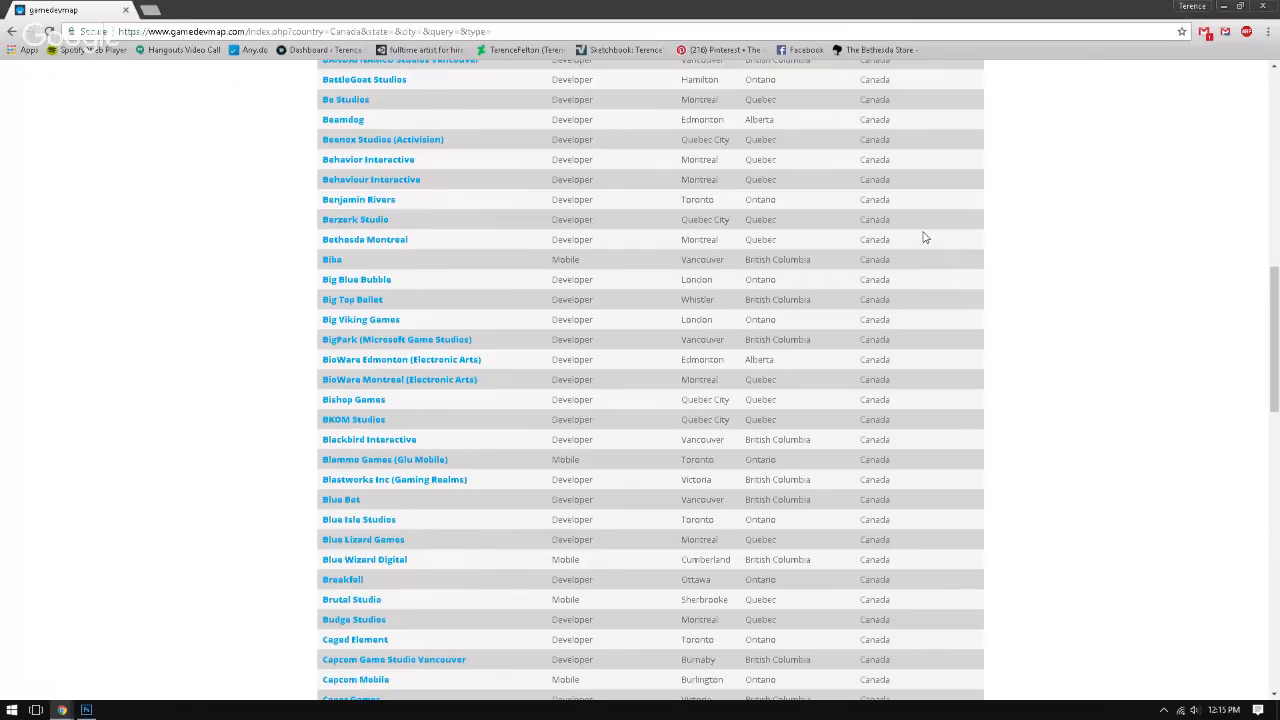
Step: Open the bookmarked "fulltime artist for hire" Unity thread and go through the Unity Community page to the forums overview
click(425, 49)
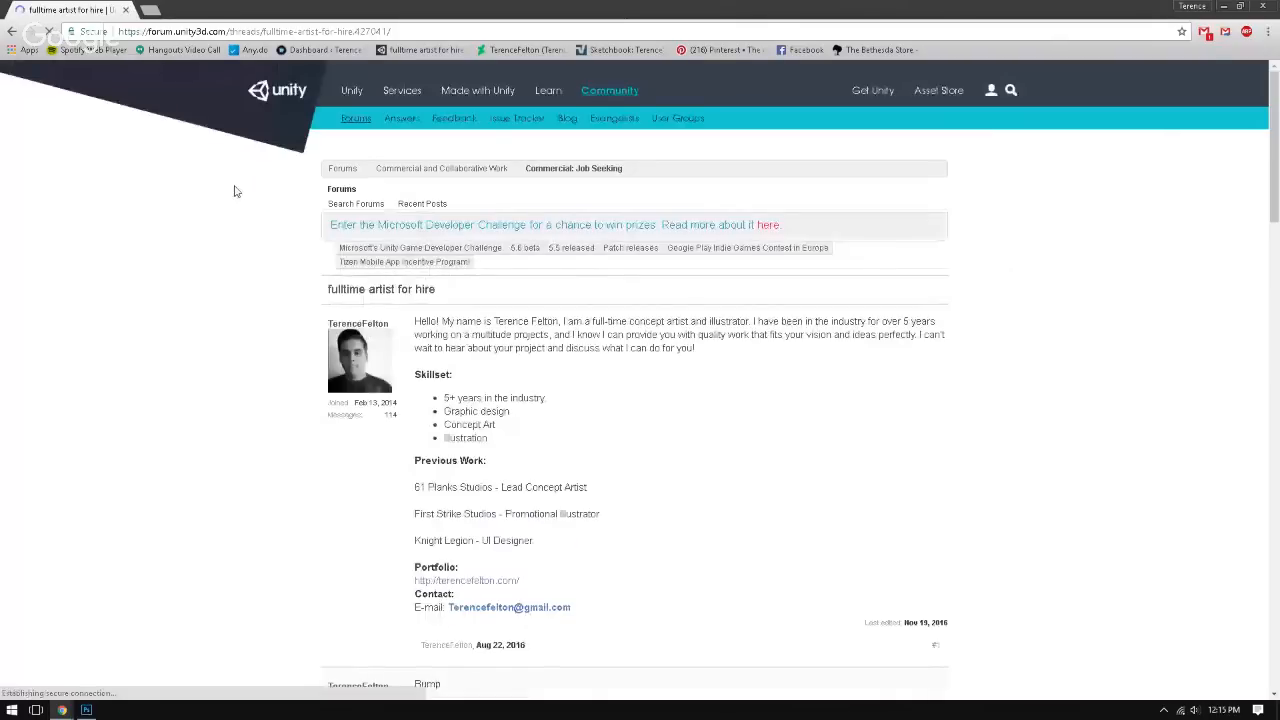
click(276, 91)
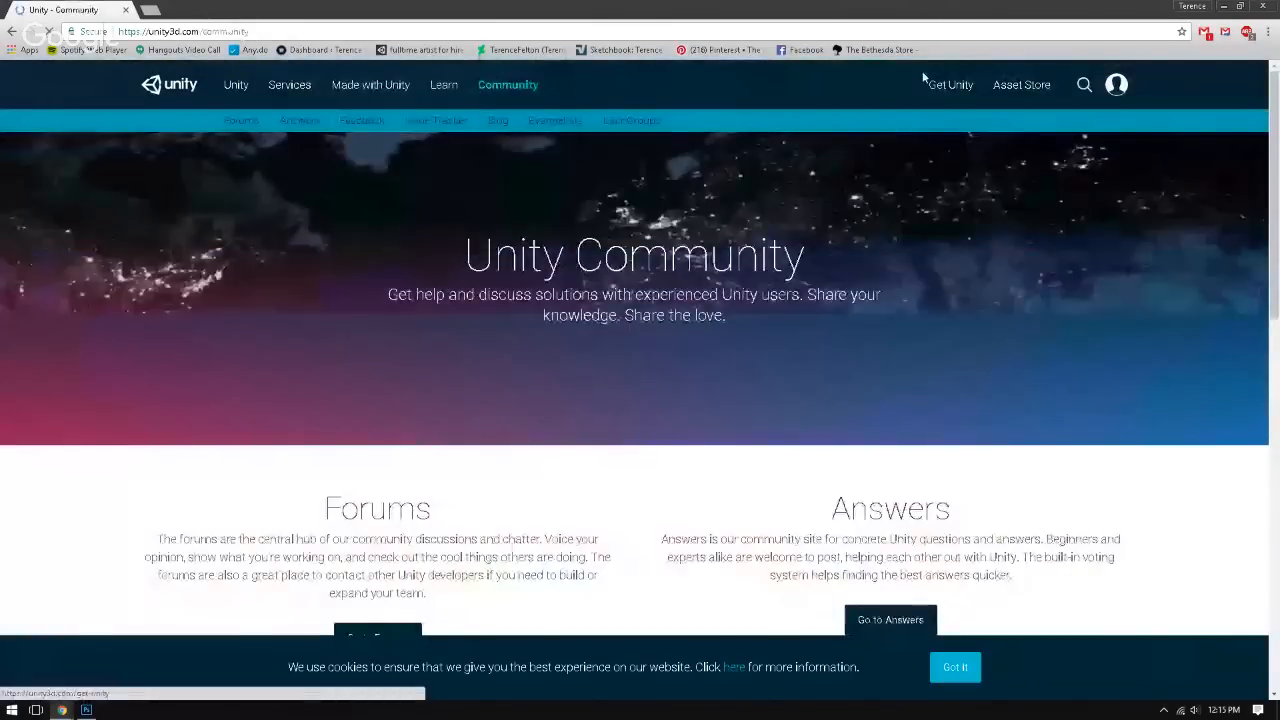
click(241, 121)
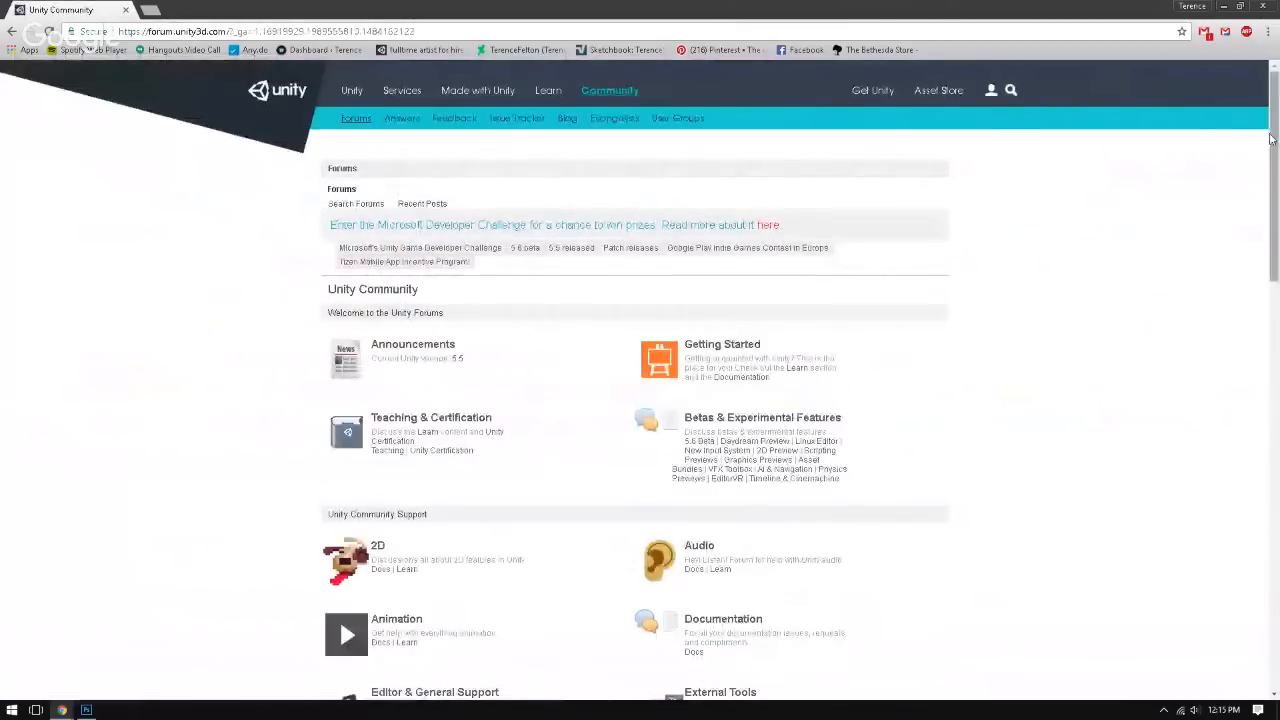
mouse_move(1274, 176)
mouse_down()
mouse_move(1274, 198)
mouse_move(1274, 182)
mouse_up()
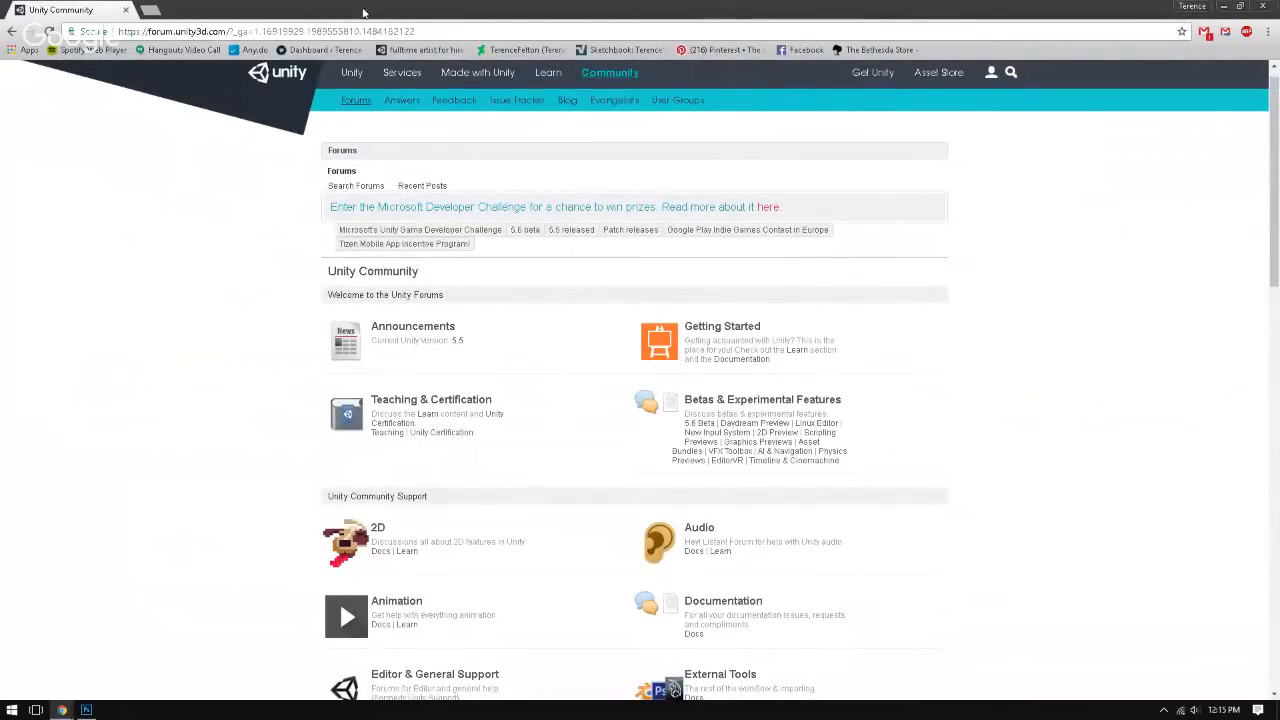
Step: Switch back to Photoshop and toggle the visibility of Layer 12 and Layer 5 copy 2 off and on
drag(364, 10, 1279, 300)
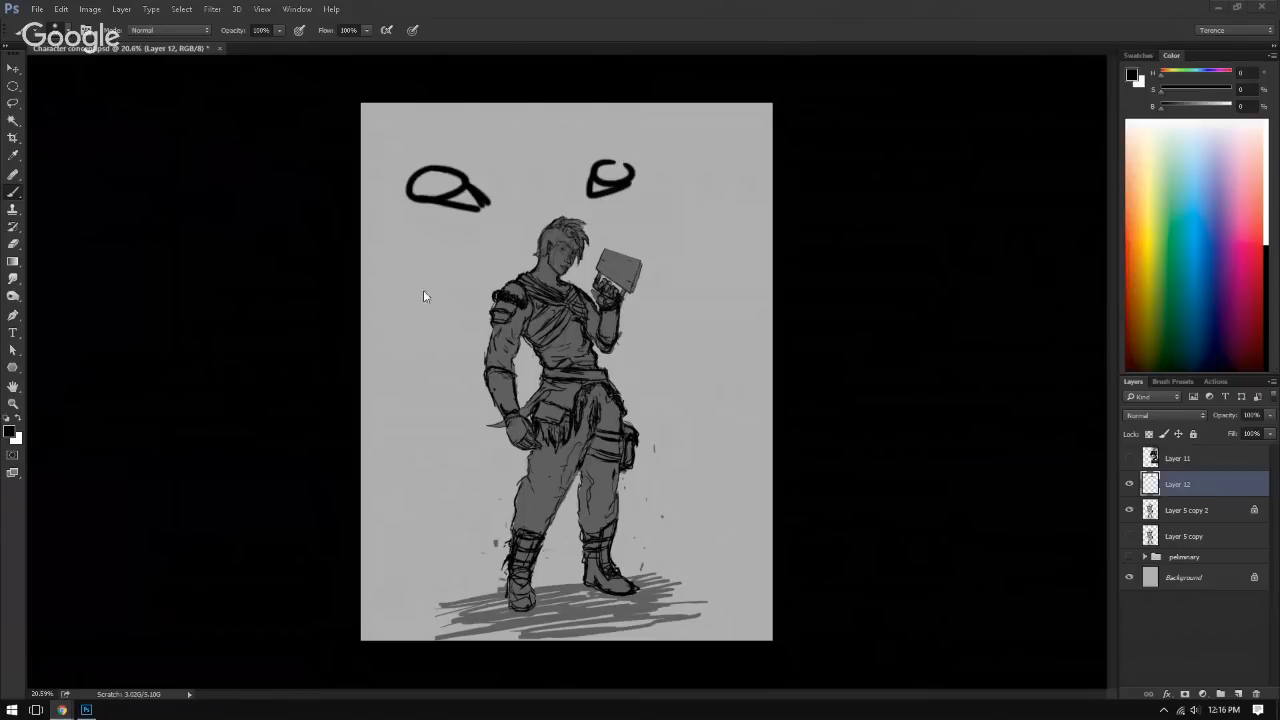
click(1129, 484)
click(1129, 484)
click(1129, 484)
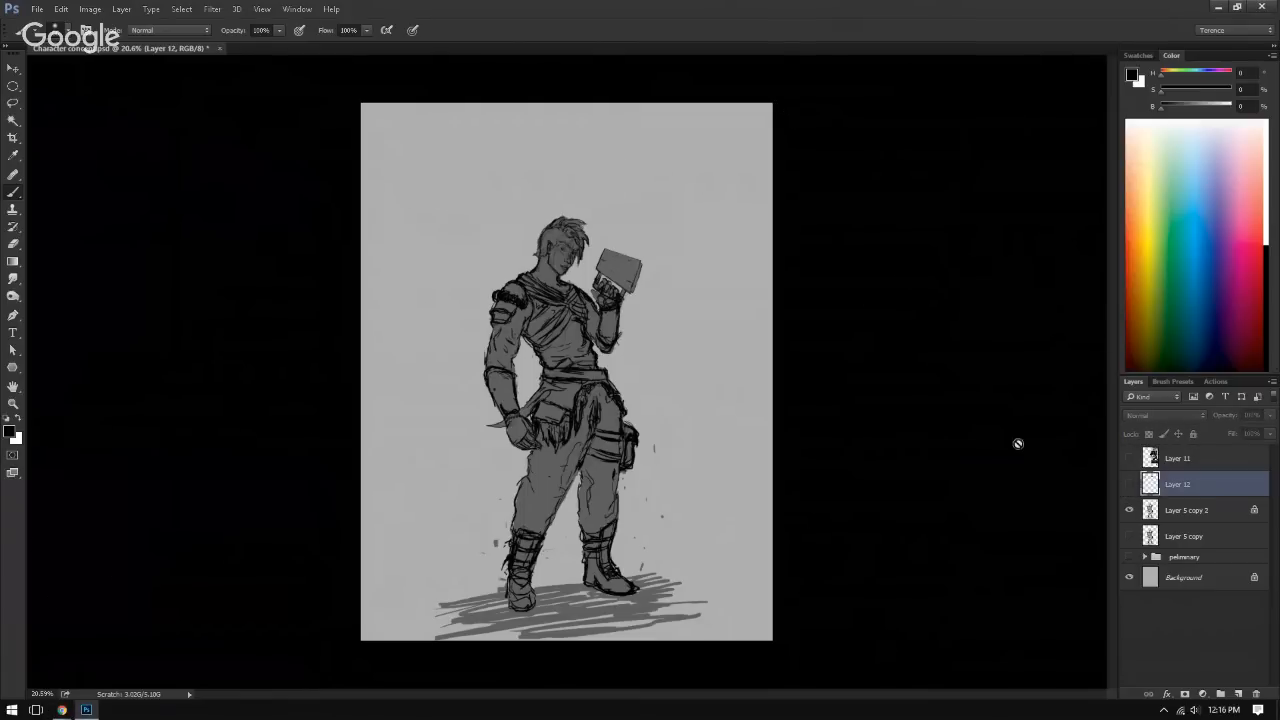
click(1129, 510)
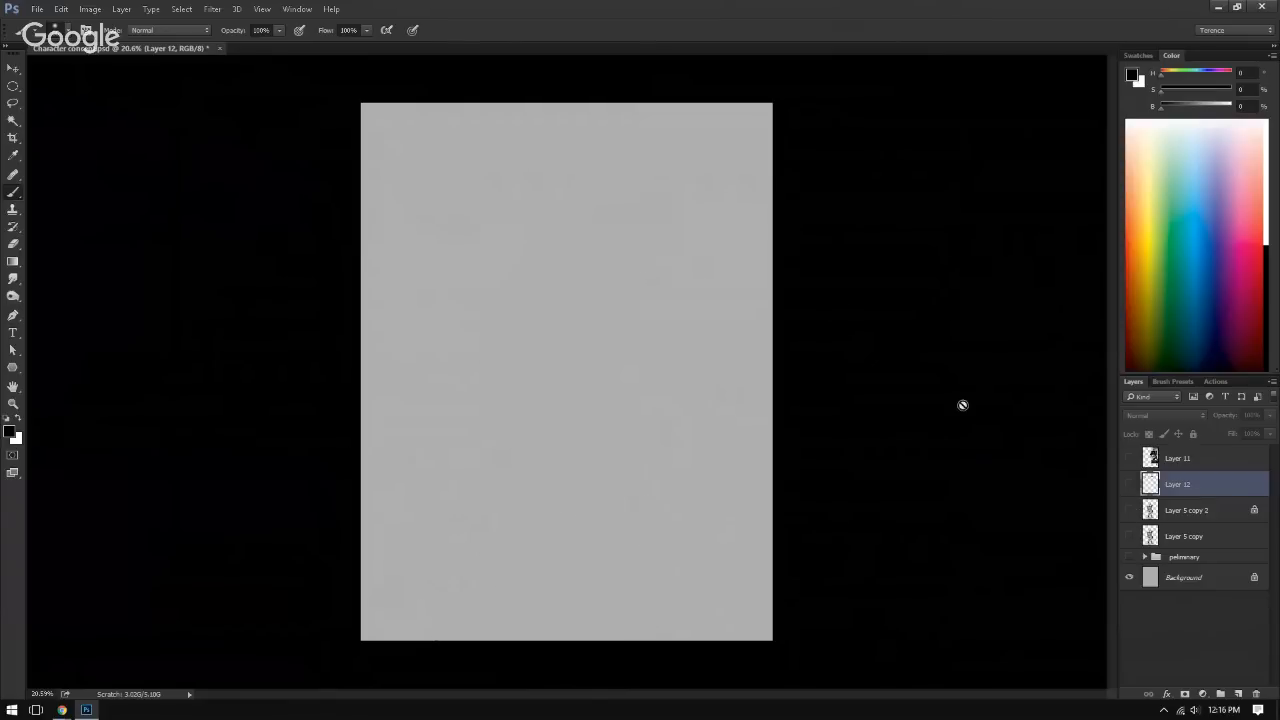
click(1129, 510)
click(1129, 484)
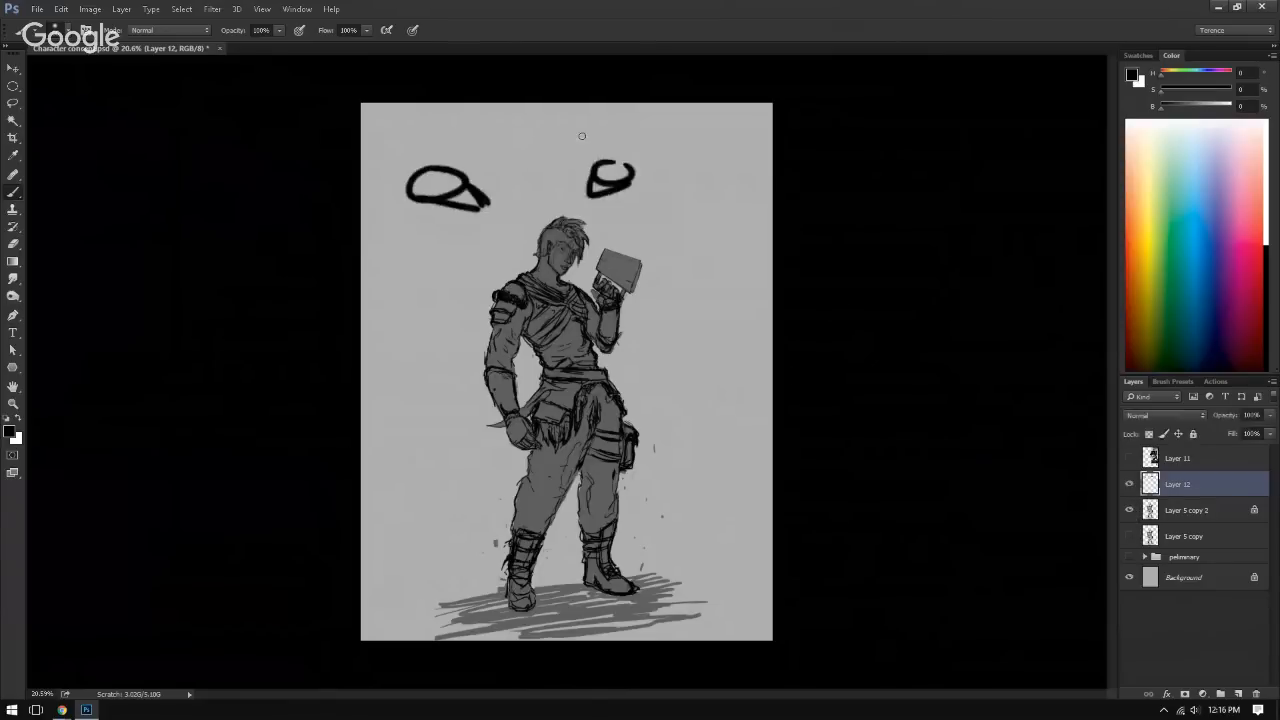
Step: Try large overlapping black ovals above the character and a looping stroke down the body, and undo the body stroke
mouse_move(581, 135)
mouse_down()
mouse_move(583, 196)
mouse_move(540, 191)
mouse_move(625, 135)
mouse_up()
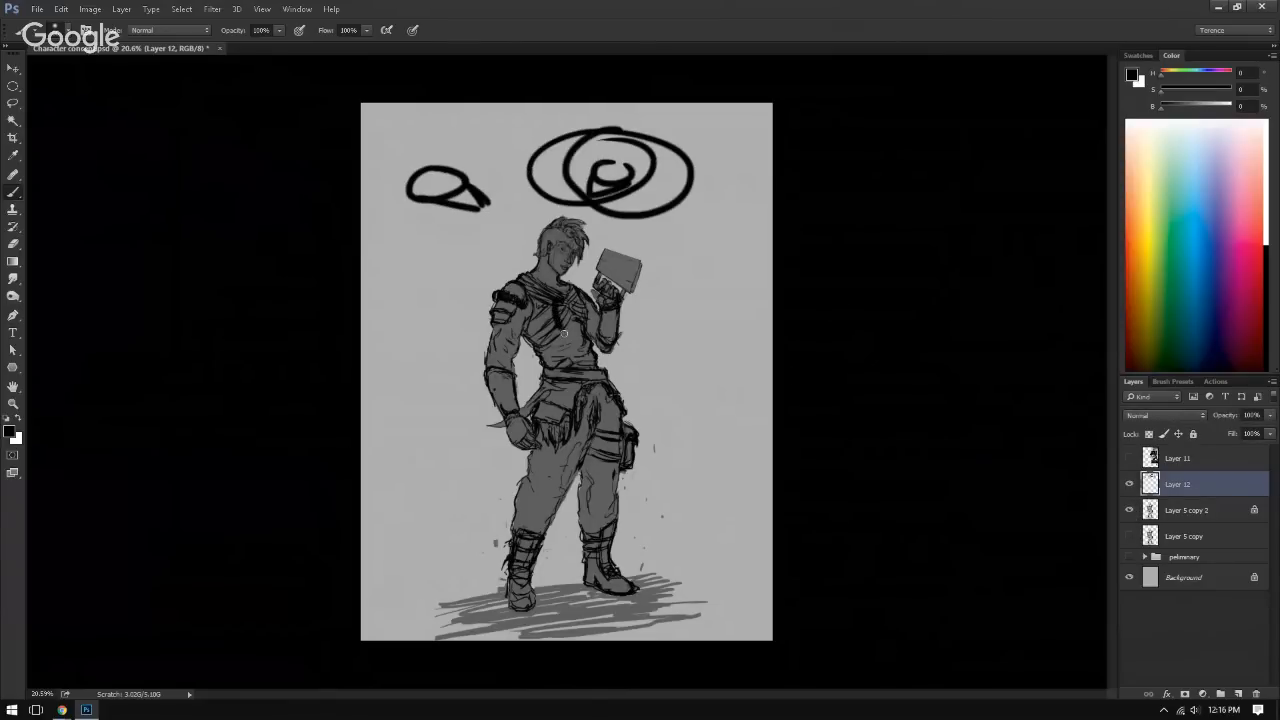
mouse_move(564, 333)
mouse_down()
mouse_move(583, 386)
mouse_move(566, 474)
mouse_move(572, 305)
mouse_move(557, 240)
mouse_move(564, 347)
mouse_up()
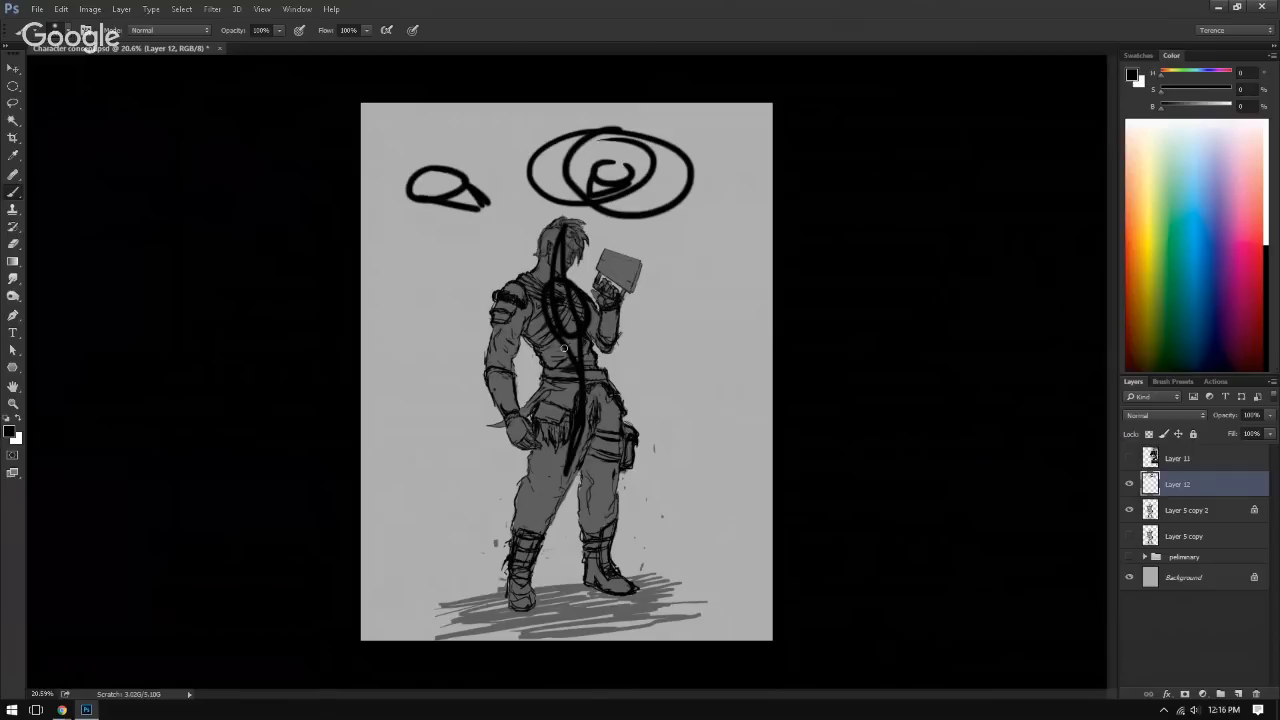
key(ctrl+z)
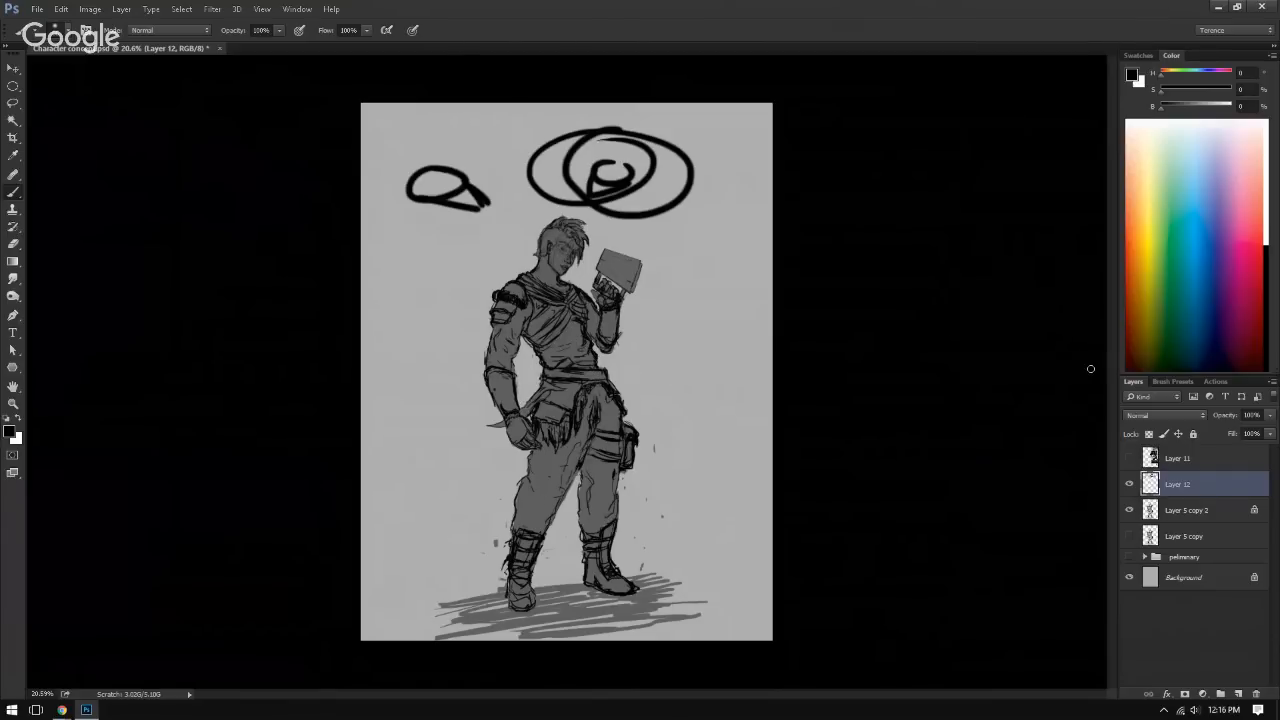
Step: Undo all the remaining brush marks on Layer 12 and select Layer 5 copy 2
key(ctrl+alt+z)
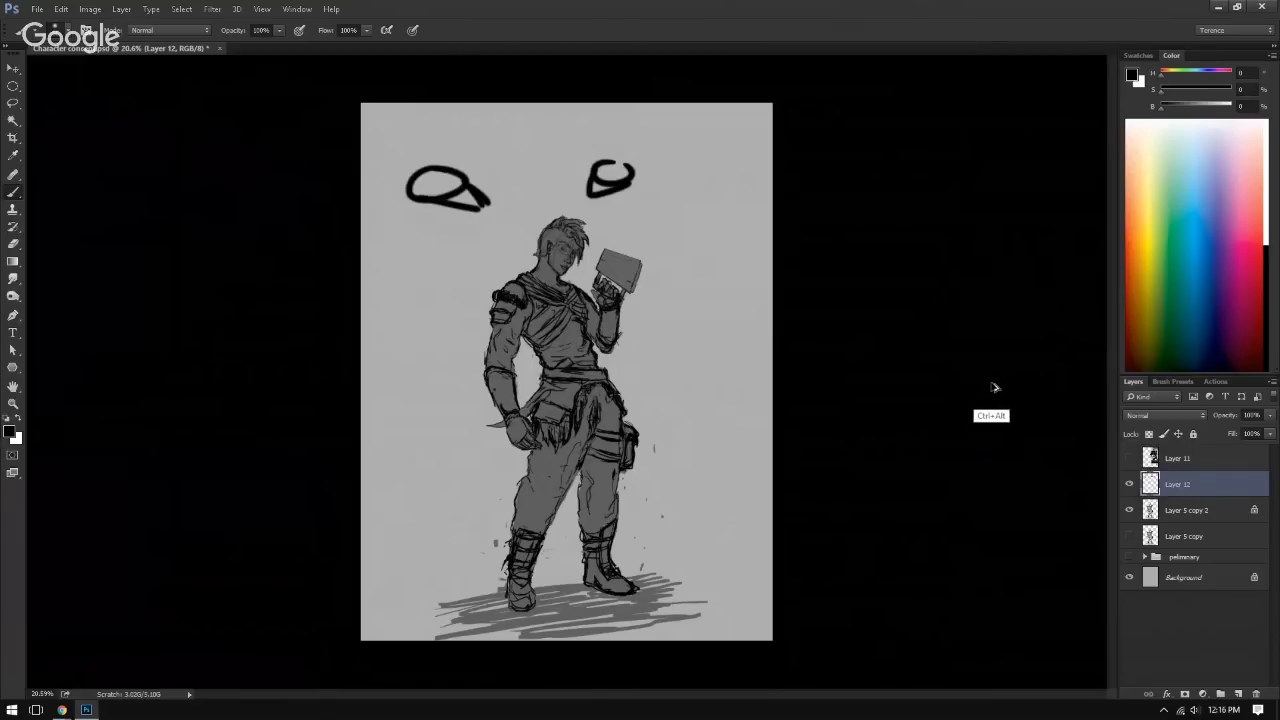
key(ctrl+alt+z)
key(ctrl+alt+z)
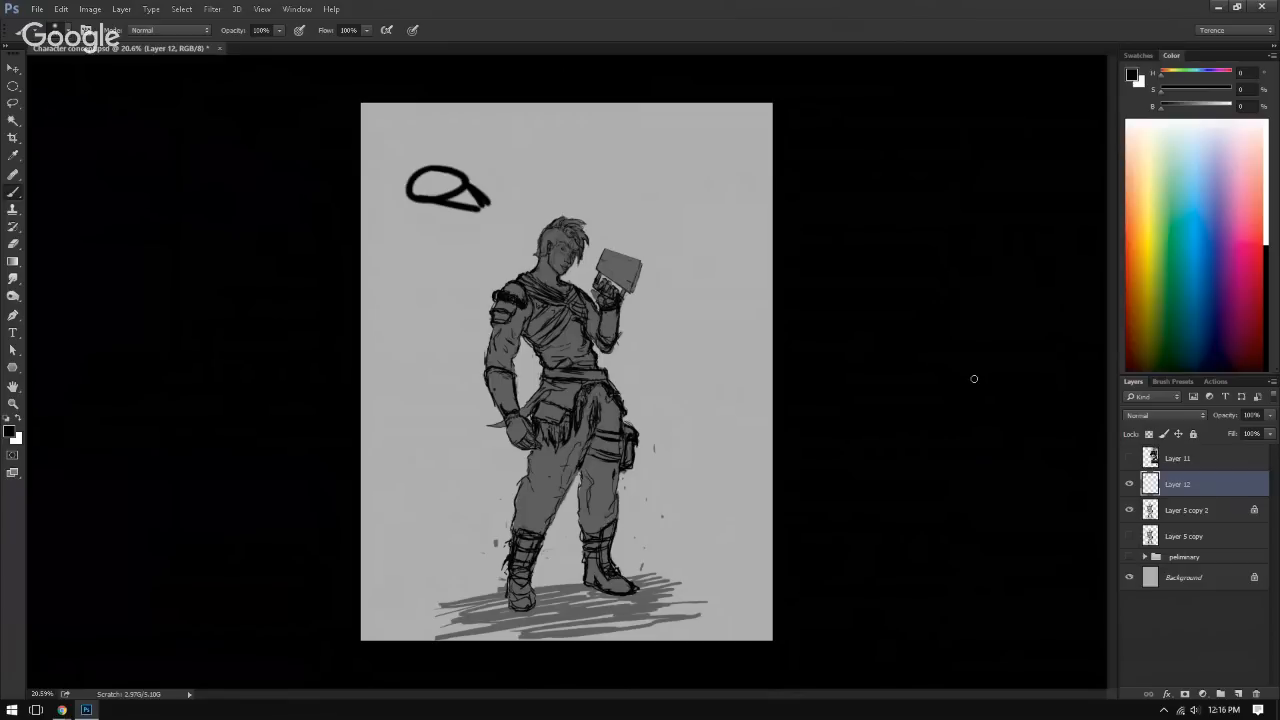
key(ctrl+alt+z)
key(ctrl+alt+z)
key(ctrl+alt+z)
key(ctrl+alt+z)
click(1193, 511)
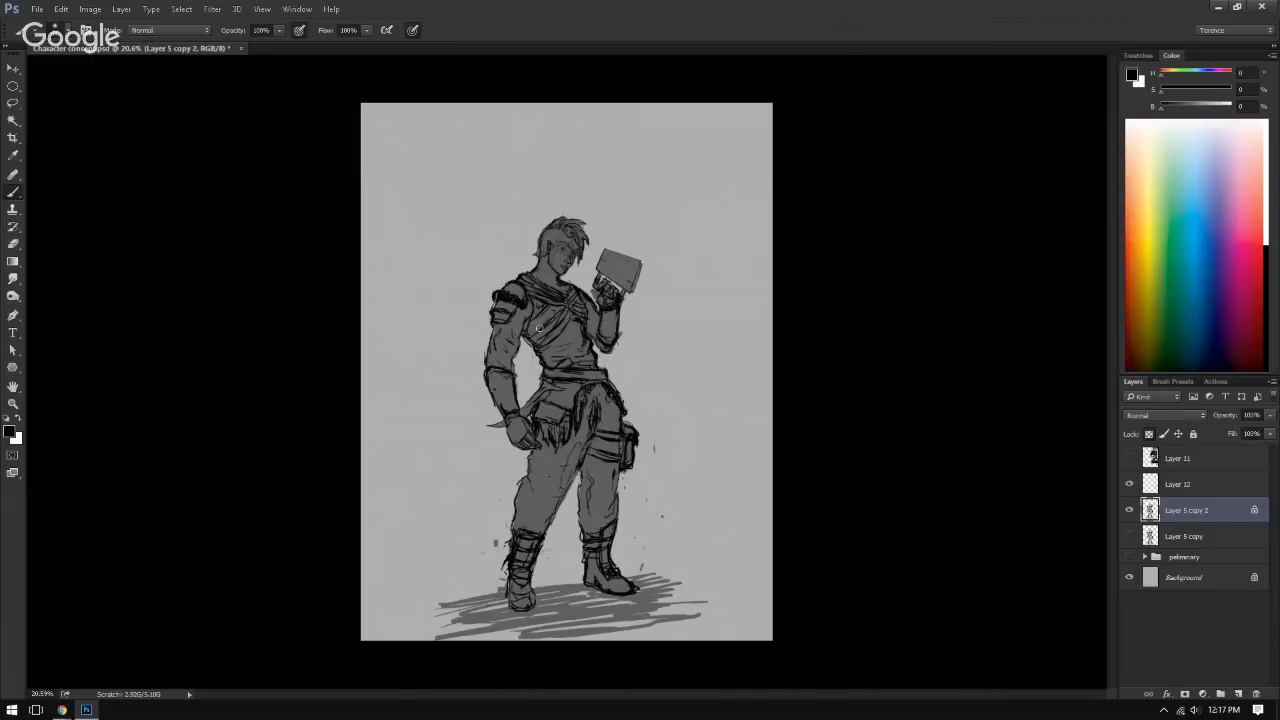
Step: Enlarge the brush and try a black stroke over the character's upper arm on Layer 5 copy 2
drag(557, 355, 584, 356)
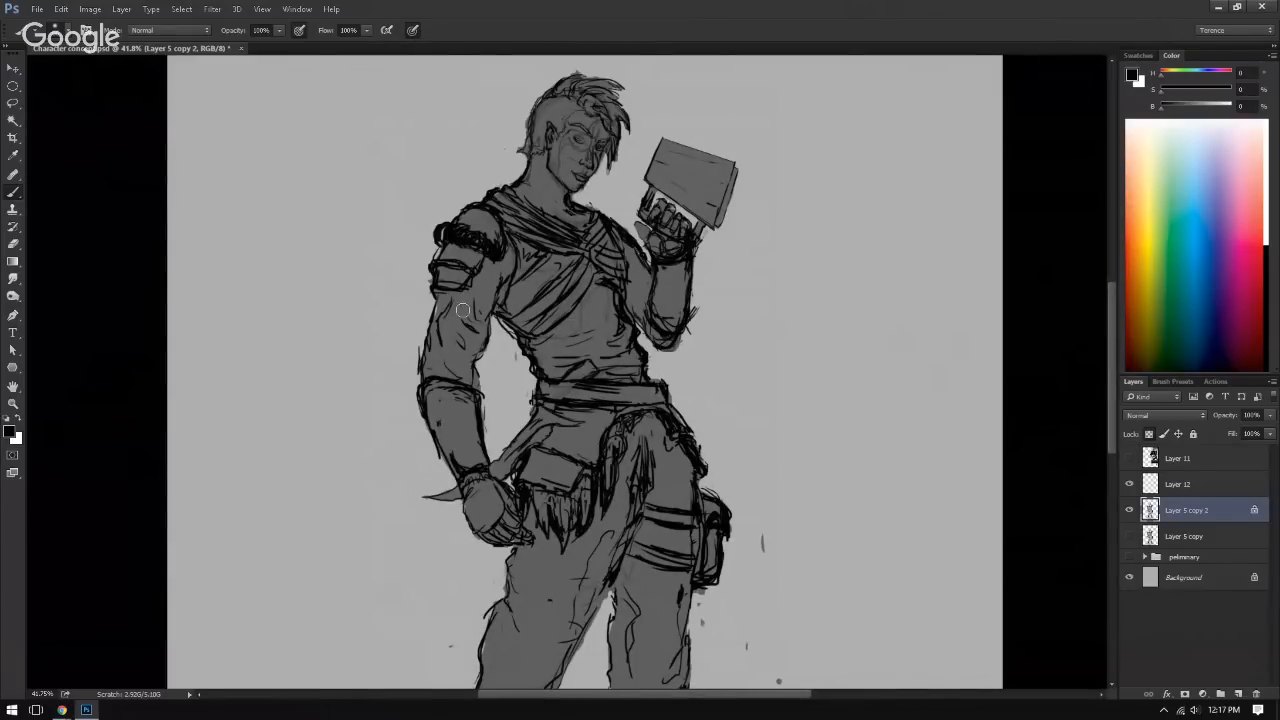
key(])
key(])
key(])
key(])
key(])
key(])
key(])
key(])
drag(497, 278, 477, 291)
Step: Unlock the transparent pixels of Layer 5 copy 2, try a soft black loop around the torso and undo it
click(1129, 510)
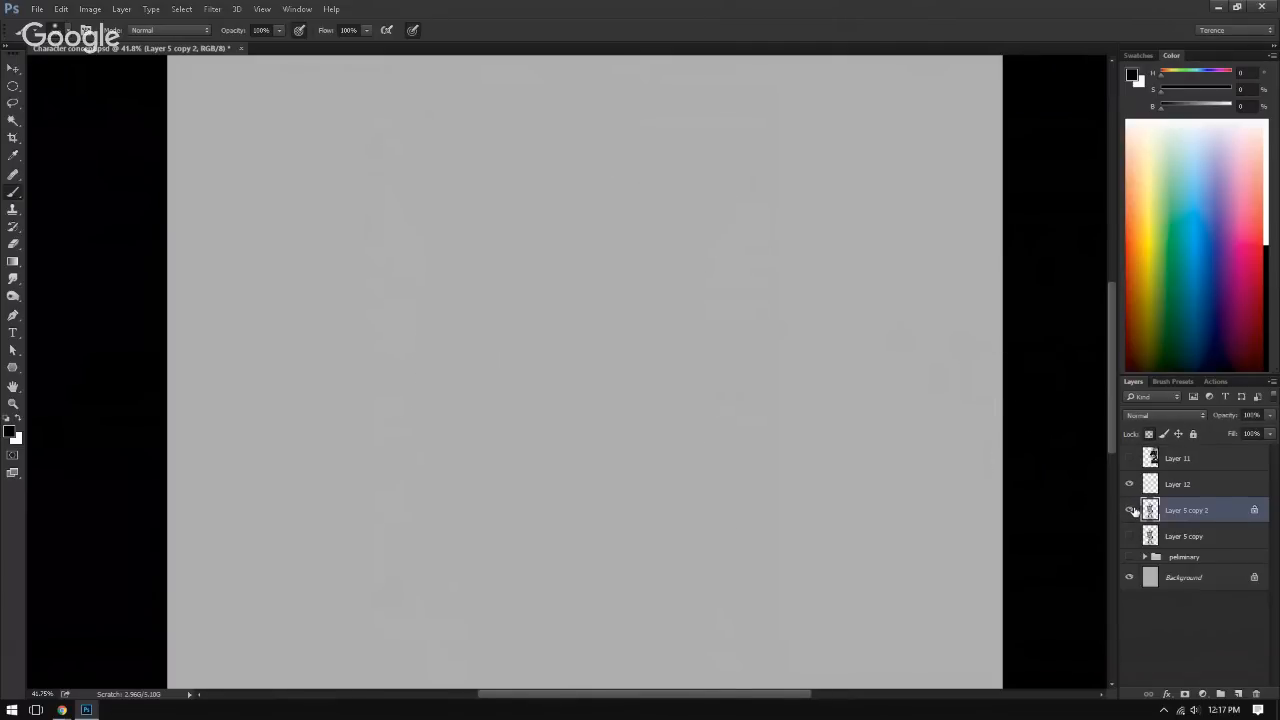
click(1130, 510)
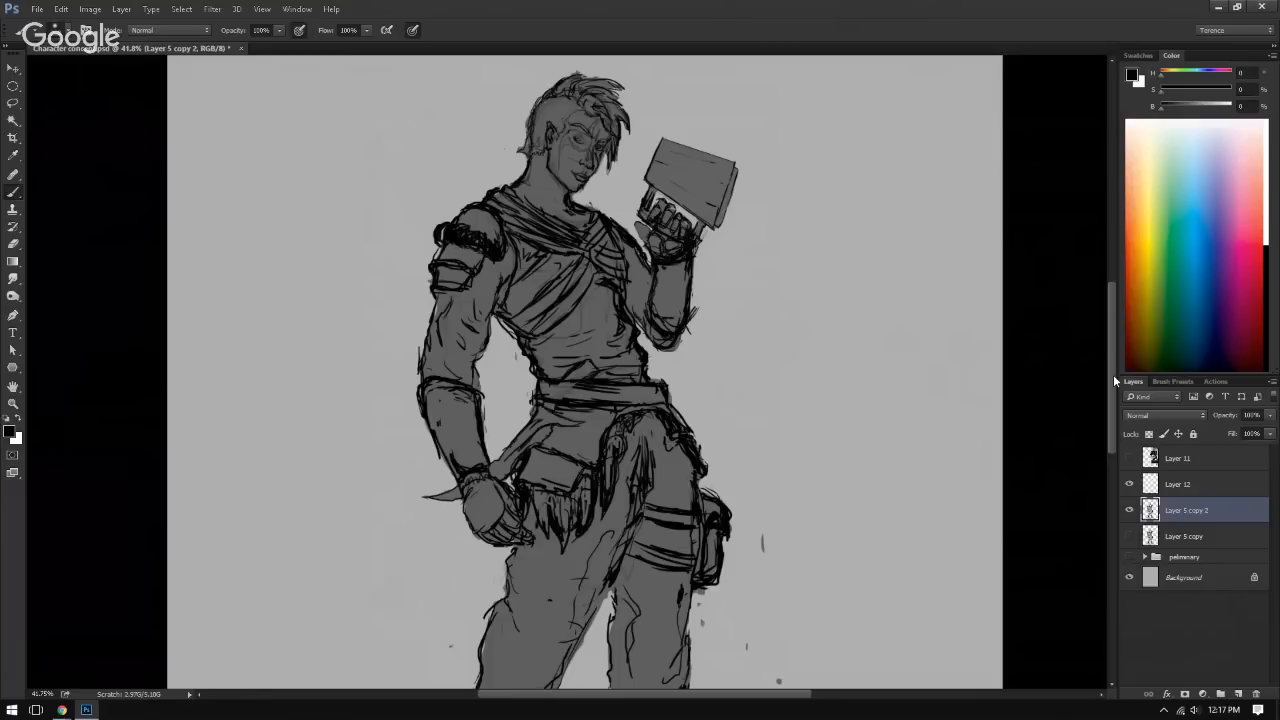
mouse_move(600, 235)
mouse_down()
mouse_move(532, 384)
mouse_move(673, 293)
mouse_move(537, 220)
mouse_up()
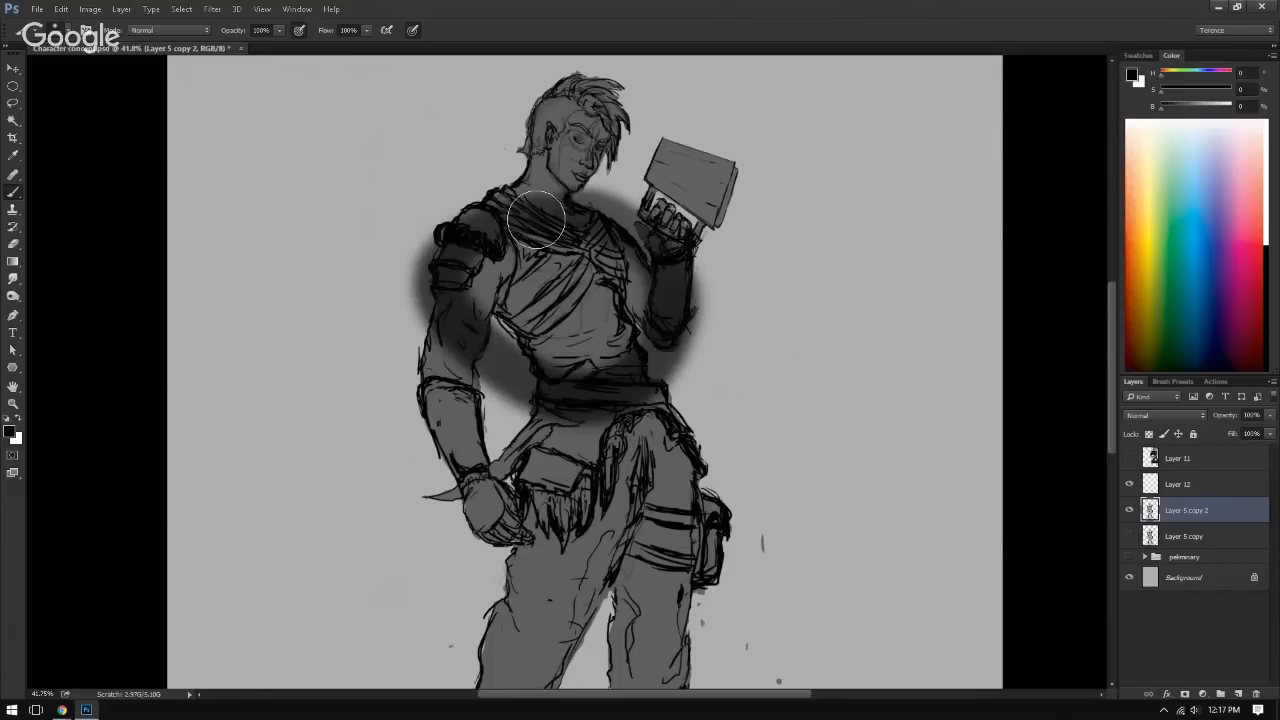
key(ctrl+z)
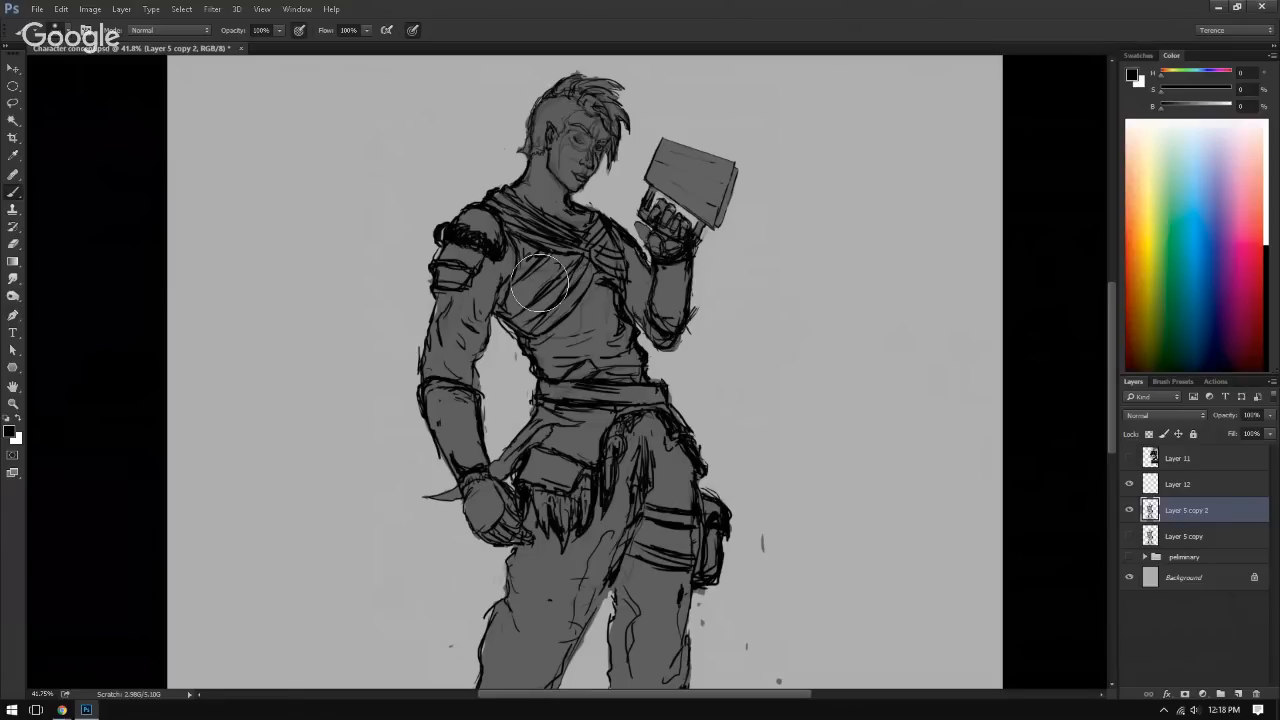
Step: Sketch a small thin-lined box in the empty area beside the character and cut it away with a Lasso selection
mouse_move(311, 183)
mouse_down()
mouse_move(286, 183)
mouse_move(291, 155)
mouse_move(344, 166)
mouse_move(296, 193)
mouse_move(267, 158)
mouse_move(291, 191)
mouse_up()
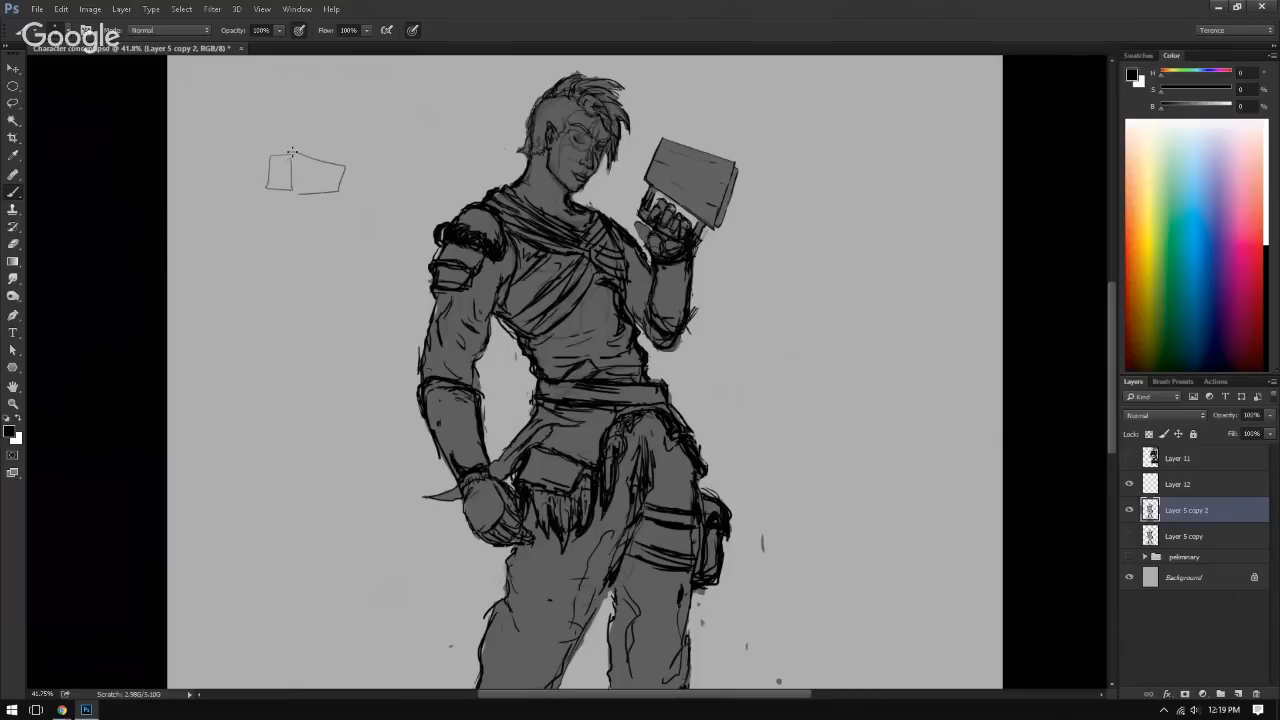
mouse_move(292, 152)
mouse_down()
mouse_move(350, 166)
mouse_move(307, 191)
mouse_up()
key(l)
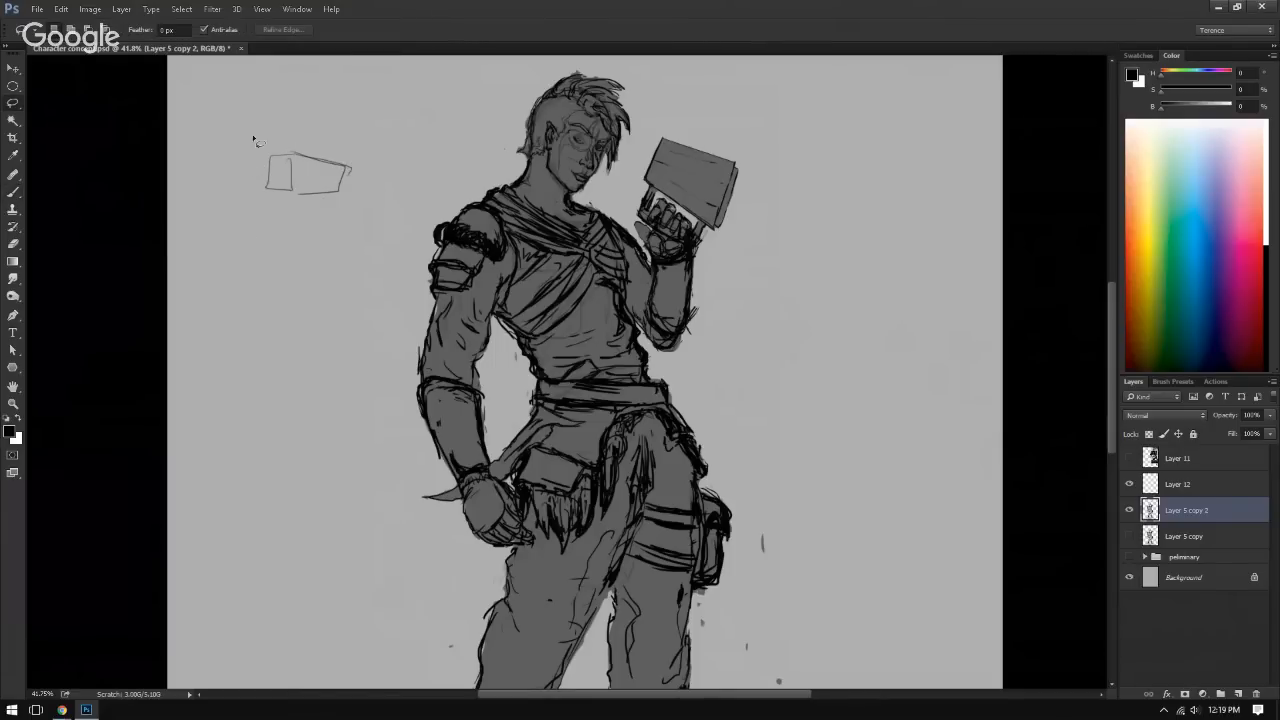
mouse_move(254, 138)
mouse_down()
mouse_move(346, 233)
mouse_move(208, 208)
mouse_move(250, 135)
mouse_up()
key(ctrl+x)
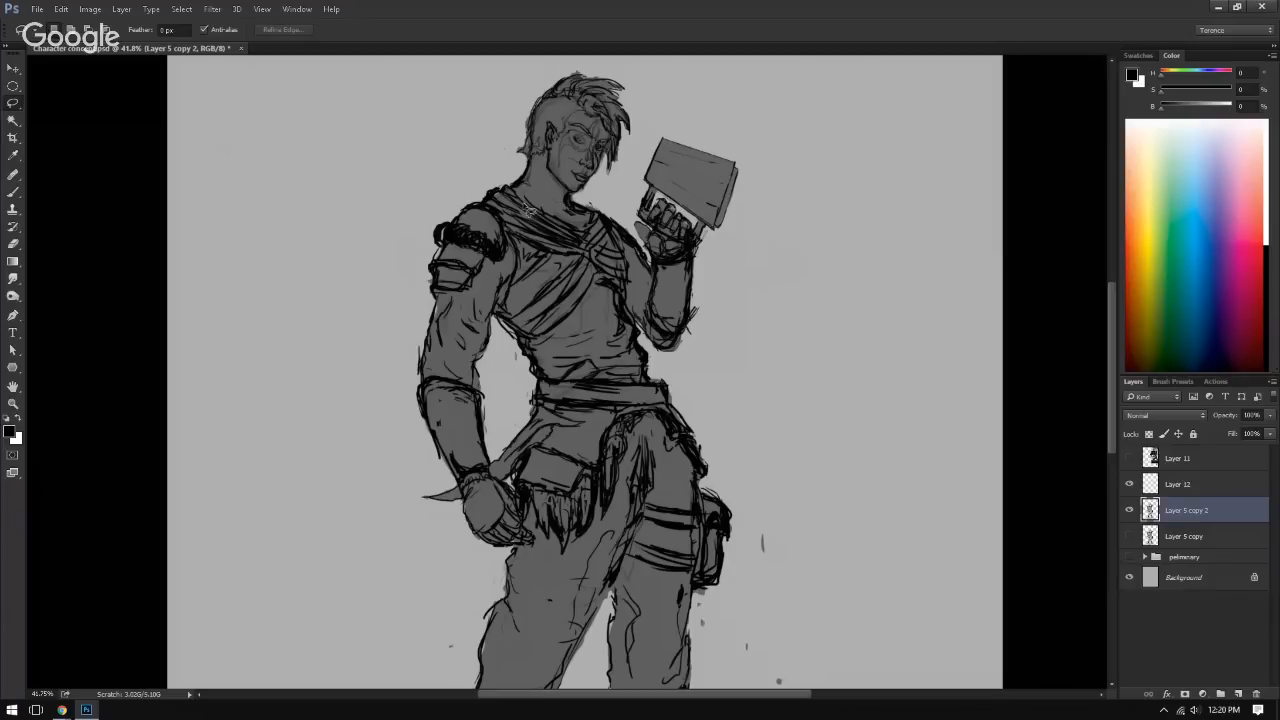
drag(545, 452, 414, 359)
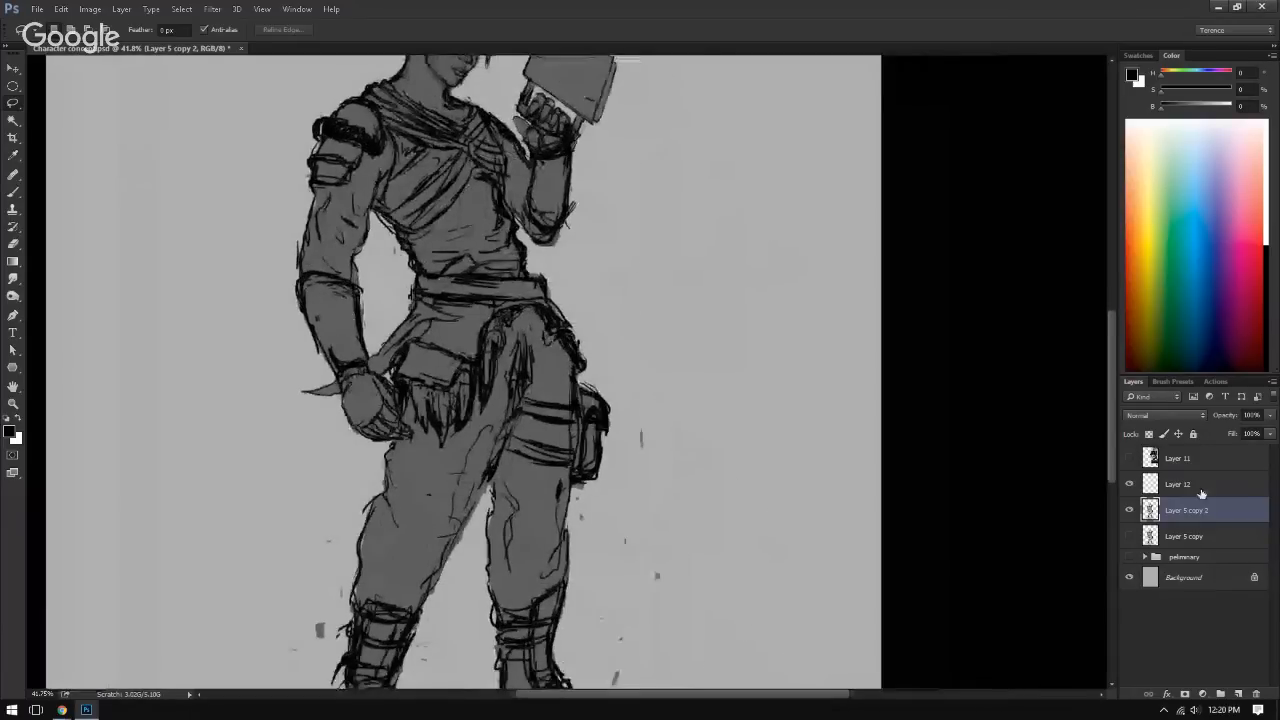
Step: Shade the character's upper thighs below the belt on Layer 12 with an enlarged soft black brush
click(1205, 486)
click(13, 195)
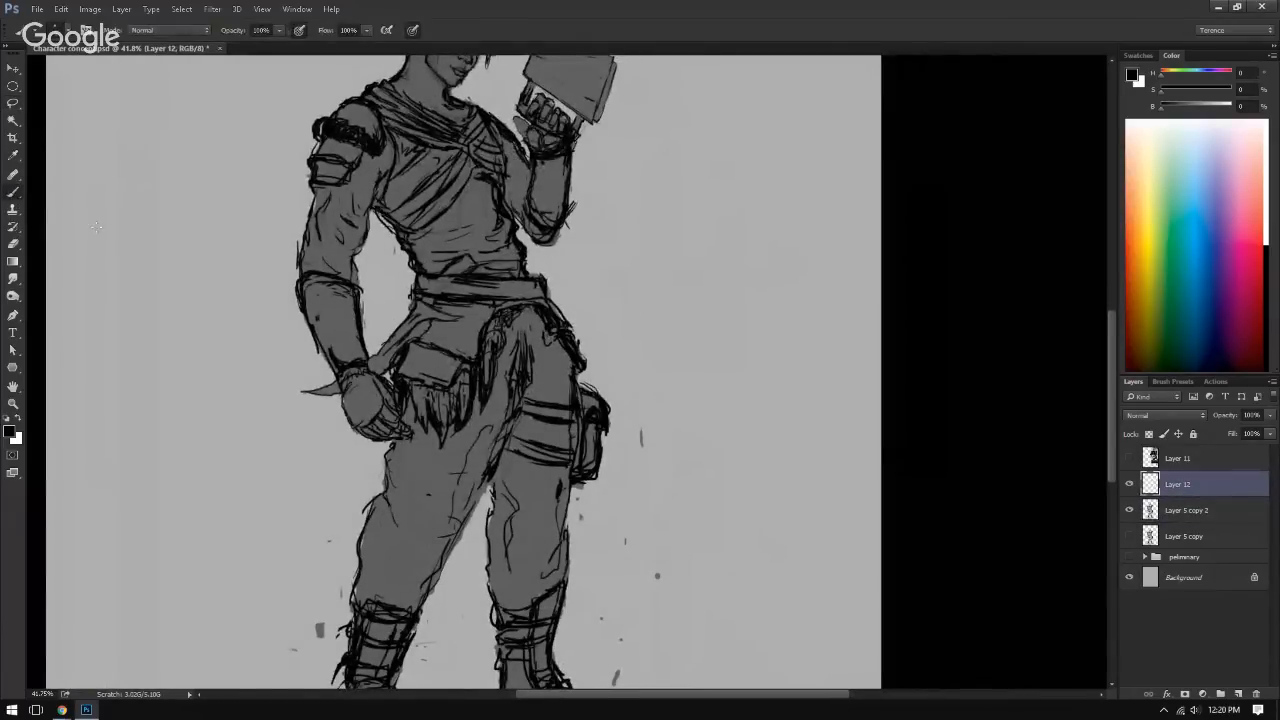
key(bracketright)
key(bracketright)
key(bracketright)
mouse_move(511, 352)
mouse_down()
mouse_move(549, 326)
mouse_move(484, 198)
mouse_move(496, 283)
mouse_move(542, 338)
mouse_move(513, 348)
mouse_up()
mouse_move(409, 404)
mouse_down()
mouse_move(422, 441)
mouse_move(395, 454)
mouse_move(420, 465)
mouse_move(402, 467)
mouse_move(433, 421)
mouse_move(441, 446)
mouse_move(466, 435)
mouse_move(520, 325)
mouse_move(537, 323)
mouse_move(568, 367)
mouse_move(534, 326)
mouse_move(509, 336)
mouse_move(535, 341)
mouse_move(524, 390)
mouse_move(543, 350)
mouse_move(498, 506)
mouse_move(548, 369)
mouse_move(491, 526)
mouse_move(500, 496)
mouse_up()
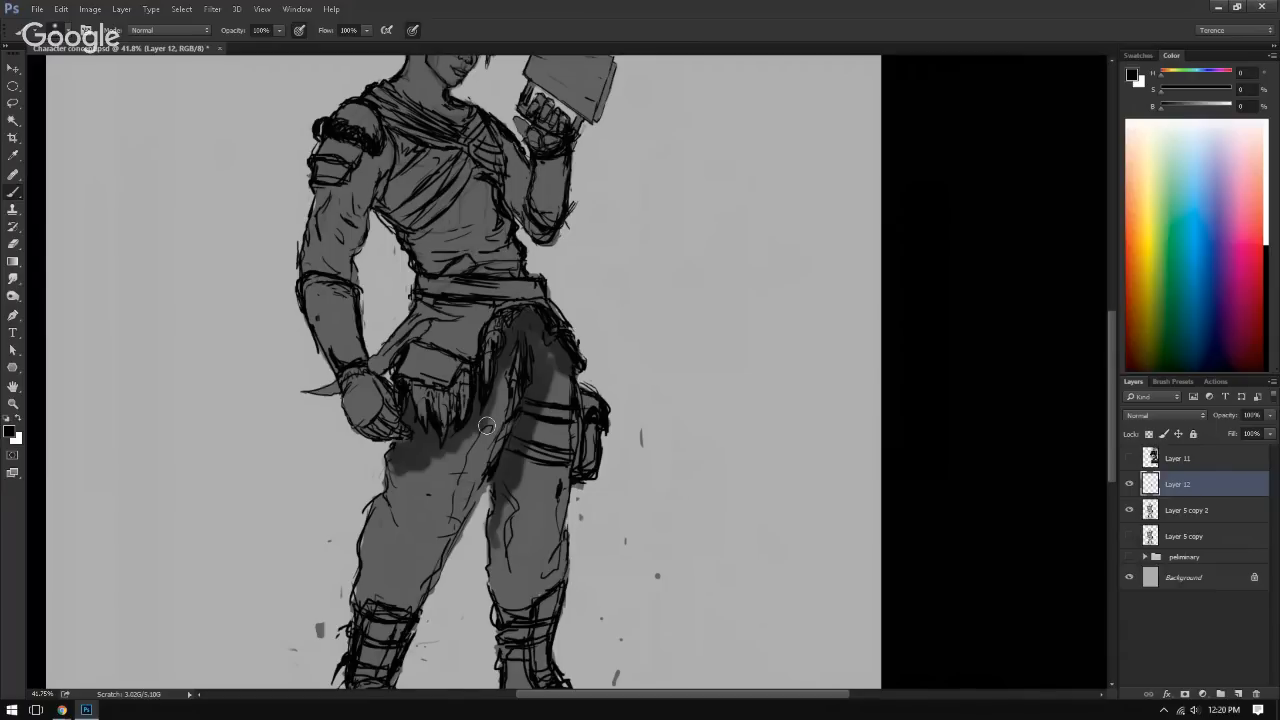
Step: Hide Layer 12 and lock the transparent pixels of Layer 5 copy 2
click(1130, 484)
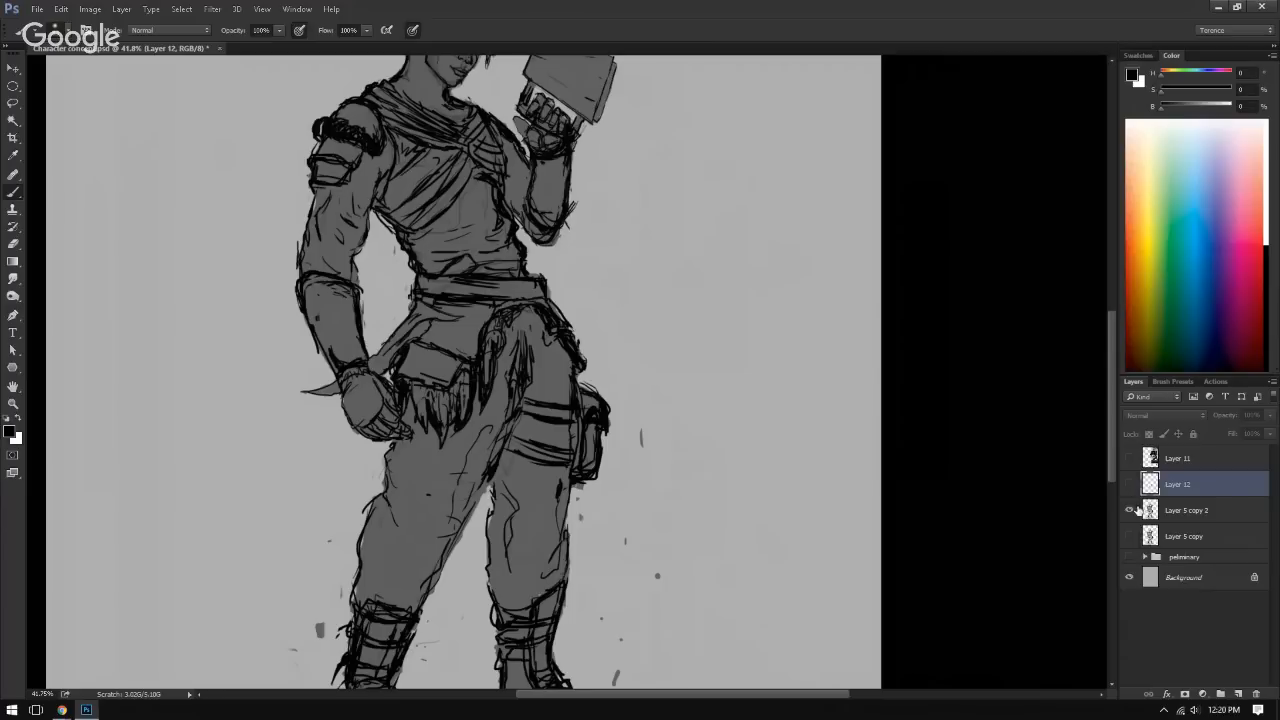
click(1197, 512)
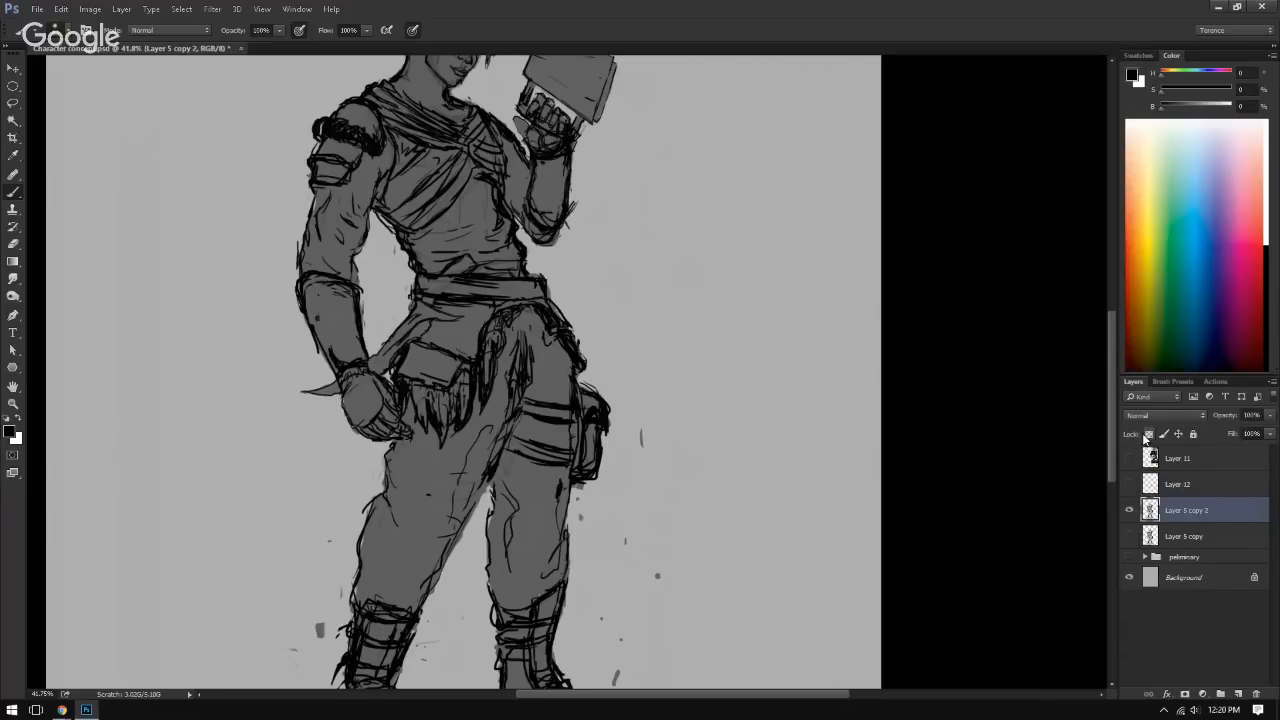
click(1147, 436)
Step: Try soft black strokes over the arm, glove, waist cloth and outer thigh on Layer 5 copy 2
drag(539, 285, 536, 300)
drag(506, 222, 506, 244)
drag(317, 236, 309, 250)
drag(418, 318, 384, 350)
drag(342, 382, 318, 391)
click(361, 405)
drag(411, 352, 404, 371)
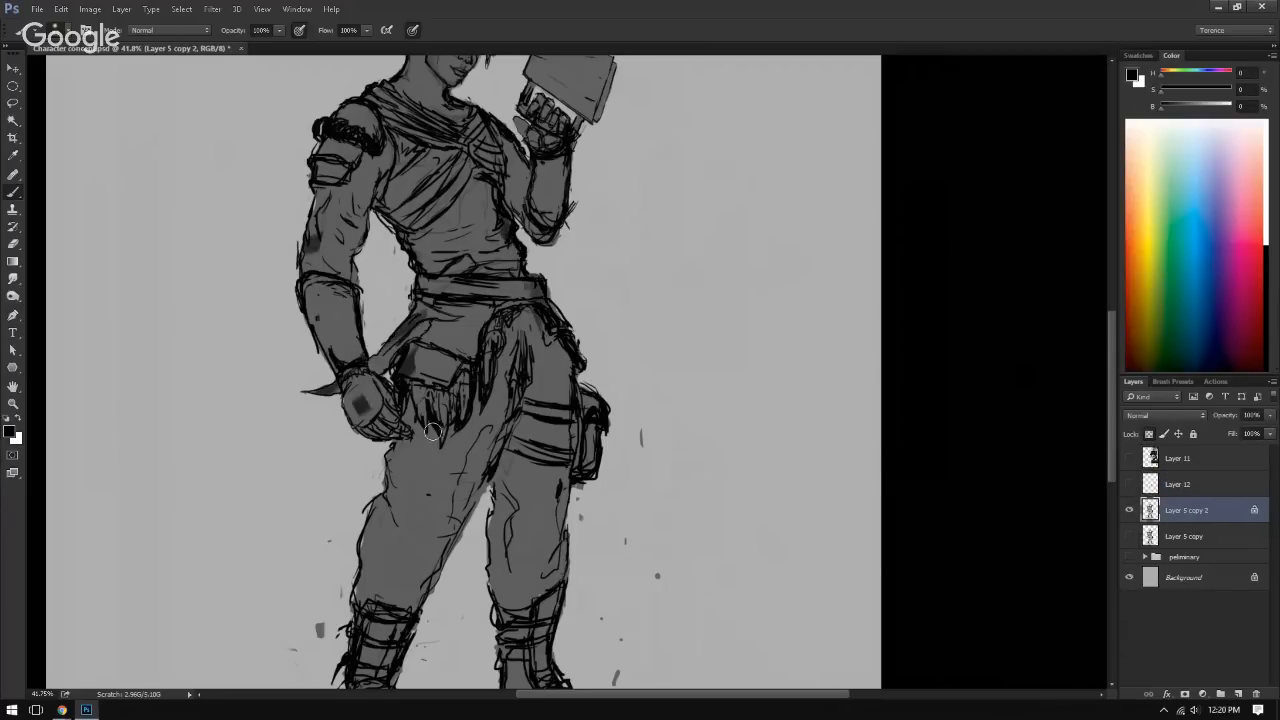
drag(334, 348, 341, 361)
drag(366, 404, 379, 414)
drag(404, 446, 393, 470)
drag(404, 342, 376, 368)
drag(400, 464, 393, 486)
drag(400, 358, 384, 376)
drag(403, 448, 394, 486)
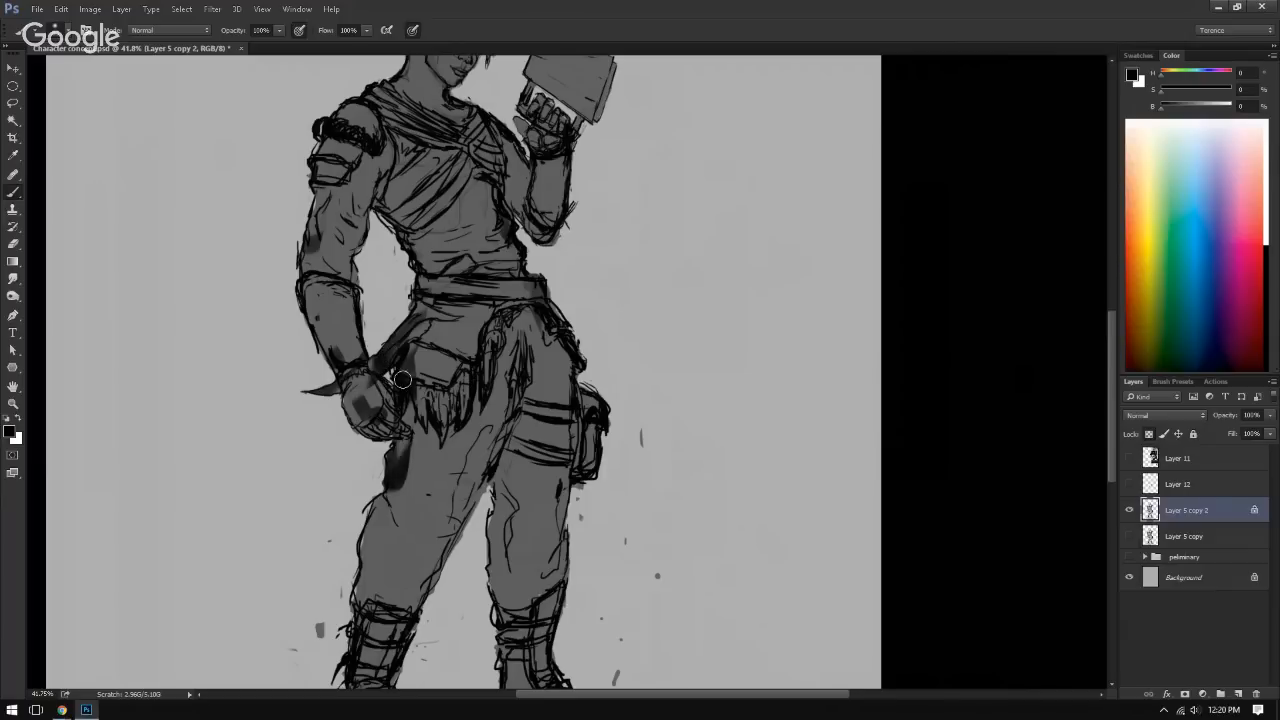
Step: Undo the test strokes on Layer 5 copy 2, including one more tried along the thigh
key(ctrl+alt+z)
key(ctrl+alt+z)
key(ctrl+alt+z)
key(ctrl+alt+z)
key(ctrl+alt+z)
key(ctrl+alt+z)
key(ctrl+alt+z)
key(ctrl+alt+z)
key(ctrl+alt+z)
key(ctrl+alt+z)
key(ctrl+alt+z)
key(ctrl+alt+z)
key(ctrl+alt+z)
key(ctrl+alt+z)
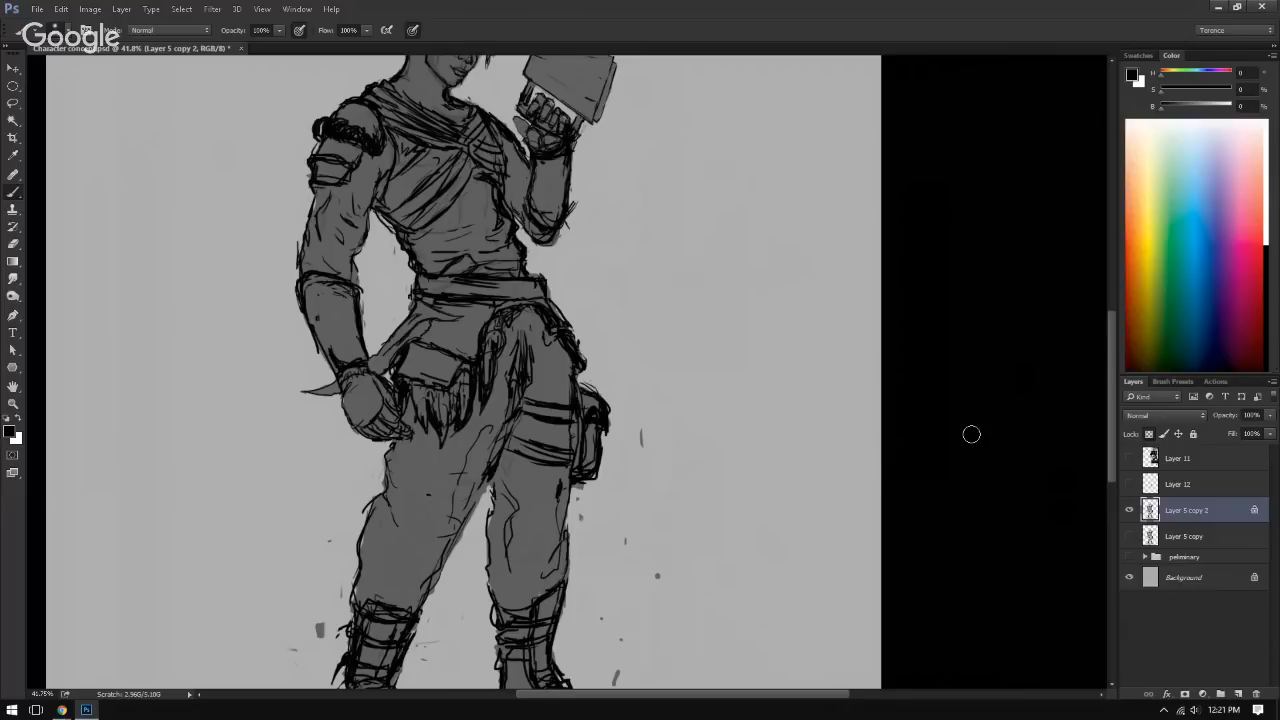
drag(418, 418, 390, 568)
key(ctrl+z)
Step: Show Layer 12 again with Layer 5 copy 2, and try loading the character's outline as a selection before deselecting it
click(1129, 510)
key(alt+bracketright)
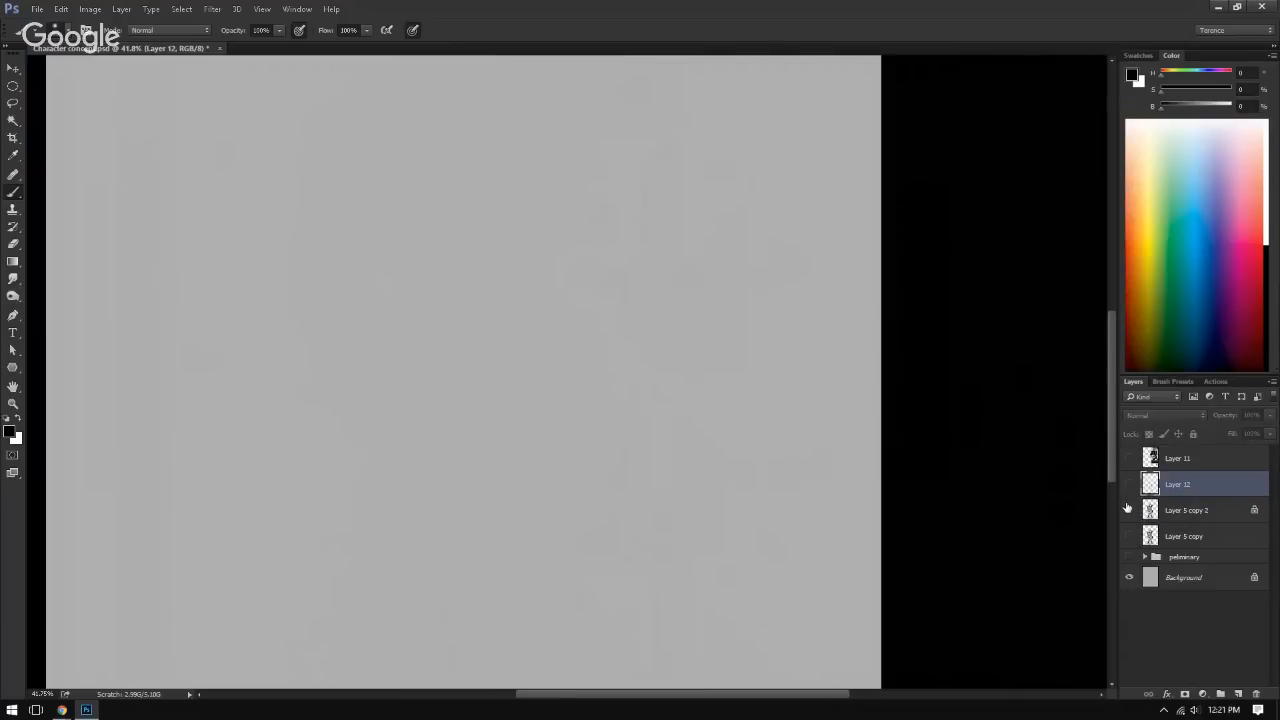
click(1129, 510)
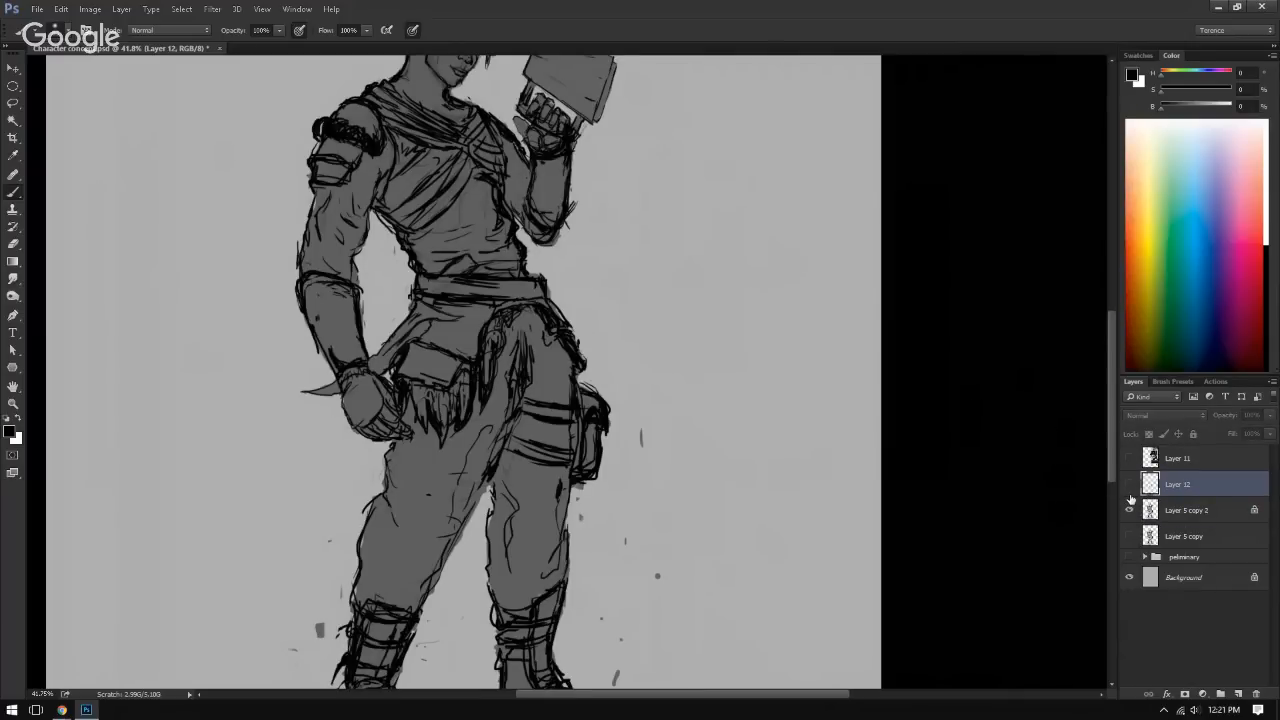
click(1129, 484)
ctrl+click(1148, 511)
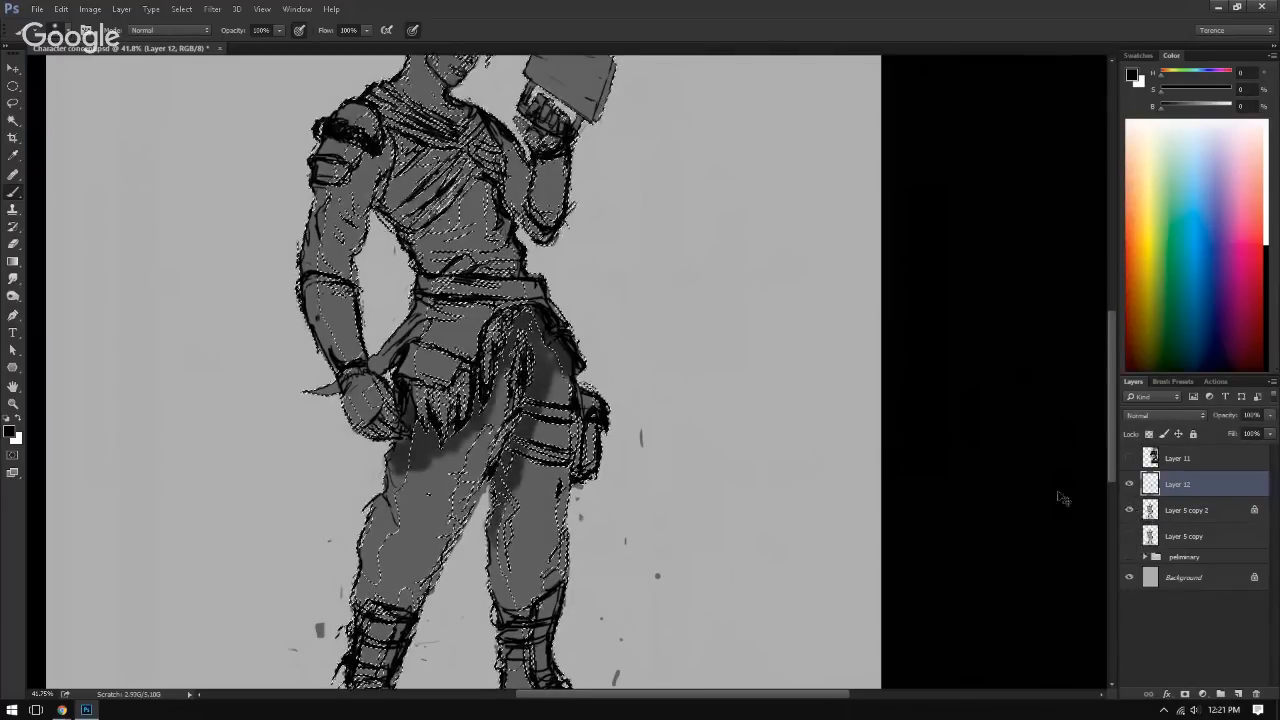
key(ctrl+d)
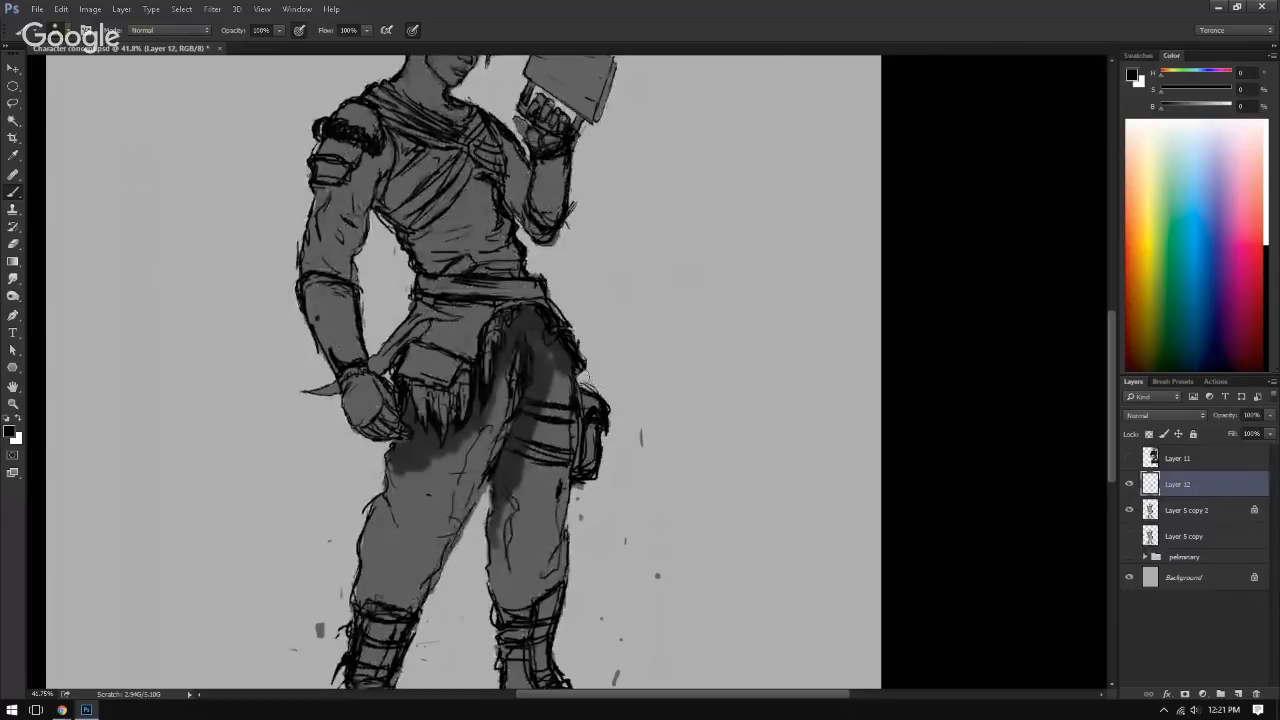
Step: Shade the edges of both trouser legs down to the boots on Layer 12 with soft dark grey strokes
right_click(401, 466)
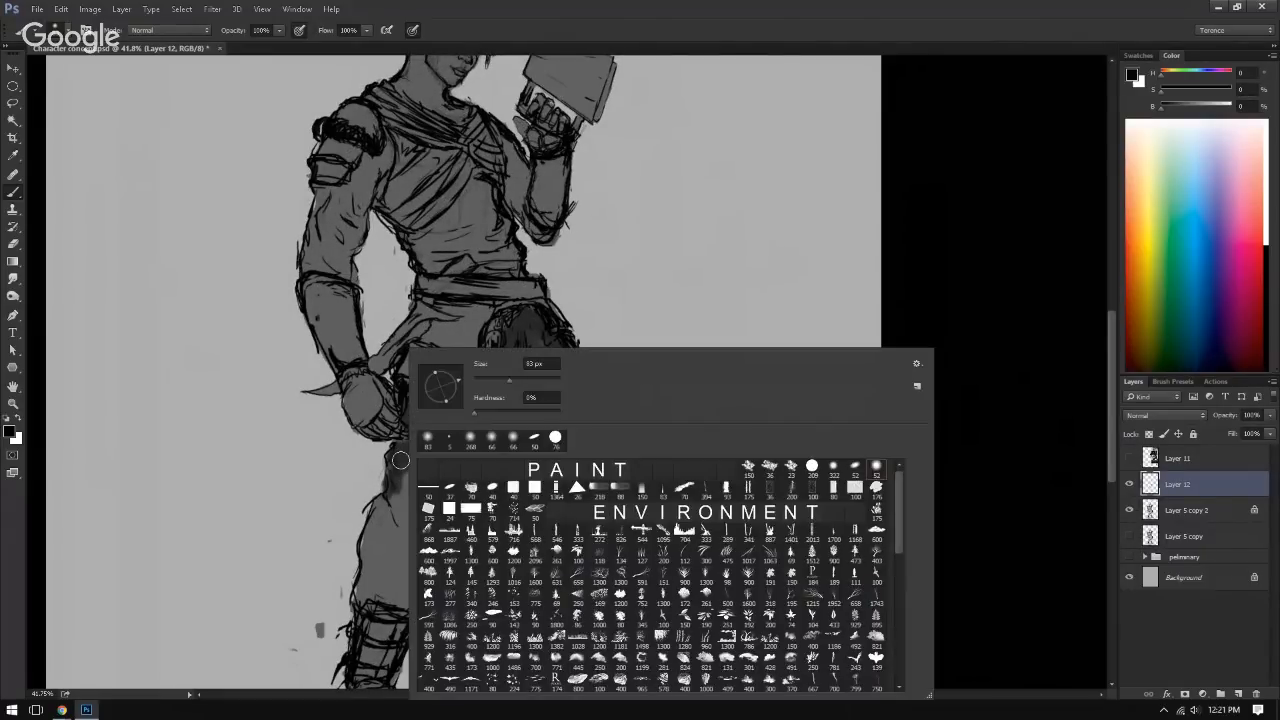
key(Escape)
mouse_move(392, 495)
mouse_down()
mouse_move(360, 598)
mouse_move(425, 584)
mouse_up()
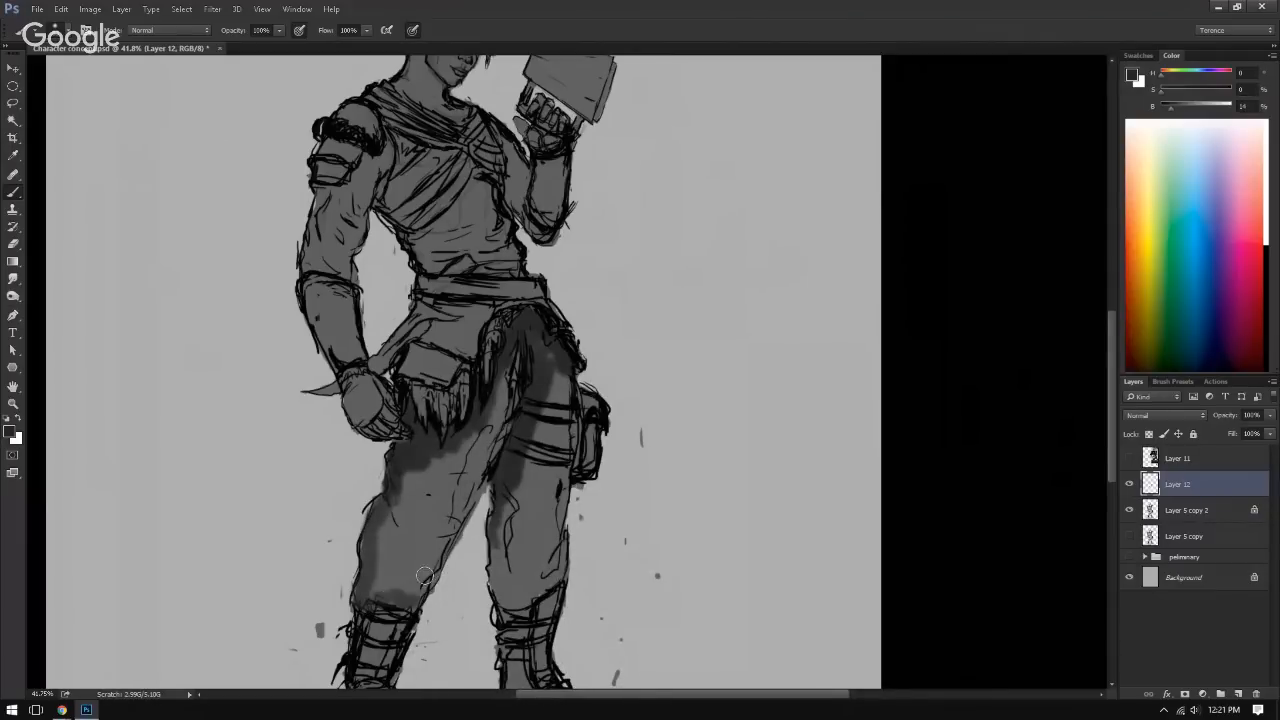
drag(499, 379, 506, 404)
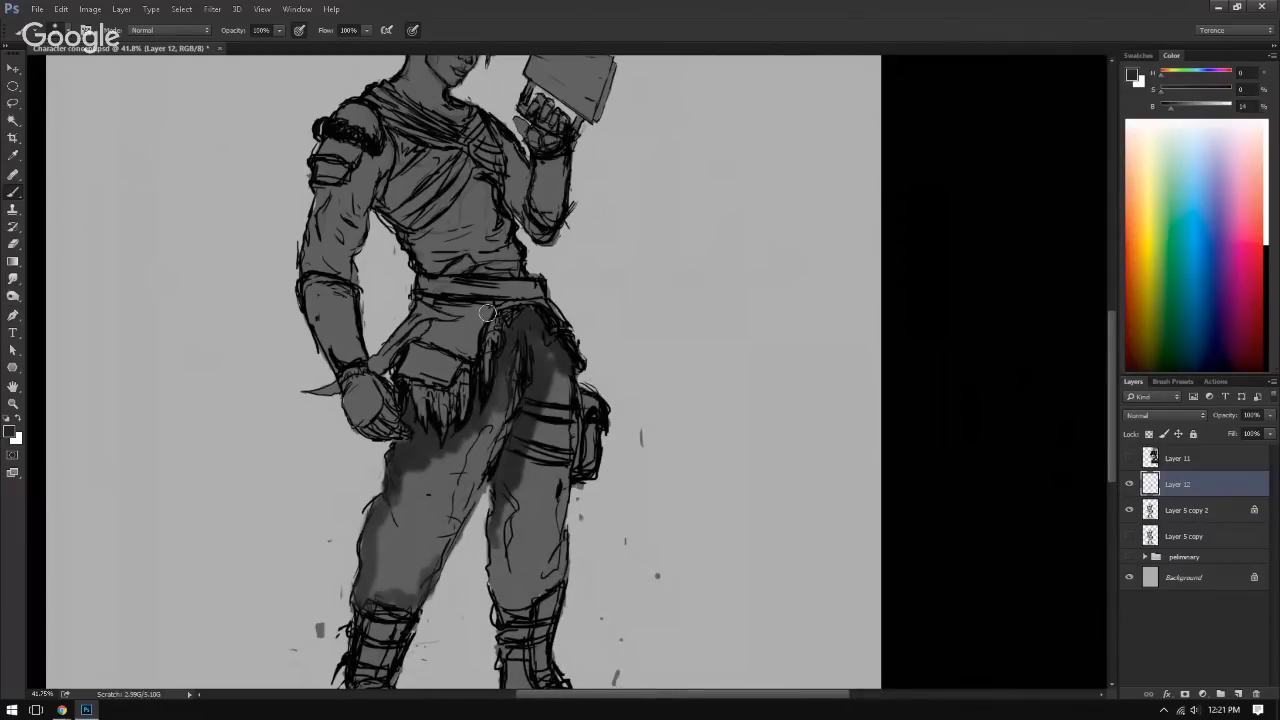
drag(524, 340, 559, 366)
drag(566, 442, 566, 426)
drag(564, 376, 560, 538)
drag(491, 518, 504, 592)
drag(506, 507, 503, 576)
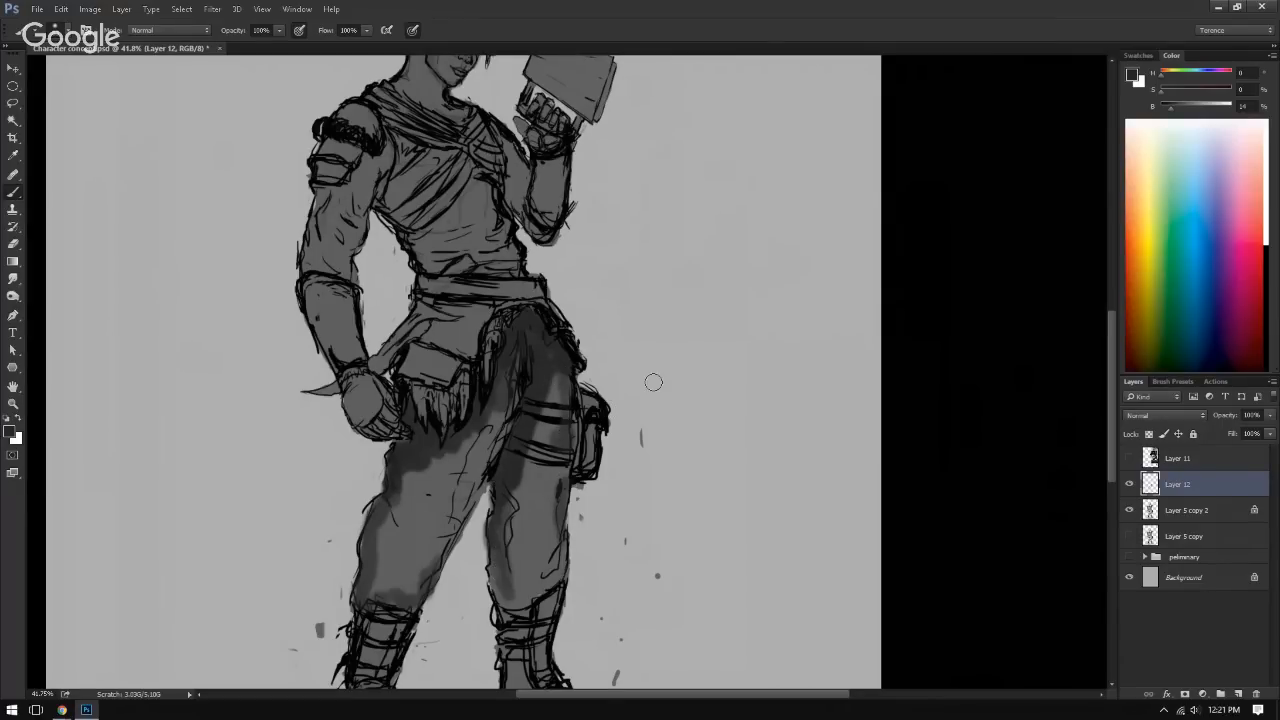
Step: Draw a small dark loop-shaped mark in the empty area above the book
scroll(654, 398, down, 8)
ctrl+click(583, 432)
scroll(583, 432, up, 2)
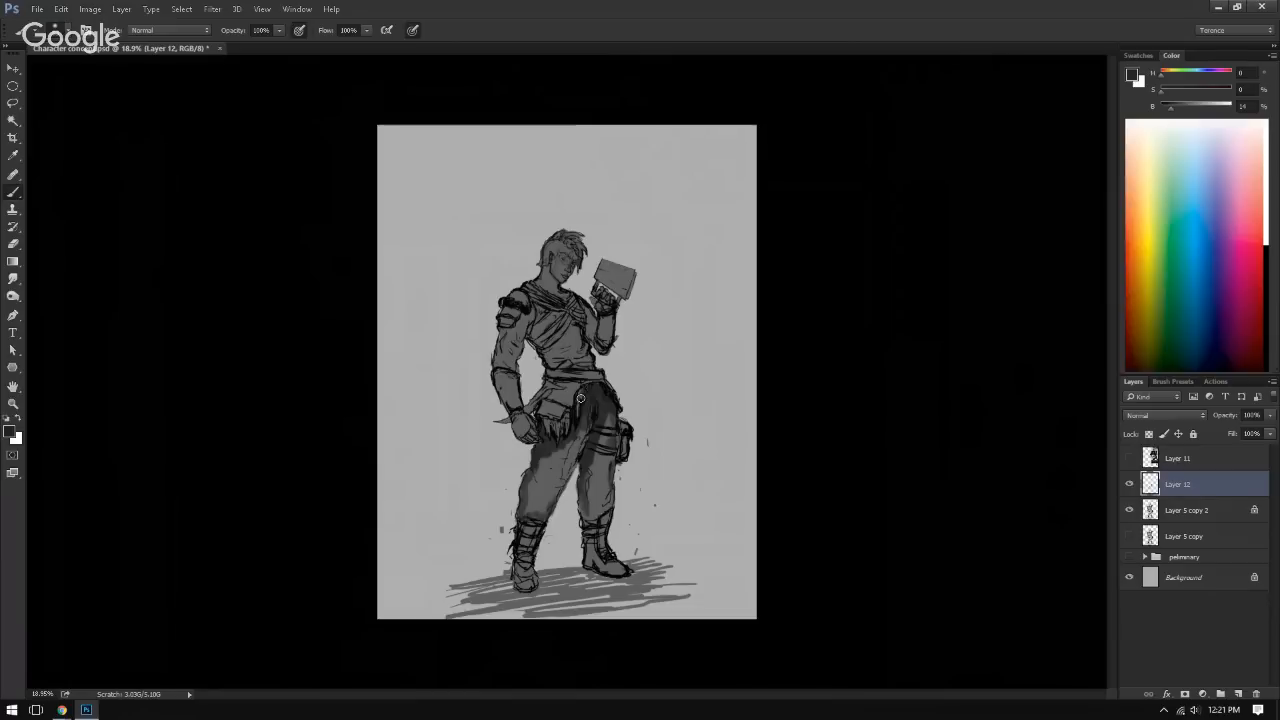
mouse_move(620, 163)
mouse_down()
mouse_move(599, 203)
mouse_move(631, 190)
mouse_up()
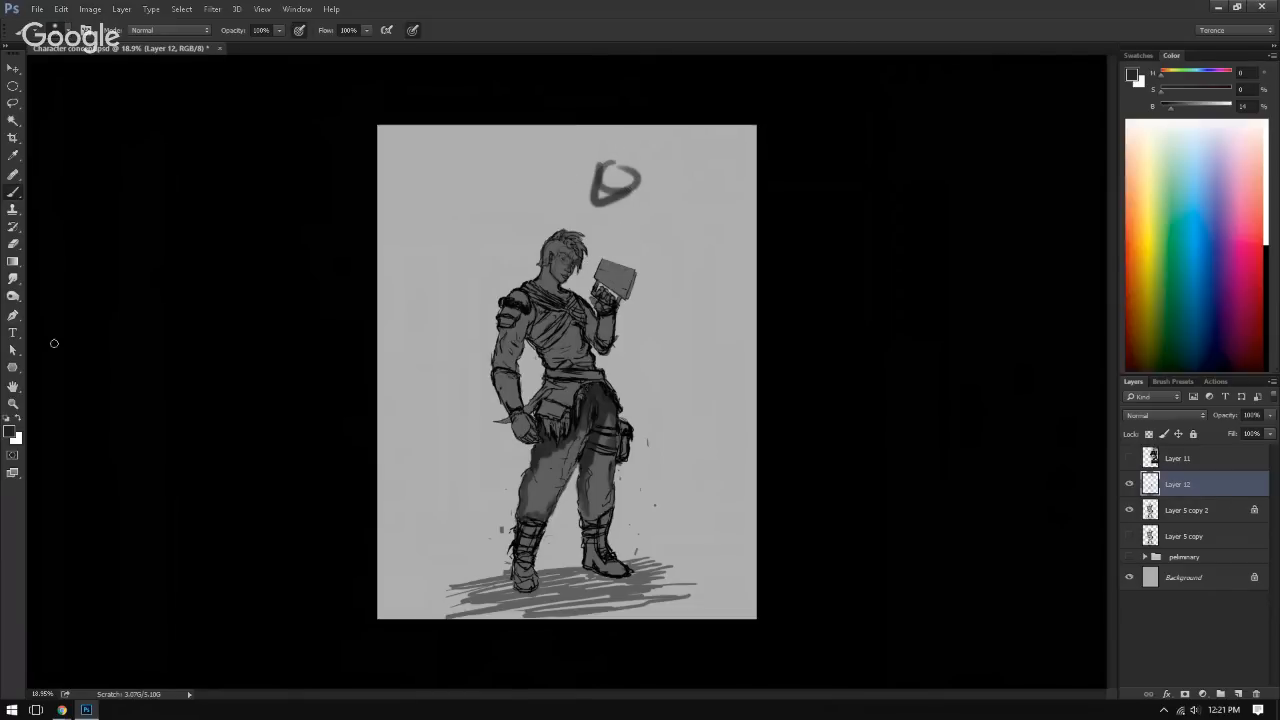
Step: Set the foreground colour to light grey c4c4c4 and paint highlights on the face, shoulder, chest, arm, pouch and legs
click(11, 432)
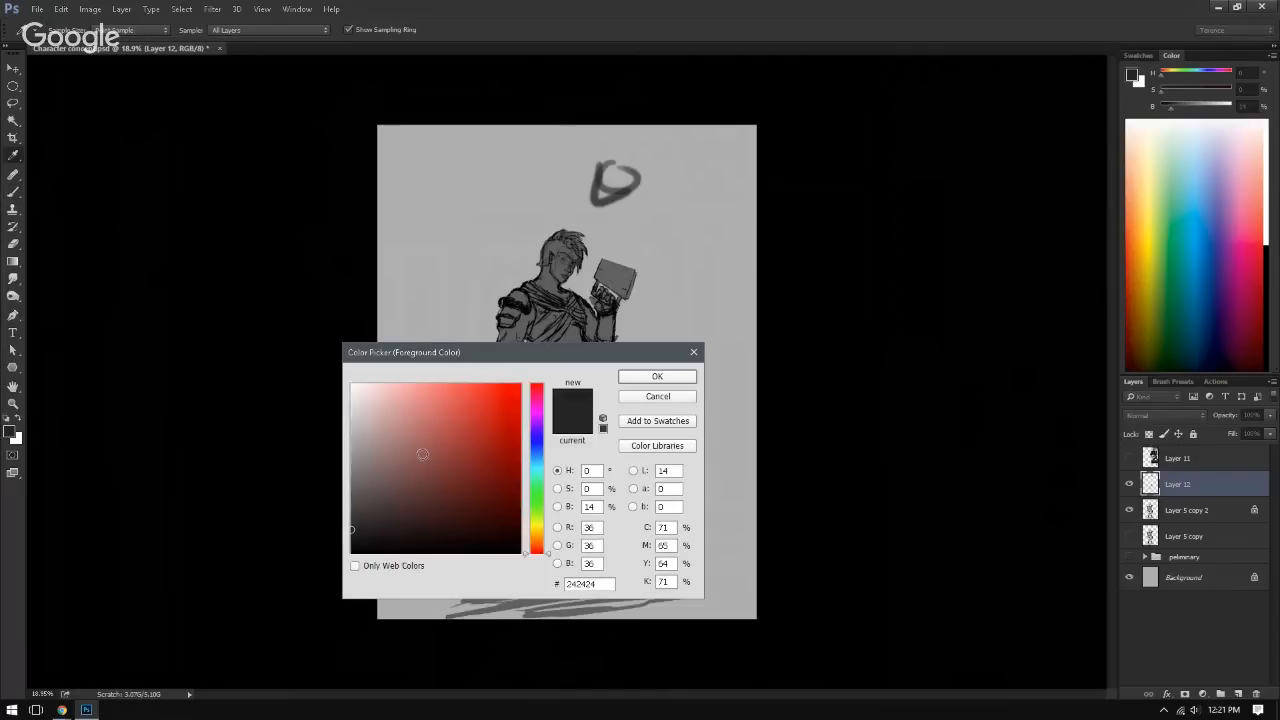
drag(423, 455, 323, 423)
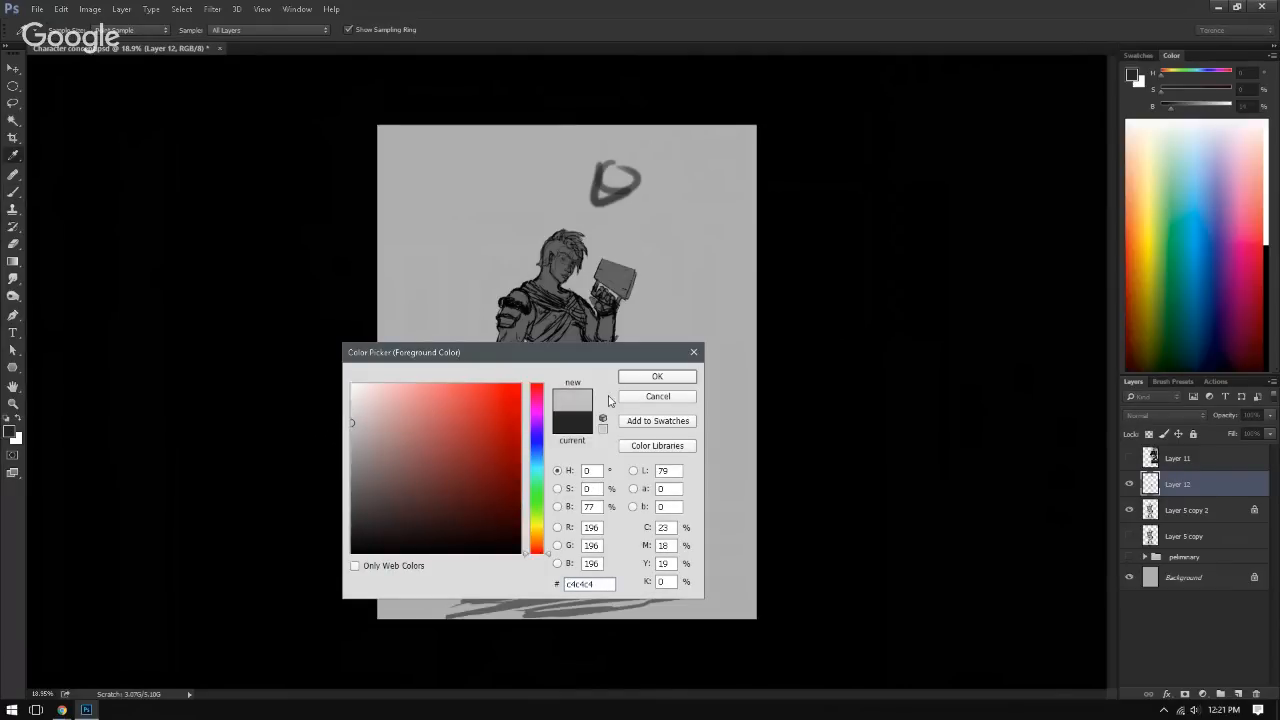
click(655, 377)
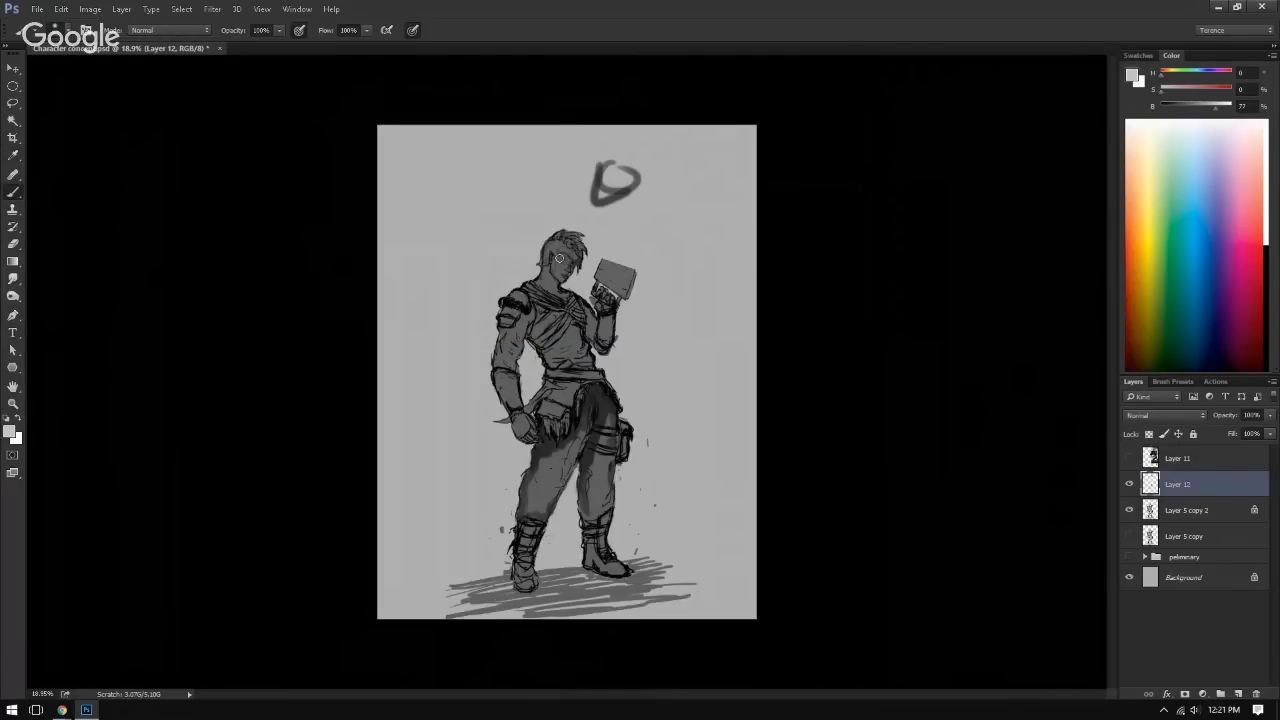
mouse_move(560, 255)
mouse_down()
mouse_move(550, 314)
mouse_move(554, 300)
mouse_move(565, 335)
mouse_move(540, 299)
mouse_move(564, 315)
mouse_move(509, 295)
mouse_move(510, 414)
mouse_up()
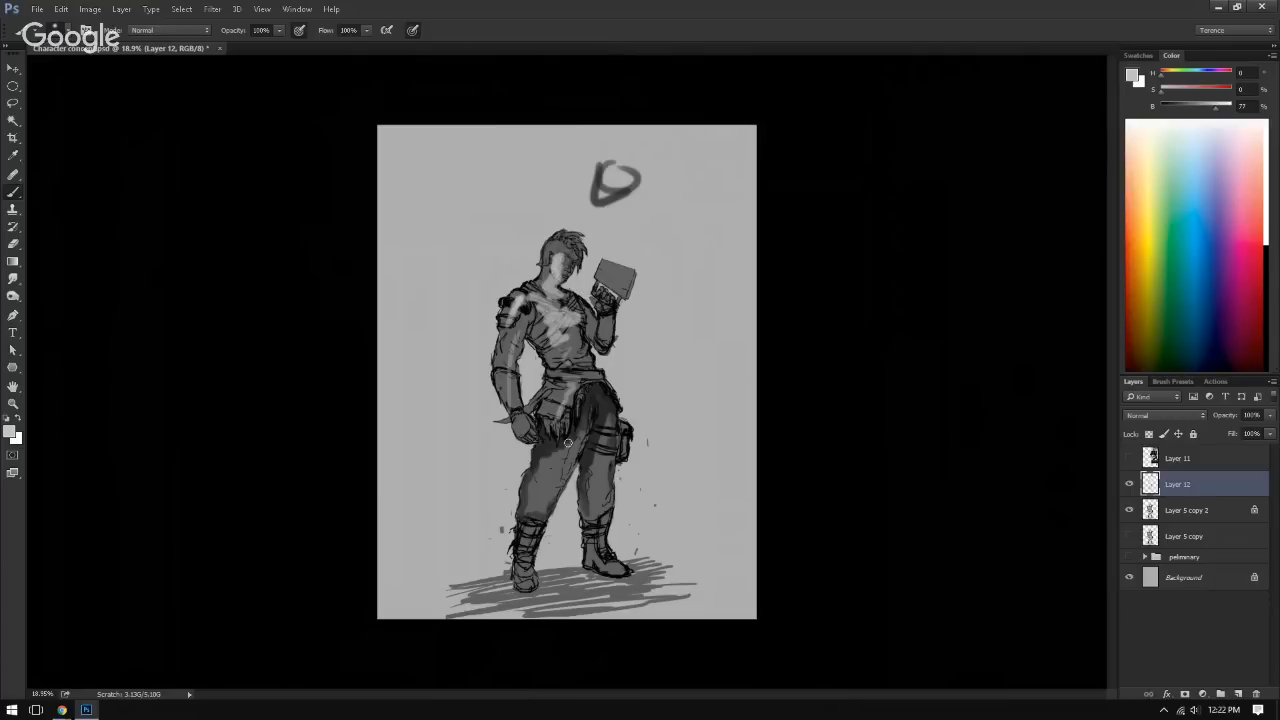
drag(553, 461, 538, 509)
drag(605, 446, 601, 517)
Step: Sample a dark grey from the figure and shade the waist fringe, boot and side of the torso
alt+click(587, 428)
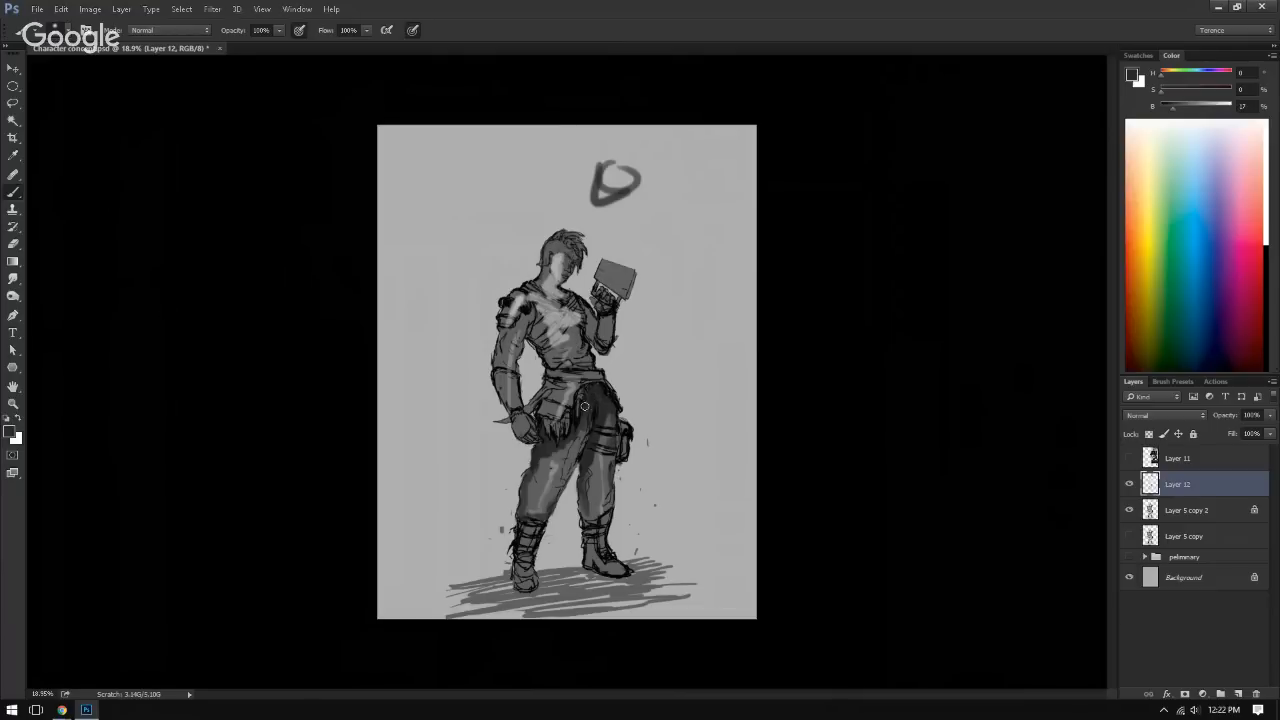
drag(557, 427, 588, 406)
drag(588, 533, 608, 570)
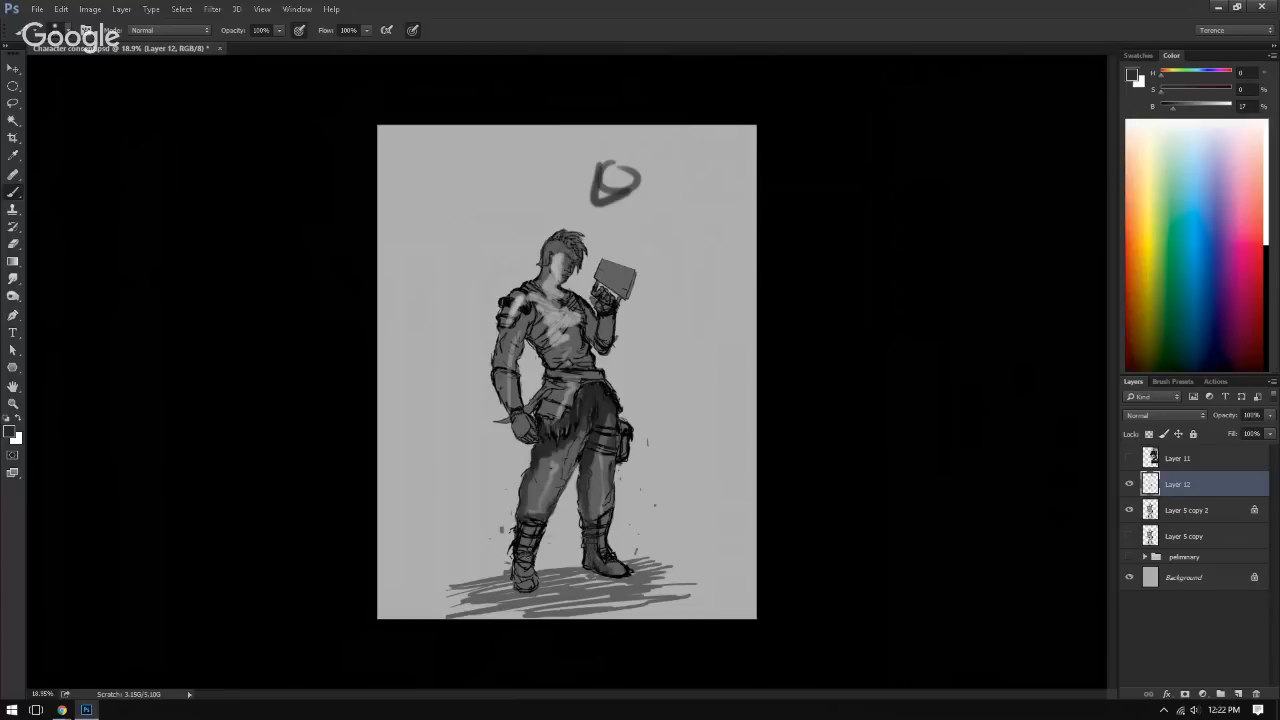
mouse_move(525, 333)
mouse_down()
mouse_move(514, 386)
mouse_move(538, 345)
mouse_up()
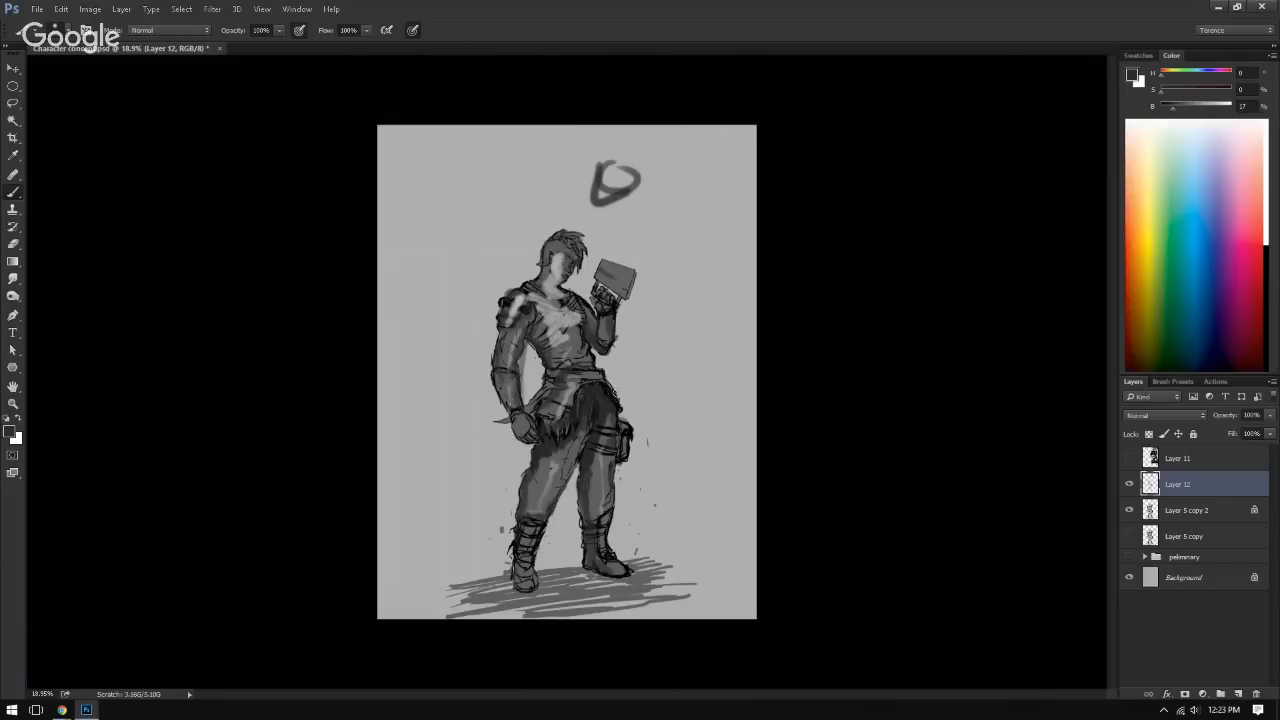
Step: Flip the canvas horizontally to check the figure, flip it back and inspect the torso up close
key(ctrl+shift+h)
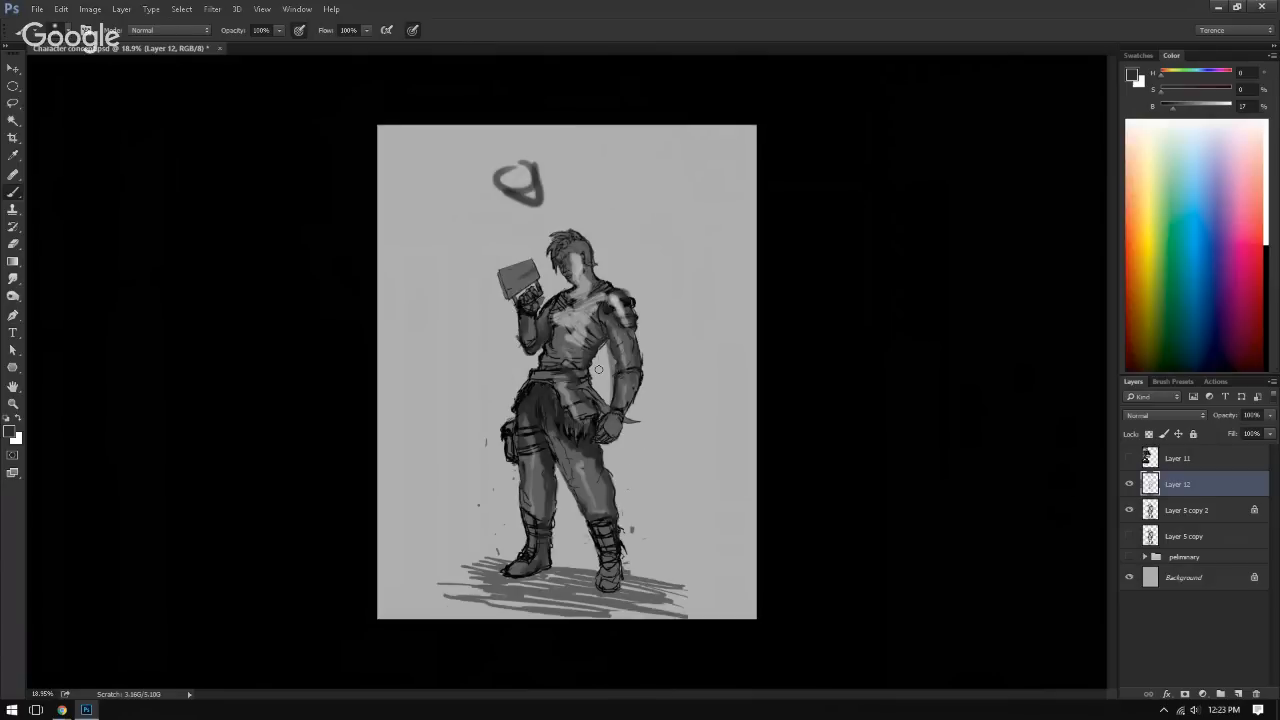
key(ctrl+shift+h)
scroll(598, 370, up, 5)
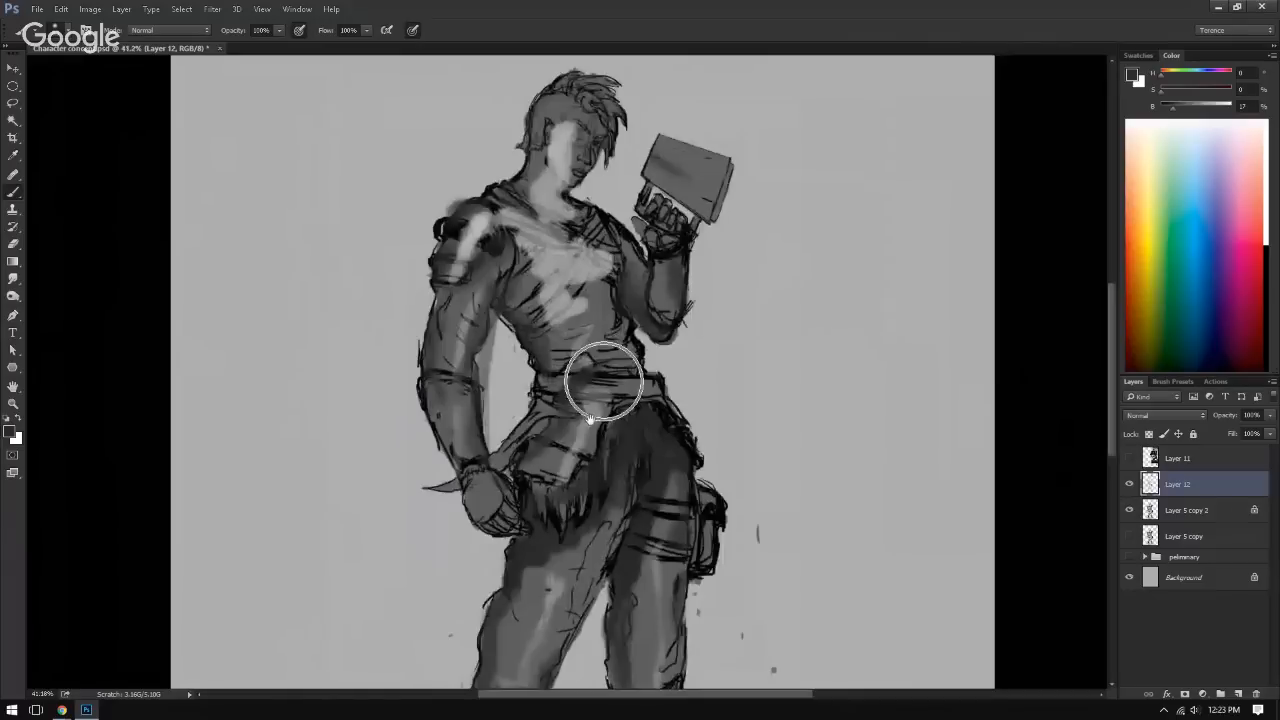
drag(590, 419, 595, 393)
Step: Lower the opacity of Layer 12 to 49%
scroll(595, 393, down, 1)
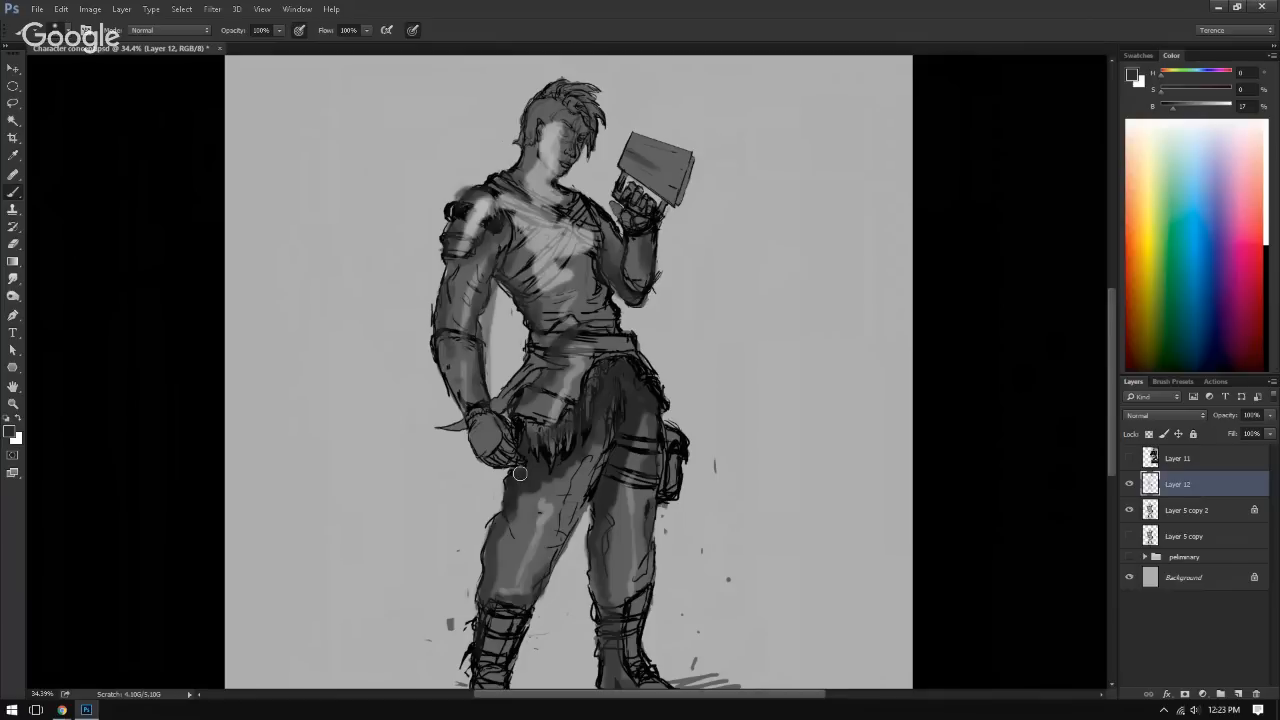
click(1268, 415)
drag(1267, 428, 1237, 437)
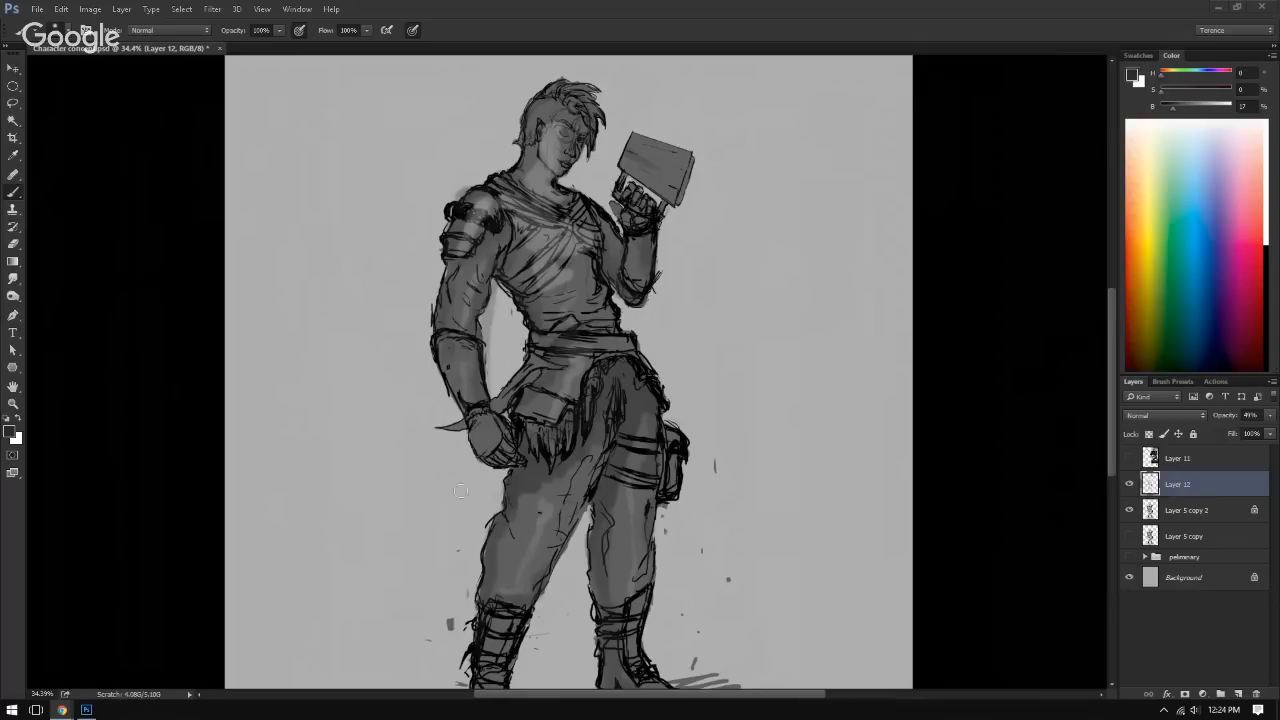
Step: Blend the shading over the thighs and lower trouser leg on Layer 12 using greys sampled from the figure
click(516, 452)
right_click(513, 427)
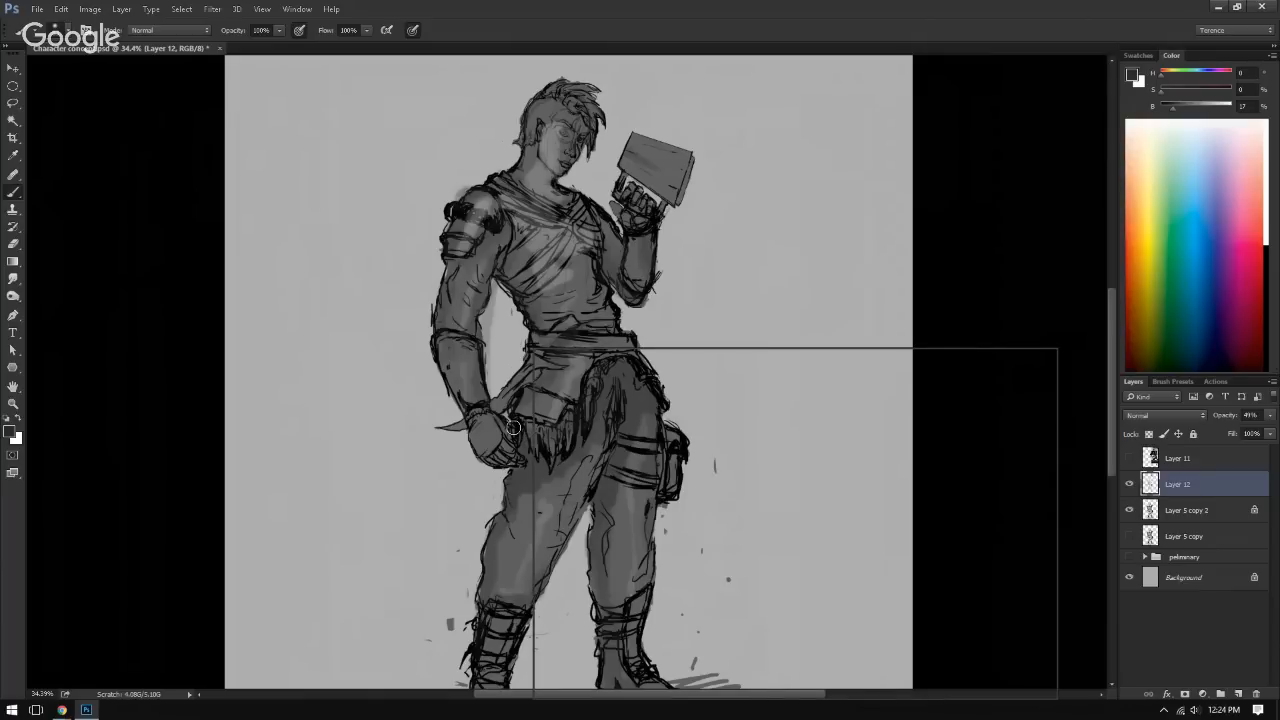
click(516, 422)
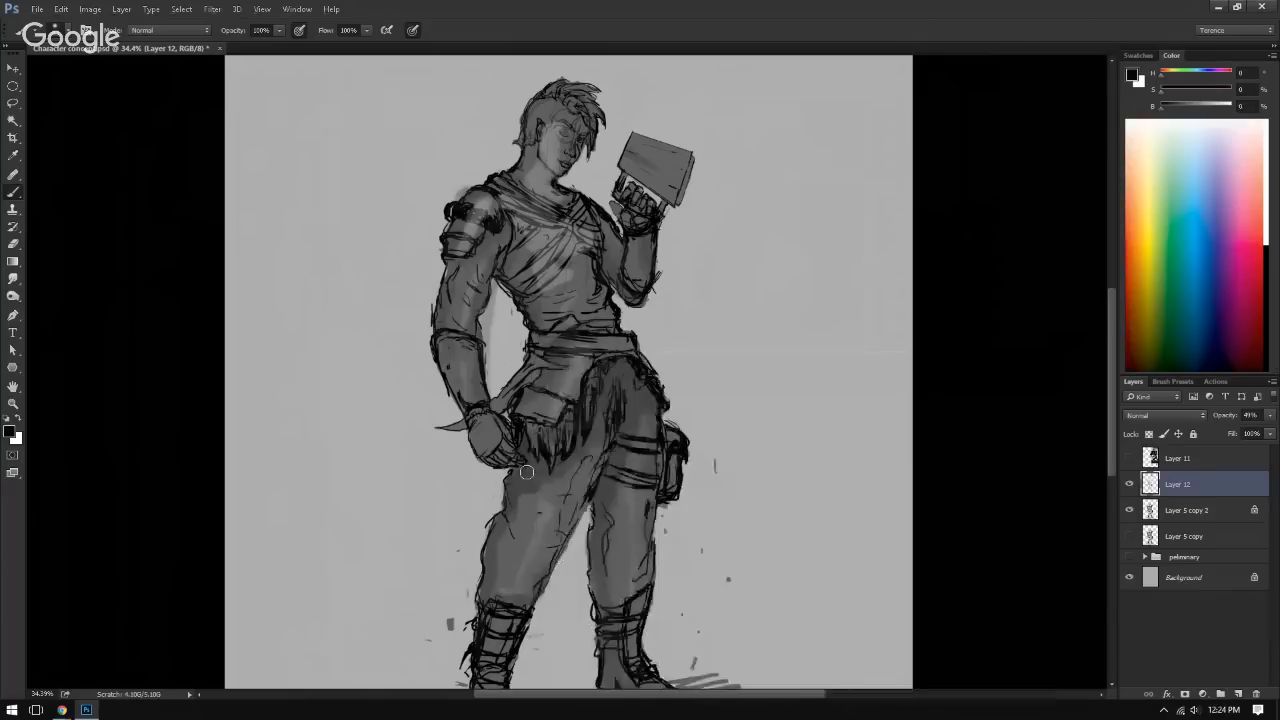
alt+click(521, 500)
mouse_move(538, 479)
mouse_down()
mouse_move(615, 403)
mouse_move(638, 418)
mouse_move(634, 389)
mouse_up()
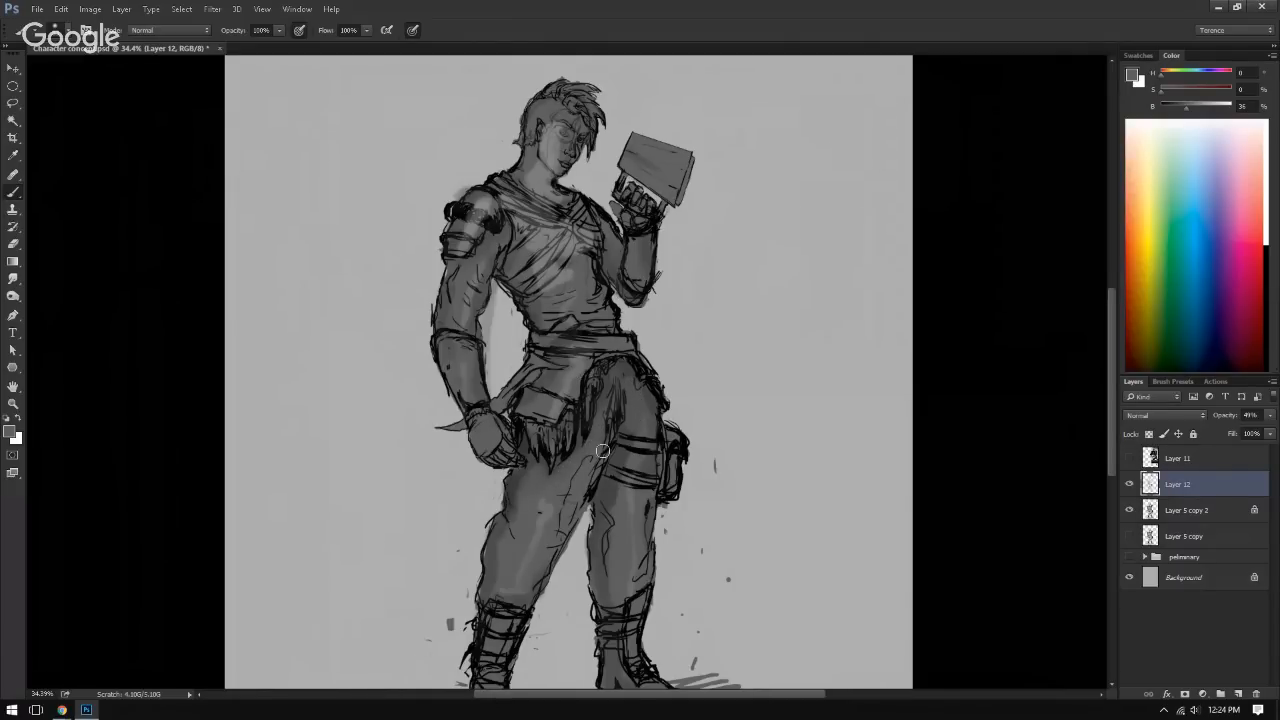
drag(629, 488, 610, 487)
drag(536, 524, 543, 508)
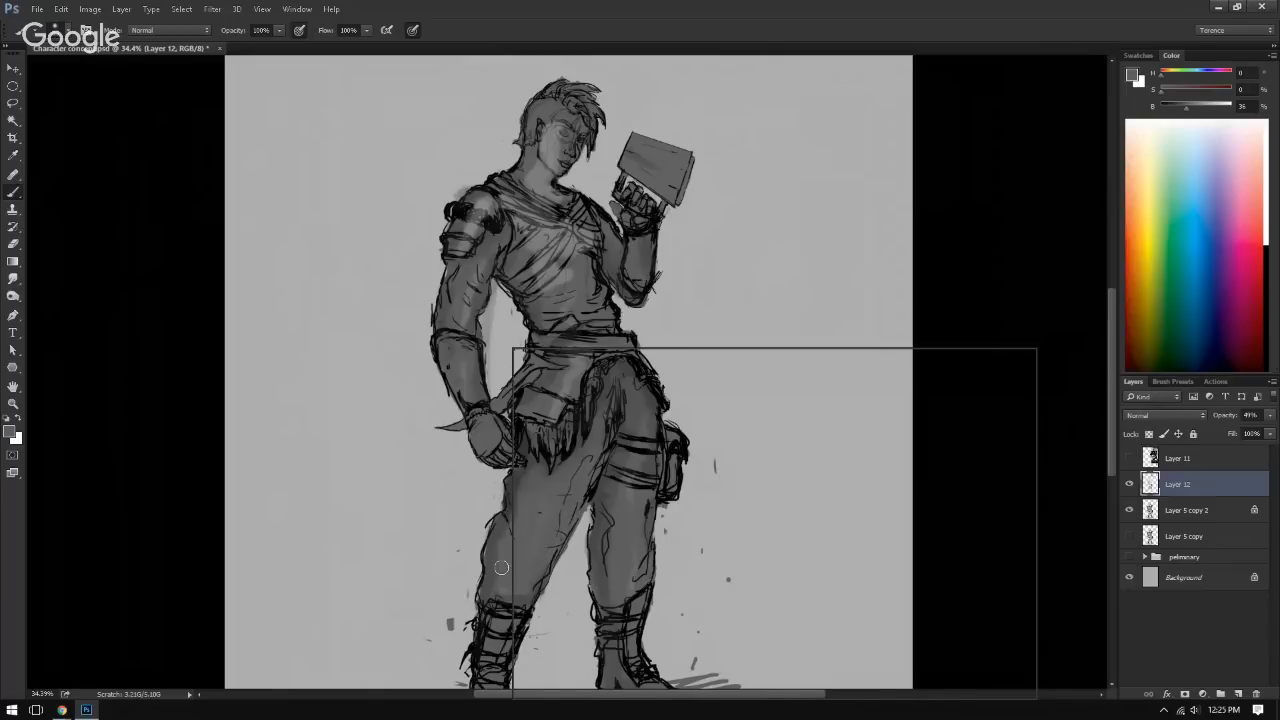
alt+click(511, 534)
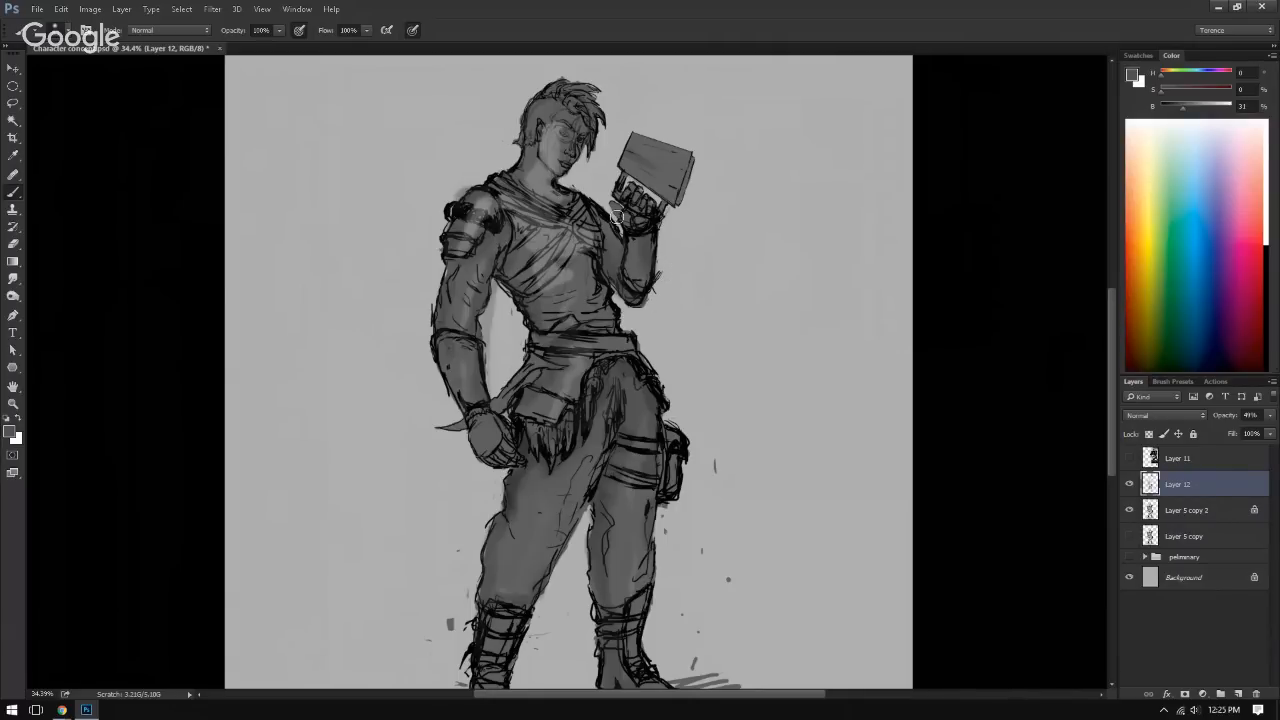
Step: Darken the area beside the shoulder guard on Layer 12 with a sampled near-black
alt+click(492, 228)
drag(490, 228, 502, 232)
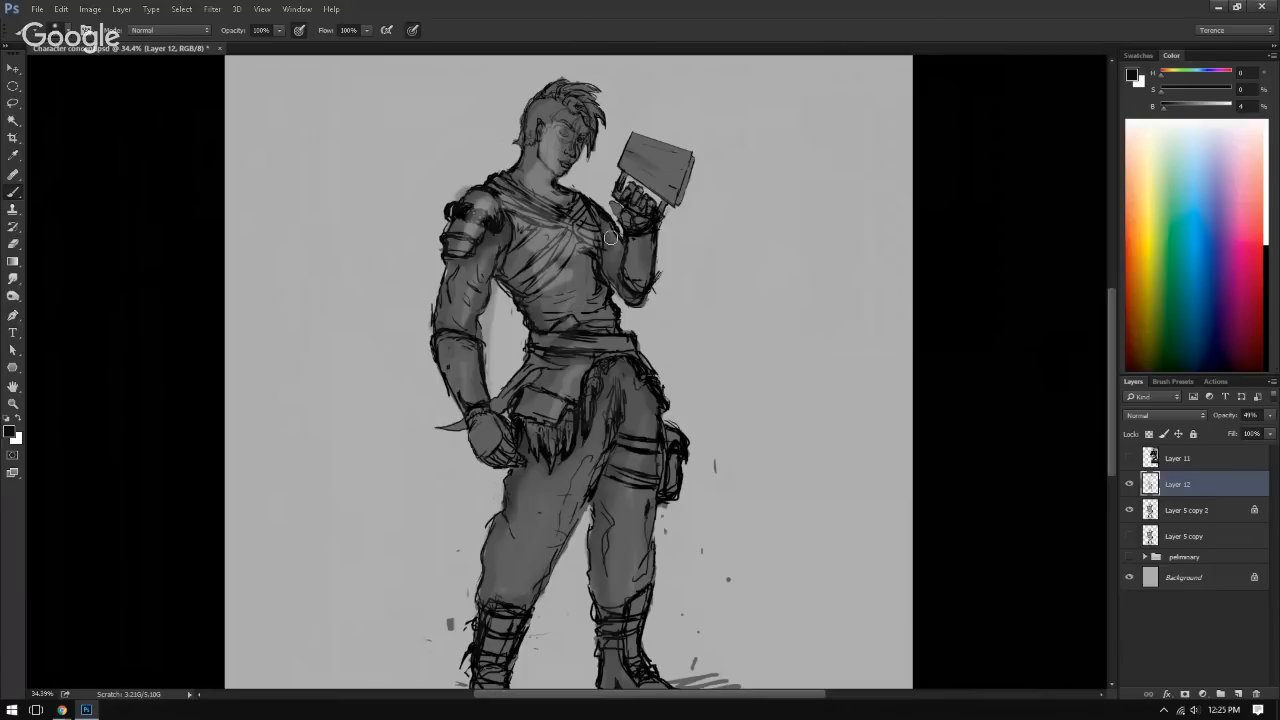
scroll(790, 435, down, 2)
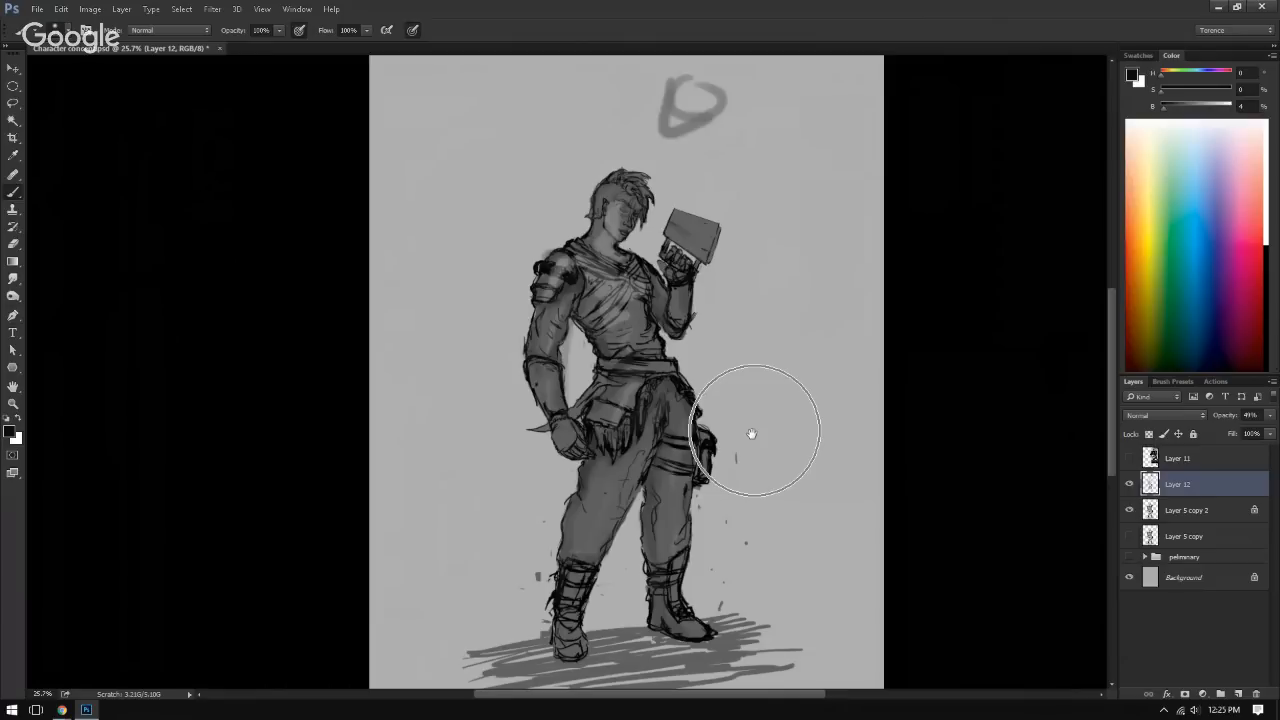
Step: Paint the exposed midriff and upper chest patch orange on a new layer above Layer 12
drag(752, 433, 687, 434)
mouse_move(571, 449)
mouse_down()
mouse_move(546, 449)
mouse_move(574, 448)
mouse_up()
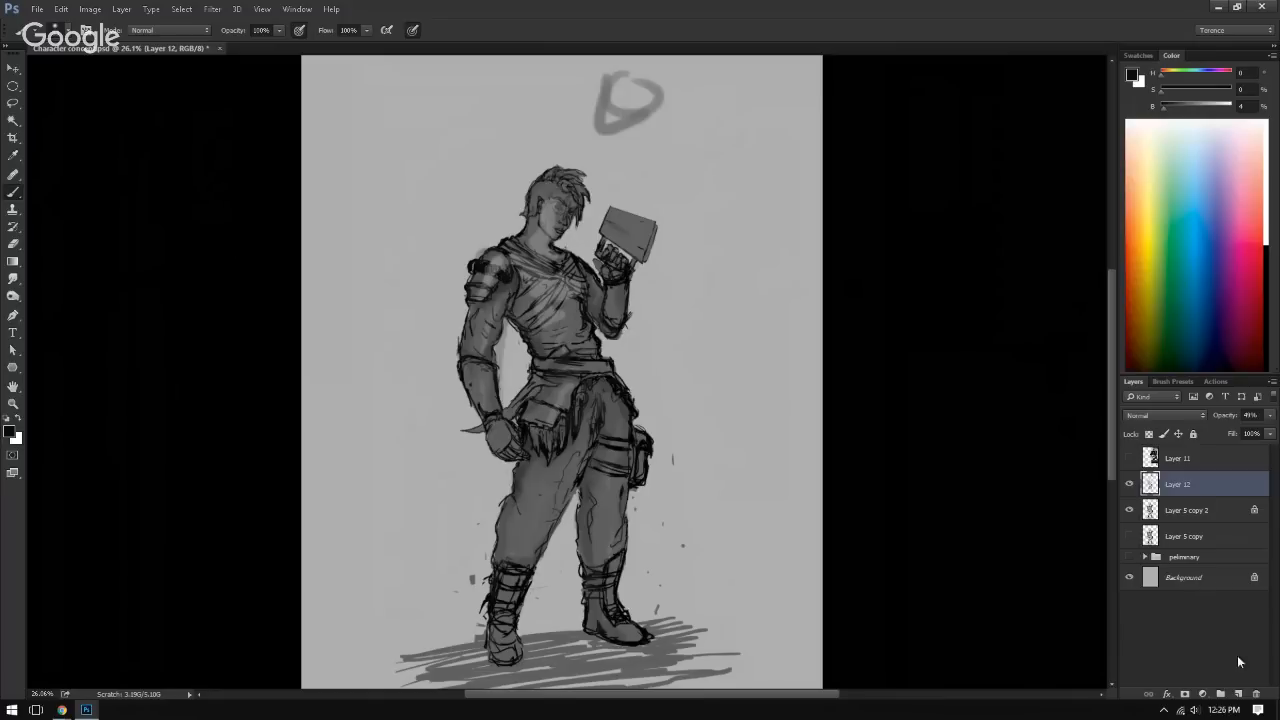
click(1240, 695)
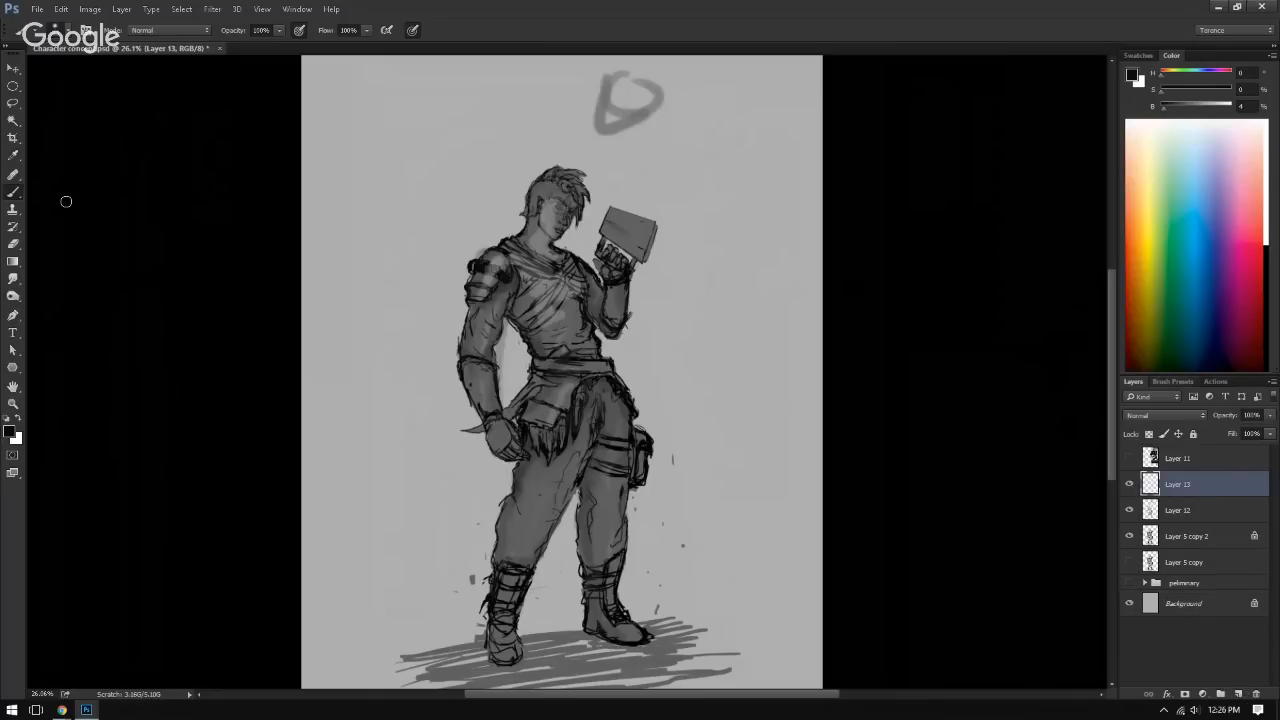
click(10, 194)
click(1158, 271)
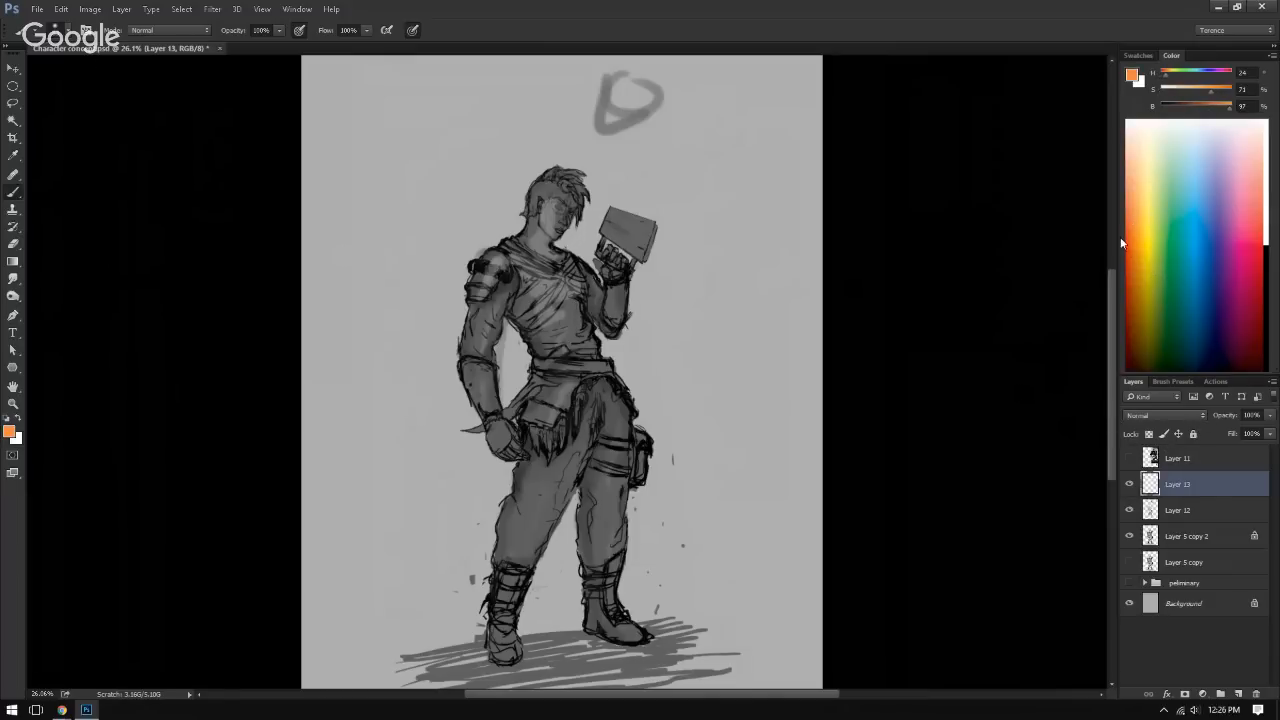
mouse_move(564, 314)
mouse_down()
mouse_move(540, 340)
mouse_move(591, 348)
mouse_move(562, 316)
mouse_move(575, 327)
mouse_move(563, 329)
mouse_up()
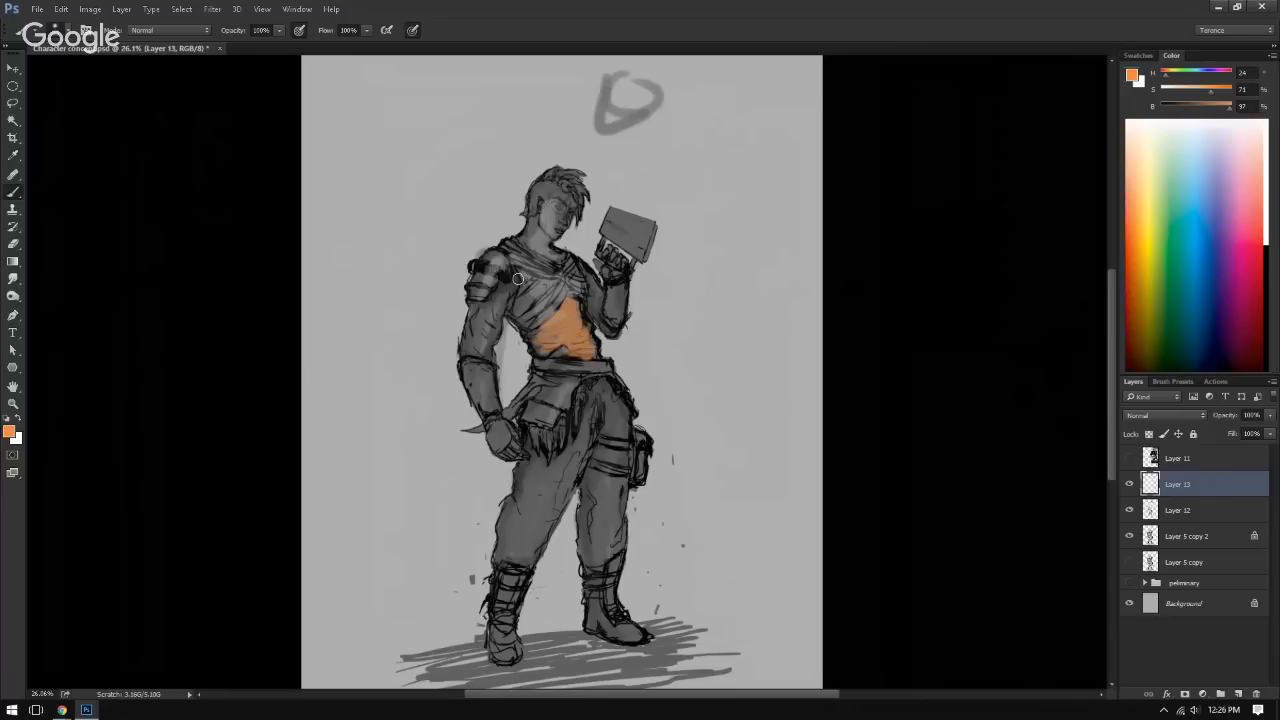
mouse_move(527, 280)
mouse_down()
mouse_move(495, 296)
mouse_move(503, 264)
mouse_up()
Step: Paint the forearm of the lowered arm red on Layer 13, blending towards its edges with darker sampled reds
mouse_move(1131, 262)
mouse_down()
mouse_move(1122, 274)
mouse_move(1127, 261)
mouse_up()
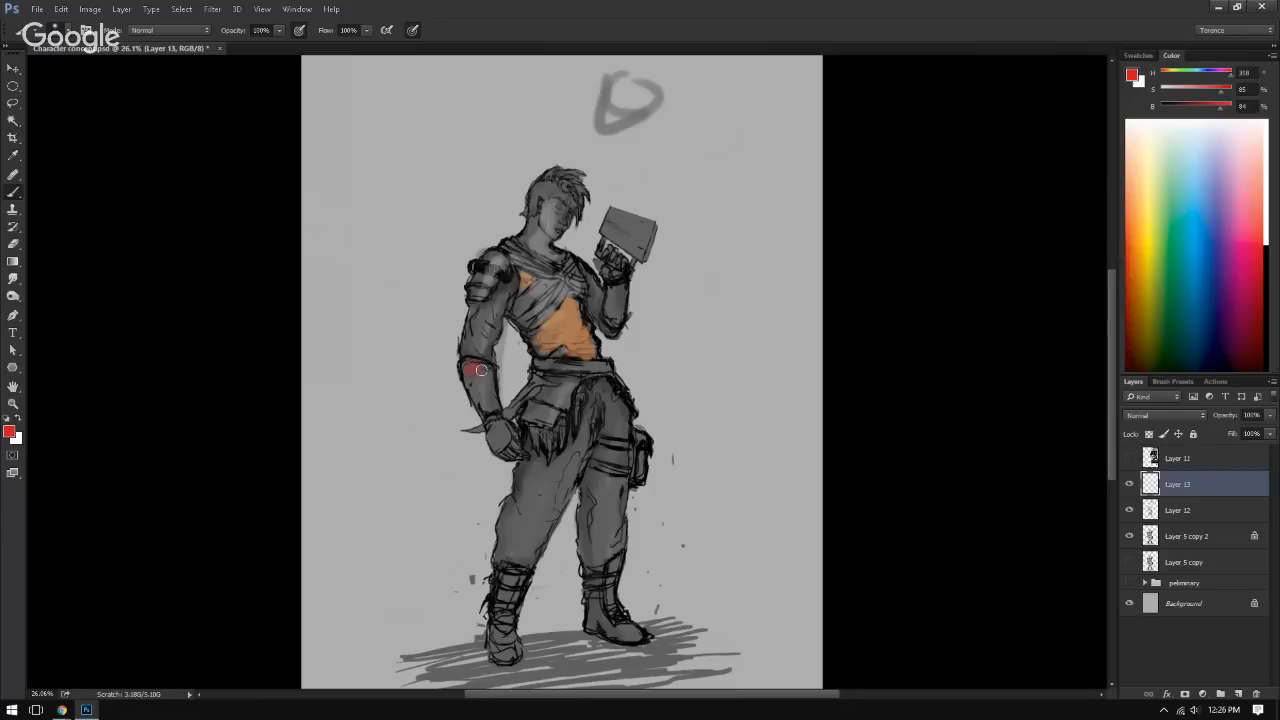
mouse_move(481, 370)
mouse_down()
mouse_move(493, 407)
mouse_move(466, 390)
mouse_move(493, 407)
mouse_move(437, 469)
mouse_move(474, 513)
mouse_move(521, 498)
mouse_move(469, 507)
mouse_move(515, 490)
mouse_up()
alt+click(456, 505)
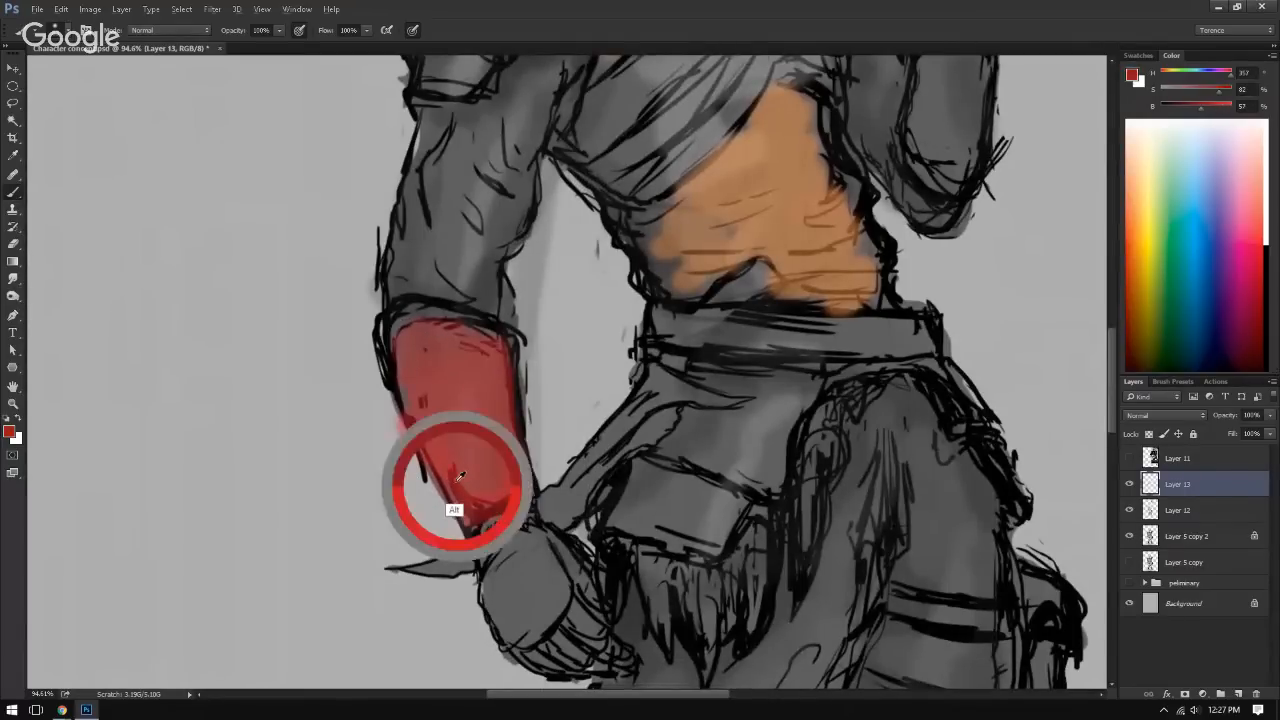
mouse_move(413, 436)
mouse_down()
mouse_move(449, 504)
mouse_move(408, 402)
mouse_move(415, 326)
mouse_move(420, 400)
mouse_up()
alt+click(408, 437)
alt+click(508, 386)
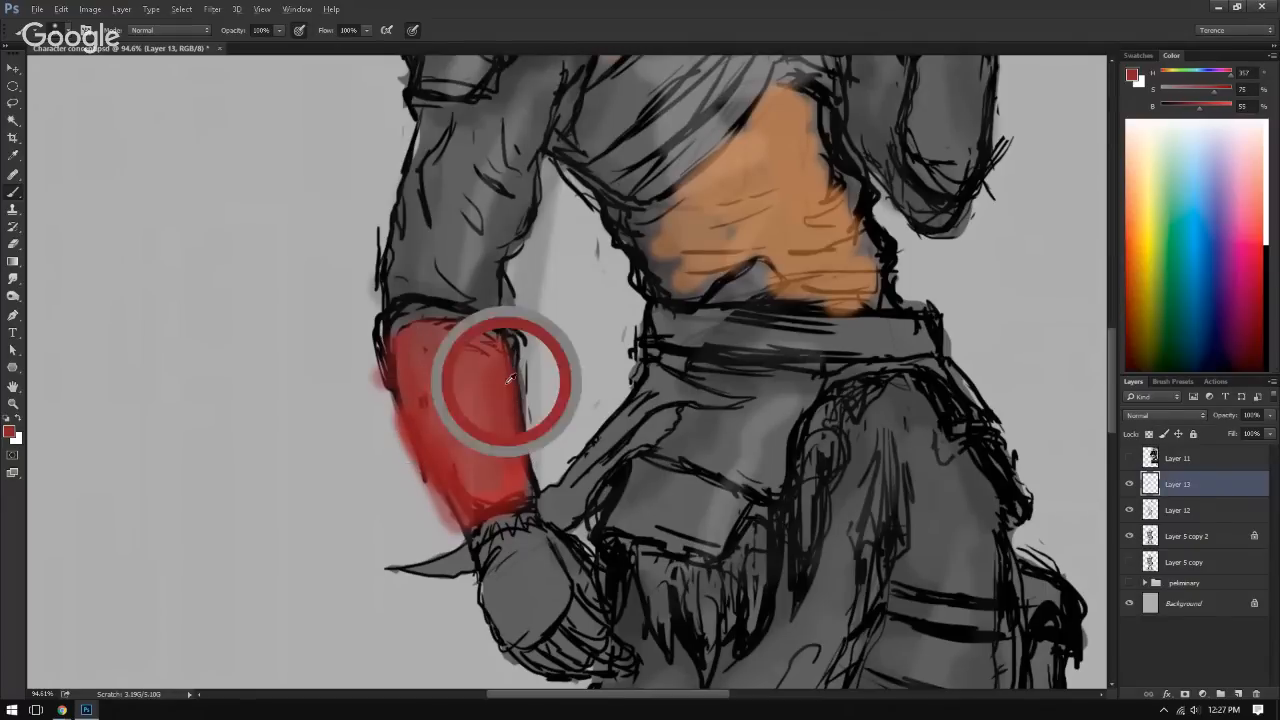
key(ctrl+0)
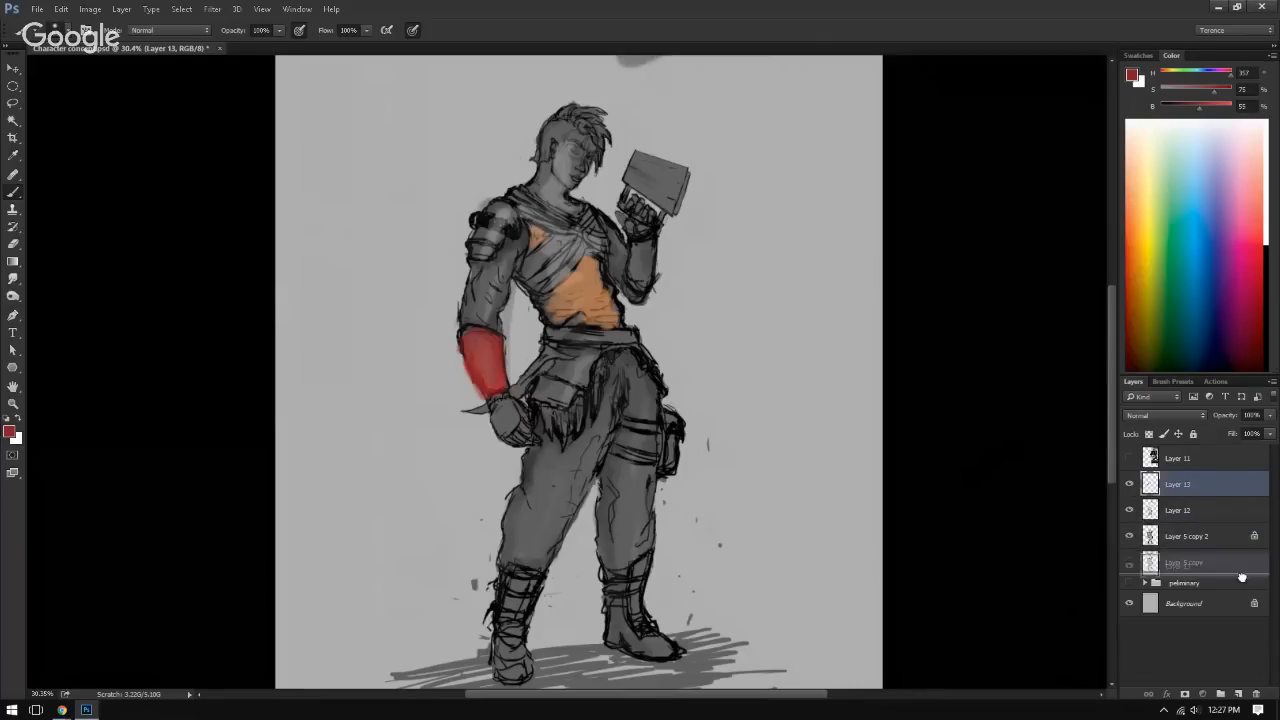
Step: Hide Layer 13 and paint the trousers orange-red on a new layer set to Color blend mode
click(1131, 486)
click(1239, 694)
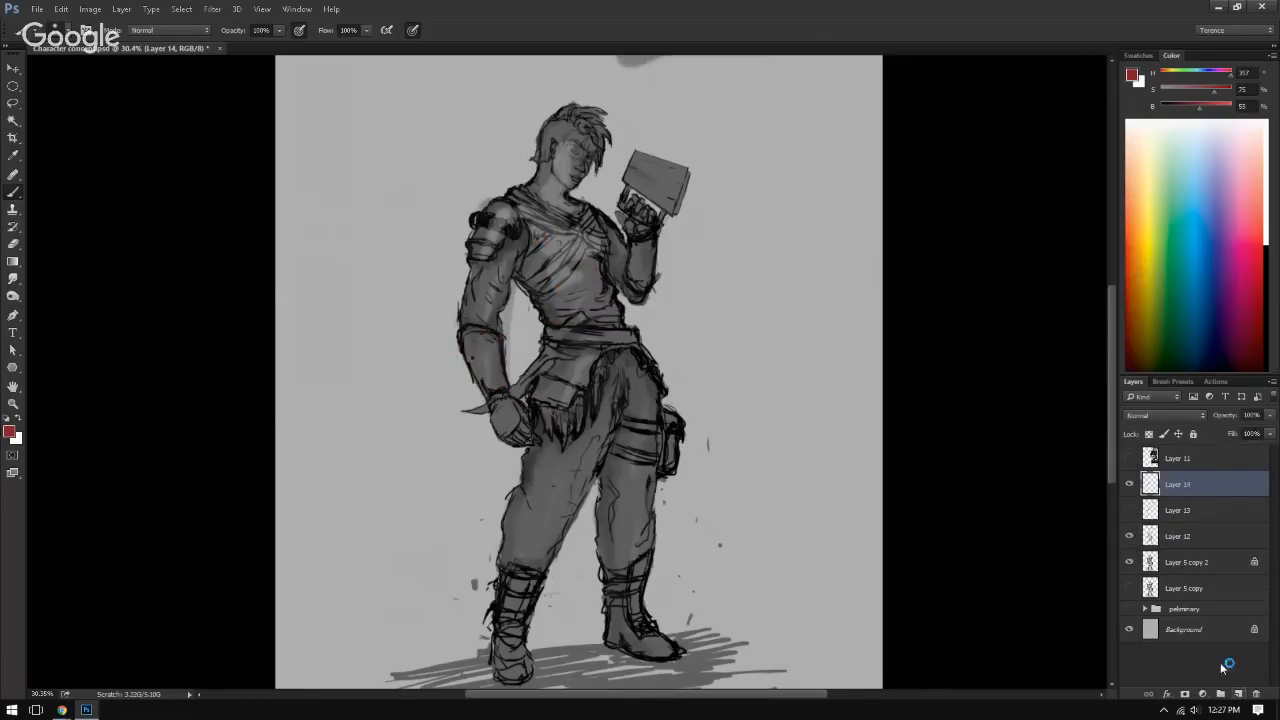
click(1161, 416)
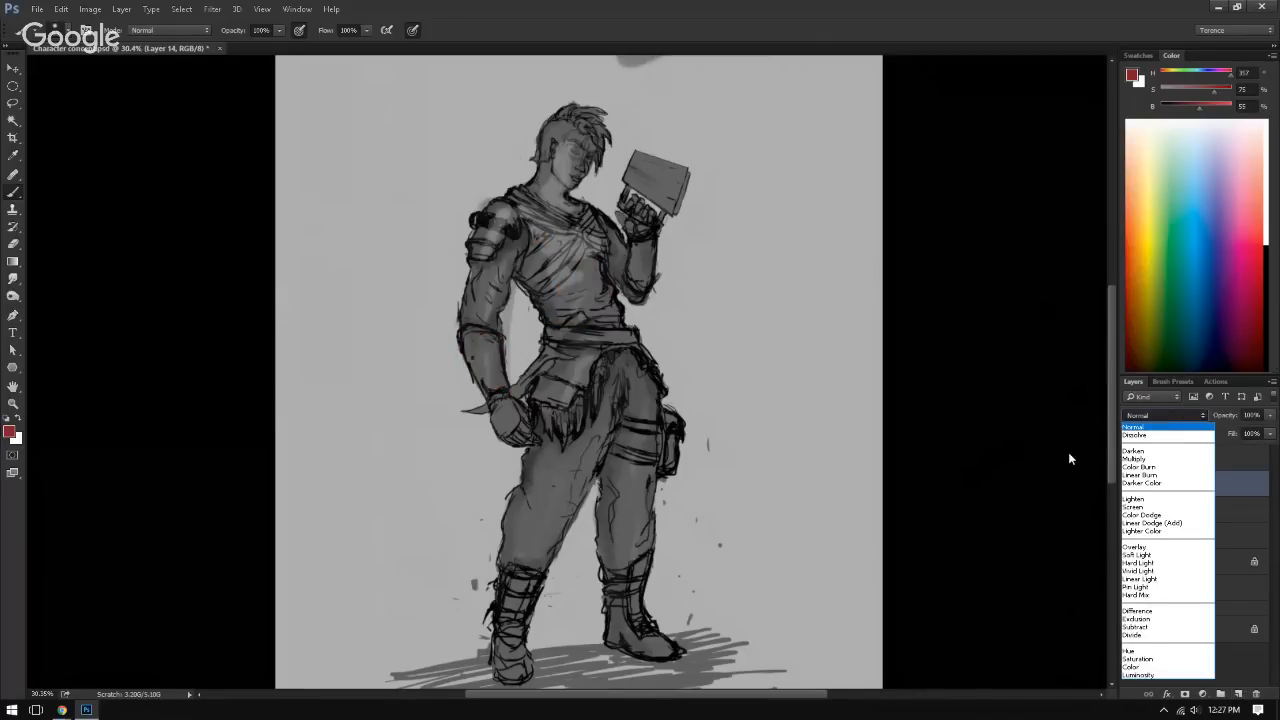
click(1134, 667)
click(1178, 414)
click(1132, 667)
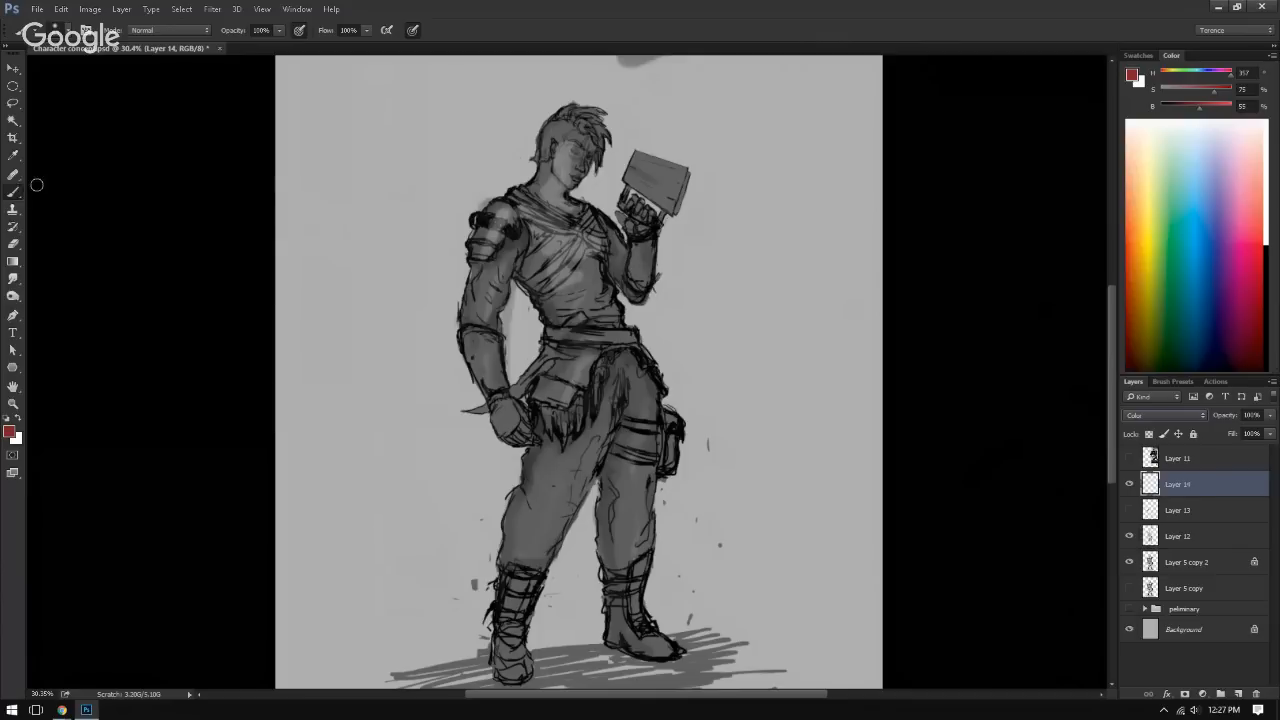
drag(1180, 209, 1127, 219)
mouse_move(594, 397)
mouse_down()
mouse_move(616, 396)
mouse_move(616, 374)
mouse_move(612, 415)
mouse_move(566, 492)
mouse_move(548, 455)
mouse_move(525, 565)
mouse_move(590, 460)
mouse_move(630, 430)
mouse_move(633, 493)
mouse_move(640, 470)
mouse_move(622, 530)
mouse_move(625, 438)
mouse_up()
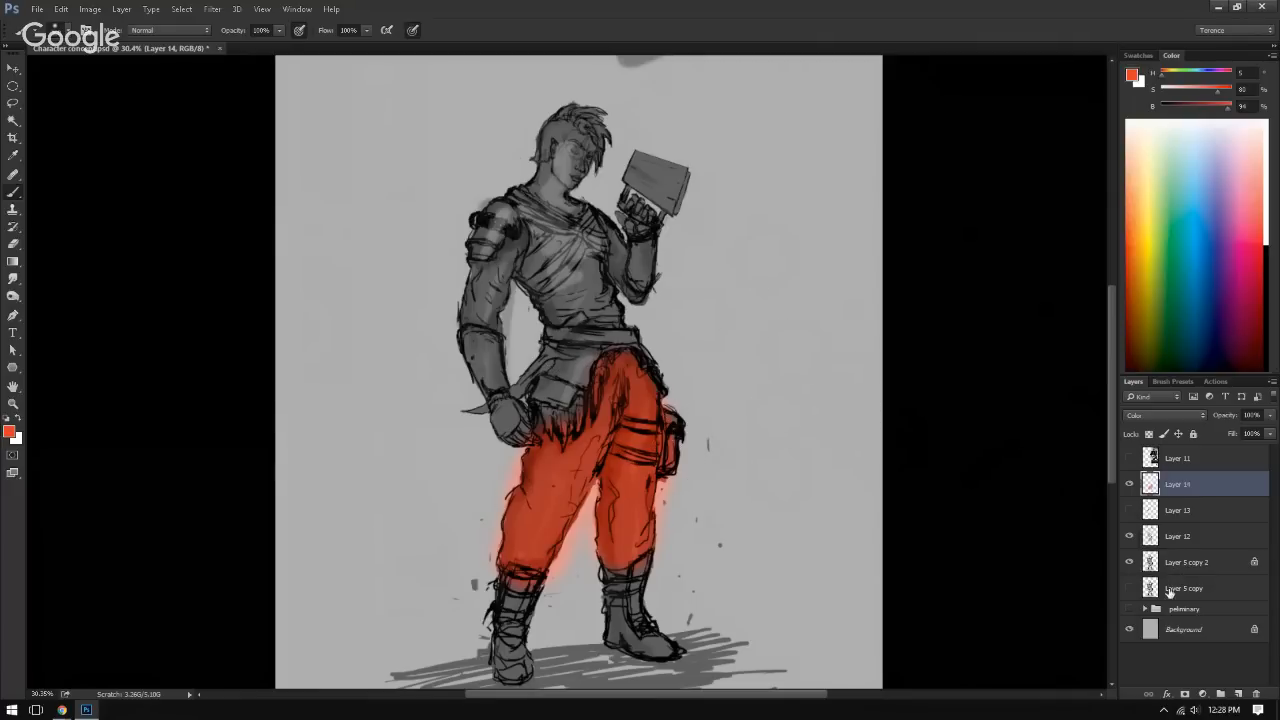
Step: Paint the tunic and both sleeves blue-violet on another new layer set to Color blend mode
click(1238, 694)
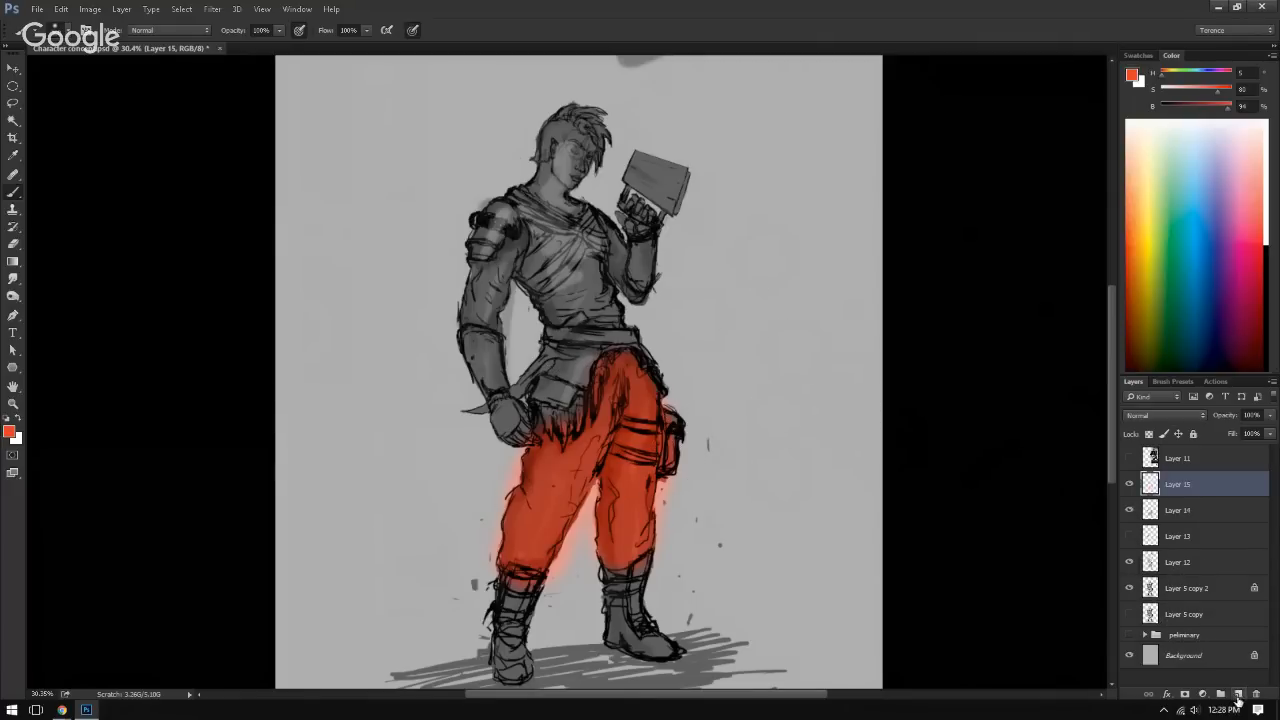
click(1170, 414)
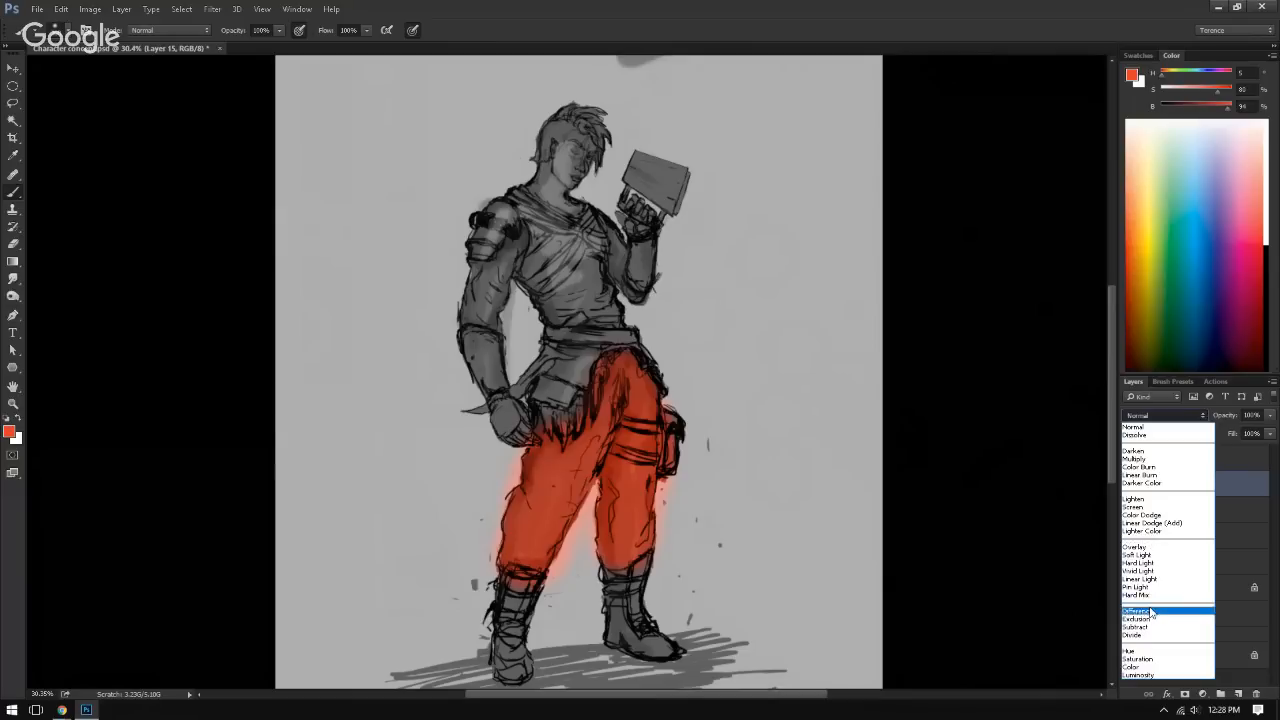
click(1136, 676)
click(1166, 414)
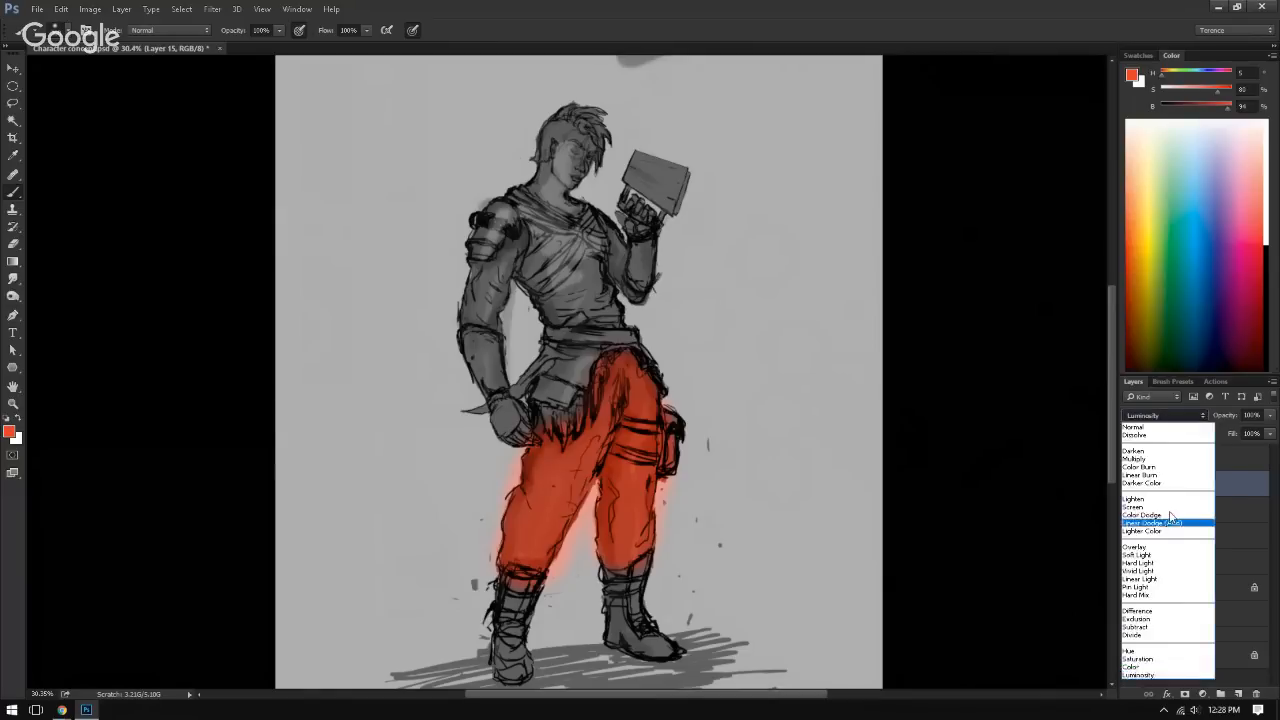
click(1151, 668)
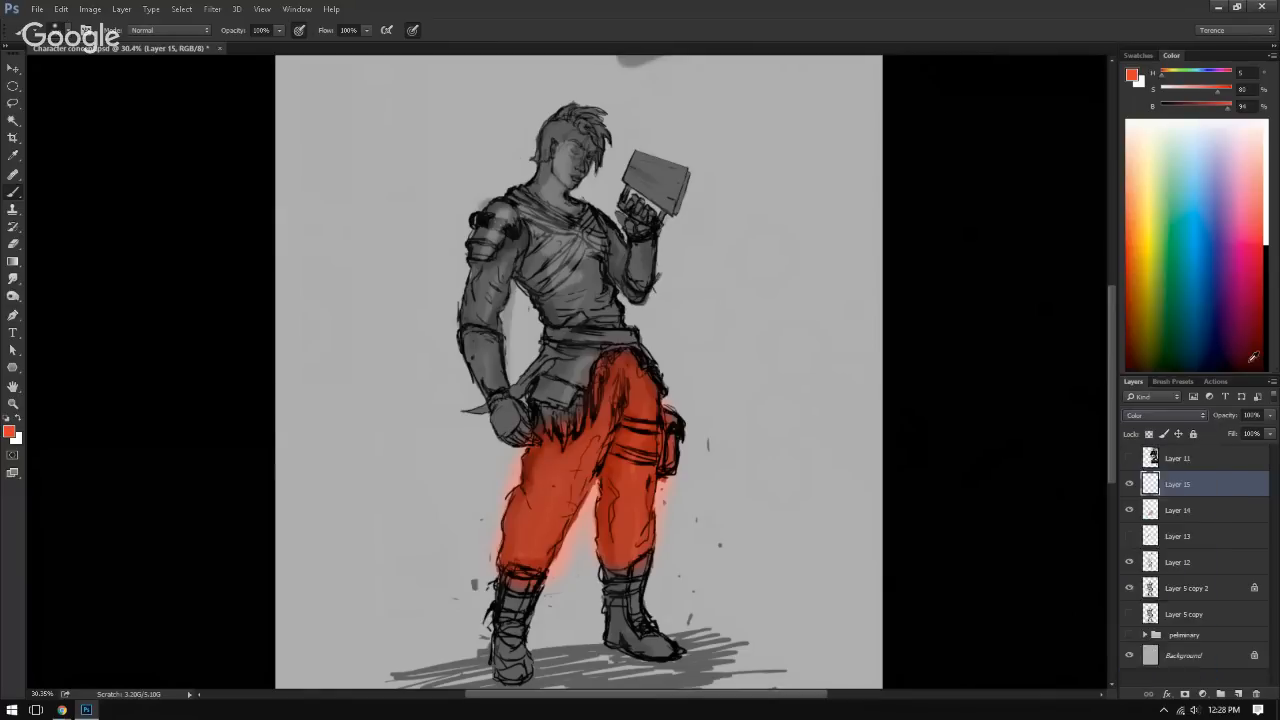
click(1210, 254)
mouse_move(470, 345)
mouse_down()
mouse_move(505, 257)
mouse_move(570, 260)
mouse_move(571, 305)
mouse_move(575, 266)
mouse_move(588, 301)
mouse_move(558, 375)
mouse_move(613, 331)
mouse_move(558, 236)
mouse_move(518, 220)
mouse_move(528, 208)
mouse_move(634, 274)
mouse_move(487, 307)
mouse_move(494, 383)
mouse_move(502, 298)
mouse_move(559, 256)
mouse_move(611, 324)
mouse_move(581, 278)
mouse_move(596, 232)
mouse_move(648, 253)
mouse_up()
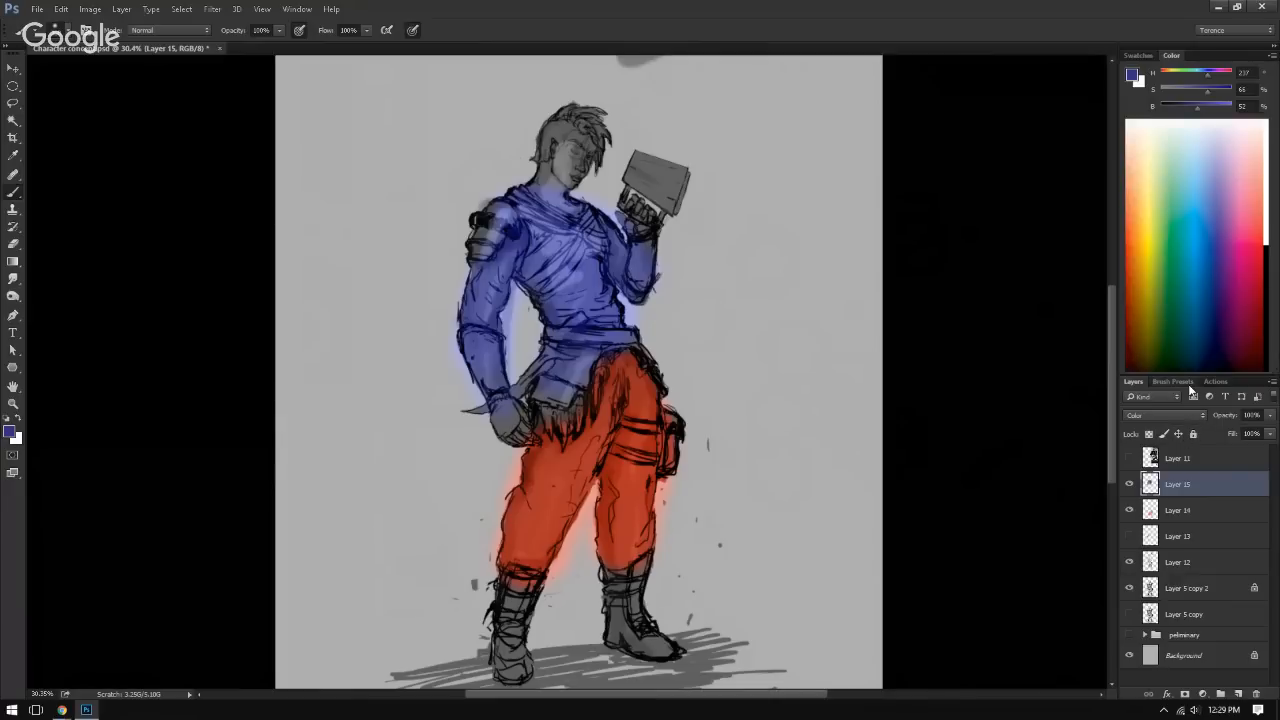
Step: Adjust Layer 15 to hue -43, saturation +100 and lightness +2, and merge it down into Layer 14
key(ctrl+u)
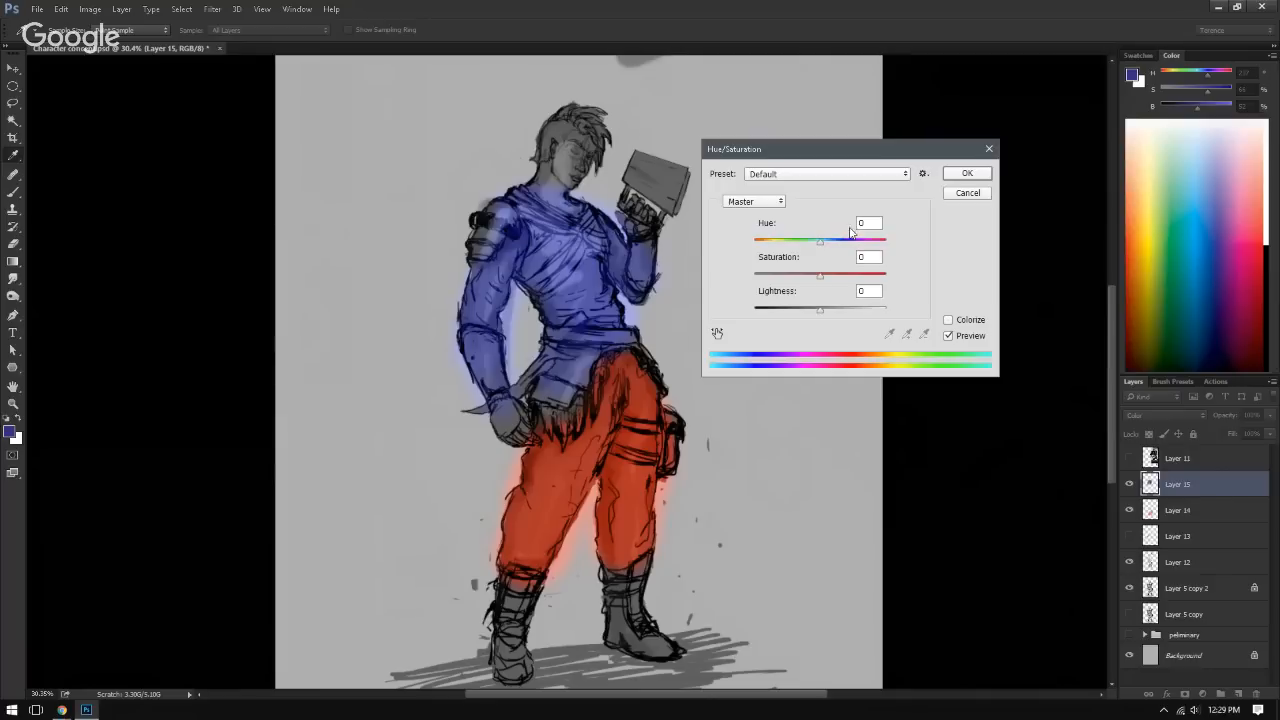
drag(819, 244, 887, 275)
mouse_move(844, 314)
mouse_down()
mouse_move(778, 318)
mouse_move(866, 309)
mouse_move(783, 318)
mouse_move(858, 316)
mouse_move(797, 316)
mouse_move(821, 316)
mouse_up()
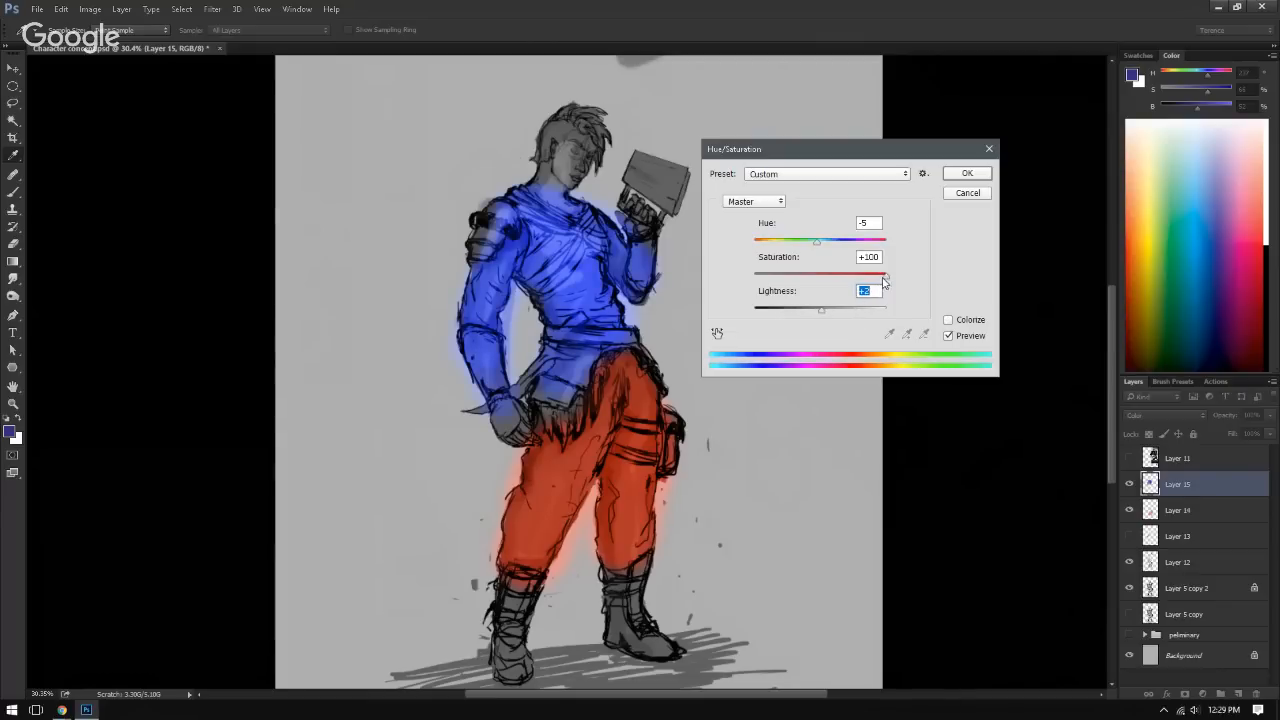
mouse_move(812, 244)
mouse_down()
mouse_move(857, 248)
mouse_move(765, 256)
mouse_move(797, 257)
mouse_up()
drag(812, 258, 793, 258)
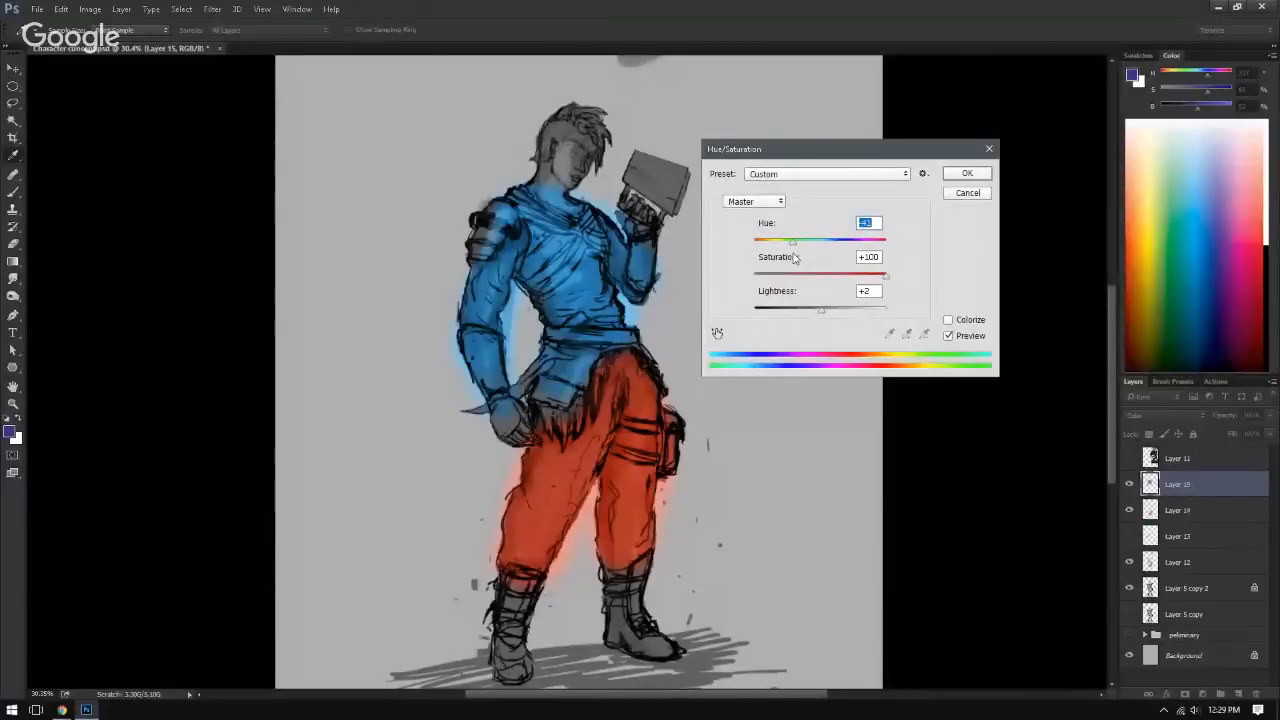
click(968, 174)
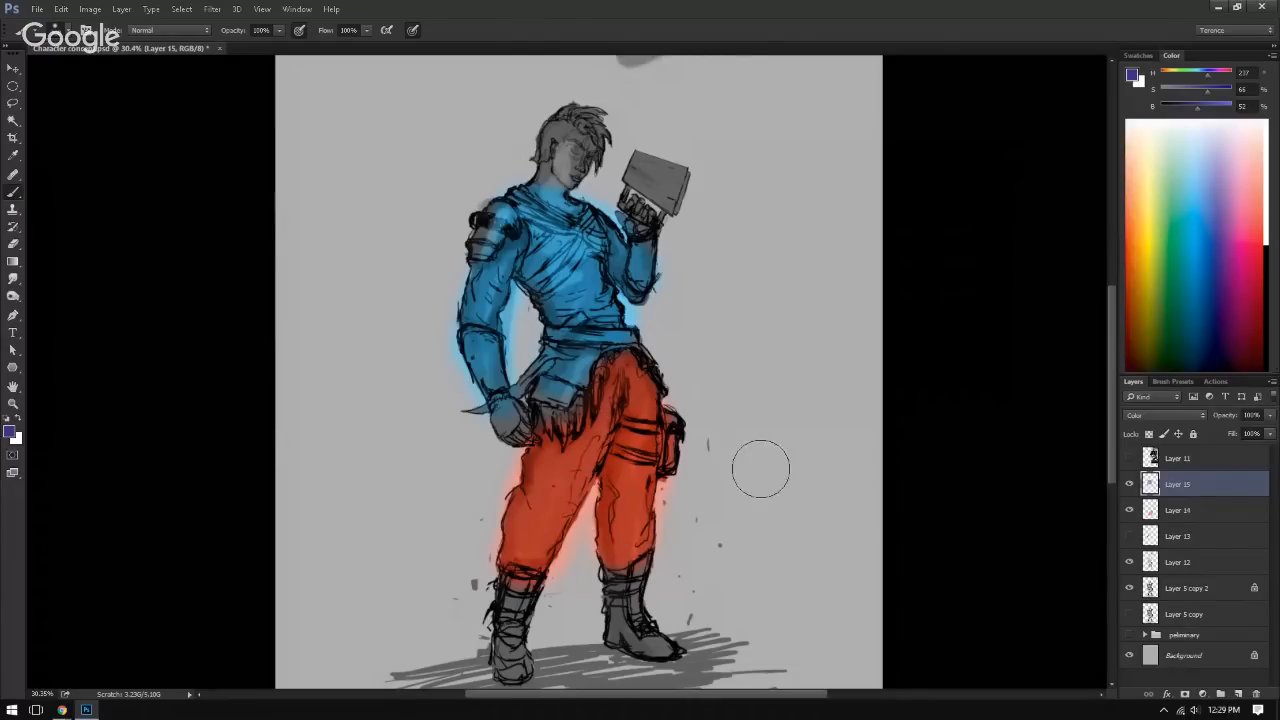
key(ctrl+e)
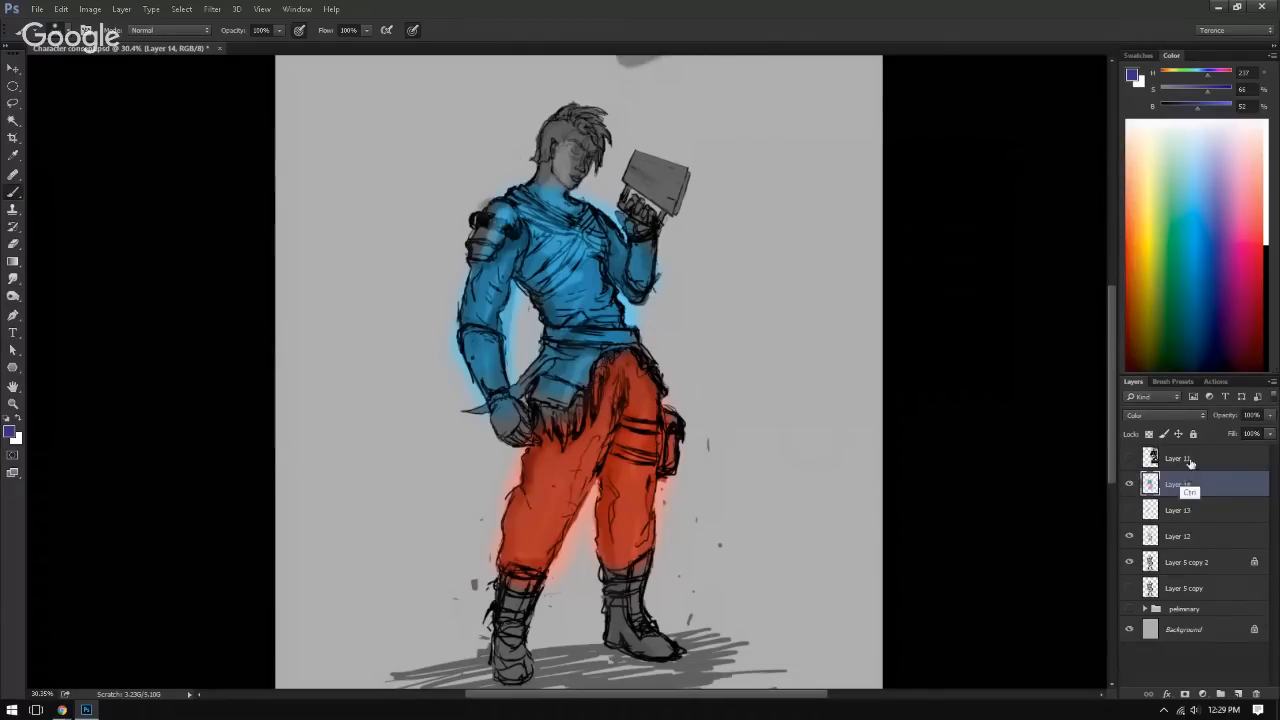
Step: Try shifting the hue of the whole merged colour layer with Hue/Saturation, and discard the adjustment
key(ctrl+u)
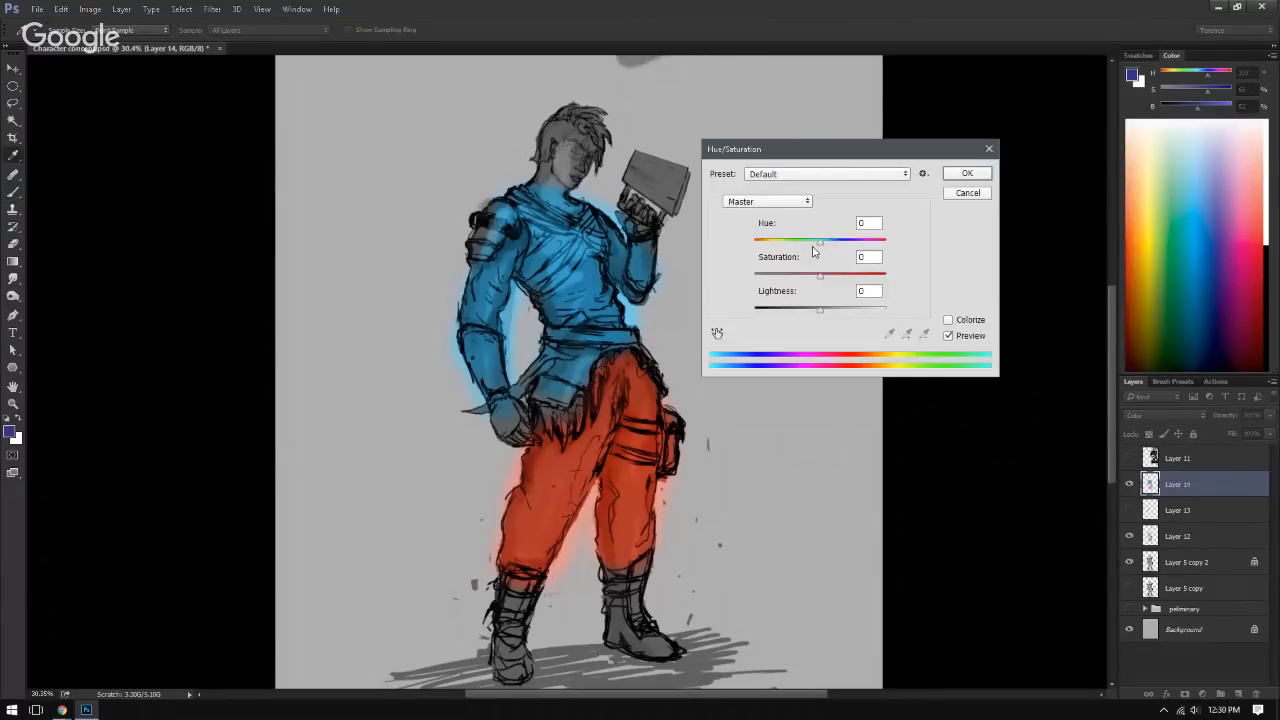
mouse_move(818, 245)
mouse_down()
mouse_move(785, 247)
mouse_move(849, 250)
mouse_move(771, 254)
mouse_move(834, 263)
mouse_up()
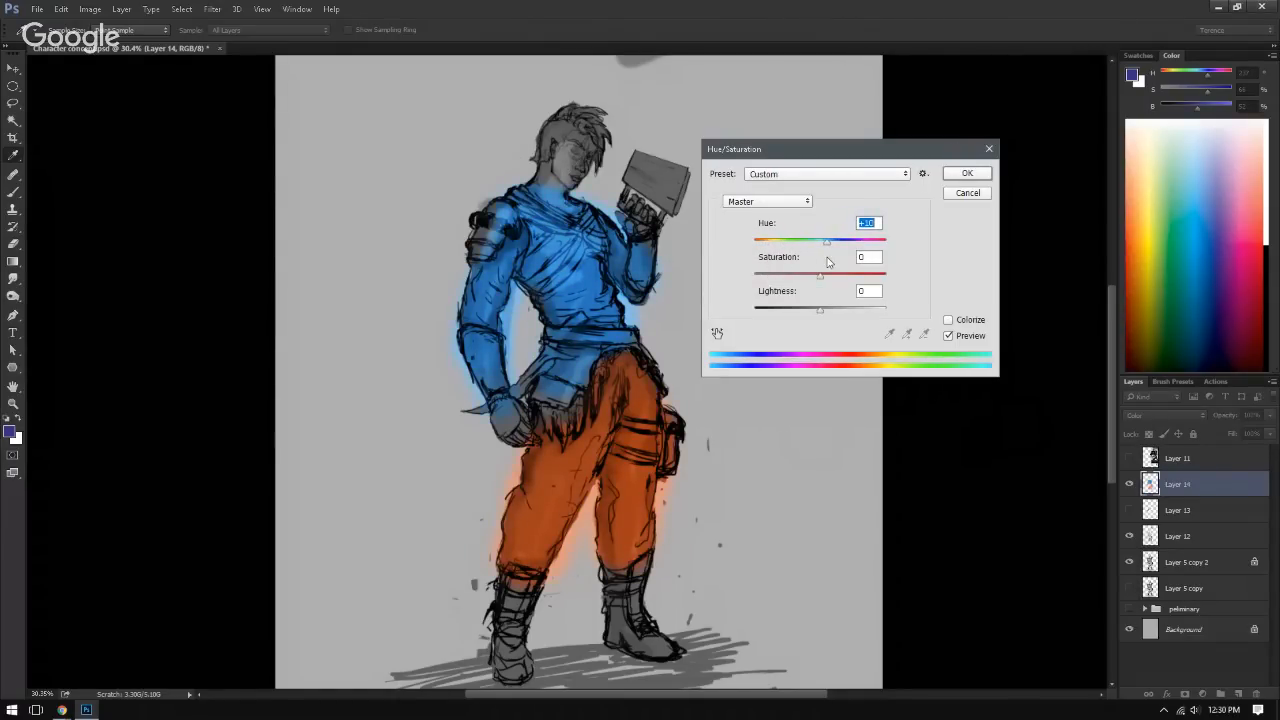
mouse_move(830, 244)
mouse_down()
mouse_move(770, 250)
mouse_move(879, 254)
mouse_move(758, 258)
mouse_move(818, 262)
mouse_up()
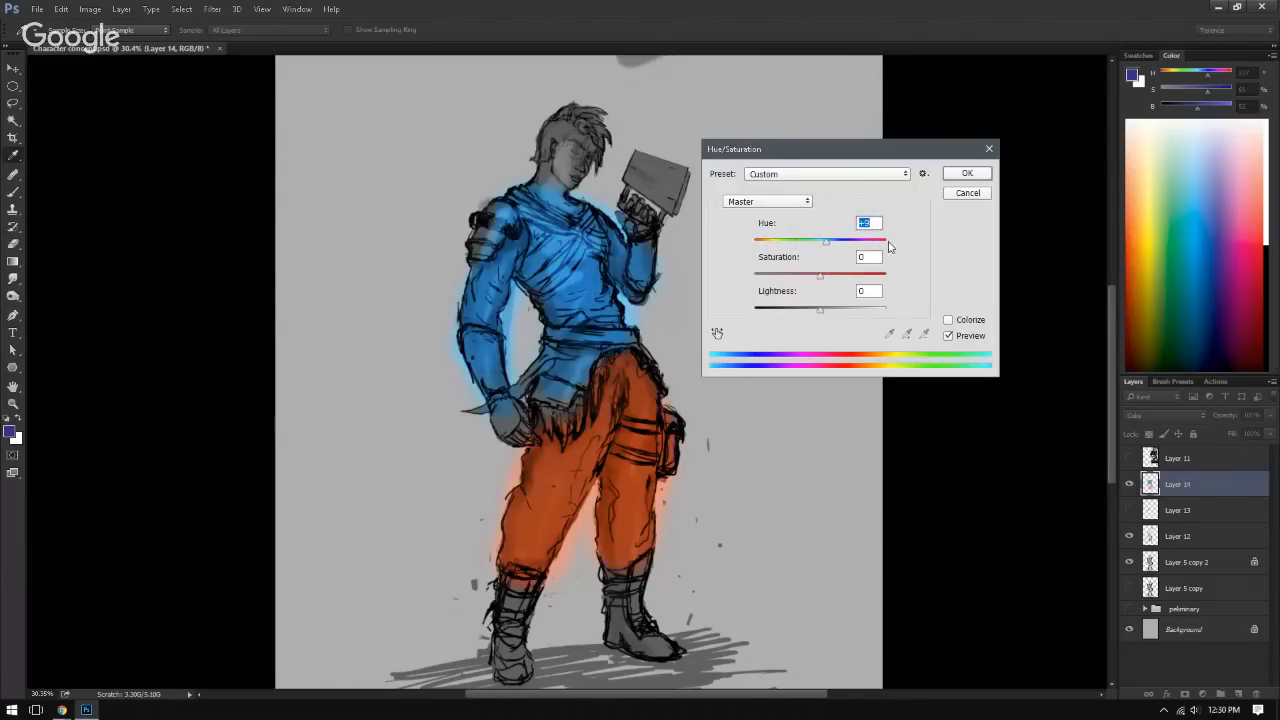
click(970, 193)
Step: Try a Hue/Saturation shift on only the lassoed upper body of Layer 14, discard it and deselect
key(l)
mouse_move(420, 185)
mouse_down()
mouse_move(735, 145)
mouse_move(687, 310)
mouse_move(570, 408)
mouse_move(515, 435)
mouse_move(420, 300)
mouse_move(455, 215)
mouse_up()
key(ctrl+u)
mouse_move(820, 241)
mouse_down()
mouse_move(790, 241)
mouse_move(841, 241)
mouse_up()
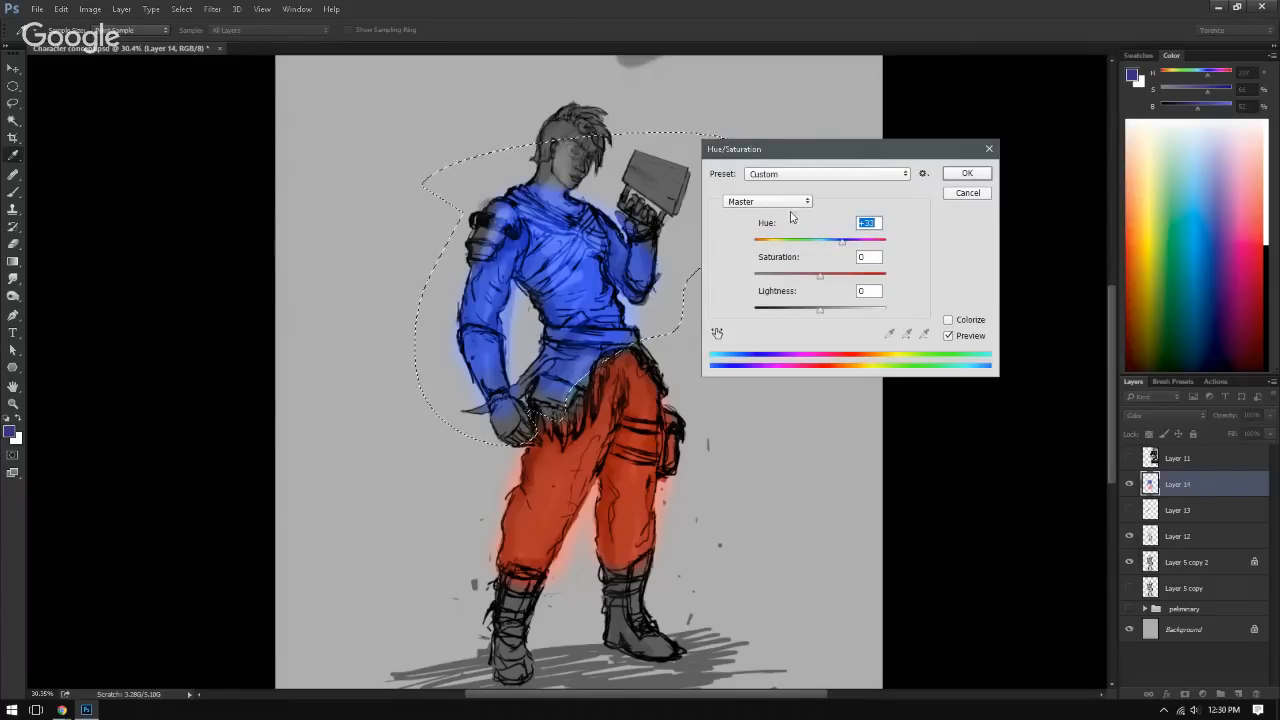
click(986, 195)
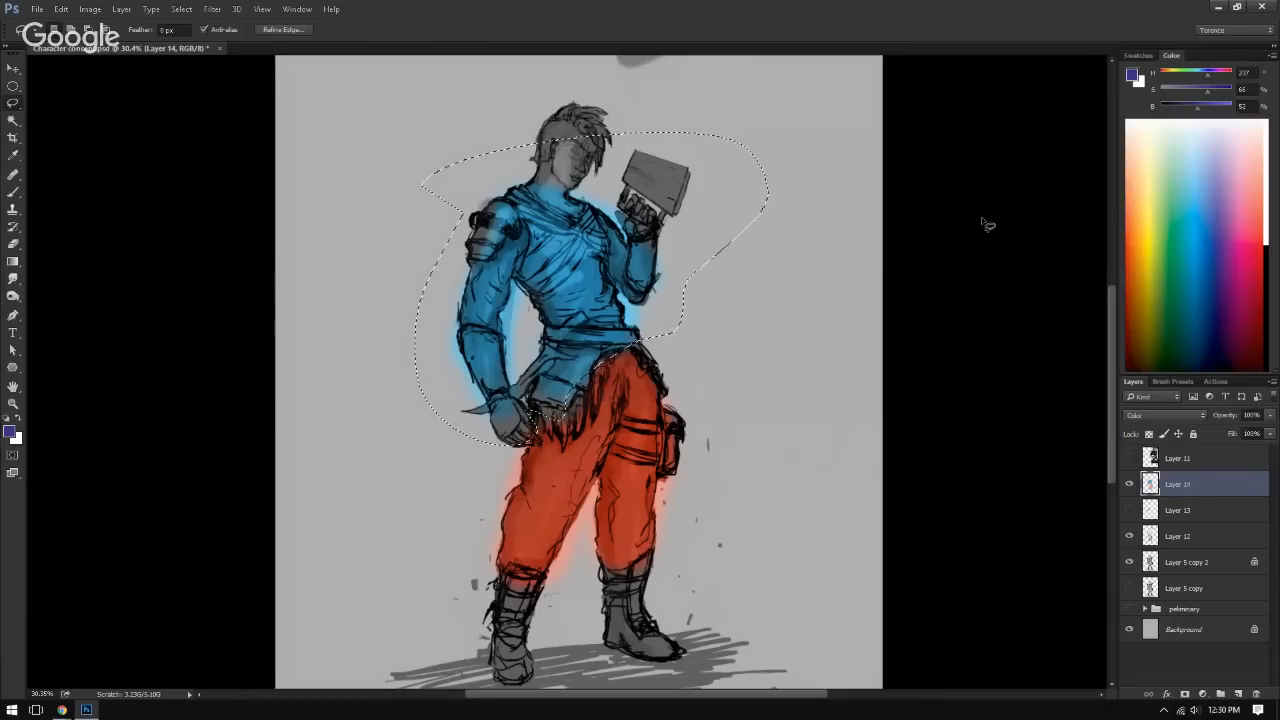
key(ctrl+d)
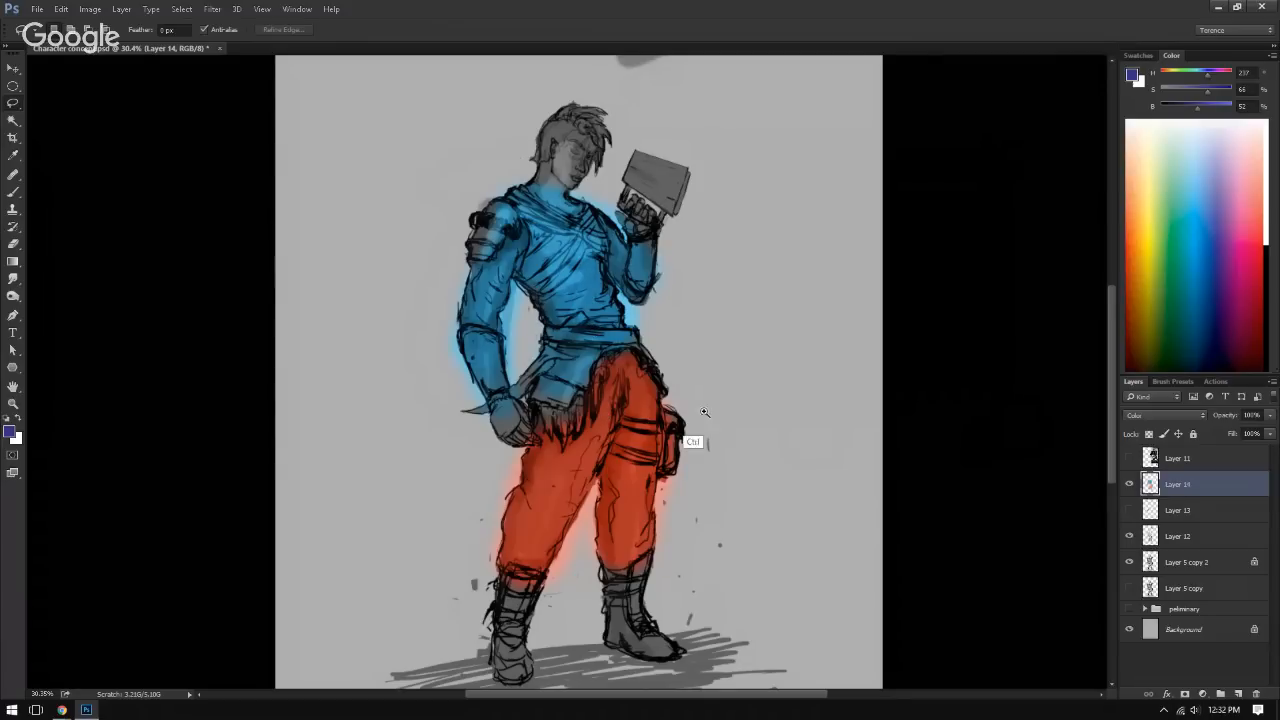
Step: Shift the hue of Layer 14 with Hue/Saturation so the tunic turns green and the trousers magenta
scroll(645, 420, down, 2)
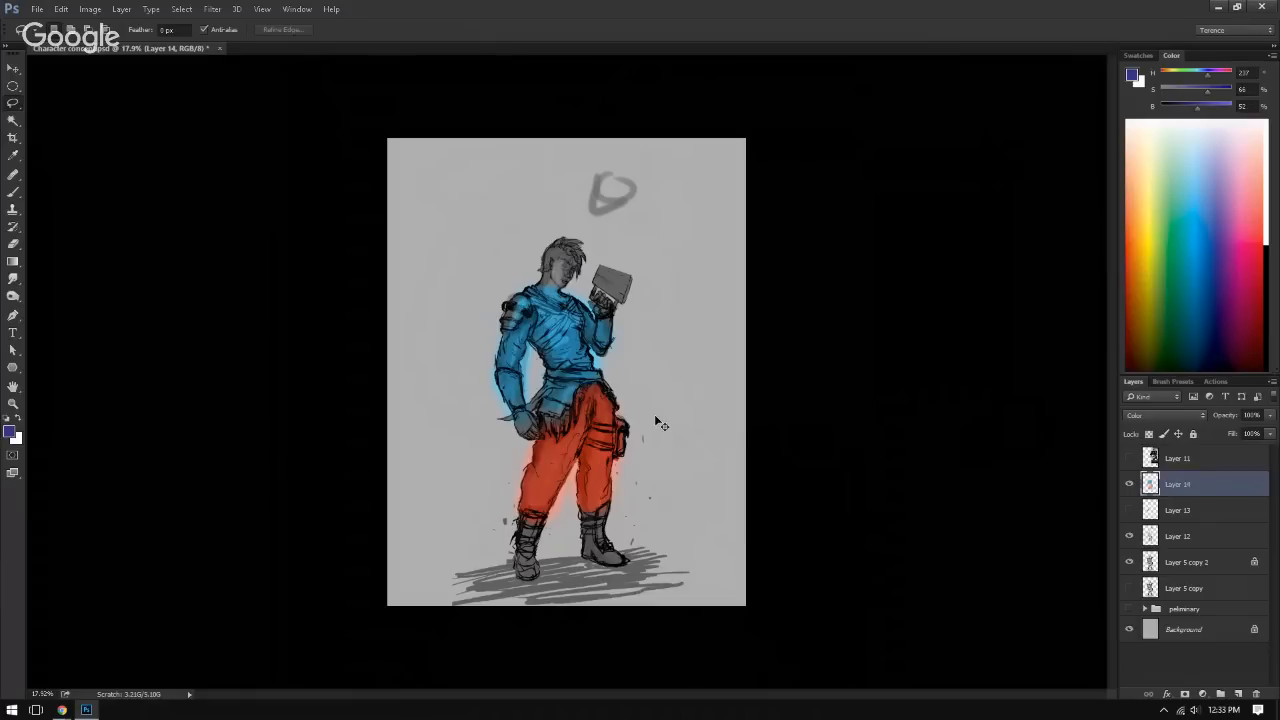
key(ctrl+u)
drag(820, 241, 806, 310)
click(967, 193)
key(ctrl+u)
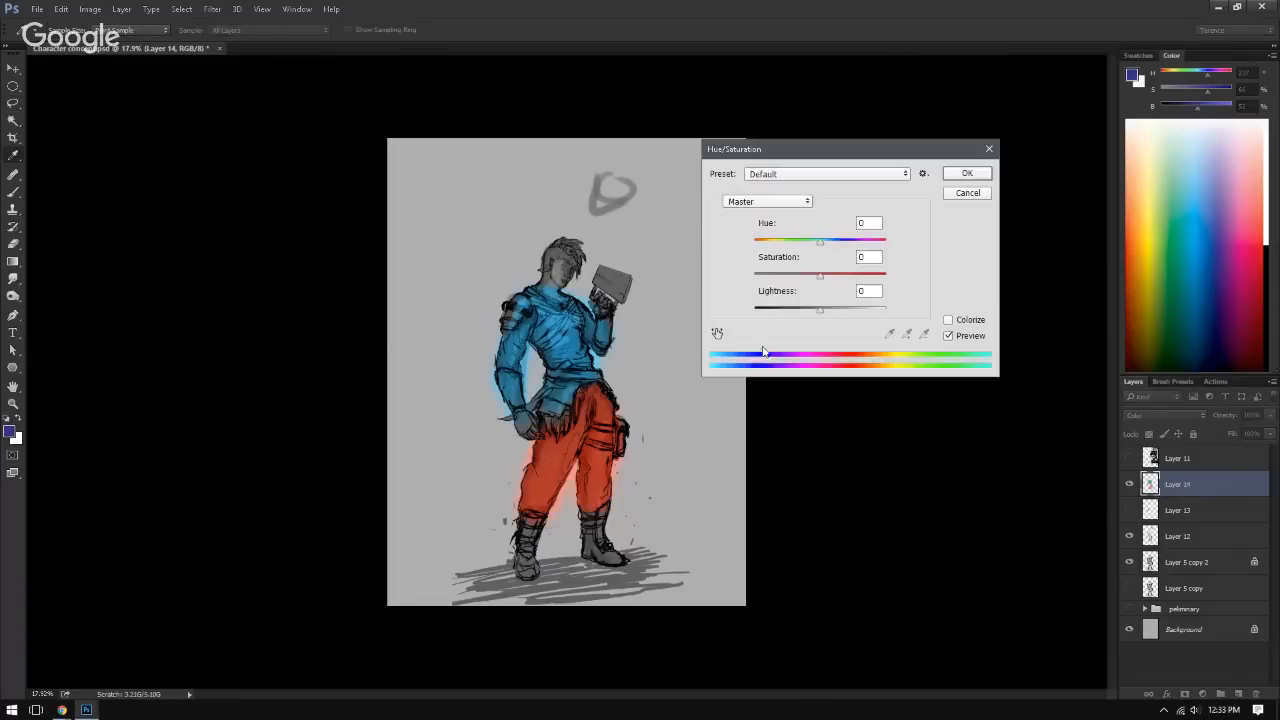
drag(819, 242, 788, 243)
click(967, 175)
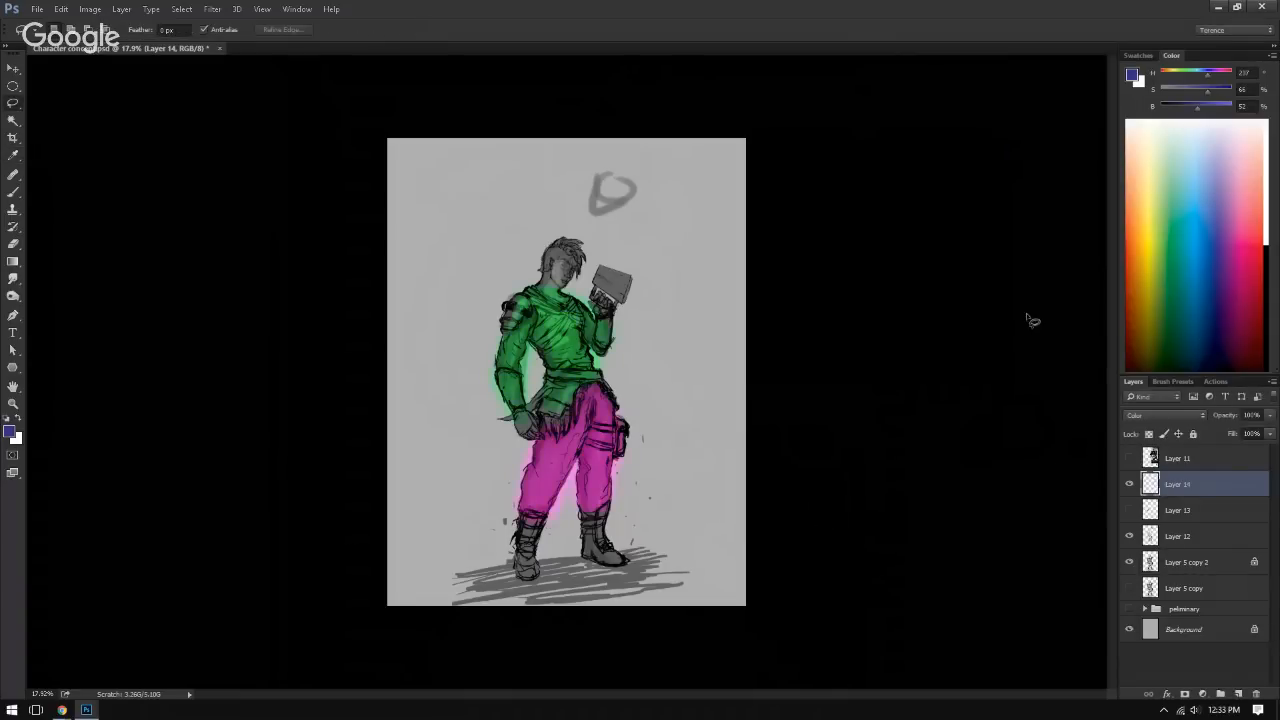
Step: Add a Levels adjustment layer on top of the stack, raise its black input level to darken the image, and reselect Layer 14
click(1165, 694)
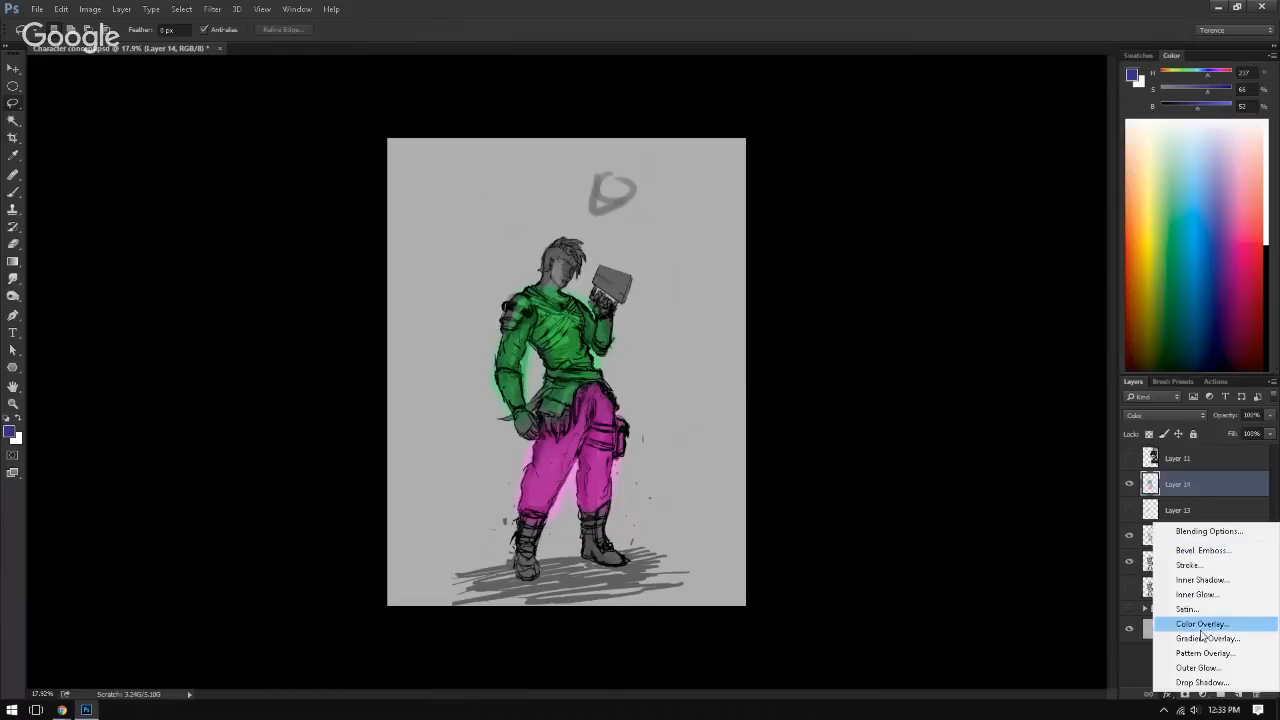
click(1146, 663)
click(1203, 694)
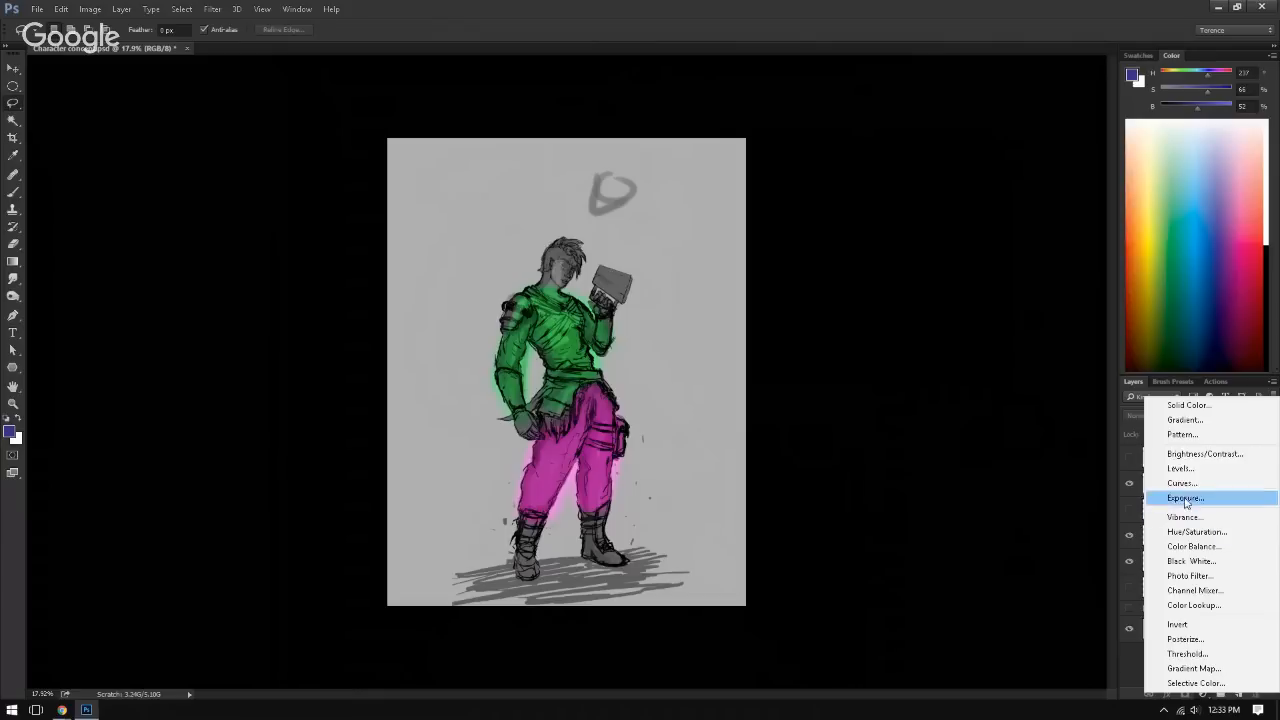
click(1190, 467)
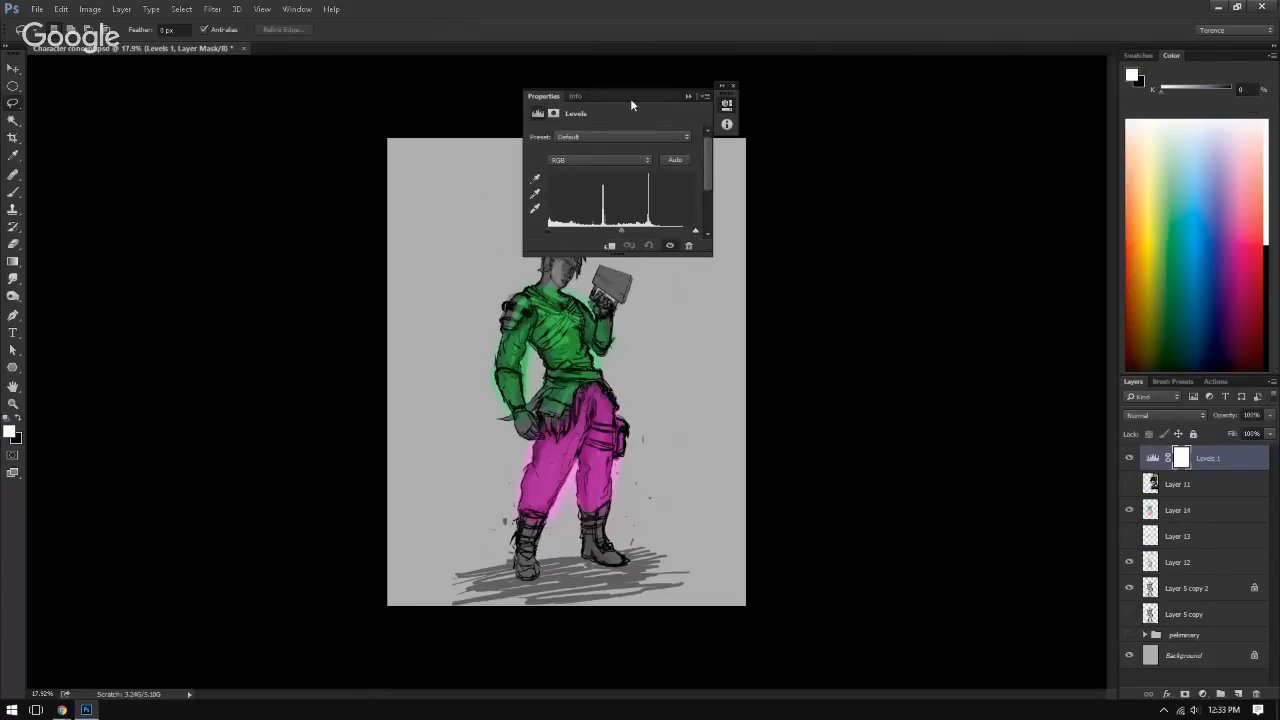
drag(630, 98, 897, 104)
mouse_move(962, 240)
mouse_down()
mouse_move(935, 238)
mouse_move(957, 238)
mouse_up()
mouse_move(811, 235)
mouse_down()
mouse_move(880, 234)
mouse_move(836, 237)
mouse_up()
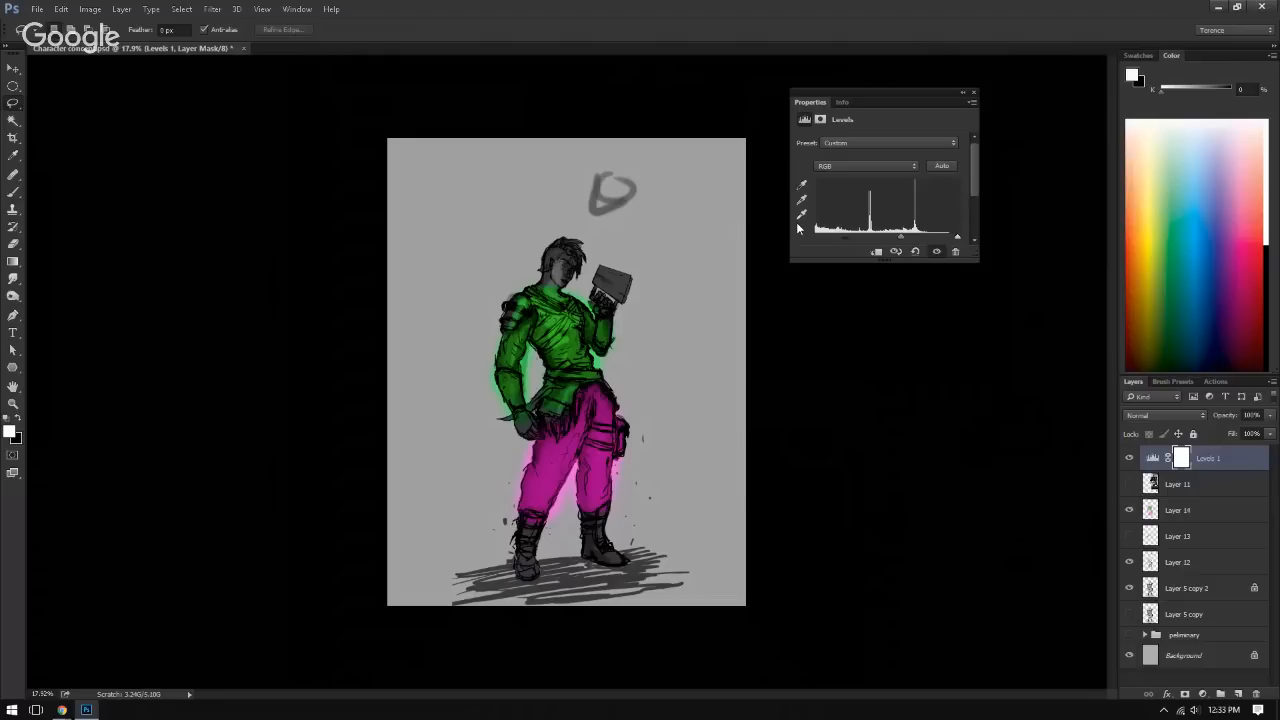
click(1175, 512)
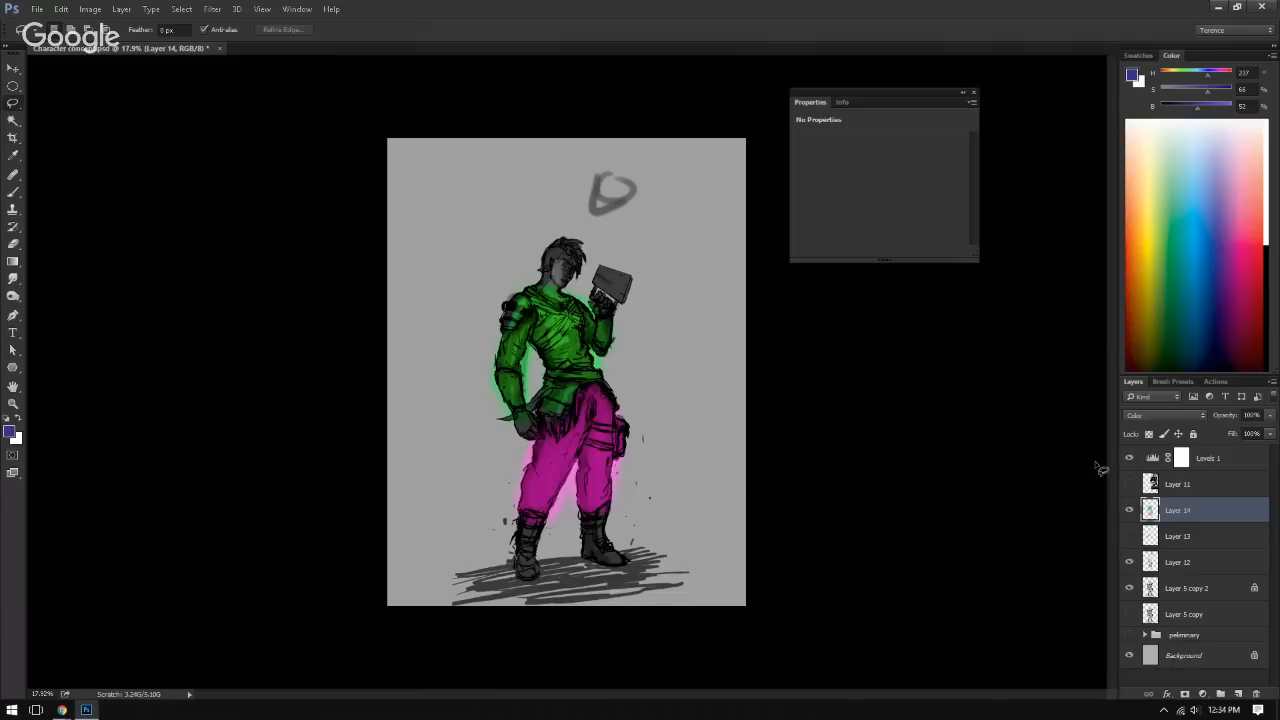
click(972, 93)
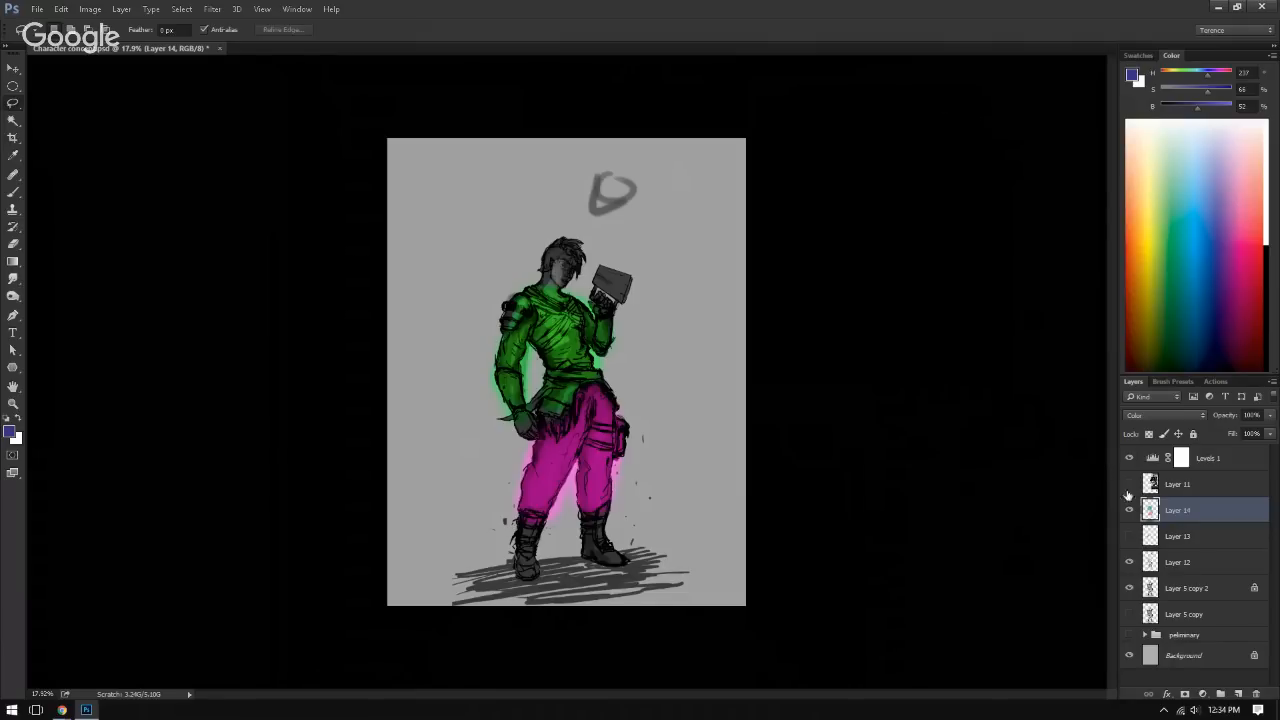
Step: Clear the green and magenta paint from Layer 14
key(b)
key(e)
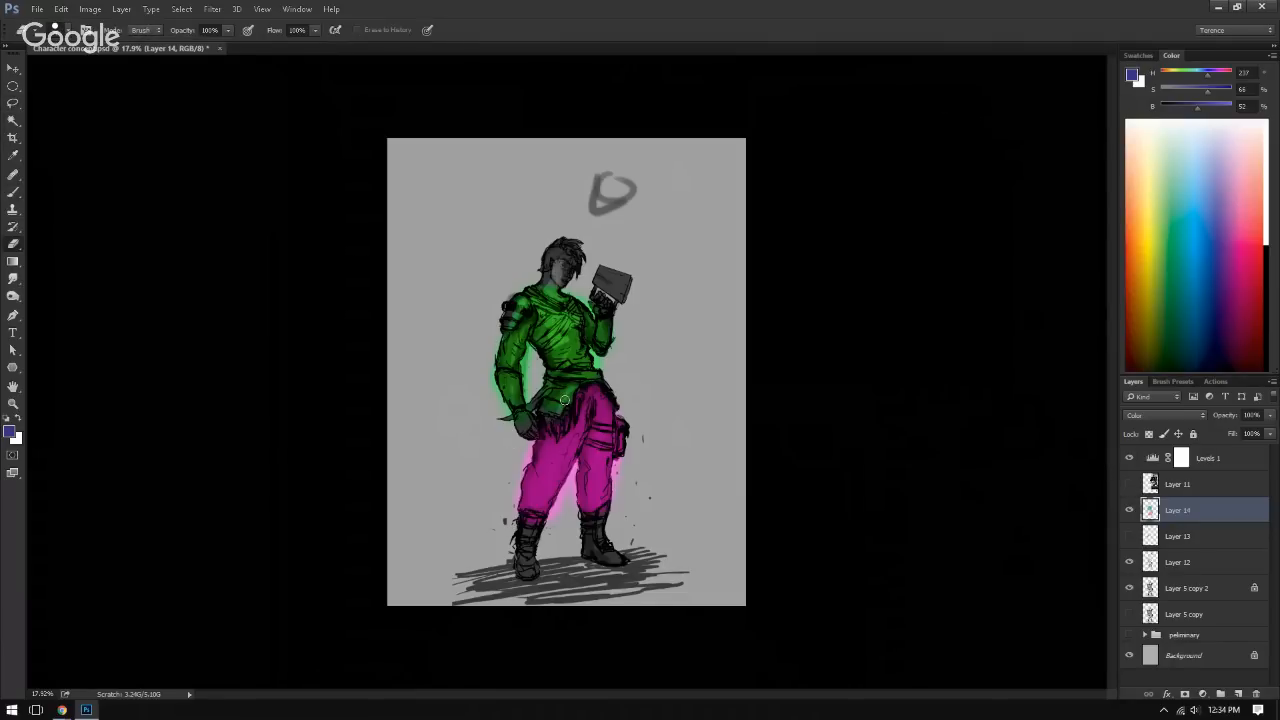
key(ctrl+a)
key(Delete)
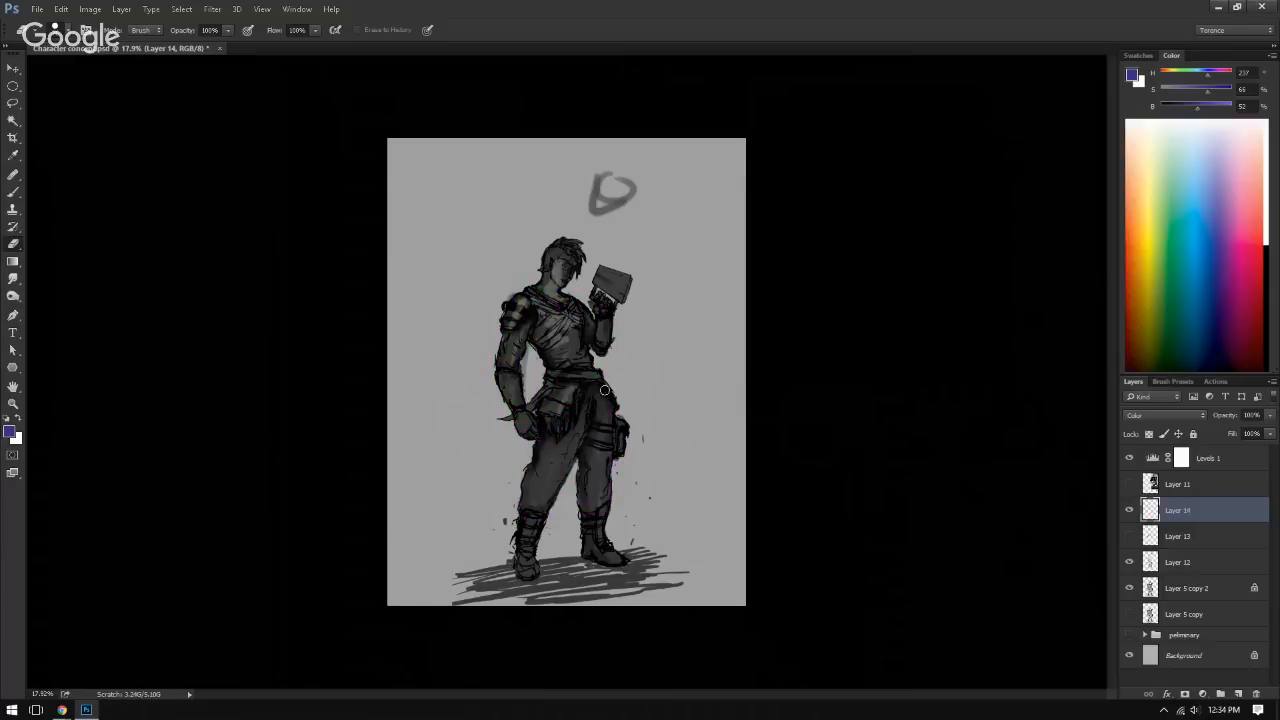
Step: Paint dark red accents on the sleeve, upper chest, hip cloth and boots on Layer 14
key(b)
mouse_move(1178, 246)
mouse_down()
mouse_move(1138, 217)
mouse_move(1158, 321)
mouse_move(1128, 312)
mouse_up()
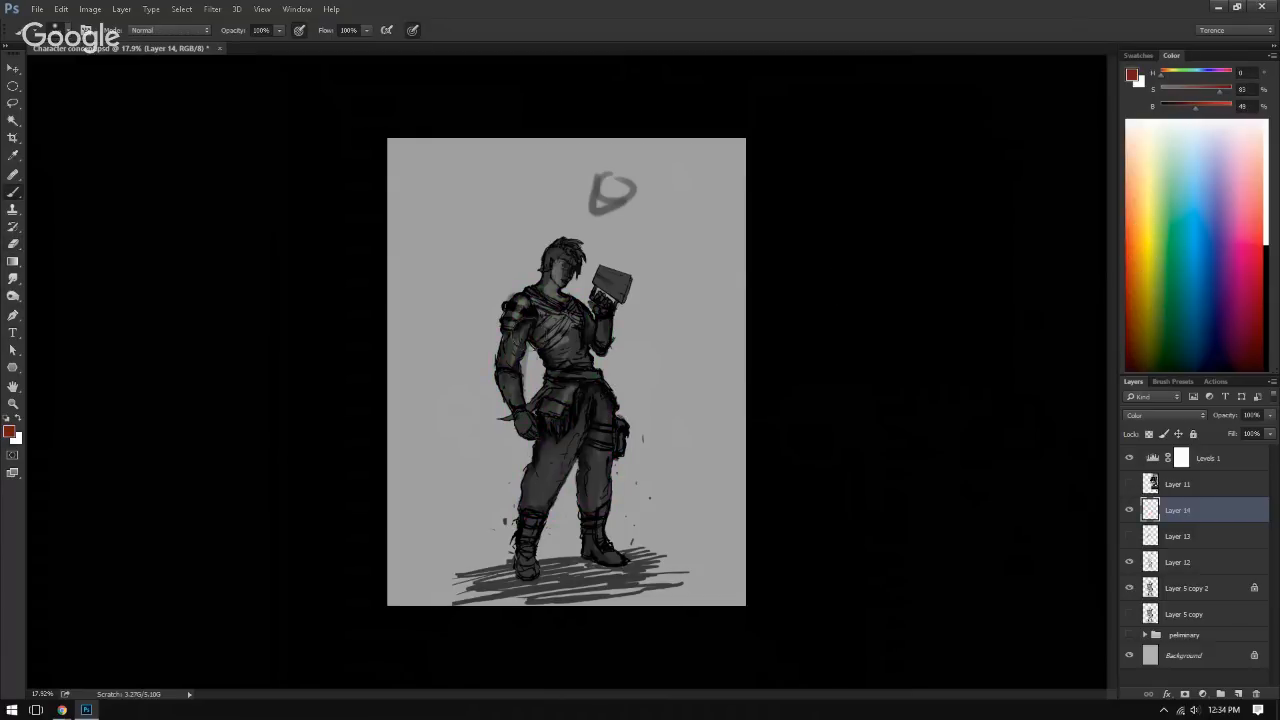
mouse_move(563, 399)
mouse_down()
mouse_move(518, 335)
mouse_move(513, 389)
mouse_move(526, 404)
mouse_move(526, 316)
mouse_move(565, 319)
mouse_up()
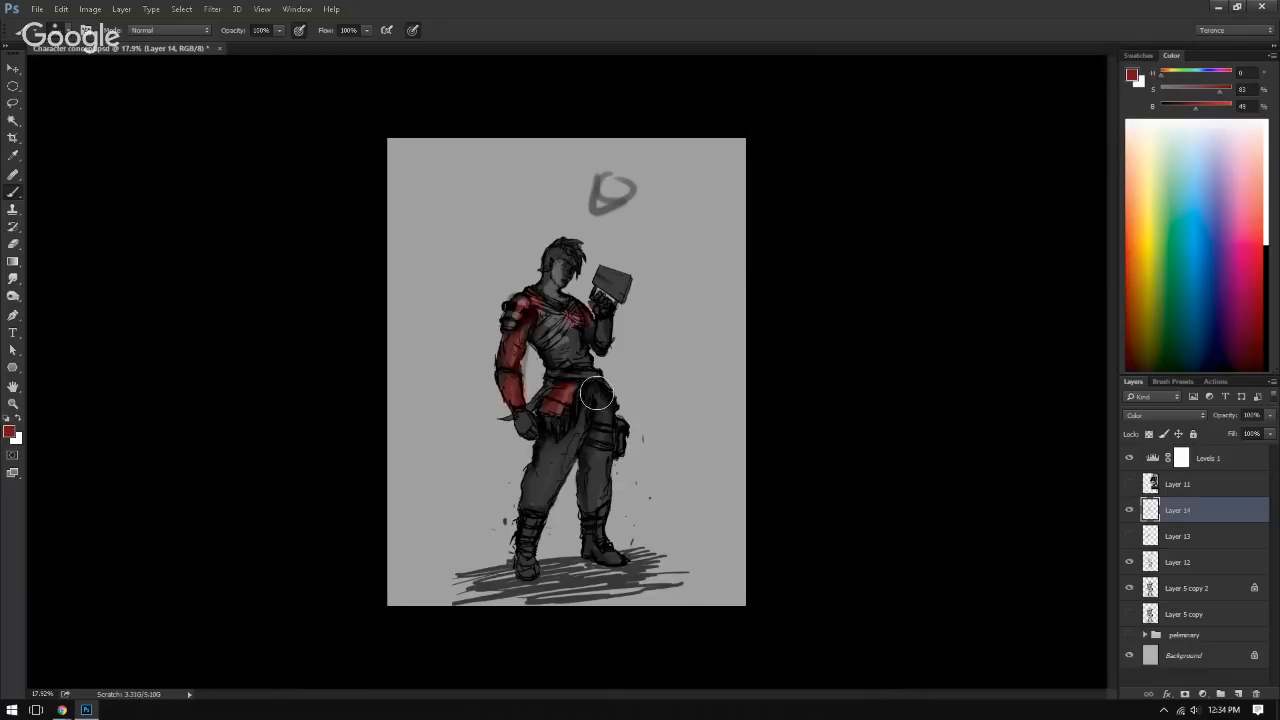
drag(532, 532, 522, 548)
drag(594, 512, 596, 530)
Step: Try recolouring the red accents with Hue/Saturation at hue -125, saturation +36 and lightness +41, then another hue, and discard the adjustment
key(ctrl+u)
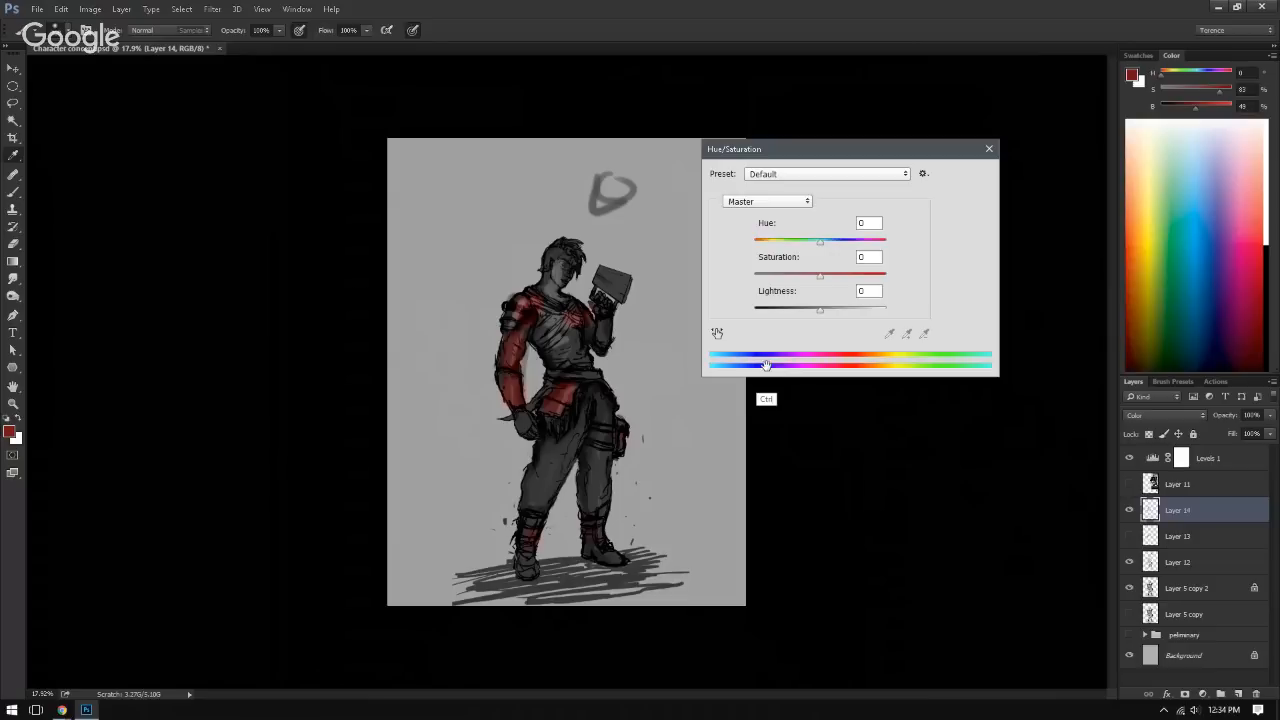
drag(820, 241, 768, 243)
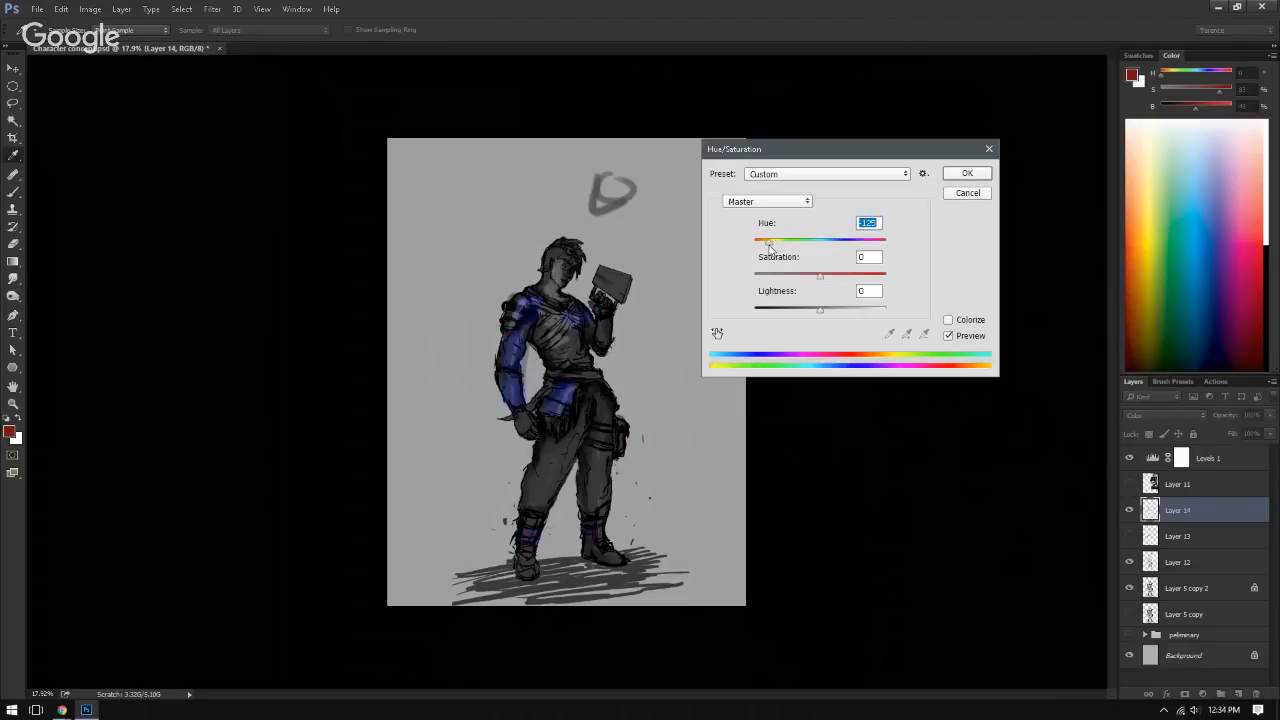
click(843, 275)
click(846, 309)
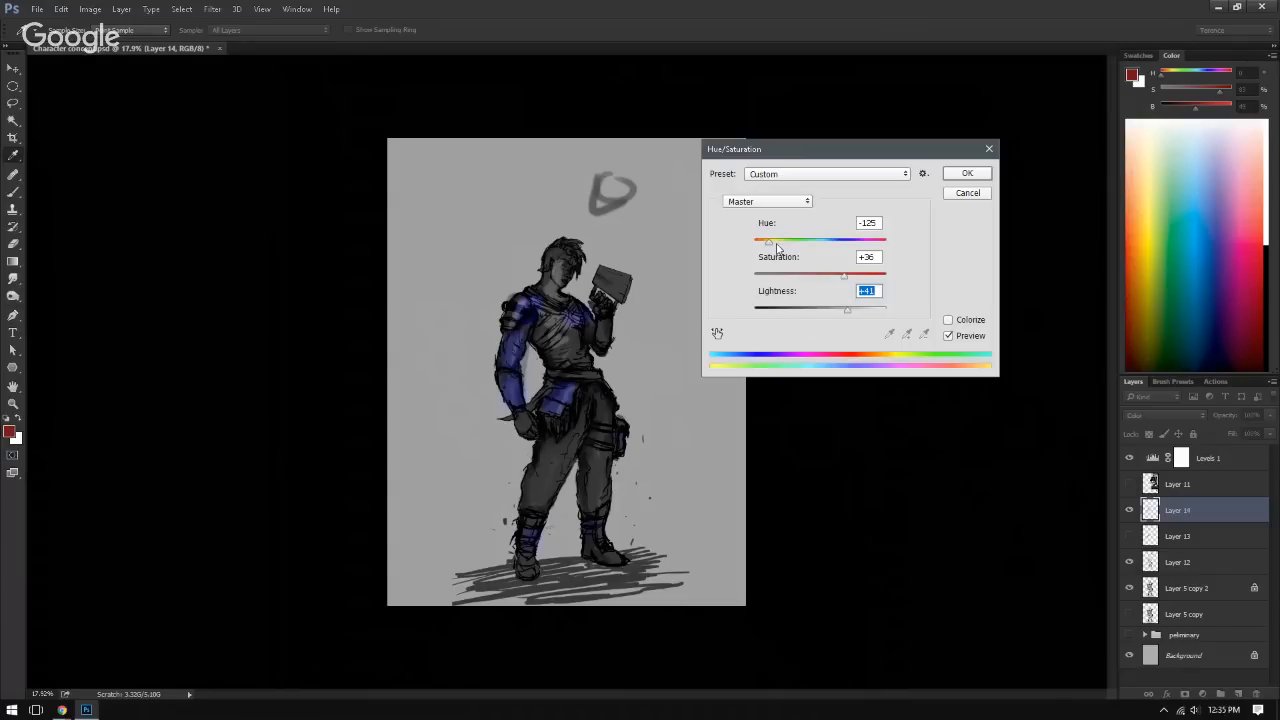
drag(778, 243, 793, 244)
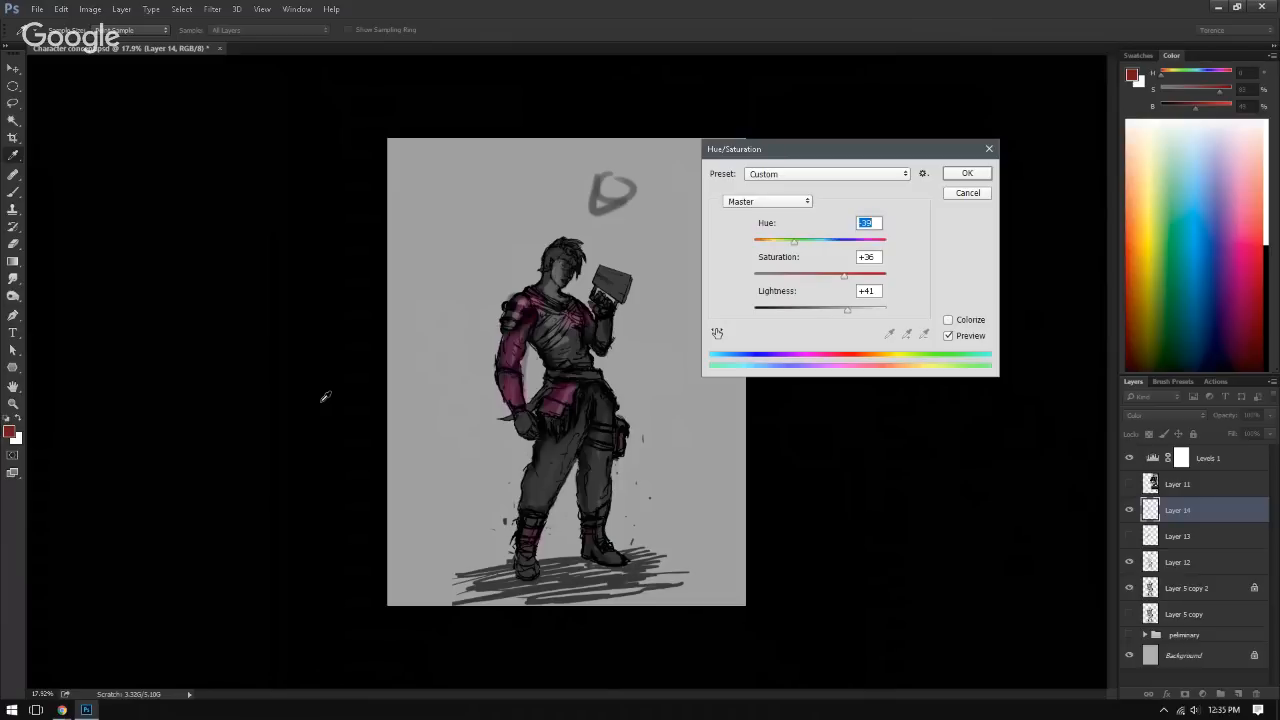
click(977, 196)
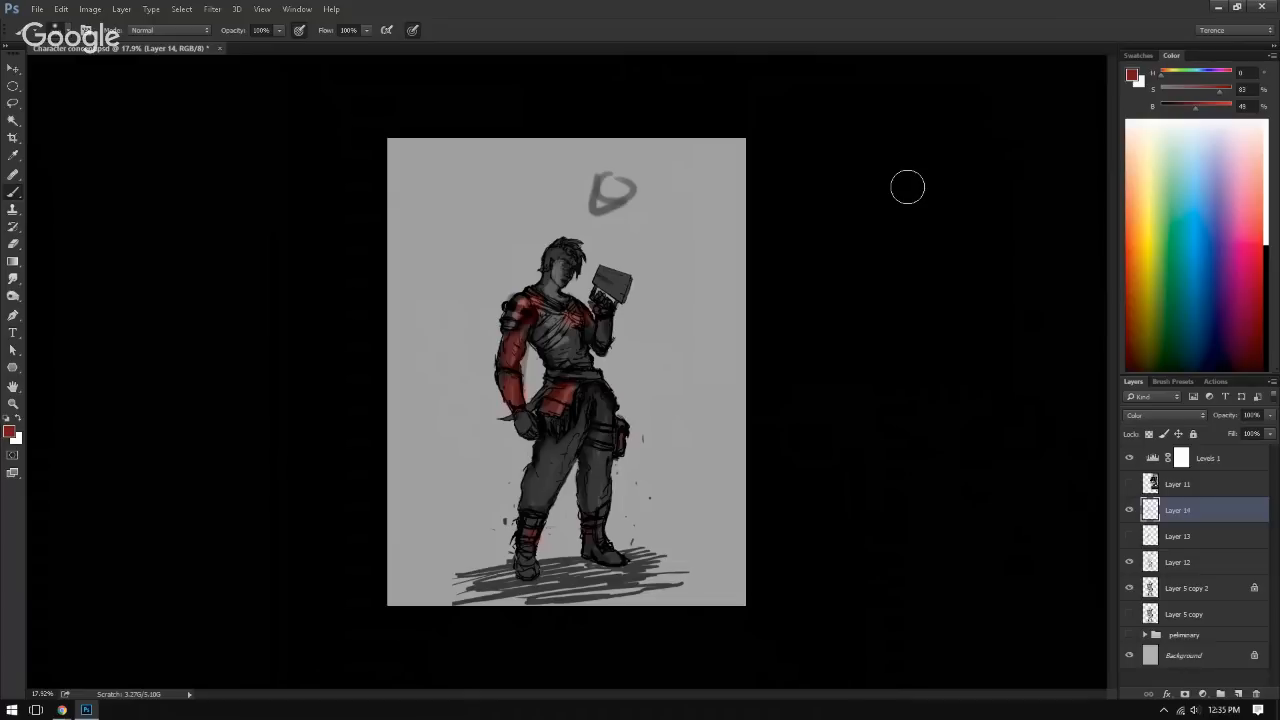
Step: Extend the red over the torso and waist cloth, and paint the collar area yellow
mouse_move(494, 298)
mouse_down()
mouse_move(573, 337)
mouse_move(573, 324)
mouse_move(546, 315)
mouse_move(524, 351)
mouse_move(590, 385)
mouse_move(560, 405)
mouse_up()
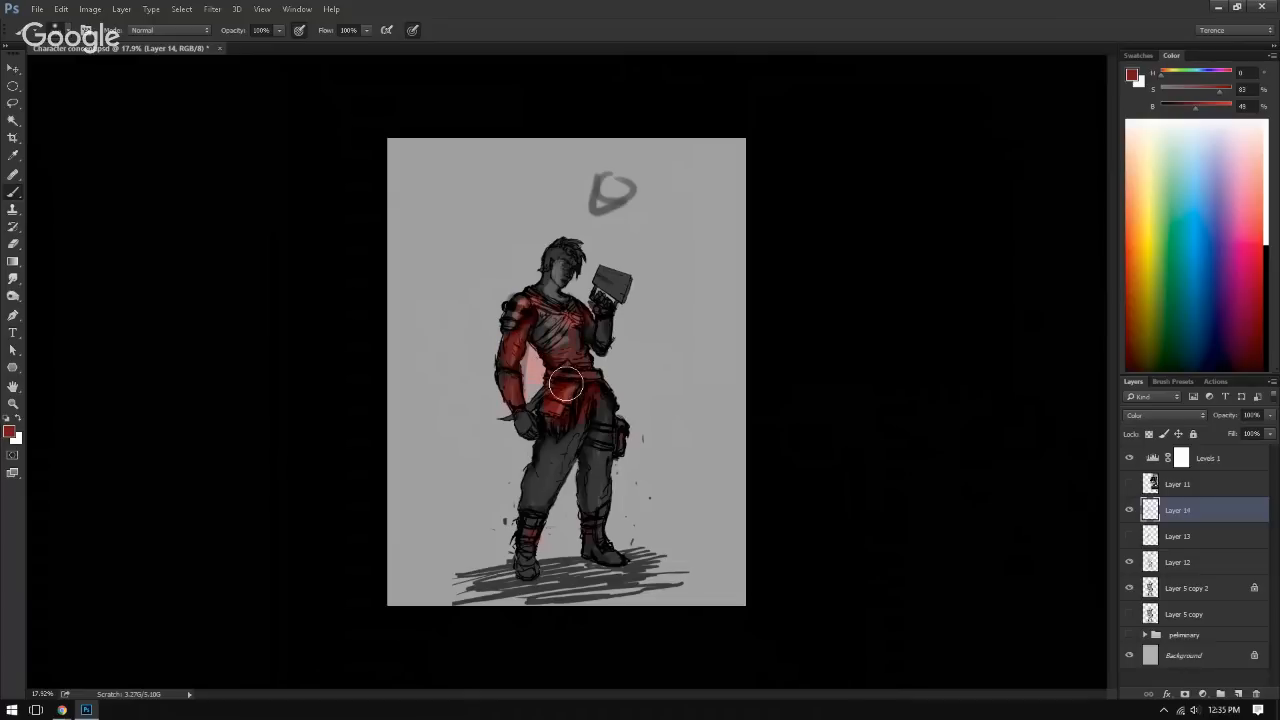
click(1154, 215)
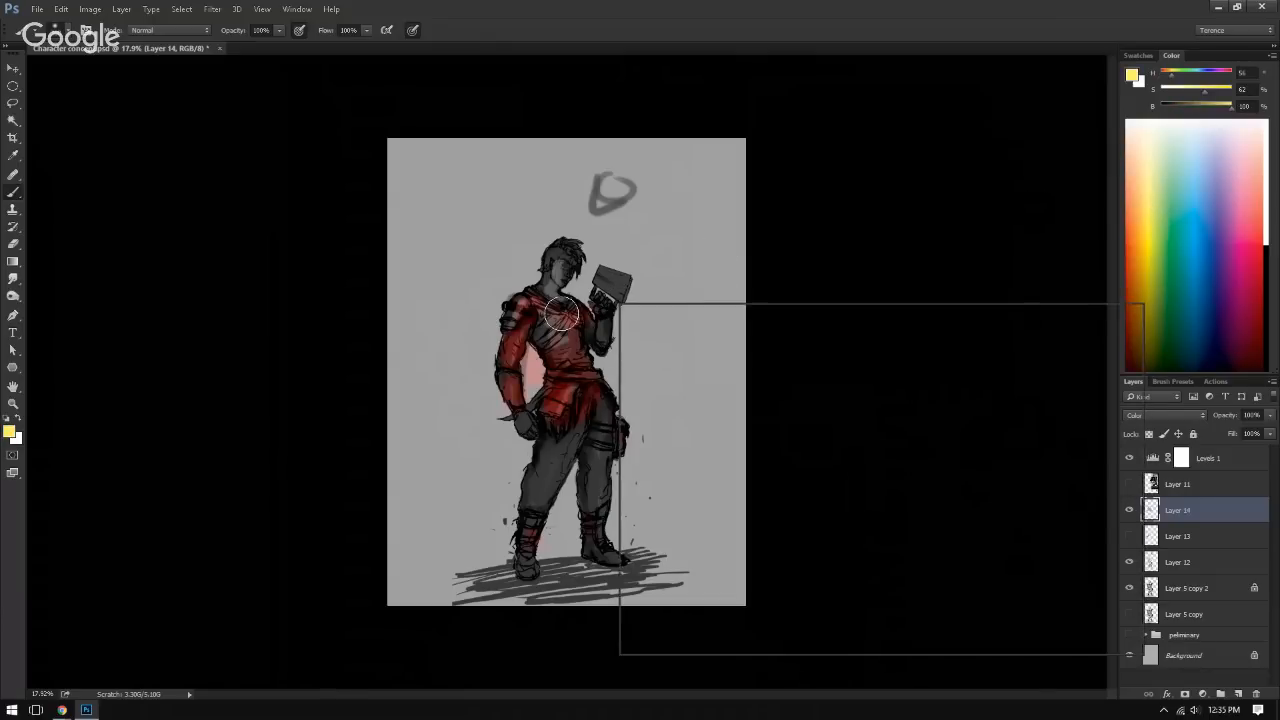
drag(556, 300, 566, 317)
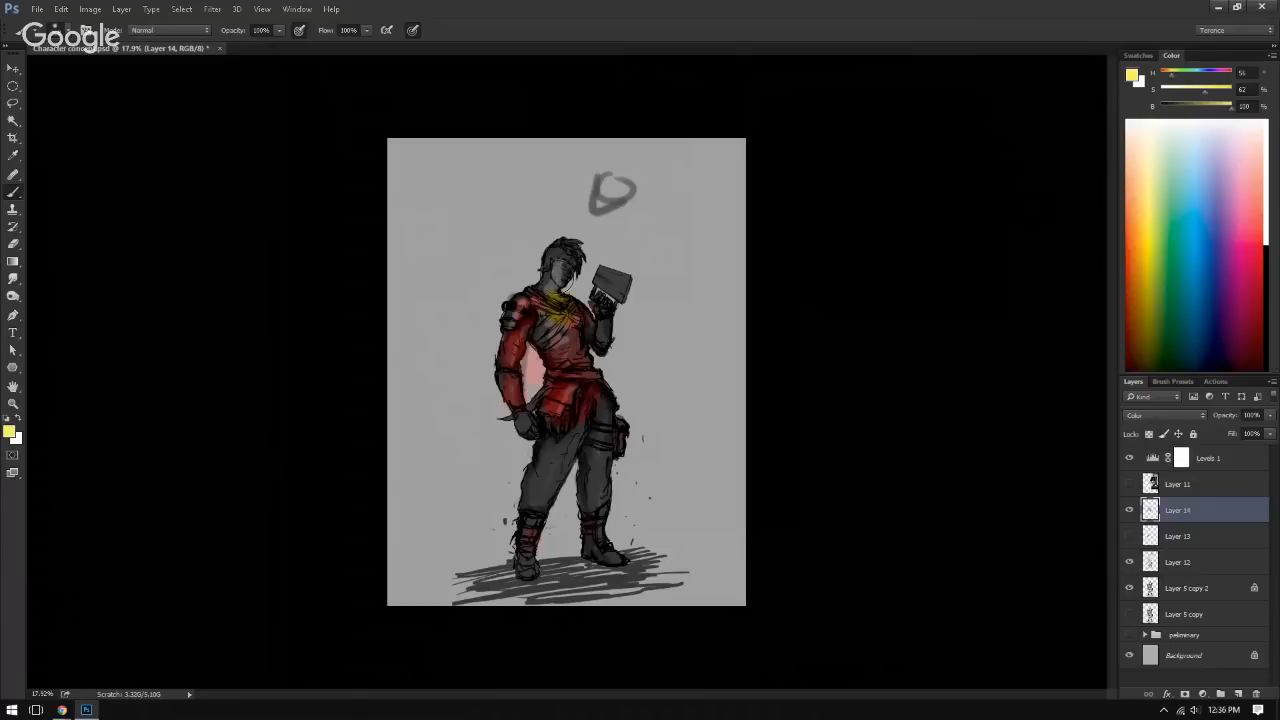
Step: Paint magenta and green patches over the character's hip and trouser leg
click(1181, 244)
drag(1252, 260, 1240, 328)
mouse_move(589, 425)
mouse_down()
mouse_move(551, 449)
mouse_move(585, 433)
mouse_move(547, 510)
mouse_move(543, 443)
mouse_move(585, 435)
mouse_move(578, 450)
mouse_up()
click(1201, 264)
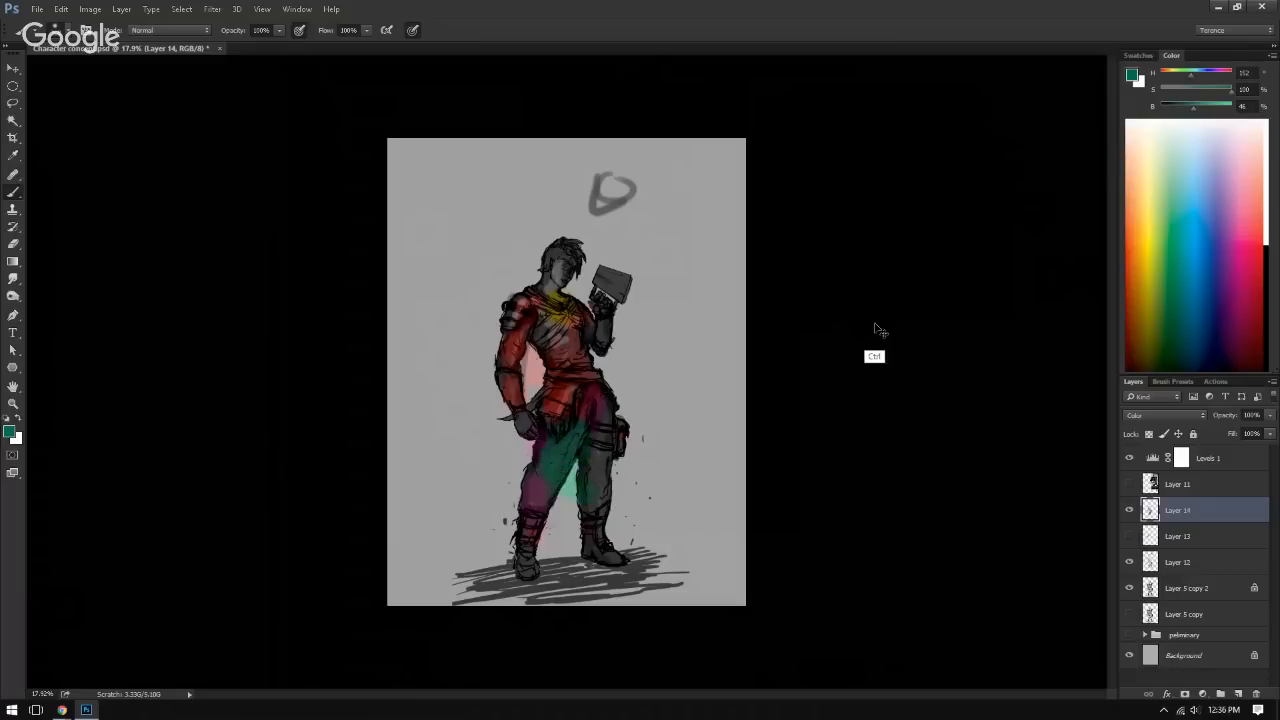
Step: Remove all the colour paint from Layer 14 again
key(ctrl+a)
key(ctrl+x)
drag(571, 381, 620, 395)
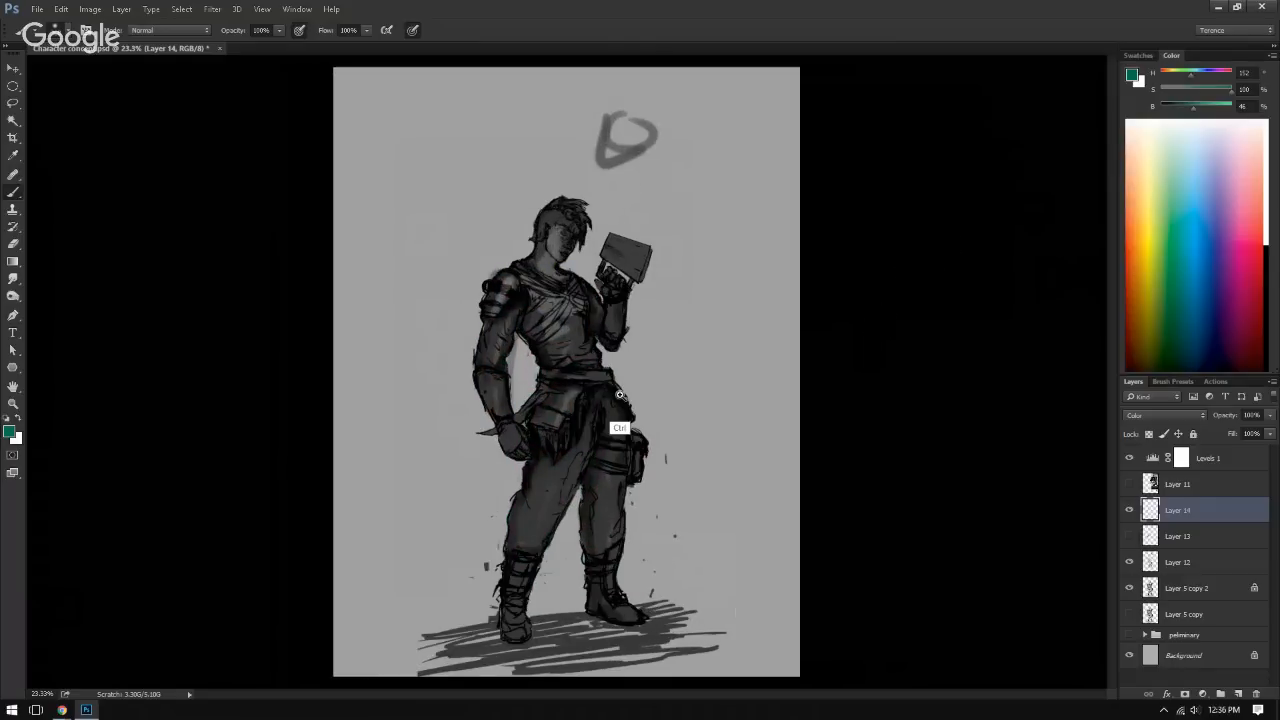
Step: Paint the chest yellow and the waist and hip cloth purple on Layer 14, blending the two colours where they meet
click(1143, 277)
drag(571, 312, 561, 341)
click(1235, 281)
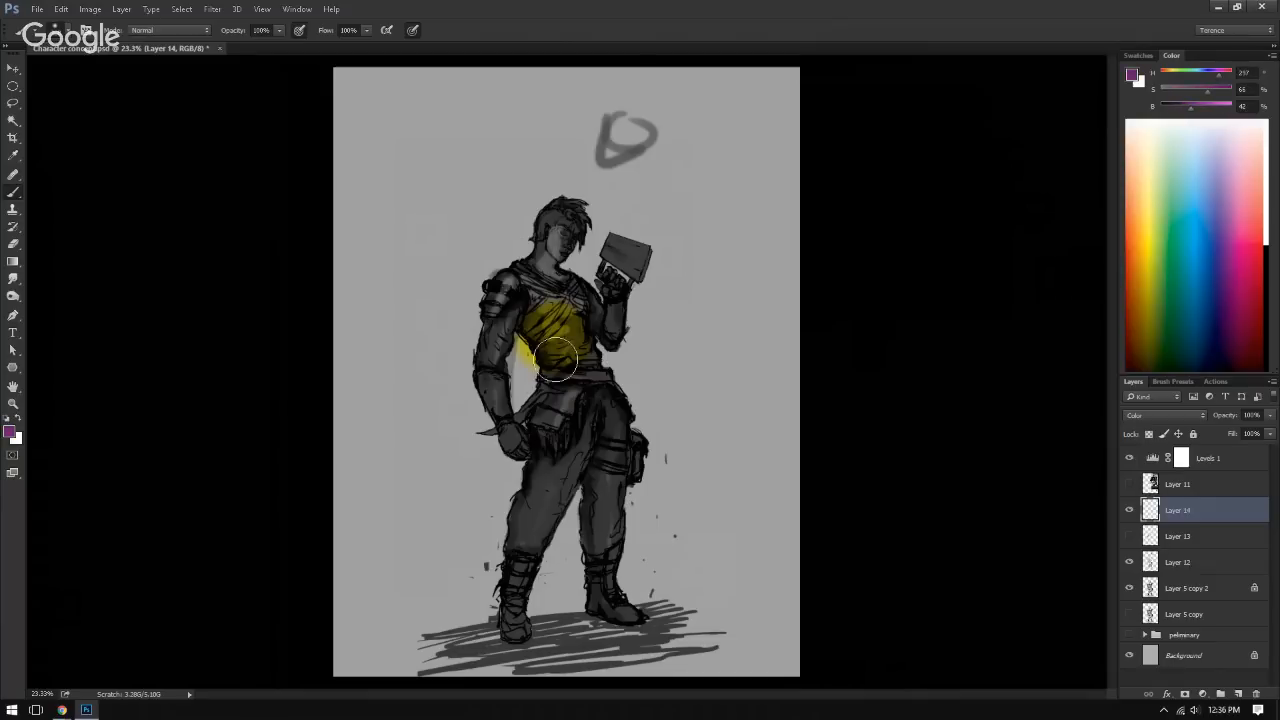
mouse_move(556, 359)
mouse_down()
mouse_move(579, 356)
mouse_move(574, 377)
mouse_move(560, 373)
mouse_up()
alt+click(538, 359)
mouse_move(543, 325)
mouse_down()
mouse_move(551, 339)
mouse_move(541, 327)
mouse_up()
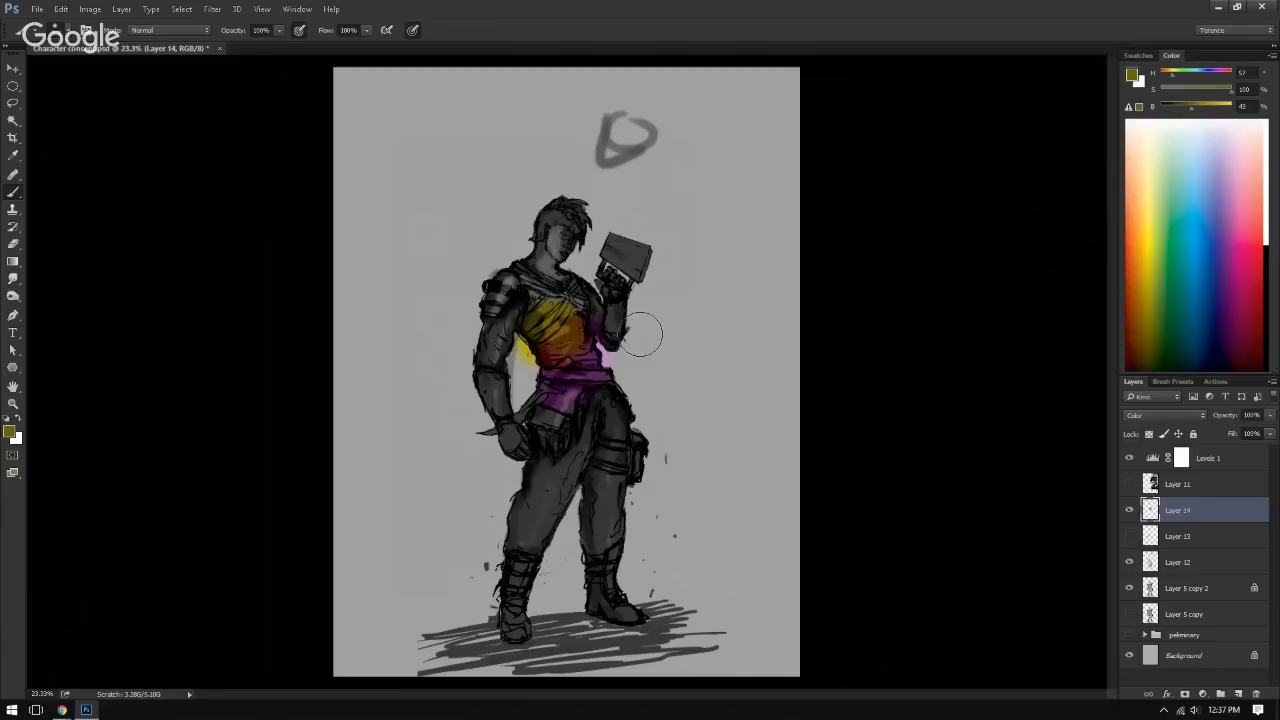
Step: Paint a bright red test patch on the empty background above and left of the character
click(1154, 342)
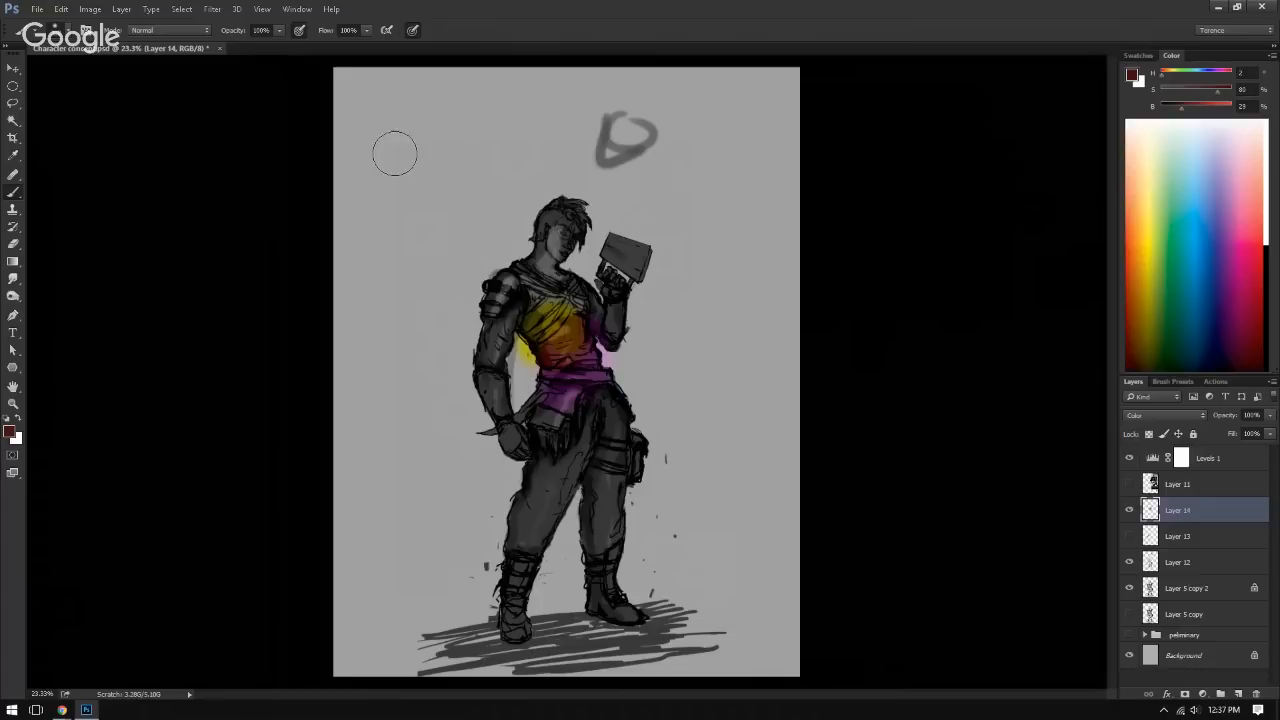
drag(430, 150, 465, 148)
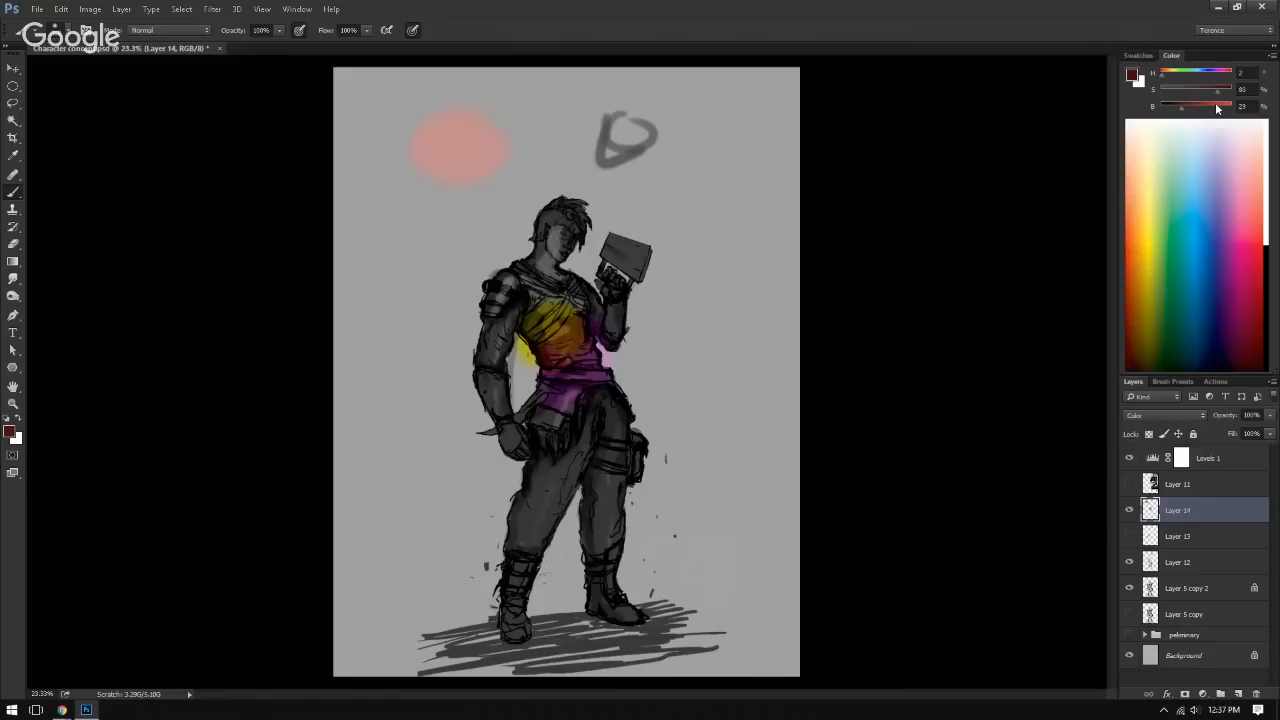
drag(1217, 109, 1232, 108)
mouse_move(460, 145)
mouse_down()
mouse_move(451, 166)
mouse_move(443, 137)
mouse_move(441, 161)
mouse_move(408, 177)
mouse_move(423, 183)
mouse_move(481, 121)
mouse_move(503, 126)
mouse_up()
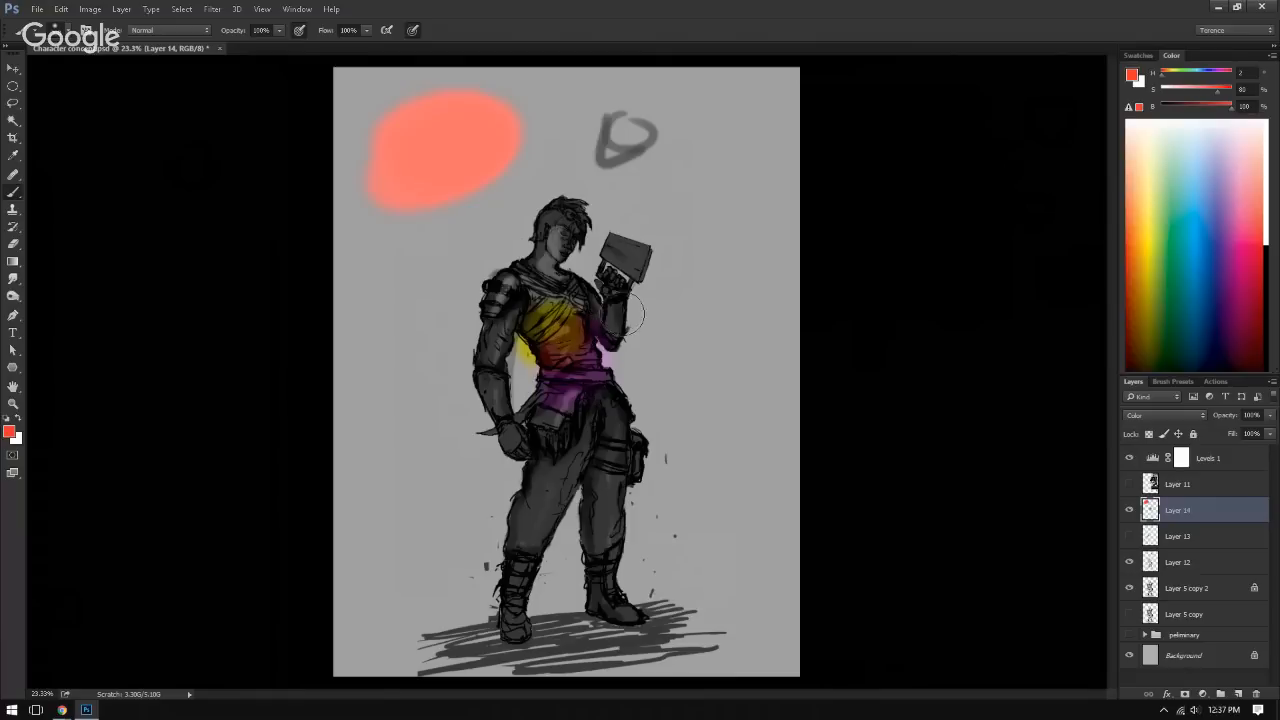
Step: Try bright red over the shoulder, chest and hip cloth, undo those strokes, and enlarge the red test patch
drag(522, 272, 517, 303)
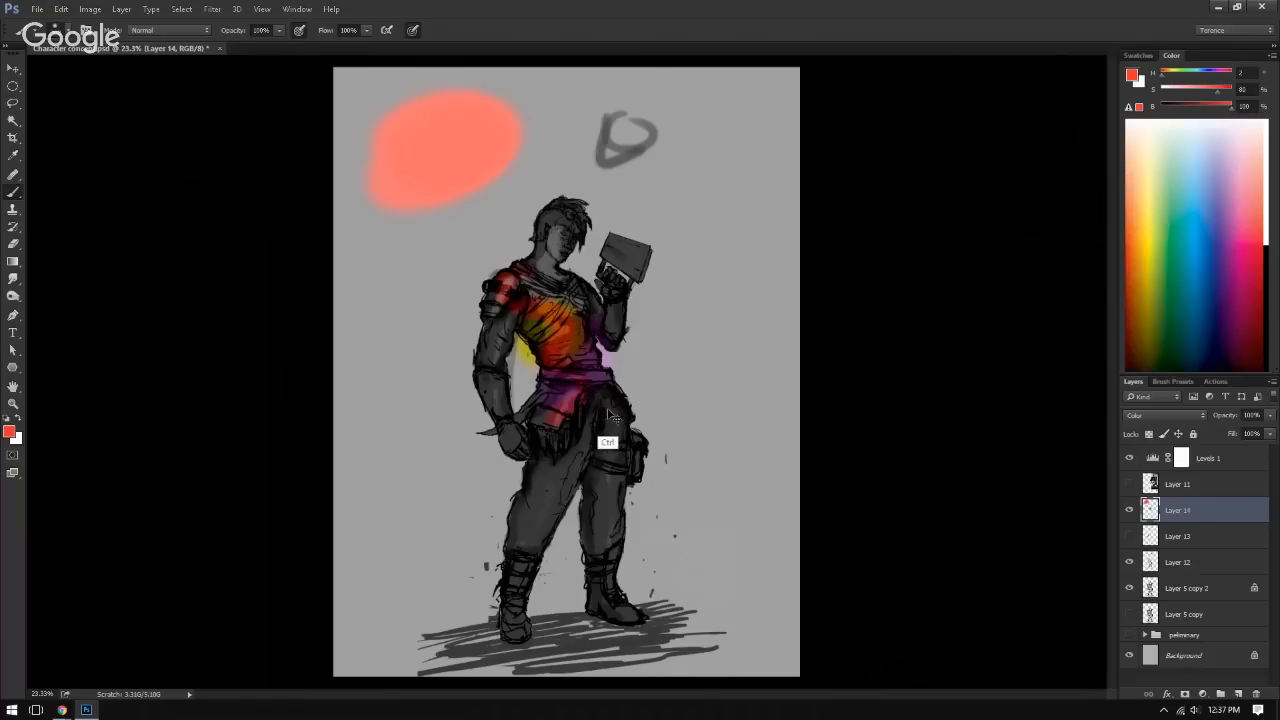
key(ctrl+alt+z)
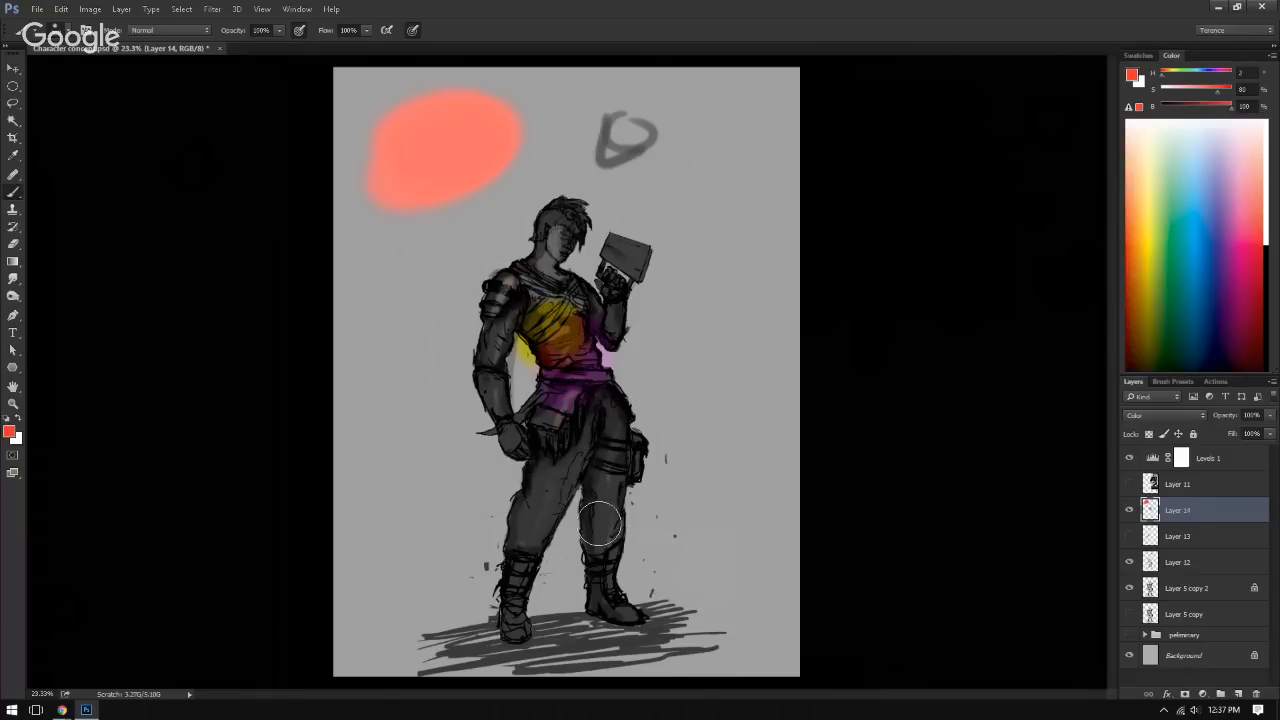
mouse_move(448, 131)
mouse_down()
mouse_move(406, 139)
mouse_move(483, 183)
mouse_move(428, 151)
mouse_move(479, 165)
mouse_move(436, 203)
mouse_move(418, 148)
mouse_up()
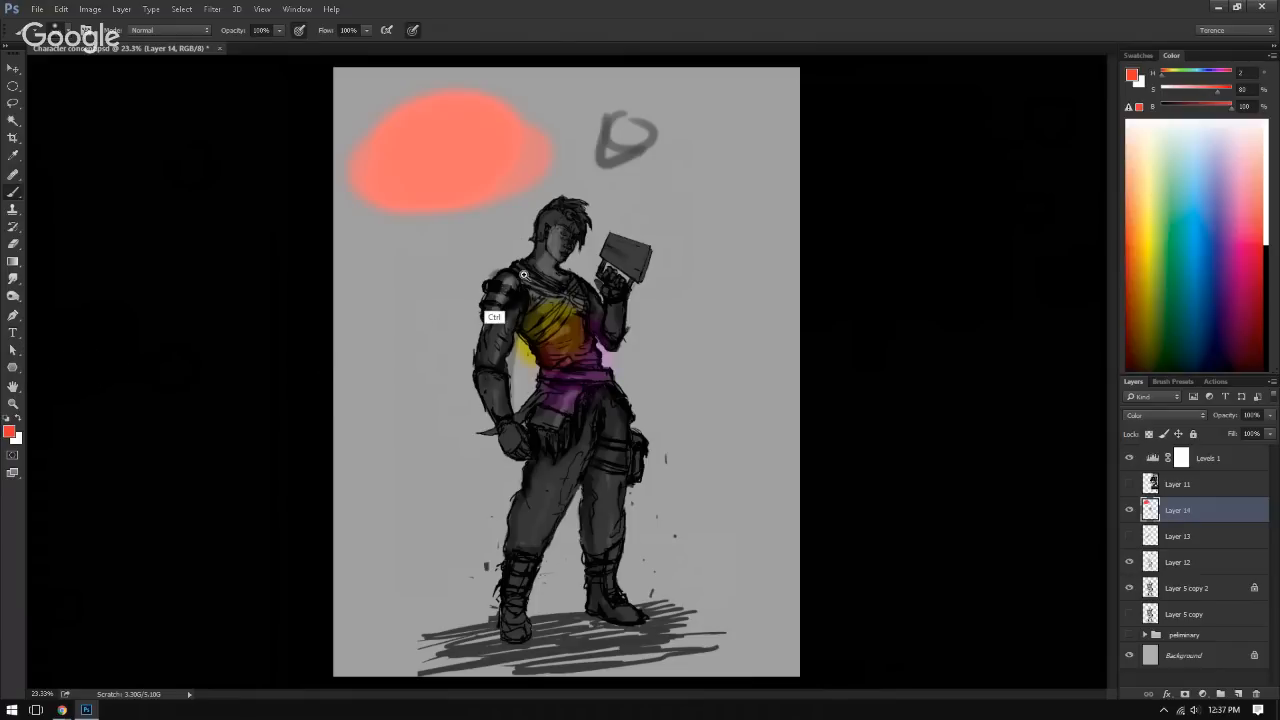
Step: Paint a small bright red accent on the top of the armoured shoulder
drag(522, 274, 607, 303)
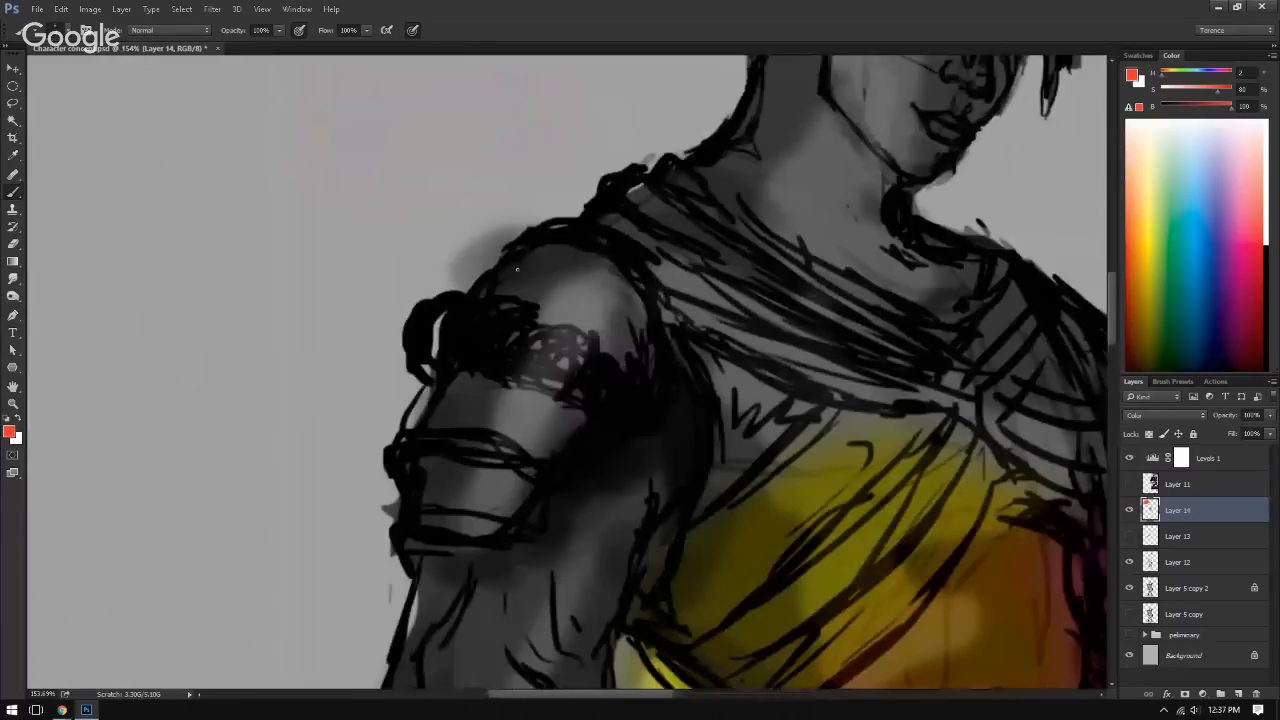
mouse_move(540, 282)
mouse_down()
mouse_move(562, 277)
mouse_move(600, 366)
mouse_move(551, 360)
mouse_move(538, 332)
mouse_move(382, 398)
mouse_move(356, 444)
mouse_up()
key(ctrl+0)
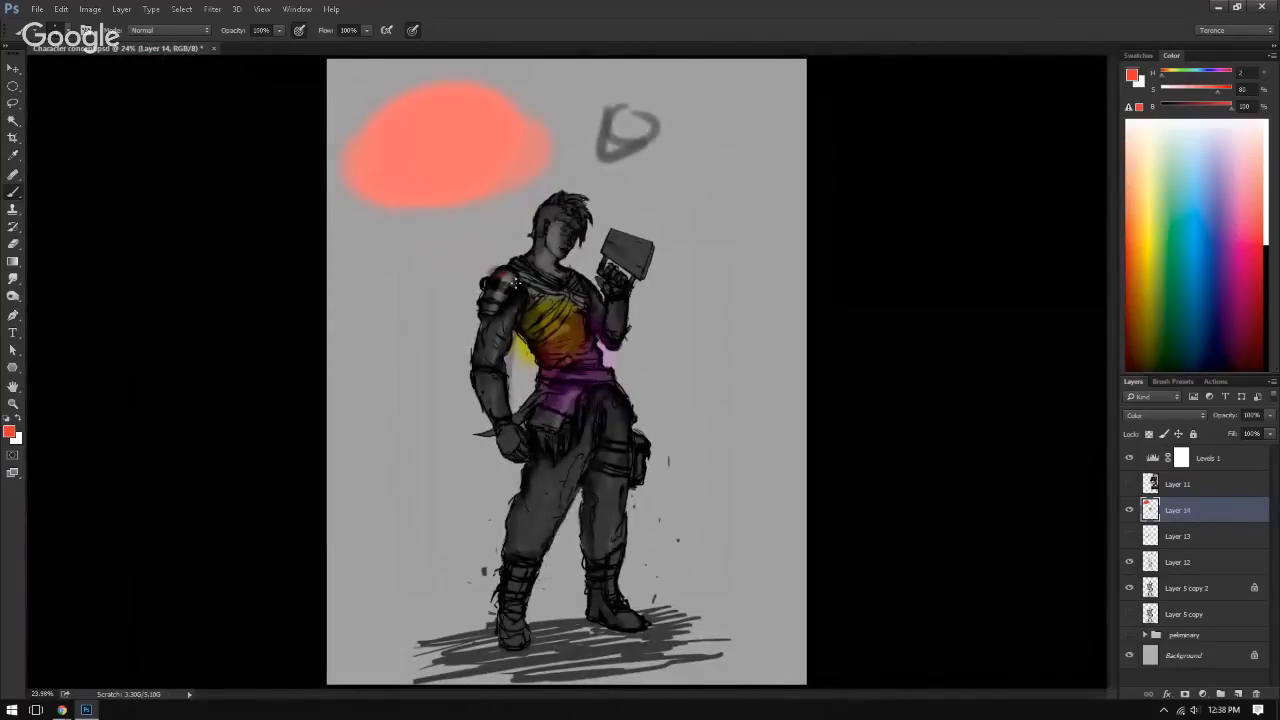
Step: Lasso the red test patch on the background, cut it from Layer 14 and deselect
key(l)
mouse_move(411, 56)
mouse_down()
mouse_move(620, 115)
mouse_move(594, 154)
mouse_move(486, 49)
mouse_up()
mouse_move(392, 90)
mouse_down()
mouse_move(580, 140)
mouse_move(500, 228)
mouse_move(258, 118)
mouse_move(325, 122)
mouse_up()
key(ctrl+x)
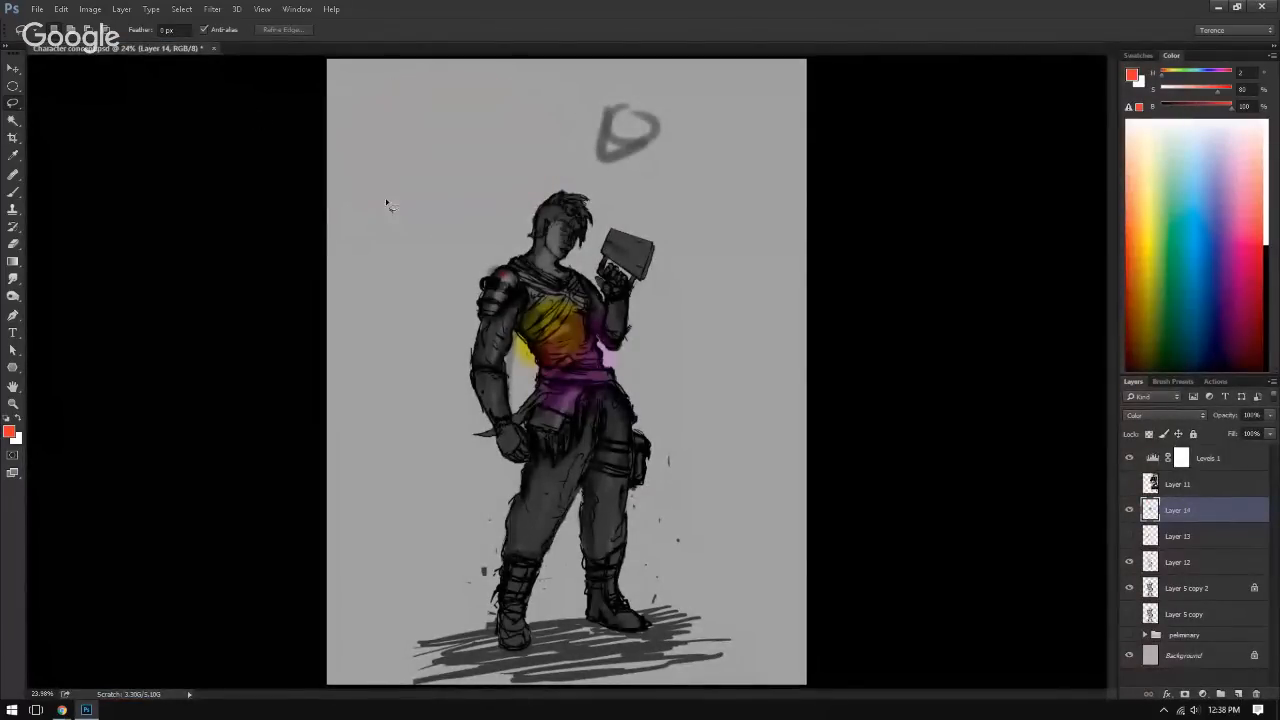
drag(437, 195, 414, 206)
key(ctrl+d)
Step: Make a rectangular selection on the empty upper-left background of the canvas and add a new layer above Layer 14
key(b)
click(13, 86)
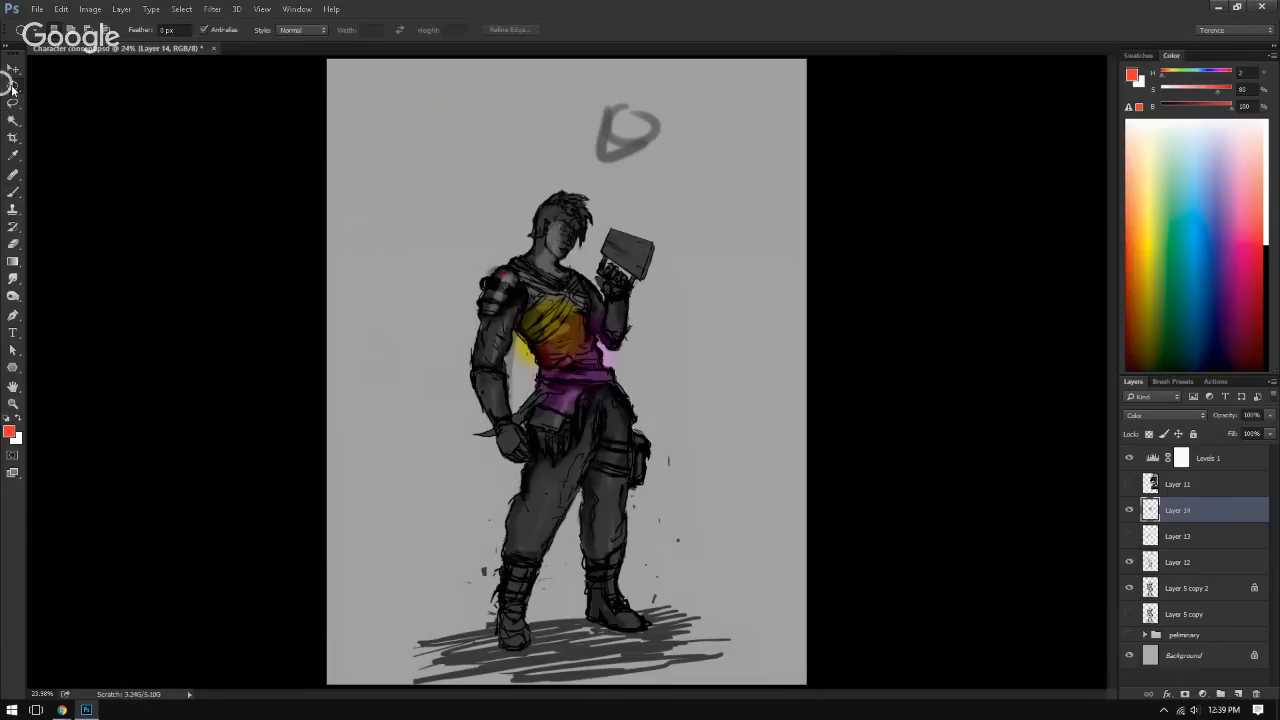
click(60, 83)
drag(350, 86, 459, 131)
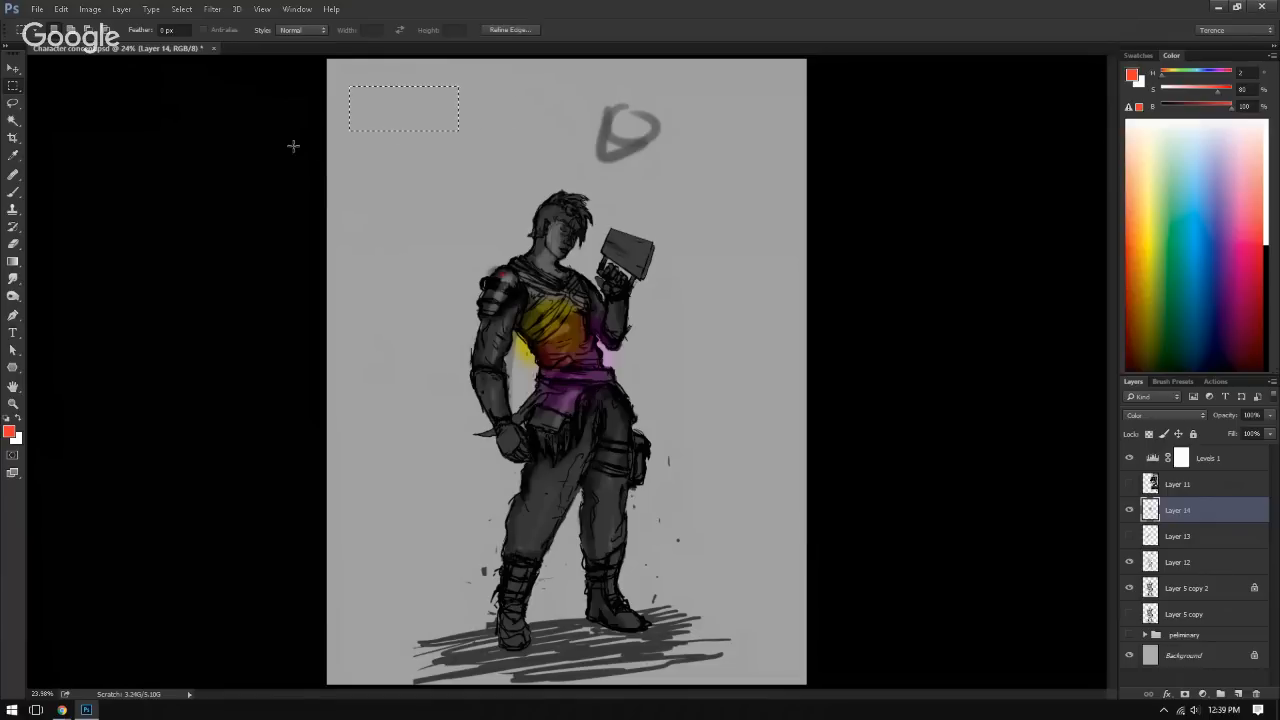
key(b)
drag(325, 141, 349, 146)
click(1240, 693)
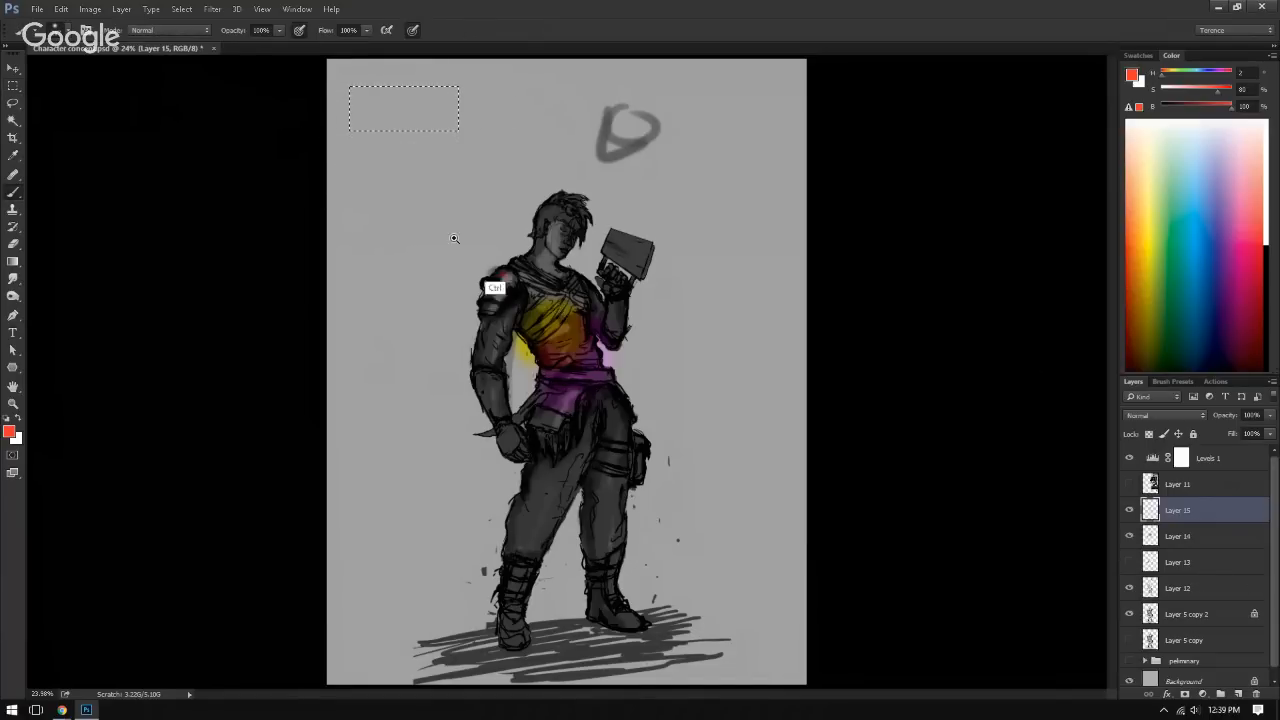
scroll(520, 350, up, 5)
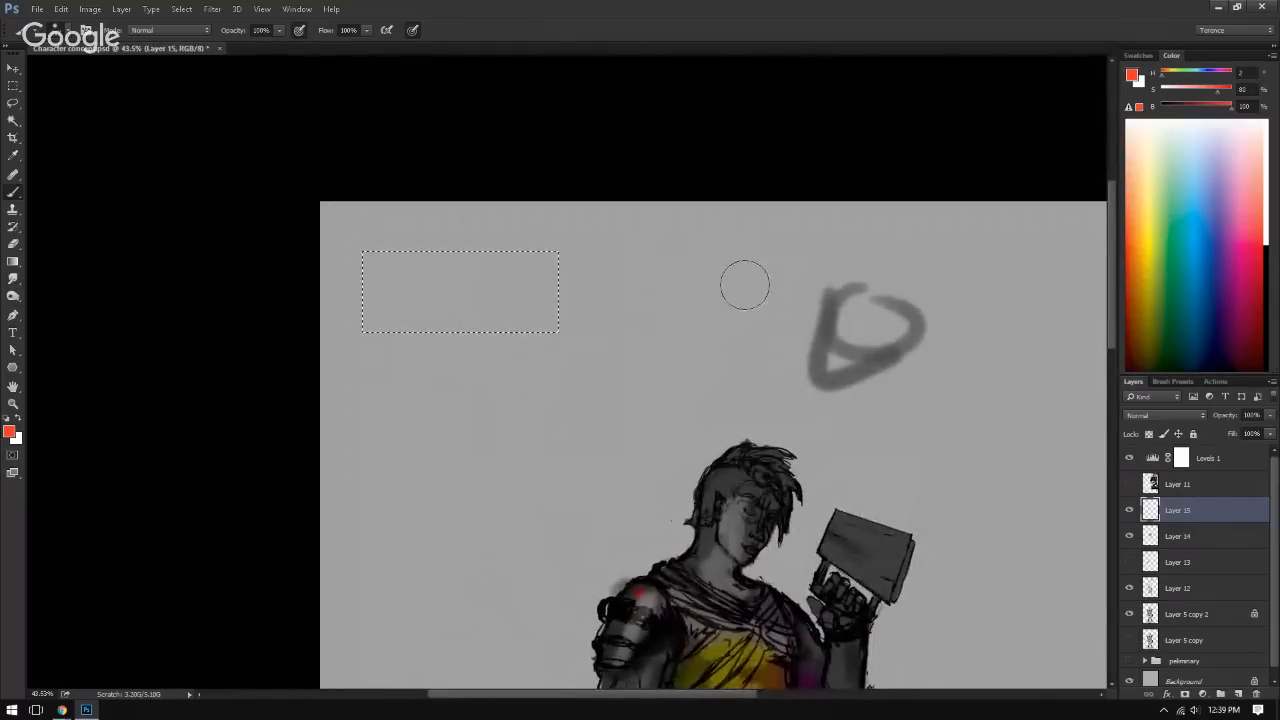
Step: Paint a blue band across the upper part and a green band along the lower part of the rectangular selection on Layer 15
click(1171, 224)
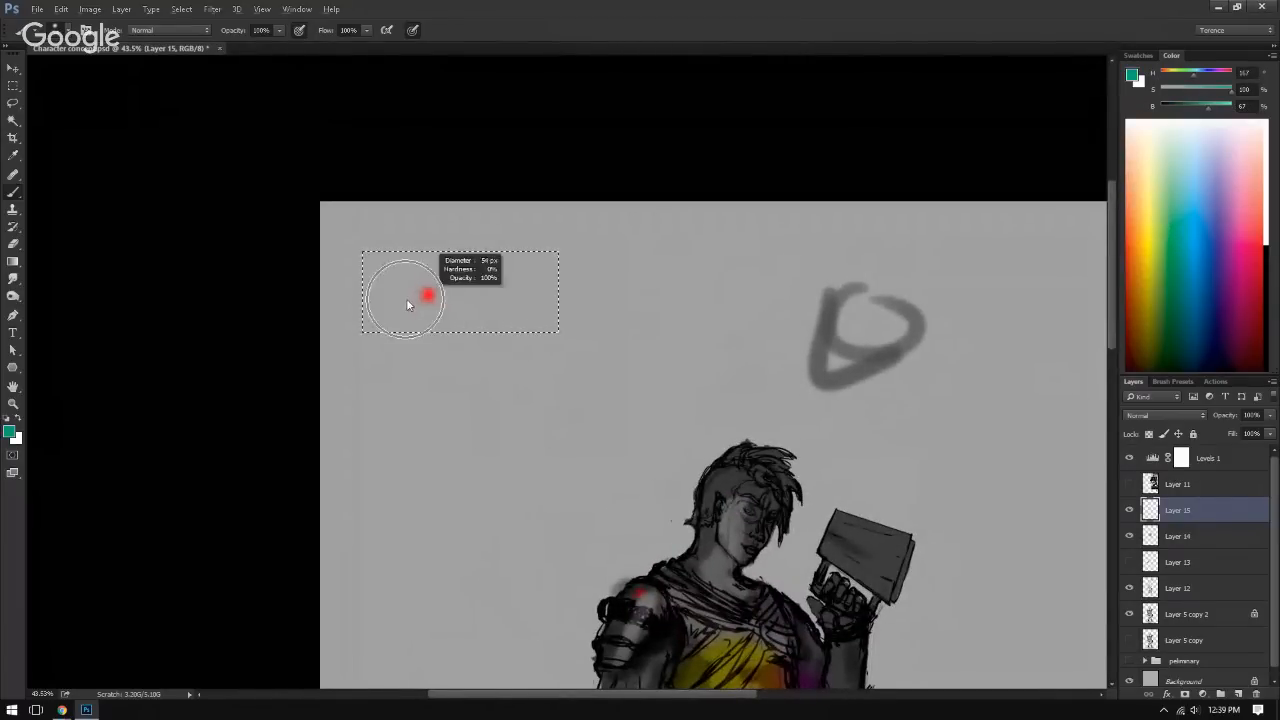
click(1205, 217)
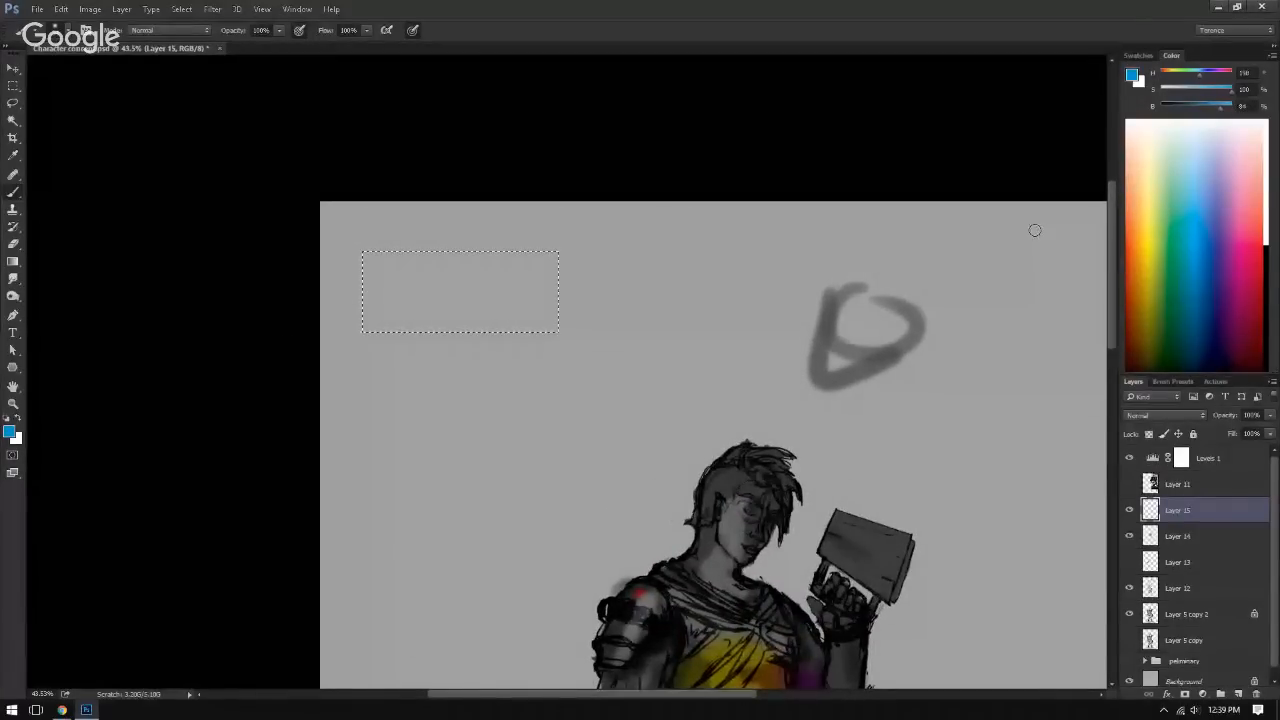
right_click(330, 319)
mouse_move(348, 261)
mouse_down()
mouse_move(522, 243)
mouse_move(595, 258)
mouse_move(562, 270)
mouse_move(581, 279)
mouse_move(487, 292)
mouse_move(661, 263)
mouse_move(512, 325)
mouse_move(585, 331)
mouse_move(522, 313)
mouse_move(395, 329)
mouse_up()
click(1164, 228)
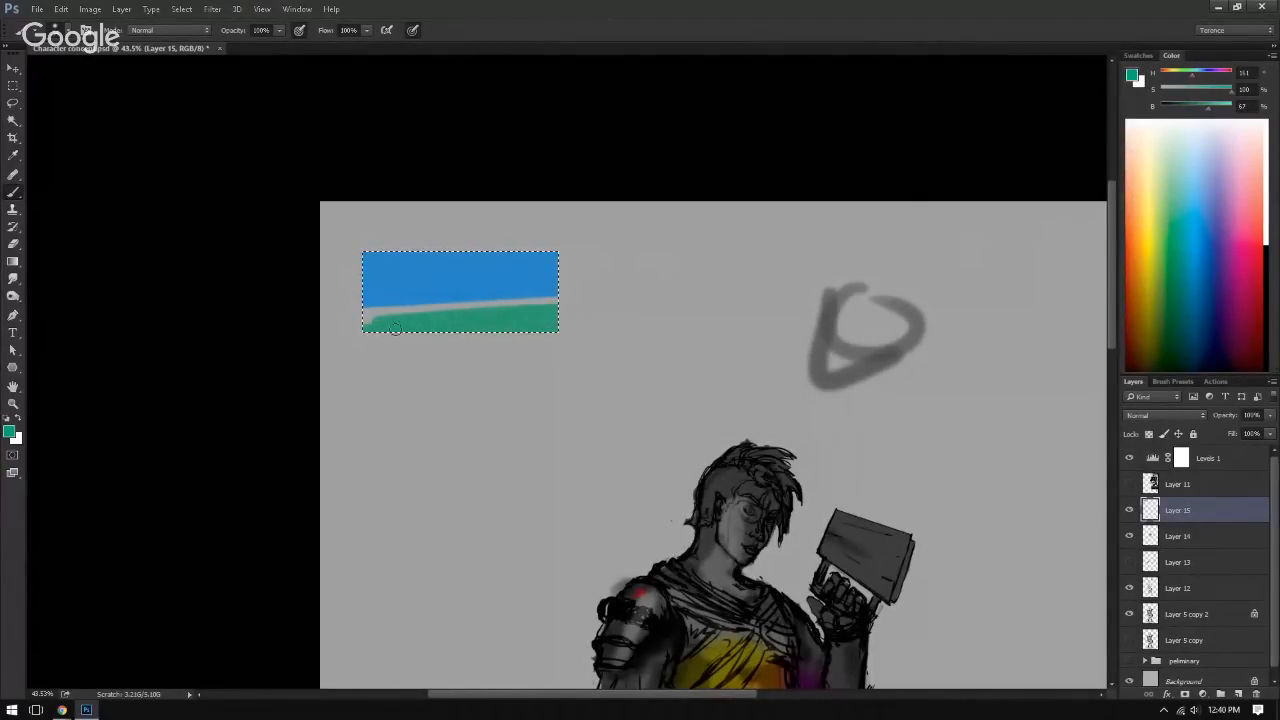
Step: Try painting sampled blue over the gap between the blue and green bands, and undo those strokes
alt+click(477, 269)
mouse_move(490, 300)
mouse_down()
mouse_move(400, 306)
mouse_move(468, 308)
mouse_up()
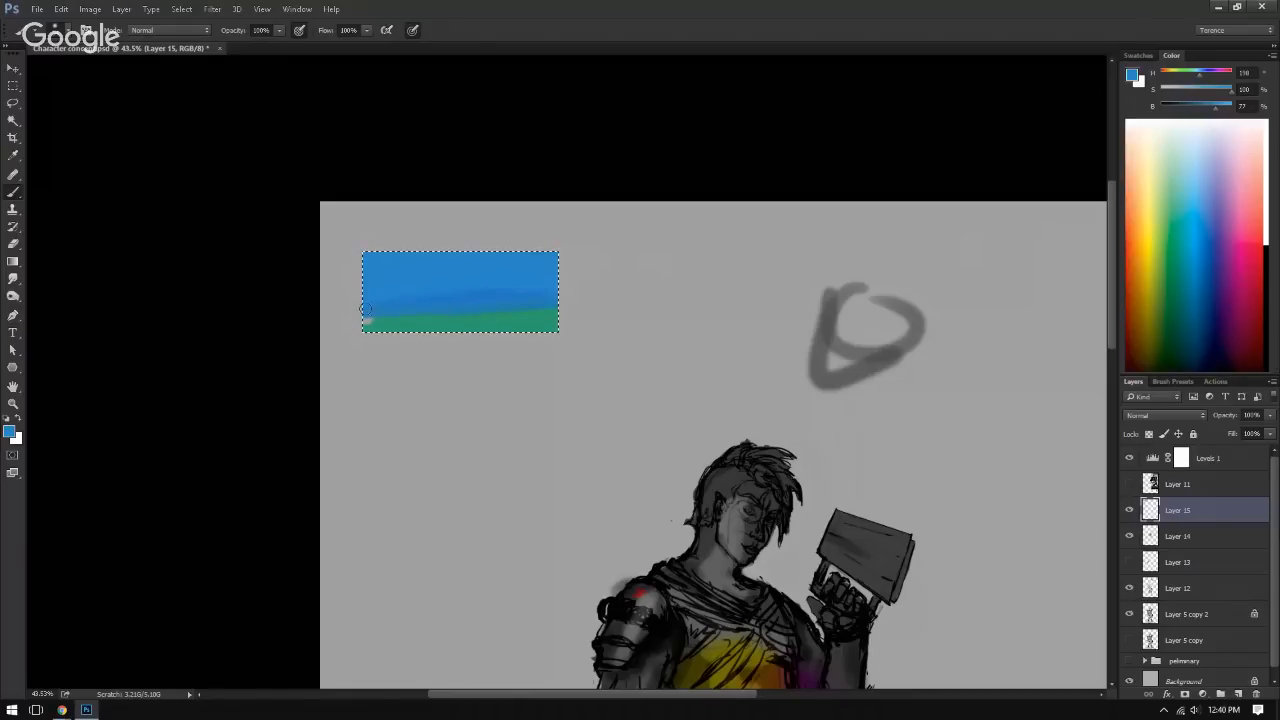
key(ctrl+alt+z)
key(ctrl+alt+z)
alt+click(434, 280)
drag(476, 300, 394, 313)
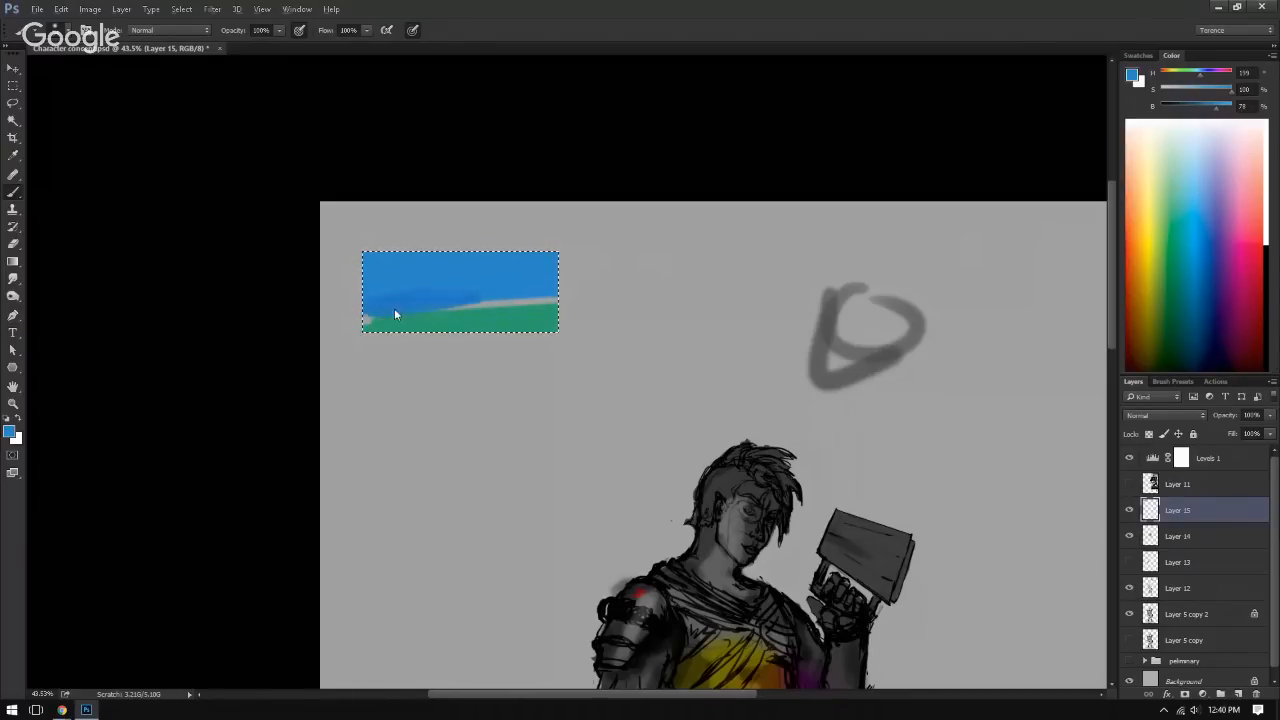
key(ctrl+alt+z)
Step: Paint a darker blue along the swatch's upper edge and fill the gap between the bands with green
mouse_move(434, 249)
mouse_down()
mouse_move(523, 244)
mouse_move(505, 263)
mouse_move(396, 276)
mouse_up()
alt+click(465, 322)
drag(546, 304, 368, 316)
mouse_move(368, 316)
mouse_down()
mouse_move(571, 297)
mouse_move(331, 314)
mouse_up()
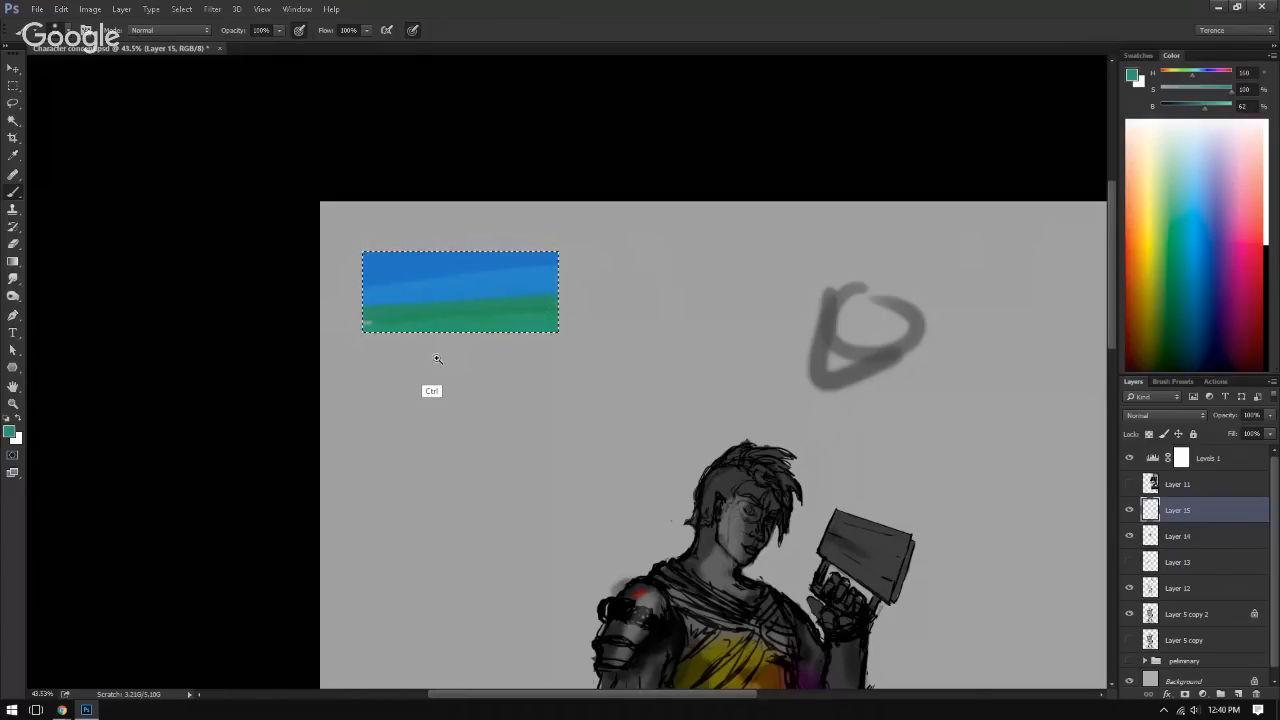
Step: Try a Hue/Saturation adjustment on the blue and green swatch with the hue at -160
key(ctrl+d)
drag(437, 360, 409, 451)
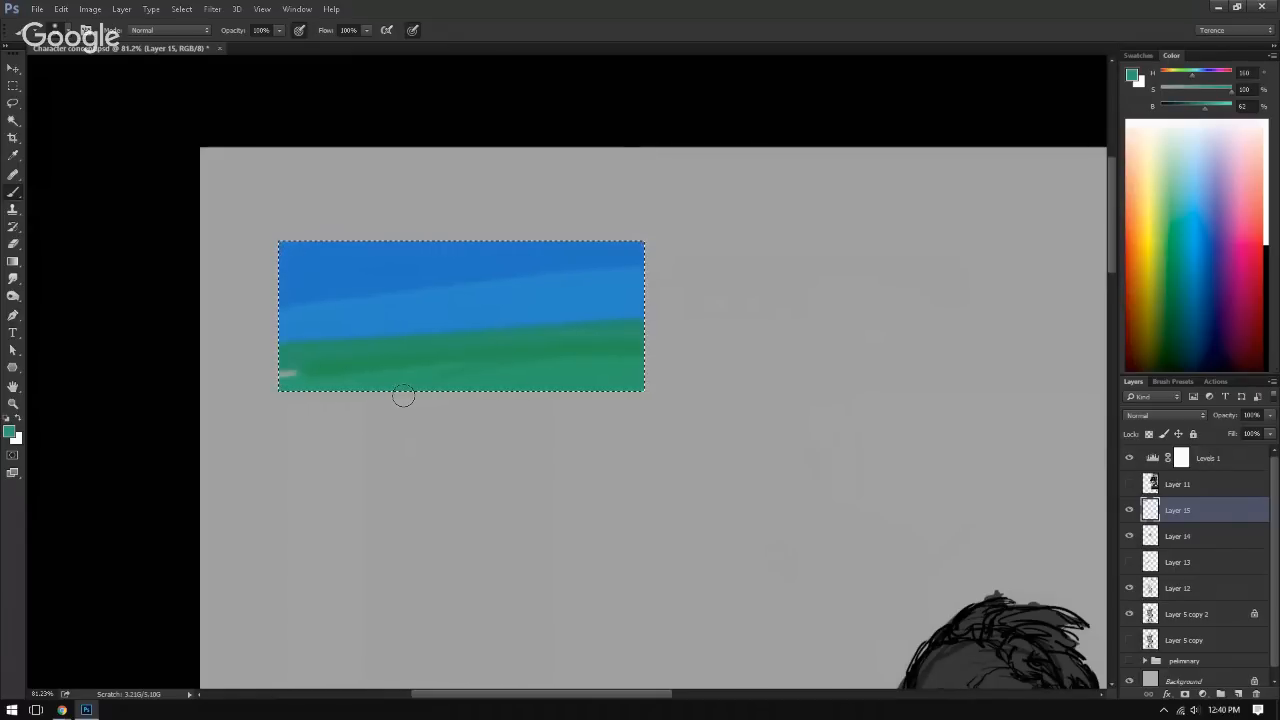
key(ctrl+u)
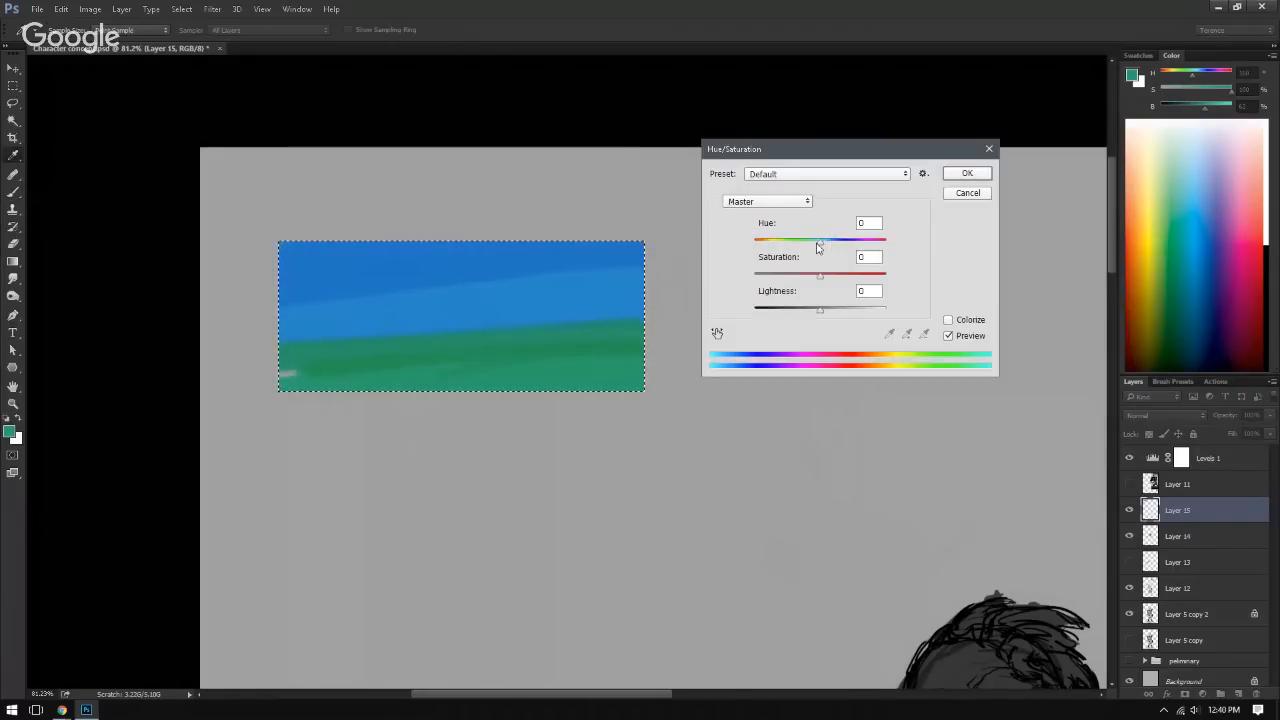
drag(819, 241, 759, 248)
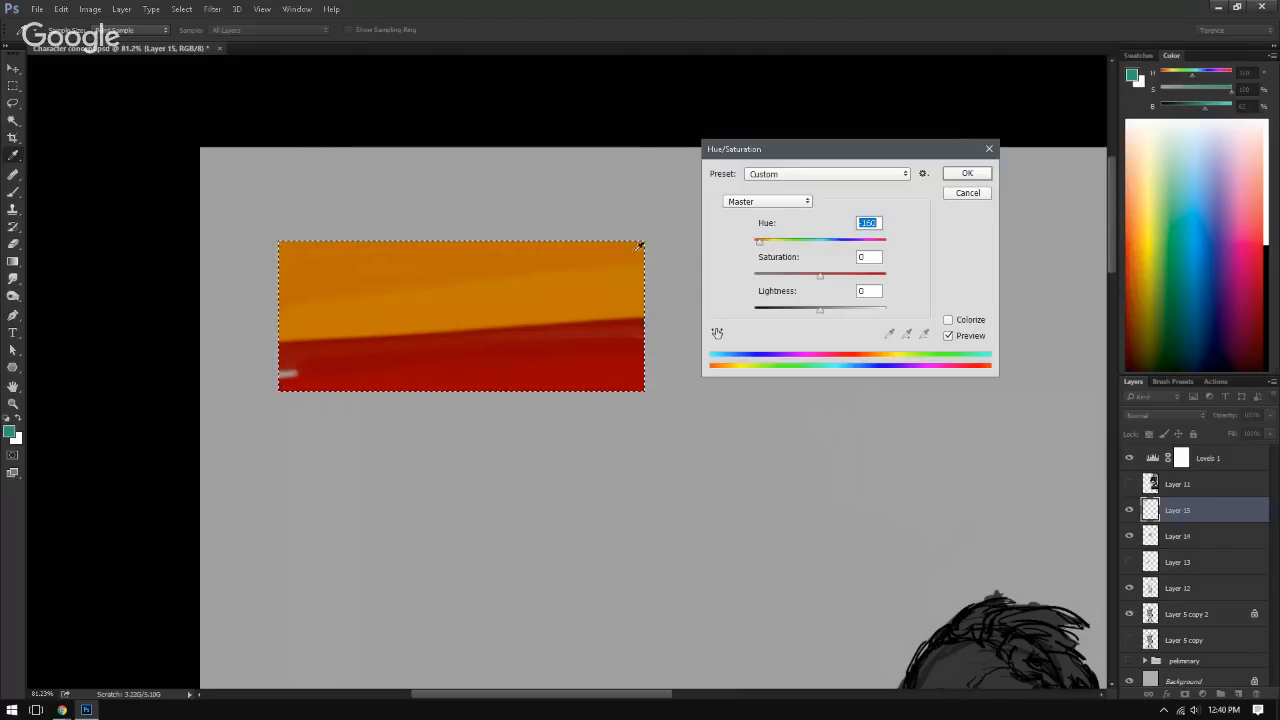
key(Return)
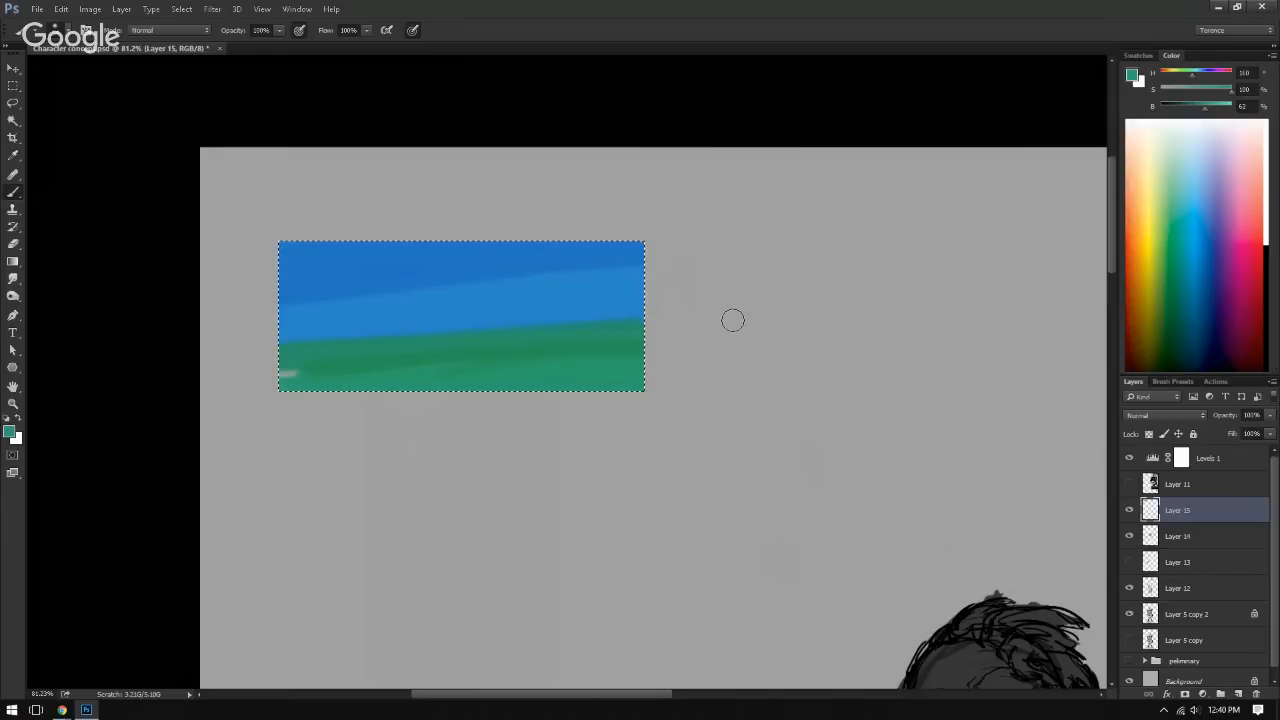
Step: Cut the blue and green swatch from Layer 15, check the visibility of Layers 15 and 14, and delete both layers
key(ctrl+x)
mouse_move(437, 369)
mouse_down()
mouse_move(319, 353)
mouse_move(225, 360)
mouse_move(555, 382)
mouse_move(289, 415)
mouse_up()
click(1128, 511)
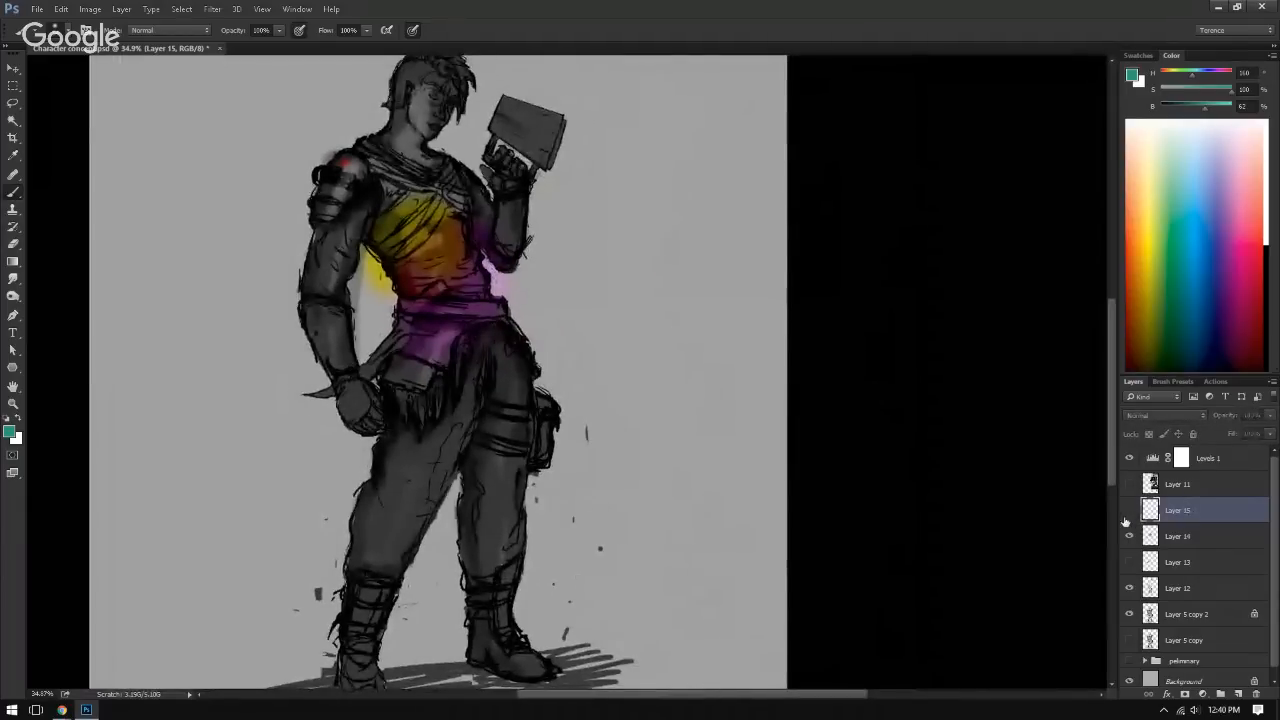
click(1129, 511)
click(1129, 537)
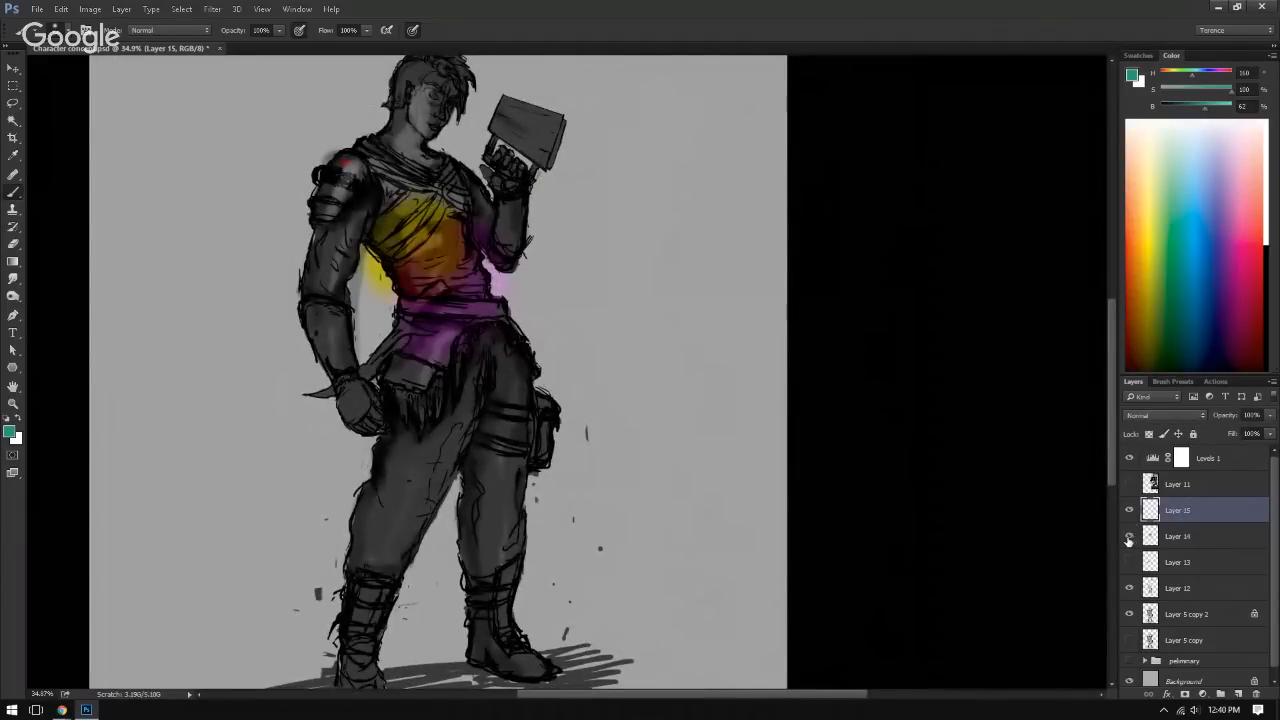
click(1129, 538)
click(1190, 545)
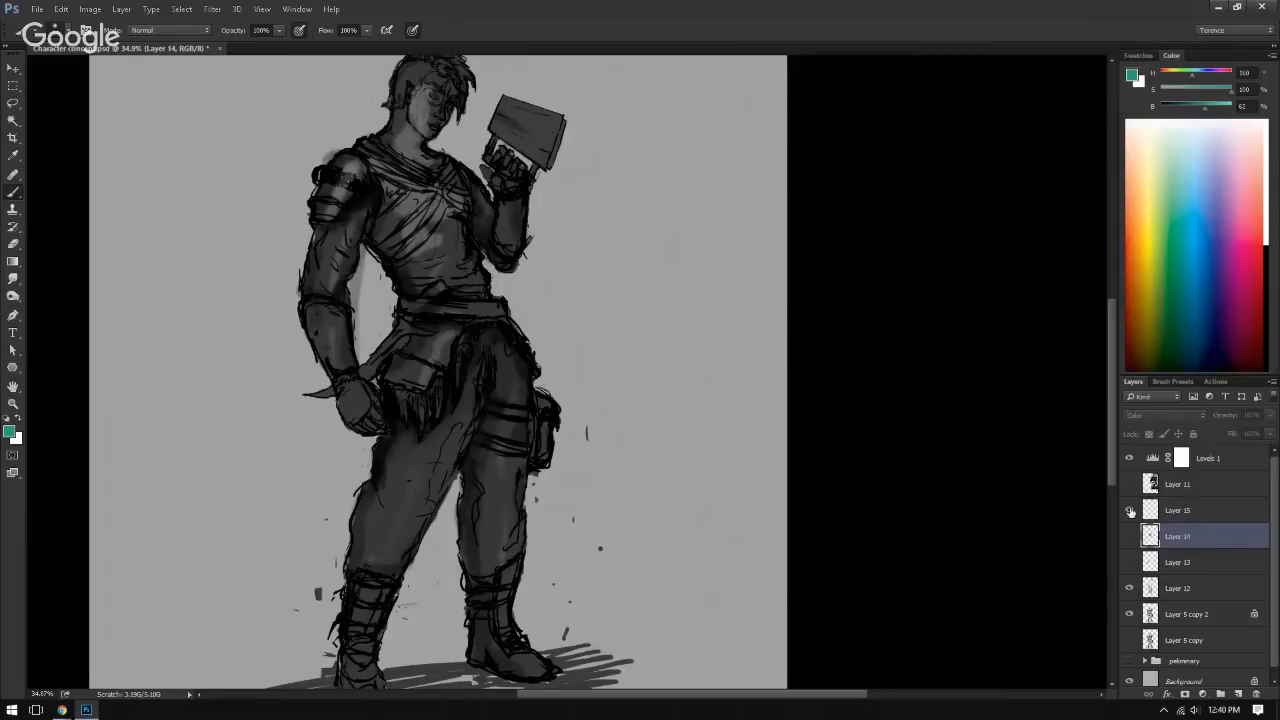
shift+click(1203, 515)
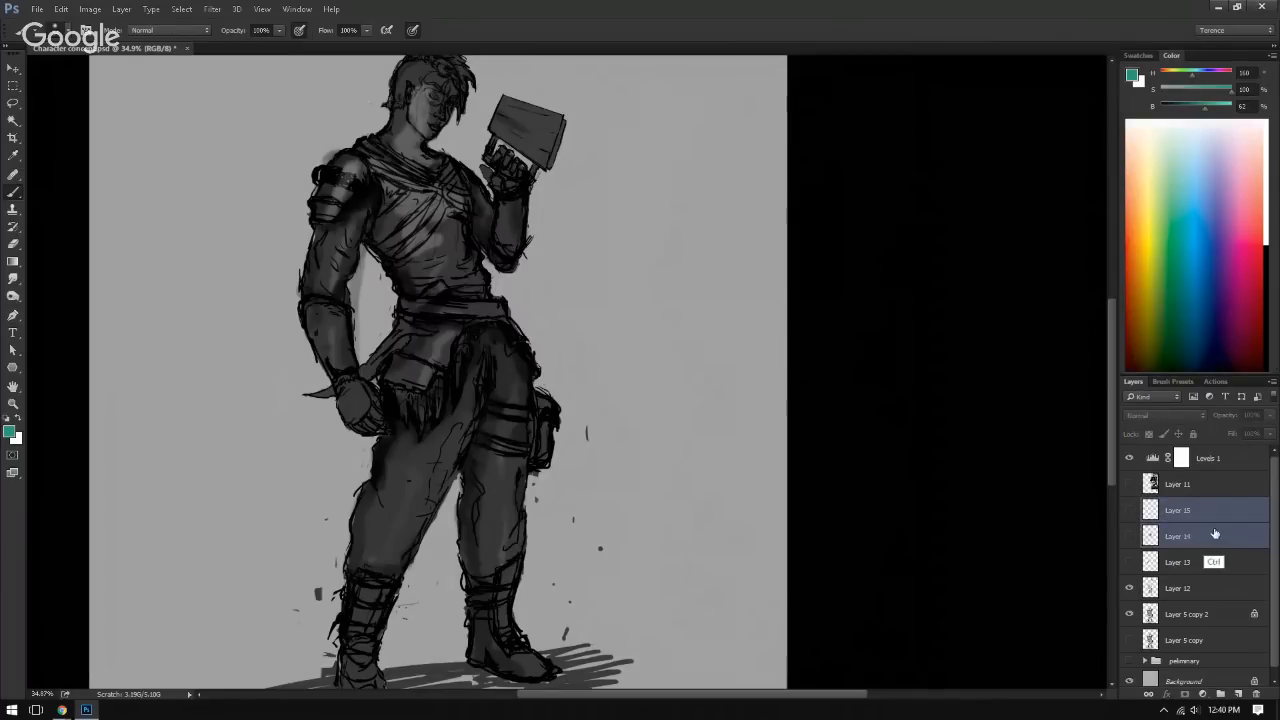
drag(1214, 535, 1258, 694)
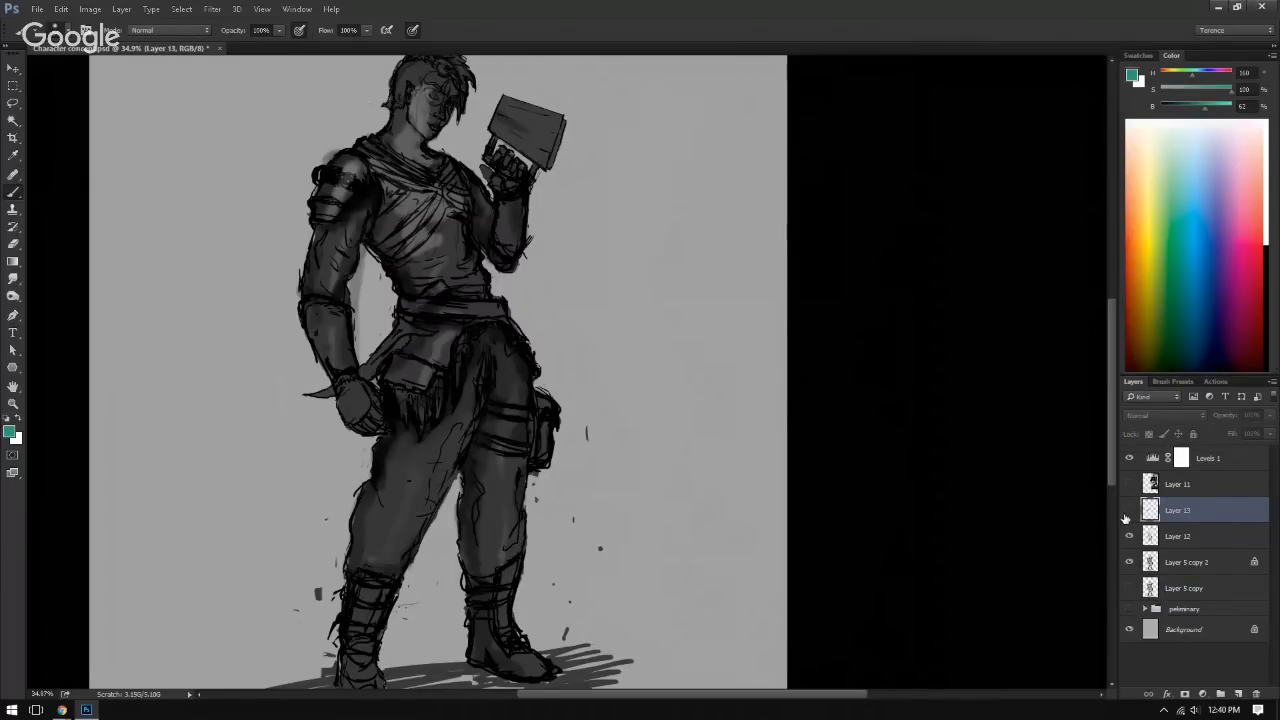
Step: Delete Layer 13 and the Levels 1 adjustment layer
click(1129, 512)
click(1129, 512)
click(1129, 588)
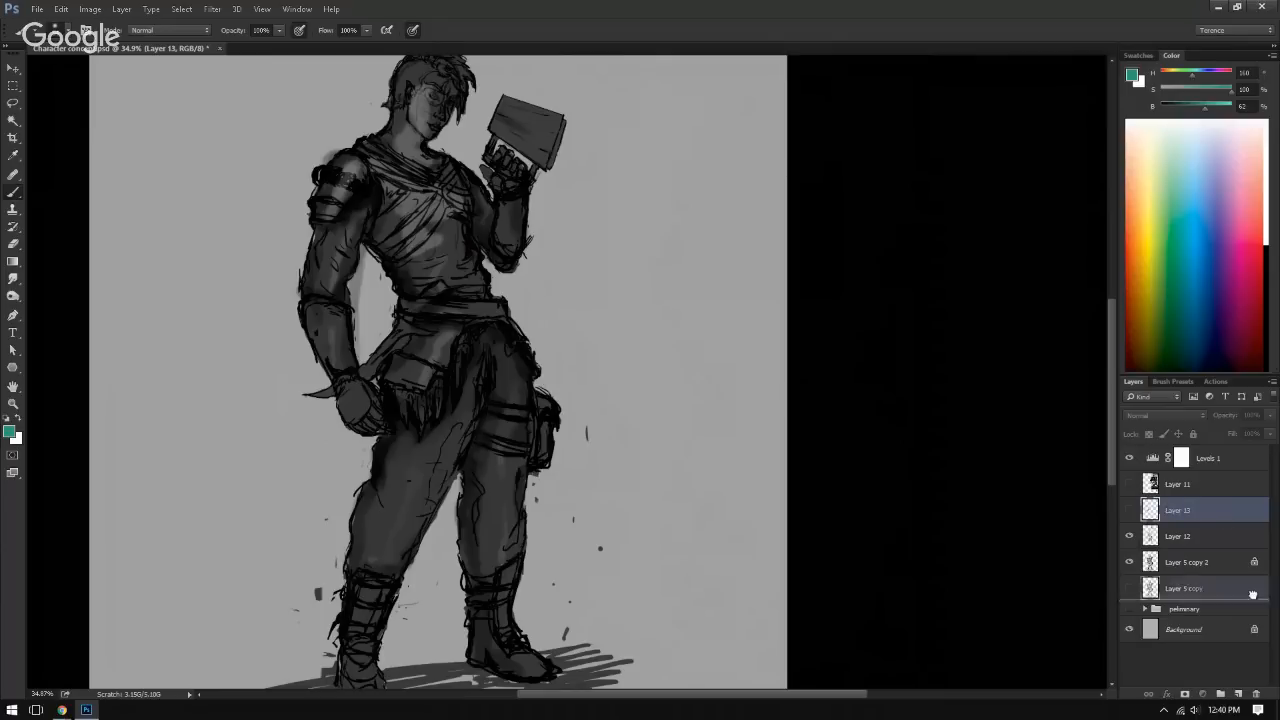
drag(1252, 595, 1256, 694)
drag(791, 386, 887, 380)
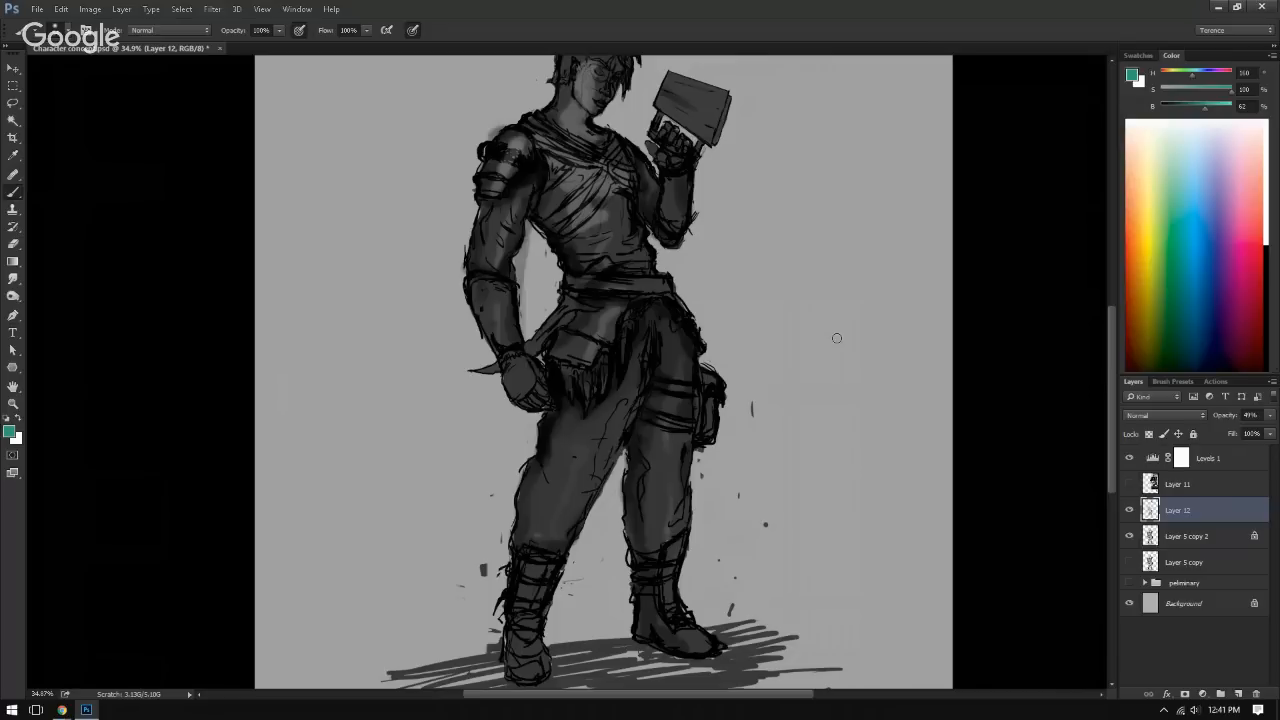
click(1178, 457)
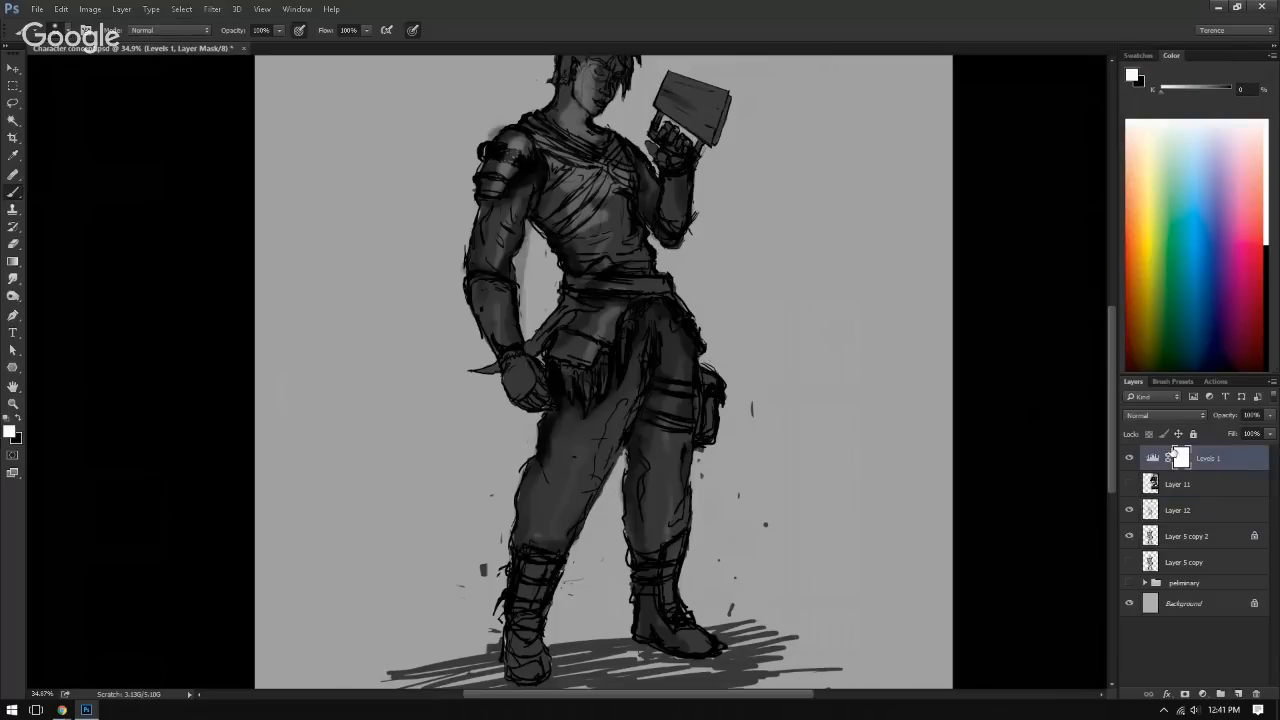
key(Delete)
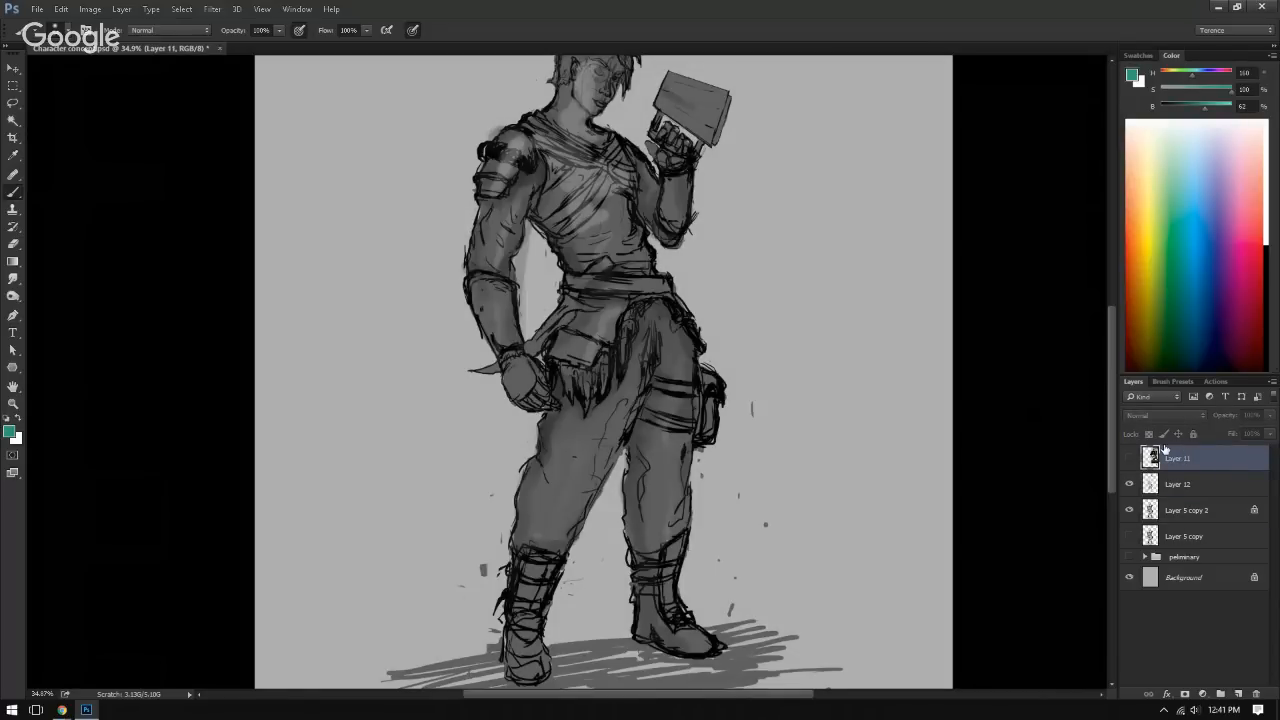
Step: Add a new layer above Layer 12 and set its blend mode to Overlay
click(1178, 480)
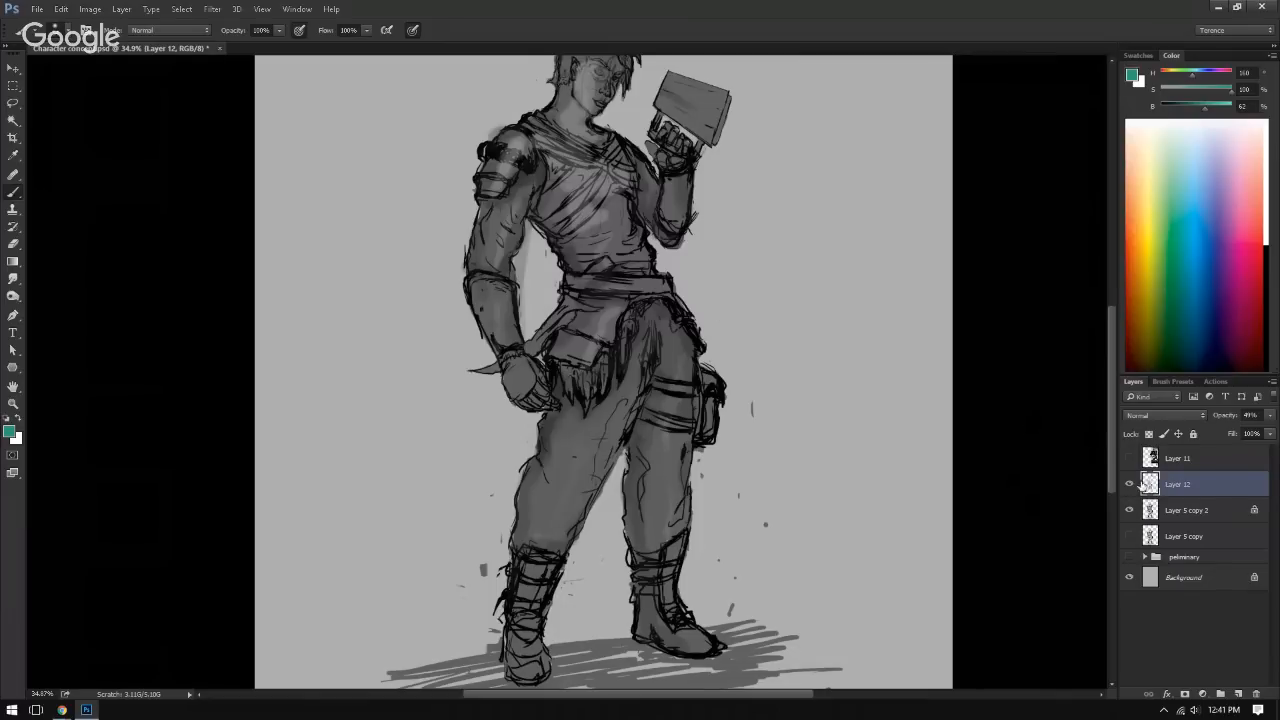
click(1238, 694)
click(1160, 414)
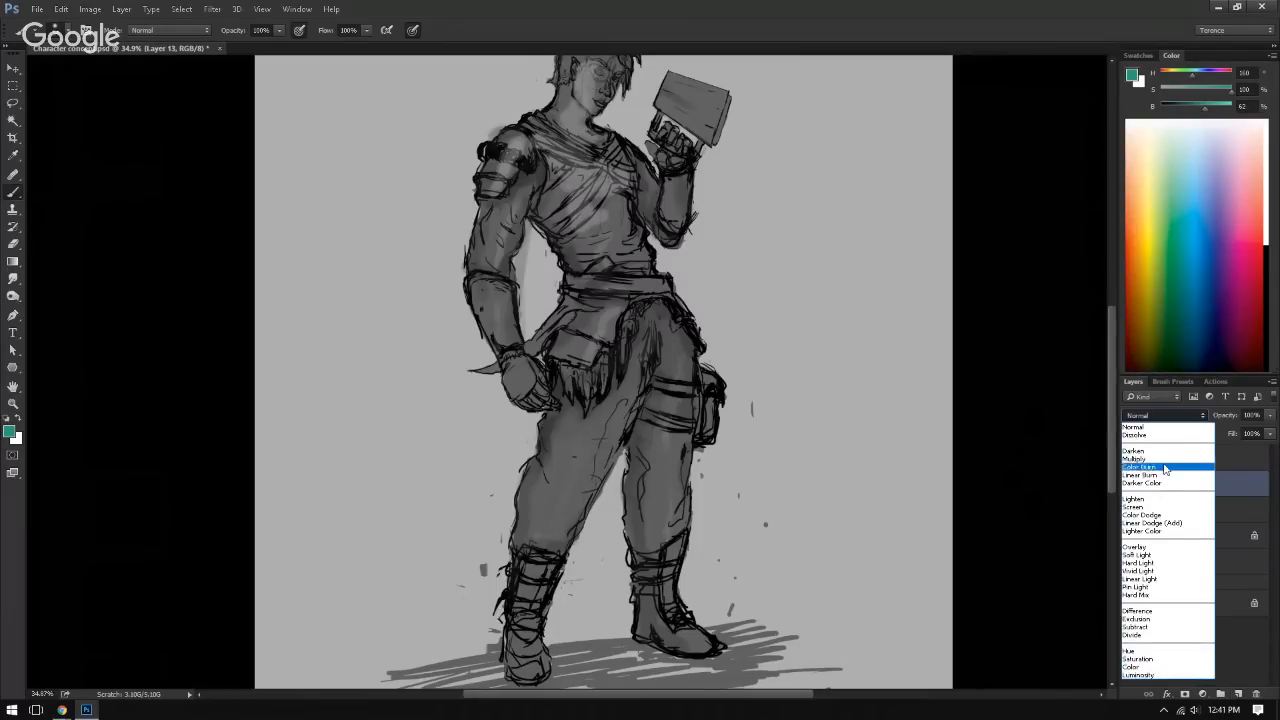
click(1140, 547)
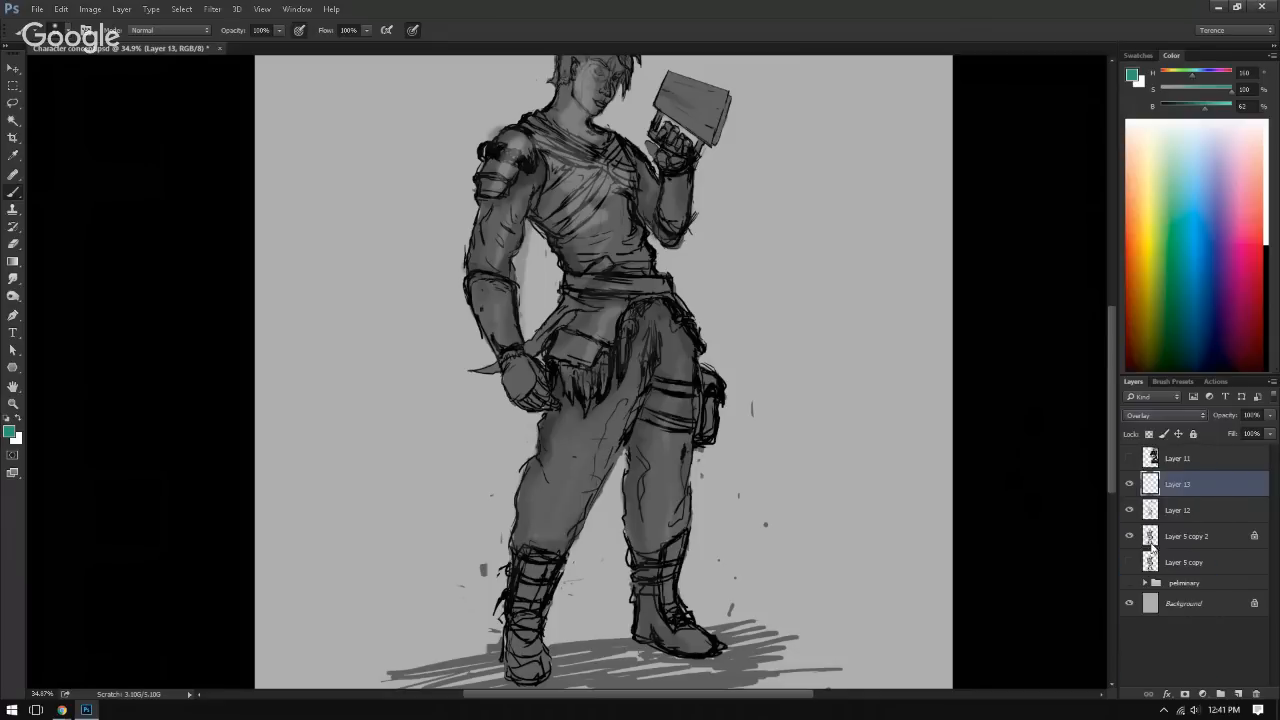
Step: Paint olive green over the hip cloth and one trouser leg, and teal over the torso and lowered arm on the Overlay layer
click(1163, 267)
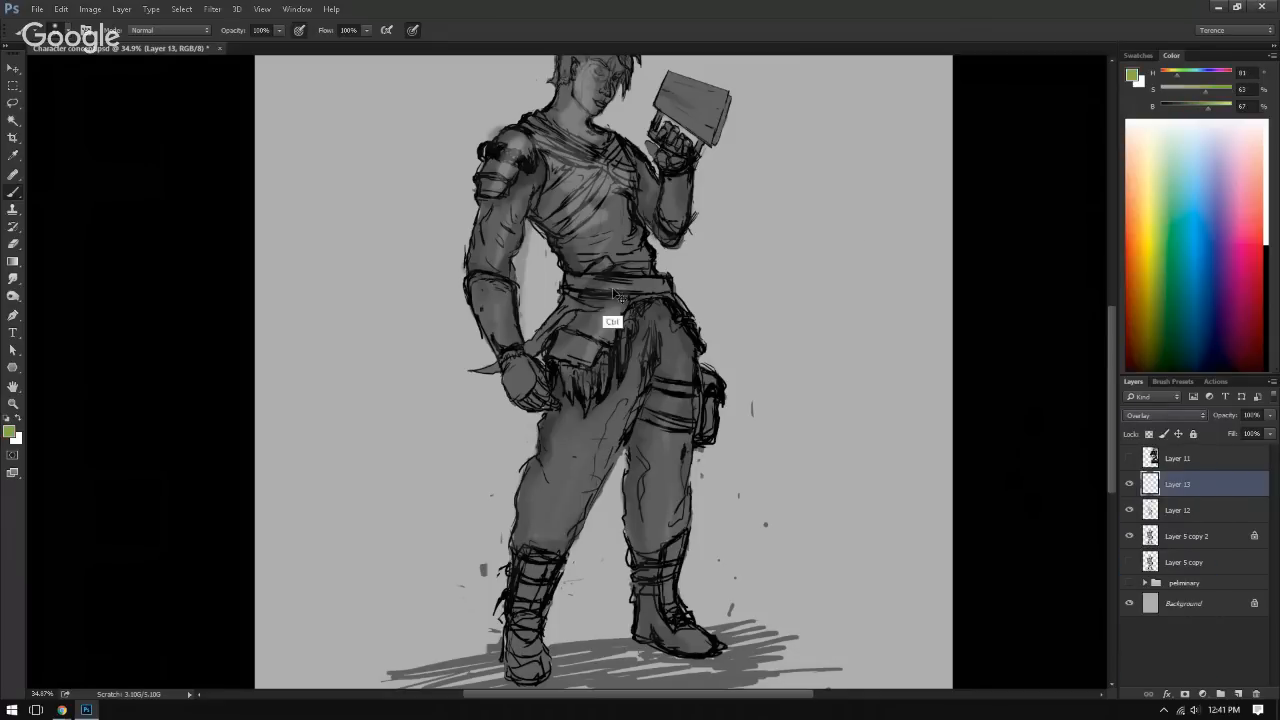
mouse_move(610, 320)
mouse_down()
mouse_move(611, 375)
mouse_move(609, 343)
mouse_move(549, 497)
mouse_move(627, 194)
mouse_up()
click(1179, 188)
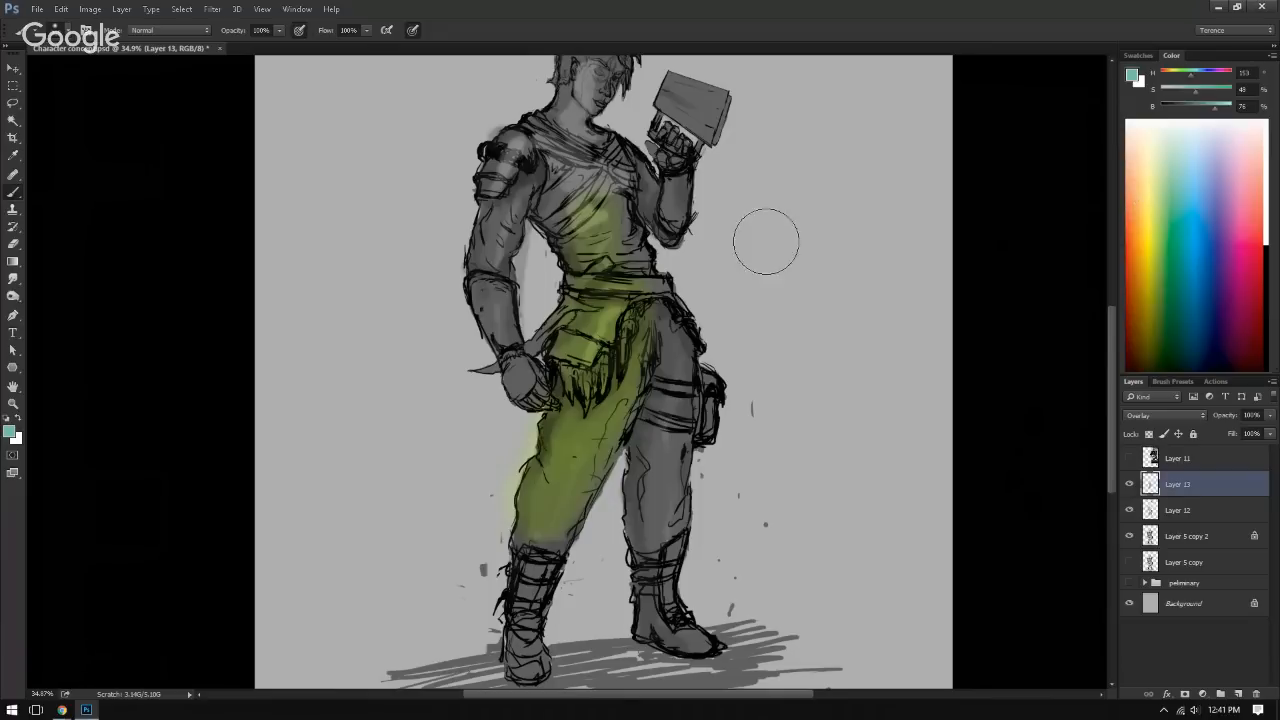
mouse_move(650, 250)
mouse_down()
mouse_move(600, 257)
mouse_move(602, 204)
mouse_move(621, 265)
mouse_move(531, 170)
mouse_move(550, 148)
mouse_move(520, 163)
mouse_up()
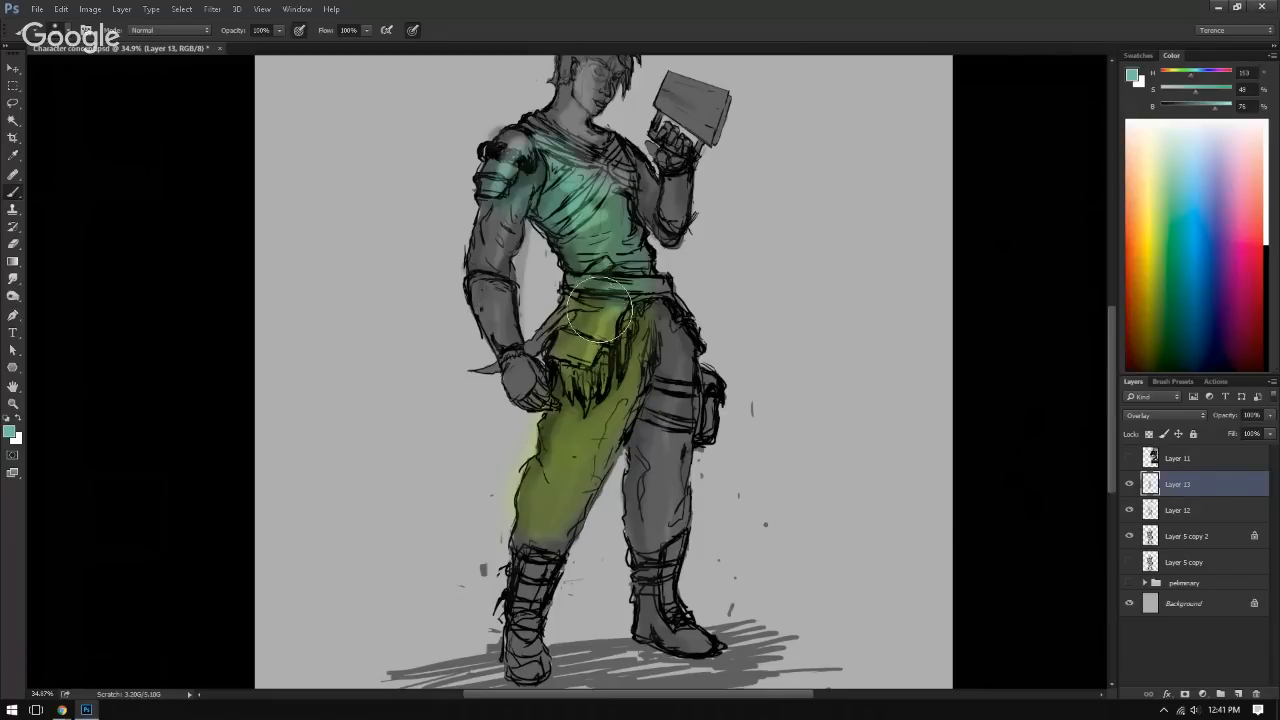
mouse_move(482, 205)
mouse_down()
mouse_move(494, 240)
mouse_move(512, 352)
mouse_up()
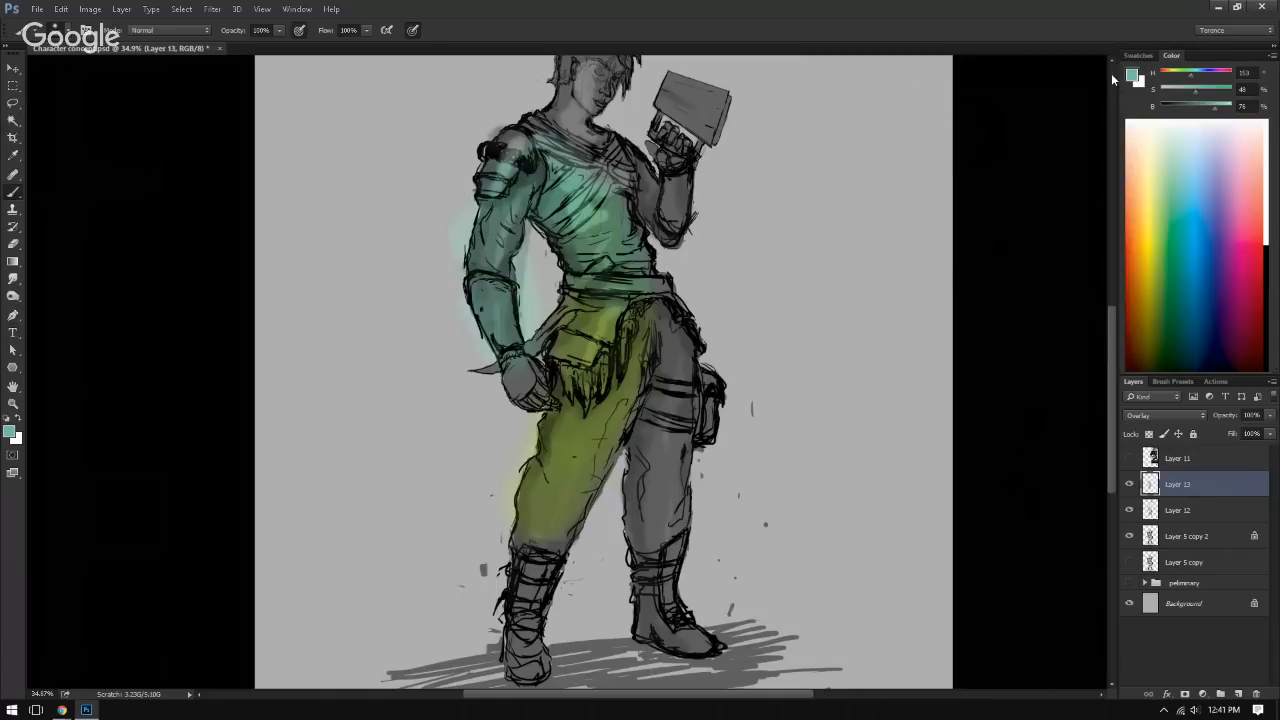
Step: Paint pink over the scarf, chest and other leg, and clear all the test colours from the Overlay layer
drag(1190, 201, 1245, 195)
mouse_move(615, 172)
mouse_down()
mouse_move(638, 182)
mouse_move(575, 135)
mouse_move(655, 265)
mouse_up()
mouse_move(680, 330)
mouse_down()
mouse_move(659, 491)
mouse_move(670, 571)
mouse_move(650, 455)
mouse_up()
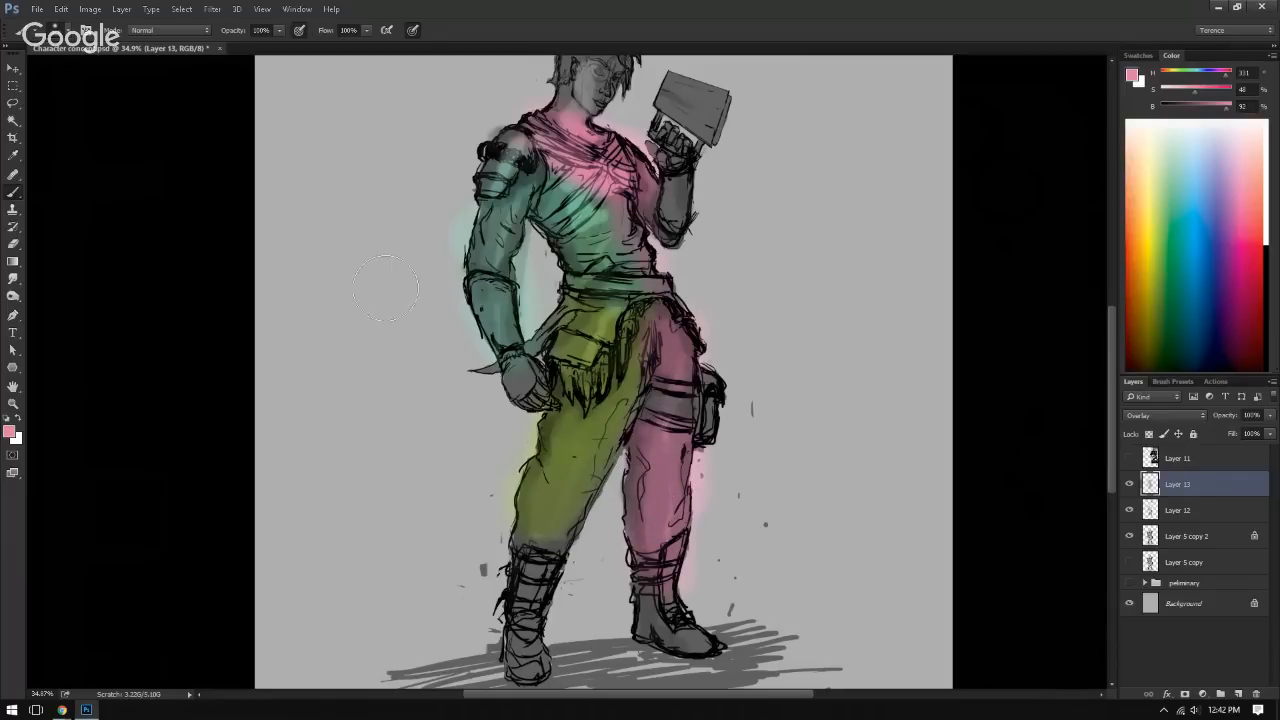
drag(442, 350, 468, 380)
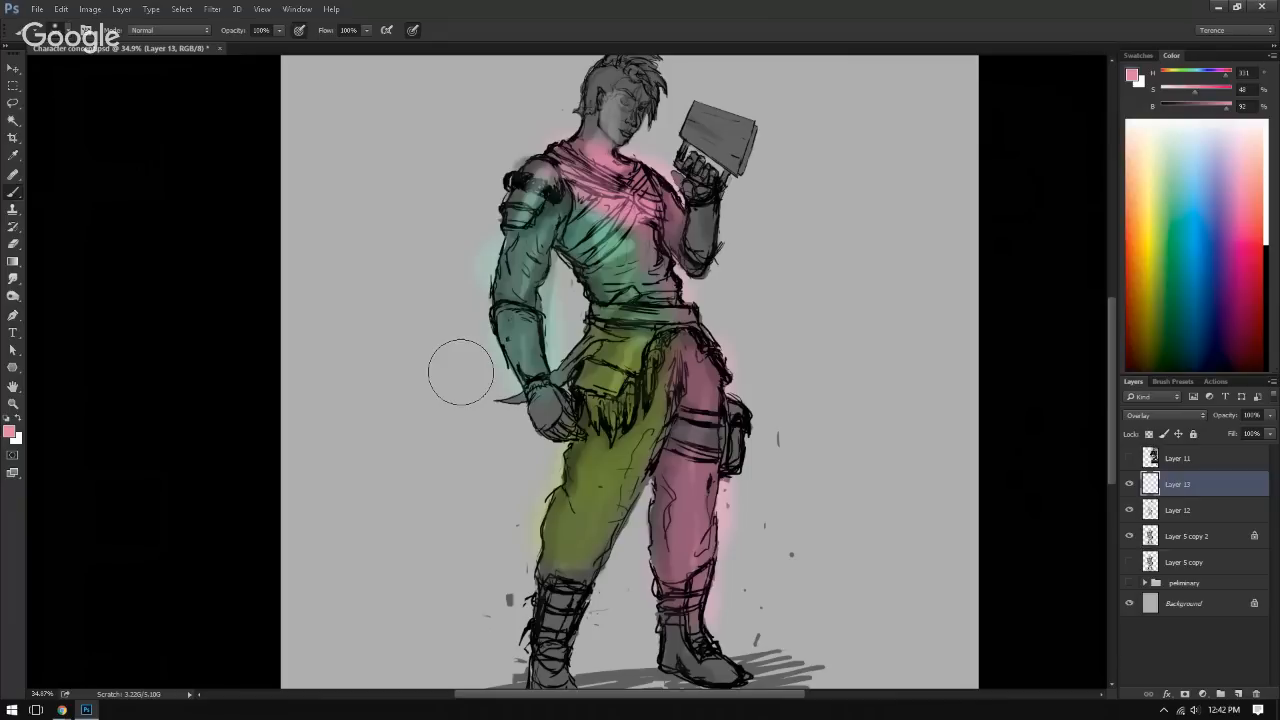
key(ctrl+x)
scroll(487, 374, down, 2)
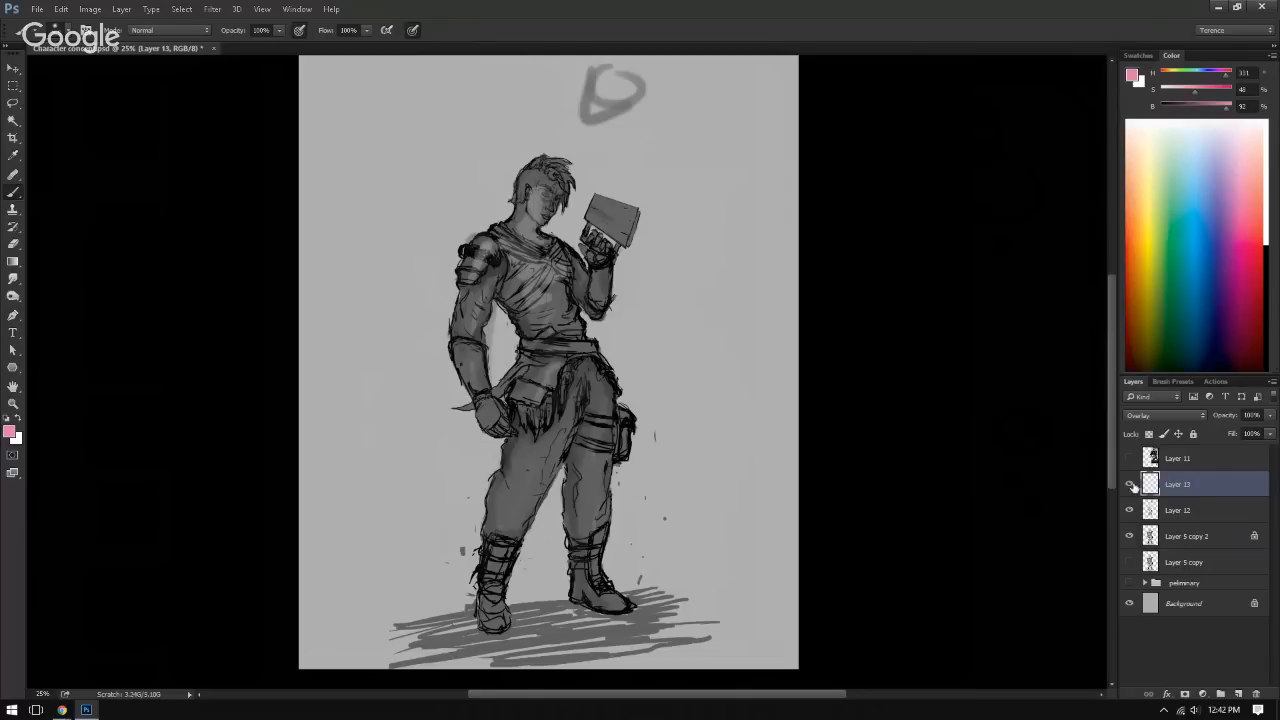
Step: Show the reference images on Layer 11, sample a dark reddish brown from the middle Bosmer armour figure, and hide the layer again
click(1129, 459)
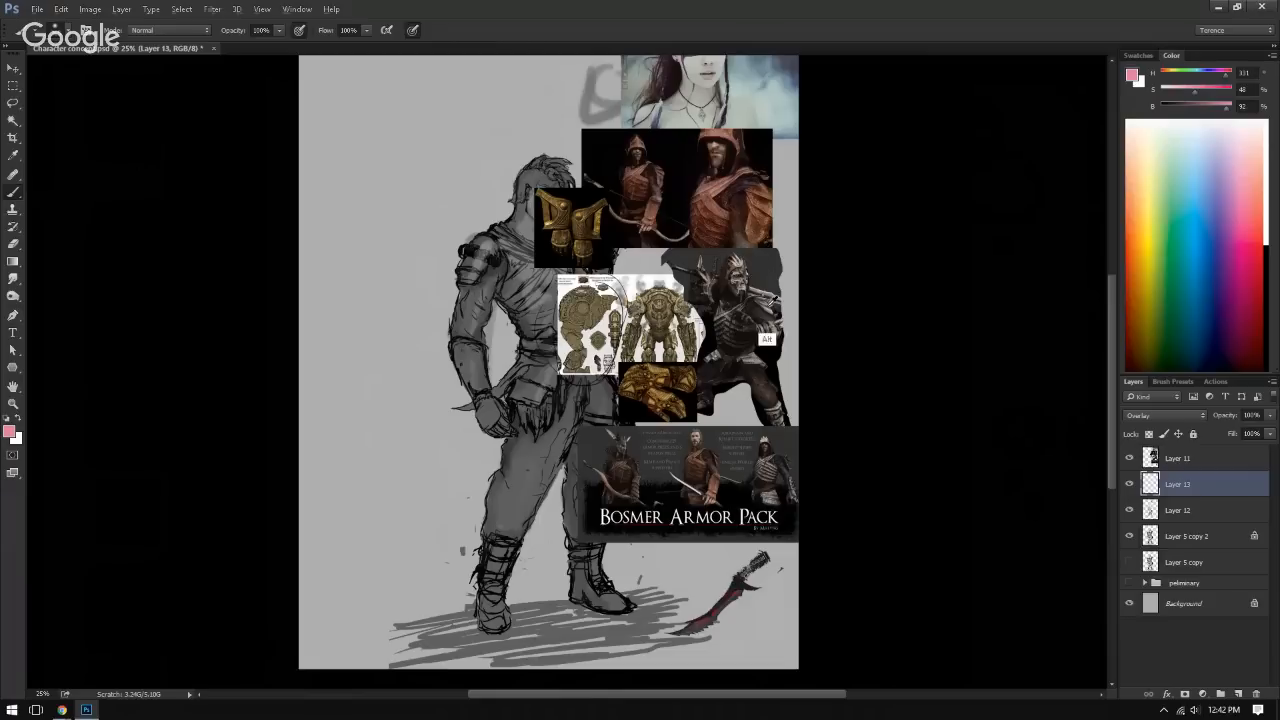
alt+click(700, 460)
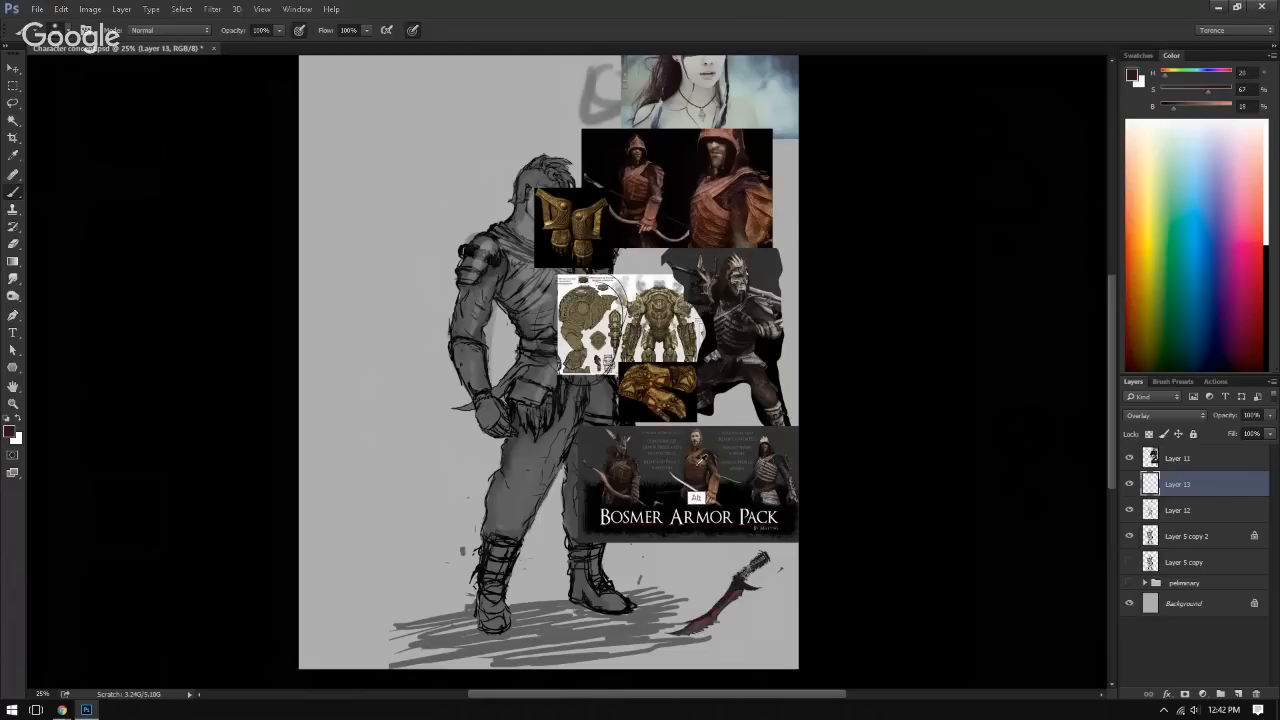
click(1129, 459)
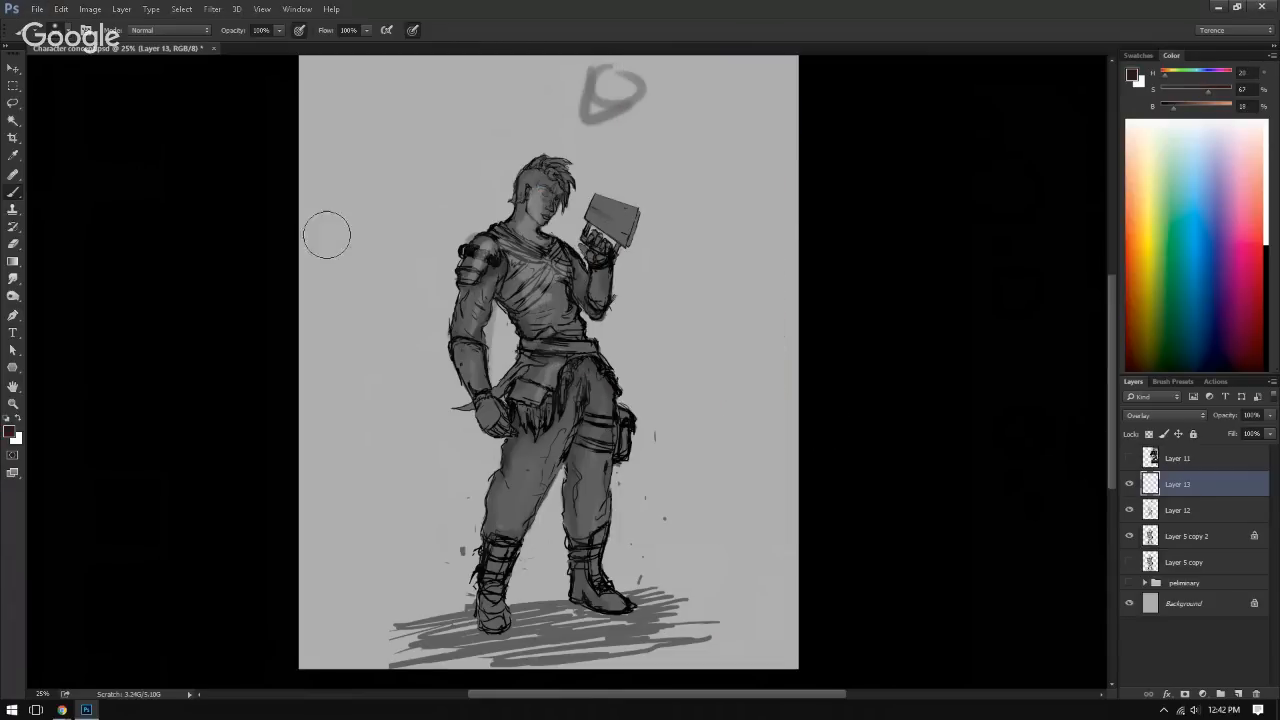
Step: Paint the sampled dark brown over the chest wrap and belt on the Overlay layer, and flip the canvas horizontally
mouse_move(531, 274)
mouse_down()
mouse_move(506, 276)
mouse_move(510, 290)
mouse_move(505, 275)
mouse_move(530, 270)
mouse_move(510, 300)
mouse_move(546, 300)
mouse_move(506, 292)
mouse_move(500, 305)
mouse_move(518, 315)
mouse_move(531, 272)
mouse_move(505, 240)
mouse_move(546, 260)
mouse_move(532, 276)
mouse_move(558, 262)
mouse_move(566, 277)
mouse_up()
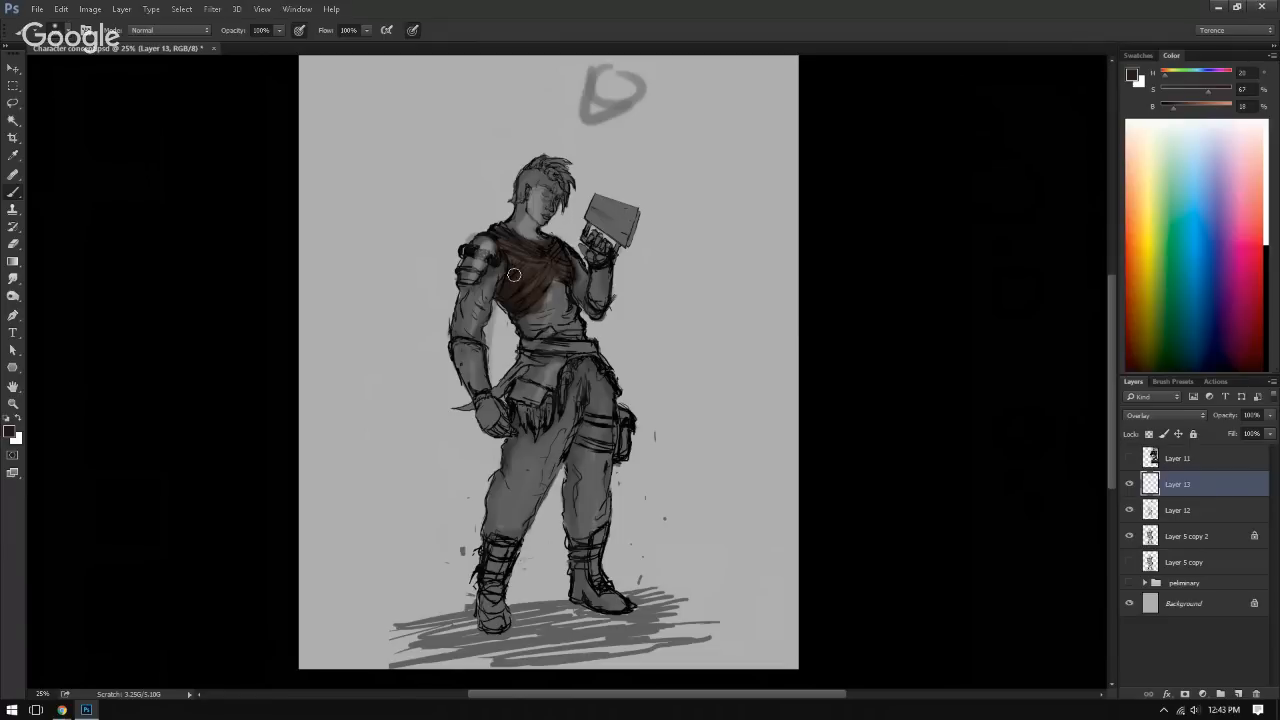
mouse_move(561, 353)
mouse_down()
mouse_move(528, 349)
mouse_move(600, 347)
mouse_move(510, 348)
mouse_up()
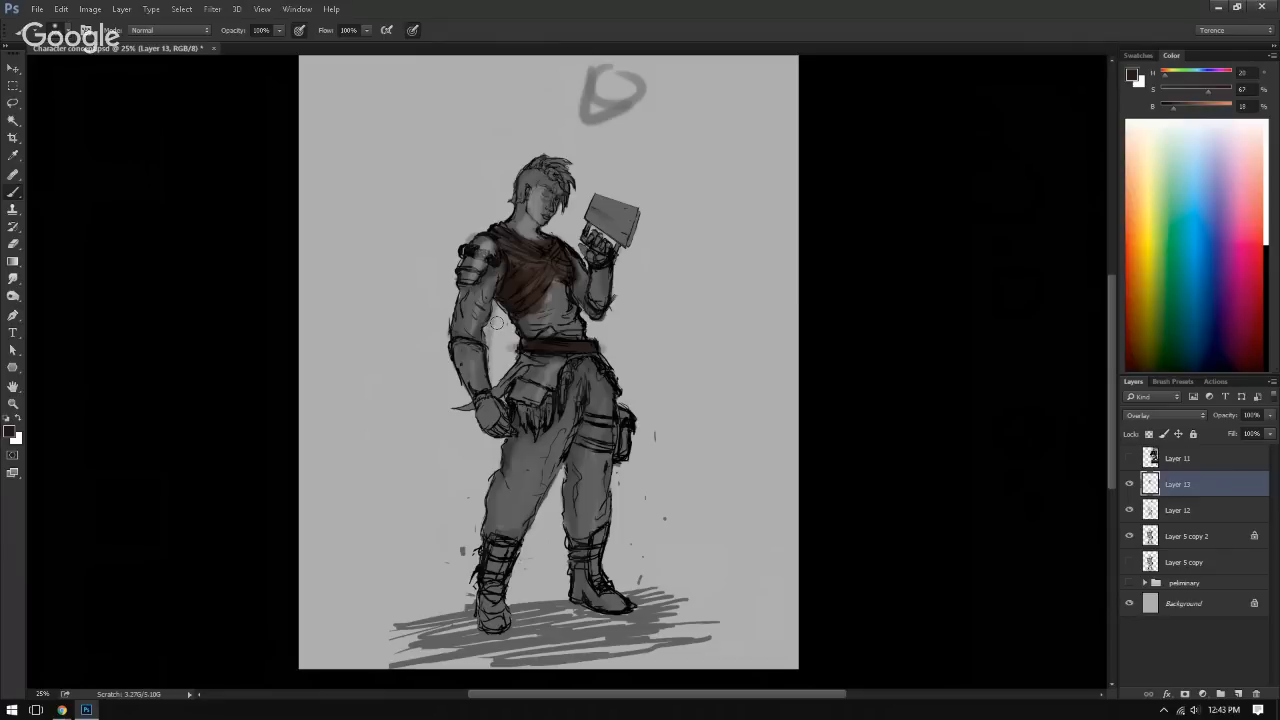
key(ctrl+shift+h)
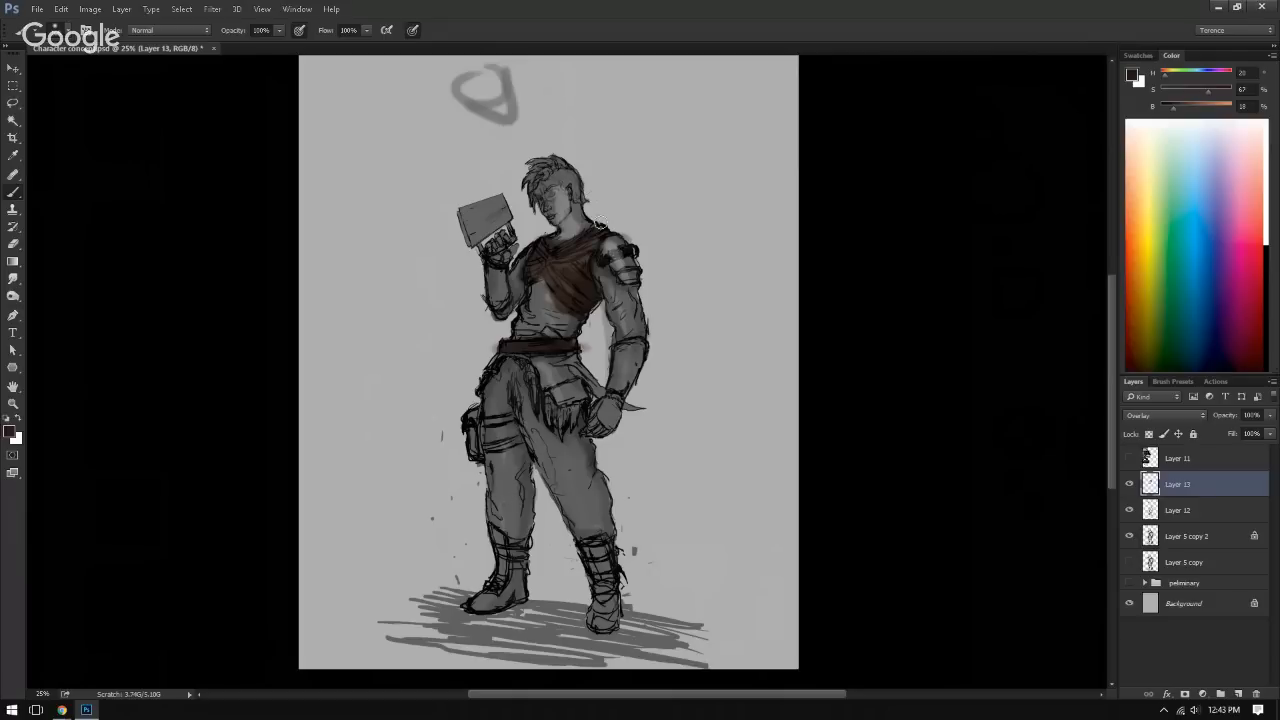
Step: Paint the dark reddish brown over both boots and the two thigh straps on the Overlay layer
mouse_move(510, 576)
mouse_down()
mouse_move(508, 543)
mouse_move(517, 590)
mouse_move(484, 598)
mouse_move(511, 600)
mouse_move(520, 584)
mouse_up()
mouse_move(597, 608)
mouse_down()
mouse_move(612, 600)
mouse_move(600, 622)
mouse_move(596, 608)
mouse_move(612, 622)
mouse_move(614, 545)
mouse_move(612, 608)
mouse_up()
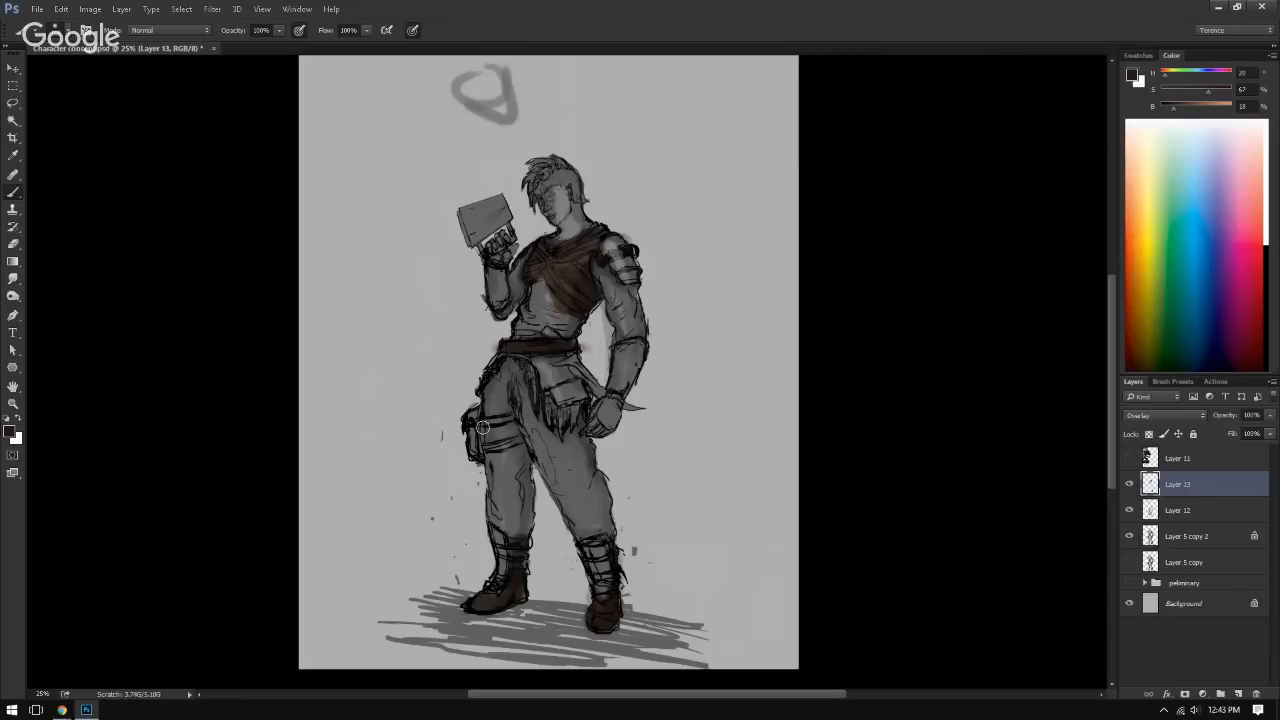
mouse_move(482, 428)
mouse_down()
mouse_move(512, 419)
mouse_move(506, 433)
mouse_move(521, 440)
mouse_move(489, 445)
mouse_up()
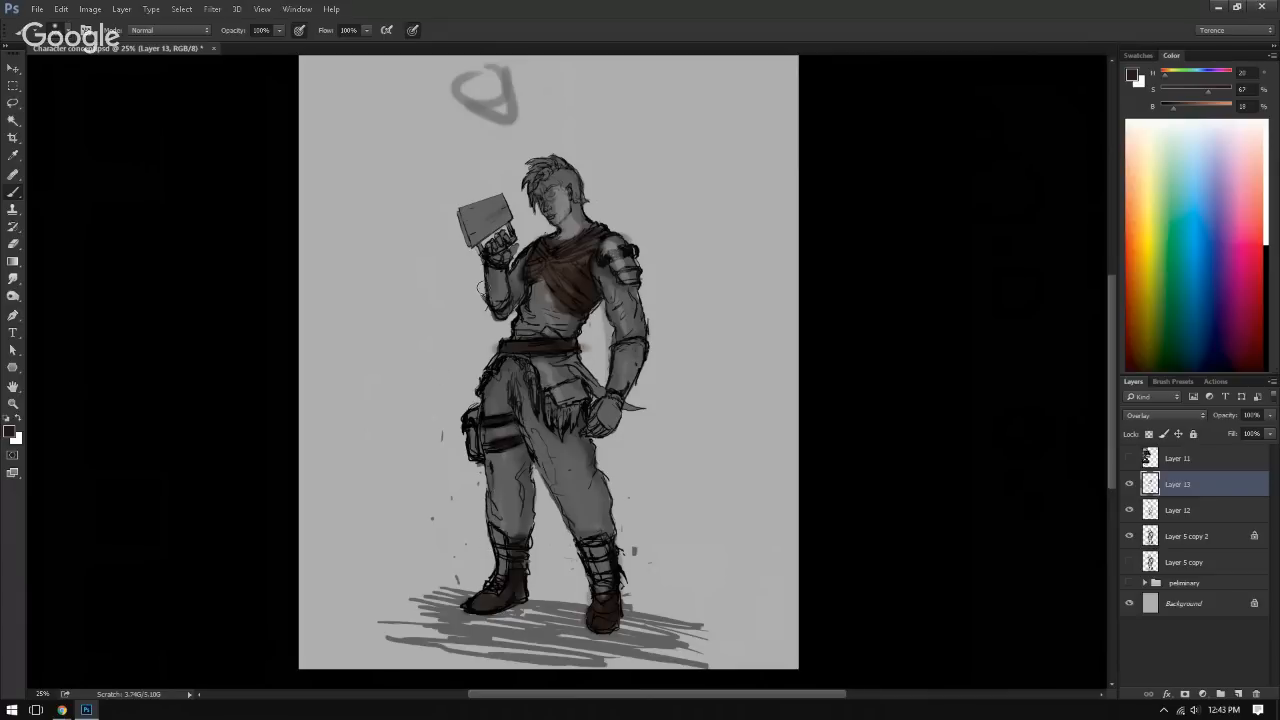
Step: Show the reference images on Layer 11, sample a golden brown from the gold armour, and hide the layer again
click(1128, 459)
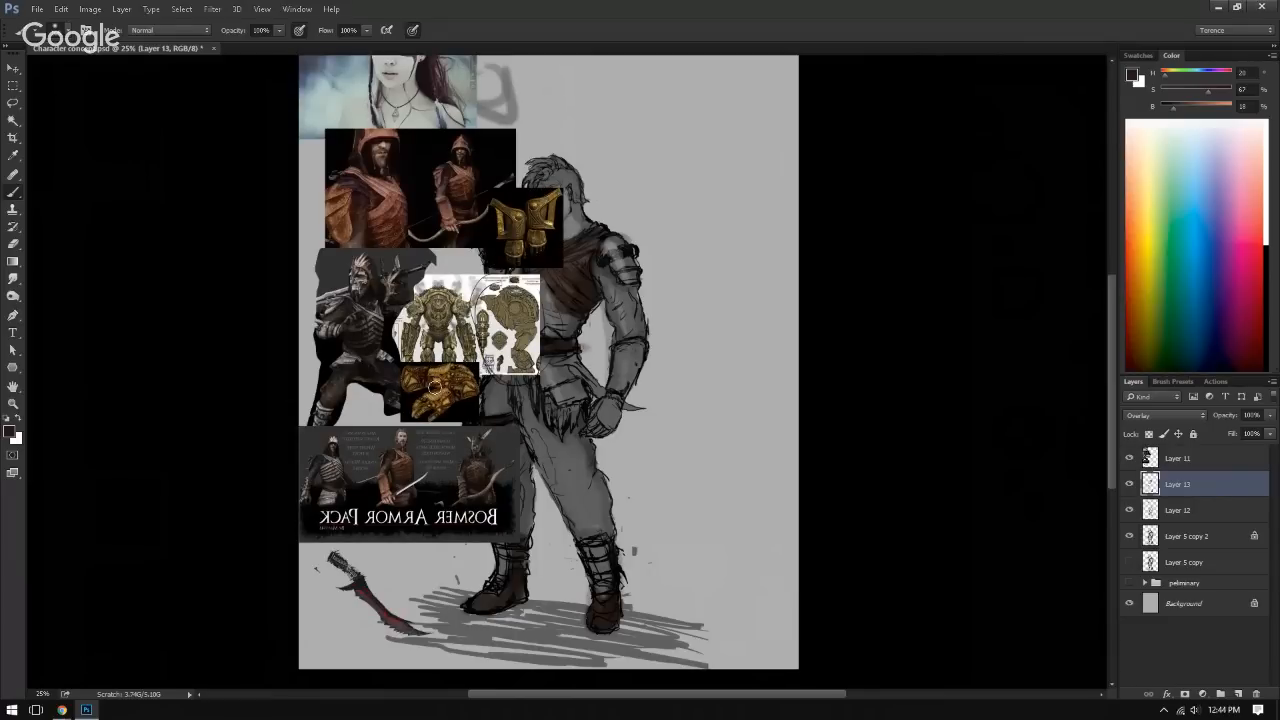
right_click(447, 393)
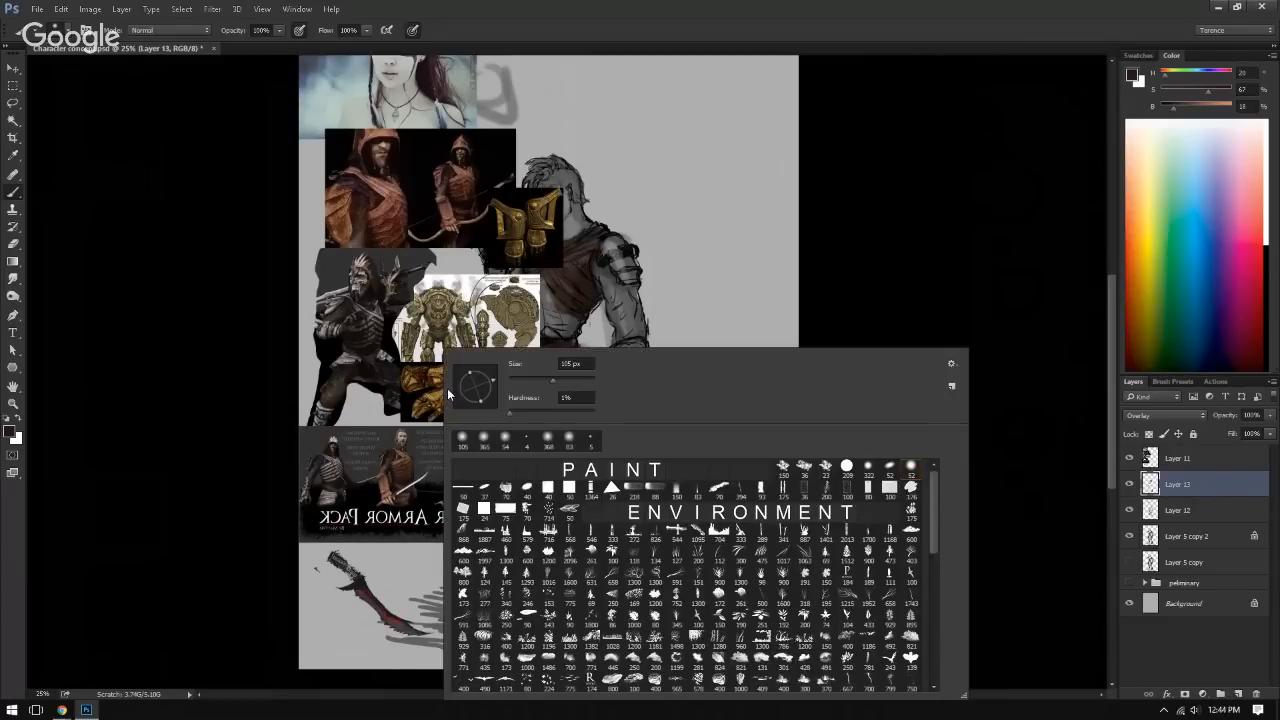
alt+click(447, 393)
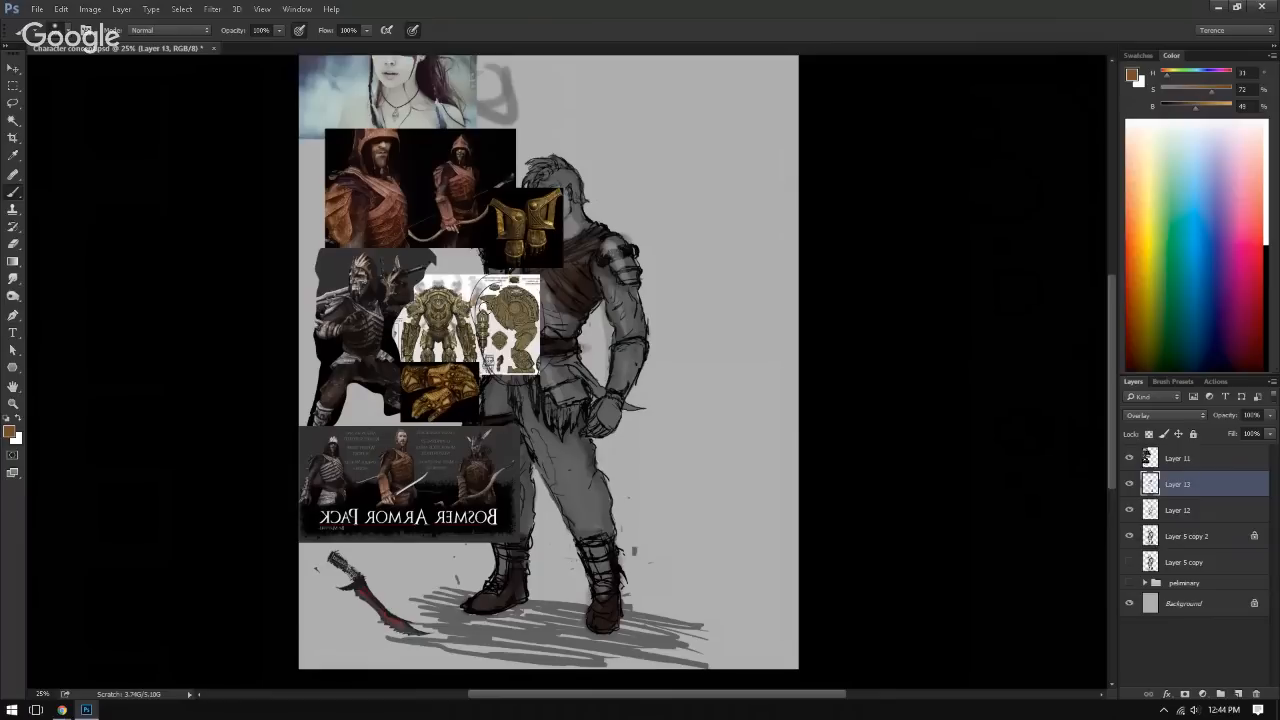
click(1129, 458)
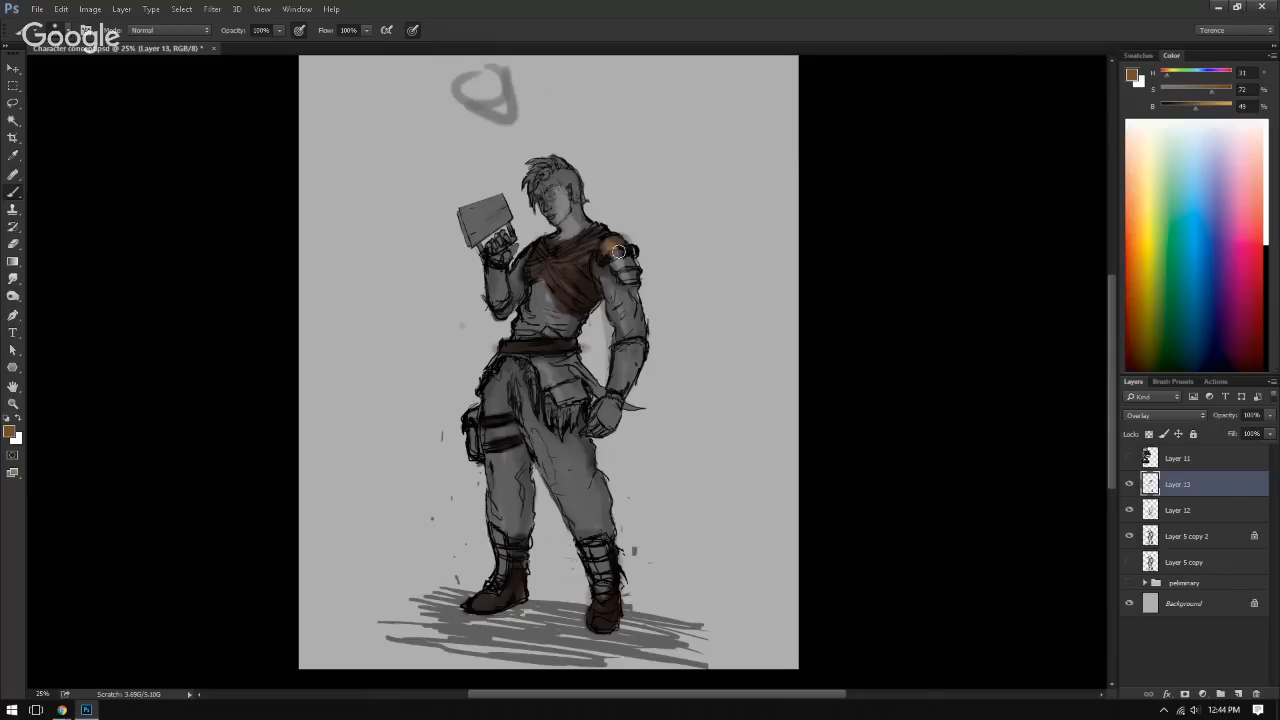
Step: Paint the golden brown over the shoulder, lowered upper arm and torso, undoing the strokes that cover the shoulder plates
drag(619, 251, 625, 265)
key(ctrl+alt+z)
key(ctrl+alt+z)
key(ctrl+alt+z)
key(ctrl+alt+z)
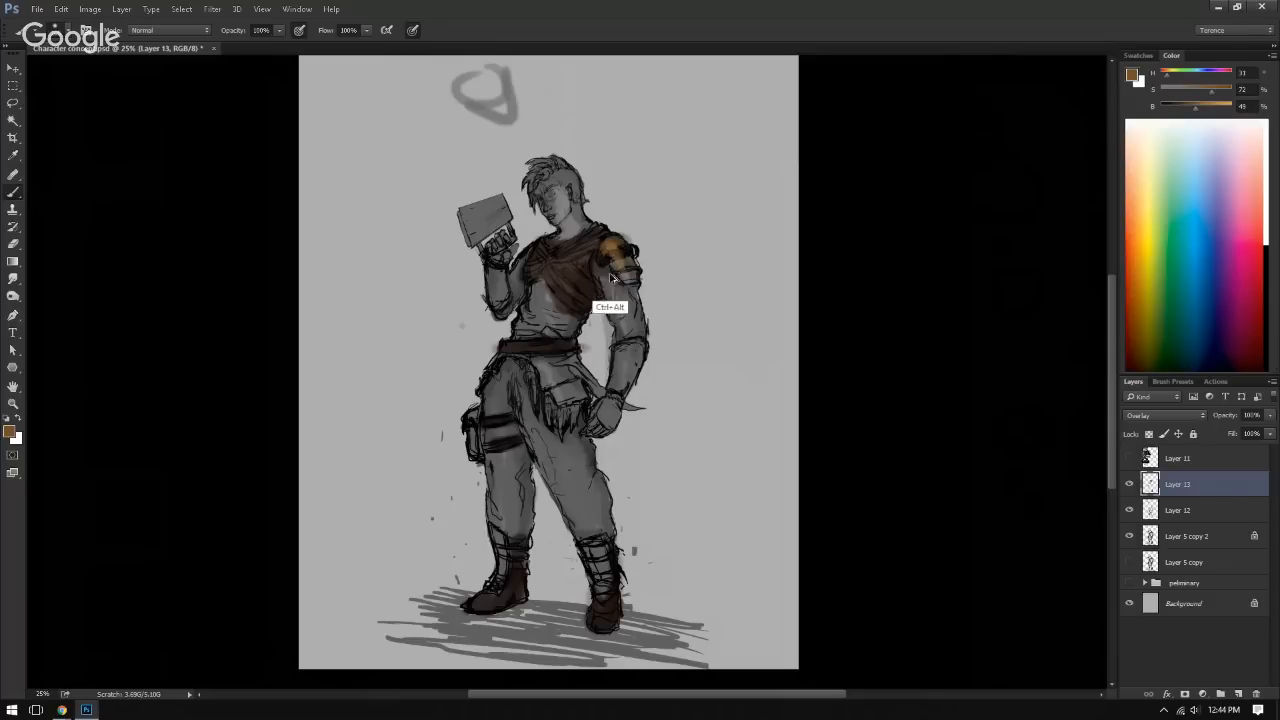
mouse_move(604, 272)
mouse_down()
mouse_move(620, 332)
mouse_move(636, 300)
mouse_move(634, 328)
mouse_up()
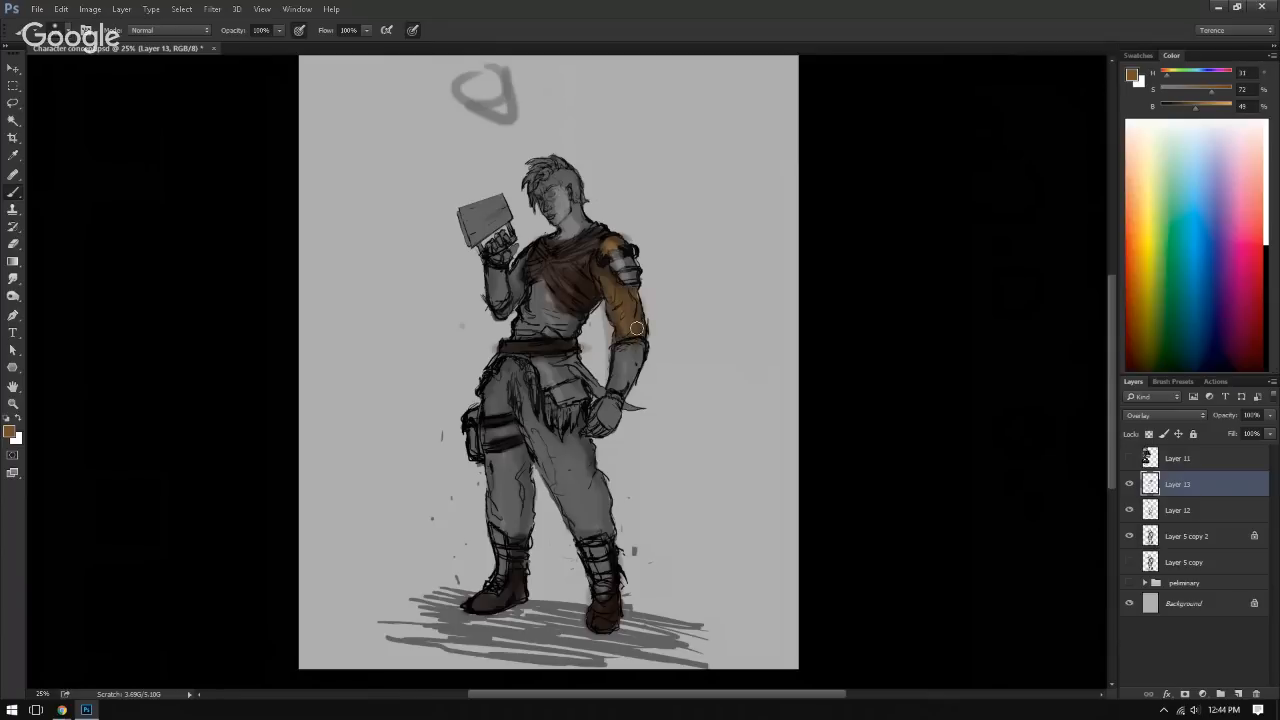
mouse_move(526, 271)
mouse_down()
mouse_move(566, 316)
mouse_move(524, 323)
mouse_move(556, 325)
mouse_up()
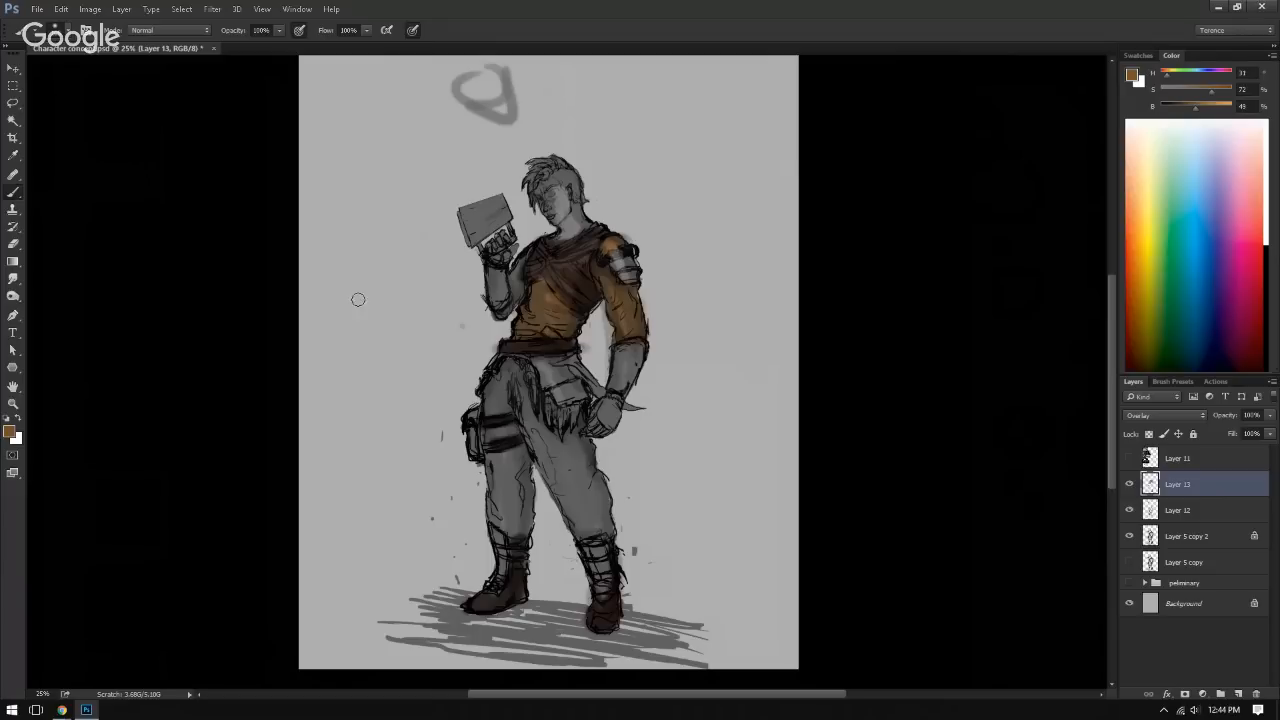
Step: Try a golden brown test patch on the empty background beside the figure and undo it
mouse_move(358, 299)
mouse_down()
mouse_move(355, 318)
mouse_move(427, 244)
mouse_move(368, 332)
mouse_move(440, 248)
mouse_up()
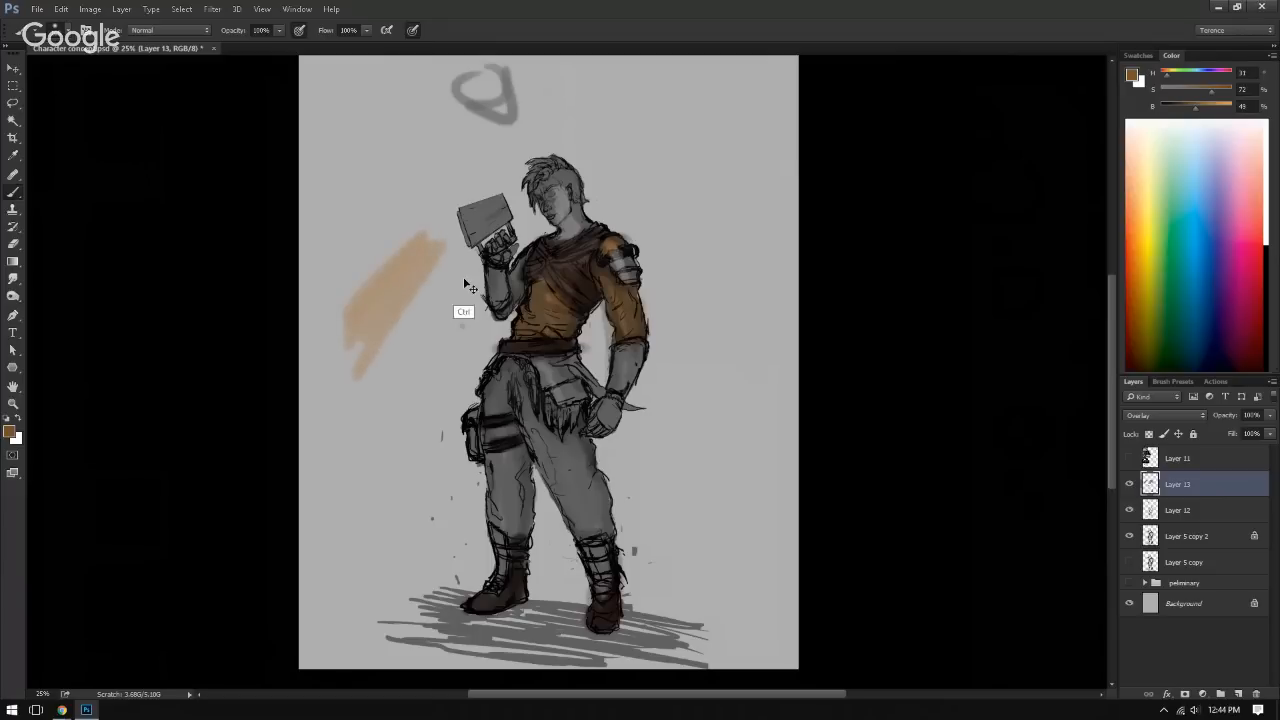
key(ctrl+alt+z)
key(ctrl+alt+z)
key(ctrl+alt+z)
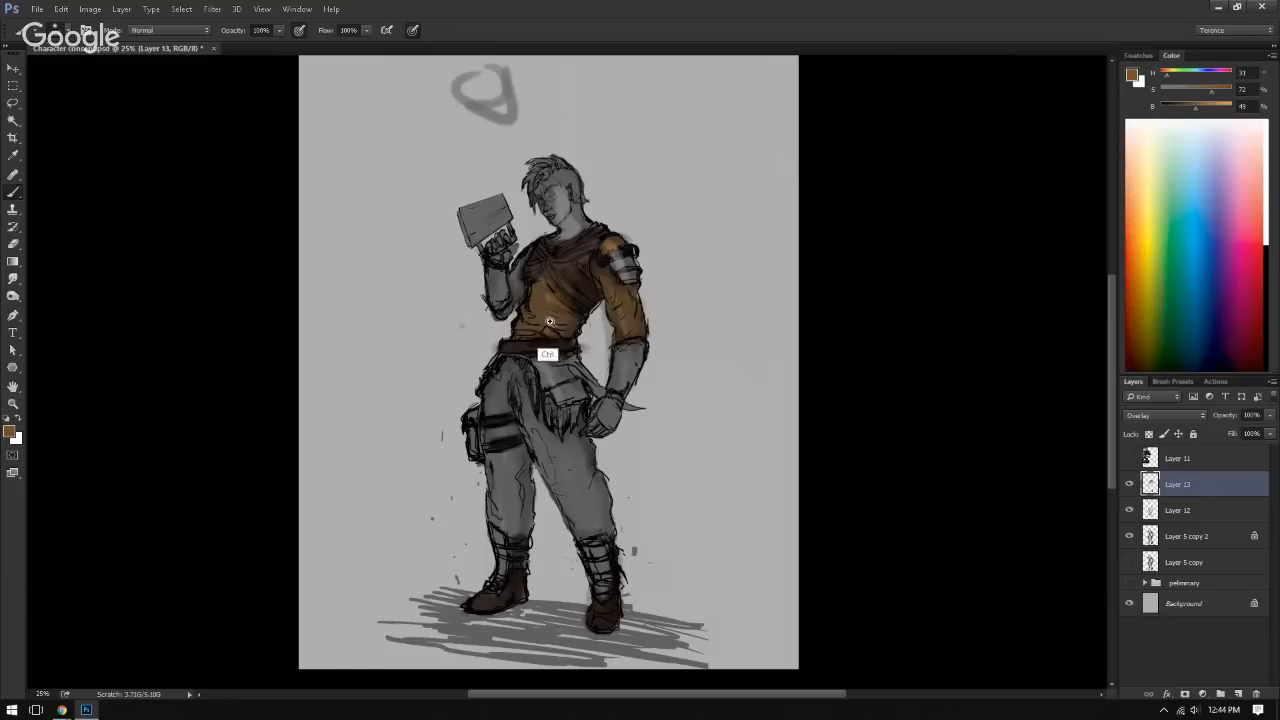
Step: Undo the rough torso strokes and repaint golden brown over the torso below the chest wrap and the raised upper arm
drag(545, 321, 635, 330)
key(ctrl+alt+z)
mouse_move(536, 266)
mouse_down()
mouse_move(589, 297)
mouse_move(544, 266)
mouse_move(634, 316)
mouse_move(523, 260)
mouse_move(634, 314)
mouse_move(519, 246)
mouse_move(585, 283)
mouse_move(541, 237)
mouse_move(487, 334)
mouse_move(569, 289)
mouse_move(477, 346)
mouse_move(597, 337)
mouse_move(590, 346)
mouse_move(609, 316)
mouse_move(588, 343)
mouse_move(506, 286)
mouse_move(525, 243)
mouse_up()
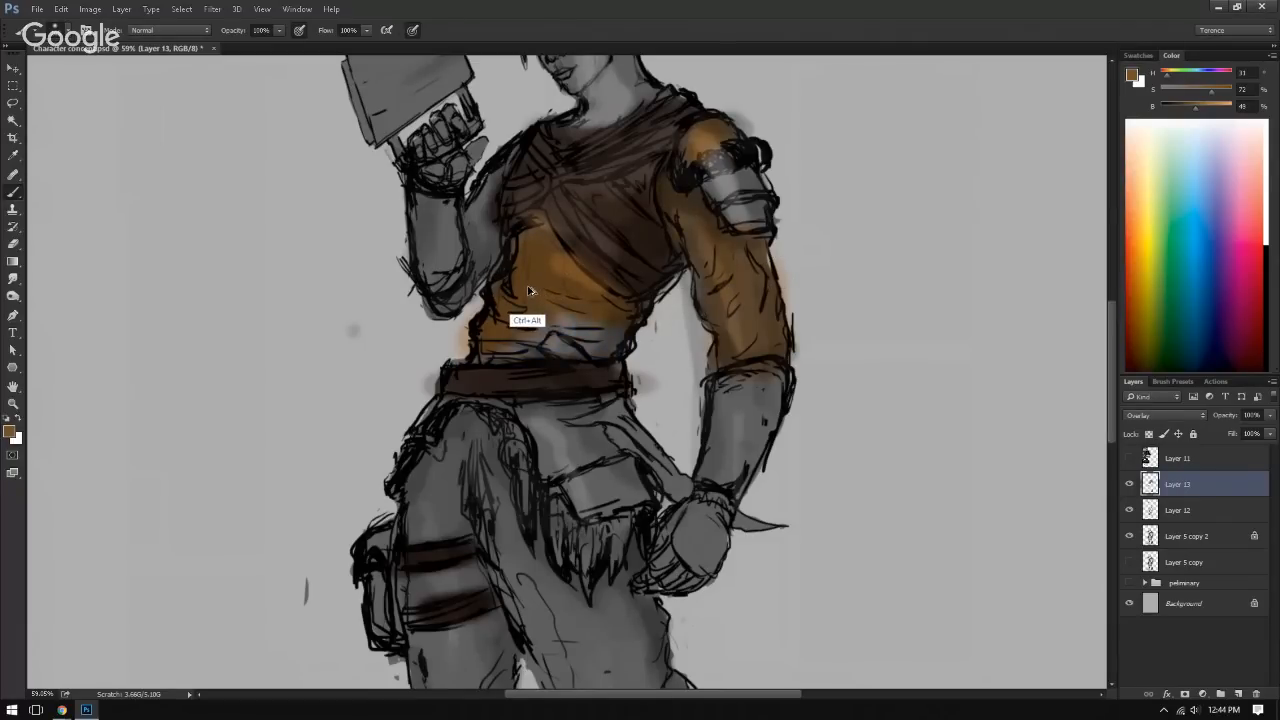
key(ctrl+alt+z)
key(ctrl+alt+z)
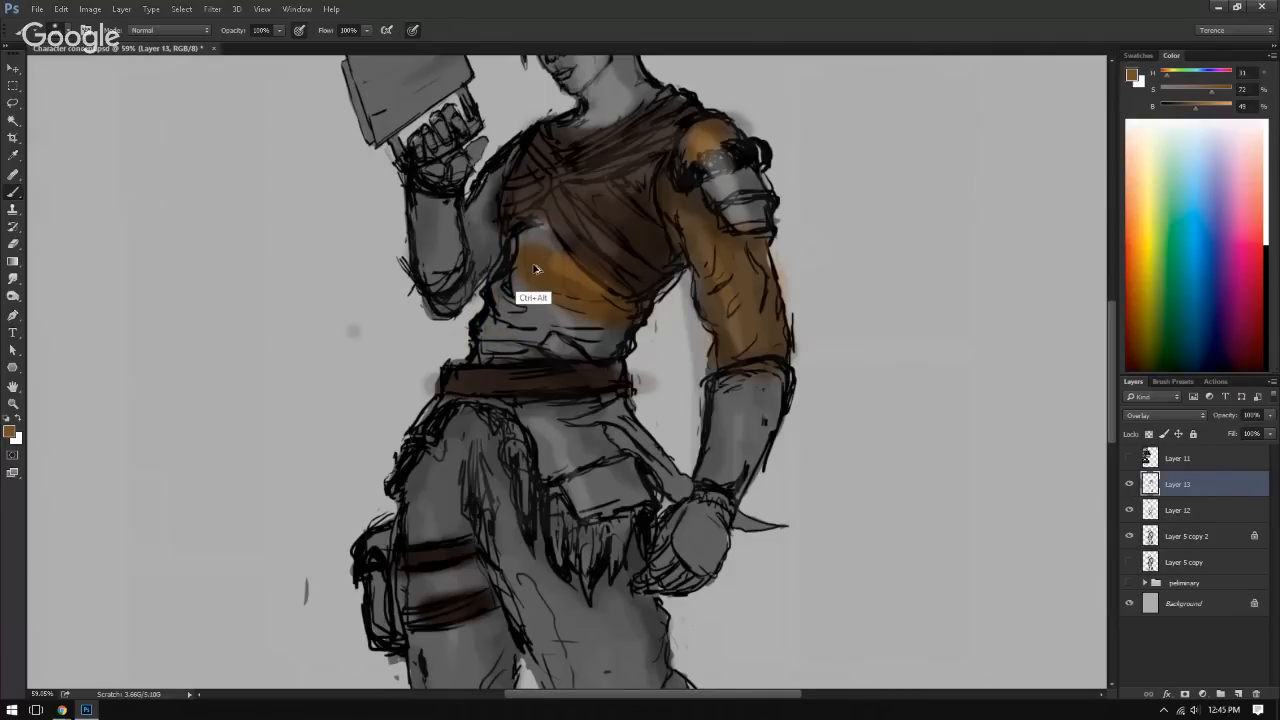
mouse_move(537, 250)
mouse_down()
mouse_move(540, 266)
mouse_move(491, 335)
mouse_move(545, 316)
mouse_move(622, 335)
mouse_move(626, 298)
mouse_move(598, 291)
mouse_move(612, 290)
mouse_up()
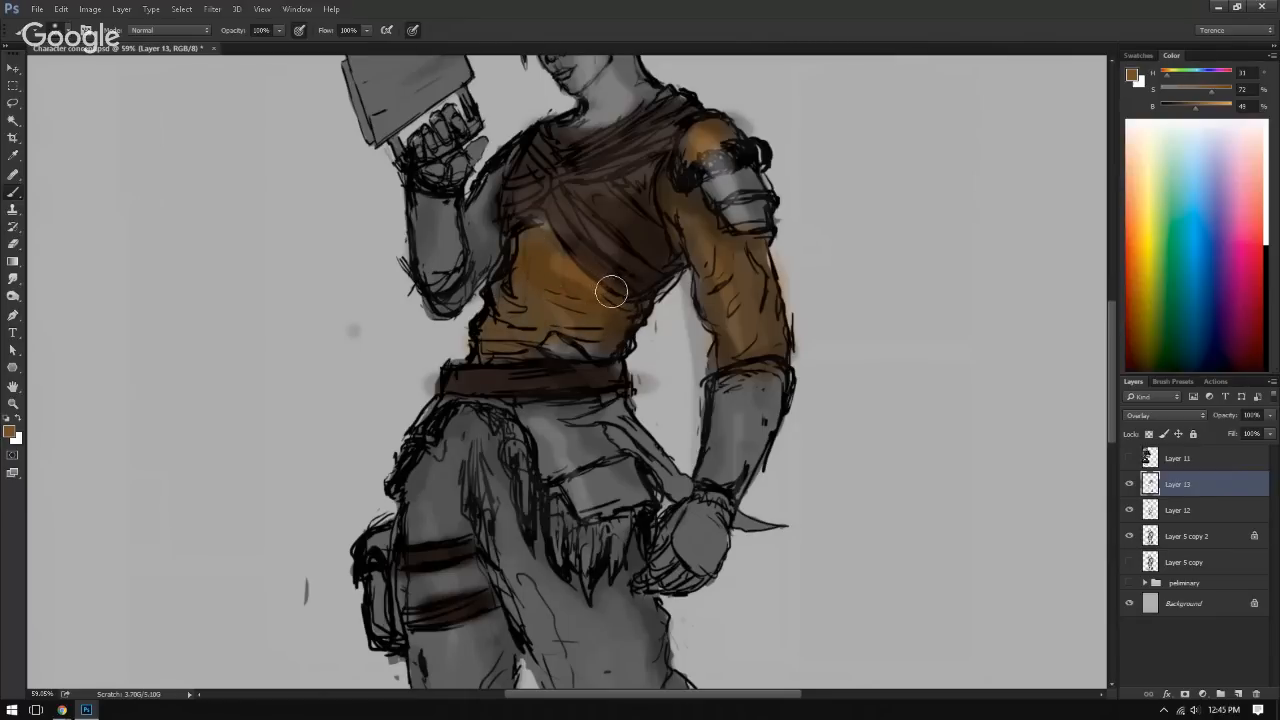
mouse_move(482, 318)
mouse_down()
mouse_move(485, 285)
mouse_move(486, 345)
mouse_move(448, 372)
mouse_move(536, 242)
mouse_up()
Step: Paint golden brown over the fingers of the lowered hand
scroll(483, 305, up, 2)
mouse_move(547, 546)
mouse_down()
mouse_move(535, 443)
mouse_move(465, 321)
mouse_move(474, 140)
mouse_up()
drag(462, 290, 380, 300)
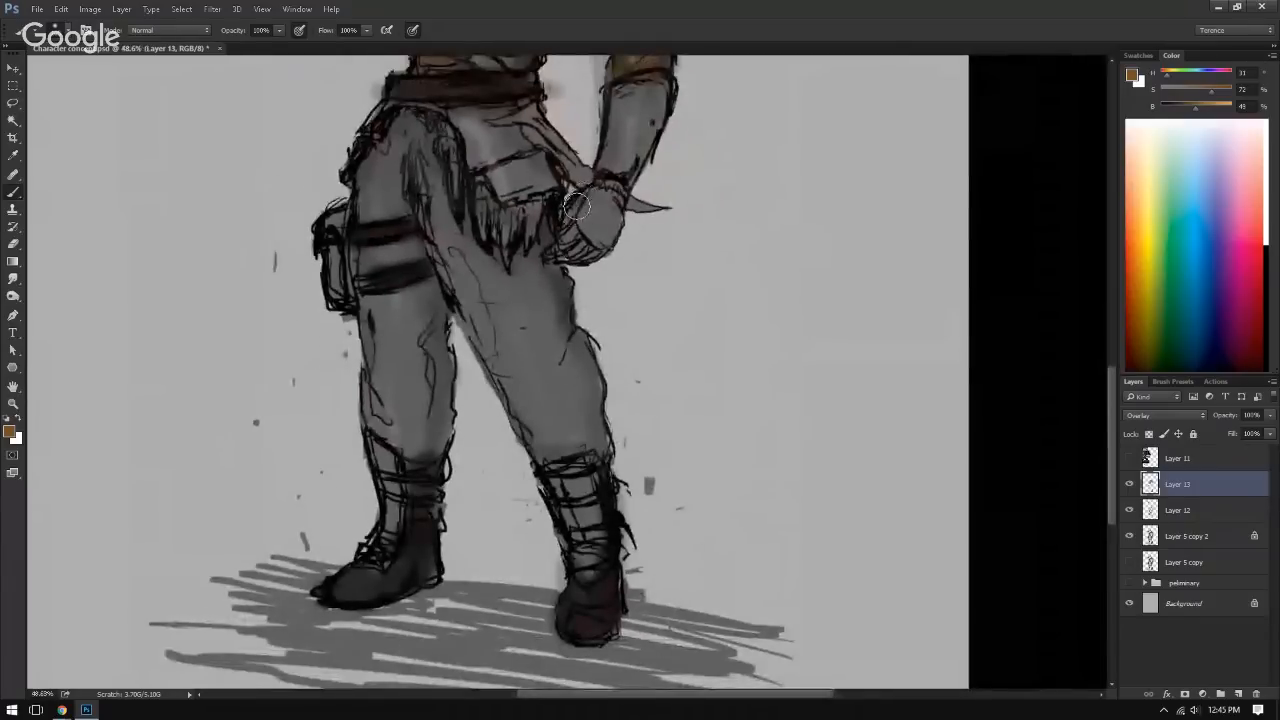
mouse_move(570, 231)
mouse_down()
mouse_move(595, 253)
mouse_move(562, 138)
mouse_move(584, 151)
mouse_move(574, 210)
mouse_up()
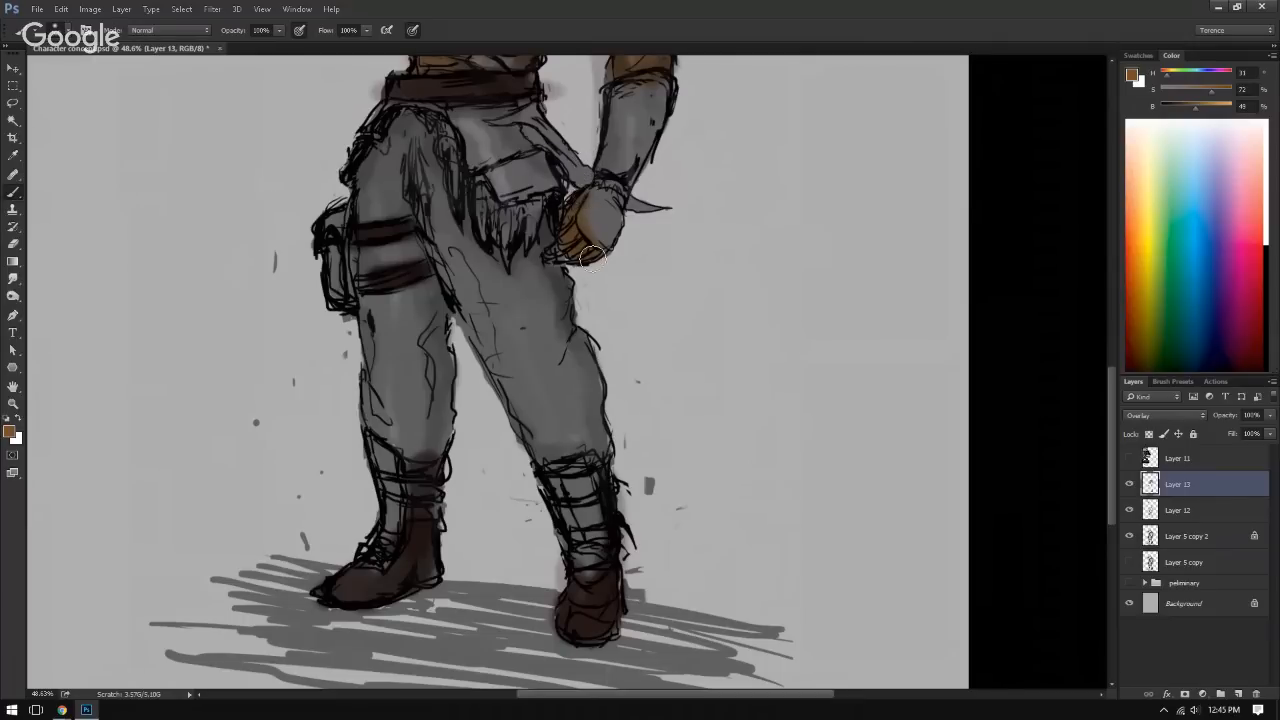
mouse_move(518, 270)
mouse_down()
mouse_move(520, 457)
mouse_move(482, 112)
mouse_up()
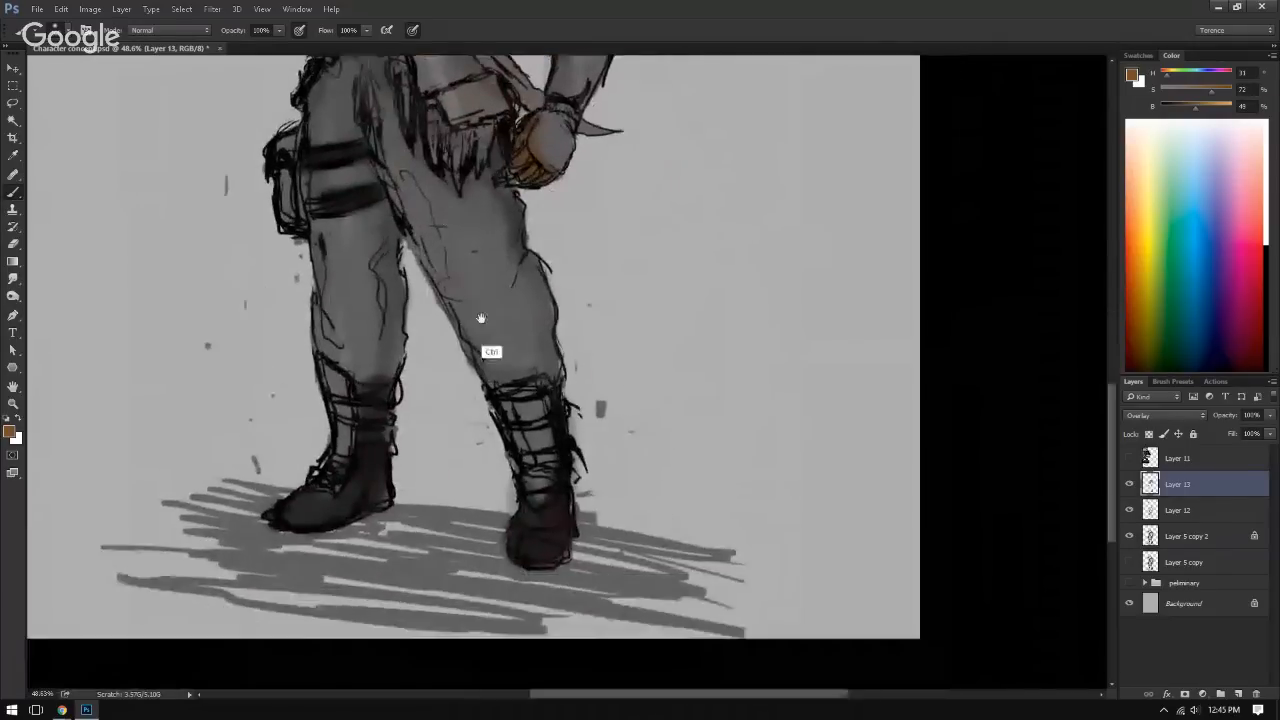
Step: Undo the last stroke on the trousers and add a new layer above Layer 13 with the Overlay blend mode
drag(480, 317, 396, 334)
drag(450, 328, 497, 443)
mouse_move(477, 360)
mouse_down()
mouse_move(466, 446)
mouse_move(389, 442)
mouse_move(357, 328)
mouse_up()
mouse_move(326, 245)
mouse_down()
mouse_move(308, 245)
mouse_move(337, 223)
mouse_move(350, 287)
mouse_up()
key(ctrl+alt+z)
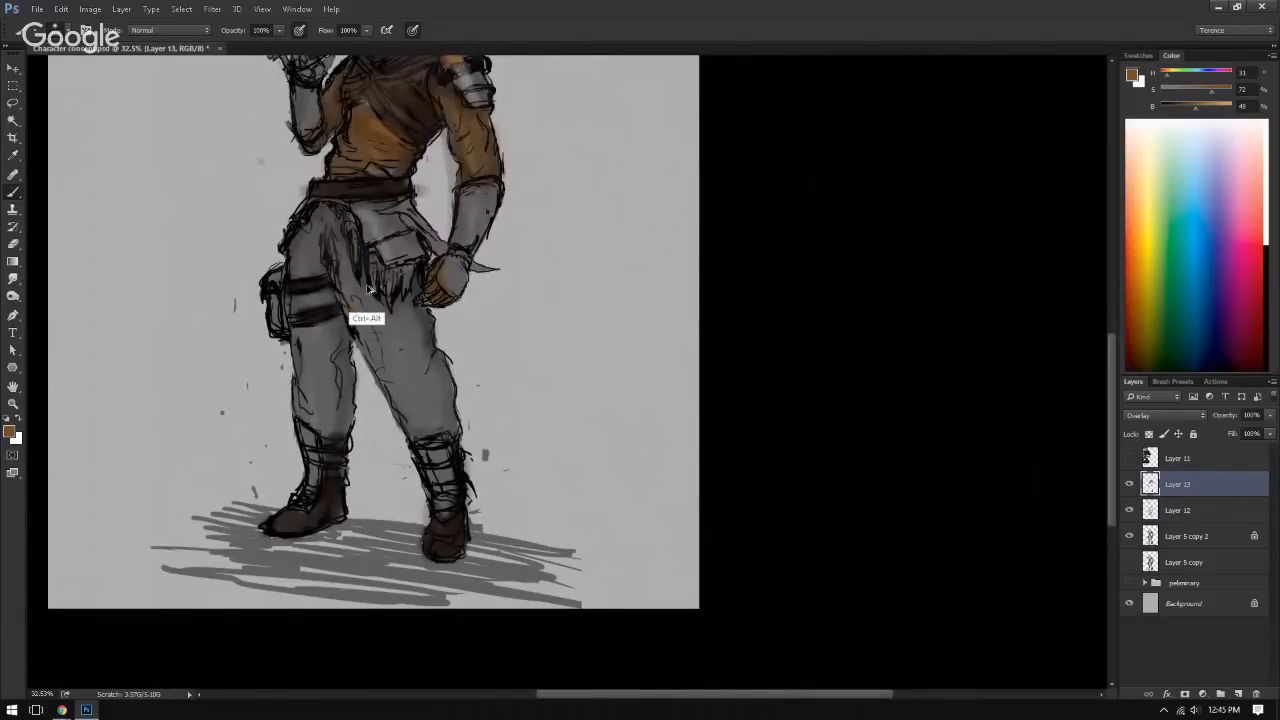
click(1238, 693)
click(1168, 415)
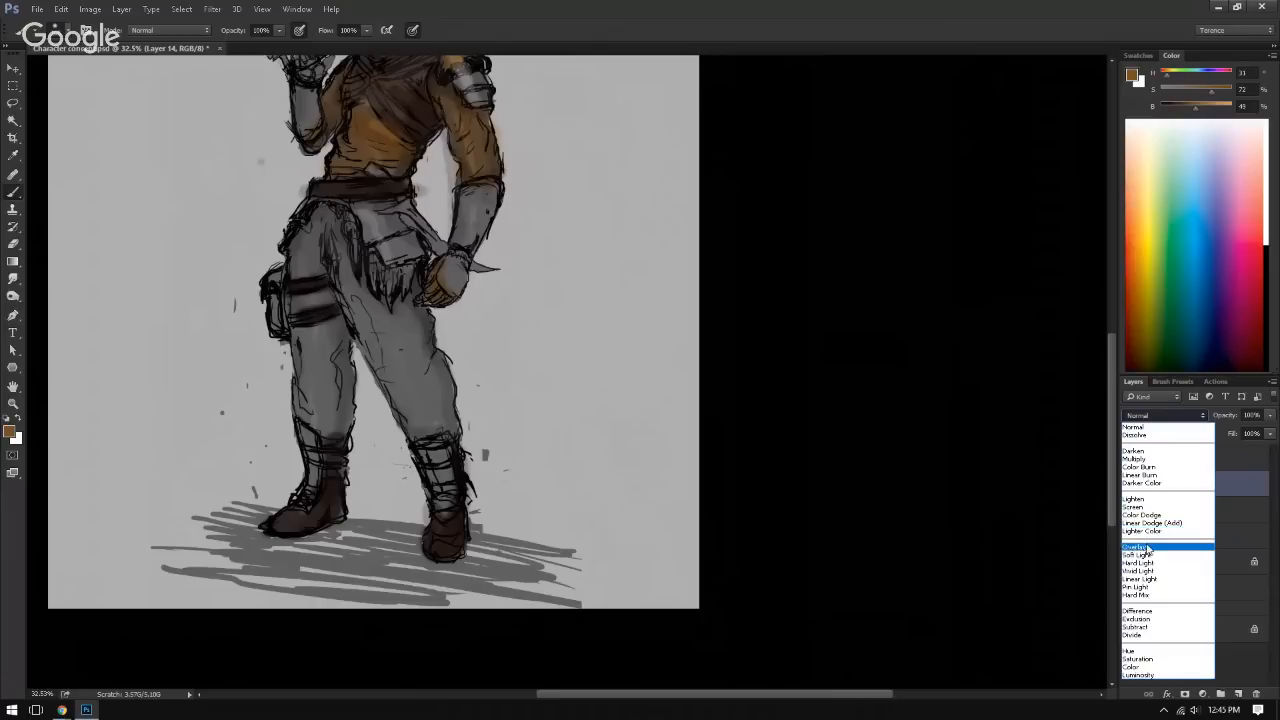
click(1146, 548)
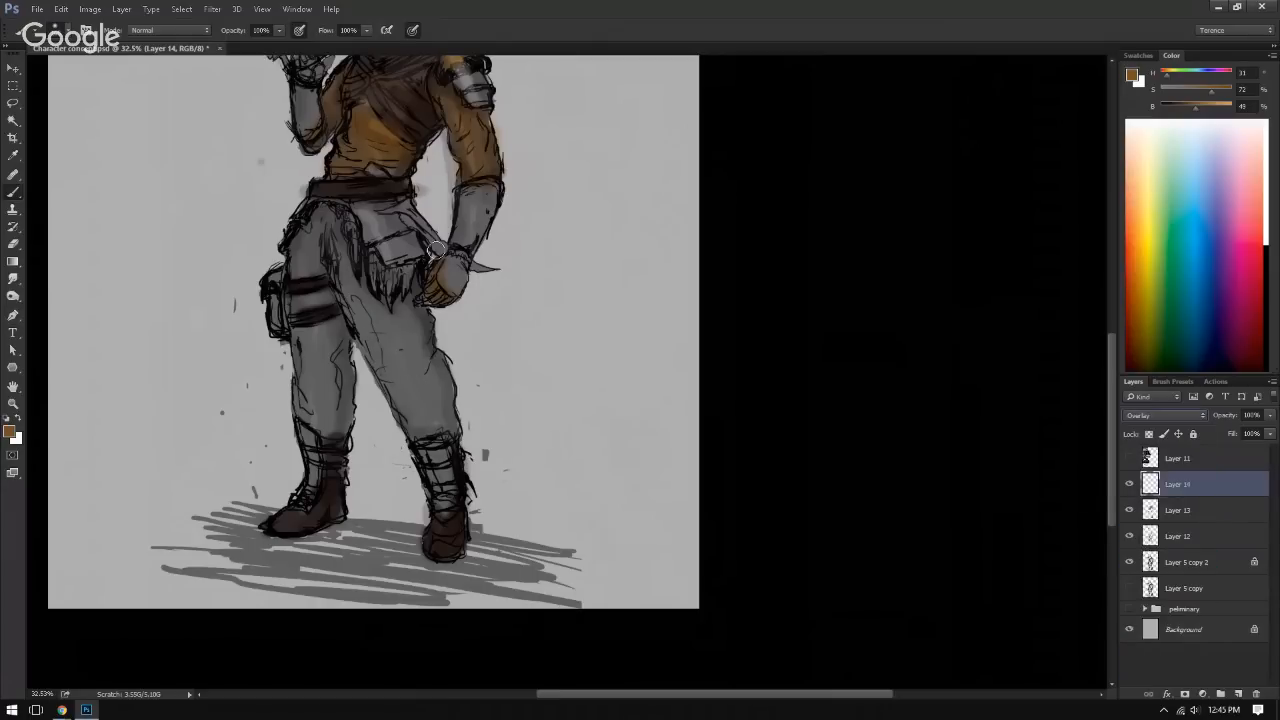
Step: Paint golden brown over both trouser legs down to the boot tops on the new Overlay layer
mouse_move(322, 216)
mouse_down()
mouse_move(302, 246)
mouse_move(321, 263)
mouse_move(332, 220)
mouse_move(360, 321)
mouse_move(366, 300)
mouse_move(409, 411)
mouse_move(386, 313)
mouse_move(395, 332)
mouse_move(417, 283)
mouse_move(411, 361)
mouse_move(422, 351)
mouse_move(404, 399)
mouse_move(413, 433)
mouse_move(430, 385)
mouse_move(449, 424)
mouse_move(403, 373)
mouse_up()
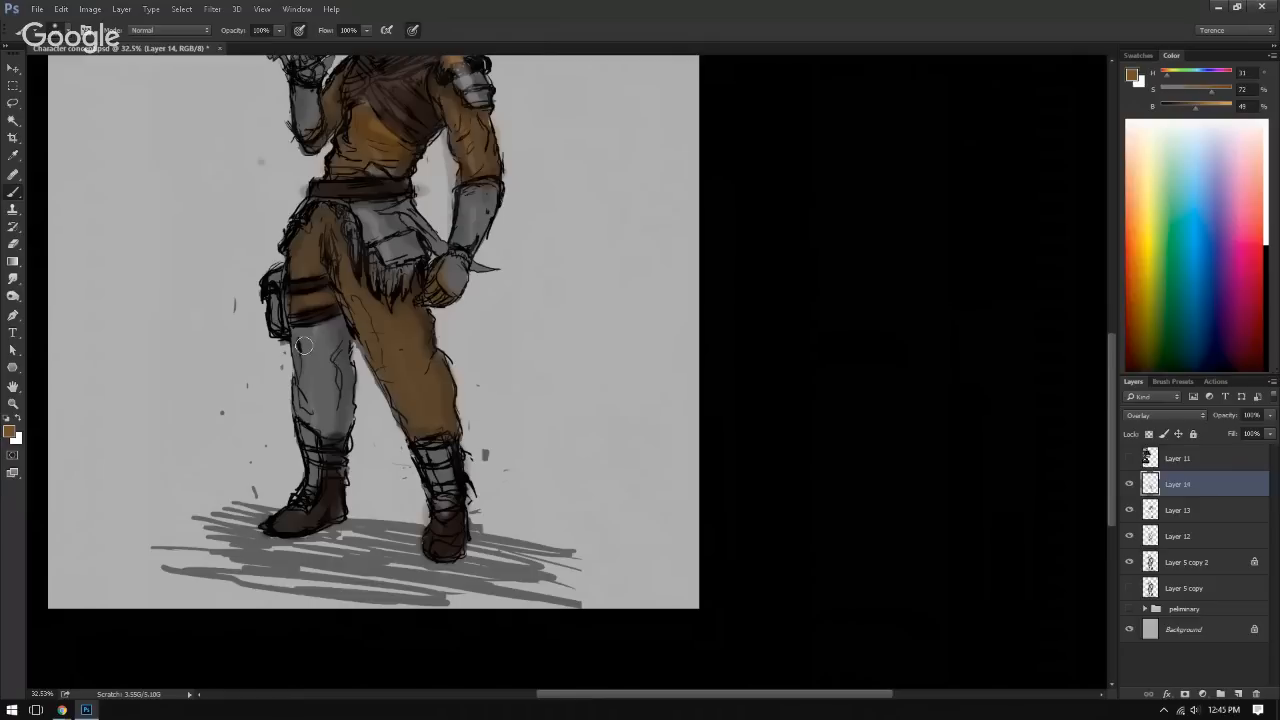
mouse_move(304, 348)
mouse_down()
mouse_move(338, 330)
mouse_move(340, 345)
mouse_move(306, 400)
mouse_move(321, 429)
mouse_move(339, 414)
mouse_move(350, 338)
mouse_move(310, 340)
mouse_move(316, 405)
mouse_up()
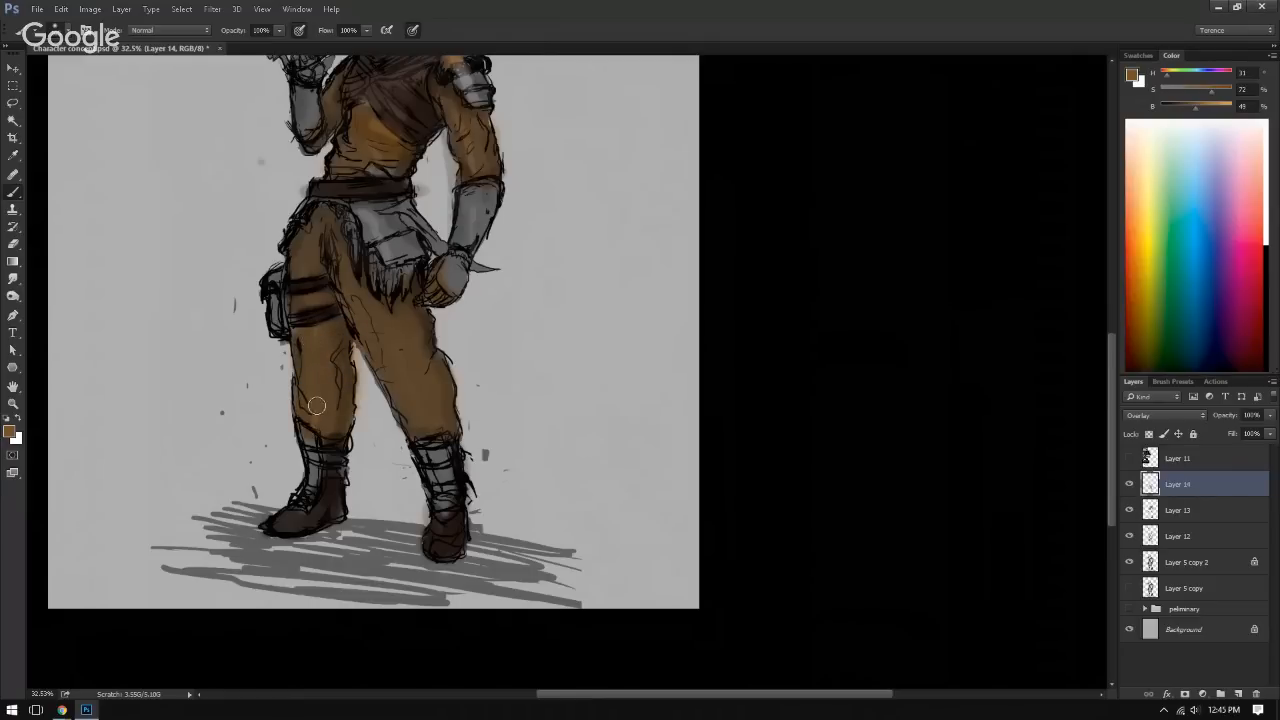
drag(322, 340, 371, 433)
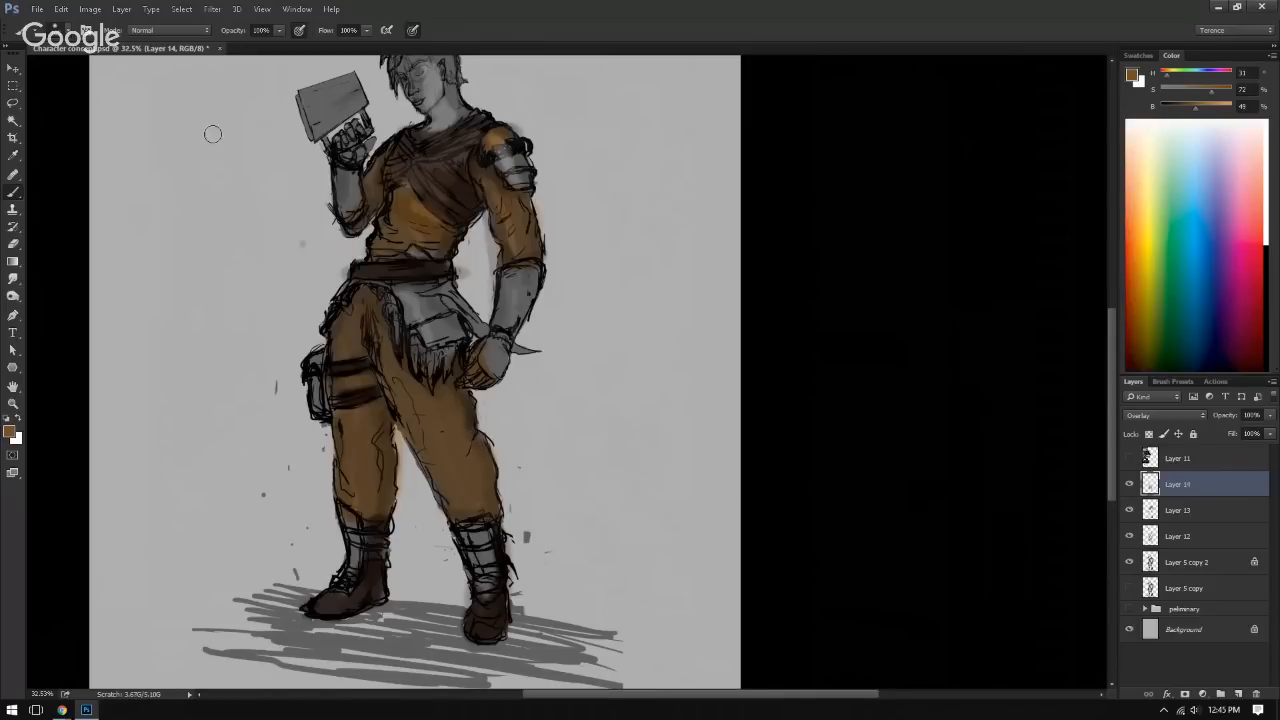
Step: Add another new layer above Layer 14 and set its blend mode to Overlay
click(1240, 693)
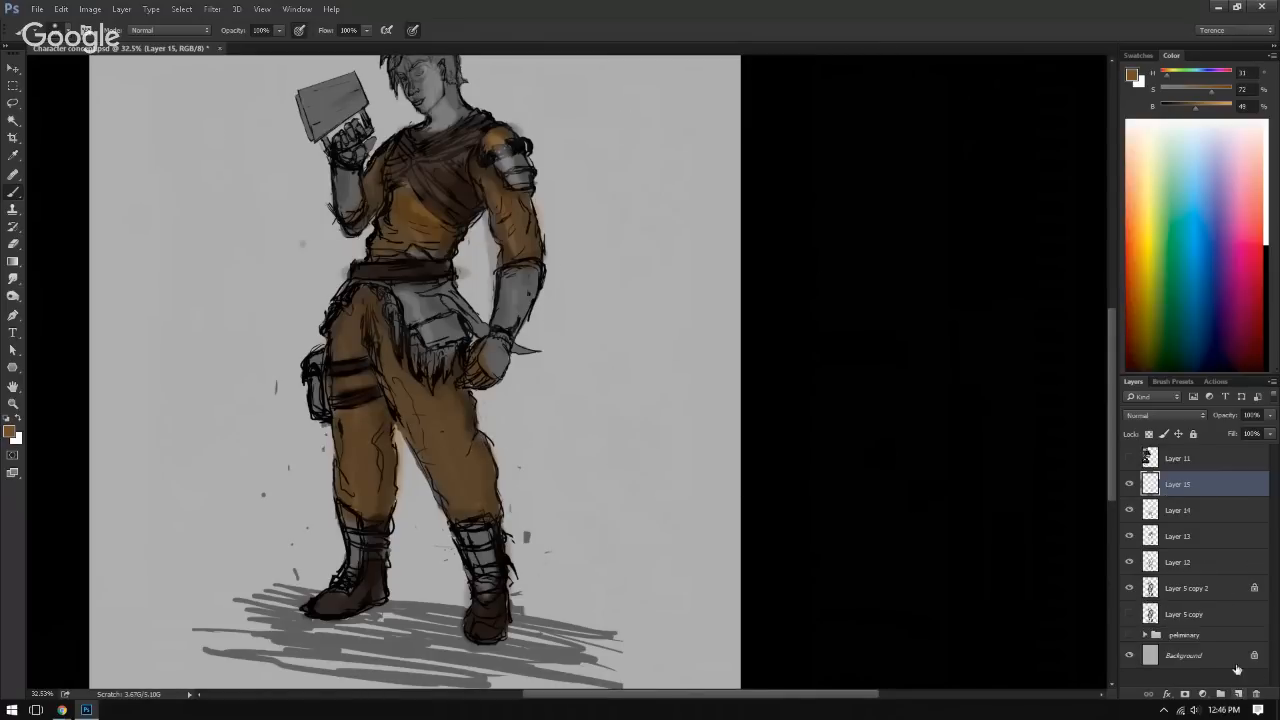
click(1203, 416)
click(1165, 550)
Step: Sample the dark brown of the chest wrap and shift it to a reddish brown with 75% saturation and 41% brightness
drag(376, 268, 361, 412)
drag(431, 337, 472, 392)
drag(472, 417, 540, 428)
mouse_move(485, 430)
mouse_down()
mouse_move(483, 484)
mouse_move(557, 320)
mouse_move(614, 263)
mouse_move(591, 320)
mouse_move(457, 449)
mouse_move(392, 479)
mouse_up()
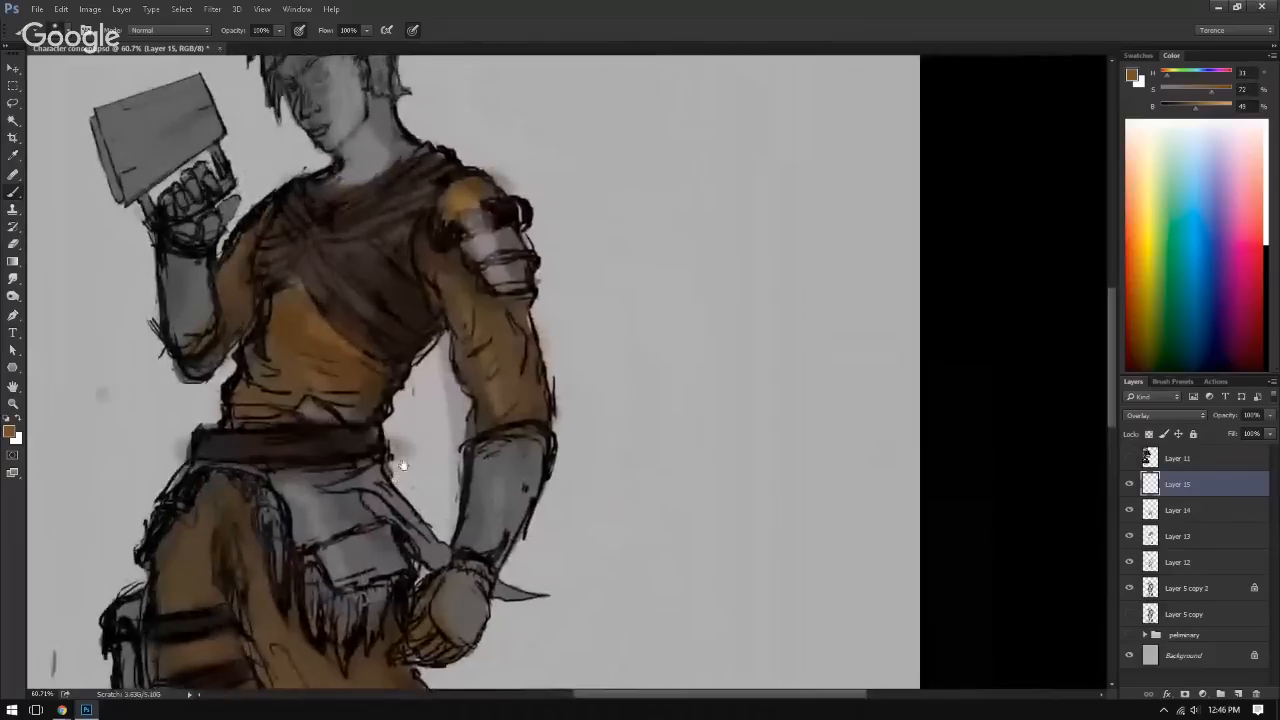
key(alt)
alt+click(401, 293)
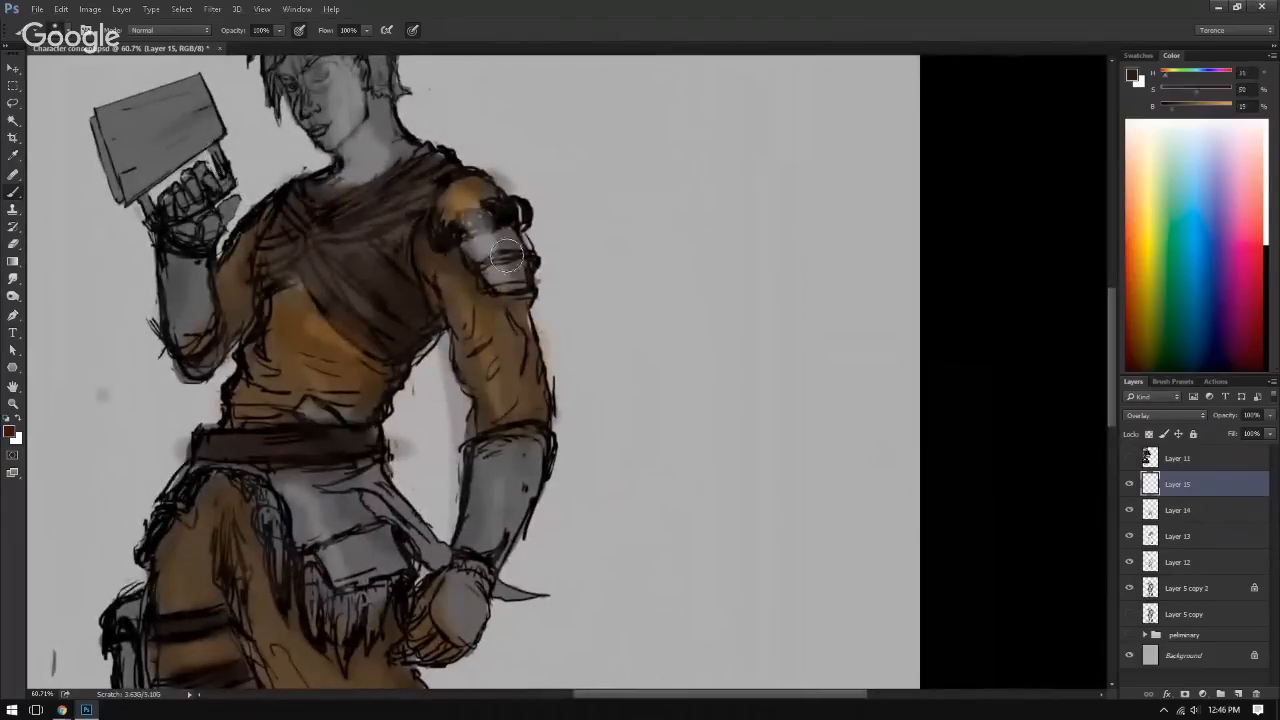
drag(1180, 113, 1190, 112)
click(1192, 105)
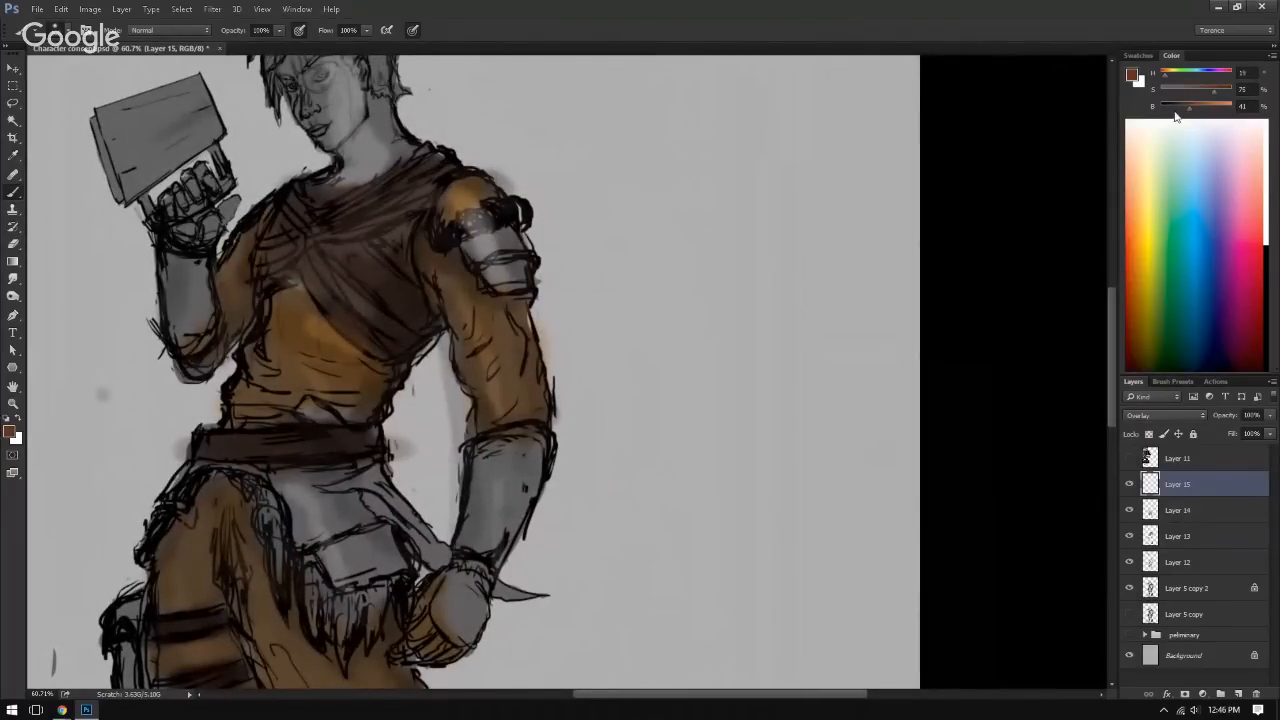
Step: Paint the reddish brown over the lowered forearm, the back of its hand and the hip cloth with its flap
mouse_move(481, 472)
mouse_down()
mouse_move(530, 447)
mouse_move(468, 554)
mouse_move(492, 535)
mouse_move(497, 566)
mouse_move(522, 470)
mouse_move(513, 456)
mouse_move(448, 608)
mouse_move(467, 617)
mouse_move(473, 543)
mouse_move(483, 592)
mouse_move(494, 518)
mouse_move(484, 532)
mouse_move(474, 565)
mouse_move(523, 470)
mouse_move(520, 485)
mouse_move(503, 446)
mouse_move(489, 528)
mouse_move(462, 640)
mouse_up()
drag(626, 484, 663, 520)
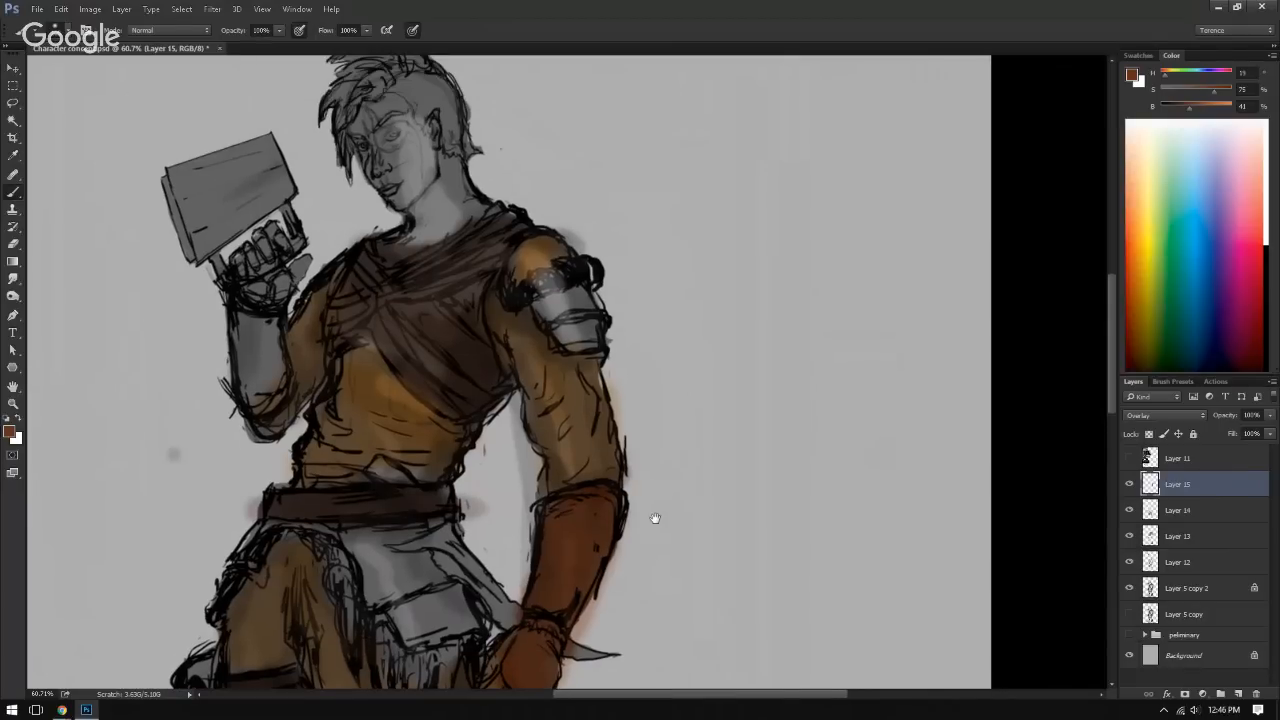
mouse_move(280, 505)
mouse_down()
mouse_move(346, 324)
mouse_move(315, 297)
mouse_move(299, 250)
mouse_up()
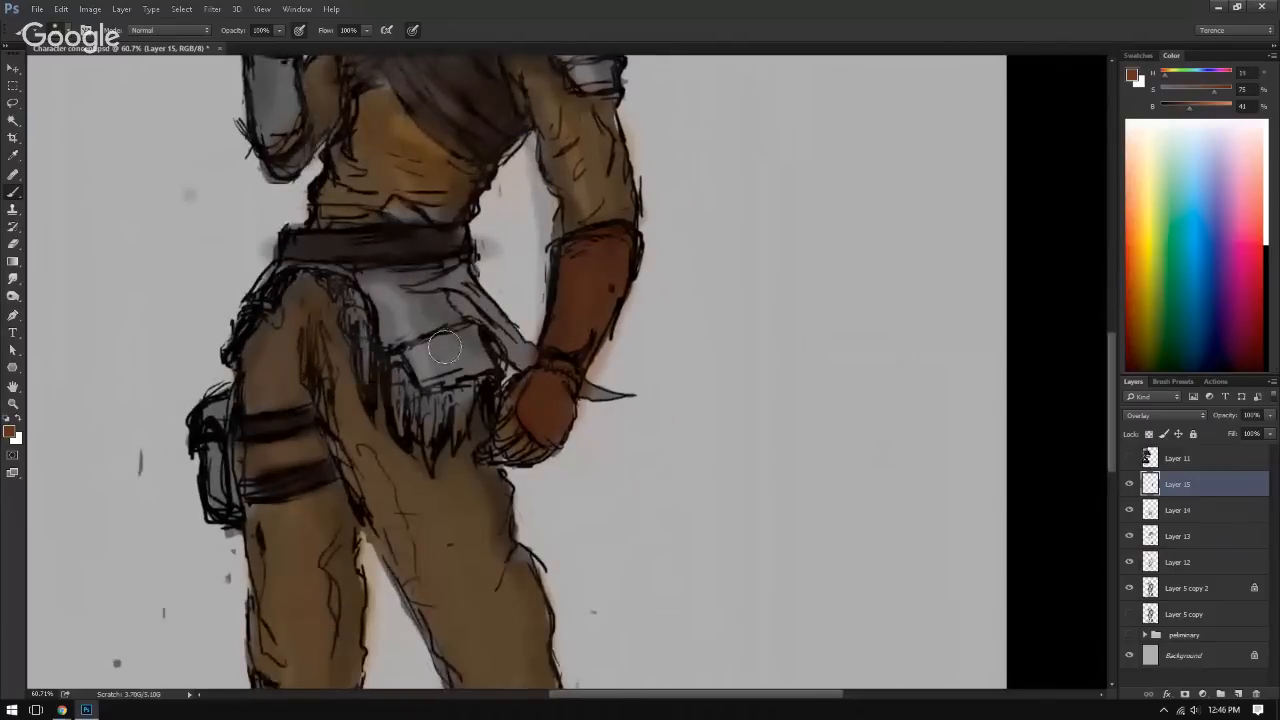
mouse_move(468, 337)
mouse_down()
mouse_move(449, 369)
mouse_move(462, 345)
mouse_move(378, 298)
mouse_move(449, 325)
mouse_move(423, 311)
mouse_move(446, 278)
mouse_move(370, 275)
mouse_move(368, 290)
mouse_move(458, 306)
mouse_up()
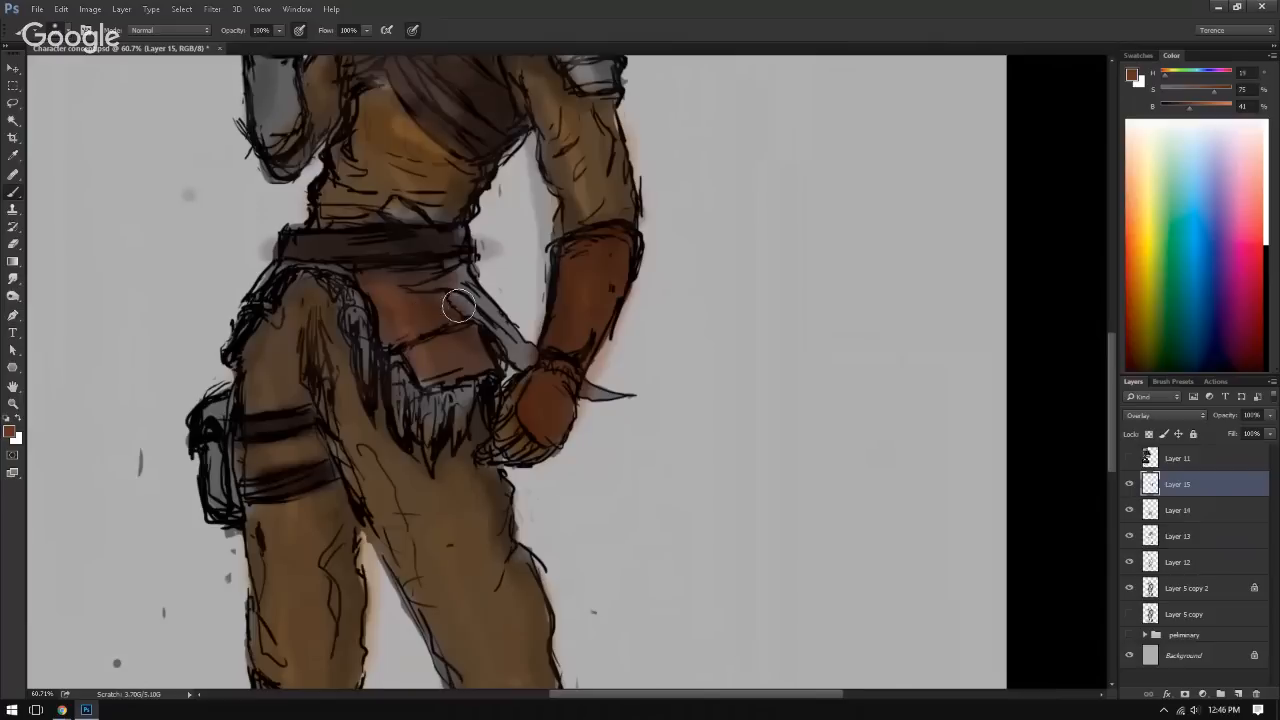
mouse_move(412, 349)
mouse_down()
mouse_move(443, 366)
mouse_move(335, 271)
mouse_move(303, 267)
mouse_move(298, 282)
mouse_move(296, 266)
mouse_move(273, 280)
mouse_move(222, 351)
mouse_move(249, 386)
mouse_move(236, 495)
mouse_move(294, 459)
mouse_move(360, 330)
mouse_move(319, 473)
mouse_up()
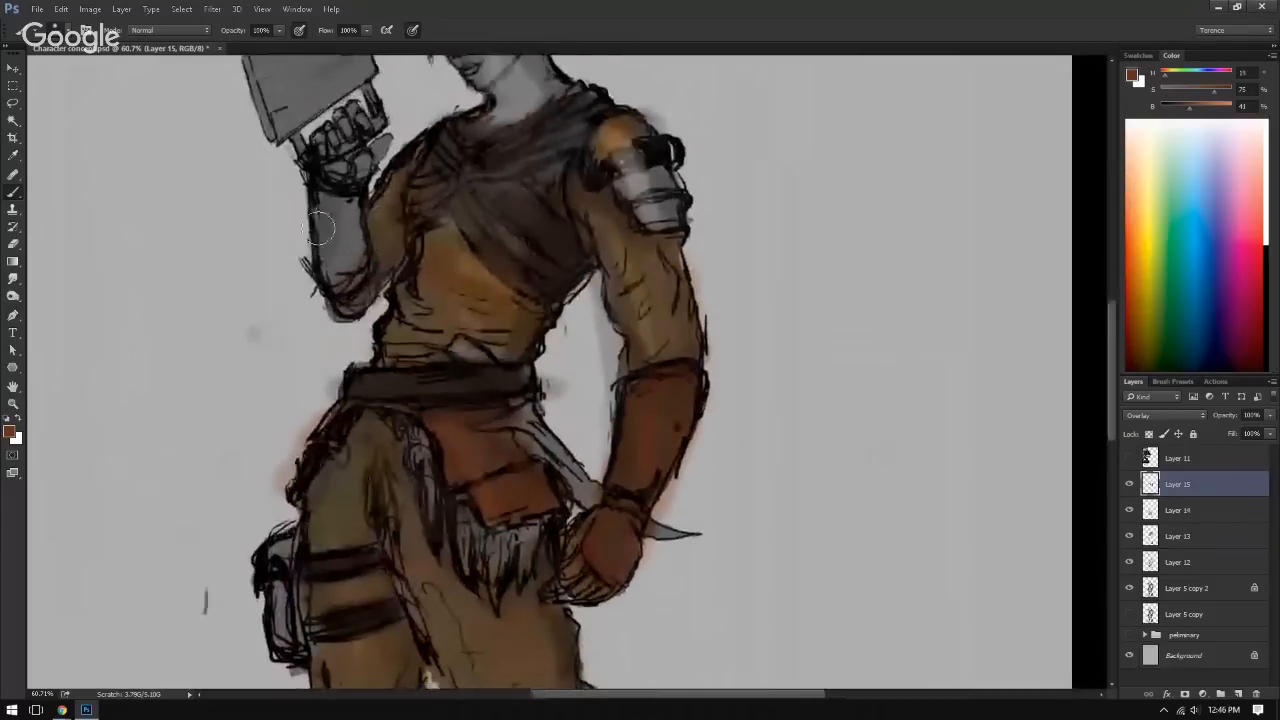
Step: Paint the reddish brown over the raised forearm and the pouch on the thigh
mouse_move(314, 253)
mouse_down()
mouse_move(328, 206)
mouse_move(347, 250)
mouse_up()
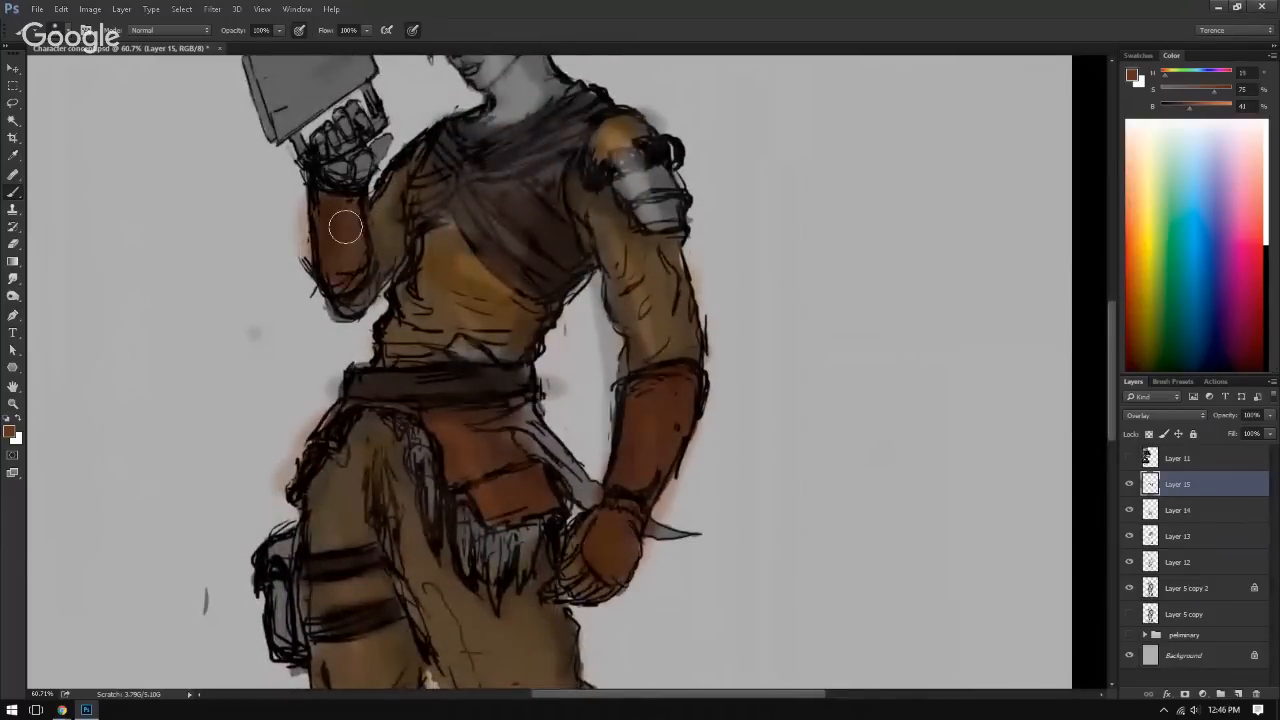
drag(349, 301, 369, 414)
mouse_move(349, 600)
mouse_down()
mouse_move(374, 243)
mouse_move(391, 197)
mouse_up()
mouse_move(340, 258)
mouse_down()
mouse_move(347, 339)
mouse_move(336, 289)
mouse_move(348, 251)
mouse_move(337, 259)
mouse_move(337, 367)
mouse_up()
mouse_move(404, 636)
mouse_down()
mouse_move(392, 343)
mouse_move(321, 396)
mouse_move(311, 436)
mouse_up()
drag(331, 314, 270, 318)
drag(361, 318, 362, 485)
mouse_move(400, 306)
mouse_down()
mouse_move(380, 374)
mouse_move(385, 445)
mouse_up()
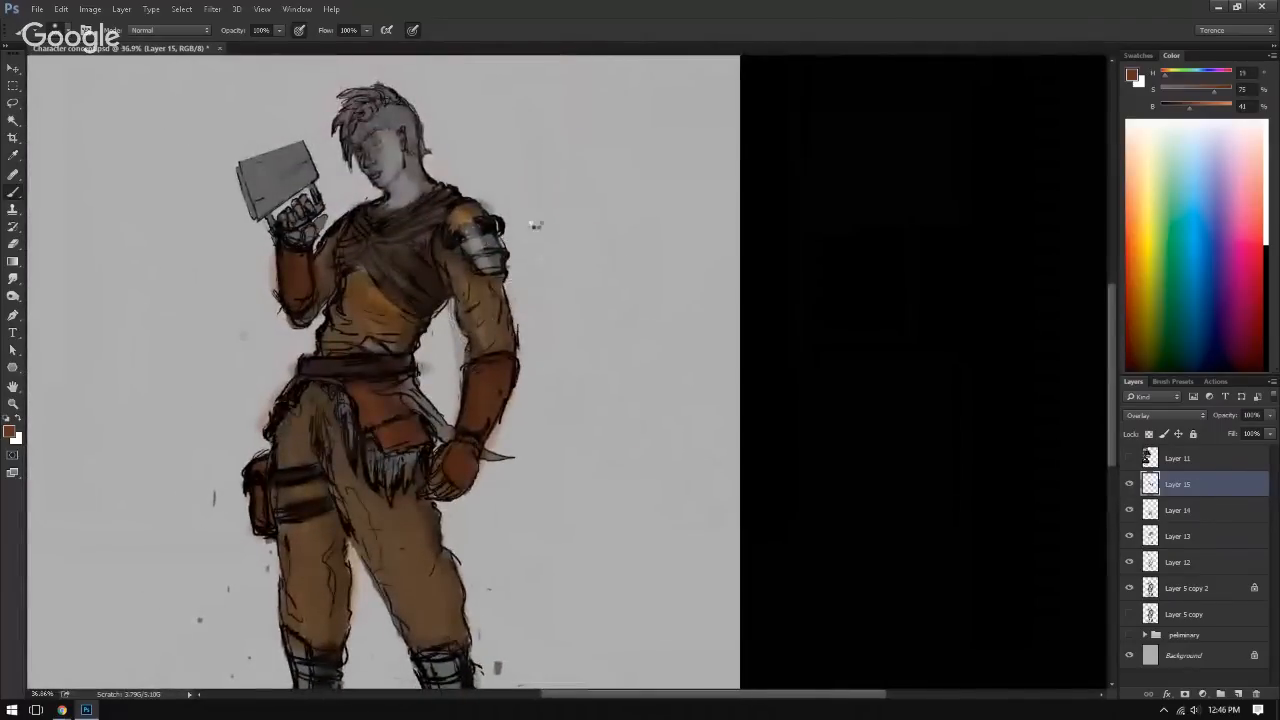
Step: Flip the canvas horizontally and sample a dark brown with 42% saturation and 25% brightness from the reference images, hiding them again
key(ctrl+shift+h)
mouse_move(493, 254)
mouse_down()
mouse_move(534, 263)
mouse_move(626, 360)
mouse_move(704, 345)
mouse_move(681, 337)
mouse_move(665, 376)
mouse_up()
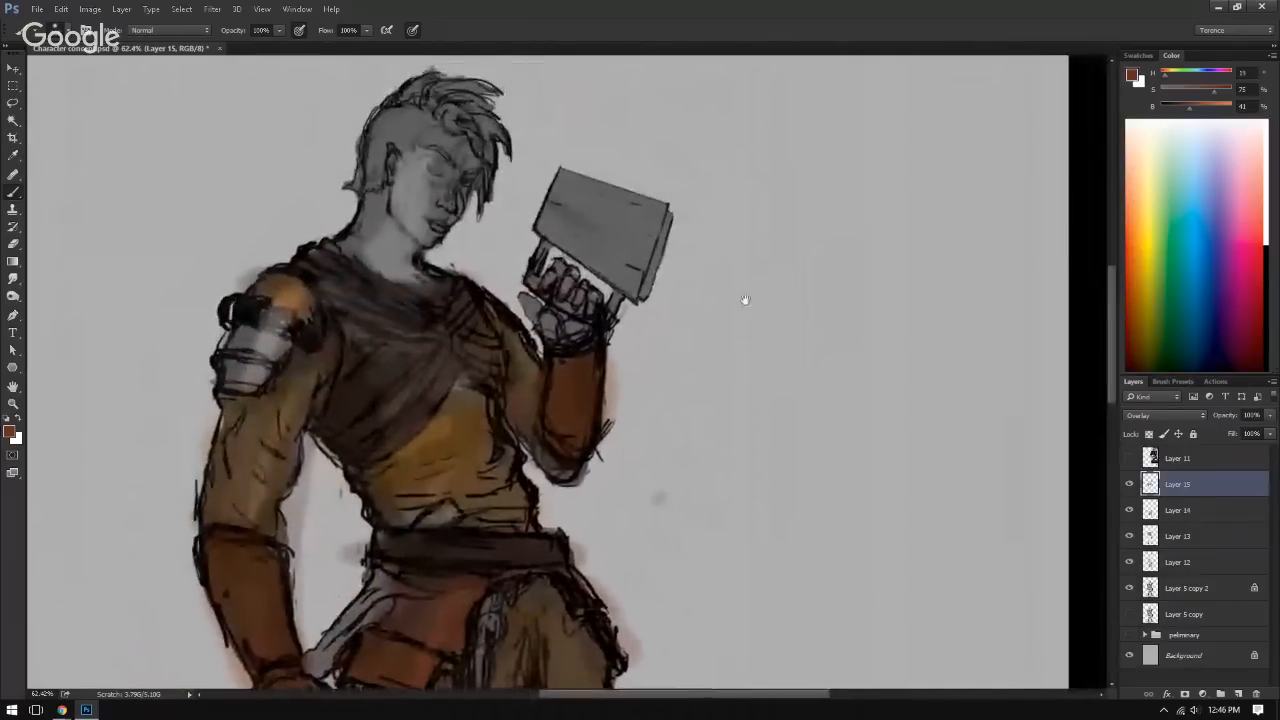
click(1126, 458)
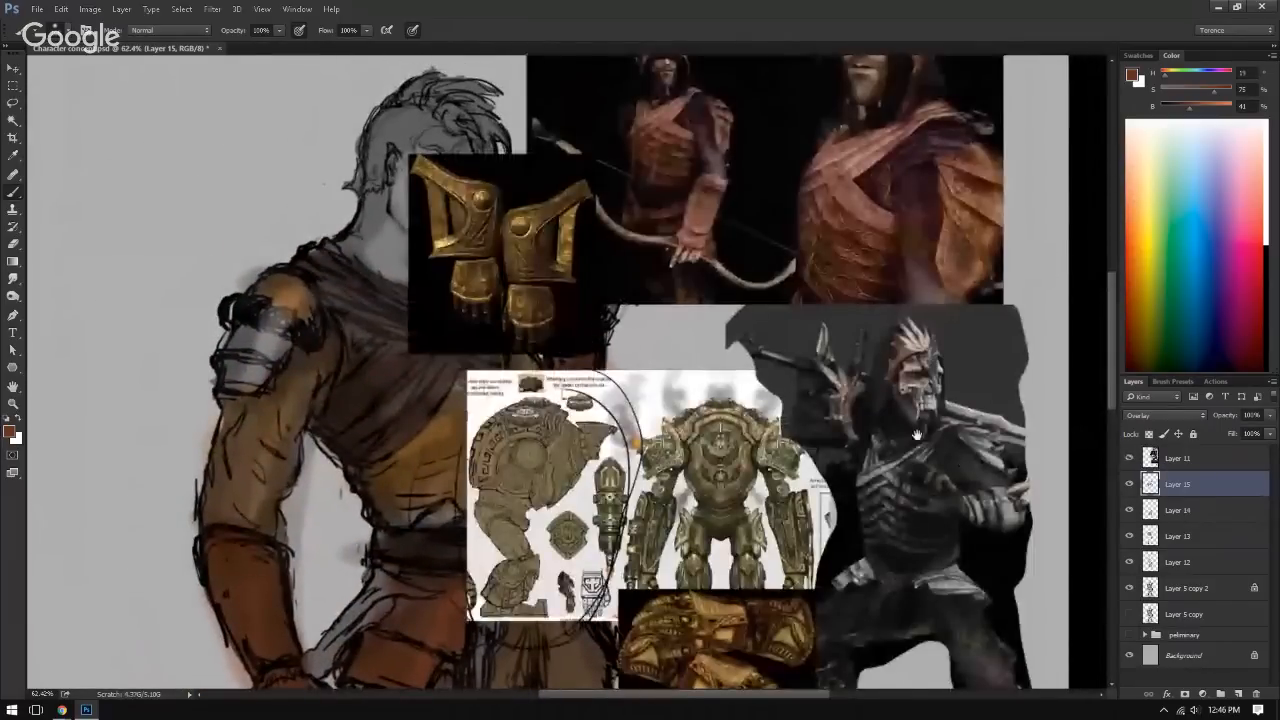
mouse_move(916, 433)
mouse_down()
mouse_move(898, 239)
mouse_move(863, 165)
mouse_up()
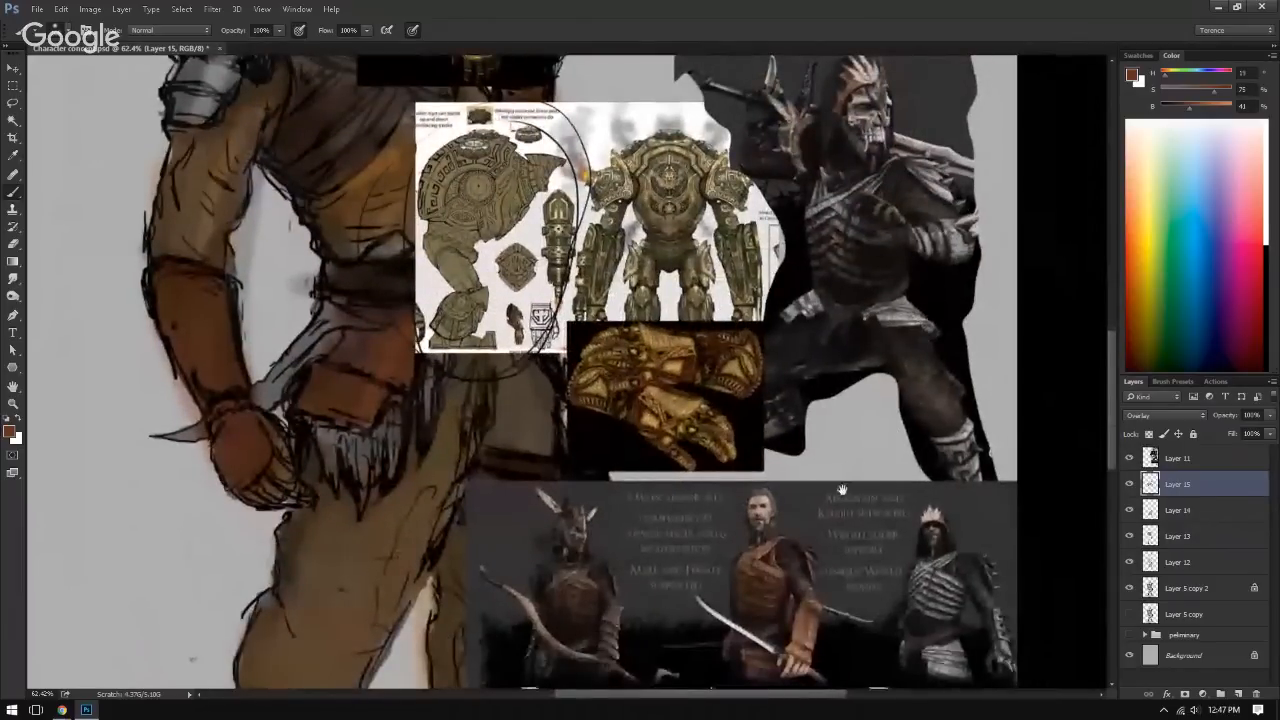
drag(842, 490, 817, 366)
drag(851, 535, 835, 430)
drag(825, 270, 839, 572)
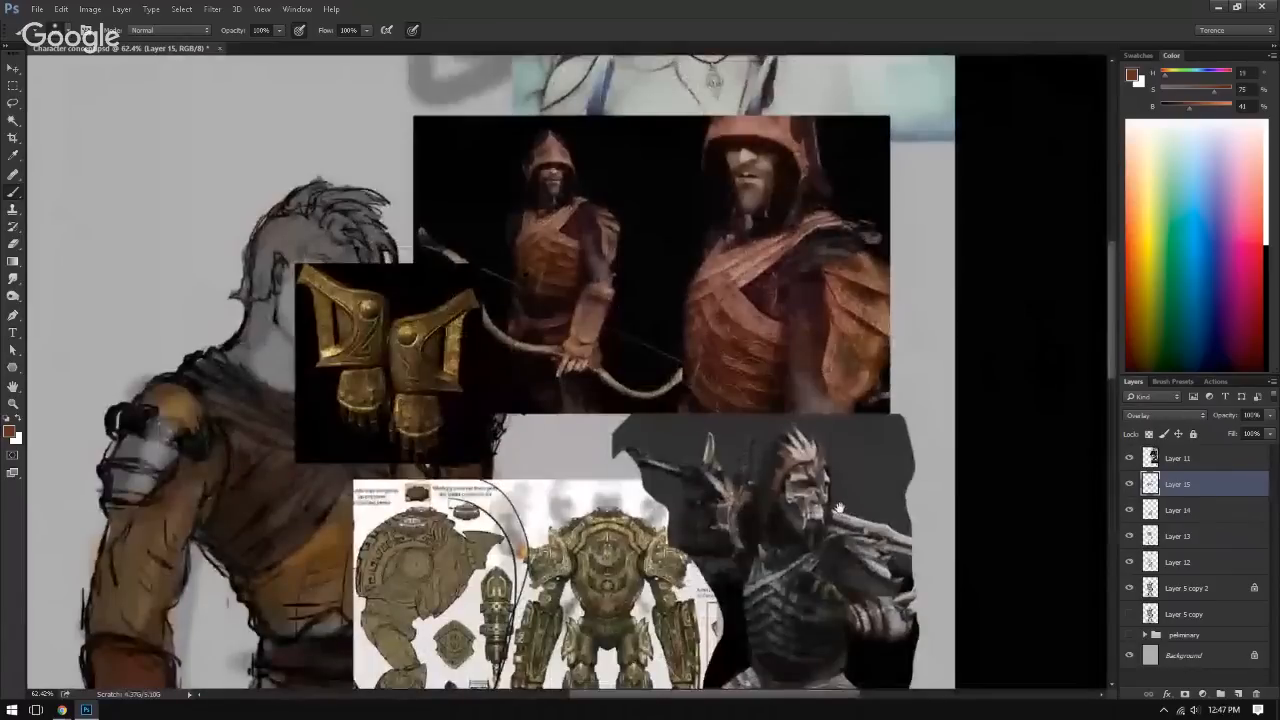
drag(754, 346, 768, 325)
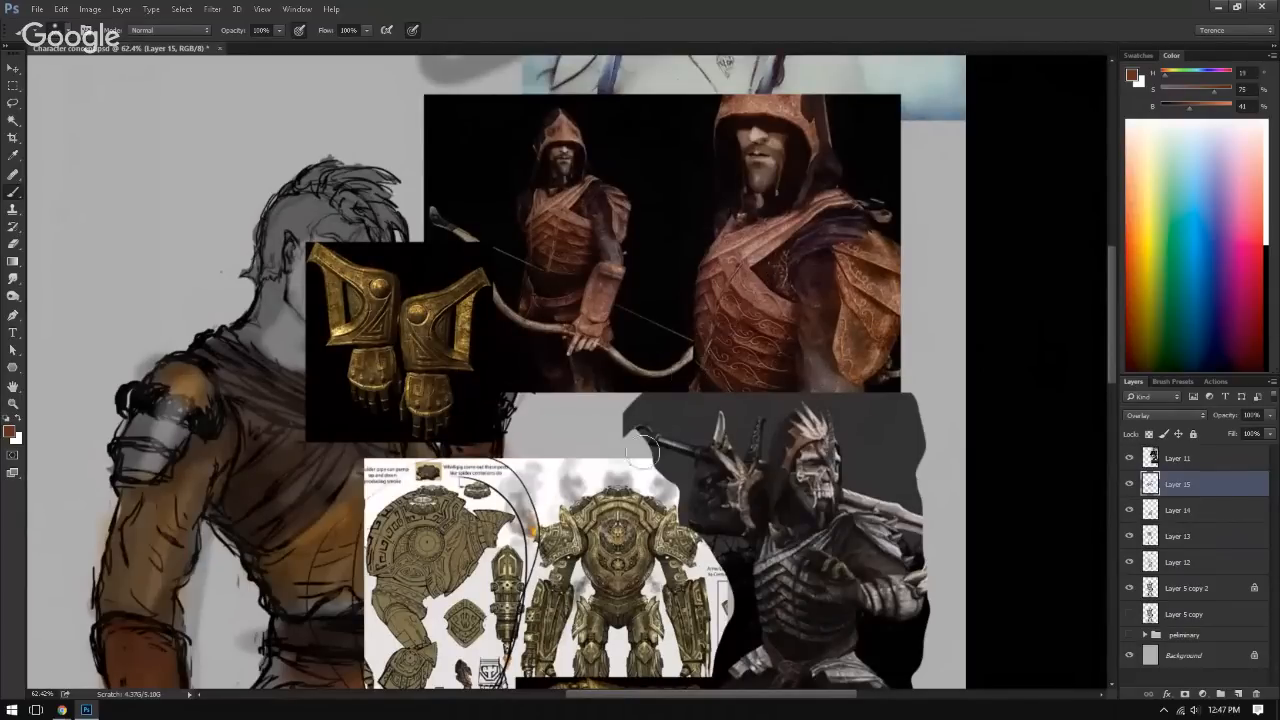
scroll(648, 354, down, 10)
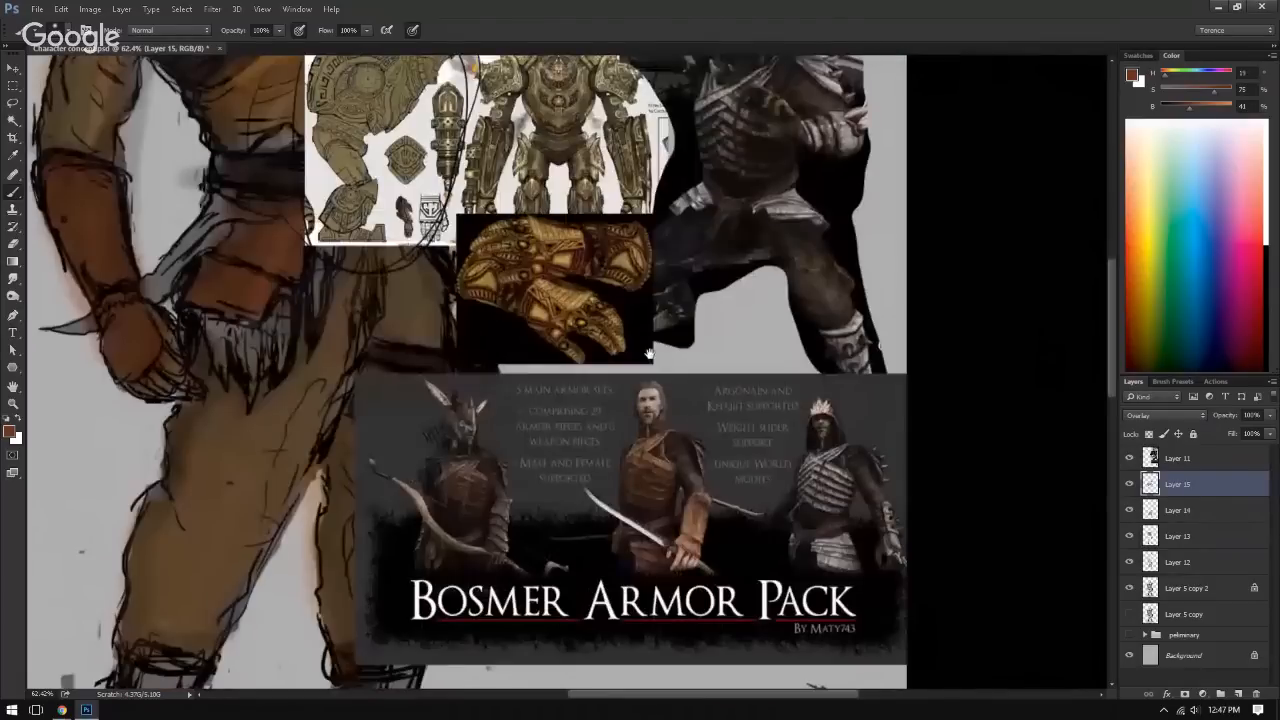
scroll(648, 354, up, 2)
click(1129, 458)
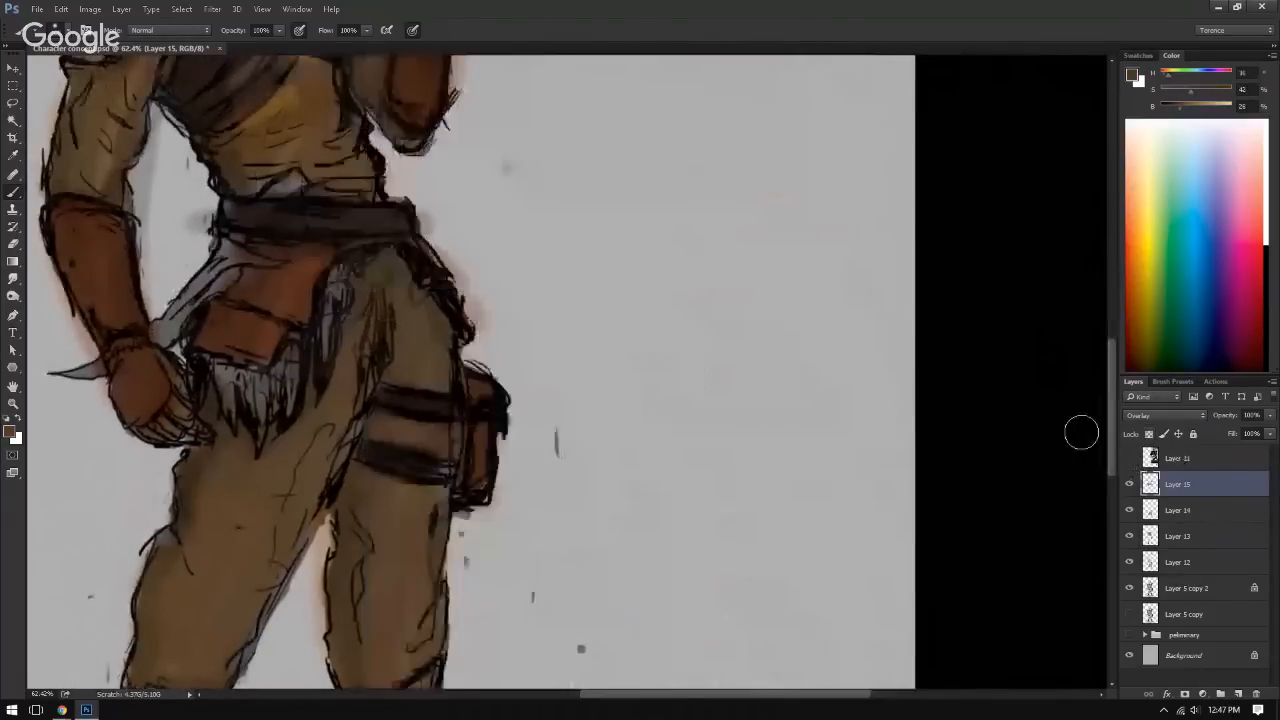
Step: Try the dark brown over the metal shoulder armour plates on Layer 15
scroll(300, 400, up, 3)
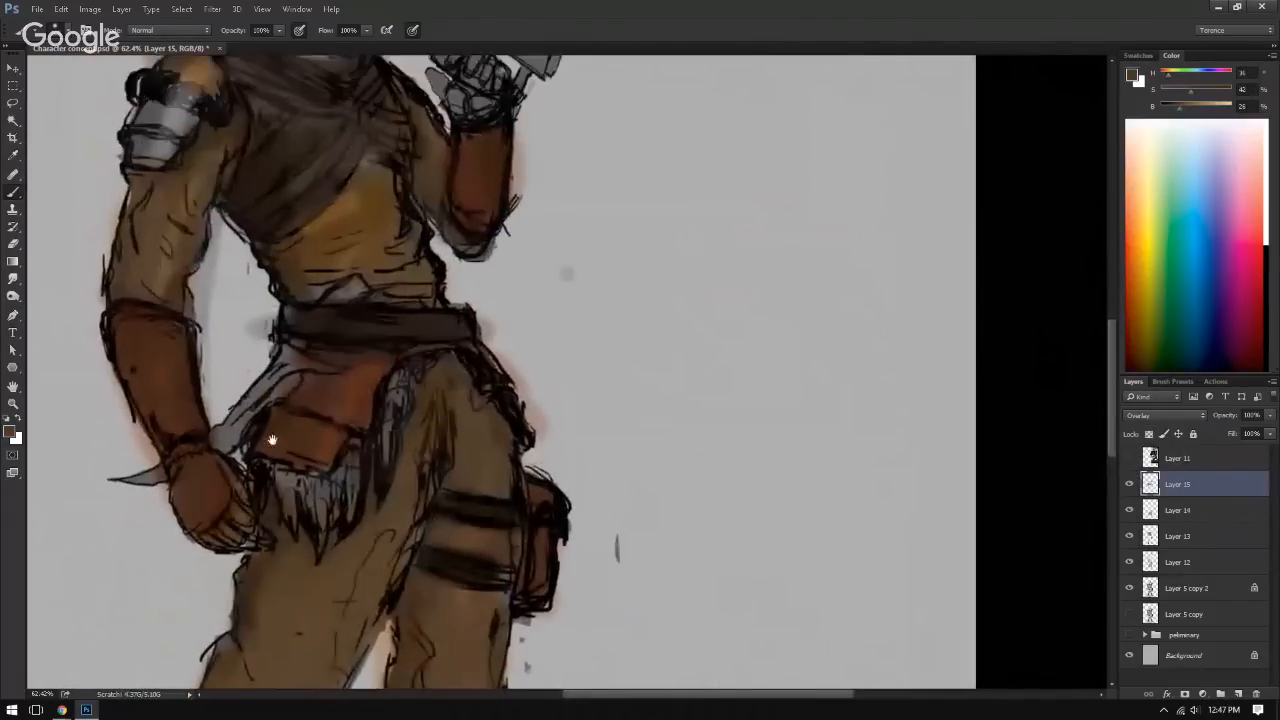
mouse_move(323, 563)
mouse_down()
mouse_move(326, 586)
mouse_move(386, 526)
mouse_move(397, 550)
mouse_up()
key(ctrl+z)
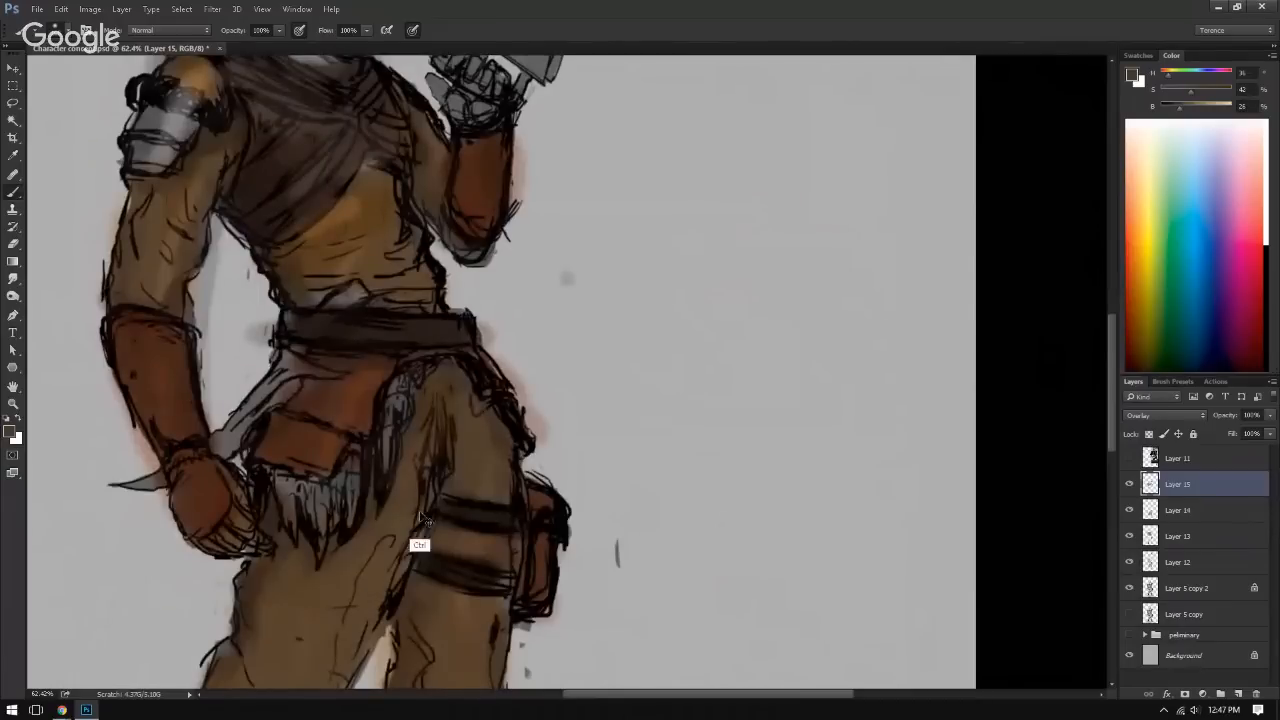
drag(478, 440, 529, 573)
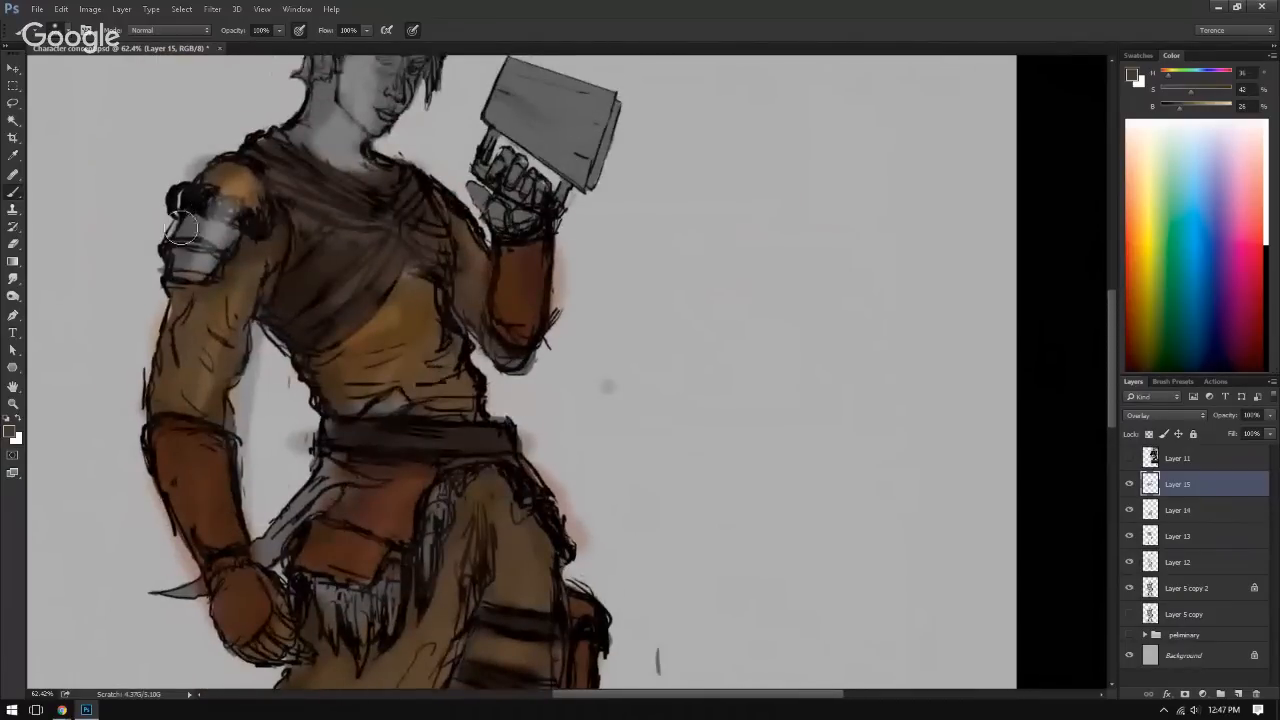
mouse_move(232, 240)
mouse_down()
mouse_move(186, 224)
mouse_move(263, 262)
mouse_up()
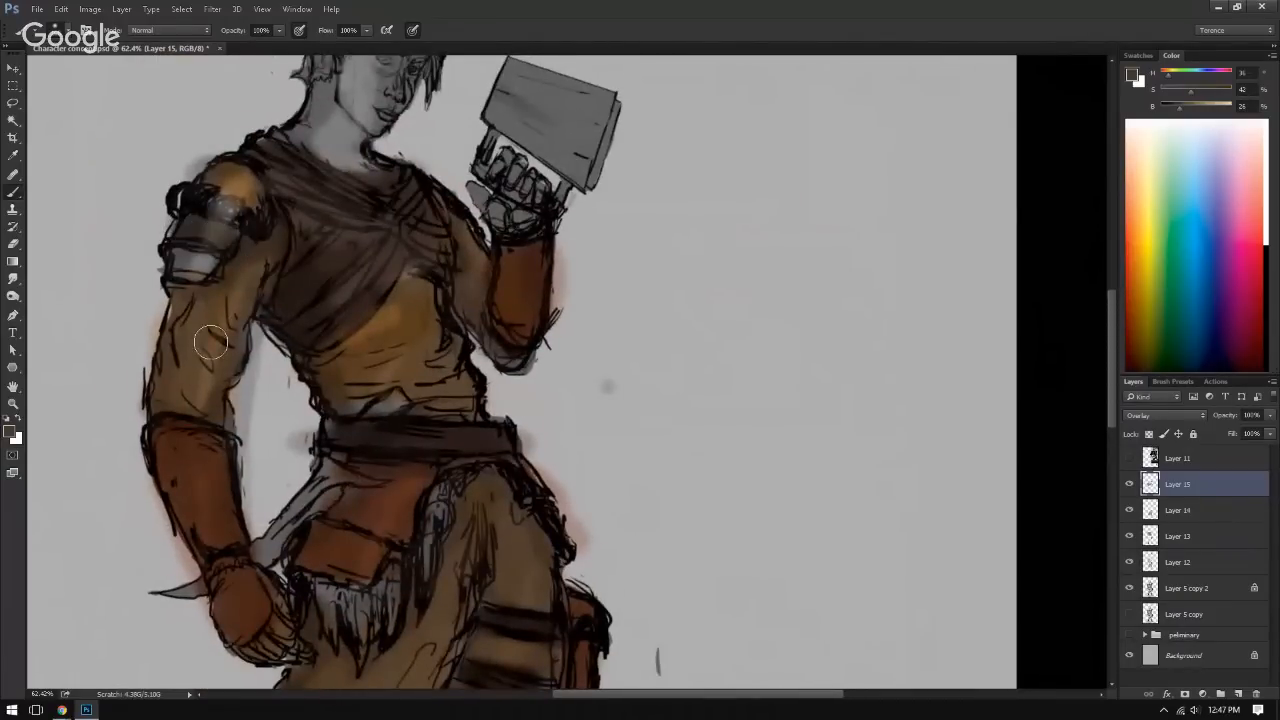
mouse_move(245, 322)
mouse_down()
mouse_move(207, 314)
mouse_move(229, 243)
mouse_move(241, 294)
mouse_up()
key(ctrl+alt+z)
key(ctrl+alt+z)
Step: Clear the existing colour from Layer 14 and repaint the trousers and boots in the dark brown
mouse_move(206, 452)
mouse_down()
mouse_move(306, 267)
mouse_move(249, 329)
mouse_up()
click(1183, 508)
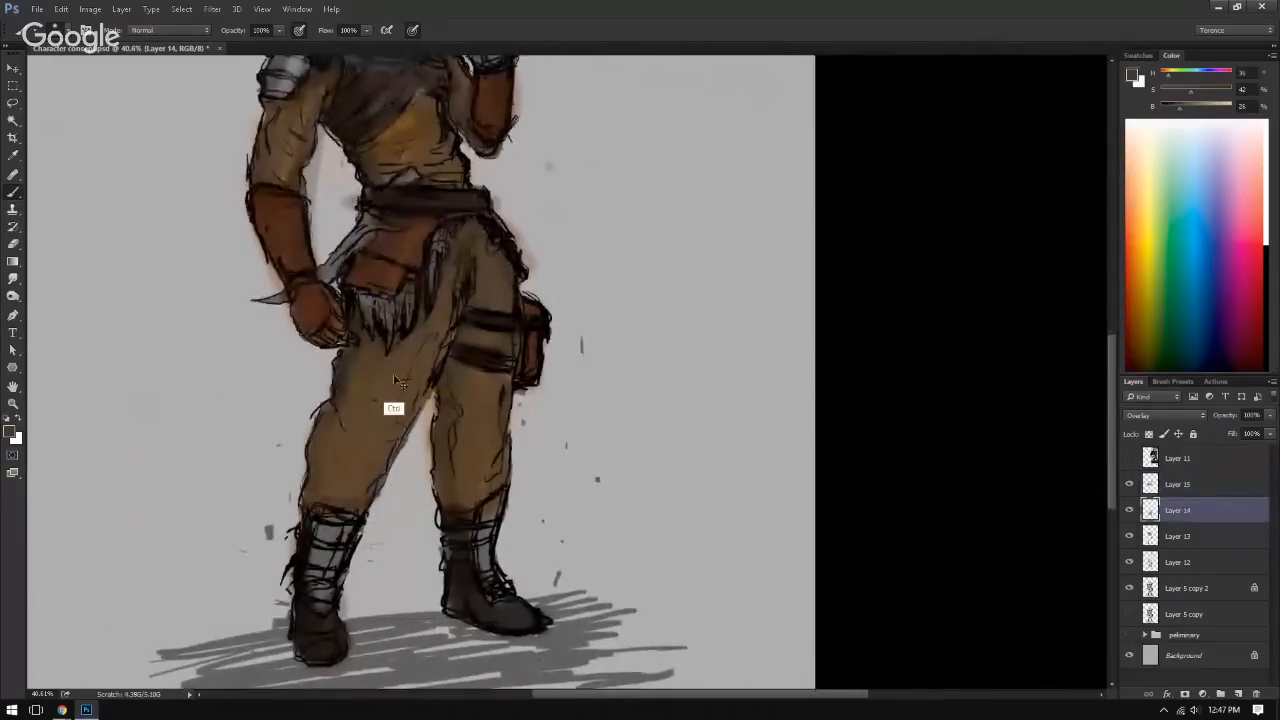
key(ctrl+a)
key(ctrl+x)
mouse_move(371, 368)
mouse_down()
mouse_move(357, 425)
mouse_move(423, 338)
mouse_move(438, 339)
mouse_move(475, 233)
mouse_move(494, 292)
mouse_move(475, 398)
mouse_move(457, 345)
mouse_move(492, 338)
mouse_move(454, 377)
mouse_move(449, 438)
mouse_move(502, 404)
mouse_move(460, 463)
mouse_move(464, 481)
mouse_move(486, 485)
mouse_move(478, 432)
mouse_move(465, 475)
mouse_move(359, 388)
mouse_move(329, 466)
mouse_move(355, 395)
mouse_move(356, 480)
mouse_move(387, 460)
mouse_move(392, 437)
mouse_move(378, 432)
mouse_move(416, 362)
mouse_move(441, 428)
mouse_move(436, 394)
mouse_up()
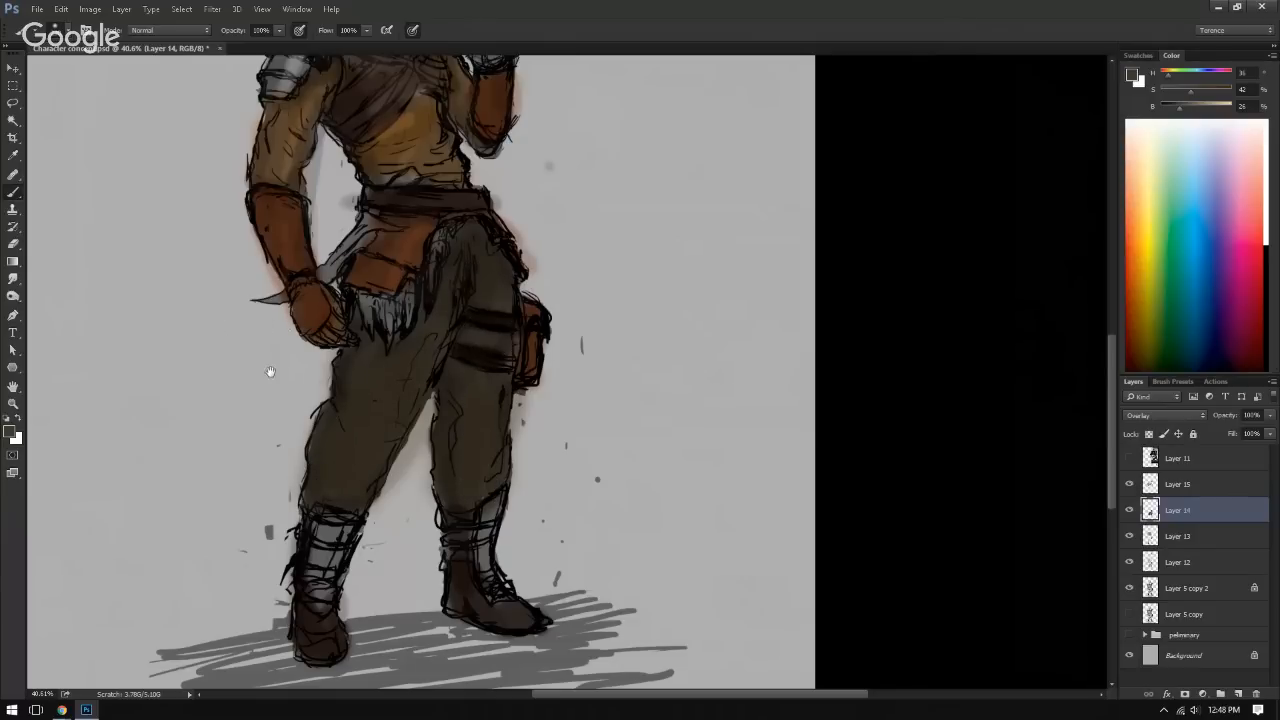
drag(299, 390, 324, 462)
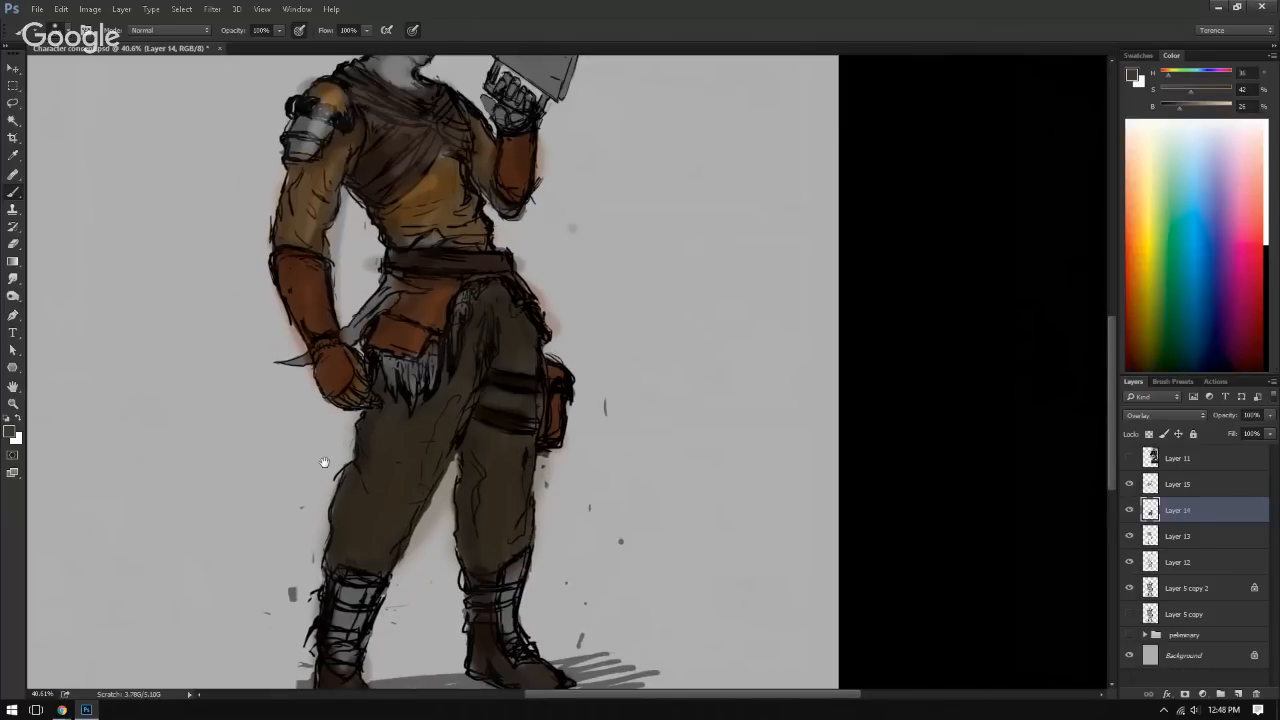
scroll(324, 462, down, 4)
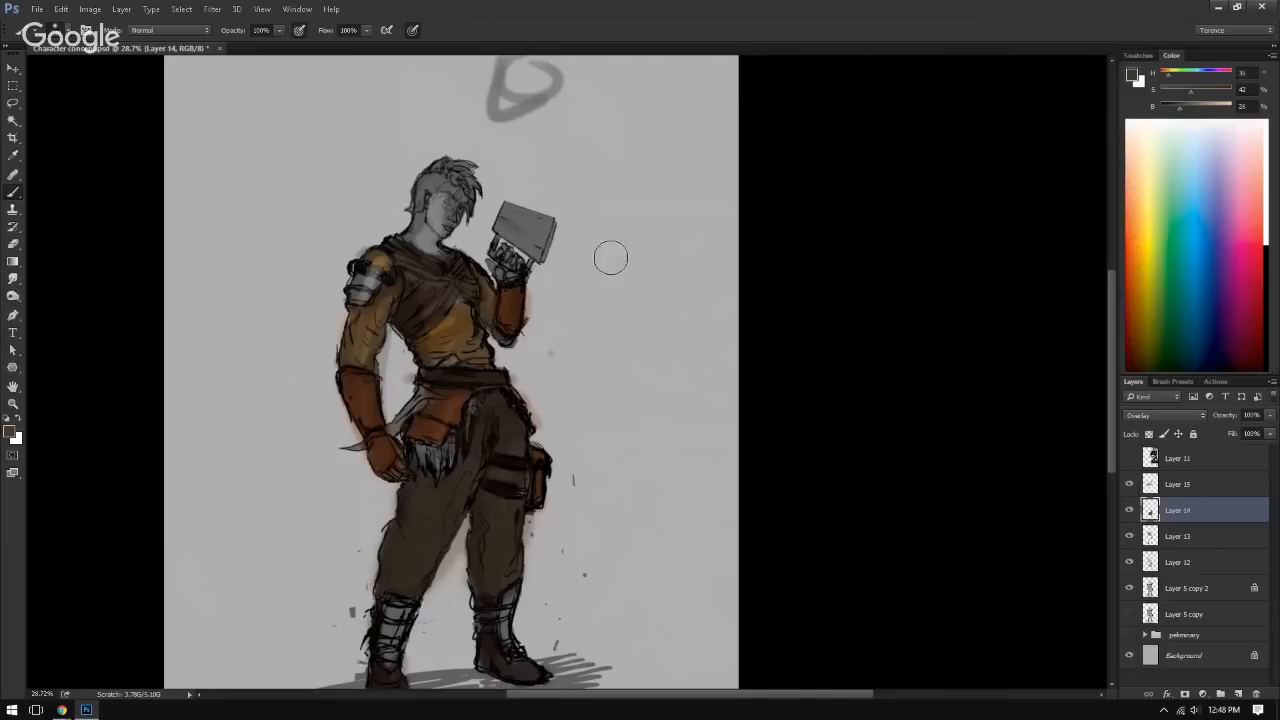
drag(642, 482, 672, 460)
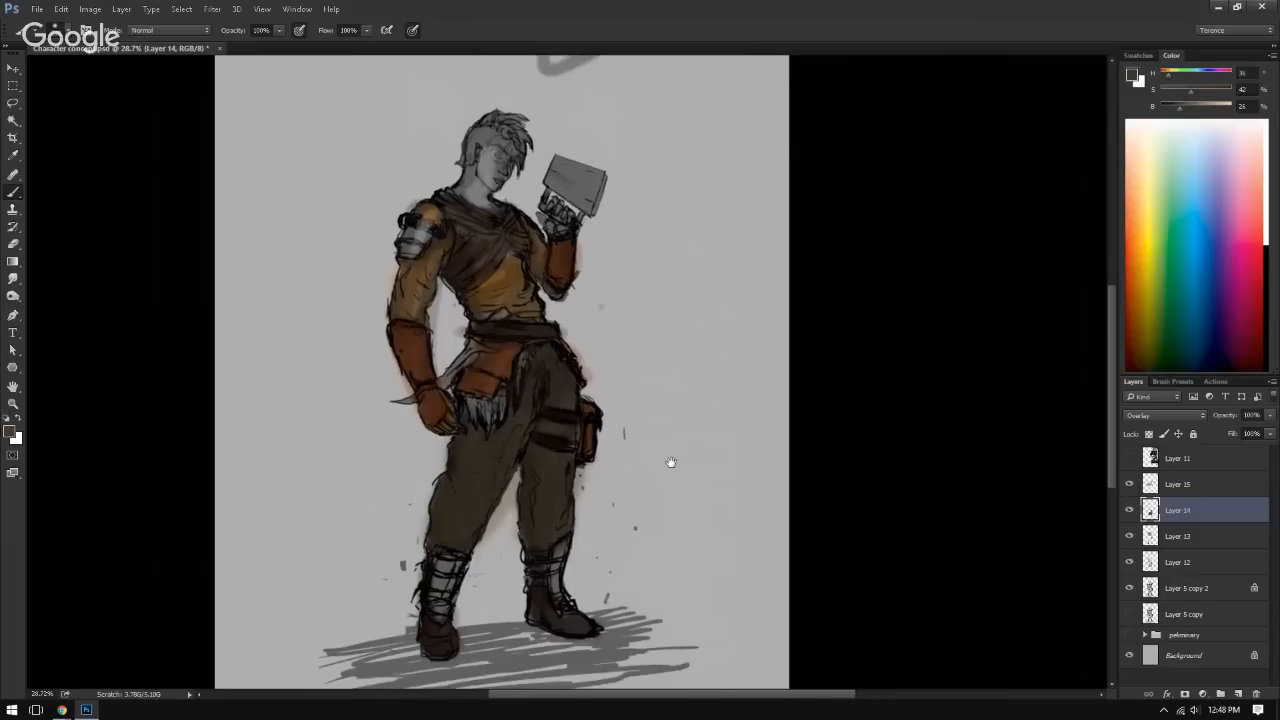
Step: Show the reference images on Layer 11 and examine the armour pack, golden gauntlets and skull-masked figure up close, hiding them again
click(1150, 458)
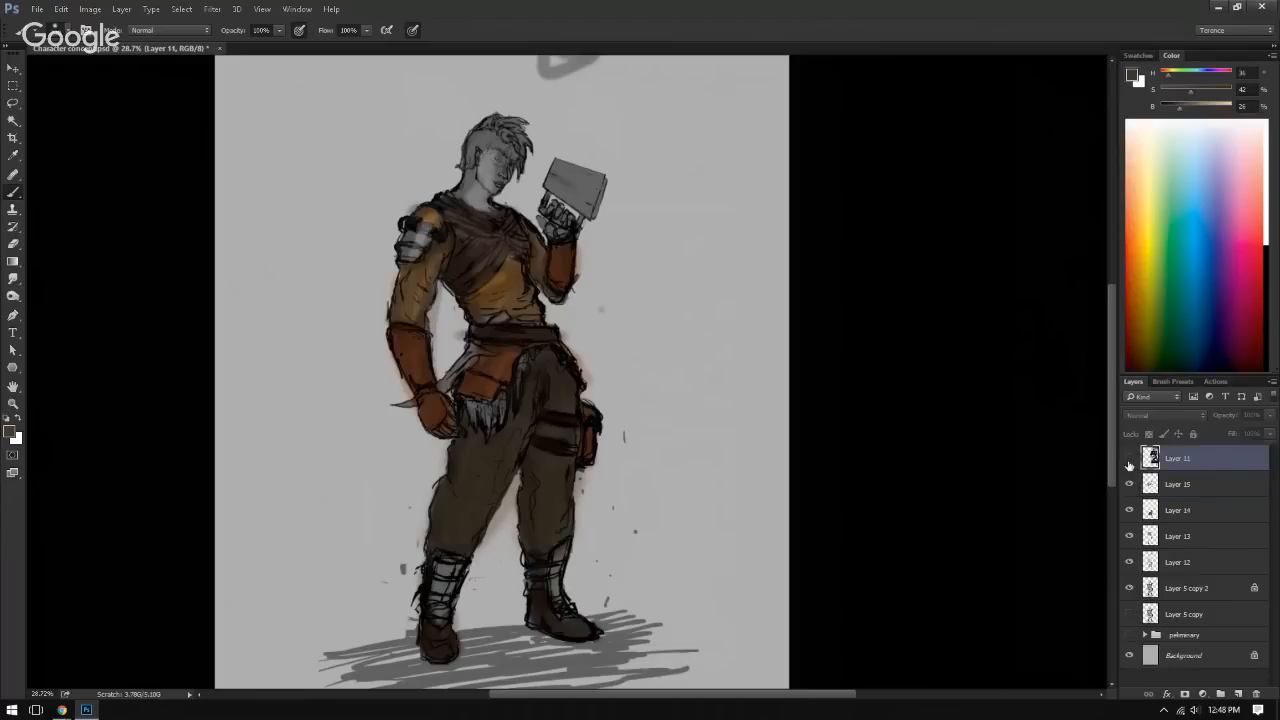
click(1130, 458)
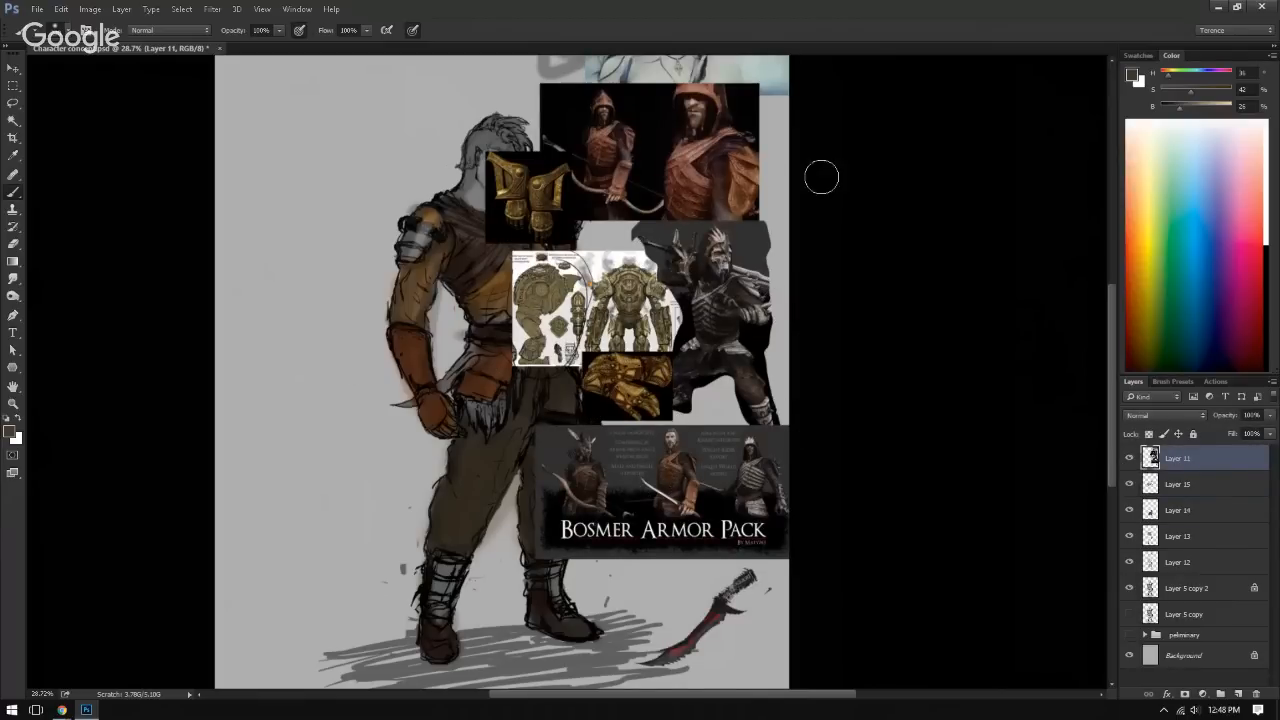
drag(621, 497, 523, 386)
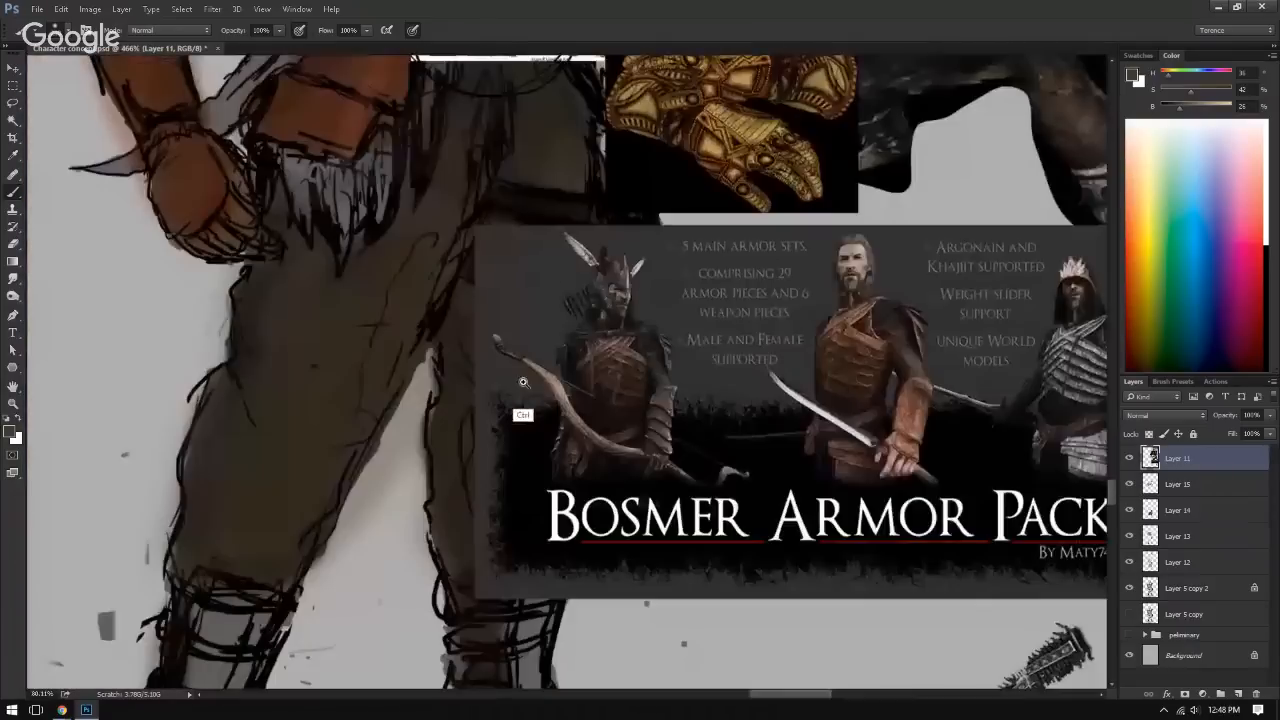
mouse_move(665, 400)
mouse_down()
mouse_move(526, 384)
mouse_move(678, 420)
mouse_up()
drag(671, 418, 619, 464)
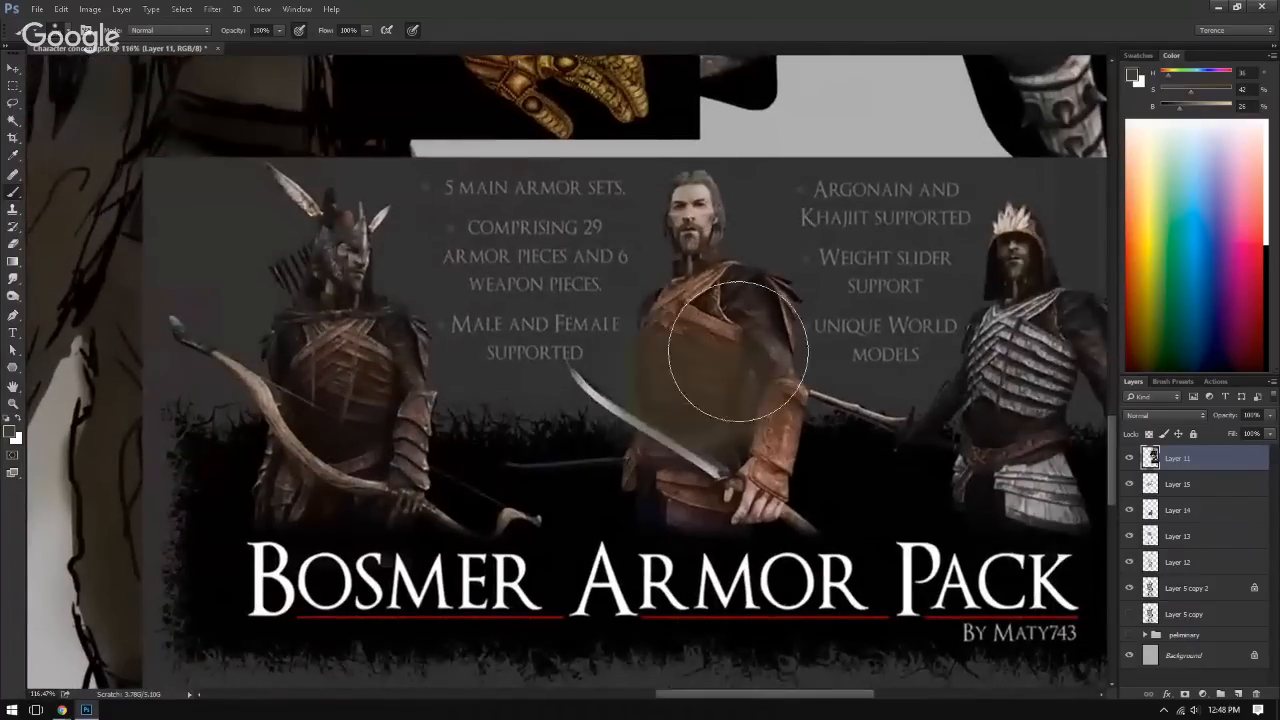
drag(748, 343, 690, 359)
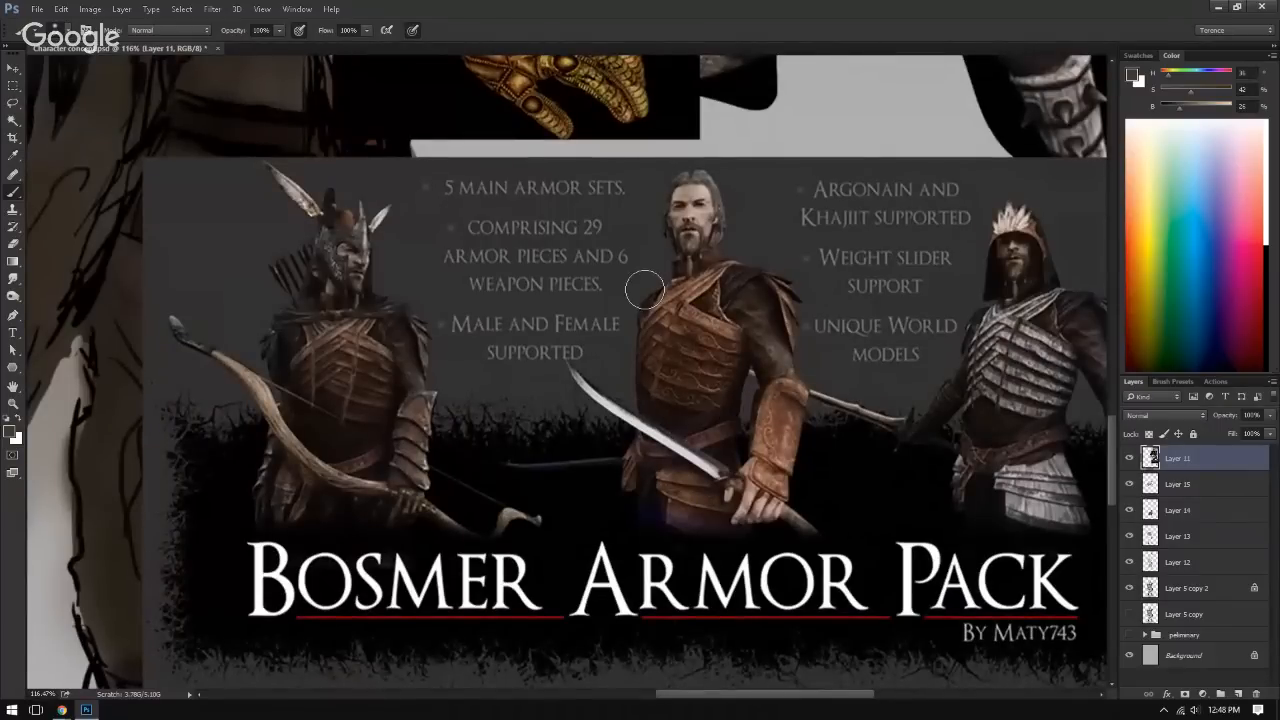
drag(675, 289, 591, 455)
drag(633, 283, 580, 497)
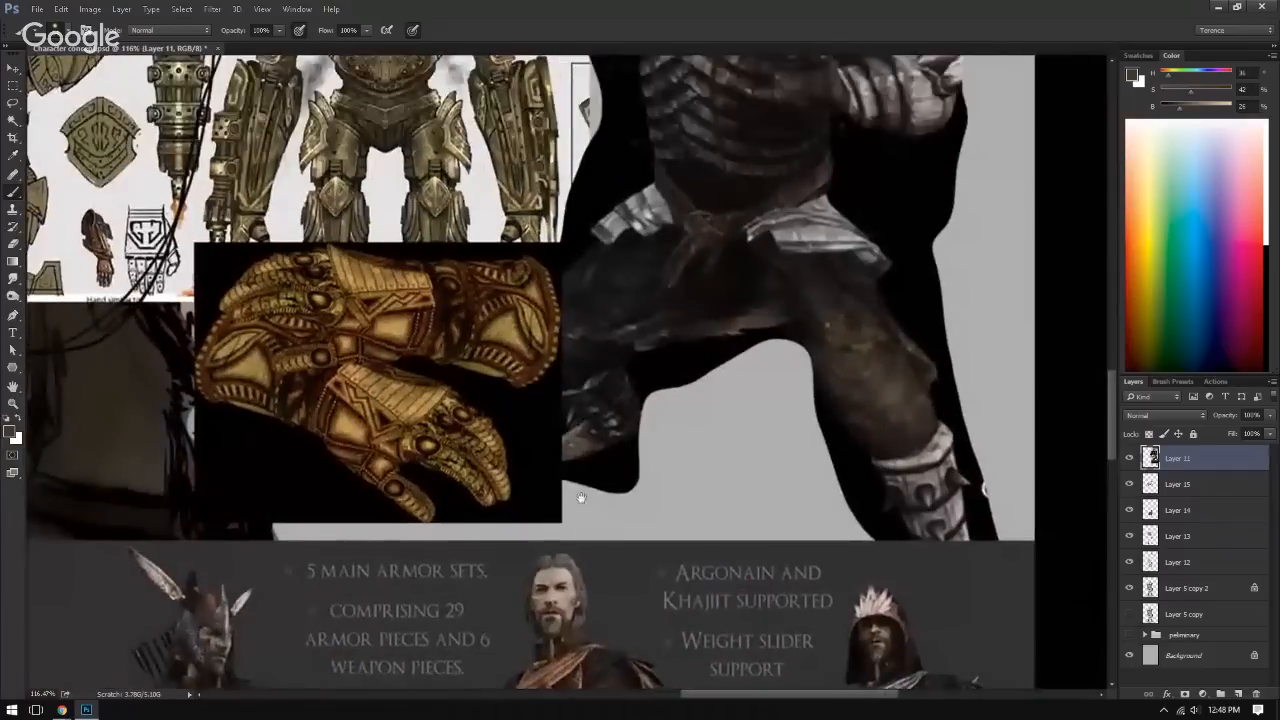
drag(886, 386, 792, 364)
drag(660, 309, 645, 523)
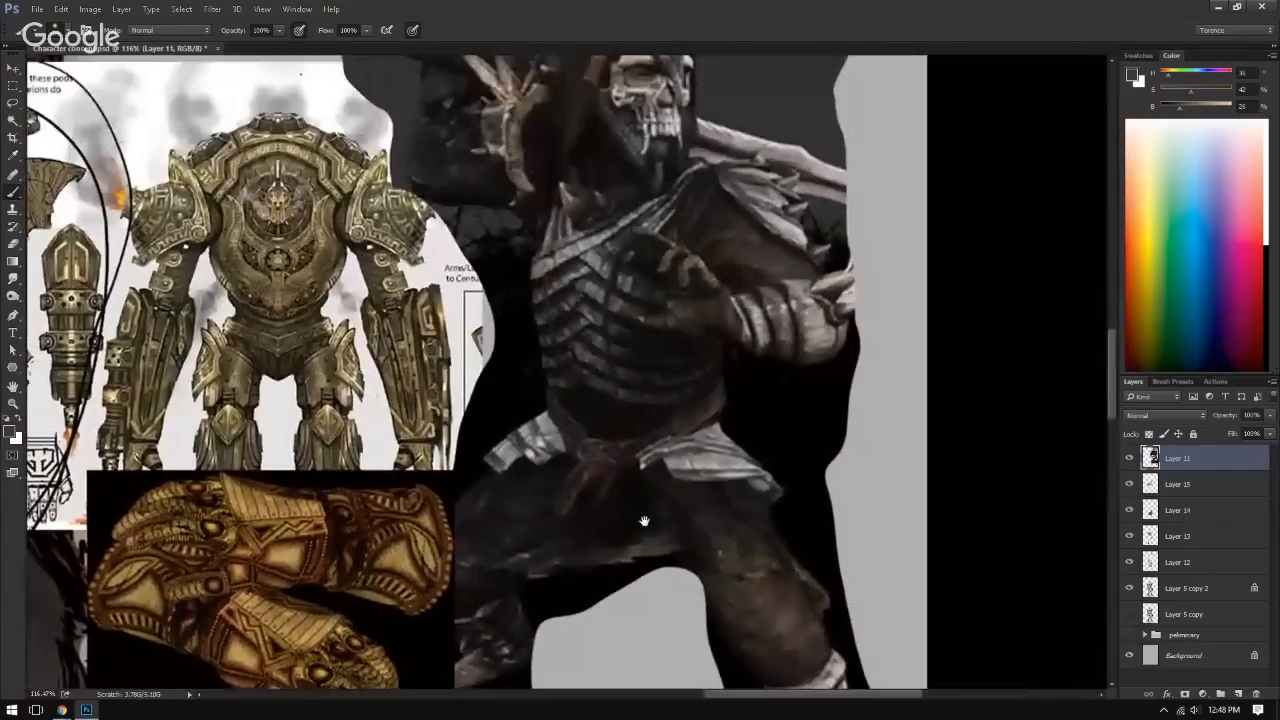
mouse_move(644, 420)
mouse_down()
mouse_move(671, 466)
mouse_move(662, 524)
mouse_up()
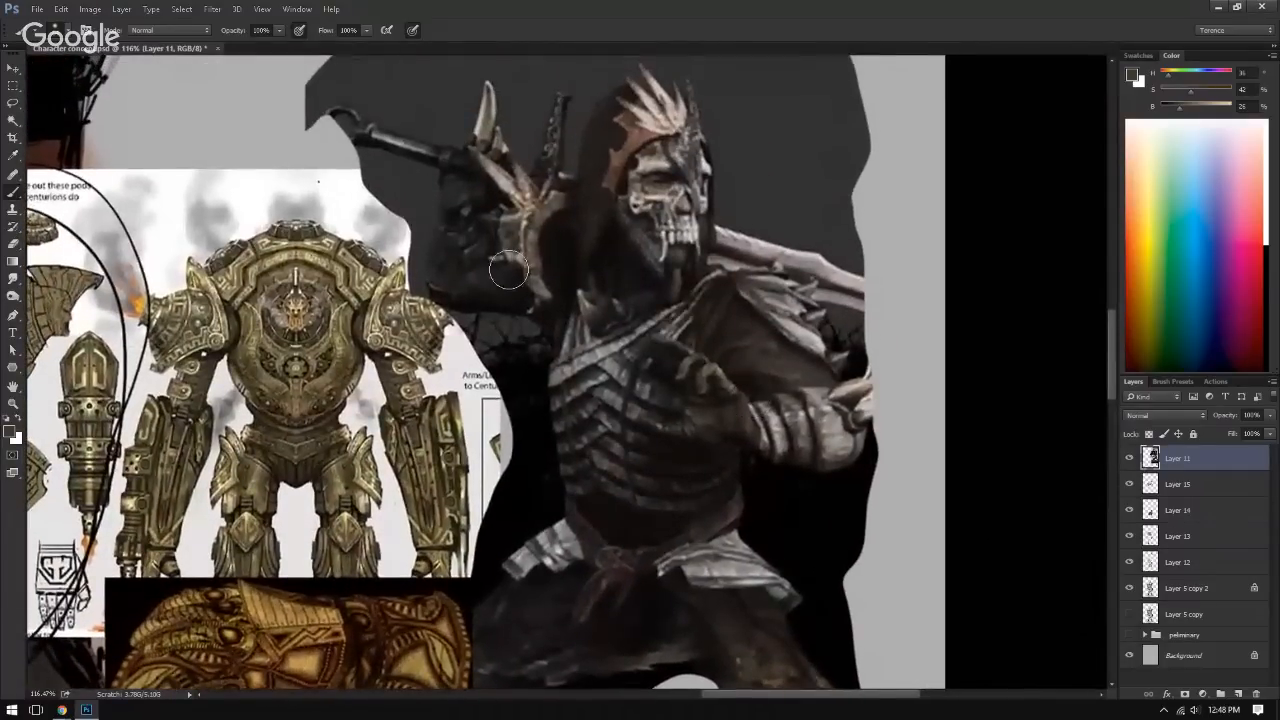
drag(734, 331, 649, 349)
drag(640, 349, 693, 372)
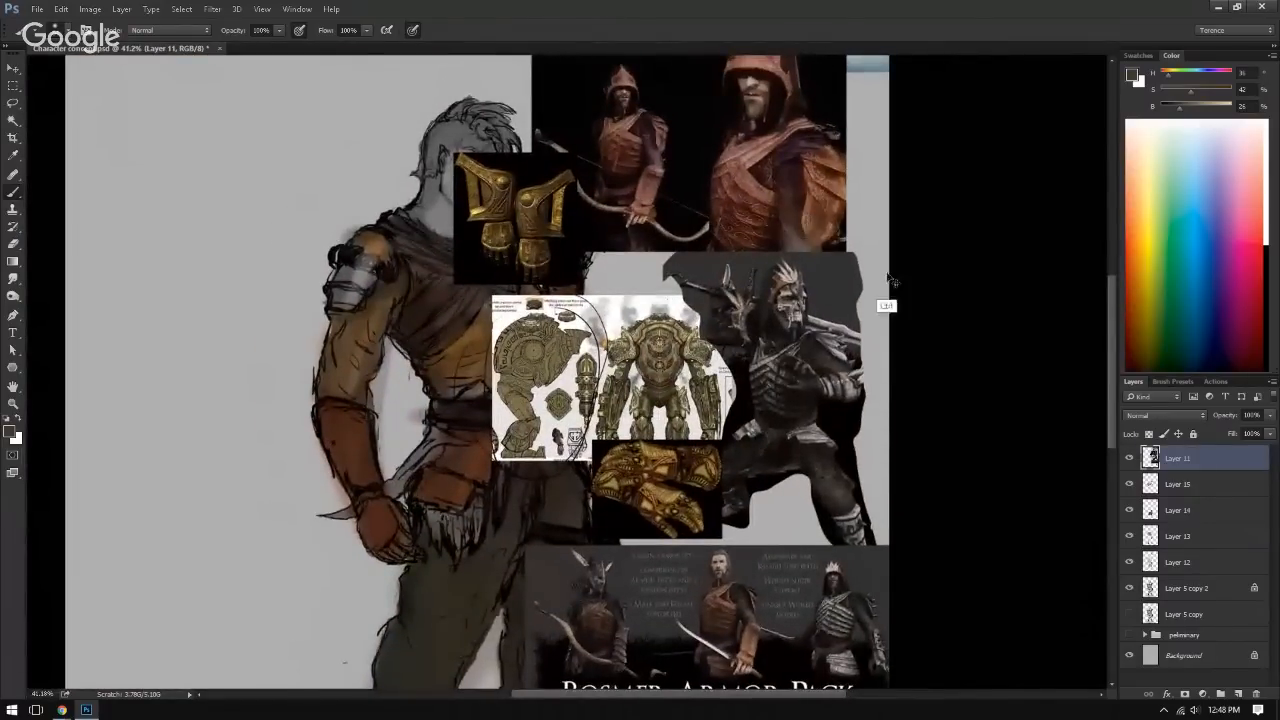
click(1129, 458)
Step: Examine the coloured figure and compare it with and without the reddish brown on Layer 15
drag(662, 426, 736, 334)
drag(517, 420, 512, 267)
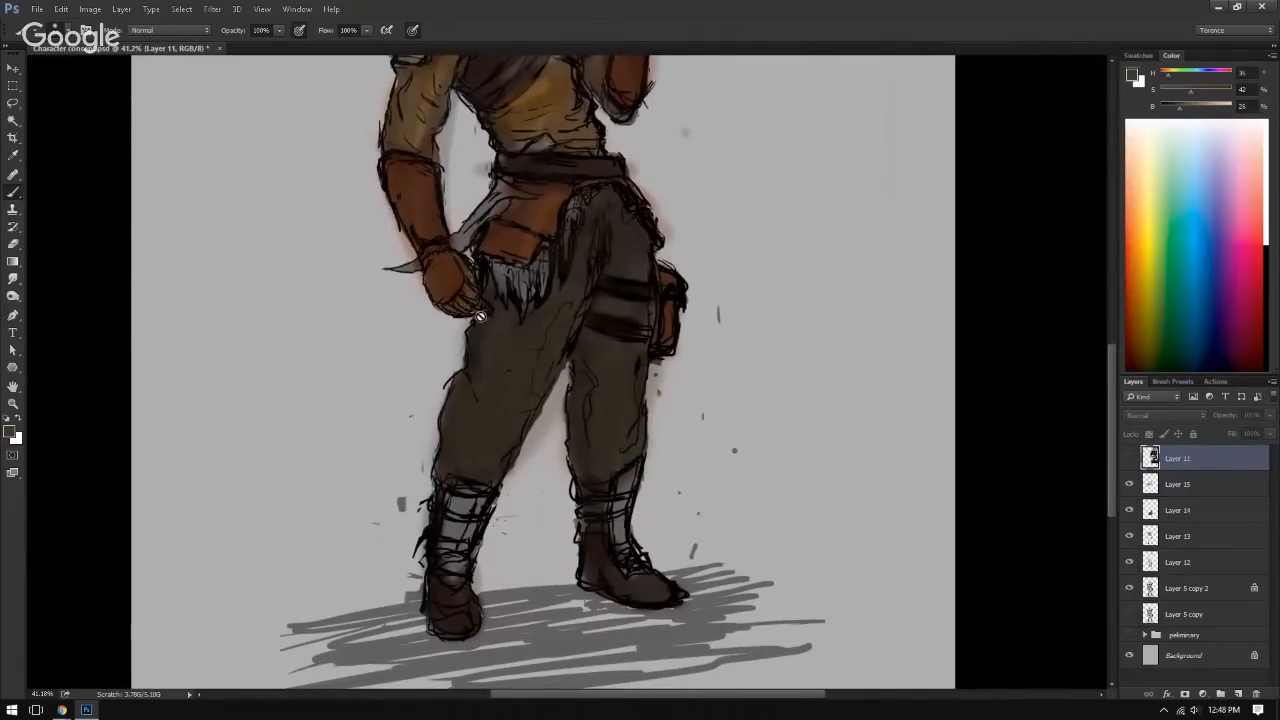
scroll(329, 500, down, 5)
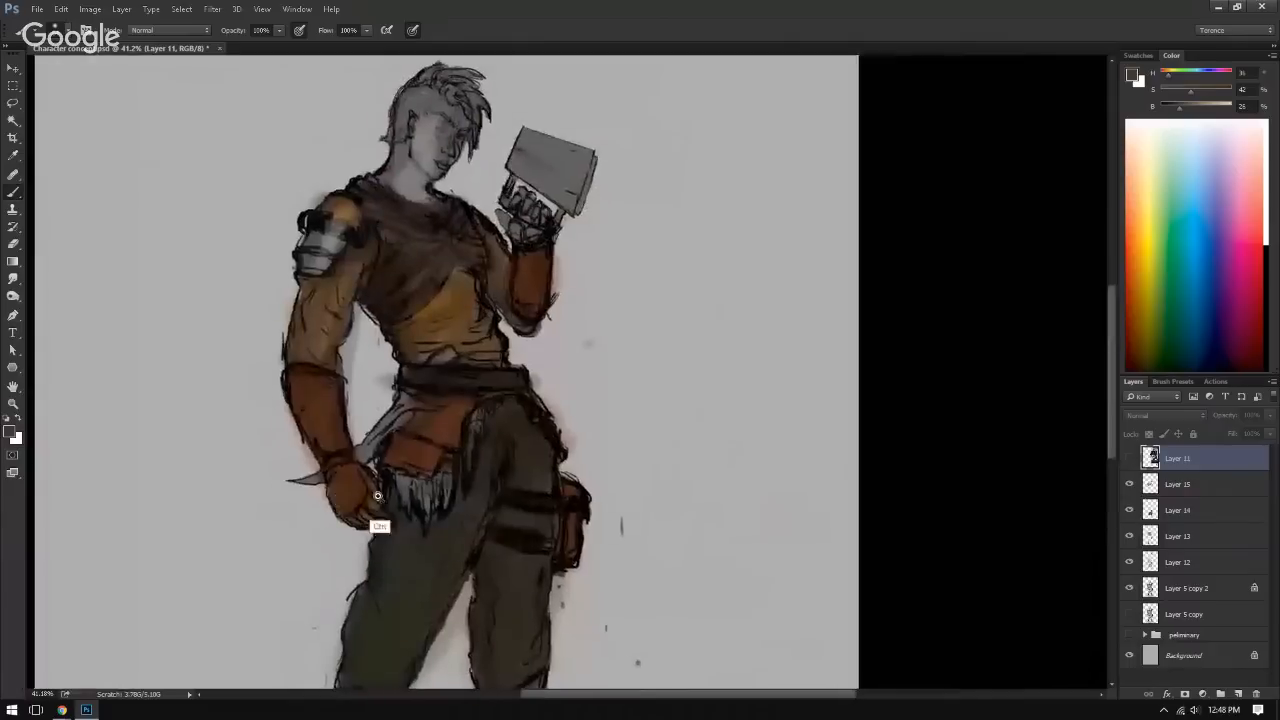
drag(341, 548, 417, 446)
scroll(370, 438, up, 3)
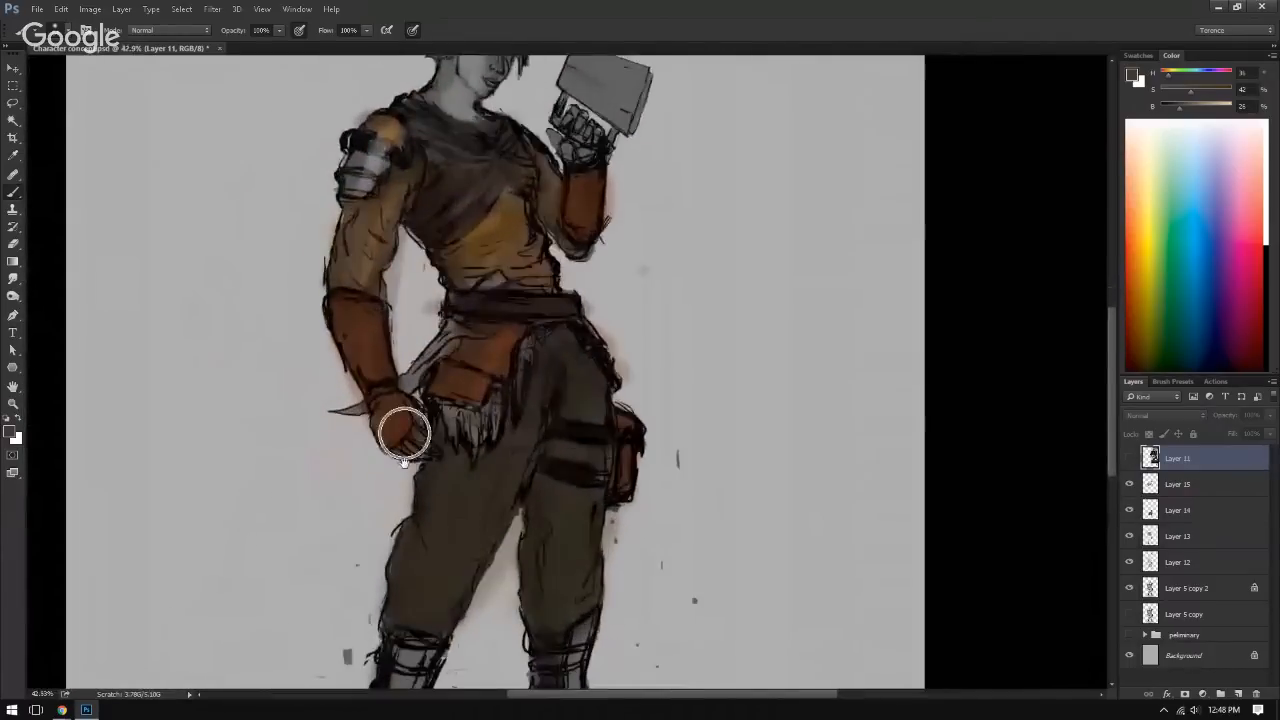
drag(409, 532, 338, 455)
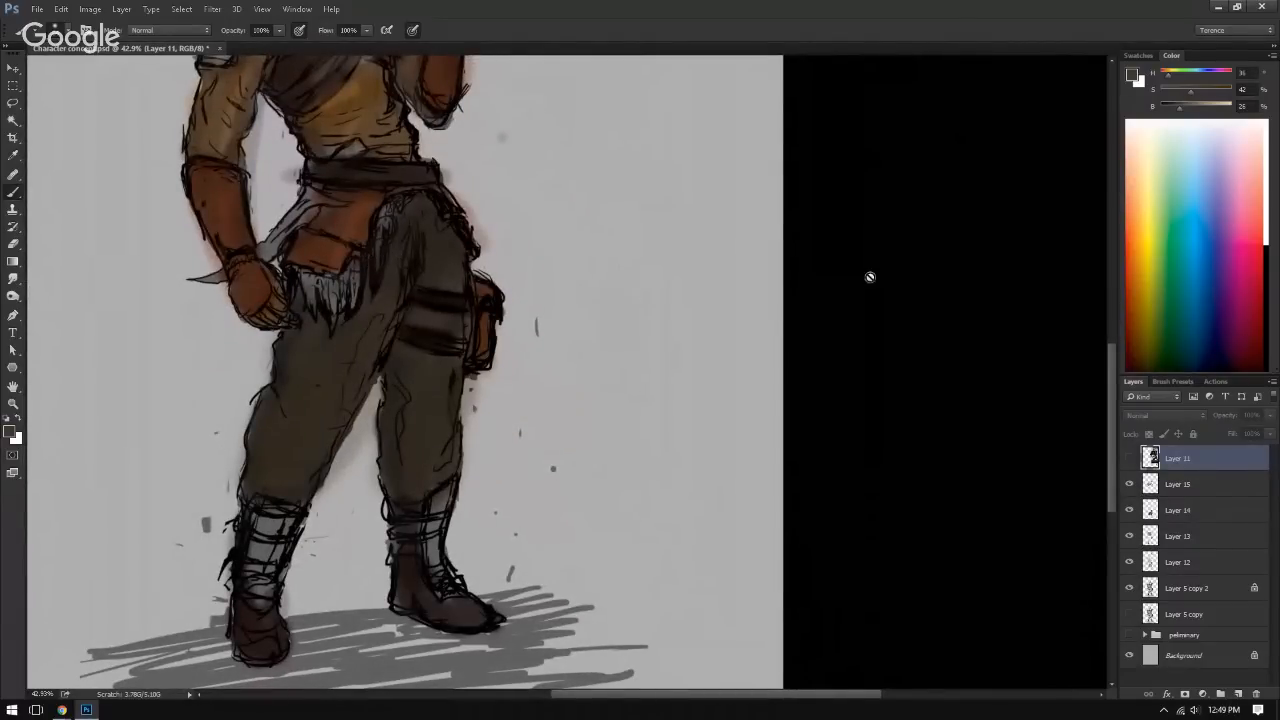
click(1188, 490)
click(1129, 484)
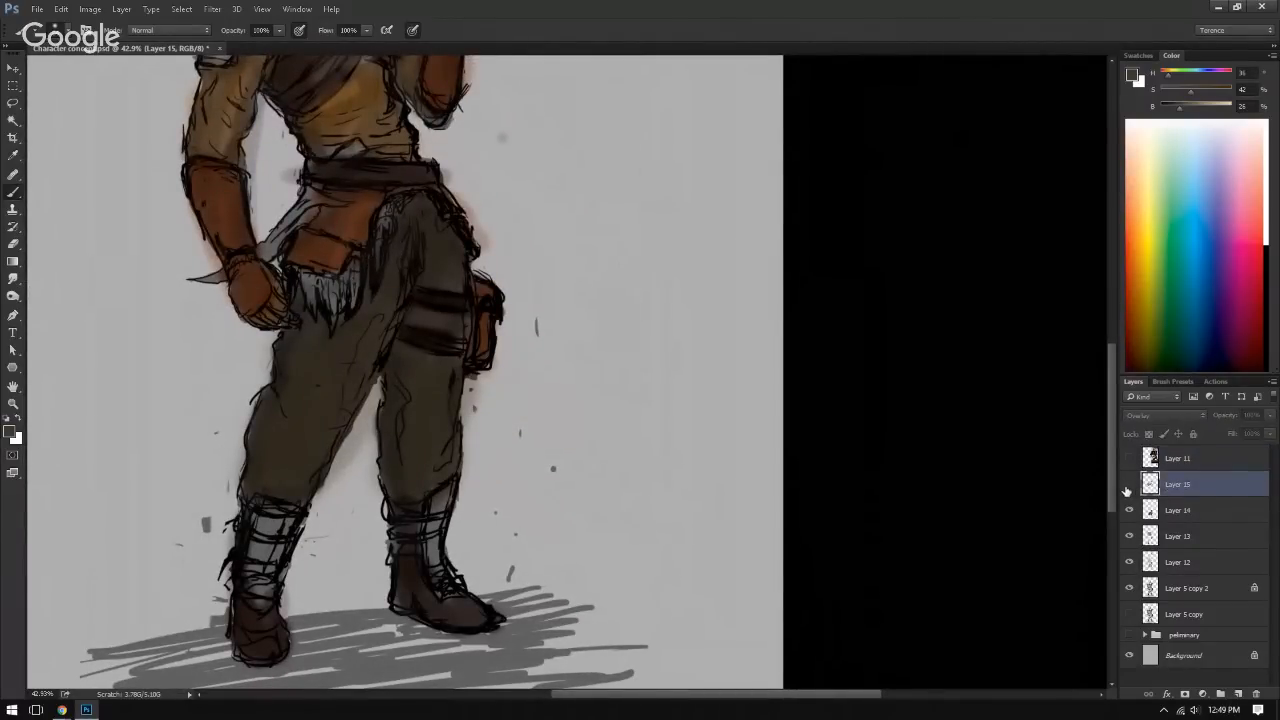
click(1129, 484)
drag(1110, 450, 1110, 400)
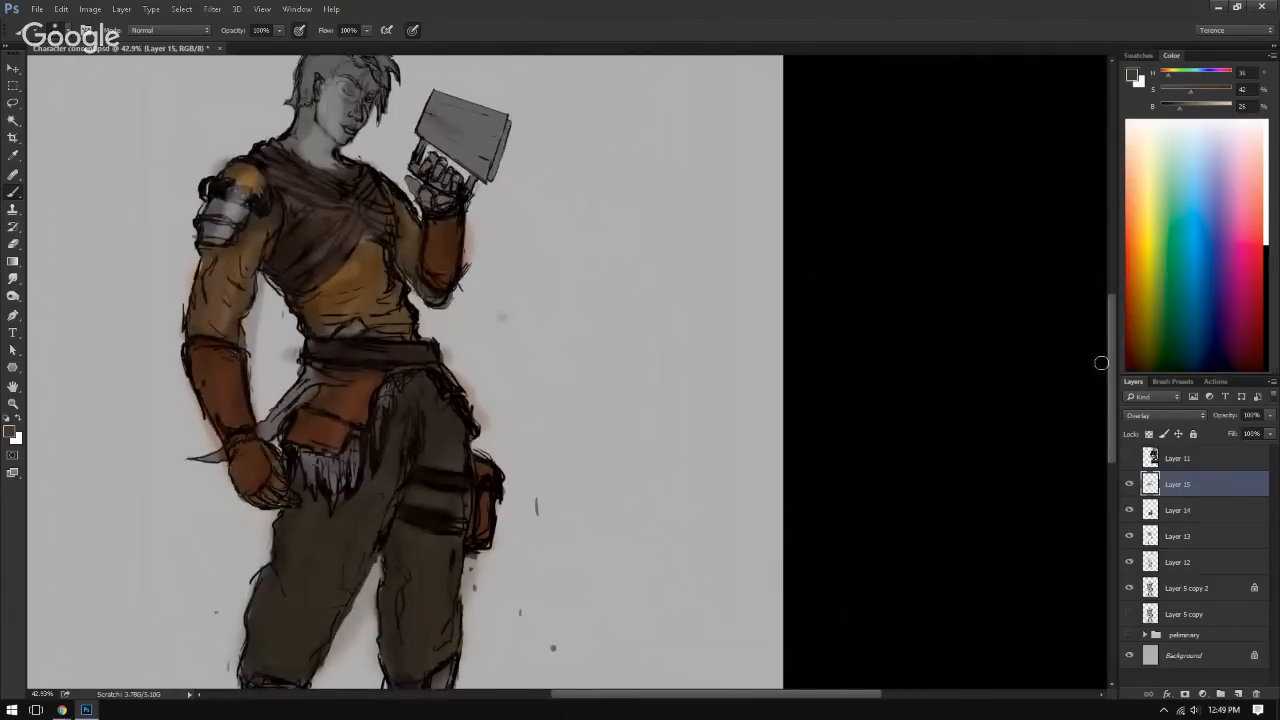
click(1130, 484)
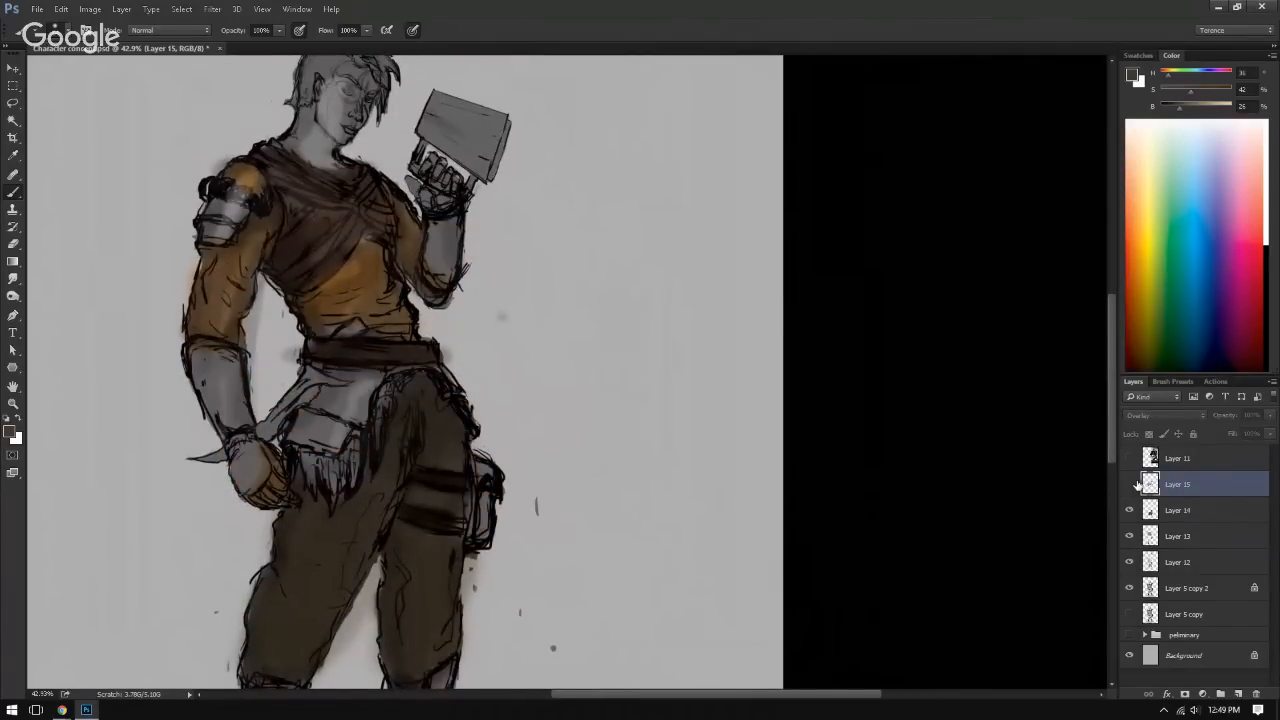
click(1130, 484)
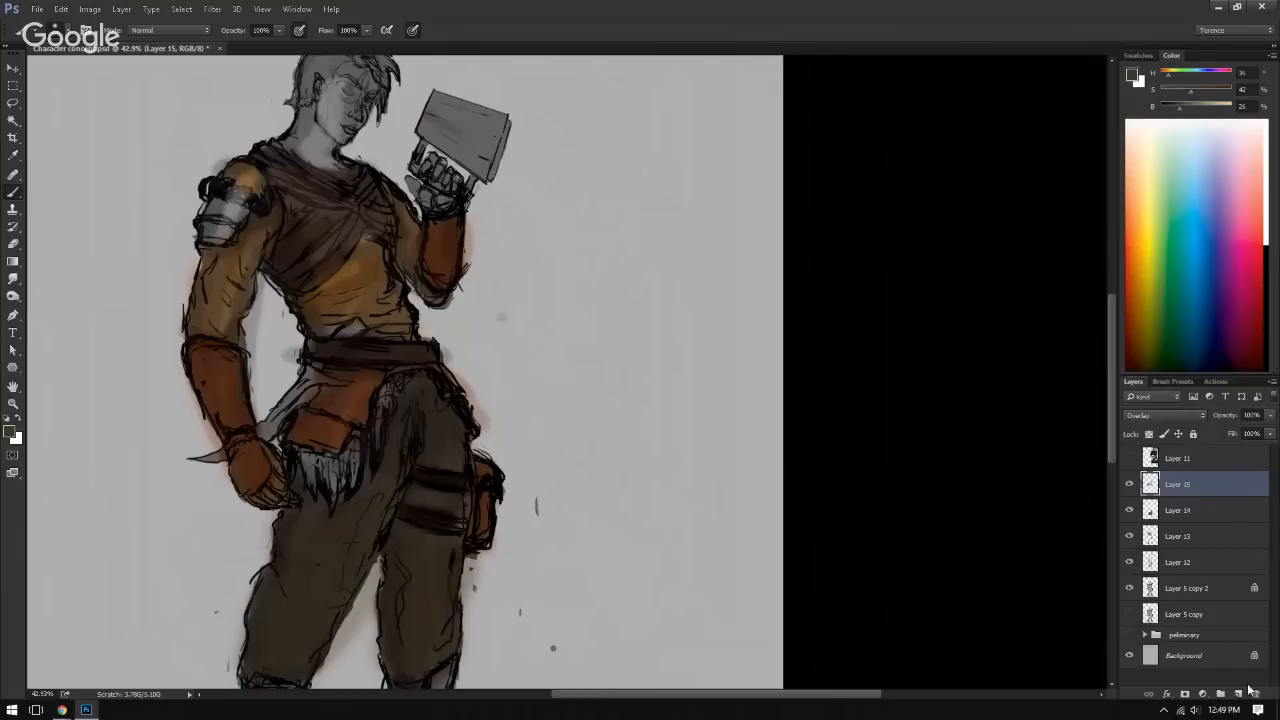
Step: Erase the golden brown colour that covers the metal shoulder armour on Layer 13
click(1128, 537)
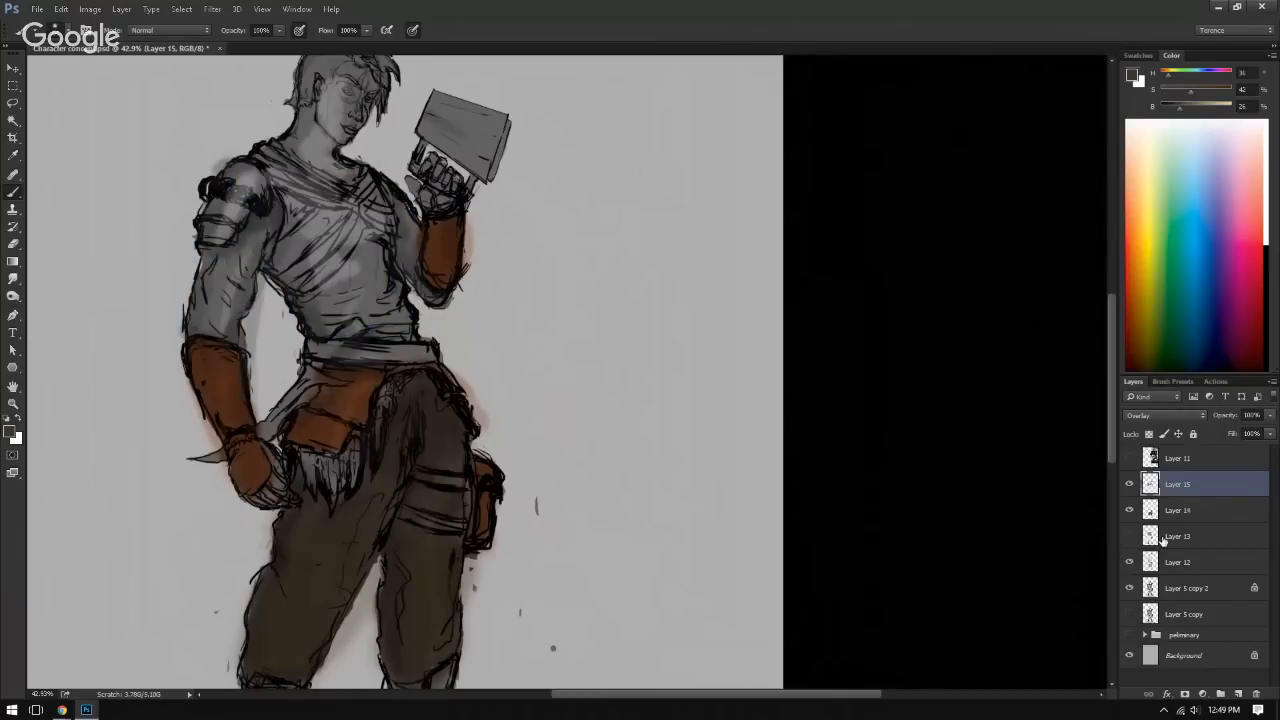
click(1163, 538)
click(1129, 537)
key(w)
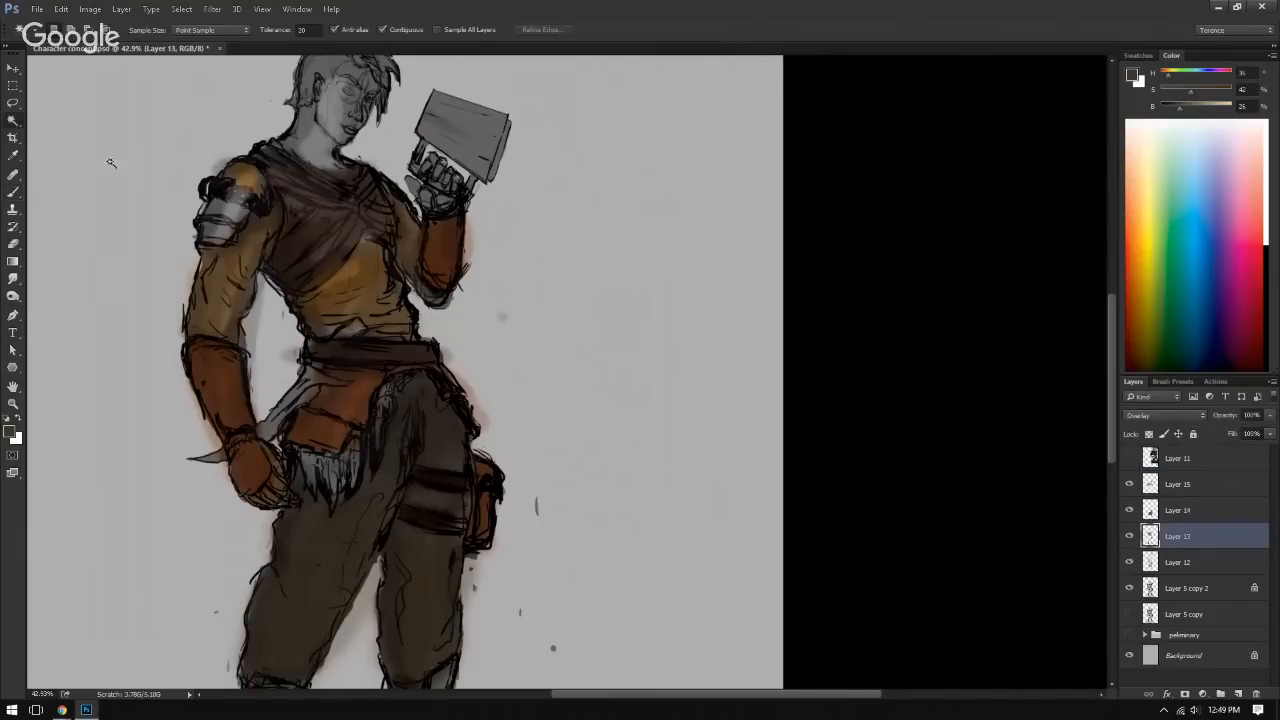
key(b)
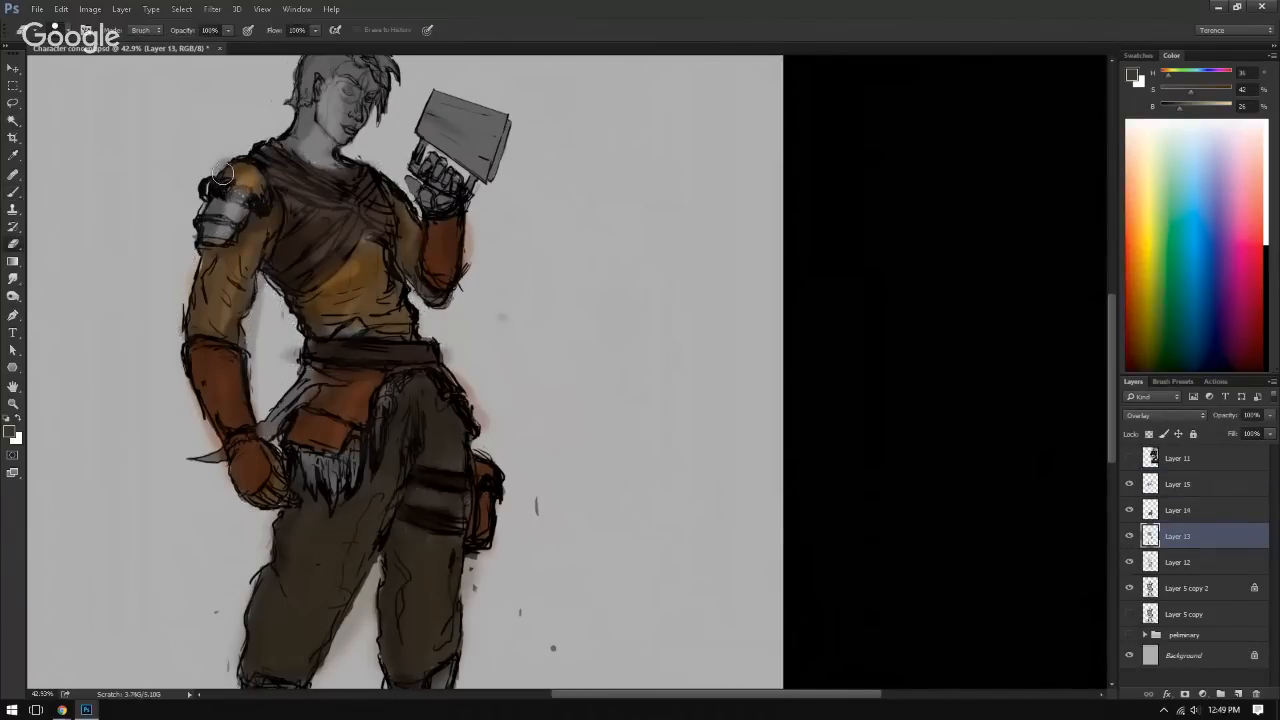
drag(230, 177, 245, 174)
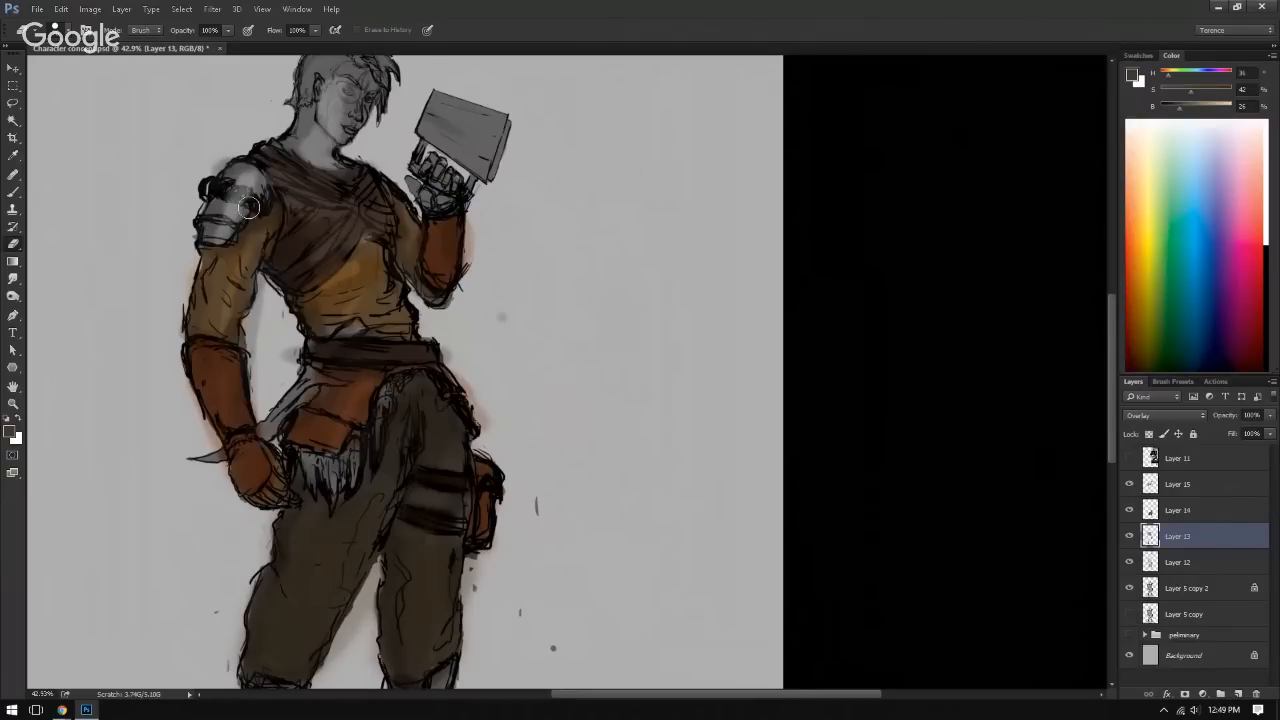
mouse_move(208, 290)
mouse_down()
mouse_move(280, 138)
mouse_move(209, 240)
mouse_move(178, 370)
mouse_up()
scroll(177, 370, down, 3)
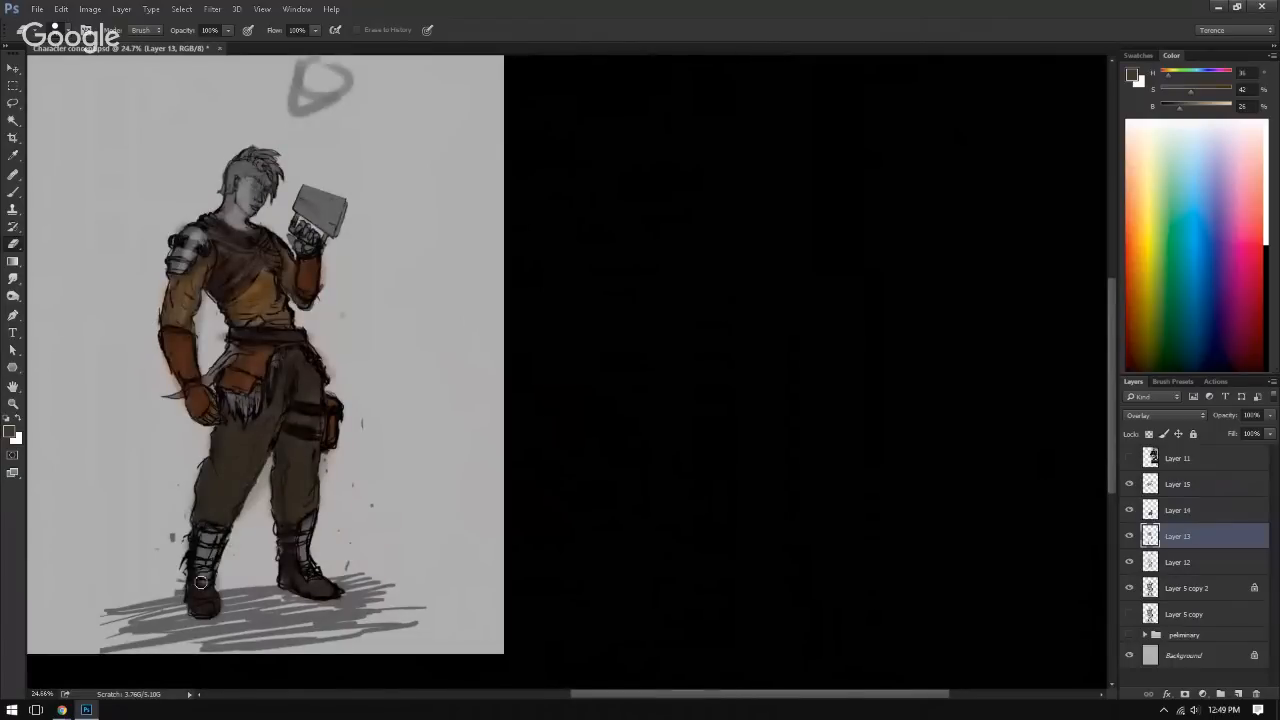
scroll(290, 460, up, 3)
scroll(300, 429, down, 2)
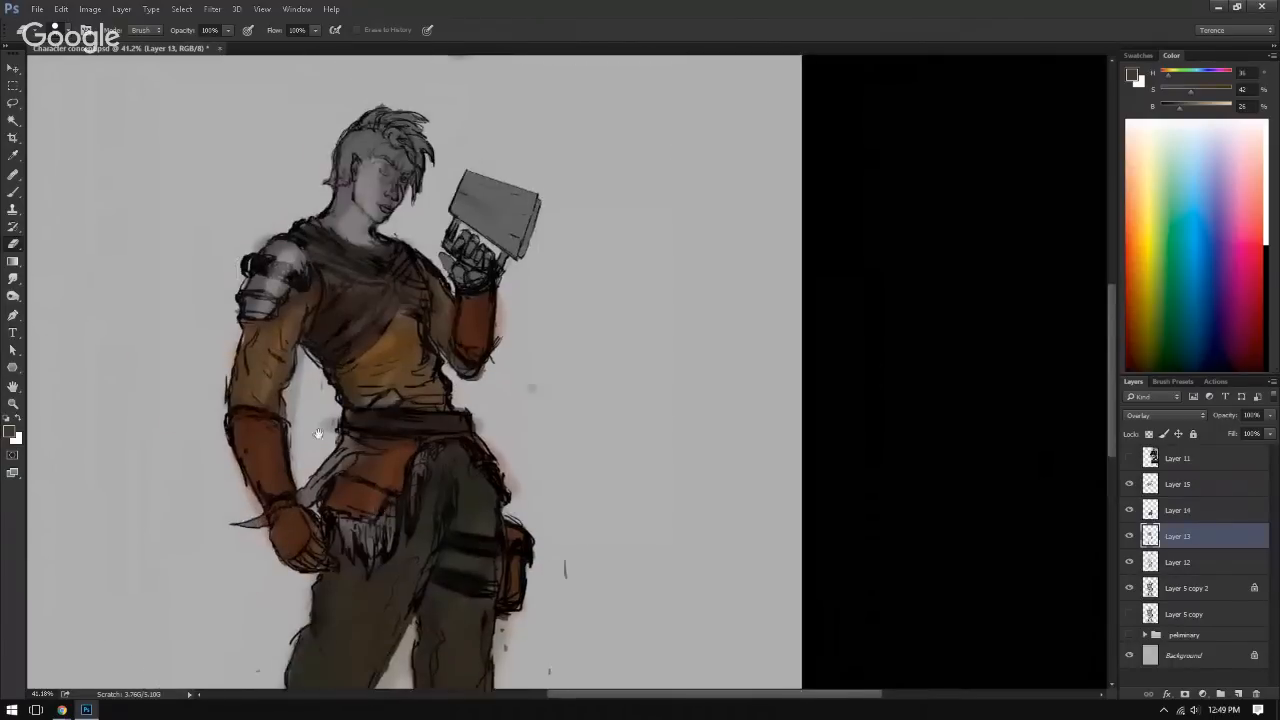
Step: Choose a dark muted teal with hue 172° and saturation 22%, and paint the shoulder armour plates with it on Layer 15
click(1211, 485)
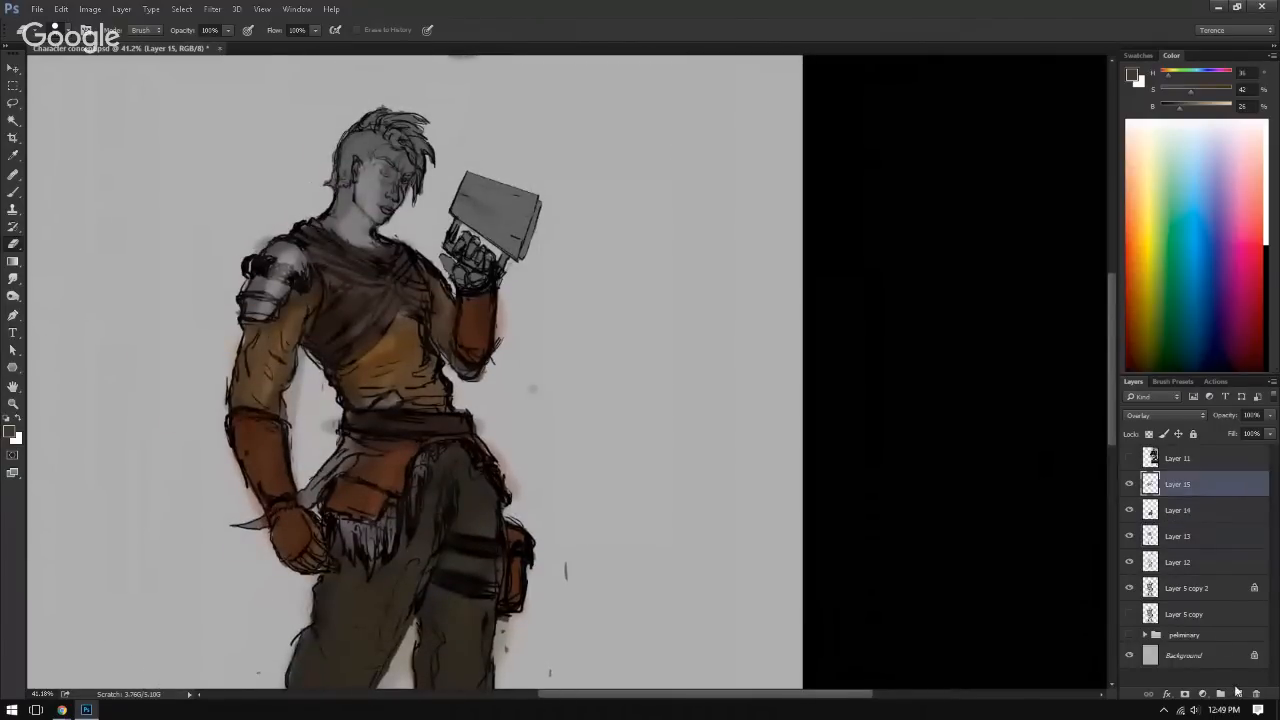
drag(1204, 158, 1191, 126)
click(1134, 78)
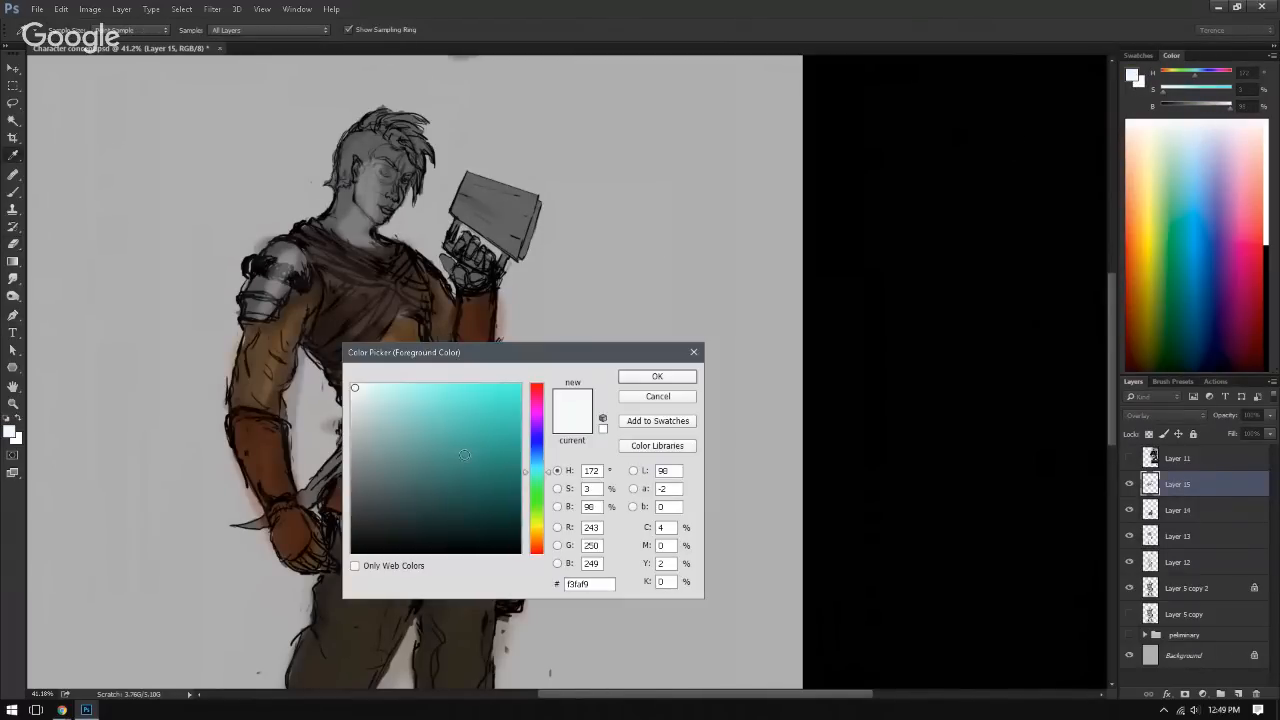
mouse_move(464, 455)
mouse_down()
mouse_move(374, 486)
mouse_move(390, 495)
mouse_up()
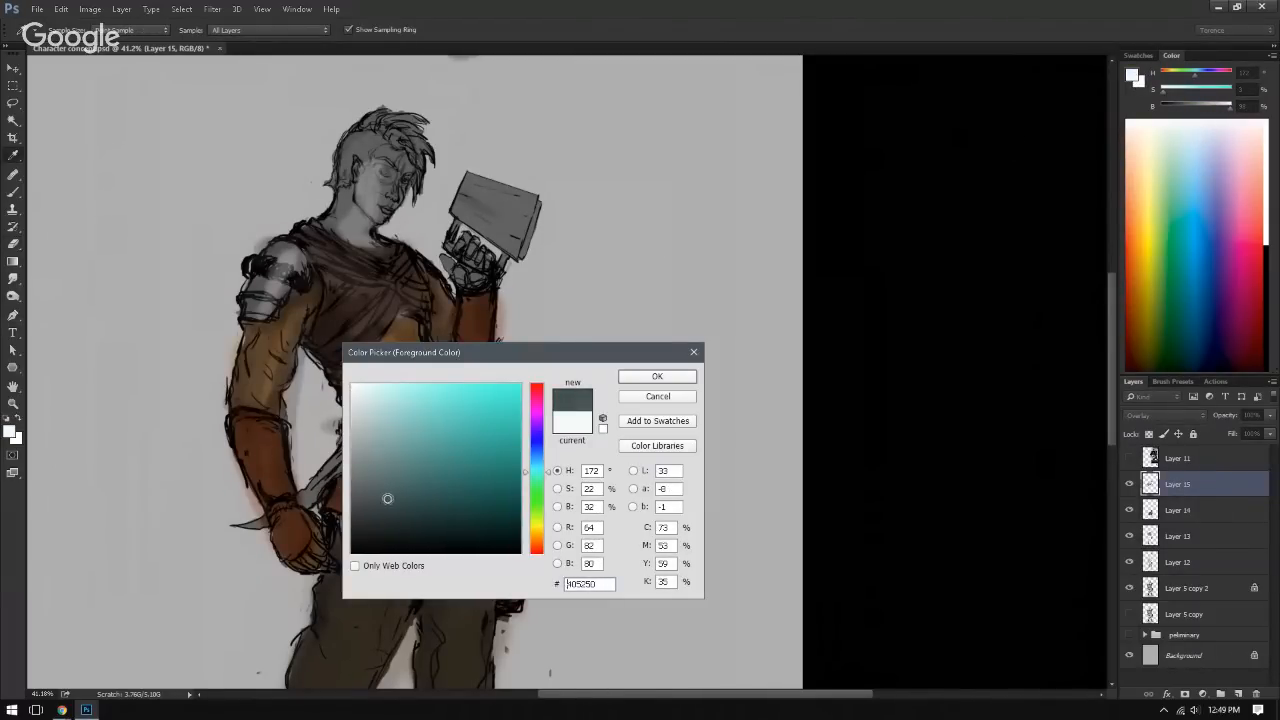
click(657, 377)
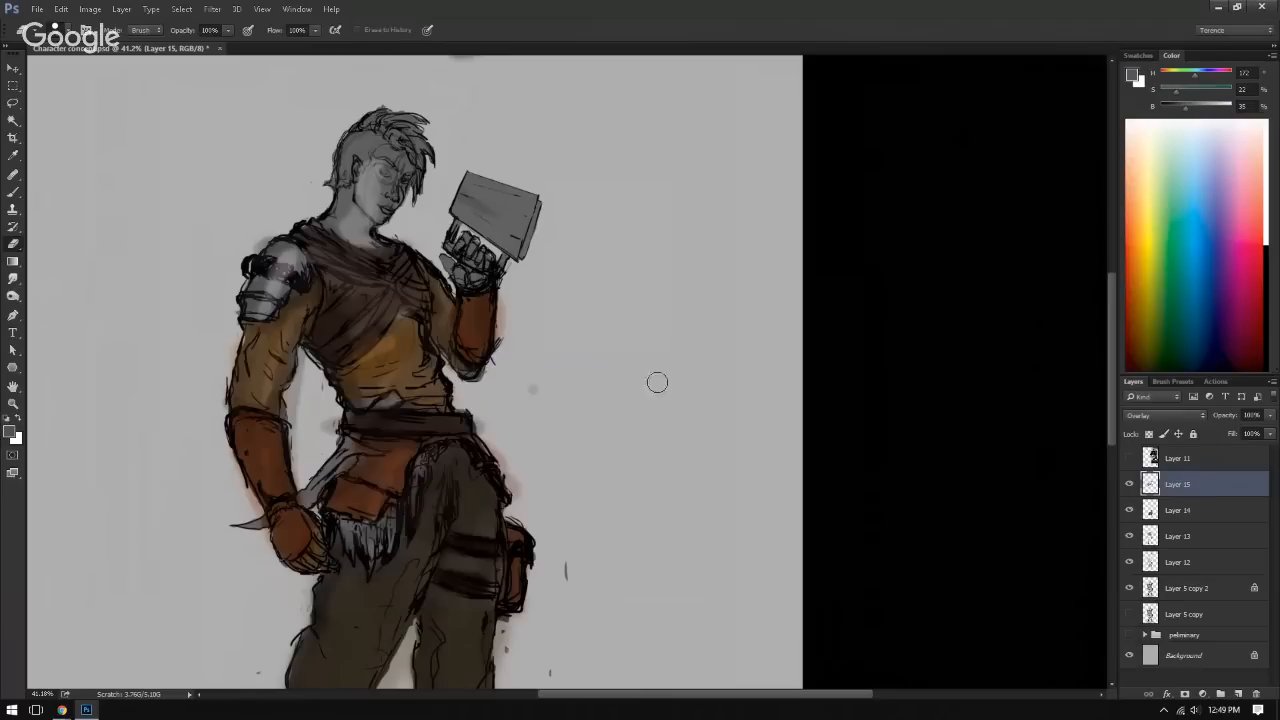
scroll(240, 290, up, 2)
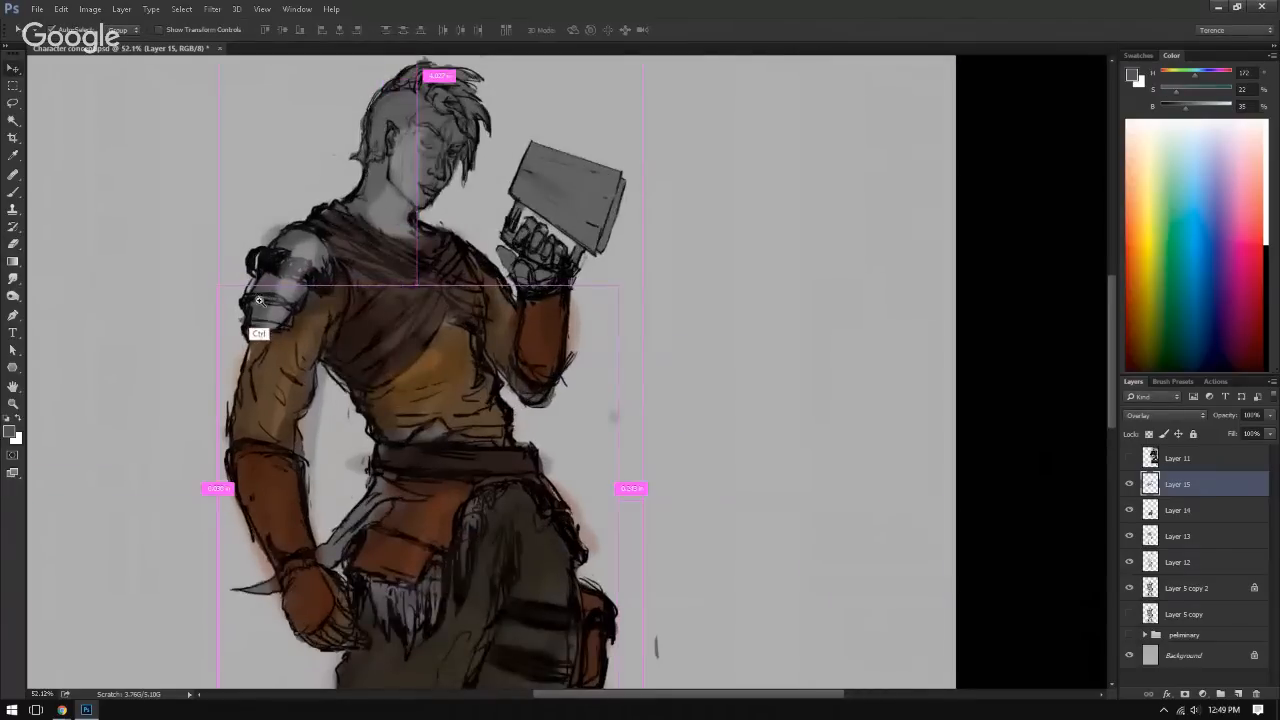
mouse_move(325, 205)
mouse_down()
mouse_move(306, 226)
mouse_move(345, 258)
mouse_move(328, 212)
mouse_move(300, 245)
mouse_move(312, 287)
mouse_up()
mouse_move(337, 282)
mouse_down()
mouse_move(265, 310)
mouse_move(292, 326)
mouse_move(298, 80)
mouse_up()
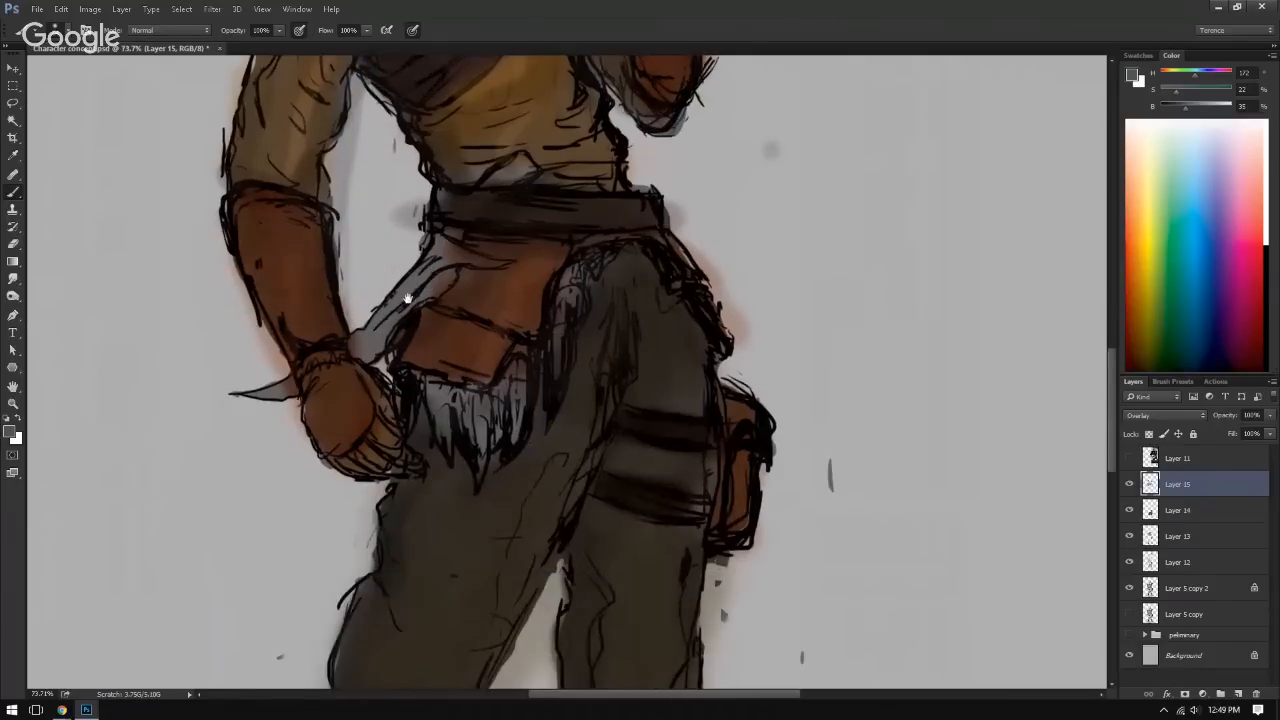
Step: Paint the strapped shin sections of both boots in the same muted teal on Layer 15
drag(409, 297, 401, 190)
ctrl+drag(335, 283, 150, 285)
drag(352, 486, 299, 317)
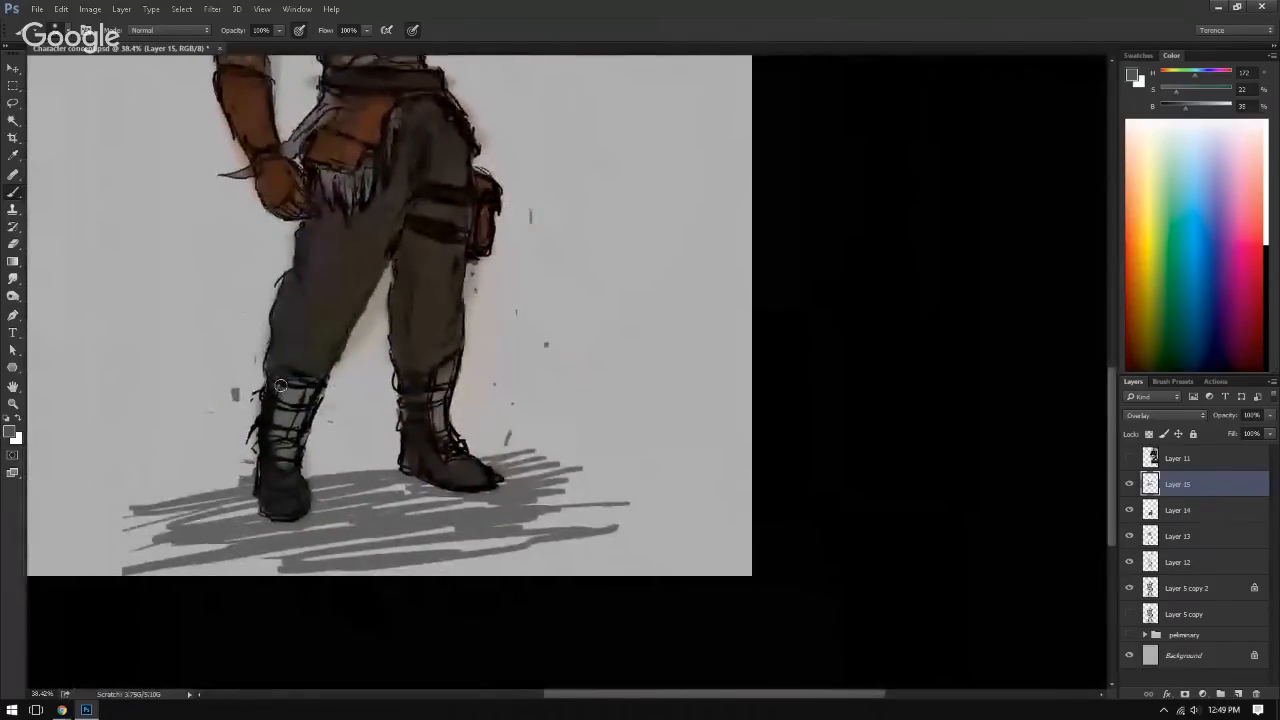
mouse_move(286, 384)
mouse_down()
mouse_move(285, 414)
mouse_move(296, 410)
mouse_move(284, 463)
mouse_up()
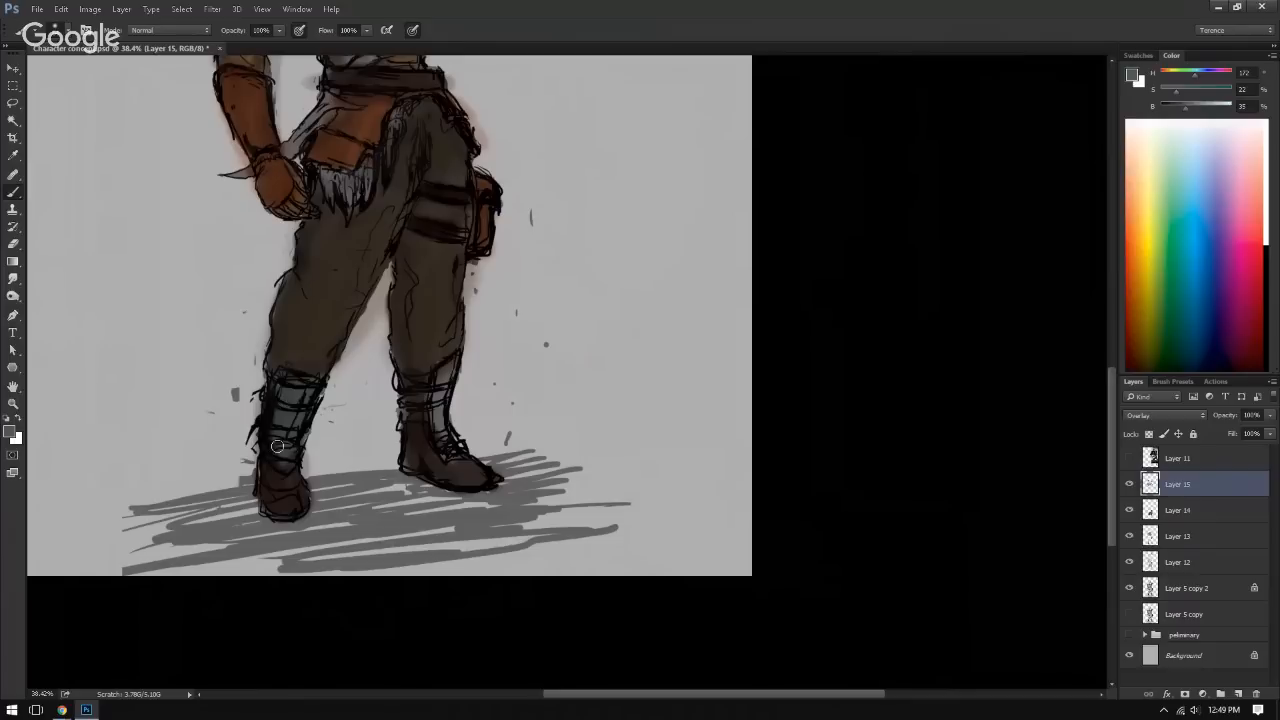
mouse_move(450, 368)
mouse_down()
mouse_move(432, 392)
mouse_move(441, 427)
mouse_up()
mouse_move(506, 275)
mouse_down()
mouse_move(534, 311)
mouse_move(571, 455)
mouse_up()
mouse_move(500, 275)
mouse_down()
mouse_move(537, 394)
mouse_move(498, 489)
mouse_up()
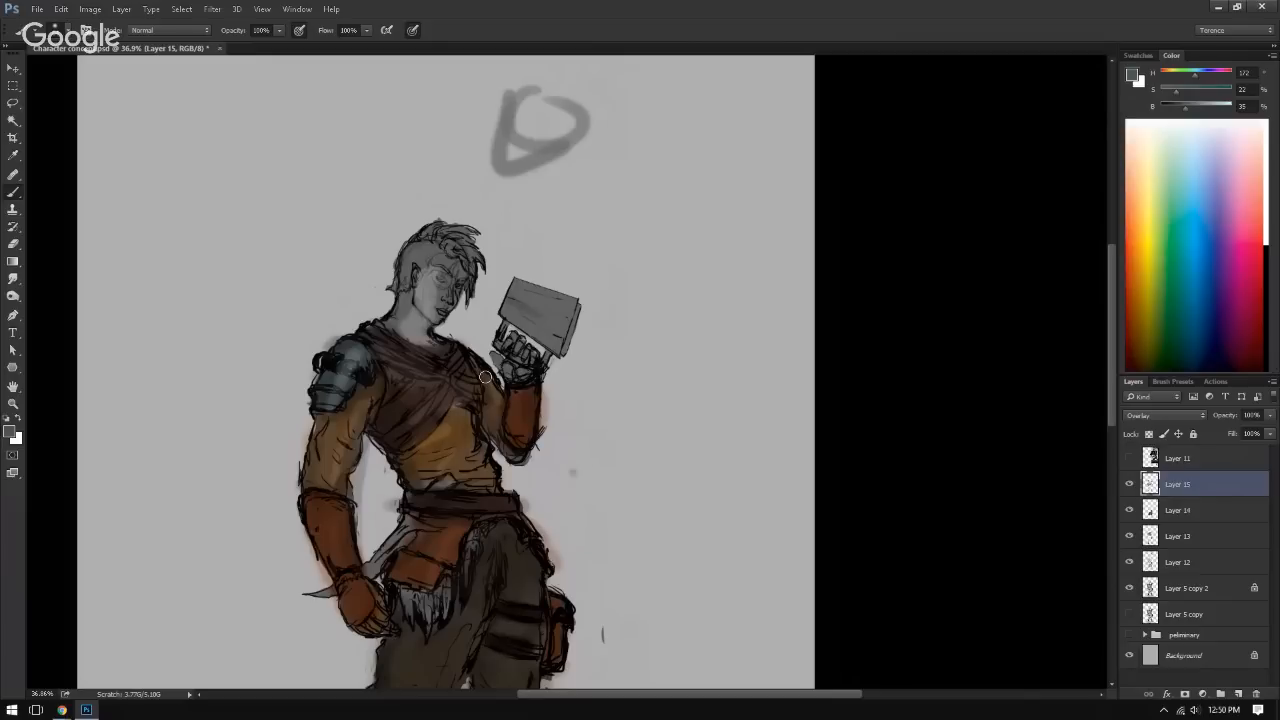
mouse_move(394, 471)
mouse_down()
mouse_move(440, 388)
mouse_move(571, 452)
mouse_move(531, 423)
mouse_move(457, 463)
mouse_move(453, 440)
mouse_move(389, 471)
mouse_move(392, 437)
mouse_move(345, 435)
mouse_up()
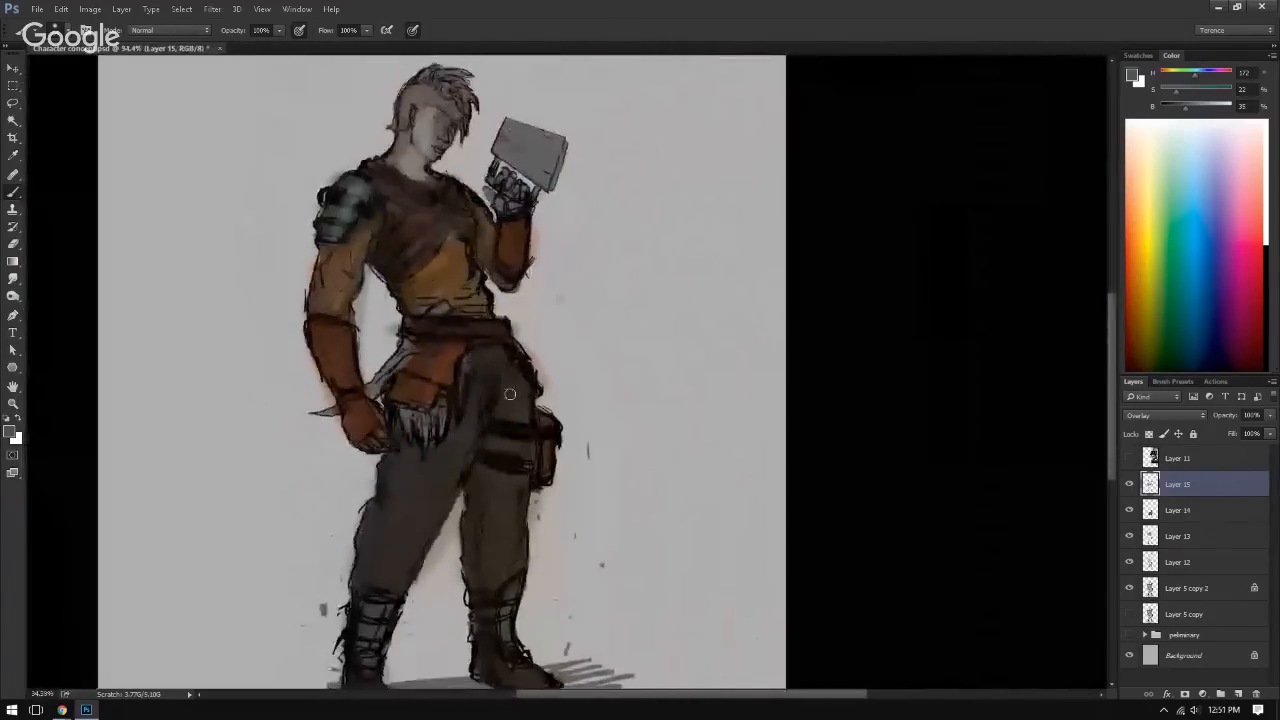
drag(569, 393, 609, 350)
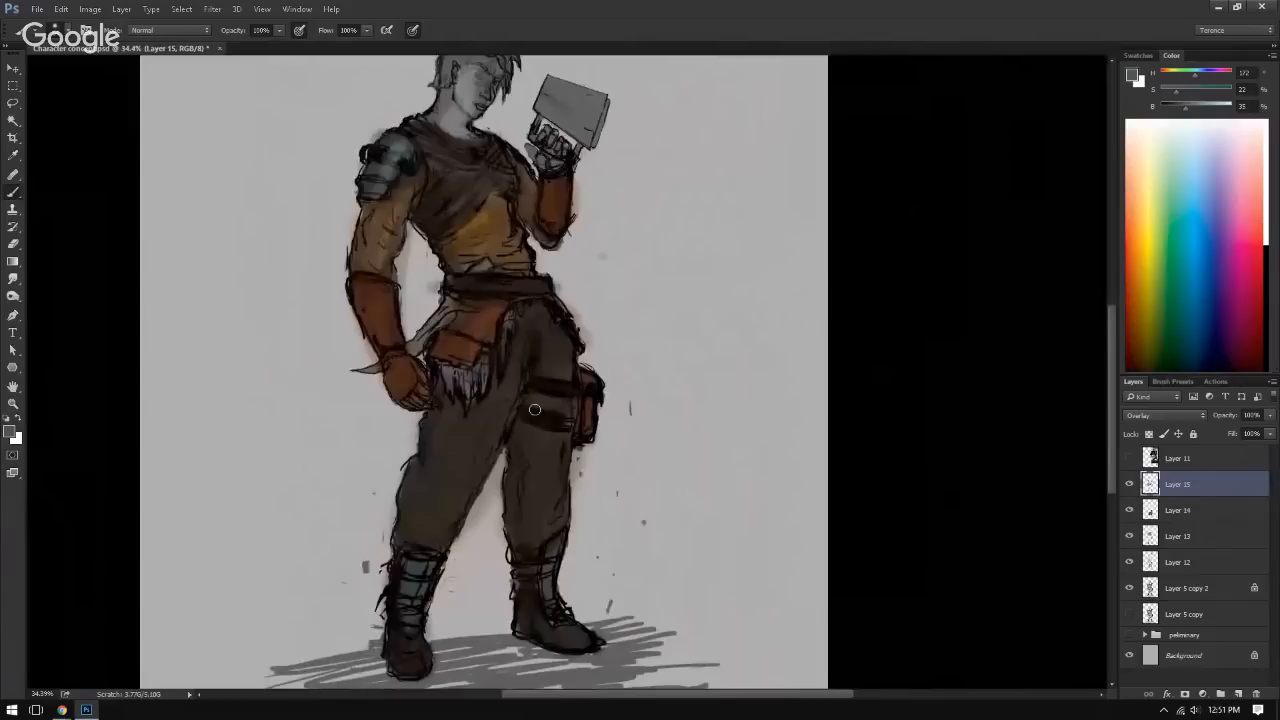
Step: Pick a near-white colour and brighten the ragged fur fringe below the waist pouch and along the hip
click(1128, 459)
click(1129, 459)
key(alt)
alt+click(473, 381)
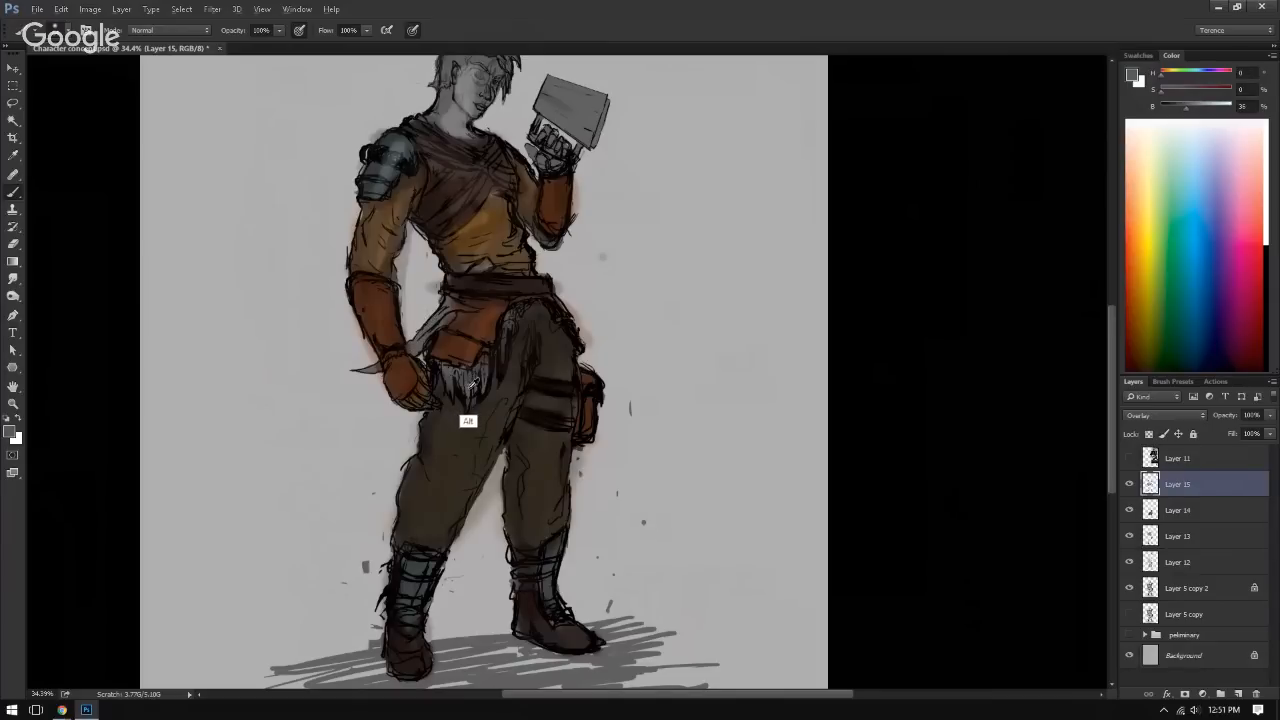
drag(466, 374, 453, 381)
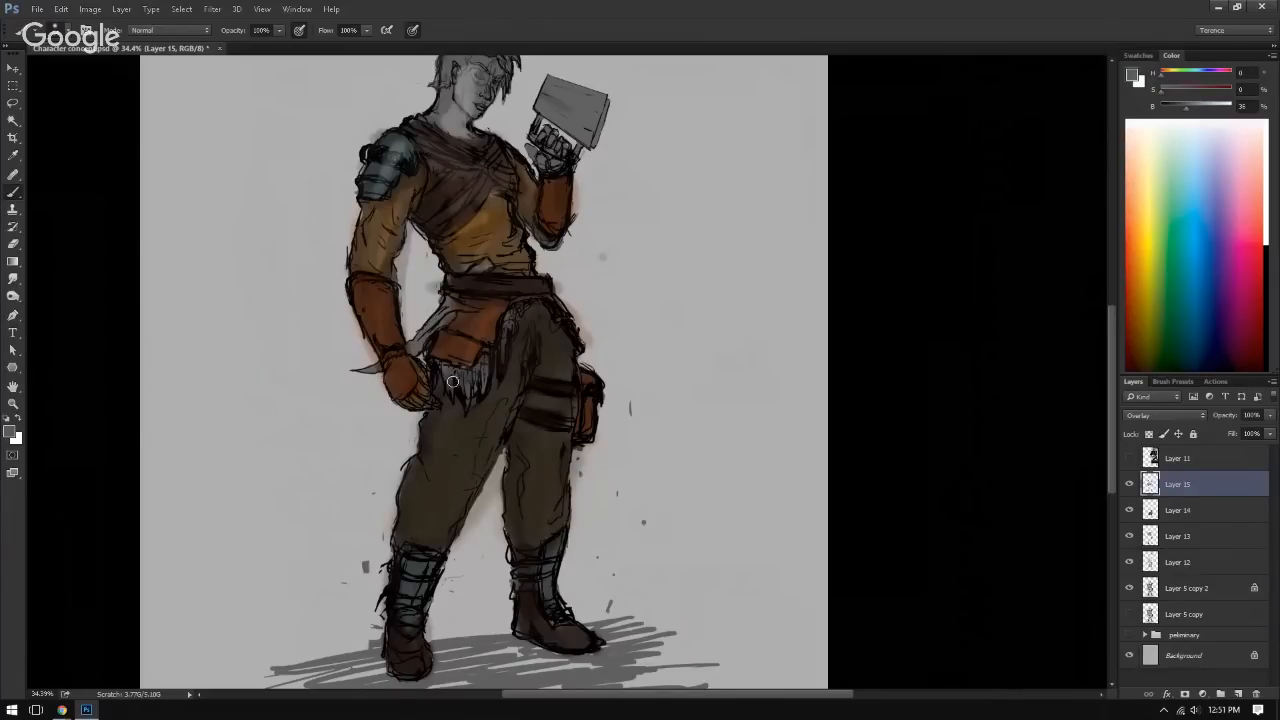
click(1206, 124)
mouse_move(445, 373)
mouse_down()
mouse_move(467, 386)
mouse_move(524, 307)
mouse_move(542, 304)
mouse_up()
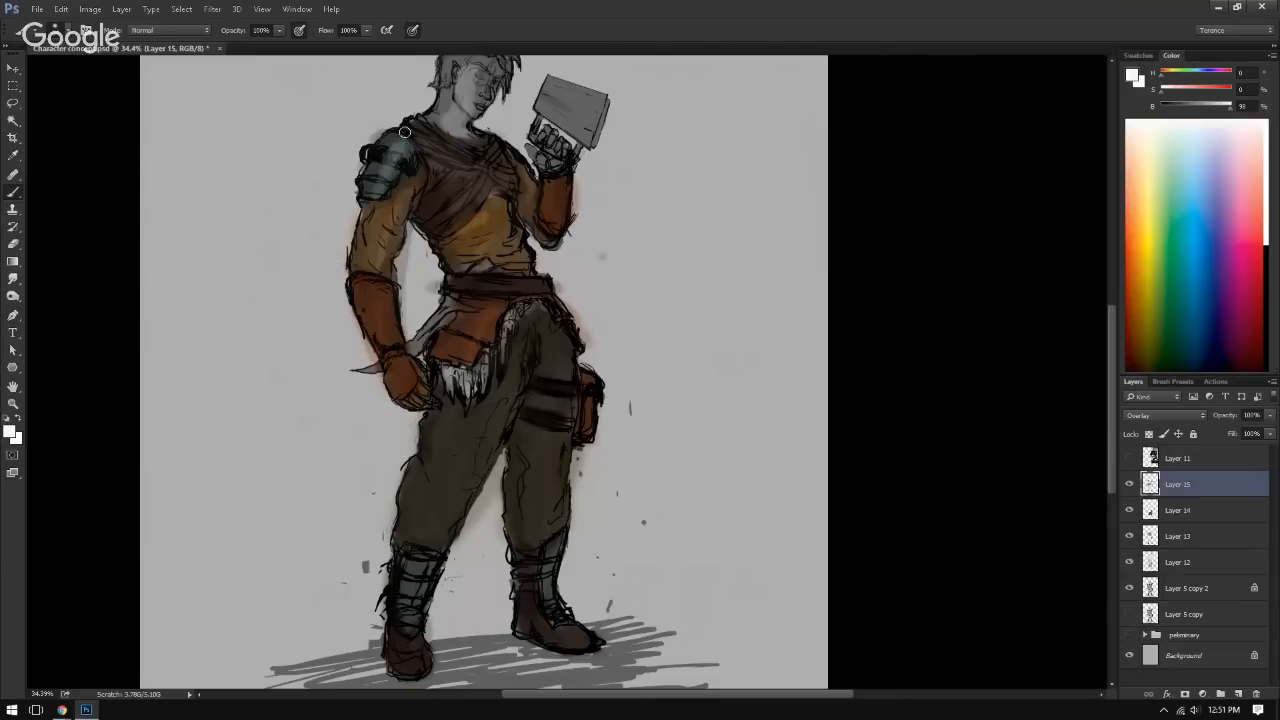
Step: Add near-white highlights to the shoulder armour and around the trouser cuffs above the boots
mouse_move(371, 152)
mouse_down()
mouse_move(411, 167)
mouse_move(390, 155)
mouse_up()
drag(410, 550, 458, 551)
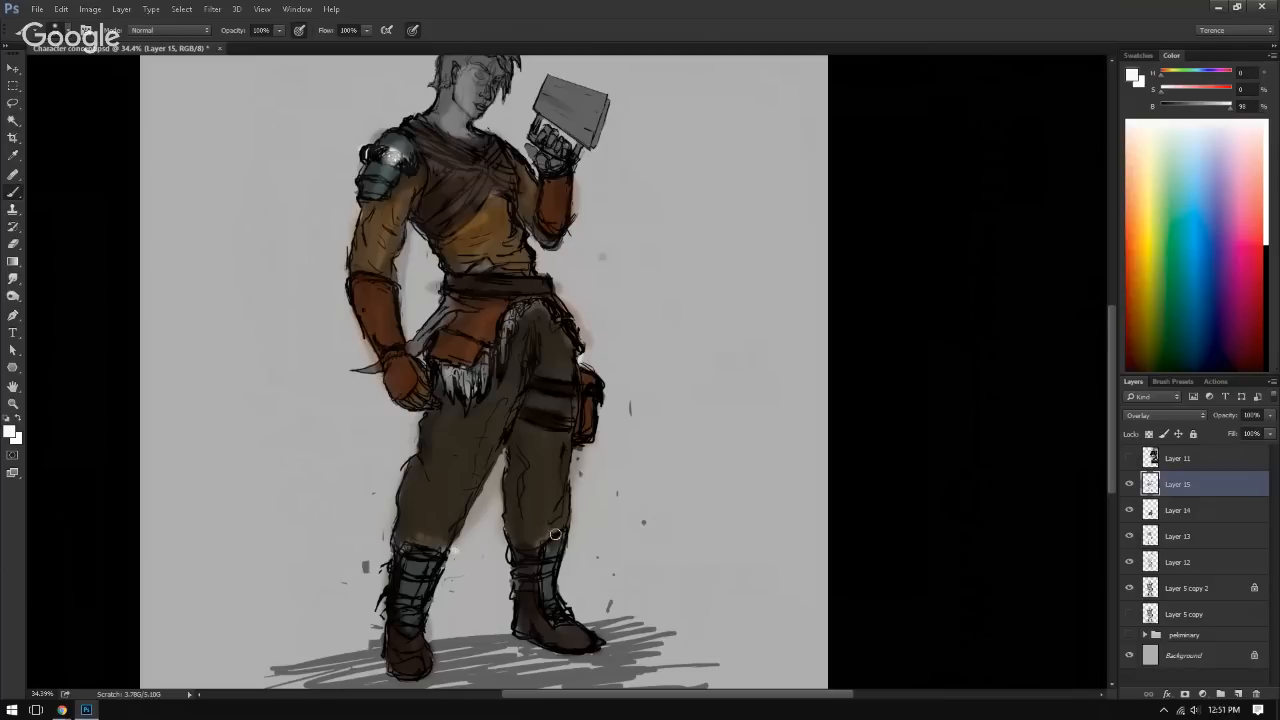
drag(565, 512, 634, 457)
drag(605, 355, 552, 500)
drag(463, 397, 502, 392)
drag(500, 505, 515, 415)
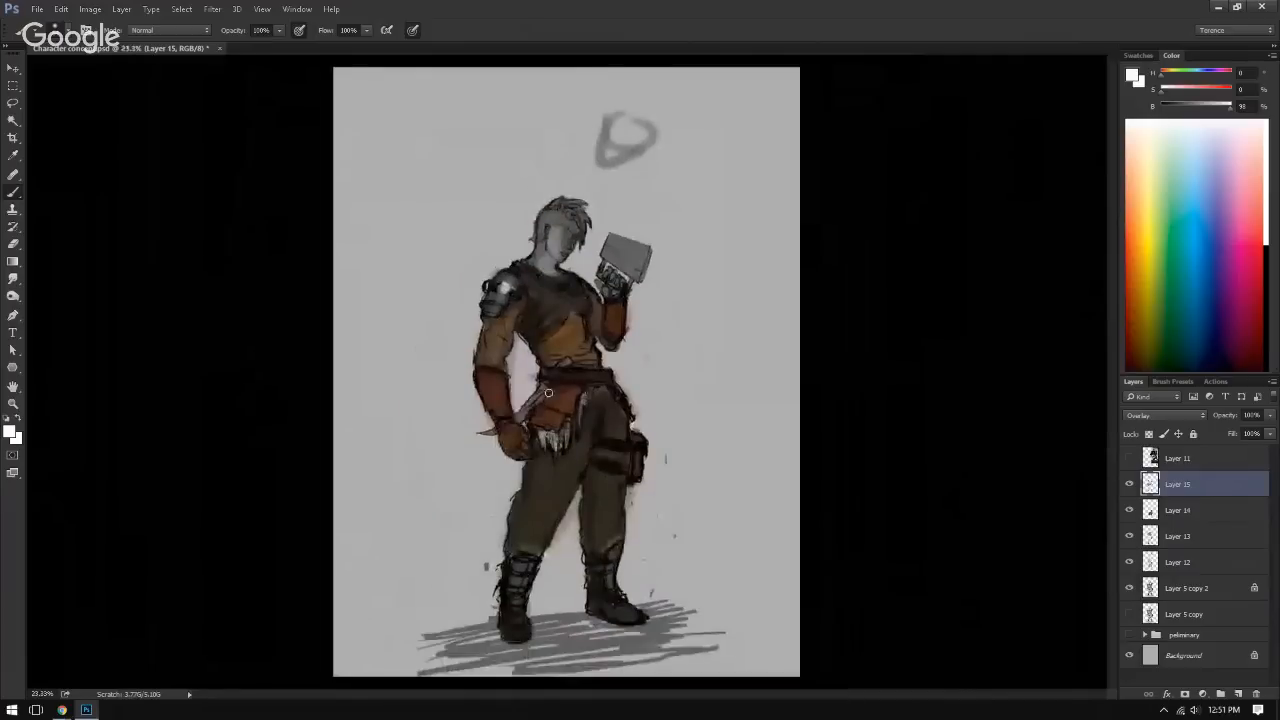
Step: Show the reference images on Layer 11, sample dark grey from the reference dagger and paint the character's dagger with it on Layer 15
click(1129, 458)
mouse_move(730, 533)
mouse_down()
mouse_move(802, 547)
mouse_move(828, 314)
mouse_up()
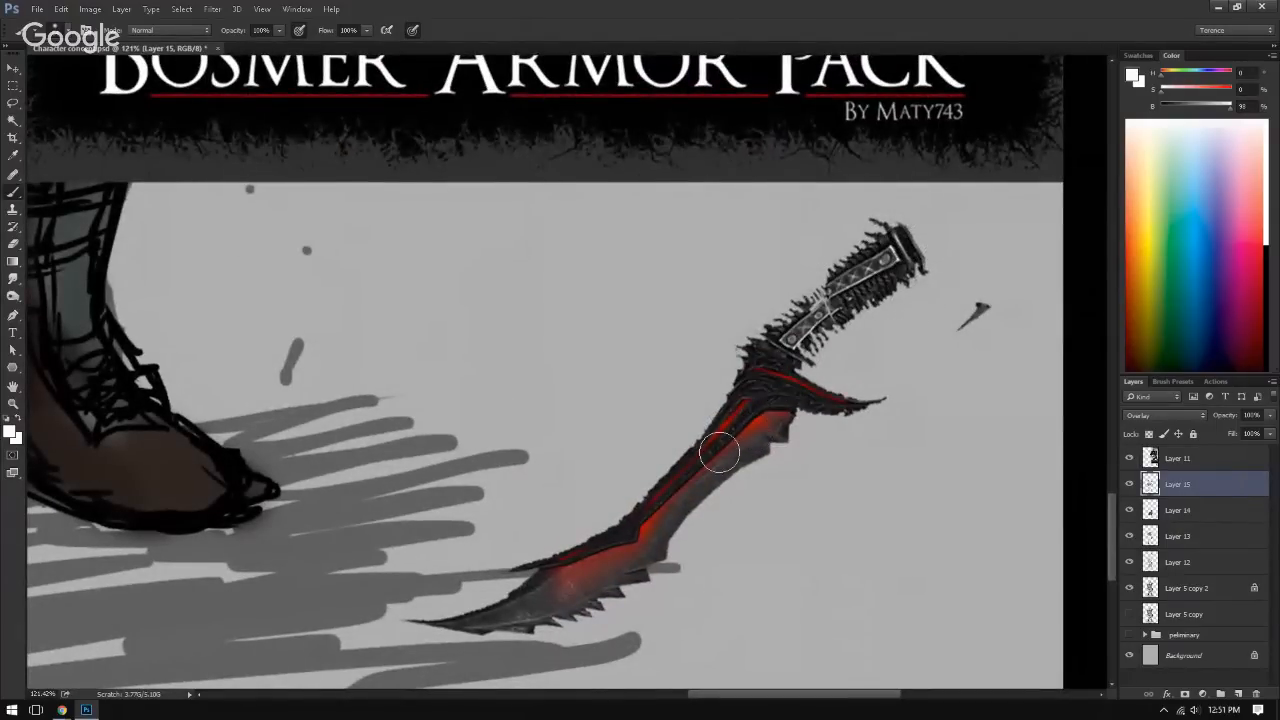
alt+click(747, 449)
scroll(786, 432, down, 3)
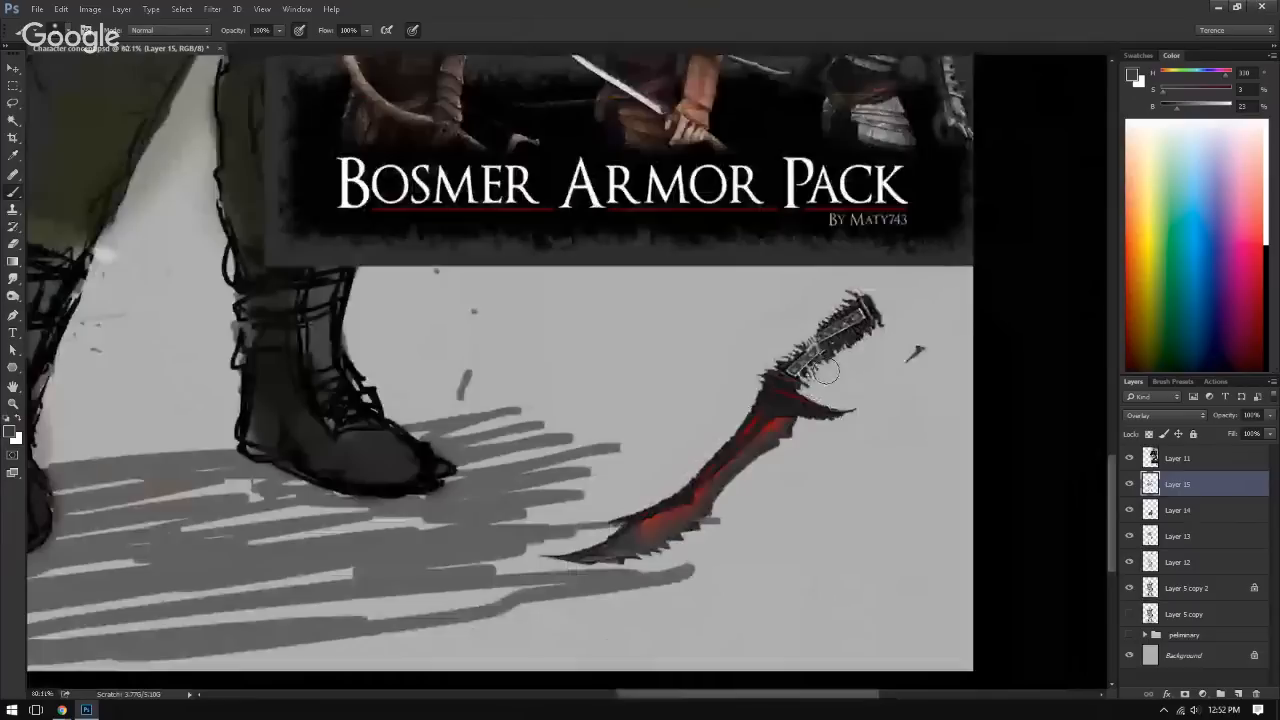
mouse_move(589, 323)
mouse_down()
mouse_move(631, 378)
mouse_move(687, 556)
mouse_up()
mouse_move(572, 253)
mouse_down()
mouse_move(612, 266)
mouse_move(583, 273)
mouse_move(486, 379)
mouse_up()
drag(400, 415, 414, 408)
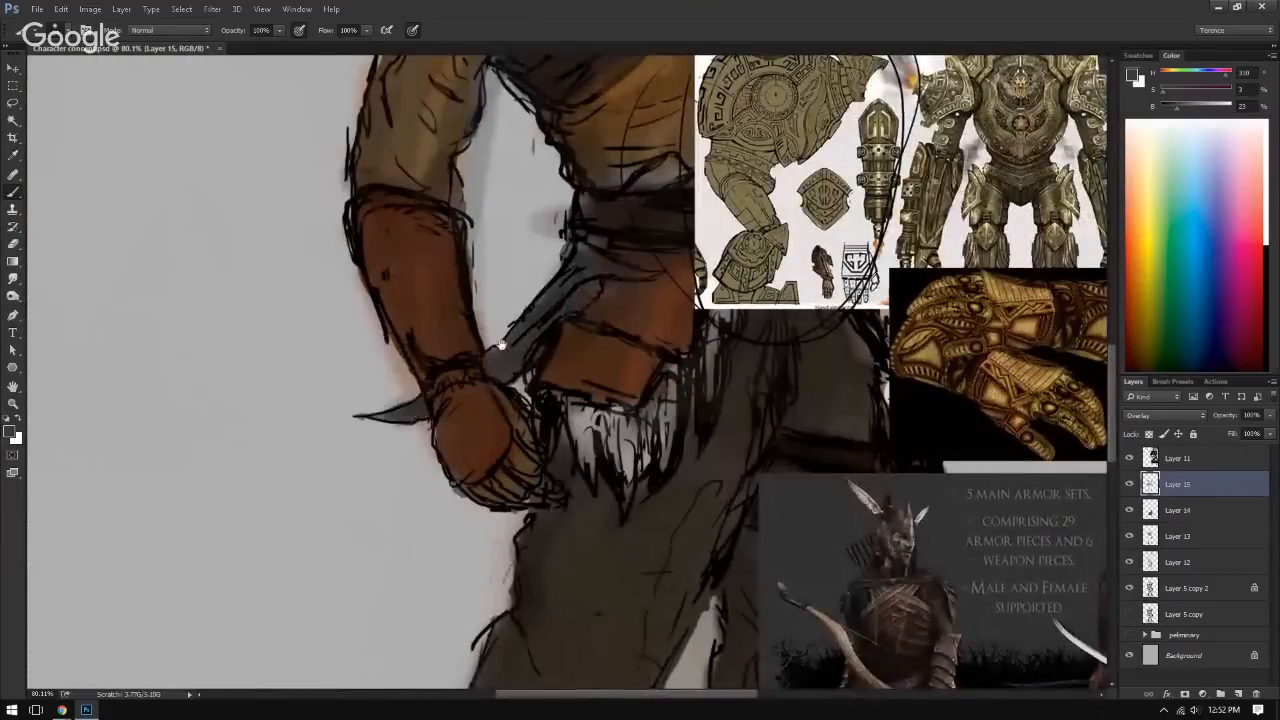
drag(515, 296, 429, 389)
mouse_move(560, 278)
mouse_down()
mouse_move(595, 261)
mouse_move(548, 286)
mouse_up()
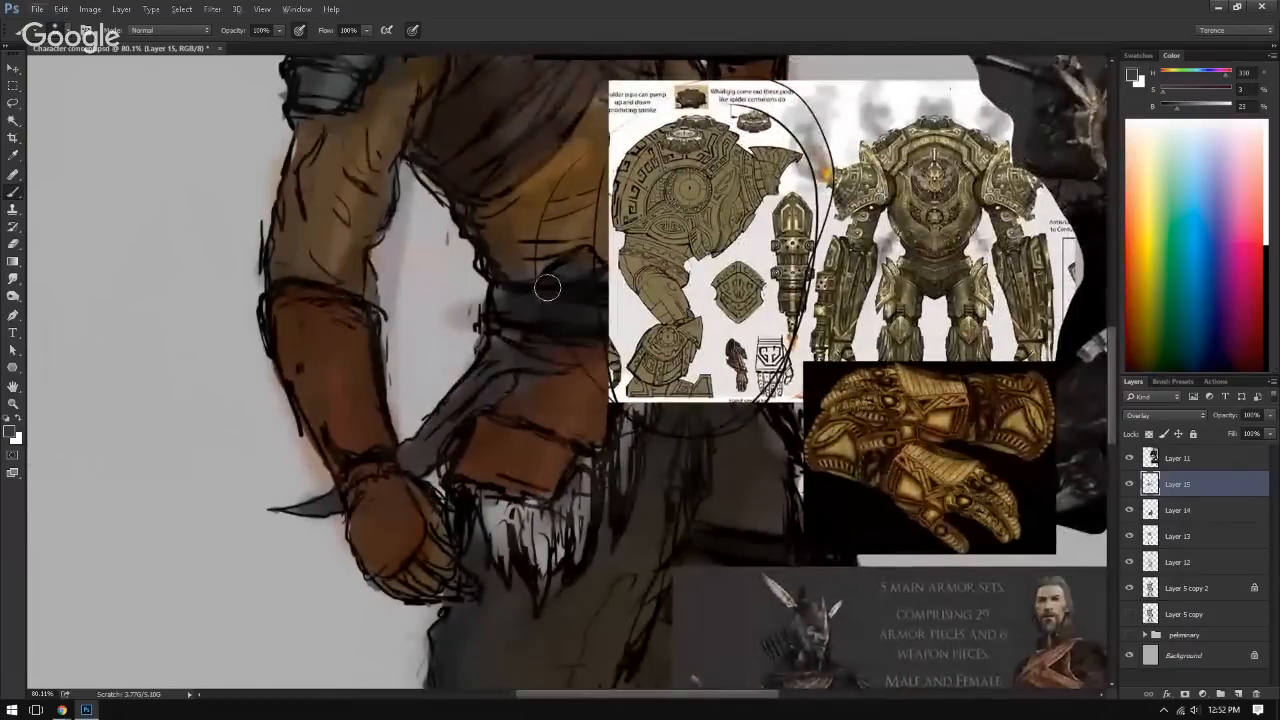
drag(468, 387, 454, 325)
ctrl+drag(556, 381, 440, 396)
Step: Sample the red from the reference dagger and paint a red streak along the blade of the character's dagger
drag(725, 620, 447, 291)
ctrl+drag(571, 409, 690, 432)
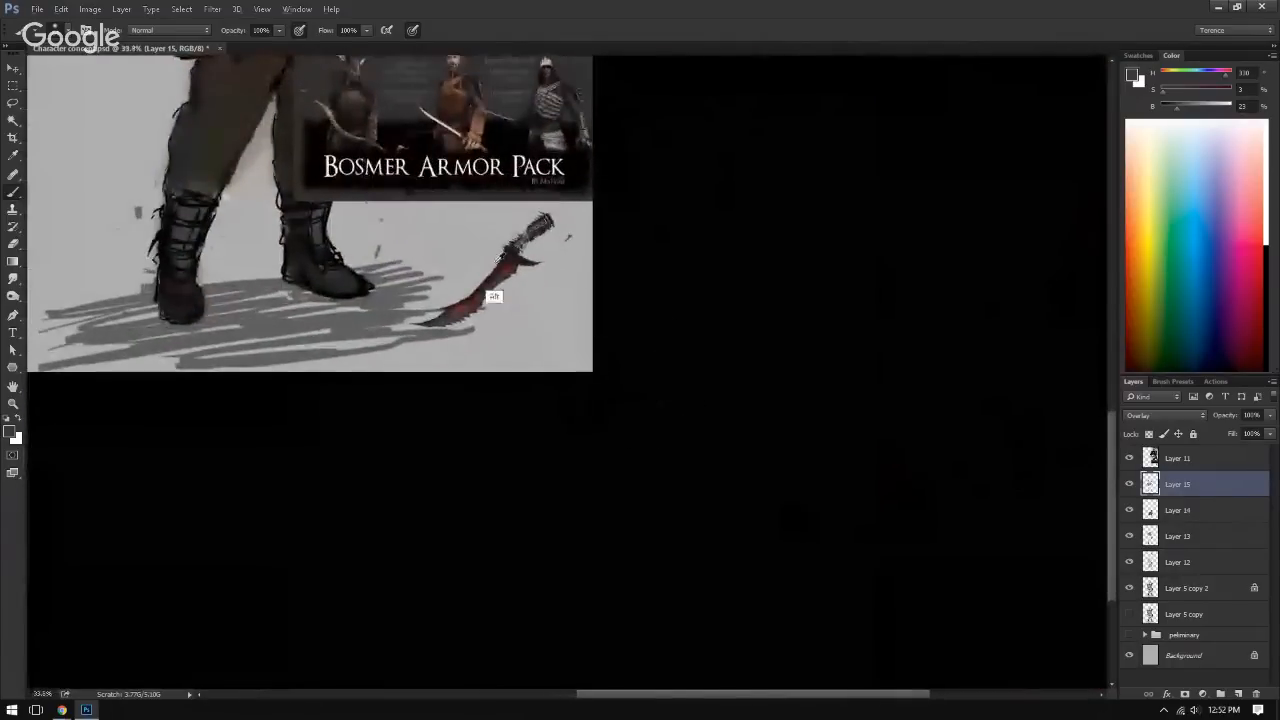
alt+click(488, 297)
drag(465, 291, 635, 631)
mouse_move(448, 337)
ctrl+mouse_down()
mouse_move(543, 432)
mouse_move(492, 383)
mouse_move(505, 343)
mouse_move(458, 346)
mouse_move(534, 346)
ctrl+mouse_up()
drag(509, 303, 494, 316)
mouse_move(511, 406)
mouse_down()
mouse_move(381, 101)
mouse_move(487, 324)
mouse_up()
ctrl+drag(340, 350, 292, 352)
drag(380, 406, 300, 118)
Step: Check the reference dagger, pick a darker grey and refine the edges of the blade around the red streak
drag(580, 576, 389, 291)
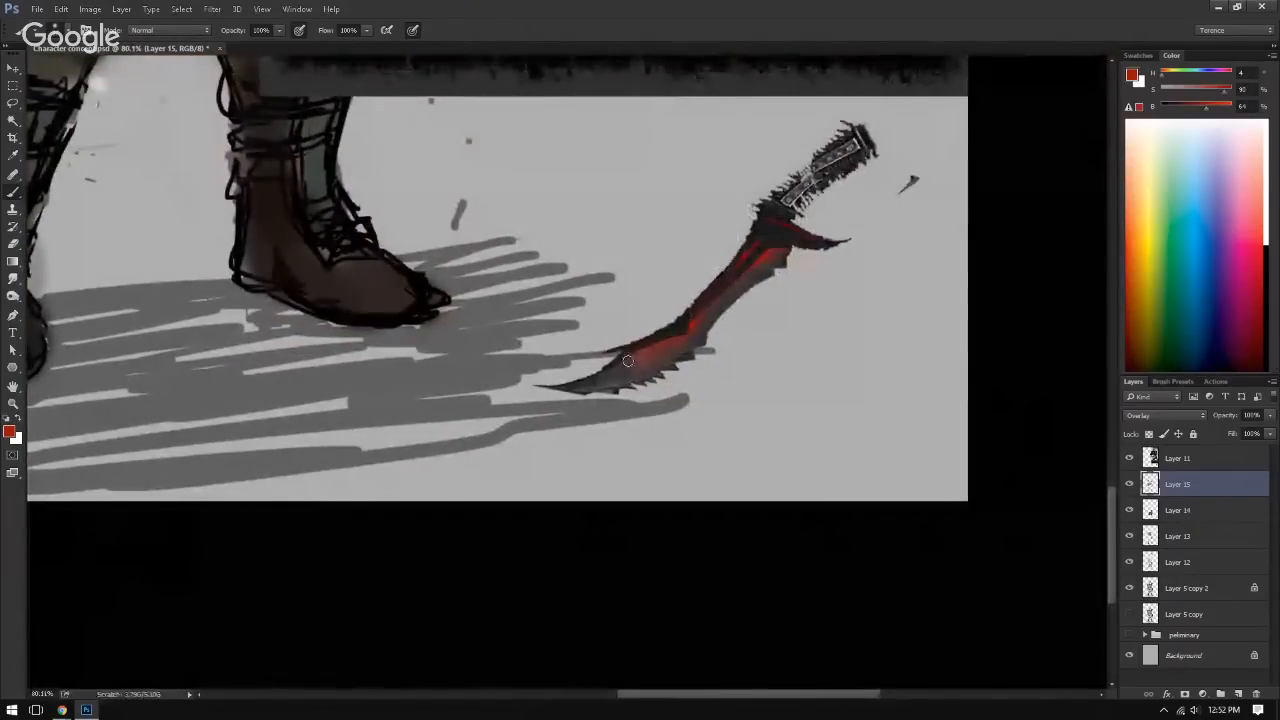
drag(467, 174, 734, 520)
drag(348, 195, 527, 538)
mouse_move(545, 281)
ctrl+mouse_down()
mouse_move(568, 245)
mouse_move(430, 349)
mouse_move(515, 275)
mouse_move(481, 299)
mouse_move(414, 360)
ctrl+mouse_up()
alt+click(508, 289)
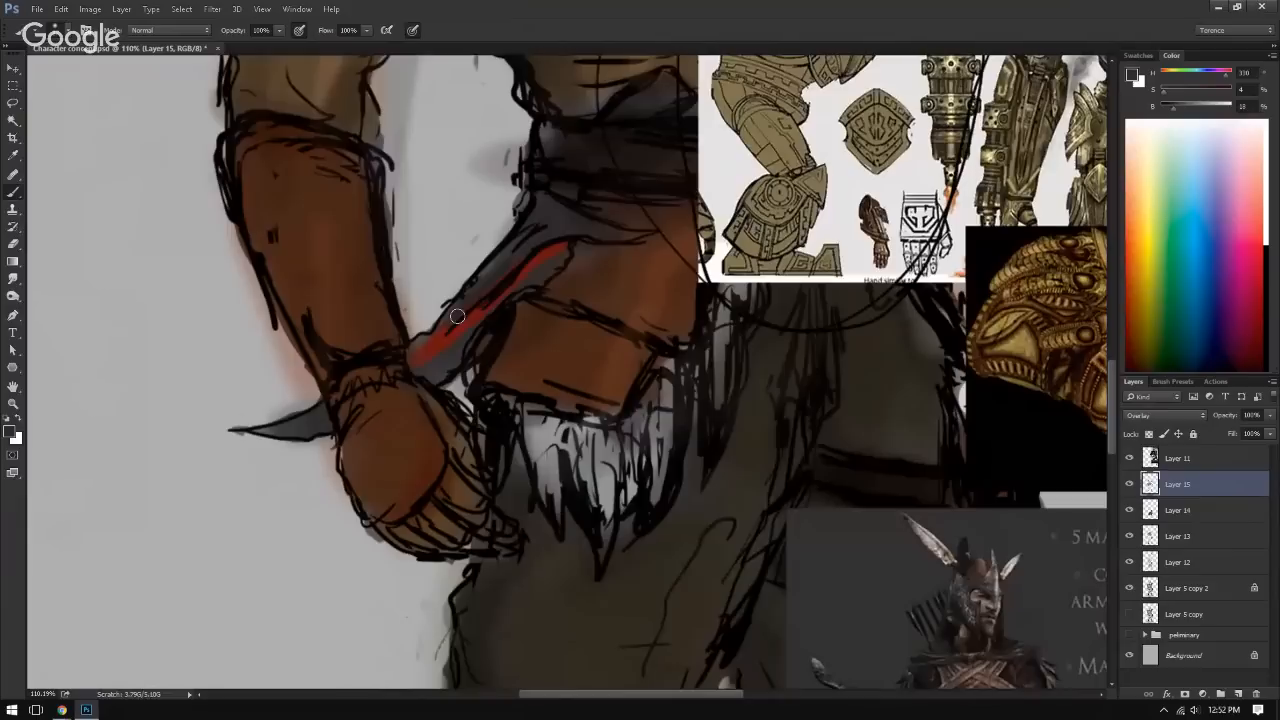
drag(458, 315, 428, 338)
drag(522, 249, 486, 275)
ctrl+drag(565, 223, 436, 234)
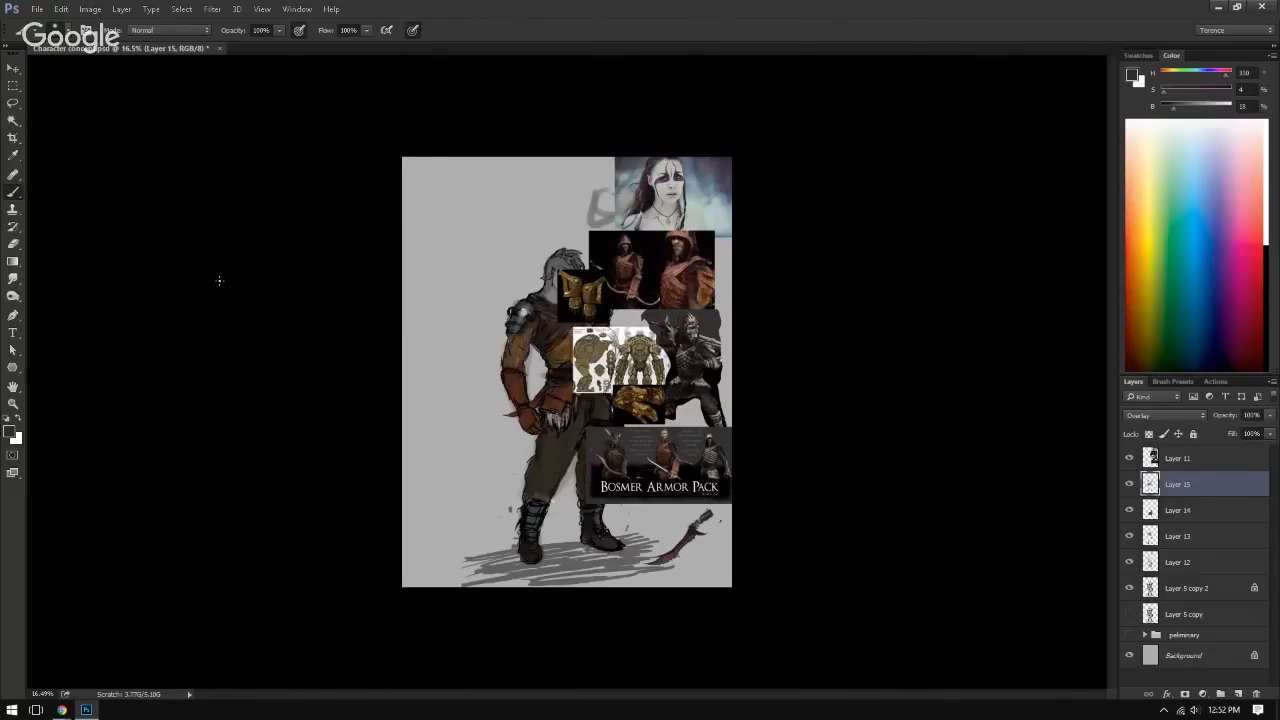
Step: Hide the reference images on Layer 11 and examine the coloured figure, including the head and raised hand up close
ctrl+drag(423, 389, 373, 428)
drag(362, 515, 421, 428)
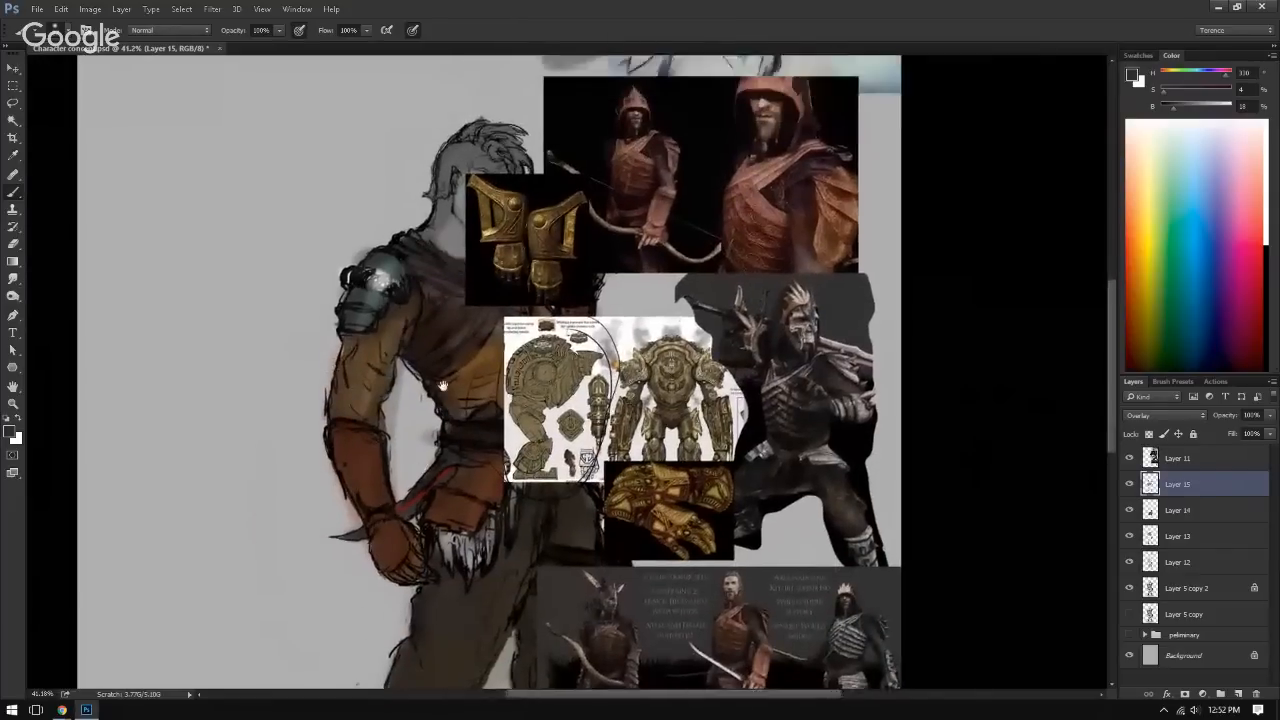
click(1129, 458)
drag(425, 282, 453, 254)
drag(441, 380, 439, 262)
drag(448, 390, 461, 353)
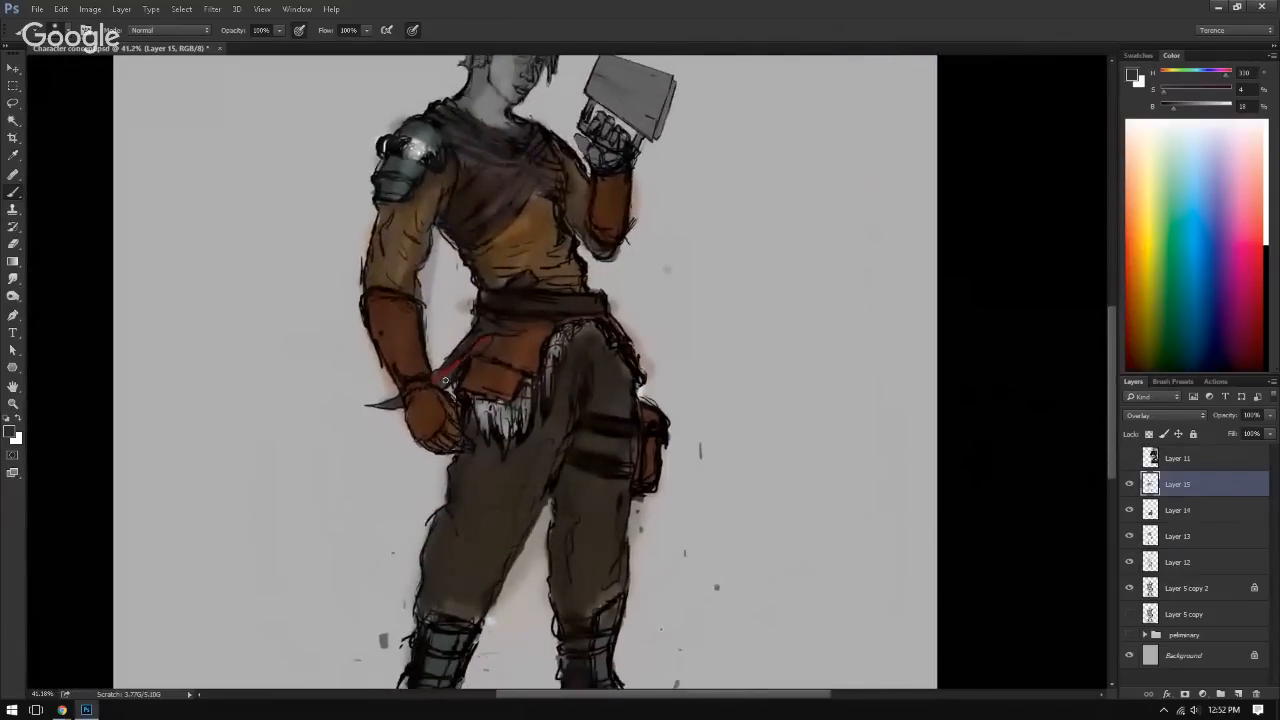
drag(492, 275, 498, 353)
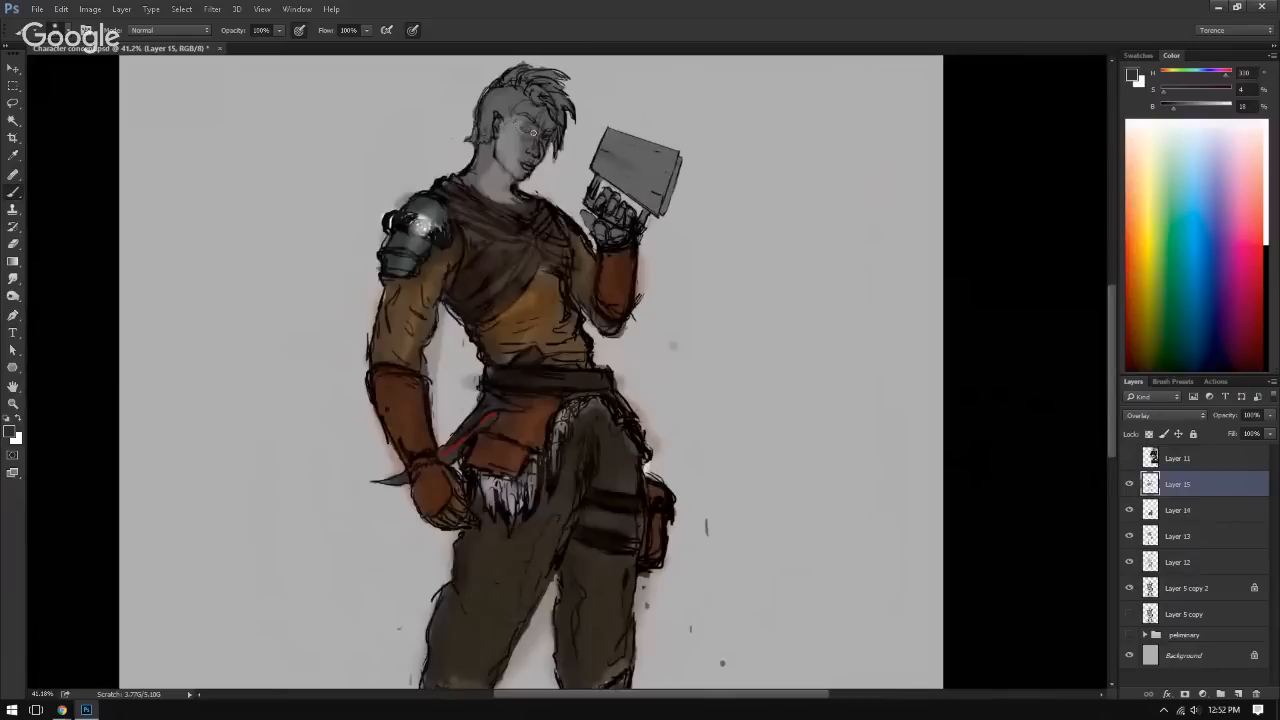
drag(501, 394, 502, 394)
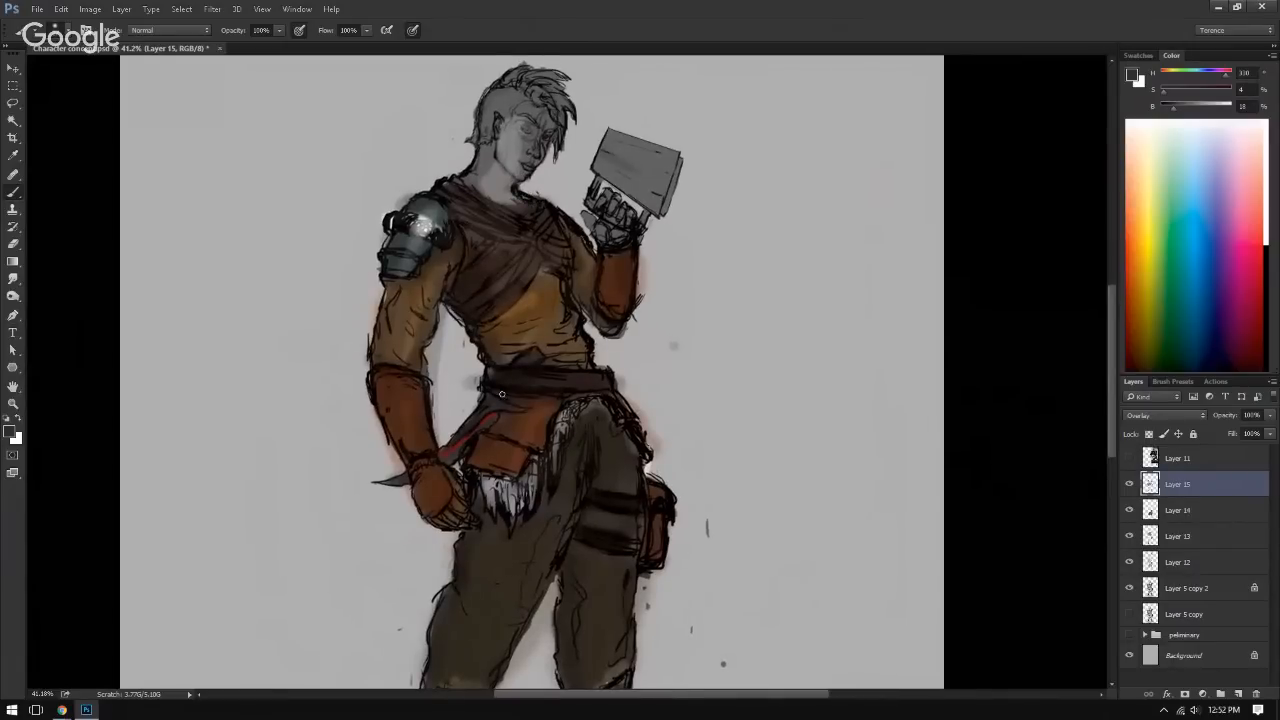
drag(495, 287, 521, 362)
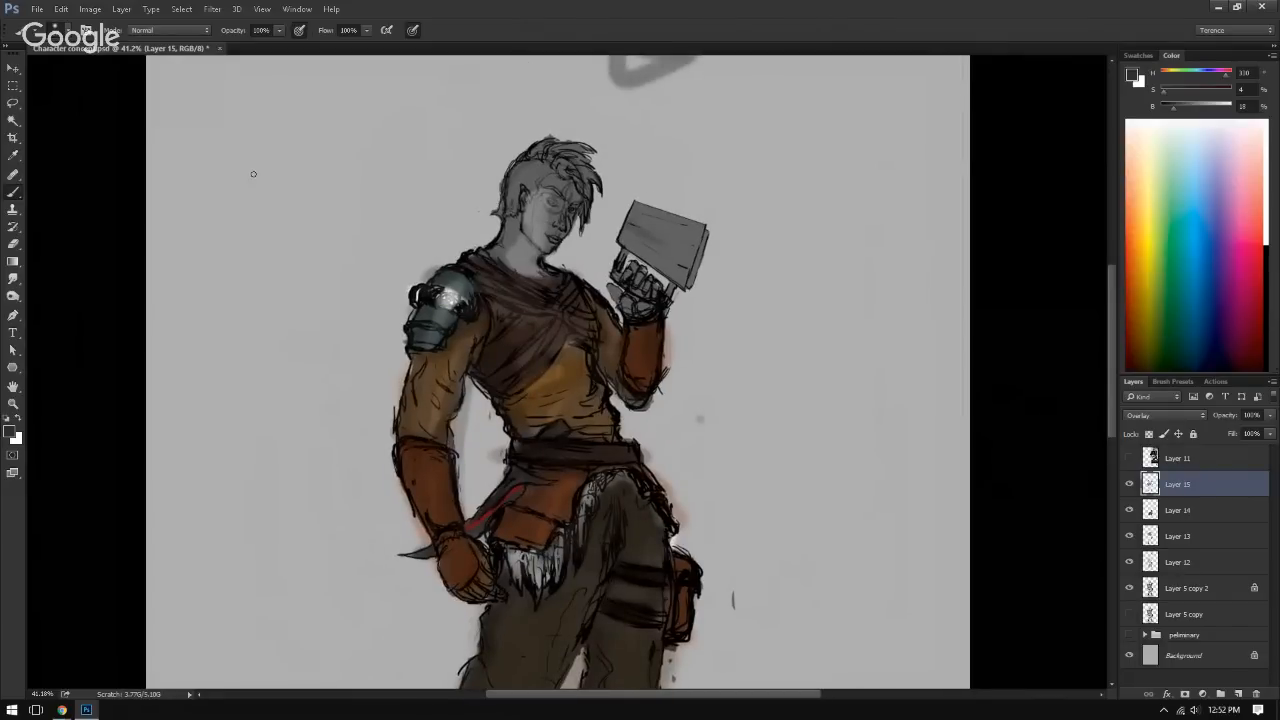
drag(384, 366, 291, 351)
drag(400, 286, 446, 399)
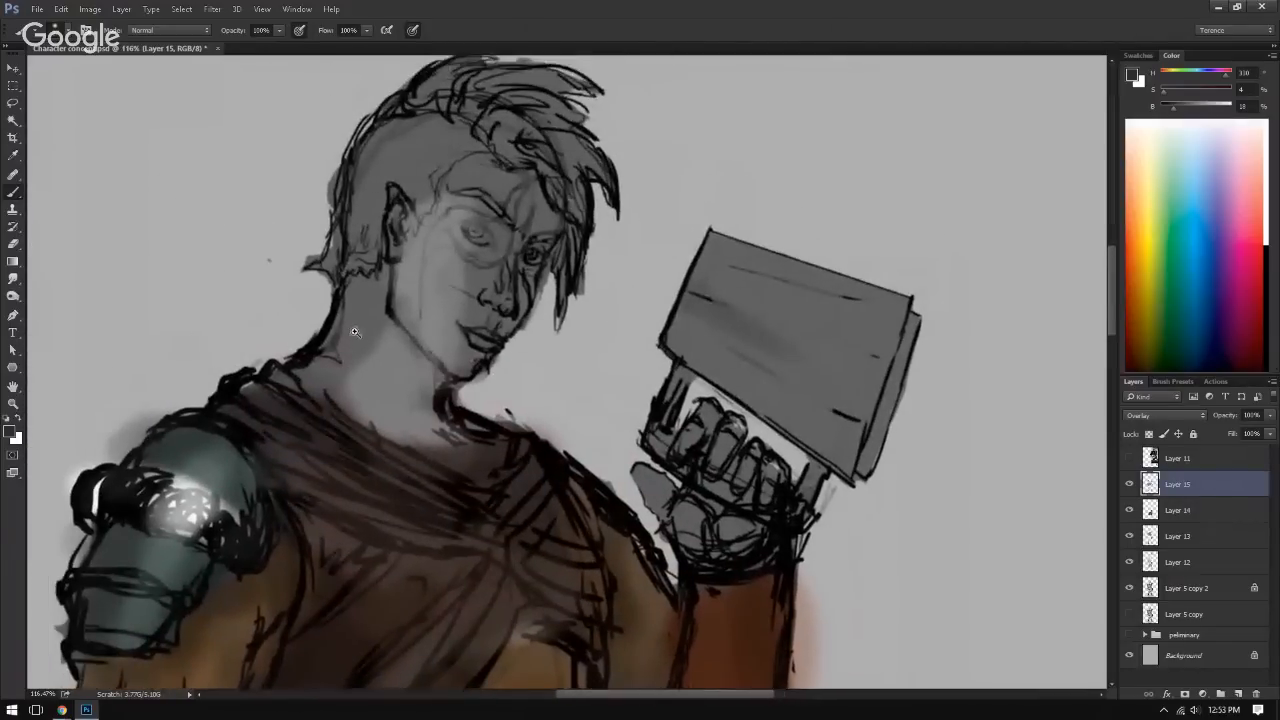
Step: Show the reference images on Layer 11, sample the skin tone from the bearded man's face, and hide the references
click(1130, 459)
drag(891, 495, 823, 466)
drag(958, 651, 868, 472)
drag(868, 472, 772, 512)
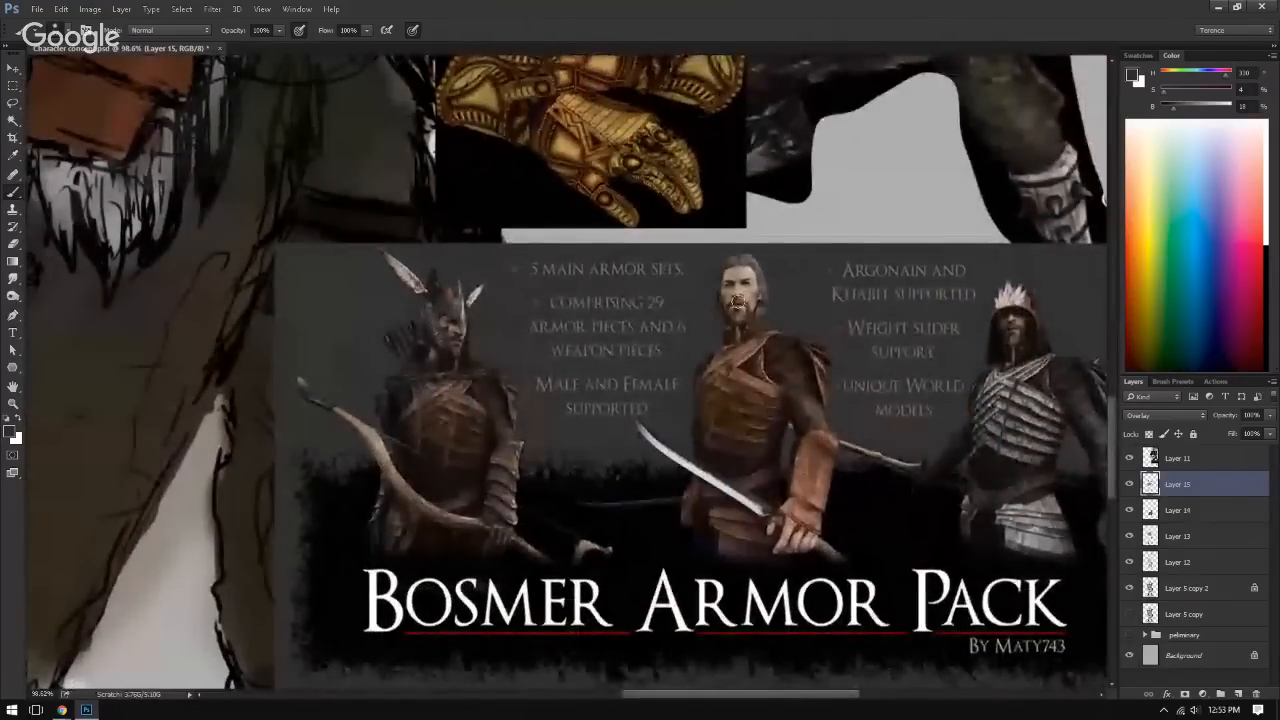
alt+click(745, 285)
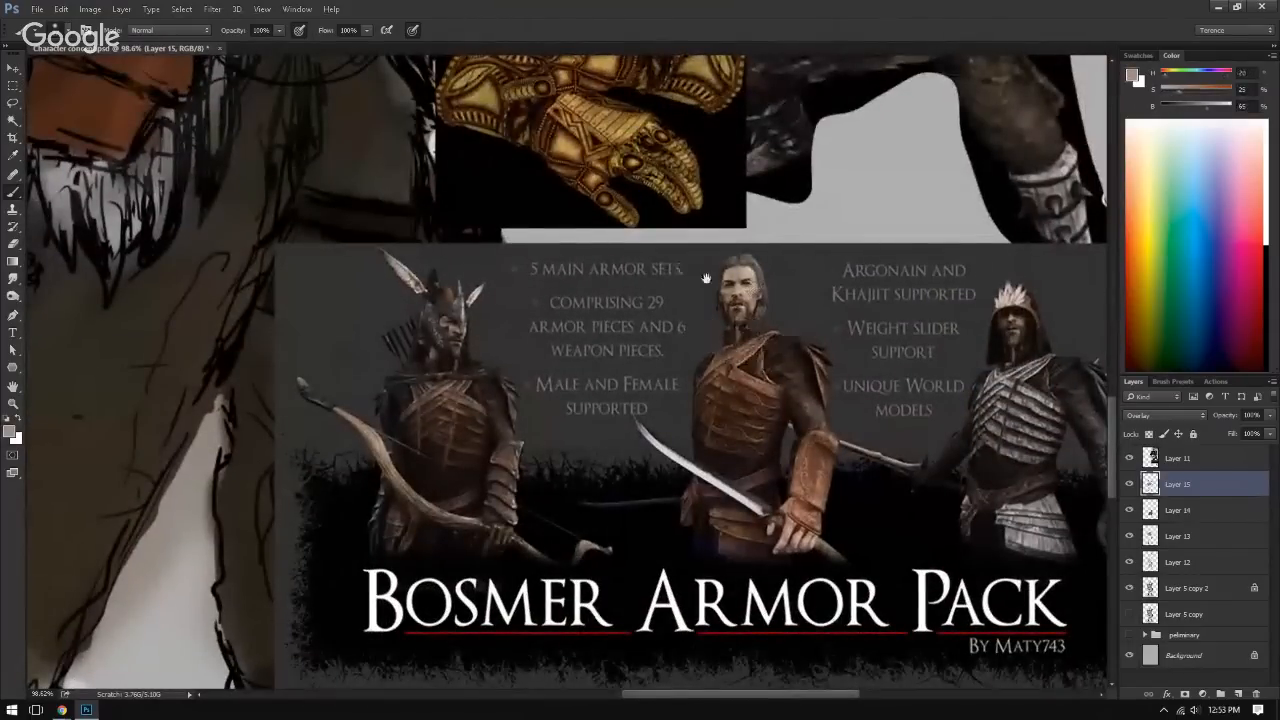
drag(722, 341, 950, 640)
click(1129, 458)
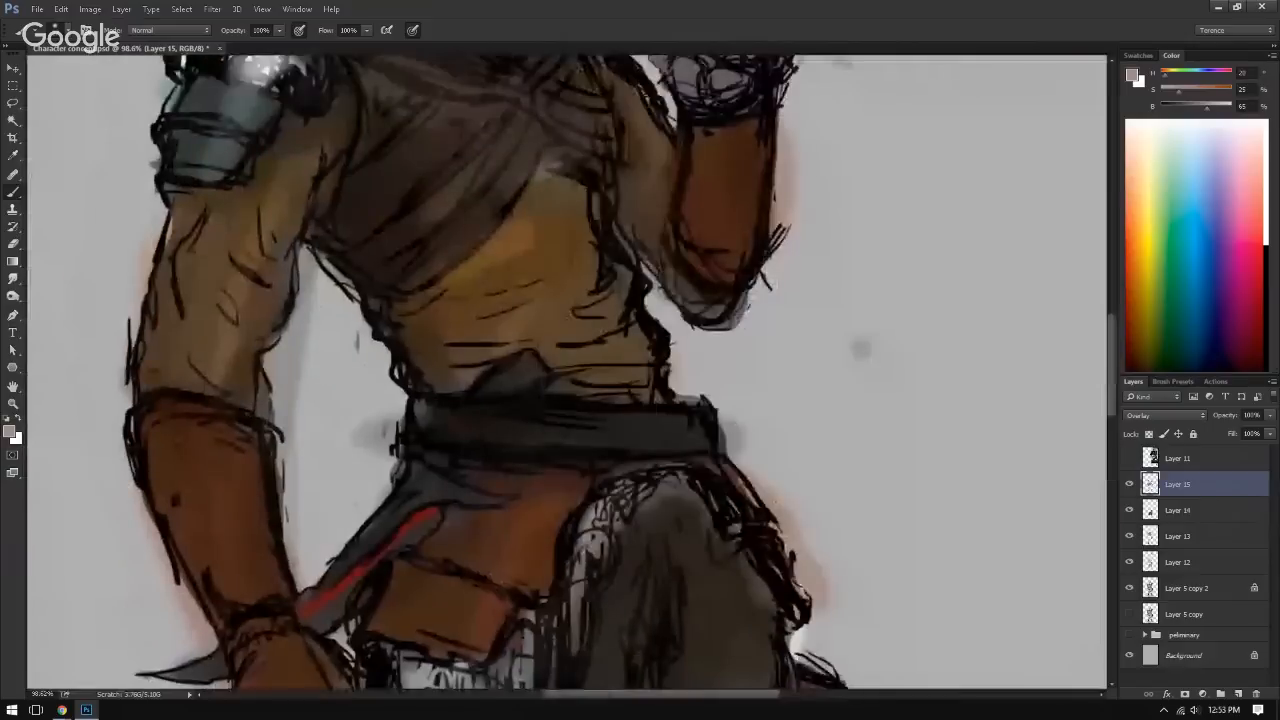
Step: Add a new layer in Overlay mode and paint the character's neck and face with the sampled skin tone
click(1238, 693)
click(1165, 415)
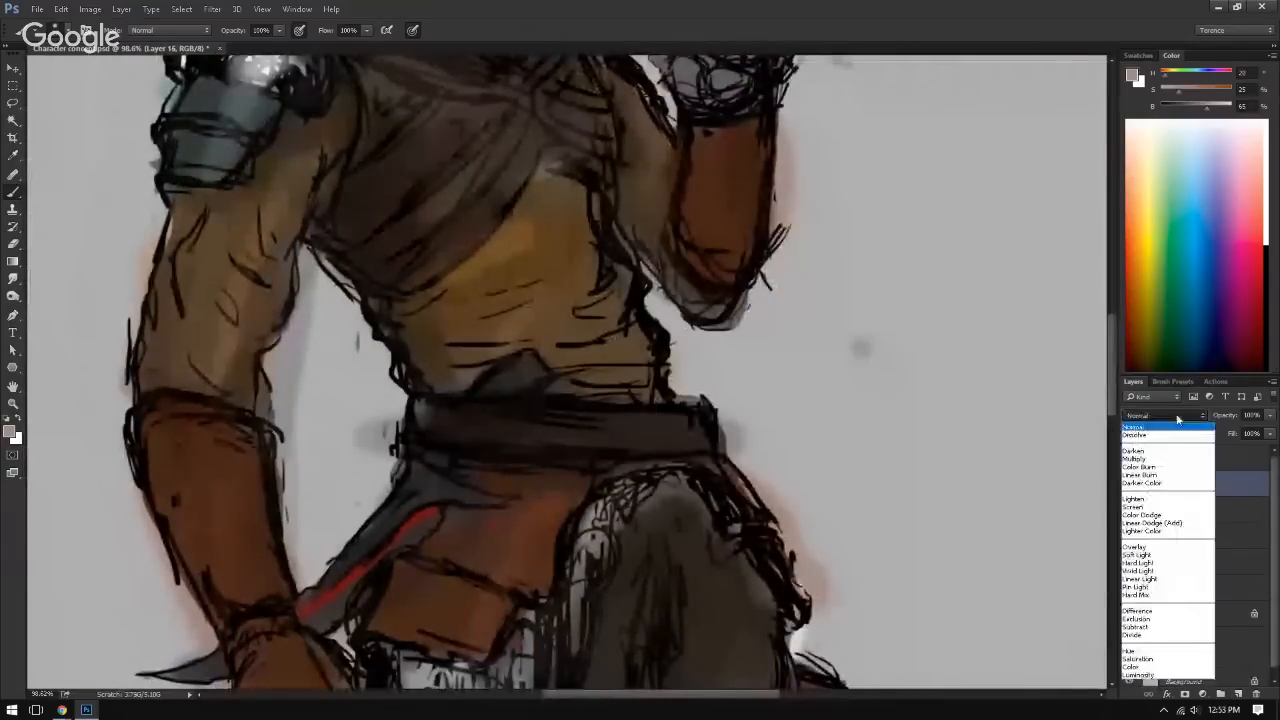
click(1161, 548)
mouse_move(490, 255)
mouse_down()
mouse_move(466, 414)
mouse_move(441, 396)
mouse_up()
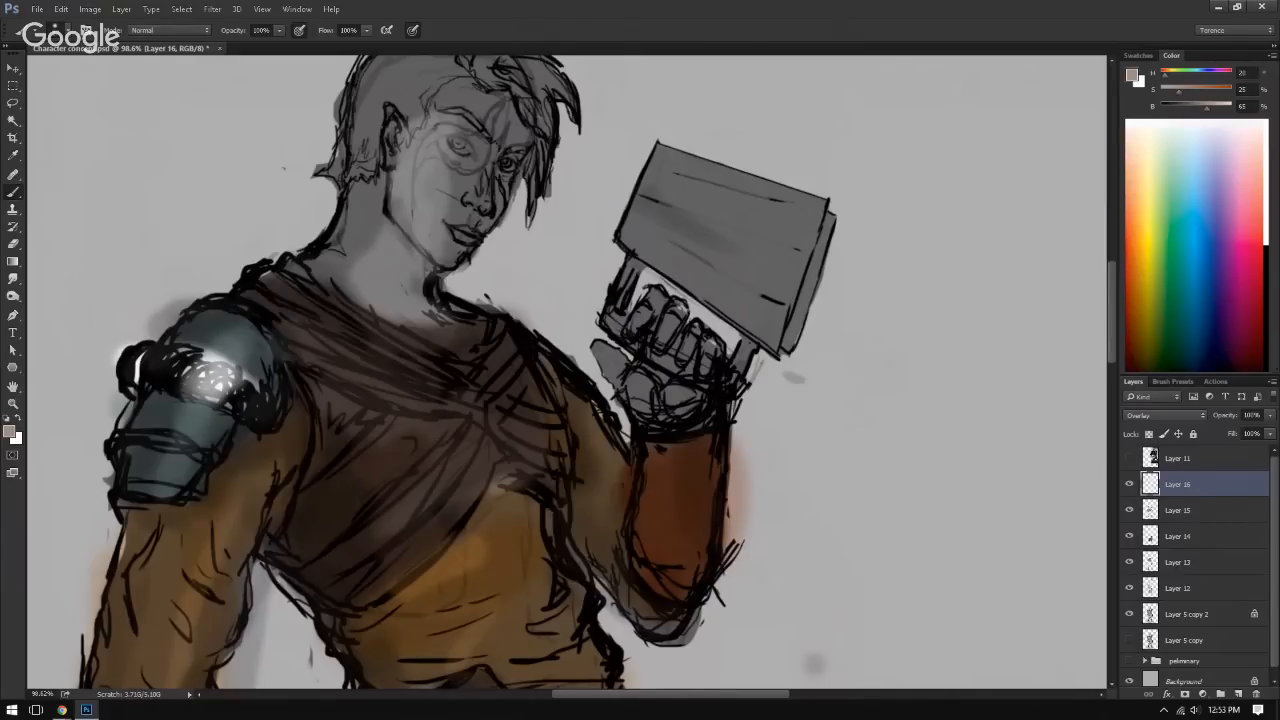
alt+right_click(335, 249)
alt+right_click(341, 240)
mouse_move(371, 186)
mouse_down()
mouse_move(354, 225)
mouse_move(399, 283)
mouse_move(365, 294)
mouse_move(430, 300)
mouse_up()
mouse_move(403, 172)
mouse_down()
mouse_move(420, 220)
mouse_move(465, 245)
mouse_move(465, 115)
mouse_move(476, 108)
mouse_up()
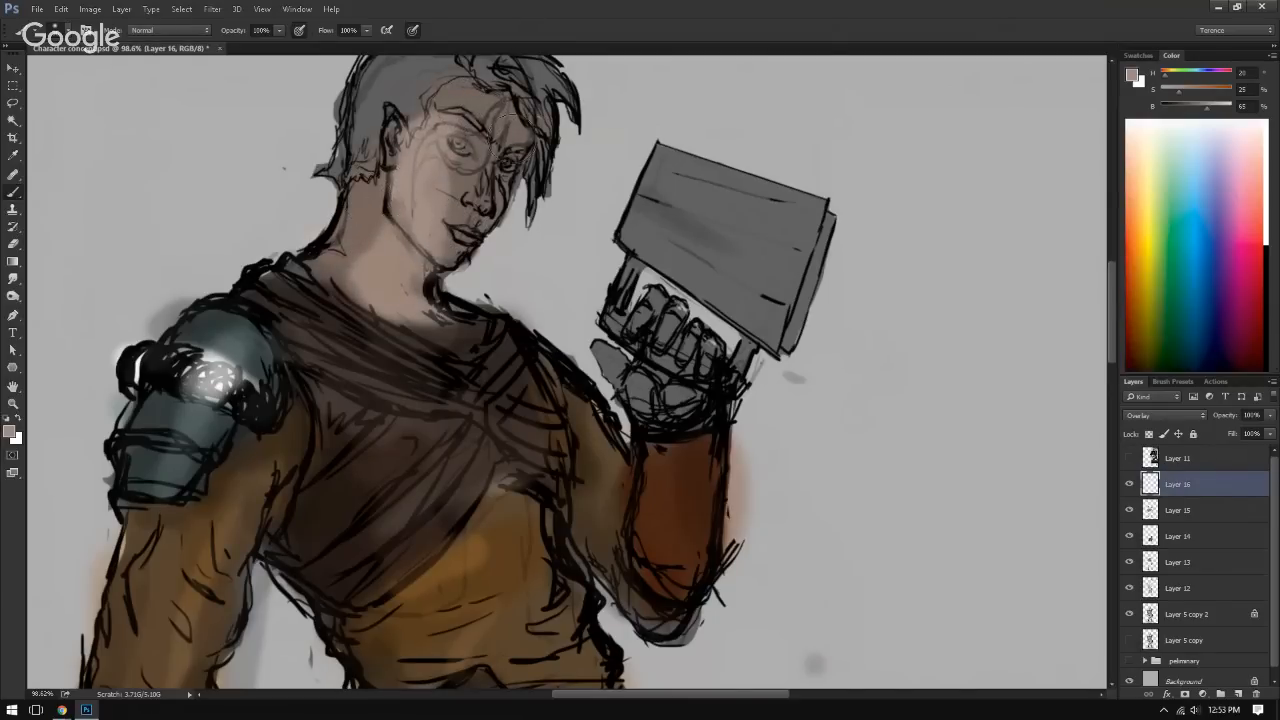
Step: Paint the bare fingers of the raised hand with the same skin tone and check the whole figure
scroll(455, 240, down, 2)
mouse_move(390, 225)
mouse_down()
mouse_move(415, 269)
mouse_move(380, 180)
mouse_move(406, 279)
mouse_move(434, 294)
mouse_move(498, 271)
mouse_move(515, 290)
mouse_move(555, 265)
mouse_up()
mouse_move(452, 386)
mouse_down()
mouse_move(492, 186)
mouse_move(462, 414)
mouse_up()
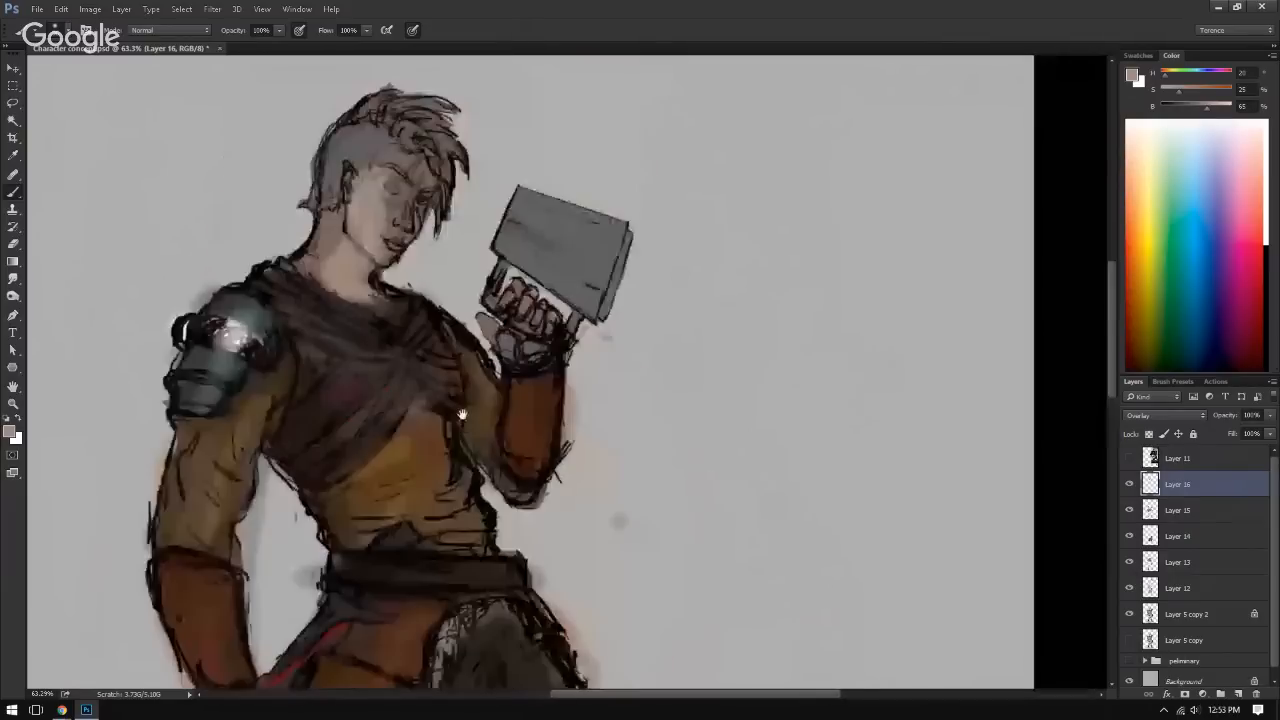
mouse_move(543, 340)
mouse_down()
mouse_move(514, 358)
mouse_move(457, 352)
mouse_move(461, 246)
mouse_up()
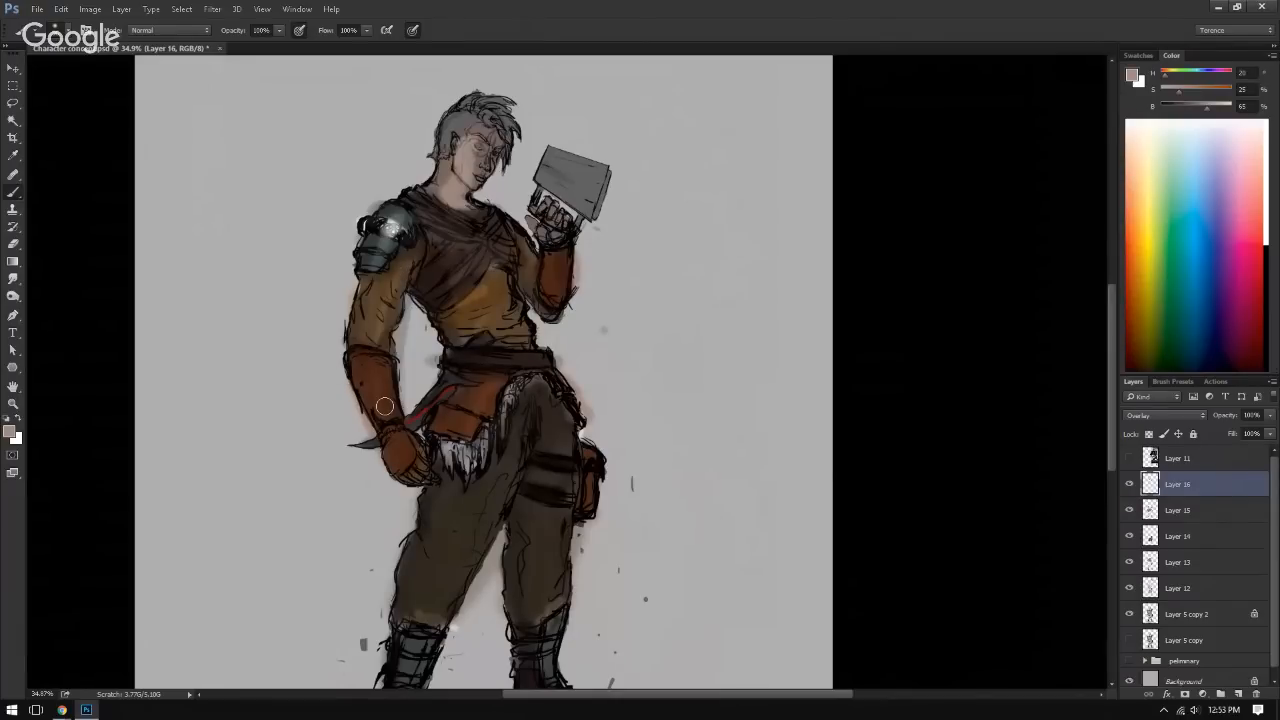
Step: Show the reference images, sample the dark purple face paint beside the woman's eye, and hide the references
drag(434, 218, 471, 437)
drag(470, 371, 503, 405)
mouse_move(442, 423)
mouse_down()
mouse_move(449, 360)
mouse_move(428, 403)
mouse_up()
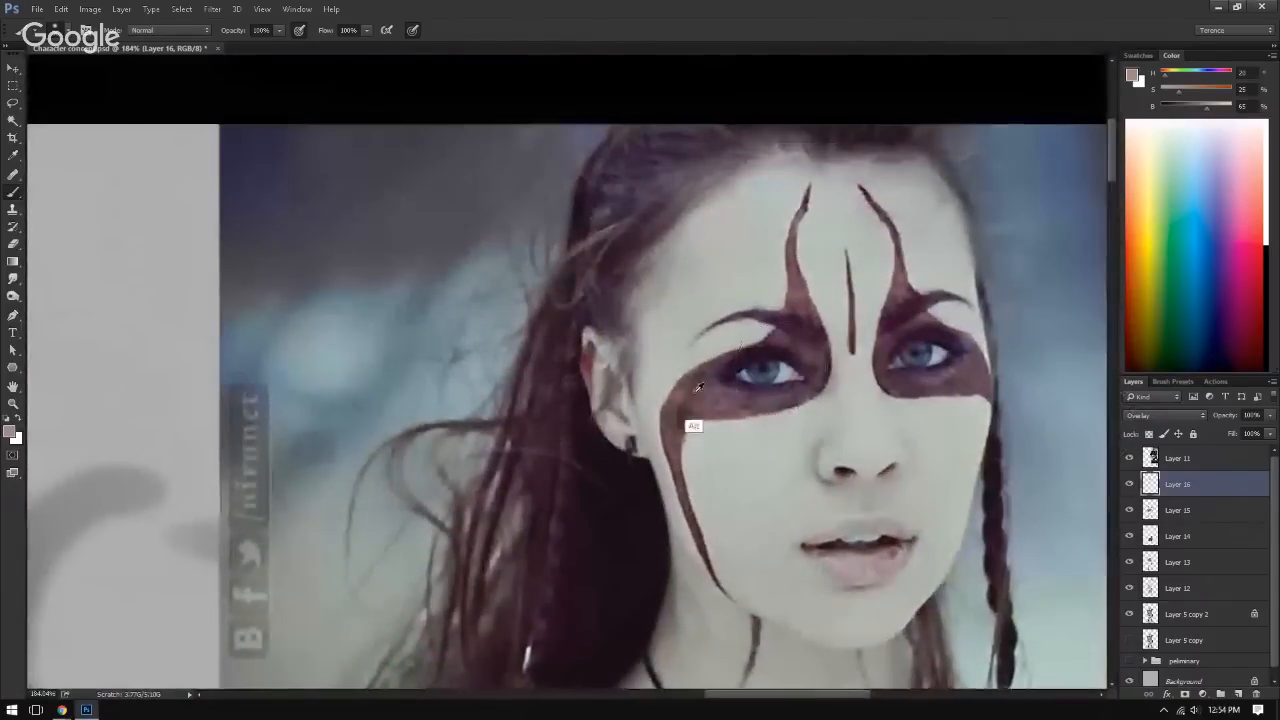
alt+click(717, 397)
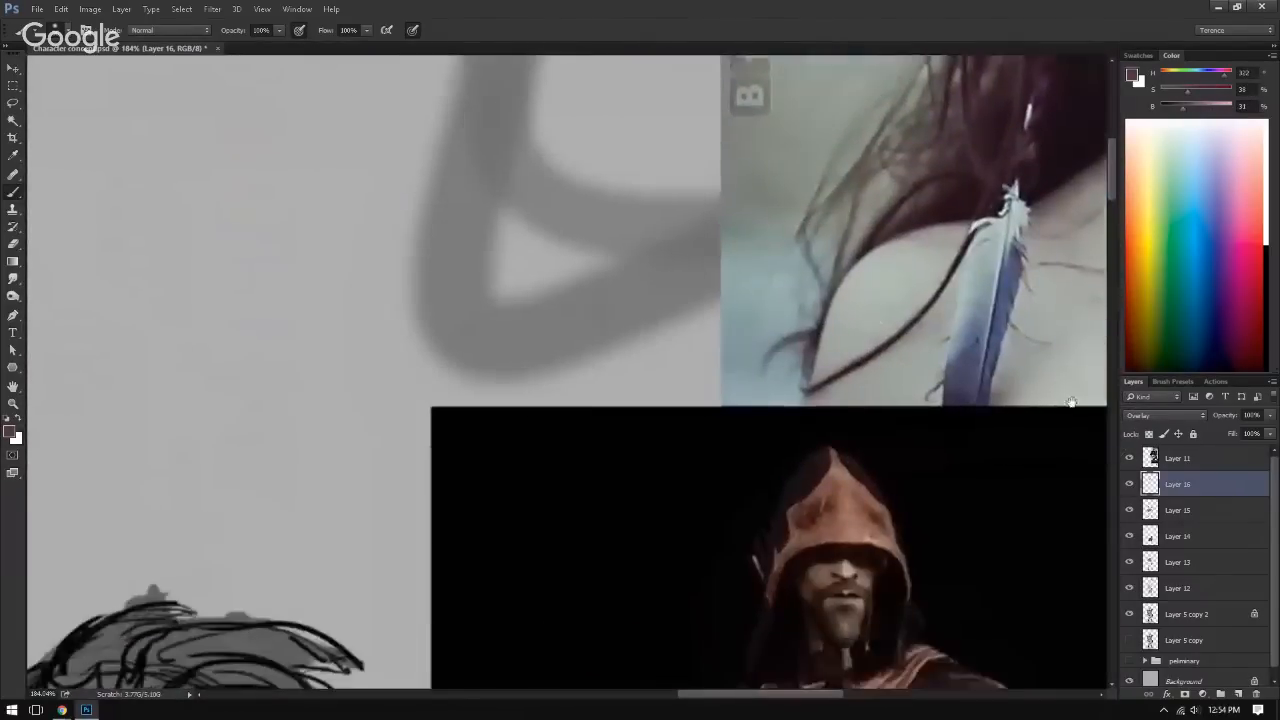
drag(1072, 402, 1147, 341)
click(1129, 460)
Step: Paint purple war paint around both of the character's eyes, with streaks down the cheek and up the forehead
drag(791, 412, 860, 160)
drag(670, 490, 827, 197)
mouse_move(436, 264)
mouse_down()
mouse_move(465, 265)
mouse_move(419, 275)
mouse_move(466, 282)
mouse_move(470, 296)
mouse_move(490, 250)
mouse_move(530, 212)
mouse_move(438, 272)
mouse_move(420, 252)
mouse_move(380, 300)
mouse_move(457, 300)
mouse_move(514, 240)
mouse_move(395, 290)
mouse_move(372, 388)
mouse_up()
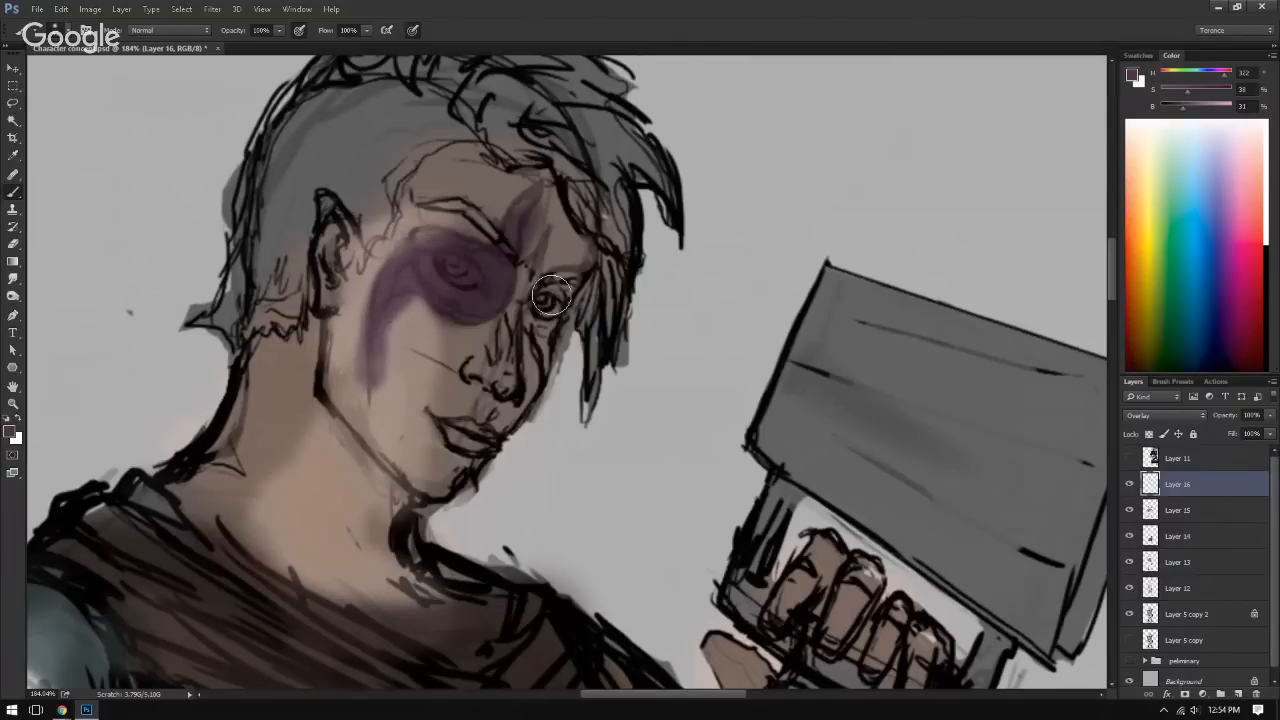
mouse_move(537, 320)
mouse_down()
mouse_move(557, 290)
mouse_move(544, 315)
mouse_move(548, 364)
mouse_up()
key(e)
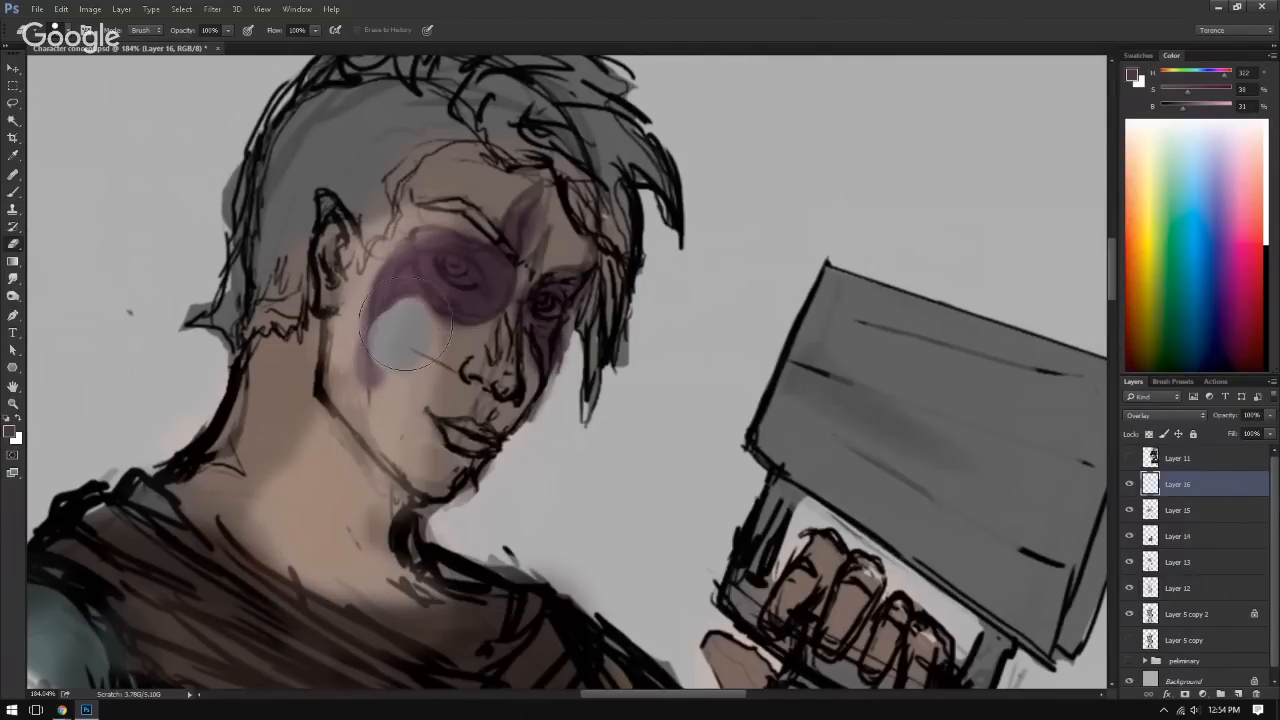
key(b)
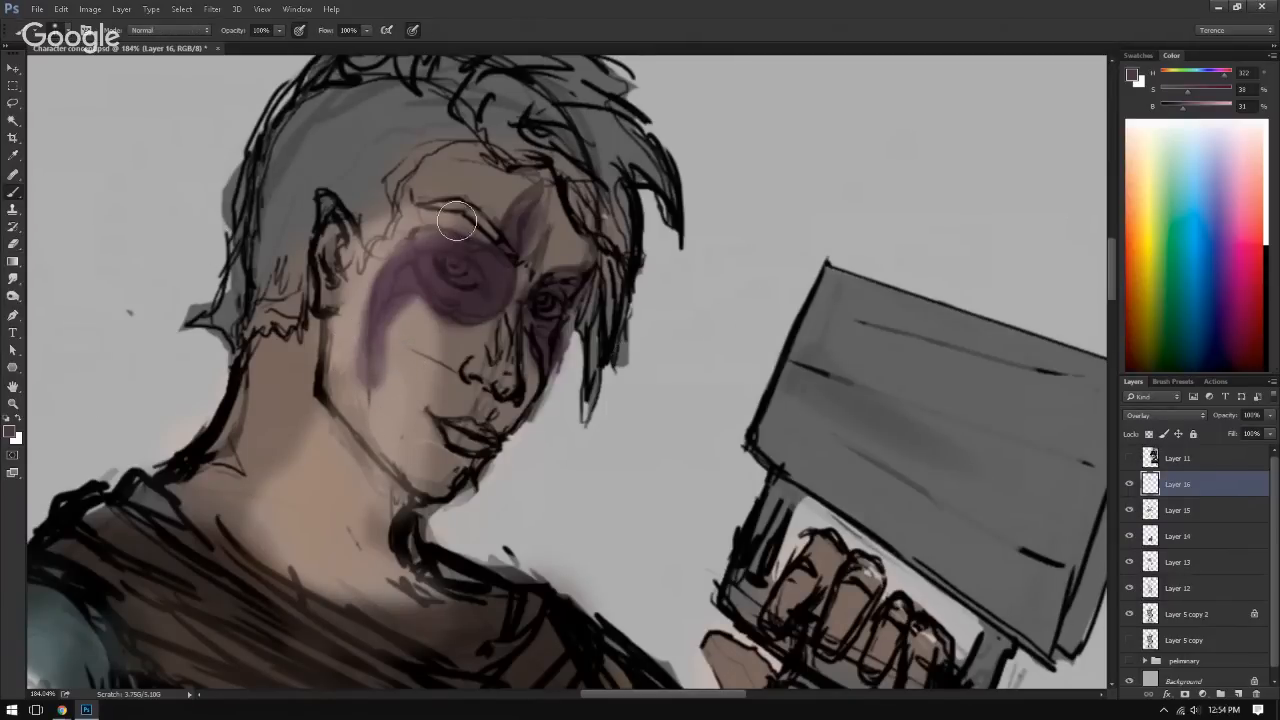
Step: Set Layer 16 to Normal blending, sample the skin colour from the neck, and restore the layer to Overlay
key(alt)
click(1162, 415)
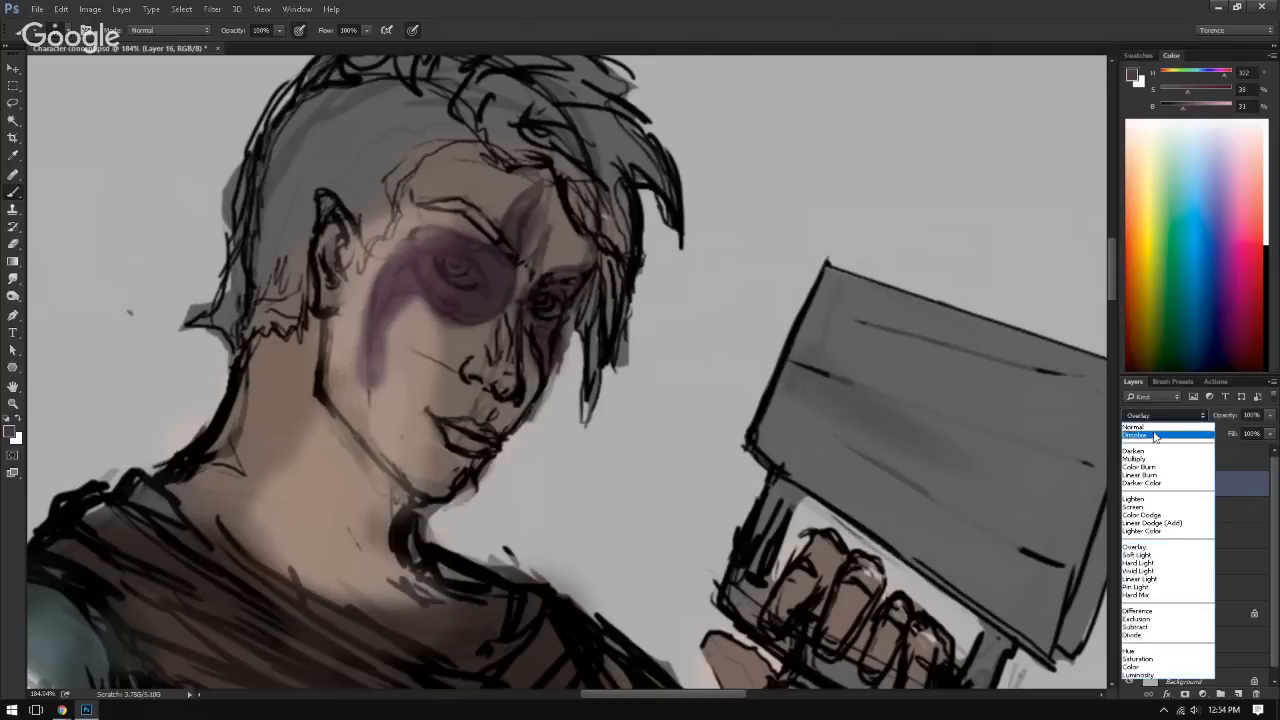
click(1158, 432)
alt+click(305, 451)
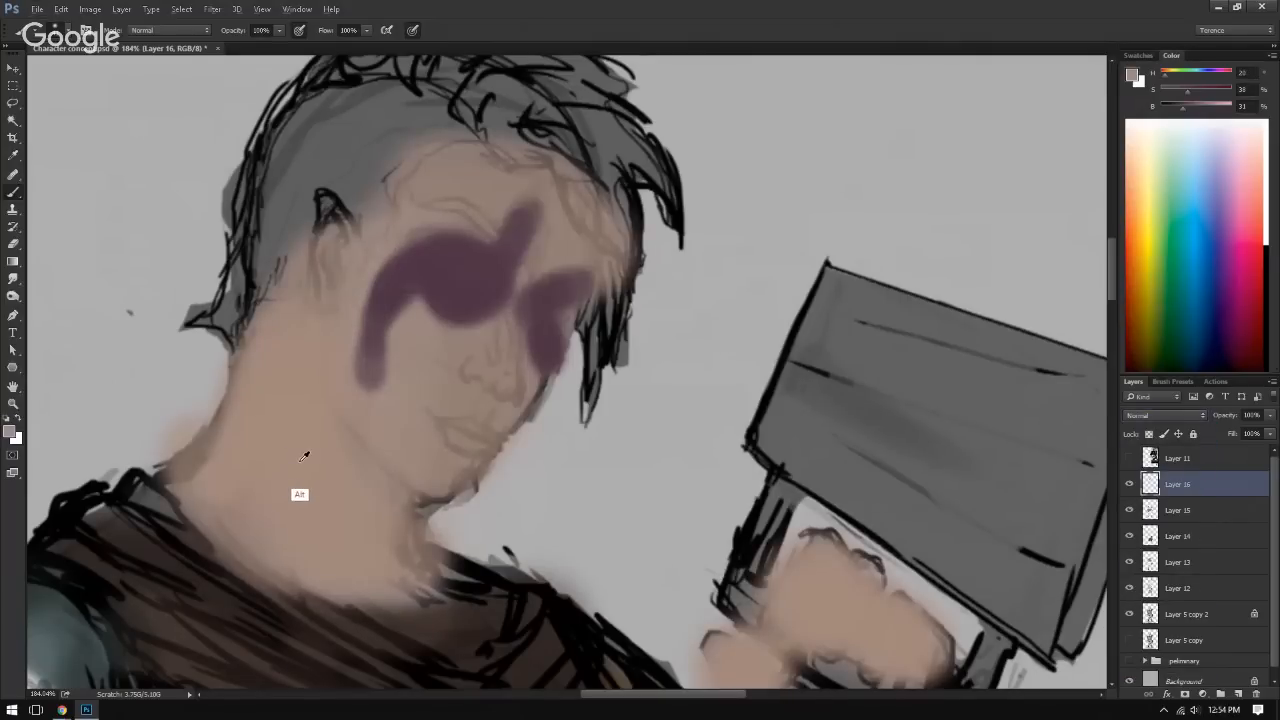
click(1163, 413)
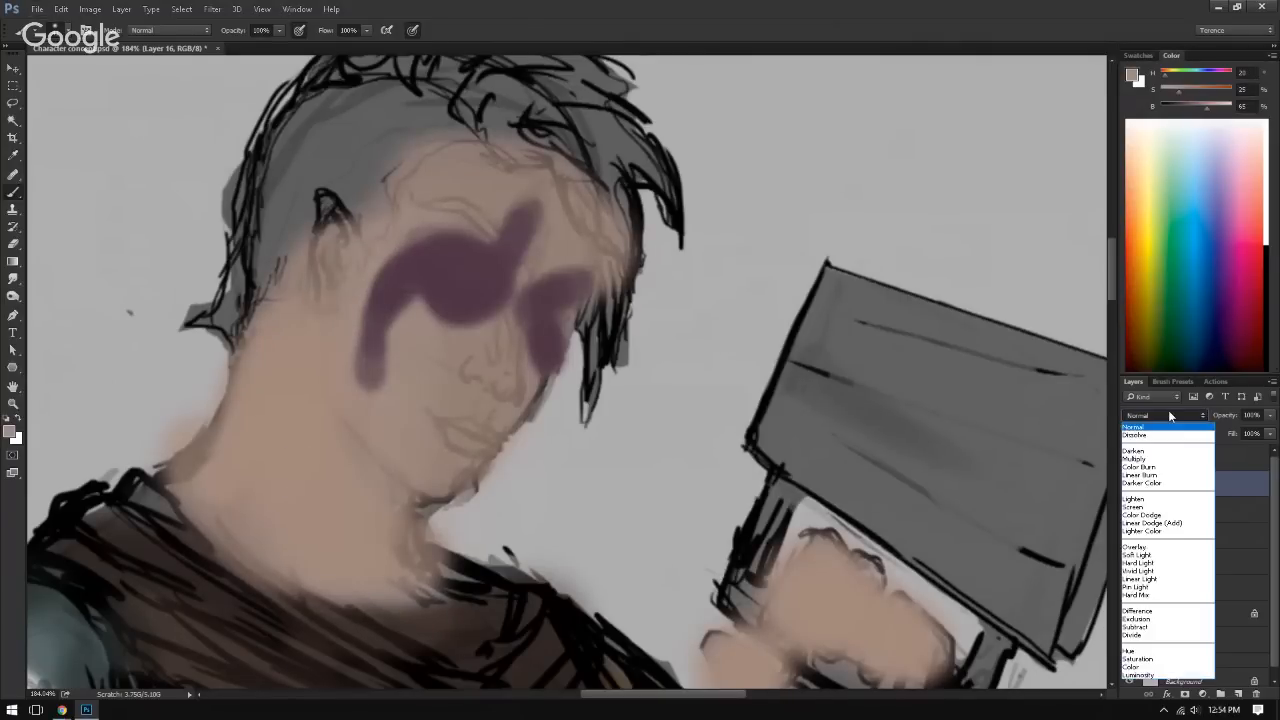
click(1165, 556)
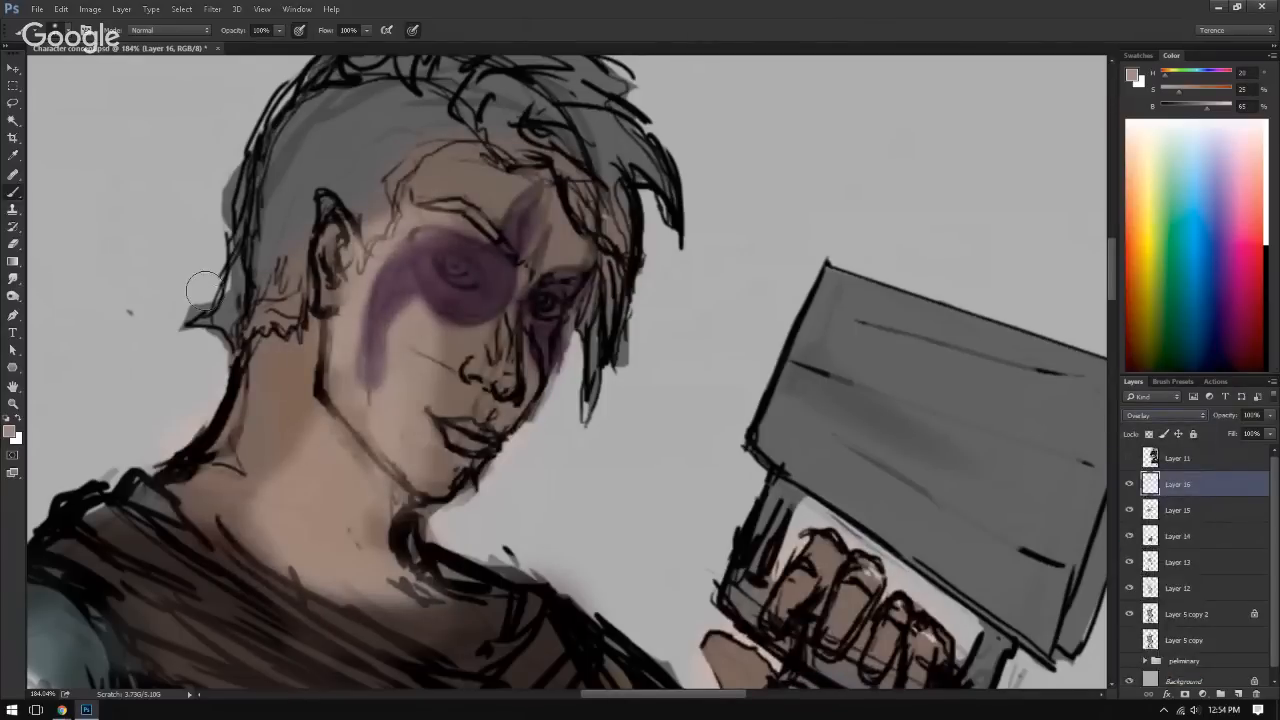
Step: Paint skin tone over the edges of the war paint to thin the cheek streak and taper the forehead streak
mouse_move(409, 320)
mouse_down()
mouse_move(392, 346)
mouse_move(398, 311)
mouse_move(317, 324)
mouse_move(344, 326)
mouse_move(355, 401)
mouse_up()
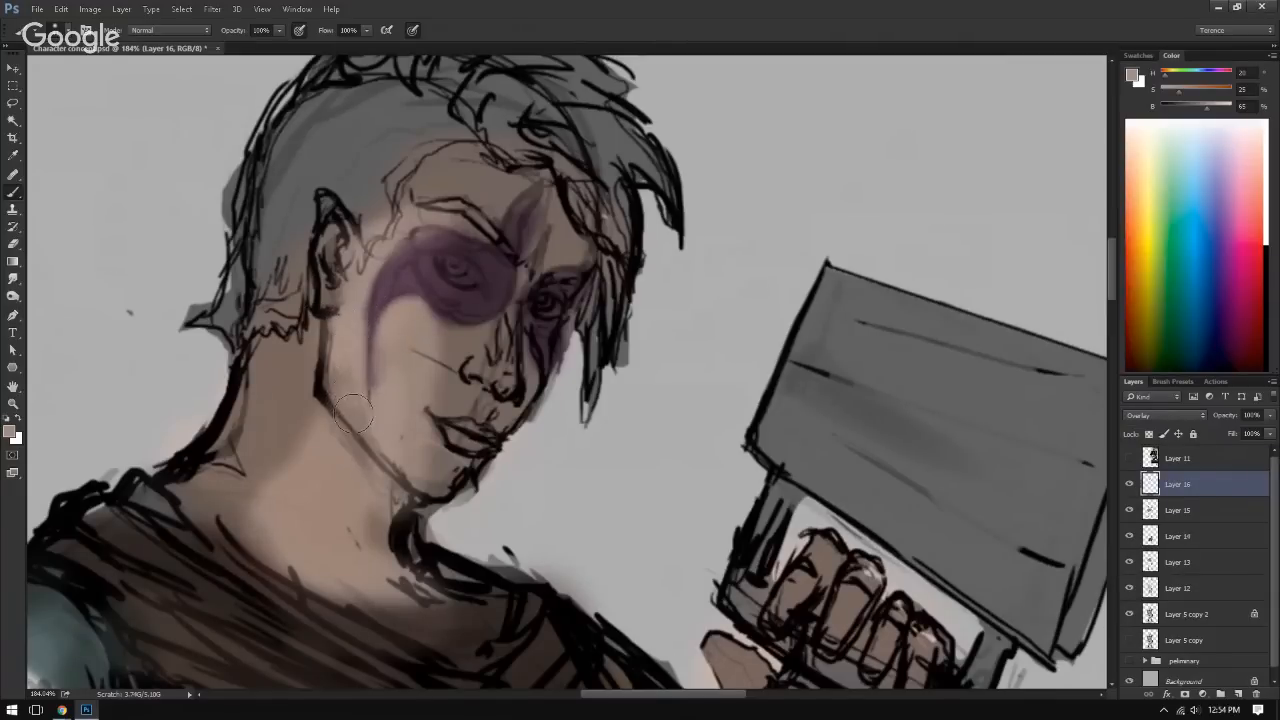
drag(561, 212, 522, 245)
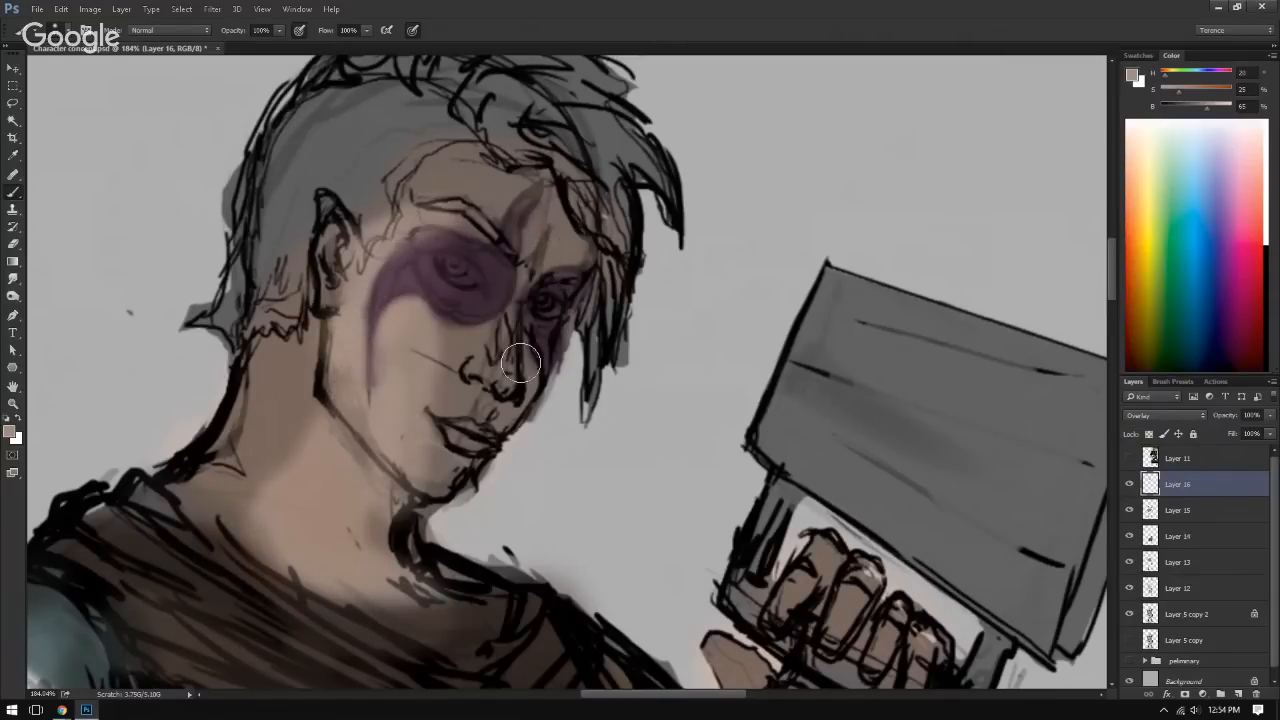
mouse_move(511, 318)
mouse_down()
mouse_move(403, 297)
mouse_move(545, 348)
mouse_up()
Step: Erase the purple war paint from inside both of the character's eyes
key(e)
mouse_move(452, 228)
mouse_down()
mouse_move(367, 236)
mouse_move(443, 238)
mouse_move(430, 222)
mouse_up()
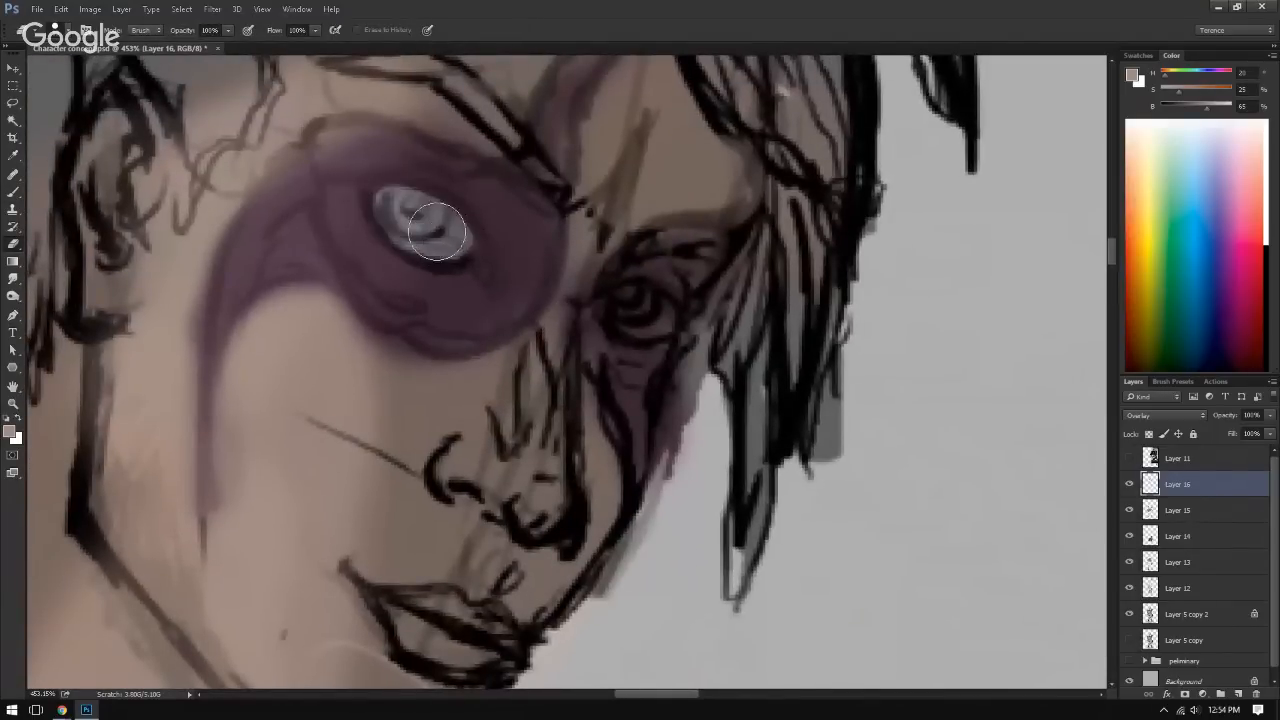
mouse_move(614, 280)
mouse_down()
mouse_move(658, 312)
mouse_move(470, 275)
mouse_move(706, 245)
mouse_move(569, 236)
mouse_up()
mouse_move(642, 313)
mouse_down()
mouse_move(537, 249)
mouse_move(511, 270)
mouse_move(530, 288)
mouse_move(527, 256)
mouse_move(509, 250)
mouse_move(591, 281)
mouse_move(580, 354)
mouse_move(577, 331)
mouse_up()
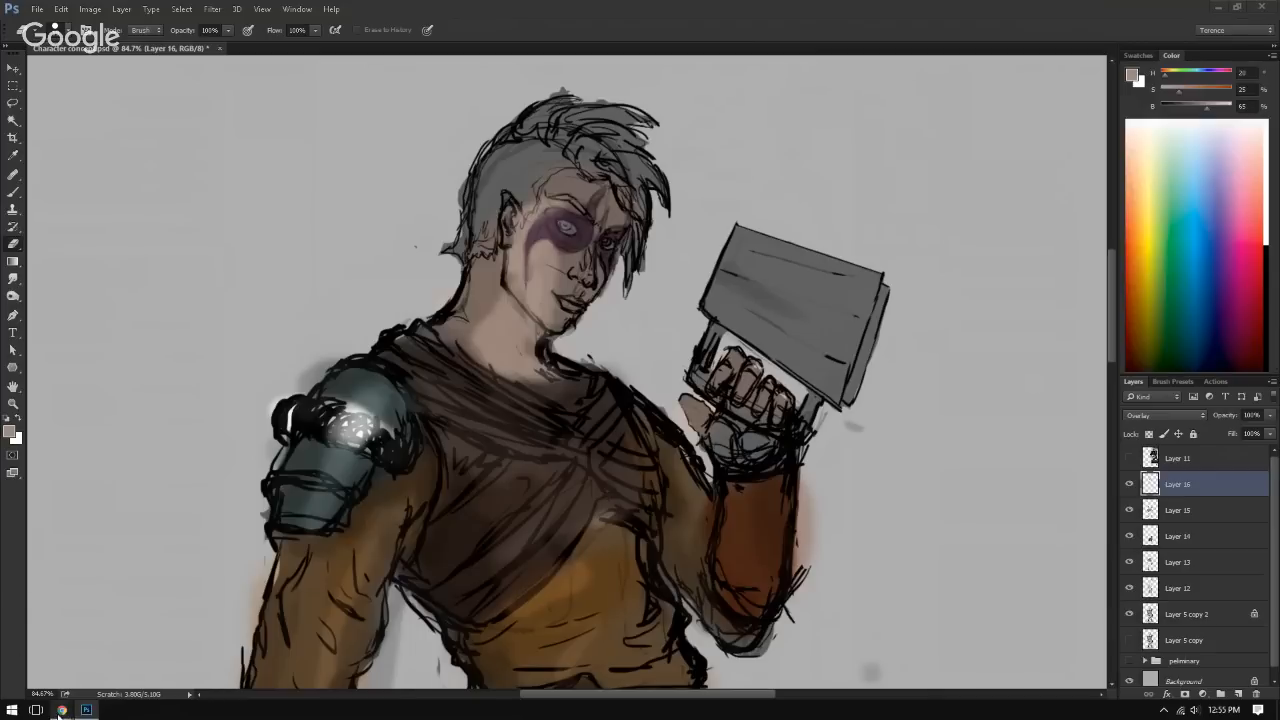
Step: Preview the open Chrome windows
mouse_move(62, 711)
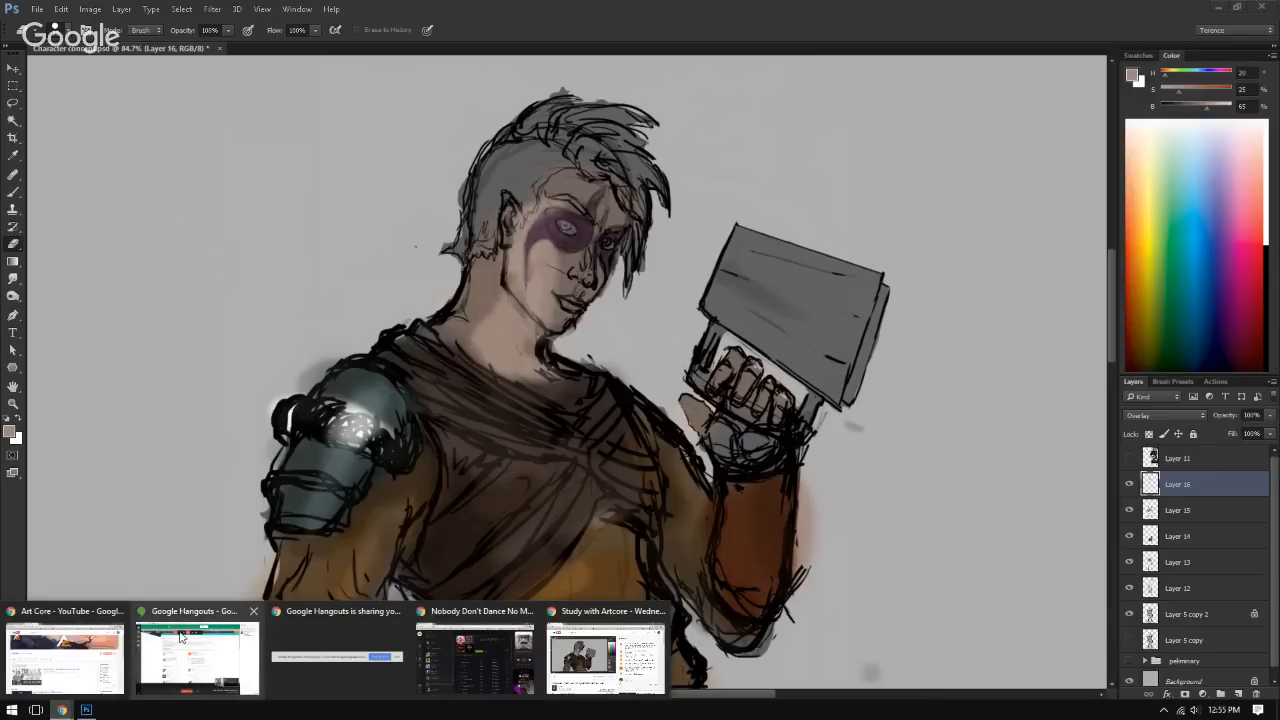
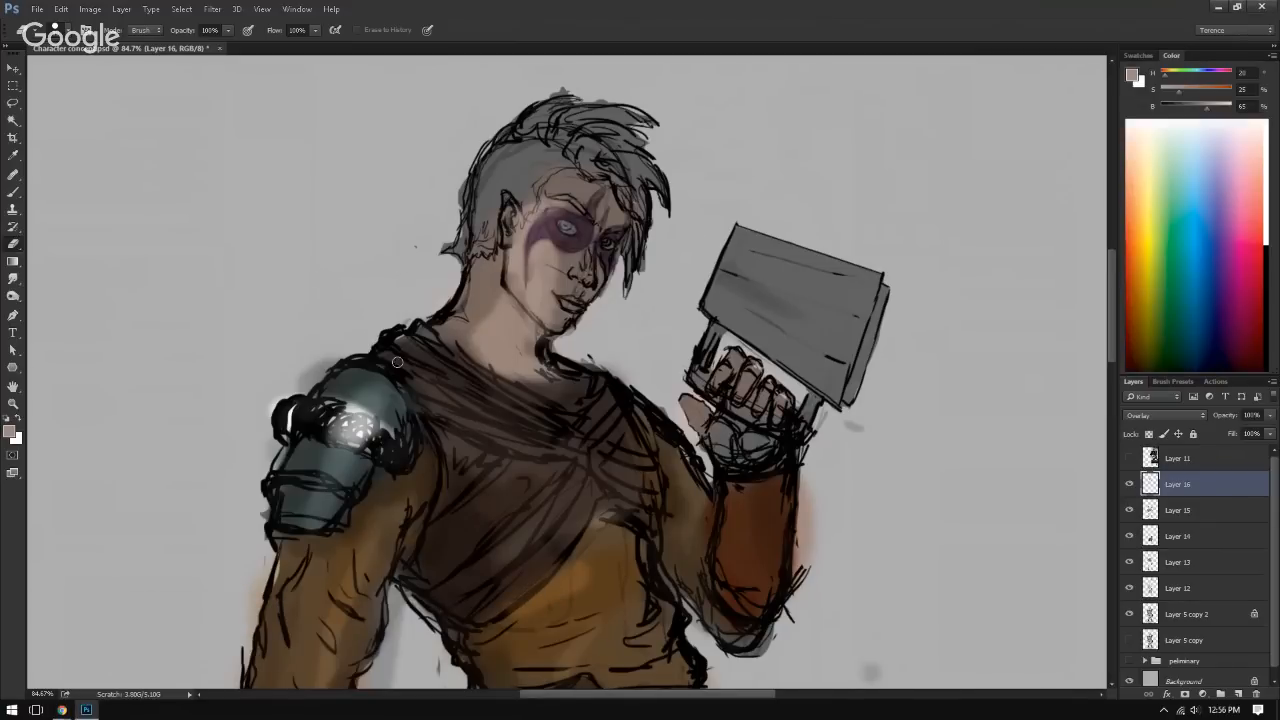
scroll(380, 330, down, 5)
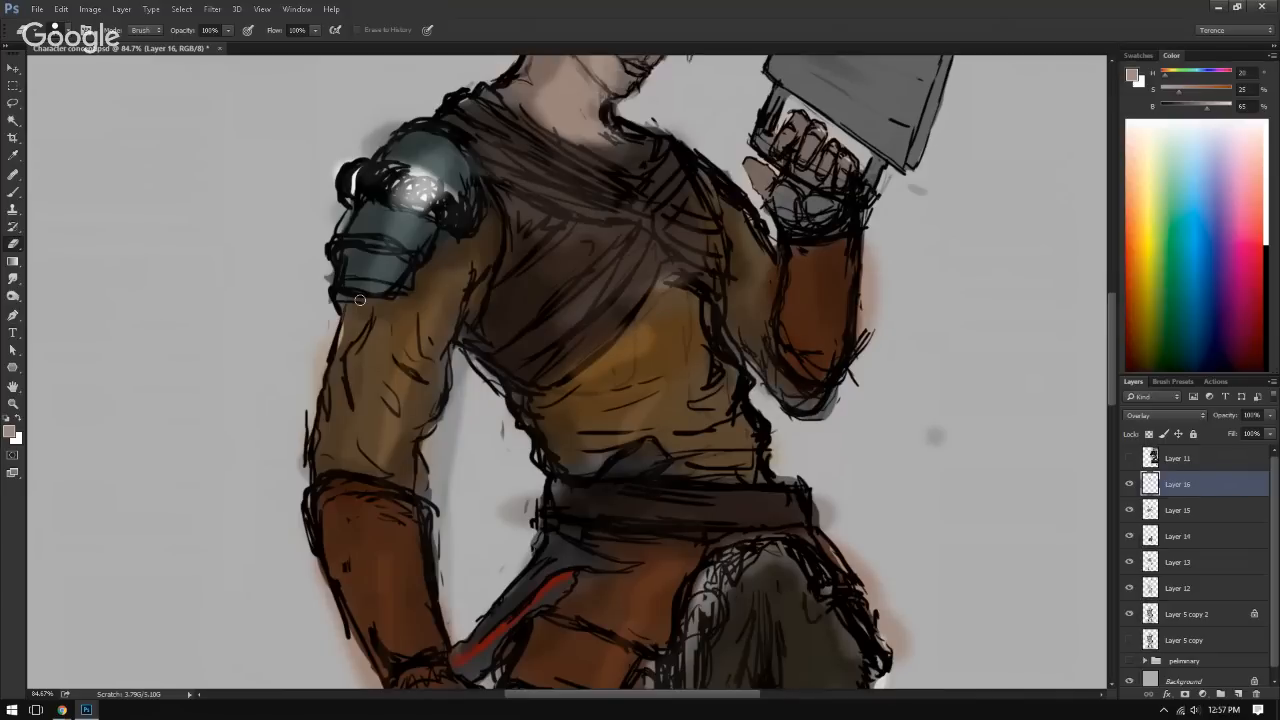
mouse_move(442, 239)
mouse_down()
mouse_move(428, 271)
mouse_move(440, 490)
mouse_up()
drag(560, 290, 651, 263)
drag(534, 277, 411, 283)
key(bracketleft)
key(bracketleft)
key(bracketleft)
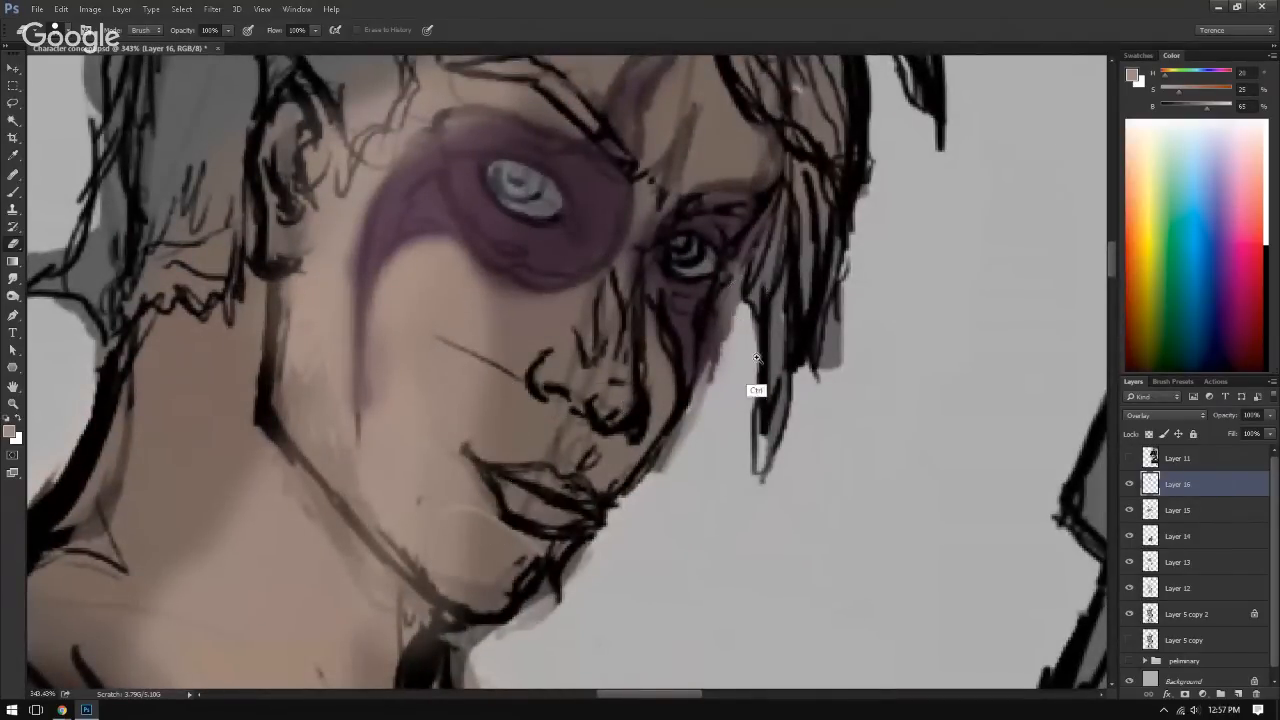
drag(757, 358, 612, 333)
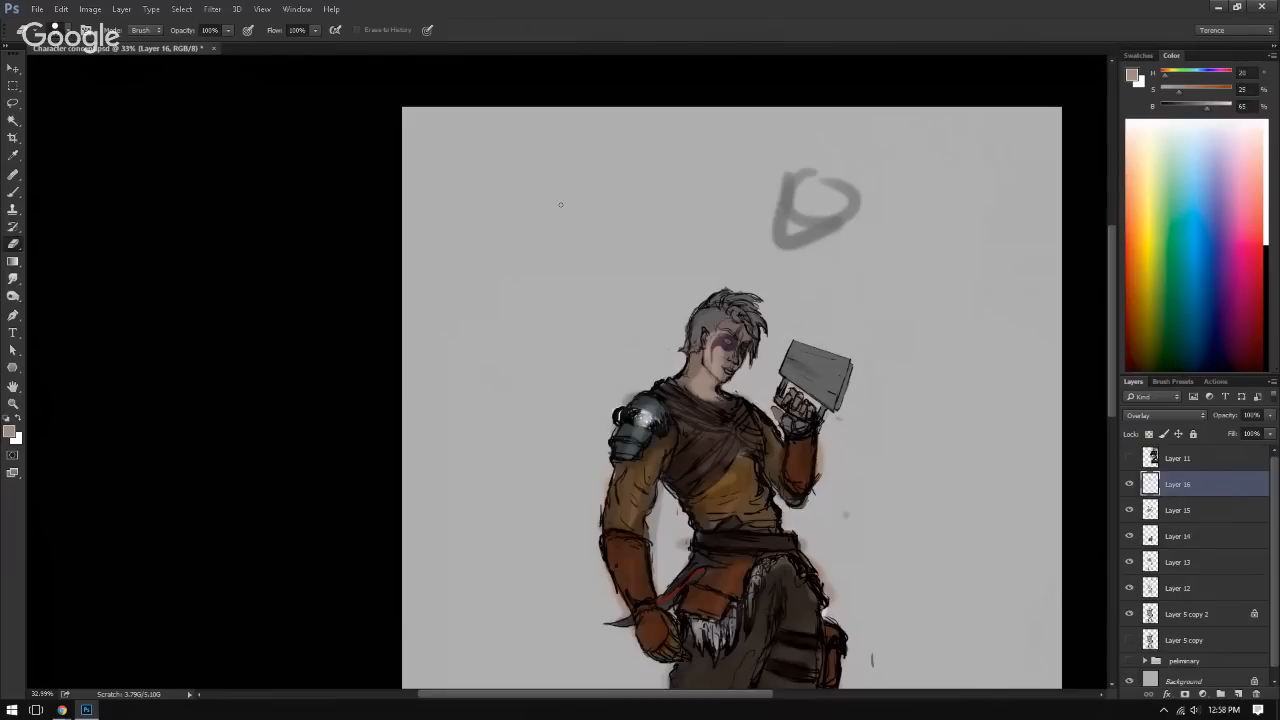
Step: Add a new layer above Layer 16, set the brush to default black, and undo the first trial stroke
key(b)
key(d)
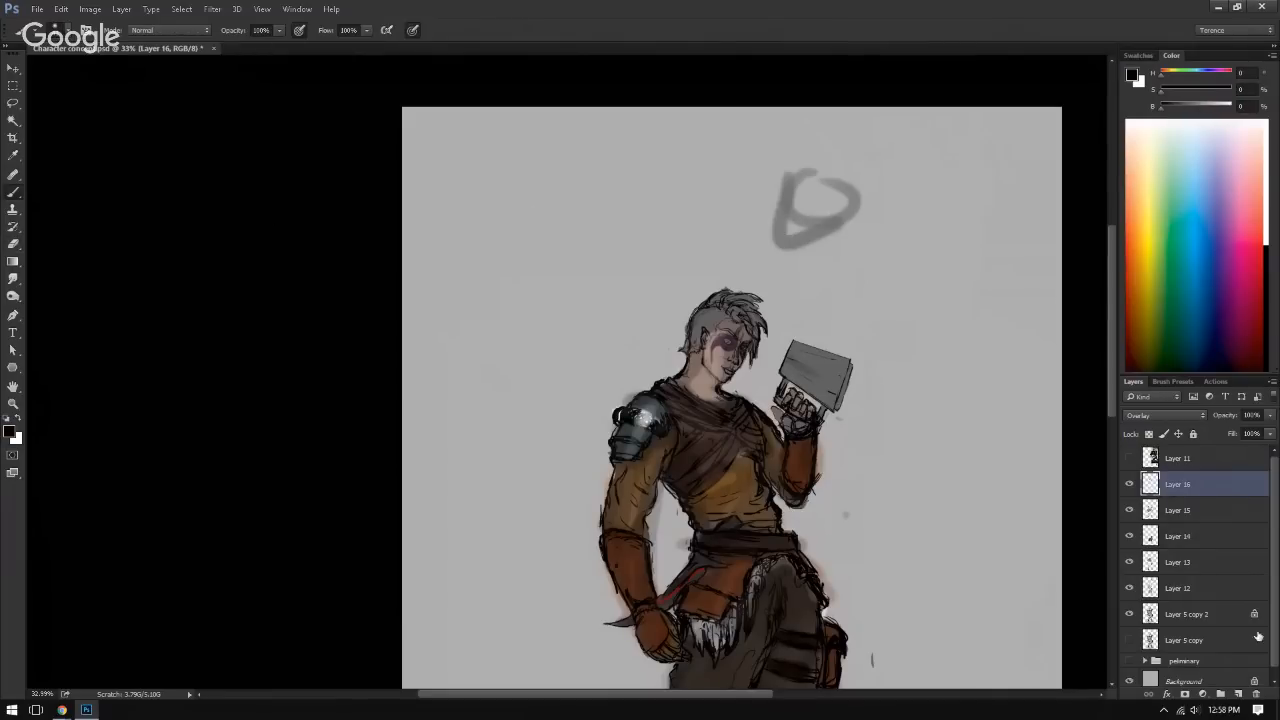
click(1239, 694)
mouse_move(519, 163)
mouse_down()
mouse_move(506, 167)
mouse_move(515, 212)
mouse_up()
key(ctrl+alt+z)
key(ctrl+alt+z)
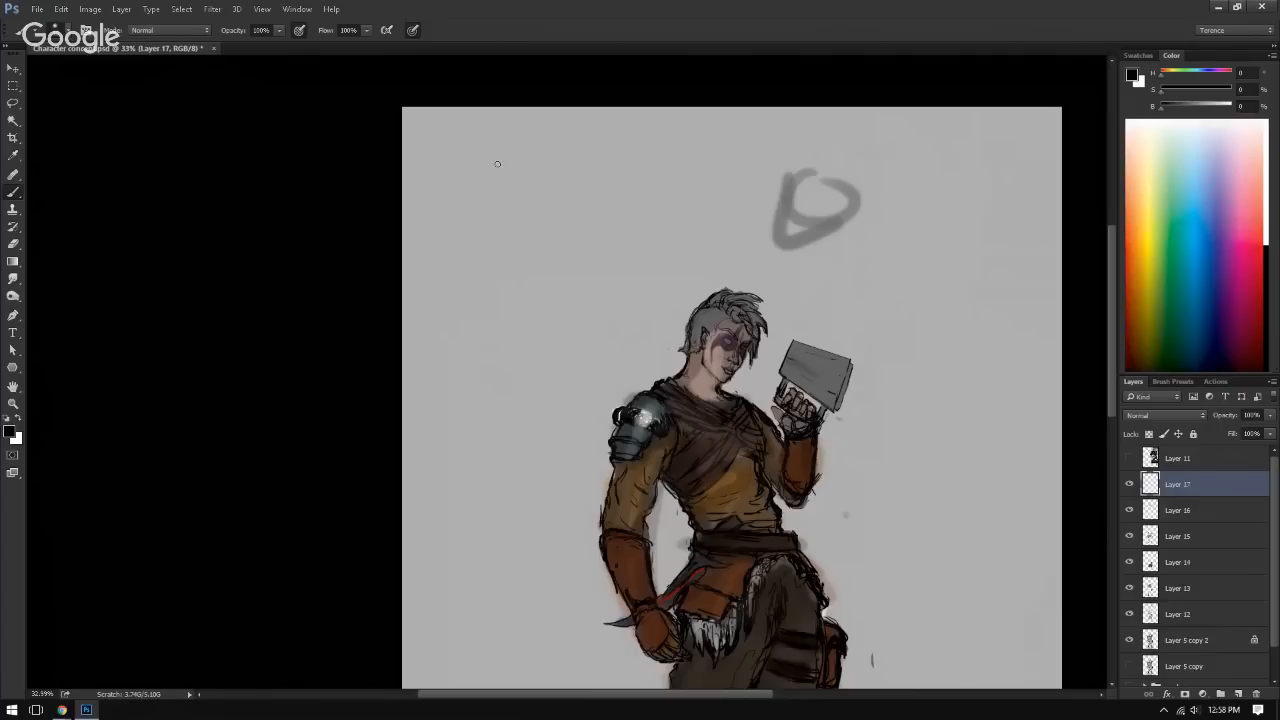
Step: Sketch a black construction head with a tapered jaw, vertical centre line and horizontal eye line in the blank canvas area above the character
mouse_move(486, 150)
mouse_down()
mouse_move(460, 169)
mouse_move(475, 232)
mouse_up()
mouse_move(496, 148)
mouse_down()
mouse_move(474, 232)
mouse_move(526, 228)
mouse_up()
mouse_move(496, 146)
mouse_down()
mouse_move(490, 236)
mouse_move(556, 240)
mouse_up()
mouse_move(495, 148)
mouse_down()
mouse_move(472, 160)
mouse_move(565, 218)
mouse_up()
drag(530, 160, 527, 283)
mouse_move(447, 210)
mouse_down()
mouse_move(564, 204)
mouse_move(516, 282)
mouse_up()
mouse_move(566, 228)
mouse_down()
mouse_move(530, 286)
mouse_move(512, 283)
mouse_move(555, 254)
mouse_move(546, 285)
mouse_move(491, 266)
mouse_move(308, 251)
mouse_up()
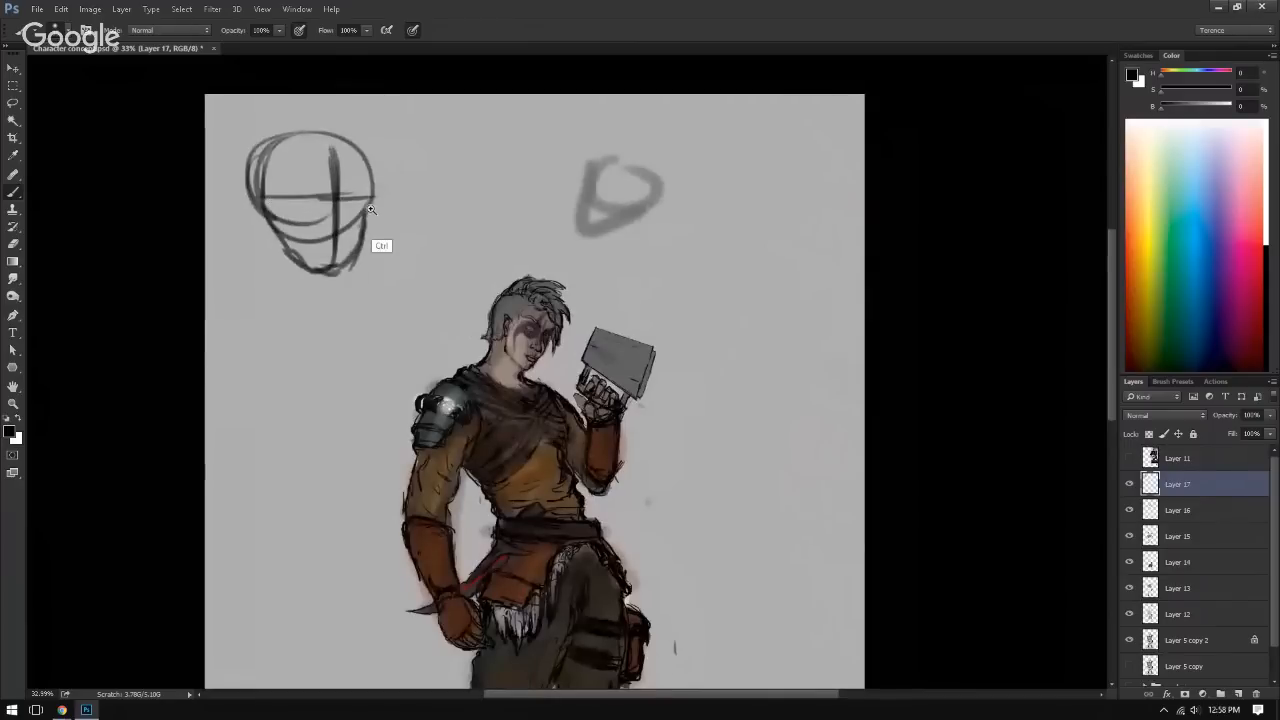
drag(371, 209, 376, 209)
Step: Sketch two eyes, a nose and a mouth beside the construction head, with a vertical line joining the nose and mouth
mouse_move(441, 171)
mouse_down()
mouse_move(472, 177)
mouse_move(462, 165)
mouse_move(518, 162)
mouse_move(494, 220)
mouse_up()
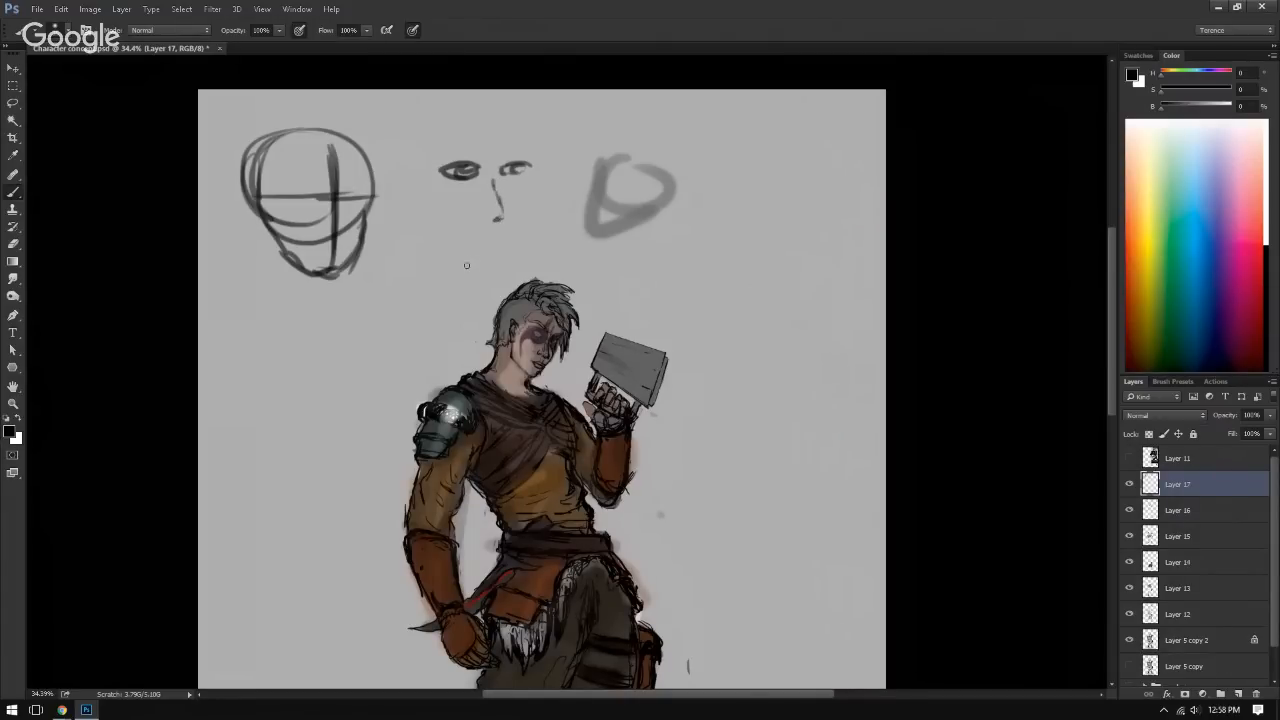
mouse_move(465, 265)
mouse_down()
mouse_move(524, 289)
mouse_move(481, 272)
mouse_move(440, 302)
mouse_move(492, 321)
mouse_move(520, 271)
mouse_move(584, 278)
mouse_move(514, 323)
mouse_up()
drag(600, 288, 476, 370)
drag(497, 369, 584, 347)
drag(605, 204, 507, 204)
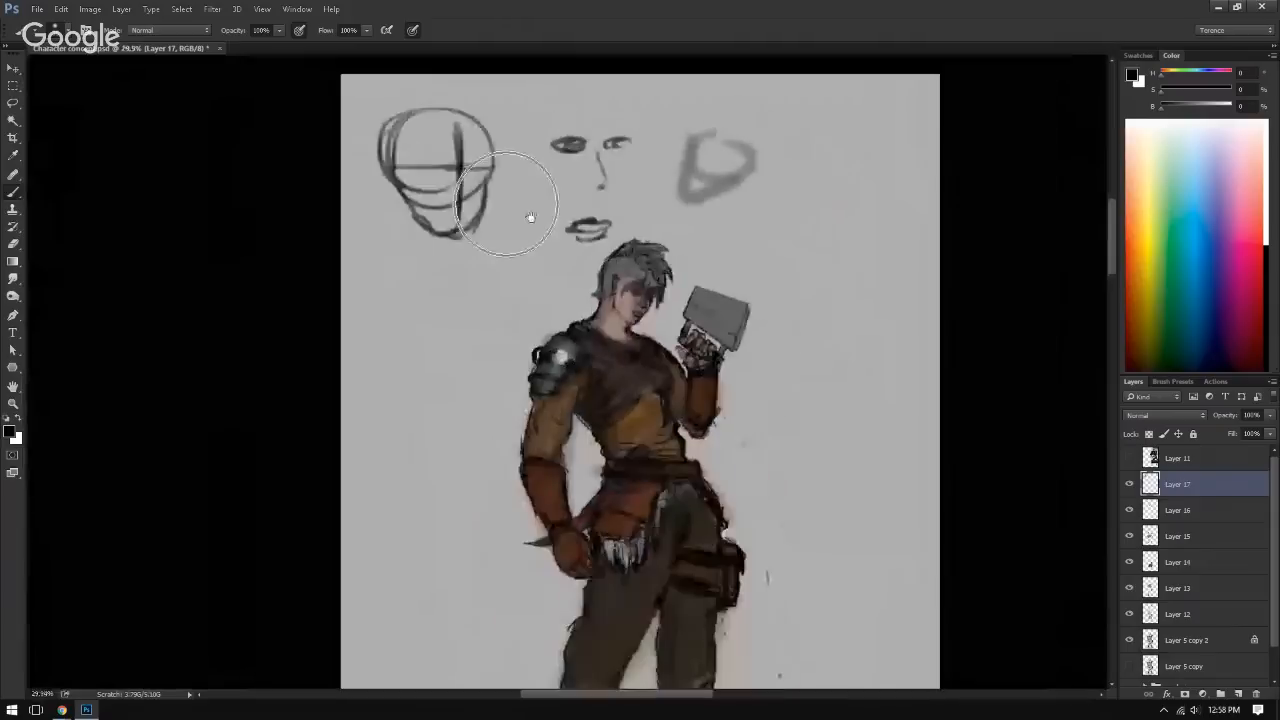
drag(596, 193, 597, 220)
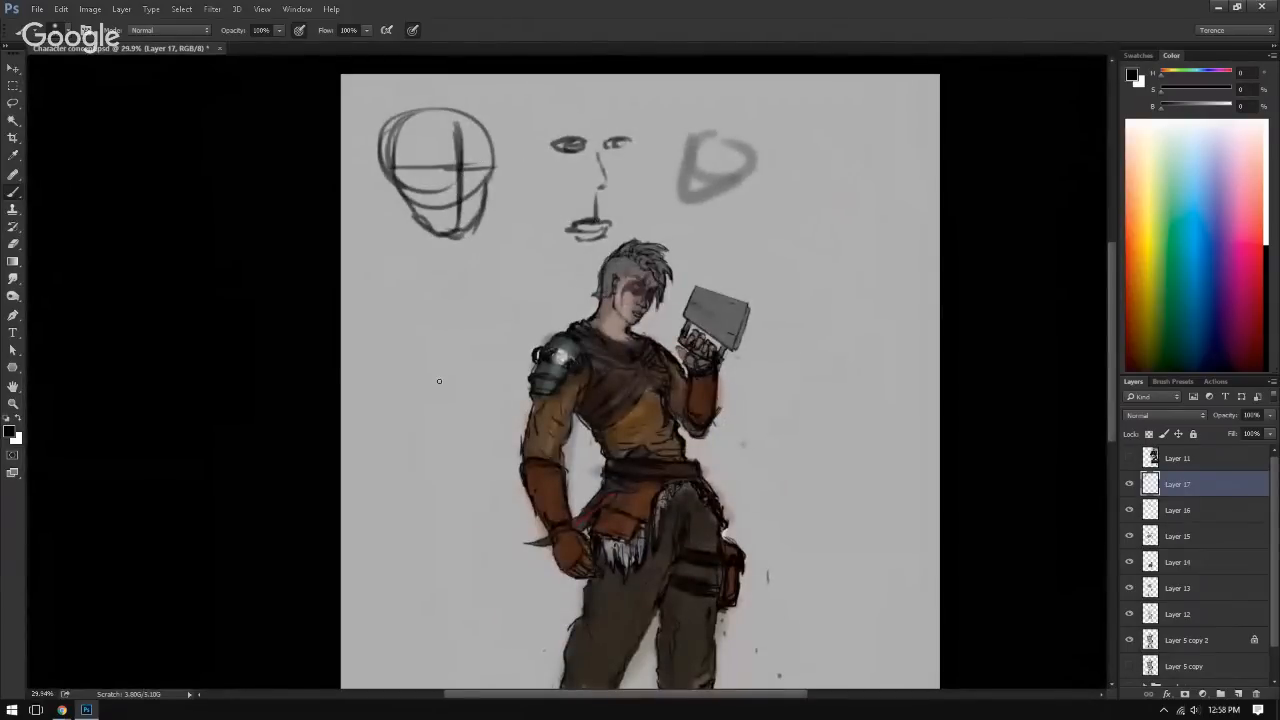
Step: Undo the line between nose and mouth, then lasso the loose facial features, delete them and deselect
key(ctrl+z)
drag(568, 216, 590, 226)
mouse_move(584, 230)
mouse_down()
mouse_move(574, 274)
mouse_move(508, 282)
mouse_up()
drag(541, 182, 521, 180)
key(l)
mouse_move(448, 99)
mouse_down()
mouse_move(609, 271)
mouse_move(371, 234)
mouse_move(450, 98)
mouse_up()
key(Delete)
key(ctrl+d)
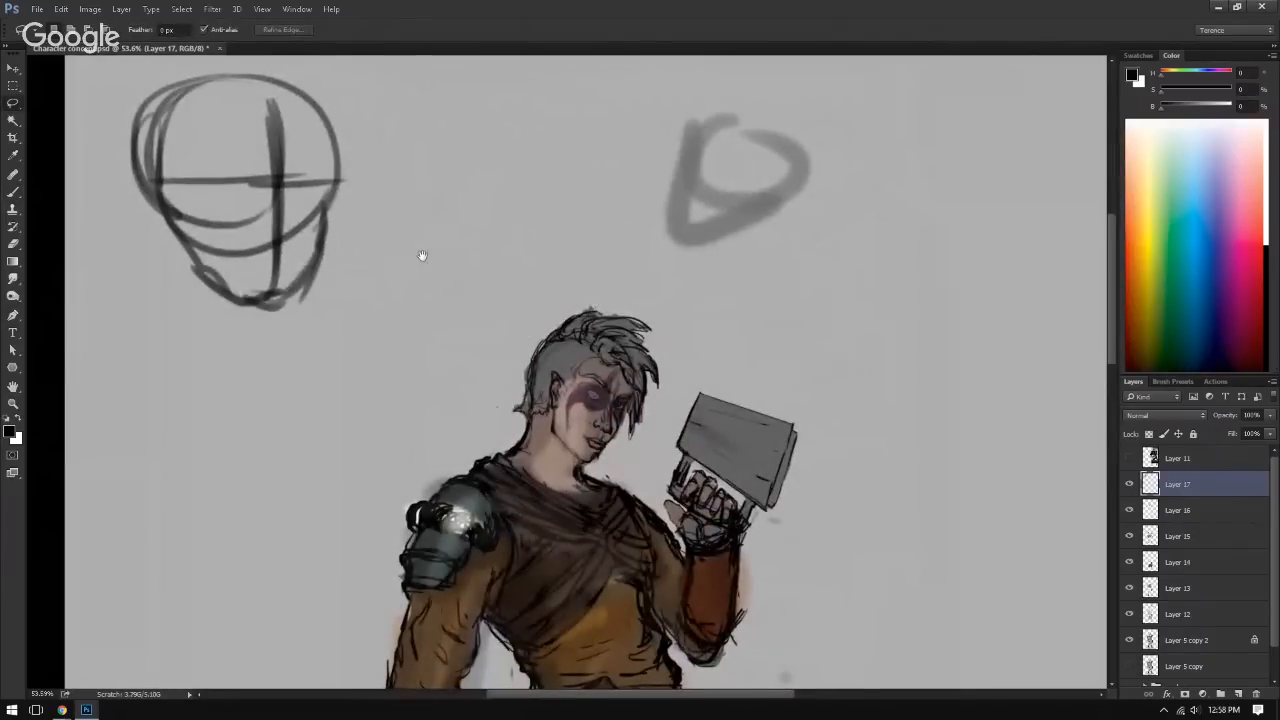
mouse_move(423, 257)
mouse_down()
mouse_move(557, 214)
mouse_move(331, 229)
mouse_move(272, 298)
mouse_move(377, 246)
mouse_up()
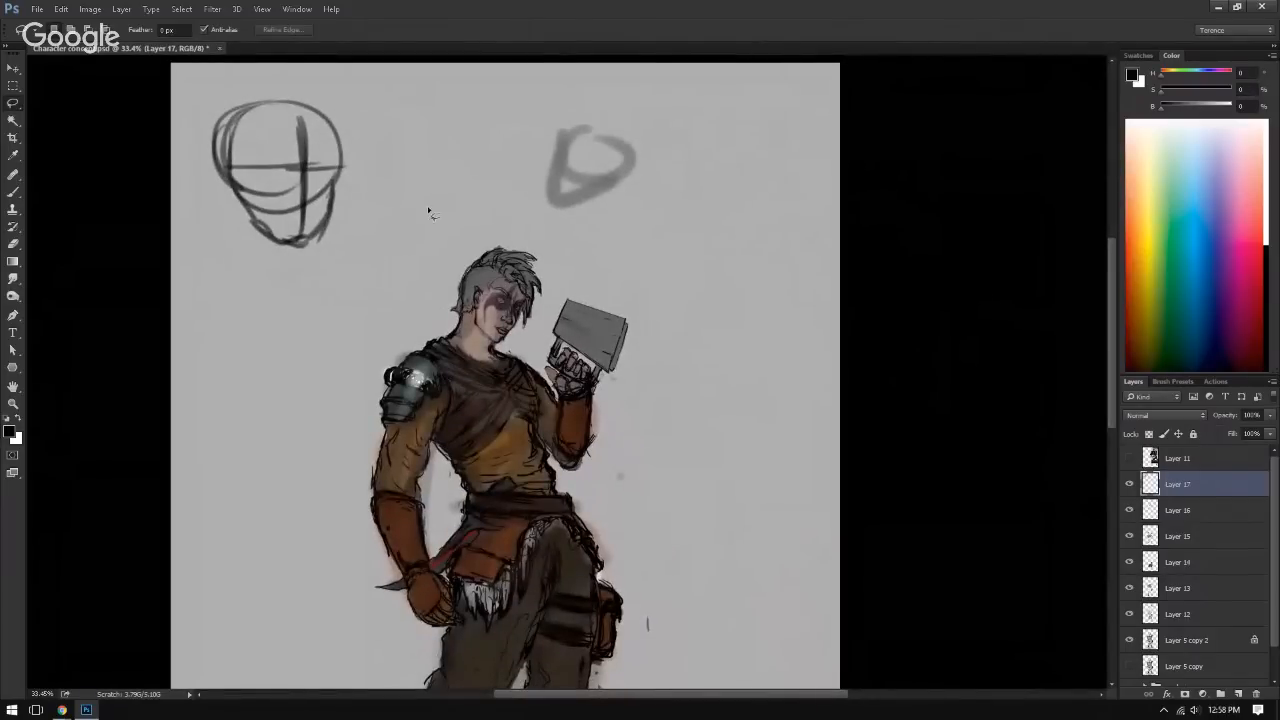
drag(498, 264, 519, 147)
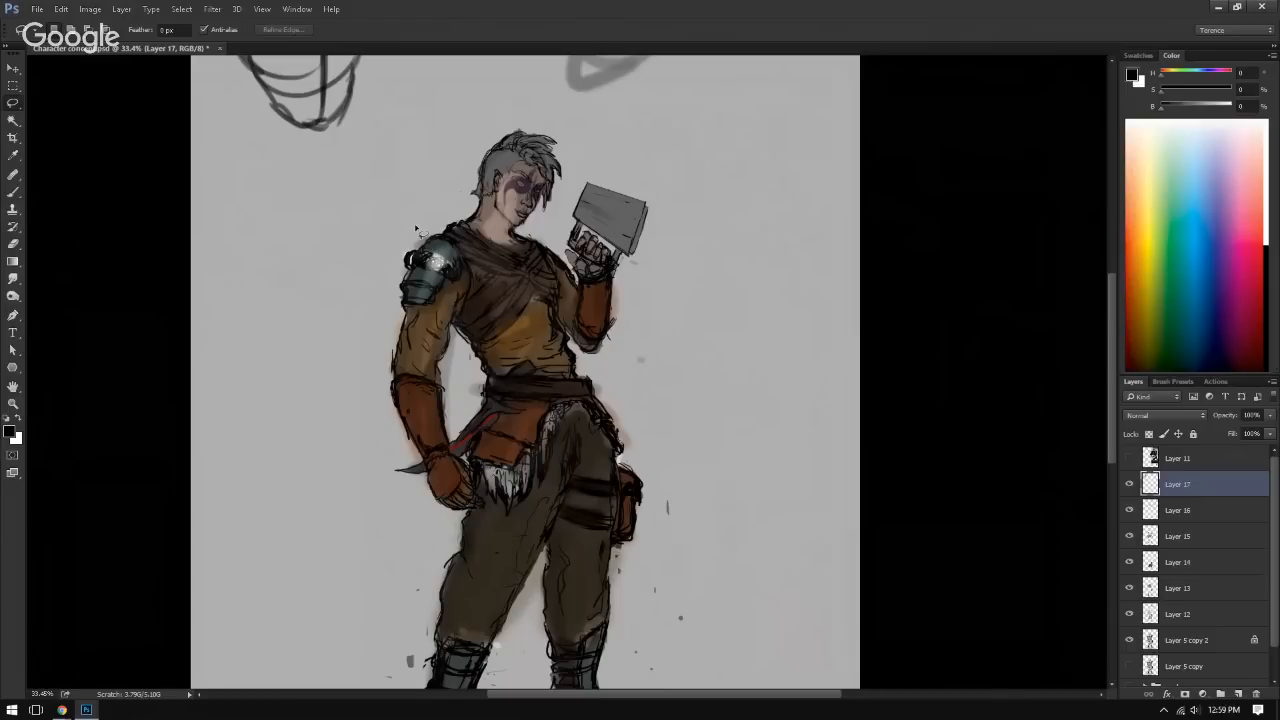
key(b)
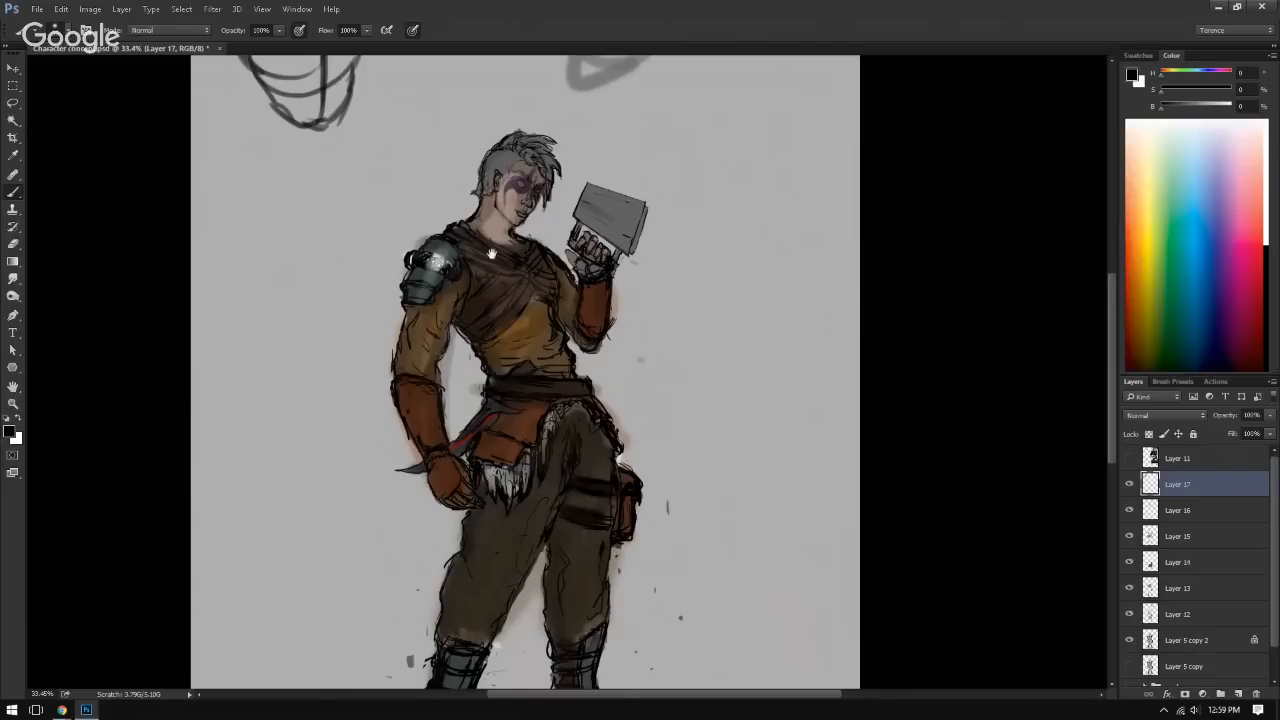
drag(463, 311, 469, 337)
drag(549, 368, 605, 372)
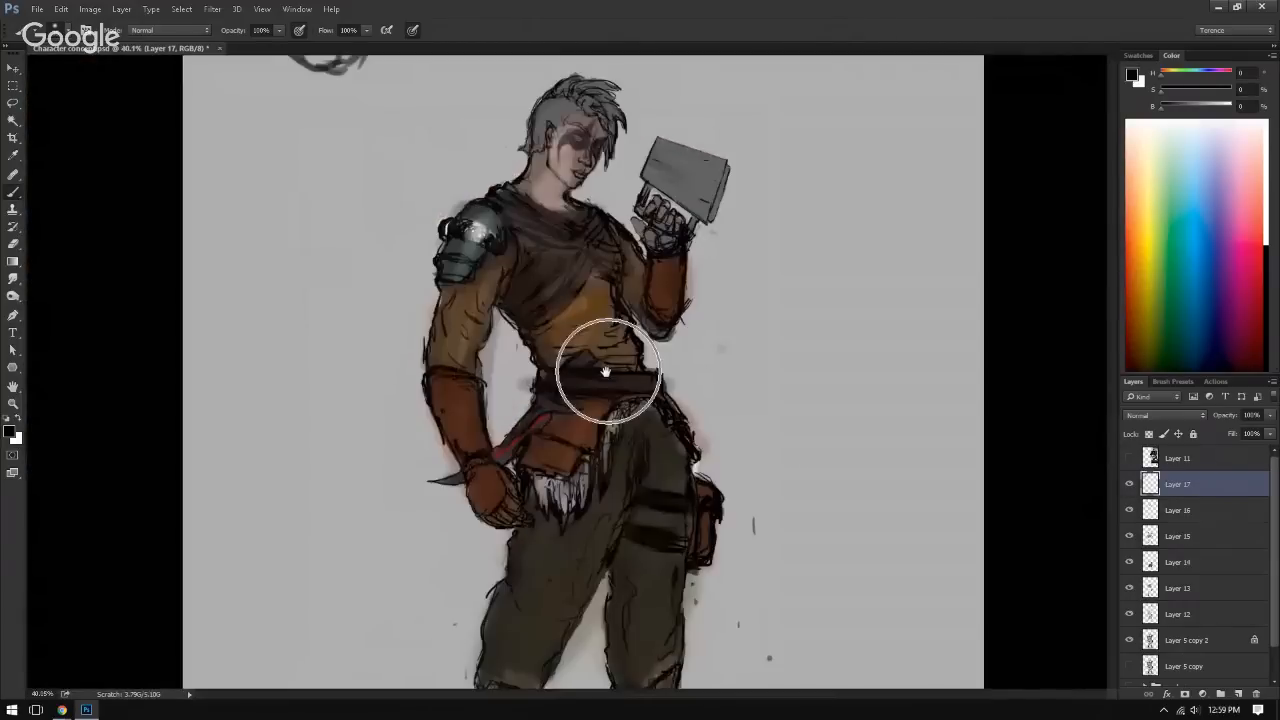
Step: Toggle the visibility of Layers 14 and 15 to find the bracer's colour, and make Layer 15 active
drag(482, 413, 549, 317)
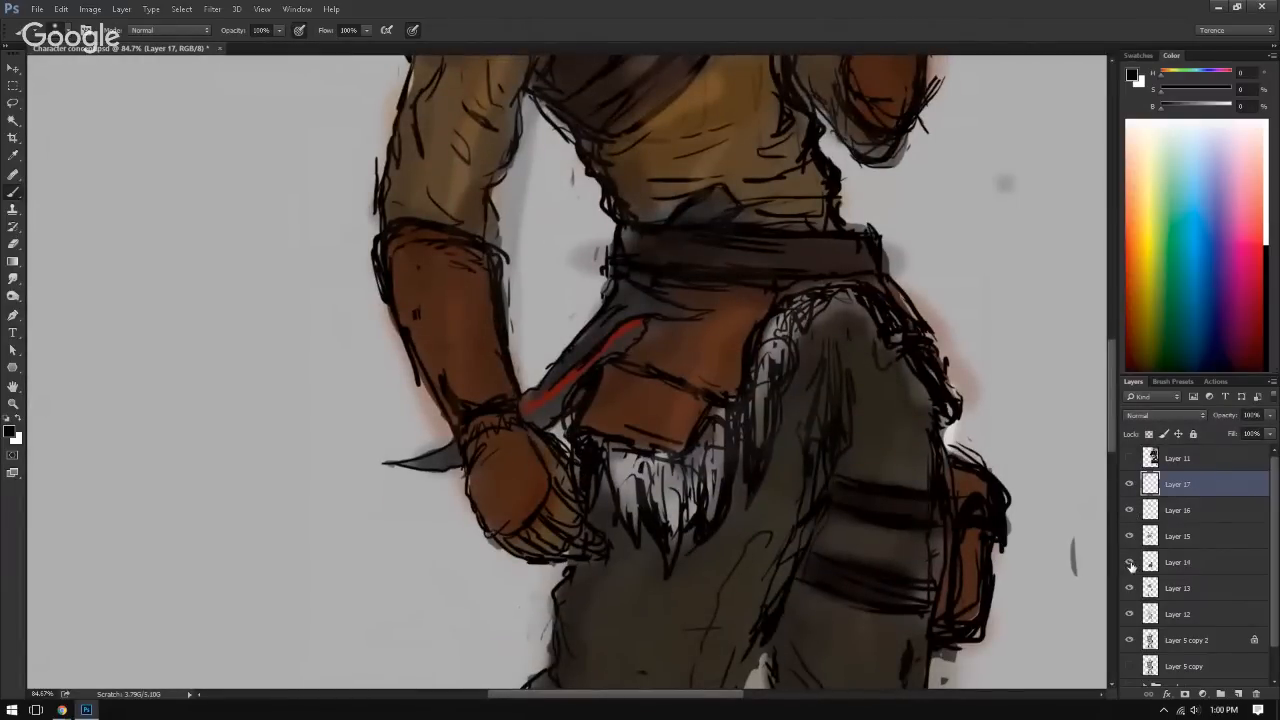
click(1130, 562)
click(1130, 562)
click(1129, 538)
click(1129, 538)
click(1174, 540)
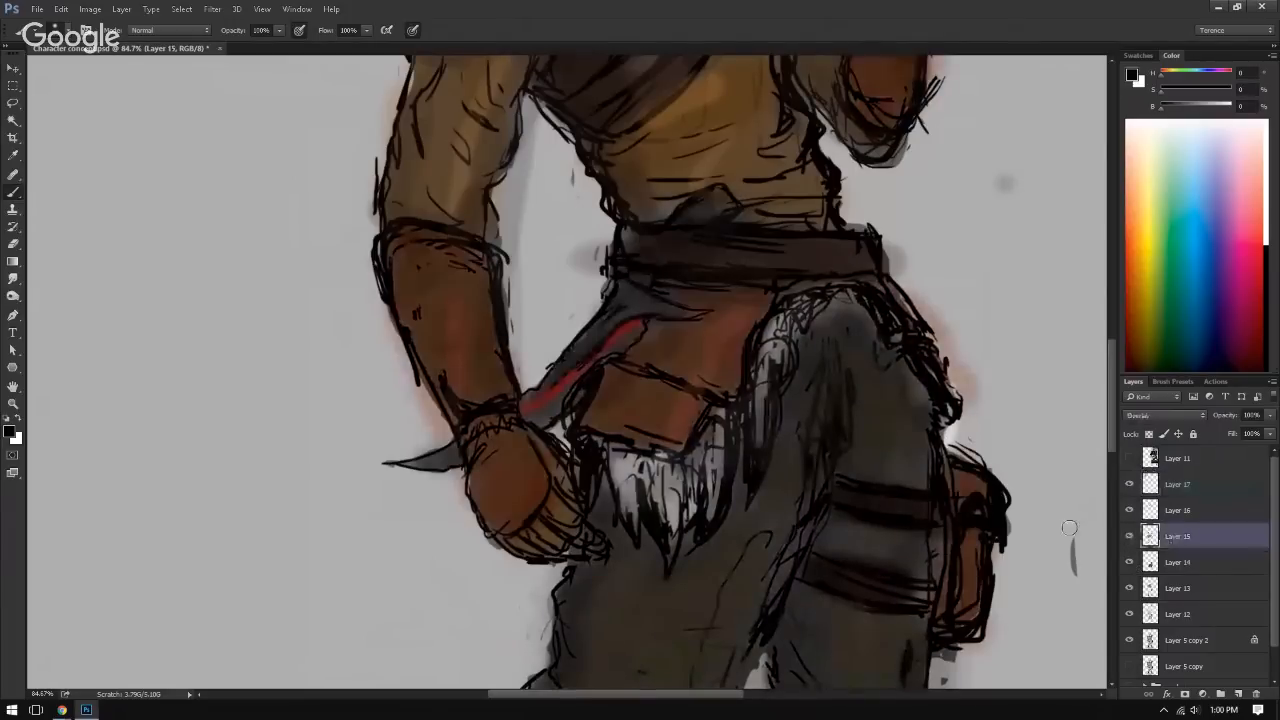
drag(847, 486, 752, 475)
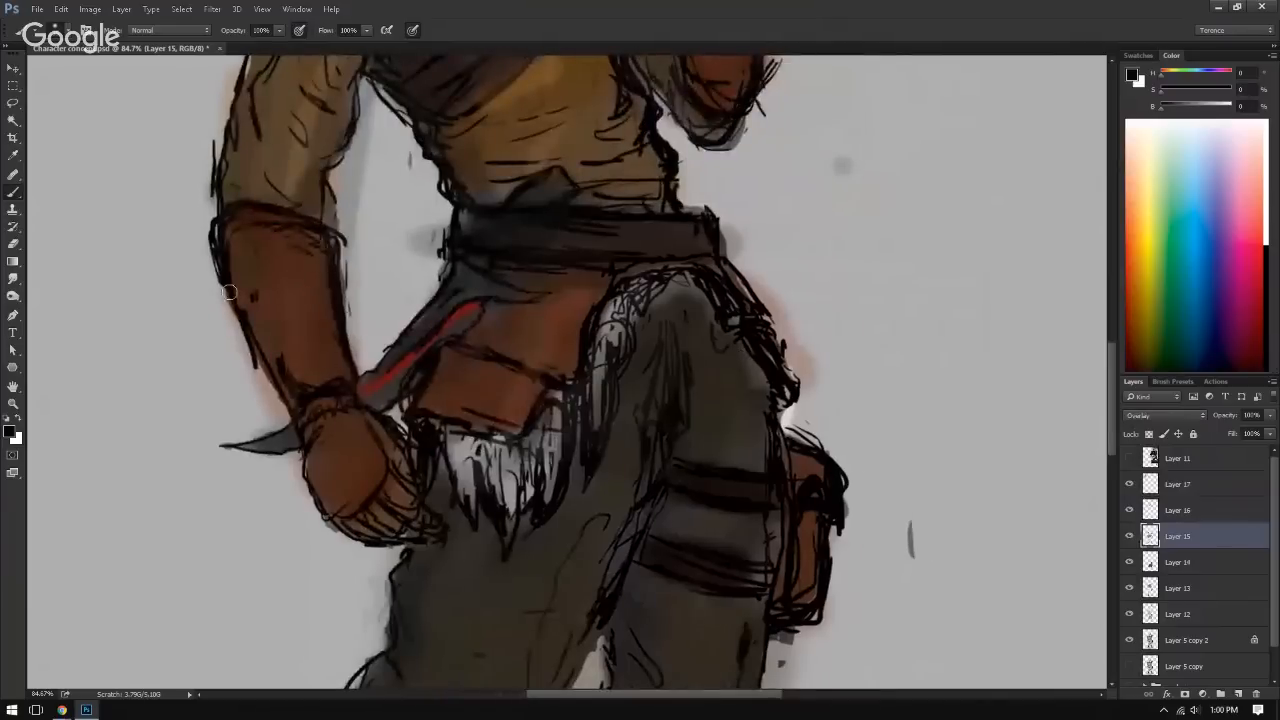
Step: Erase the orange-brown colour from the lowered arm's bracer and the back of its glove on Layer 15
key(e)
mouse_move(250, 255)
mouse_down()
mouse_move(294, 266)
mouse_move(254, 273)
mouse_move(316, 357)
mouse_up()
drag(238, 344, 155, 345)
mouse_move(354, 418)
mouse_down()
mouse_move(314, 425)
mouse_move(314, 461)
mouse_up()
mouse_move(288, 407)
mouse_down()
mouse_move(322, 418)
mouse_move(314, 327)
mouse_move(306, 392)
mouse_move(356, 489)
mouse_move(371, 476)
mouse_move(397, 503)
mouse_move(341, 500)
mouse_move(333, 403)
mouse_up()
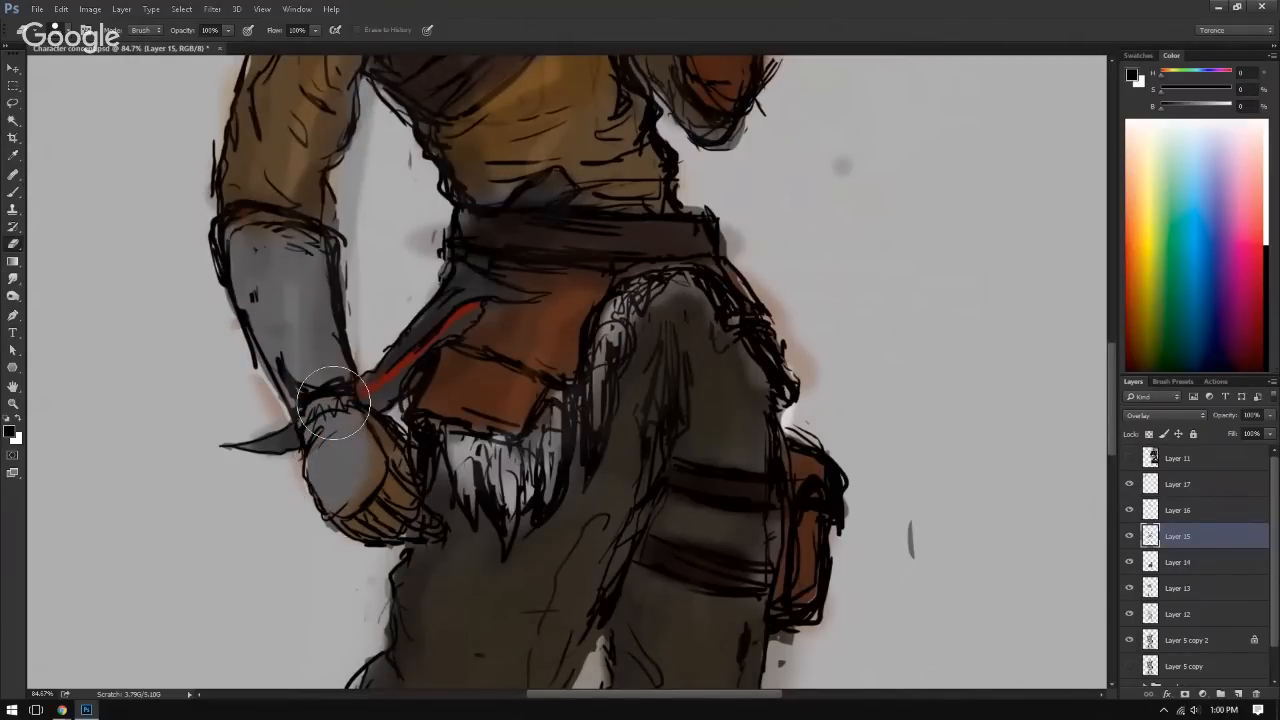
Step: Sample a dark reddish brown from the golden glove reference on Layer 11, hide that layer, and paint the bracer and back of the glove
click(1129, 458)
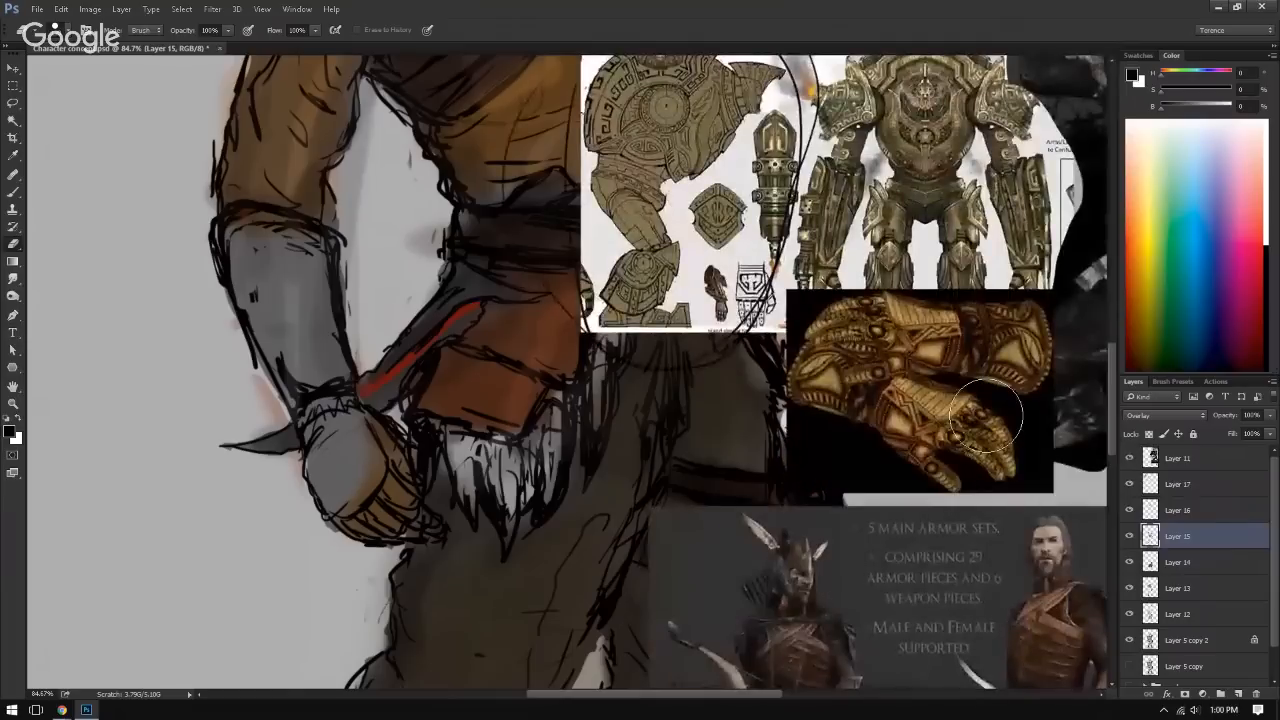
key(b)
alt+click(940, 374)
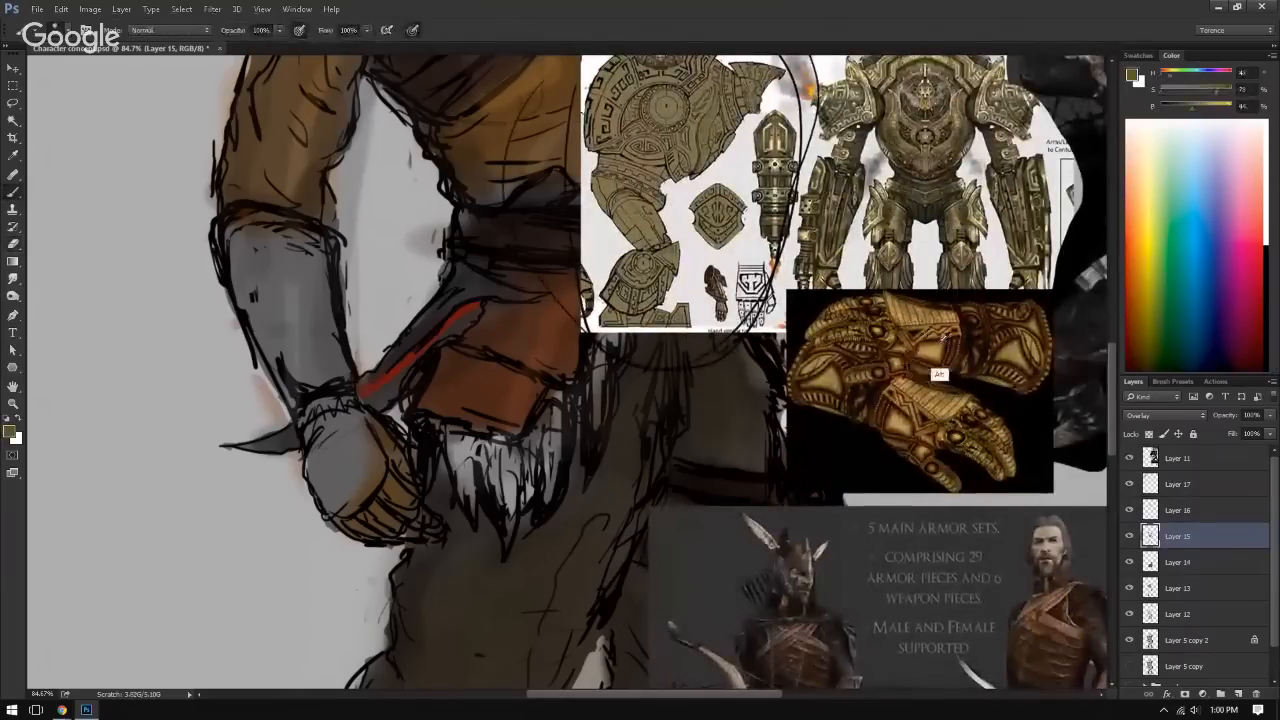
alt+click(962, 372)
click(1131, 537)
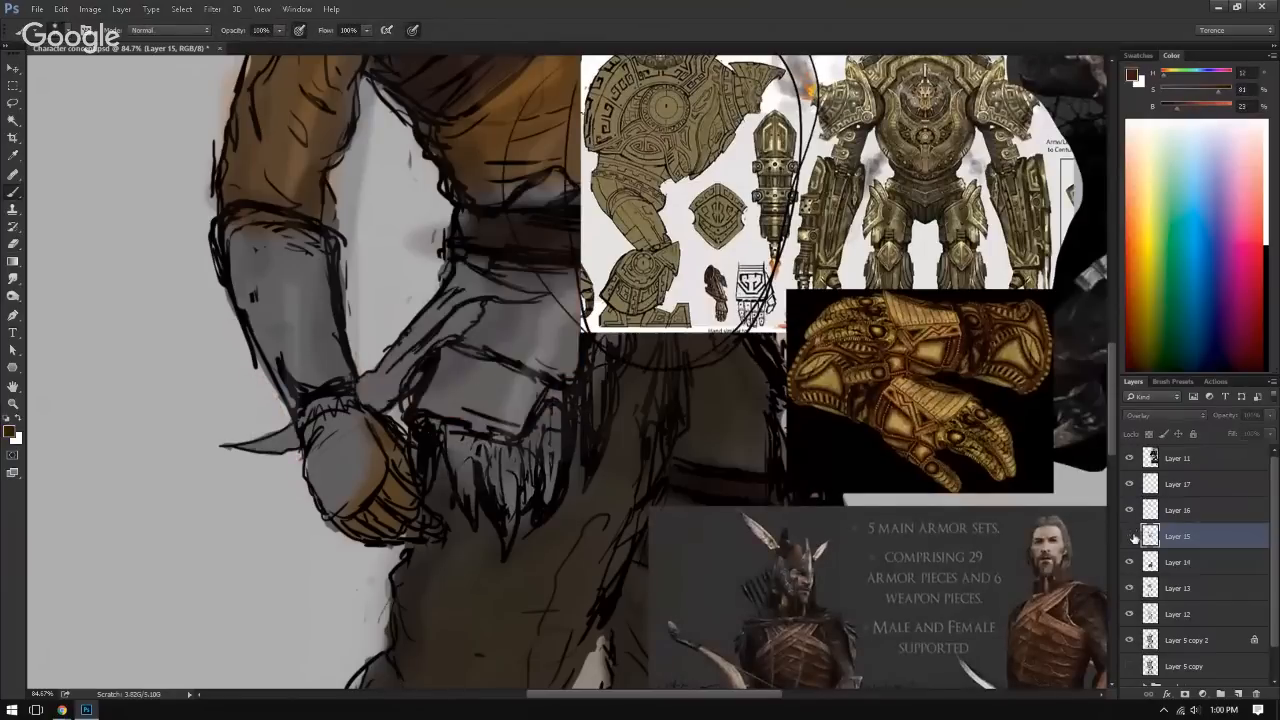
click(1131, 537)
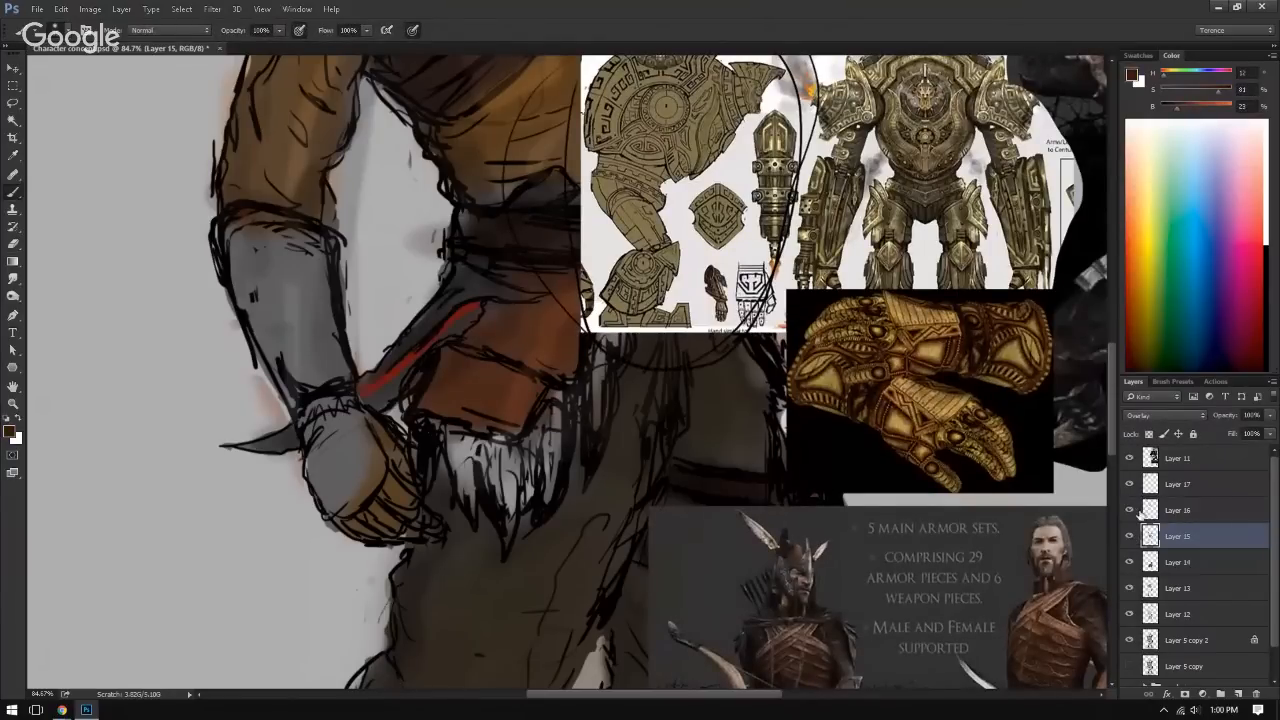
click(1130, 458)
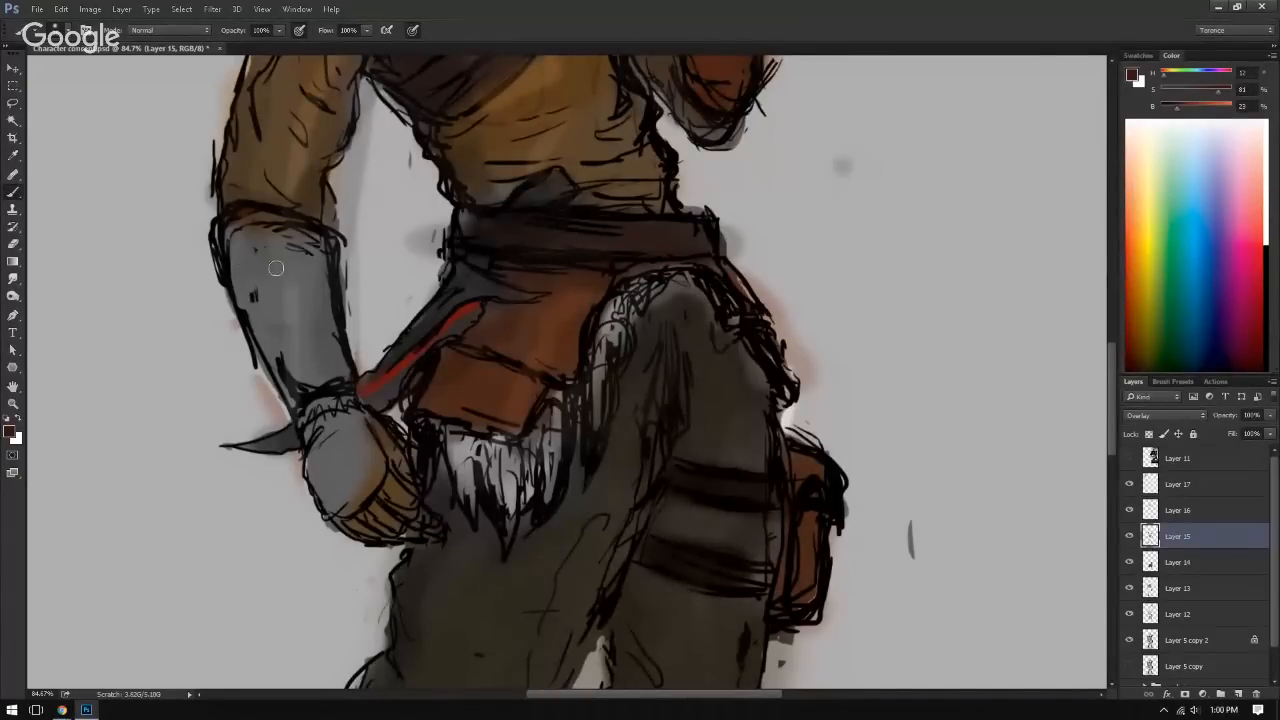
mouse_move(274, 266)
mouse_down()
mouse_move(272, 318)
mouse_move(253, 274)
mouse_move(321, 327)
mouse_move(262, 250)
mouse_move(268, 235)
mouse_move(310, 250)
mouse_move(245, 228)
mouse_move(290, 355)
mouse_move(334, 401)
mouse_move(319, 404)
mouse_move(340, 462)
mouse_move(352, 421)
mouse_move(324, 458)
mouse_move(341, 488)
mouse_move(356, 440)
mouse_move(358, 463)
mouse_move(377, 441)
mouse_move(337, 462)
mouse_move(328, 401)
mouse_move(331, 489)
mouse_up()
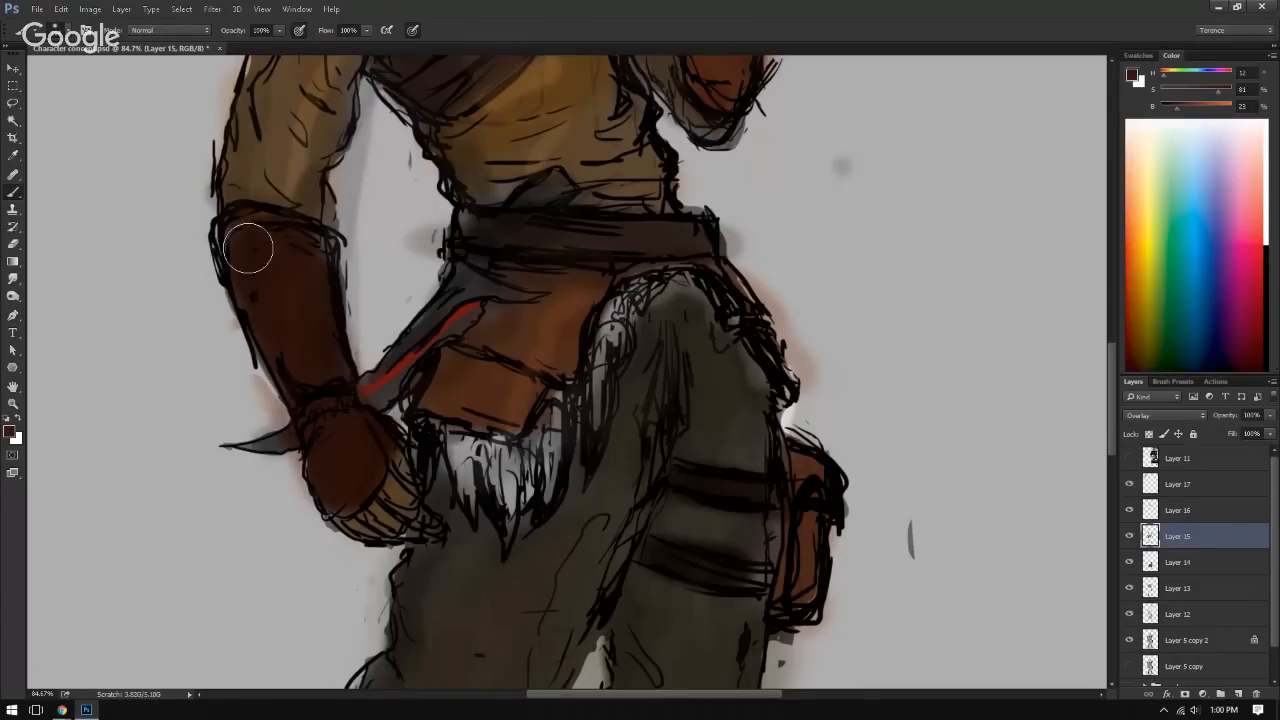
mouse_move(251, 249)
mouse_down()
mouse_move(293, 237)
mouse_move(299, 254)
mouse_move(270, 239)
mouse_move(261, 287)
mouse_move(325, 478)
mouse_move(358, 488)
mouse_move(294, 275)
mouse_move(322, 347)
mouse_move(310, 348)
mouse_move(381, 383)
mouse_up()
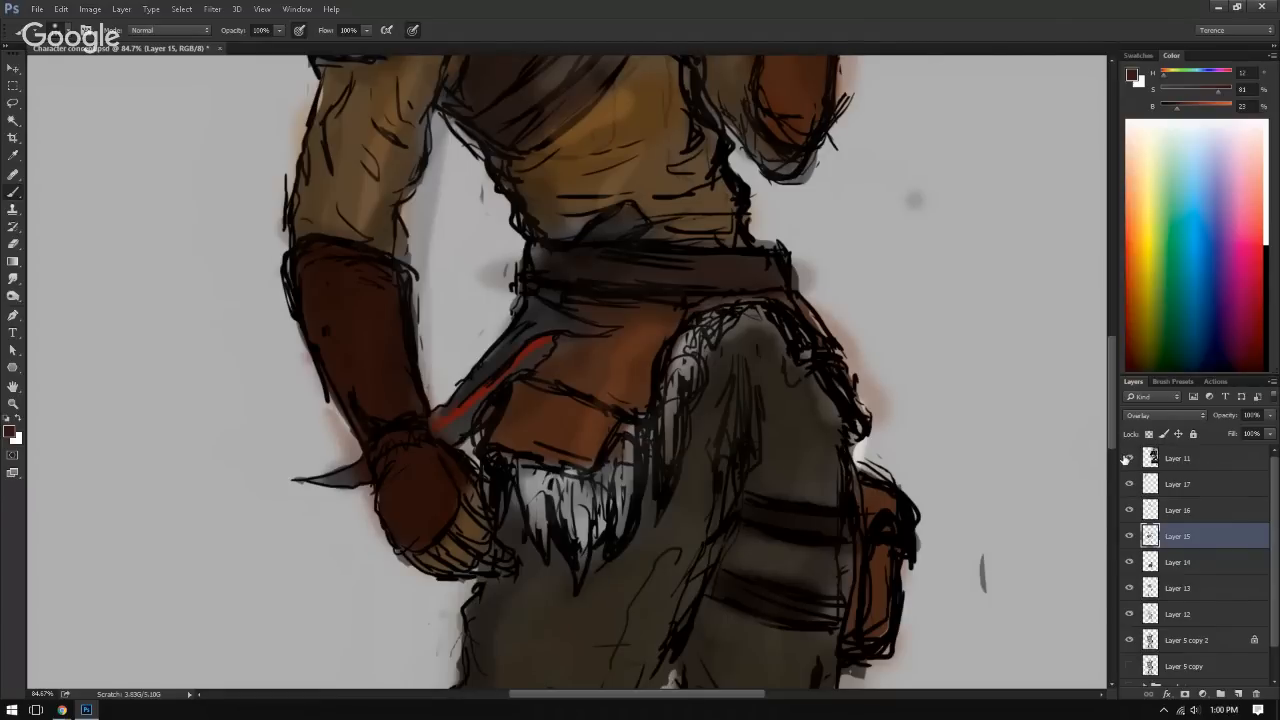
Step: Show reference Layer 11 and examine its gauntlet and mechanical hand designs up close
click(1127, 458)
mouse_move(1098, 354)
mouse_down()
mouse_move(808, 431)
mouse_move(819, 423)
mouse_up()
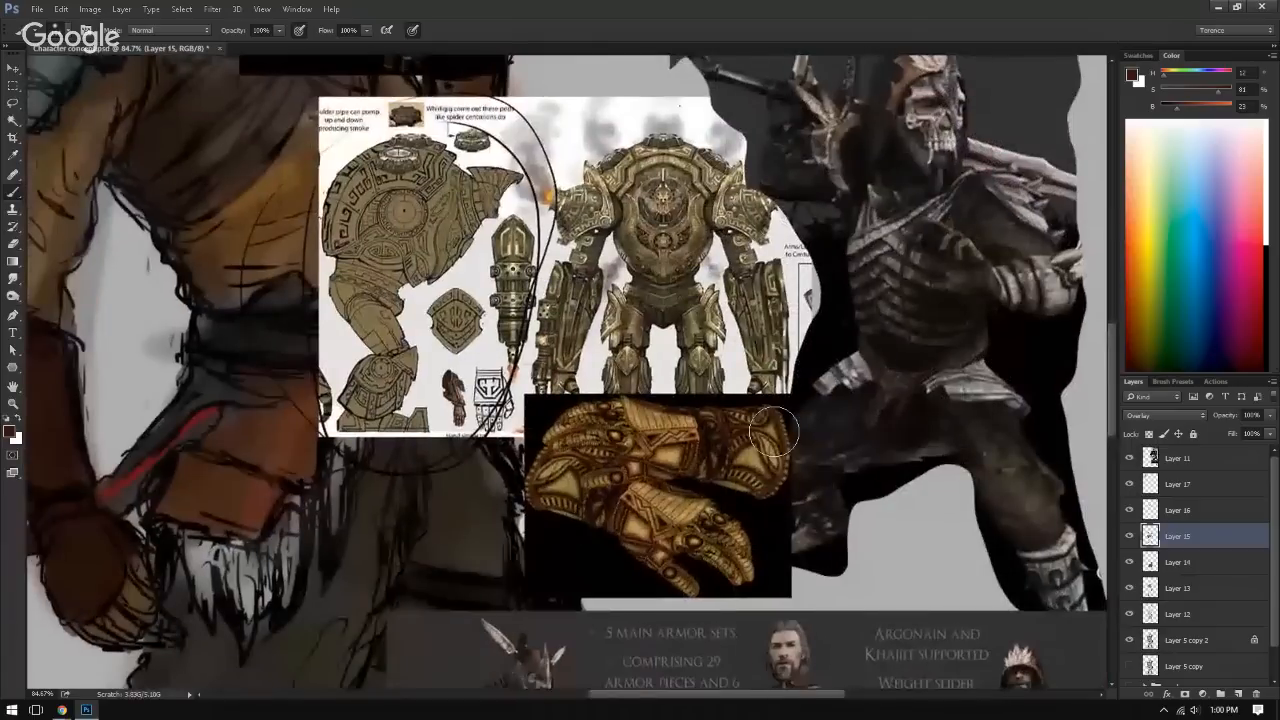
drag(428, 342, 654, 335)
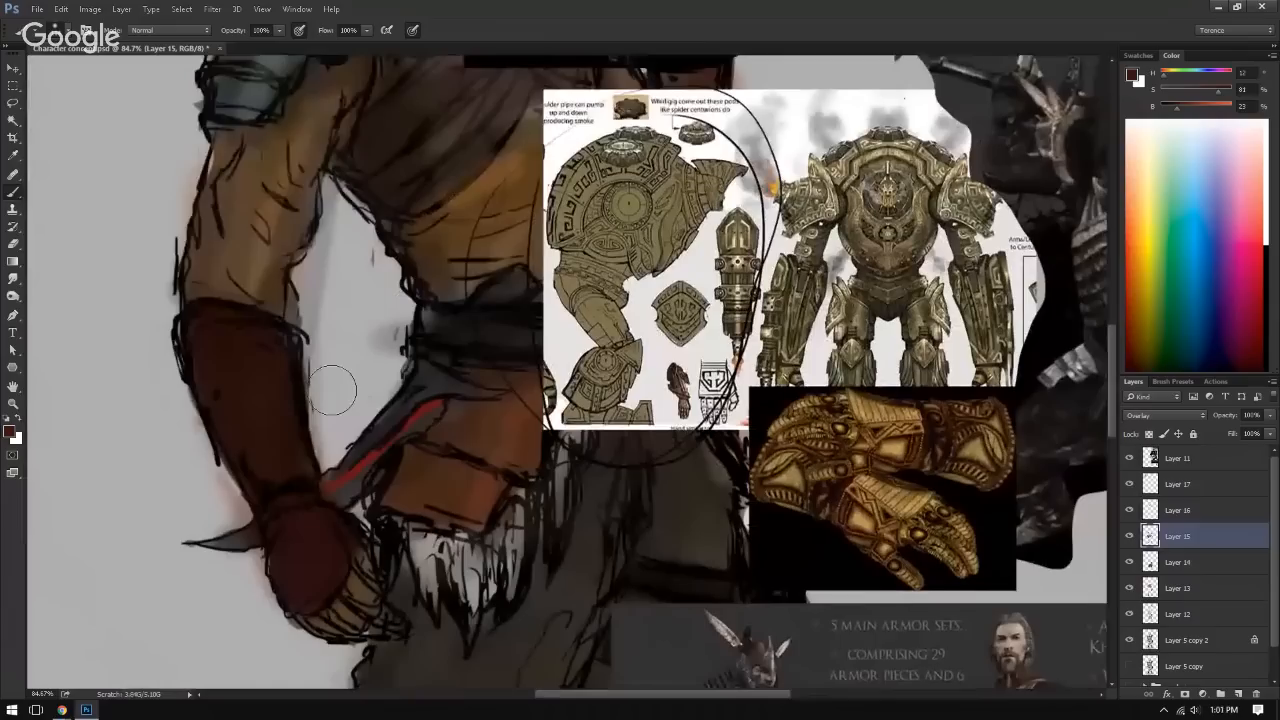
drag(684, 392, 823, 412)
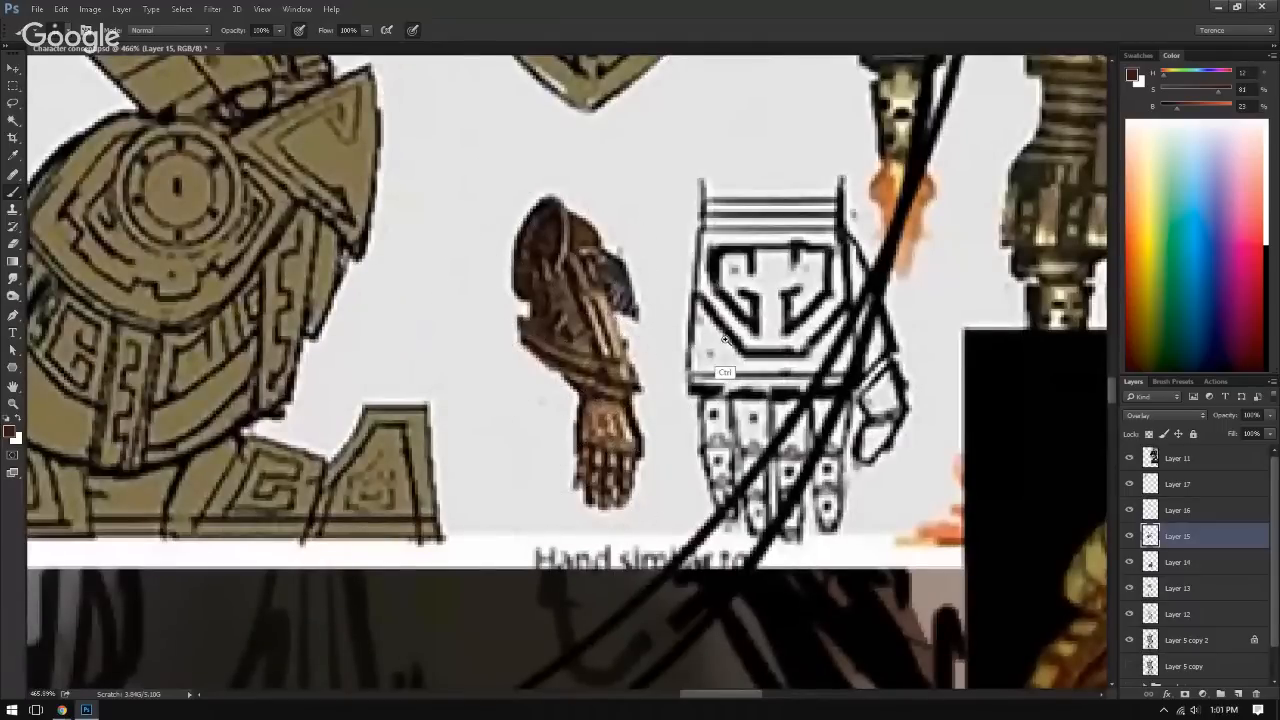
drag(725, 340, 618, 358)
drag(614, 360, 665, 257)
drag(629, 327, 508, 330)
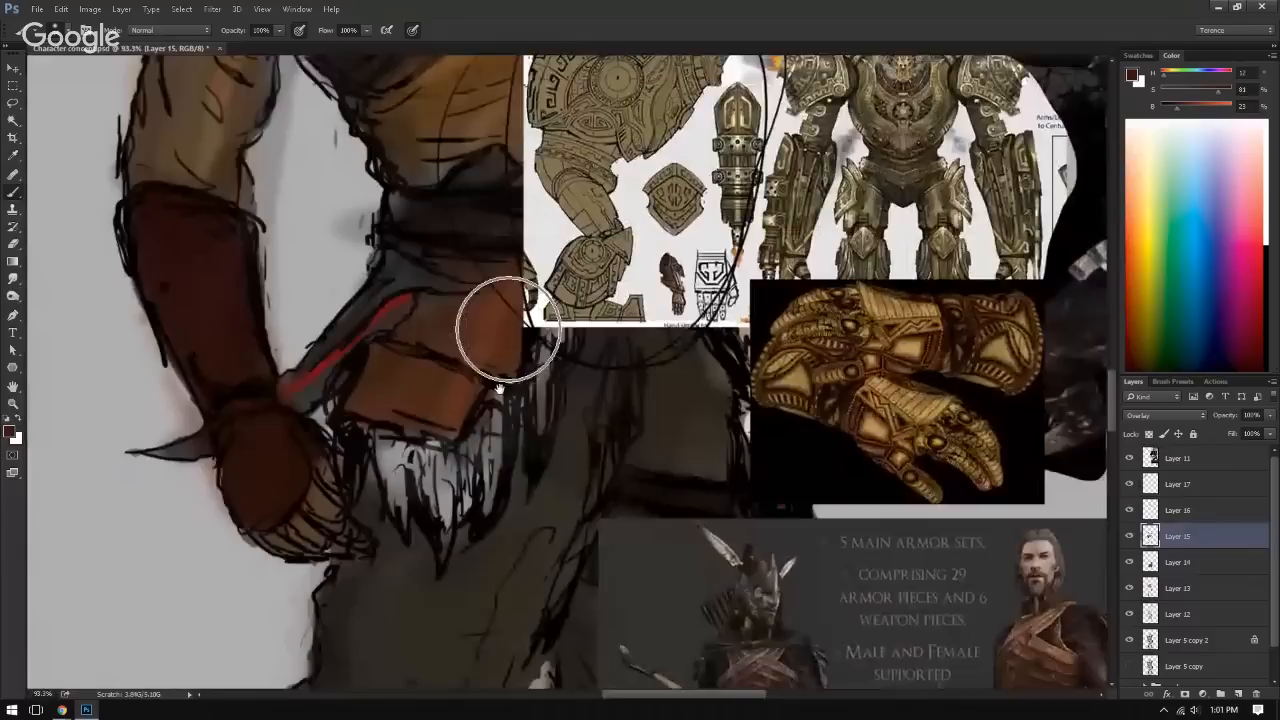
mouse_move(500, 388)
mouse_down()
mouse_move(512, 378)
mouse_move(524, 413)
mouse_up()
Step: Sample a dark olive brown from the mechanical armour reference and paint it over the middle of the bracer and back of the glove
alt+right_click(614, 313)
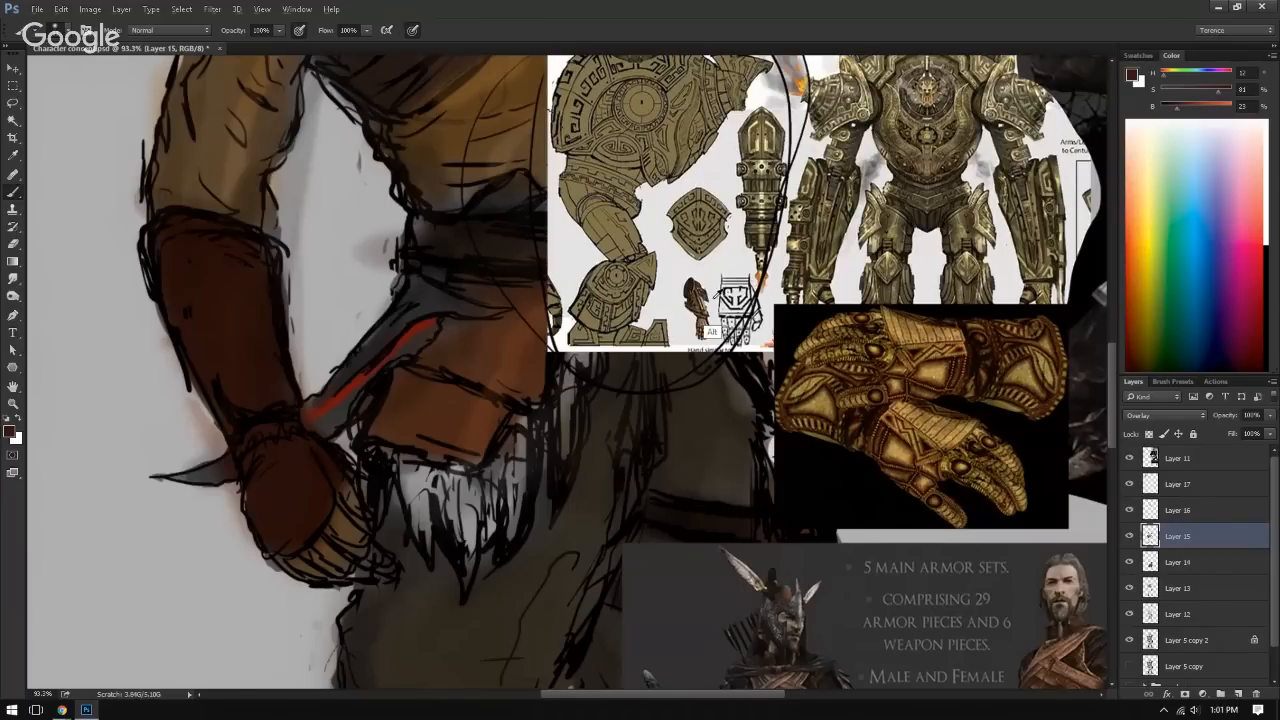
mouse_move(593, 291)
mouse_down()
mouse_move(616, 294)
mouse_move(616, 339)
mouse_move(543, 357)
mouse_move(495, 322)
mouse_move(528, 313)
mouse_up()
alt+click(786, 243)
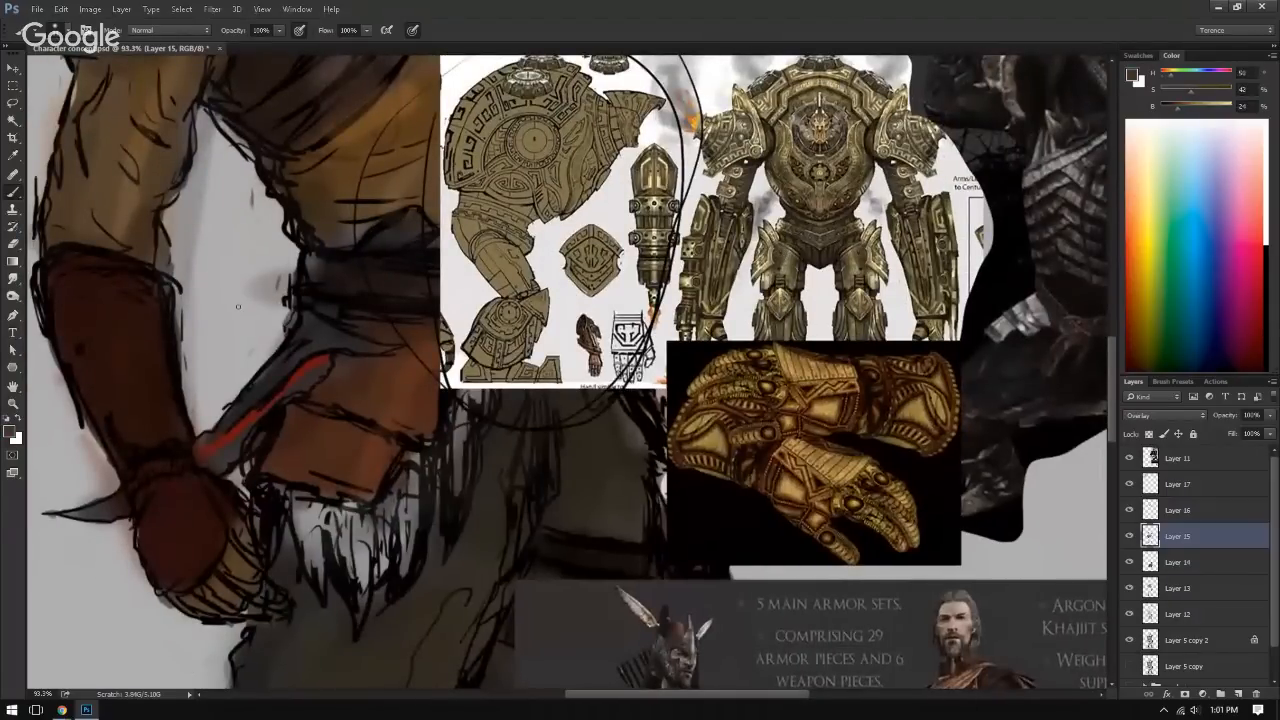
mouse_move(152, 320)
mouse_down()
mouse_move(99, 301)
mouse_move(75, 317)
mouse_move(115, 338)
mouse_move(165, 420)
mouse_move(193, 535)
mouse_move(161, 504)
mouse_move(100, 354)
mouse_move(137, 472)
mouse_move(185, 543)
mouse_up()
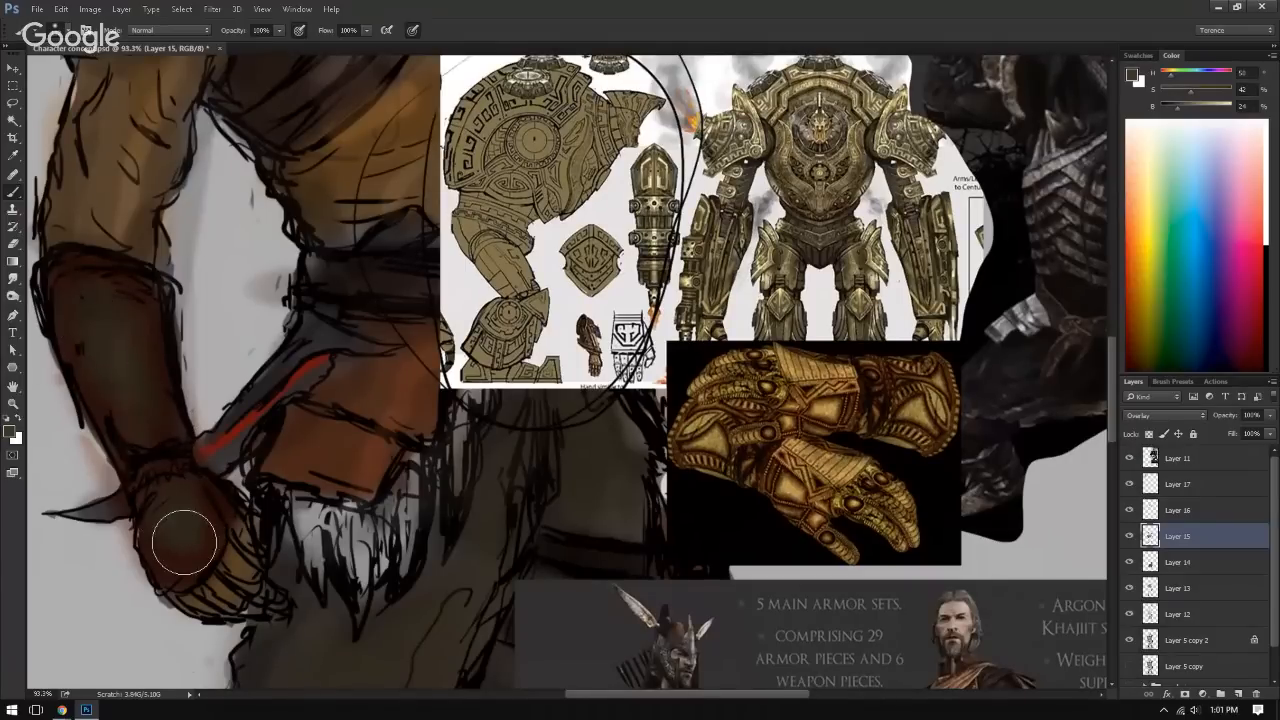
Step: Sample a pale cream from the armour reference's shoulder and paint highlights along the bracer and on the back of the glove
alt+click(737, 118)
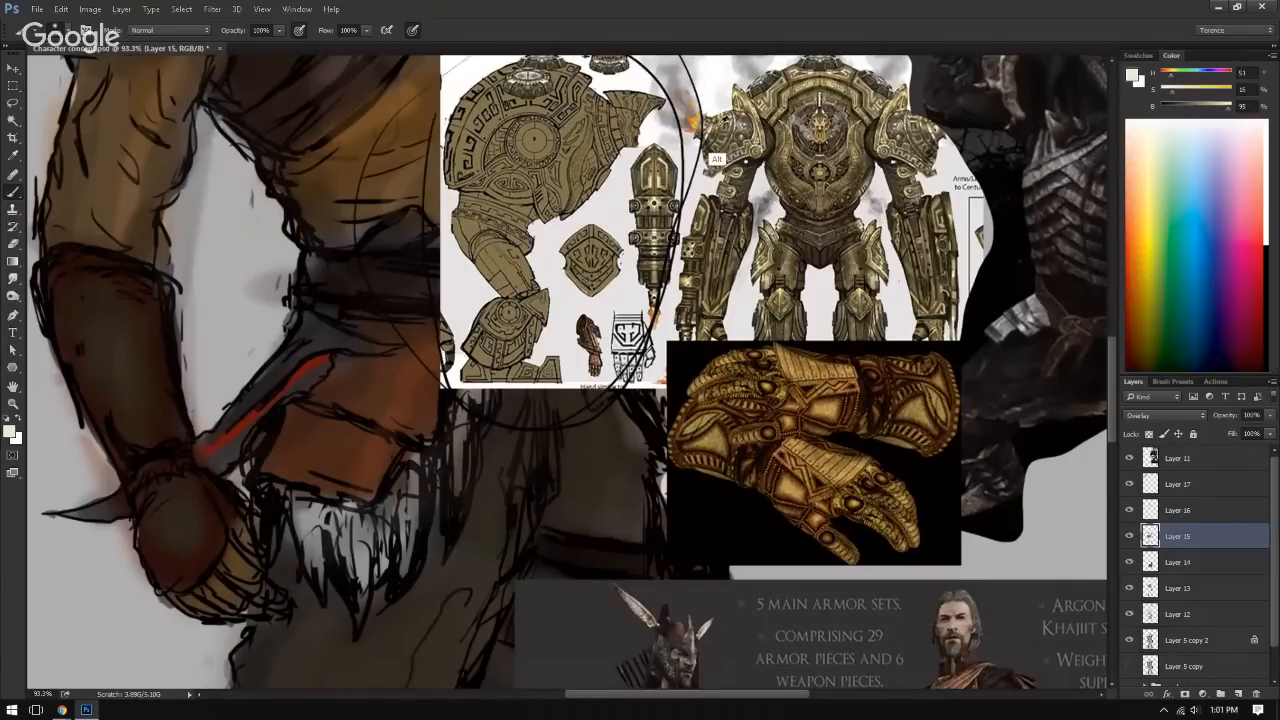
drag(97, 306, 134, 388)
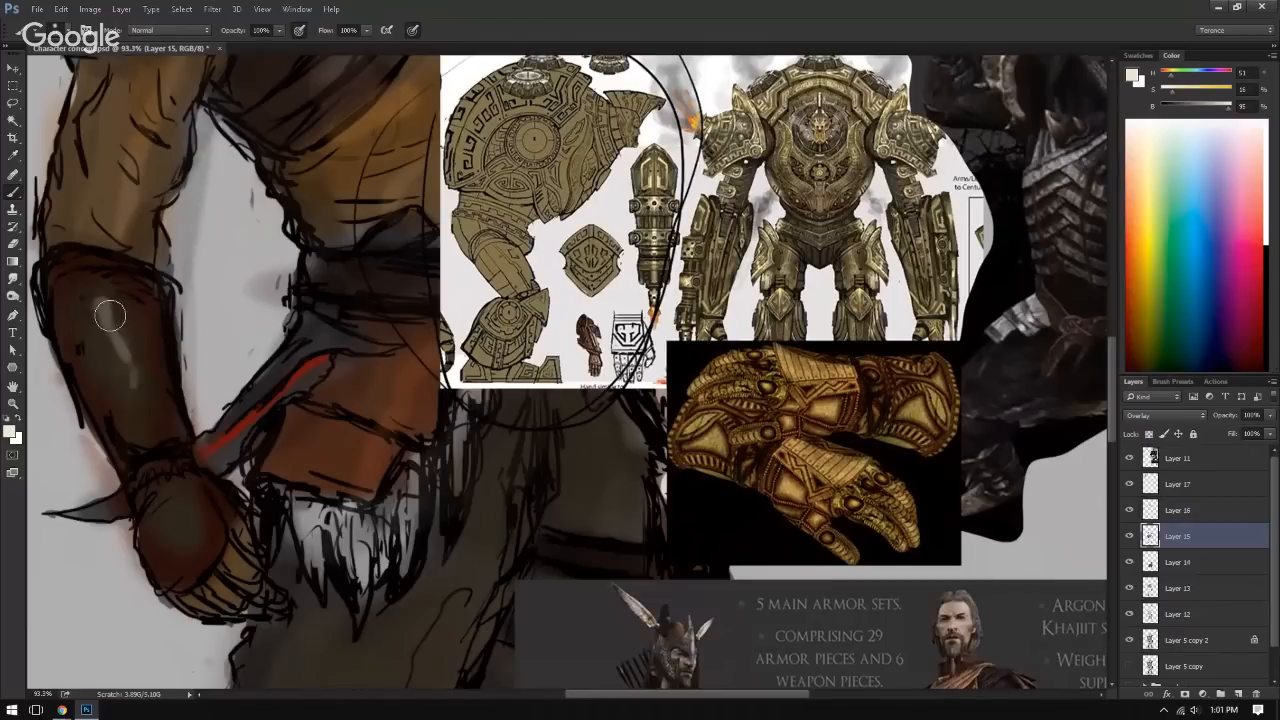
drag(168, 512, 168, 492)
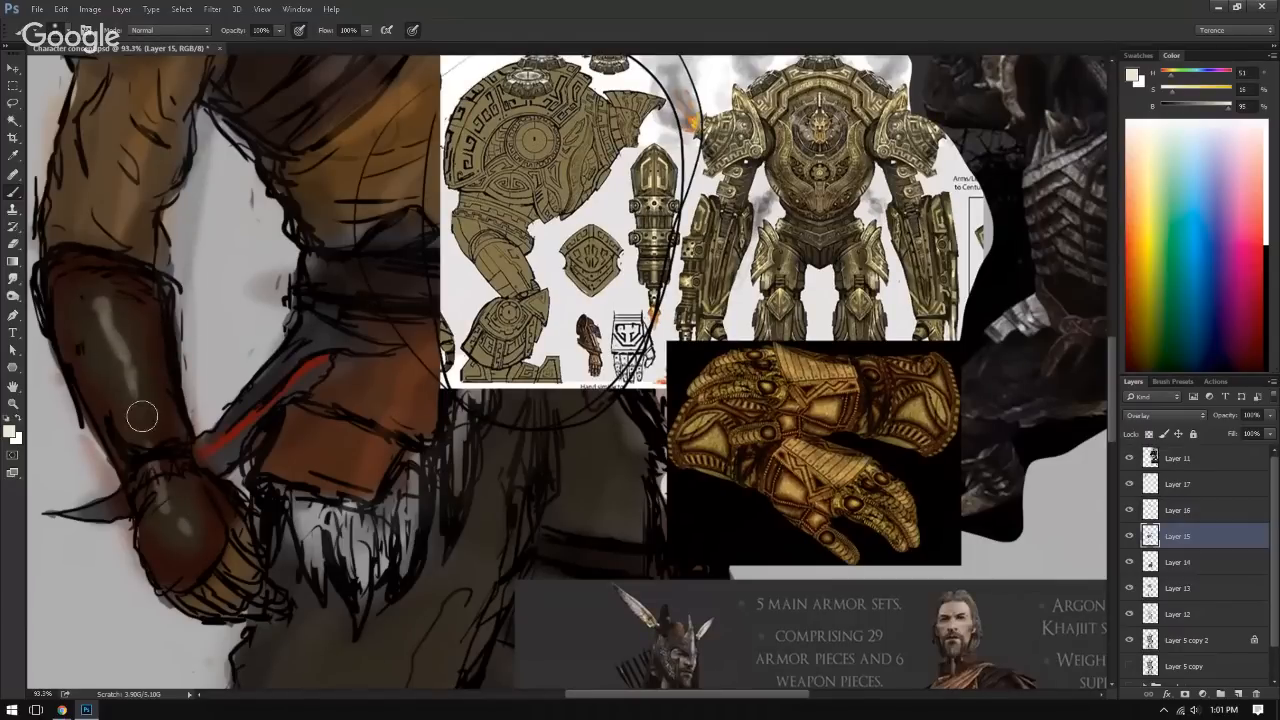
Step: Add small pale cream highlight strokes at the wrist between the bracer and the back of the glove
drag(189, 312, 62, 311)
mouse_move(490, 374)
mouse_down()
mouse_move(541, 377)
mouse_move(522, 412)
mouse_up()
drag(486, 424, 580, 446)
drag(448, 410, 495, 515)
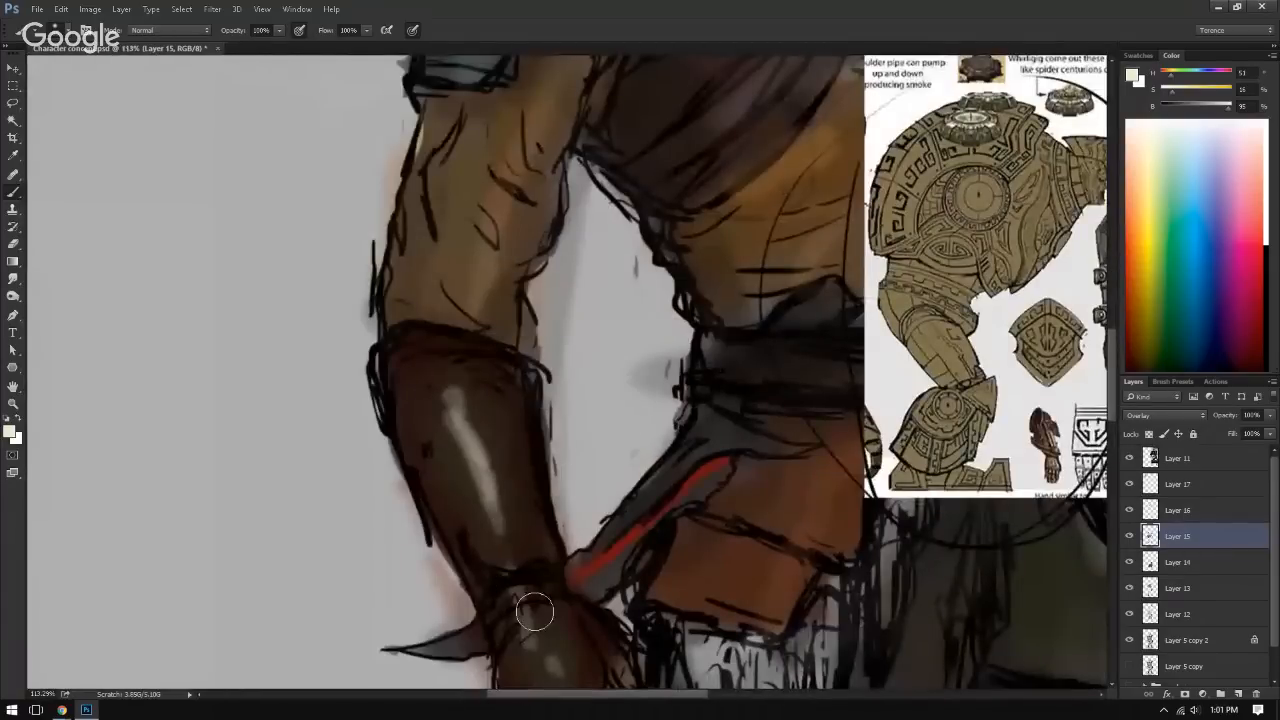
drag(525, 610, 532, 642)
mouse_move(561, 473)
mouse_down()
mouse_move(480, 478)
mouse_move(432, 401)
mouse_up()
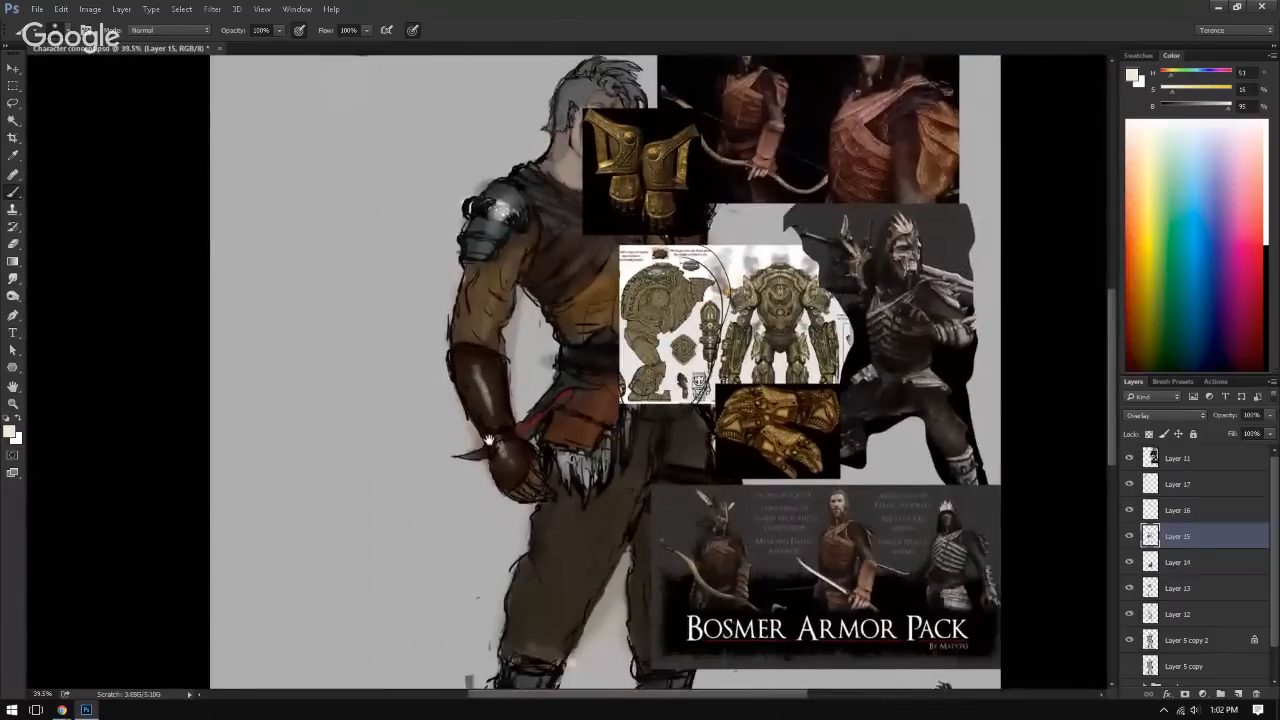
drag(478, 440, 392, 394)
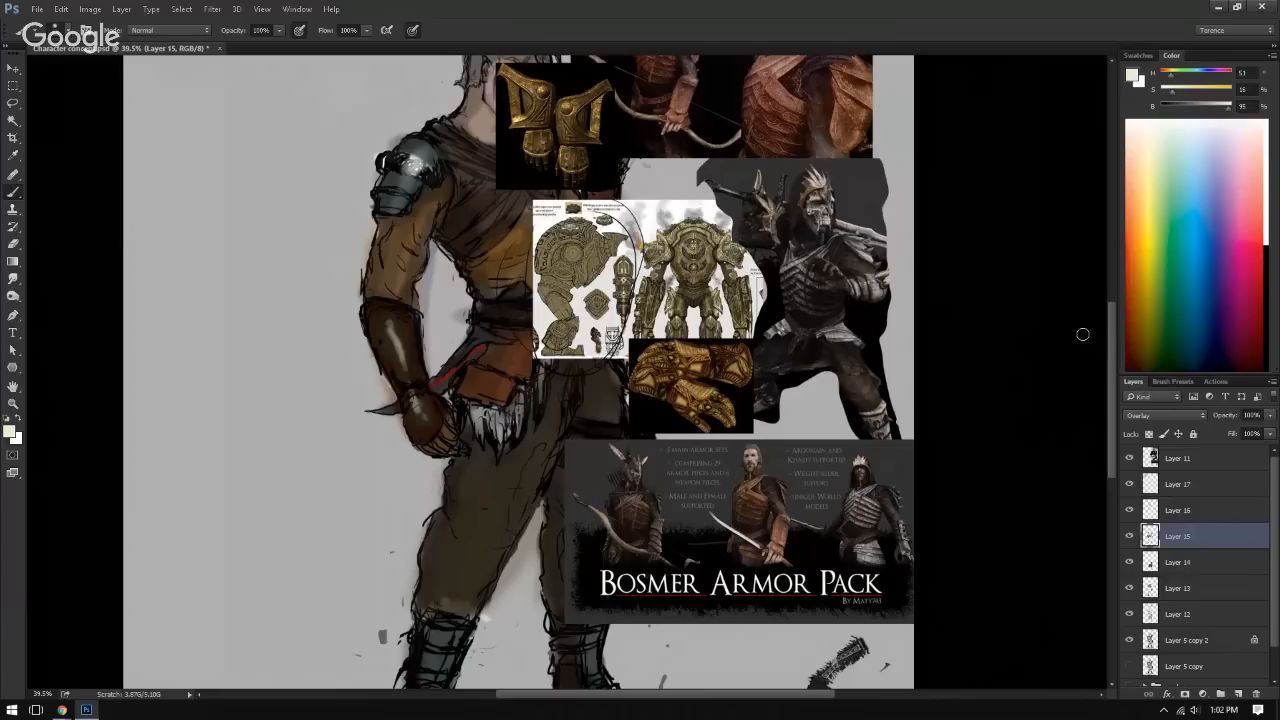
Step: Hide reference Layer 11 and compare the whole figure with and without the colours on Layer 15
click(1127, 460)
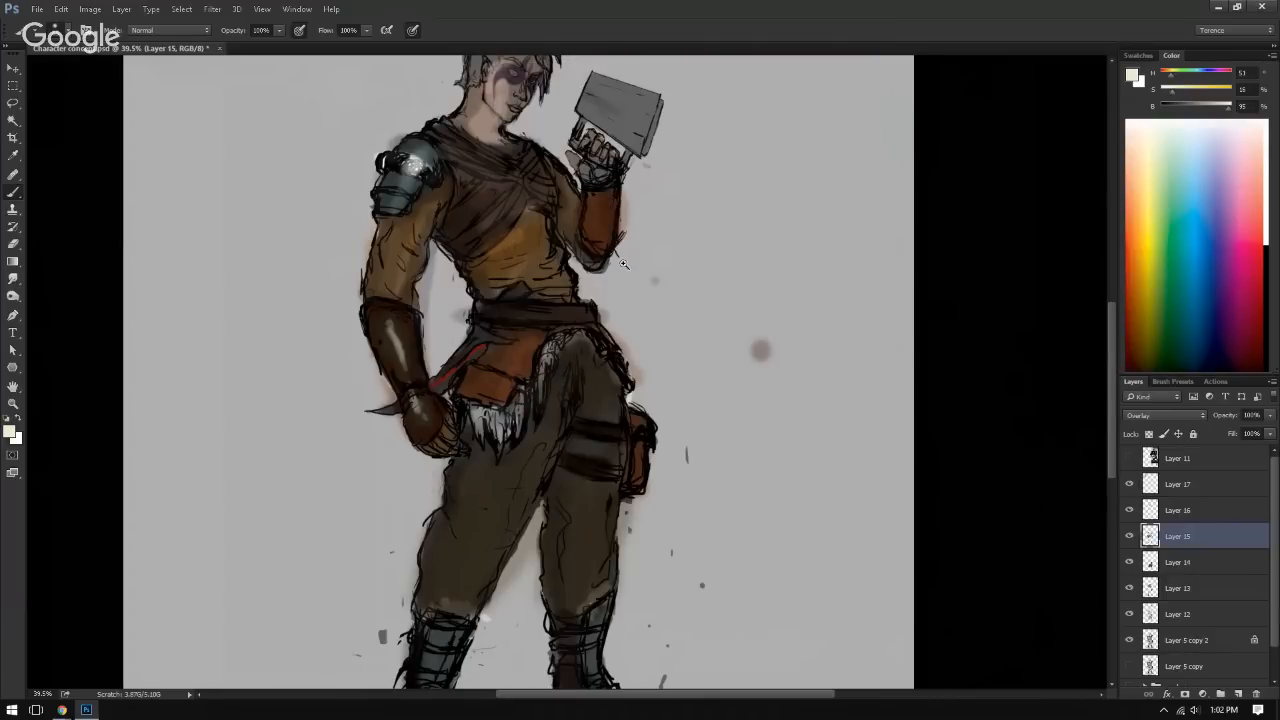
mouse_move(618, 270)
mouse_down()
mouse_move(587, 289)
mouse_move(624, 314)
mouse_move(535, 319)
mouse_up()
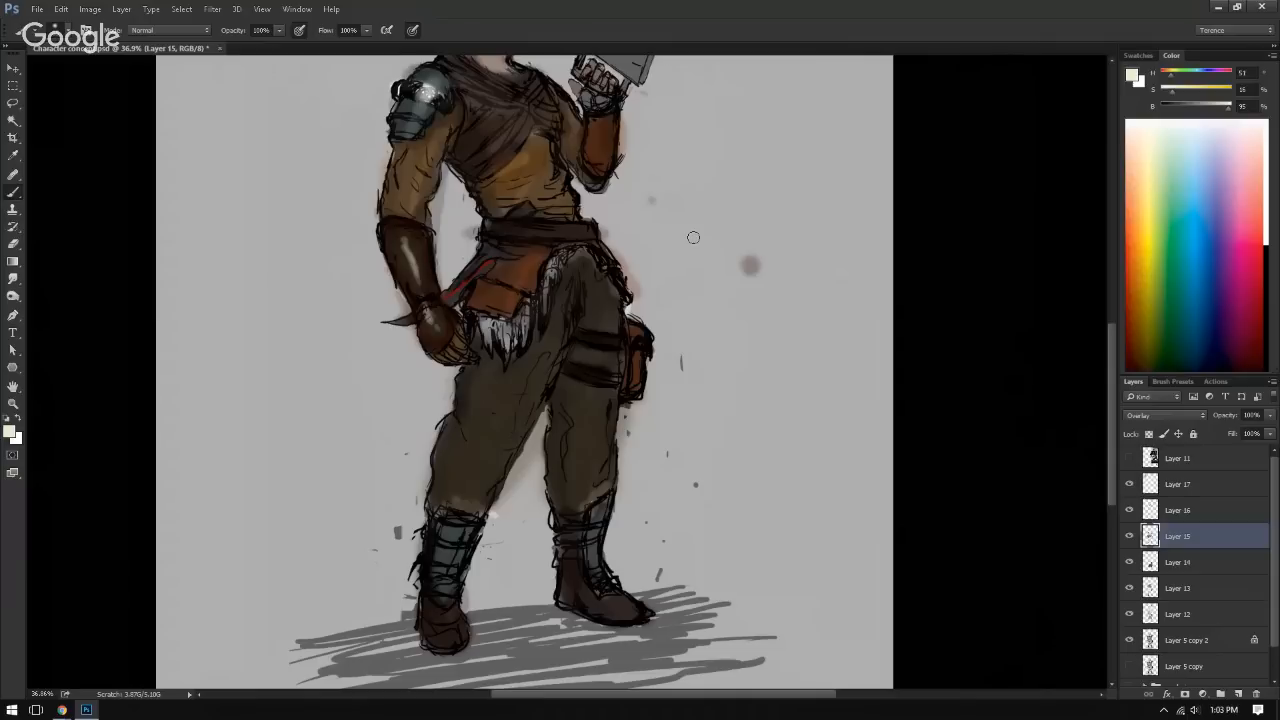
drag(631, 322, 592, 335)
drag(596, 380, 586, 443)
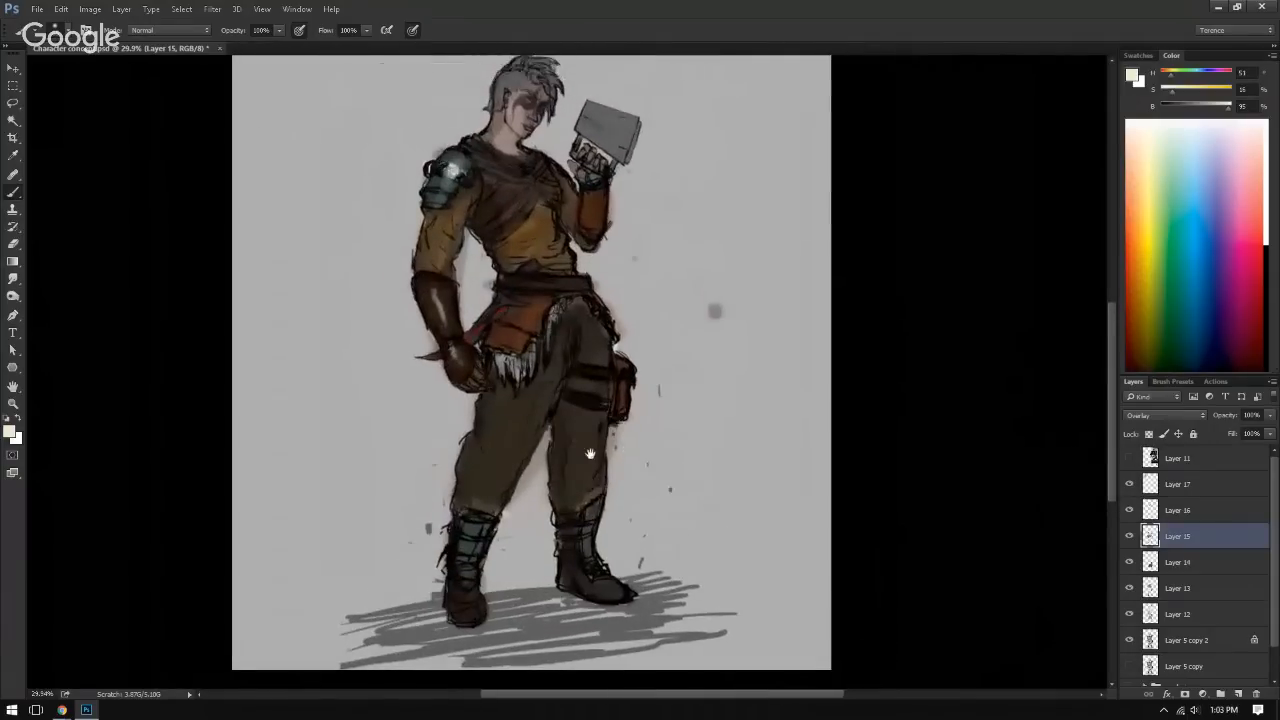
click(1129, 537)
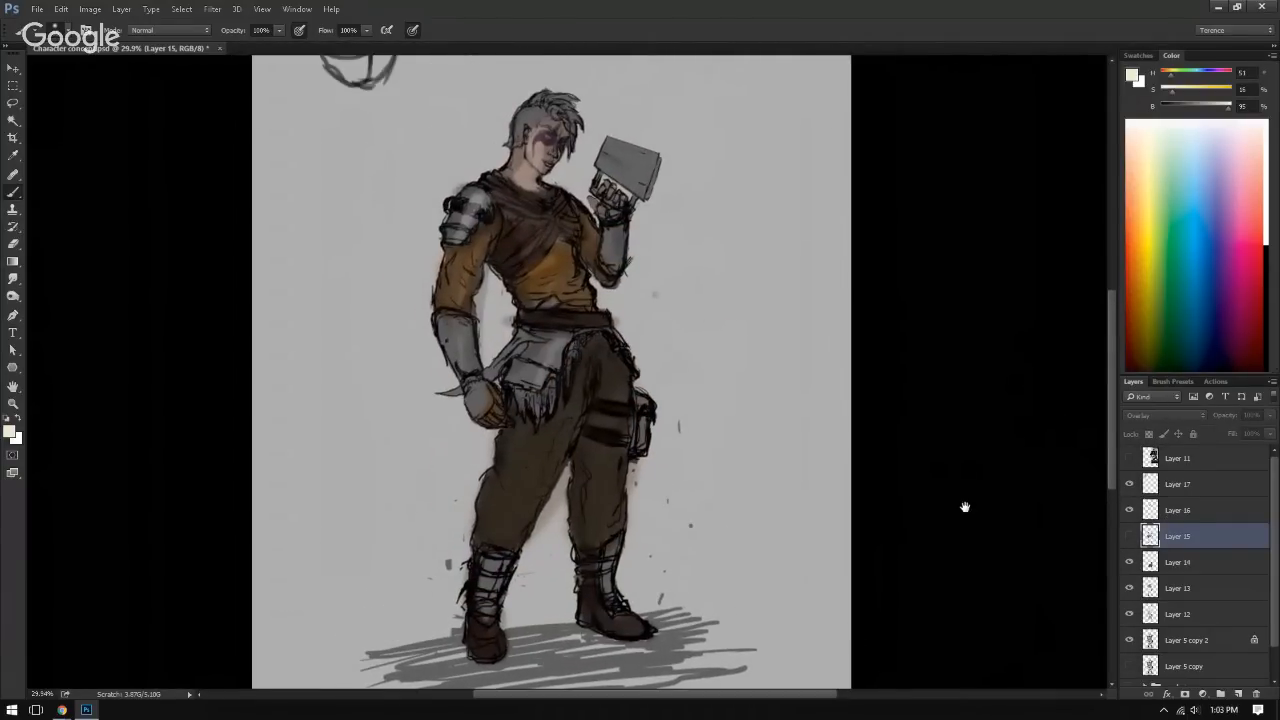
click(1129, 536)
drag(995, 507, 943, 482)
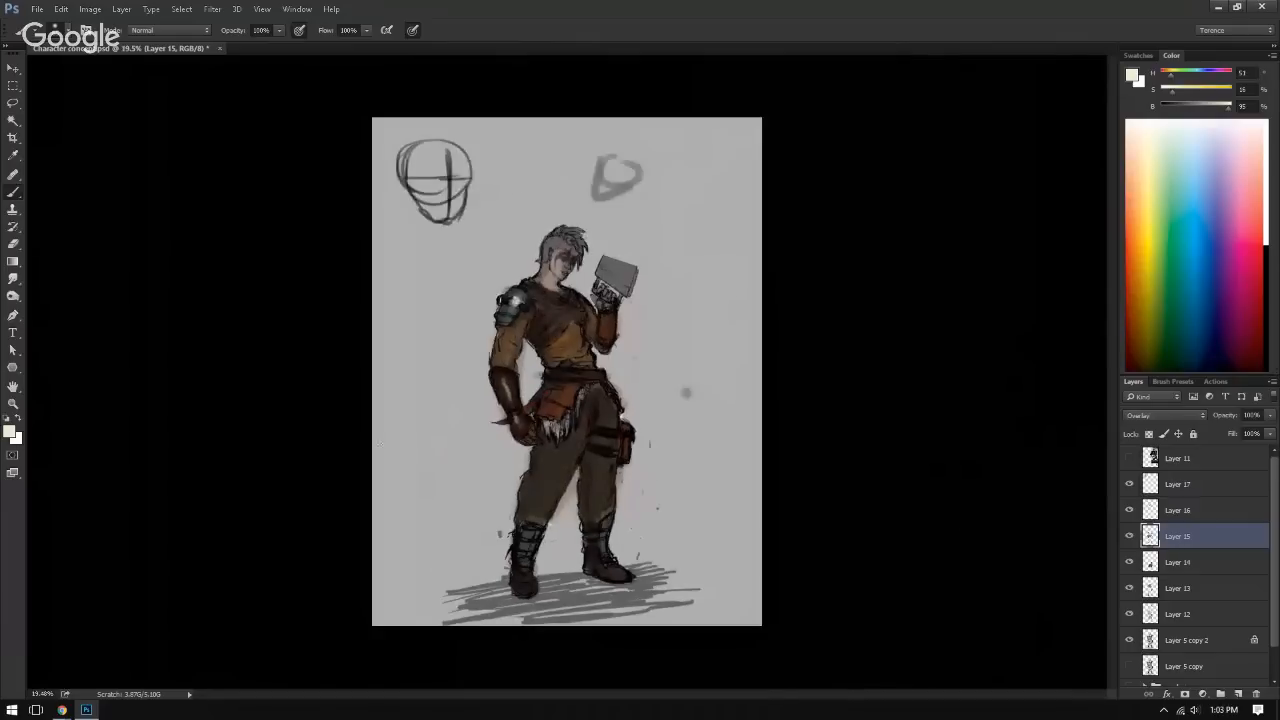
Step: Toggle the visibility of Layer 12 and Layer 17 to check what each contributes to the painting
click(1173, 618)
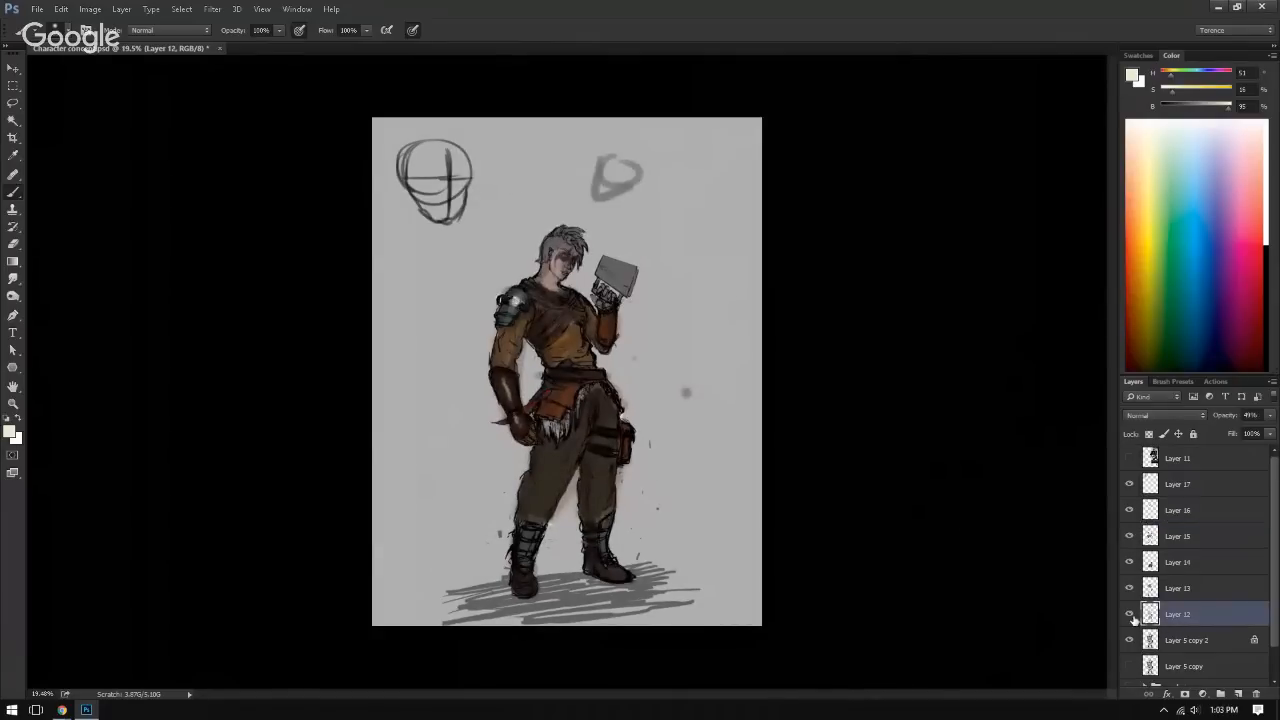
click(1131, 616)
click(1130, 615)
click(1130, 615)
click(1130, 616)
click(1165, 591)
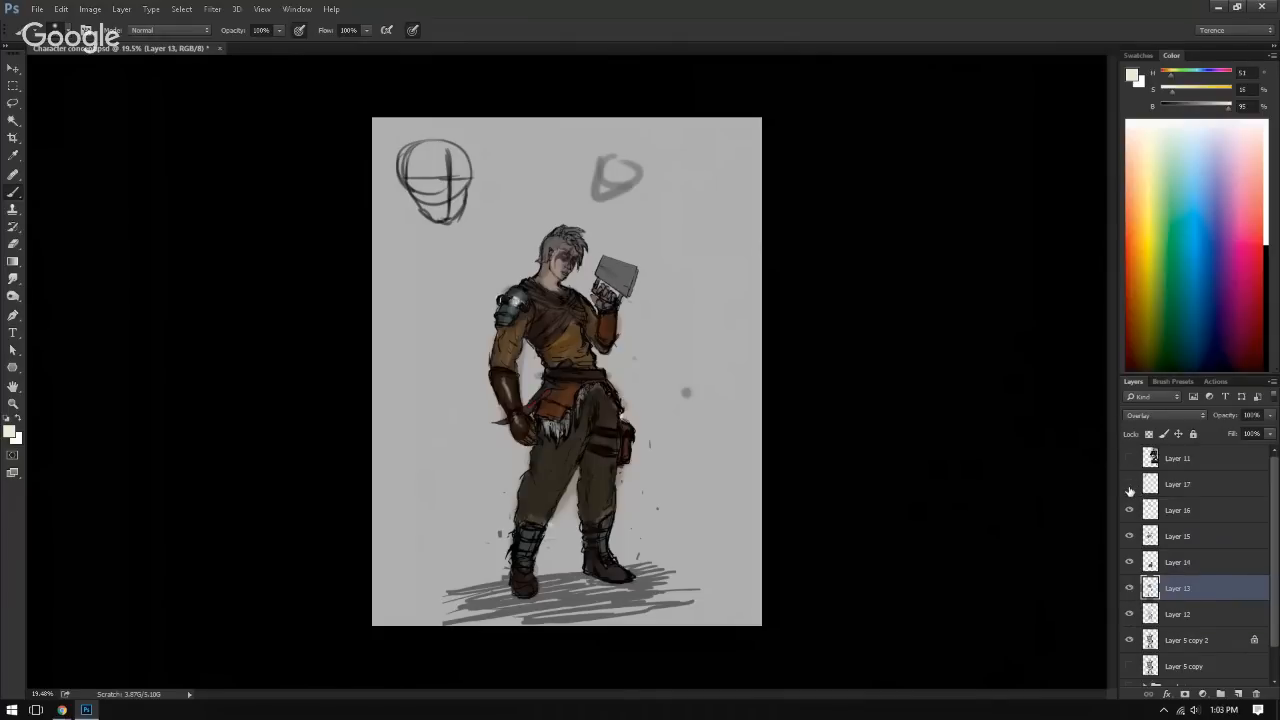
click(1128, 488)
click(1127, 492)
Step: Merge Layers 13, 14, 15 and 16 into one layer and set its blend mode to Overlay
click(1176, 496)
click(1186, 509)
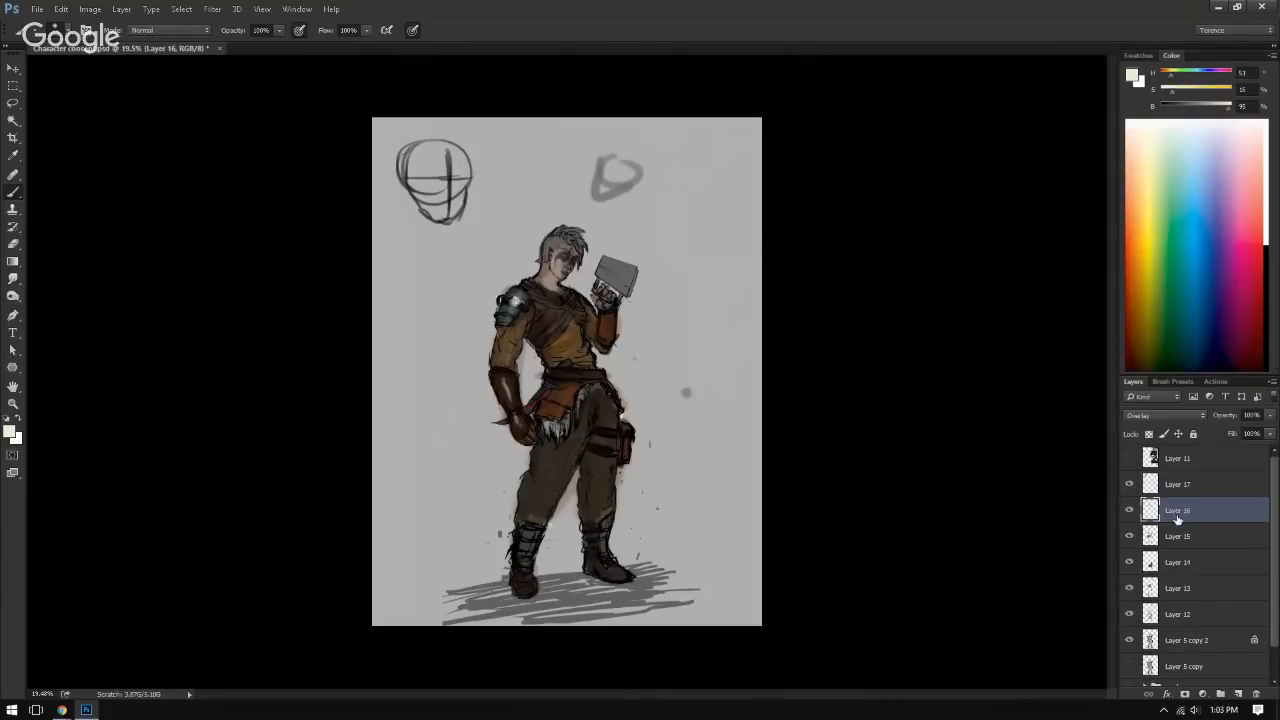
click(1184, 615)
click(1178, 590)
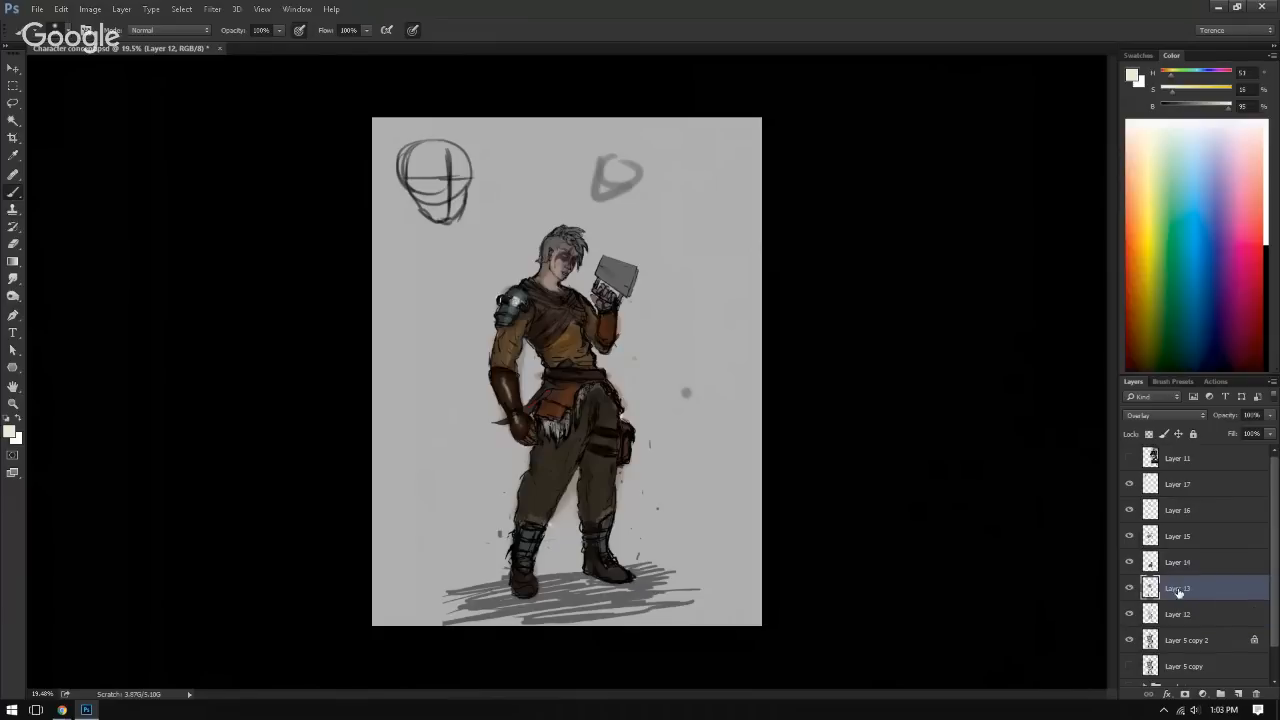
ctrl+click(1185, 511)
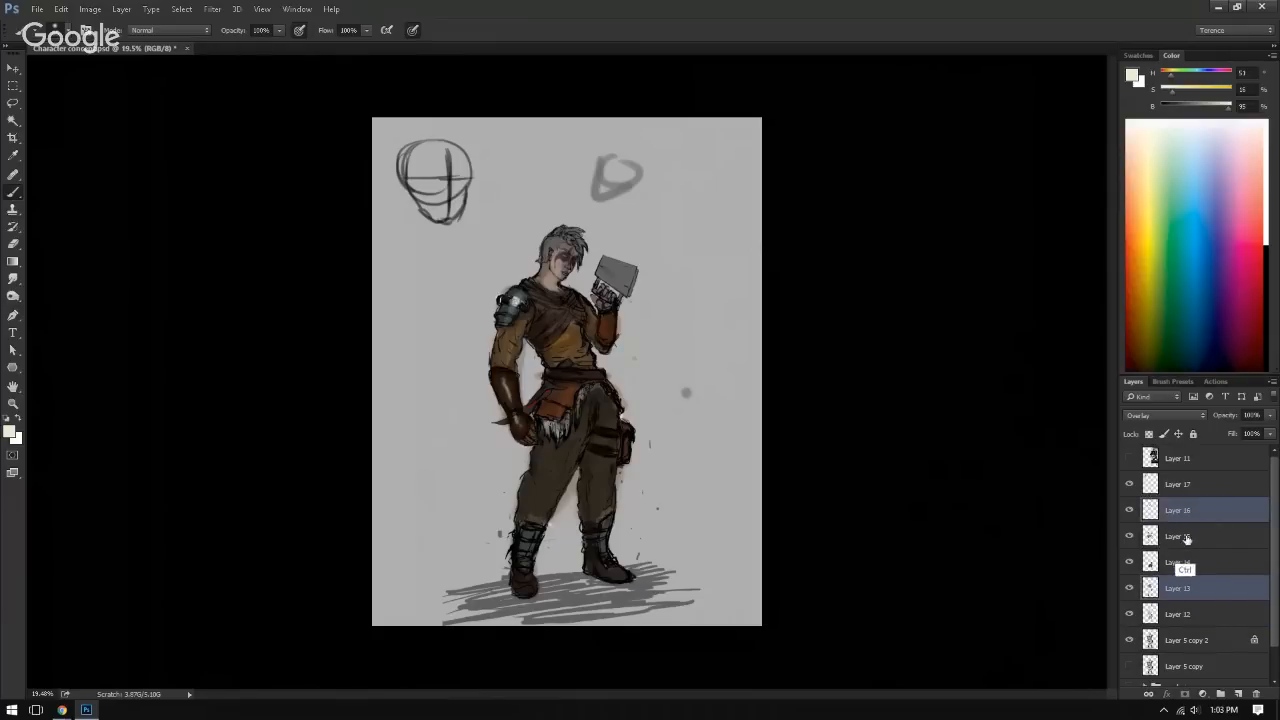
ctrl+click(1180, 538)
ctrl+click(1180, 562)
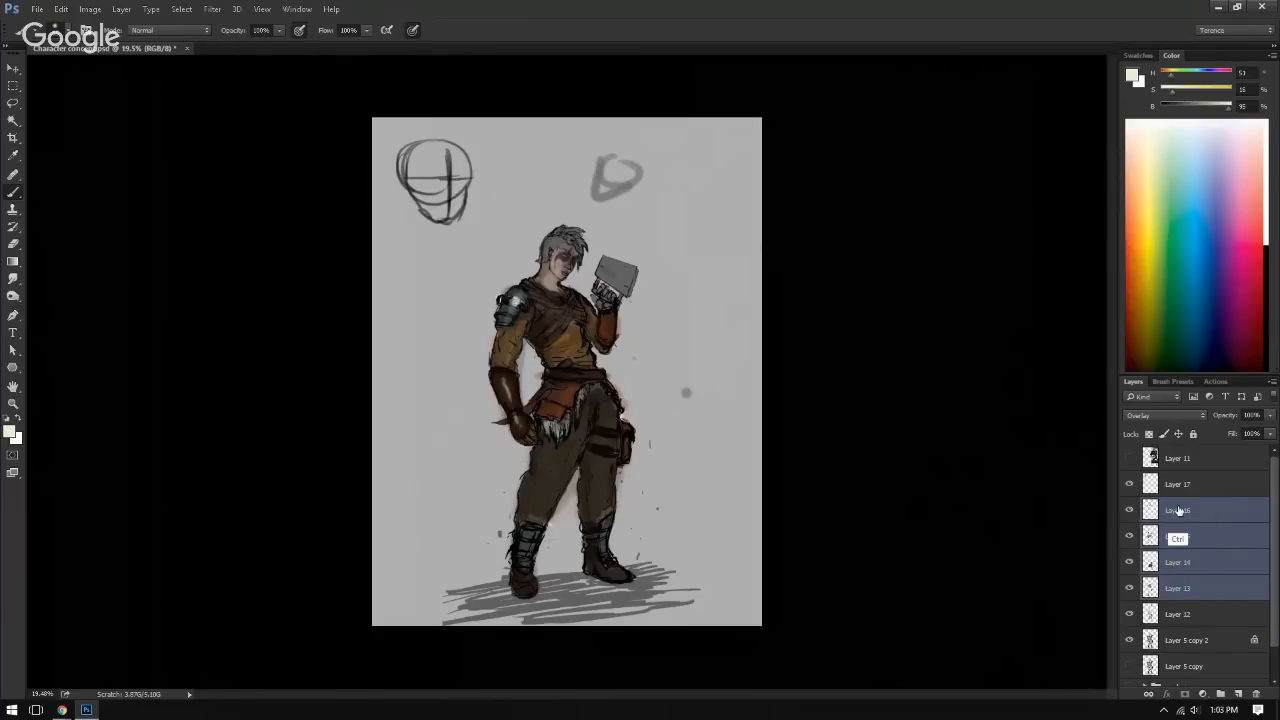
key(ctrl+e)
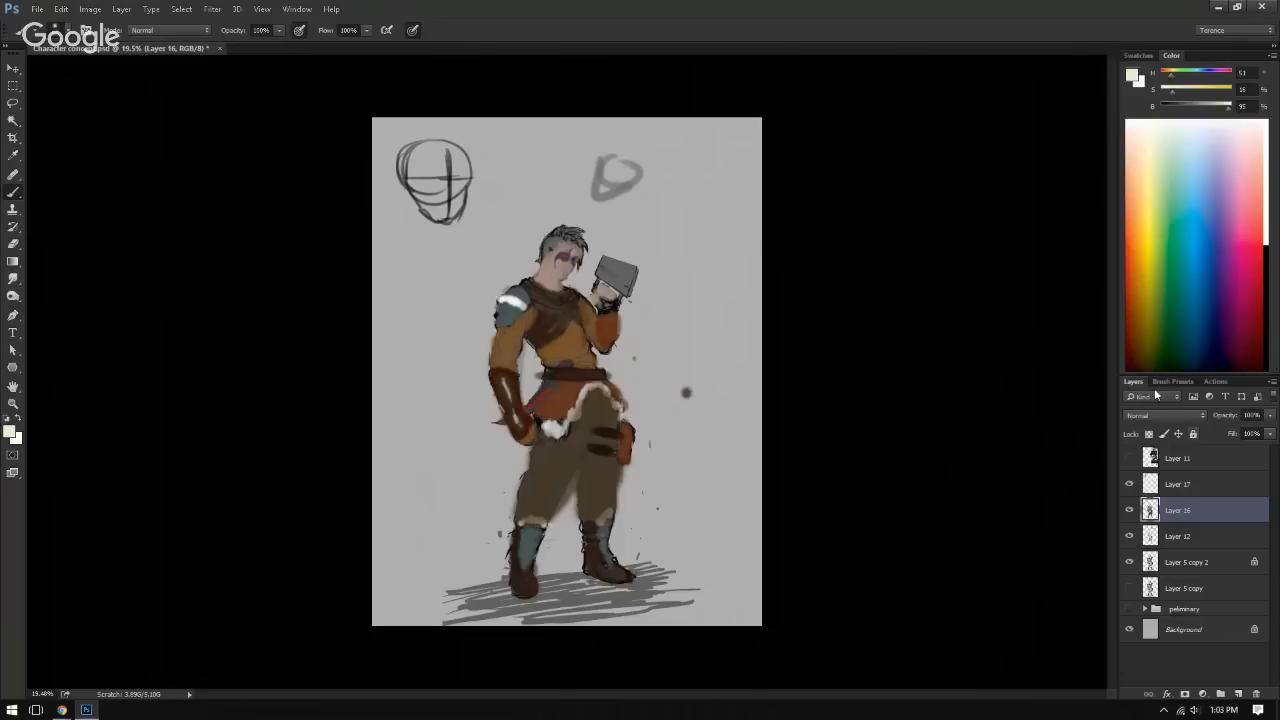
click(1166, 415)
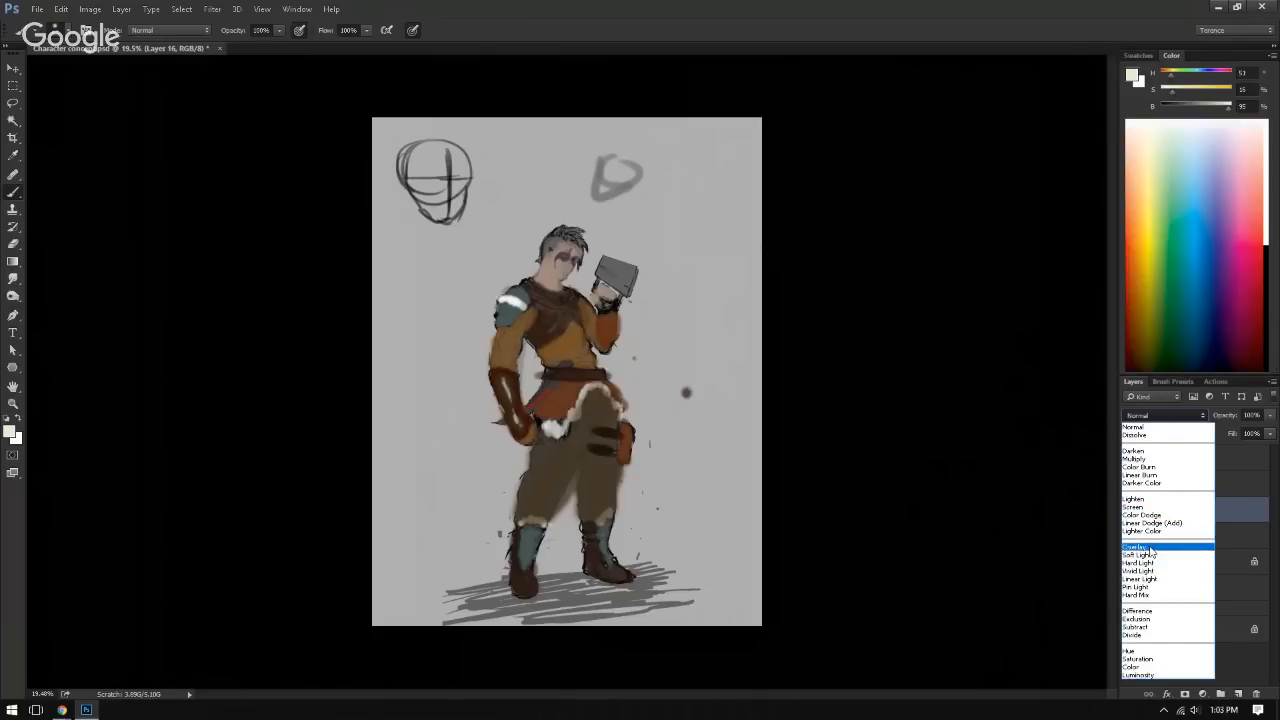
click(1149, 548)
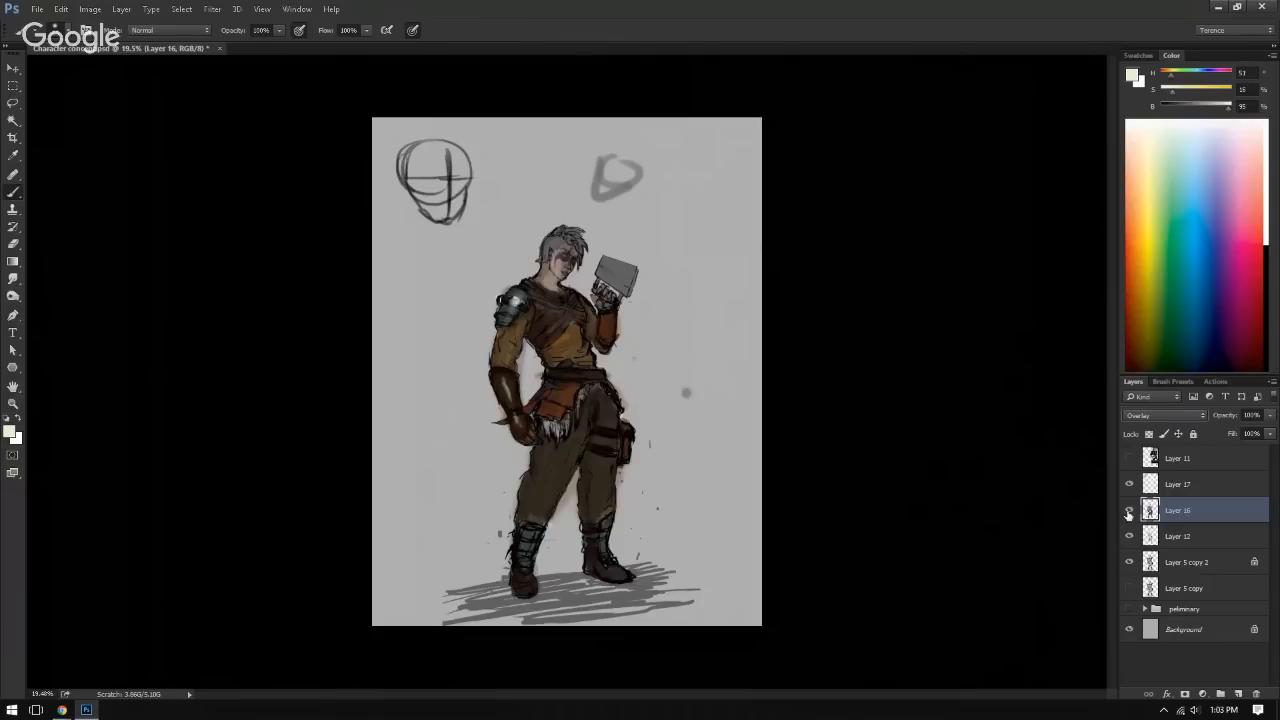
Step: Check the merged colour layer by toggling its visibility, and delete Layer 17
click(1129, 511)
click(1129, 510)
click(1140, 490)
key(Delete)
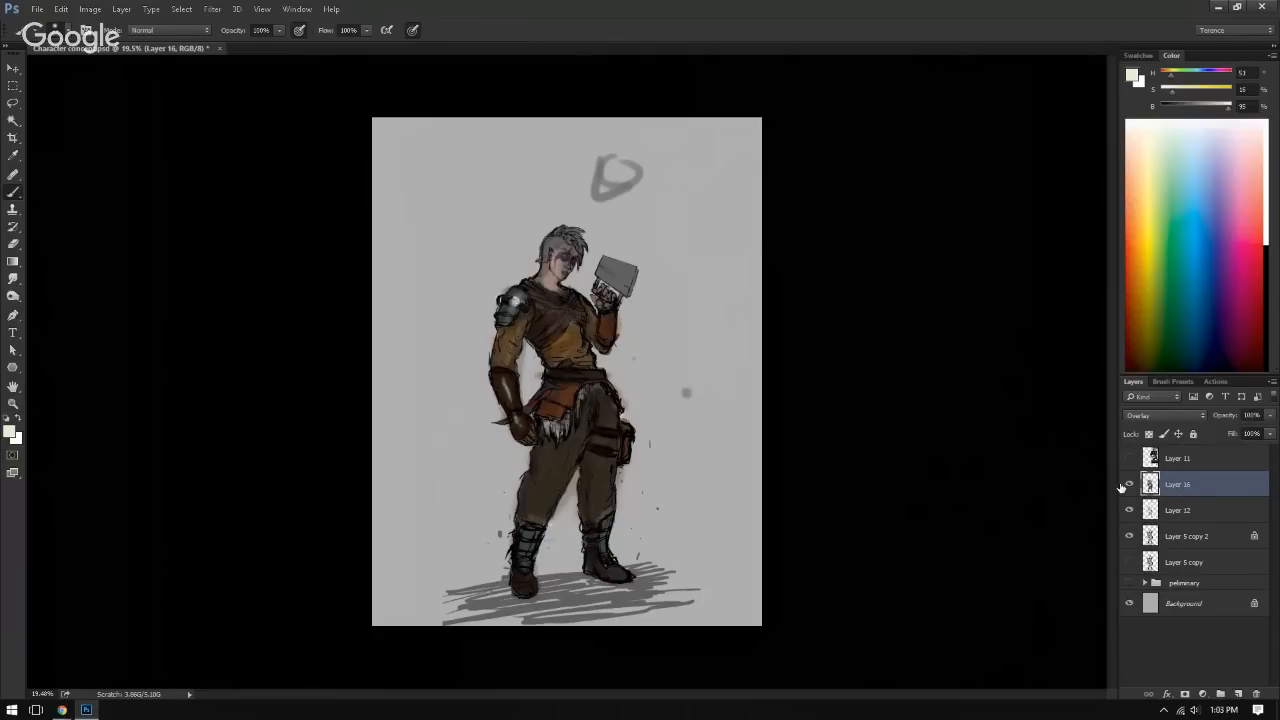
Step: Compare the figure with Layer 12's shading shown and hidden, both at full view and closer up
click(1160, 537)
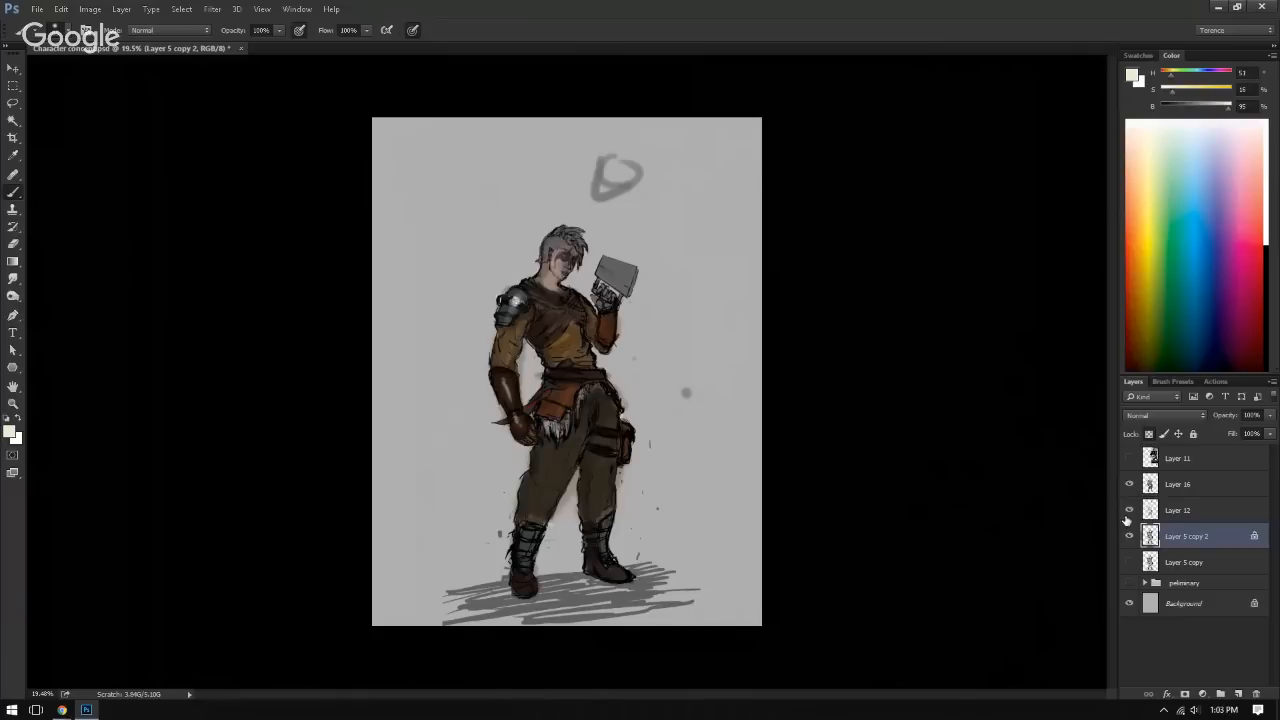
click(1129, 511)
click(1129, 511)
click(1129, 511)
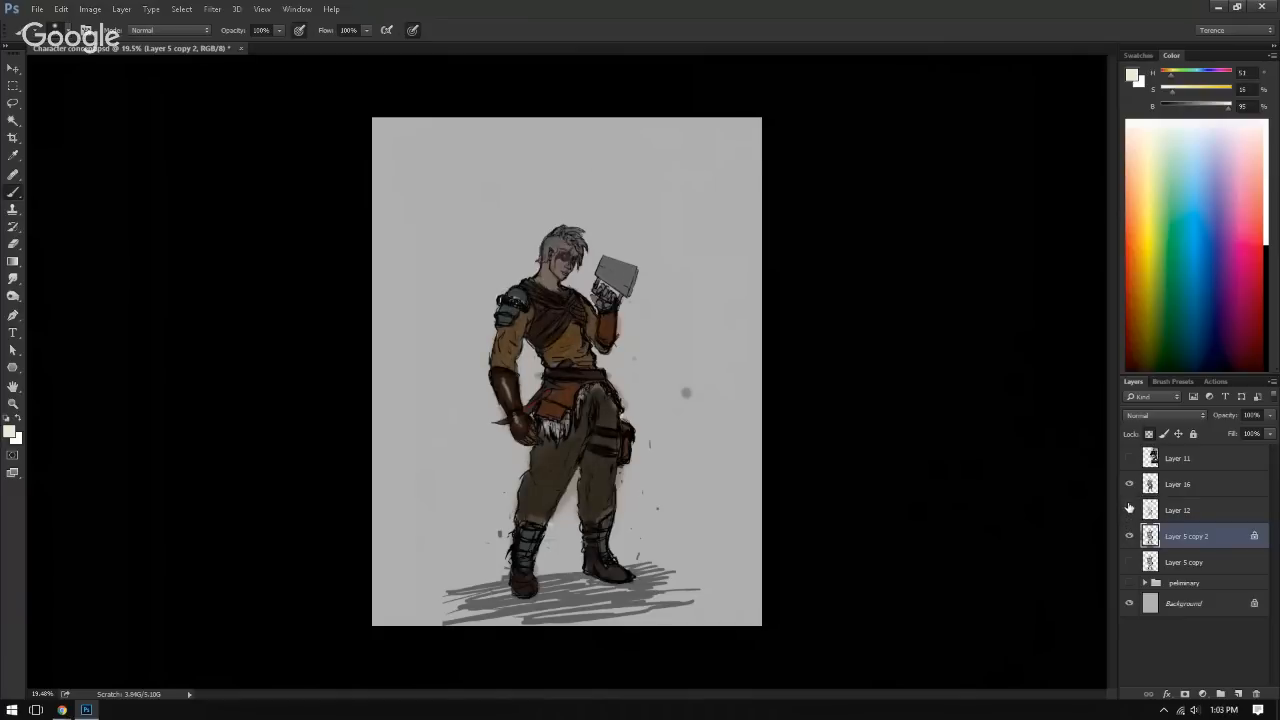
click(1130, 510)
click(1129, 510)
drag(880, 497, 926, 504)
click(1129, 510)
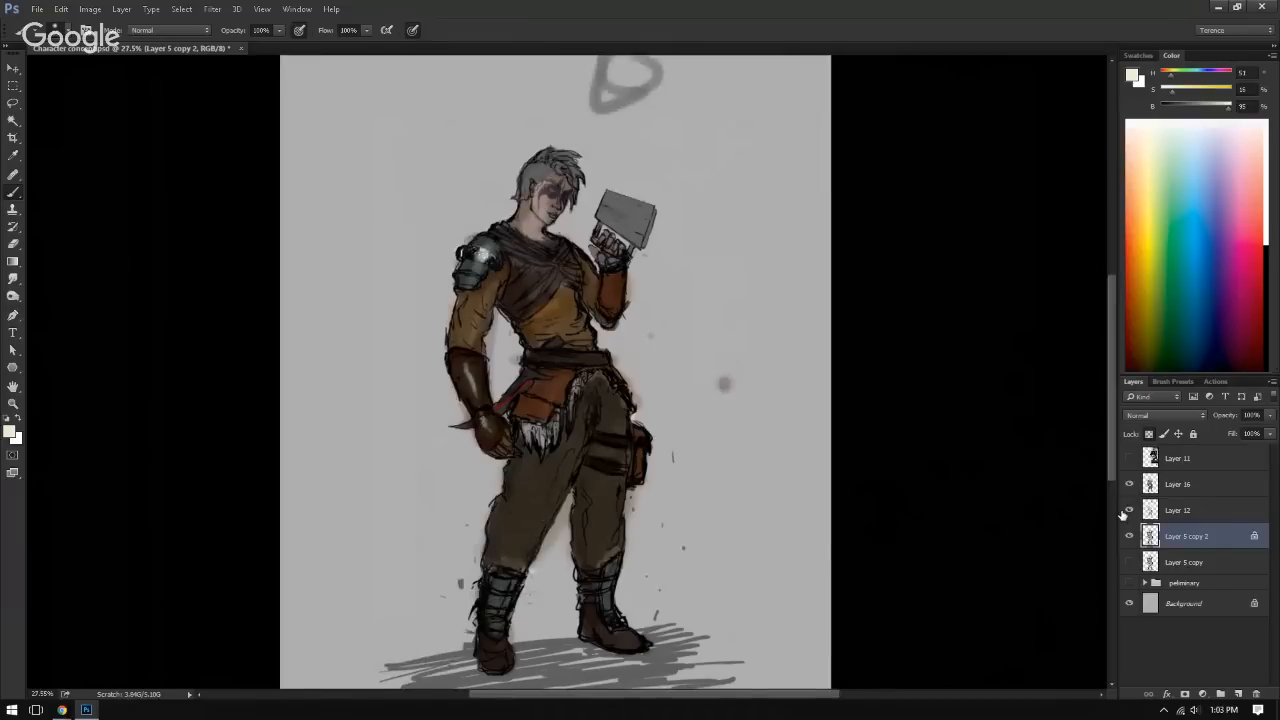
click(1129, 510)
click(1129, 510)
Step: Lower the opacity of Layer 12 to about 20% and hide the layer
click(1187, 507)
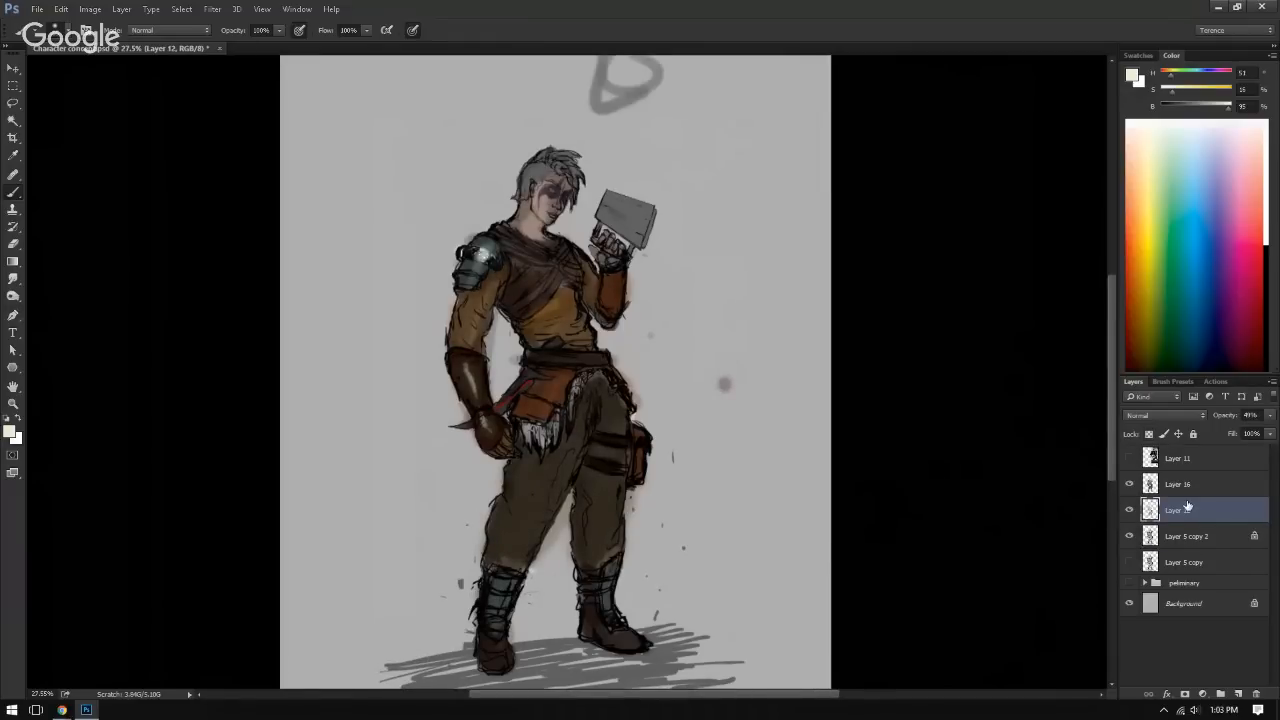
click(1270, 415)
drag(1238, 433, 1216, 434)
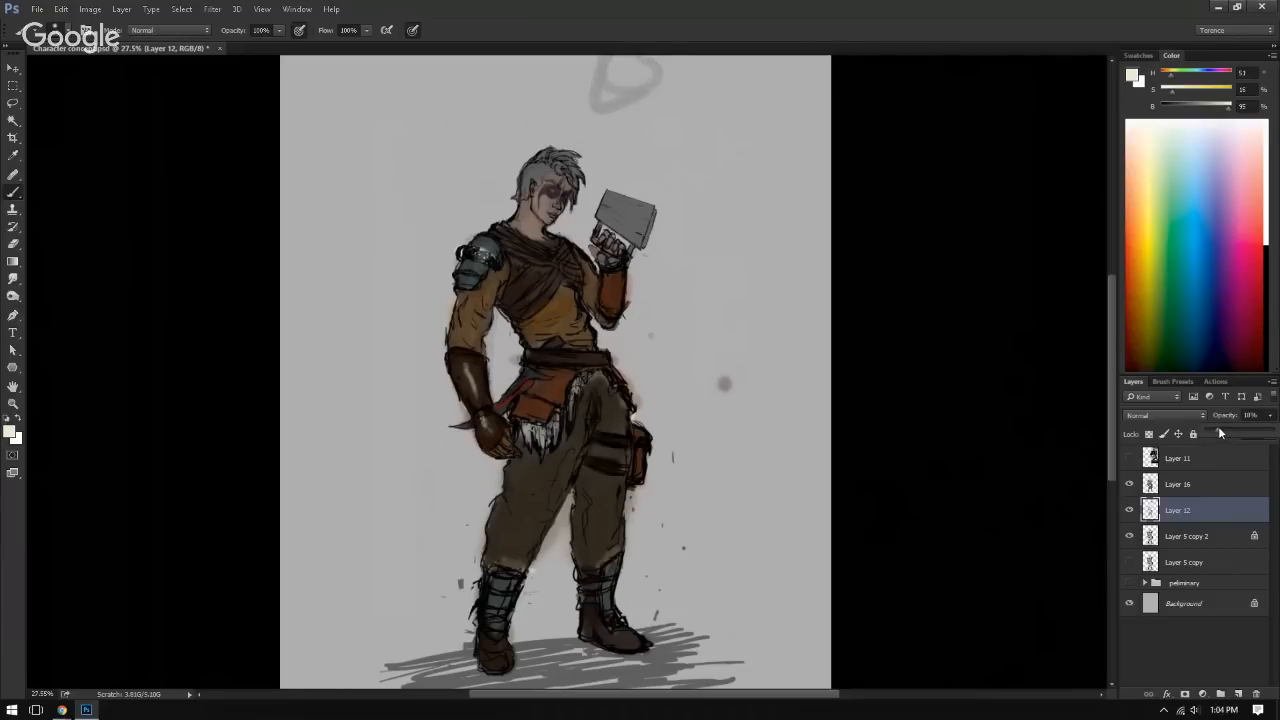
click(1130, 511)
click(1130, 511)
click(1130, 510)
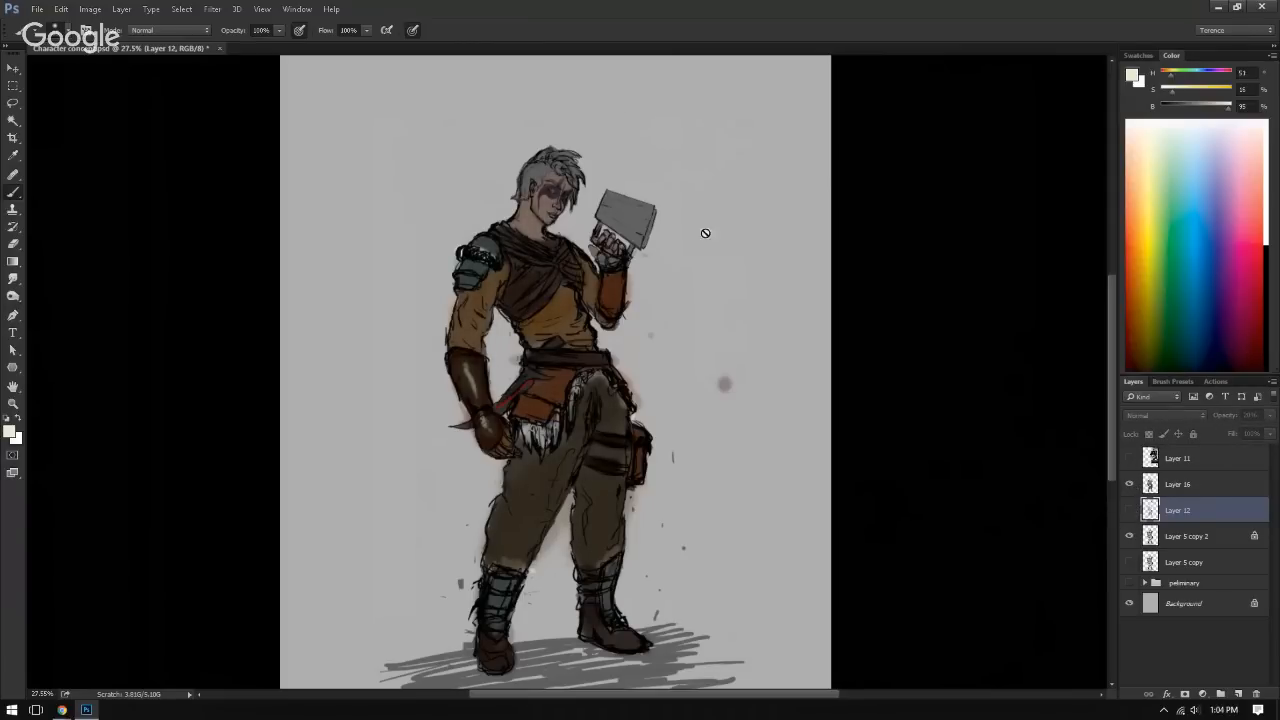
Step: Examine the character's upper body up close and the full figure with Layer 16's colours toggled
drag(519, 309, 570, 437)
drag(600, 220, 646, 580)
drag(668, 371, 603, 404)
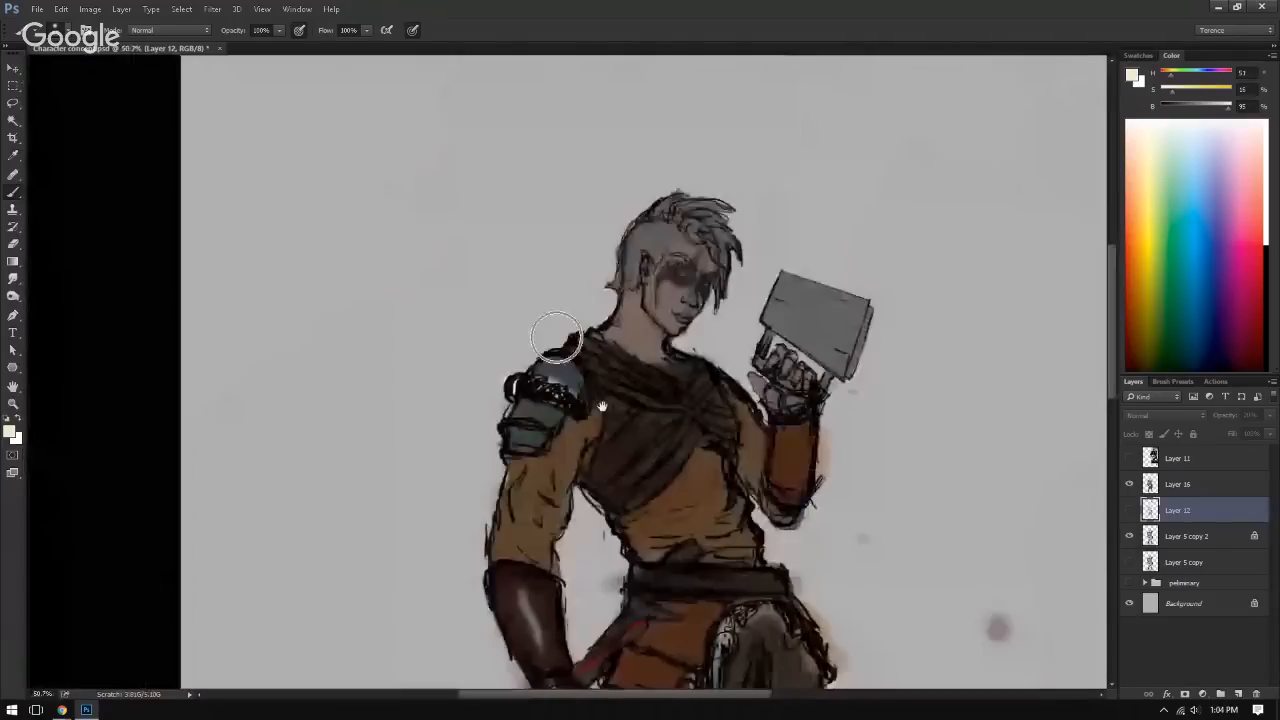
drag(660, 560, 601, 366)
key(ctrl+0)
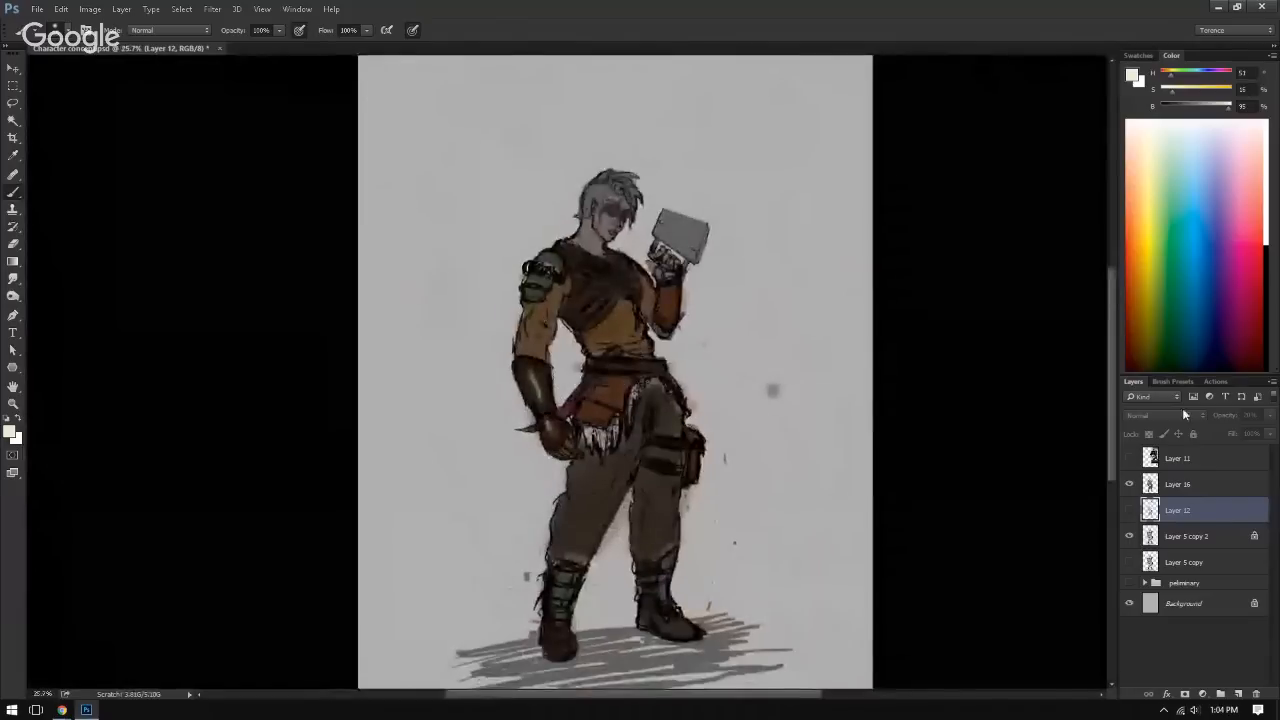
click(1127, 486)
click(1127, 486)
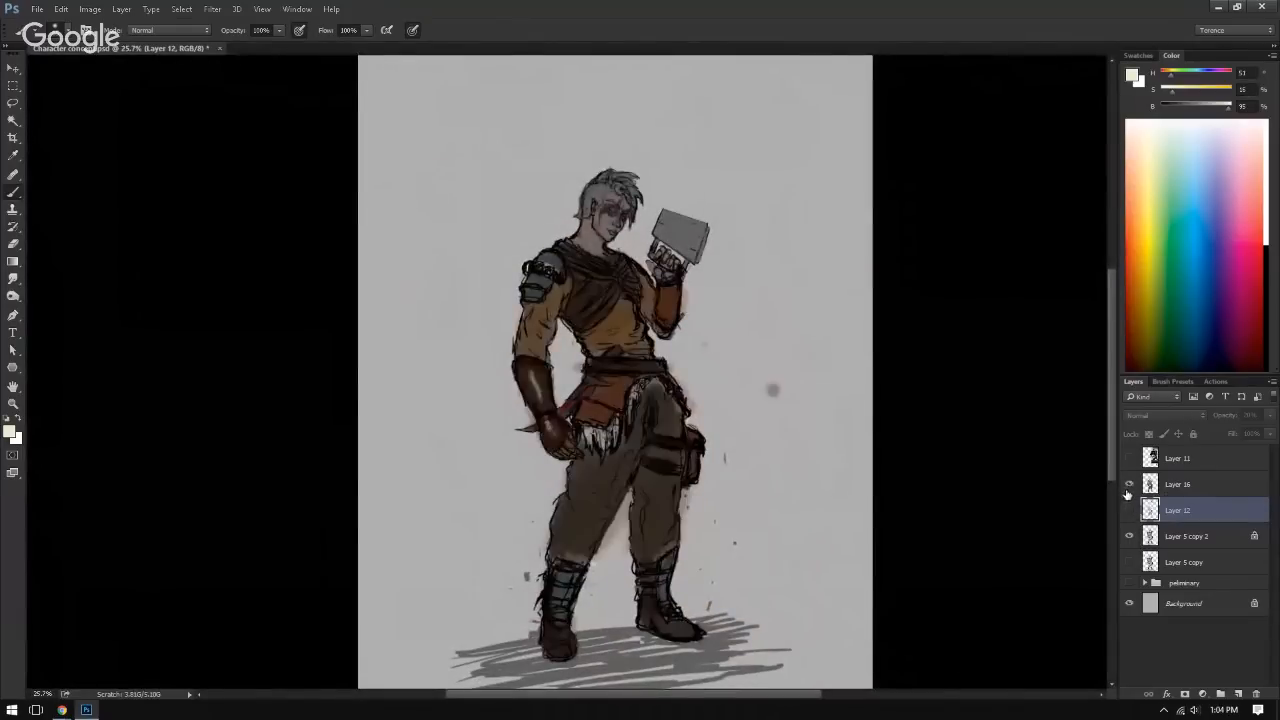
Step: Select Layer 16 and compare the colours with the fainter Layer 12 on and off, leaving Layer 12 hidden
key(alt+bracketright)
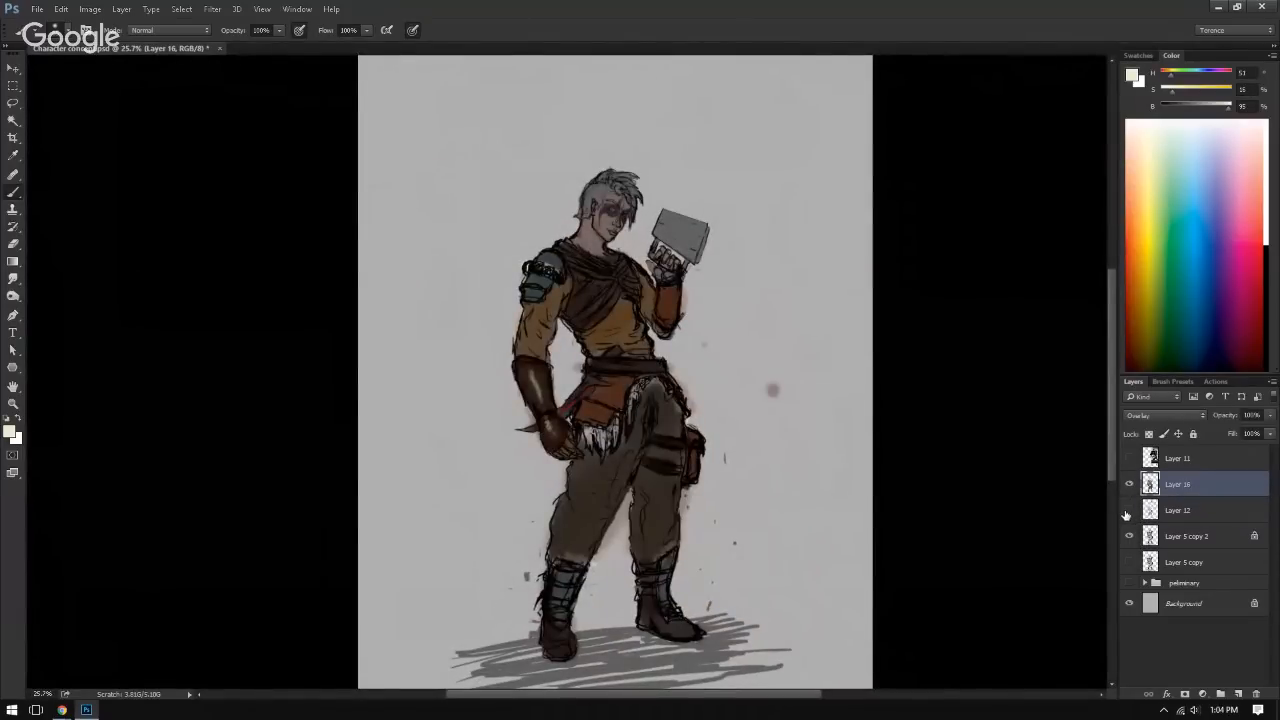
click(1127, 512)
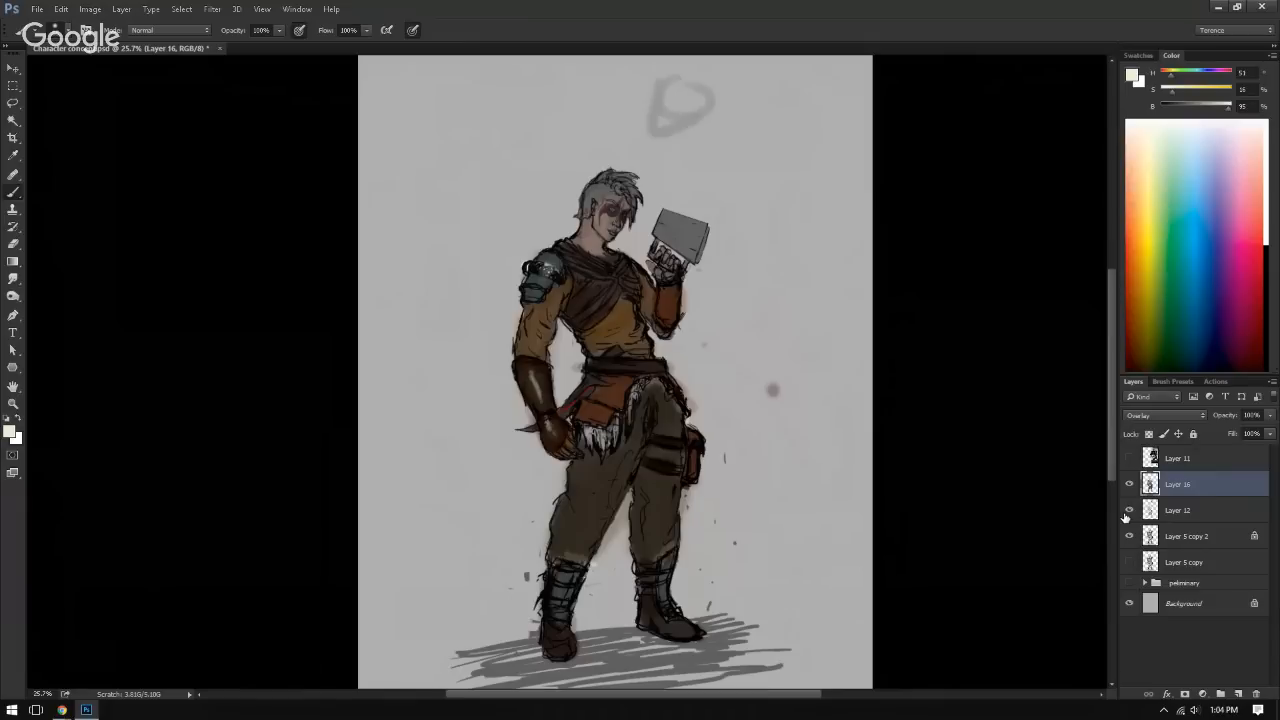
click(1129, 512)
click(1129, 512)
click(1128, 512)
click(1128, 512)
click(1128, 512)
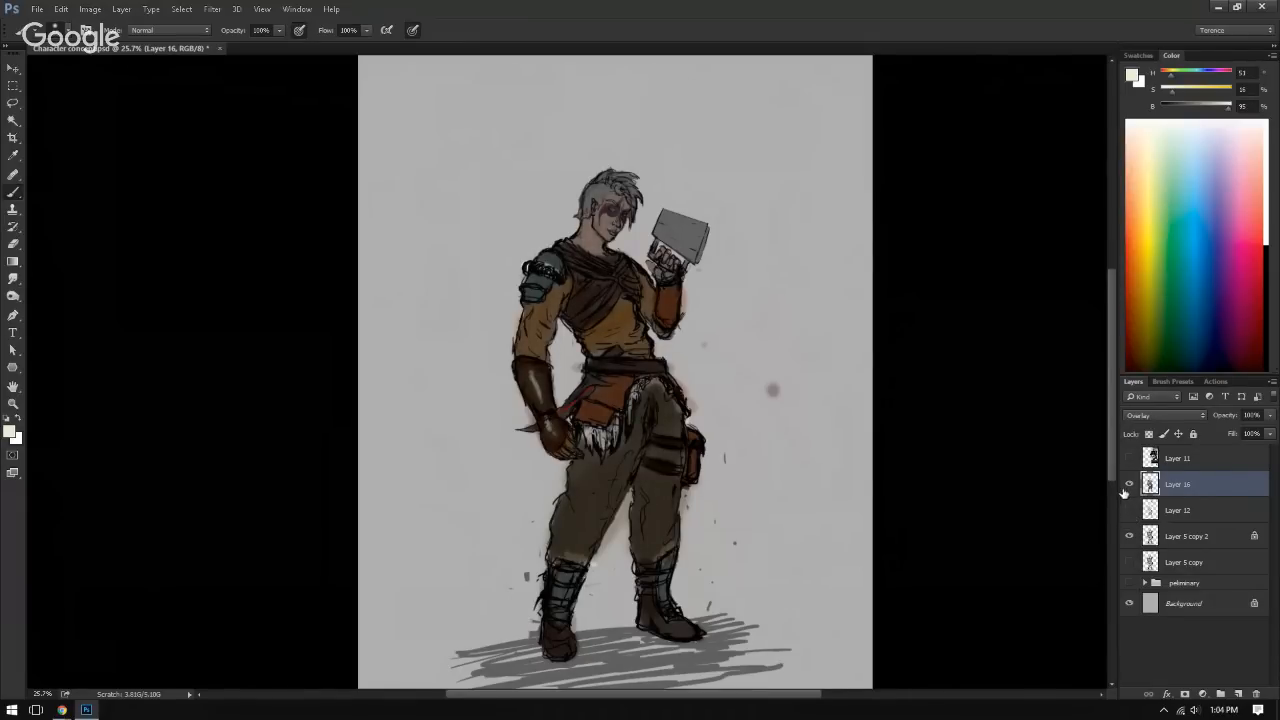
Step: Inspect the Layer 16 colours and the Layer 5 copy 2 sketch separately by toggling each layer's visibility
key(shift+Tab)
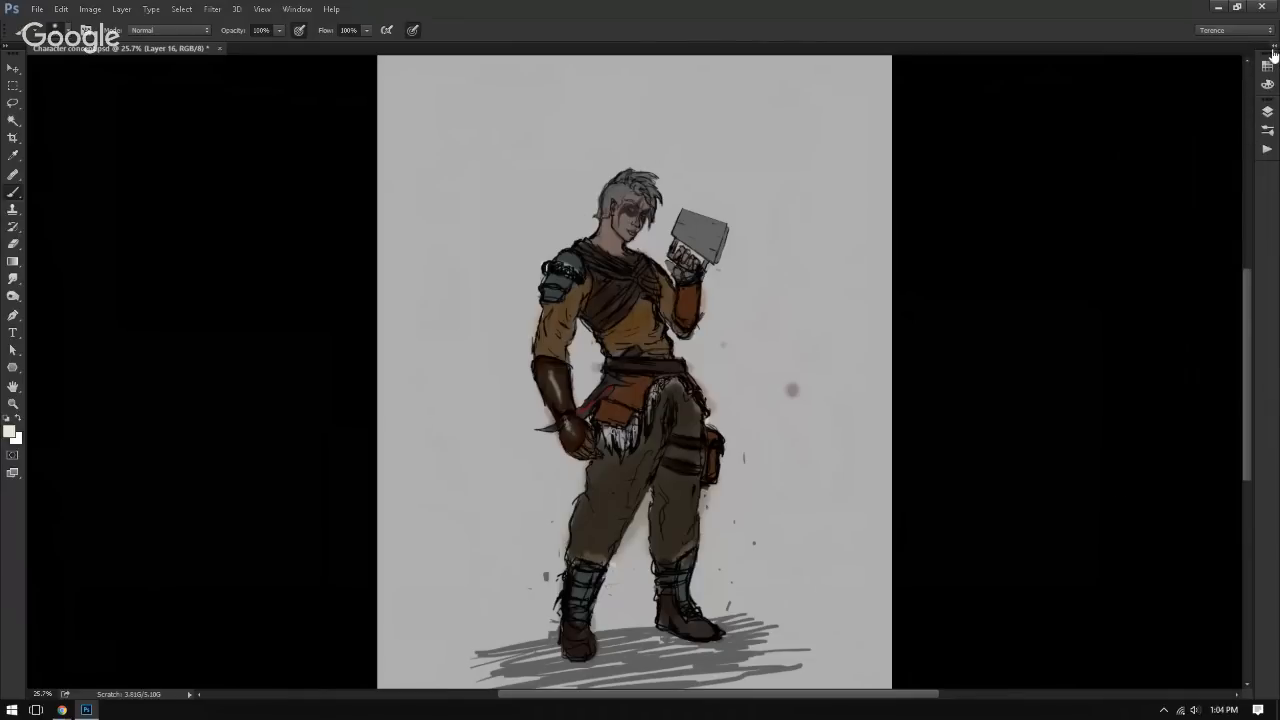
key(shift+Tab)
click(1129, 536)
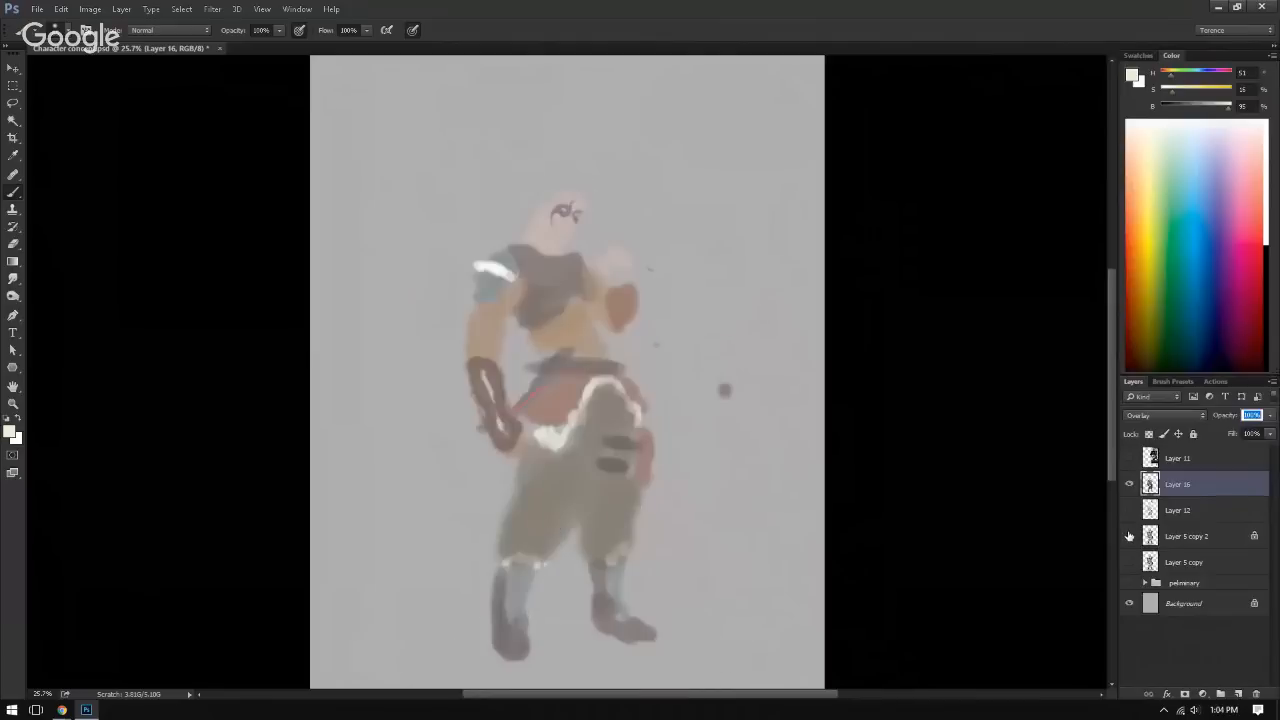
click(1130, 537)
click(1130, 537)
click(1129, 536)
click(1128, 487)
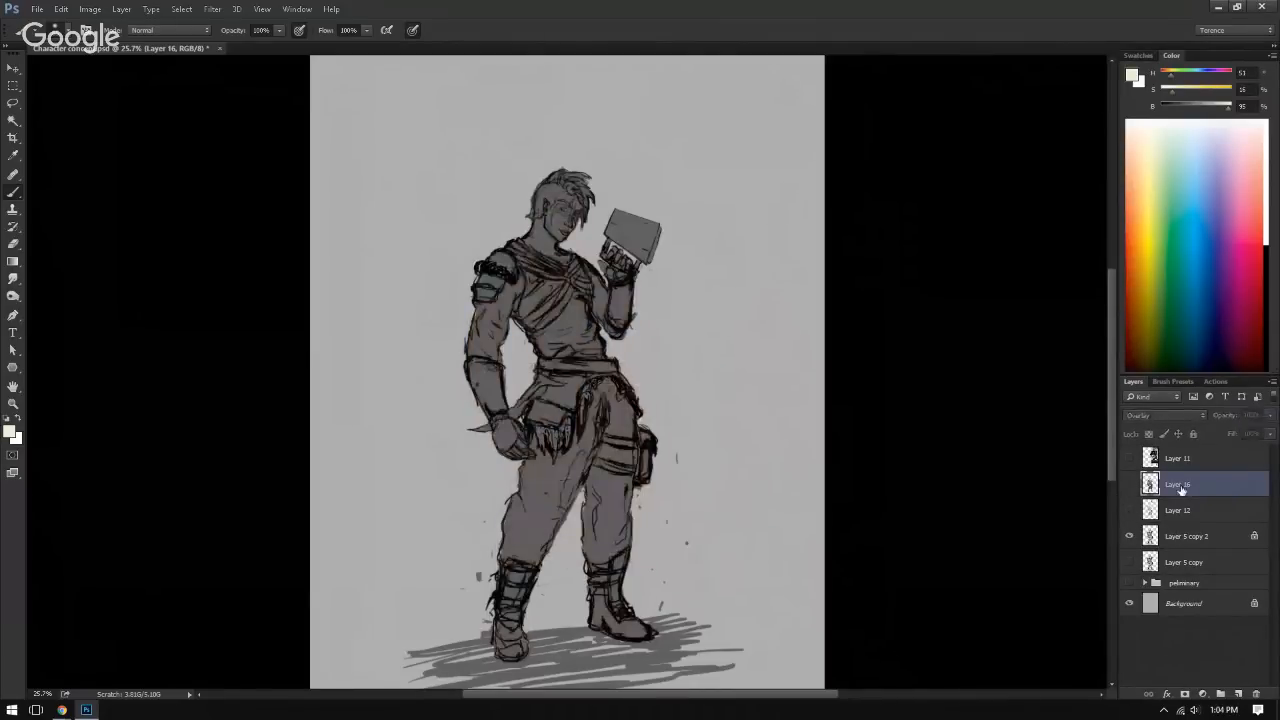
click(1130, 487)
Step: Erase the stray soft spots beside the character's waist on Layer 16
key(e)
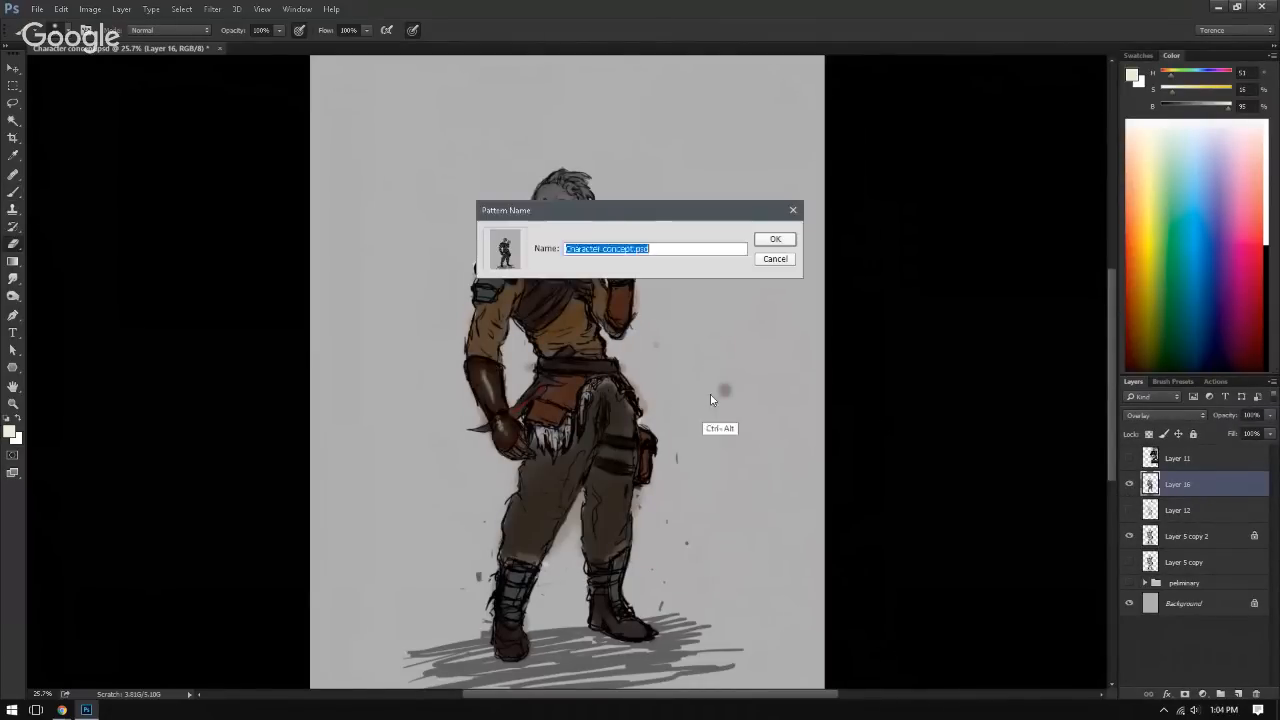
click(776, 261)
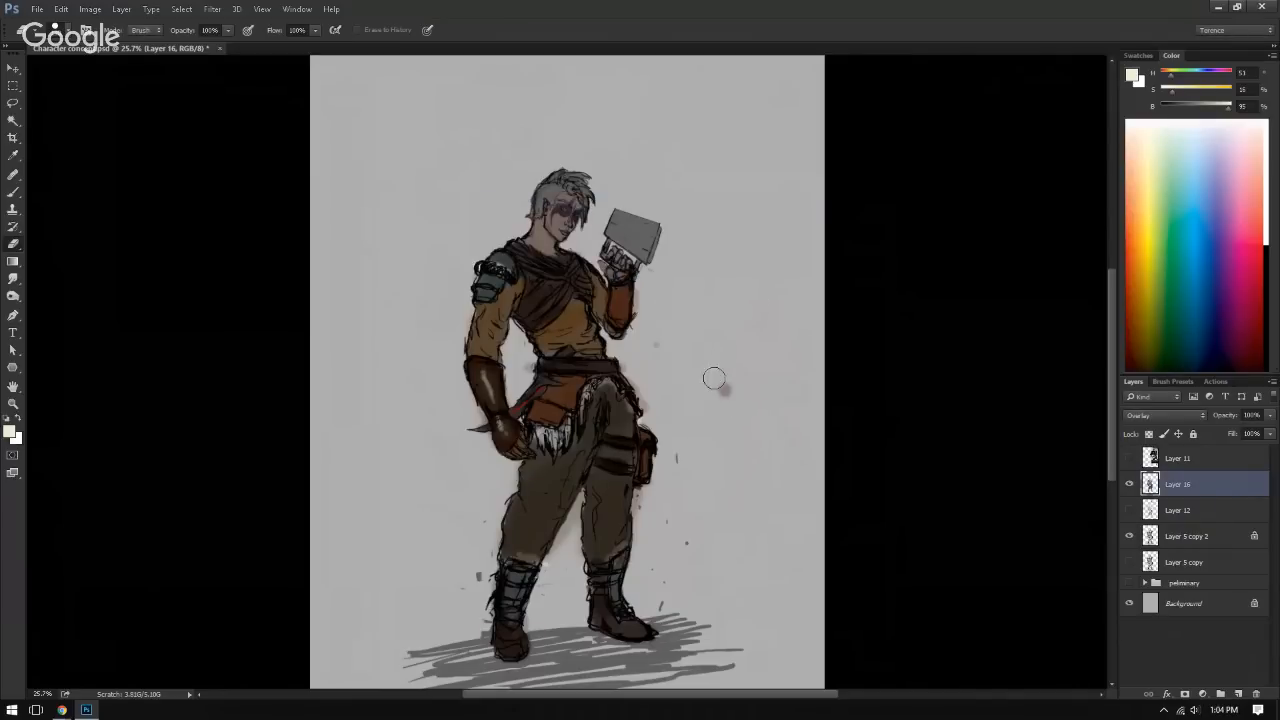
key(b)
mouse_move(737, 372)
mouse_down()
mouse_move(722, 397)
mouse_move(728, 383)
mouse_up()
key(ctrl+z)
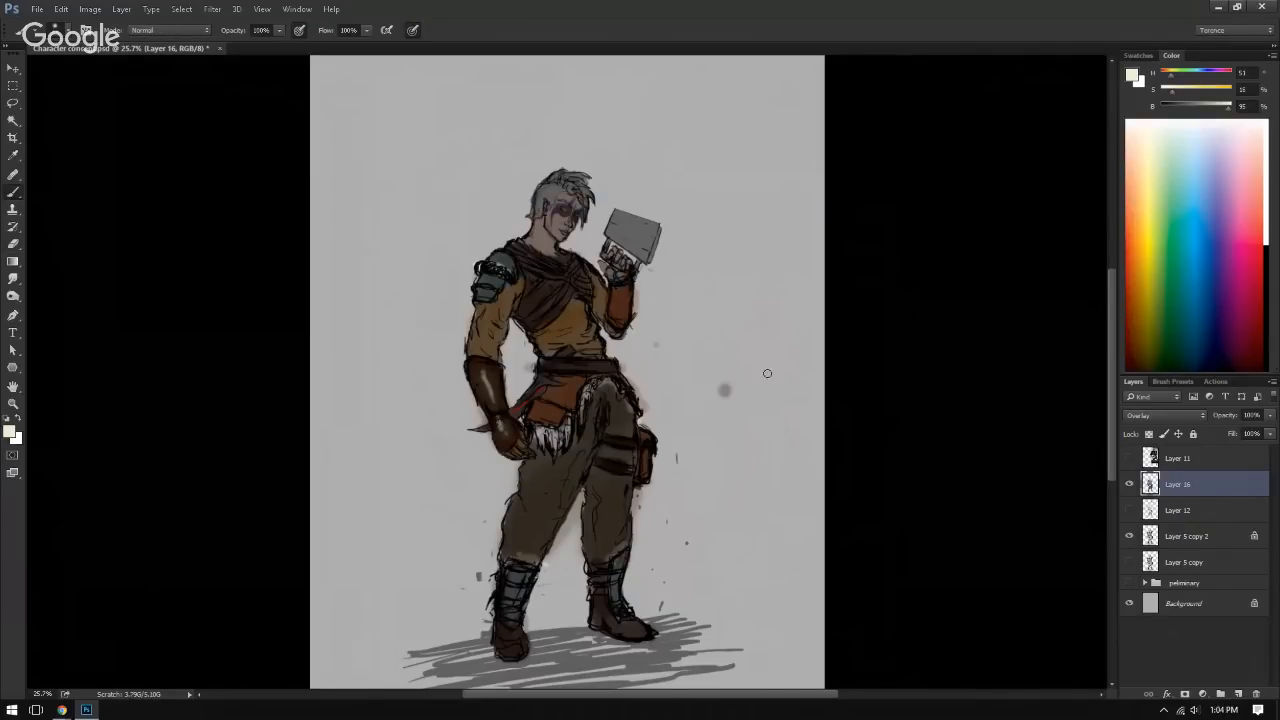
key(e)
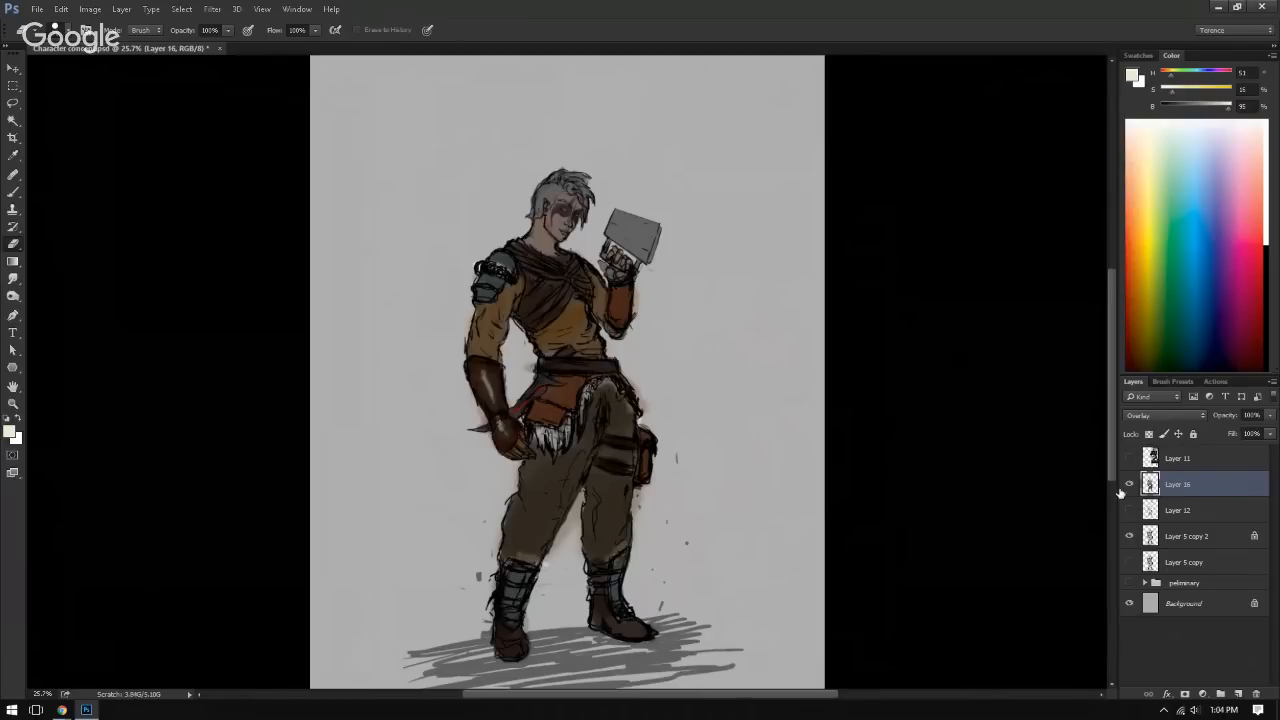
ctrl+click(1150, 562)
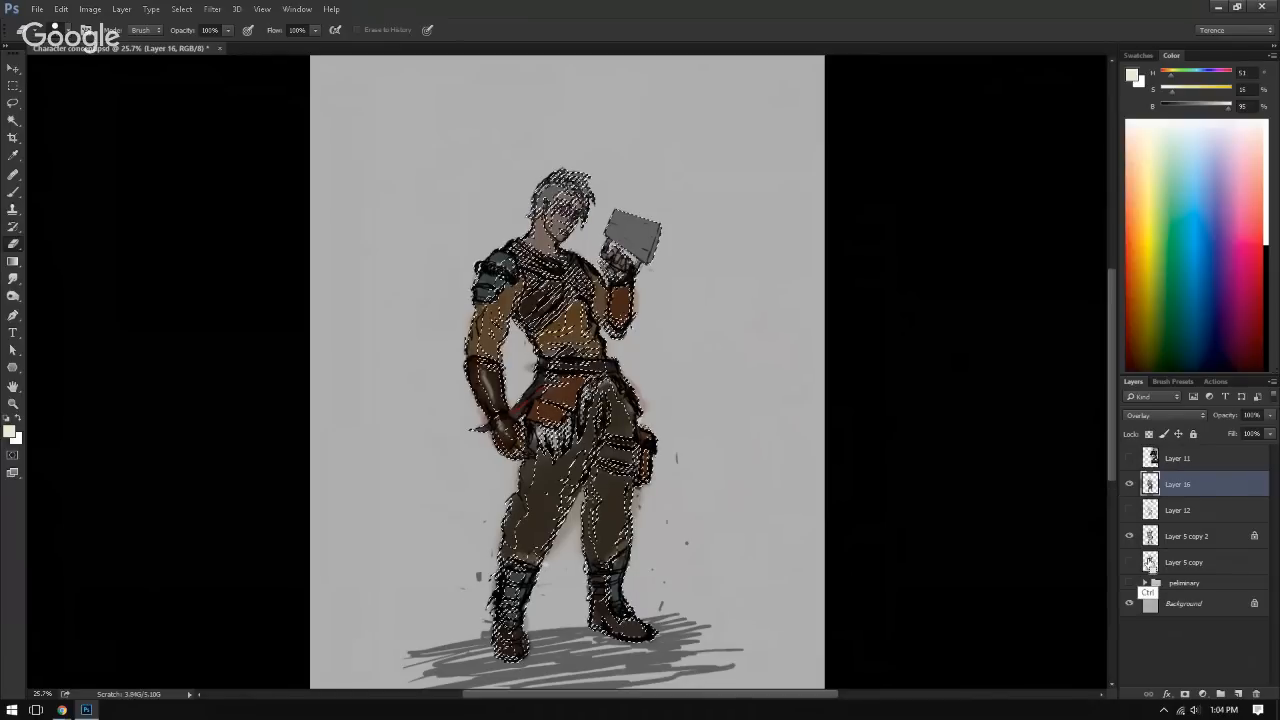
click(1145, 582)
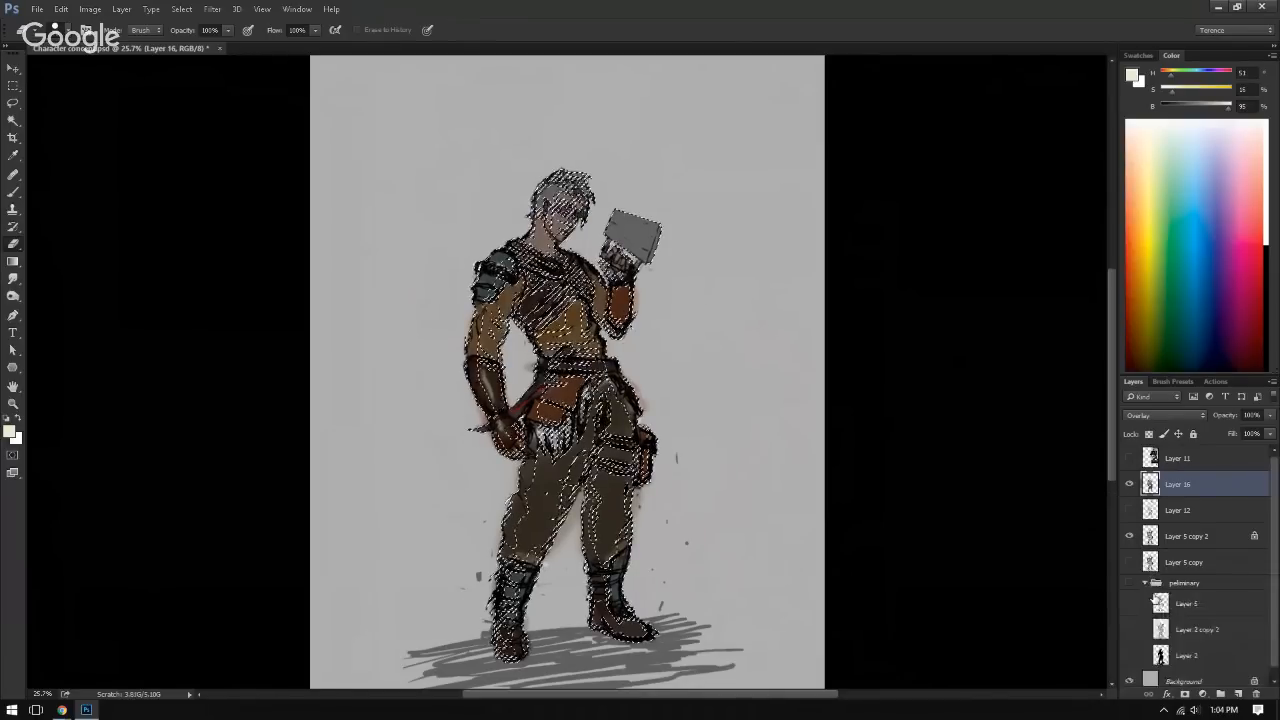
ctrl+click(1160, 655)
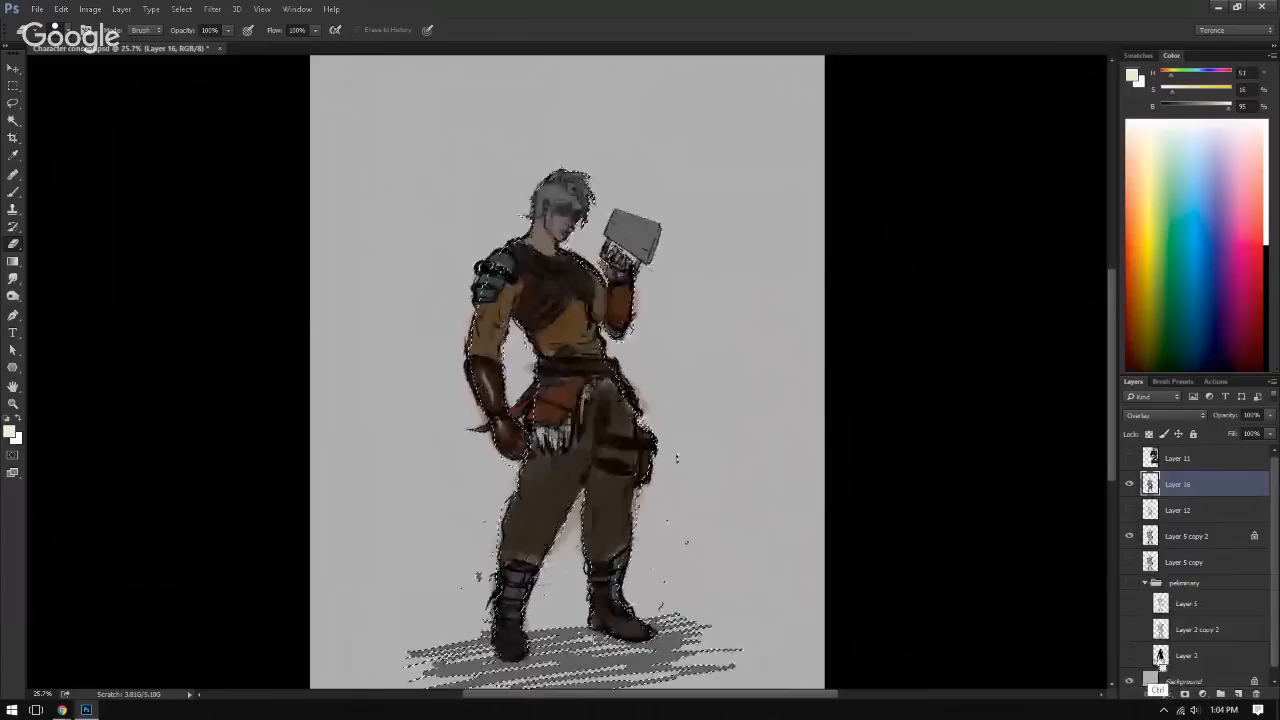
ctrl+shift+click(1150, 562)
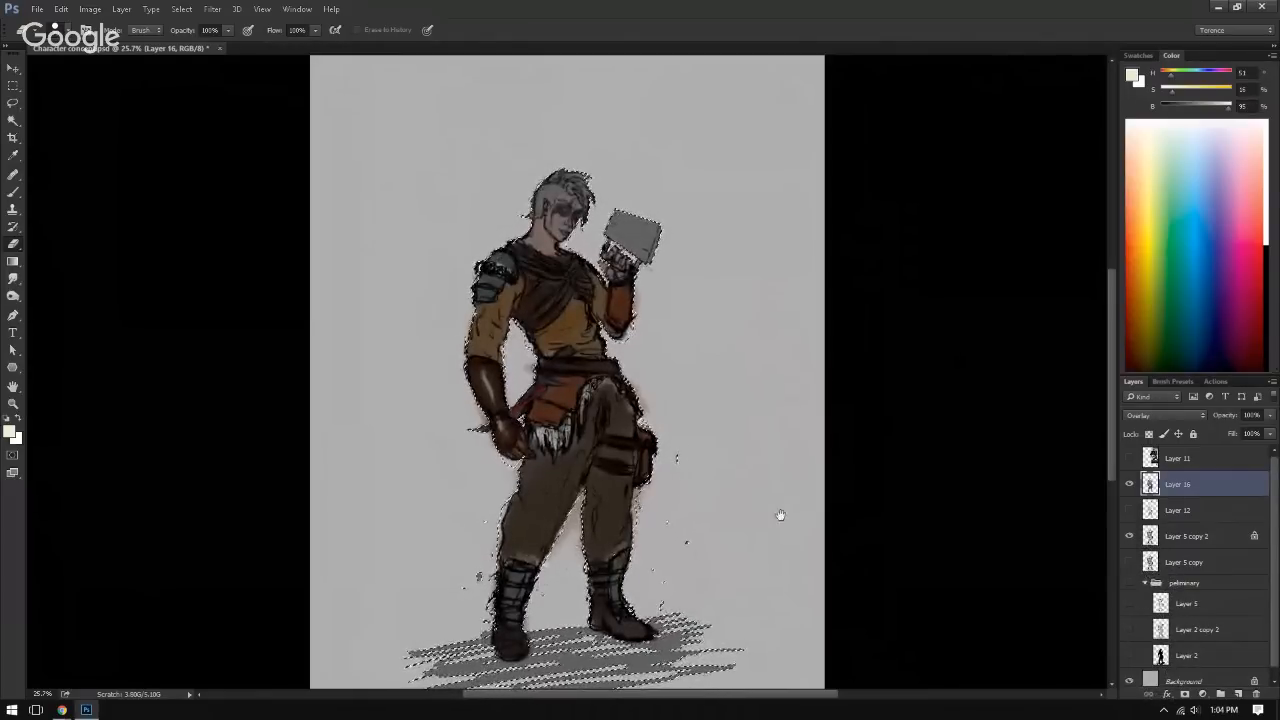
click(1195, 629)
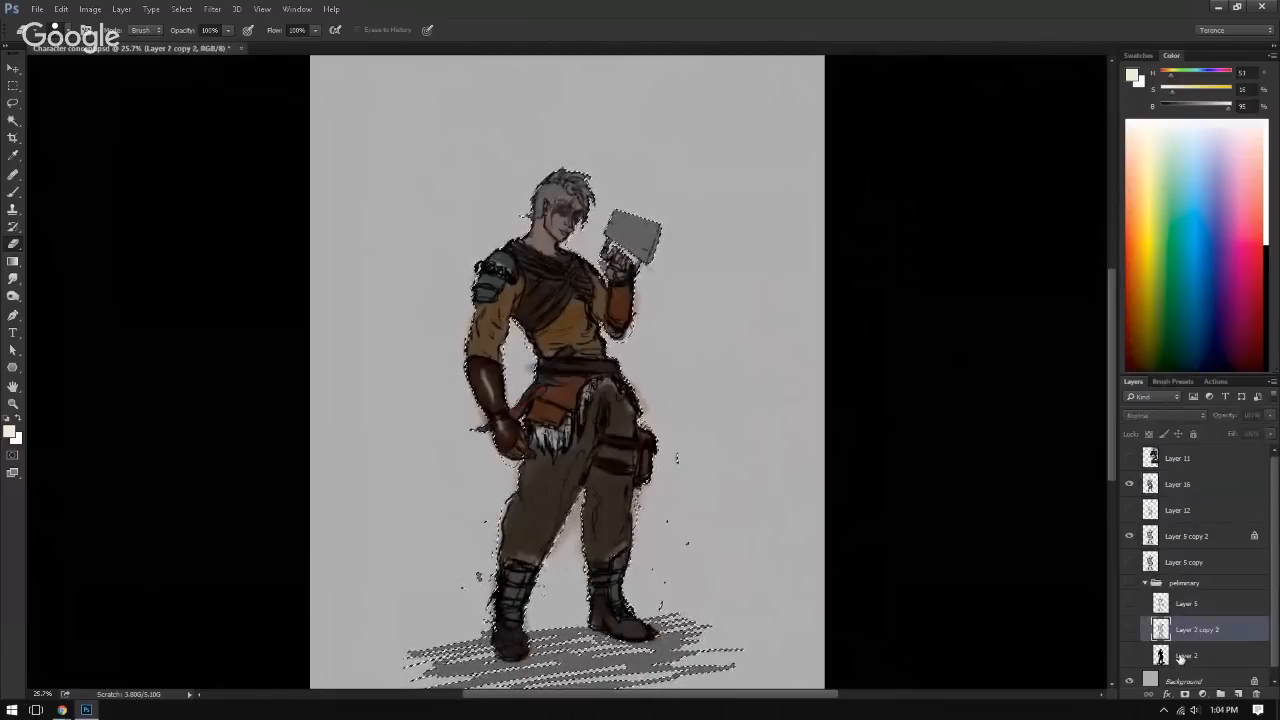
click(1183, 656)
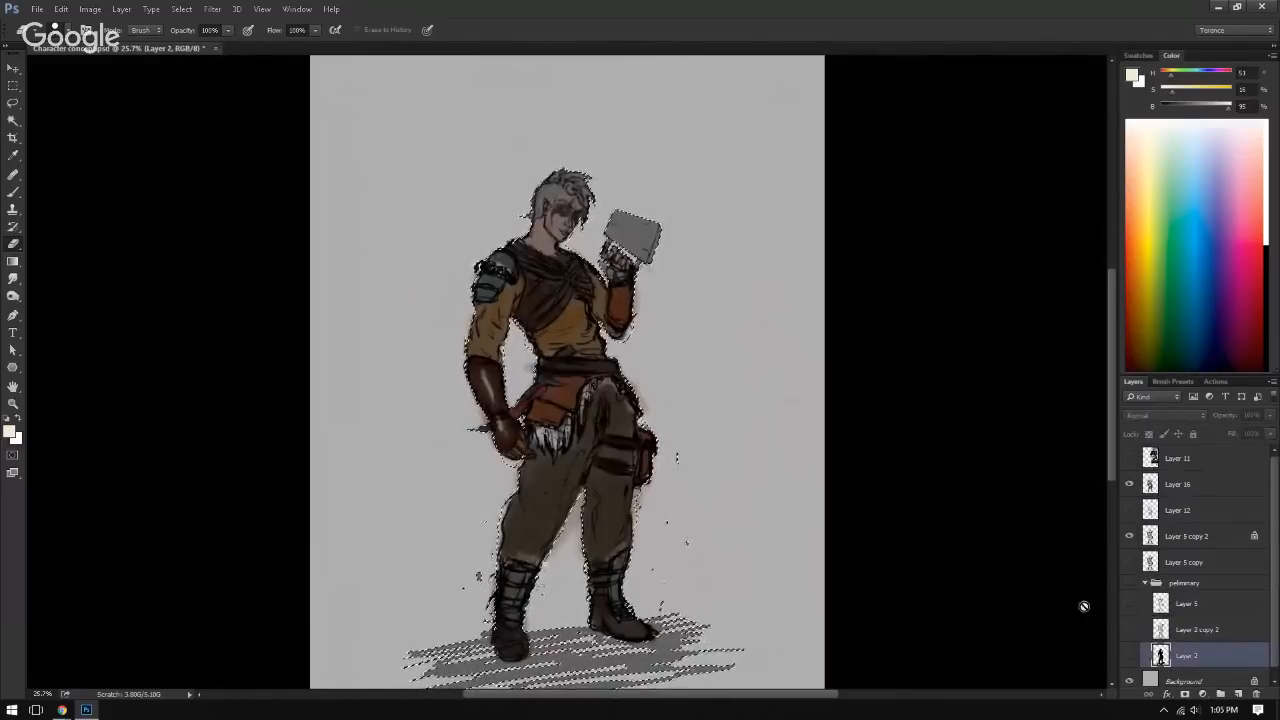
key(ctrl+d)
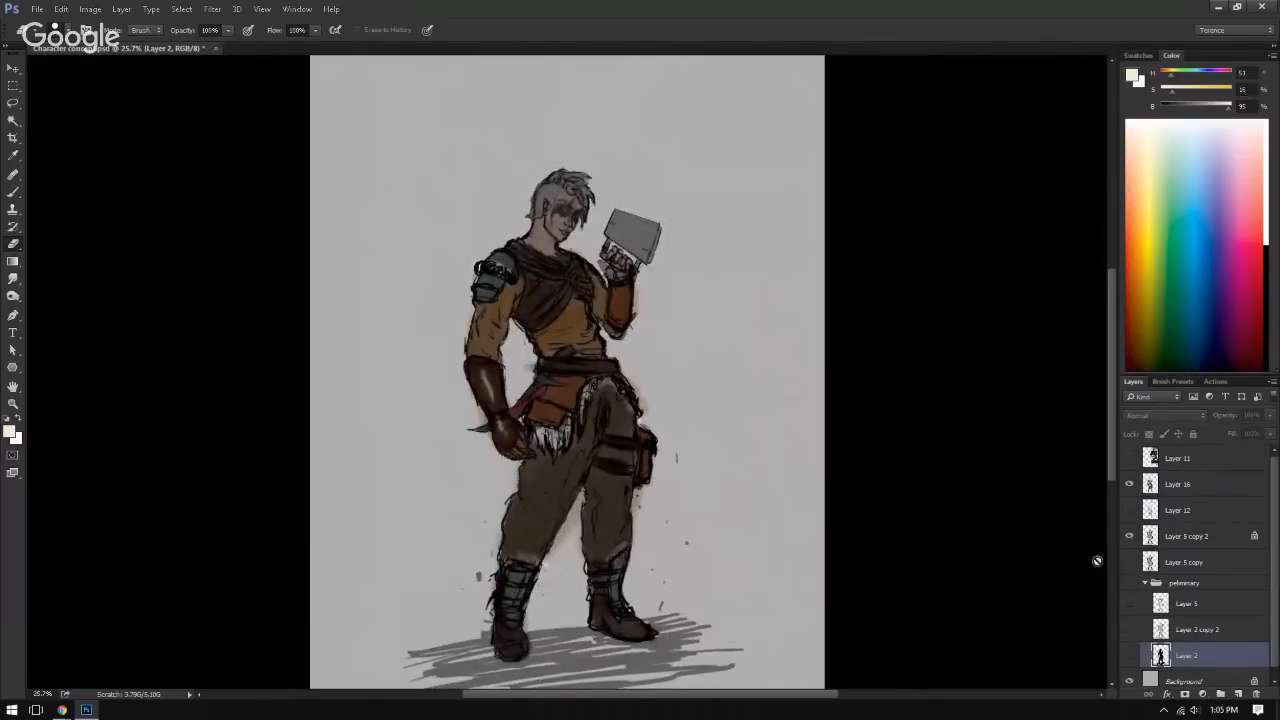
Step: Clear Layer 16's colours outside the silhouette of the preliminary group's Layer 2, using its inverted outline selection, and deselect
ctrl+click(1160, 656)
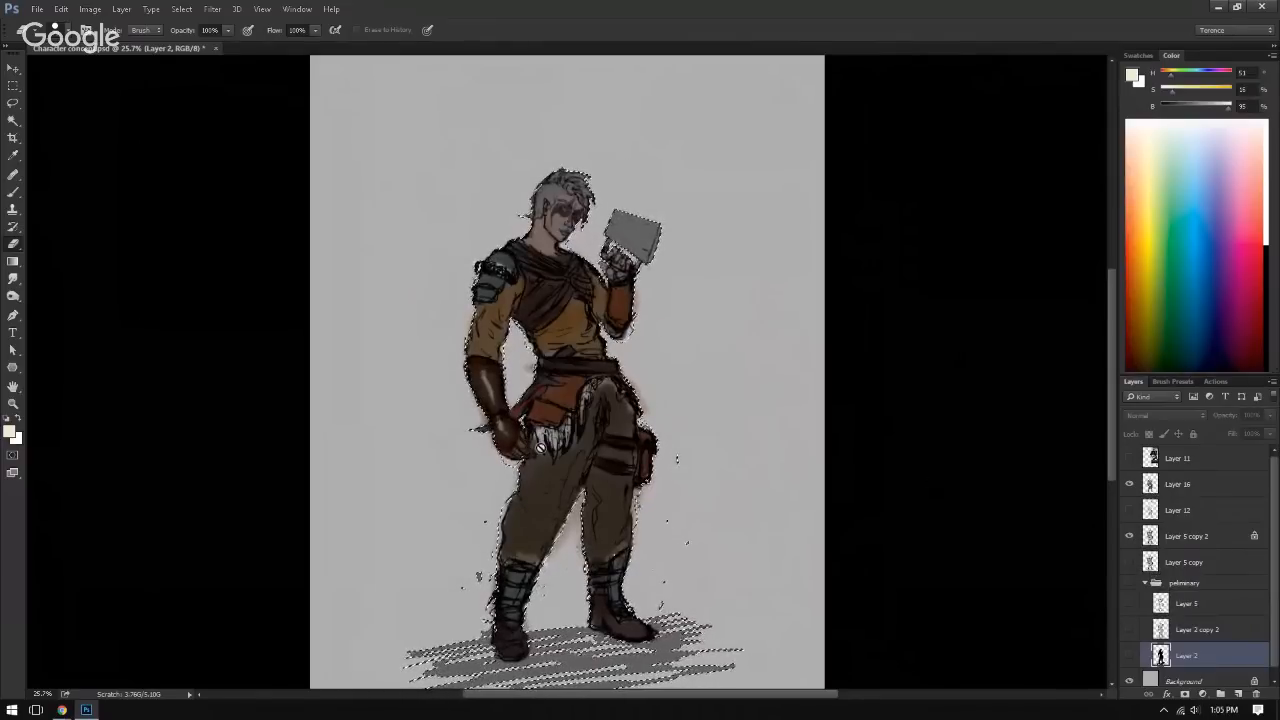
click(1190, 485)
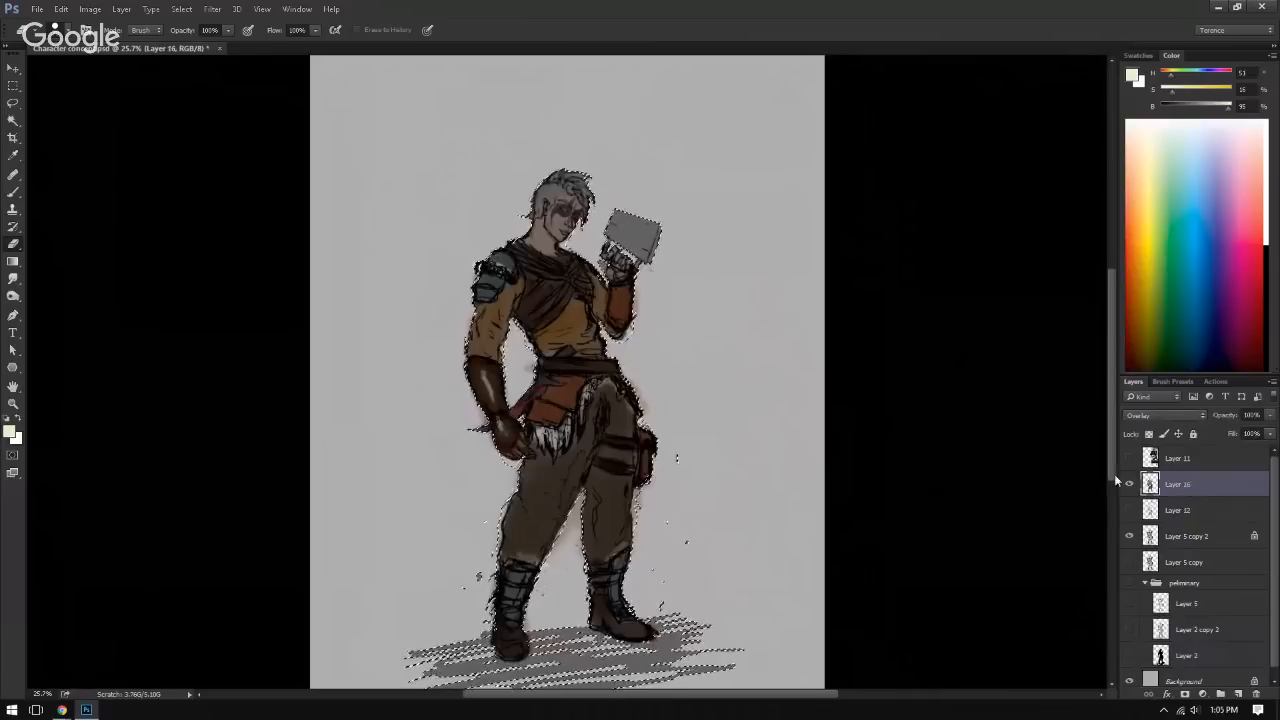
key(ctrl+shift+i)
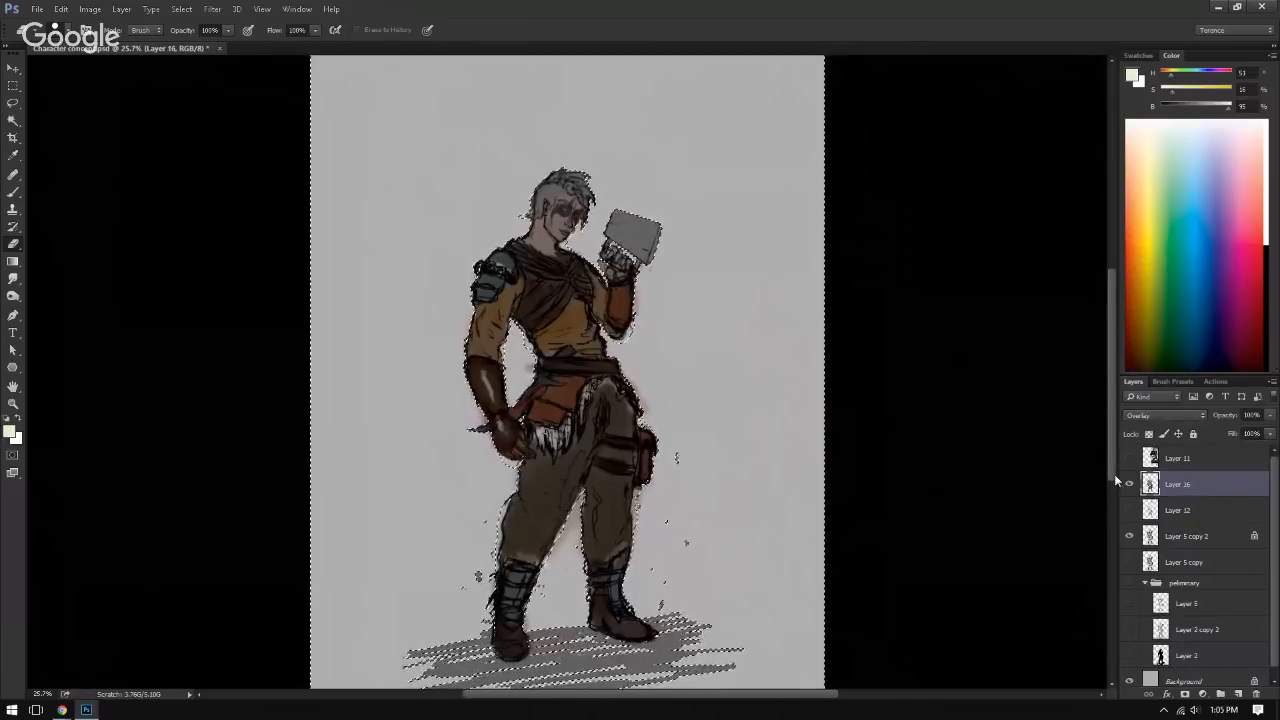
key(ctrl+d)
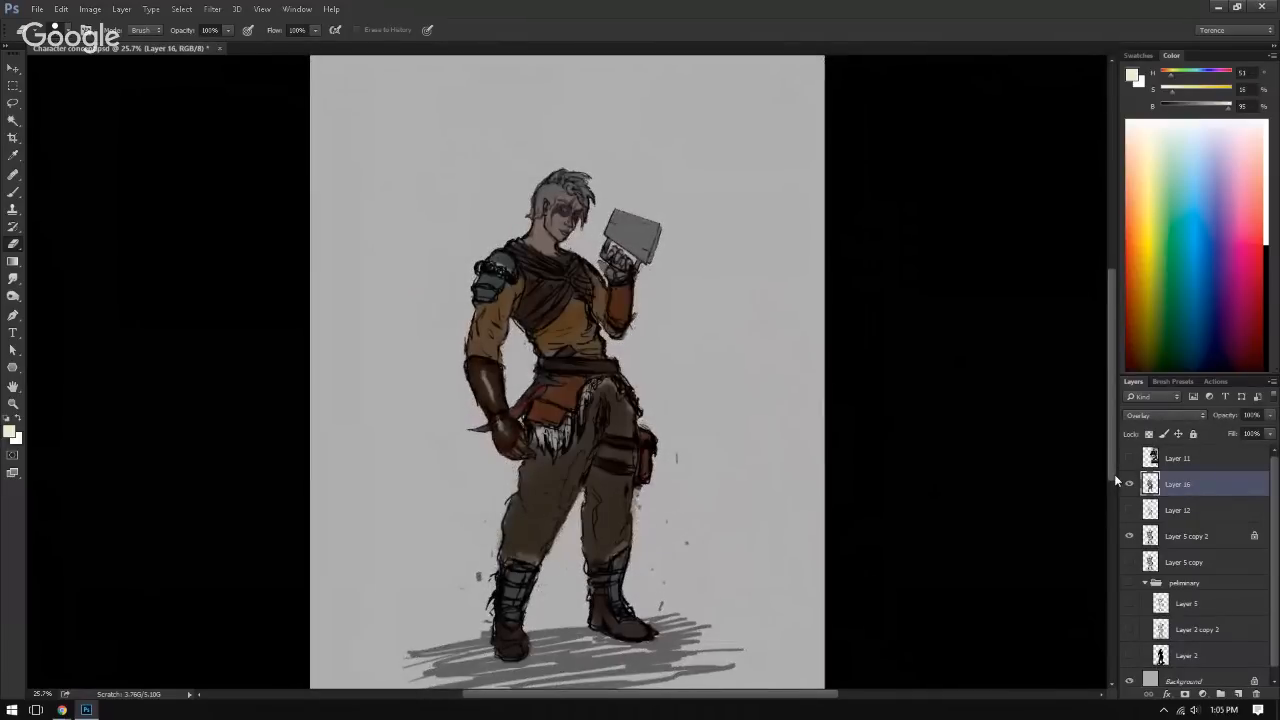
Step: Erase the colour spill in the gap between the lowered arm and the waist on Layer 16
drag(461, 378, 193, 427)
drag(506, 443, 500, 500)
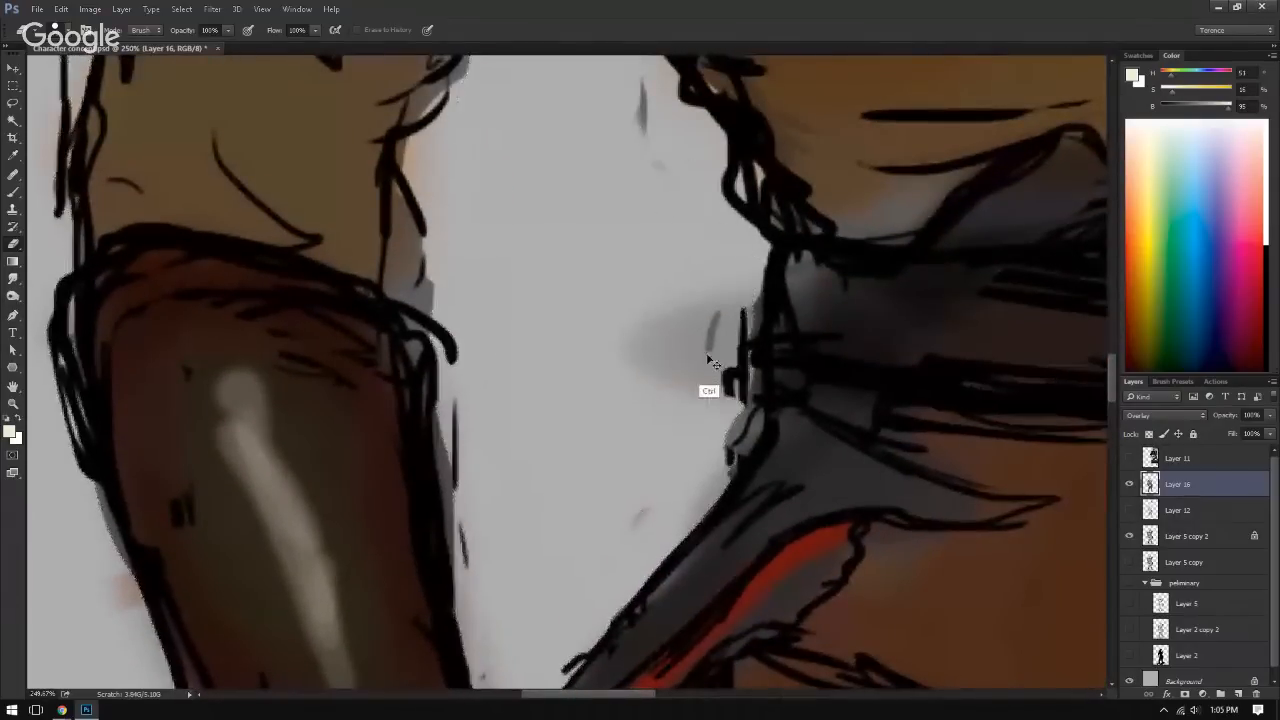
mouse_move(711, 329)
mouse_down()
mouse_move(639, 403)
mouse_move(390, 396)
mouse_up()
mouse_move(526, 400)
mouse_down()
mouse_move(430, 420)
mouse_move(442, 378)
mouse_up()
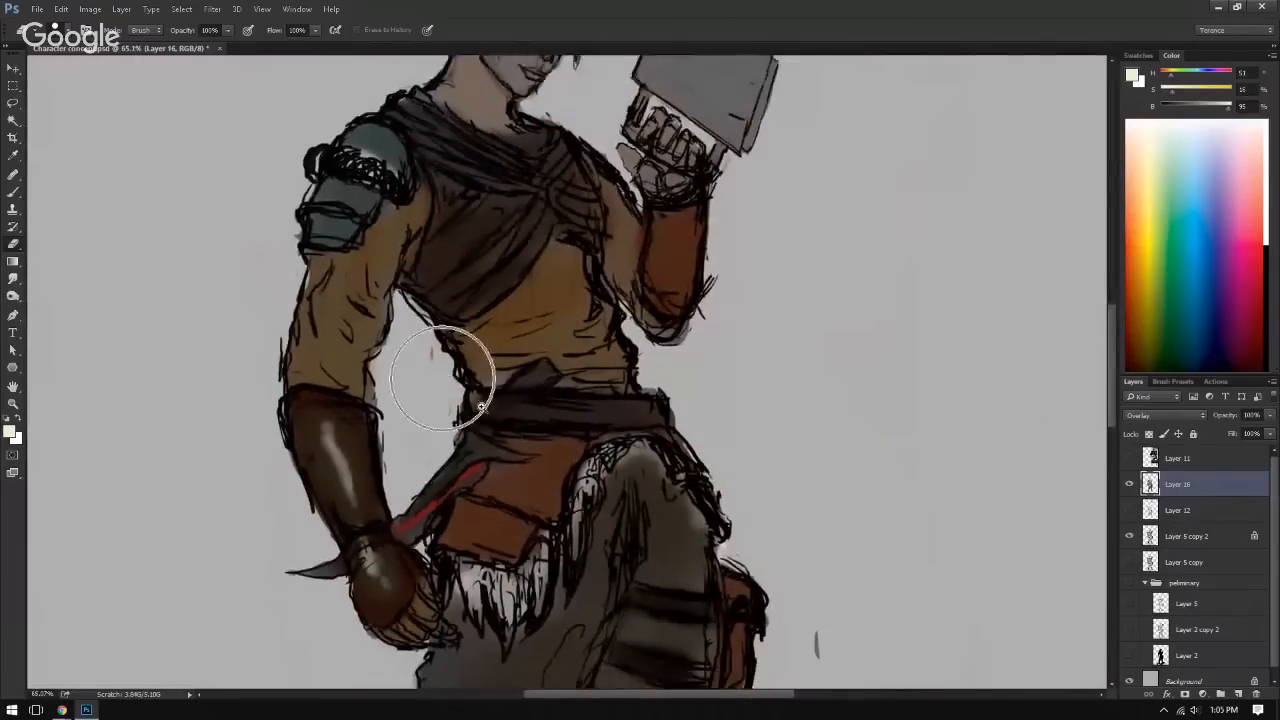
drag(531, 638, 568, 311)
drag(568, 311, 474, 311)
drag(511, 411, 476, 348)
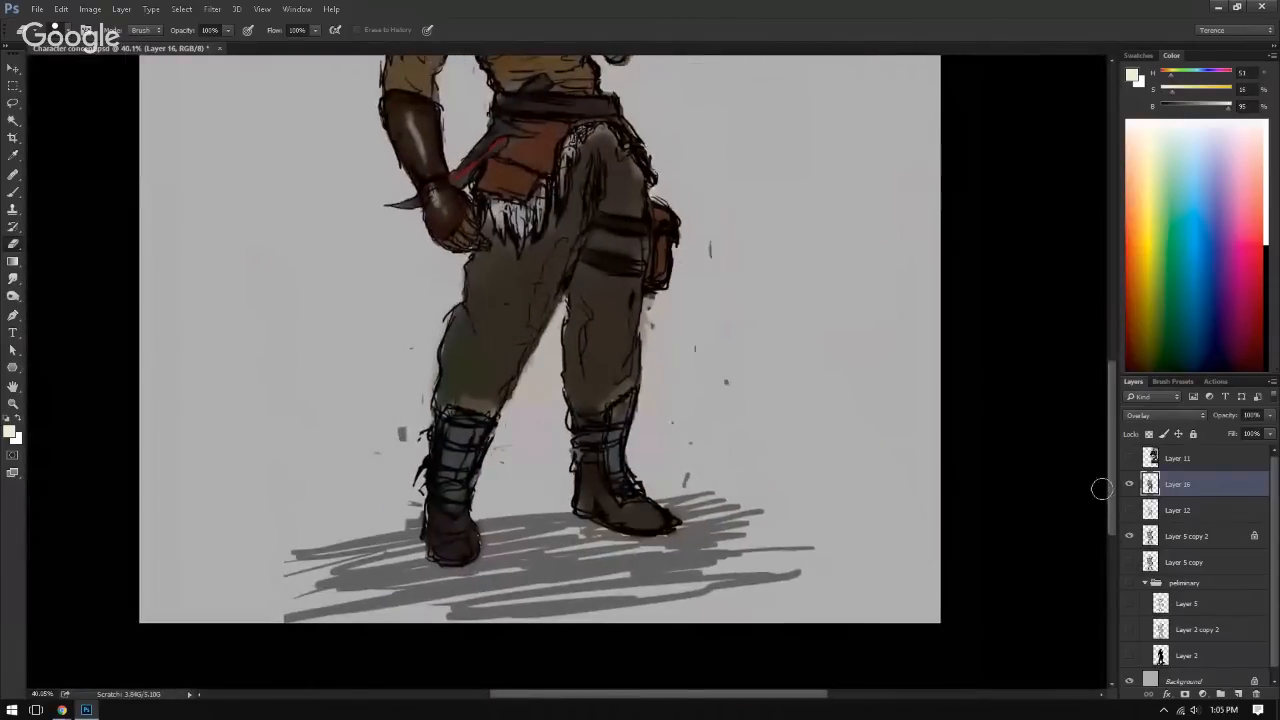
Step: Collapse the preliminary group, unlock Layer 5 copy 2, and erase the stray specks around the character's legs on that layer
click(1145, 582)
click(1160, 537)
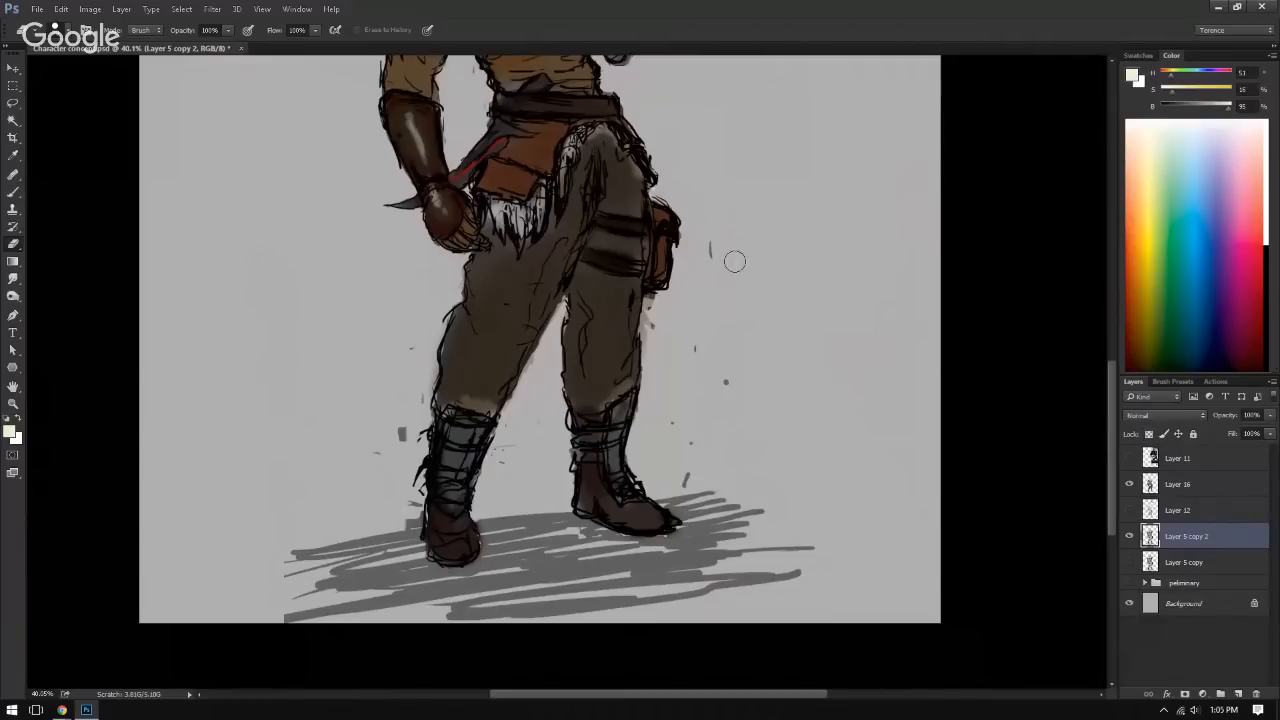
drag(712, 240, 715, 262)
drag(664, 323, 652, 316)
mouse_move(698, 356)
mouse_down()
mouse_move(731, 392)
mouse_move(703, 380)
mouse_move(707, 437)
mouse_move(690, 472)
mouse_move(707, 421)
mouse_up()
mouse_move(413, 347)
mouse_down()
mouse_move(390, 448)
mouse_move(391, 469)
mouse_move(402, 464)
mouse_move(365, 444)
mouse_up()
drag(400, 488, 408, 508)
click(1129, 537)
click(1129, 537)
mouse_move(919, 308)
mouse_down()
mouse_move(945, 491)
mouse_move(918, 486)
mouse_up()
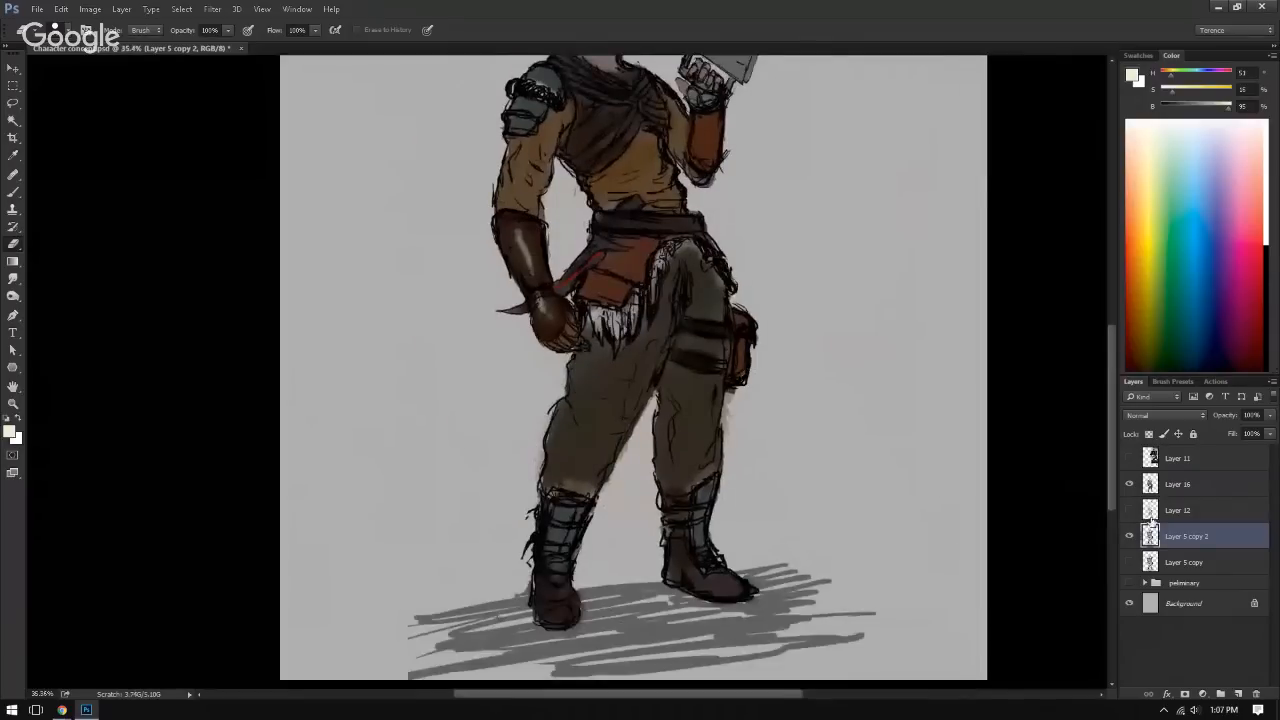
Step: Select Layer 16 and review the full figure, comparing it with the layer's colours off and on
click(1195, 484)
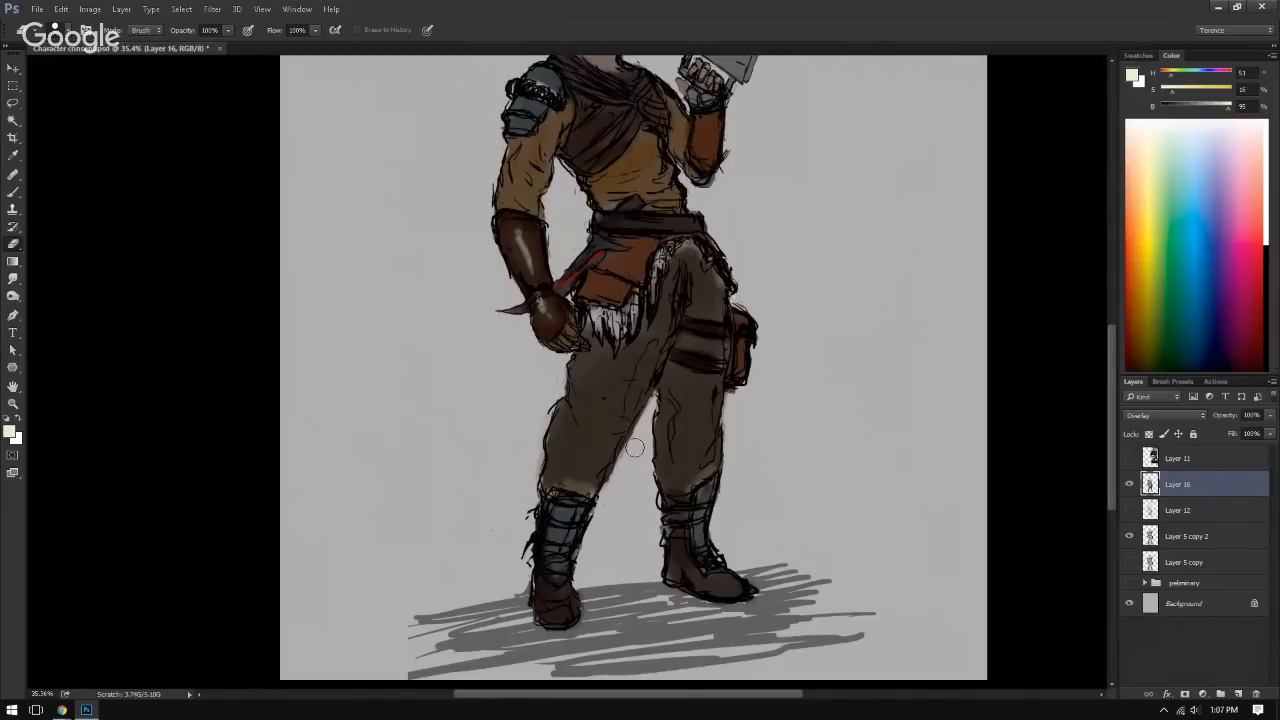
drag(550, 375, 509, 500)
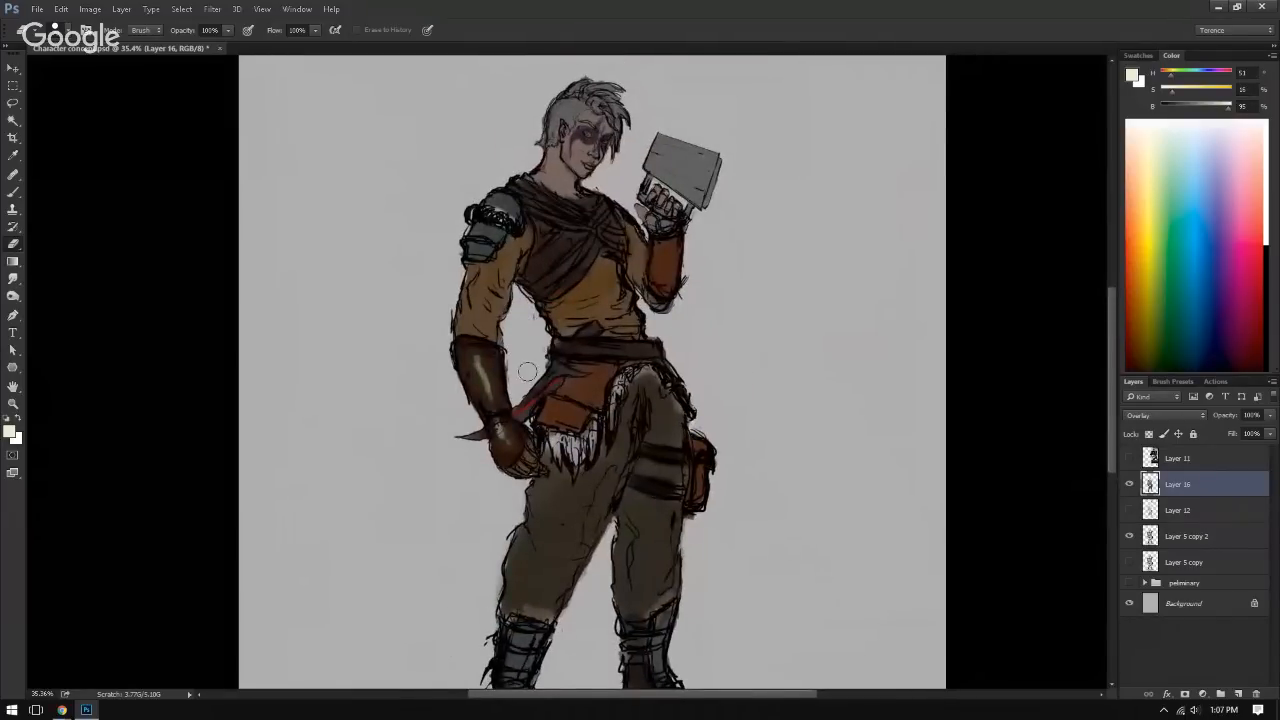
mouse_move(723, 323)
mouse_down()
mouse_move(726, 391)
mouse_move(698, 191)
mouse_up()
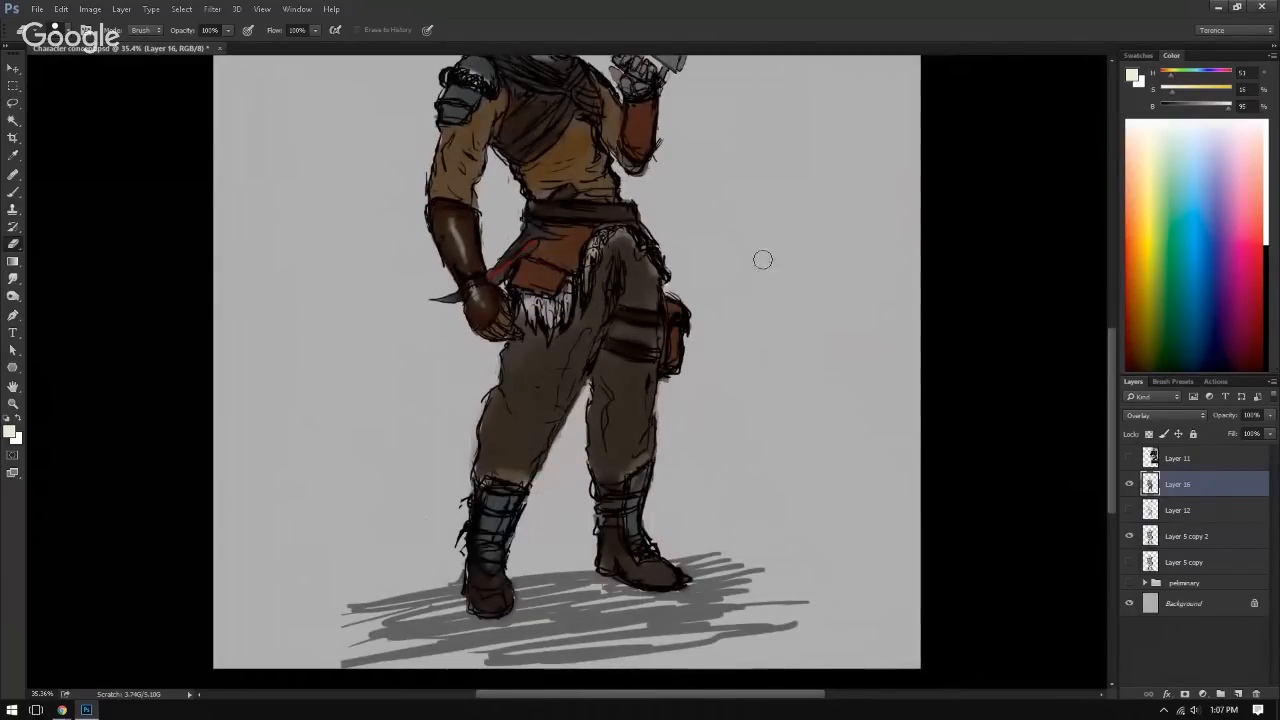
drag(766, 314, 729, 346)
drag(729, 346, 702, 322)
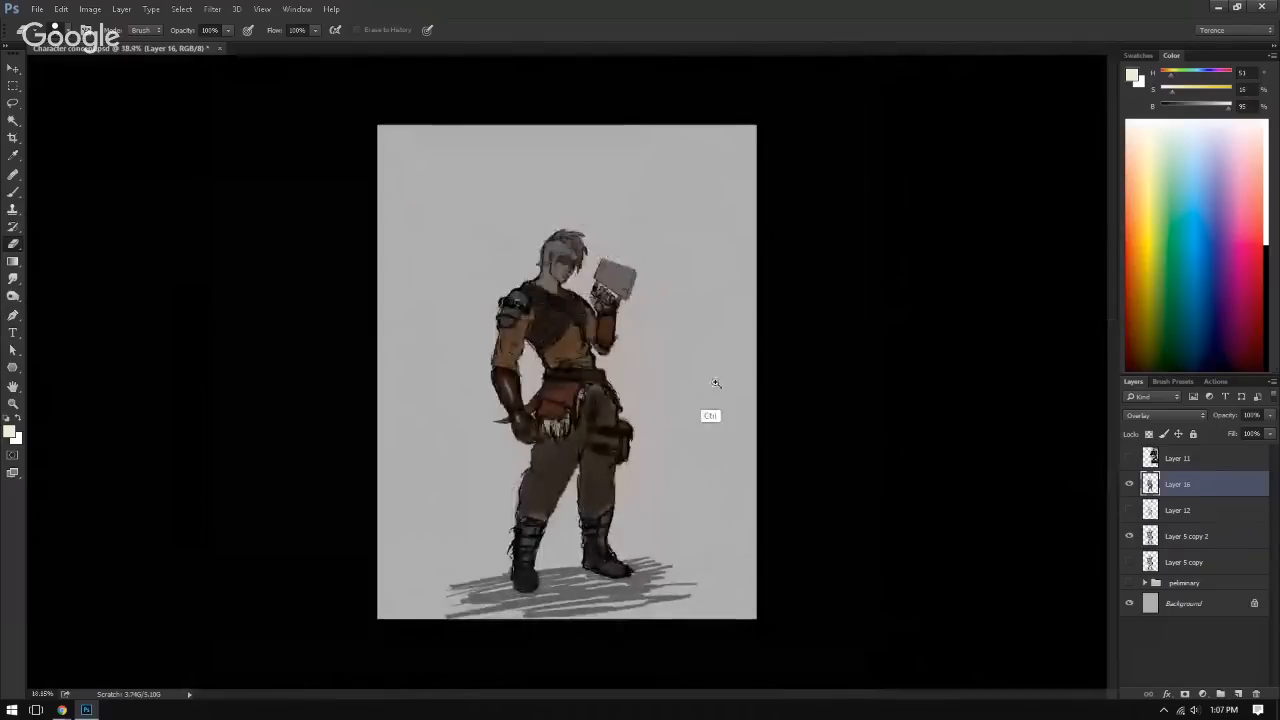
mouse_move(714, 391)
mouse_down()
mouse_move(677, 397)
mouse_move(696, 383)
mouse_move(662, 400)
mouse_up()
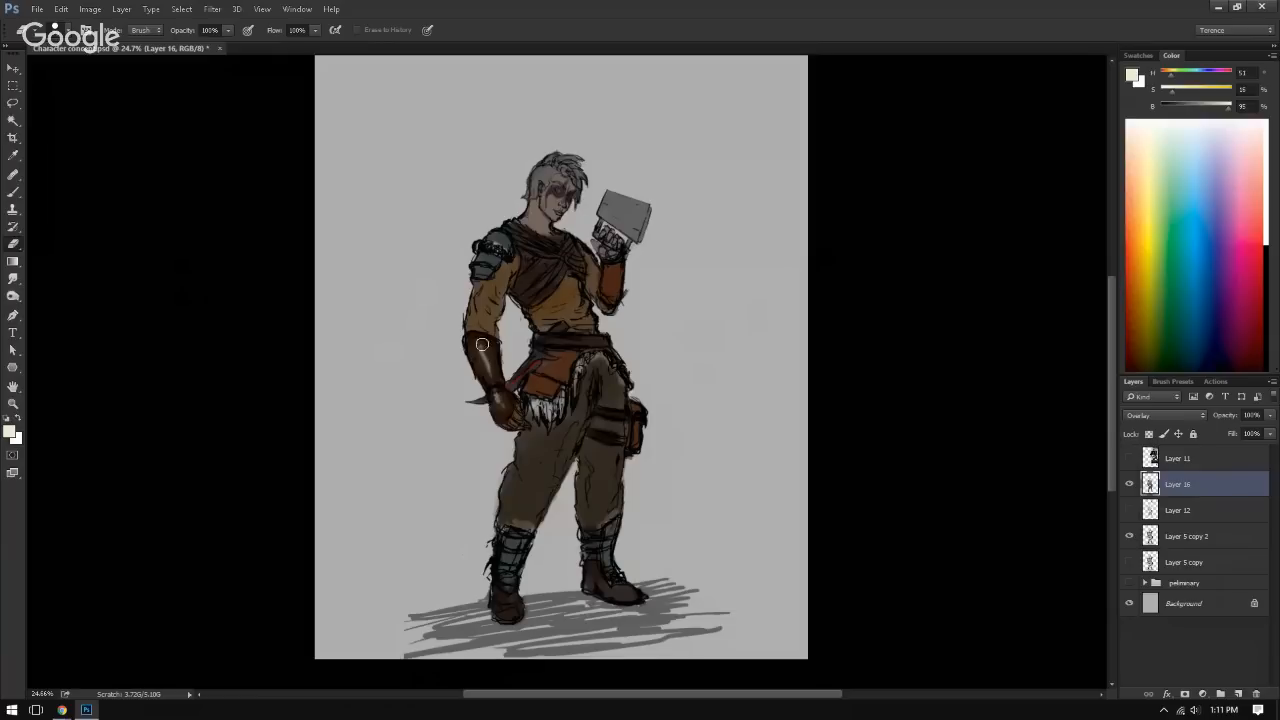
click(1130, 485)
click(1131, 488)
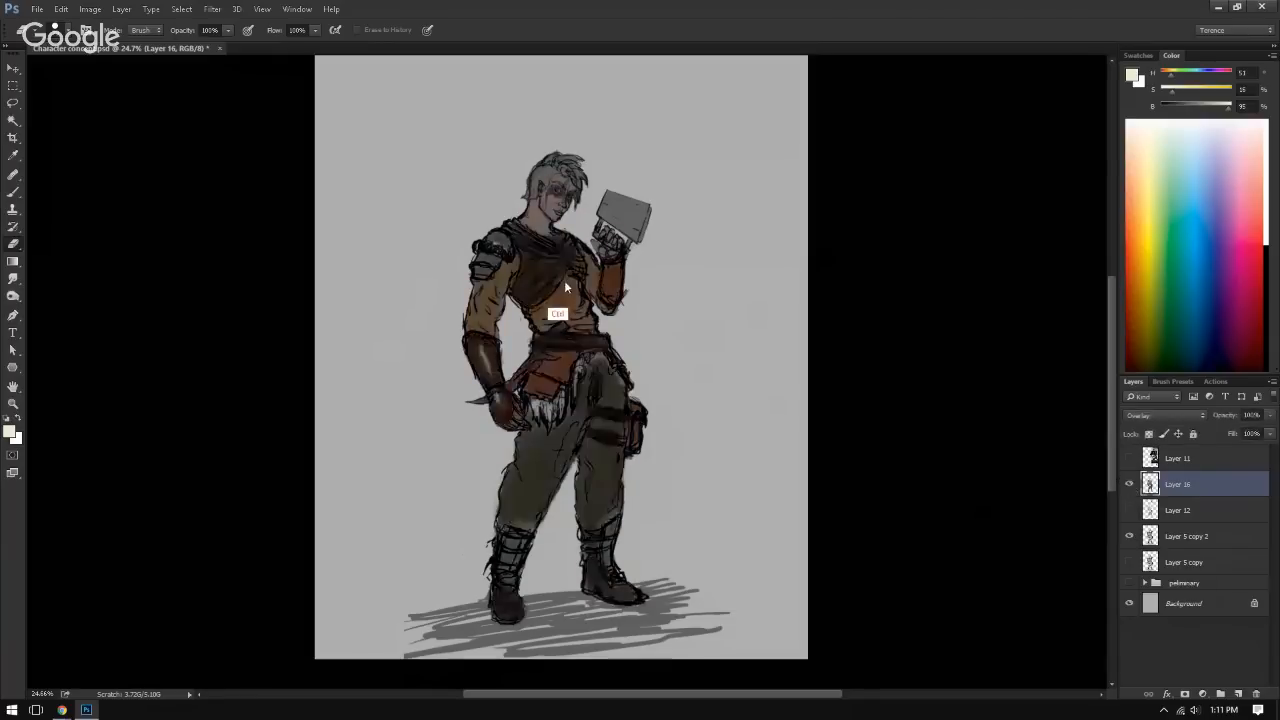
Step: Examine the character's face, shoulders and raised hand up close with Layer 16's colours toggled
drag(564, 286, 740, 300)
drag(590, 312, 571, 457)
drag(507, 398, 530, 461)
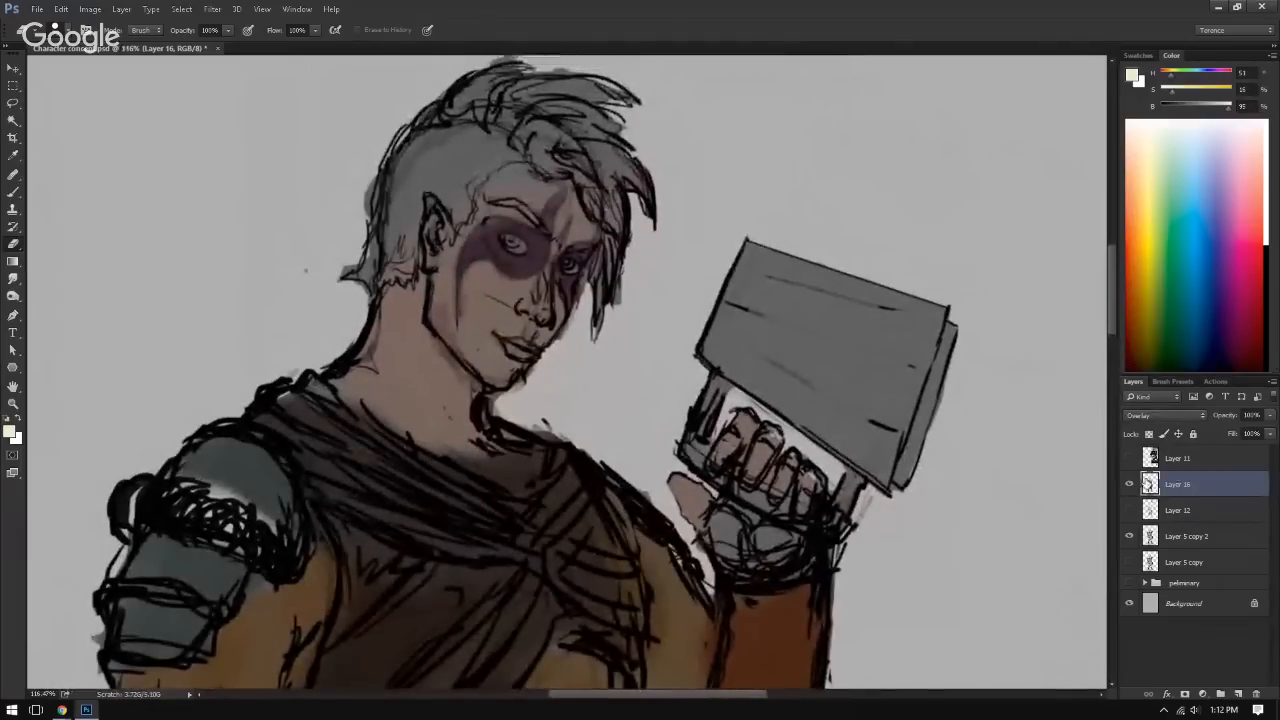
click(1129, 484)
click(1129, 484)
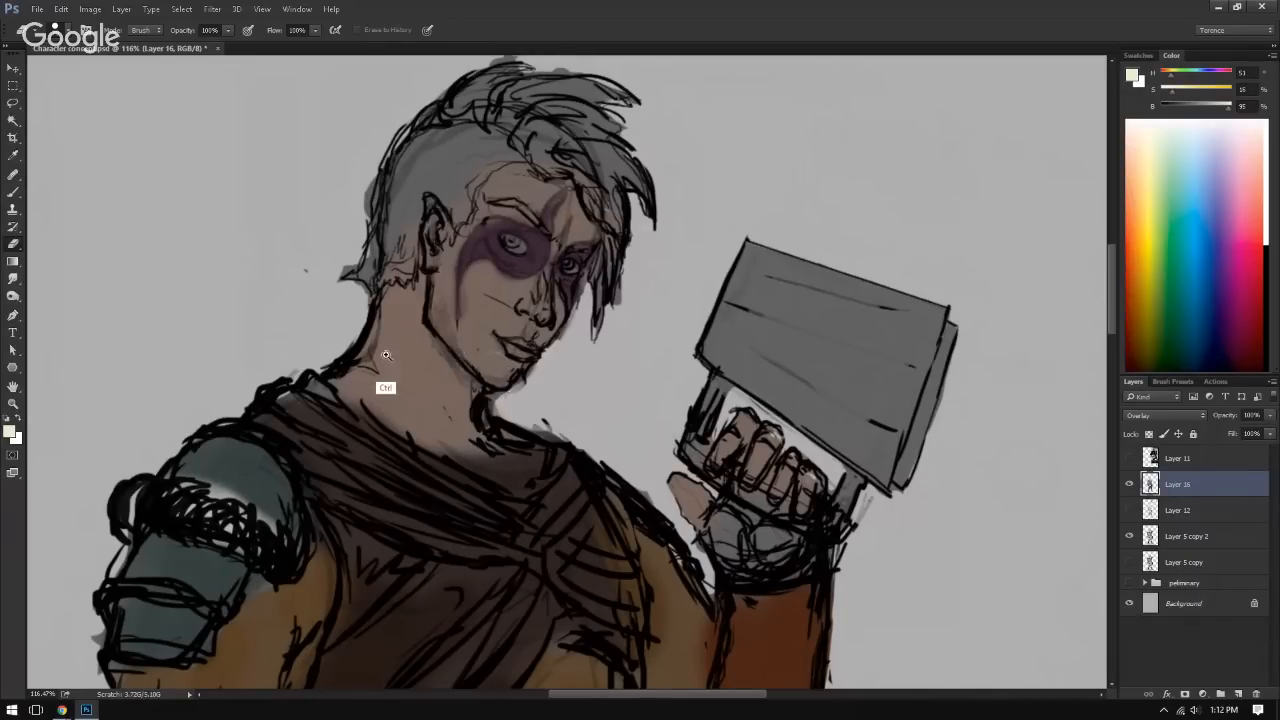
ctrl+drag(386, 356, 298, 337)
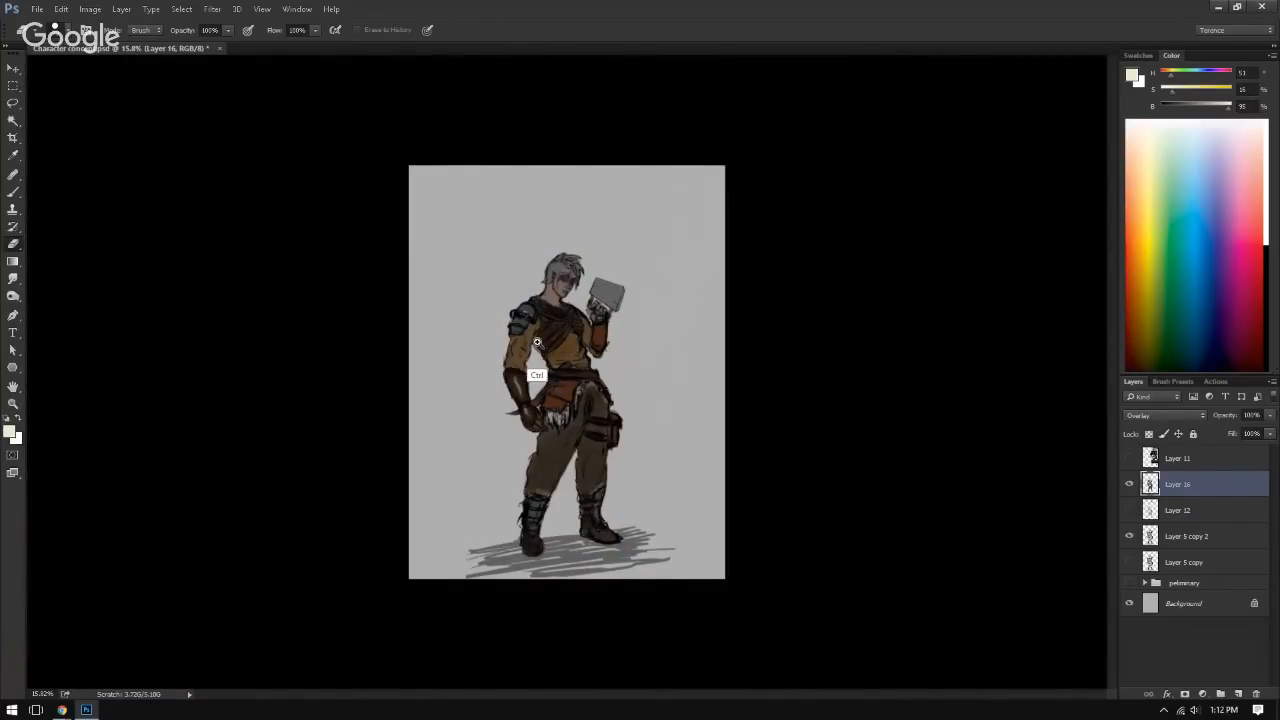
Step: Inspect the colouring of the character's torso, belt and legs at medium magnification
ctrl+drag(537, 371, 432, 306)
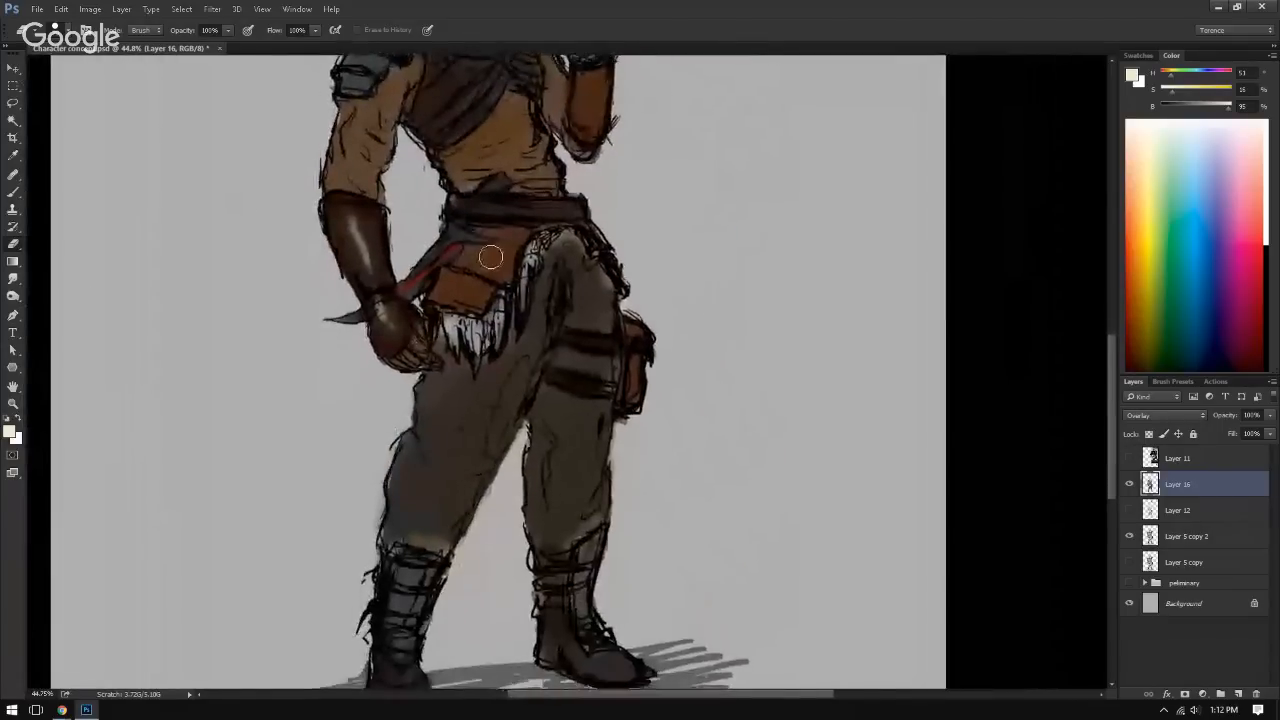
drag(291, 341, 241, 480)
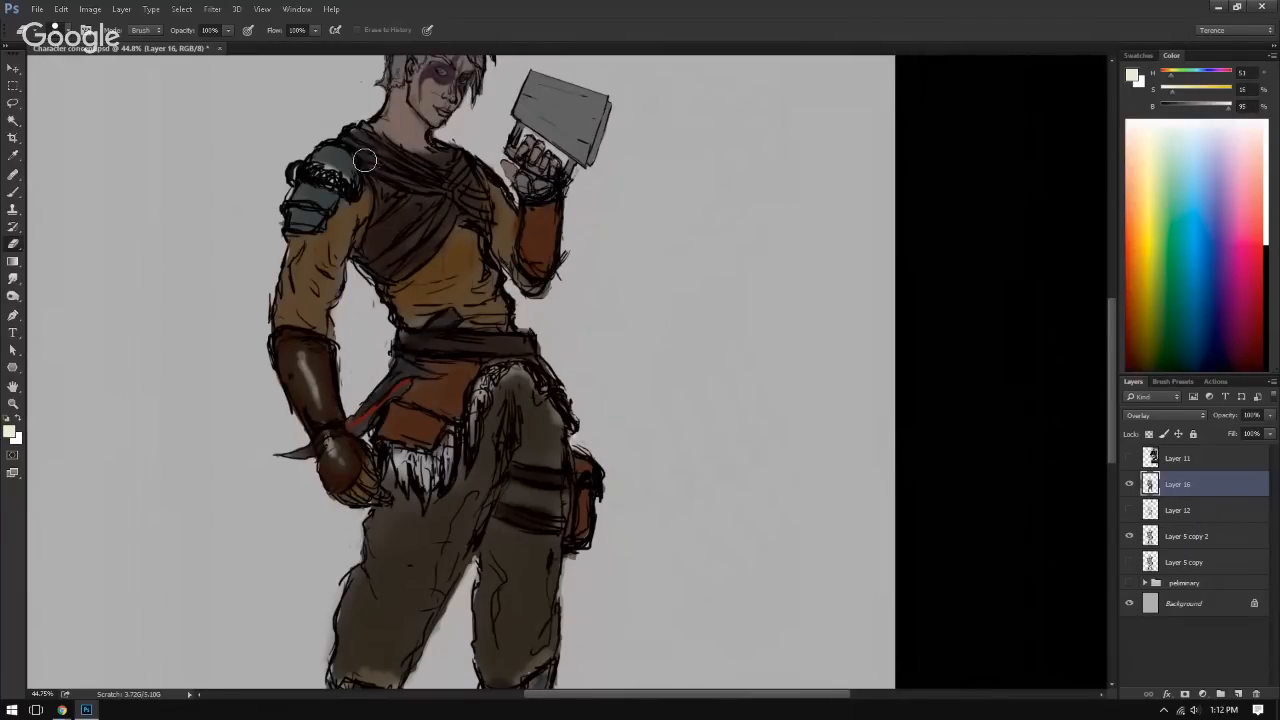
drag(480, 492, 492, 433)
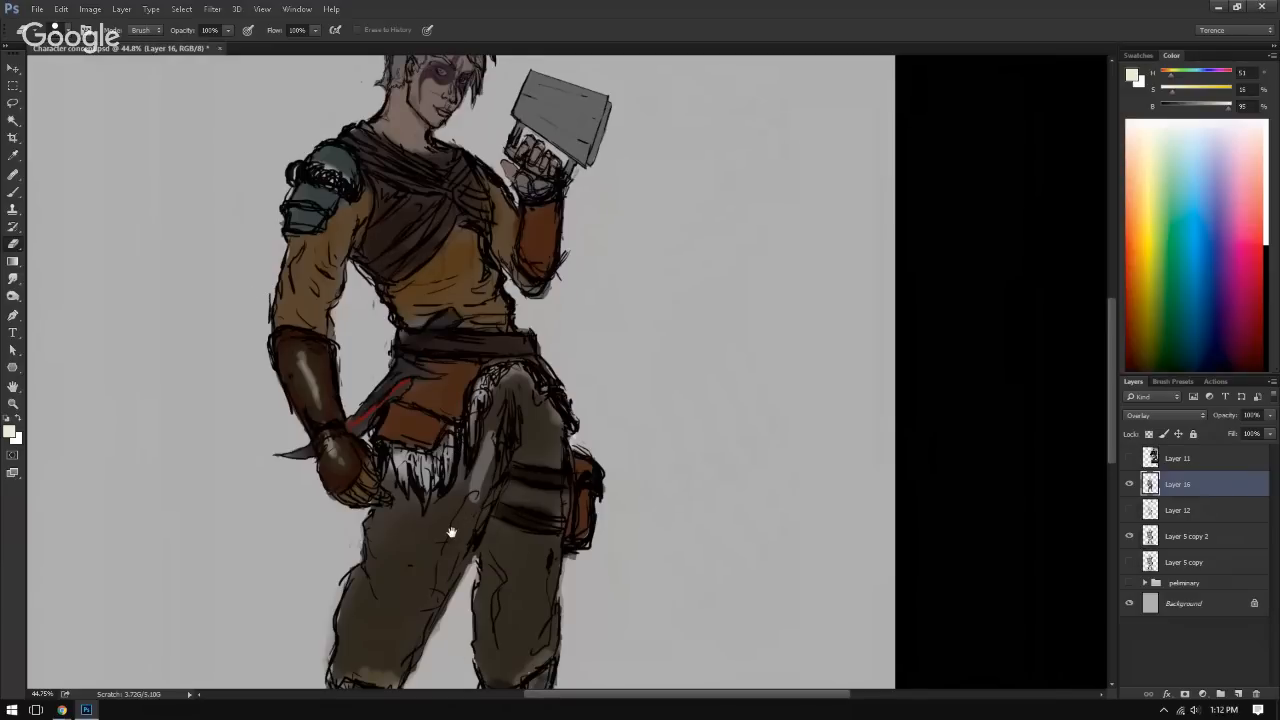
drag(451, 531, 507, 393)
scroll(503, 565, up, 3)
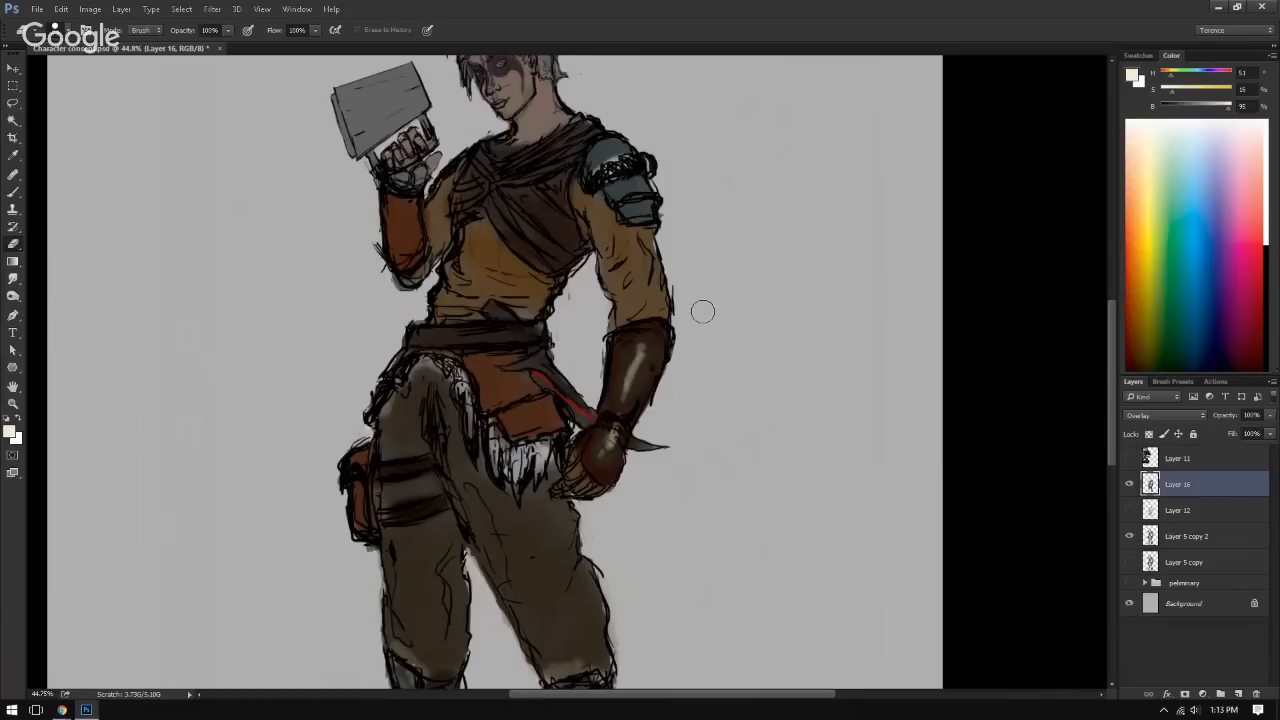
Step: Flip the mirrored canvas horizontally back to its original orientation and bring the head and upper body into close view
key(ctrl+shift+h)
mouse_move(659, 365)
mouse_down()
mouse_move(691, 347)
mouse_move(709, 443)
mouse_move(697, 483)
mouse_up()
mouse_move(632, 406)
mouse_down()
mouse_move(631, 449)
mouse_move(671, 437)
mouse_move(655, 594)
mouse_up()
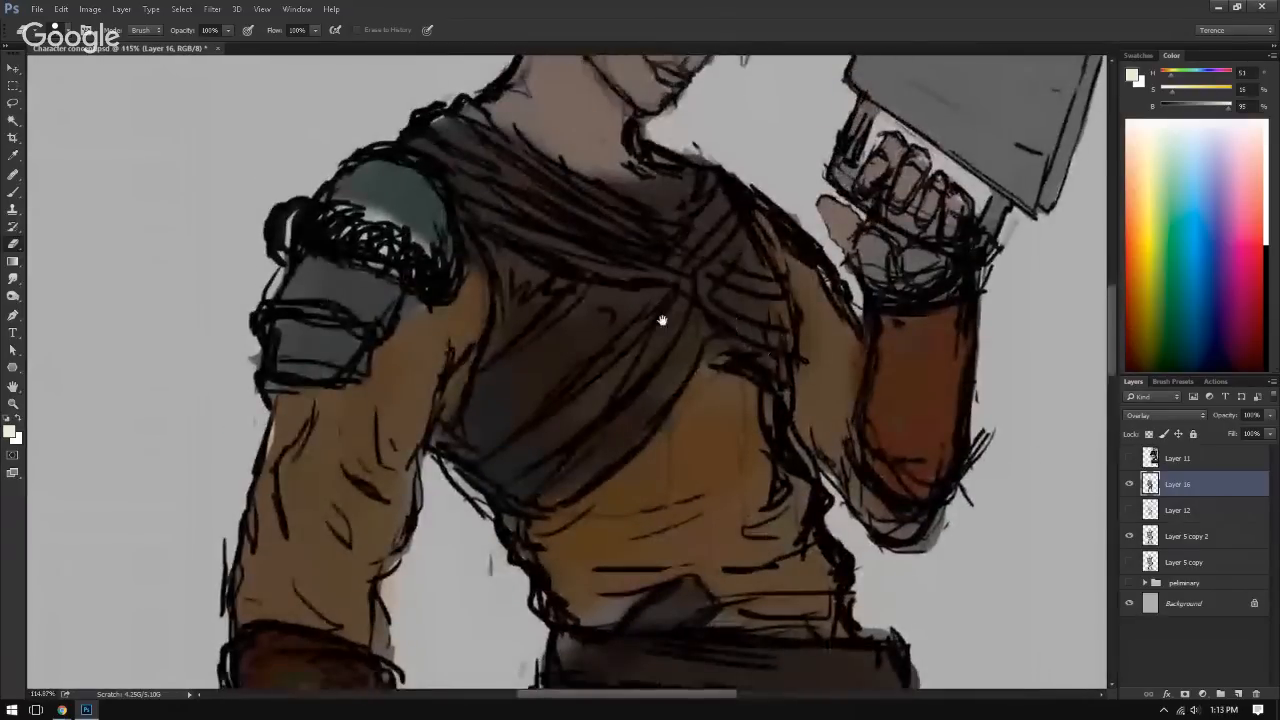
drag(662, 320, 607, 592)
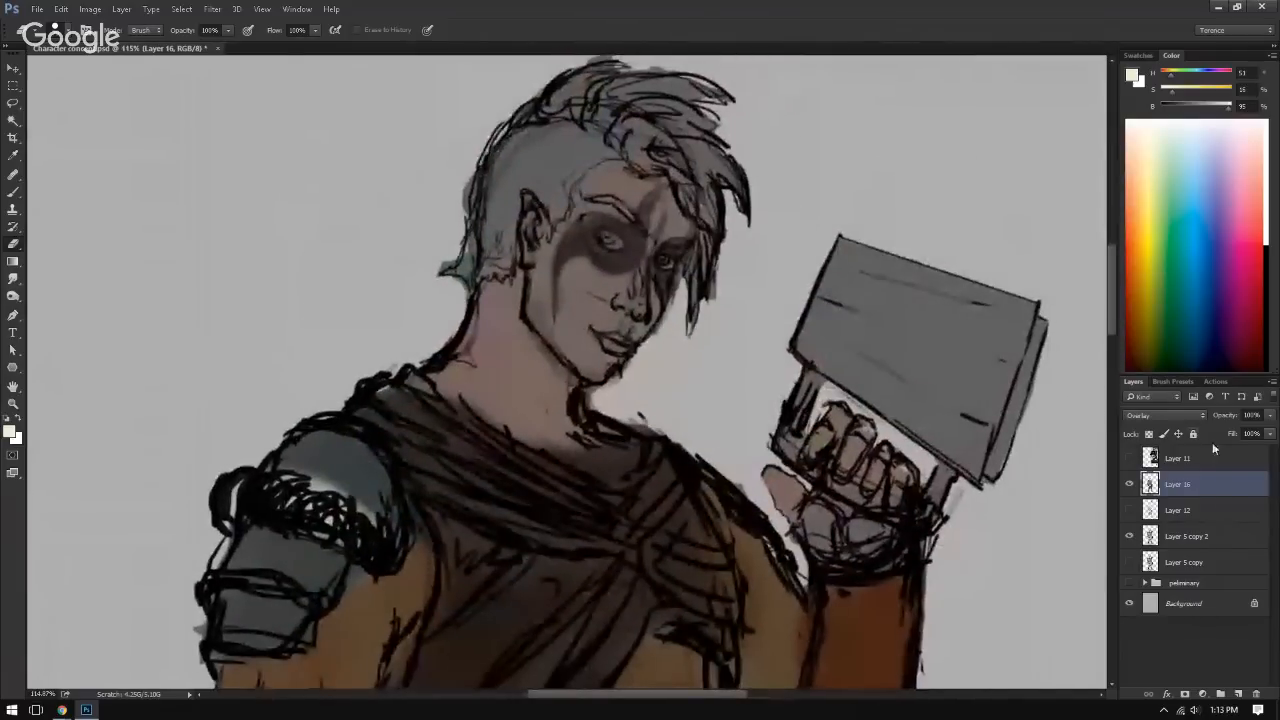
Step: Compare the upper body with Layer 16 and Layer 5 copy 2 toggled, show Layer 12 with the colours, and review the figure
click(1131, 485)
click(1131, 485)
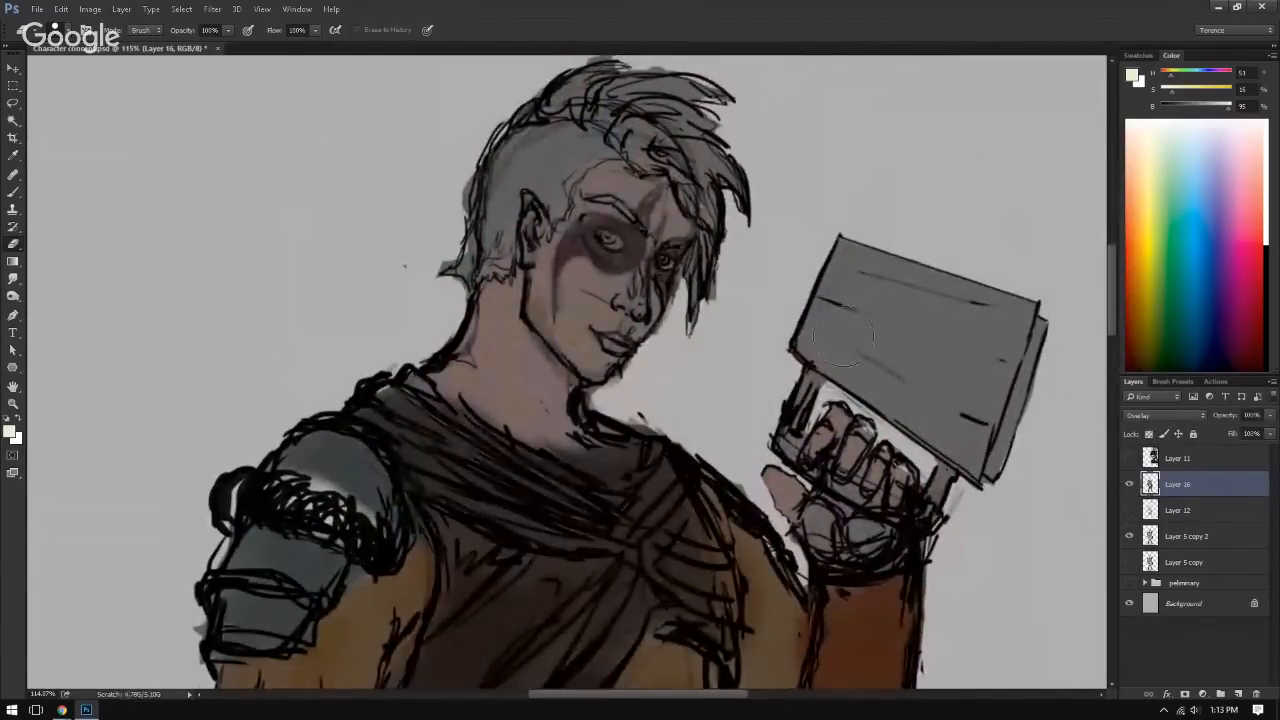
click(1130, 485)
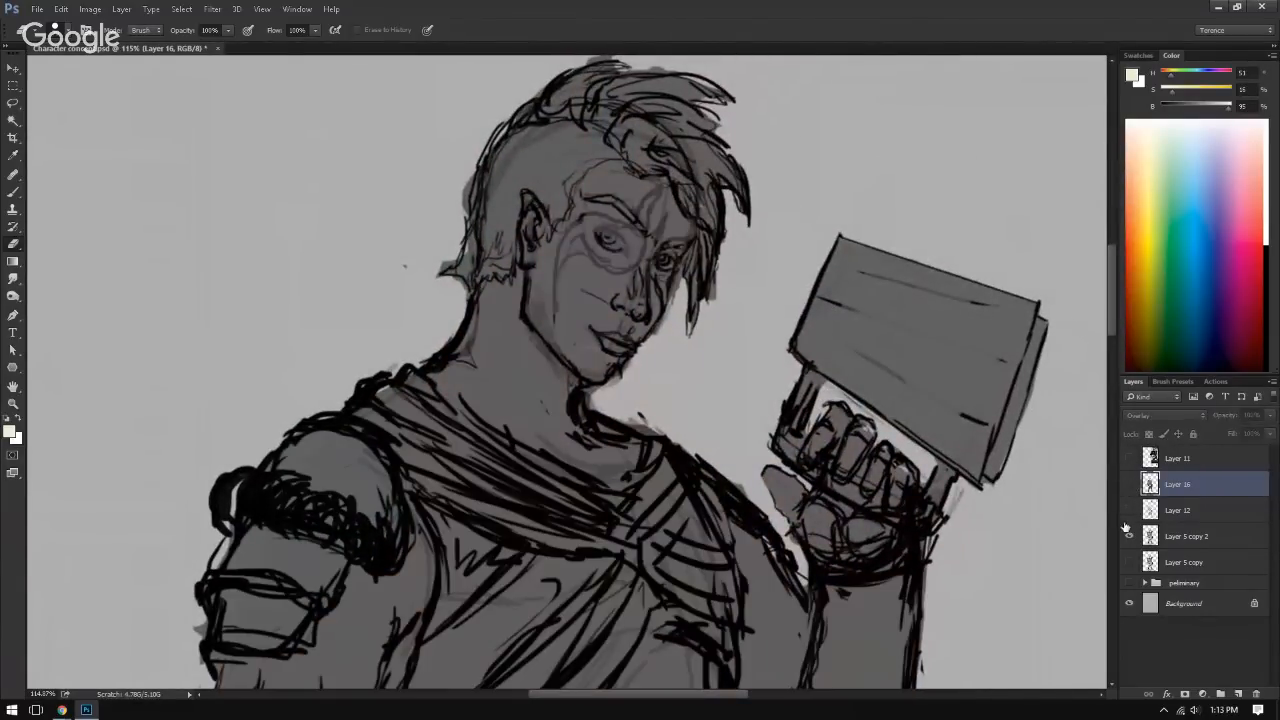
click(1129, 538)
click(1129, 539)
click(1130, 511)
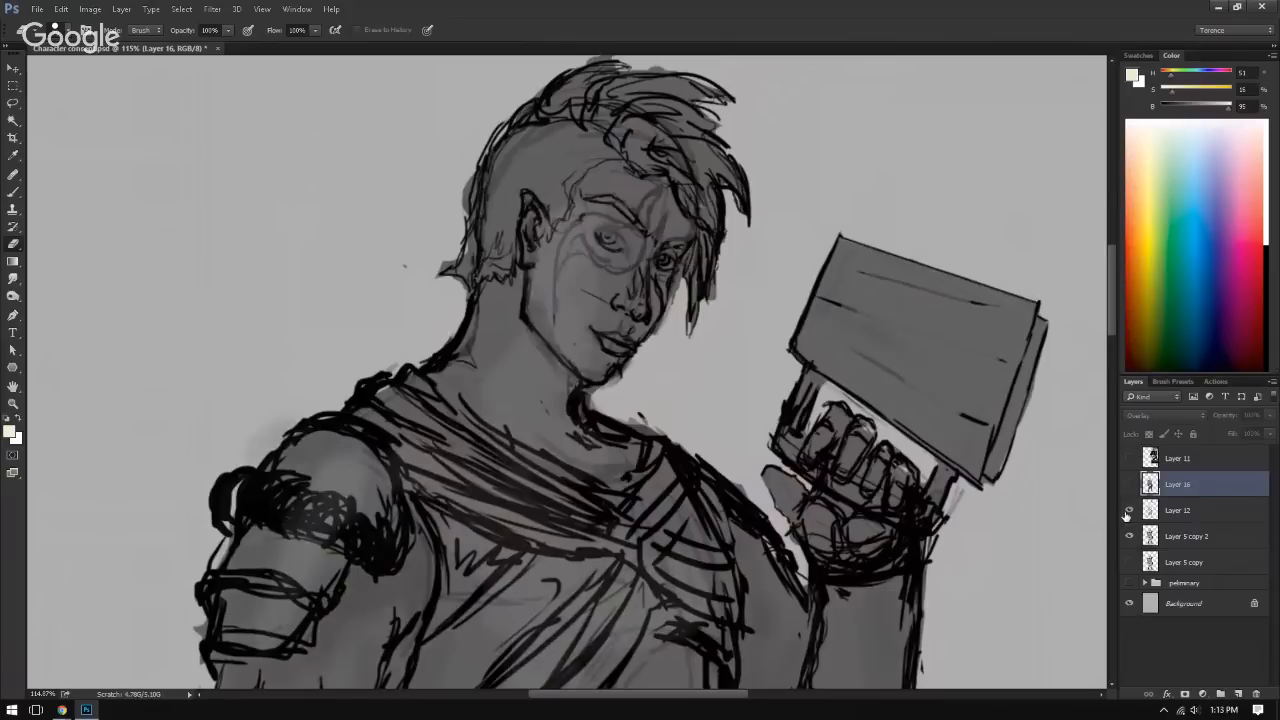
click(1130, 485)
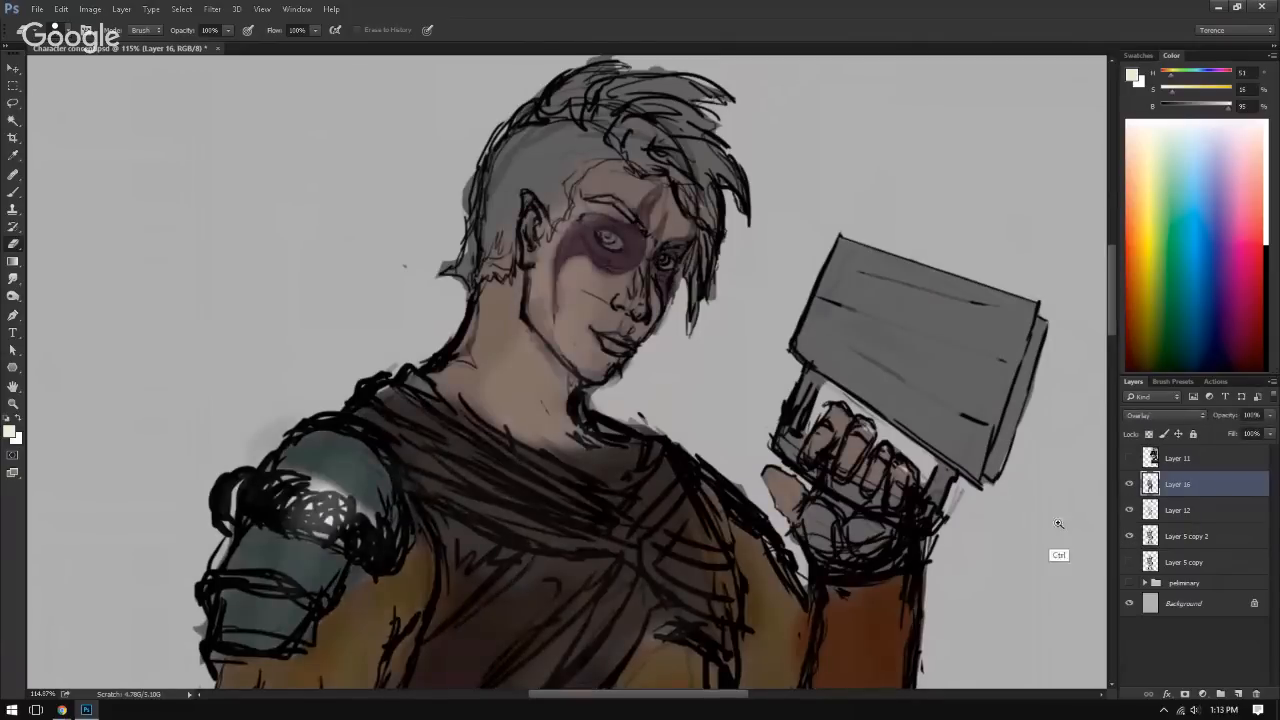
drag(1059, 524, 720, 378)
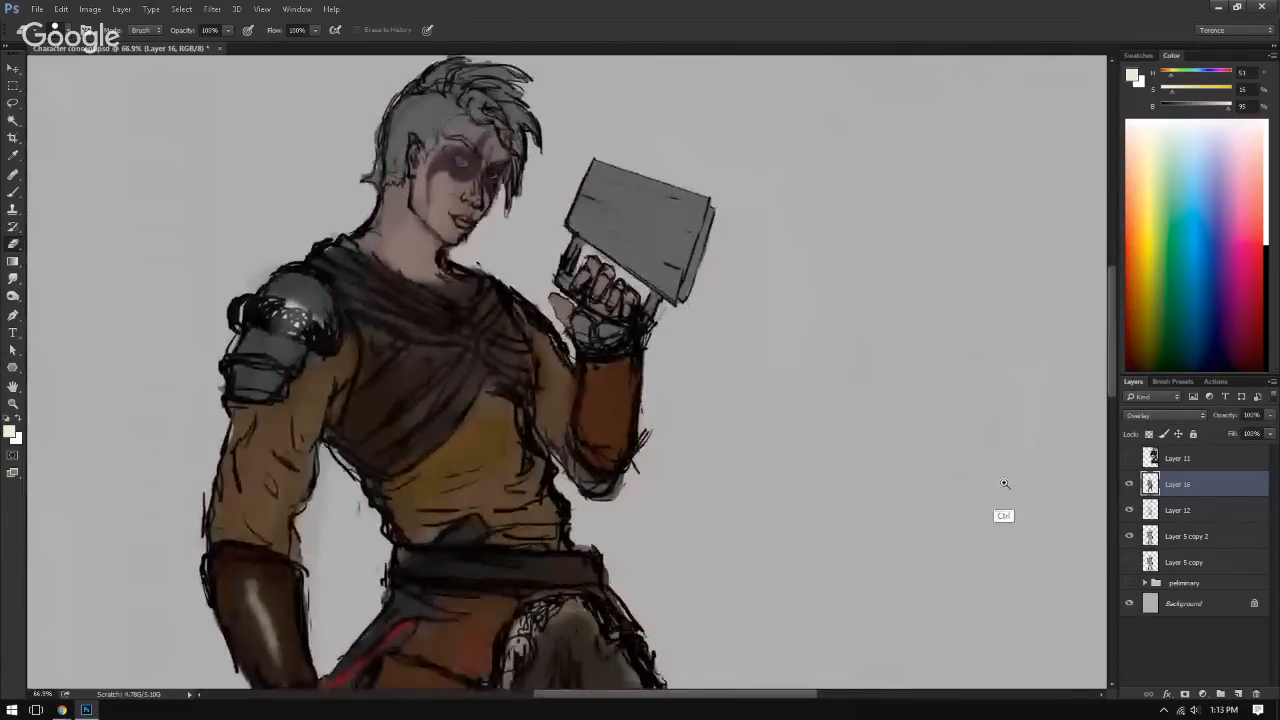
drag(1004, 484, 971, 457)
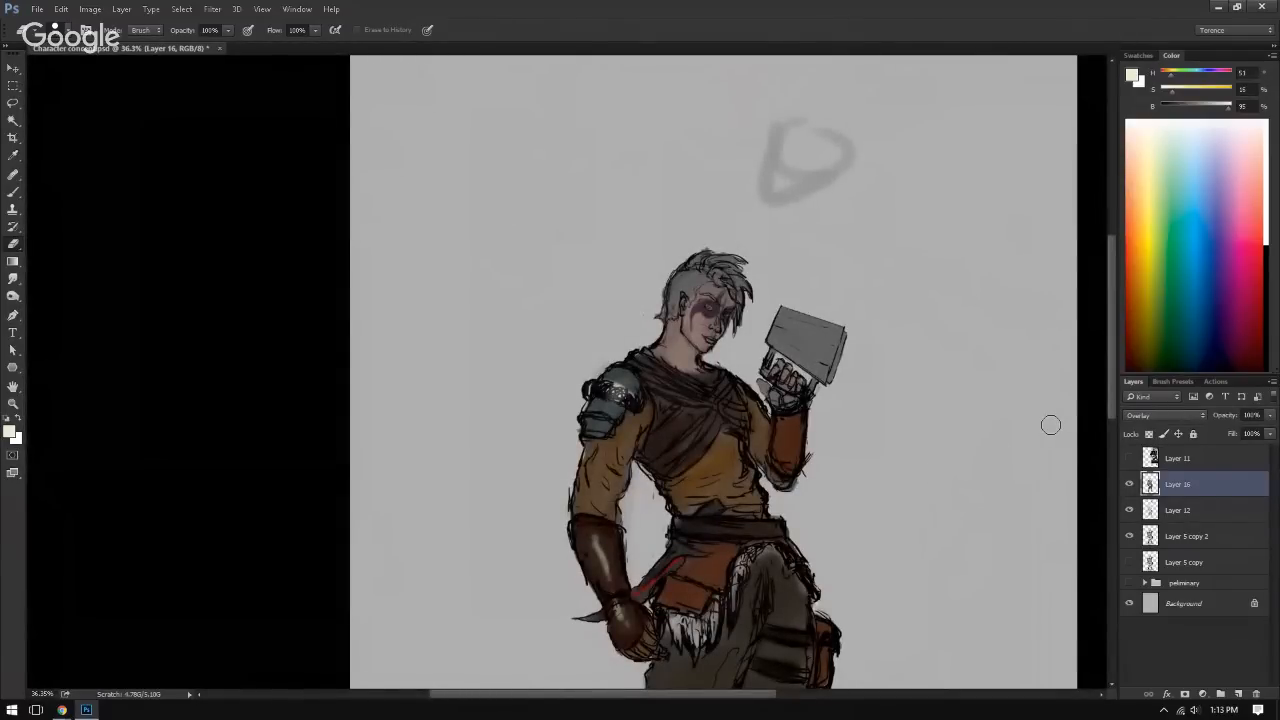
mouse_move(779, 607)
mouse_down()
mouse_move(573, 484)
mouse_move(487, 459)
mouse_move(502, 429)
mouse_up()
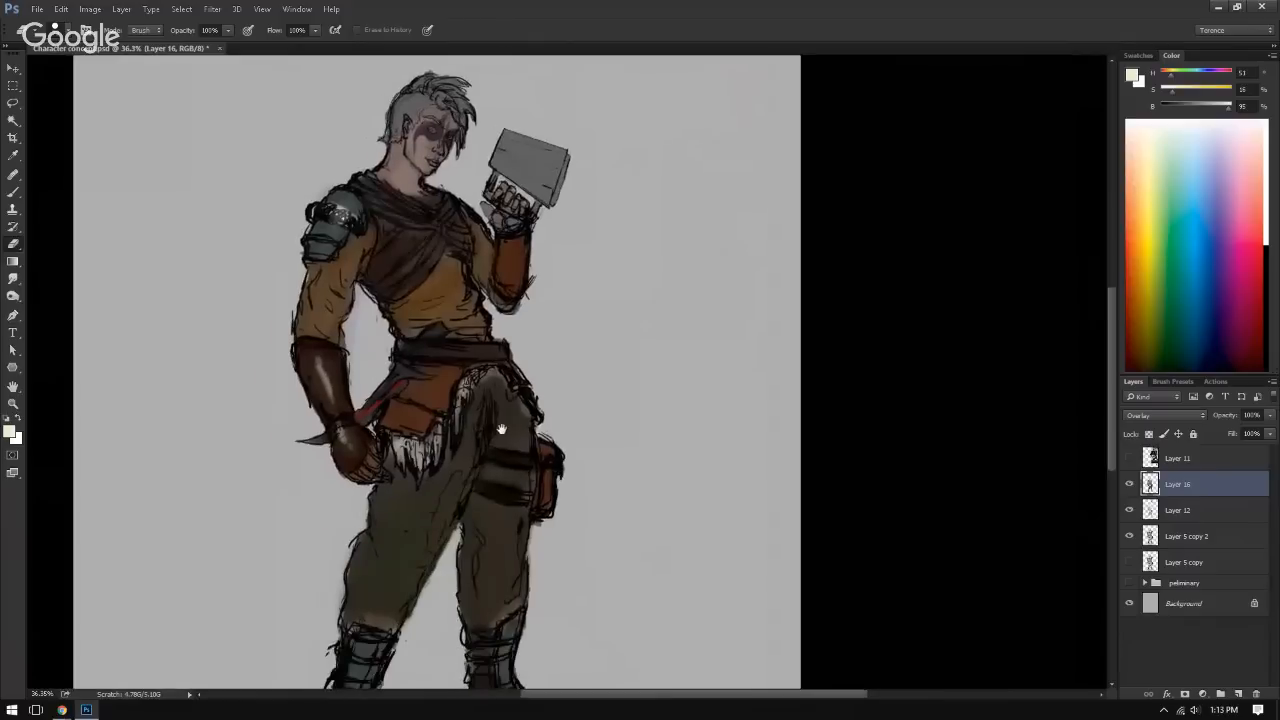
Step: Try merging Layer 16 into Layer 12 and setting the merged layer to Overlay blending
ctrl+click(1177, 512)
ctrl+click(1174, 538)
click(1195, 486)
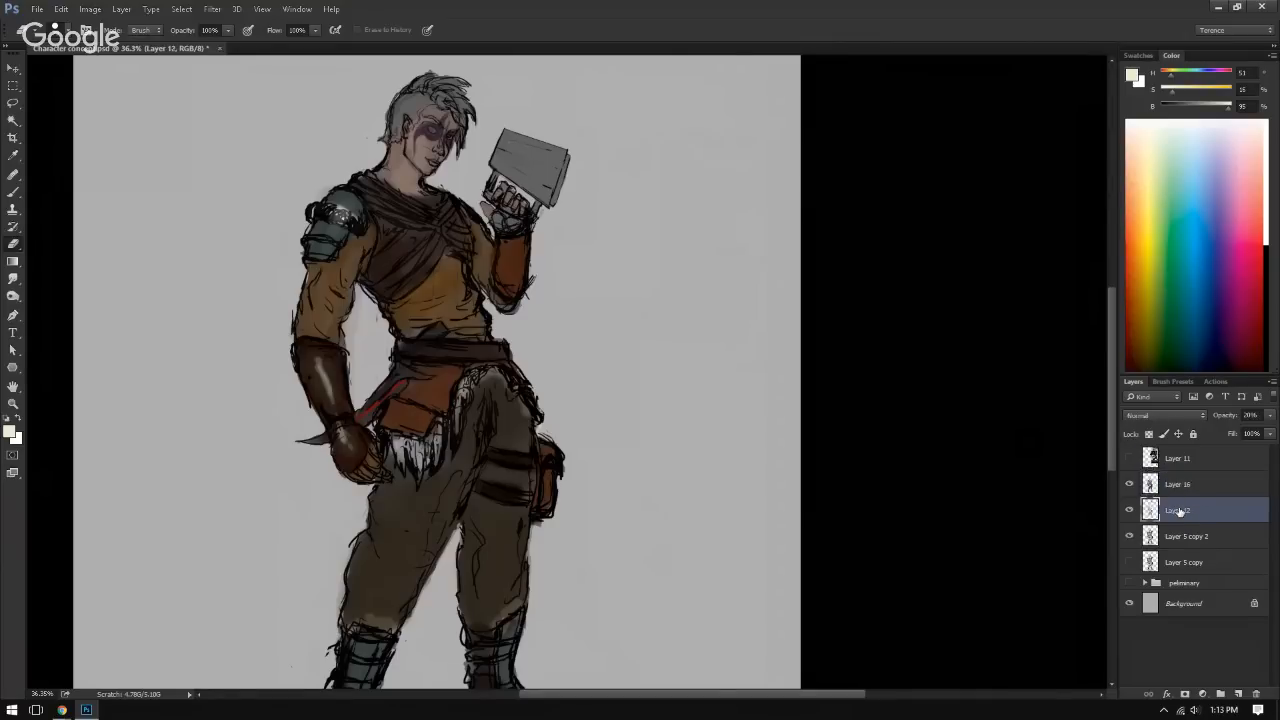
click(1183, 534)
click(1188, 488)
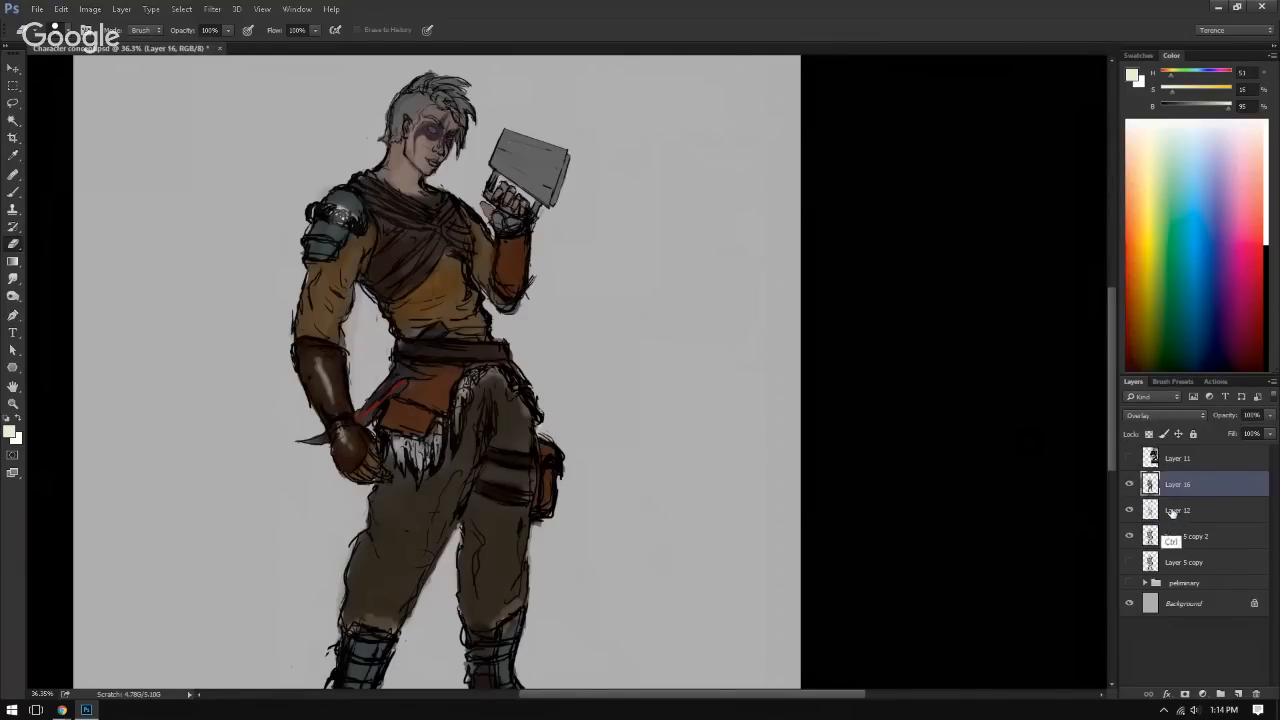
key(ctrl+e)
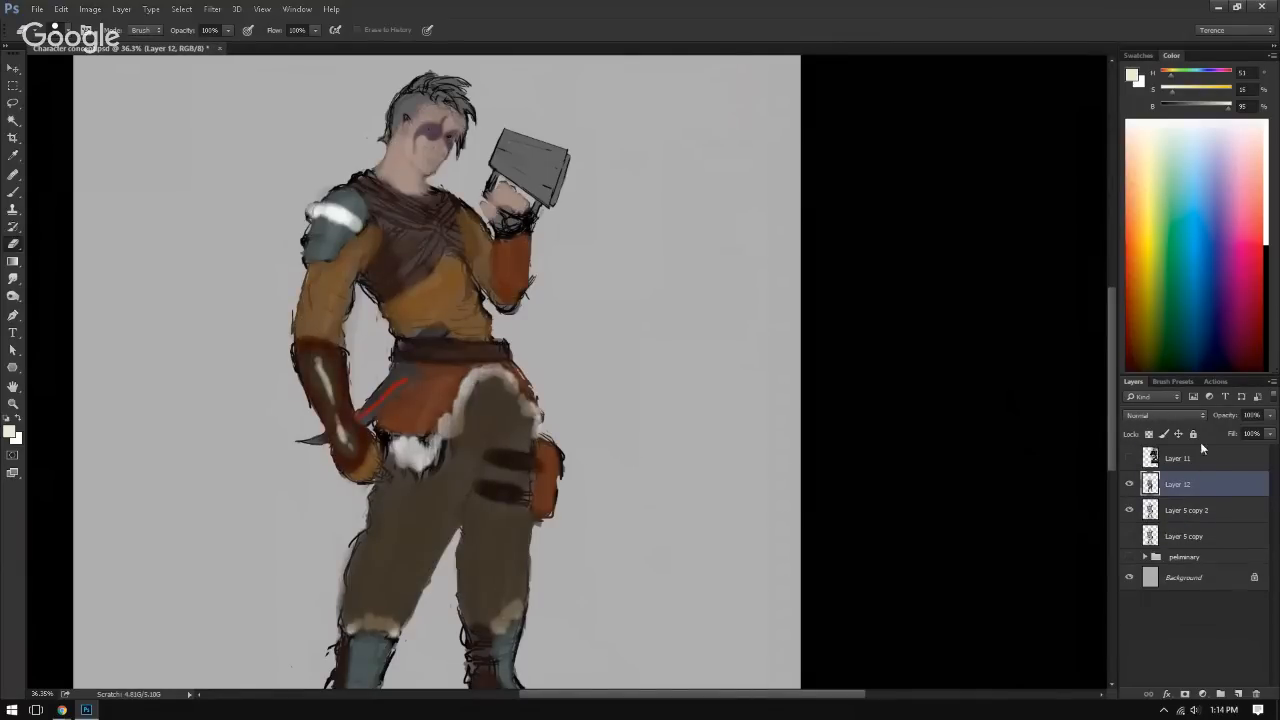
click(1160, 415)
click(1140, 547)
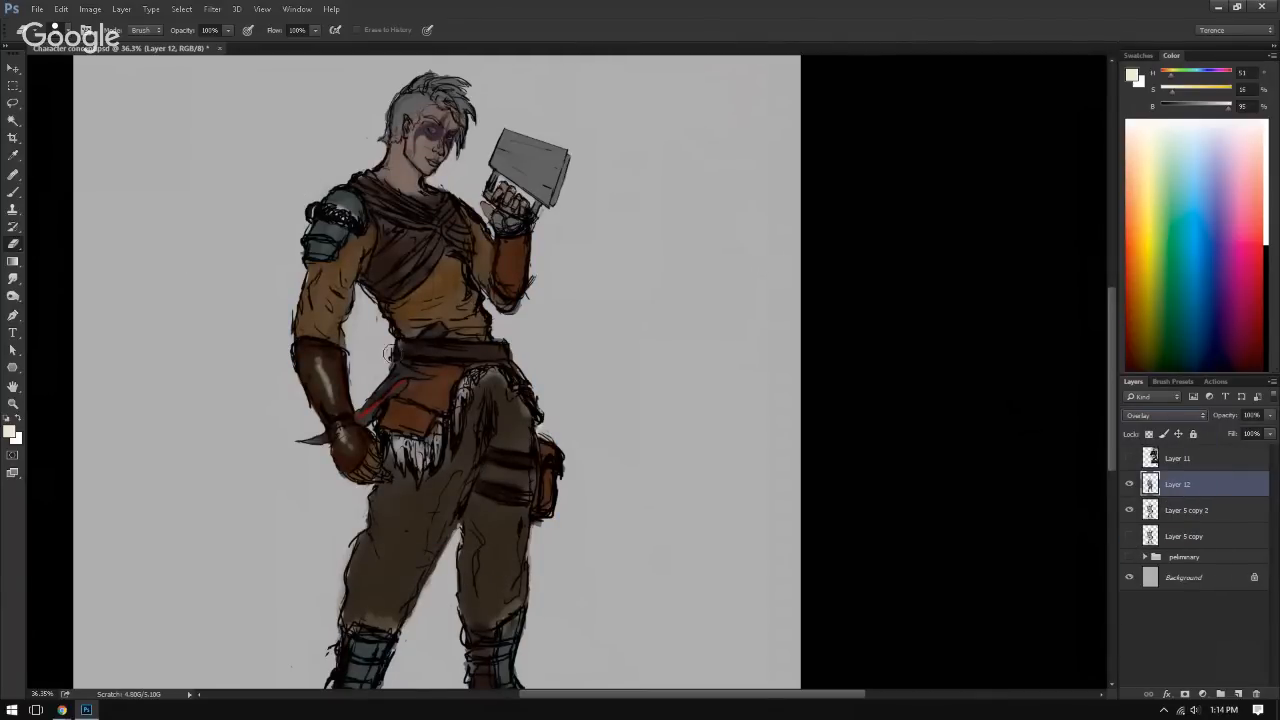
key(ctrl+z)
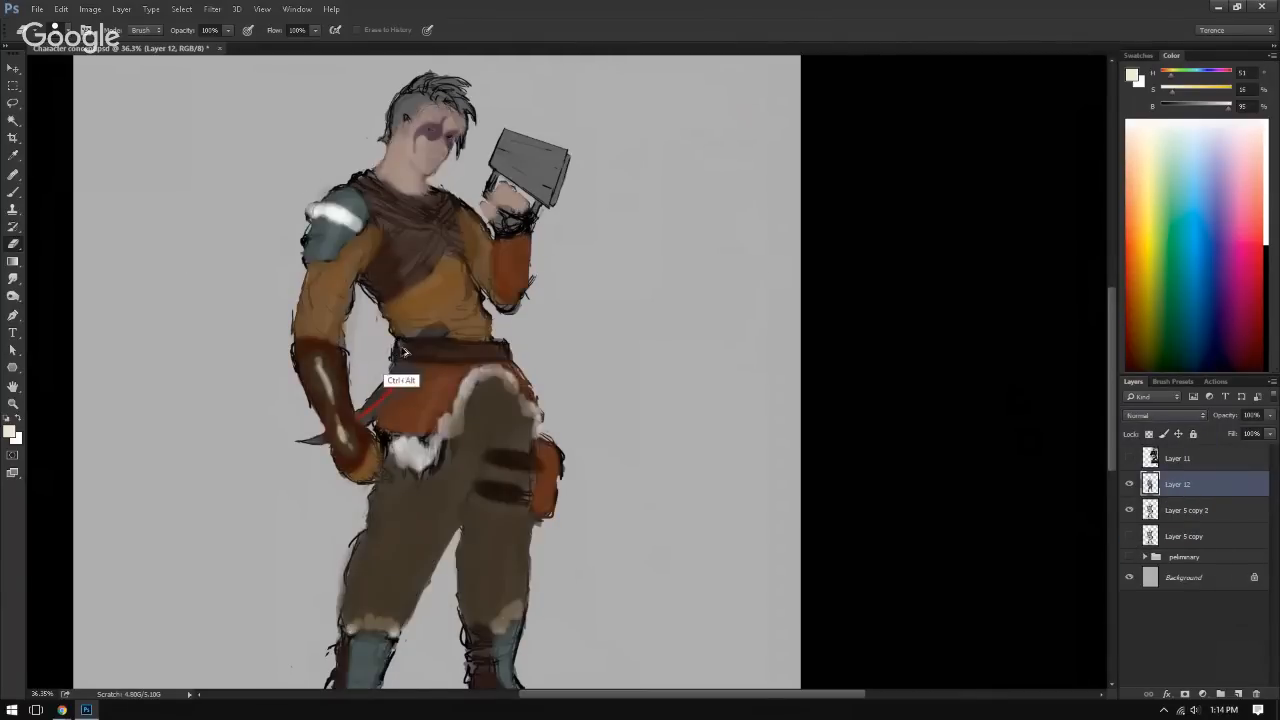
key(ctrl+alt+z)
Step: Duplicate Layer 16, Layer 12 and Layer 5 copy 2 together and merge the duplicates into one layer
ctrl+click(1190, 530)
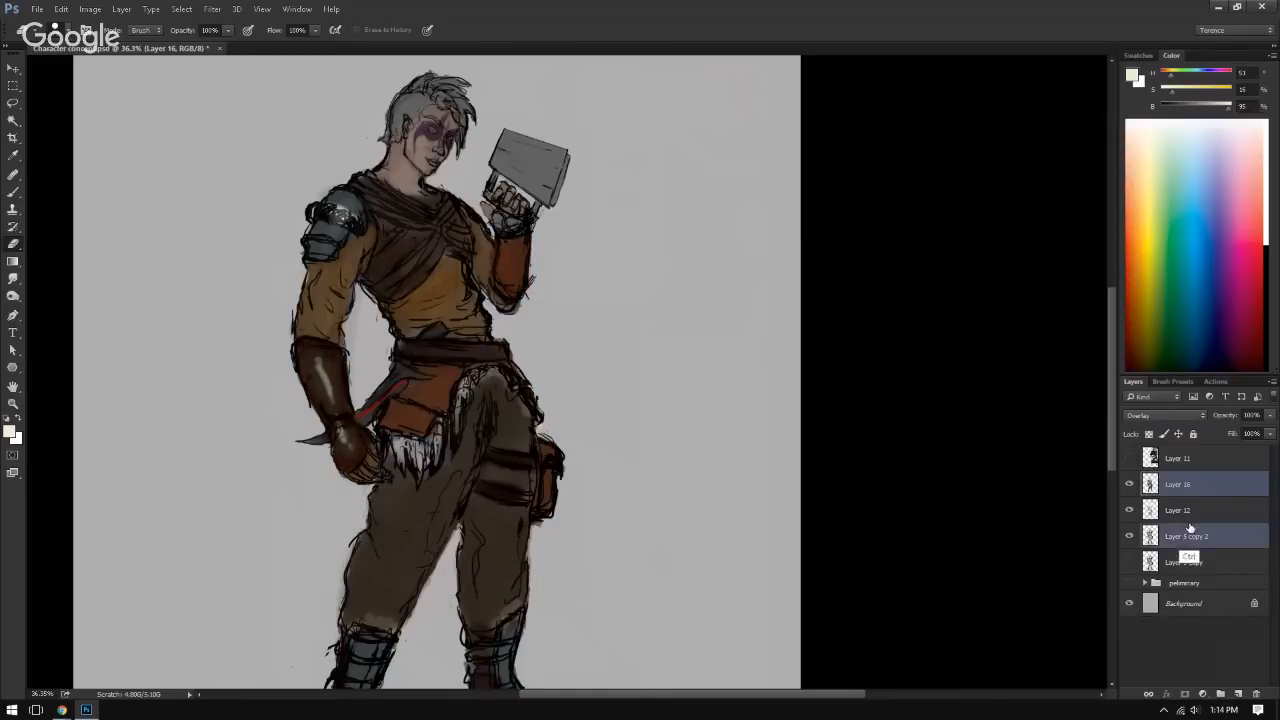
ctrl+click(1183, 514)
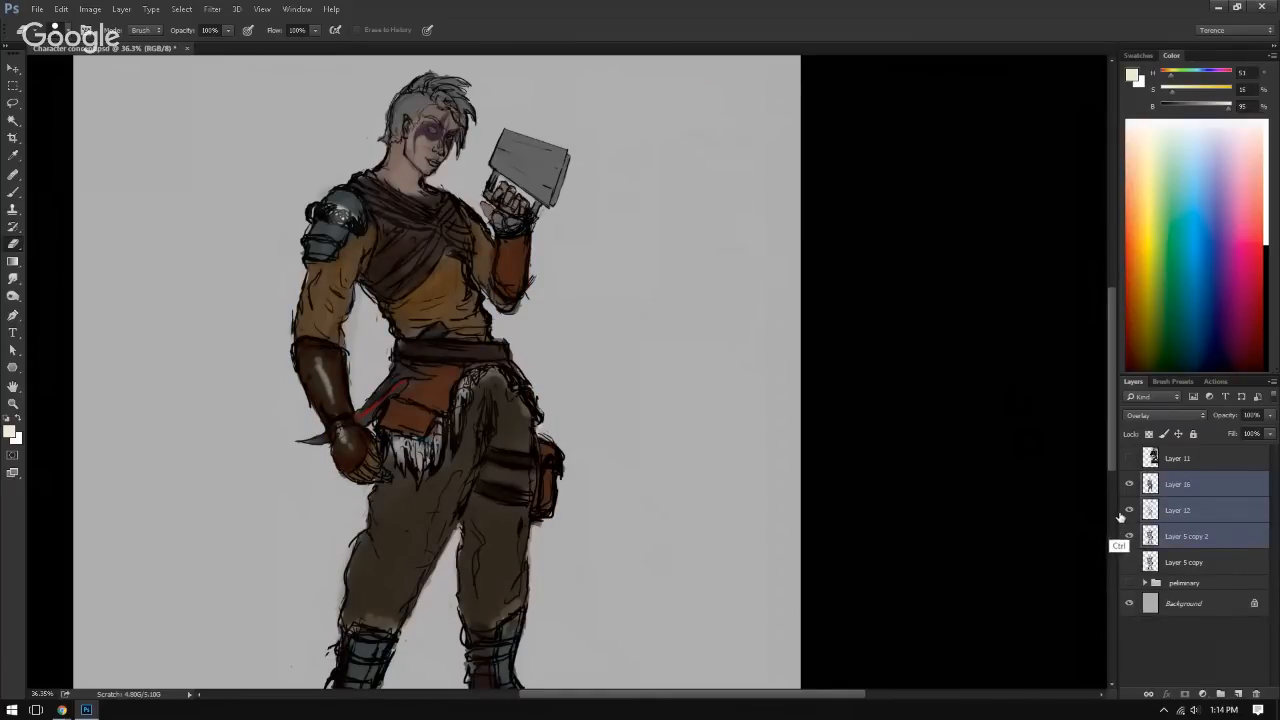
key(ctrl+j)
key(ctrl+e)
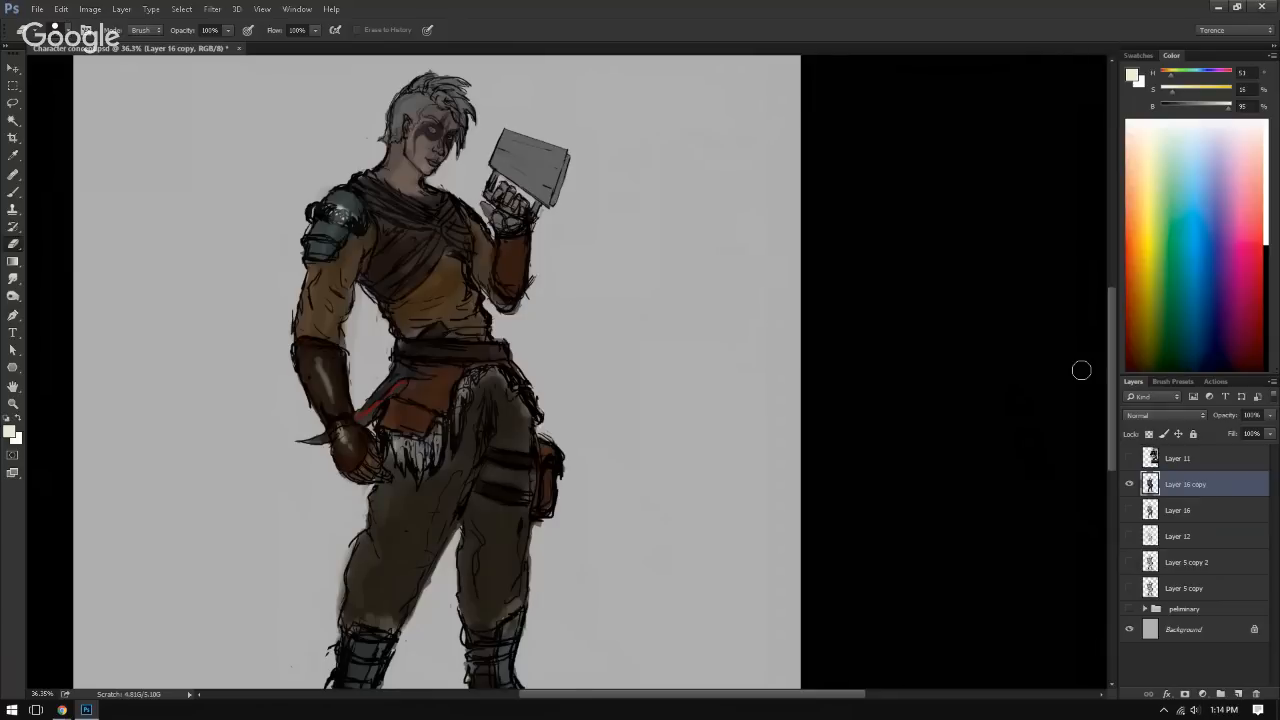
Step: Compare the merged Layer 16 copy with the original Layer 16 by toggling visibility, and view the whole canvas
click(1129, 510)
click(1129, 484)
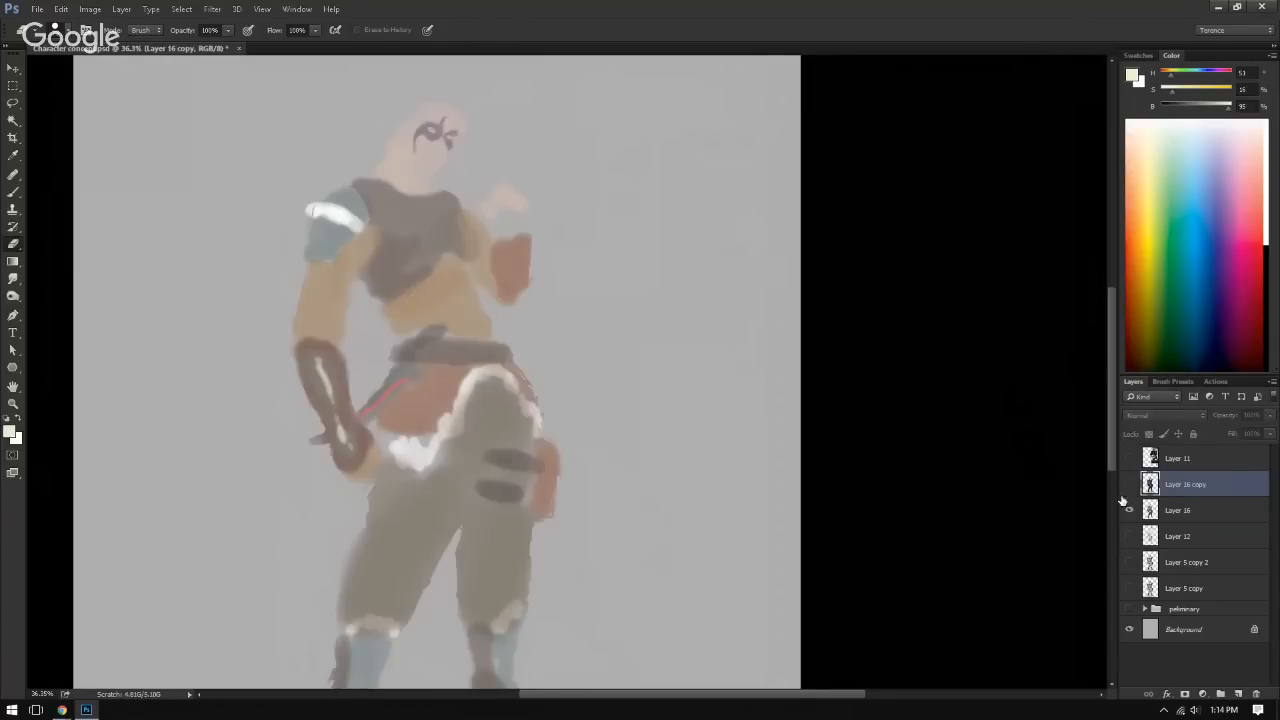
click(1129, 484)
scroll(825, 459, down, 3)
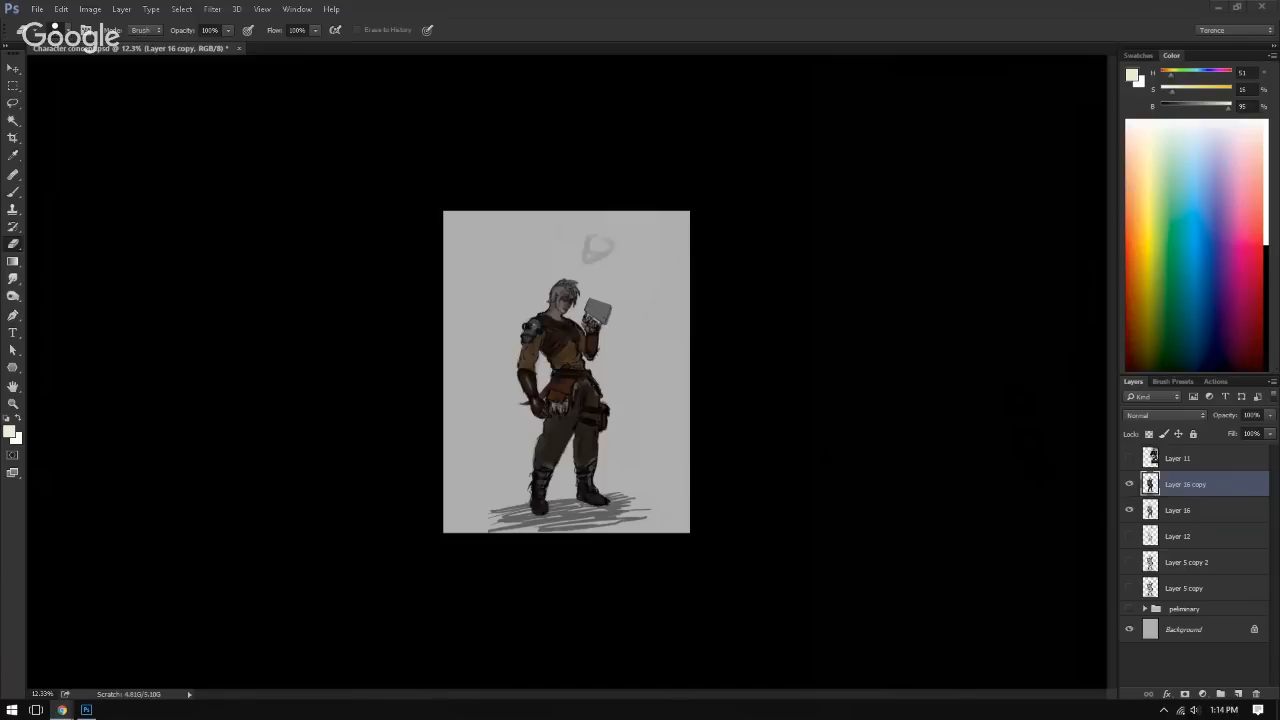
key(alt+Tab)
key(super+d)
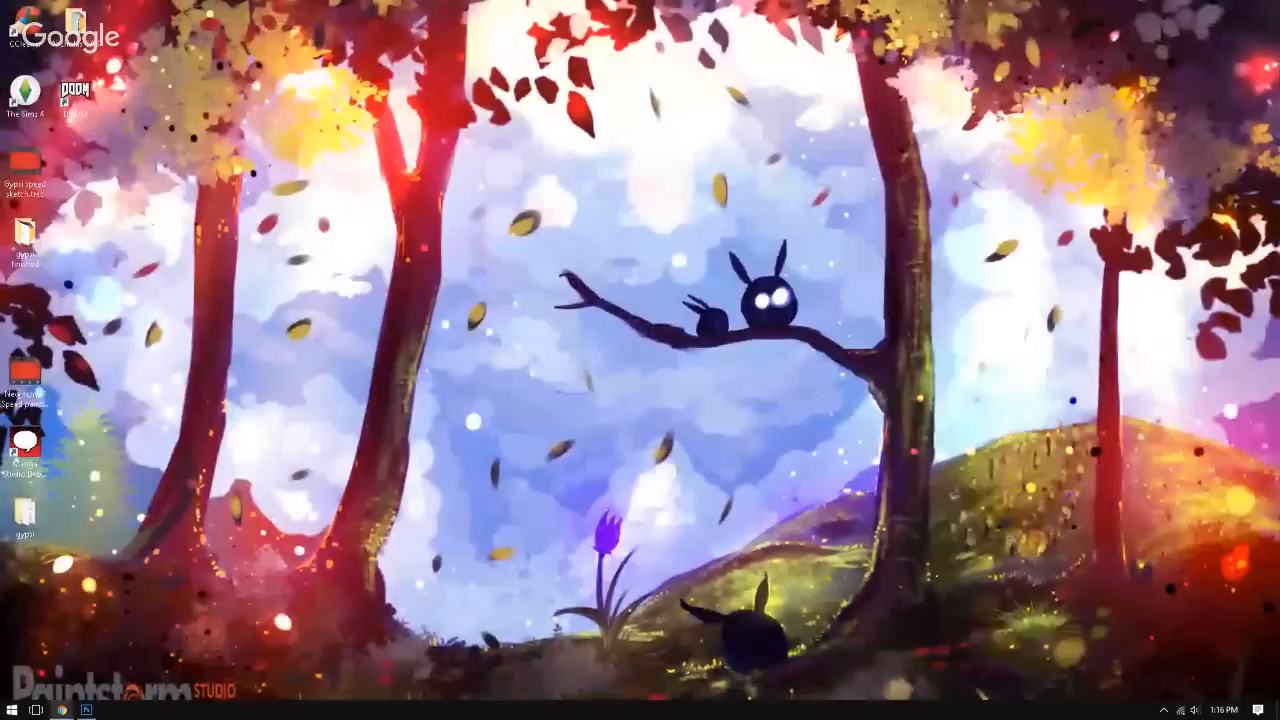
click(87, 710)
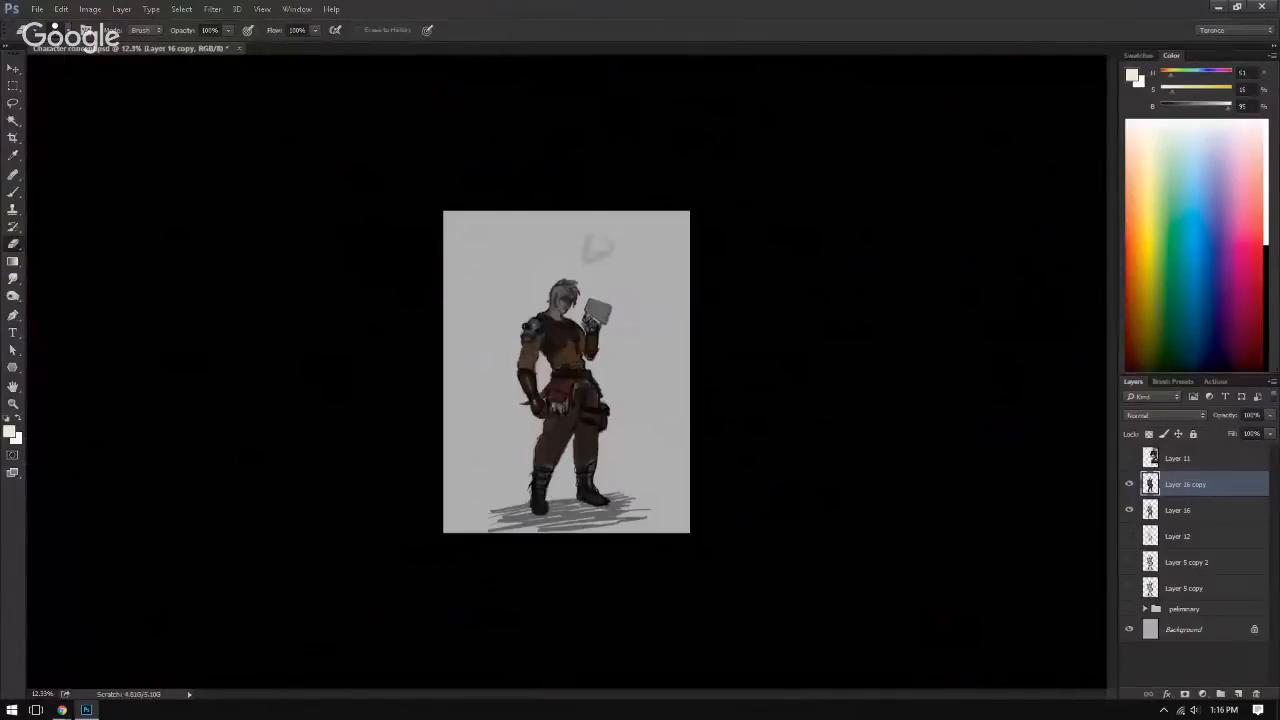
key(alt+Tab)
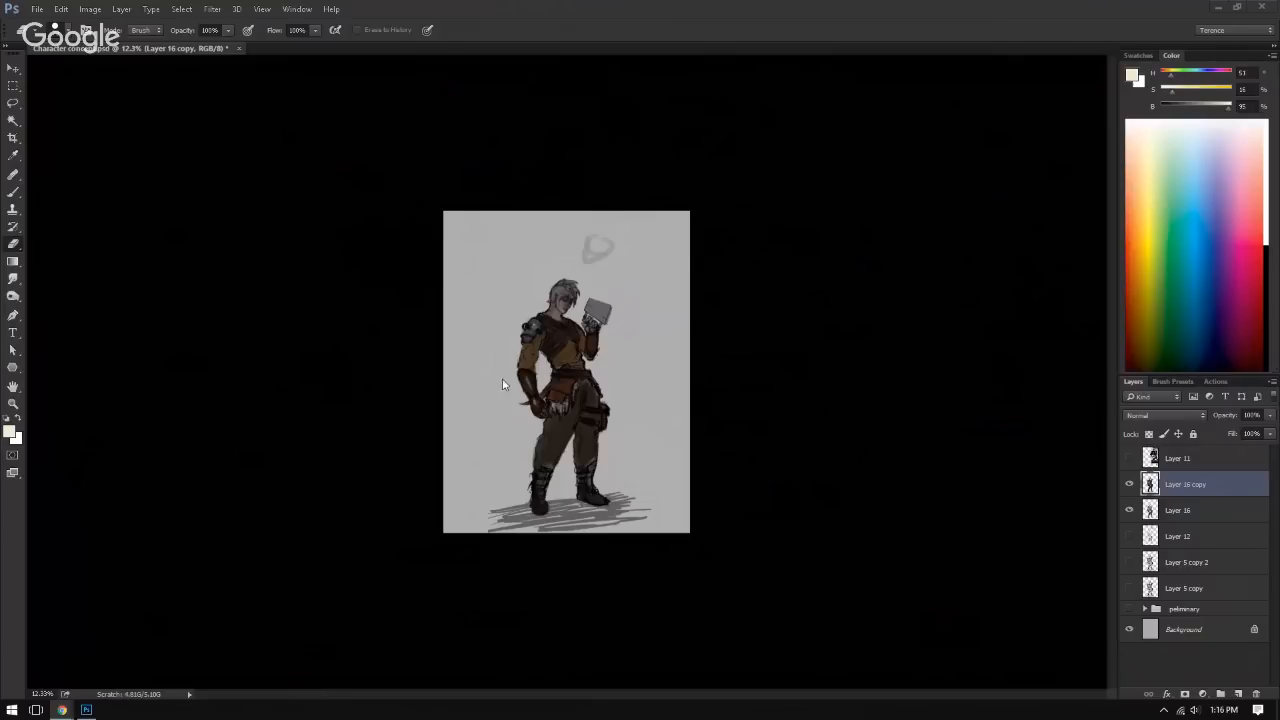
Step: Examine the character's head and raised hand up close with Layer 16 copy toggled off and on
mouse_move(558, 388)
mouse_down()
mouse_move(641, 388)
mouse_move(620, 375)
mouse_up()
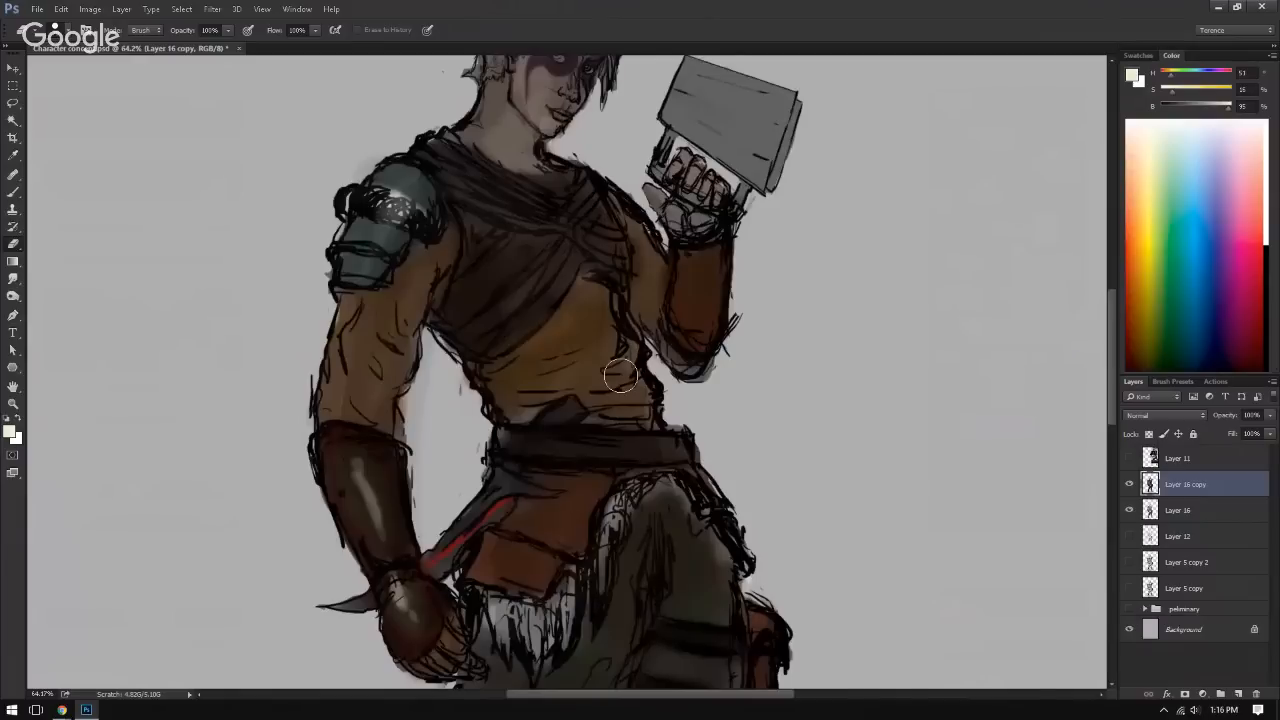
drag(620, 375, 614, 329)
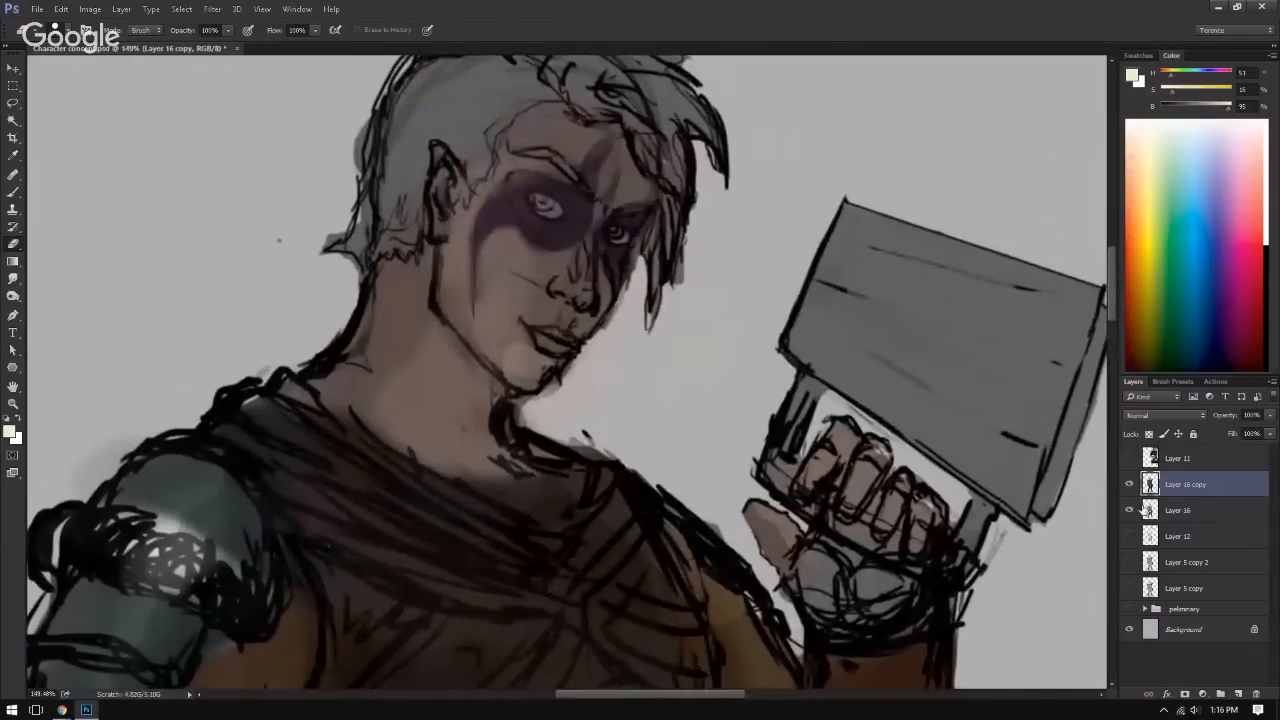
click(1129, 484)
click(1129, 484)
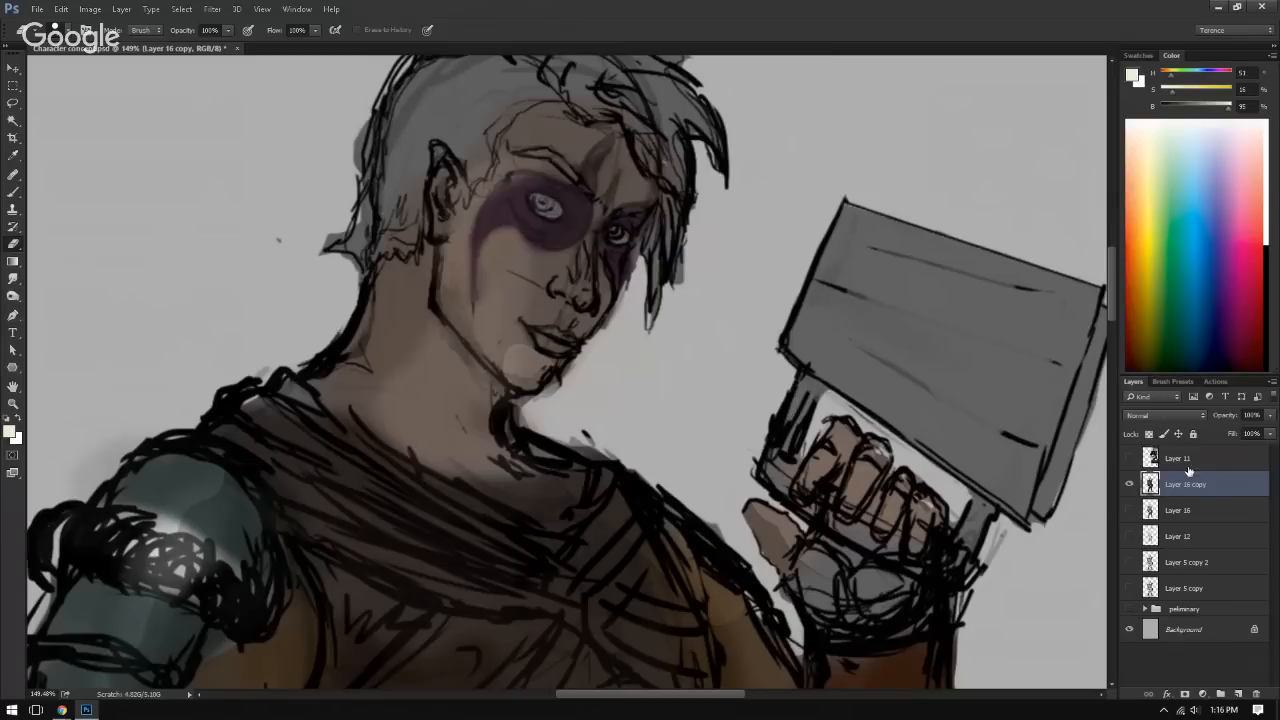
Step: Group the layers from Layer 16 through Layer 5 copy and name the group 2
click(1182, 512)
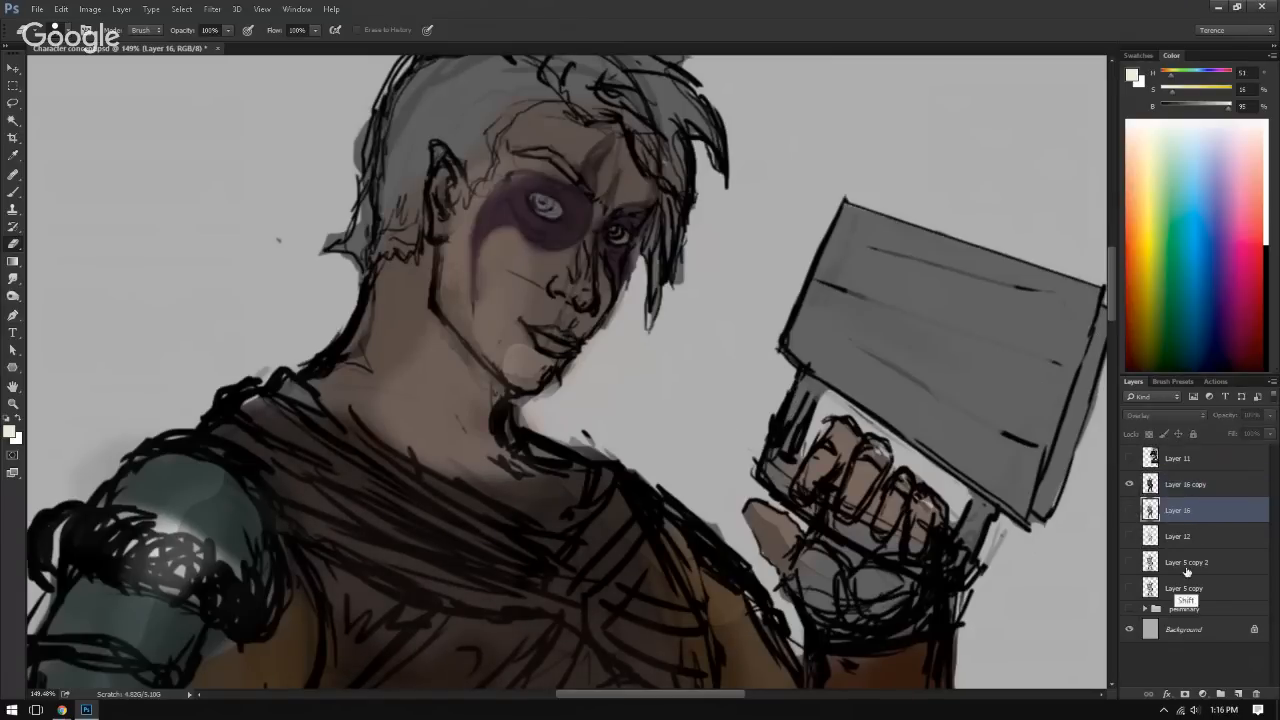
shift+click(1180, 580)
key(ctrl+g)
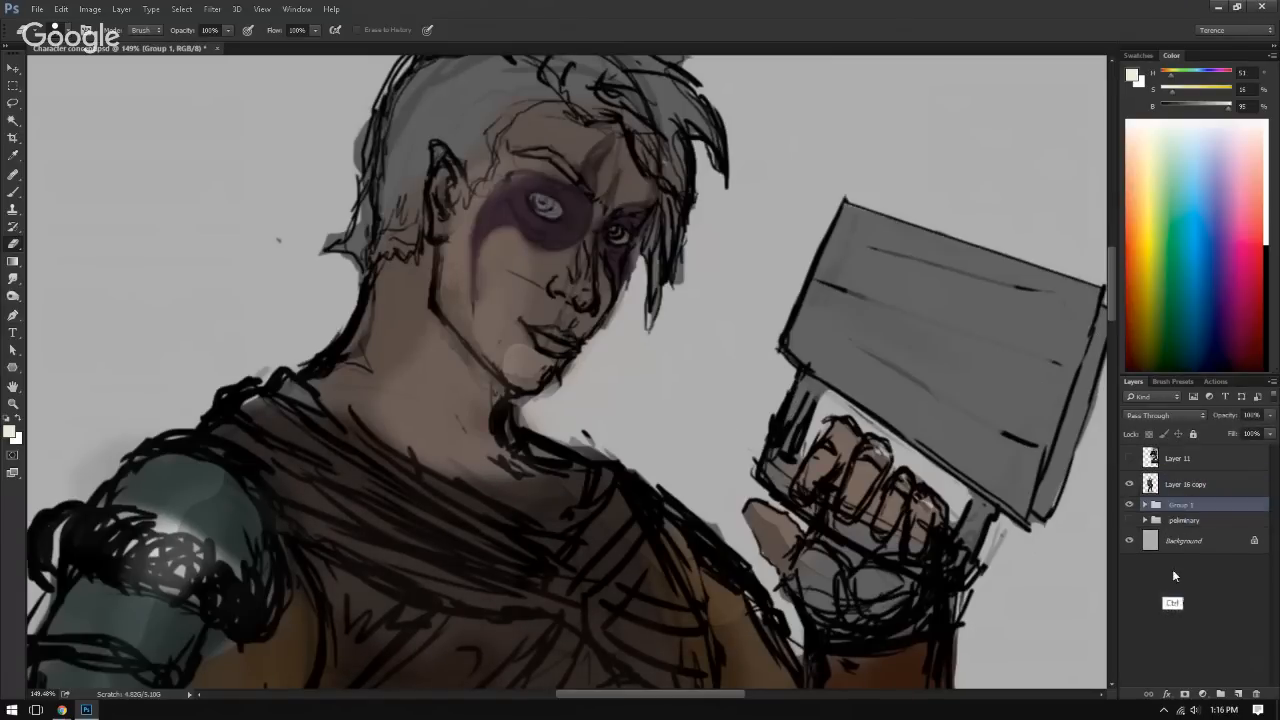
double_click(1182, 505)
text(2)
Step: Colour-label group 2 and the peliminary group red, and select Layer 16 copy for further work
right_click(1130, 504)
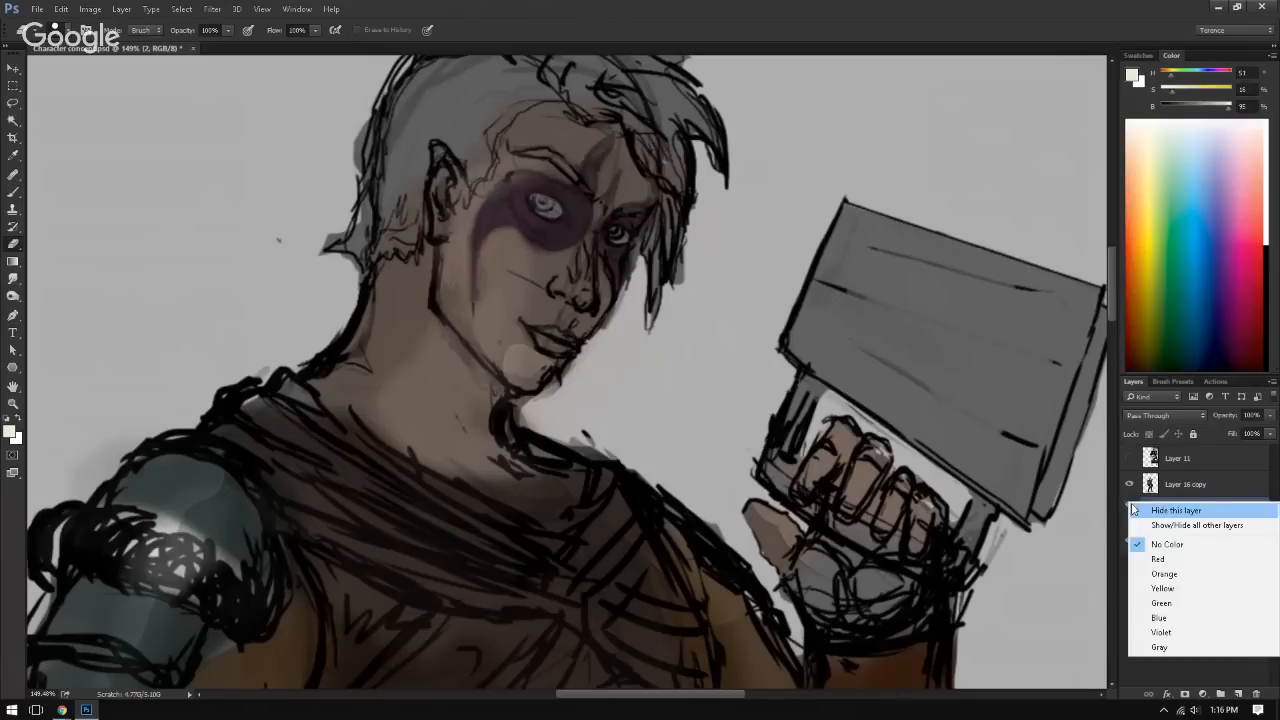
click(1162, 558)
right_click(1130, 521)
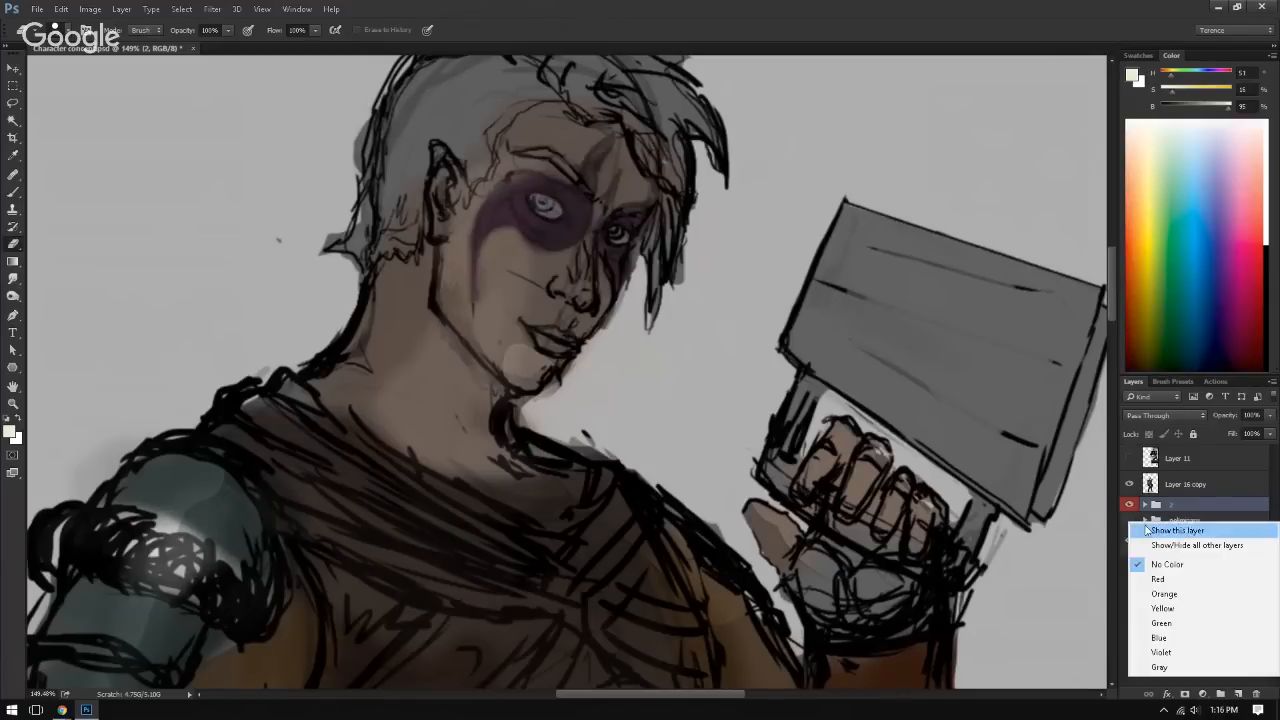
click(1172, 580)
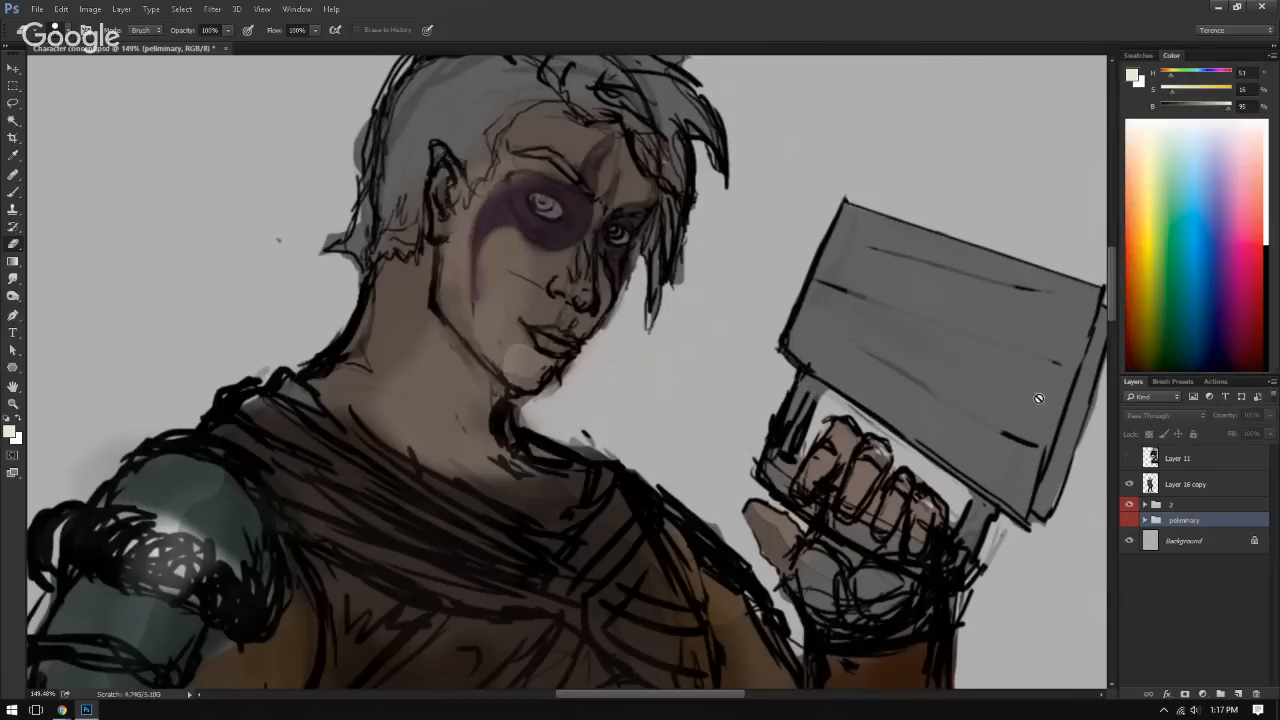
click(1196, 483)
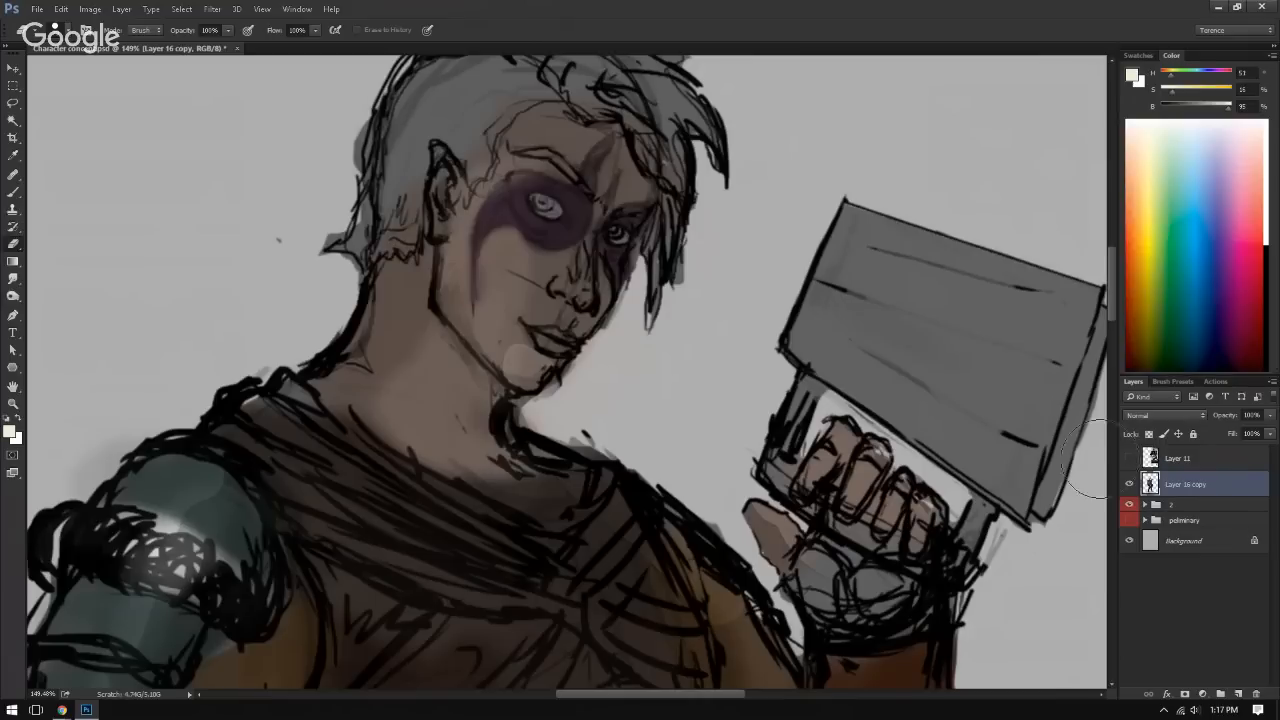
Step: Try an eraser stroke on the character's chin on Layer 16 copy
mouse_move(605, 390)
mouse_down()
mouse_move(634, 434)
mouse_move(622, 450)
mouse_move(544, 450)
mouse_up()
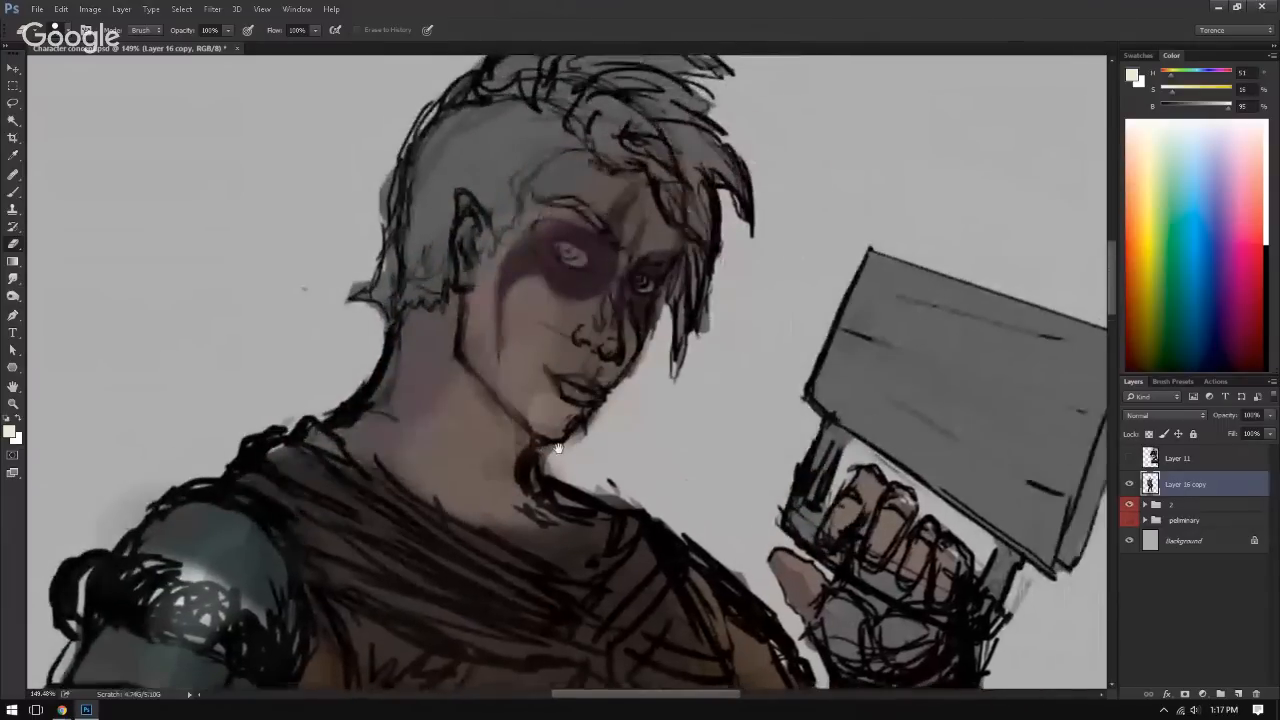
drag(530, 398, 546, 392)
key(ctrl+z)
Step: Choose a textured brush tip for the eraser and try using it on the character's neck
right_click(625, 312)
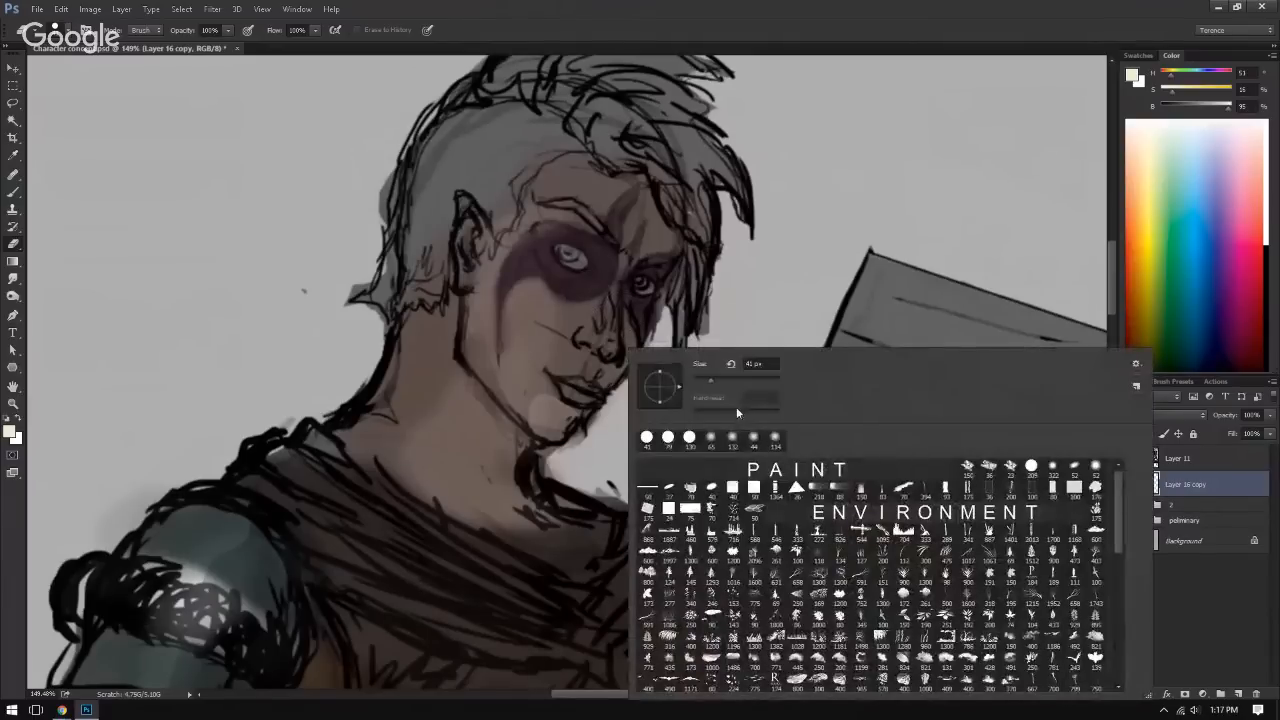
click(1010, 467)
click(785, 285)
drag(483, 360, 360, 243)
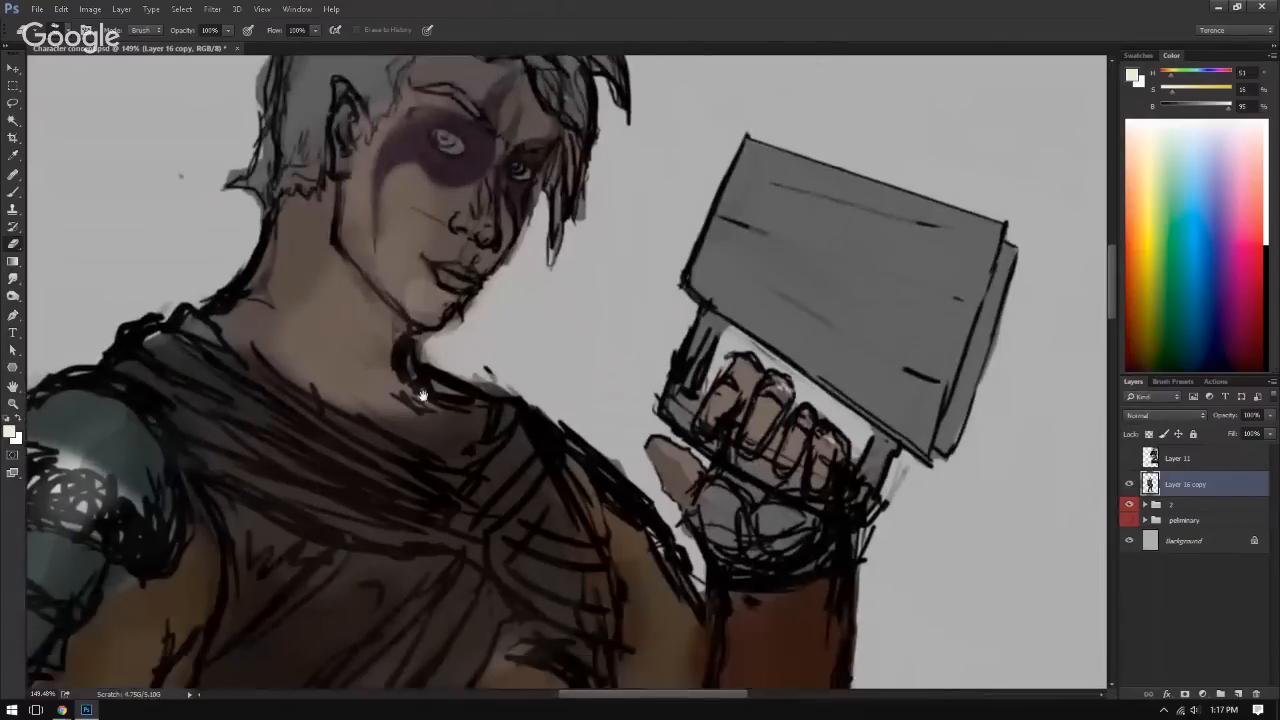
drag(423, 394, 343, 394)
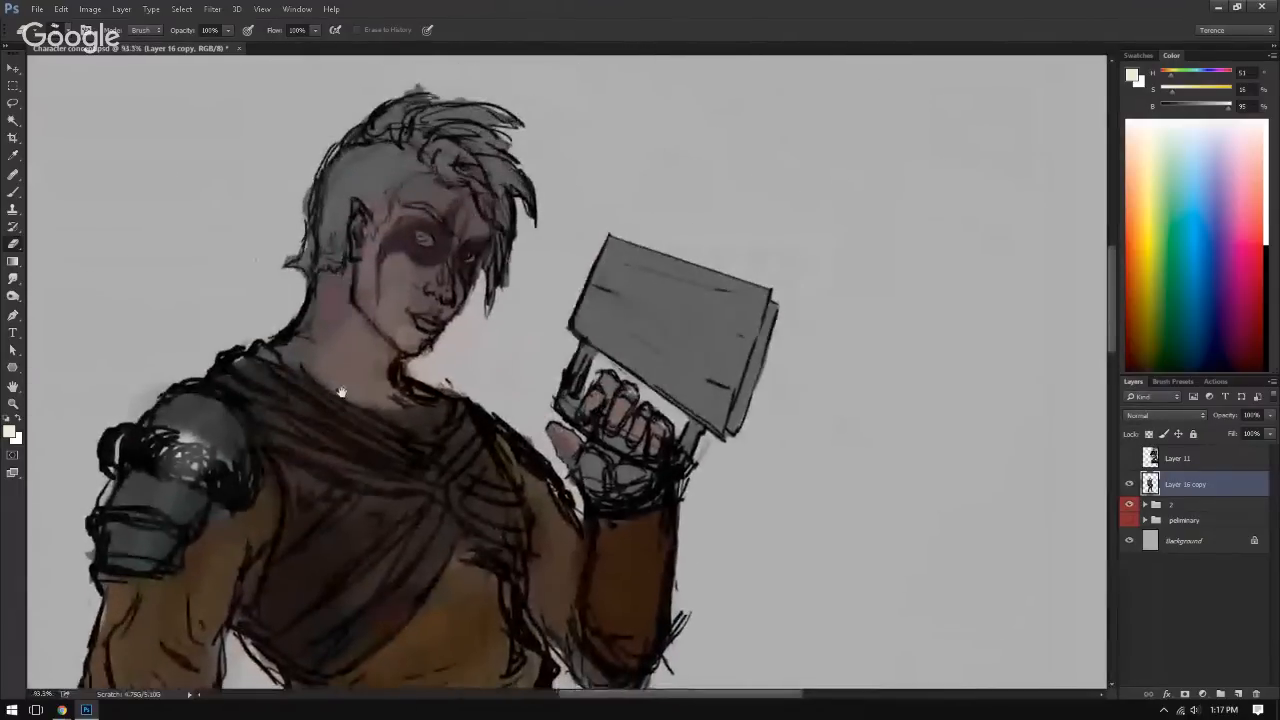
alt+click(341, 361)
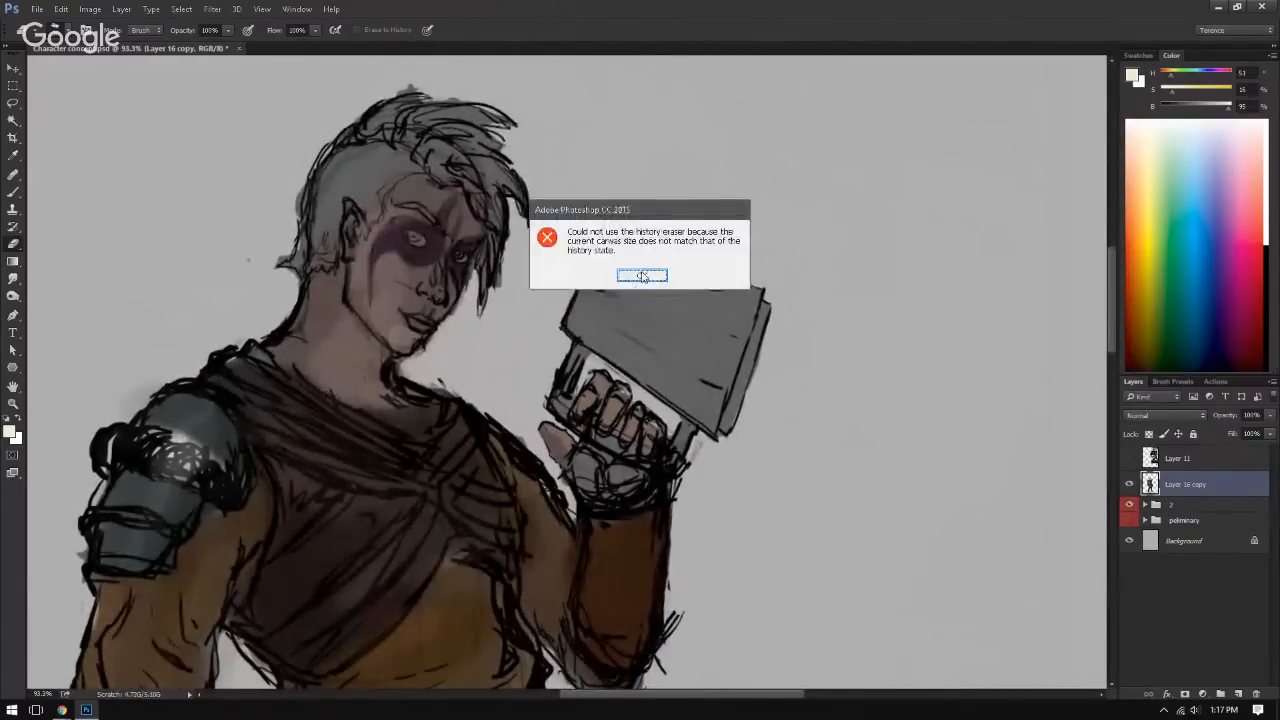
click(633, 277)
Step: Switch to the Brush tool and choose the textured 36 px brush tip
key(b)
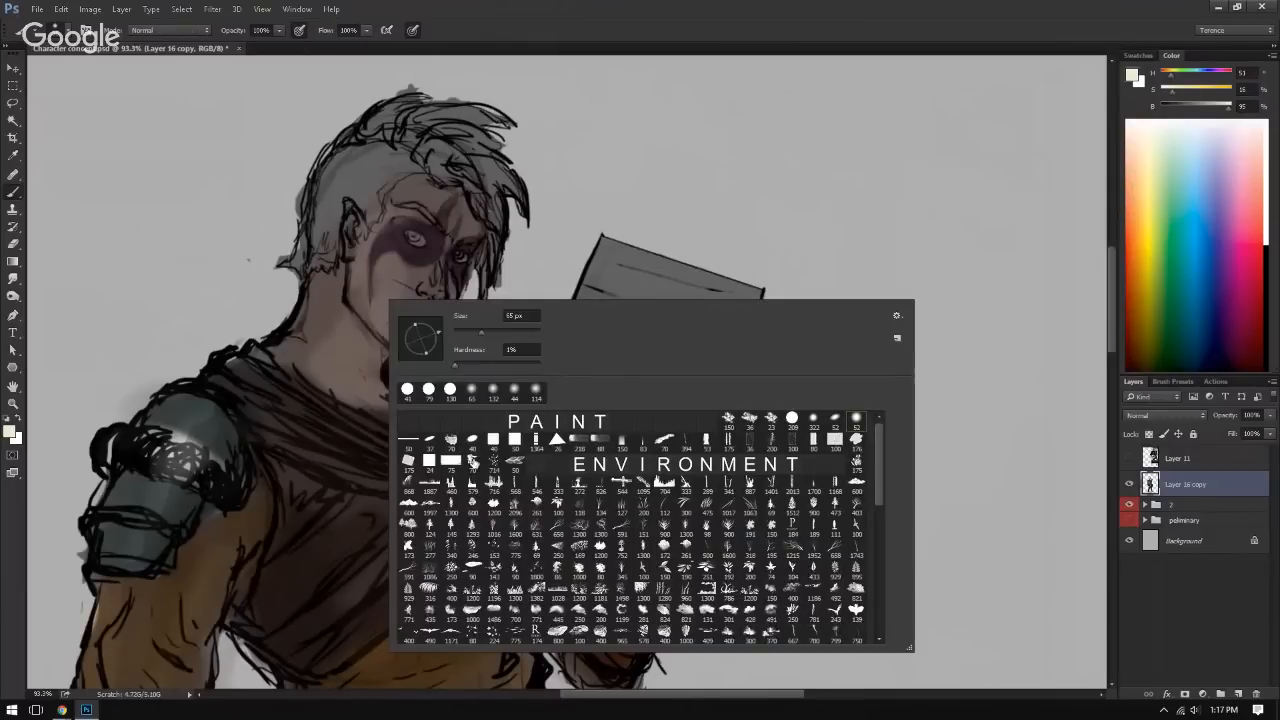
click(765, 422)
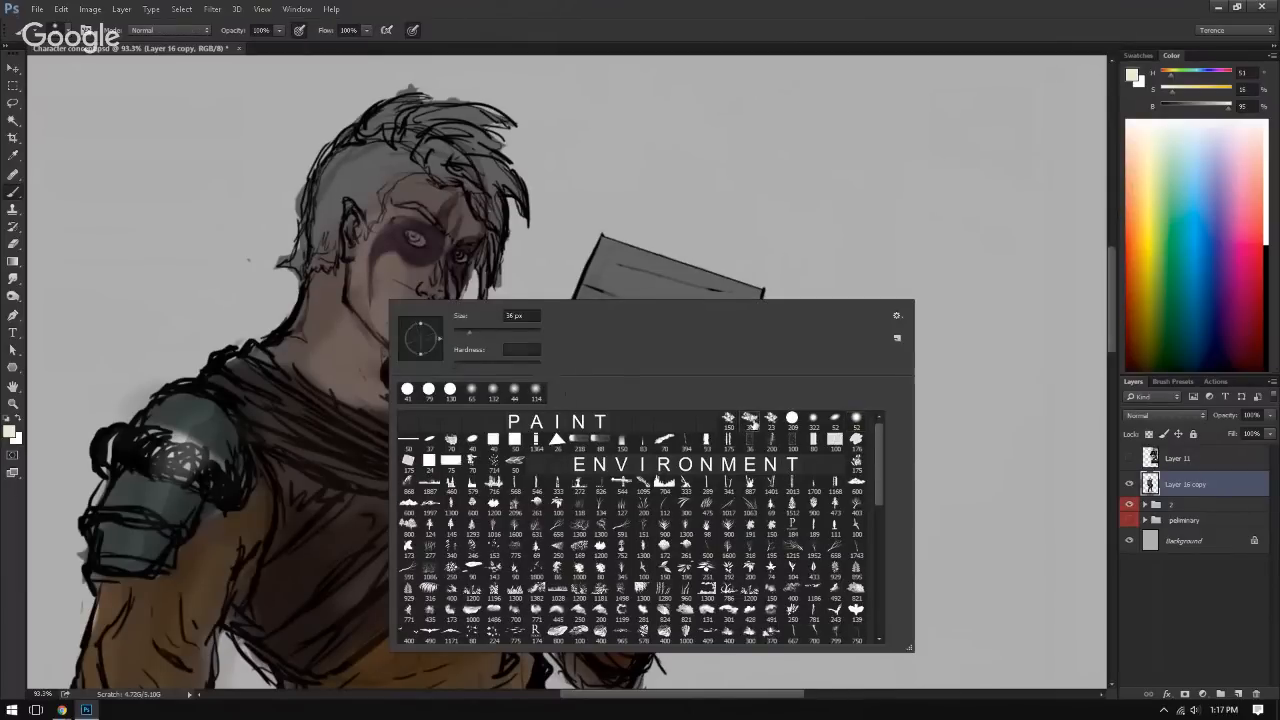
Step: Paint sampled skin tones over the stray sketch lines on the character's neck on Layer 16 copy
click(326, 346)
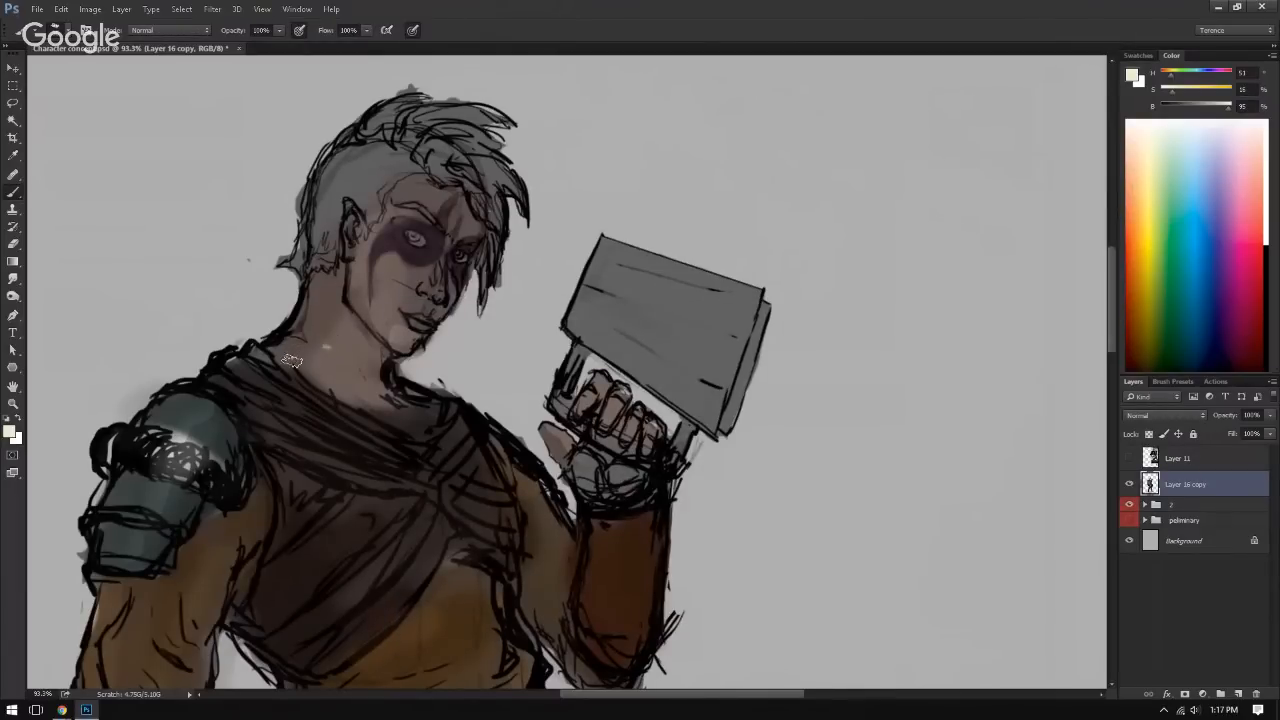
alt+click(340, 385)
alt+click(316, 327)
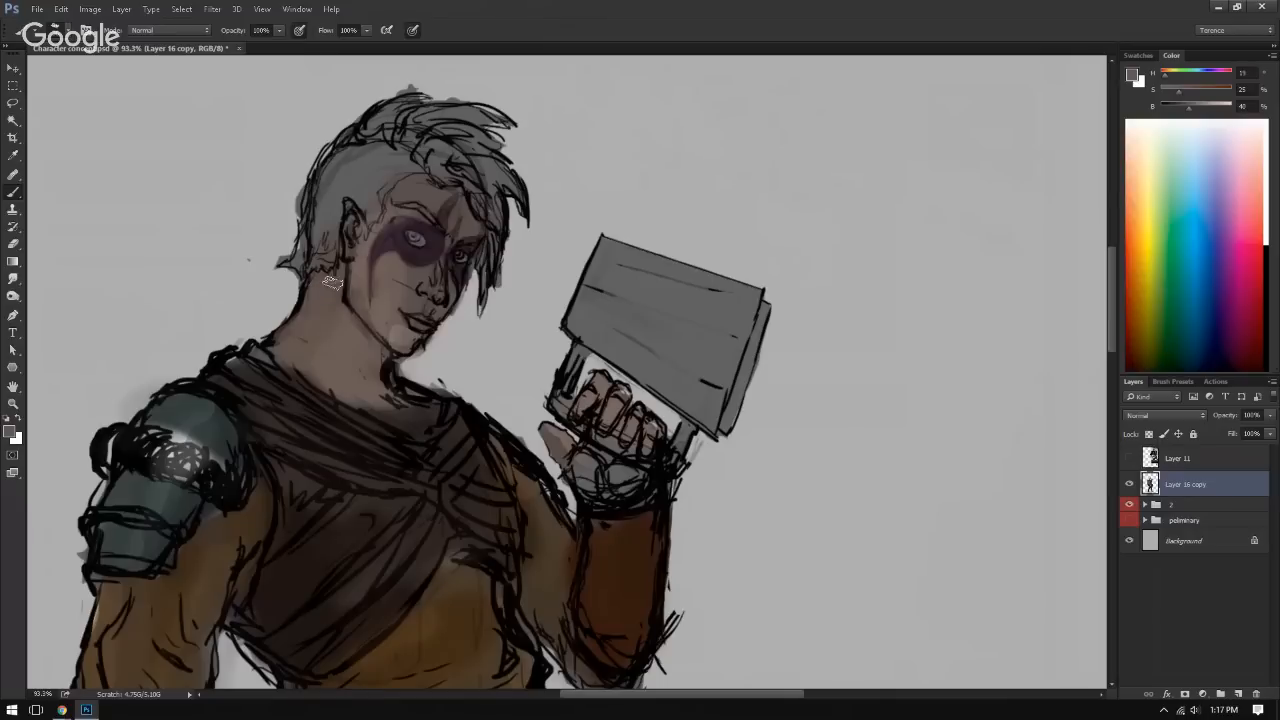
alt+click(346, 334)
drag(341, 276, 372, 346)
alt+click(334, 363)
alt+click(335, 326)
alt+click(333, 289)
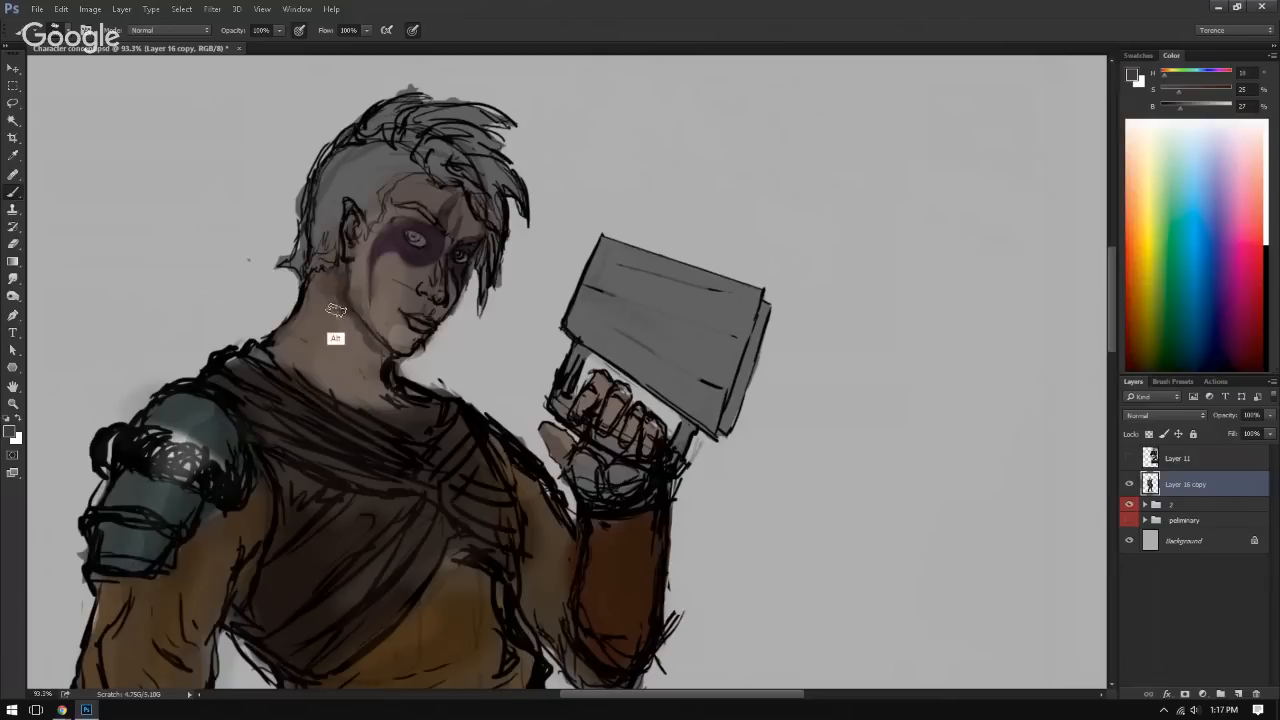
Step: Blend sampled brown shadow tones into the neck beneath the ear and along the jawline
alt+click(328, 300)
alt+click(350, 323)
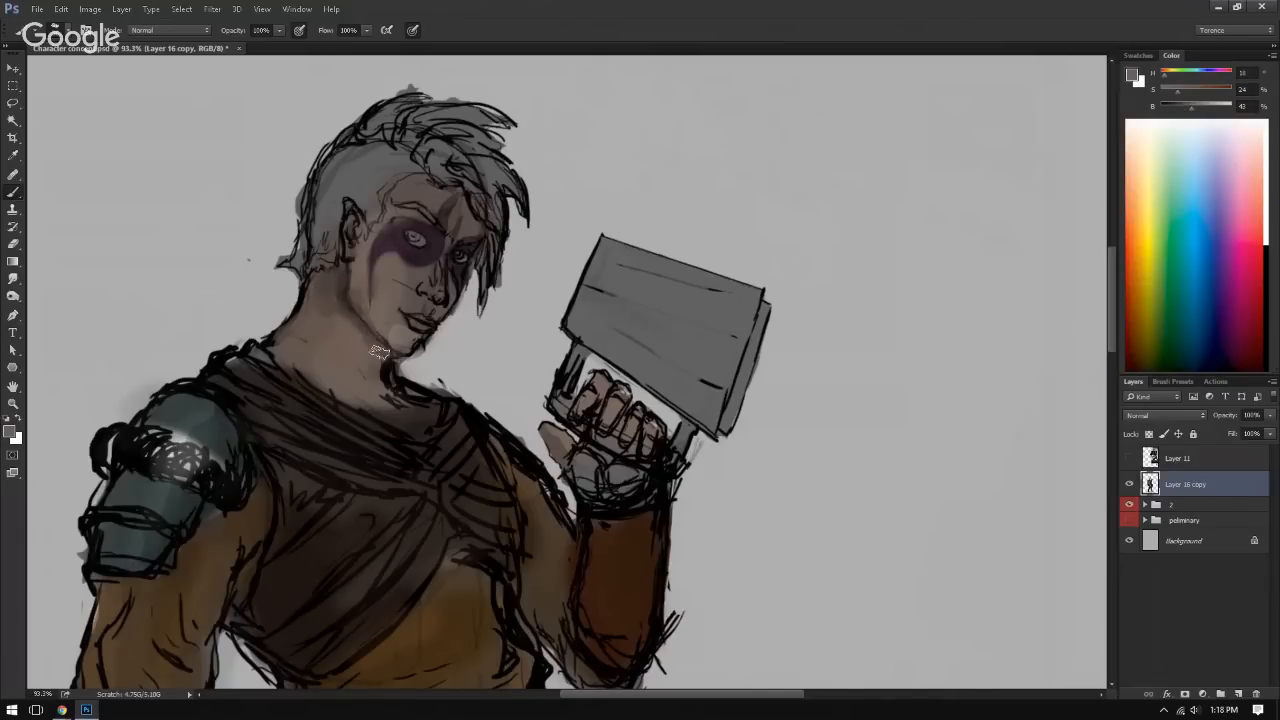
alt+click(348, 316)
alt+click(368, 354)
alt+click(395, 394)
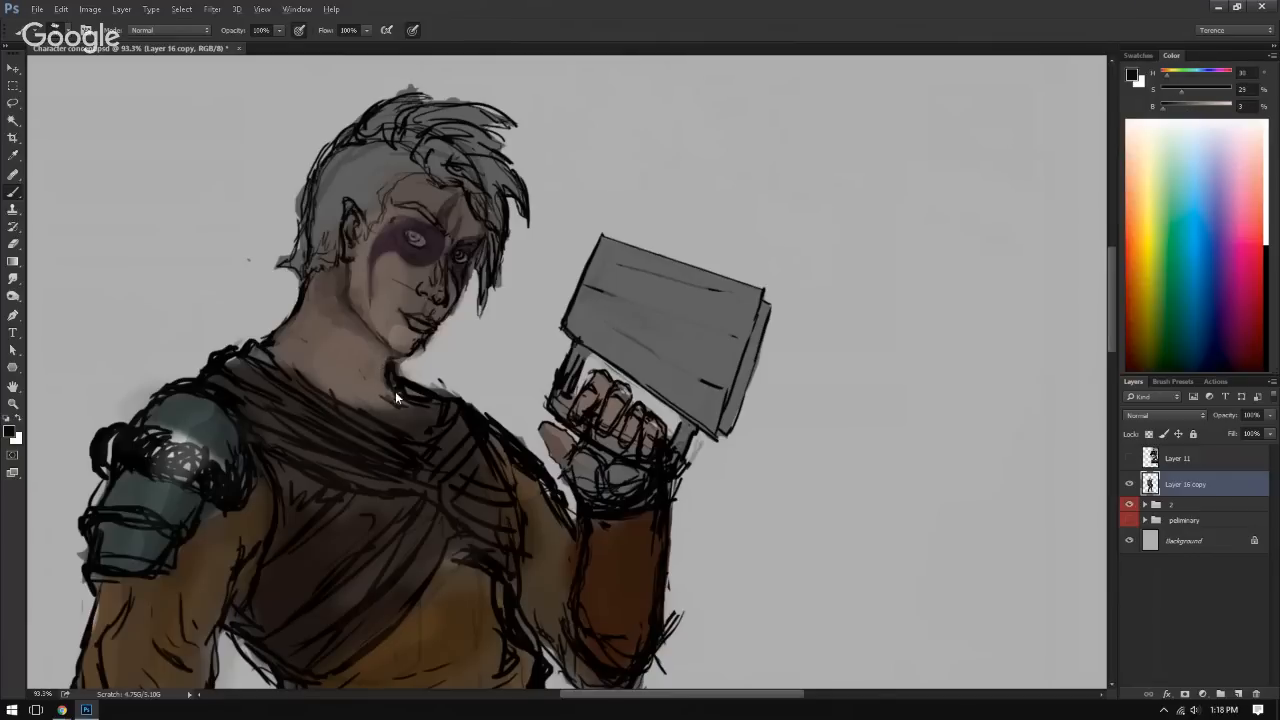
Step: Clean up the throat edge below the chin with sampled colours, and flip the canvas horizontally
alt+click(385, 366)
alt+click(403, 373)
drag(438, 367, 334, 360)
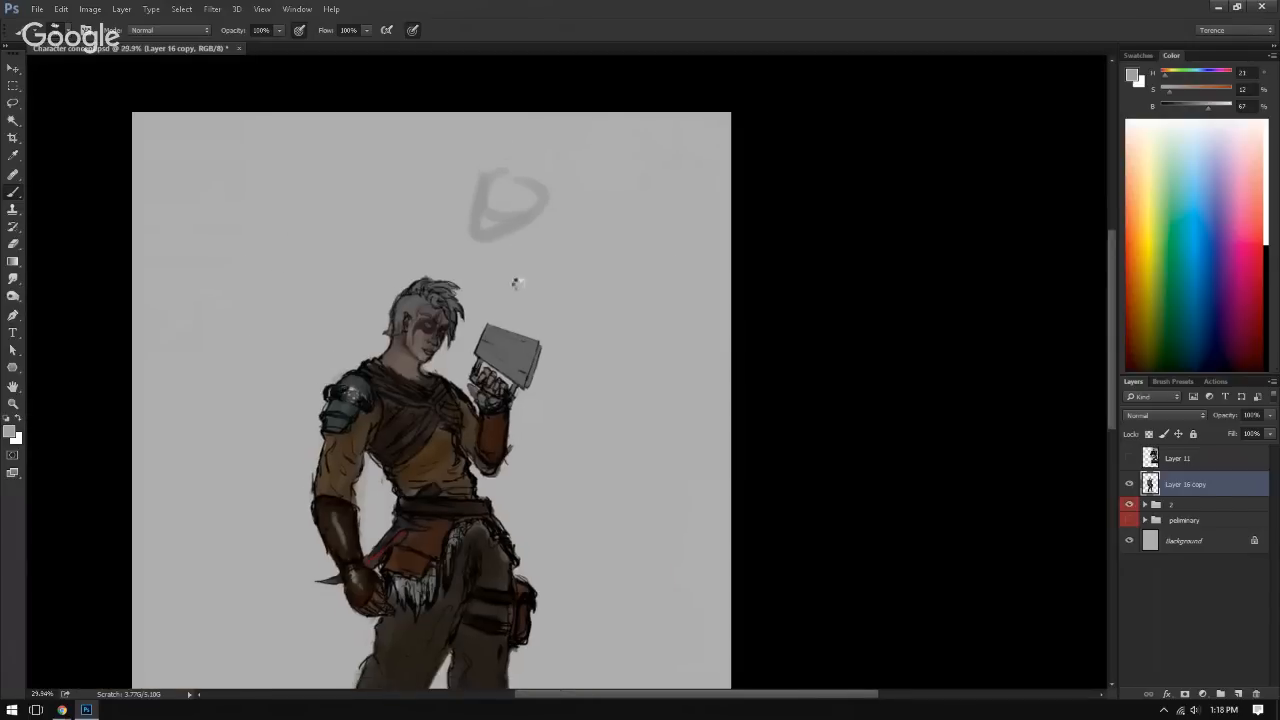
key(ctrl+shift+h)
ctrl+drag(450, 375, 549, 395)
Step: Darken the cast shadow under the ear and along the jawline with sampled dark brown tones
alt+click(491, 302)
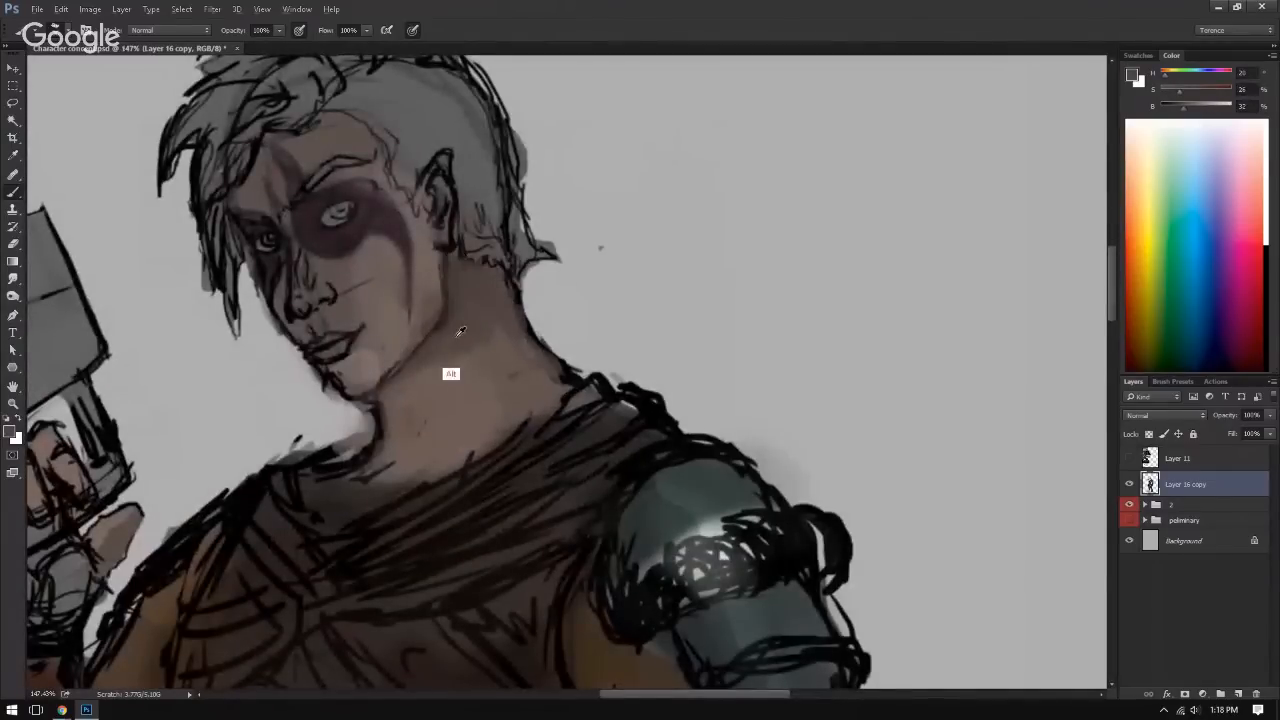
alt+click(444, 321)
alt+click(444, 318)
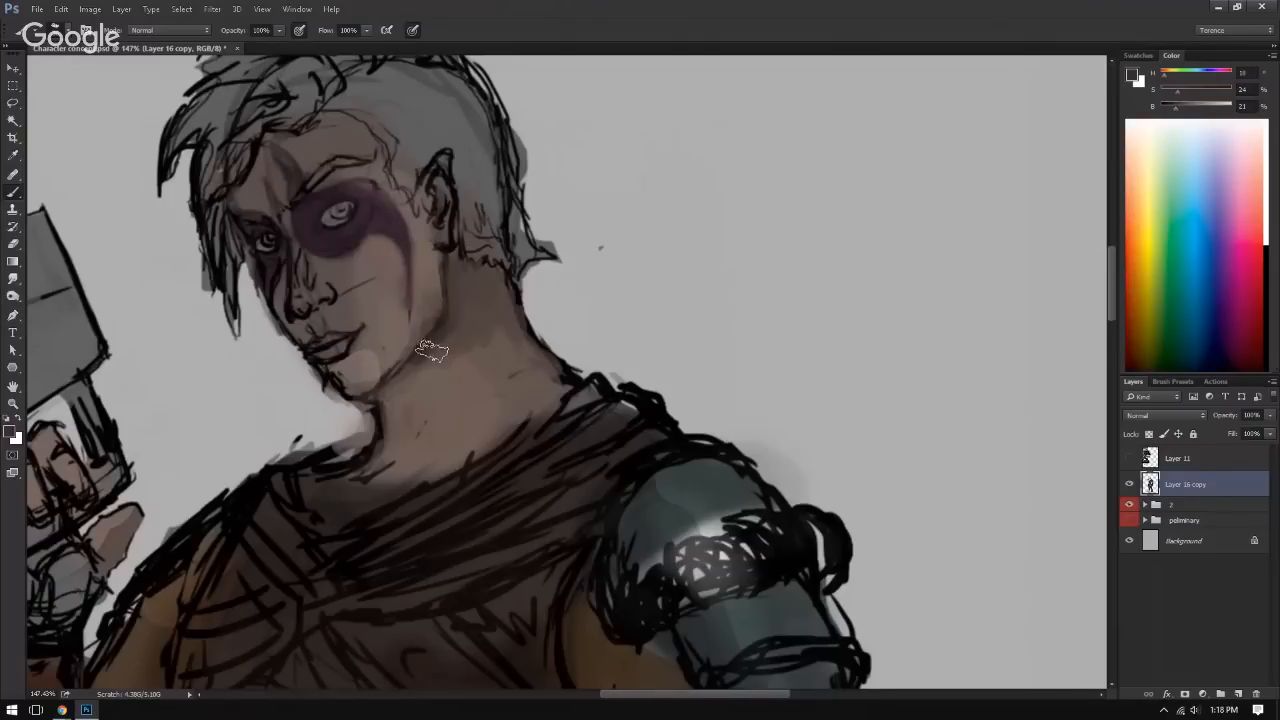
alt+click(428, 346)
mouse_move(434, 340)
mouse_down()
mouse_move(457, 299)
mouse_move(453, 327)
mouse_move(450, 261)
mouse_move(456, 314)
mouse_move(402, 374)
mouse_up()
alt+click(453, 331)
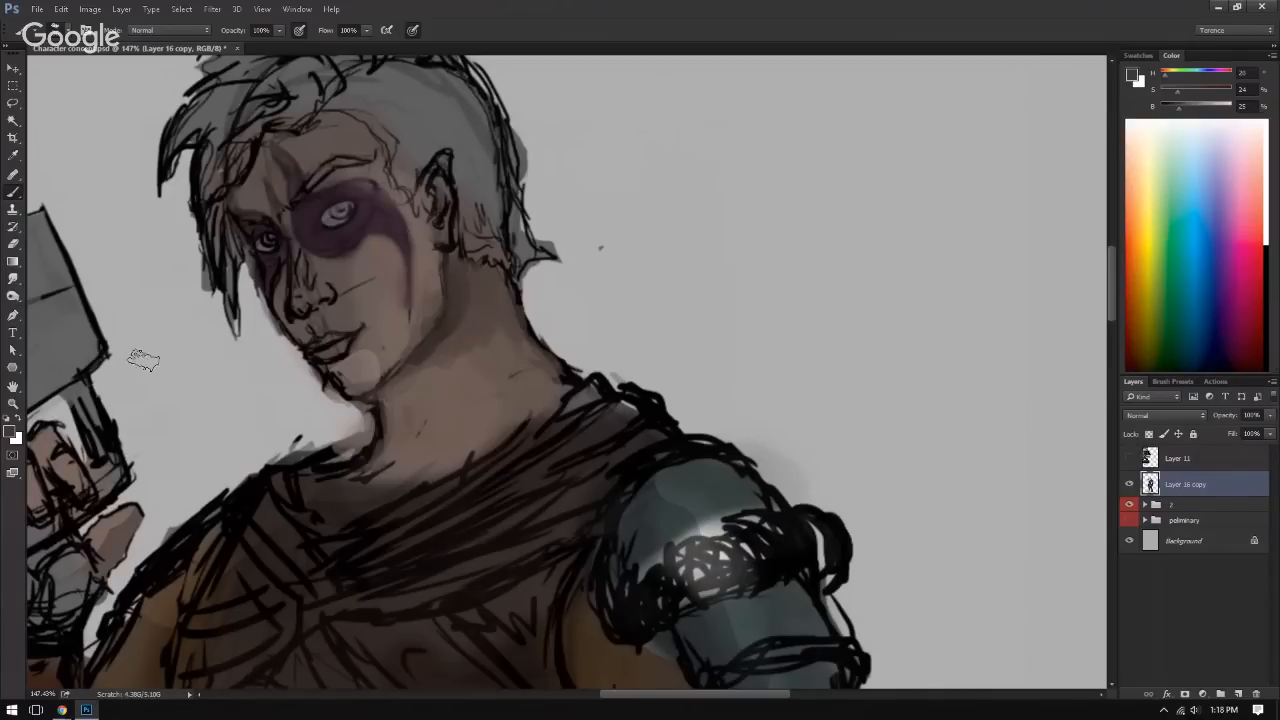
Step: Soften the back edge of the neck and blend the jaw shadow into the skin with sampled mid-browns
alt+click(526, 326)
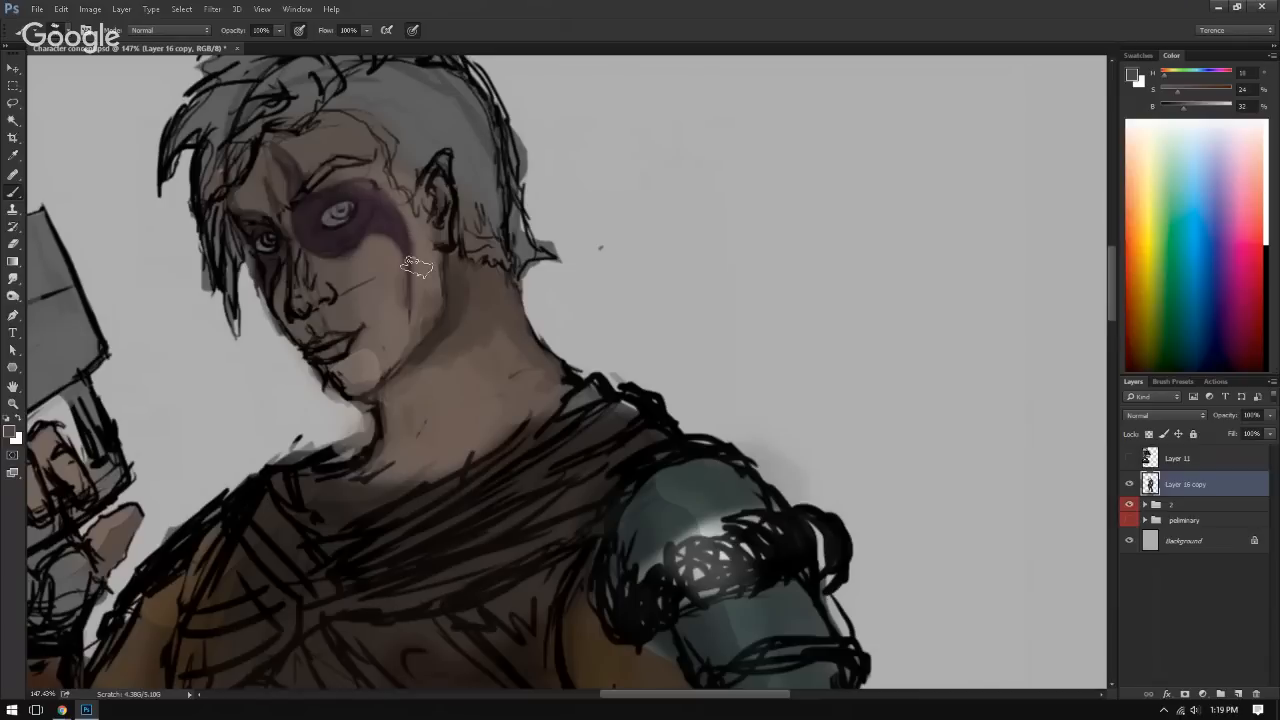
alt+click(482, 338)
alt+click(467, 352)
drag(500, 306, 522, 357)
alt+click(449, 333)
drag(452, 338, 398, 382)
alt+click(473, 312)
mouse_move(487, 281)
mouse_down()
mouse_move(333, 267)
mouse_move(485, 290)
mouse_up()
alt+click(483, 317)
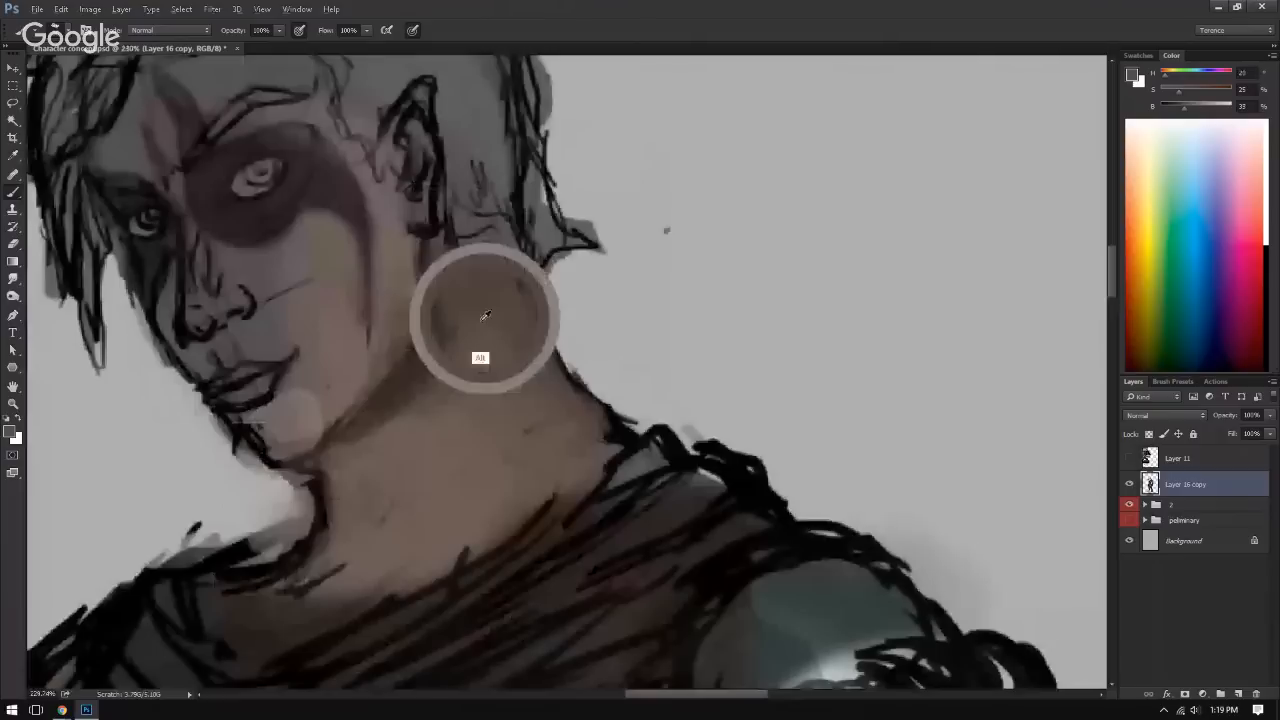
Step: Paint mid-tone patches on the lower neck and define the collar edge at the base of the throat
drag(462, 446, 487, 507)
alt+click(318, 531)
mouse_move(322, 584)
mouse_down()
mouse_move(303, 613)
mouse_move(282, 595)
mouse_move(352, 603)
mouse_up()
alt+click(333, 583)
alt+click(330, 576)
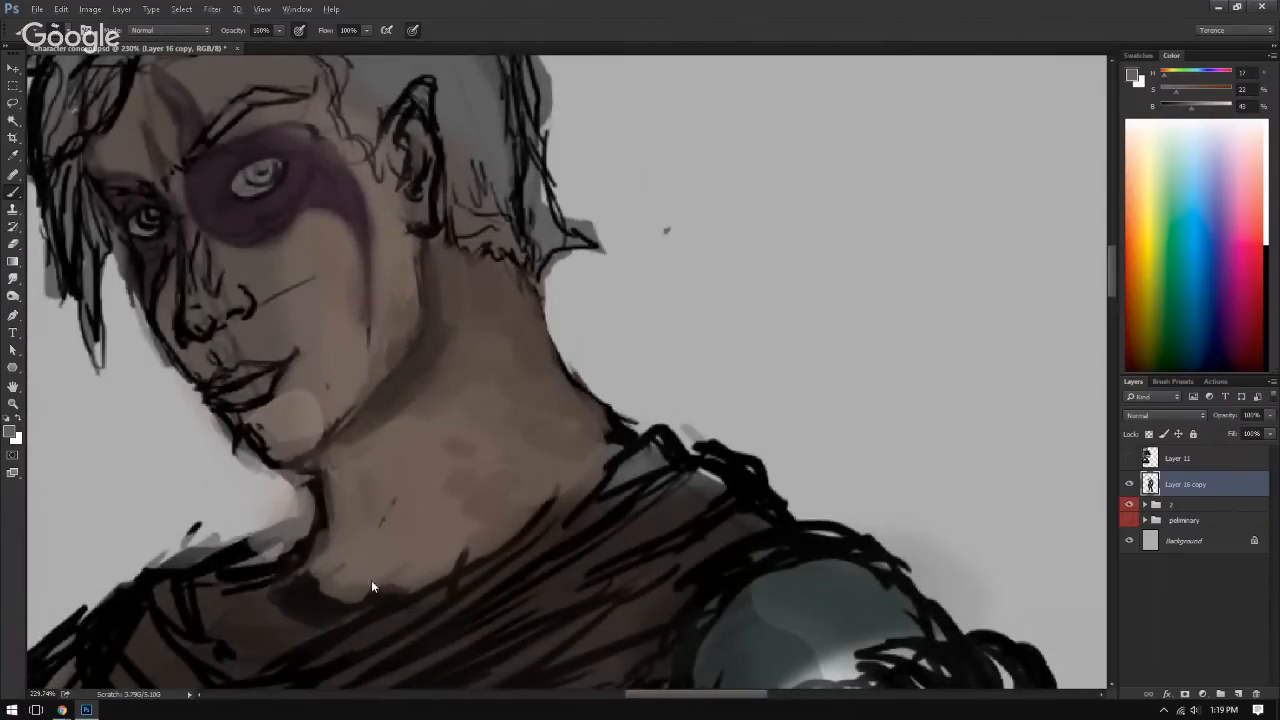
drag(424, 541, 328, 562)
drag(388, 494, 400, 438)
alt+click(450, 472)
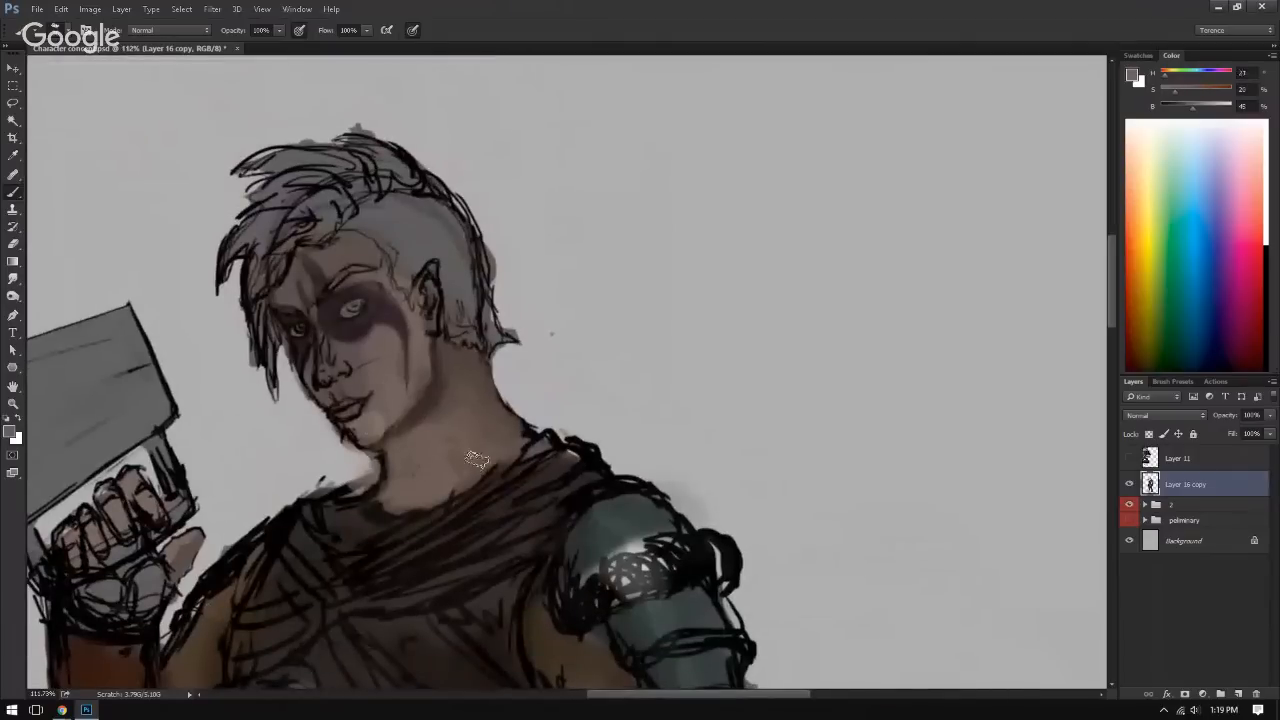
Step: Raise the brush colour's brightness to 51% and paint lighter skin tones across the middle and lower neck
drag(489, 459, 463, 474)
drag(1192, 117, 1197, 117)
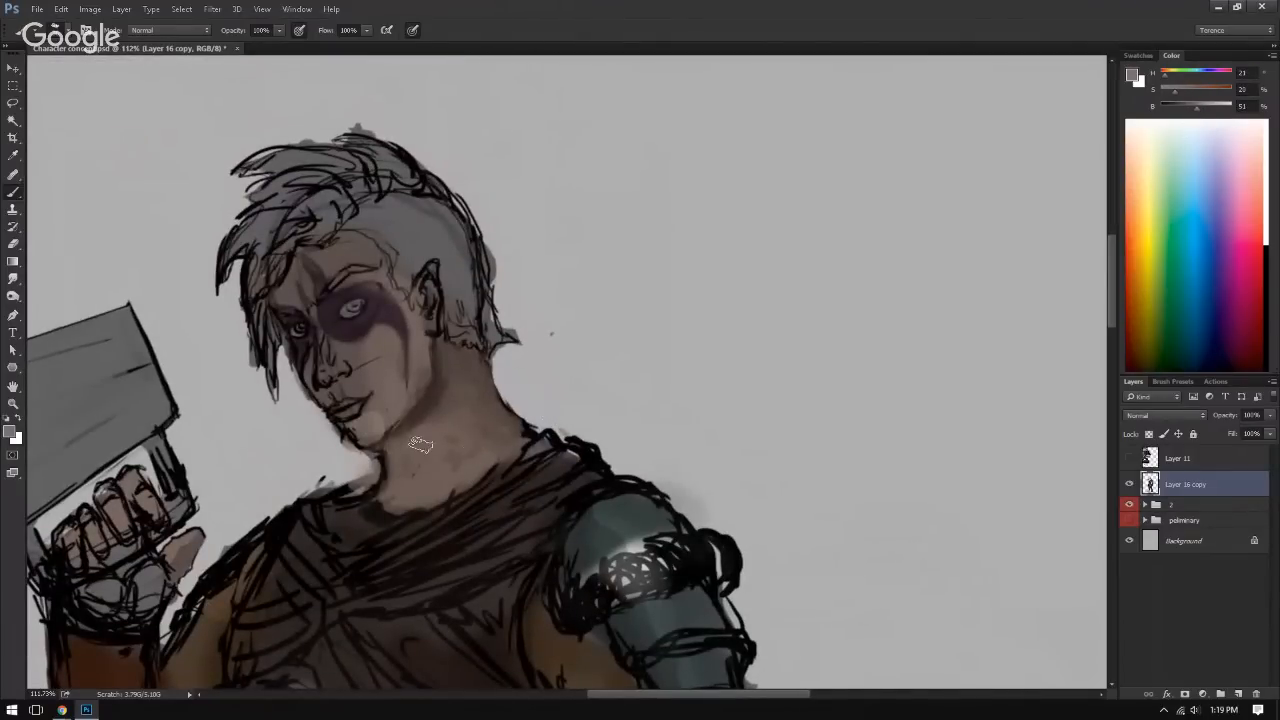
mouse_move(445, 452)
mouse_down()
mouse_move(475, 470)
mouse_move(496, 462)
mouse_move(450, 469)
mouse_move(460, 480)
mouse_move(489, 460)
mouse_move(480, 440)
mouse_move(431, 482)
mouse_move(452, 465)
mouse_move(443, 450)
mouse_move(460, 472)
mouse_move(467, 442)
mouse_up()
alt+click(460, 437)
alt+click(417, 424)
alt+click(429, 461)
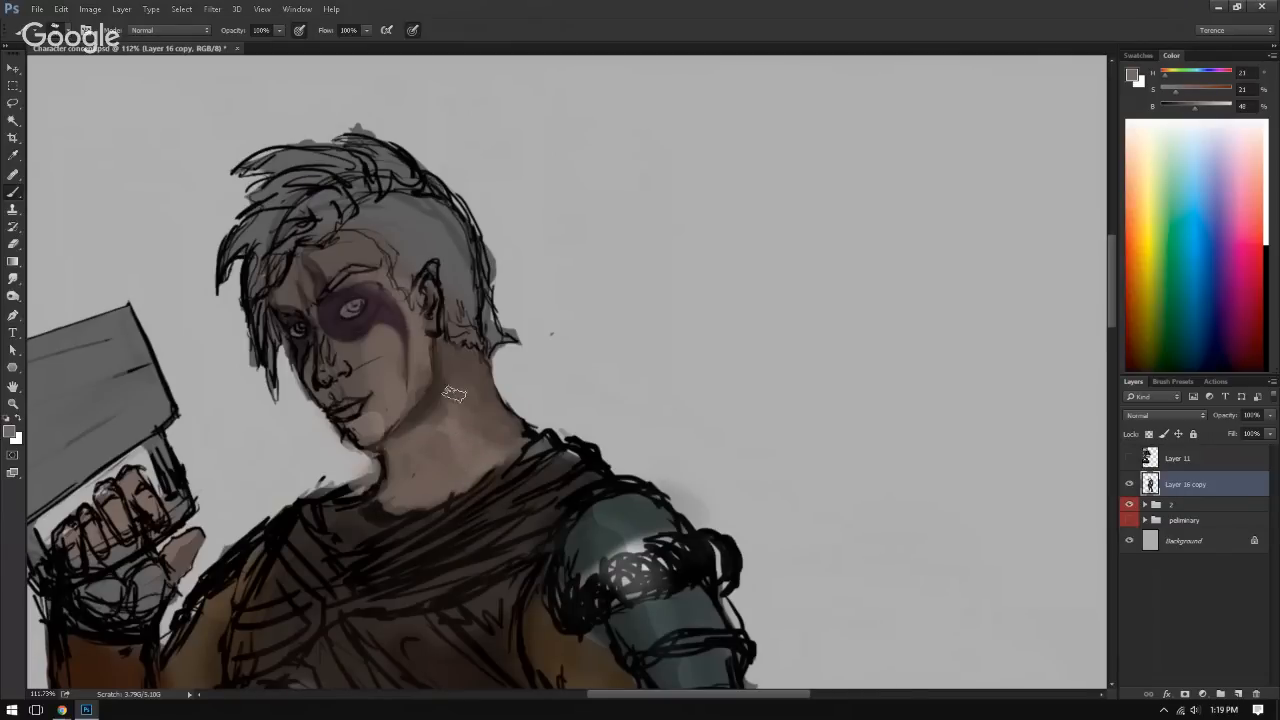
Step: Blend the lit side of the neck into the shadow below the ear with sampled intermediate browns
alt+click(458, 398)
alt+click(460, 392)
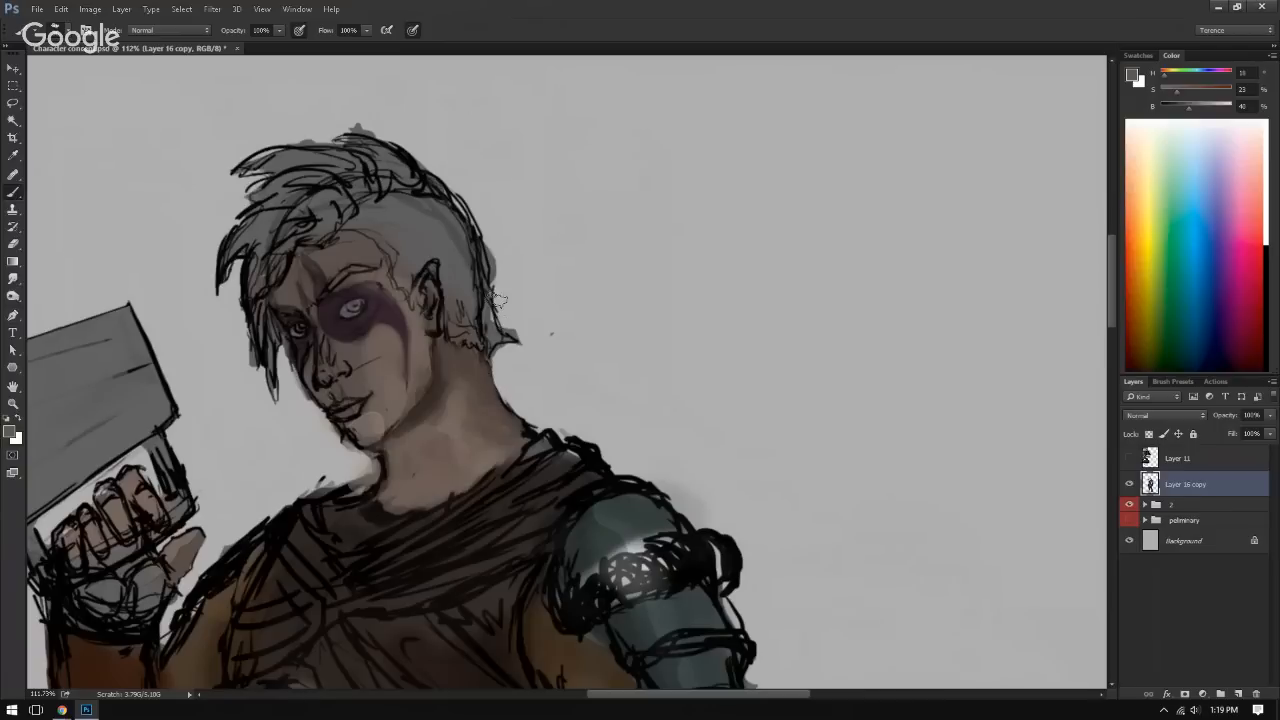
alt+click(460, 405)
alt+click(463, 377)
alt+click(452, 362)
alt+click(457, 430)
drag(428, 339, 338, 383)
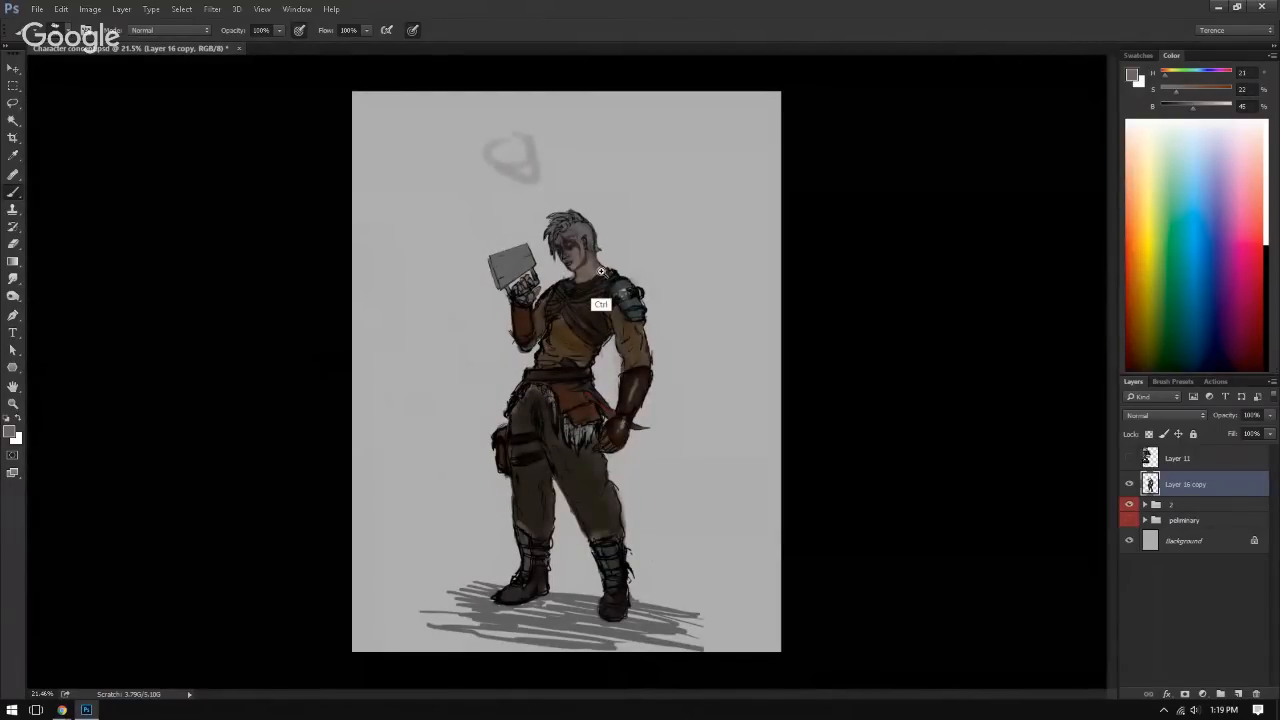
Step: Smooth the front of the neck with sampled skin tones and trim the throat outline with background grey
drag(588, 288, 765, 293)
alt+click(547, 317)
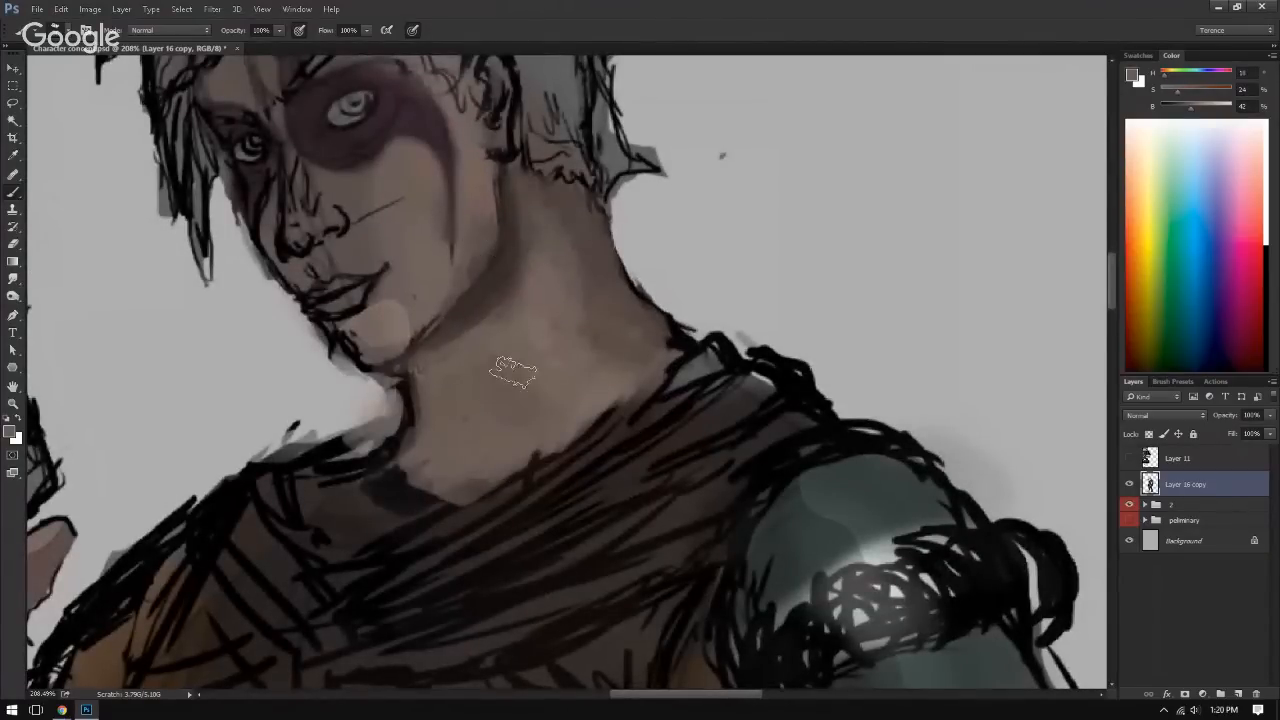
drag(513, 386, 508, 452)
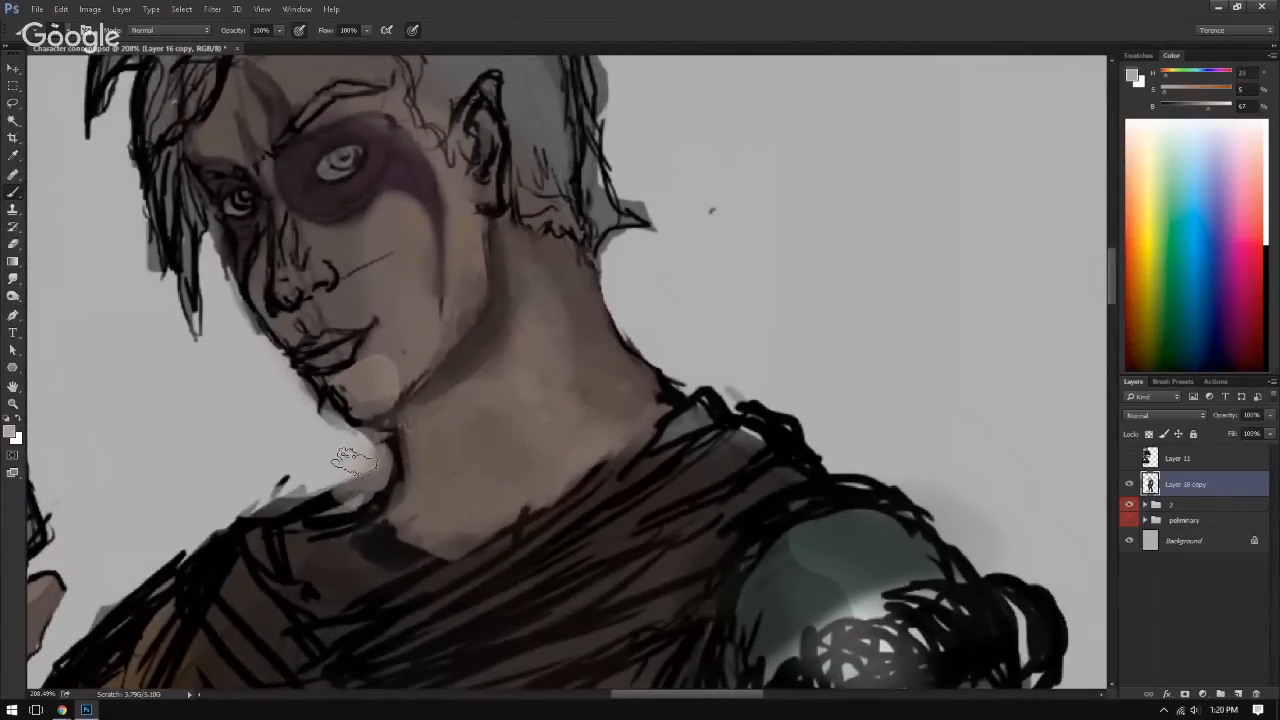
mouse_move(364, 453)
mouse_down()
mouse_move(377, 456)
mouse_move(362, 444)
mouse_up()
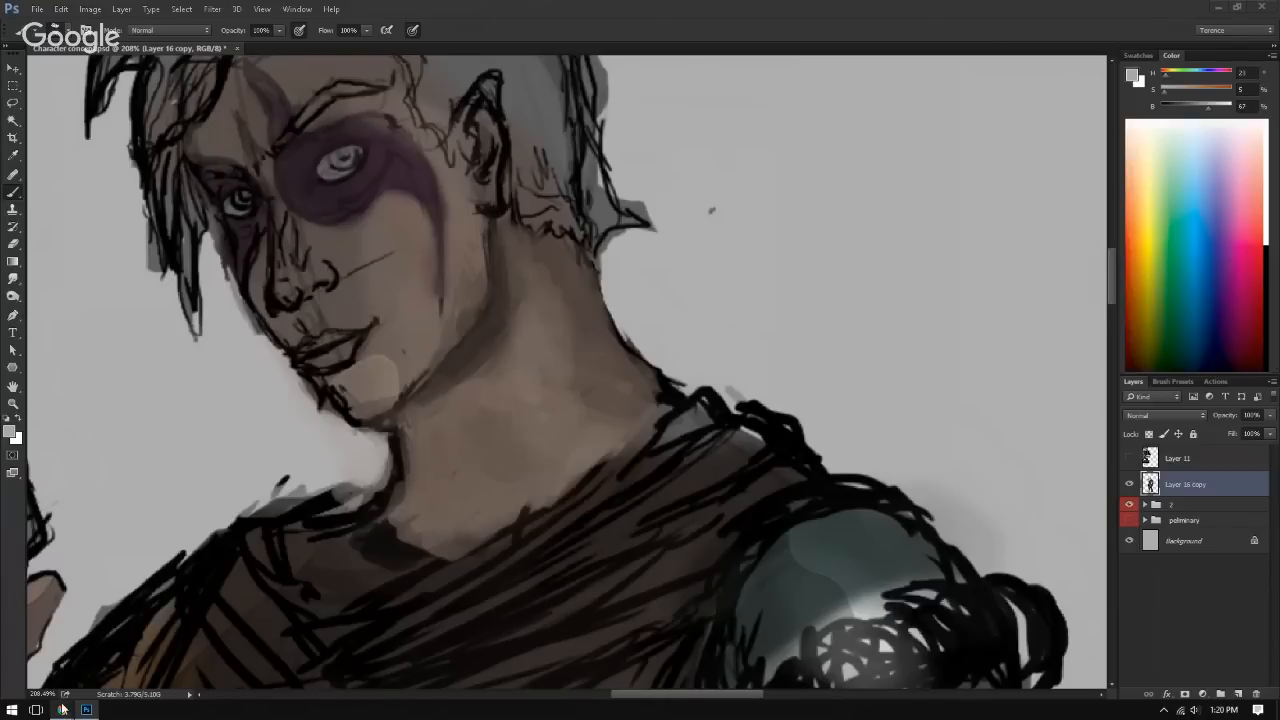
Step: Switch to Chrome and open the artist's portfolio website by its address
mouse_move(63, 711)
drag(1279, 268, 420, 2)
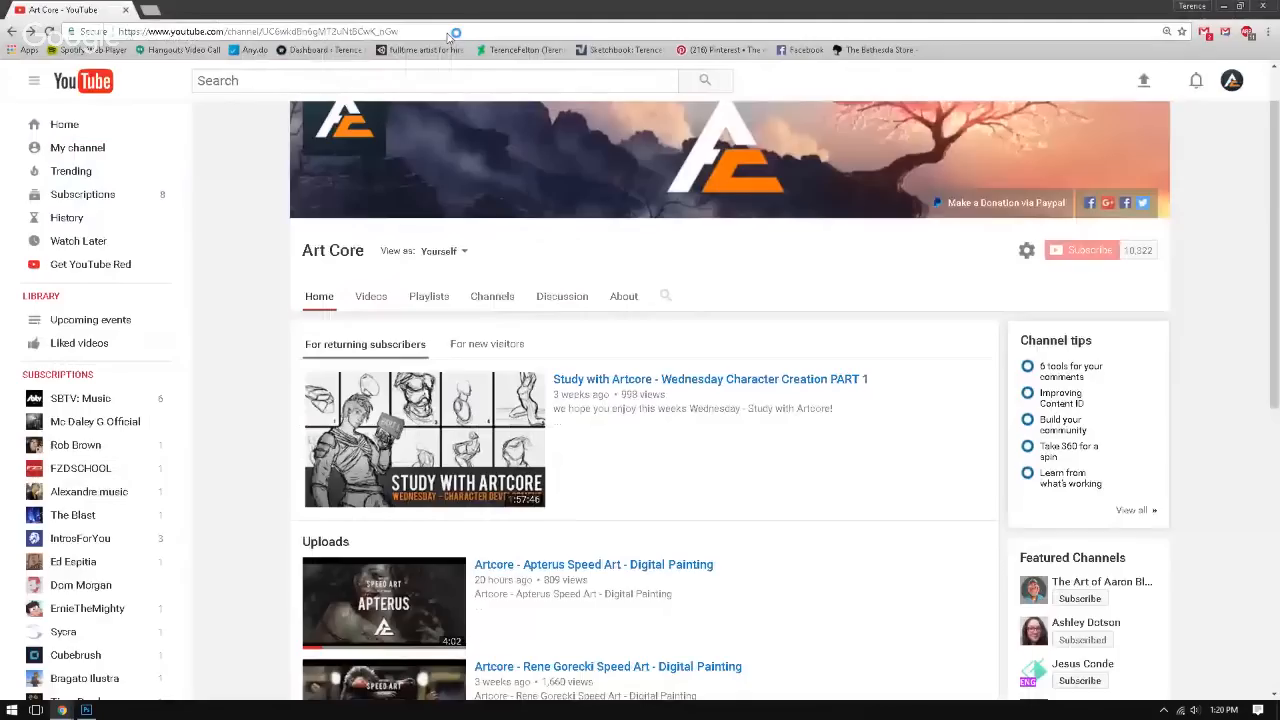
click(449, 33)
text(terencefelton.deviantart.com)
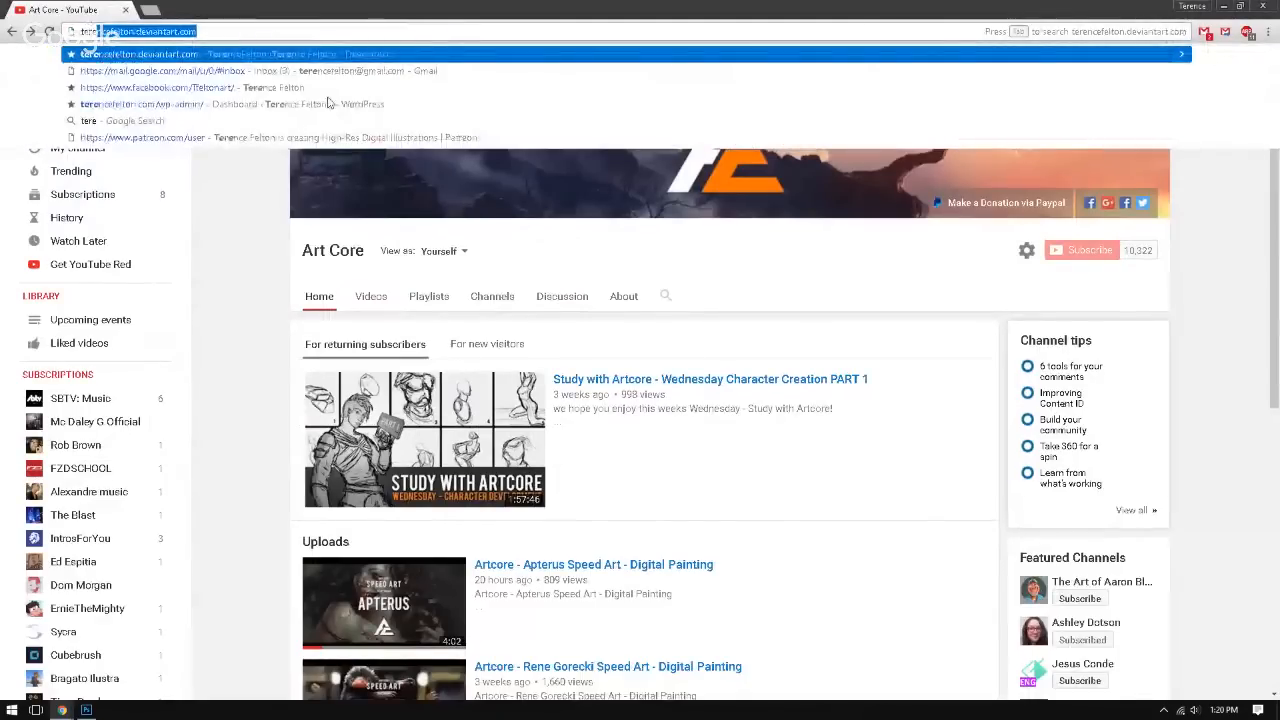
key(Down)
key(Down)
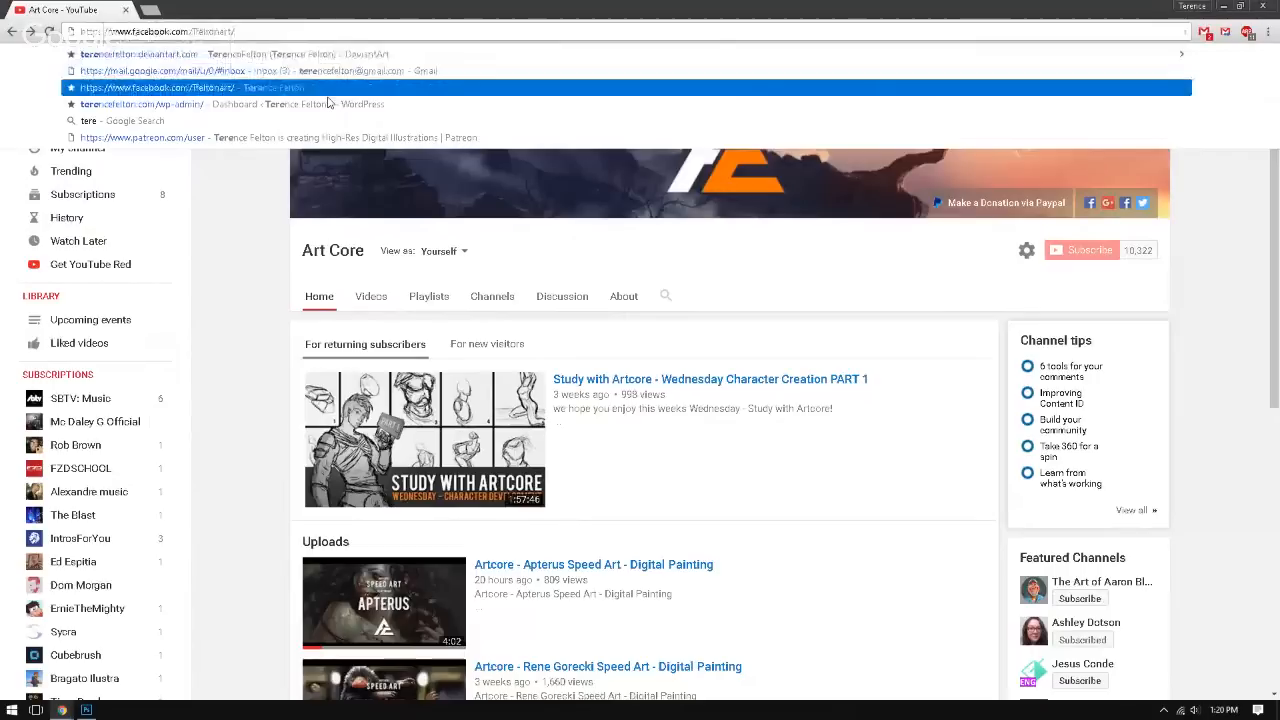
key(BackSpace)
key(BackSpace)
key(BackSpace)
key(BackSpace)
key(BackSpace)
key(BackSpace)
key(BackSpace)
key(BackSpace)
key(BackSpace)
key(BackSpace)
key(BackSpace)
key(BackSpace)
key(BackSpace)
key(BackSpace)
key(BackSpace)
key(BackSpace)
key(BackSpace)
key(BackSpace)
key(BackSpace)
key(BackSpace)
key(BackSpace)
key(BackSpace)
key(BackSpace)
key(BackSpace)
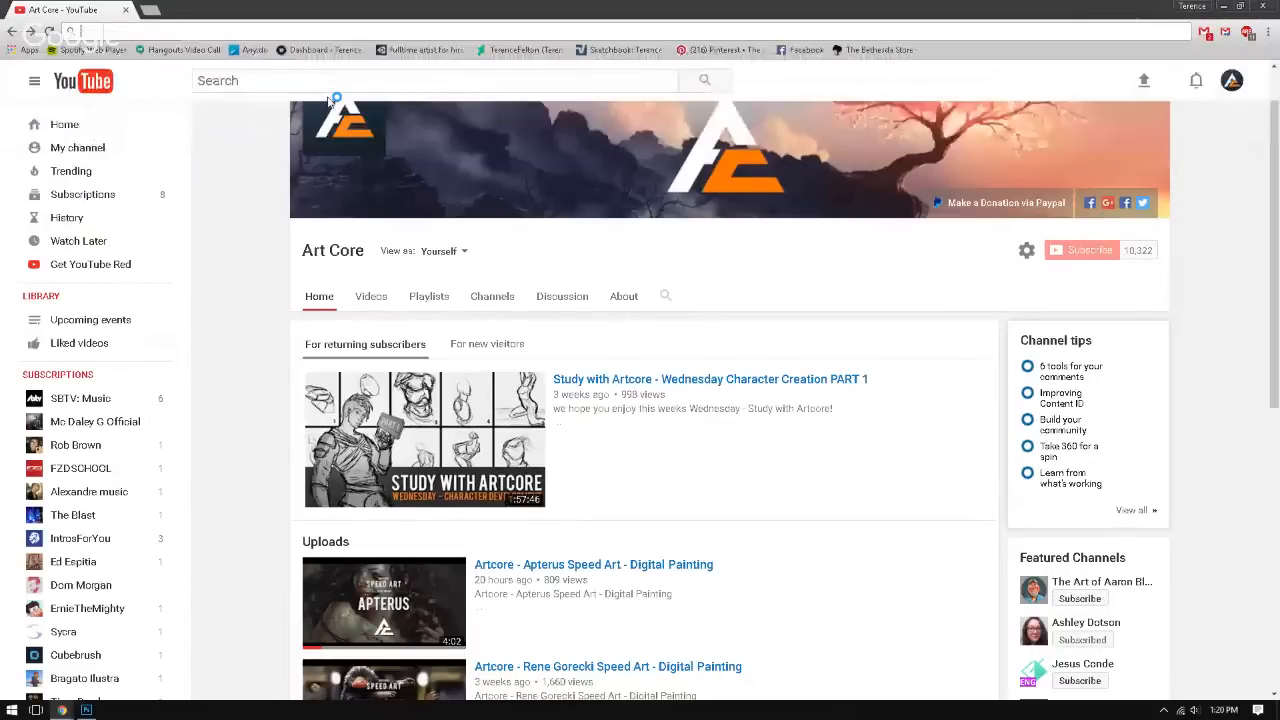
text(terencefe)
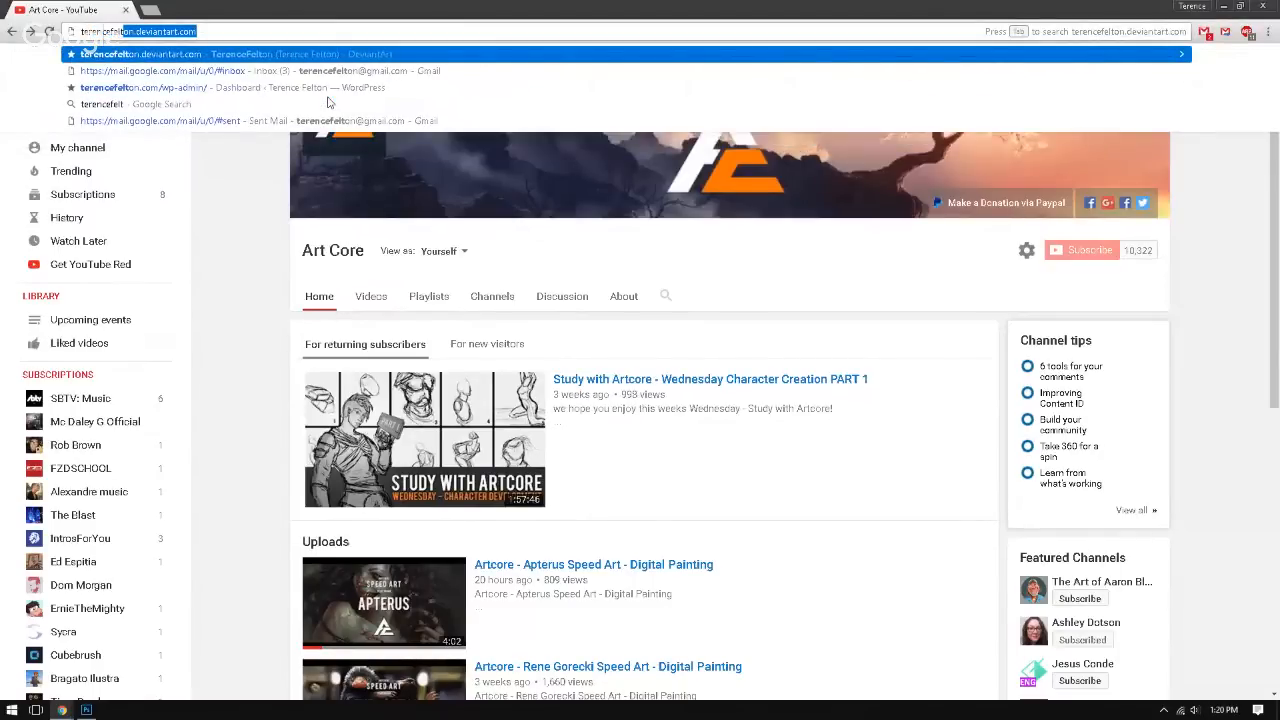
text(lton.com)
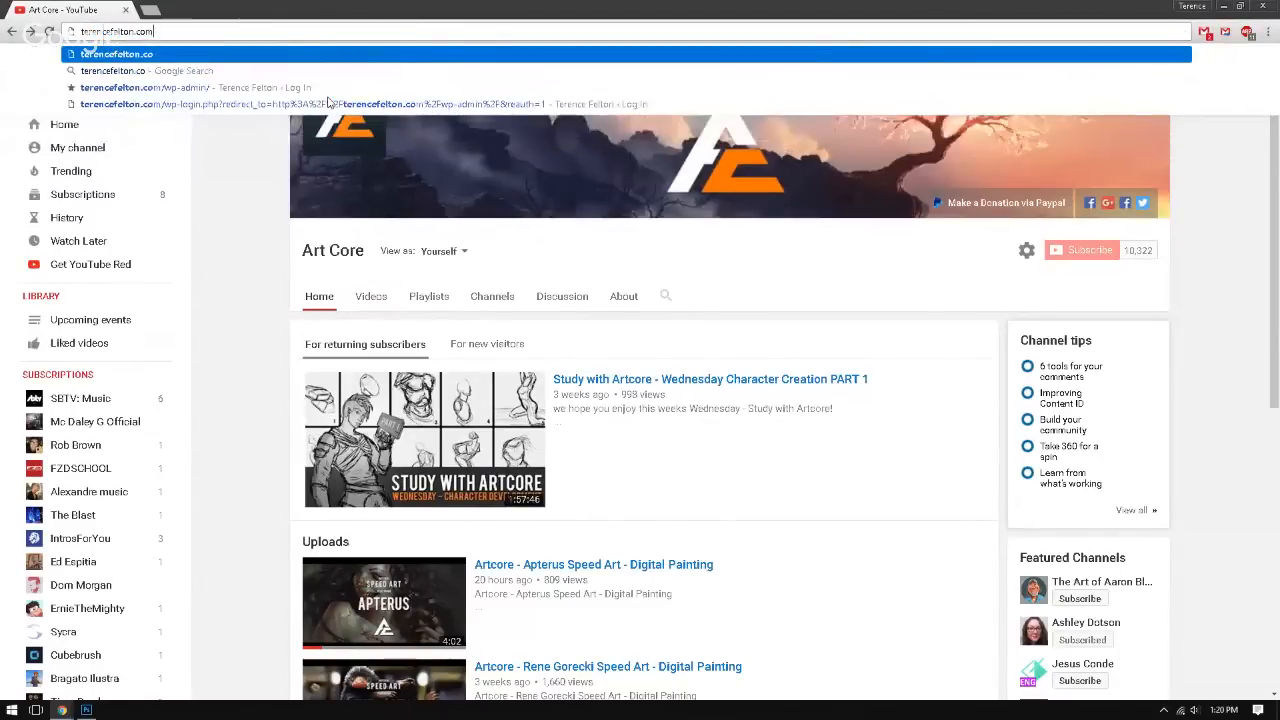
key(Return)
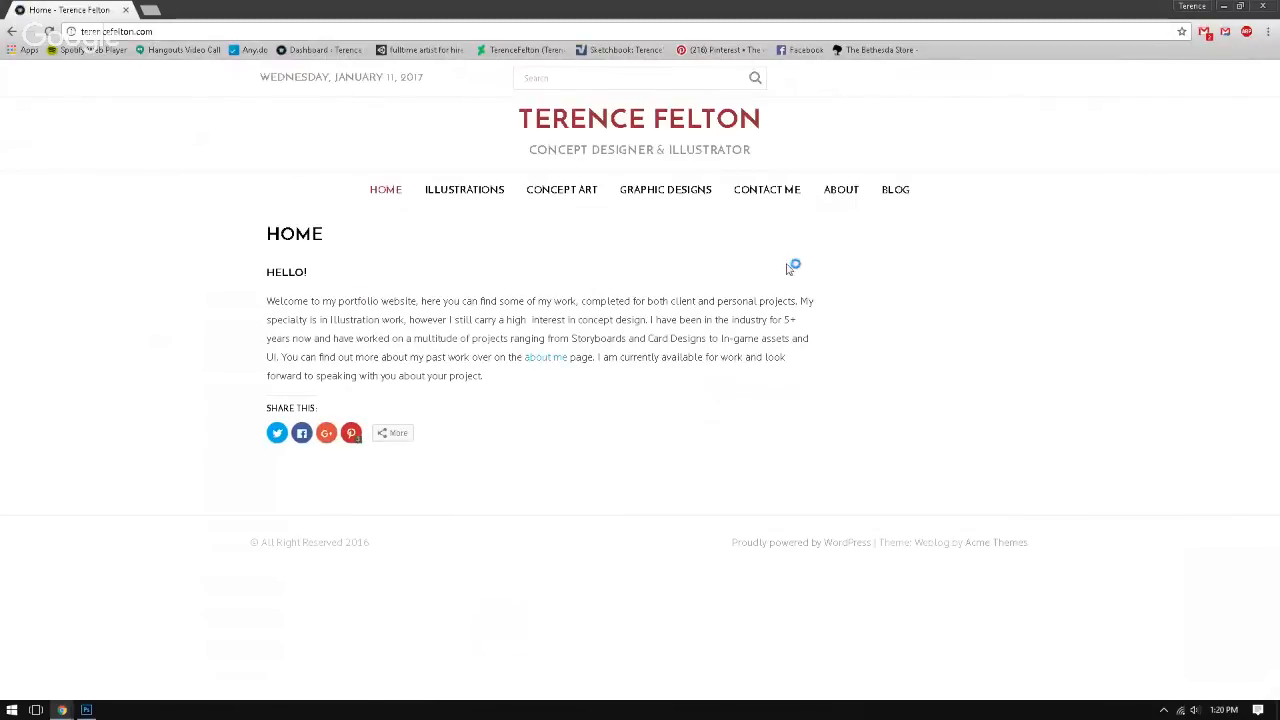
Step: Highlight the artist's name in the portfolio page heading, clear the selection, and return to Photoshop
drag(800, 119, 517, 118)
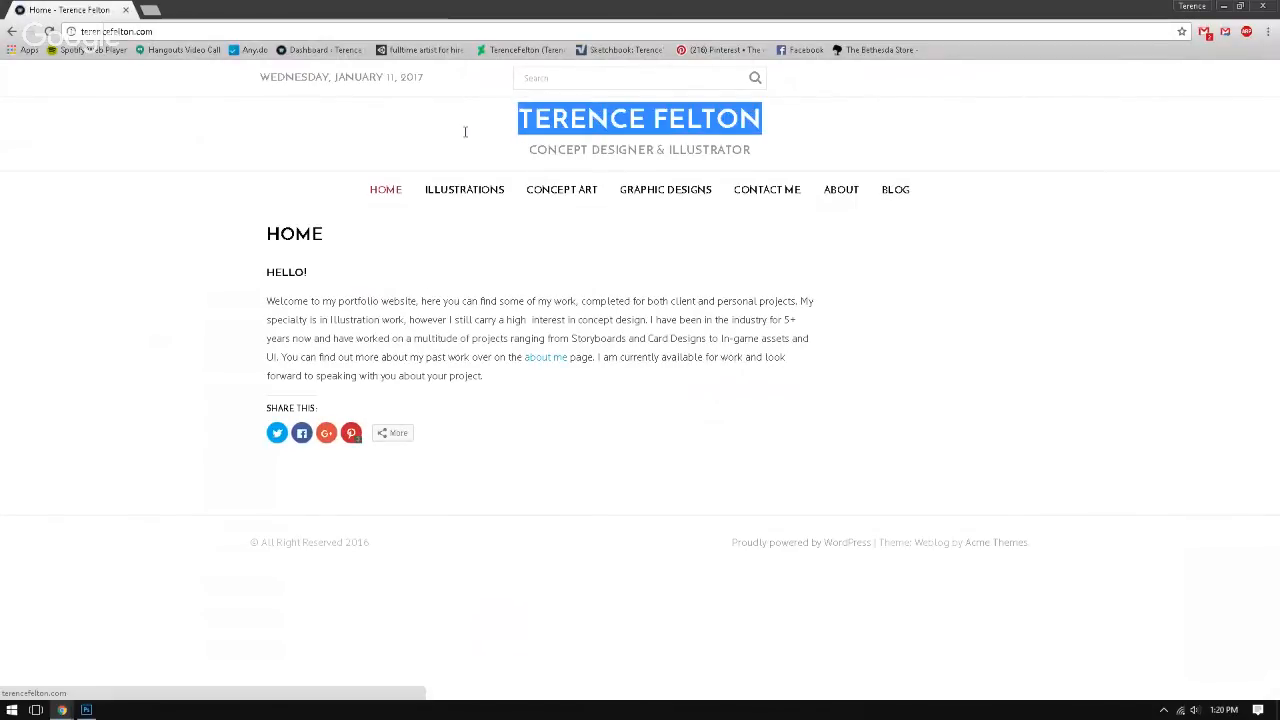
click(697, 286)
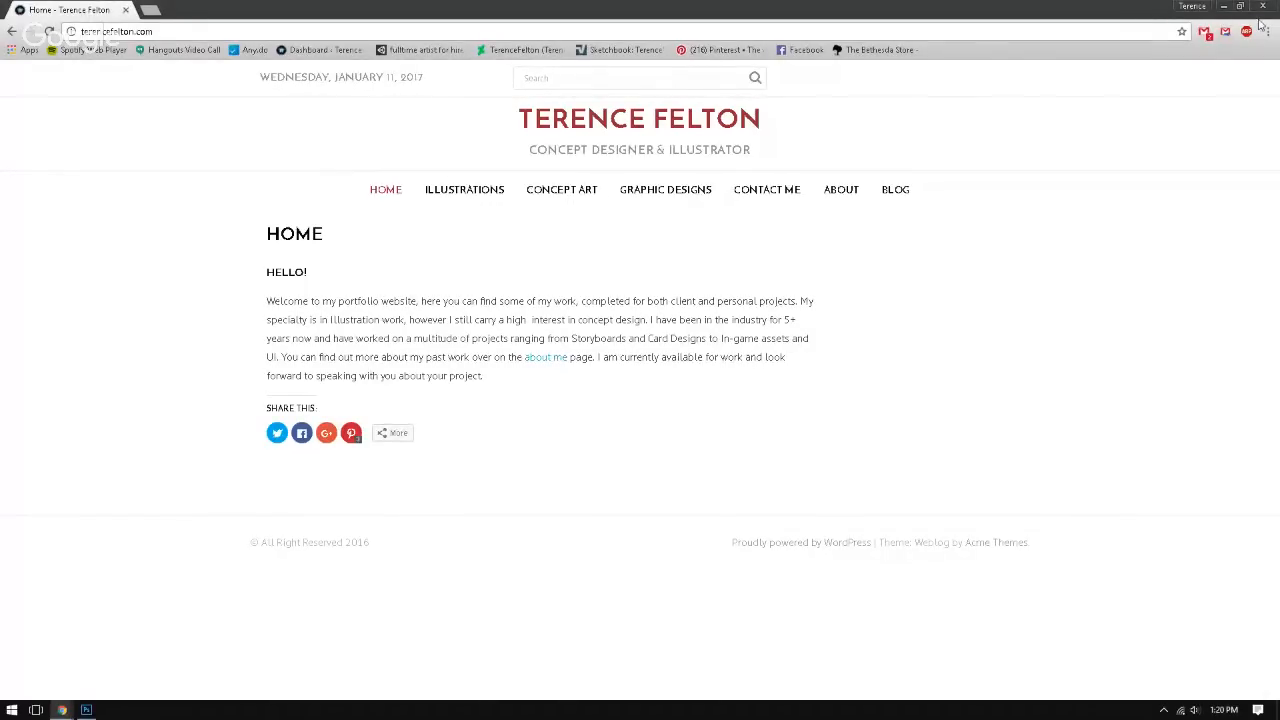
click(1223, 6)
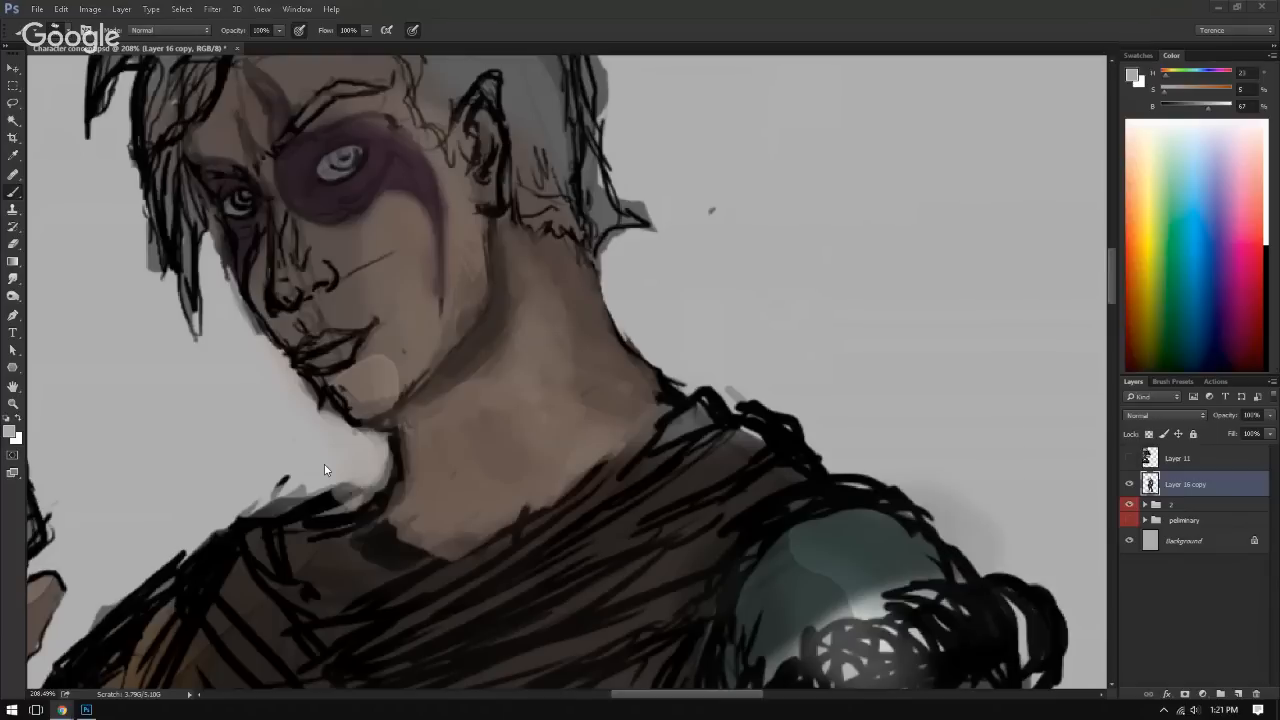
Step: Paint over the light patch on the neck and even out the surrounding skin with sampled tones
alt+click(512, 408)
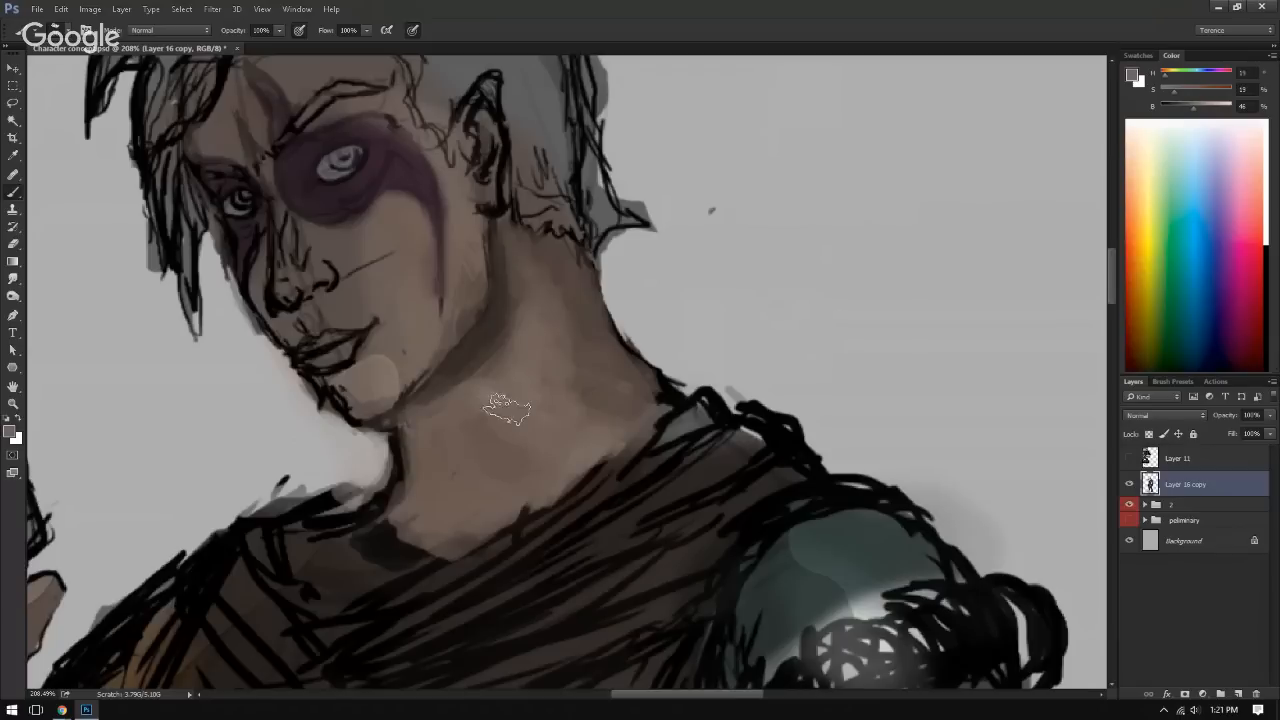
alt+click(580, 366)
alt+click(553, 358)
alt+click(474, 394)
mouse_move(572, 396)
mouse_down()
mouse_move(600, 414)
mouse_move(460, 422)
mouse_up()
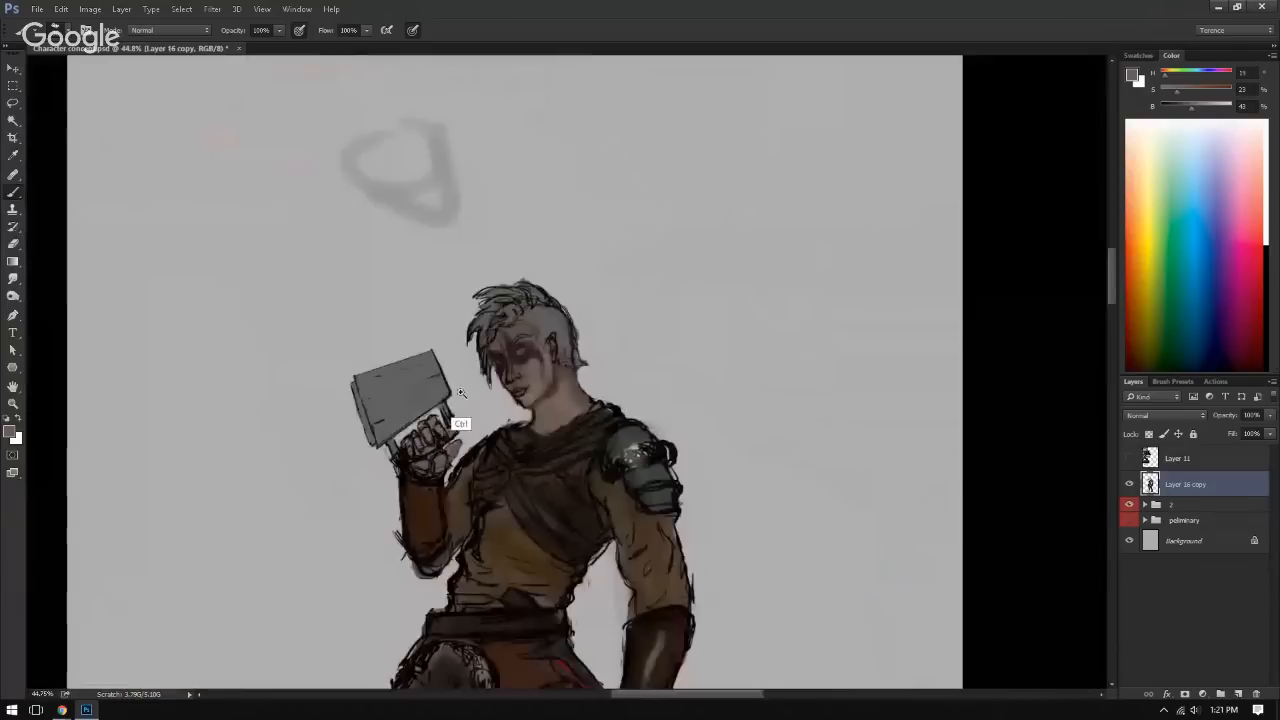
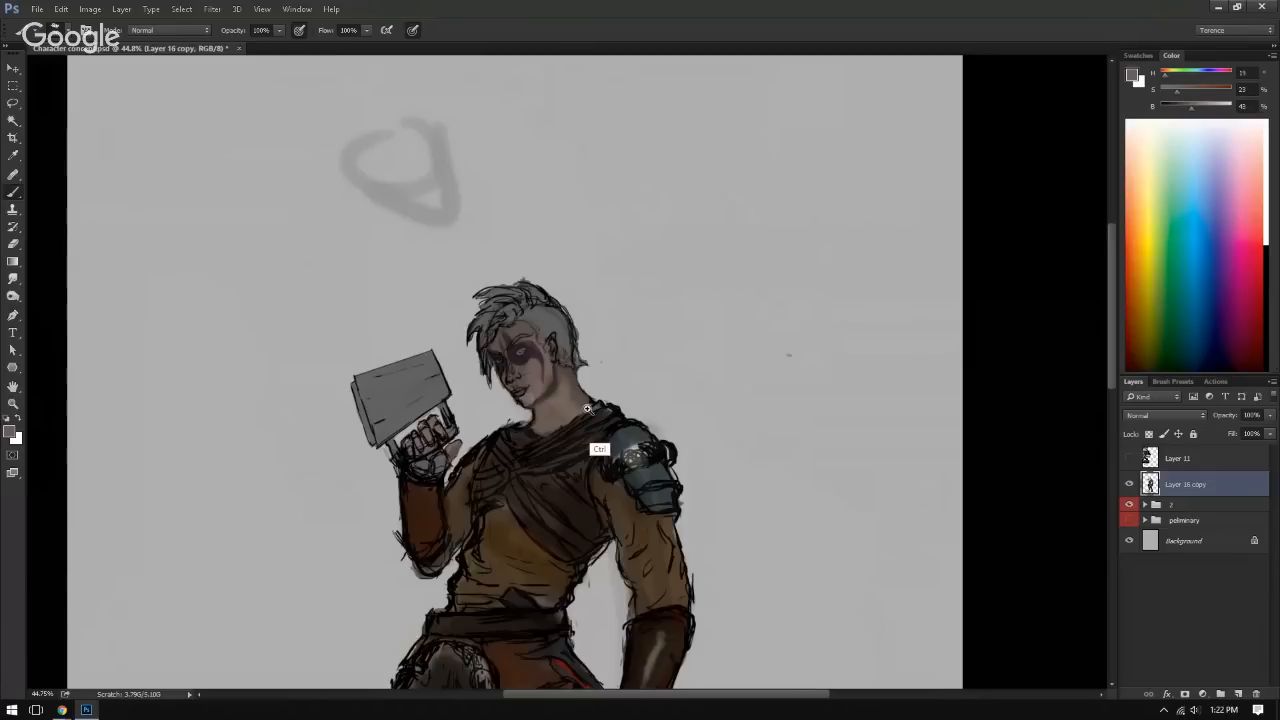
Step: Paint out the light patch on the chin and blend it into the face with sampled skin tones
drag(599, 449, 680, 415)
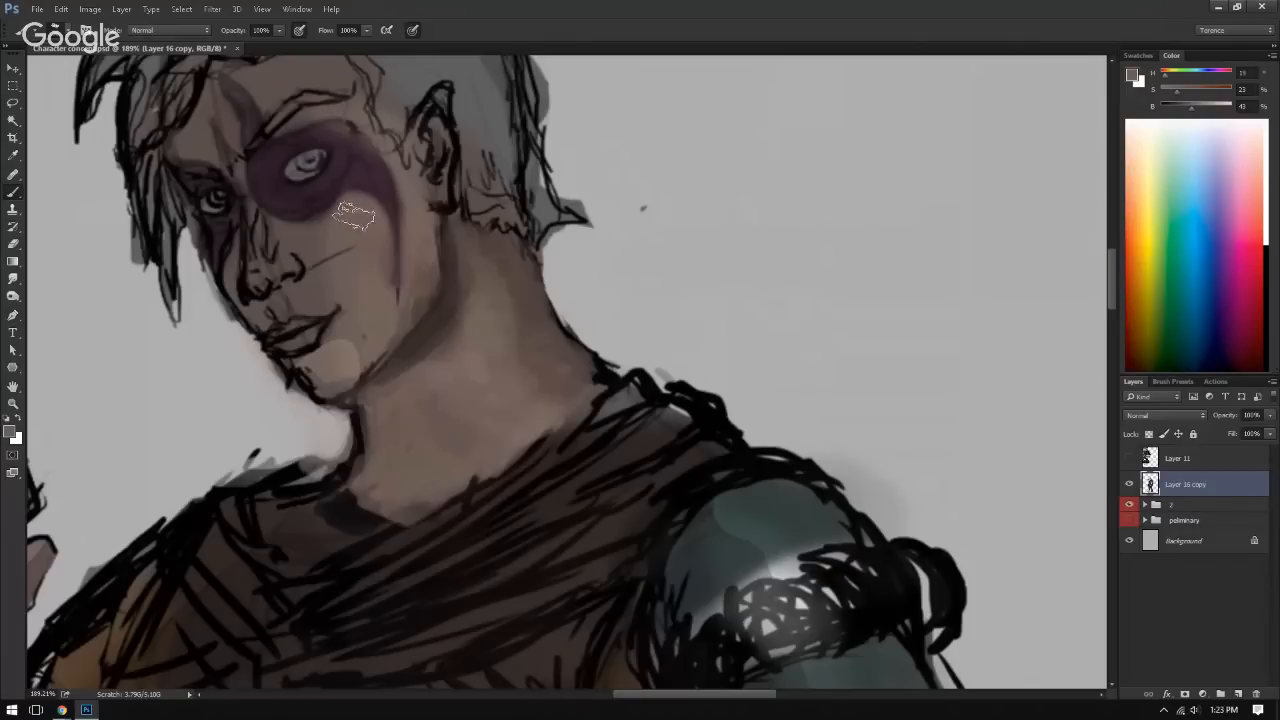
alt+click(367, 338)
drag(338, 356, 343, 353)
alt+click(336, 345)
mouse_move(346, 342)
mouse_down()
mouse_move(344, 362)
mouse_move(314, 364)
mouse_move(326, 384)
mouse_up()
alt+click(342, 357)
alt+click(345, 389)
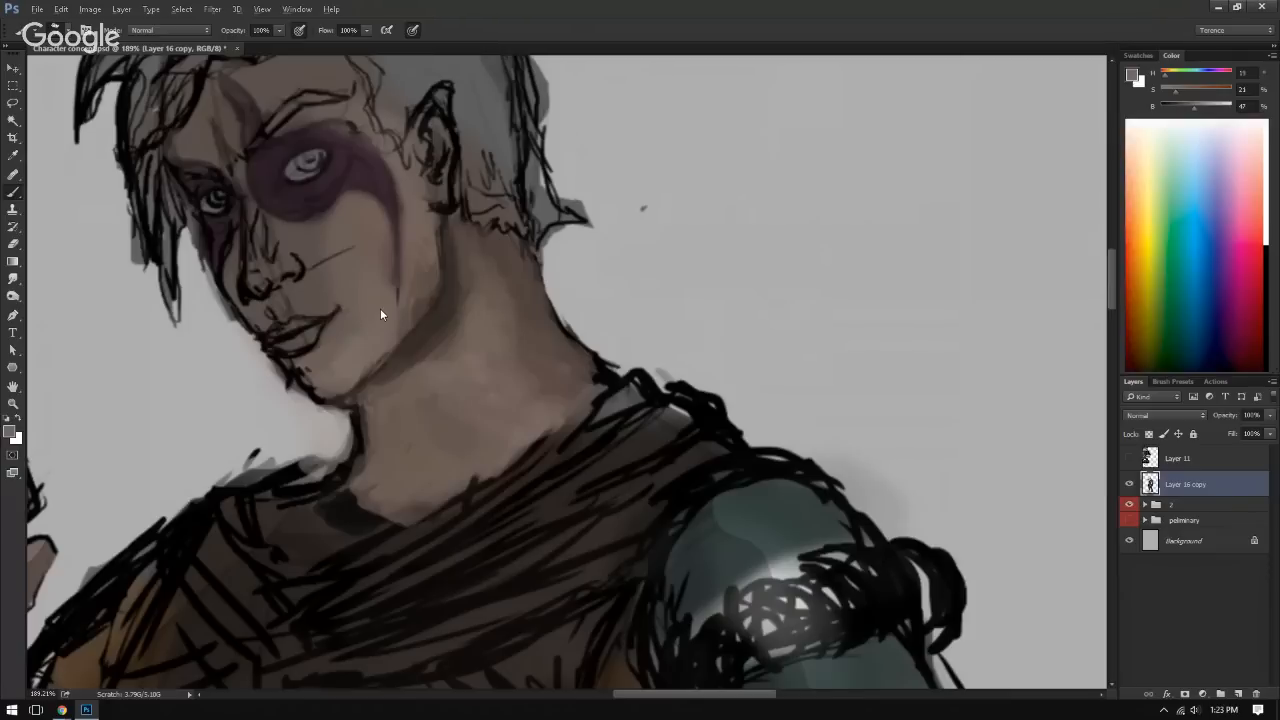
Step: Cover the stray sketch line across the cheek and blend the skin toward the jaw with sampled tones
alt+click(380, 235)
alt+click(346, 240)
alt+click(408, 274)
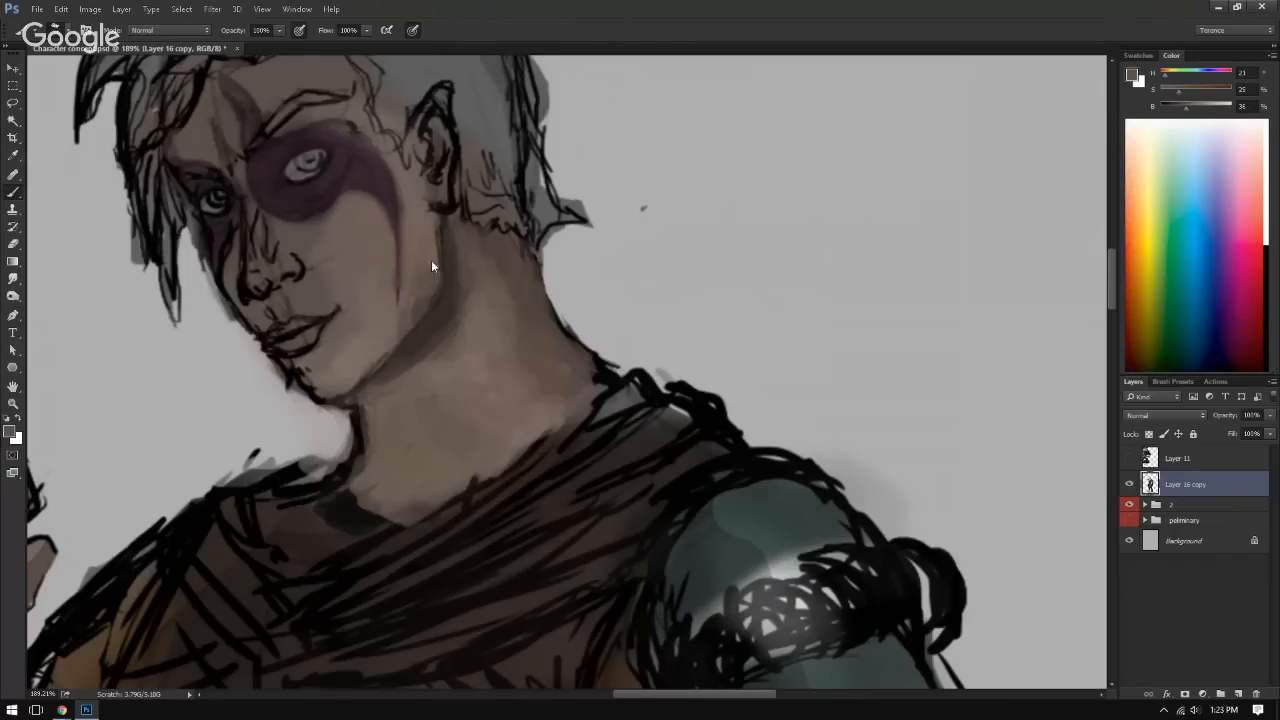
alt+click(414, 264)
alt+click(428, 320)
Step: Flip the canvas horizontally and smooth the skin on the chin and lower cheek
key(ctrl+shift+h)
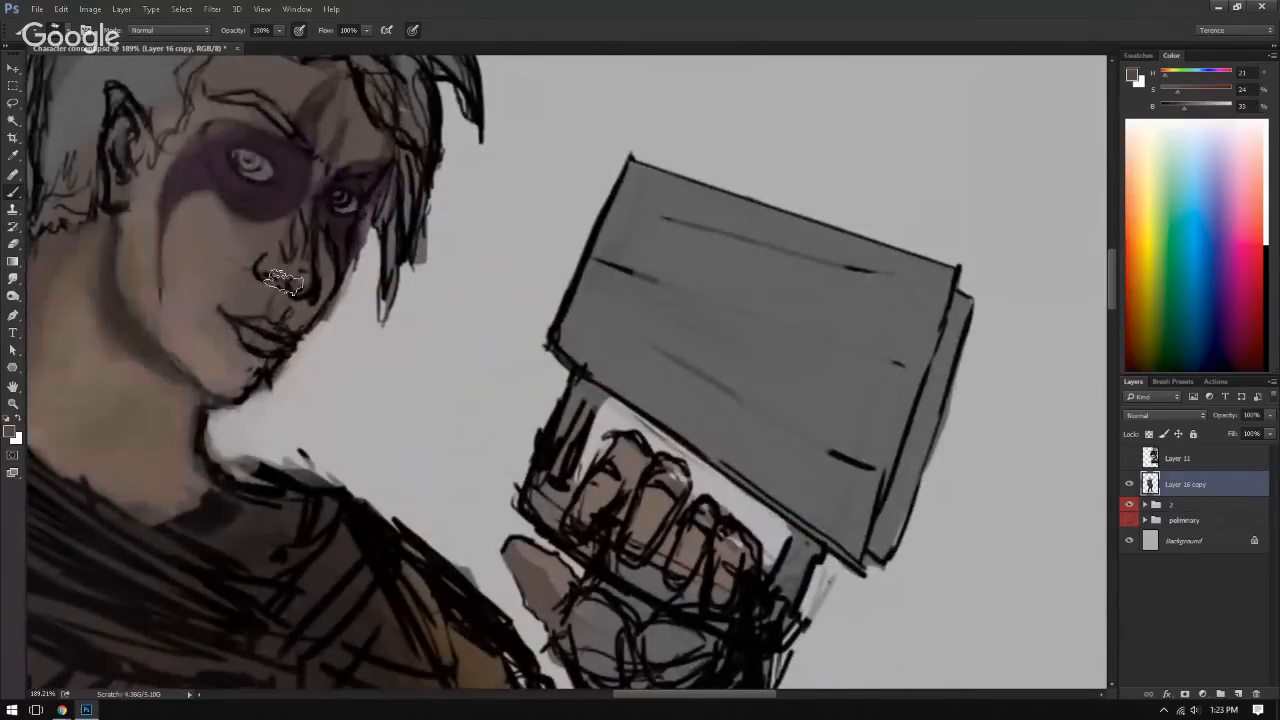
drag(219, 341, 315, 365)
alt+click(325, 381)
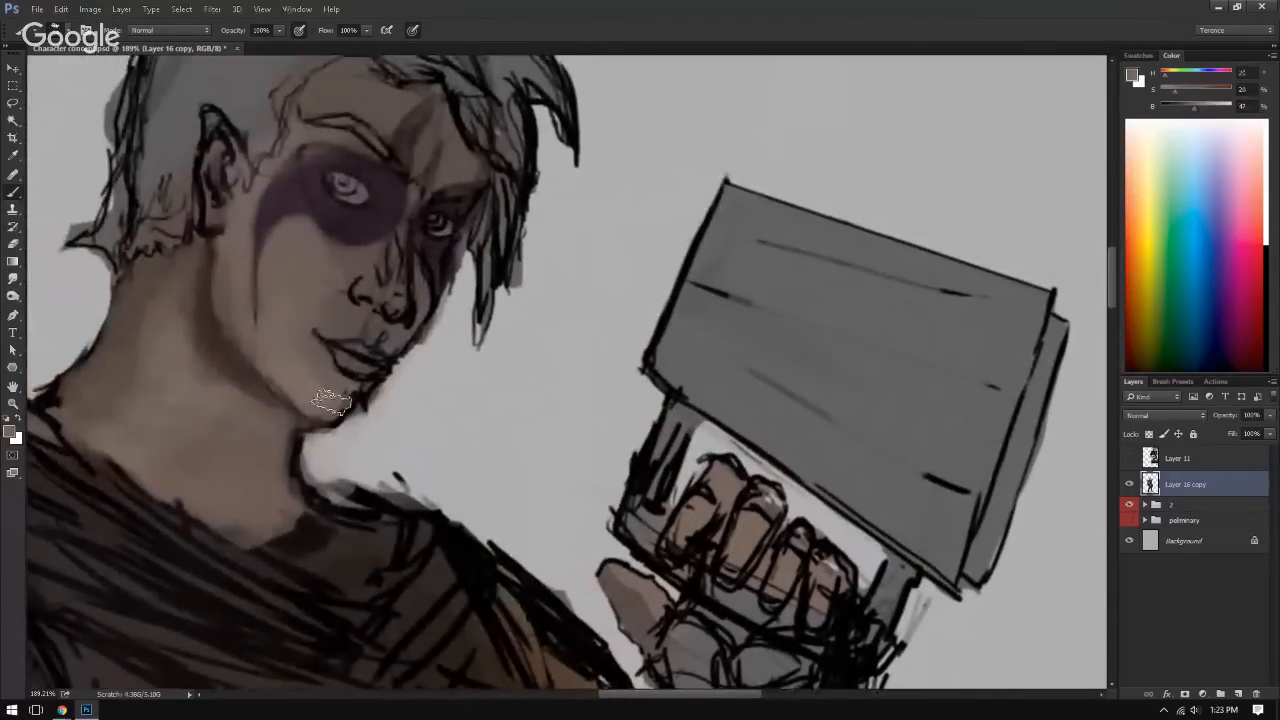
alt+click(281, 364)
Step: Refine the edges of the purple face paint around the near eye with sampled purple and skin tones
alt+click(250, 245)
alt+click(279, 218)
drag(323, 214, 306, 222)
alt+click(296, 203)
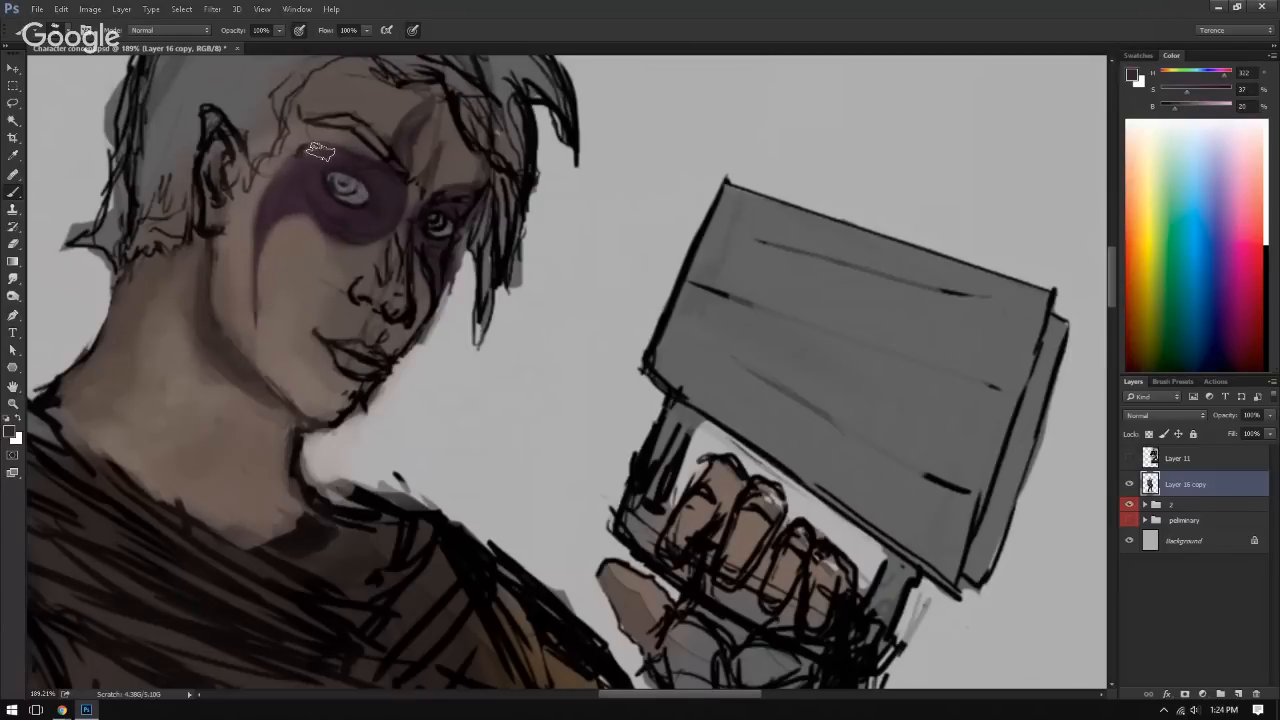
alt+click(286, 174)
alt+click(318, 206)
alt+click(324, 230)
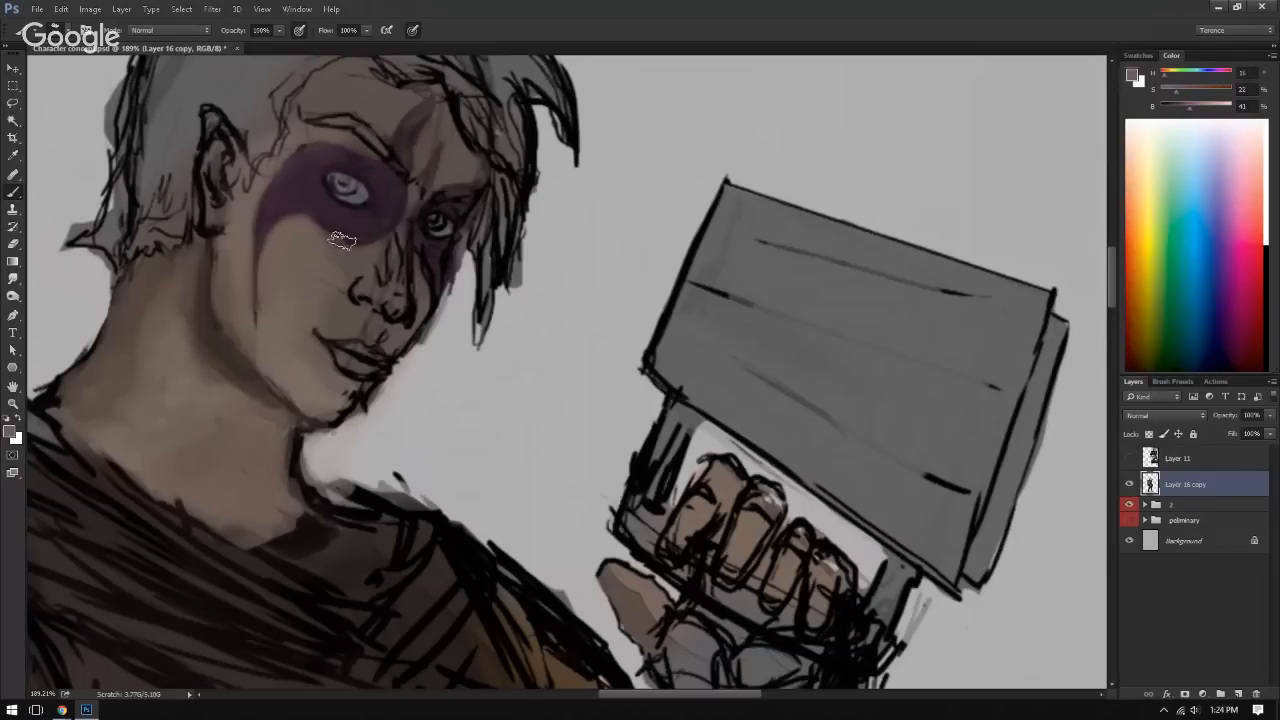
alt+click(322, 239)
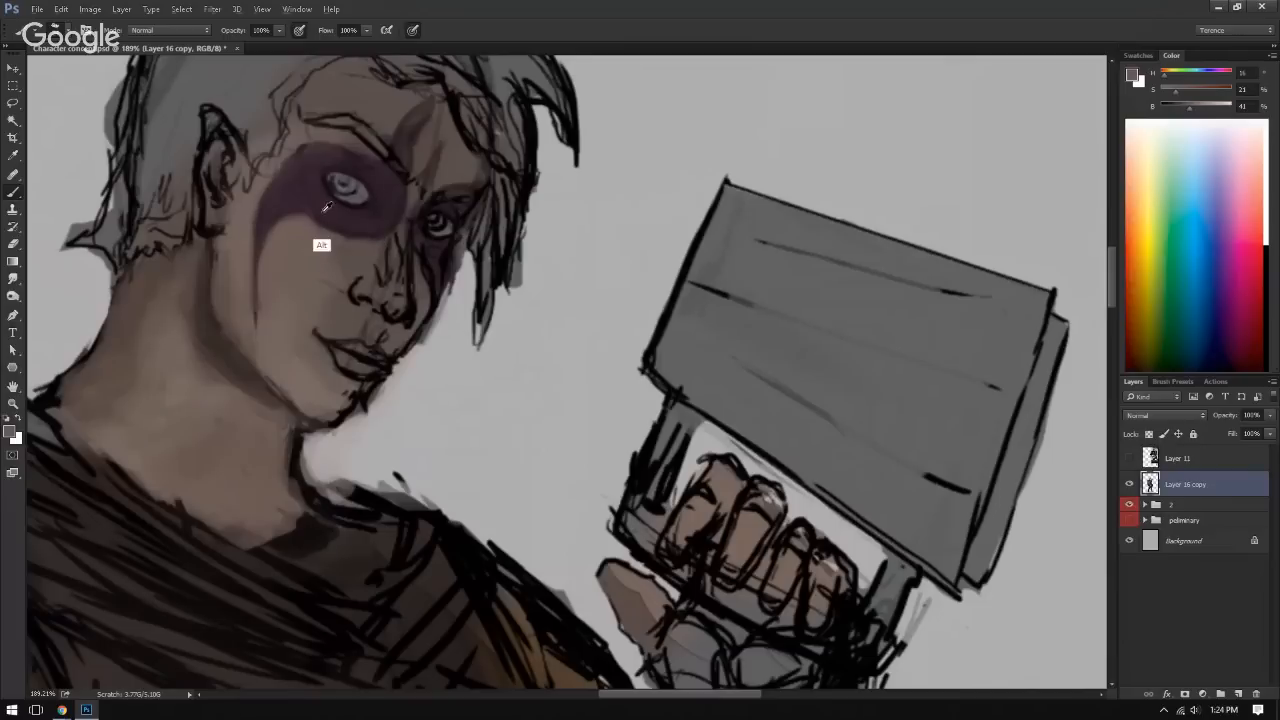
alt+click(325, 210)
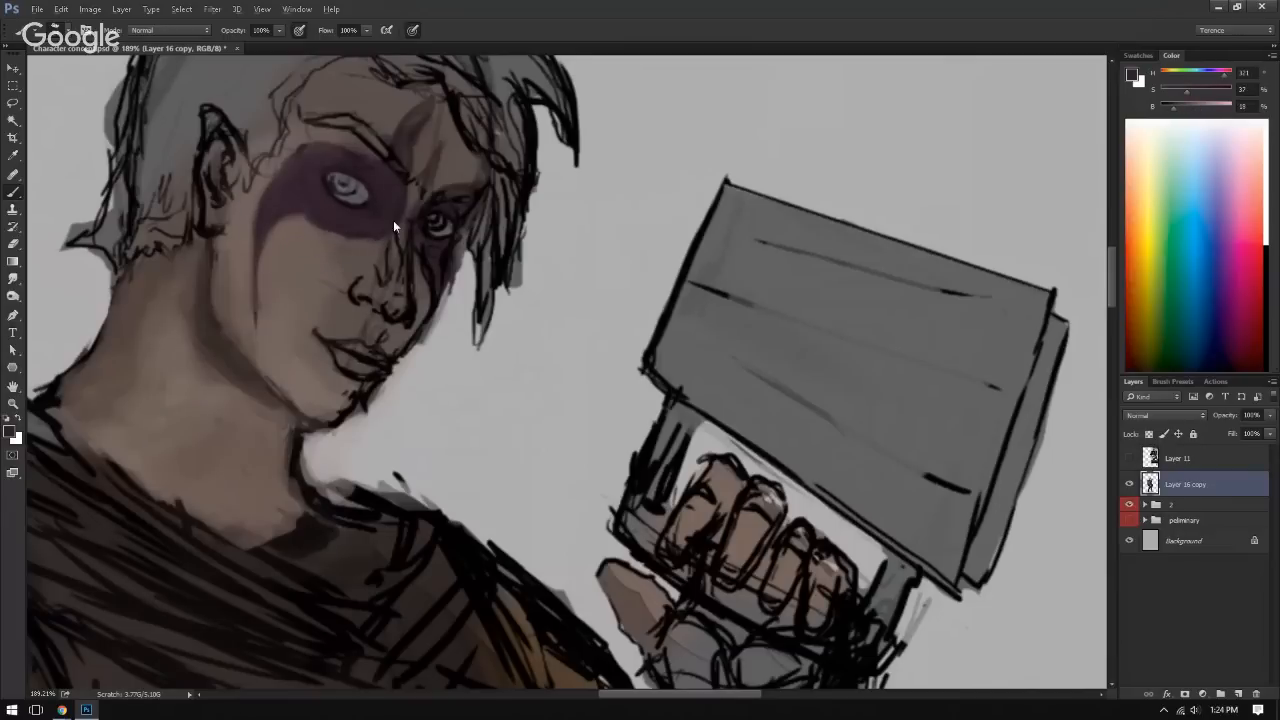
Step: Extend the purple face paint over the brow, nose bridge and far eye, and trim the face edge with background grey
alt+click(314, 183)
alt+click(412, 136)
drag(416, 122, 408, 147)
alt+click(410, 157)
alt+click(410, 200)
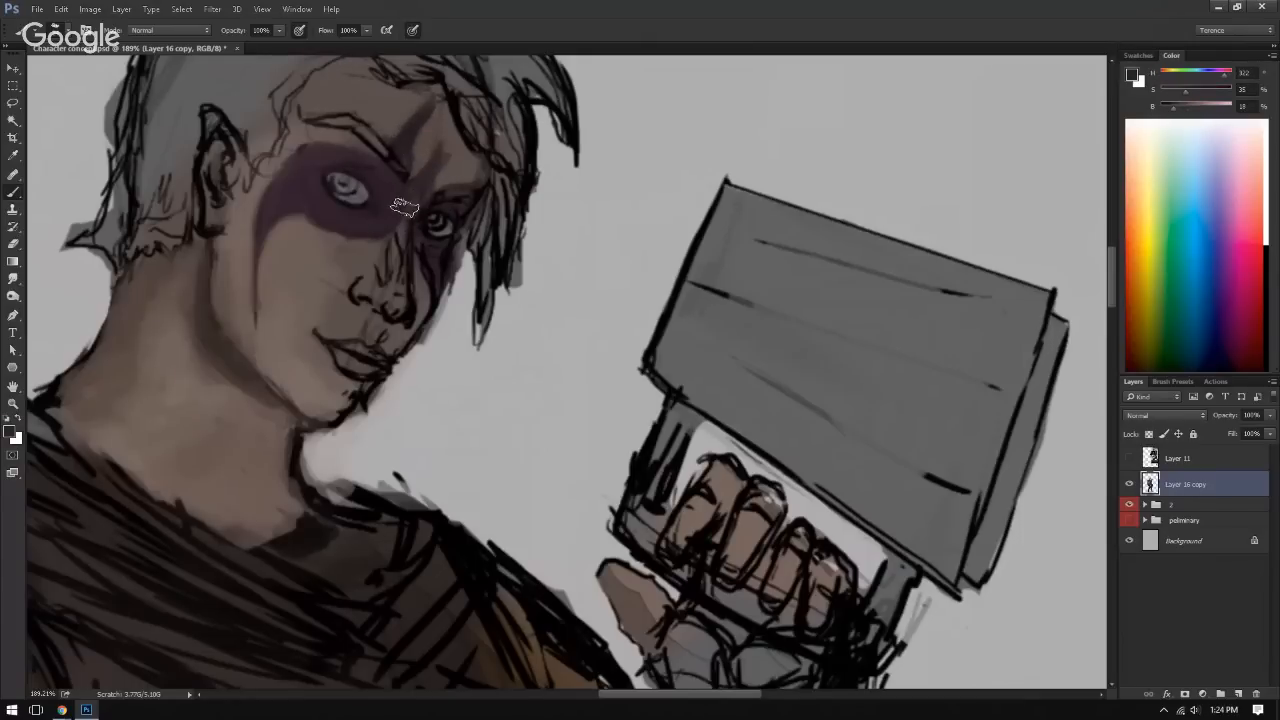
drag(426, 191, 457, 198)
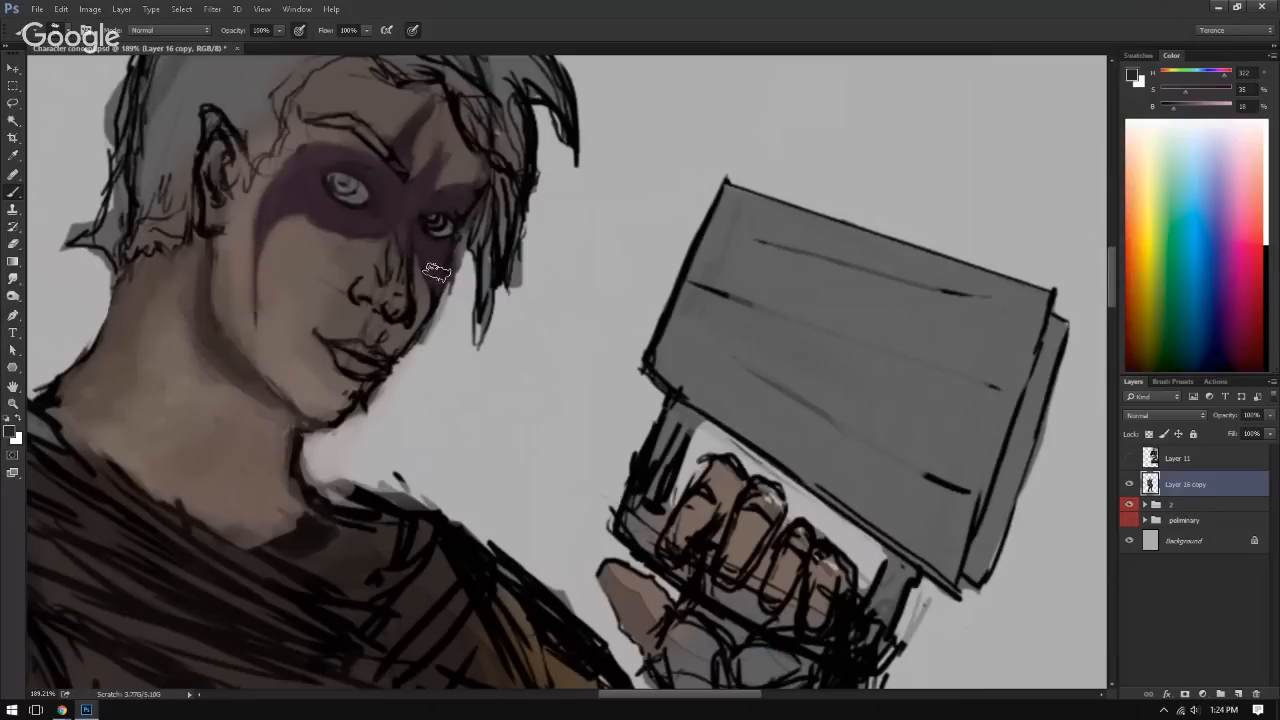
alt+click(462, 284)
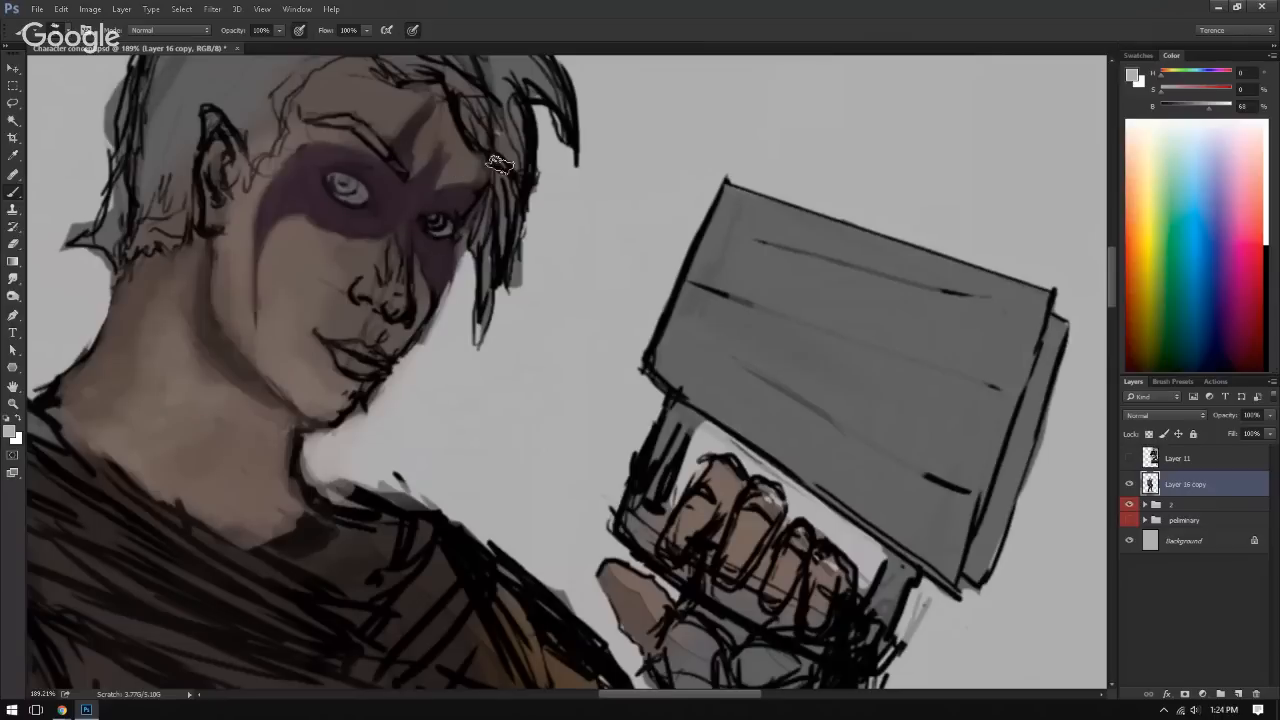
Step: Reshape the forehead between the purple markings with sampled skin tones
alt+click(424, 186)
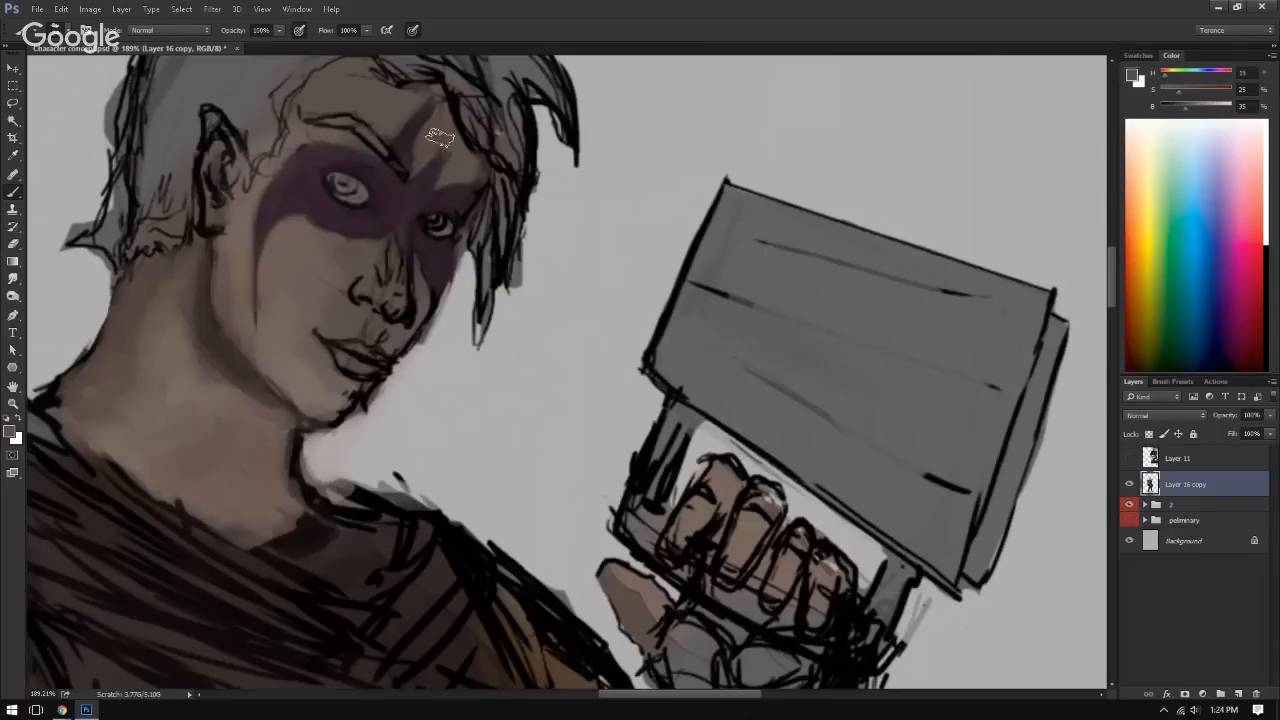
drag(440, 138, 434, 158)
alt+click(454, 190)
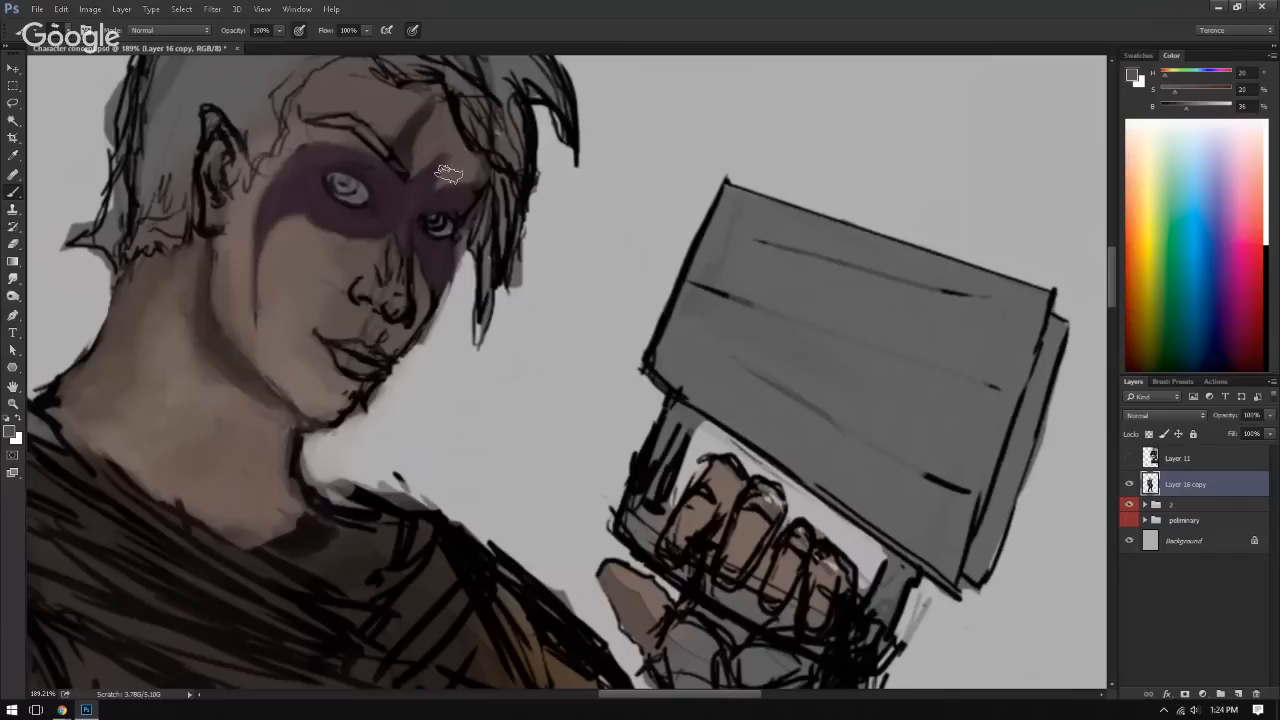
alt+click(400, 137)
Step: Define the purple spike above the far eye and paint skin tone over the forehead beside the hair
key(ctrl+0)
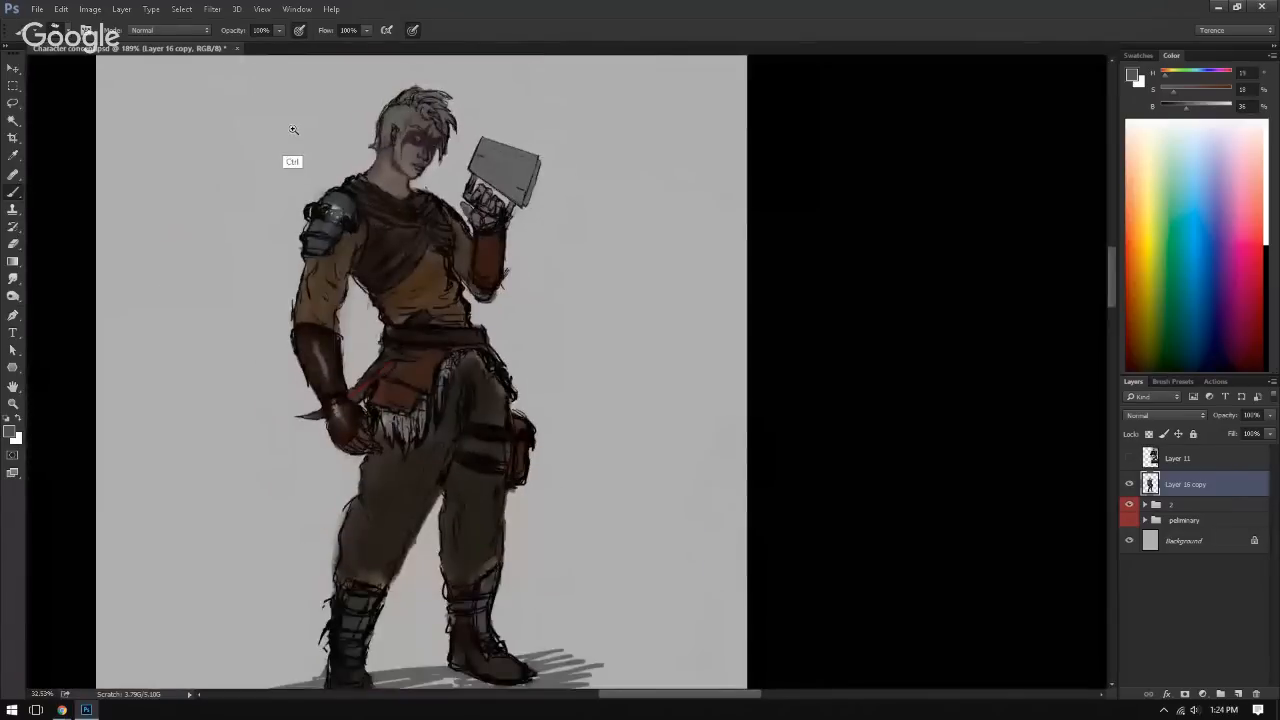
mouse_move(293, 129)
mouse_down()
mouse_move(443, 206)
mouse_move(494, 175)
mouse_move(473, 232)
mouse_up()
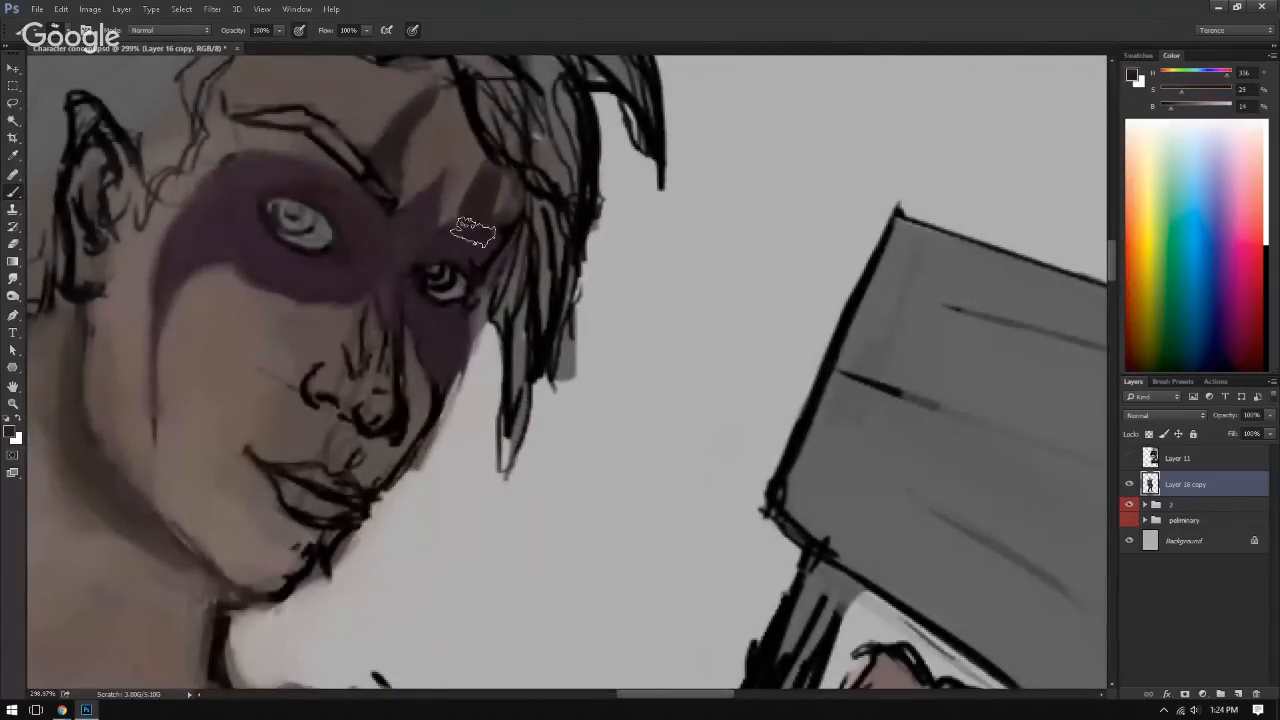
alt+click(464, 182)
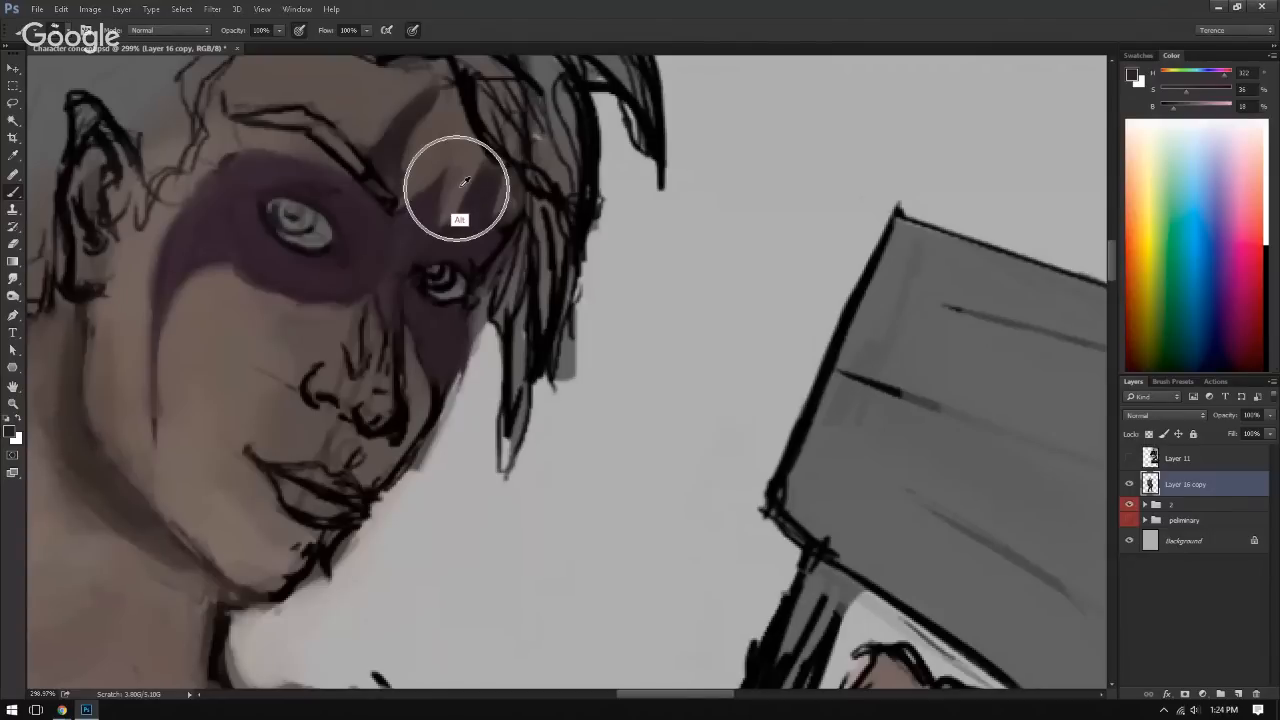
mouse_move(460, 180)
mouse_down()
mouse_move(451, 203)
mouse_move(501, 206)
mouse_up()
alt+click(501, 197)
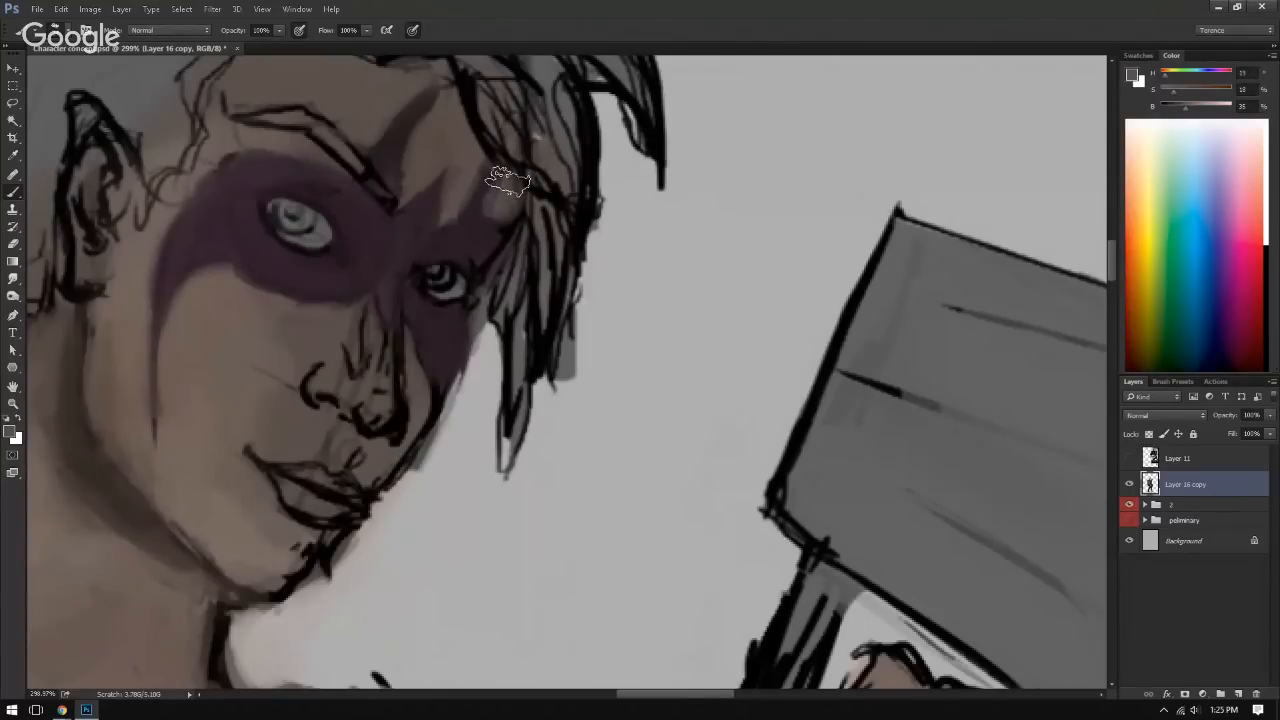
ctrl+drag(496, 156, 448, 176)
alt+click(446, 194)
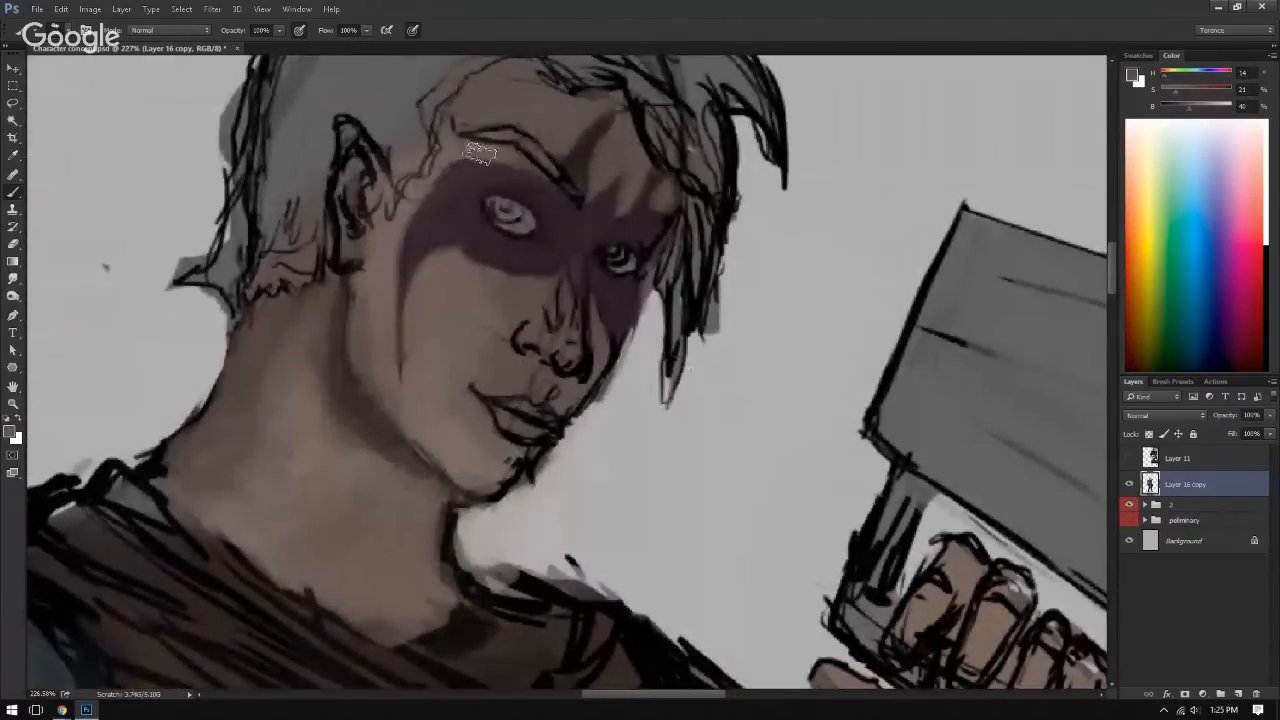
Step: Blend the skin below the near eye and beside the nose with sampled mid tones
alt+click(479, 259)
alt+click(479, 261)
alt+click(508, 292)
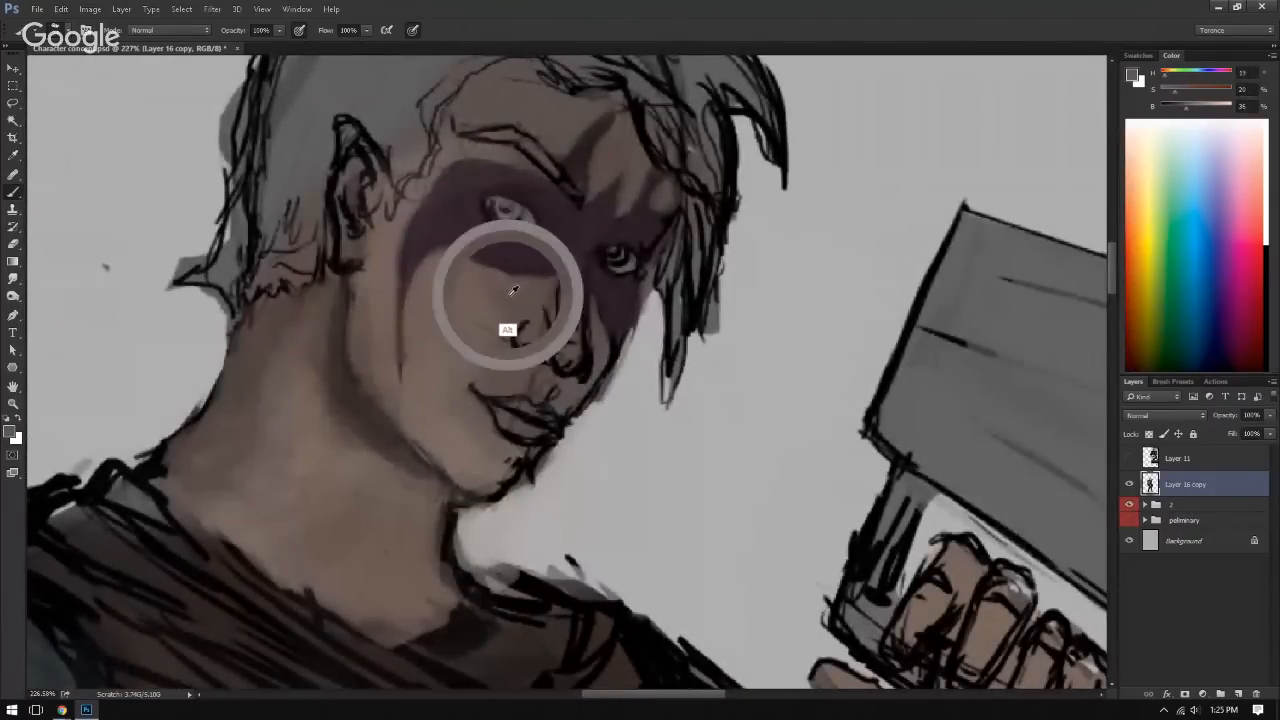
alt+click(458, 284)
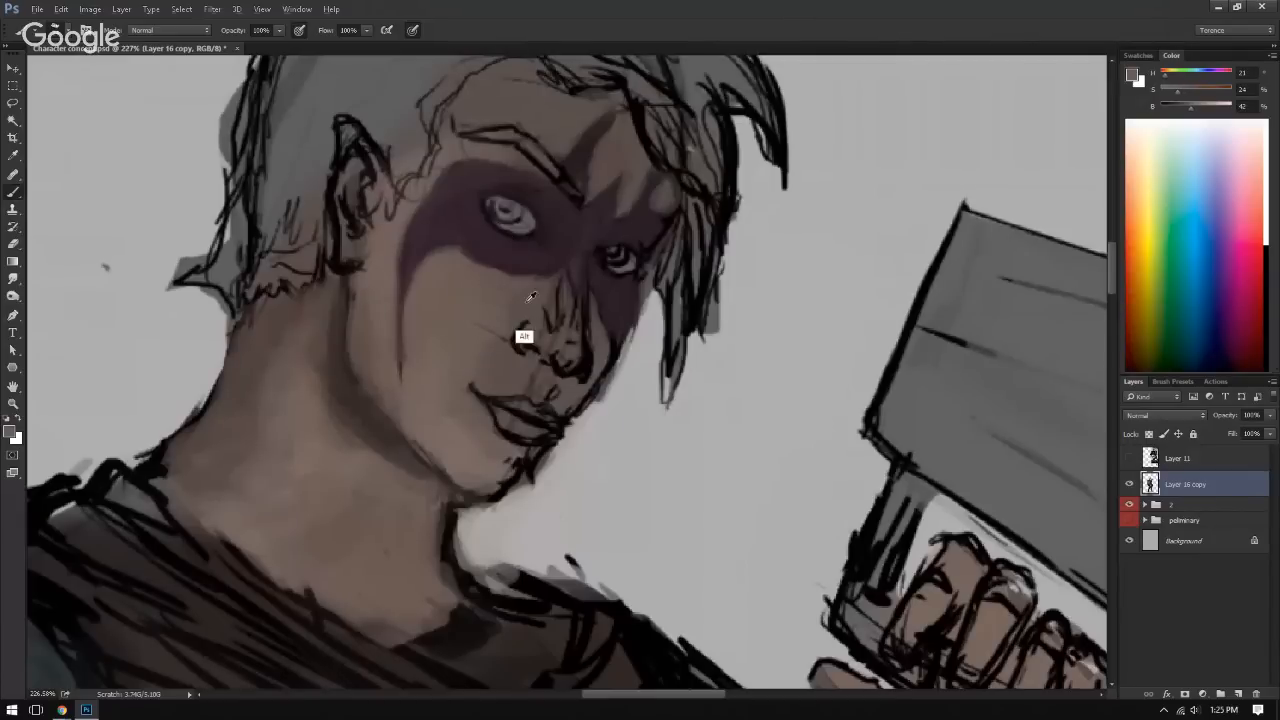
alt+click(477, 297)
mouse_move(512, 342)
mouse_down()
mouse_move(356, 306)
mouse_move(526, 337)
mouse_up()
alt+click(451, 338)
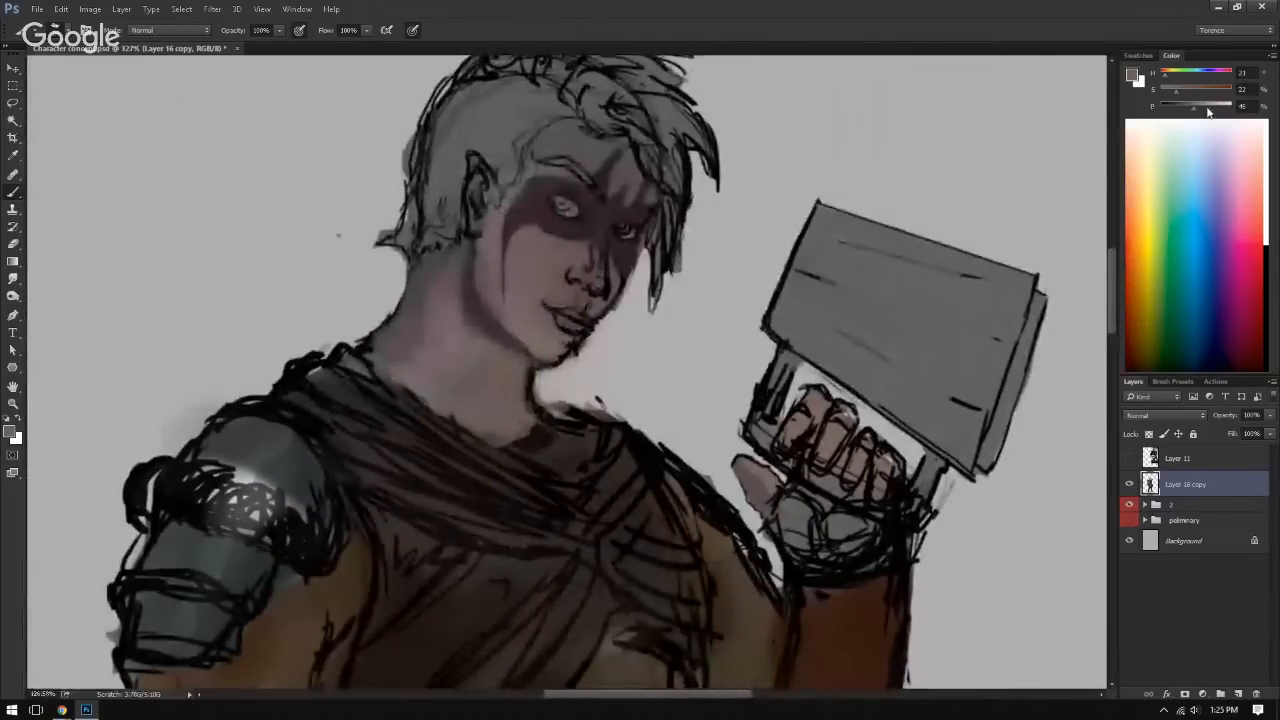
Step: Paint a highlight on the near cheek below the purple face paint with a lighter skin tone and soften its edges
drag(537, 250, 660, 254)
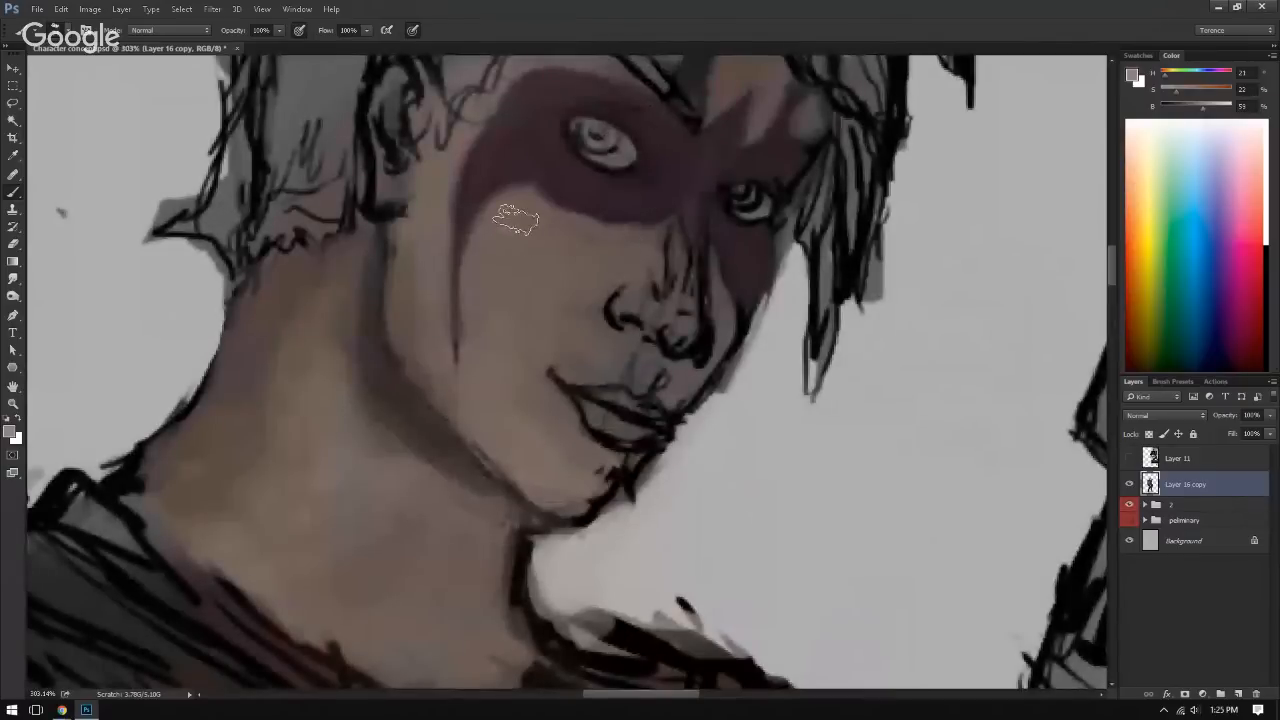
mouse_move(498, 238)
mouse_down()
mouse_move(521, 225)
mouse_move(542, 252)
mouse_move(531, 224)
mouse_up()
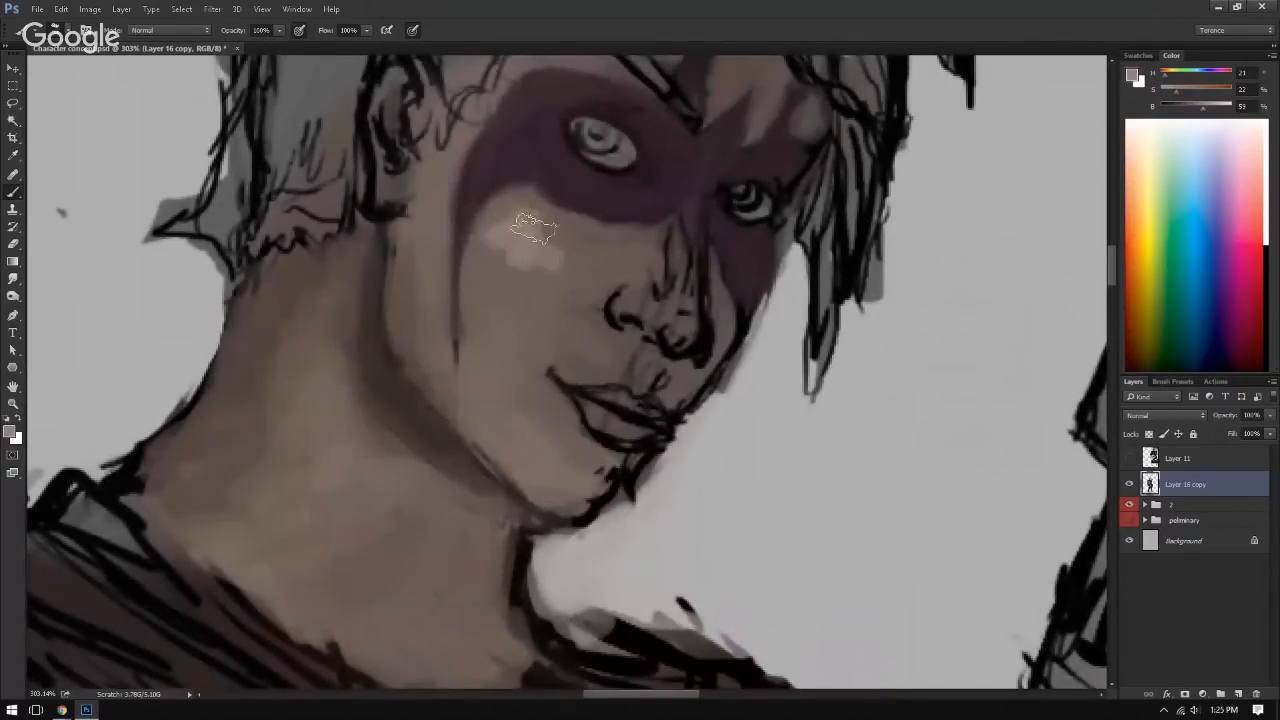
alt+click(521, 222)
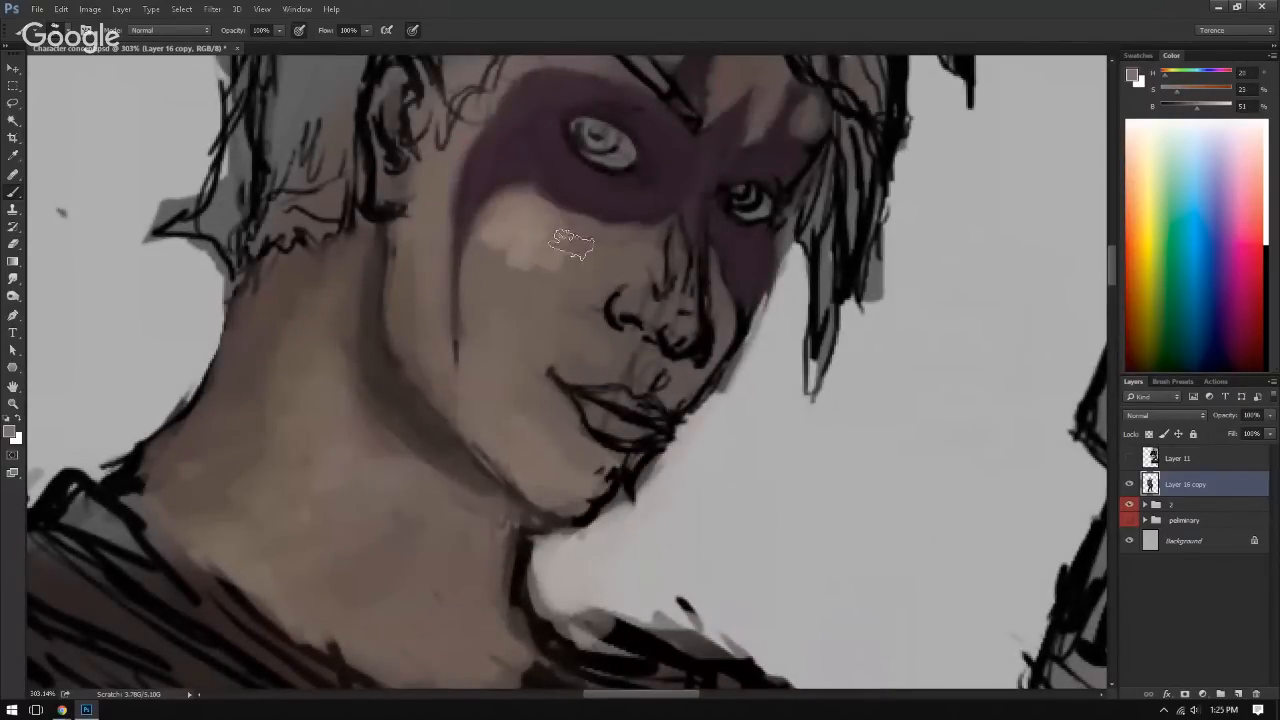
alt+click(547, 229)
alt+click(506, 250)
mouse_move(507, 248)
mouse_down()
mouse_move(530, 305)
mouse_move(507, 303)
mouse_up()
alt+click(502, 262)
alt+click(555, 294)
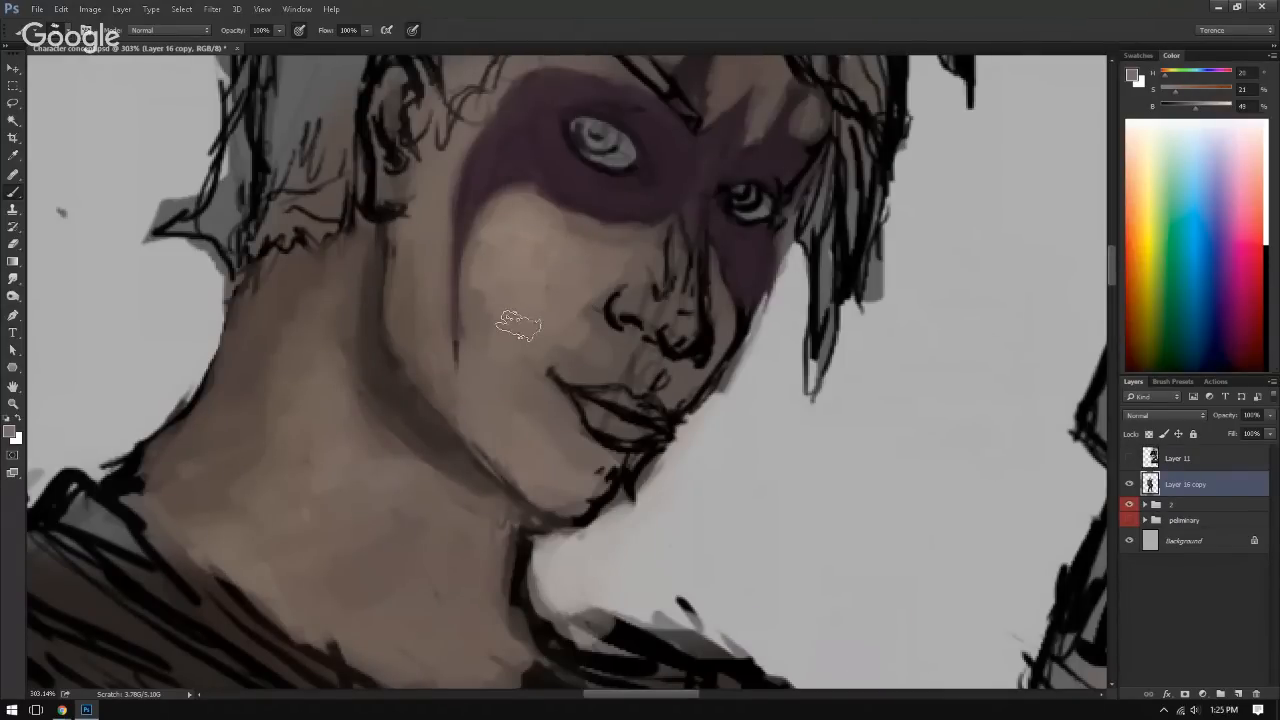
Step: Blend the cheek highlight toward the mouth and paint skin tone over the sketch lines along the nose
alt+click(571, 311)
alt+click(572, 311)
mouse_move(589, 340)
mouse_down()
mouse_move(632, 374)
mouse_move(608, 349)
mouse_up()
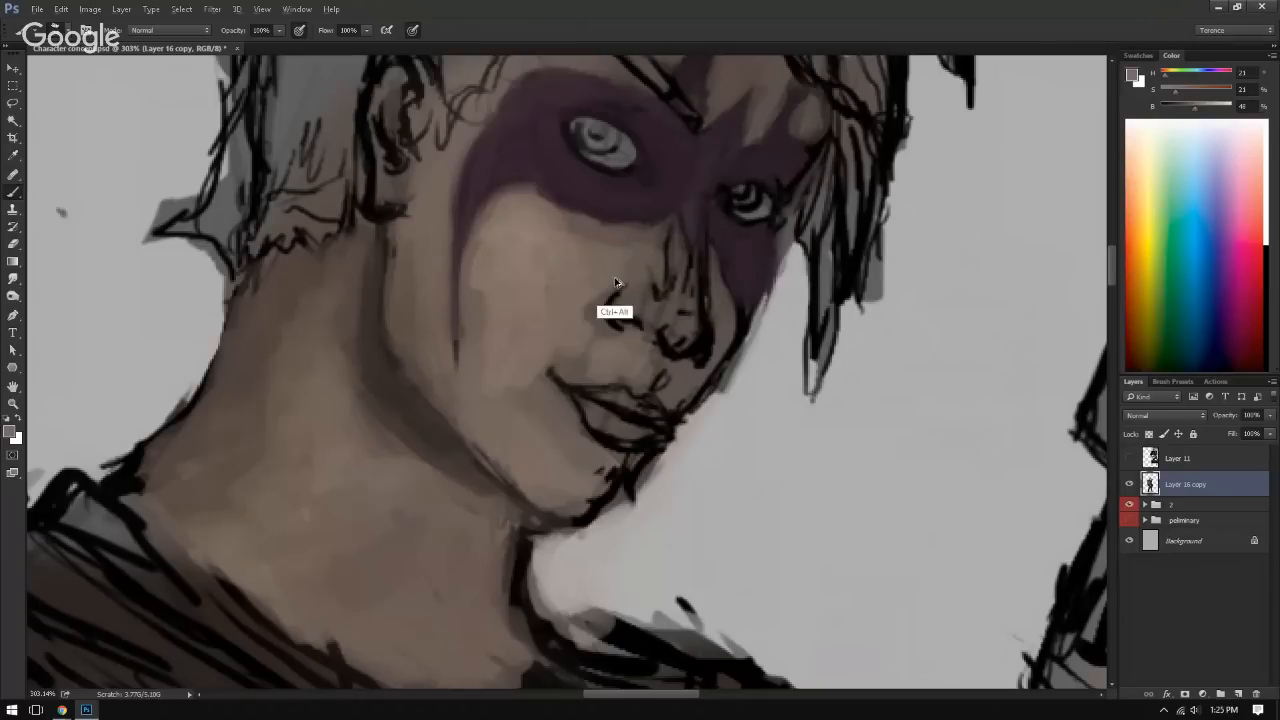
key(ctrl)
key(ctrl)
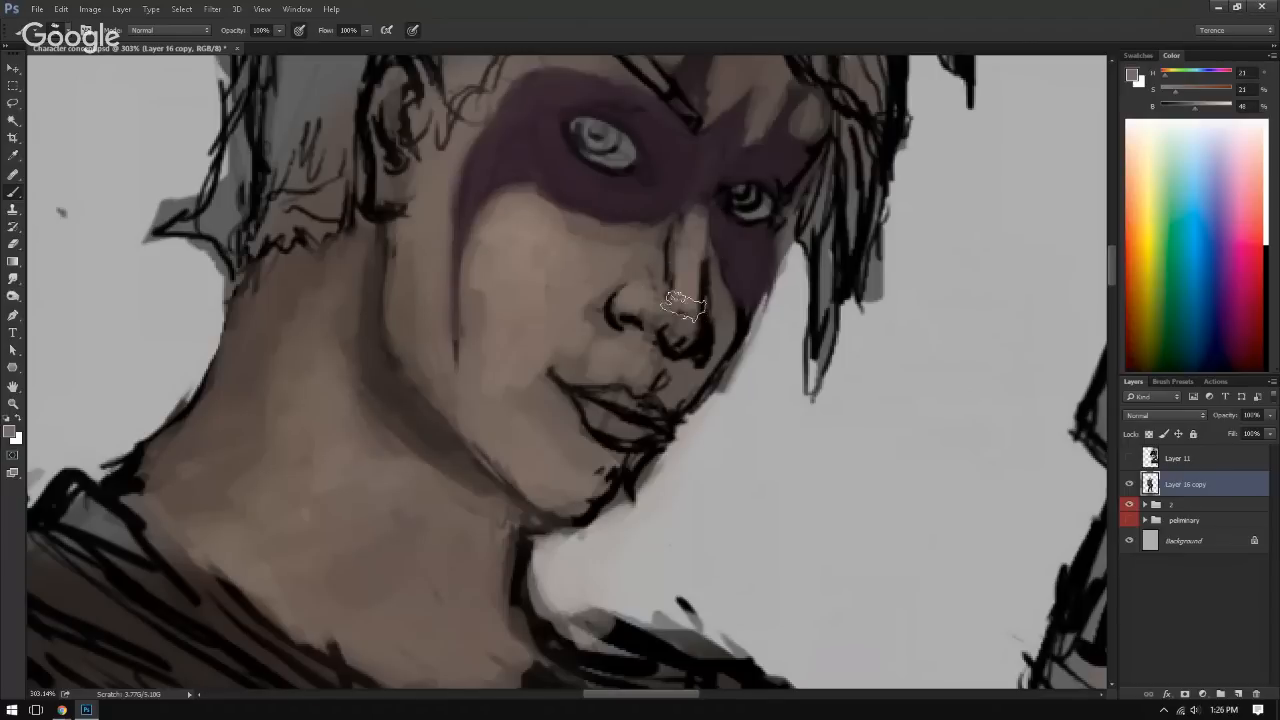
drag(730, 191, 586, 191)
Step: Flip the canvas horizontally and replace the black chin outline with background grey outside and skin tone inside
key(ctrl+shift+h)
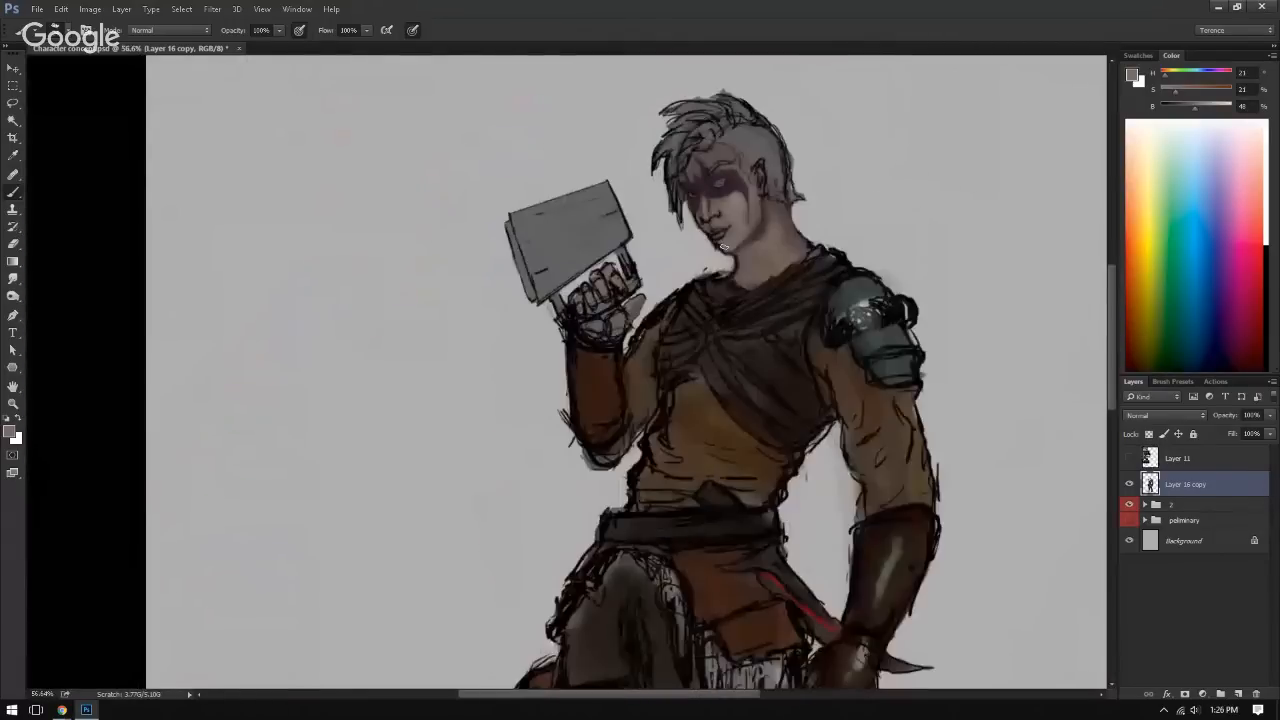
drag(726, 222, 862, 240)
drag(761, 254, 732, 384)
drag(732, 384, 594, 280)
alt+click(414, 423)
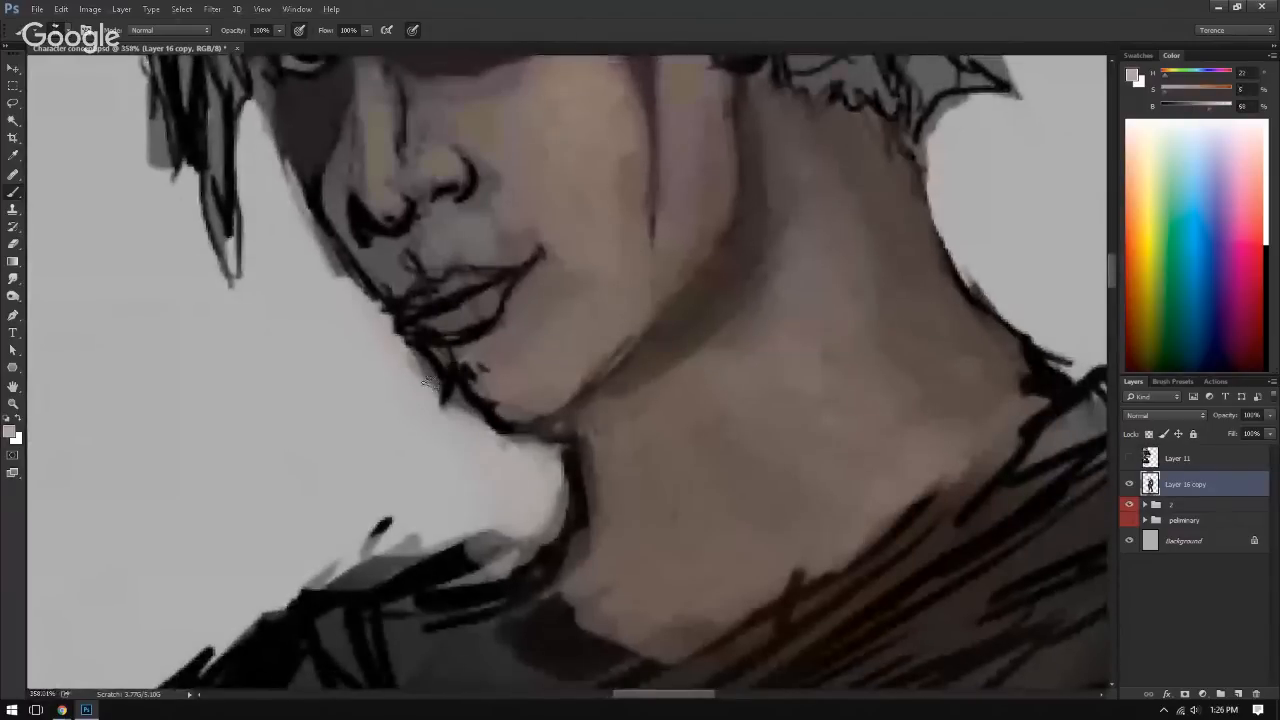
alt+click(423, 406)
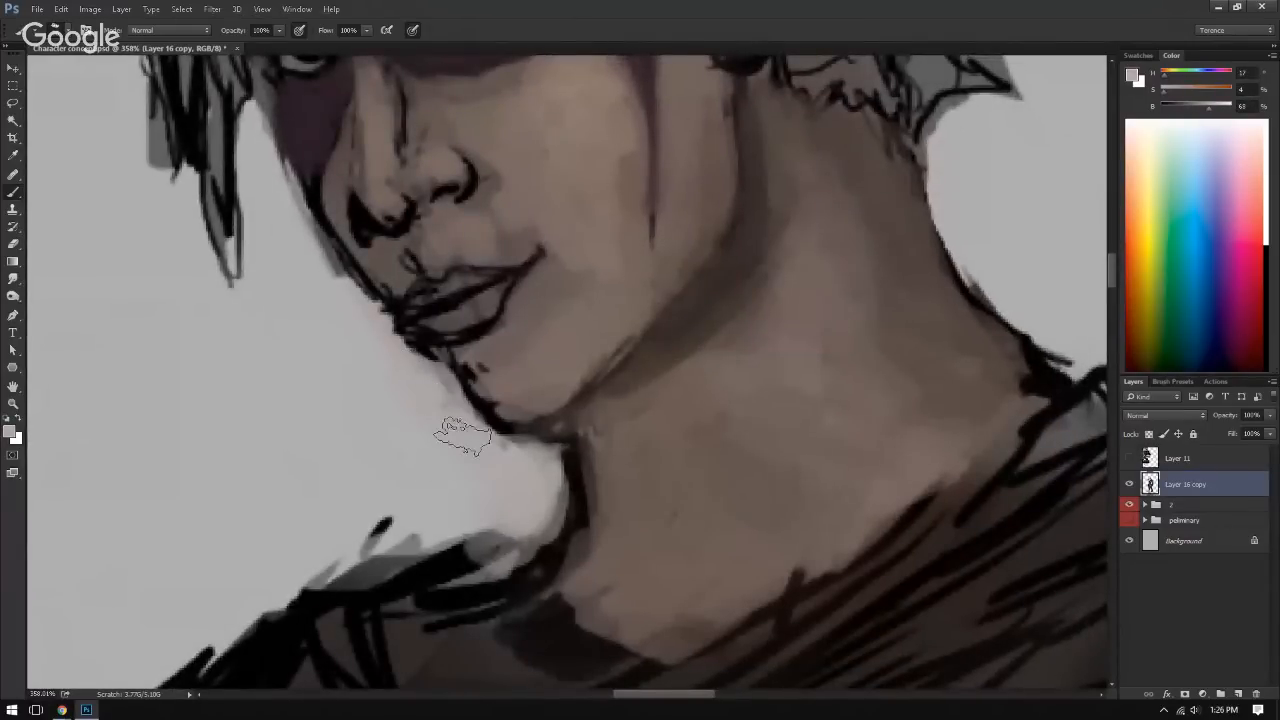
alt+click(520, 385)
mouse_move(515, 412)
mouse_down()
mouse_move(500, 400)
mouse_move(543, 371)
mouse_move(500, 400)
mouse_move(471, 366)
mouse_move(500, 414)
mouse_move(508, 400)
mouse_up()
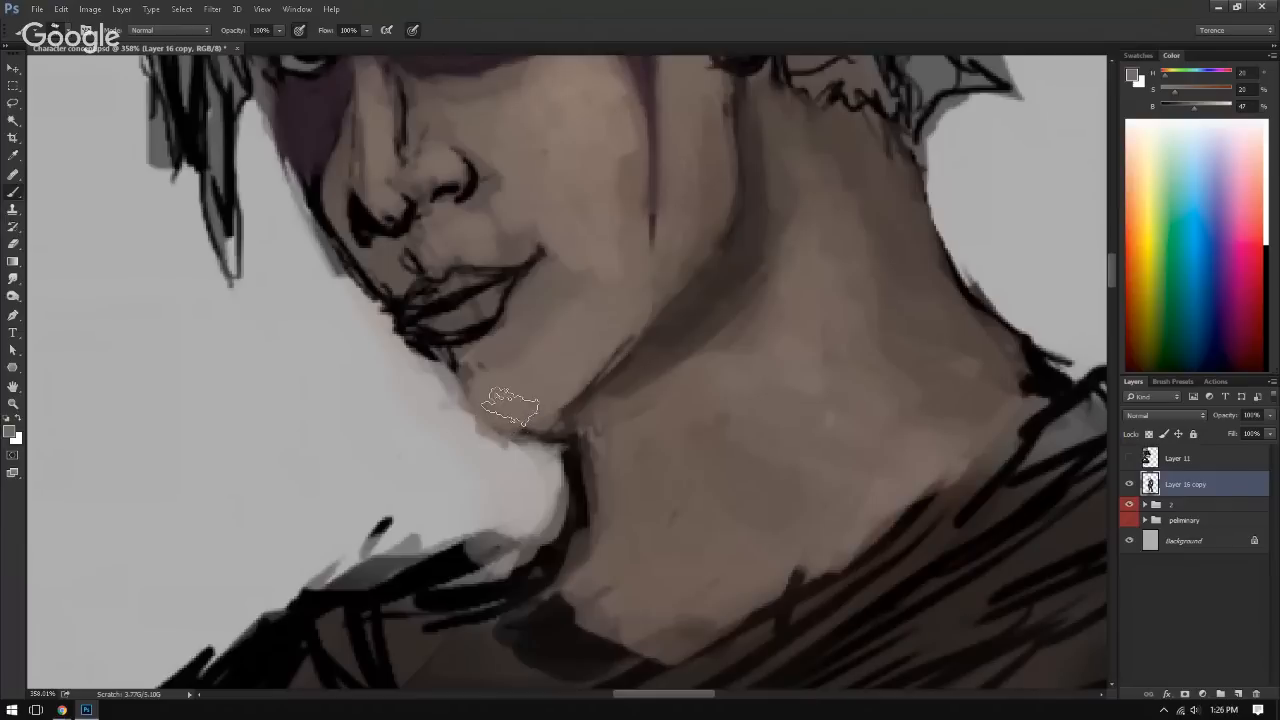
Step: Shade below the corner of the lower lip with a sampled jaw shadow tone and blend it into the chin
alt+click(498, 319)
alt+click(680, 337)
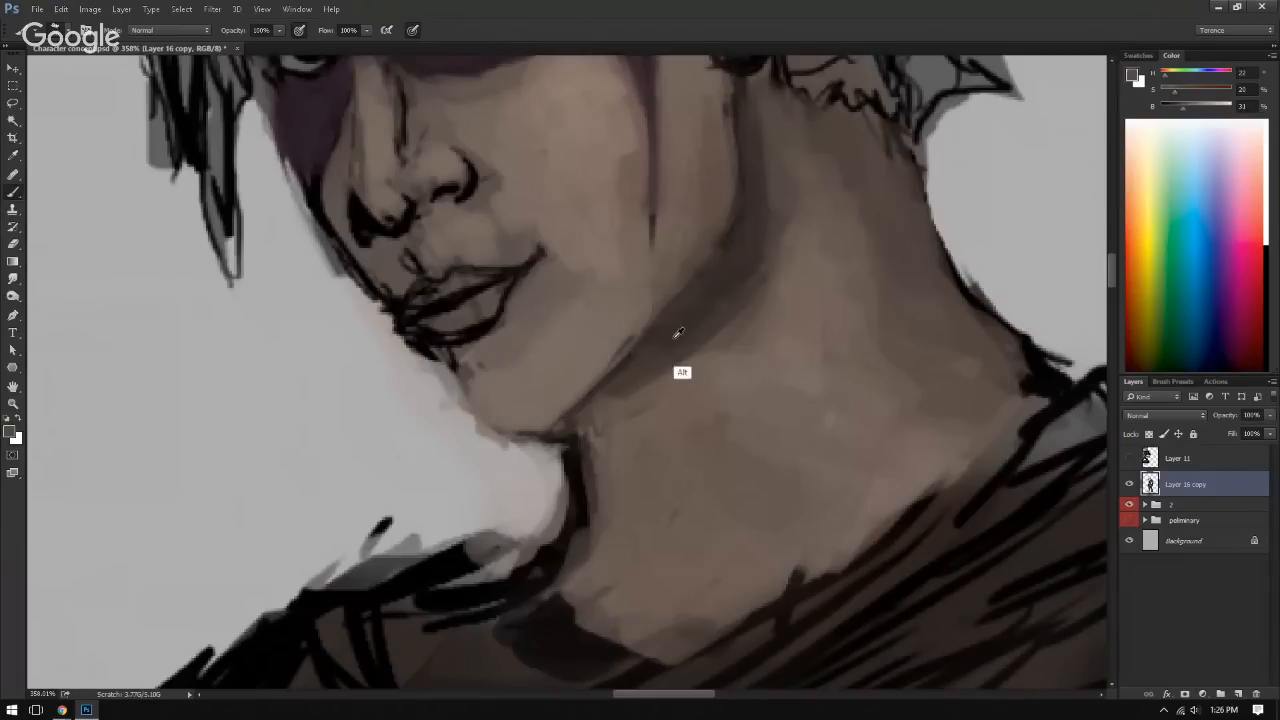
mouse_move(505, 345)
mouse_down()
mouse_move(491, 337)
mouse_move(514, 286)
mouse_move(523, 300)
mouse_up()
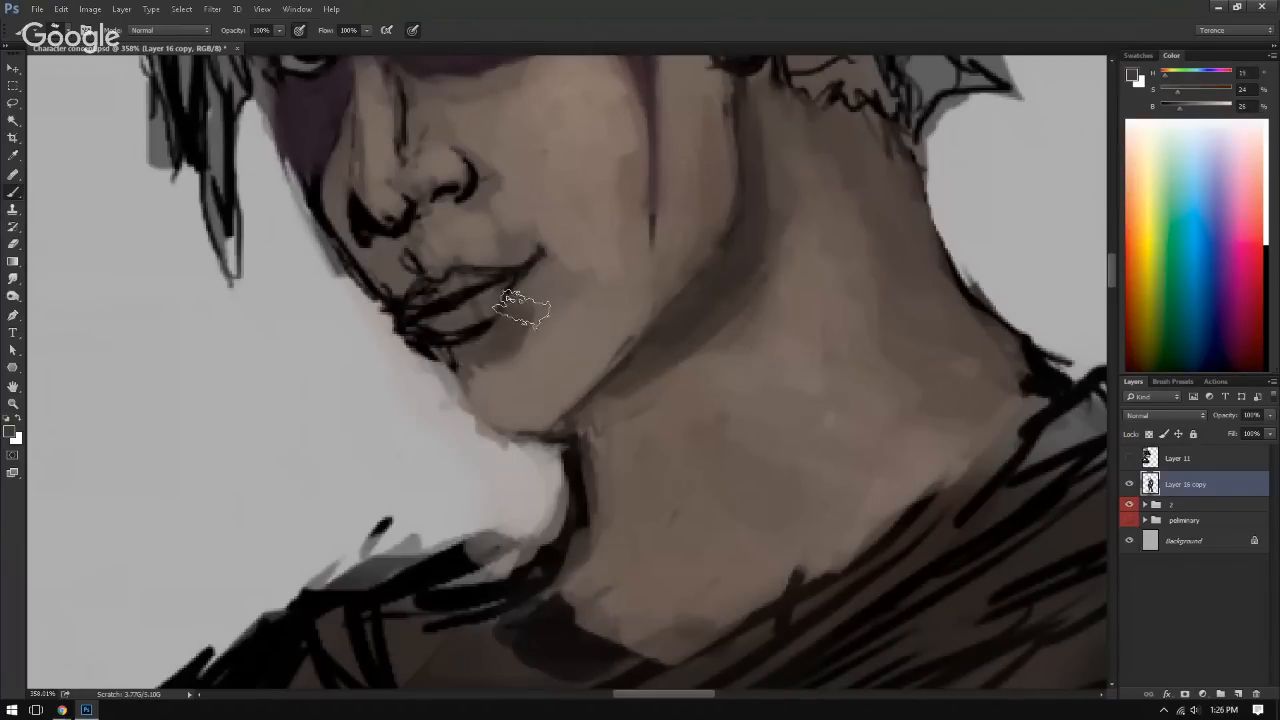
alt+click(493, 371)
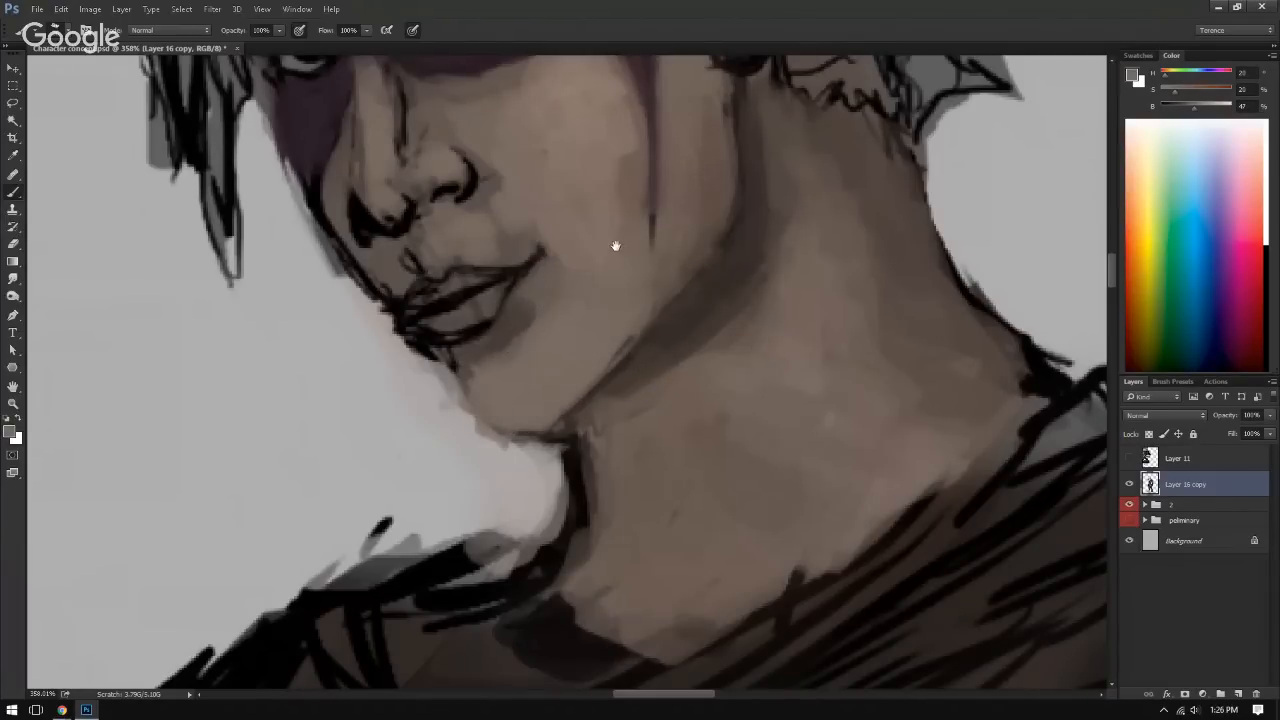
Step: Paint over the black line work inside the upper part of the ear with a sampled skin shadow tone
drag(614, 249, 528, 300)
alt+click(519, 313)
mouse_move(577, 343)
mouse_down()
mouse_move(586, 317)
mouse_move(566, 380)
mouse_move(552, 374)
mouse_up()
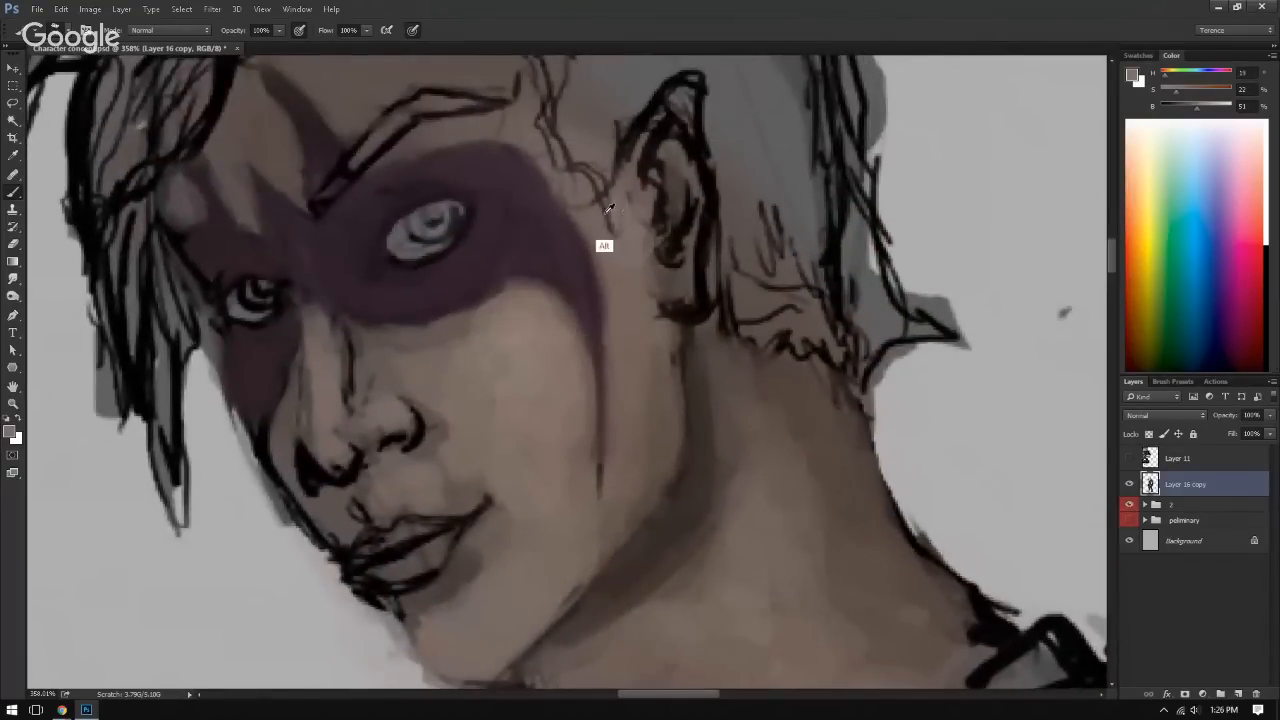
drag(613, 179, 598, 176)
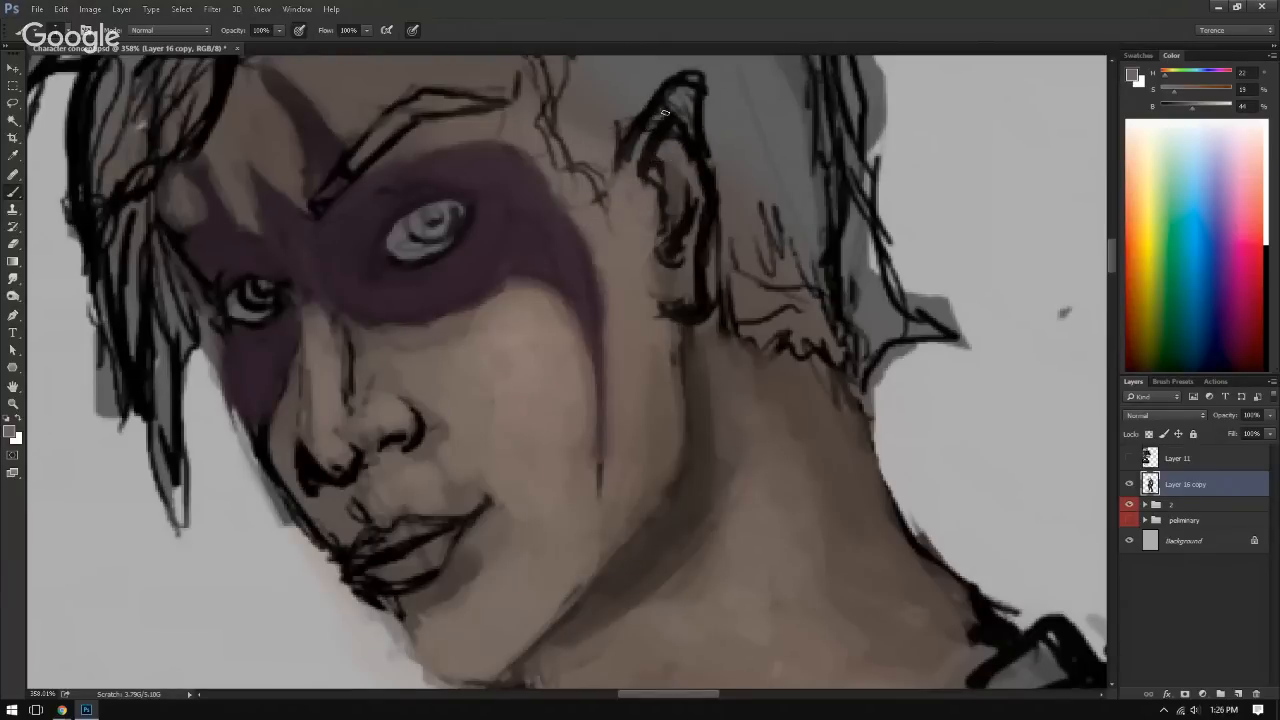
mouse_move(657, 119)
mouse_down()
mouse_move(680, 93)
mouse_move(632, 180)
mouse_up()
mouse_move(686, 89)
mouse_down()
mouse_move(693, 103)
mouse_move(671, 113)
mouse_move(682, 130)
mouse_up()
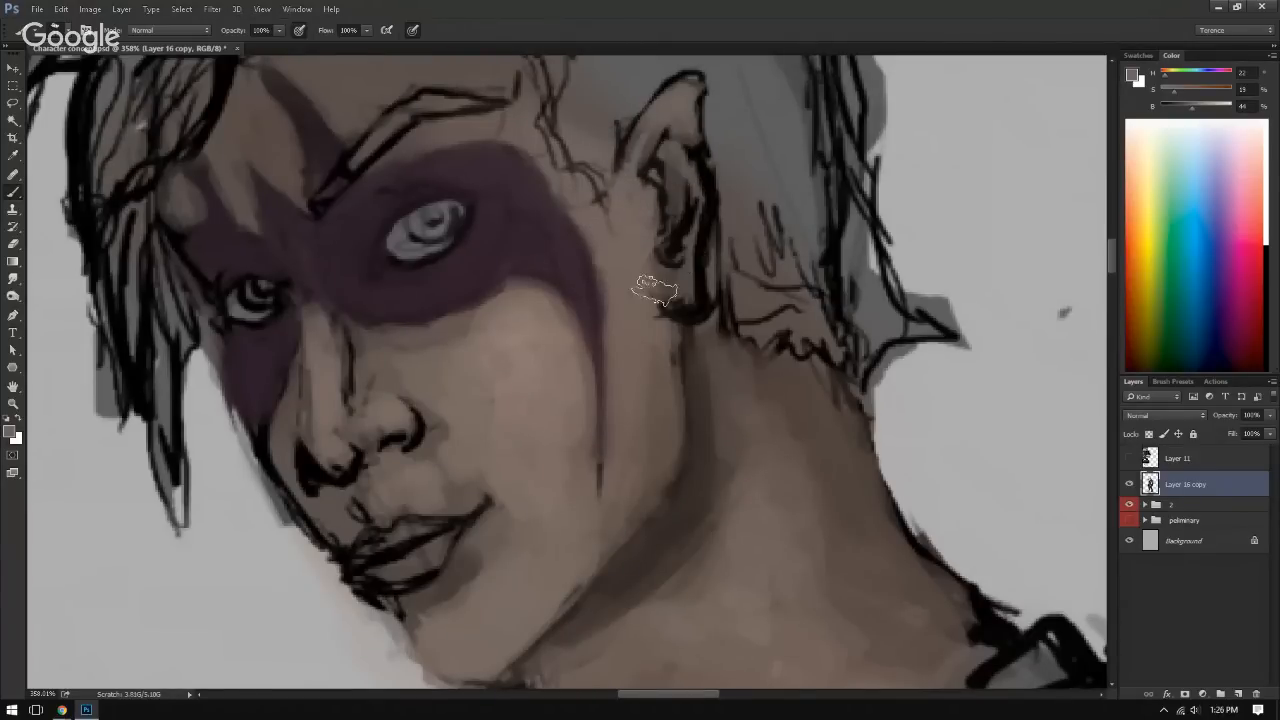
Step: Soften the sketch lines around the earlobe and the adjoining jaw edge with skin tone
drag(680, 287, 623, 266)
mouse_move(638, 349)
mouse_down()
mouse_move(671, 217)
mouse_move(720, 391)
mouse_move(699, 394)
mouse_up()
drag(662, 306, 510, 298)
drag(655, 395, 571, 249)
drag(655, 322, 562, 284)
Step: Flip the canvas horizontally and rework the far cheek outline beside the nose and mouth with sampled tones
key(ctrl+shift+h)
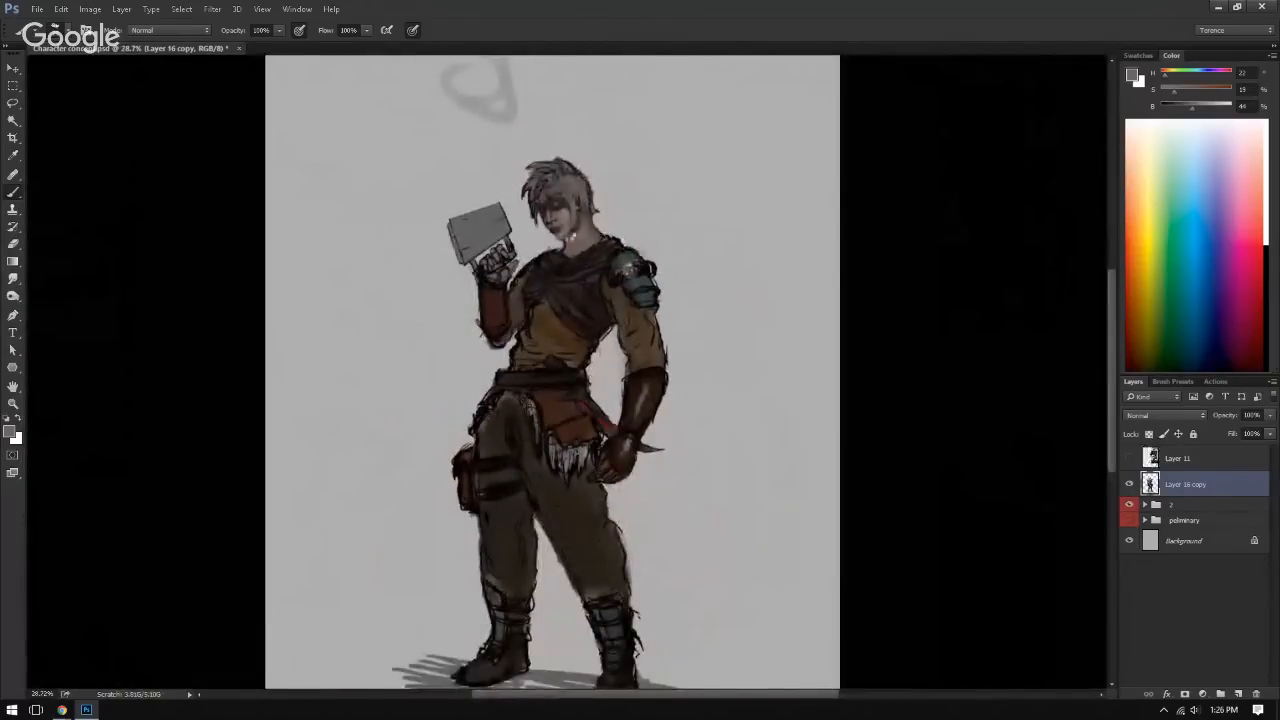
ctrl+drag(548, 227, 647, 303)
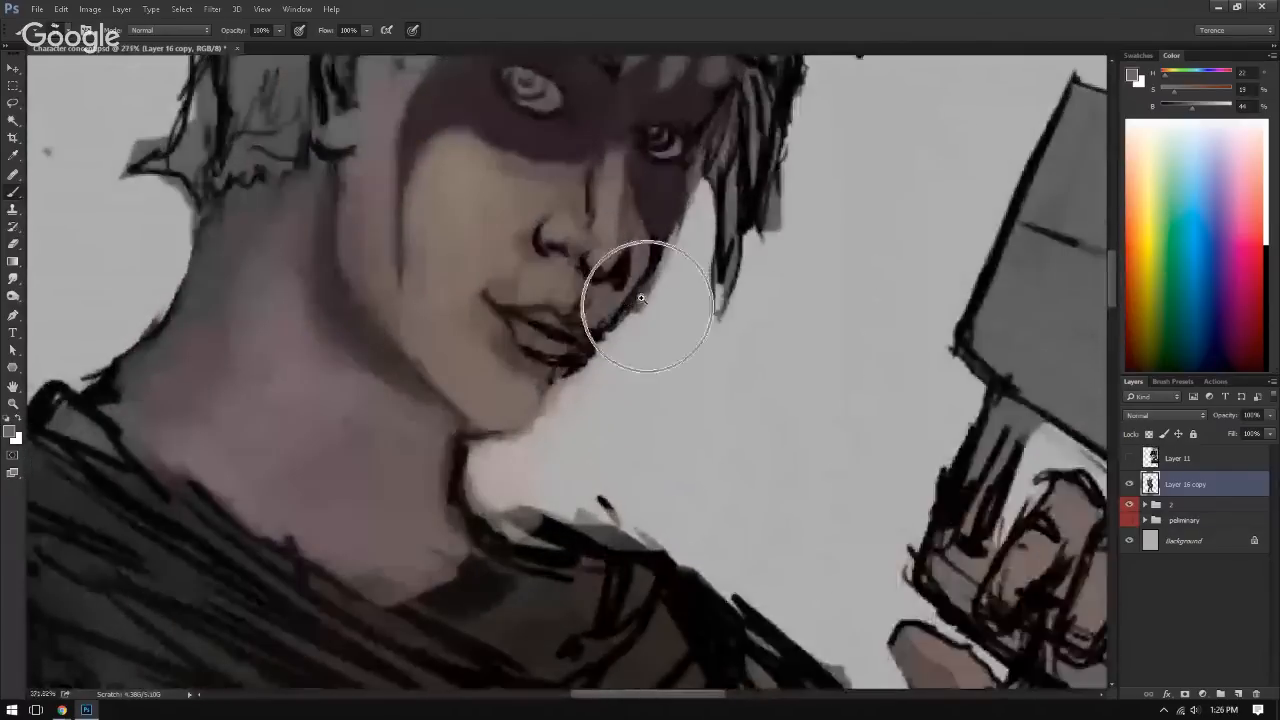
alt+click(703, 208)
mouse_move(694, 209)
mouse_down()
mouse_move(664, 289)
mouse_move(612, 331)
mouse_up()
alt+click(600, 348)
alt+click(623, 350)
mouse_move(658, 300)
ctrl+mouse_down()
mouse_move(577, 293)
mouse_move(616, 303)
ctrl+mouse_up()
mouse_move(616, 303)
mouse_down()
mouse_move(646, 378)
mouse_move(640, 366)
mouse_move(720, 306)
mouse_move(652, 315)
mouse_up()
drag(652, 315, 569, 262)
ctrl+drag(655, 258, 699, 266)
mouse_move(699, 266)
mouse_down()
mouse_move(621, 265)
mouse_move(651, 257)
mouse_move(643, 237)
mouse_move(660, 220)
mouse_move(628, 311)
mouse_move(634, 280)
mouse_move(517, 277)
mouse_up()
alt+click(614, 255)
alt+click(642, 266)
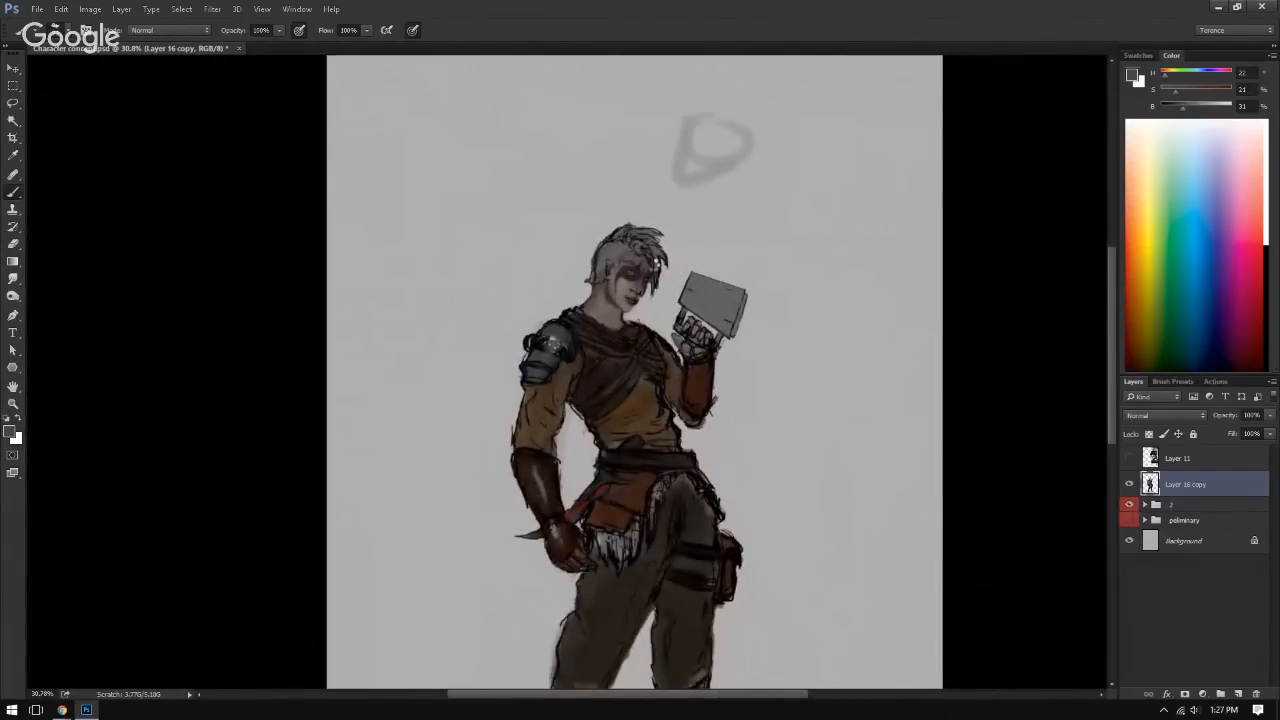
Step: Flip the canvas back and paint background grey over the black outline at the front of the neck below the chin
key(ctrl+shift+h)
ctrl+drag(633, 326, 683, 326)
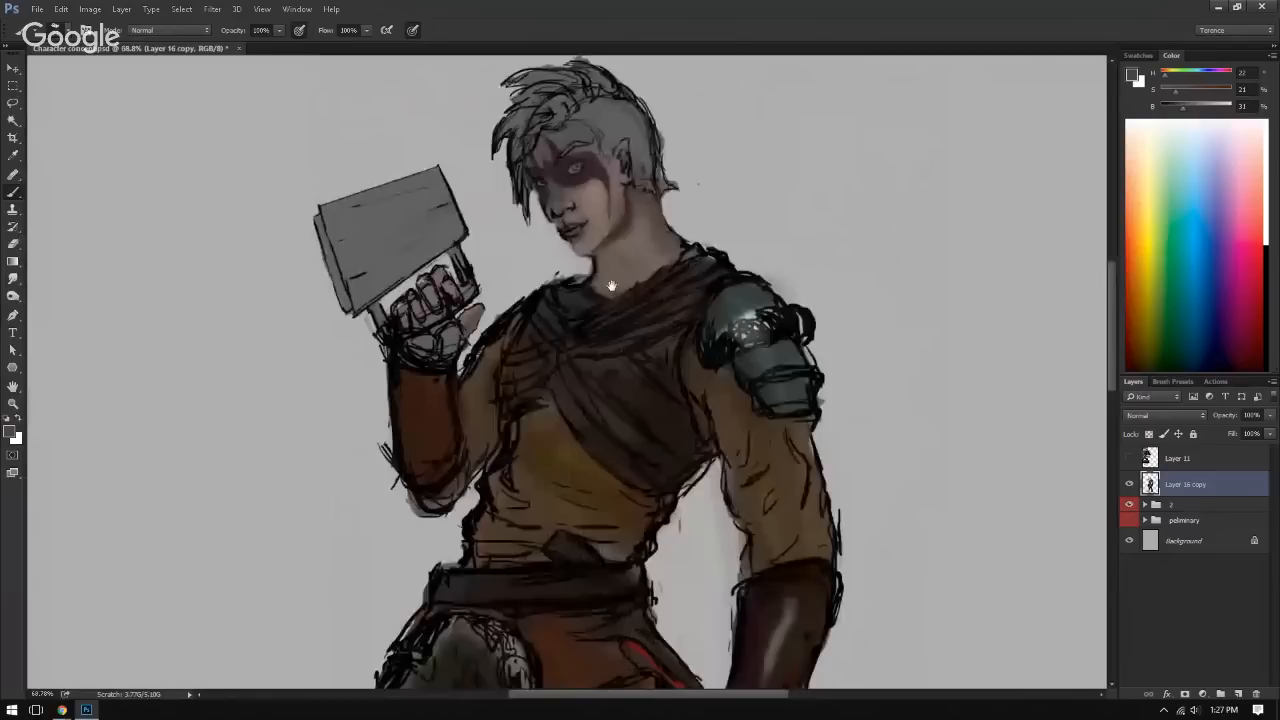
drag(611, 286, 685, 403)
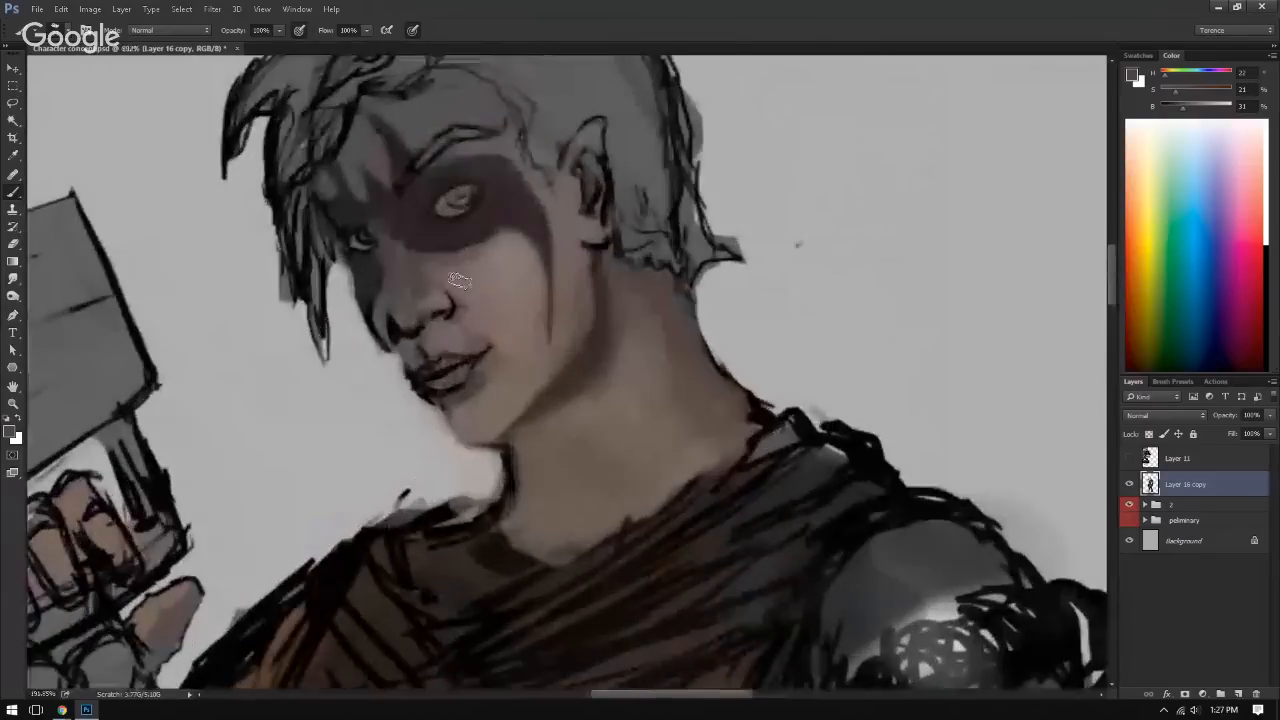
key(d)
alt+drag(576, 286, 553, 293)
drag(527, 394, 490, 300)
alt+click(467, 388)
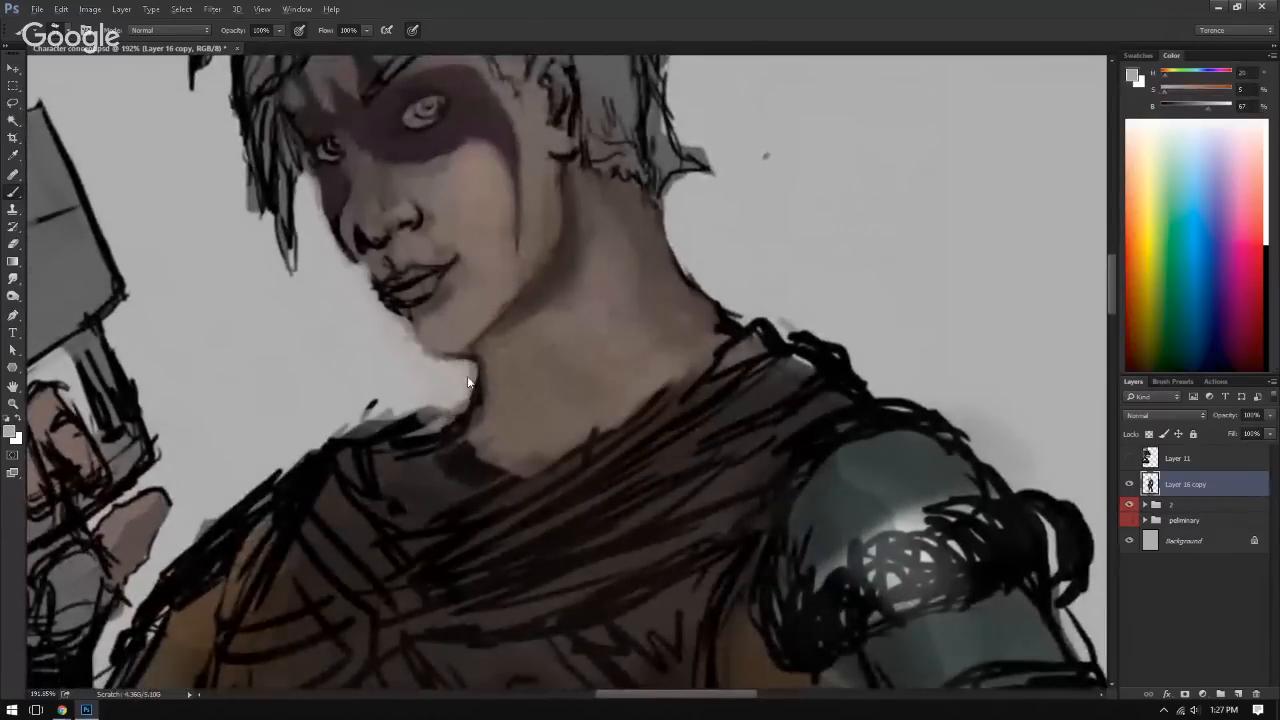
drag(464, 375, 480, 445)
alt+click(503, 381)
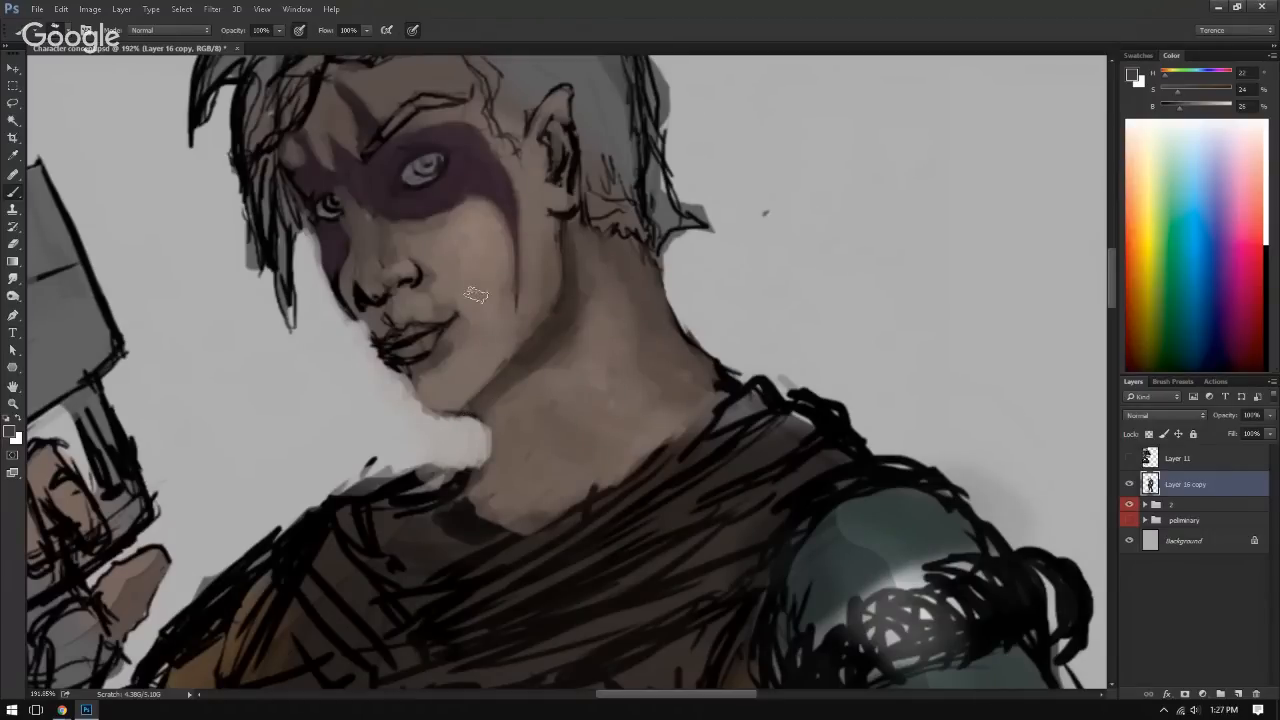
Step: Paint a brown shadow along the scarf's neckline and touch up the shadow under the chin with sampled tones
mouse_move(486, 463)
mouse_down()
mouse_move(478, 499)
mouse_move(501, 501)
mouse_move(535, 475)
mouse_move(612, 474)
mouse_up()
mouse_move(709, 396)
mouse_down()
mouse_move(583, 491)
mouse_move(519, 528)
mouse_move(722, 398)
mouse_move(497, 524)
mouse_up()
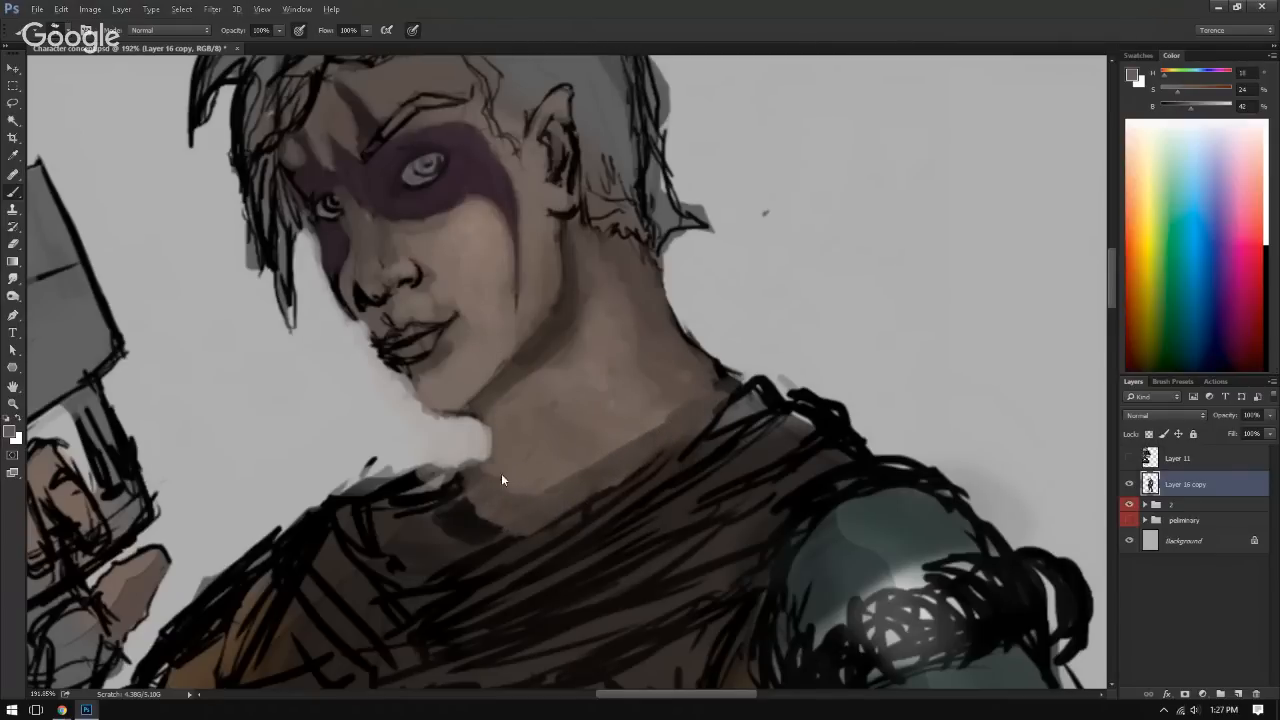
drag(519, 460, 546, 504)
alt+click(509, 447)
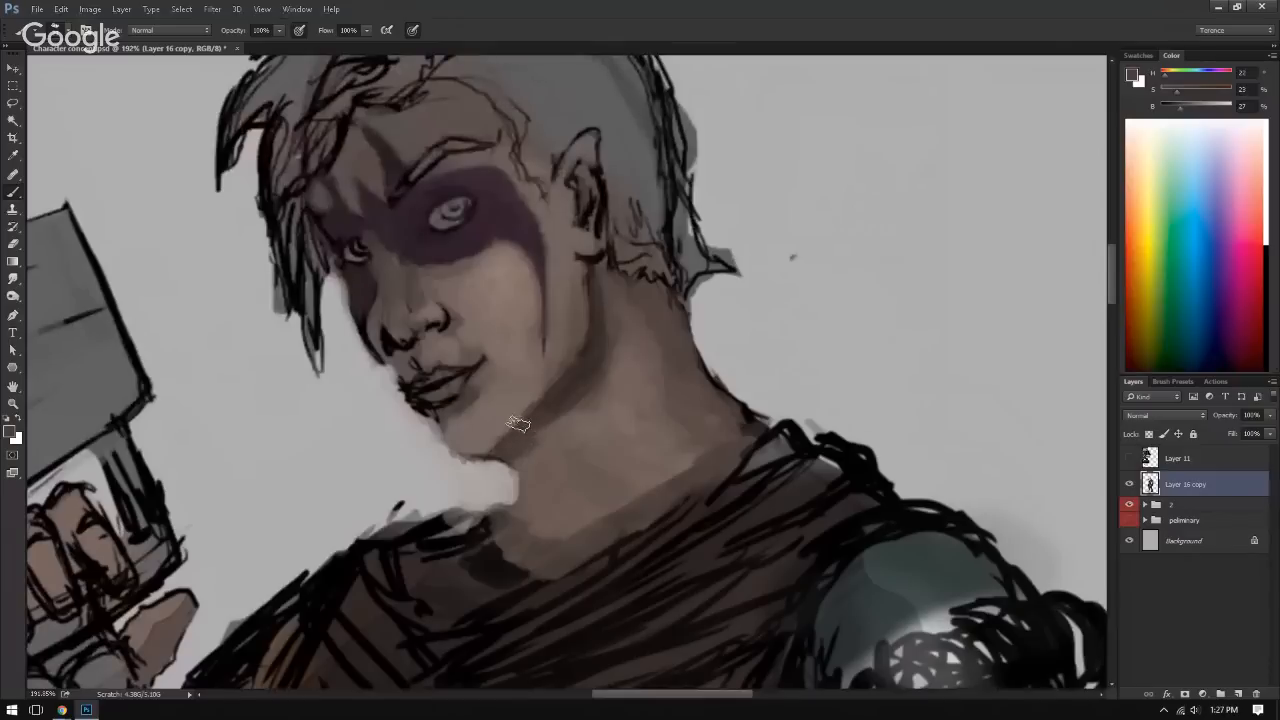
alt+click(495, 448)
drag(490, 432, 538, 444)
drag(546, 439, 447, 335)
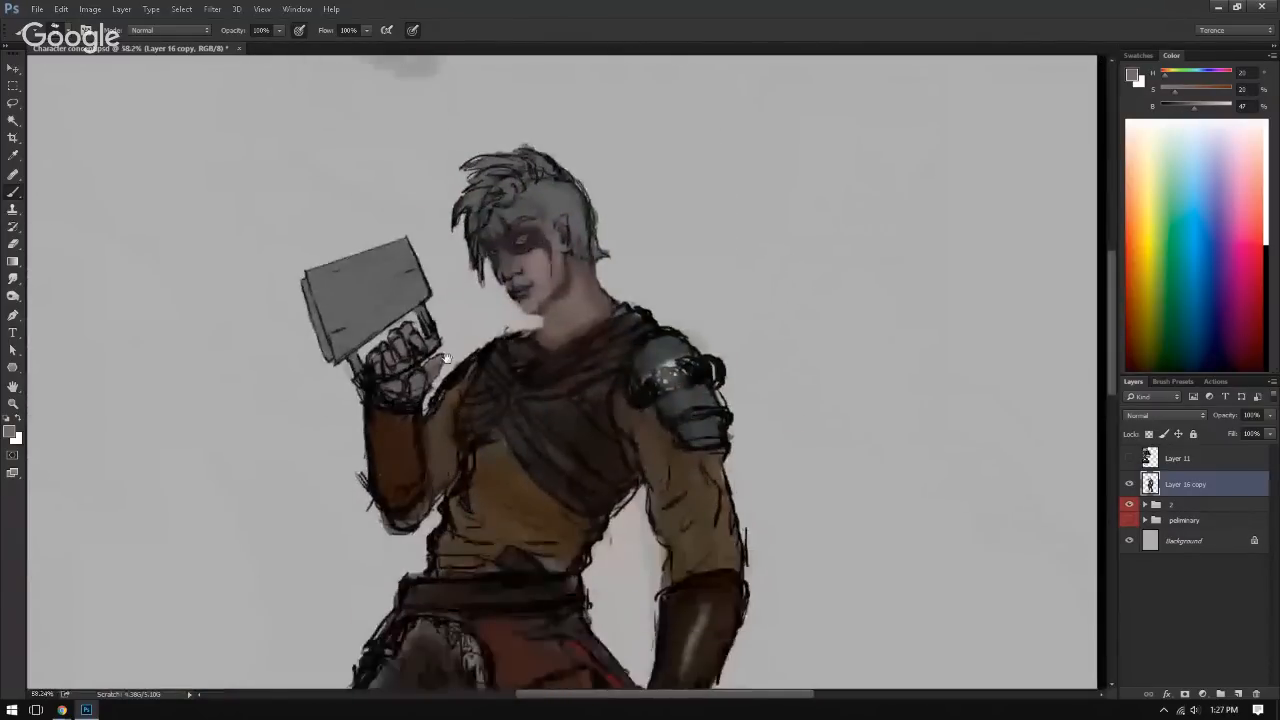
Step: Blend the skin shading at the base of the neck above the scarf with sampled neck tones
drag(545, 390, 540, 265)
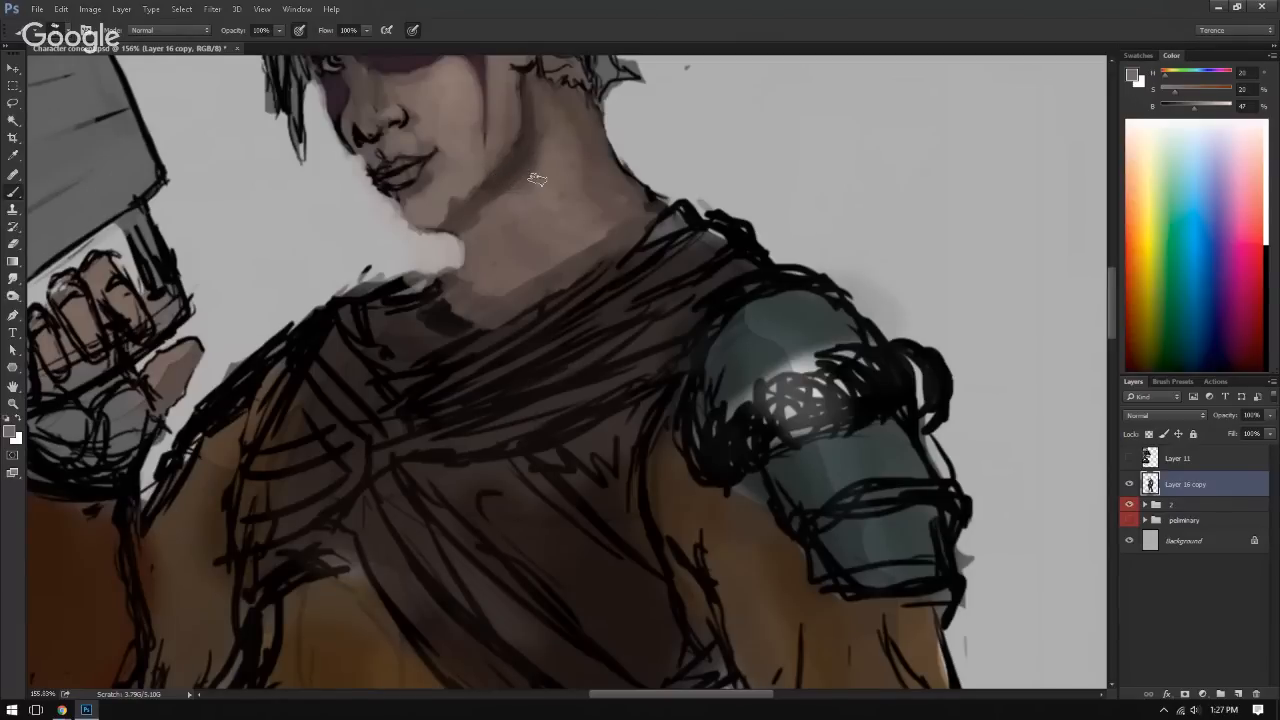
drag(583, 370, 607, 340)
mouse_move(551, 214)
mouse_down()
mouse_move(577, 171)
mouse_move(603, 198)
mouse_up()
alt+click(577, 171)
alt+click(574, 187)
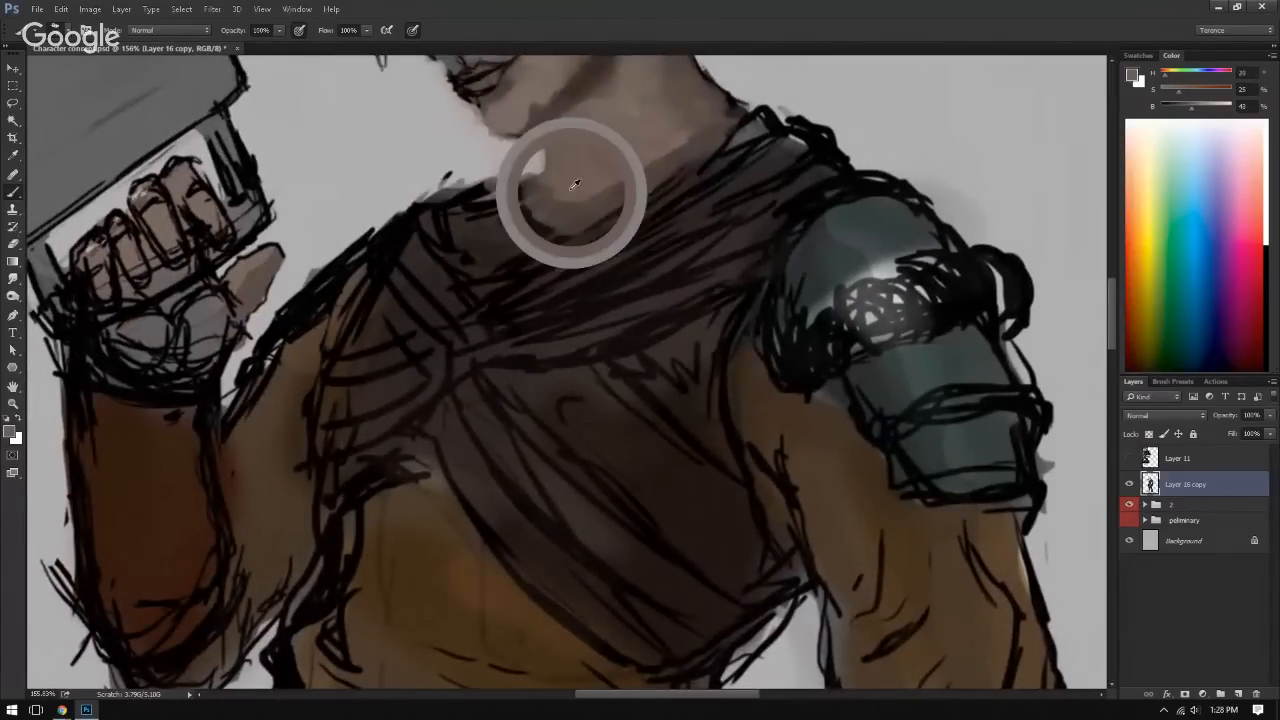
drag(672, 152, 564, 272)
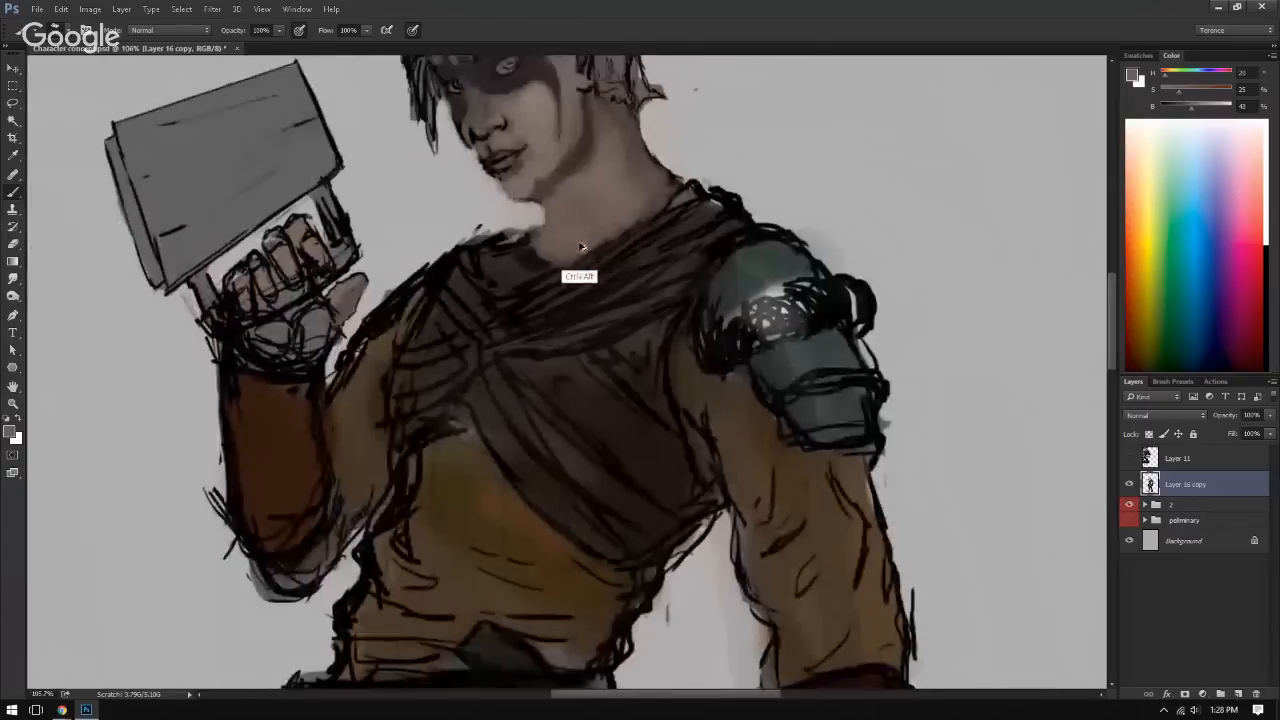
alt+click(553, 306)
mouse_move(571, 330)
mouse_down()
mouse_move(543, 246)
mouse_move(489, 366)
mouse_move(623, 273)
mouse_move(607, 225)
mouse_move(622, 216)
mouse_up()
Step: Paint sampled dark teal along the inner and upper edge of the shoulder armor dome, checking it with the canvas flipped
alt+click(584, 263)
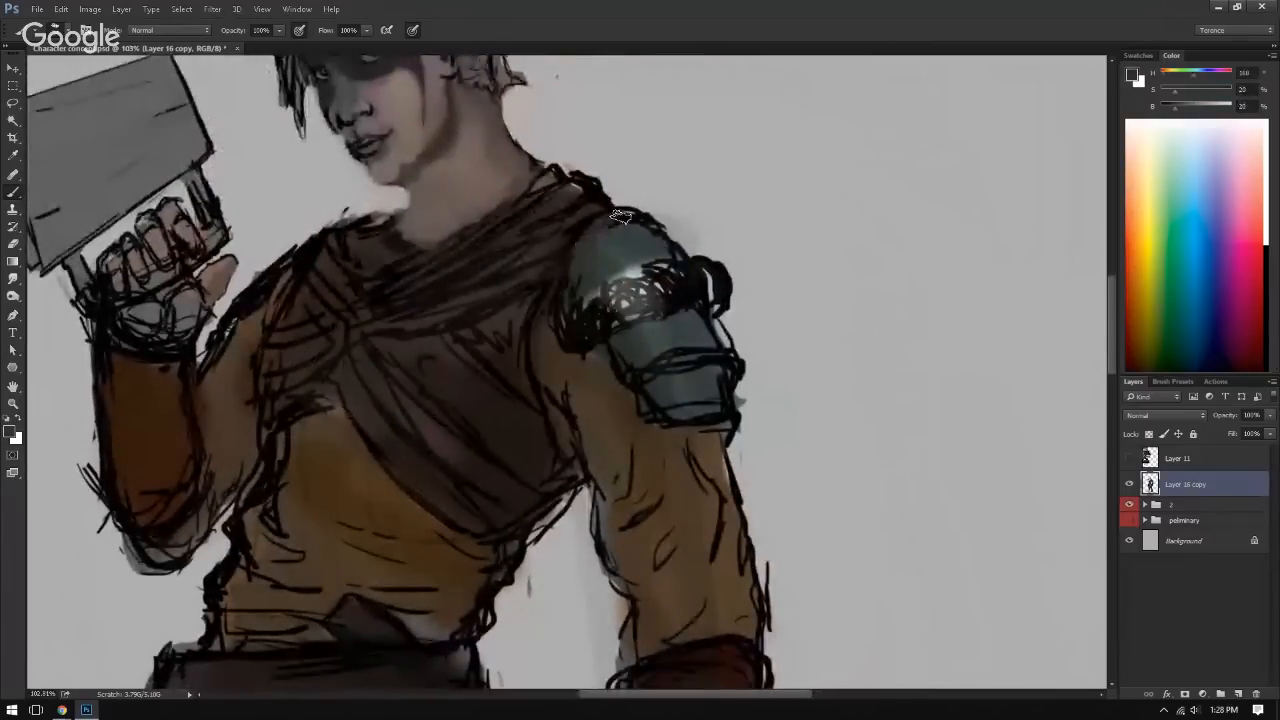
alt+click(581, 268)
alt+click(586, 283)
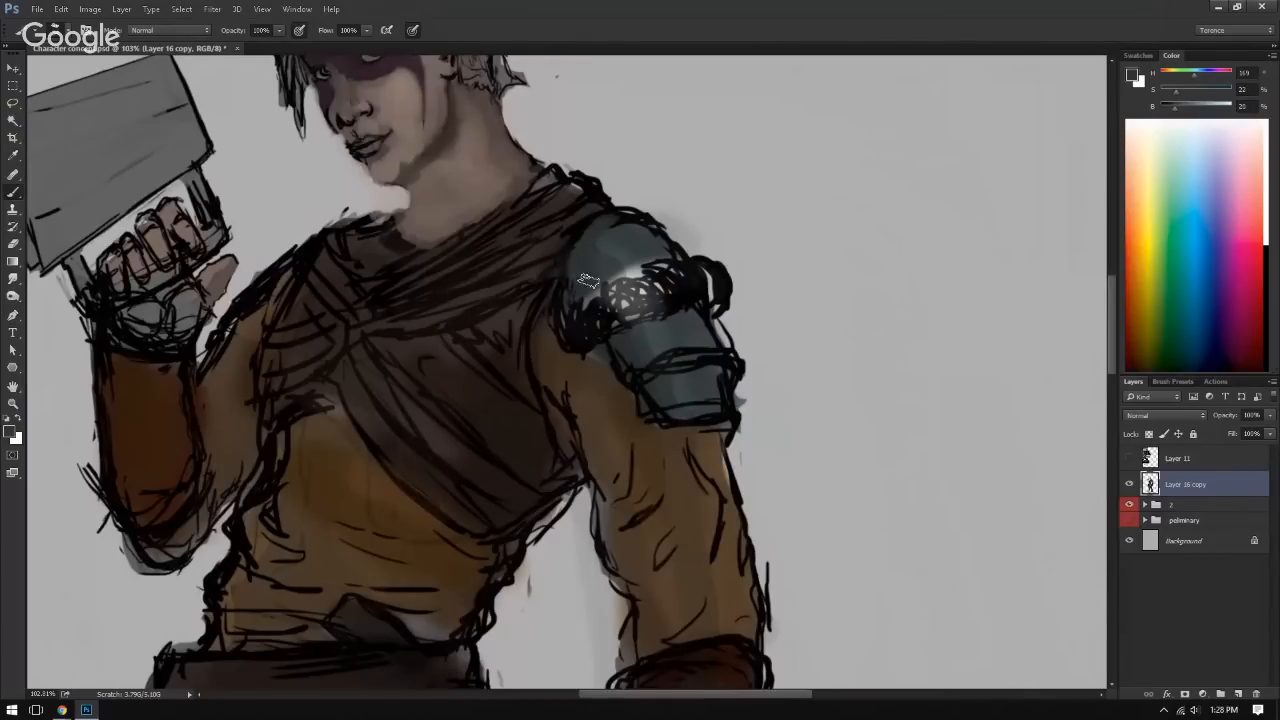
alt+click(595, 248)
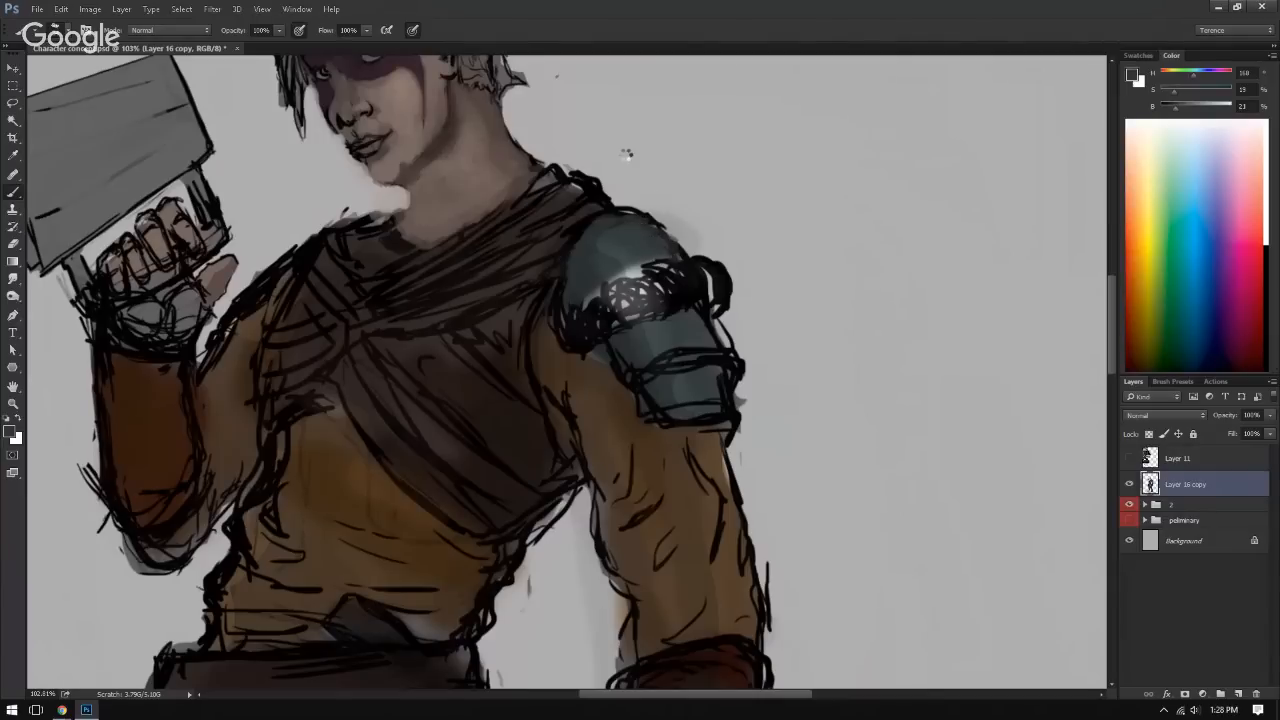
key(ctrl+shift+h)
alt+click(592, 238)
alt+click(591, 252)
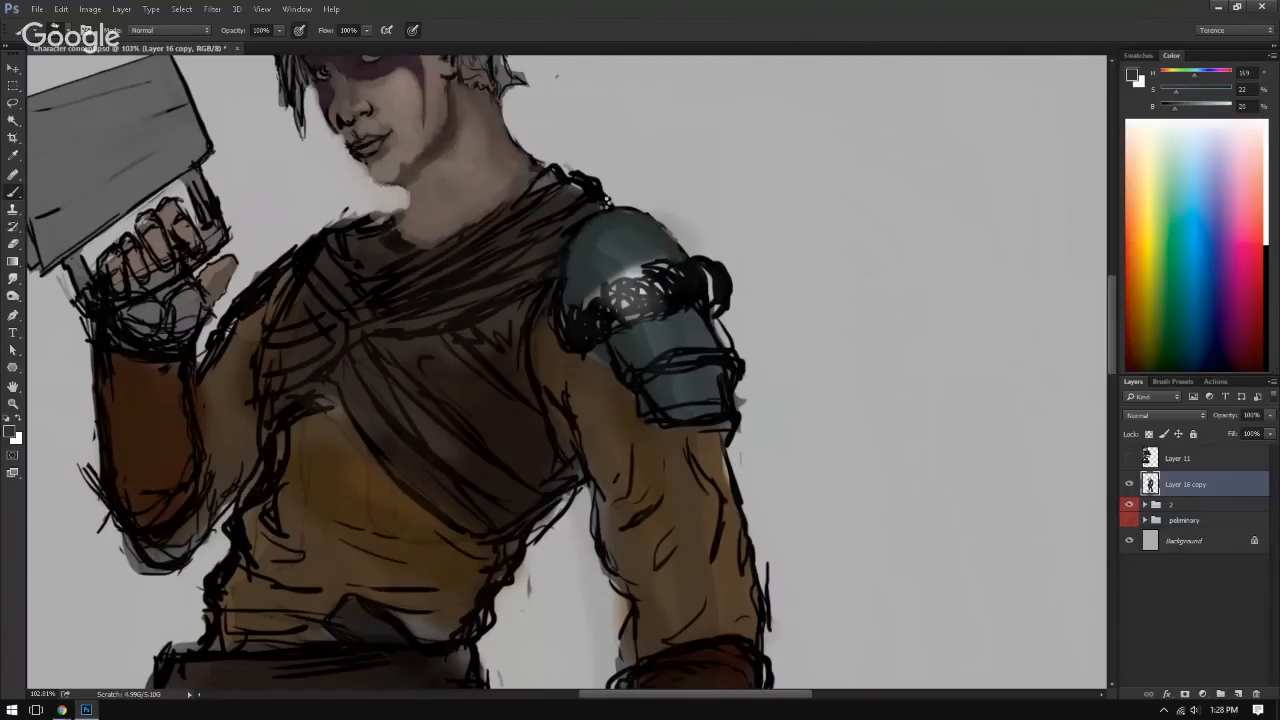
key(ctrl+shift+h)
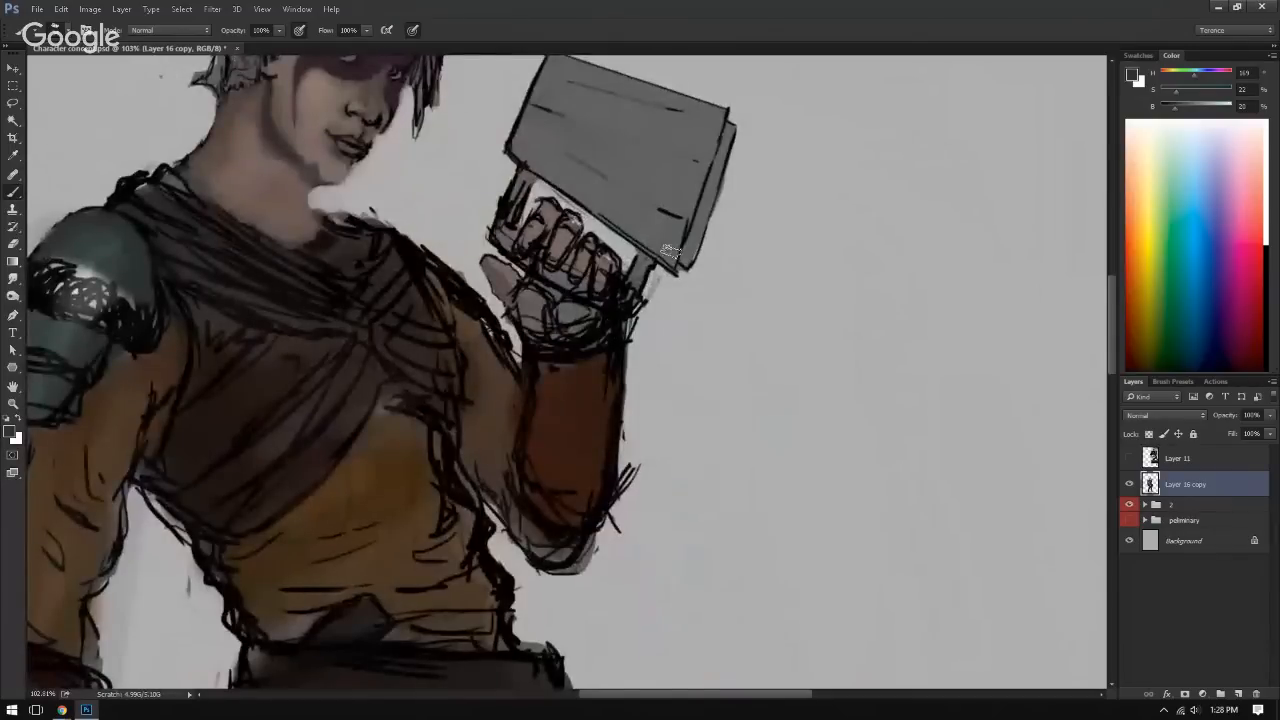
key(ctrl+shift+h)
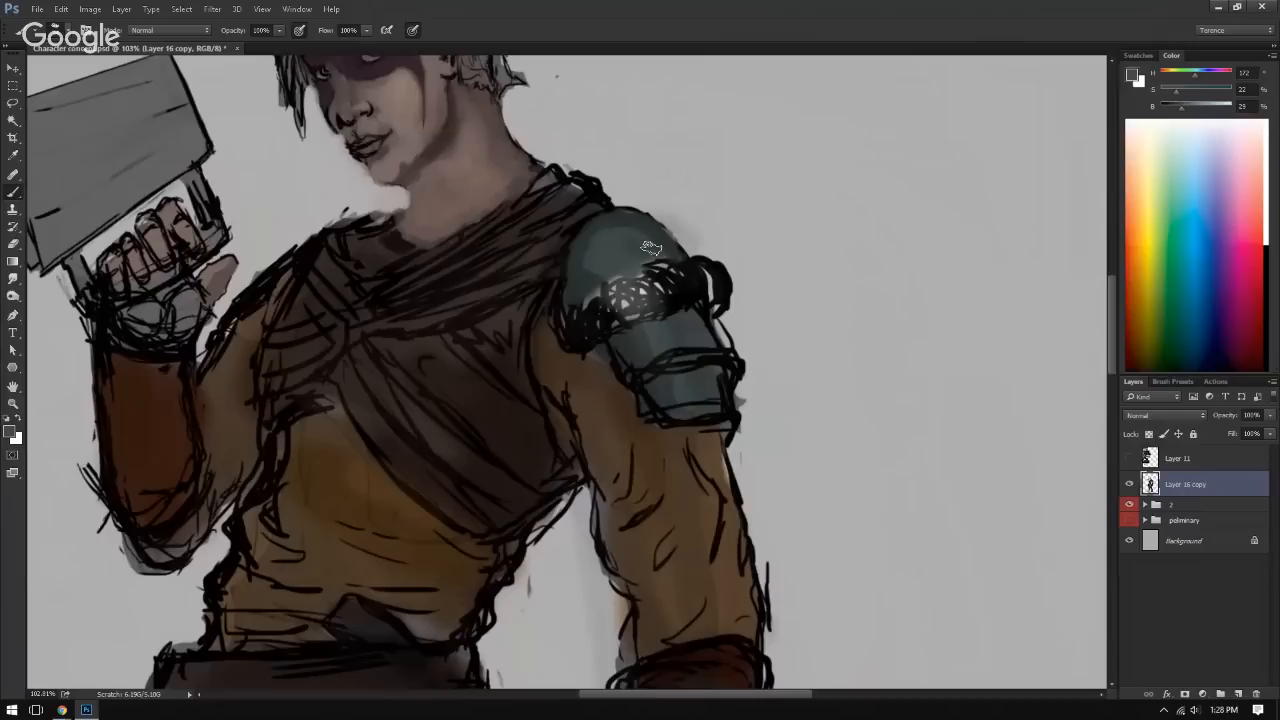
Step: Extend the dark teal shading across the shoulder dome and down its inner side to the scribbled trim
alt+click(613, 219)
drag(620, 238, 690, 250)
alt+click(538, 325)
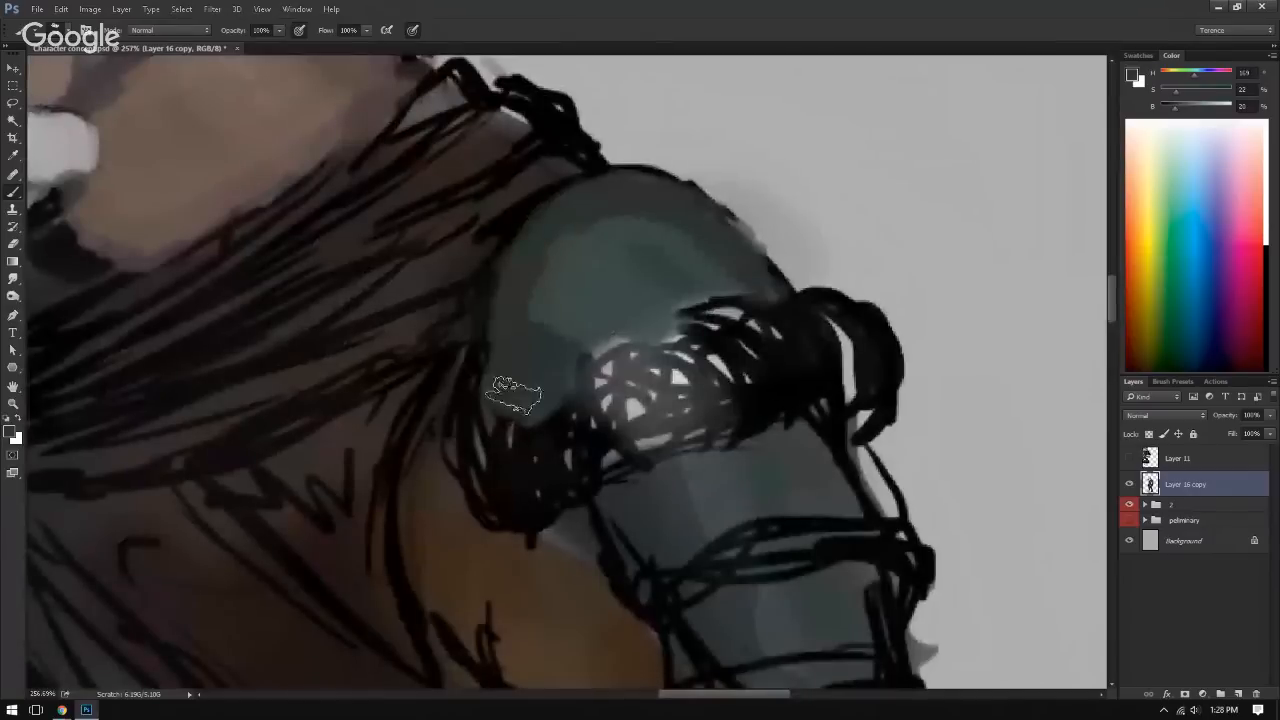
mouse_move(514, 396)
mouse_down()
mouse_move(532, 239)
mouse_move(511, 284)
mouse_move(518, 295)
mouse_move(566, 213)
mouse_move(498, 402)
mouse_up()
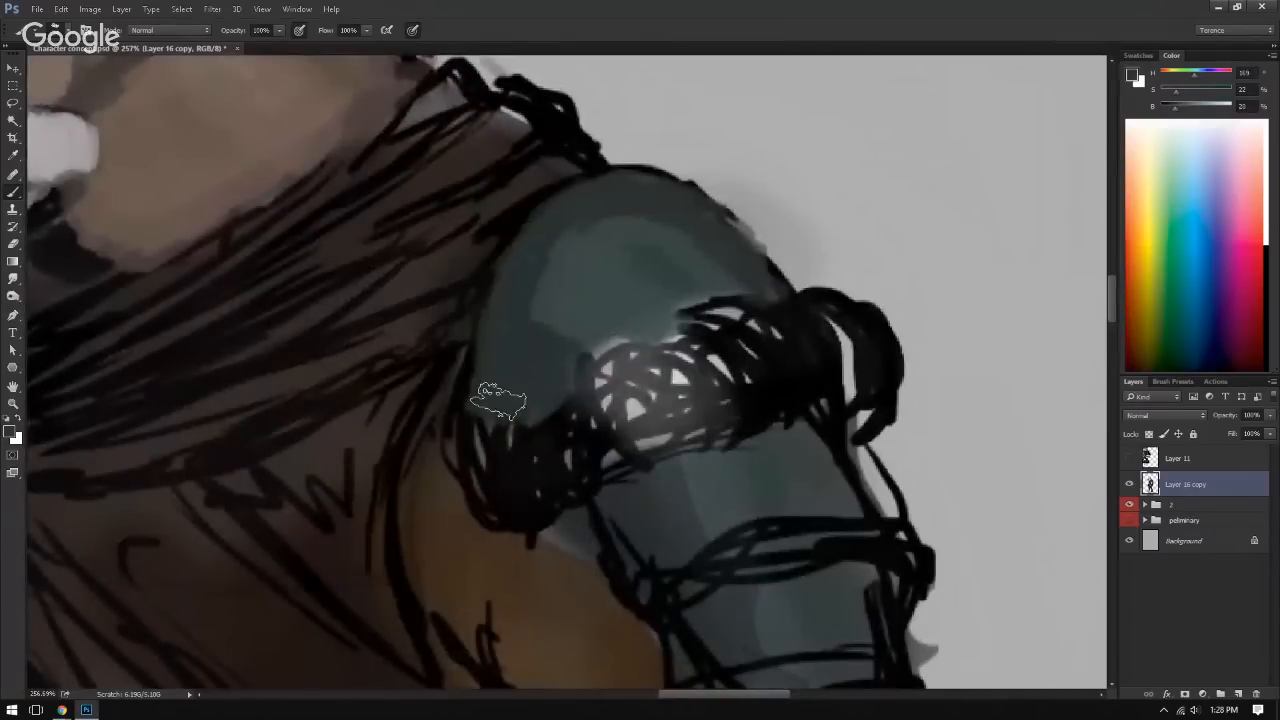
Step: Blend sampled mid-teal tones over the dome's upper inner area to soften the transition into its dark rim
alt+click(568, 307)
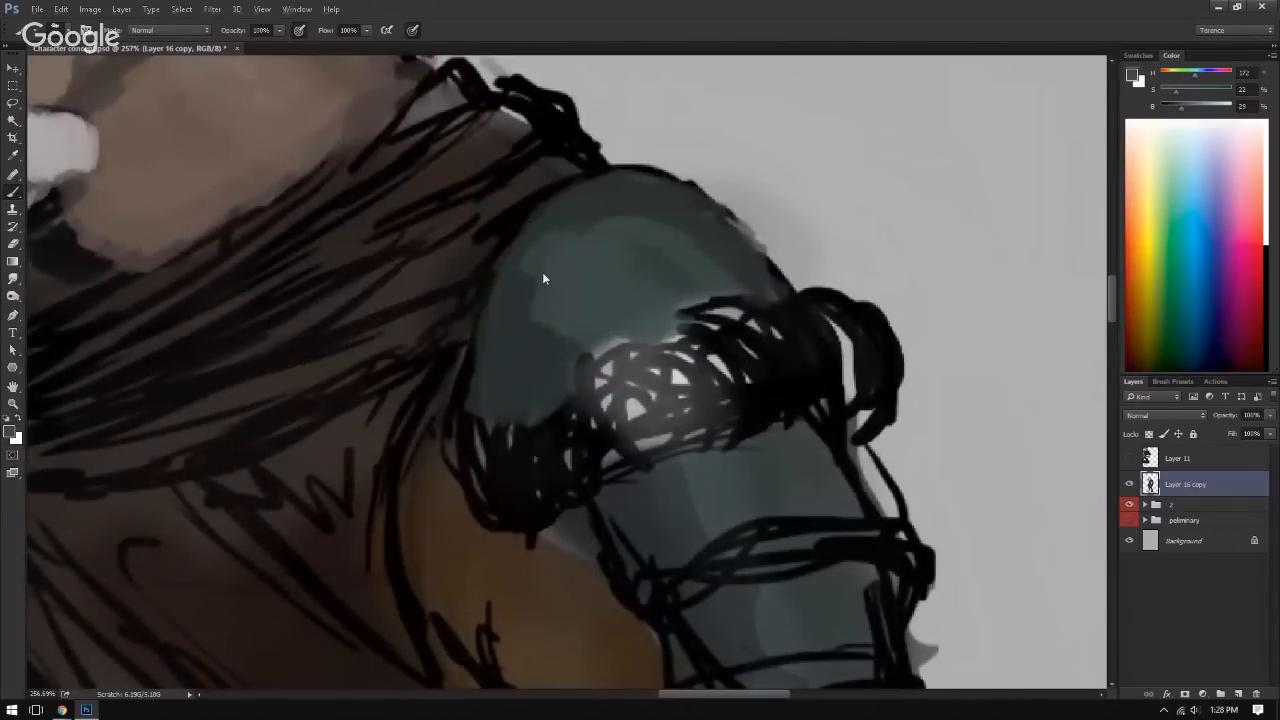
alt+click(526, 257)
mouse_move(523, 260)
mouse_down()
mouse_move(541, 316)
mouse_move(586, 240)
mouse_up()
alt+click(564, 251)
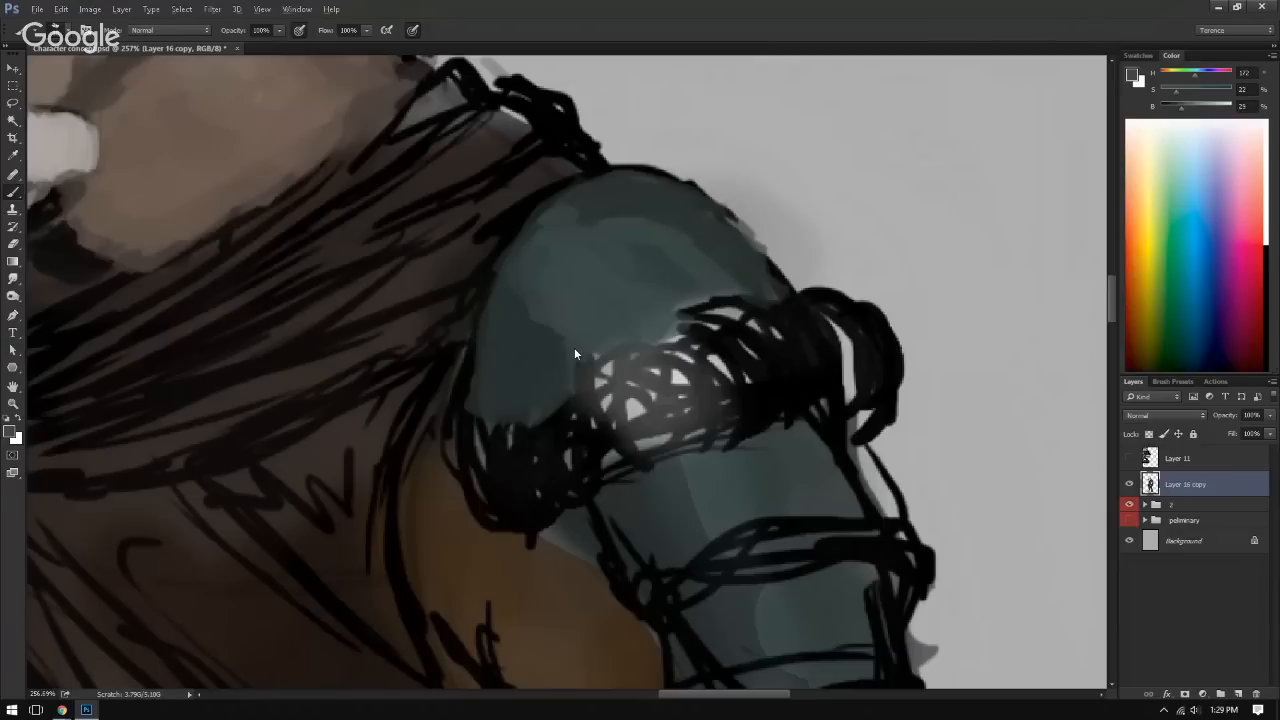
alt+click(510, 260)
alt+click(541, 229)
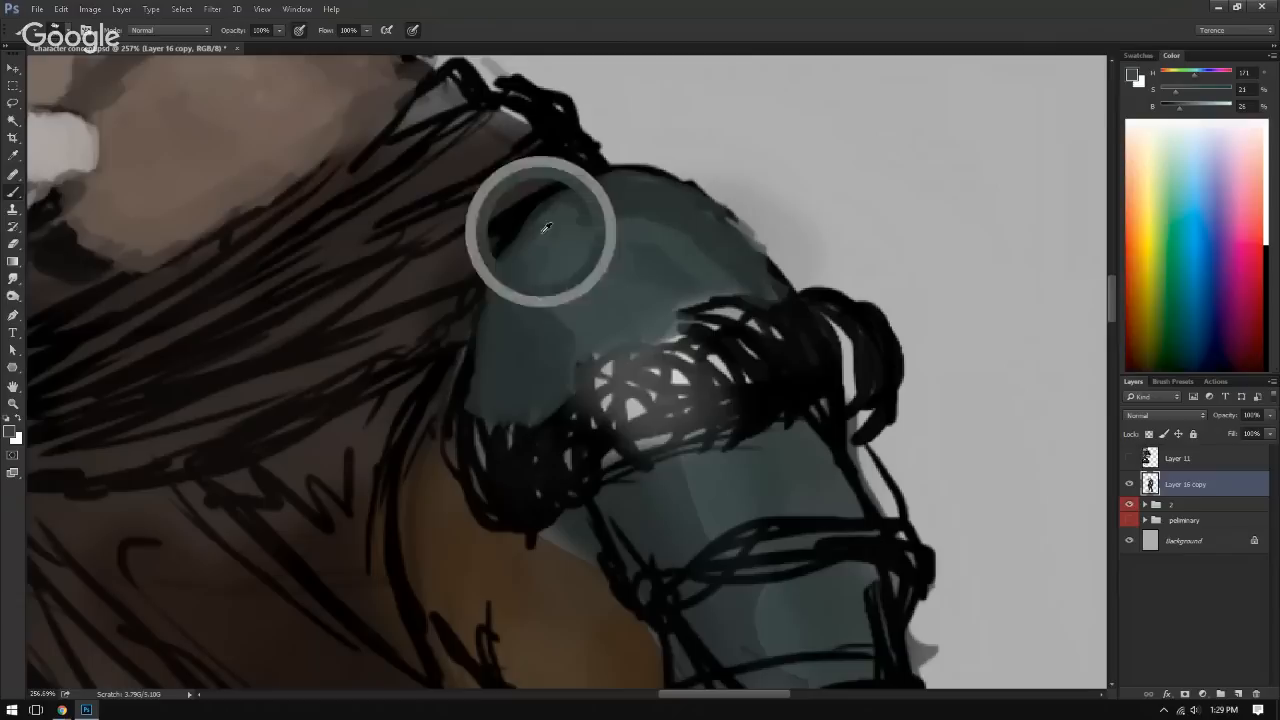
alt+click(566, 245)
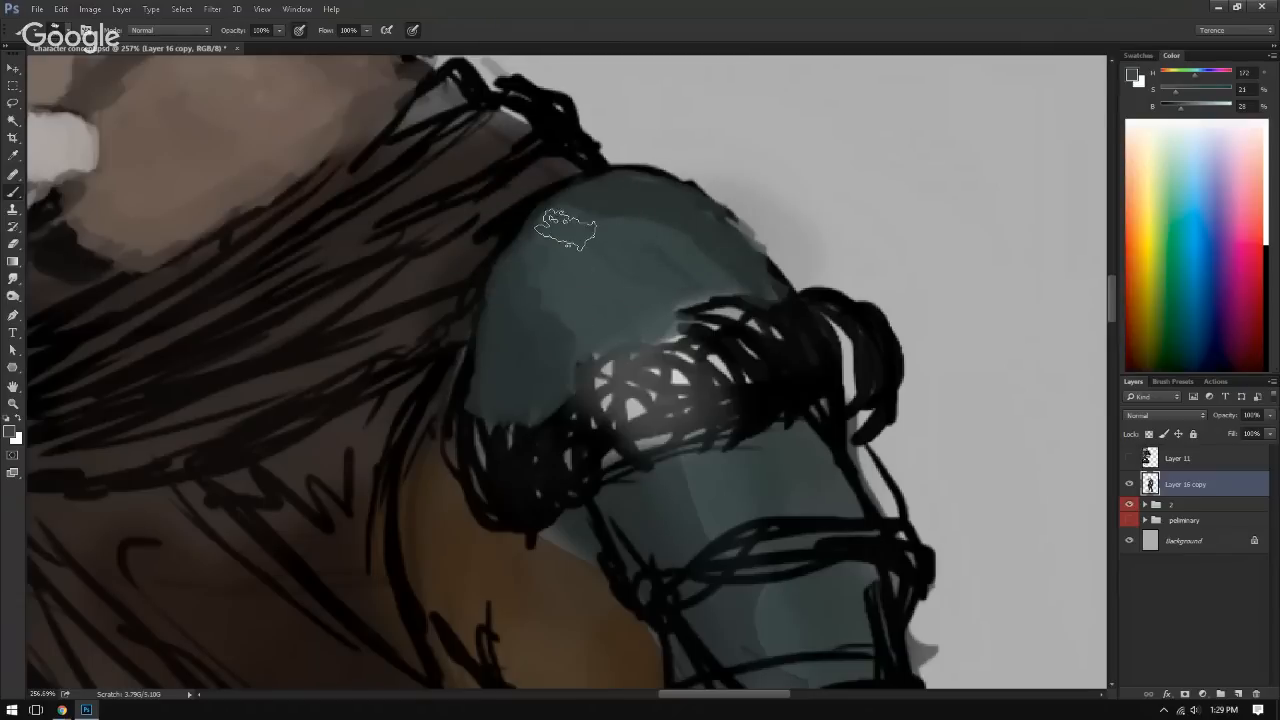
alt+click(584, 199)
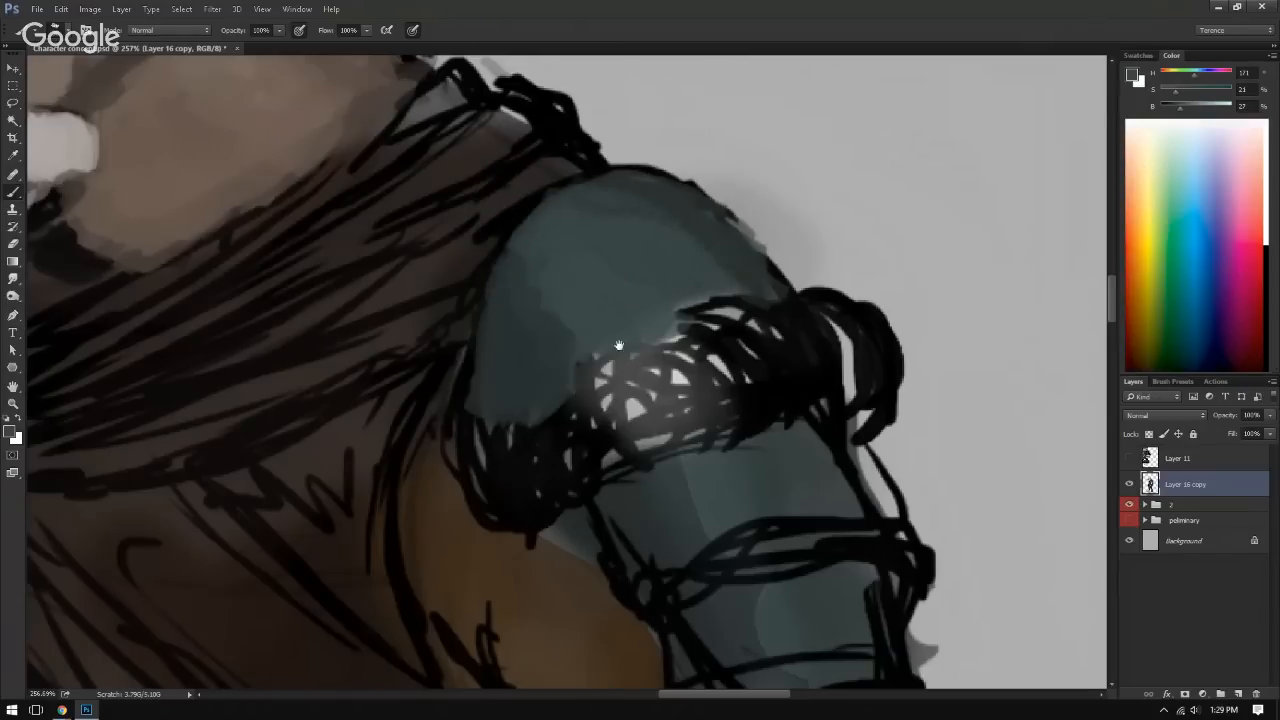
Step: Paint teal over the black strap lines and inner edge of the lower shoulder armor plates
drag(619, 346, 580, 253)
mouse_move(686, 368)
mouse_down()
mouse_move(657, 391)
mouse_move(714, 449)
mouse_move(706, 514)
mouse_move(743, 537)
mouse_move(694, 500)
mouse_move(787, 483)
mouse_up()
alt+click(450, 262)
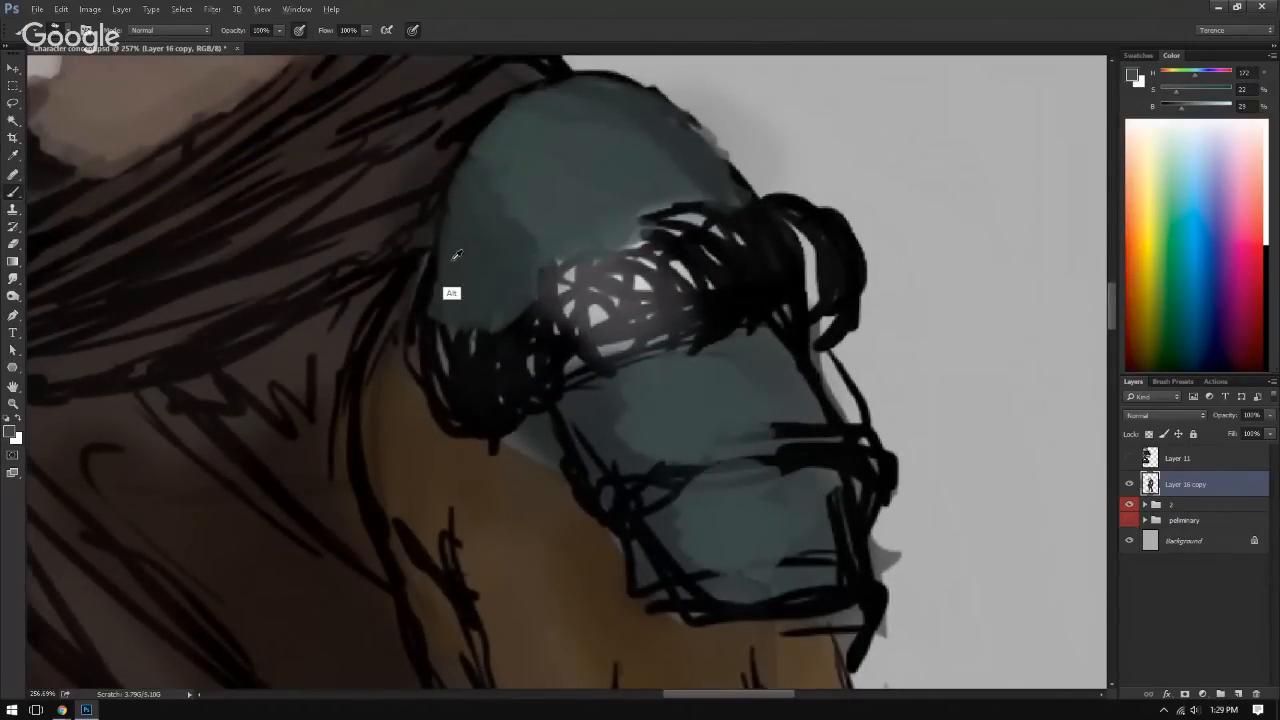
mouse_move(566, 394)
mouse_down()
mouse_move(593, 423)
mouse_move(682, 414)
mouse_move(814, 366)
mouse_move(798, 430)
mouse_move(657, 471)
mouse_move(671, 486)
mouse_move(634, 466)
mouse_up()
alt+click(608, 495)
drag(524, 426, 602, 516)
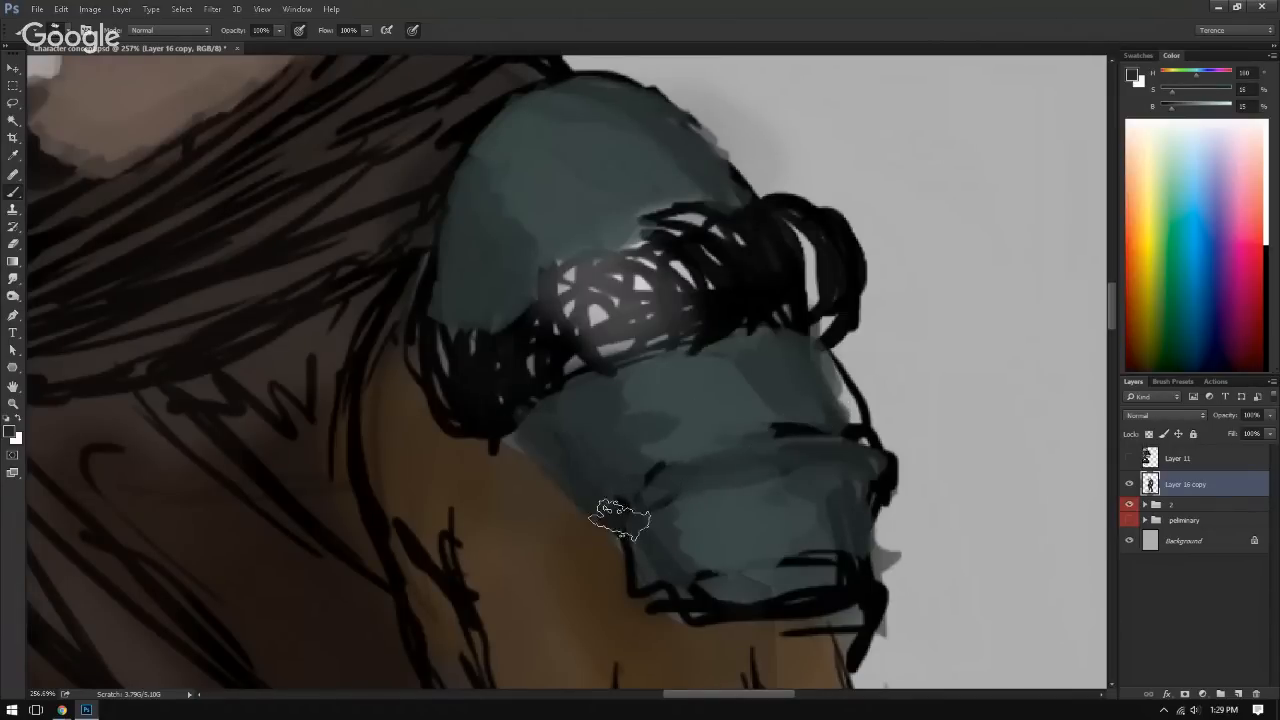
Step: Redraw the dividing line between the lower armor plates and their bottom edge in black
alt+click(621, 516)
mouse_move(555, 408)
mouse_down()
mouse_move(586, 480)
mouse_move(657, 500)
mouse_move(686, 463)
mouse_move(799, 448)
mouse_move(887, 457)
mouse_up()
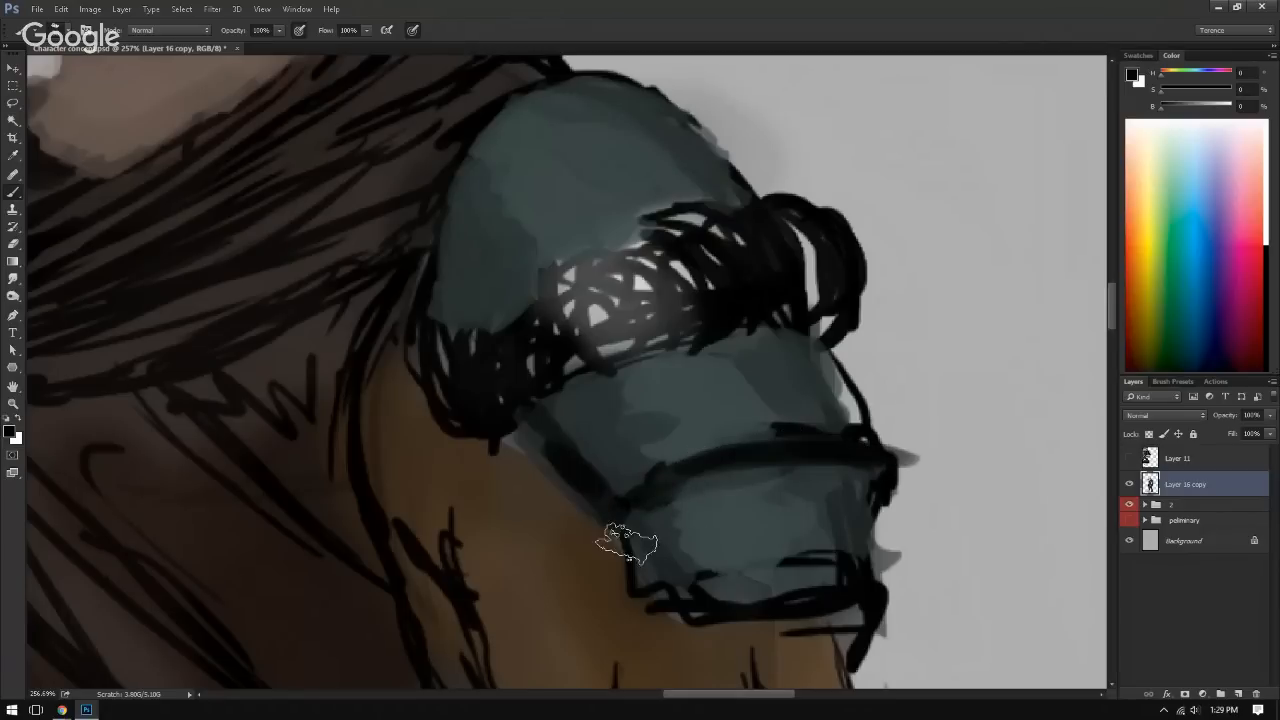
mouse_move(627, 544)
mouse_down()
mouse_move(852, 604)
mouse_move(860, 618)
mouse_up()
Step: Shade the shoulder dome's inner edge beside the scarf with sampled dark teal tones
drag(448, 230, 460, 318)
drag(448, 208, 514, 104)
alt+click(470, 194)
drag(460, 206, 464, 280)
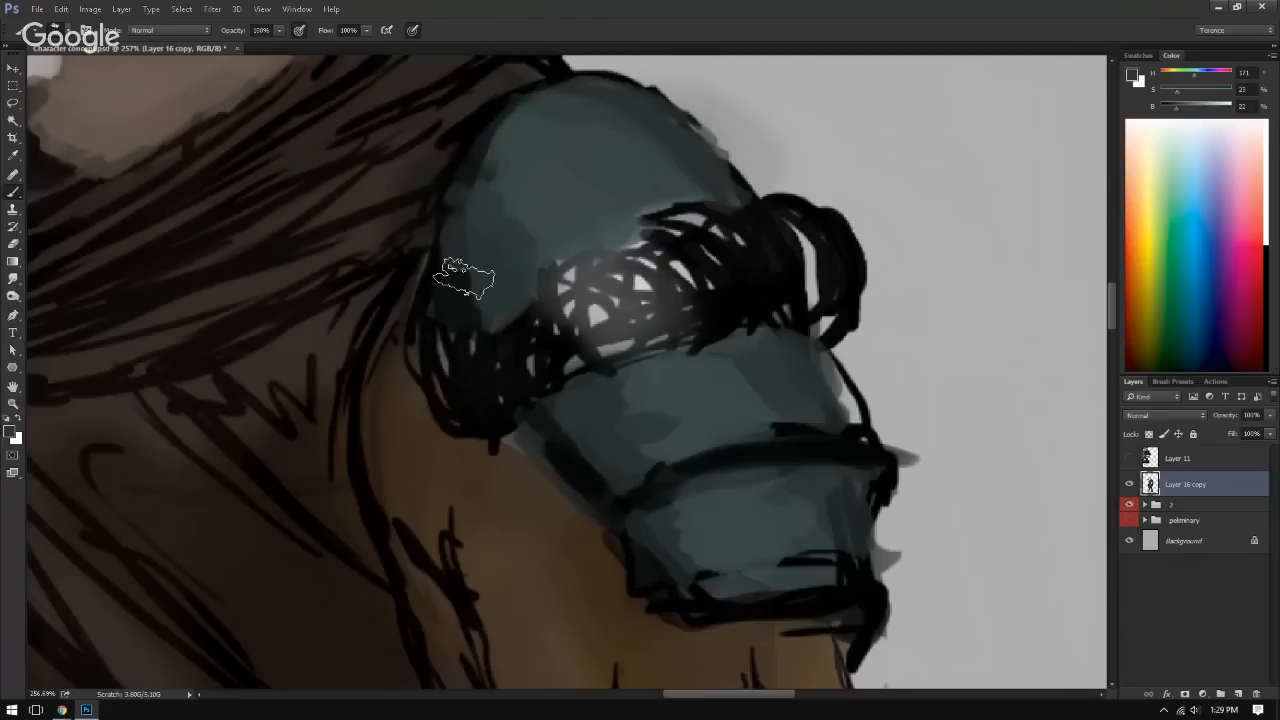
alt+click(473, 286)
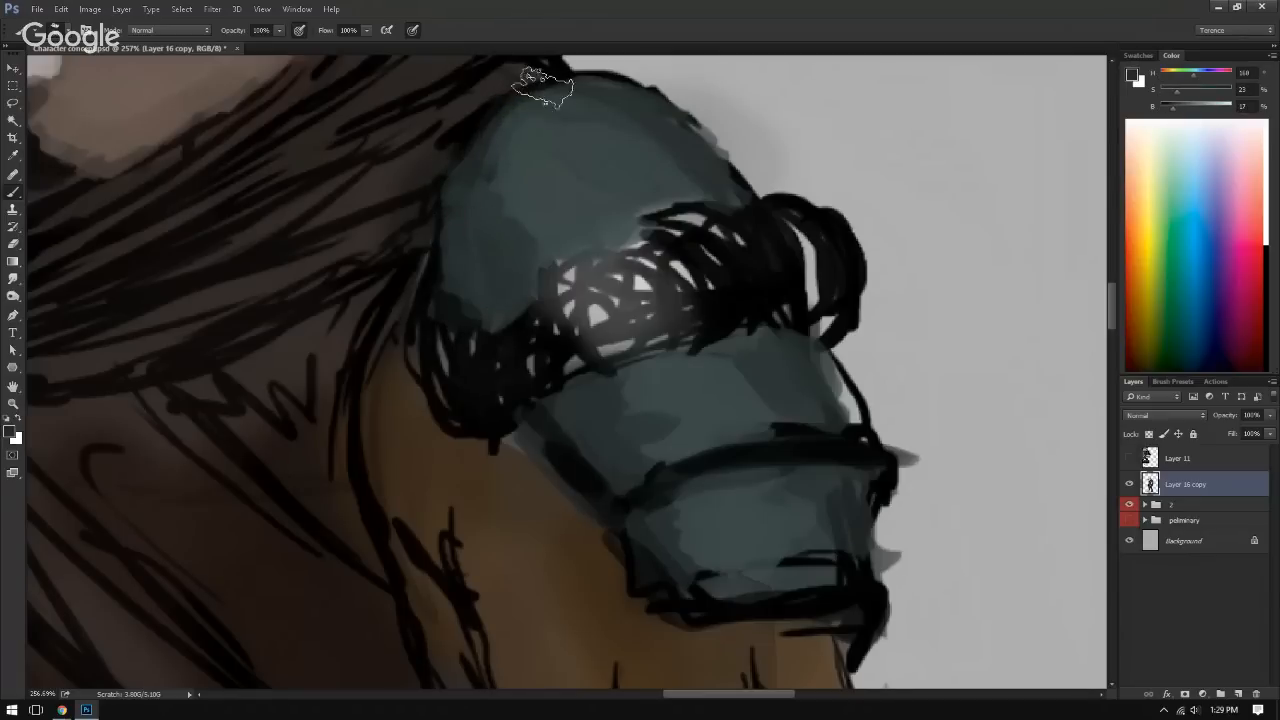
Step: Deepen the near-black shadow where the shoulder dome meets the scarf
alt+click(477, 120)
mouse_move(474, 112)
mouse_down()
mouse_move(433, 178)
mouse_move(505, 120)
mouse_up()
alt+click(448, 205)
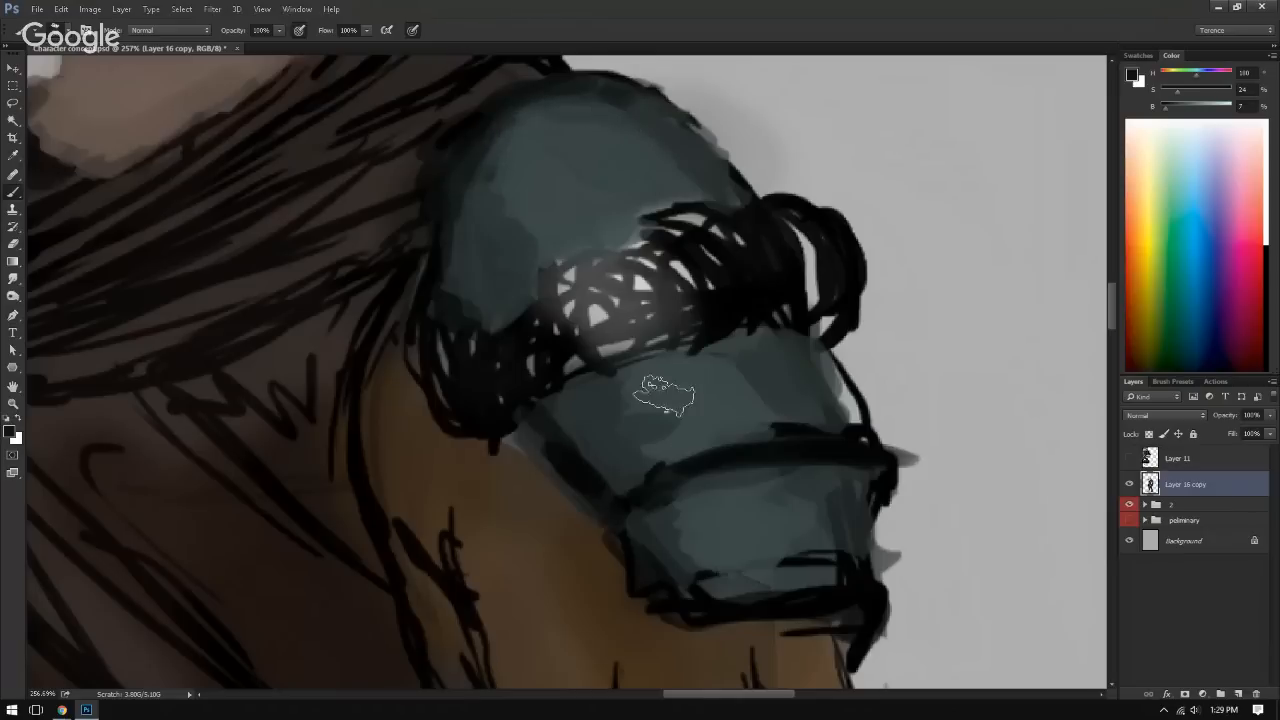
alt+click(589, 463)
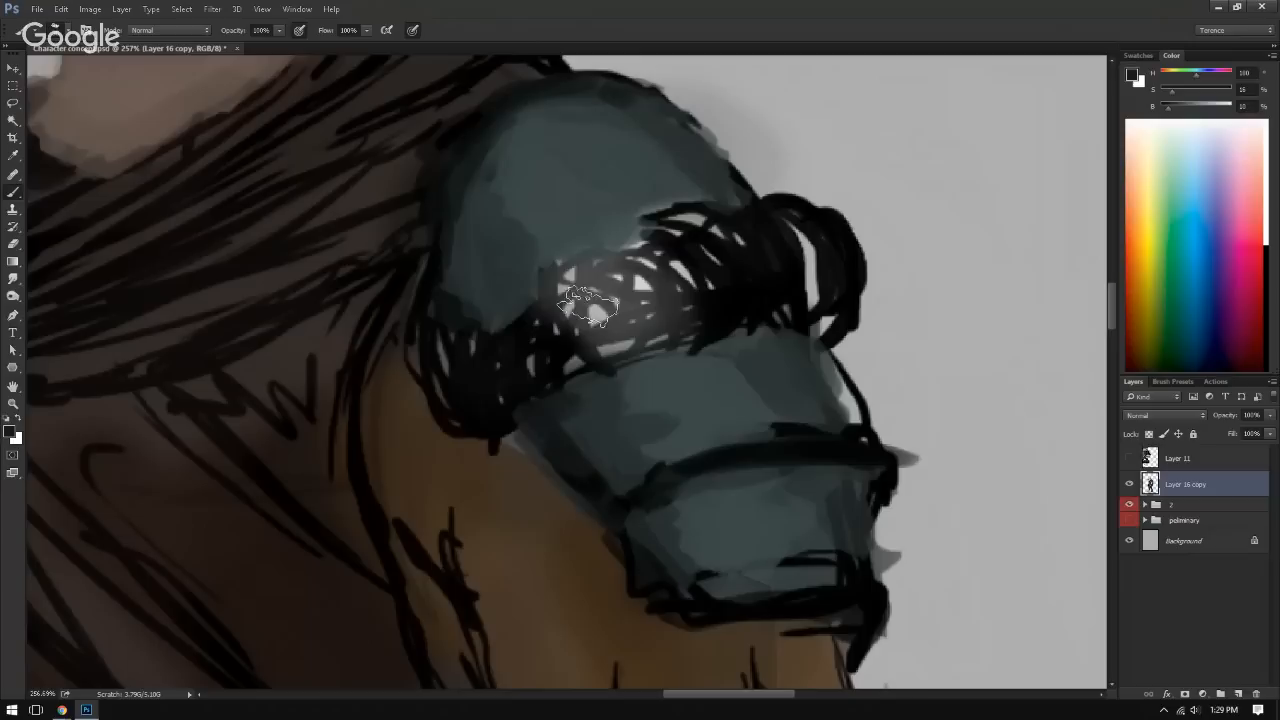
Step: Darken the upper edge of the middle shoulder plate beneath the scribbled band with sampled near-black tones
alt+click(581, 419)
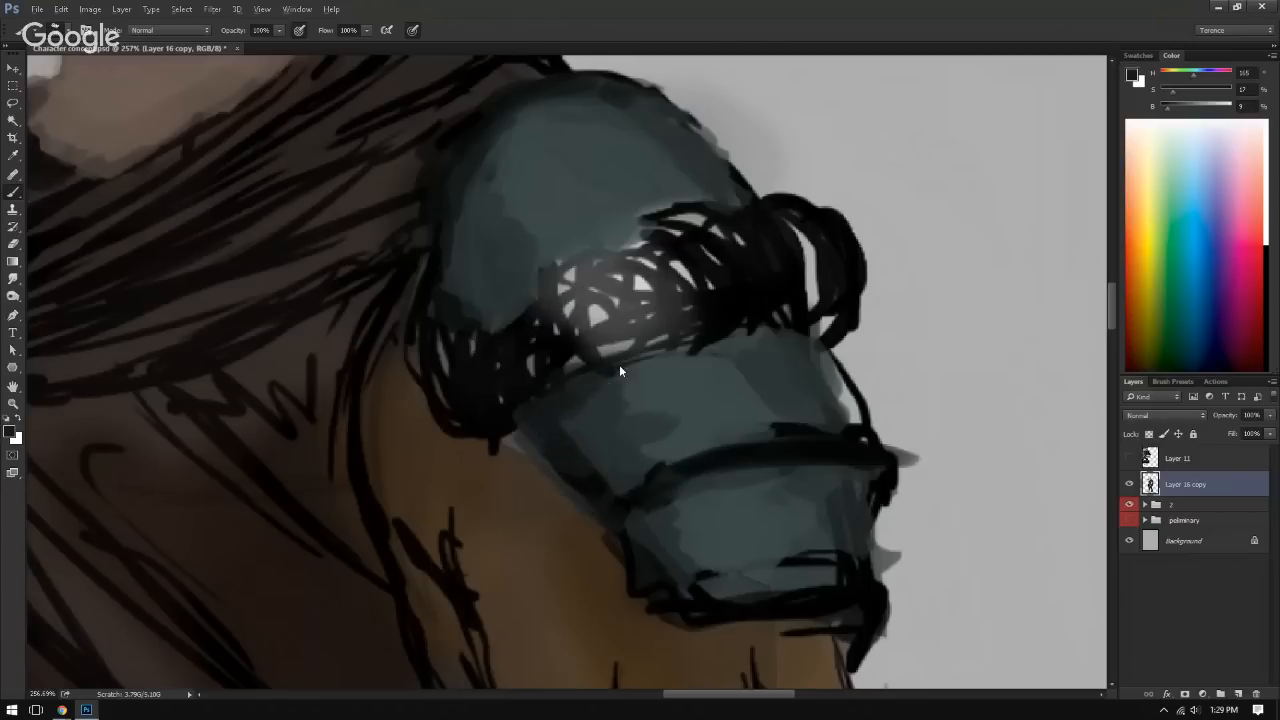
mouse_move(721, 516)
mouse_down()
mouse_move(671, 423)
mouse_move(583, 420)
mouse_move(766, 369)
mouse_up()
alt+click(632, 412)
alt+click(712, 358)
drag(628, 390, 608, 403)
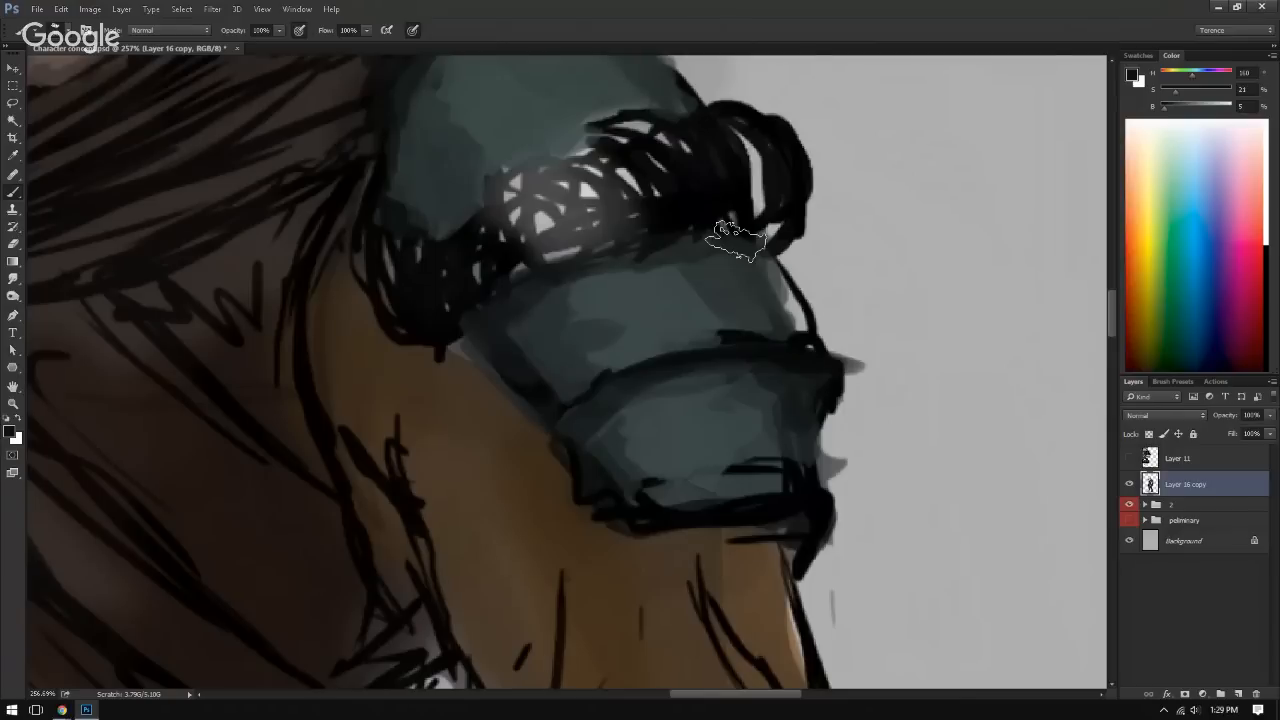
alt+click(578, 405)
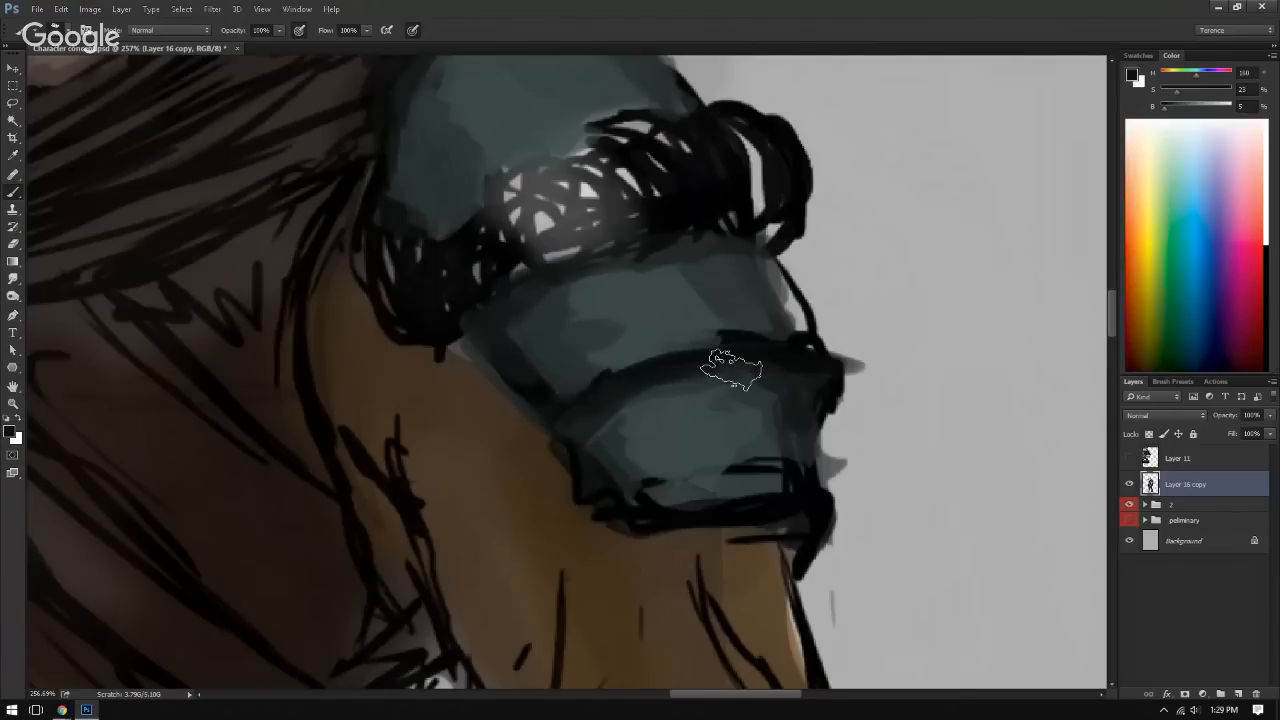
Step: Paint sampled teal over the stray black lines along the lower shoulder plate's bottom and the plates' inner edge
alt+click(643, 417)
drag(614, 437, 658, 512)
mouse_move(752, 476)
mouse_down()
mouse_move(786, 472)
mouse_move(771, 483)
mouse_up()
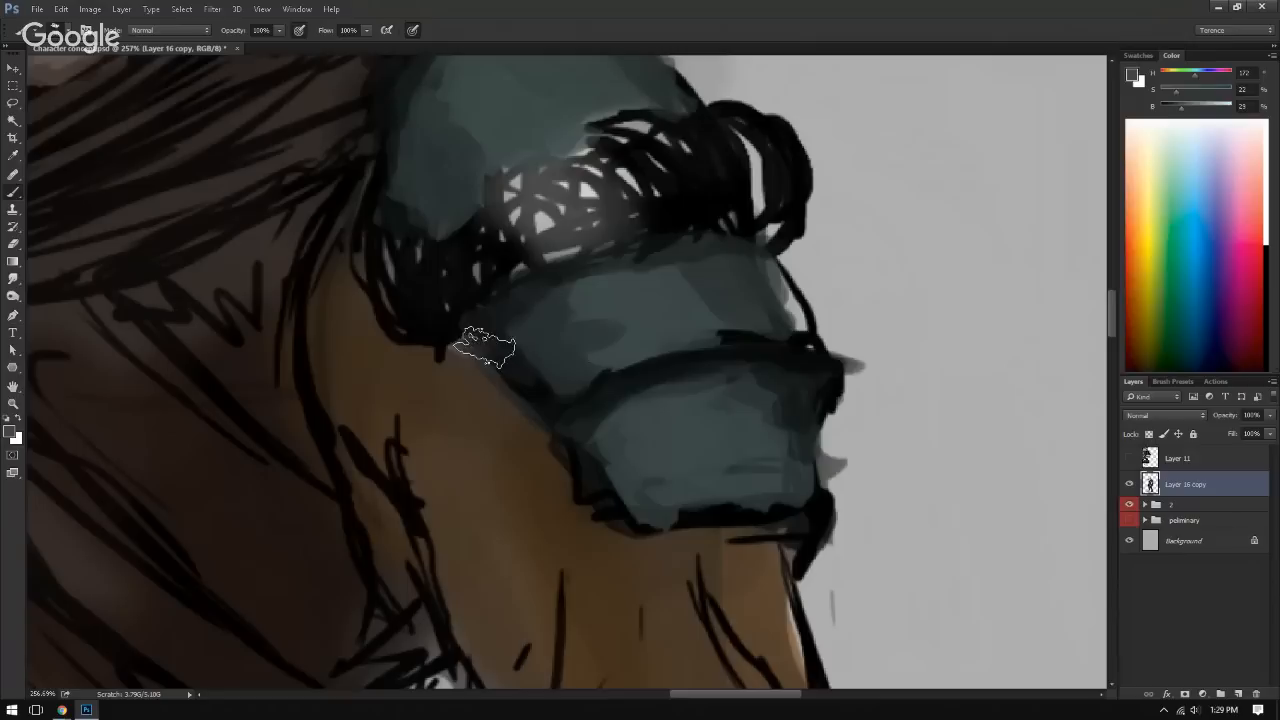
mouse_move(484, 348)
mouse_down()
mouse_move(523, 360)
mouse_move(475, 357)
mouse_move(539, 376)
mouse_move(541, 391)
mouse_move(501, 378)
mouse_up()
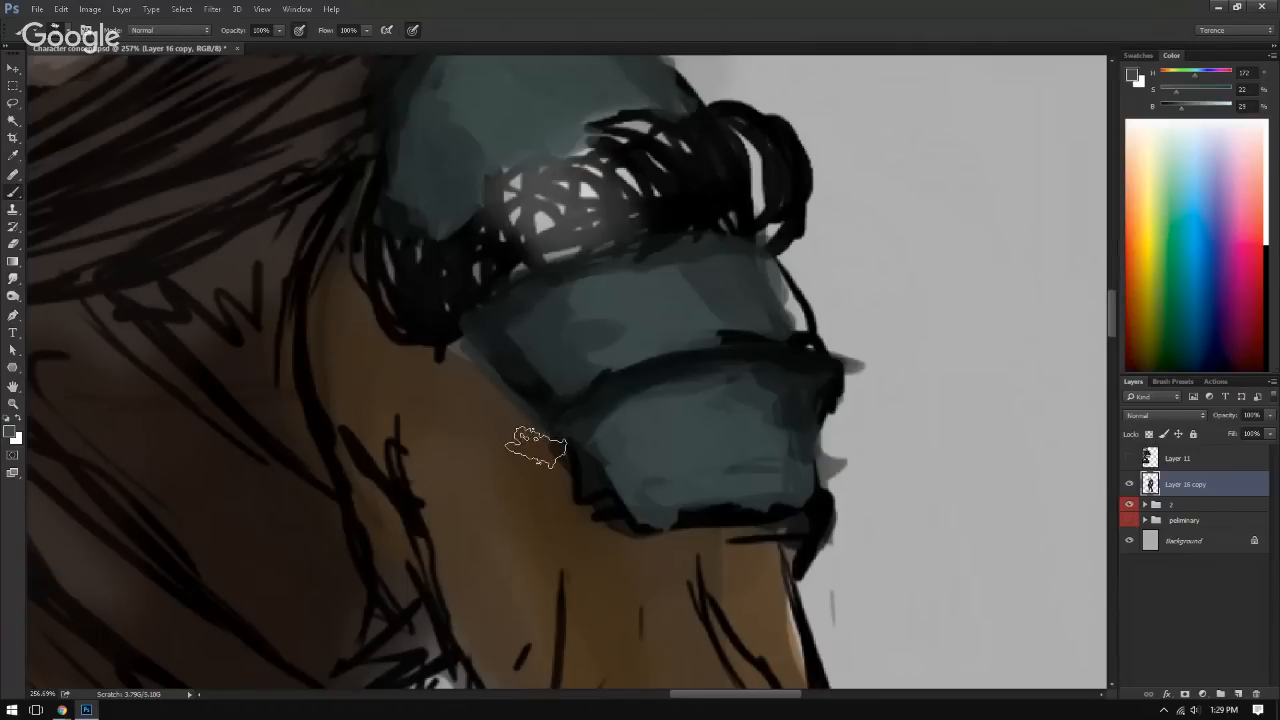
Step: Trim the lower plate's outline with sampled sleeve brown, and repaint its bottom edge and the dividing line in black
alt+click(563, 460)
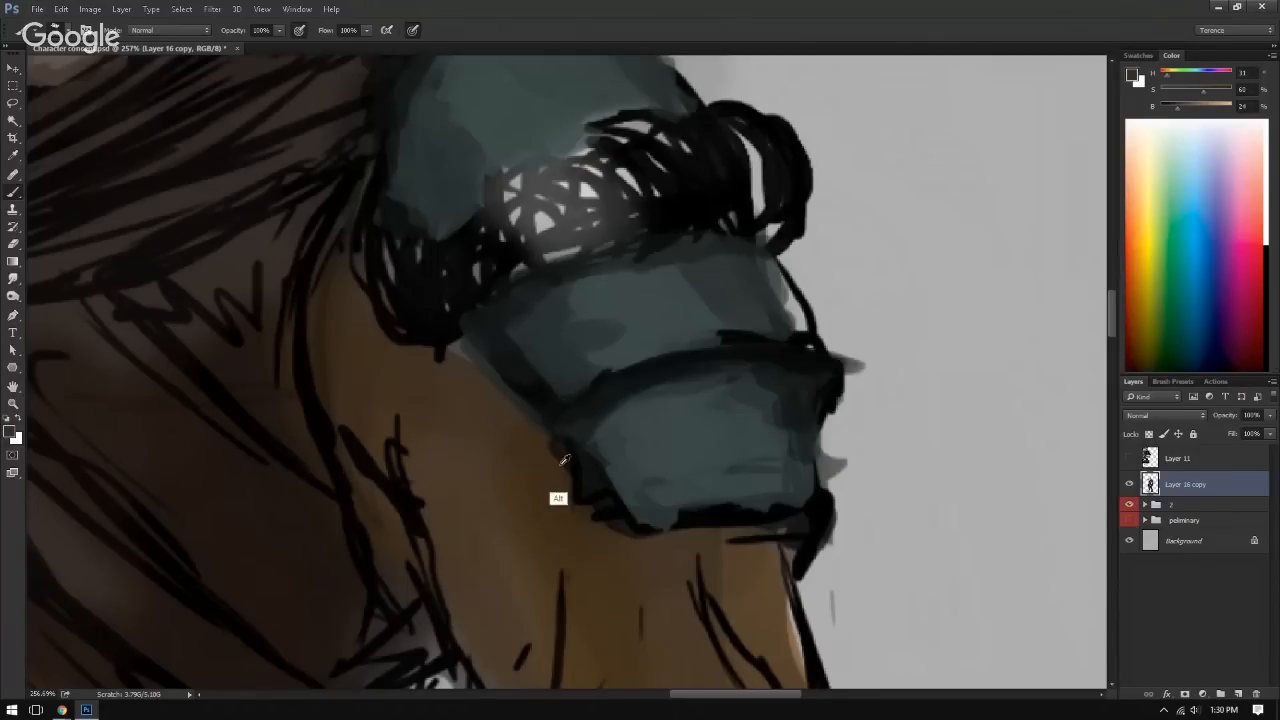
mouse_move(566, 462)
mouse_down()
mouse_move(626, 559)
mouse_move(705, 522)
mouse_move(786, 510)
mouse_up()
alt+click(698, 517)
drag(790, 565, 803, 542)
mouse_move(589, 417)
mouse_down()
mouse_move(701, 372)
mouse_move(784, 368)
mouse_up()
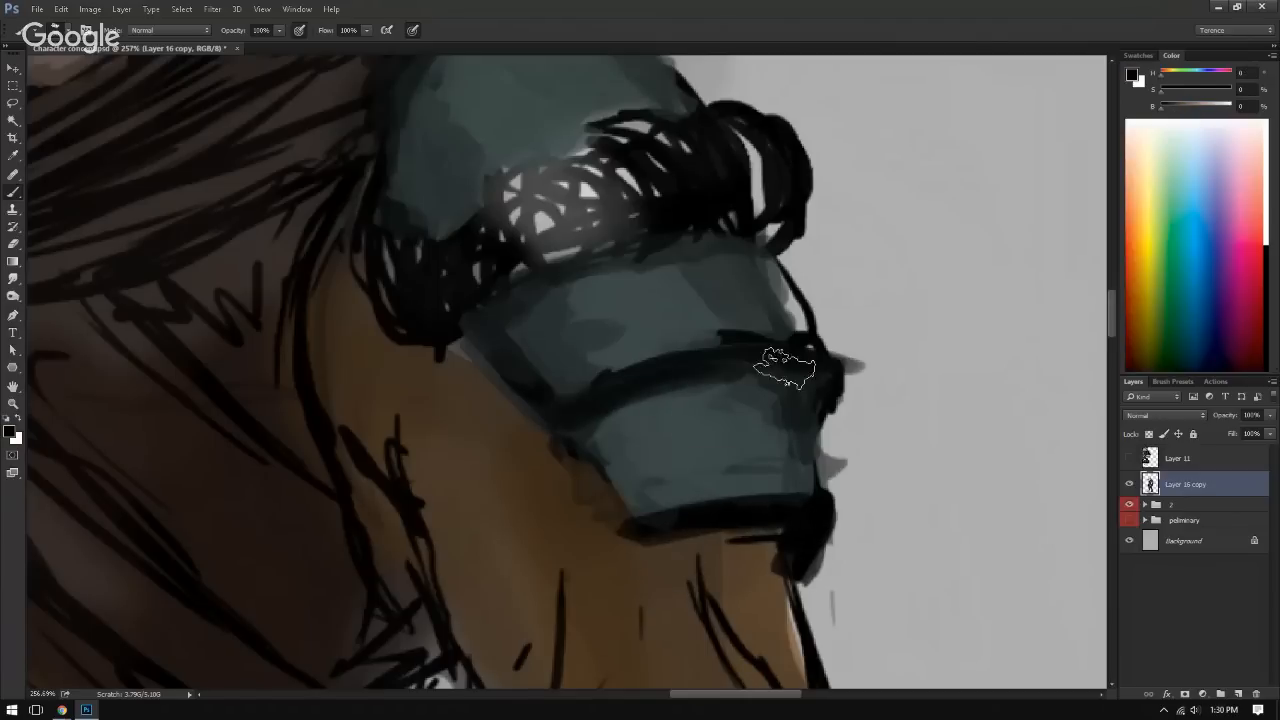
Step: Paint light teal highlights at 84% brightness on the lower plate's rim and center, extending softer ones to the middle plate and dome
alt+click(694, 457)
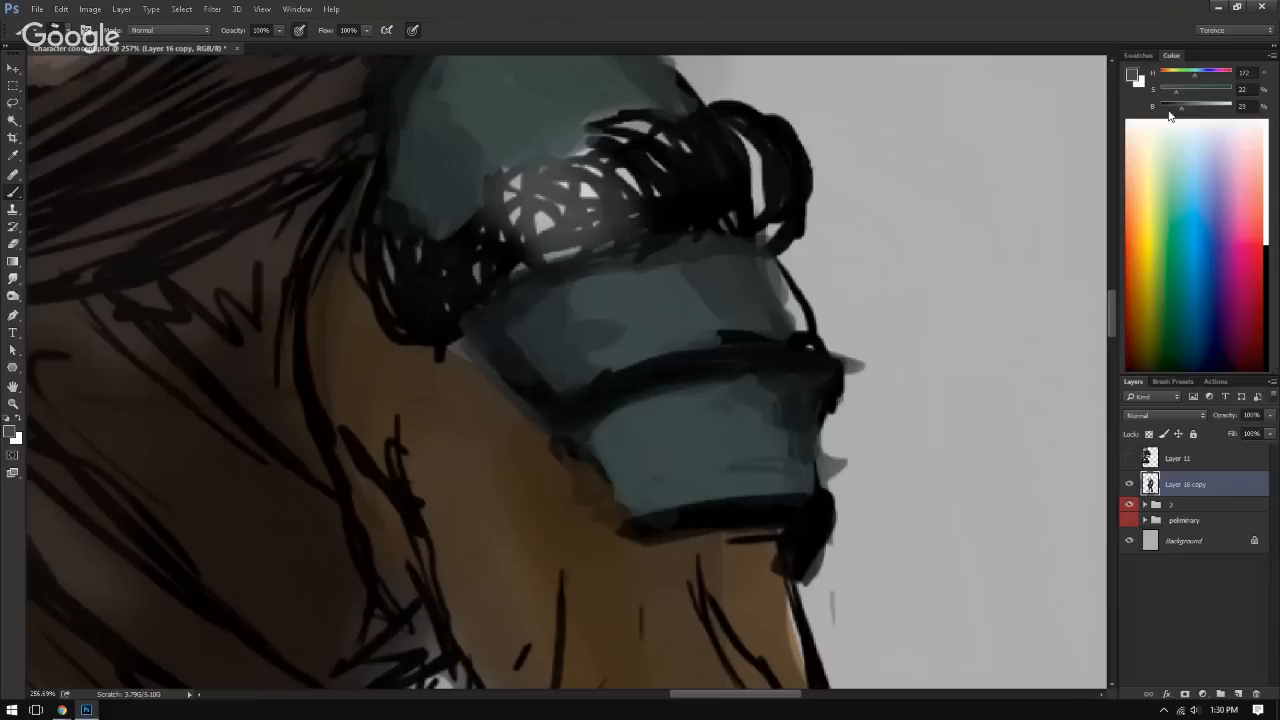
drag(1181, 107, 1222, 107)
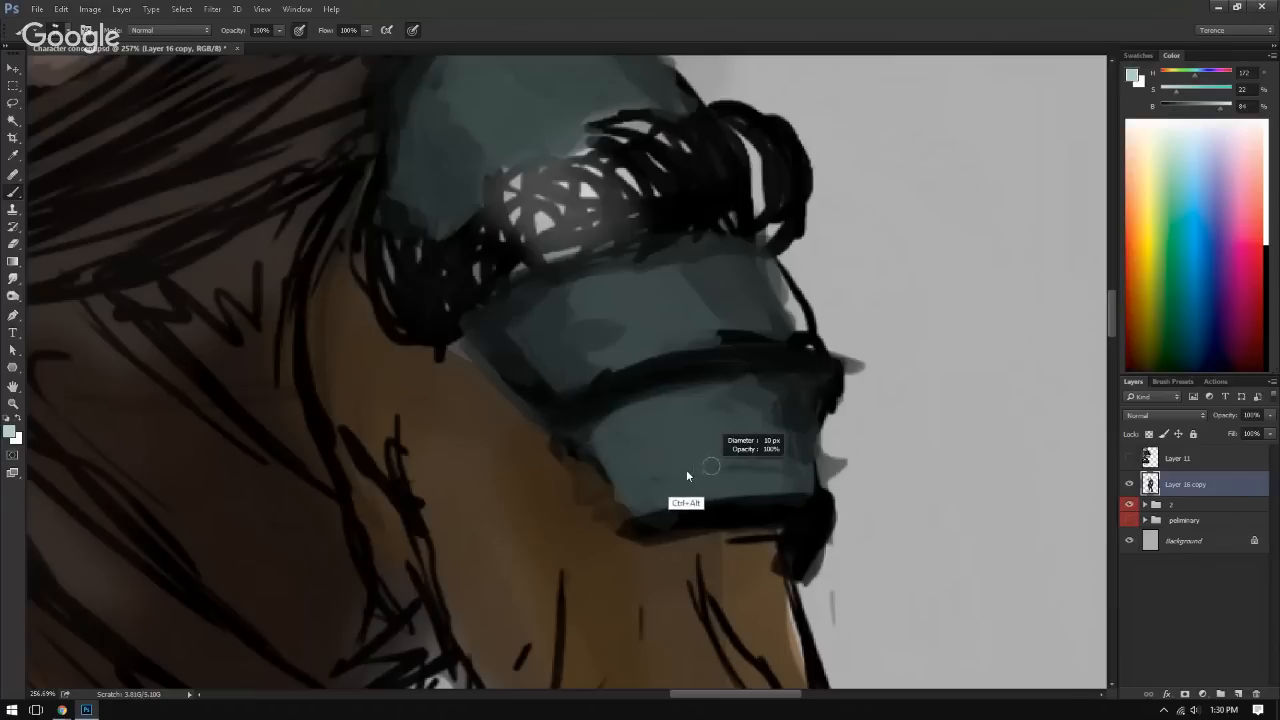
drag(656, 503, 776, 489)
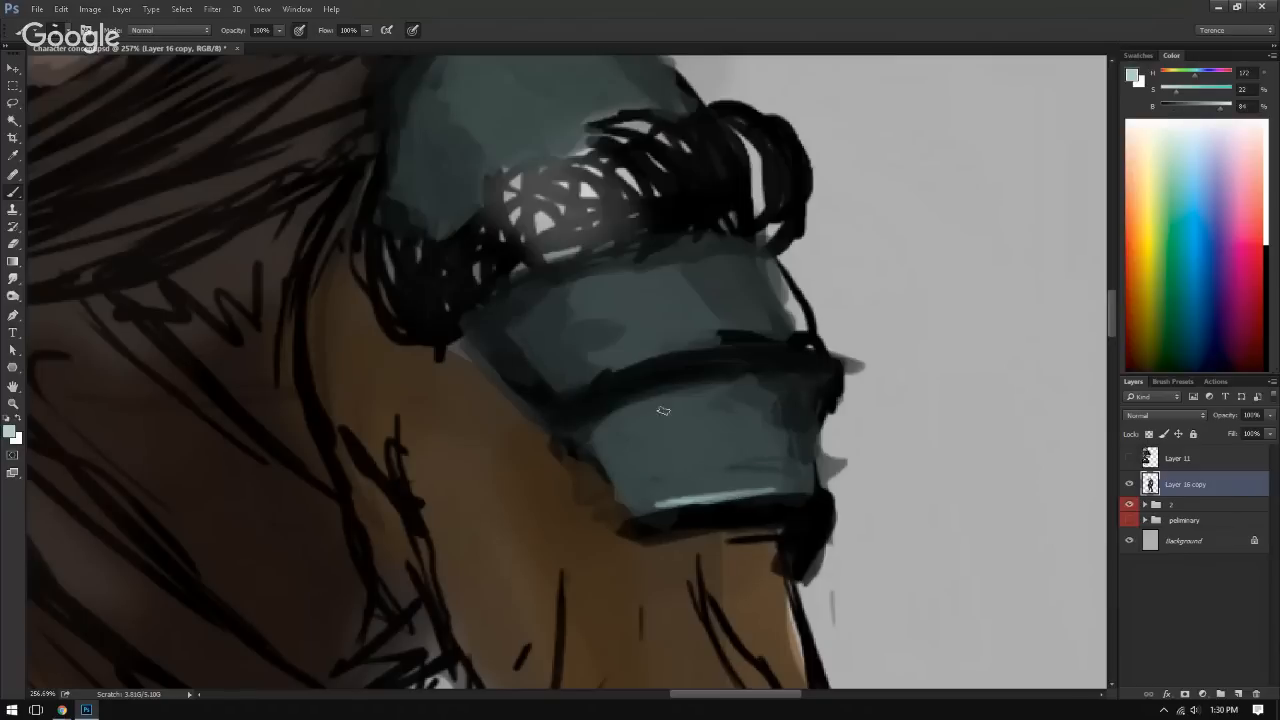
mouse_move(706, 438)
mouse_down()
mouse_move(694, 464)
mouse_move(730, 450)
mouse_move(697, 484)
mouse_up()
alt+click(691, 460)
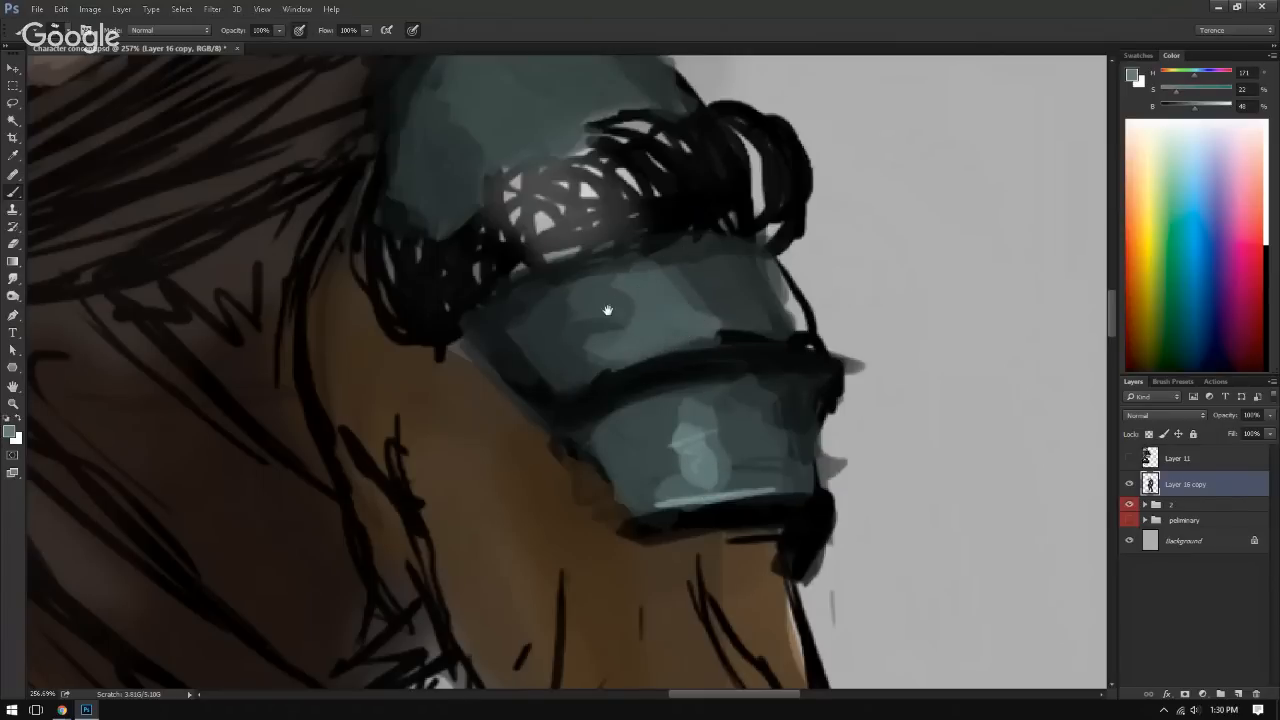
mouse_move(607, 310)
mouse_down()
mouse_move(648, 461)
mouse_move(679, 497)
mouse_up()
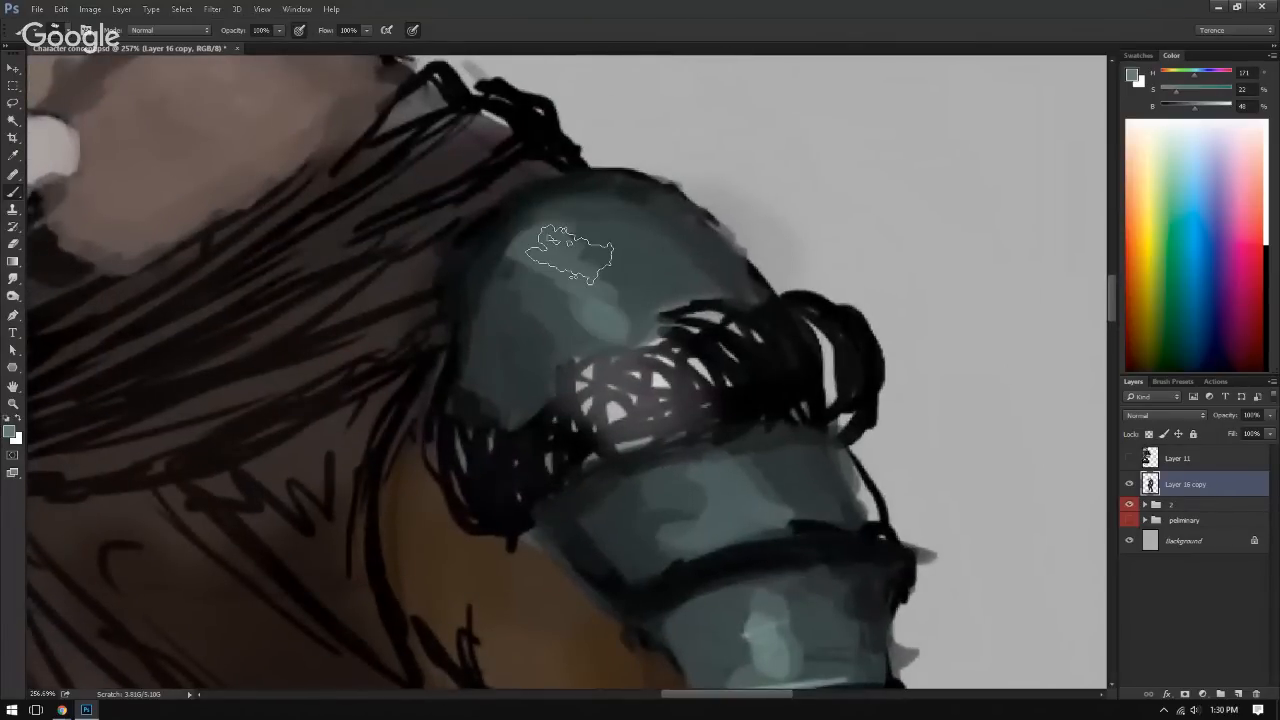
Step: Flip the canvas horizontally and blend the light teal highlight down the shoulder dome
drag(570, 255, 385, 248)
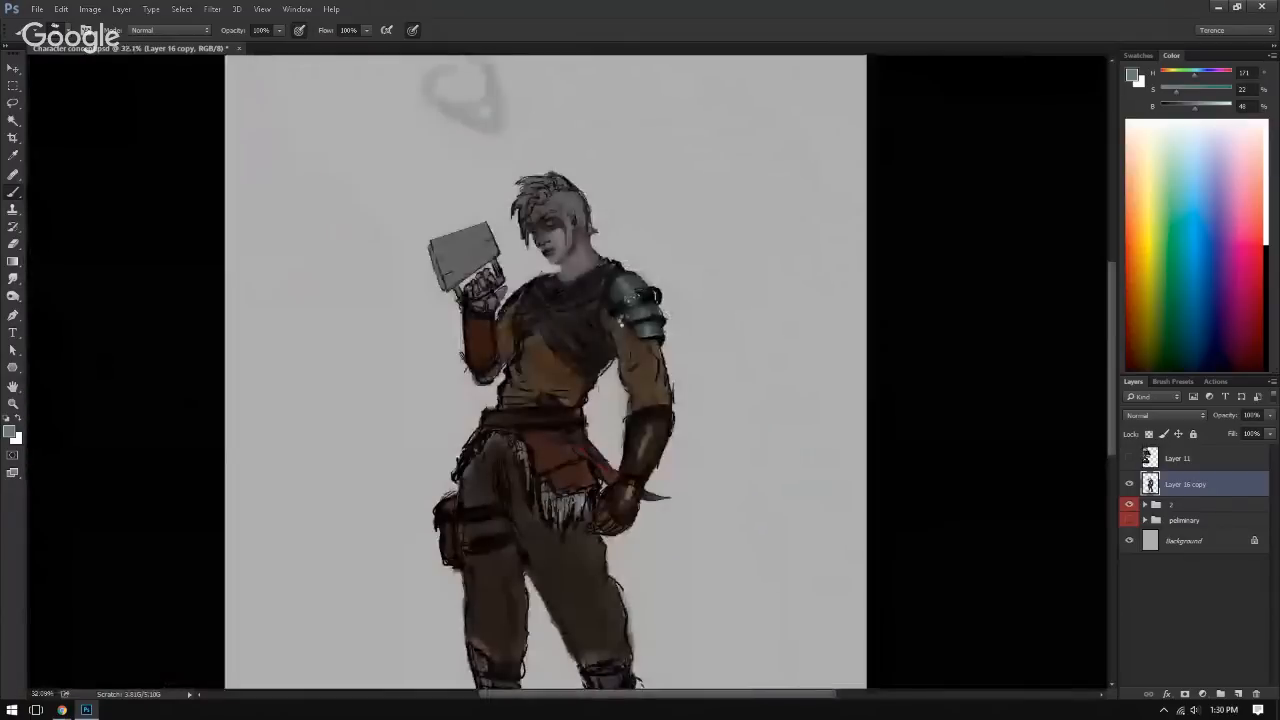
key(ctrl+shift+h)
drag(451, 314, 625, 322)
drag(485, 292, 545, 374)
mouse_move(498, 172)
mouse_down()
mouse_move(452, 165)
mouse_move(538, 173)
mouse_move(517, 186)
mouse_up()
alt+click(538, 125)
drag(607, 250, 600, 264)
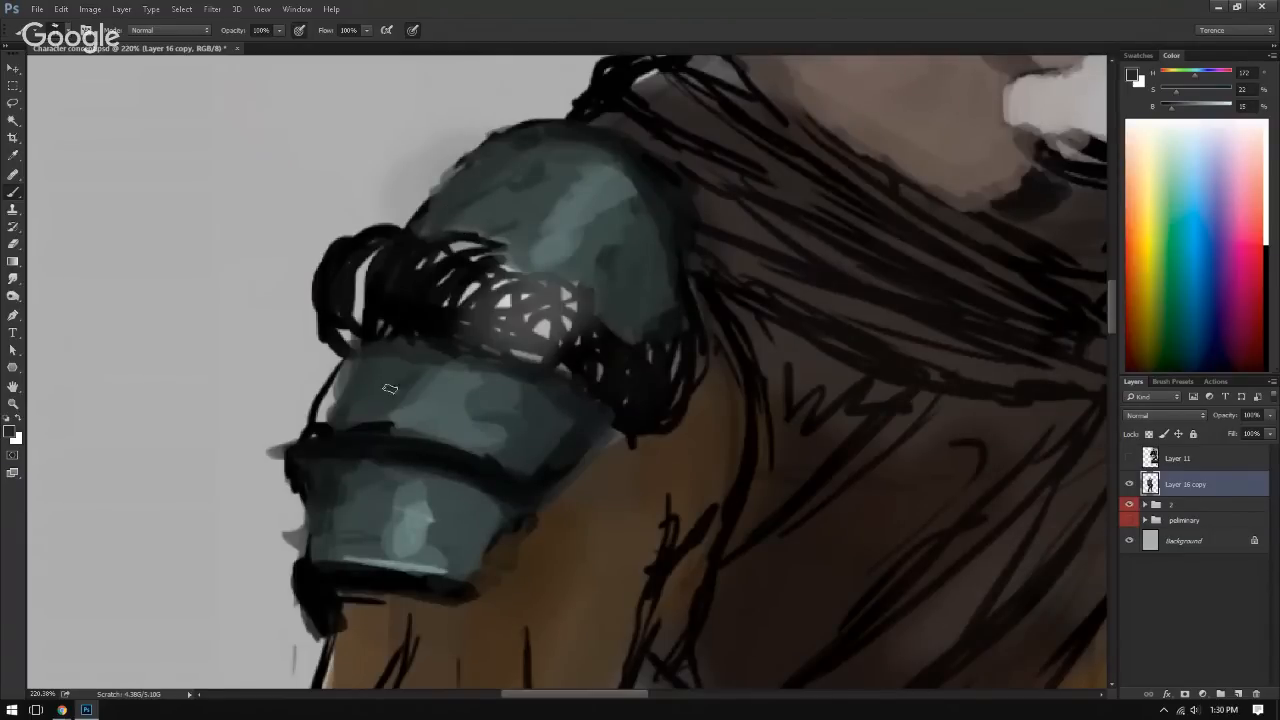
Step: Add small teal dents to the dome and both plates, plus fine light grey scratches on the dome and middle plate
drag(370, 497, 367, 518)
alt+click(409, 547)
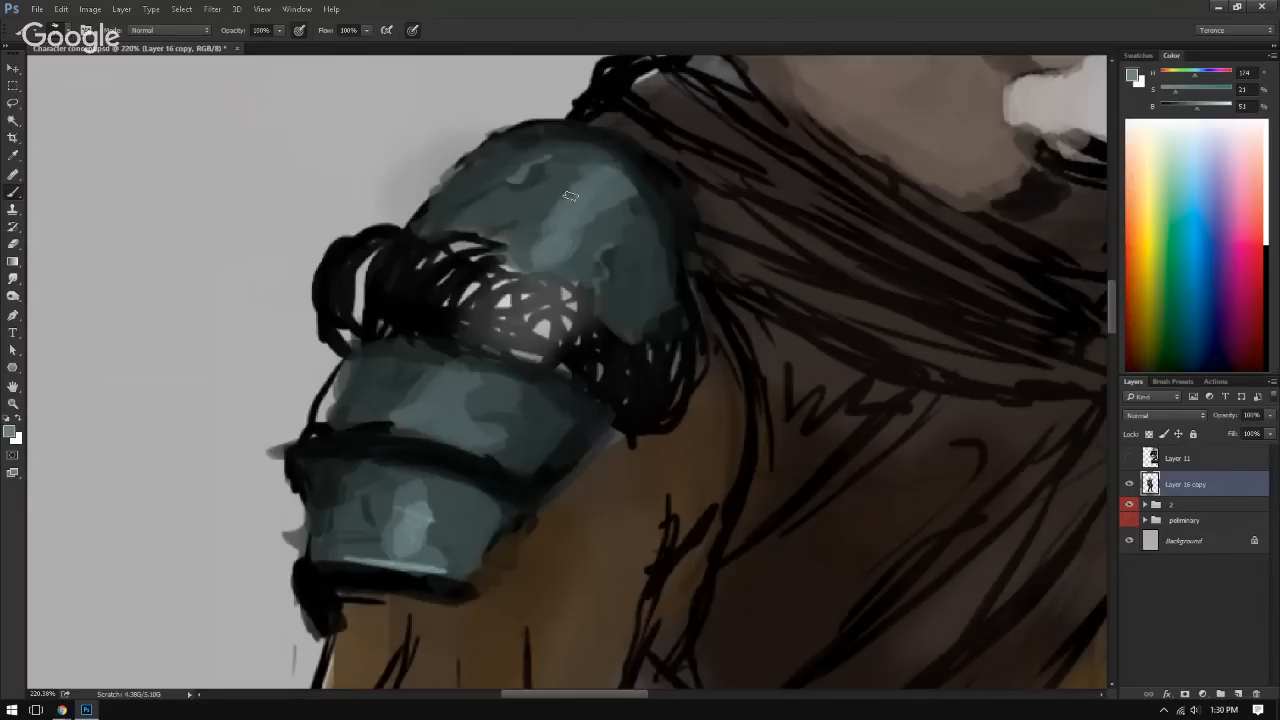
drag(387, 384, 401, 364)
alt+click(527, 197)
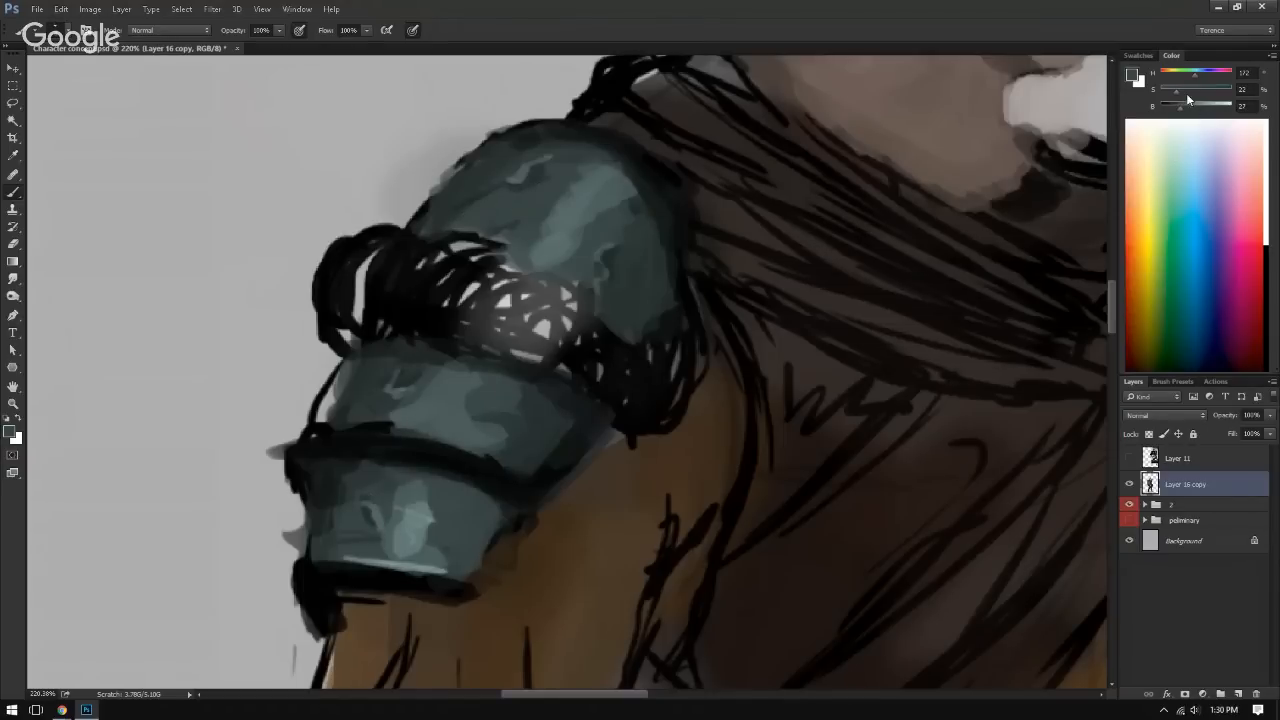
drag(1192, 110, 1215, 108)
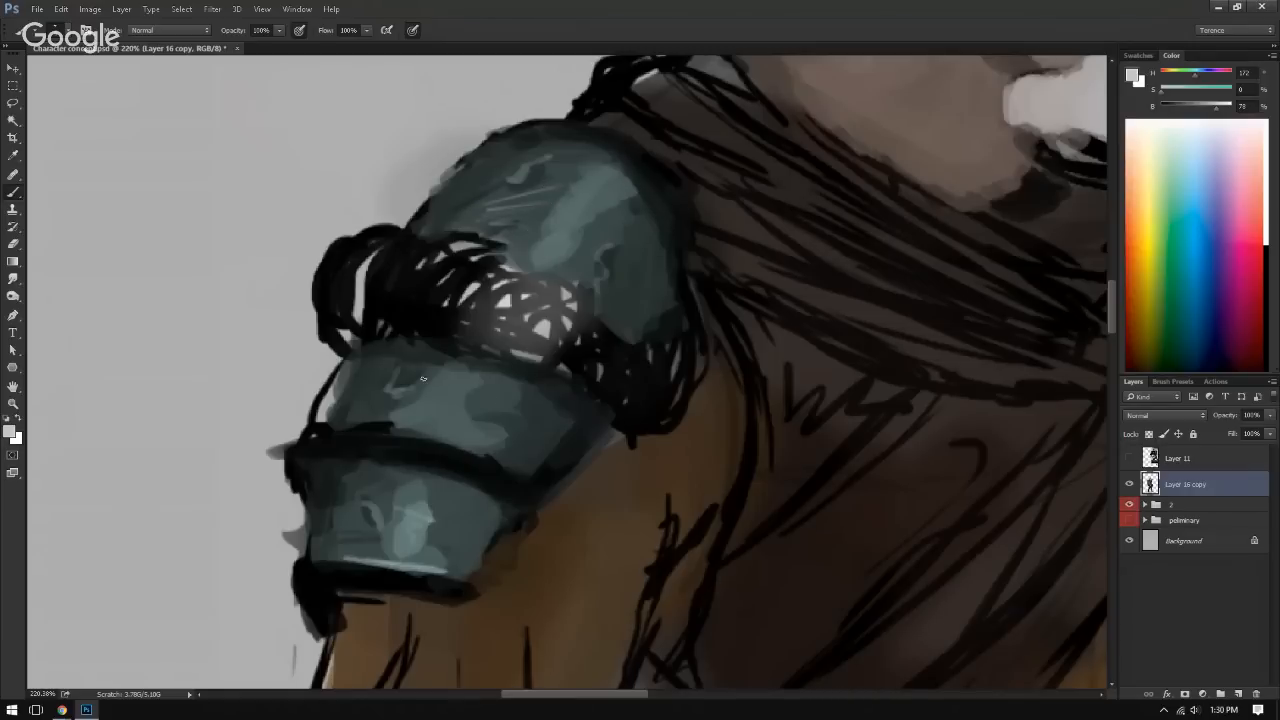
drag(431, 368, 369, 411)
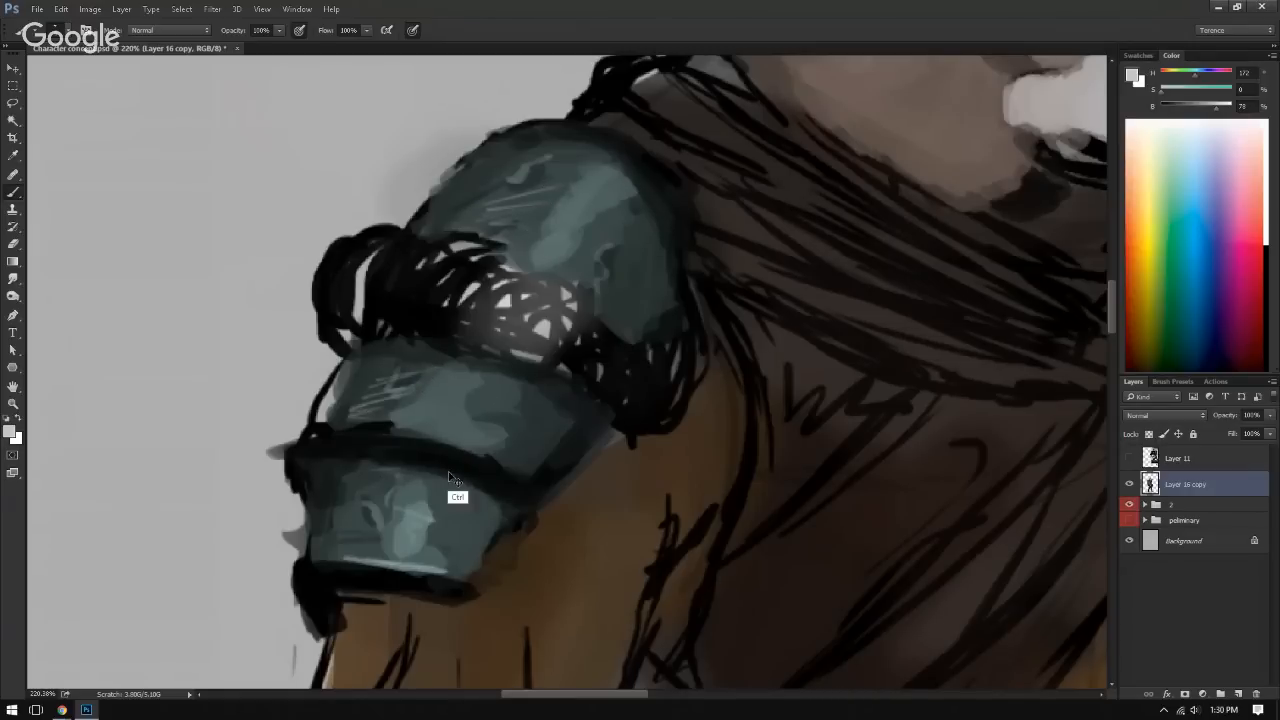
Step: Flip the canvas back to its original orientation and return to the Brush tool
drag(448, 471, 299, 430)
drag(423, 446, 468, 382)
key(ctrl+shift+h)
drag(794, 373, 825, 352)
key(v)
key(d)
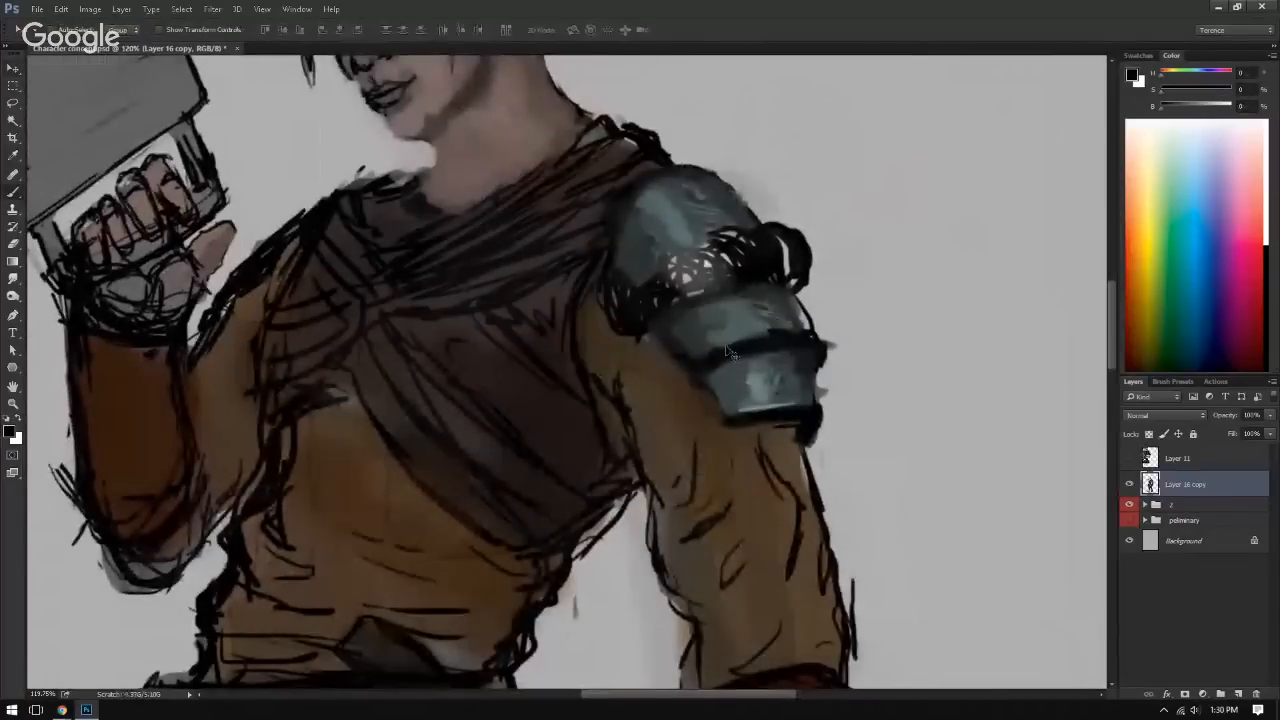
key(b)
Step: Paint light teal rim highlights at 52% brightness along the bottom and inner edges of the middle and lower plates
alt+click(738, 350)
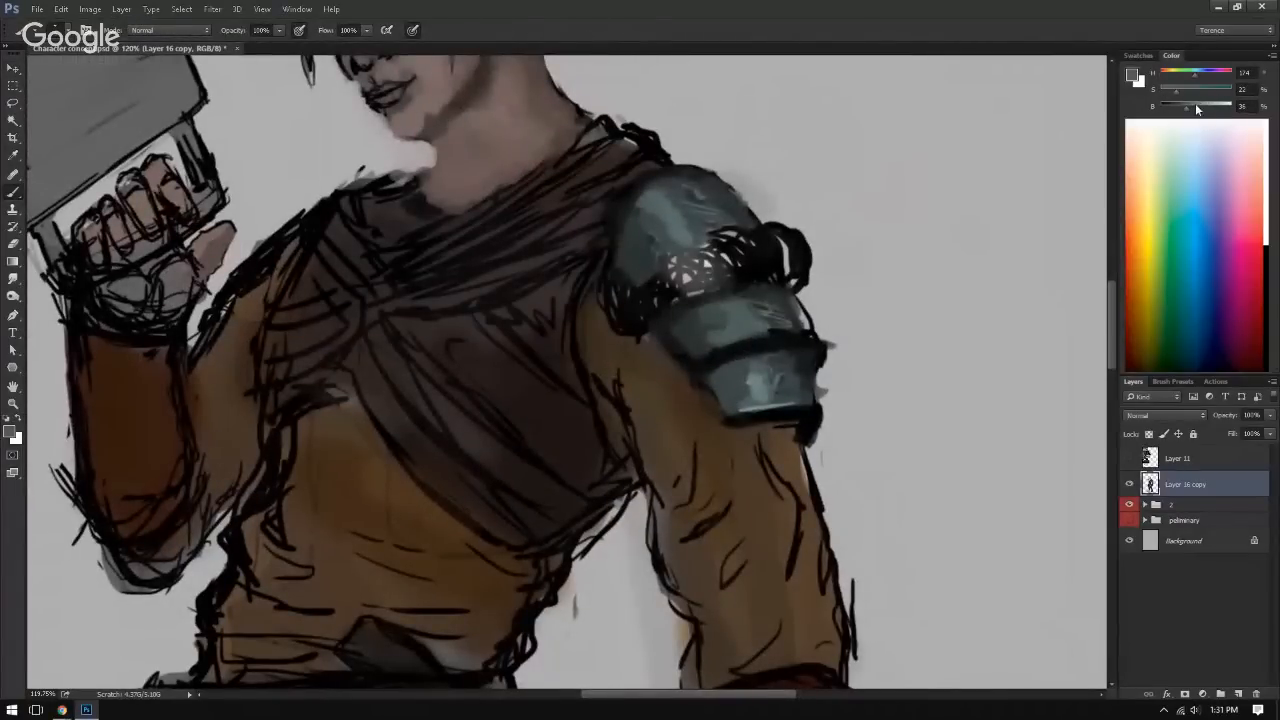
drag(788, 409, 815, 415)
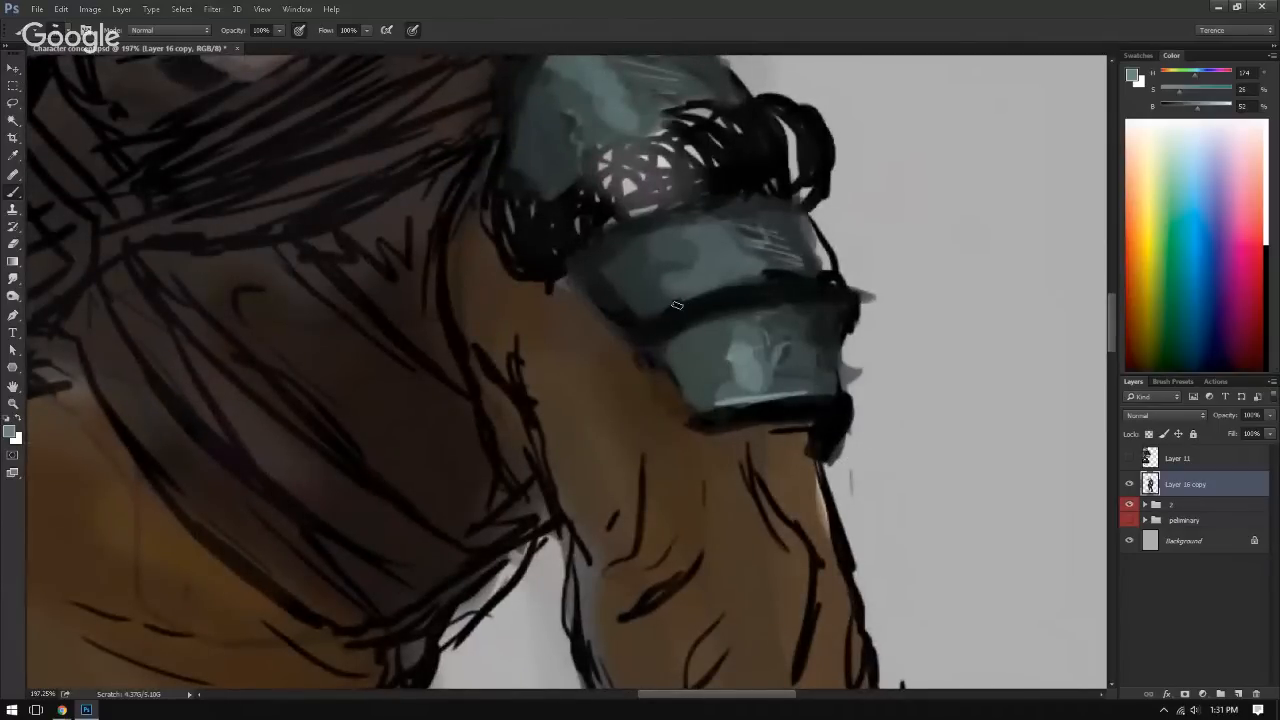
drag(663, 309, 818, 280)
drag(649, 313, 760, 287)
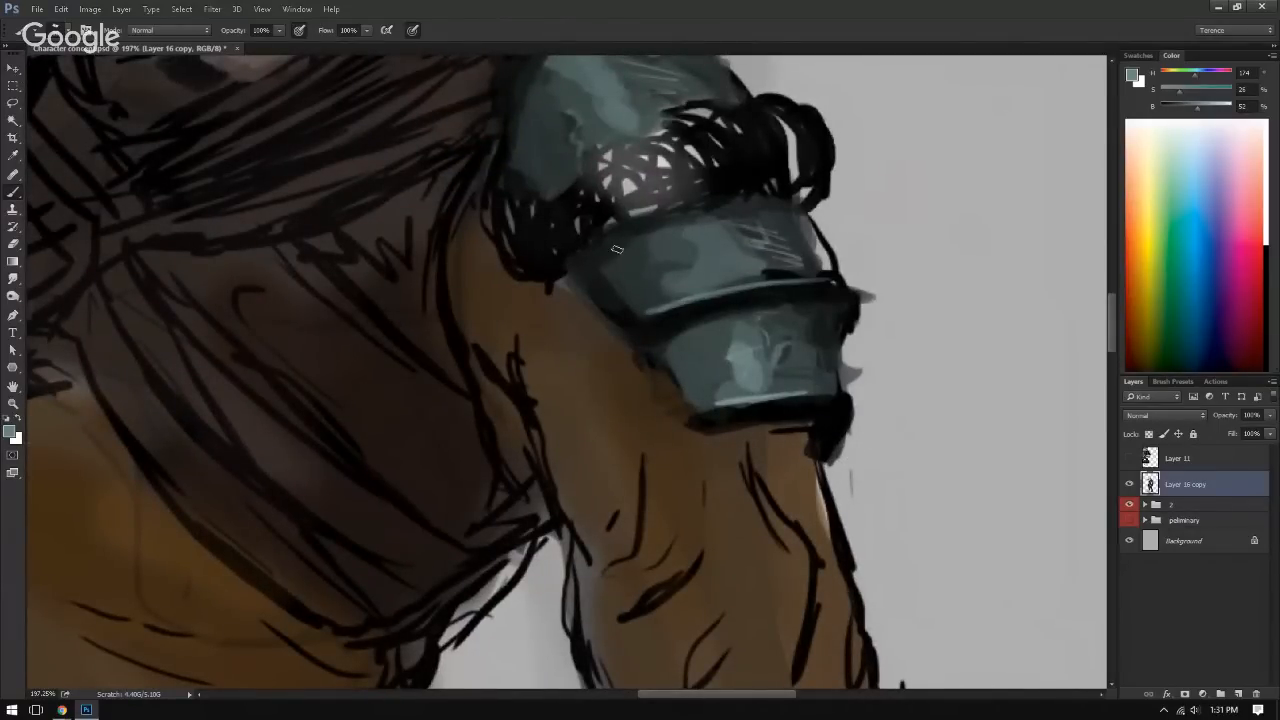
mouse_move(577, 271)
mouse_down()
mouse_move(639, 318)
mouse_move(663, 311)
mouse_move(663, 360)
mouse_move(701, 405)
mouse_move(663, 425)
mouse_move(707, 401)
mouse_move(808, 397)
mouse_up()
Step: Clean up the lower plate's outer corner and the plates' inner border using colors sampled from the sleeve, background and outline
alt+click(717, 488)
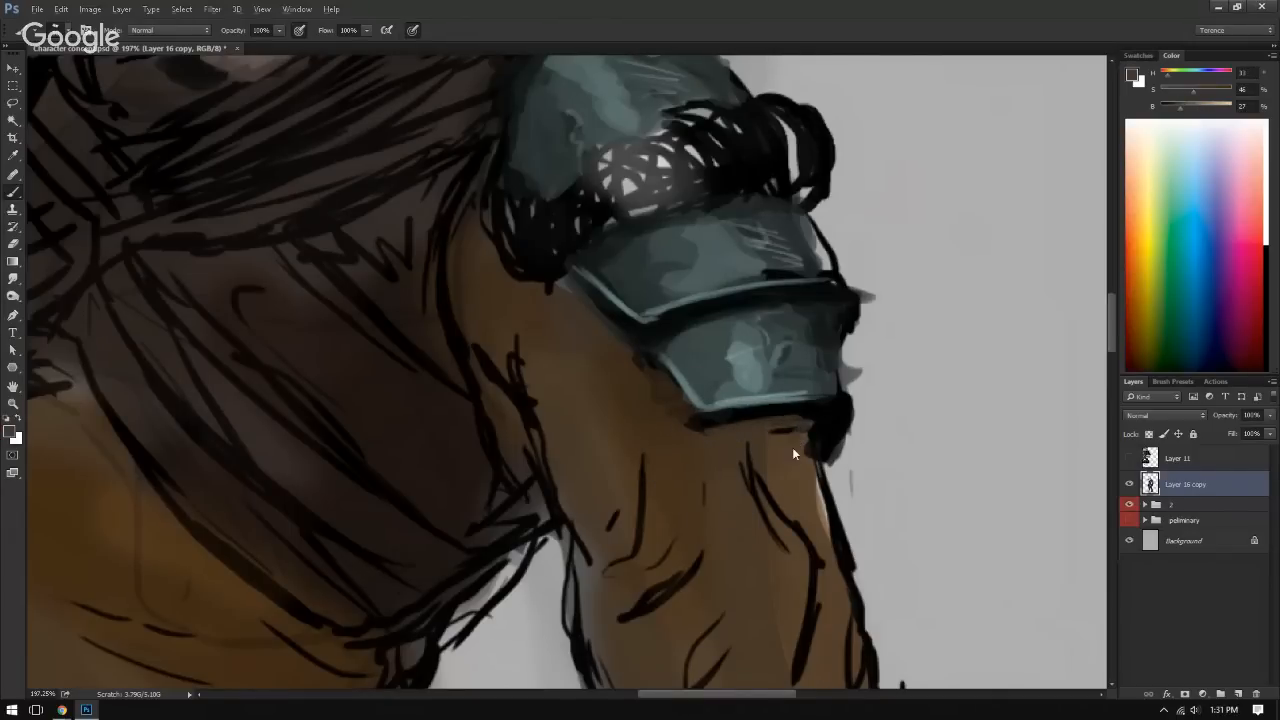
alt+click(827, 384)
alt+click(811, 388)
mouse_move(831, 396)
mouse_down()
mouse_move(838, 373)
mouse_move(842, 458)
mouse_move(846, 392)
mouse_up()
alt+click(857, 408)
alt+click(651, 347)
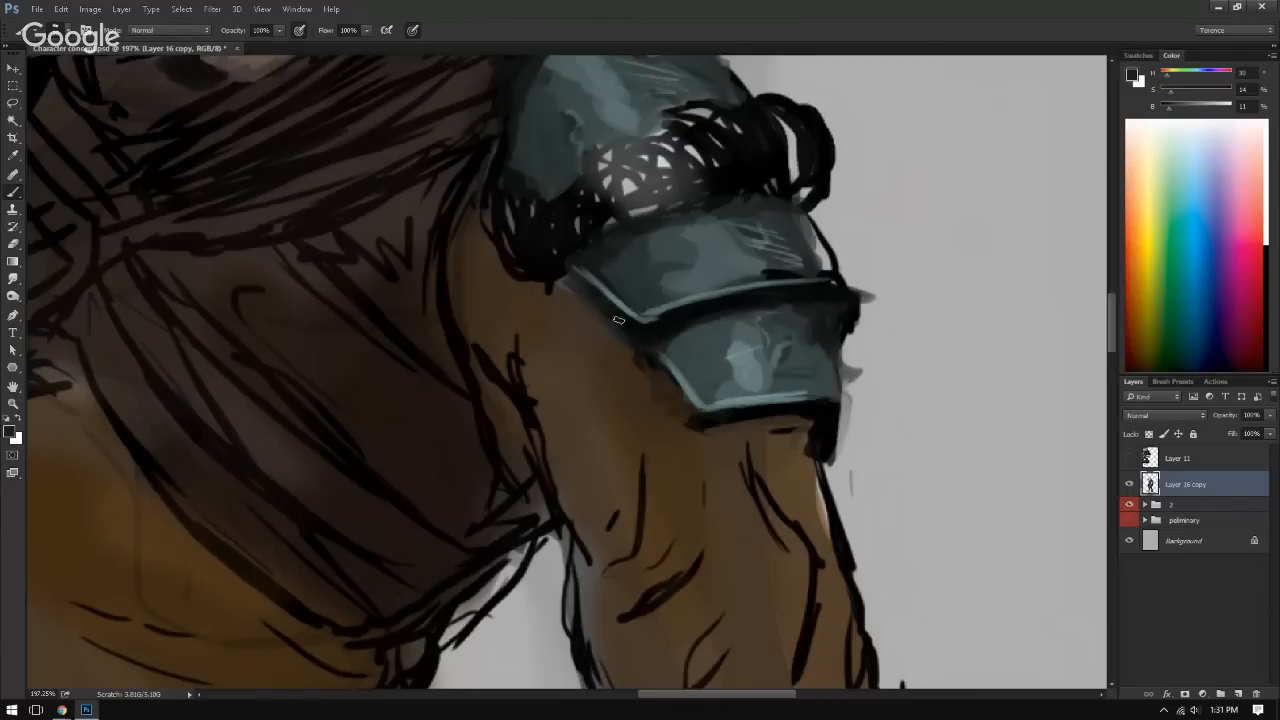
drag(662, 365, 694, 423)
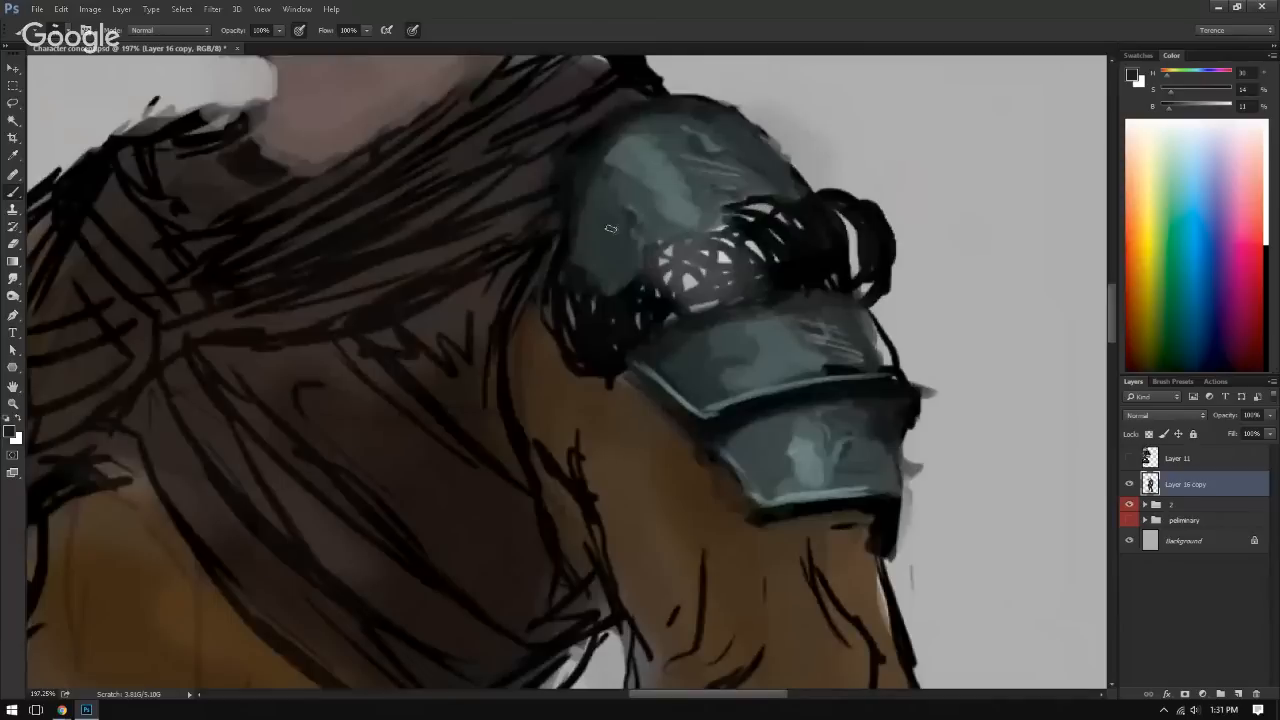
Step: Add darker scuffs and worn texture to the highlighted surface of the shoulder dome
mouse_move(621, 176)
mouse_down()
mouse_move(638, 206)
mouse_move(648, 196)
mouse_up()
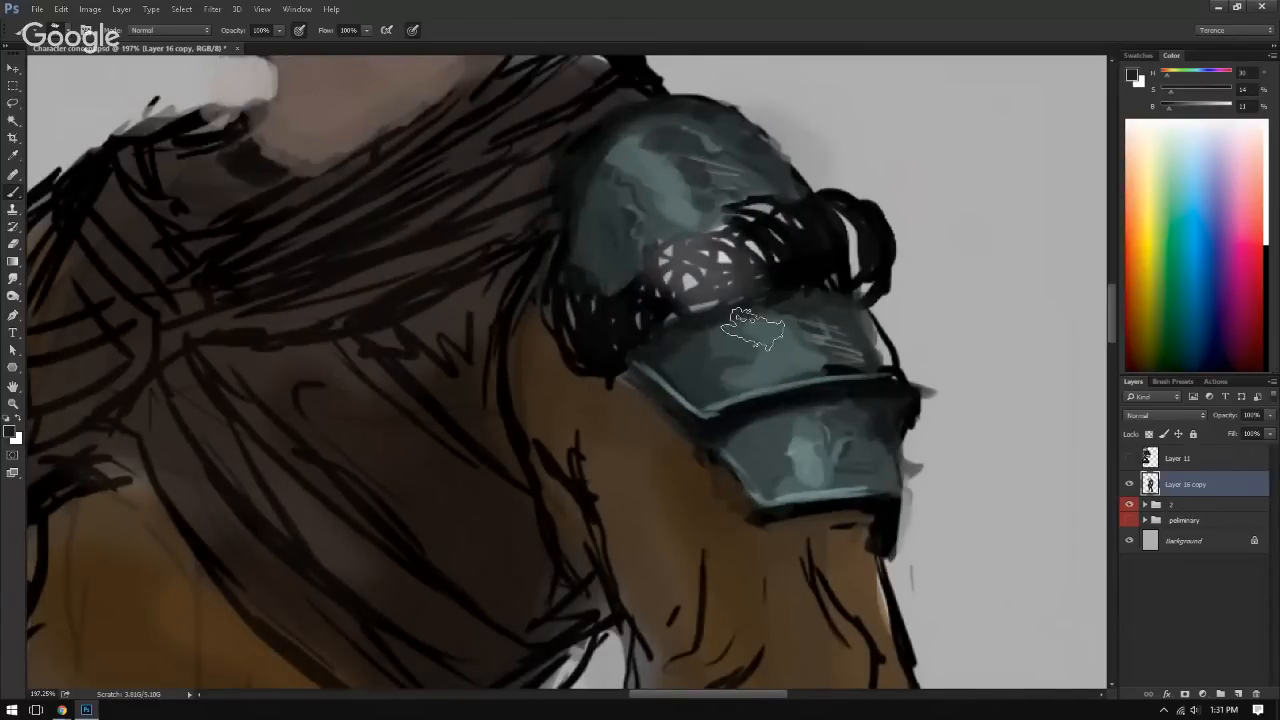
alt+click(716, 370)
mouse_move(716, 372)
mouse_down()
mouse_move(729, 338)
mouse_move(786, 351)
mouse_move(659, 273)
mouse_up()
key(ctrl+0)
Step: Shade the middle shoulder plate with sampled mid and dark teal tones
alt+click(677, 216)
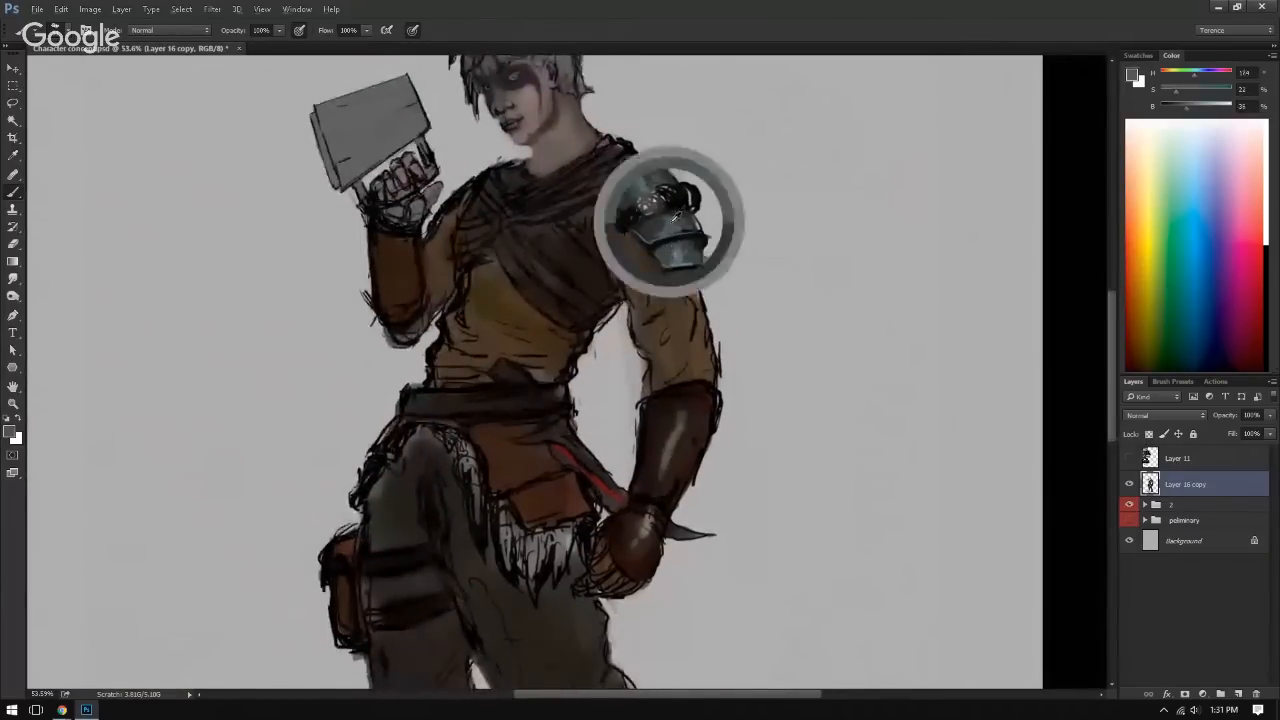
drag(673, 220, 660, 236)
alt+click(655, 234)
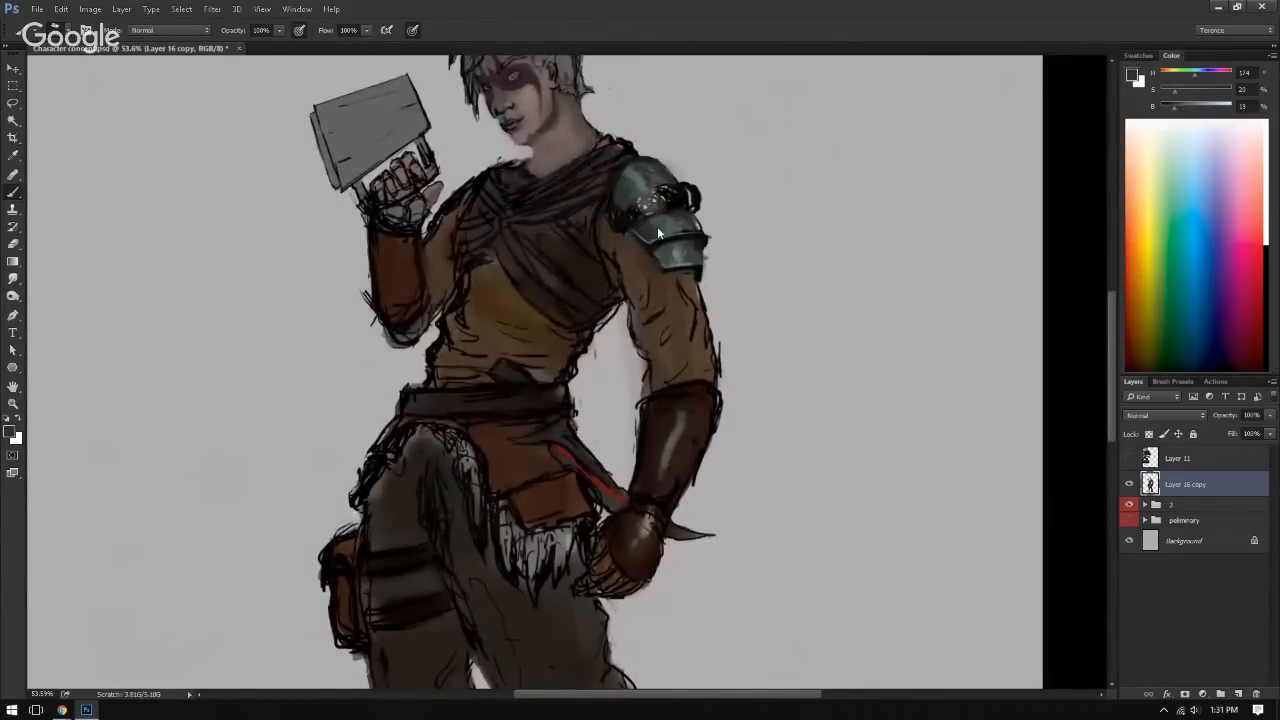
alt+click(675, 232)
alt+click(667, 257)
Step: Dab pale teal highlights at 100% brightness on the middle and lower shoulder plates
alt+click(681, 260)
drag(1189, 107, 1232, 106)
drag(672, 237, 678, 251)
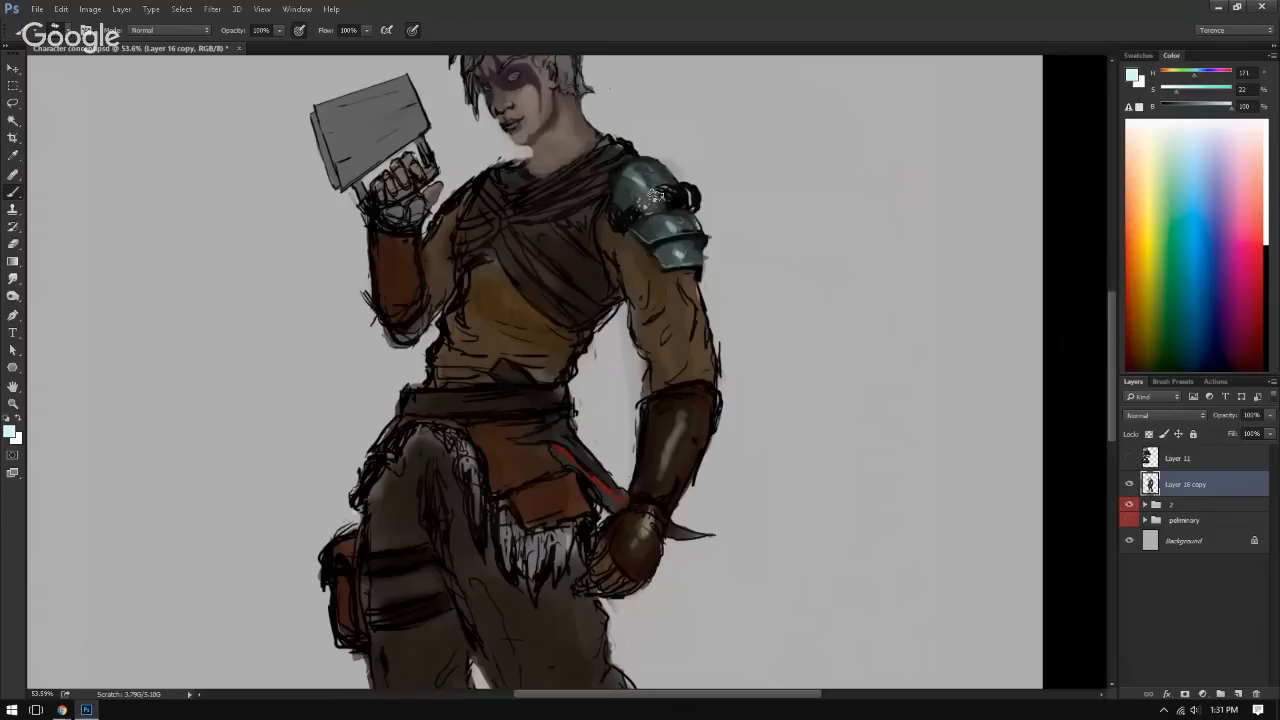
Step: Mirror the canvas horizontally once more
drag(655, 196, 490, 215)
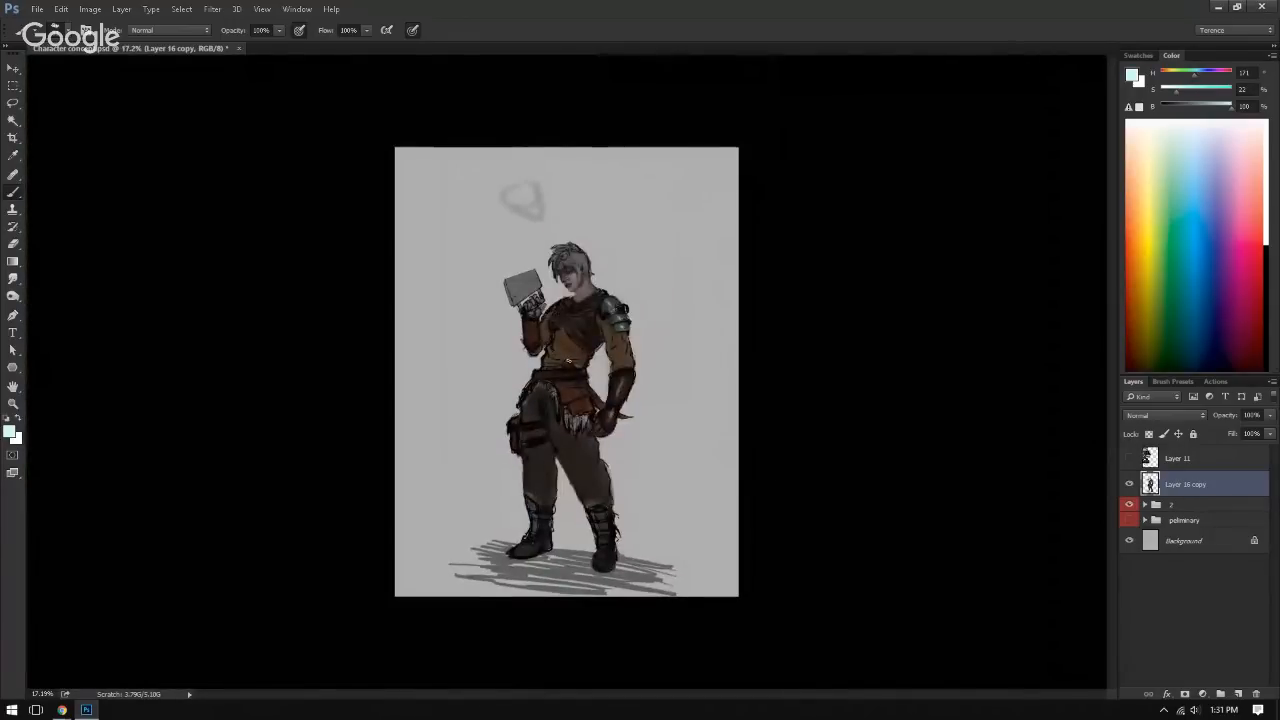
key(ctrl+shift+h)
drag(505, 368, 553, 462)
drag(553, 462, 534, 491)
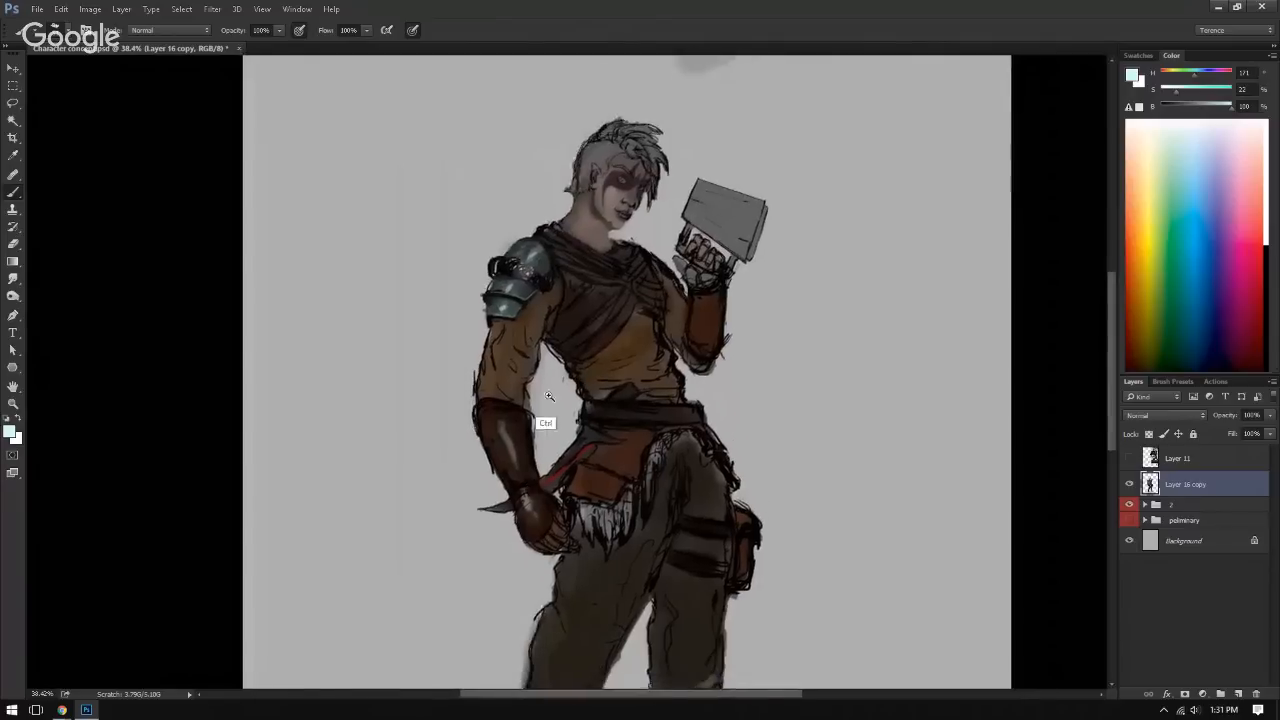
Step: Paint sampled sleeve browns over the black sketch lines on the upper sleeve just below the lower shoulder plate
drag(547, 395, 554, 340)
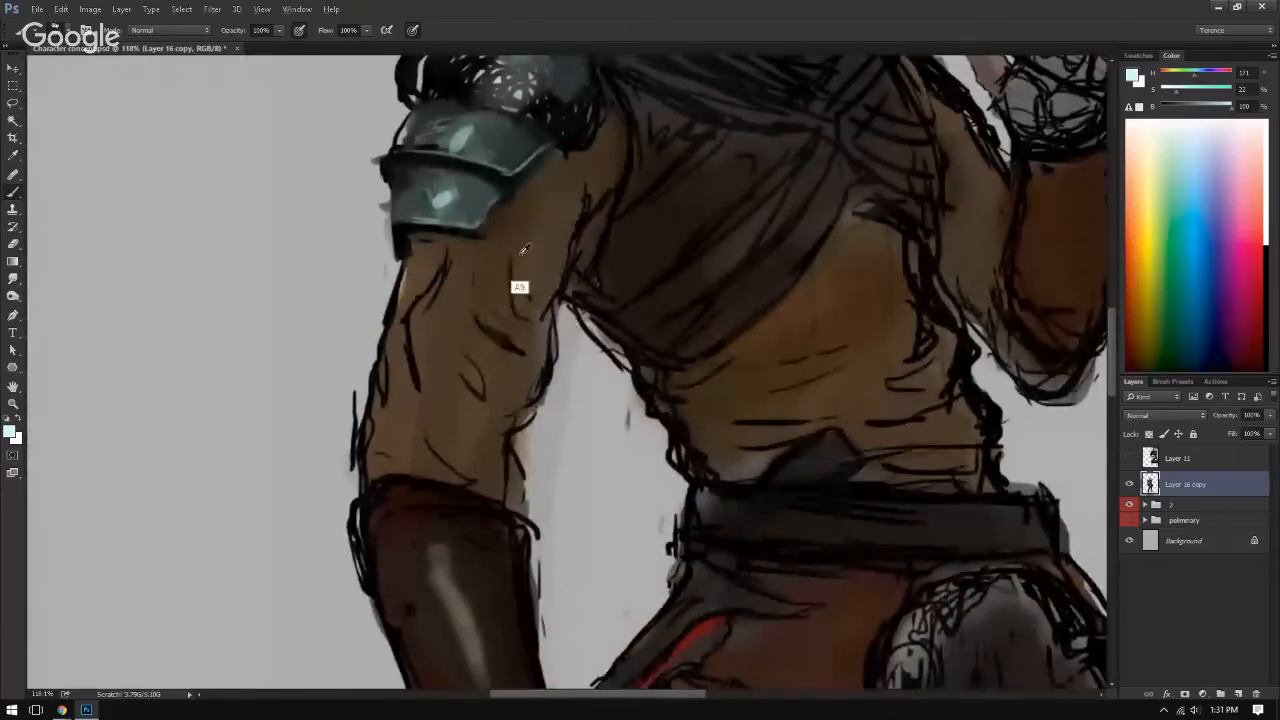
alt+click(480, 234)
mouse_move(490, 228)
mouse_down()
mouse_move(512, 214)
mouse_move(503, 220)
mouse_up()
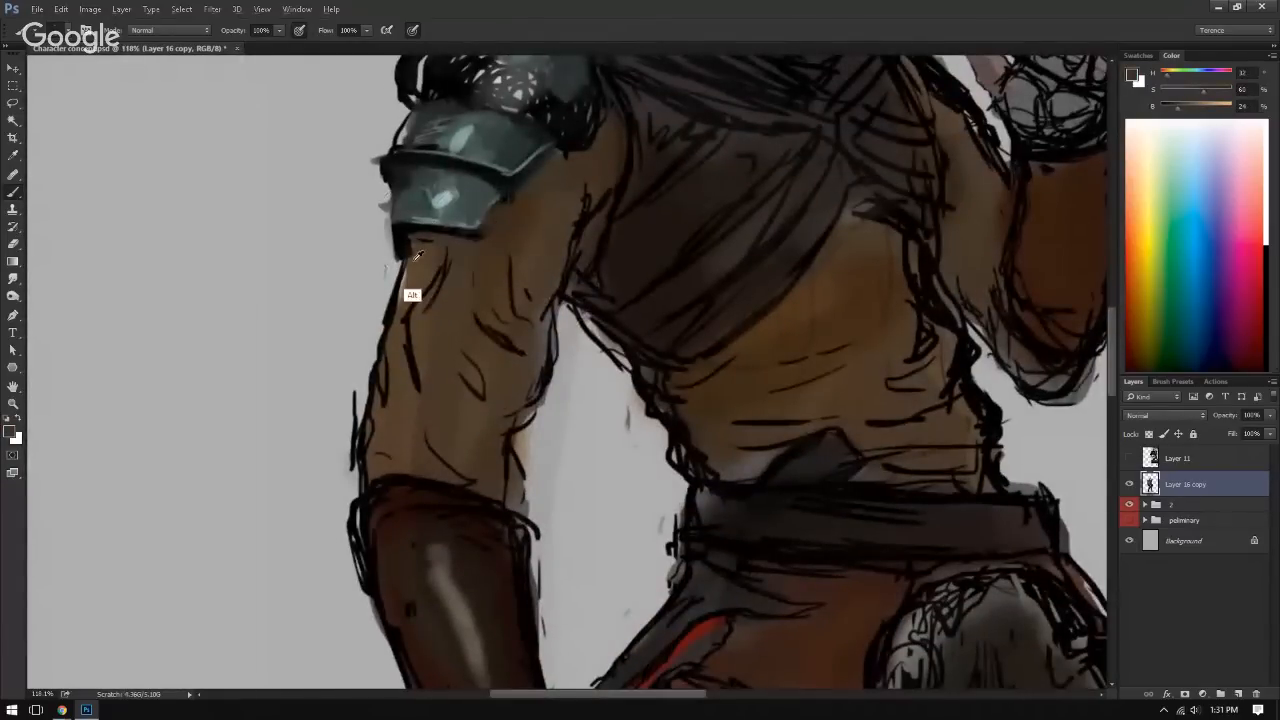
alt+click(419, 258)
alt+click(402, 261)
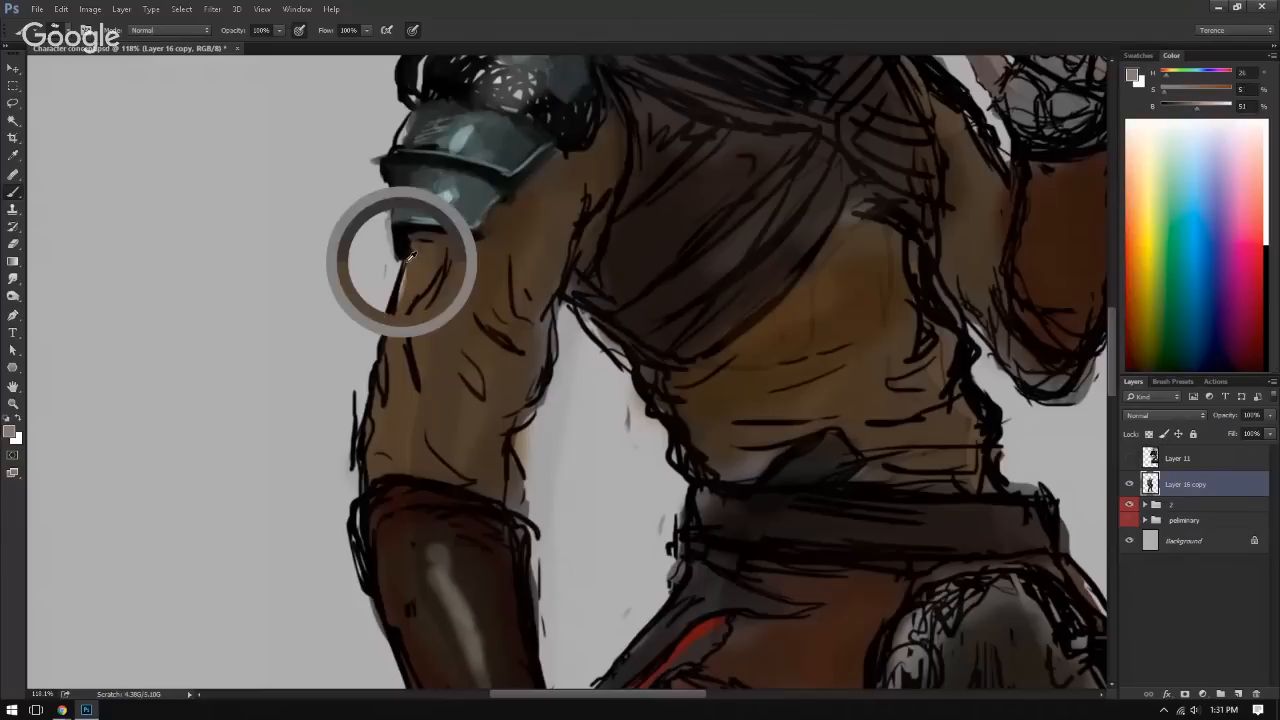
alt+click(426, 263)
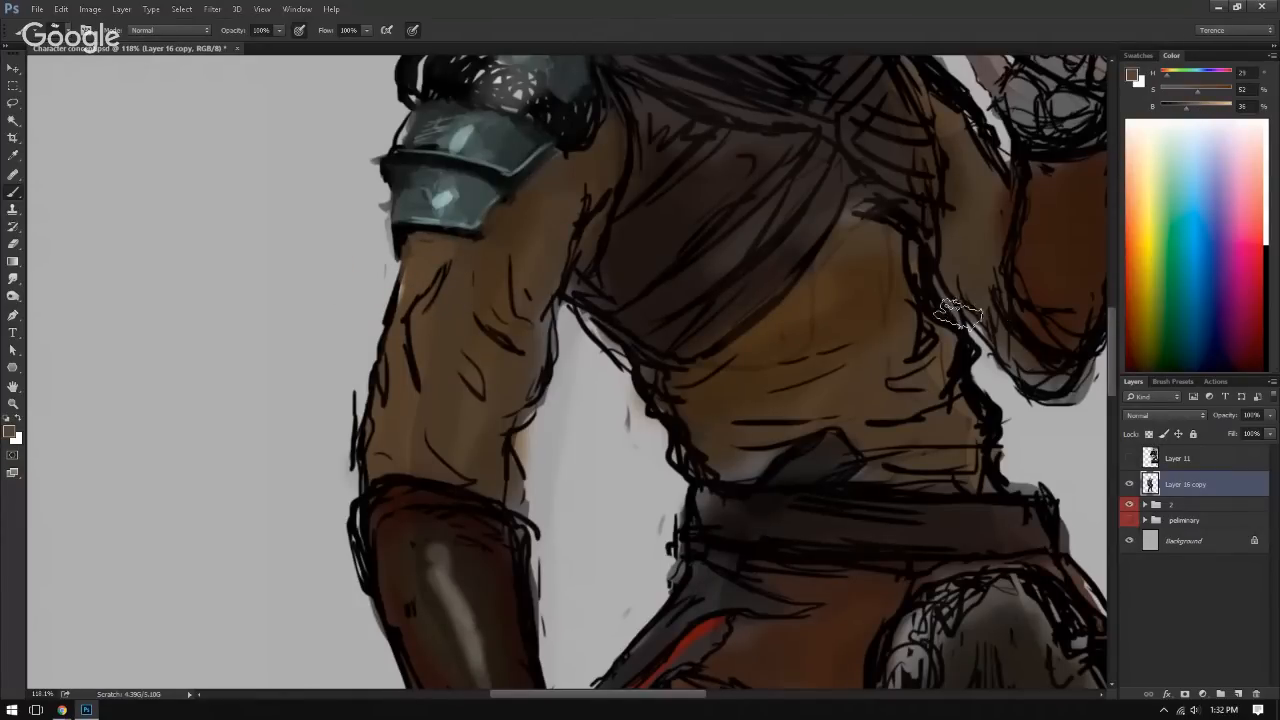
Step: Paint sampled dark brown shadow on the upper sleeve between the shoulder plates and the chest wrap
drag(829, 343, 846, 411)
drag(890, 374, 800, 371)
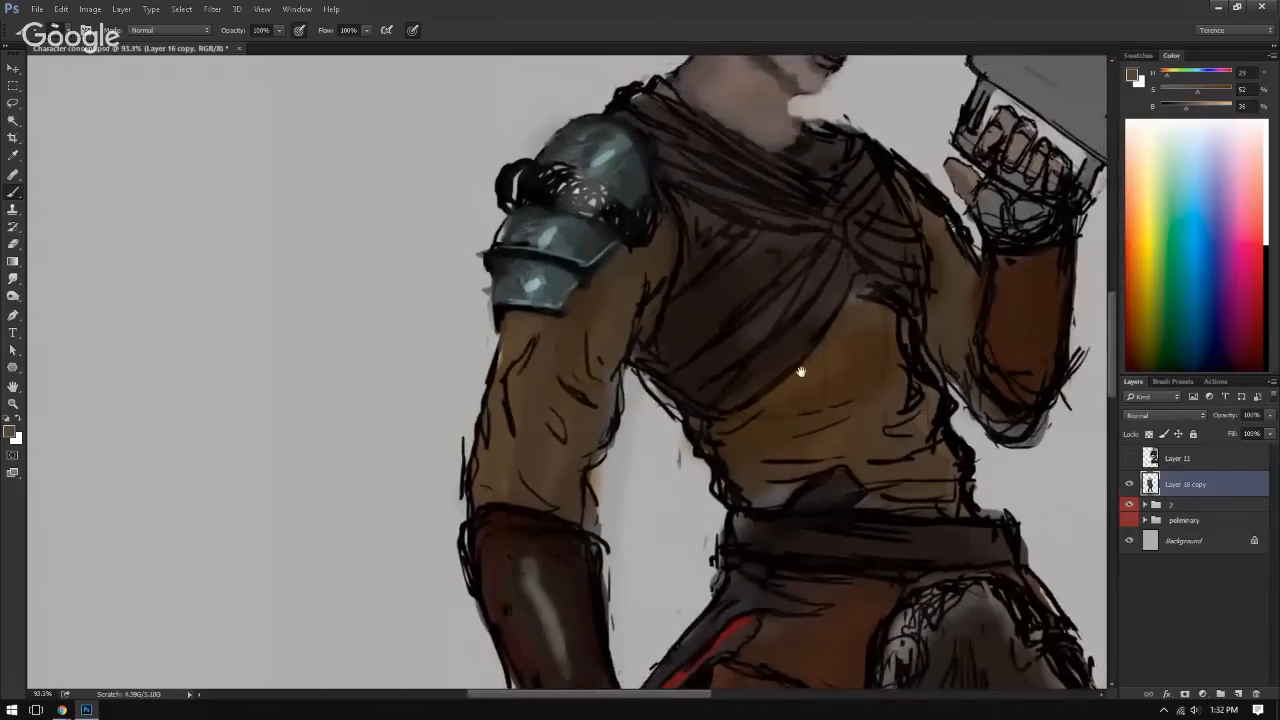
alt+click(616, 232)
alt+click(628, 248)
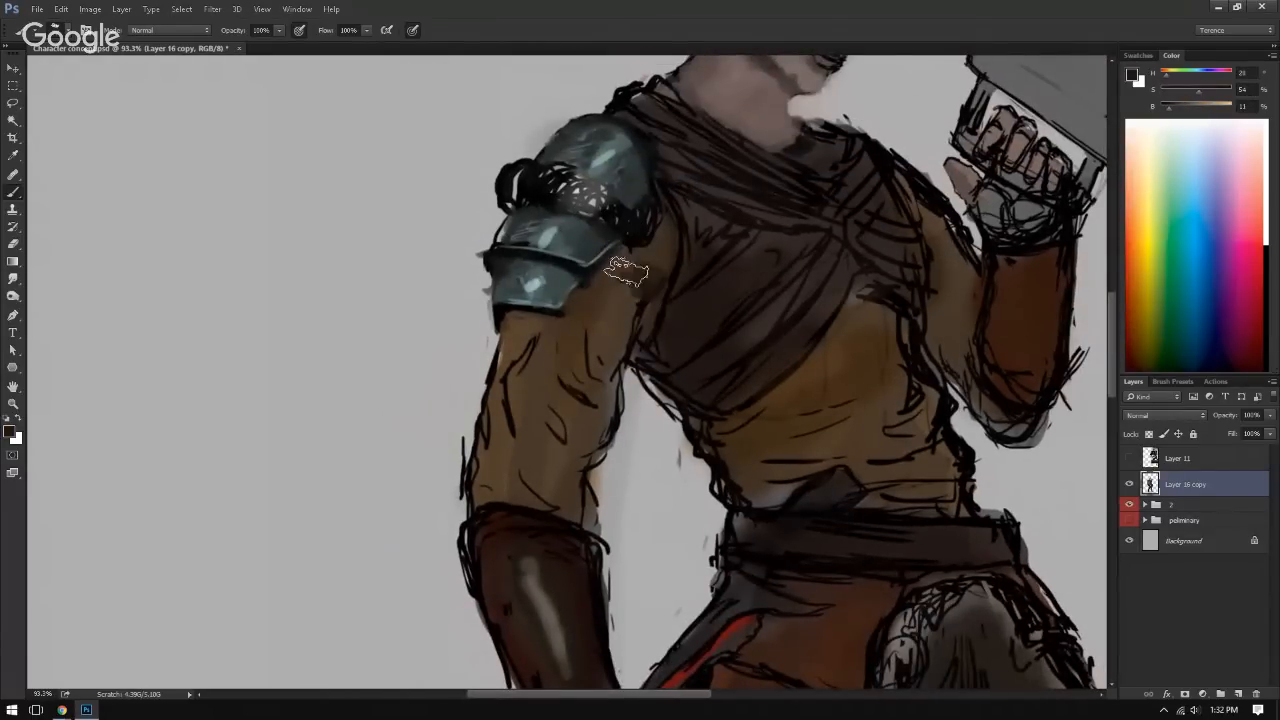
alt+click(618, 278)
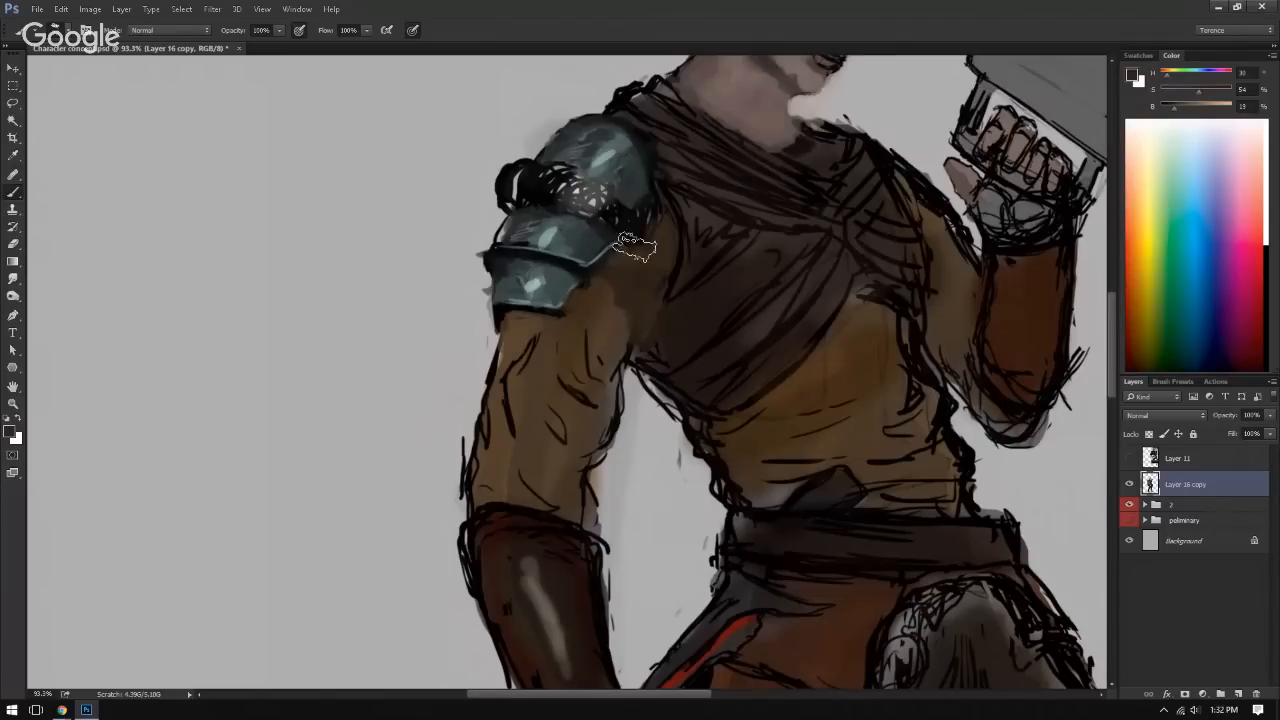
alt+click(590, 319)
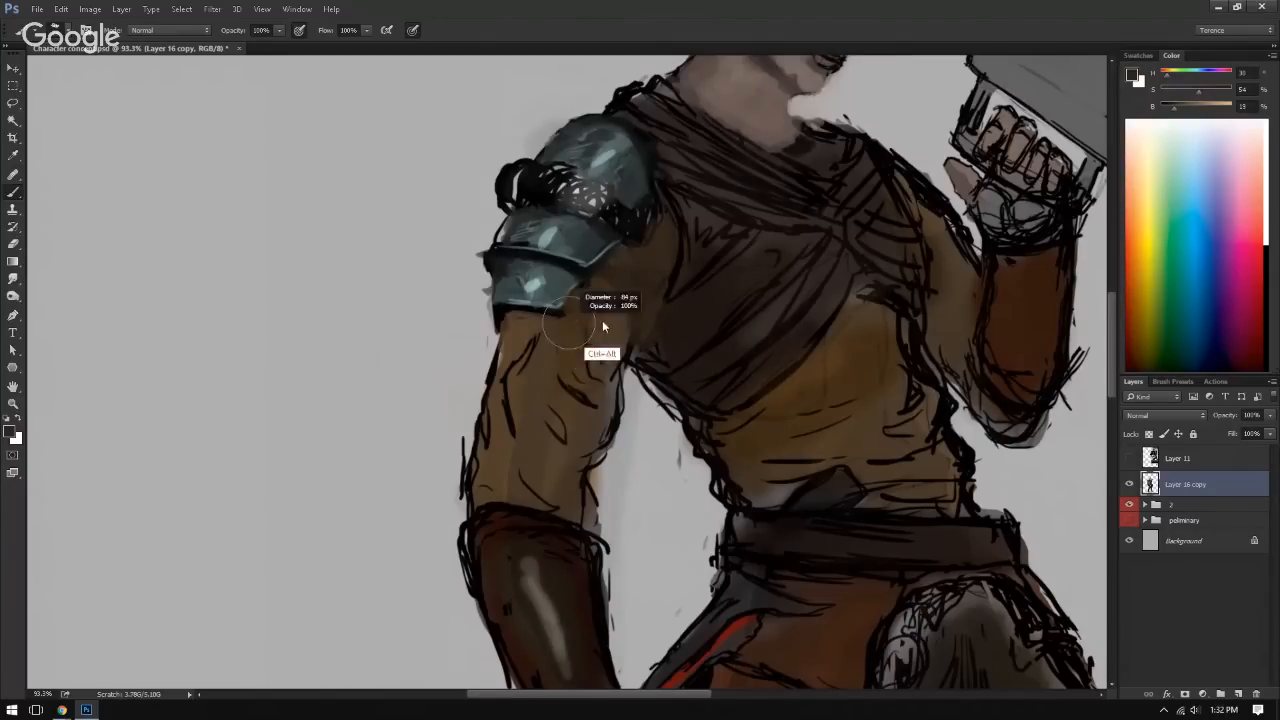
Step: Paint sampled browns over the black fold lines on the middle and lower sleeve and along its outer edge
mouse_move(591, 356)
mouse_down()
mouse_move(591, 338)
mouse_move(523, 334)
mouse_up()
alt+click(617, 271)
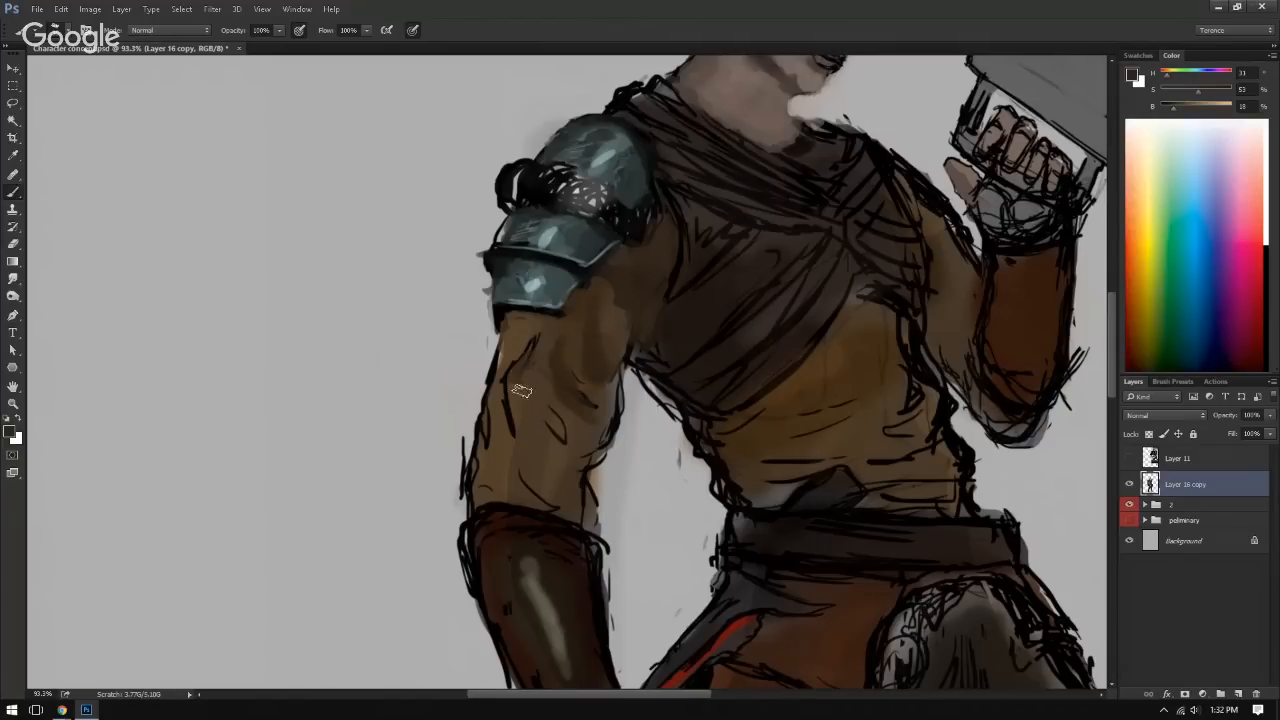
drag(558, 417, 544, 399)
mouse_move(580, 473)
mouse_down()
mouse_move(593, 521)
mouse_move(582, 480)
mouse_up()
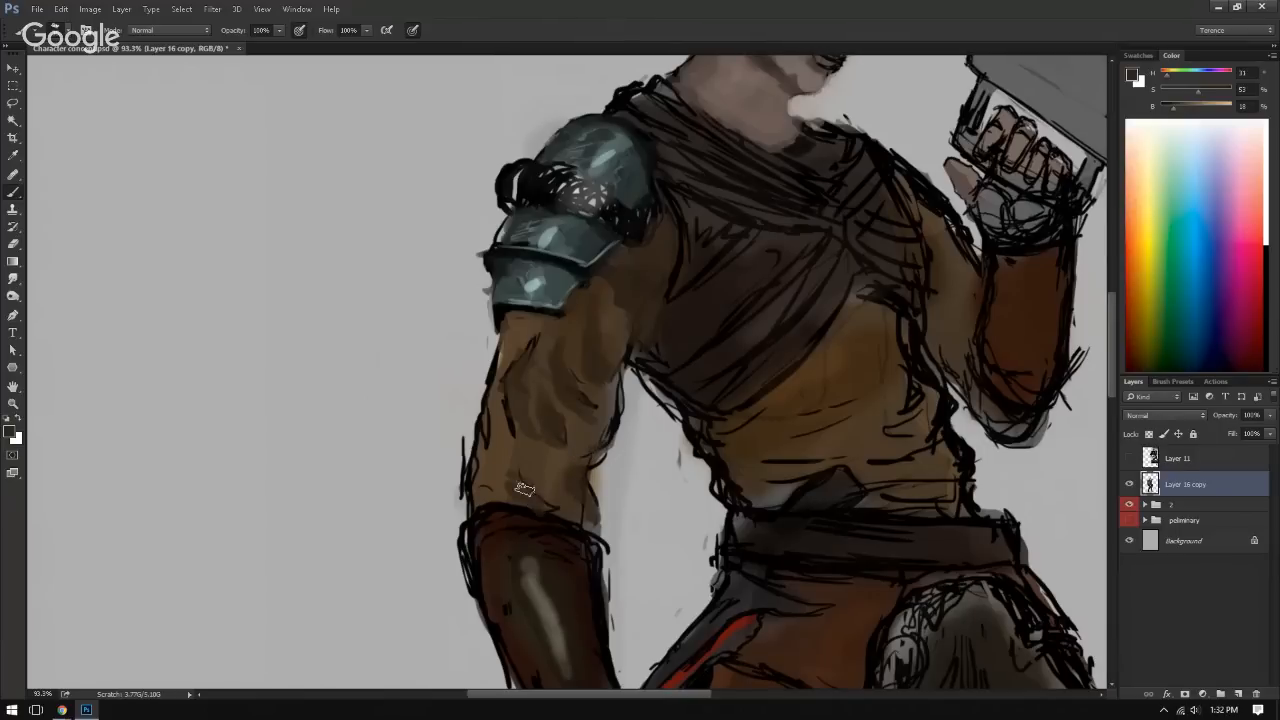
mouse_move(477, 431)
mouse_down()
mouse_move(476, 498)
mouse_move(485, 399)
mouse_move(505, 386)
mouse_move(513, 313)
mouse_move(498, 386)
mouse_up()
alt+click(510, 333)
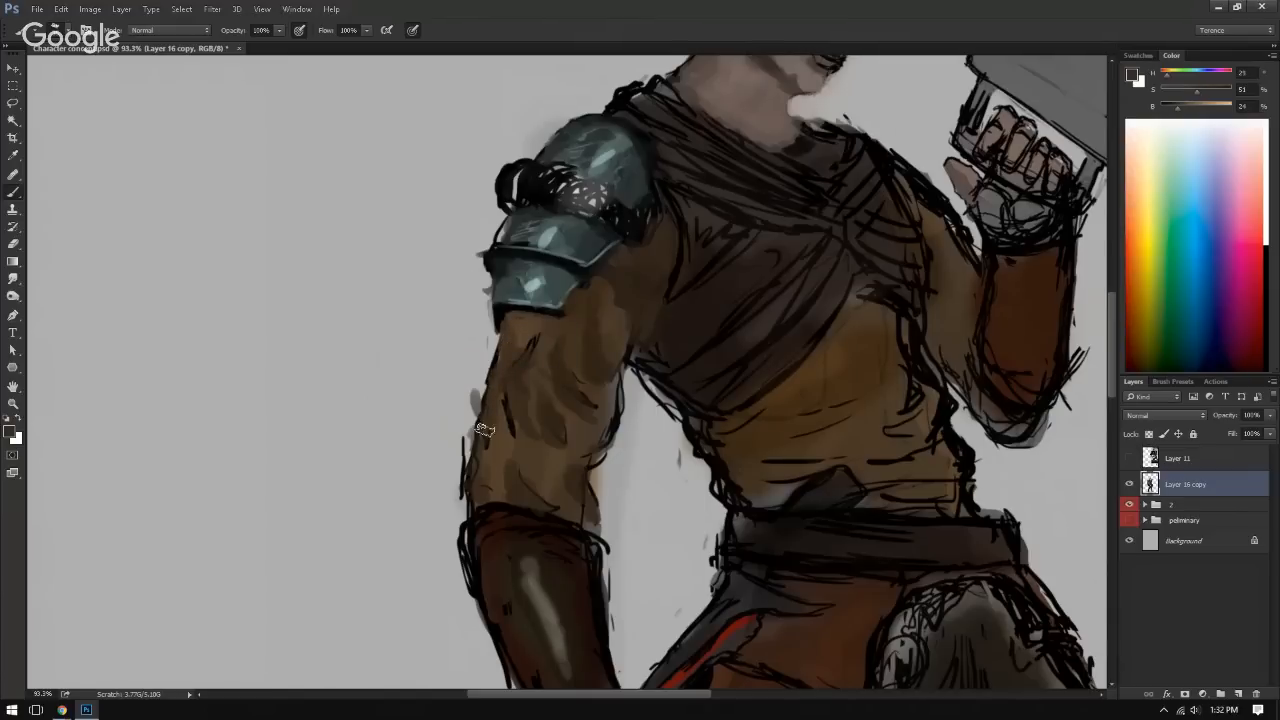
Step: Blend the folds below the lower shoulder plate with sampled light and dark browns, covering the remaining sketch line there
drag(585, 323, 586, 375)
mouse_move(555, 318)
mouse_down()
mouse_move(561, 352)
mouse_move(604, 362)
mouse_up()
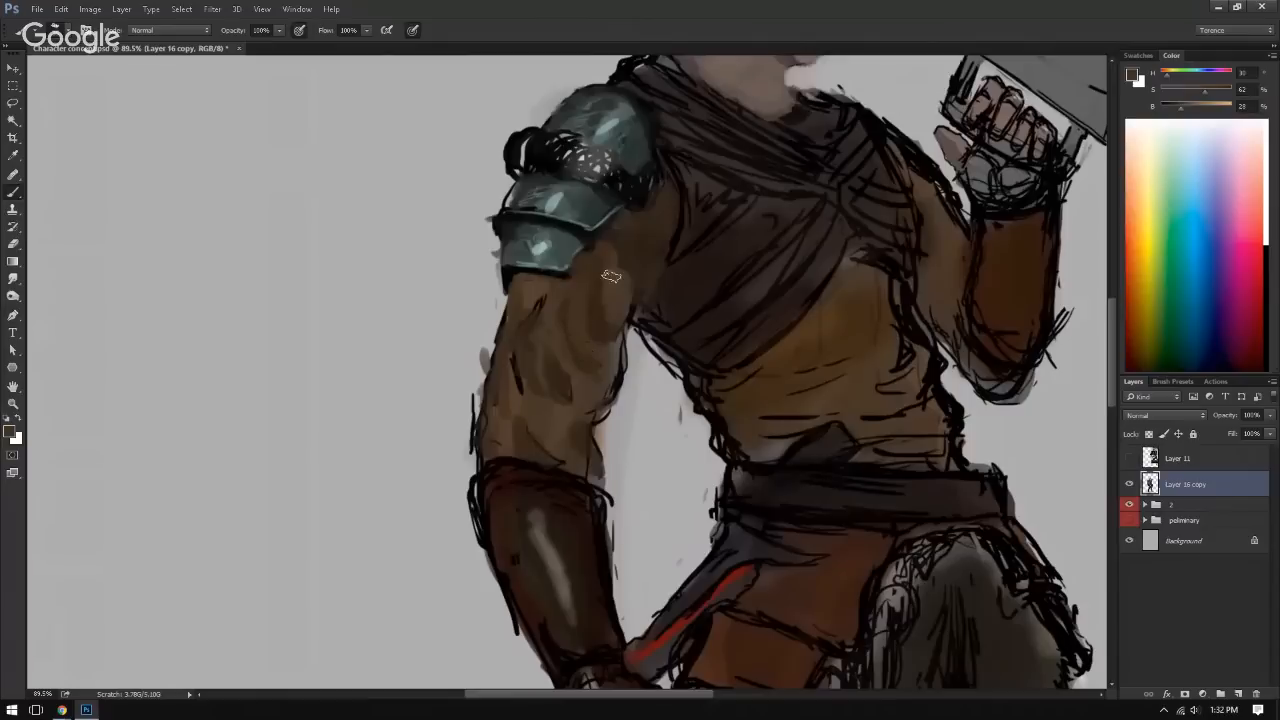
alt+click(596, 337)
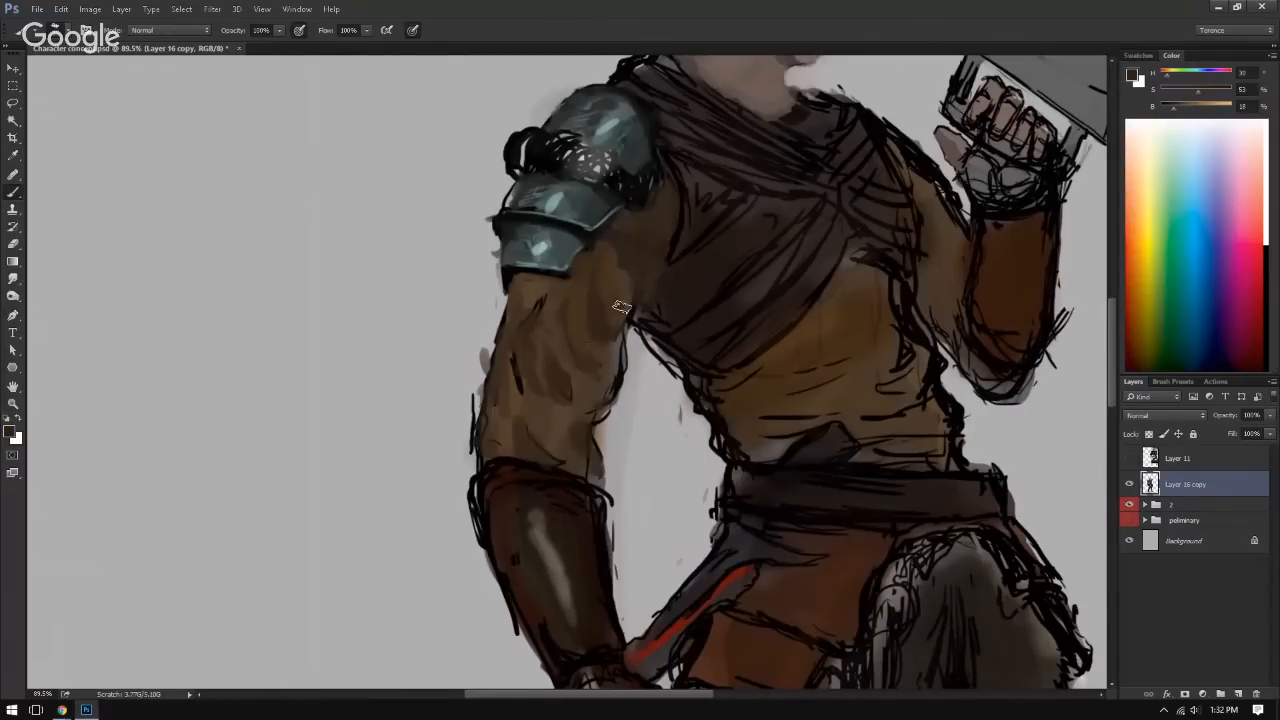
alt+click(607, 312)
alt+click(564, 289)
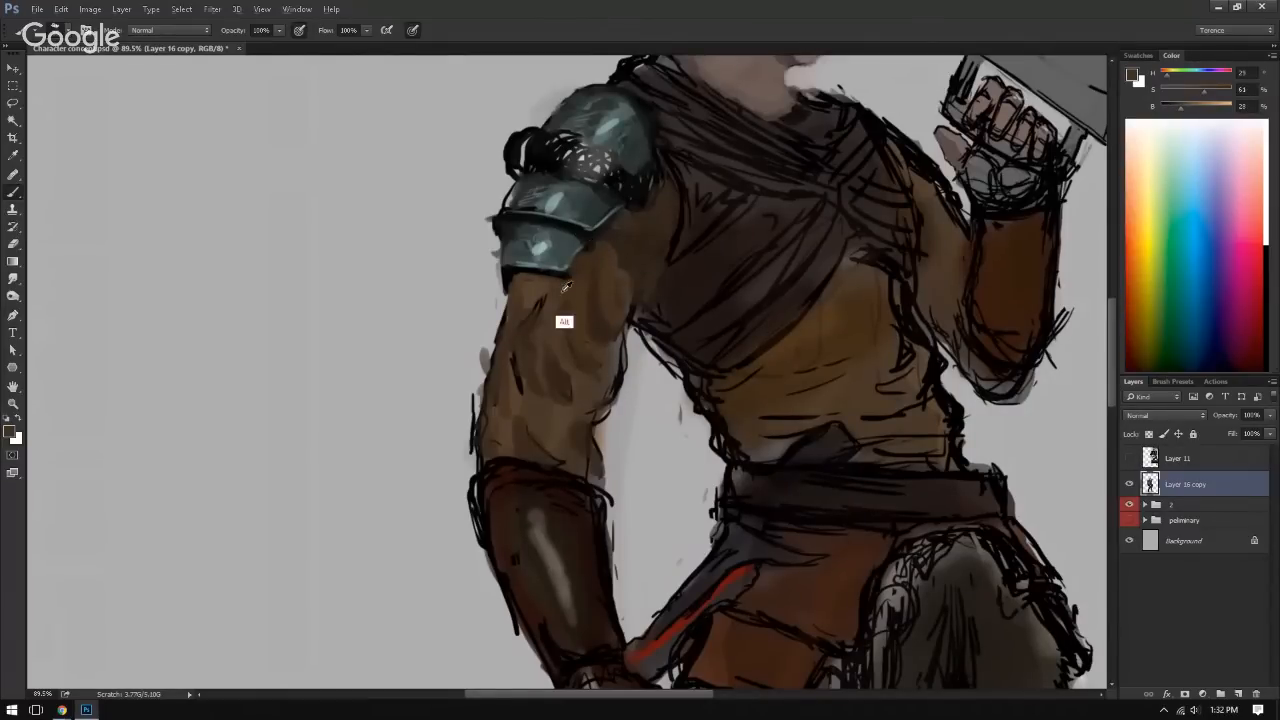
alt+click(576, 327)
alt+click(572, 387)
alt+click(540, 330)
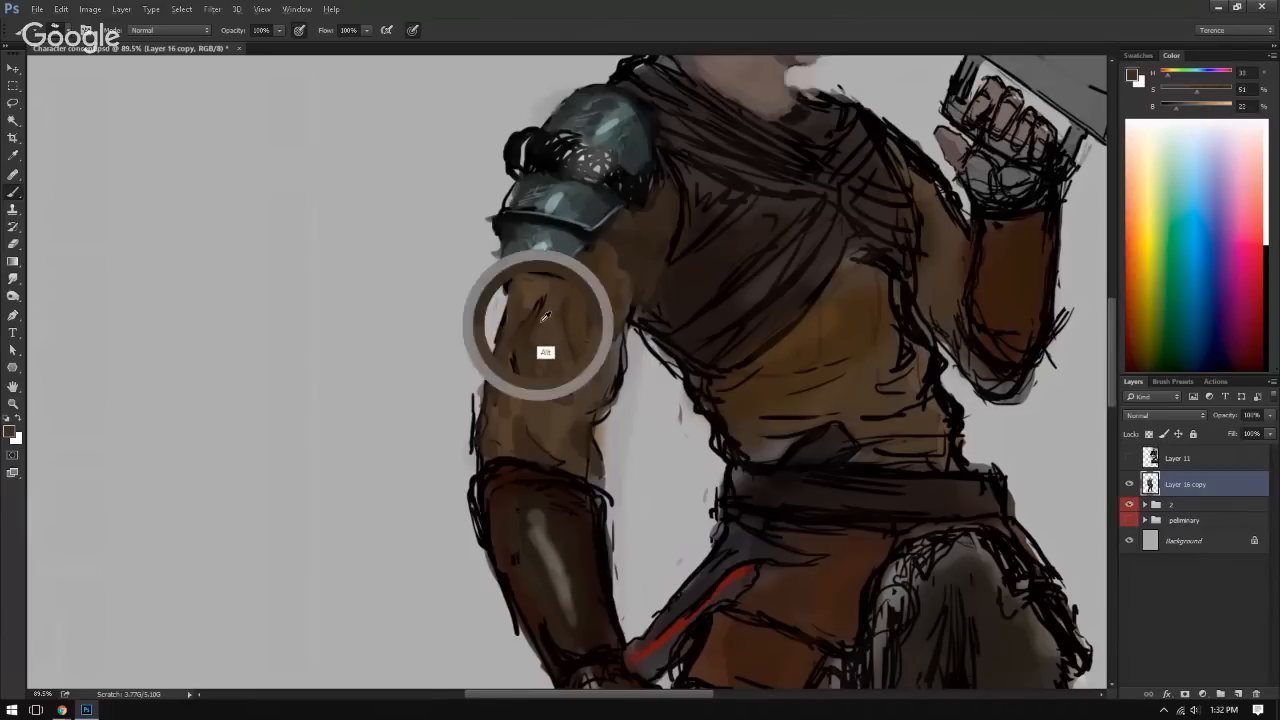
alt+click(530, 322)
drag(533, 322, 539, 301)
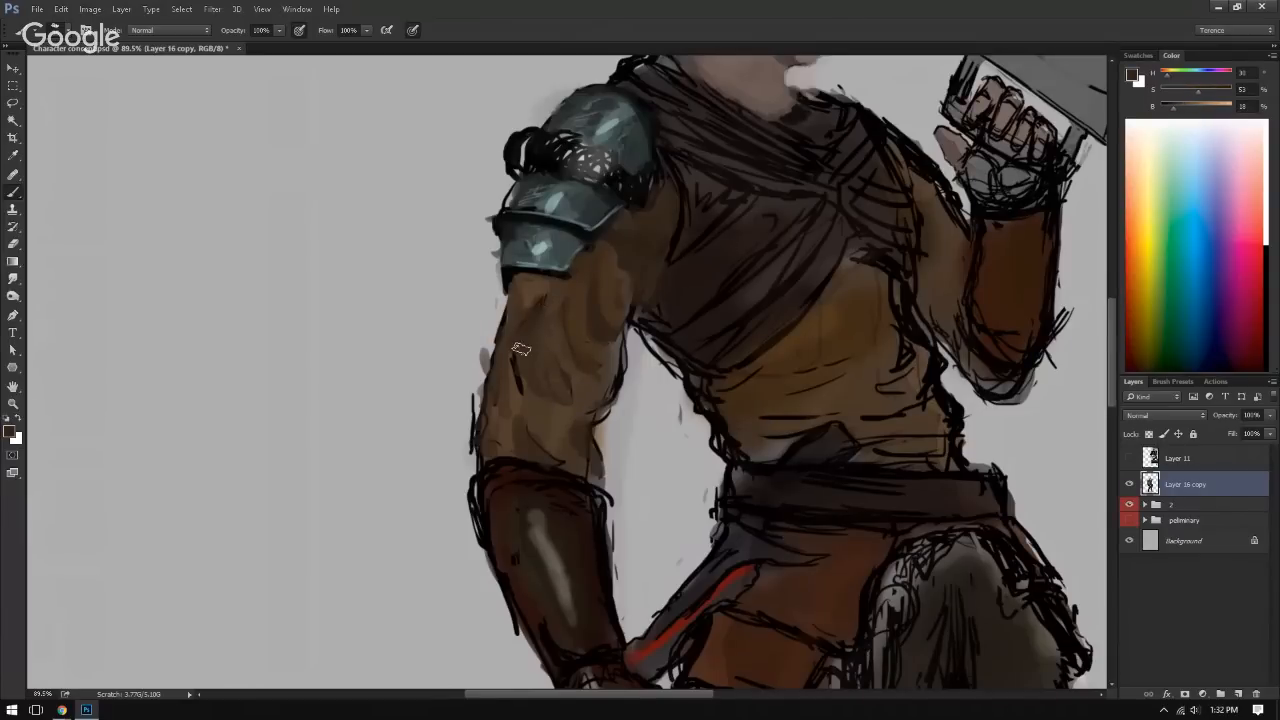
Step: Cover the leftover black lines on the outer and inner sides of the sleeve with sampled browns
alt+click(509, 387)
drag(515, 374, 509, 361)
alt+click(532, 426)
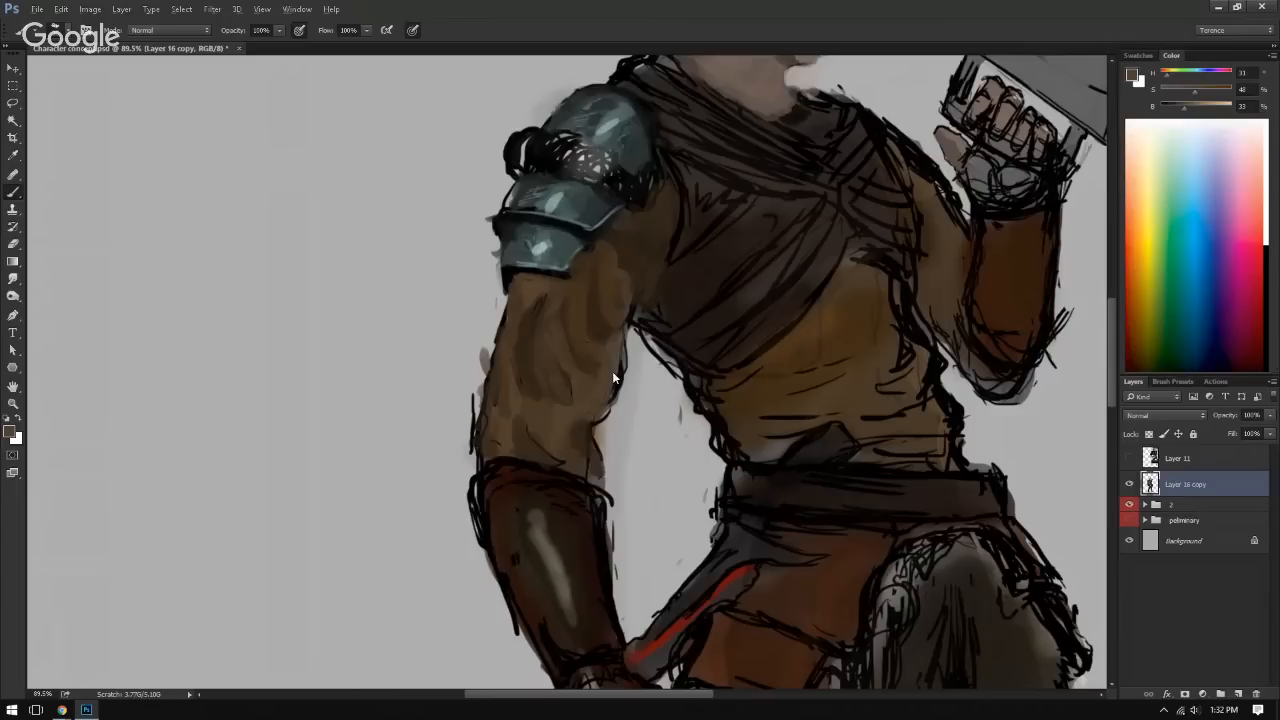
alt+click(641, 255)
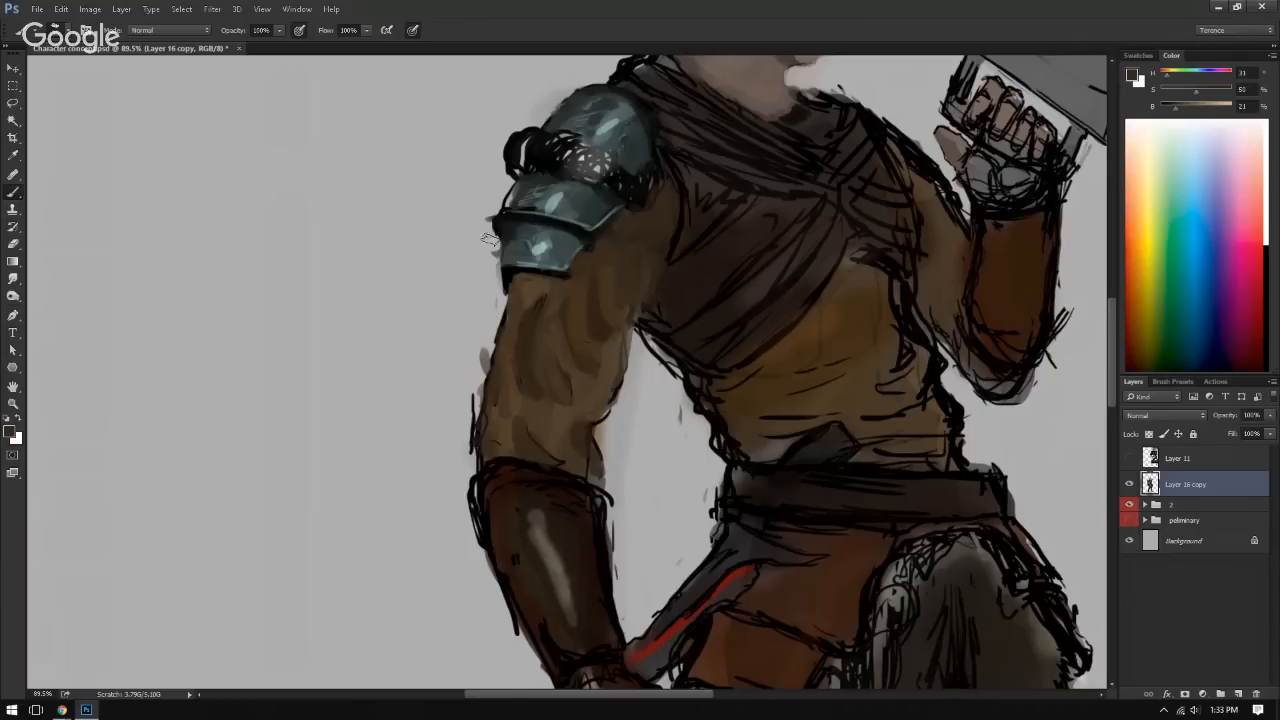
Step: Paint near-black reflection bands across the top, middle and lower shoulder plates
drag(553, 220, 600, 232)
drag(593, 172, 519, 336)
drag(572, 302, 584, 302)
mouse_move(517, 312)
mouse_down()
mouse_move(554, 306)
mouse_move(520, 273)
mouse_up()
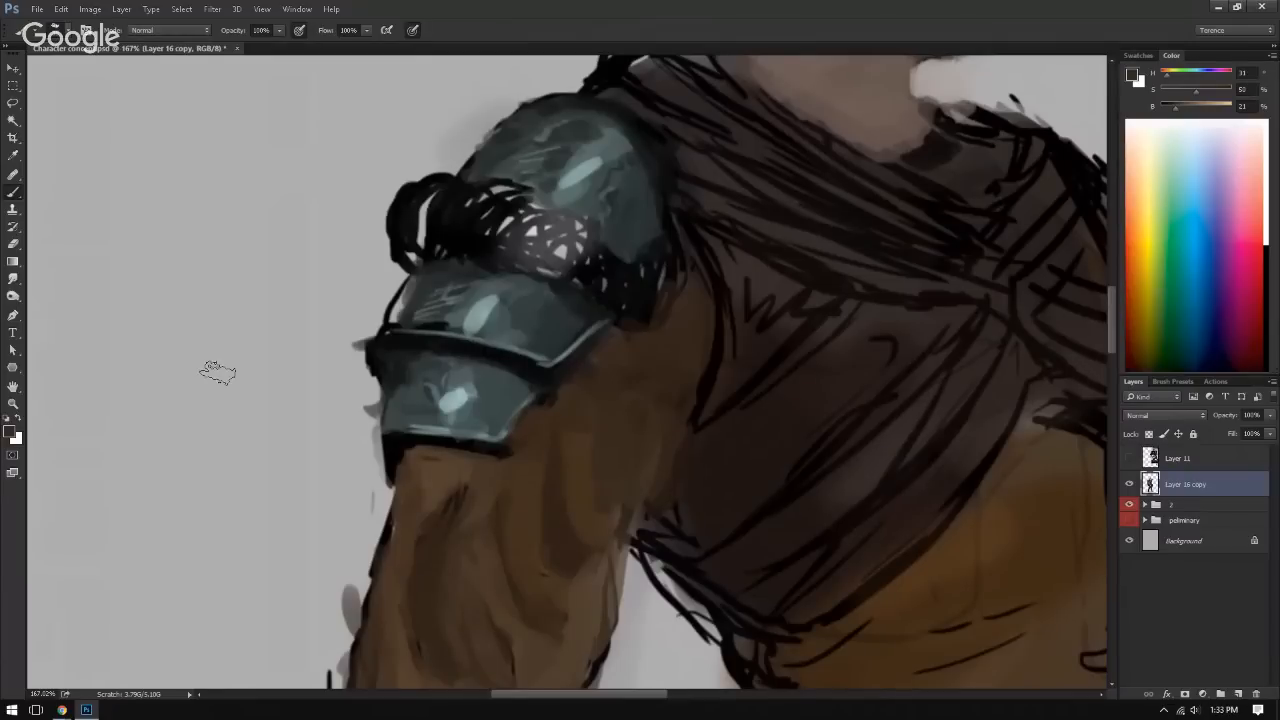
alt+click(400, 347)
alt+click(411, 345)
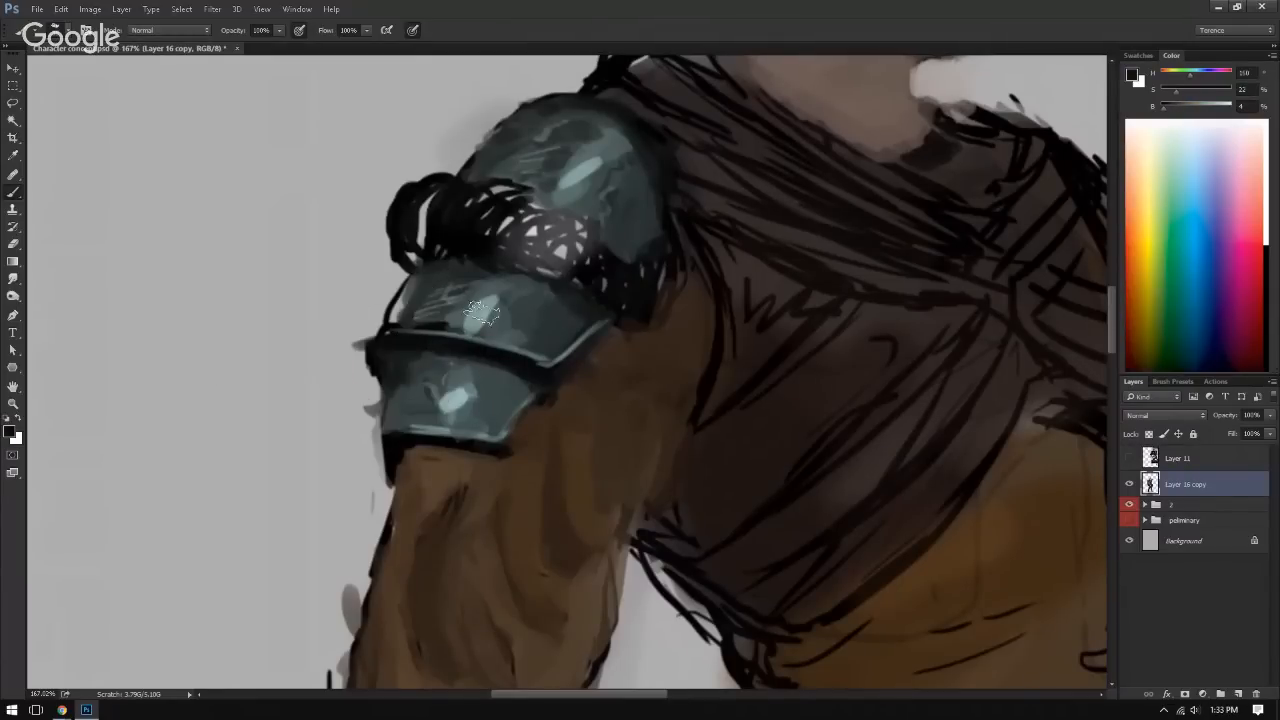
mouse_move(472, 278)
mouse_down()
mouse_move(455, 316)
mouse_move(486, 270)
mouse_up()
drag(525, 193, 611, 129)
drag(444, 356, 424, 413)
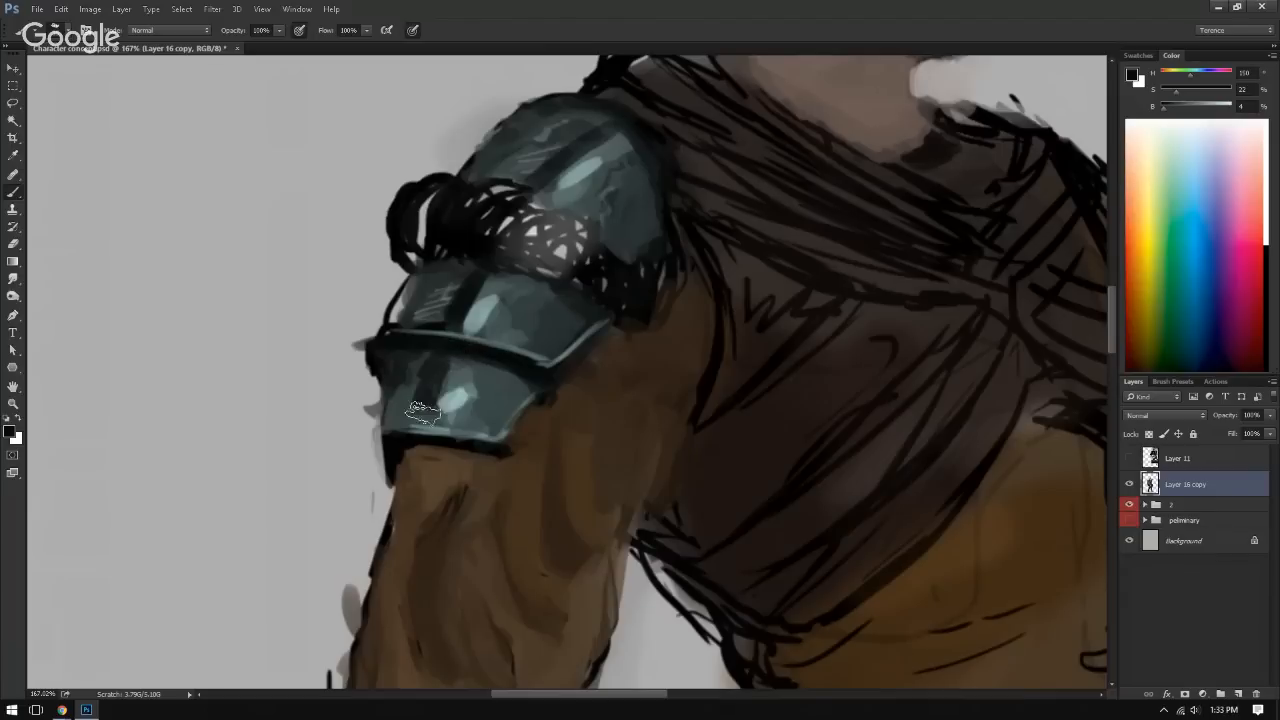
Step: Paint bright pale teal highlight streaks beside the dark bands on all three shoulder plates
alt+click(478, 331)
drag(494, 286, 474, 330)
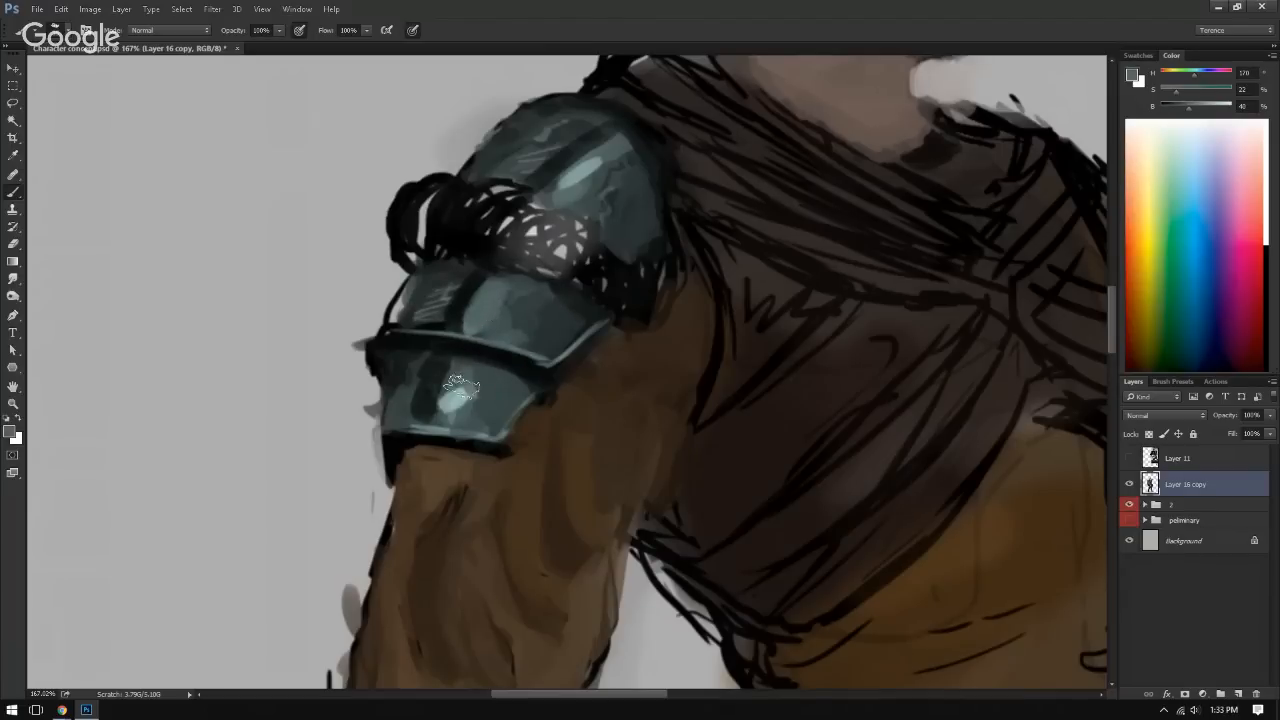
click(1216, 120)
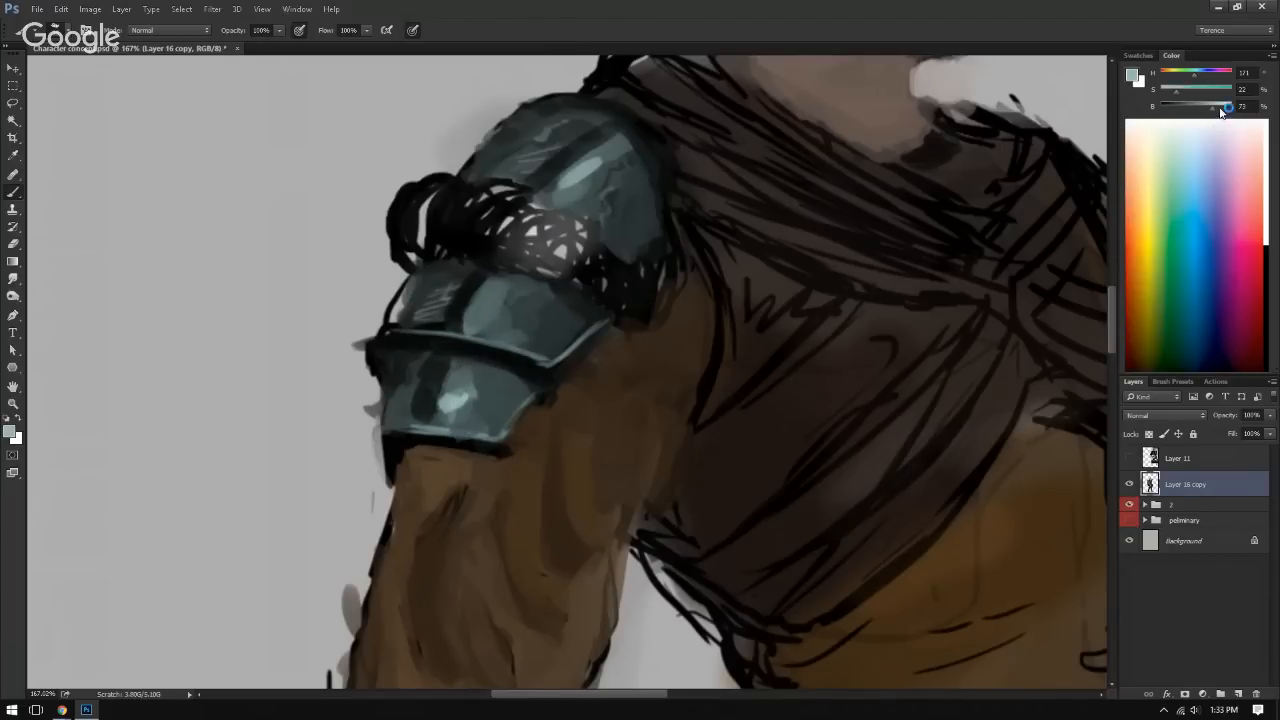
click(1220, 110)
drag(460, 363, 450, 404)
drag(490, 283, 470, 328)
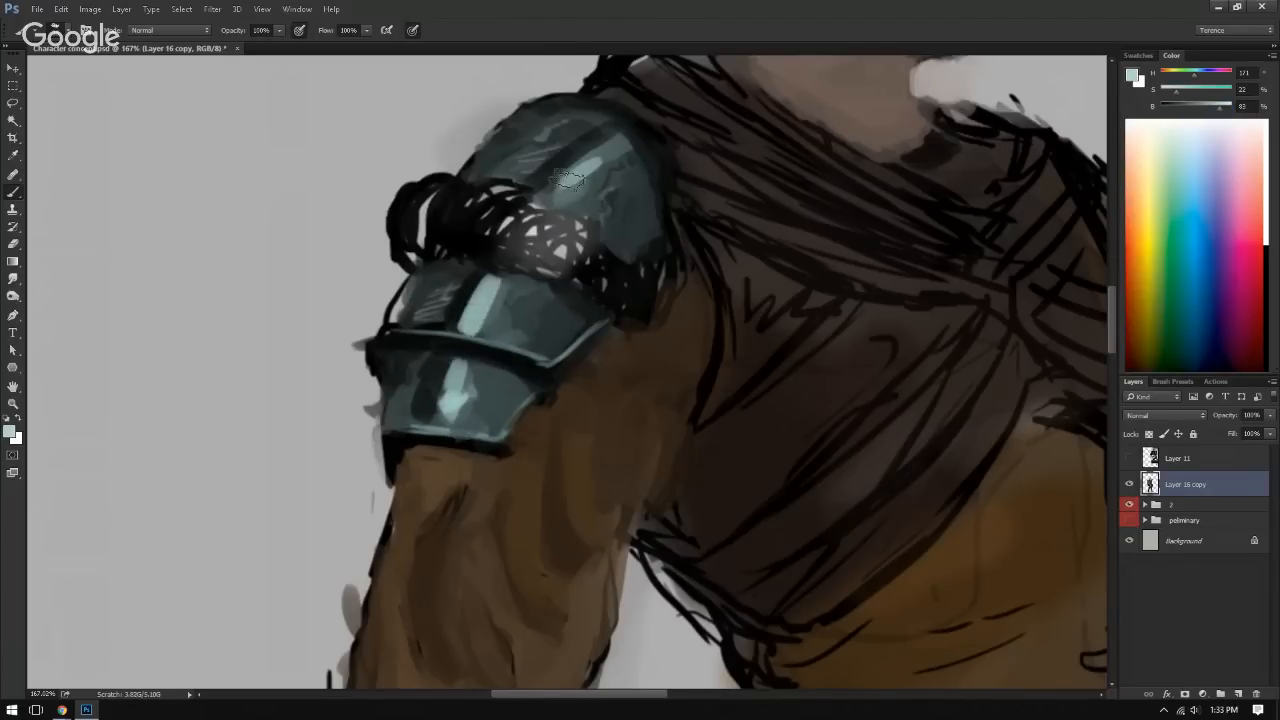
drag(568, 182, 622, 138)
Step: Undo the last three brush strokes on the shoulder armor
alt+click(537, 158)
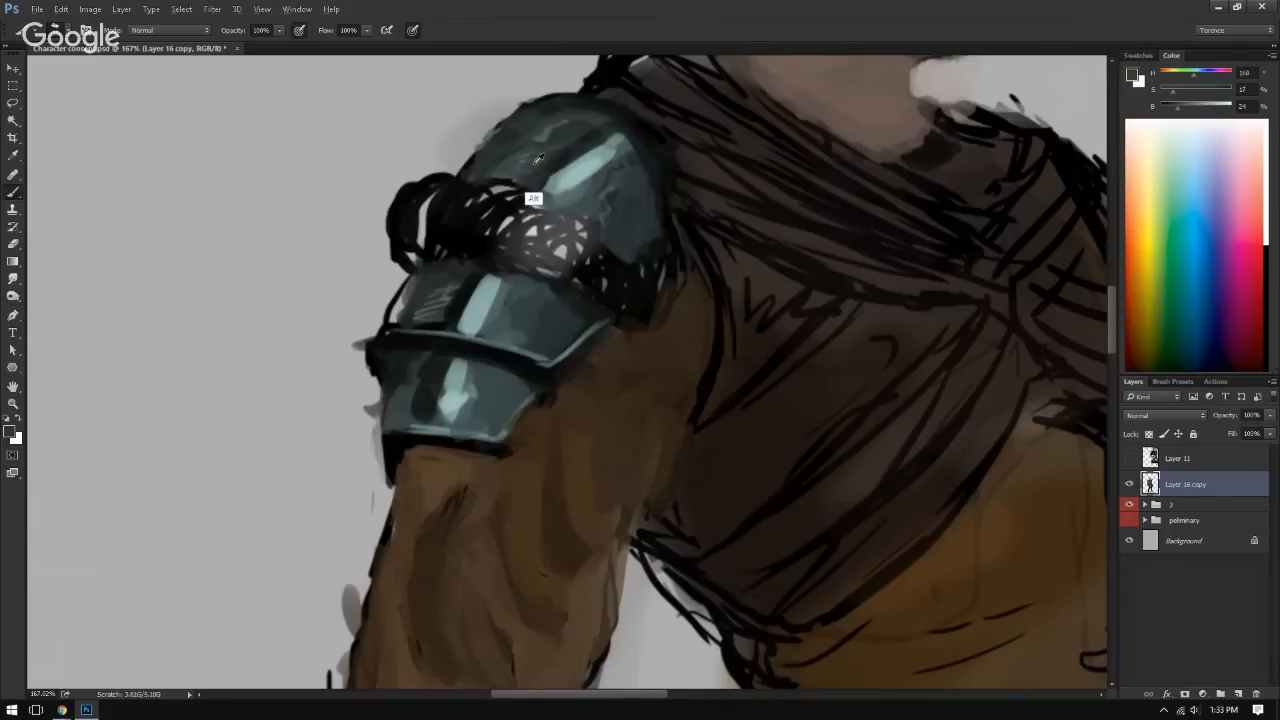
key(ctrl+0)
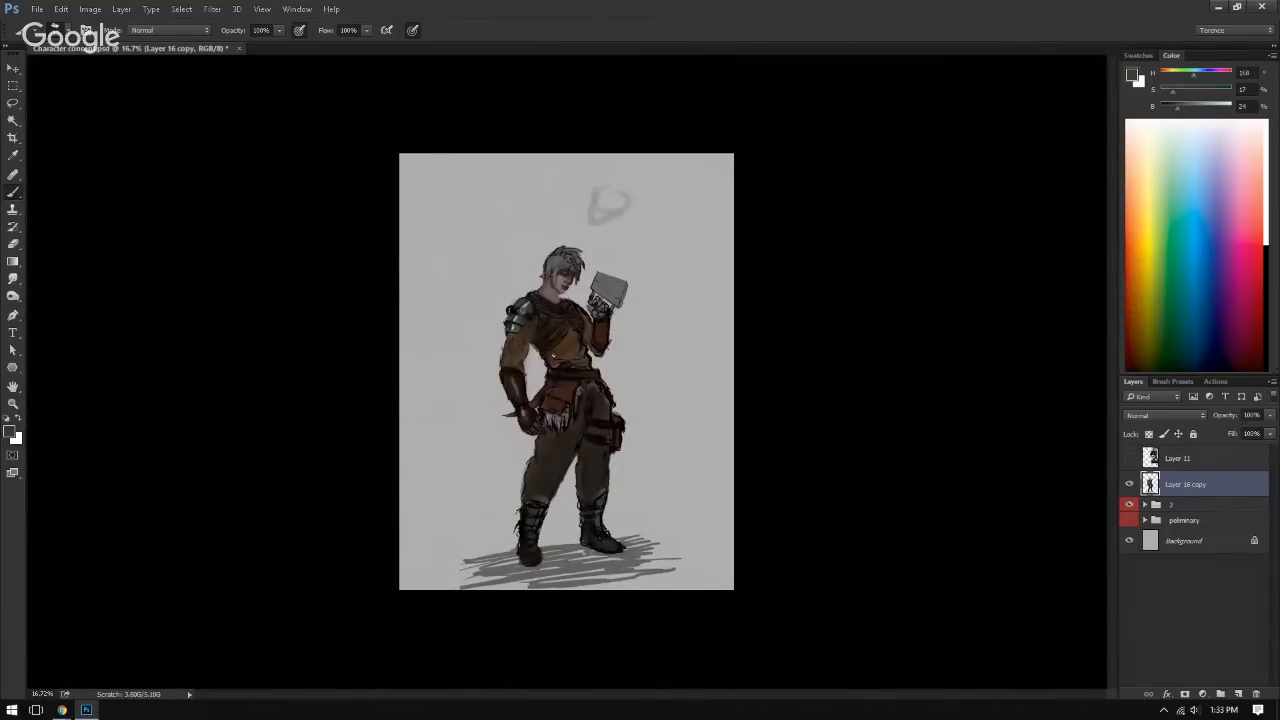
drag(520, 318, 753, 322)
key(ctrl+alt+z)
key(ctrl+alt+z)
key(ctrl+alt+z)
key(ctrl+alt+z)
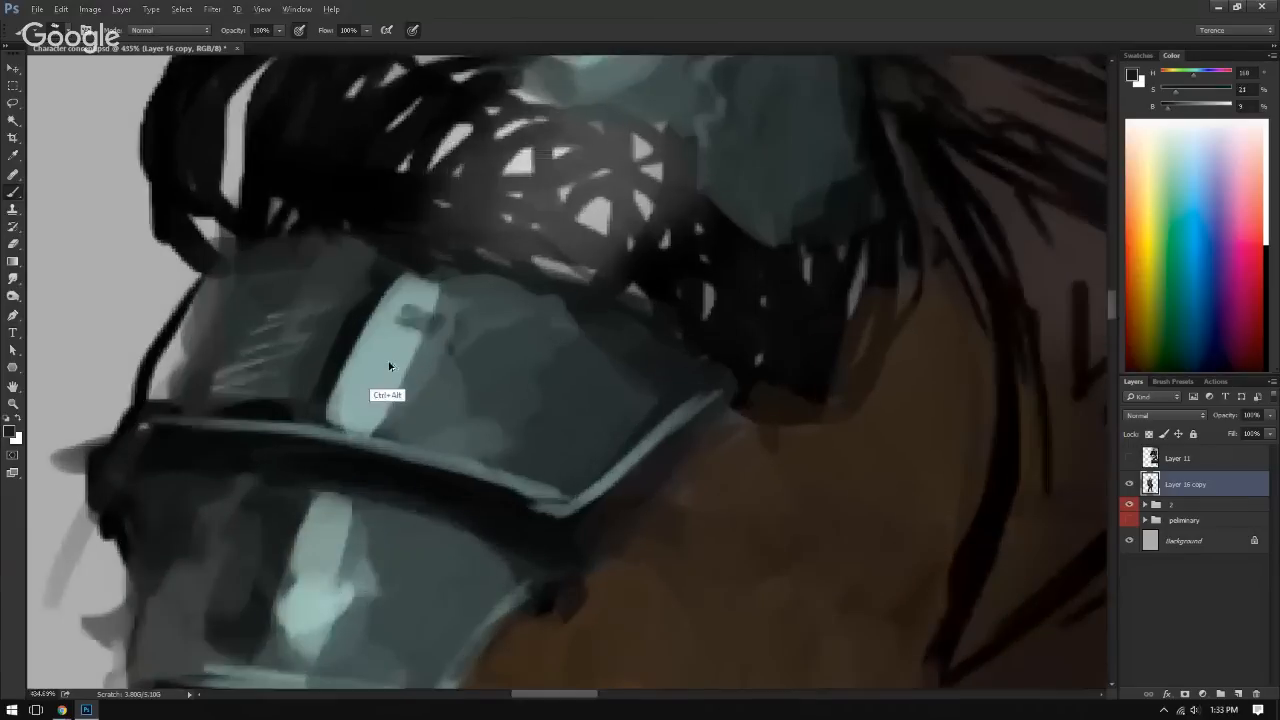
Step: Soften the highlight streak on the middle shoulder plate with sampled mid teal tones
alt+click(384, 349)
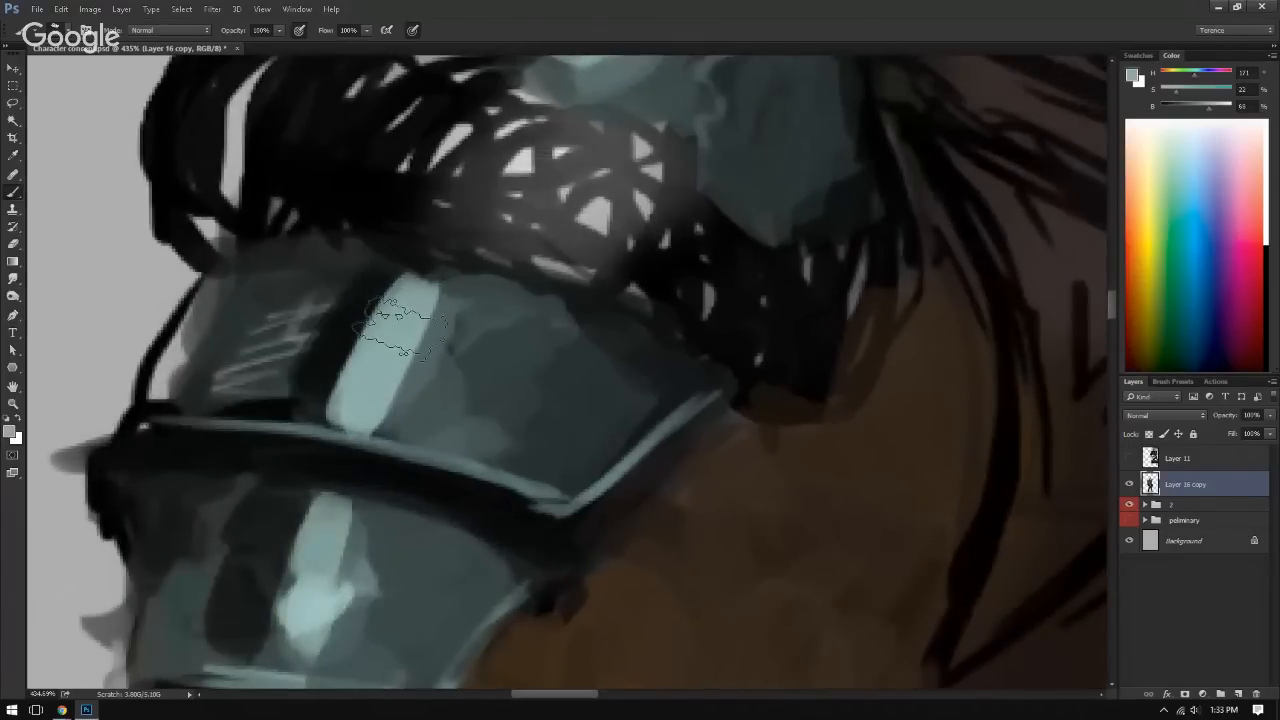
drag(400, 327, 362, 372)
alt+click(337, 402)
mouse_move(385, 305)
mouse_down()
mouse_move(308, 378)
mouse_move(392, 345)
mouse_move(309, 312)
mouse_move(357, 294)
mouse_up()
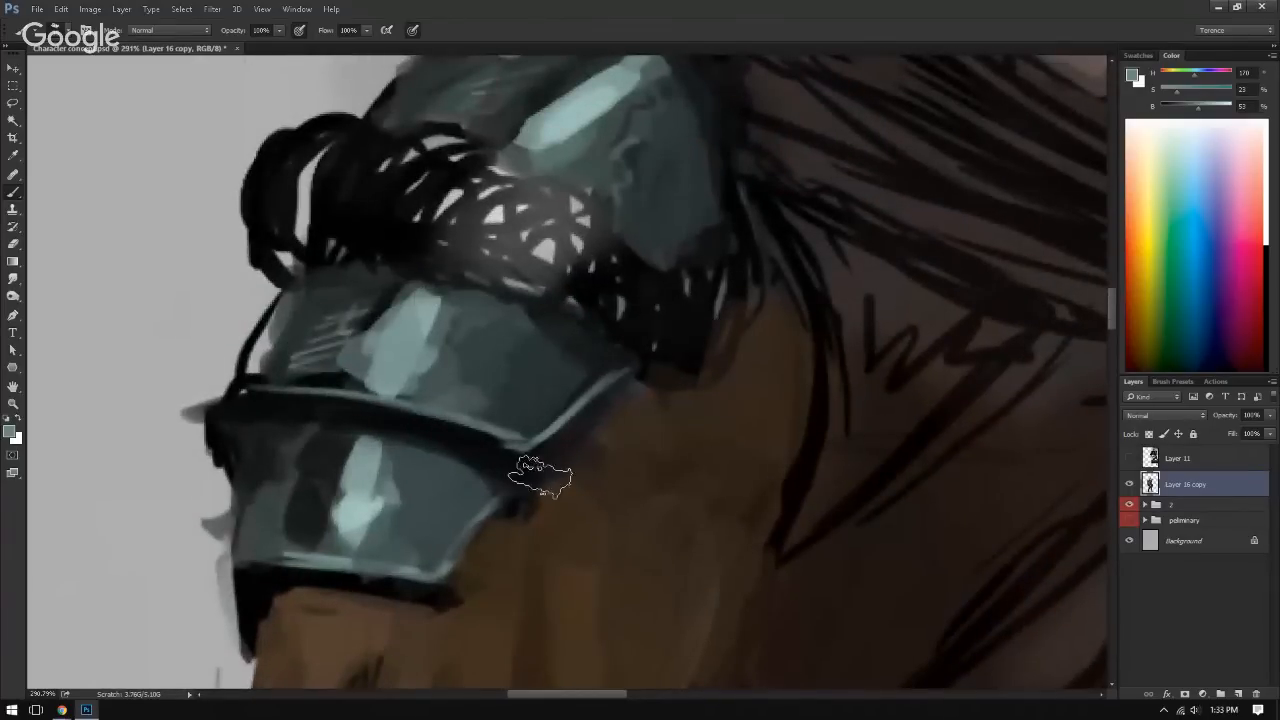
Step: Blend mid teal around the highlight and dark band on the lower shoulder plate
mouse_move(344, 482)
mouse_down()
mouse_move(334, 515)
mouse_move(336, 460)
mouse_up()
drag(338, 520, 350, 541)
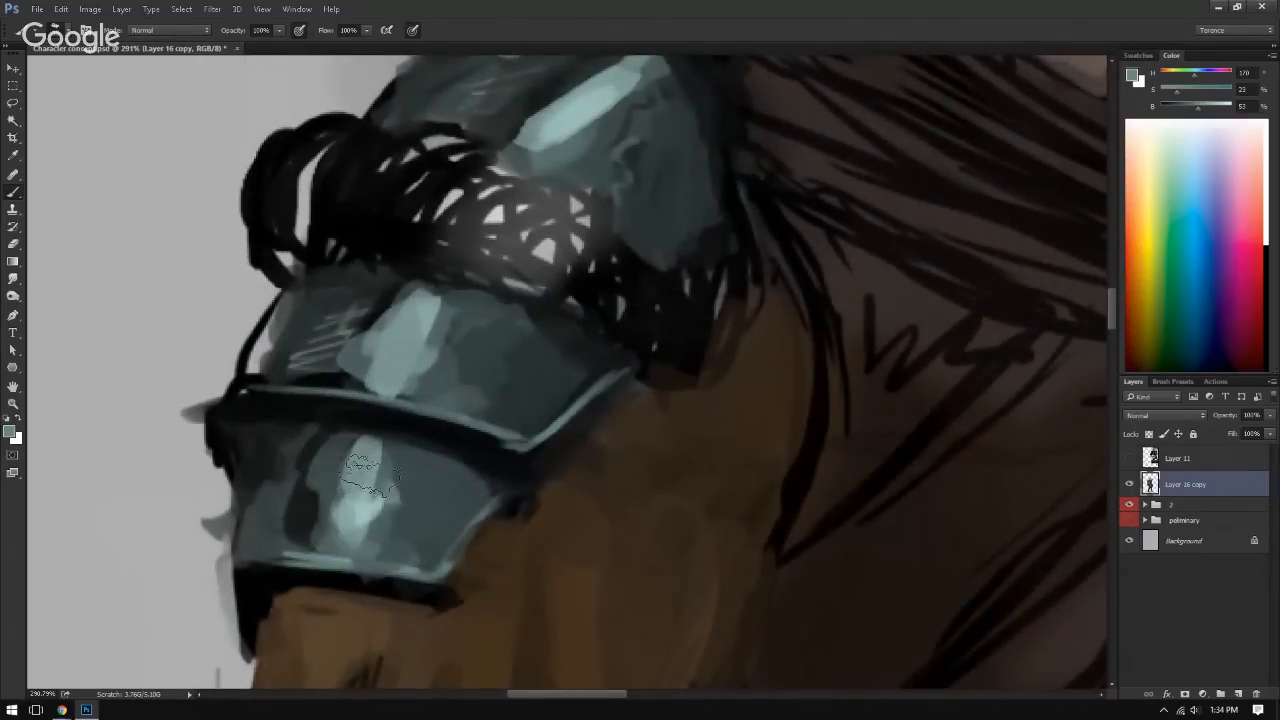
drag(370, 476, 368, 524)
mouse_move(508, 486)
mouse_down()
mouse_move(433, 489)
mouse_move(452, 495)
mouse_move(466, 442)
mouse_move(400, 443)
mouse_up()
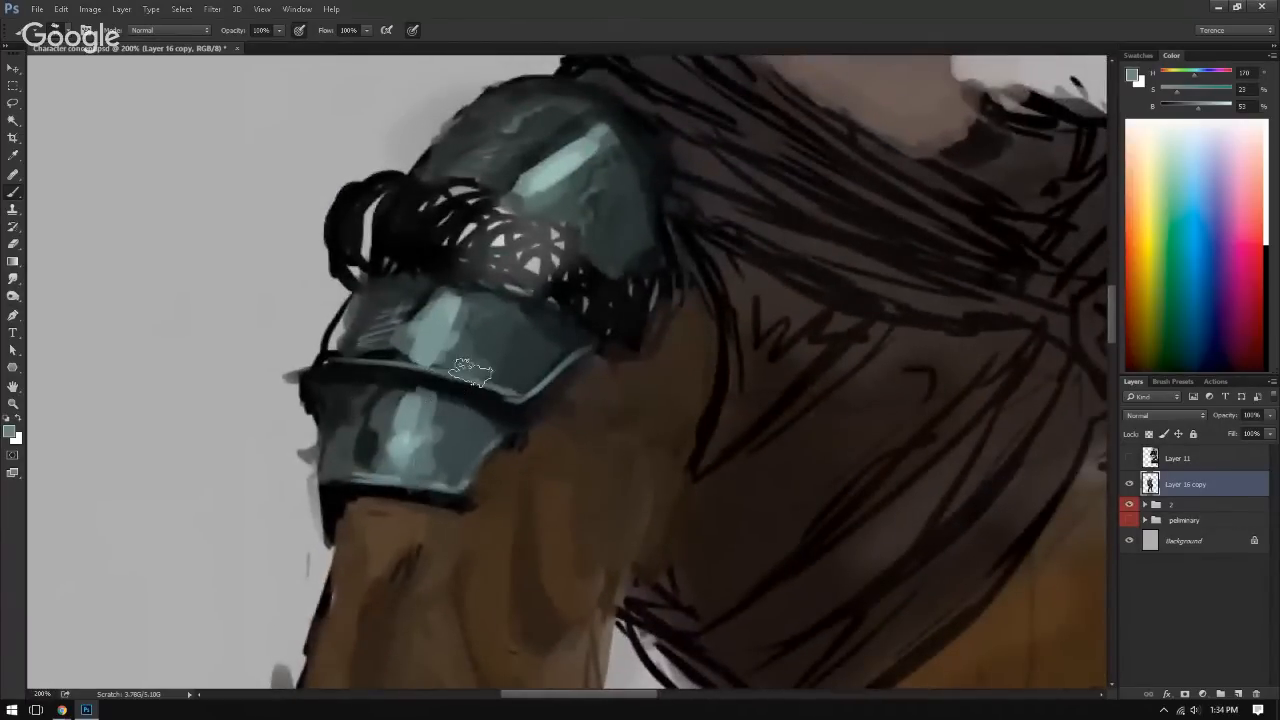
drag(539, 433, 541, 494)
drag(503, 452, 387, 442)
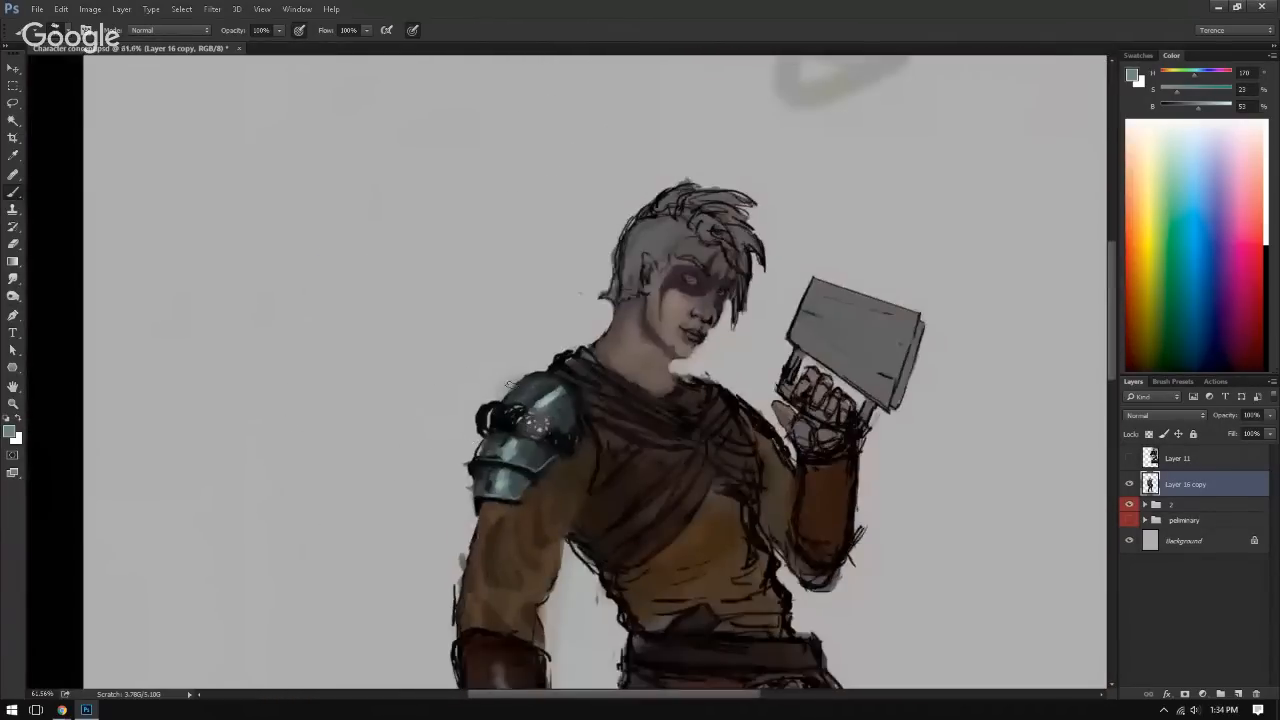
Step: Draw thin near-black crack lines on the middle shoulder plate beside its highlight
drag(481, 456, 645, 450)
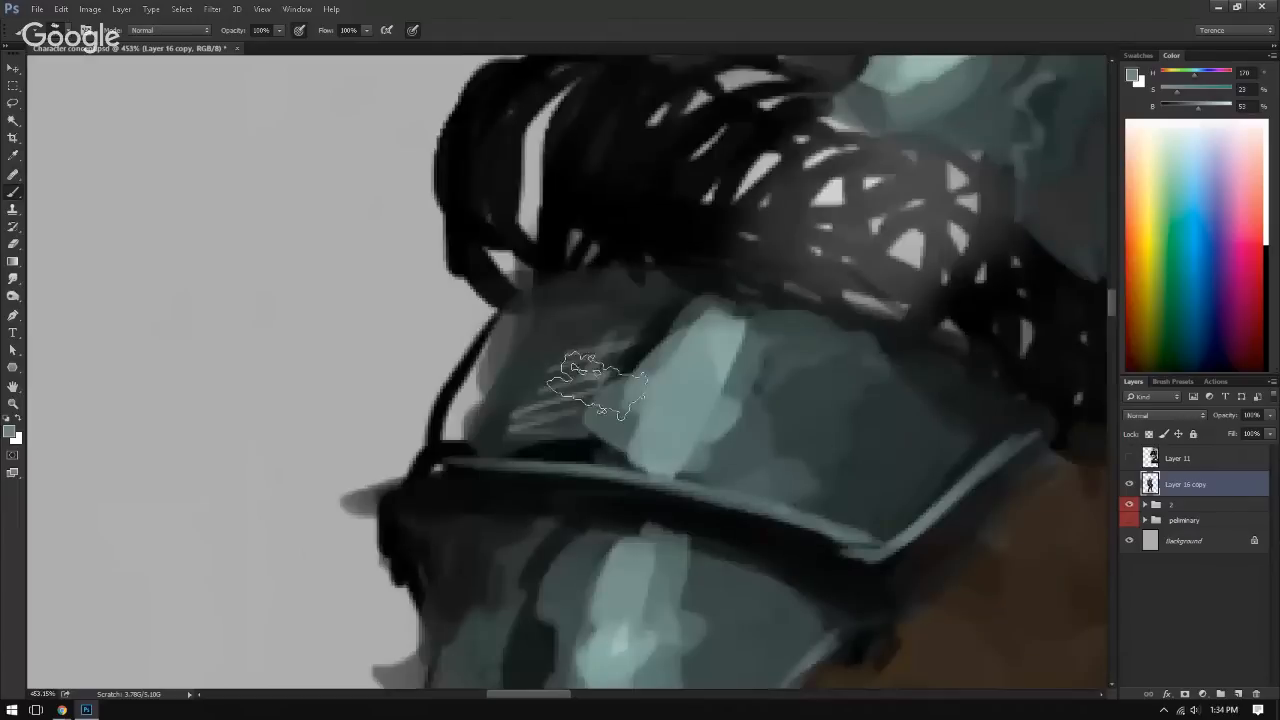
alt+click(578, 438)
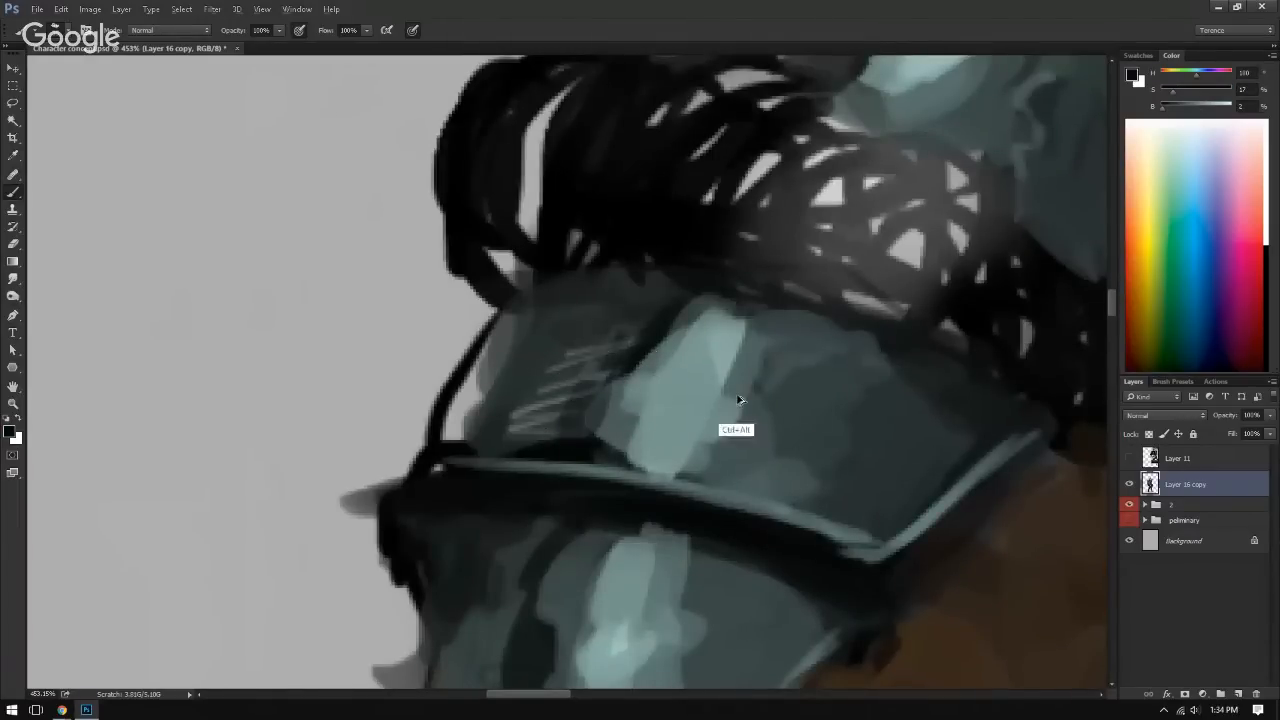
drag(757, 335, 776, 495)
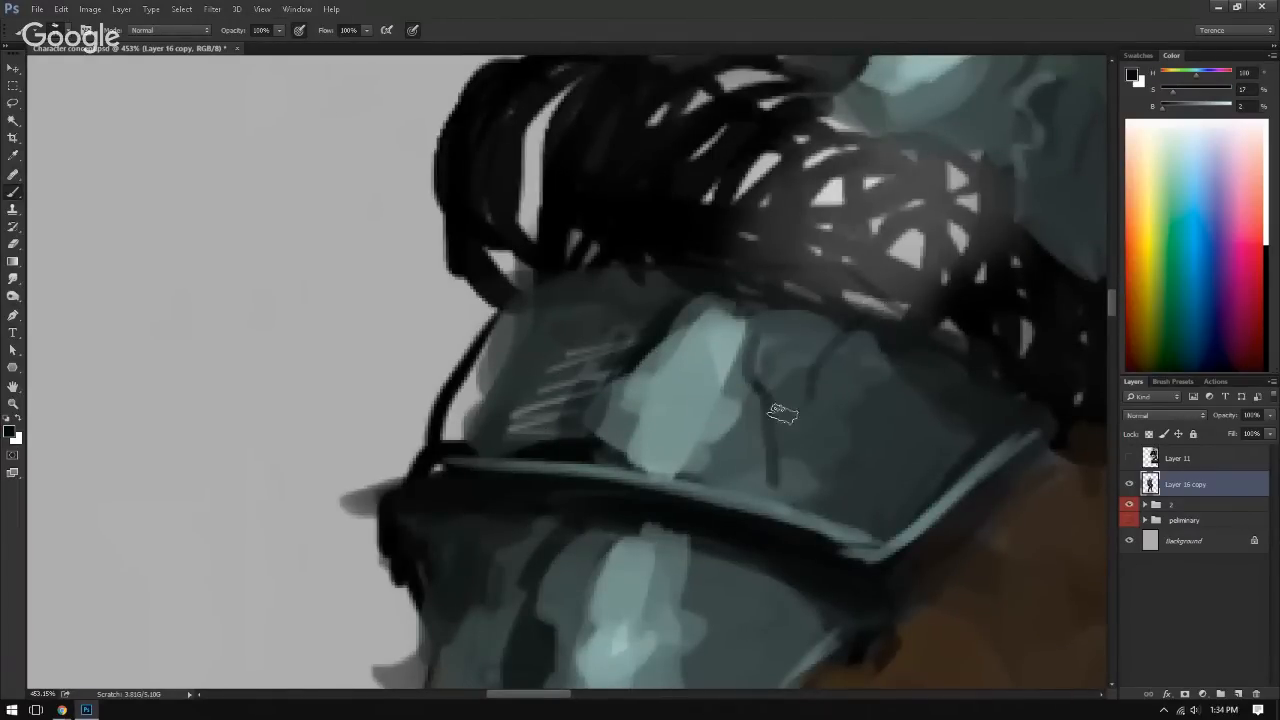
key(ctrl+0)
drag(562, 318, 585, 334)
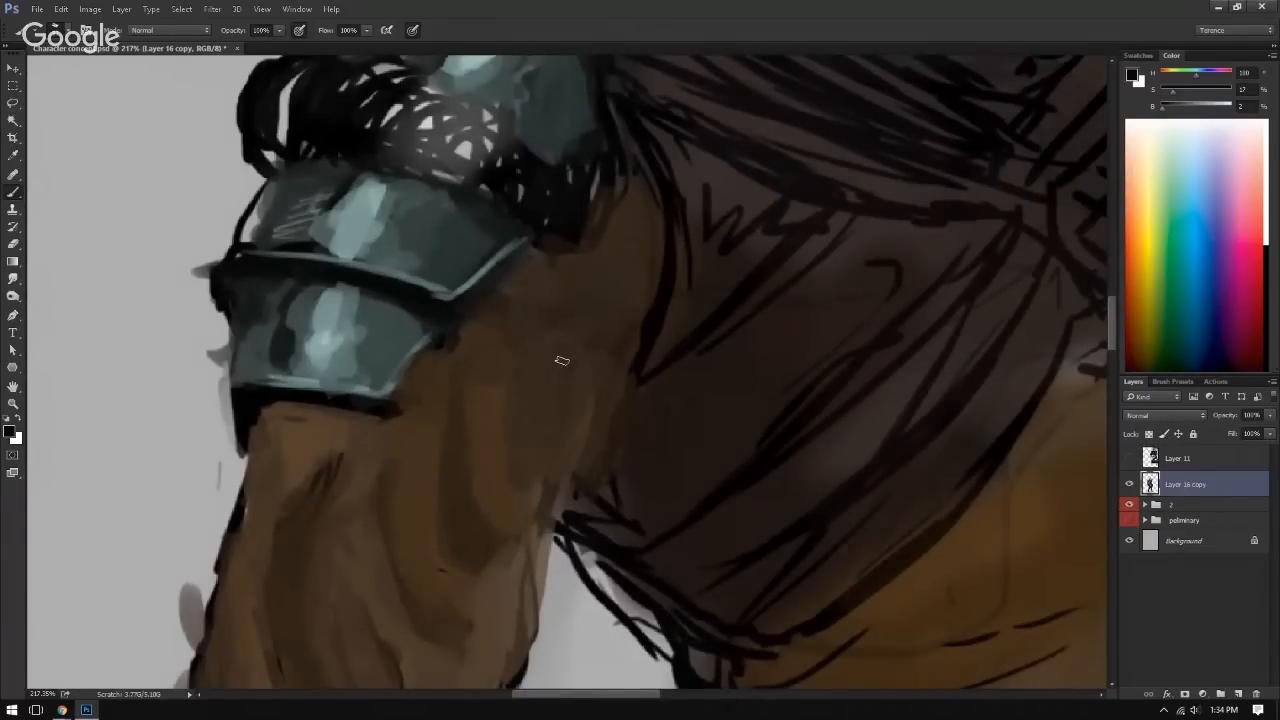
Step: Blend sampled teal over the dark bands and highlight edges on the middle and lower shoulder plates
drag(538, 372, 614, 450)
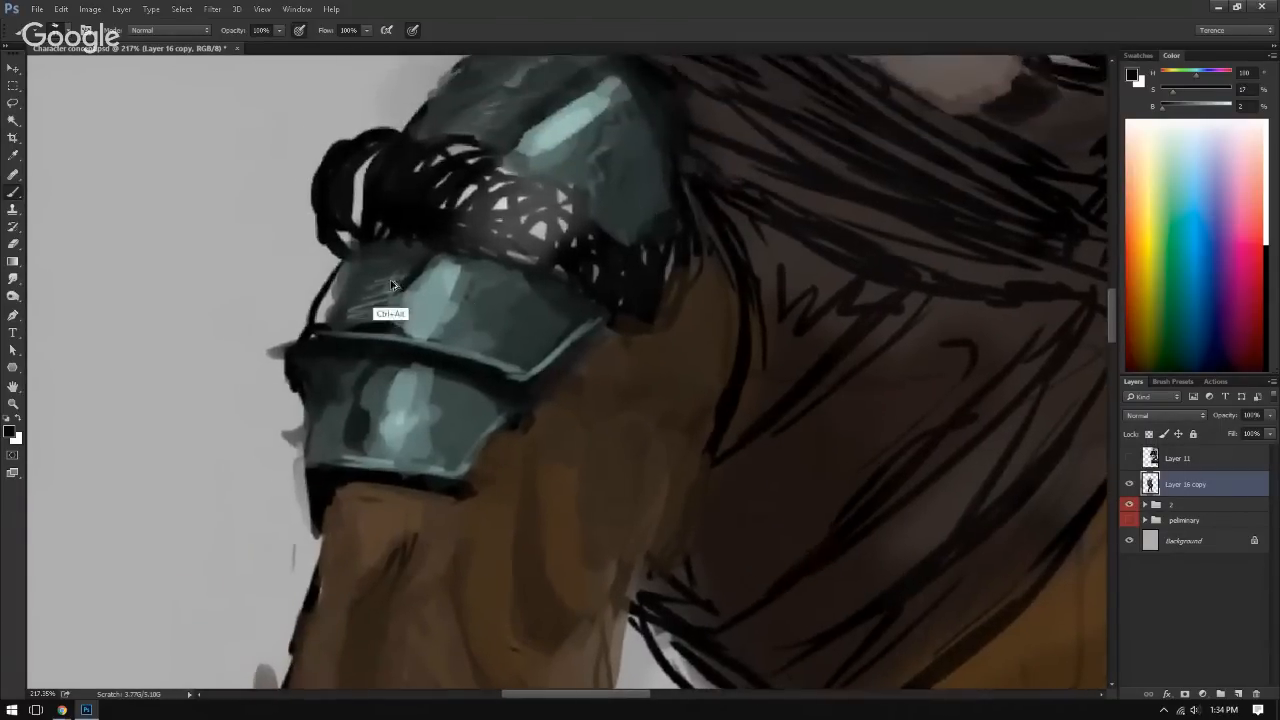
alt+click(421, 282)
mouse_move(421, 266)
mouse_down()
mouse_move(392, 318)
mouse_move(416, 267)
mouse_move(390, 298)
mouse_move(402, 306)
mouse_up()
mouse_move(364, 402)
mouse_down()
mouse_move(359, 433)
mouse_move(362, 420)
mouse_up()
drag(433, 382, 411, 470)
Step: Widen the top shoulder plate's highlight with sampled light and mid teal, and deepen the dark area beside it
alt+click(510, 242)
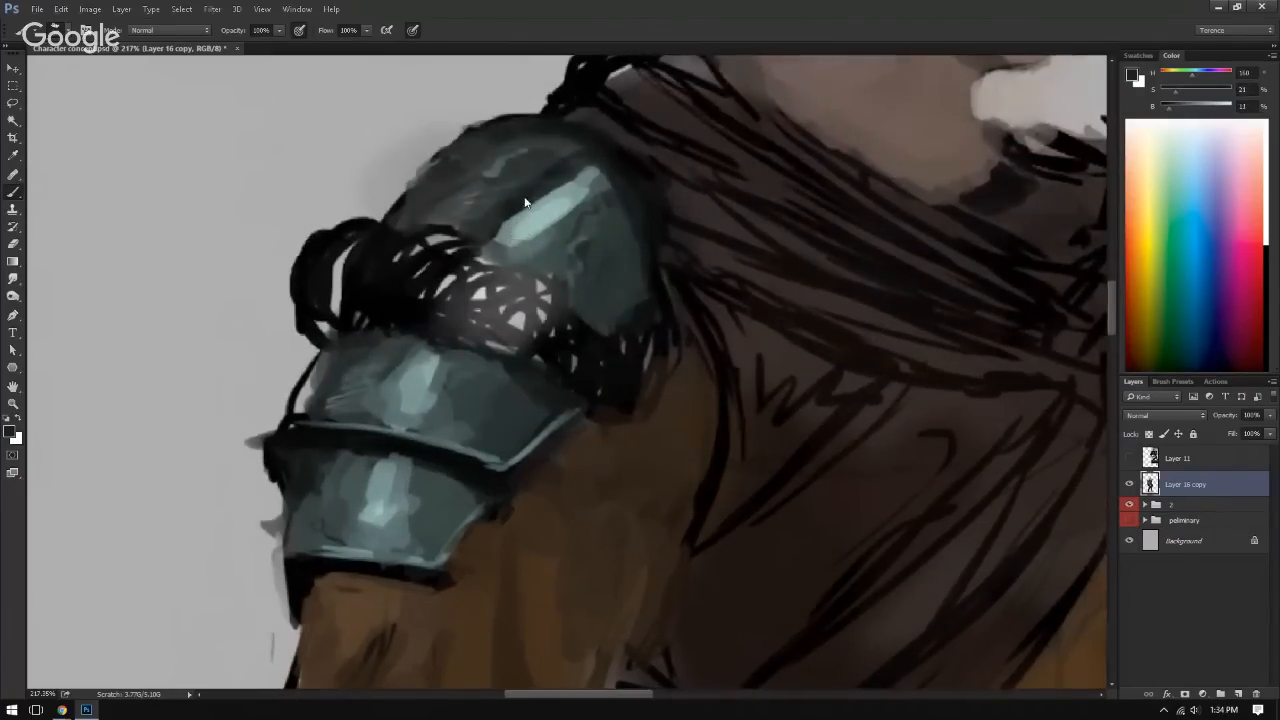
alt+click(498, 234)
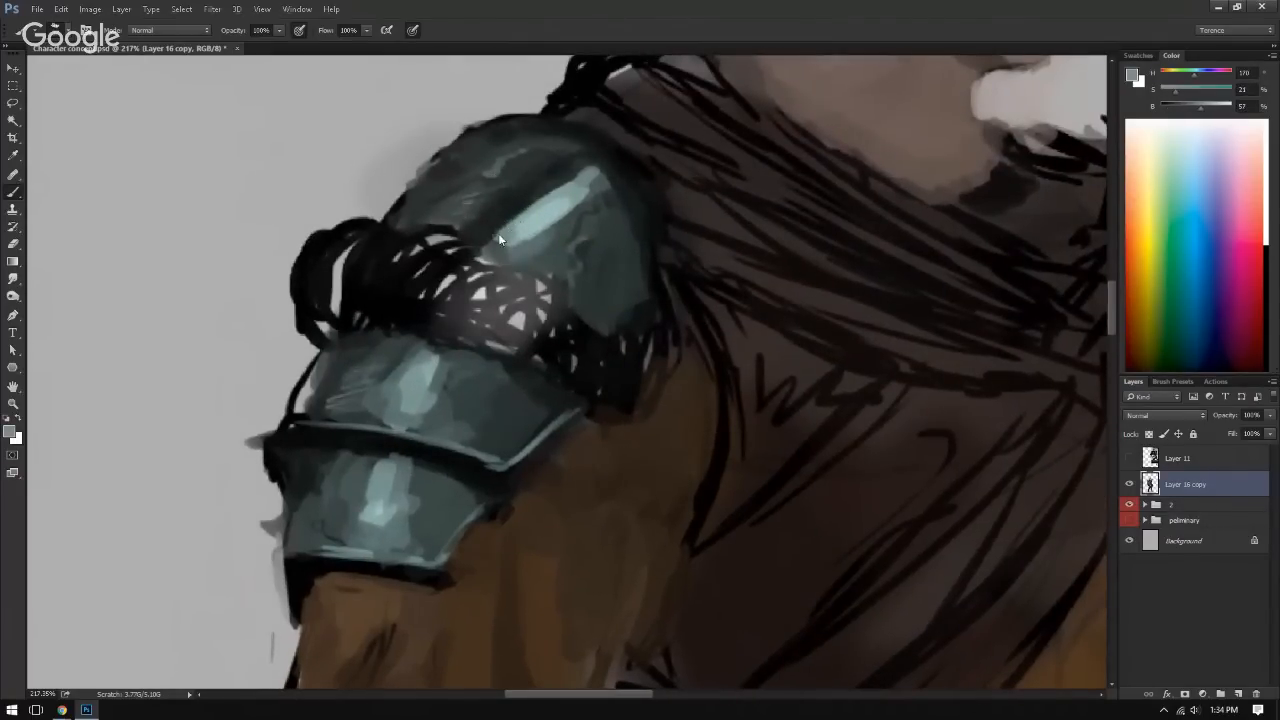
mouse_move(502, 232)
mouse_down()
mouse_move(543, 181)
mouse_move(531, 175)
mouse_up()
alt+click(527, 232)
alt+click(577, 230)
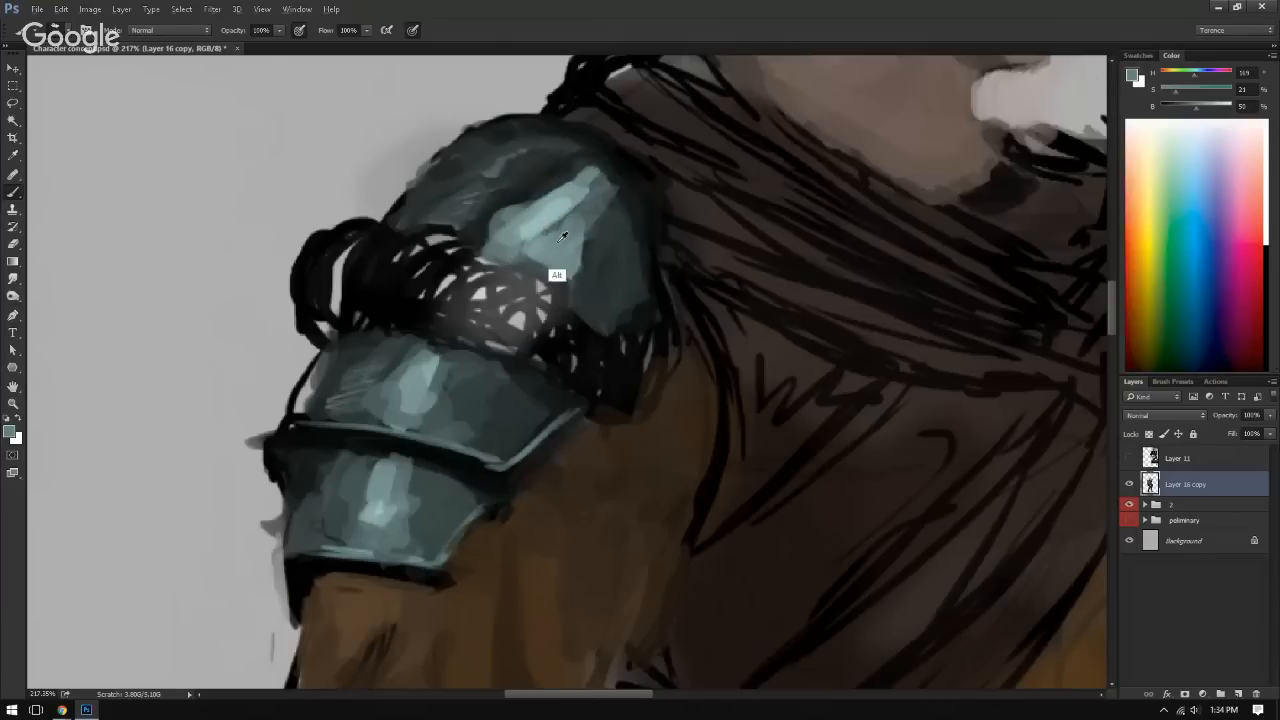
drag(579, 300, 603, 214)
alt+click(602, 264)
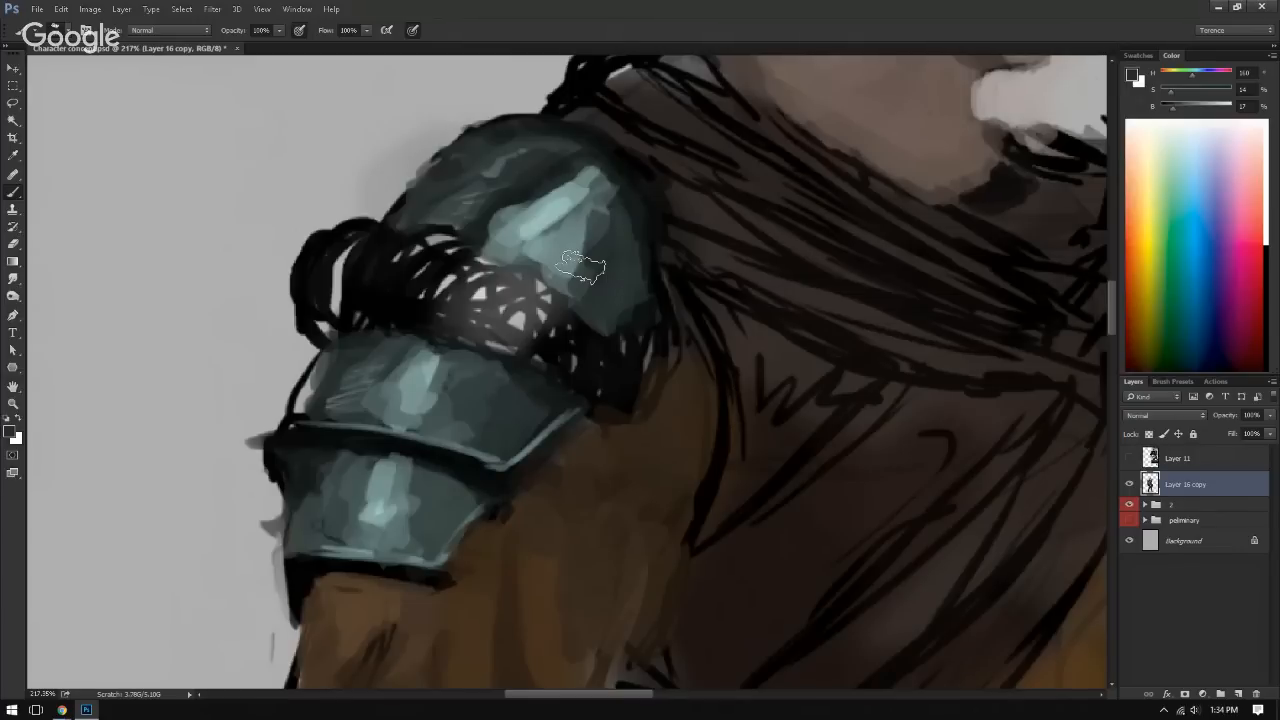
alt+click(513, 192)
drag(484, 215, 444, 207)
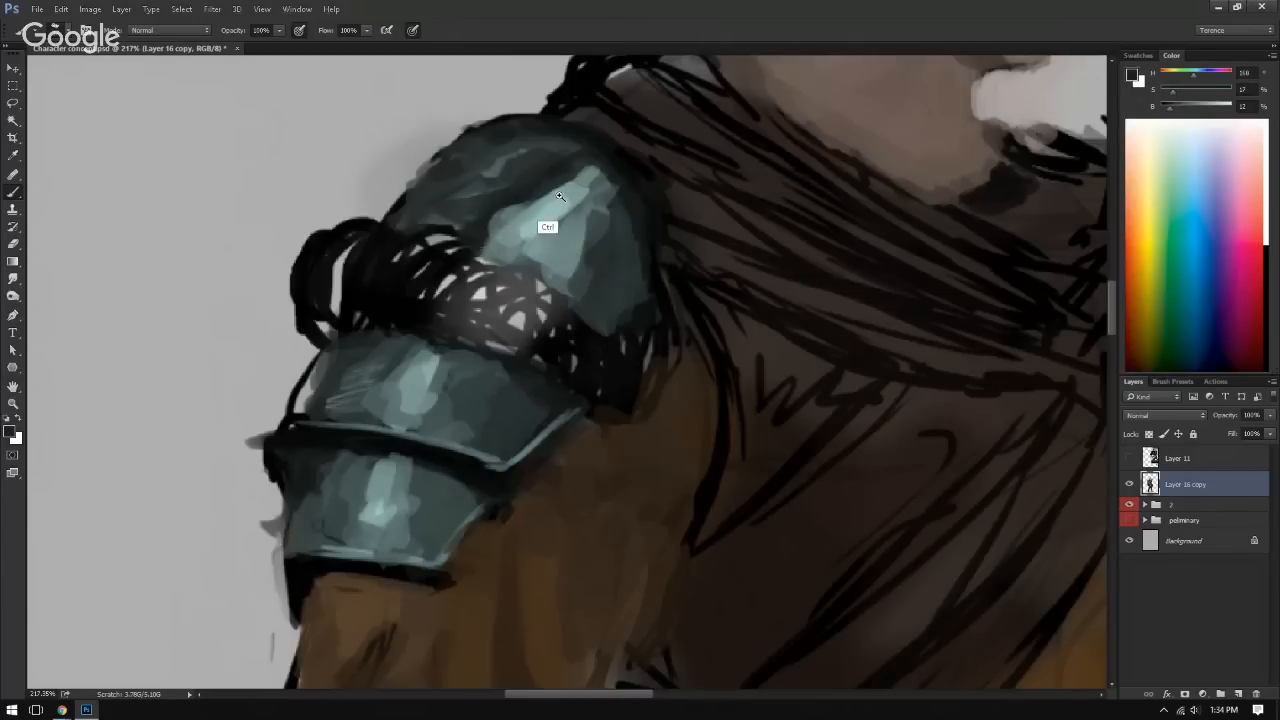
Step: Flip the canvas horizontally and paint brown fold shading on the sleeve between the shoulder armor and the bracer
drag(560, 196, 431, 184)
drag(478, 268, 404, 240)
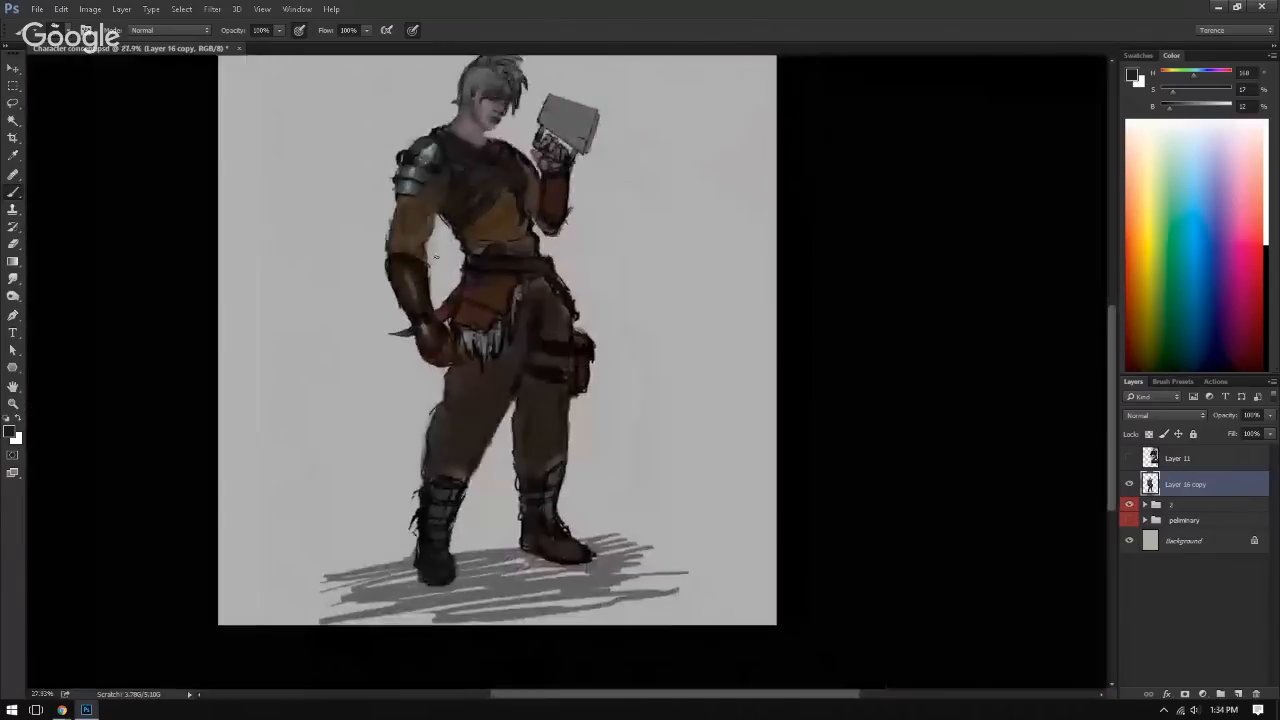
key(ctrl+shift+h)
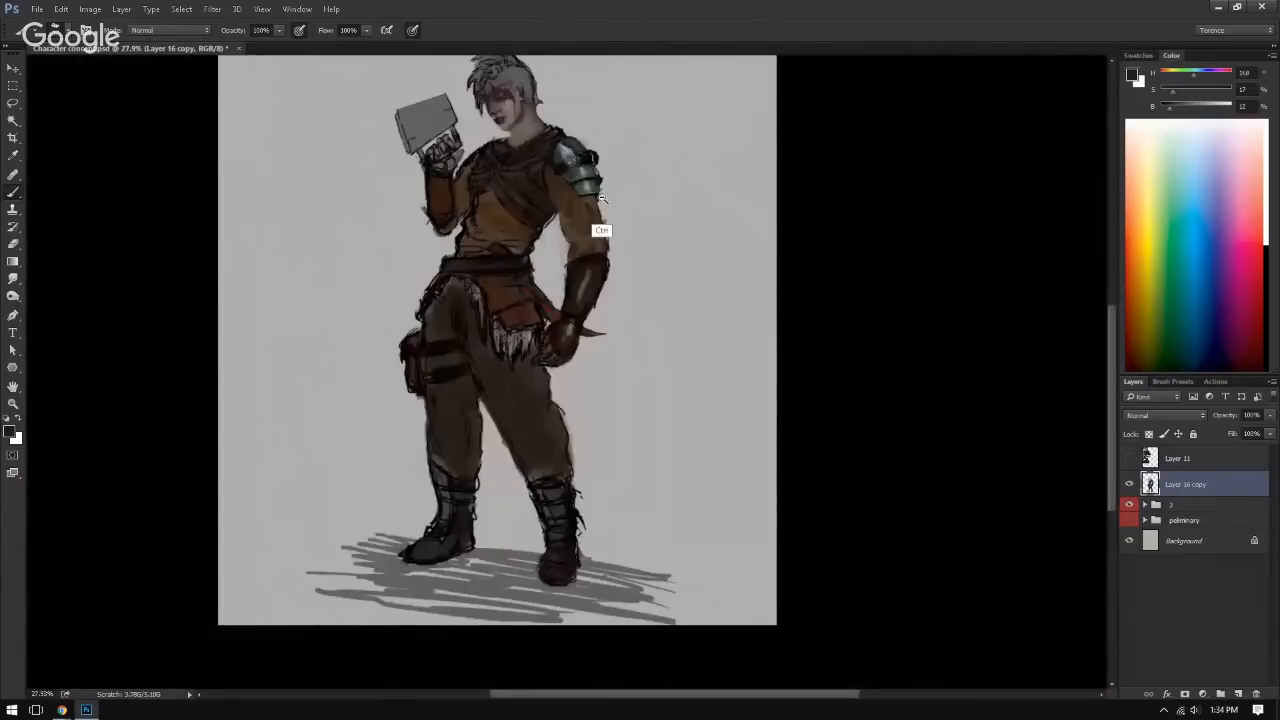
drag(601, 198, 620, 198)
mouse_move(596, 251)
mouse_down()
mouse_move(527, 275)
mouse_move(585, 263)
mouse_up()
alt+click(472, 237)
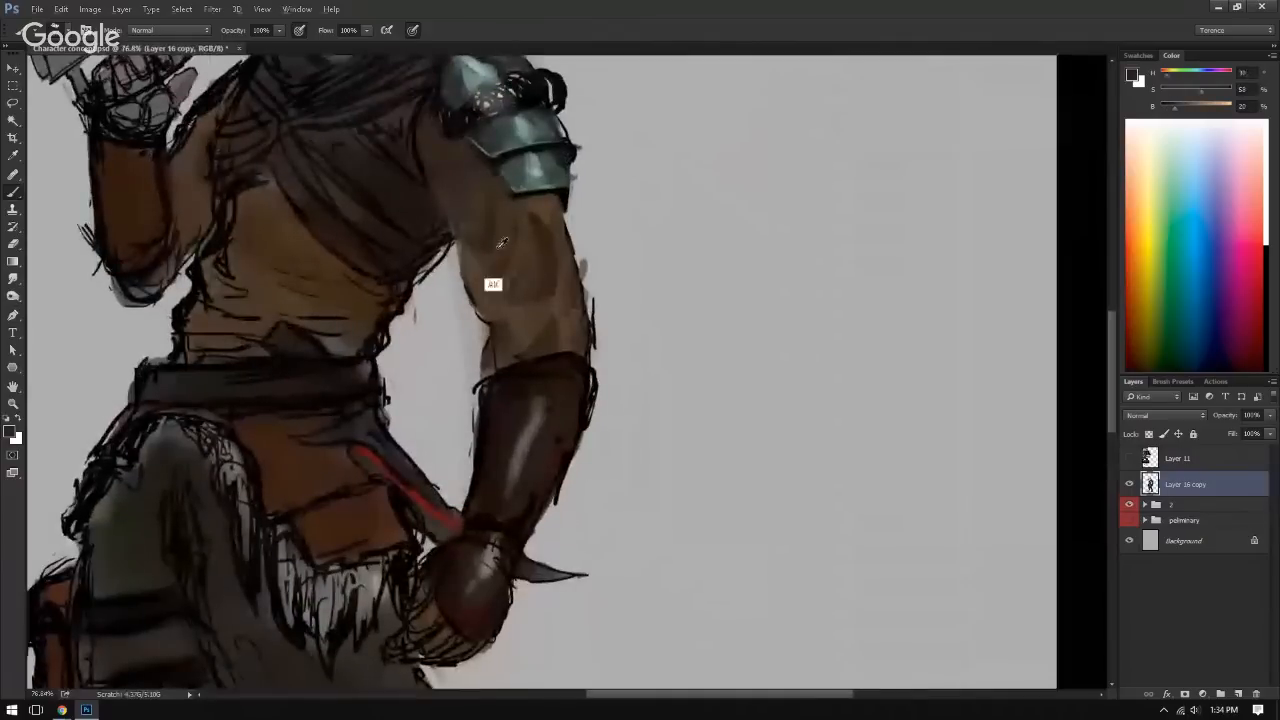
alt+click(484, 252)
alt+click(537, 330)
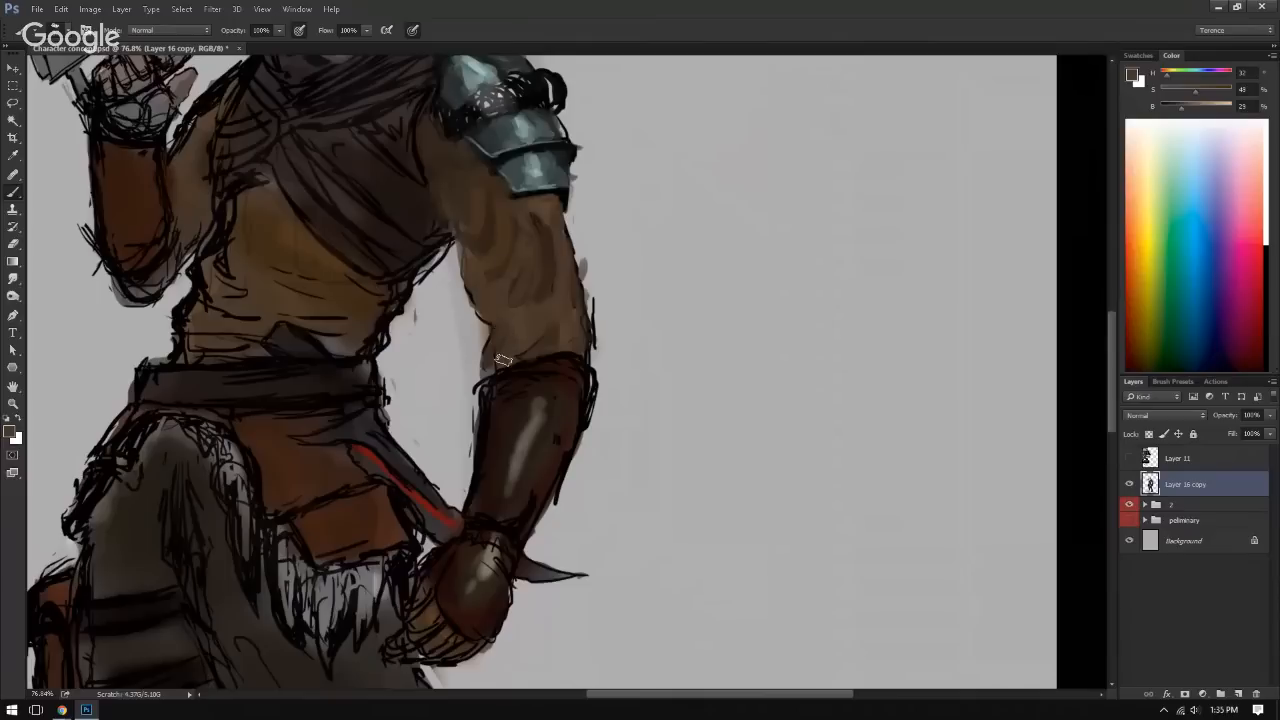
drag(509, 257, 516, 340)
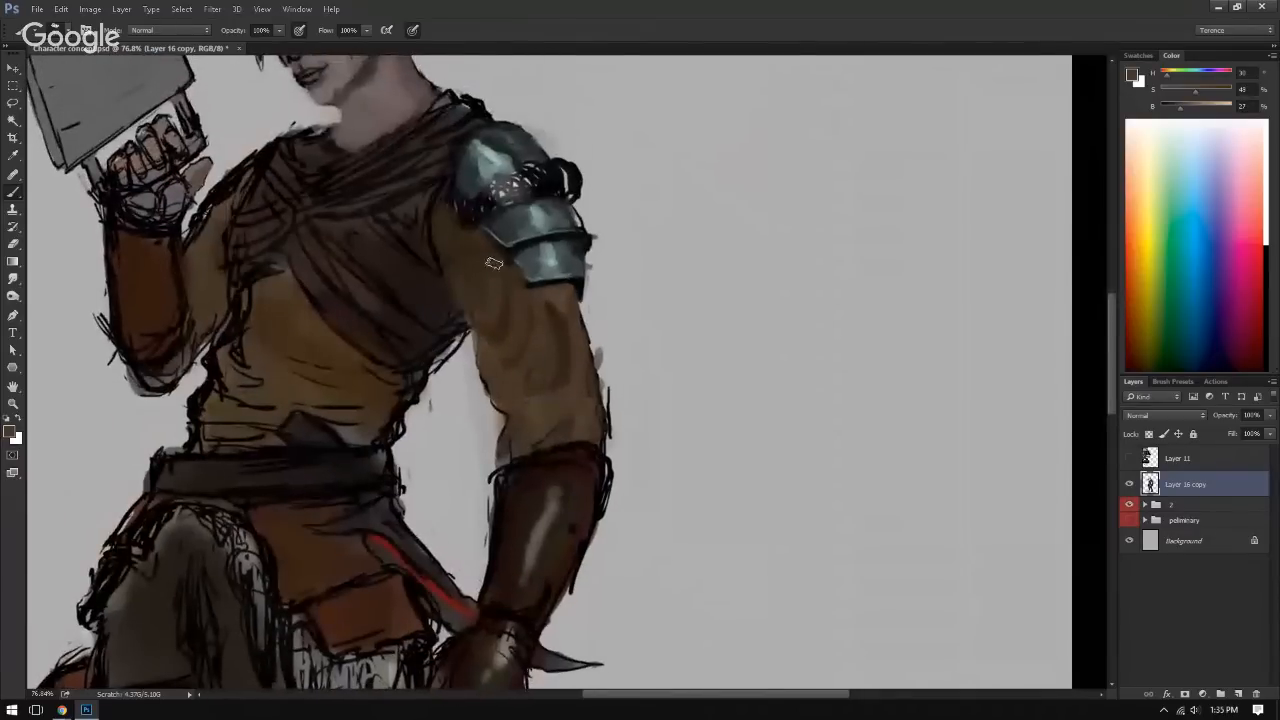
Step: Blend sampled browns over the upper sleeve folds beside and just below the shoulder armor
alt+click(525, 355)
alt+click(560, 320)
alt+click(489, 271)
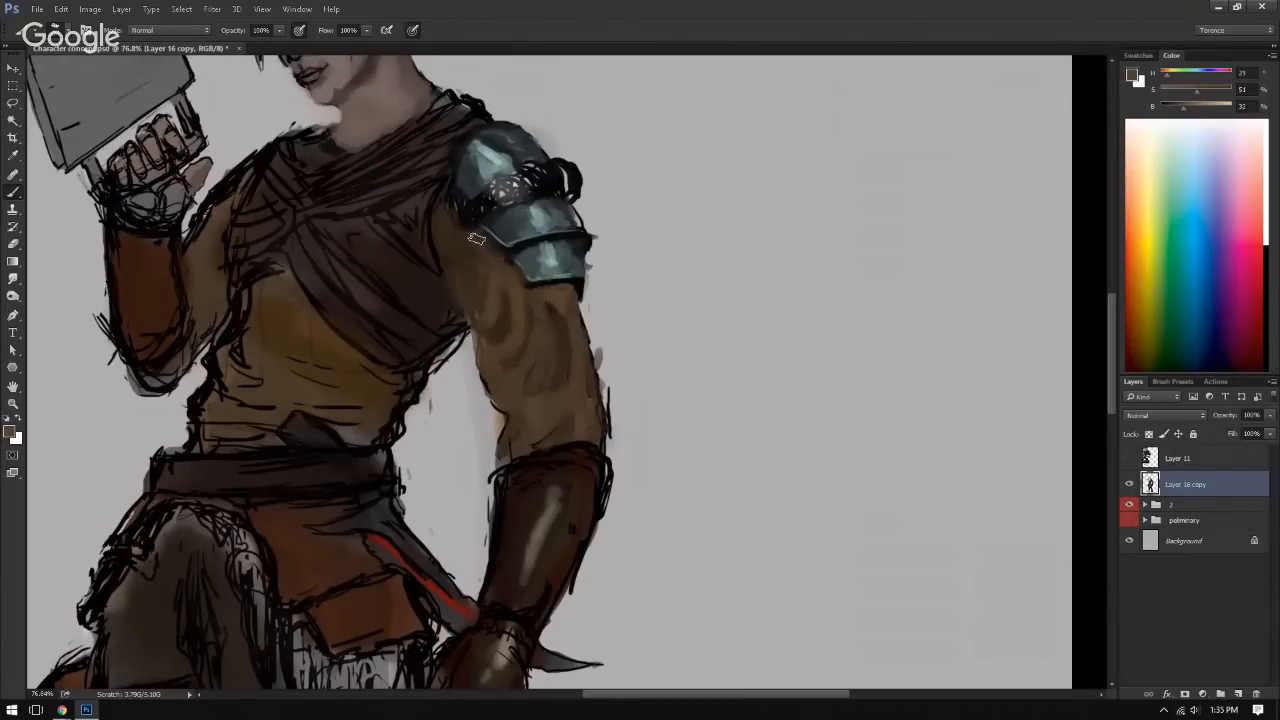
alt+click(482, 264)
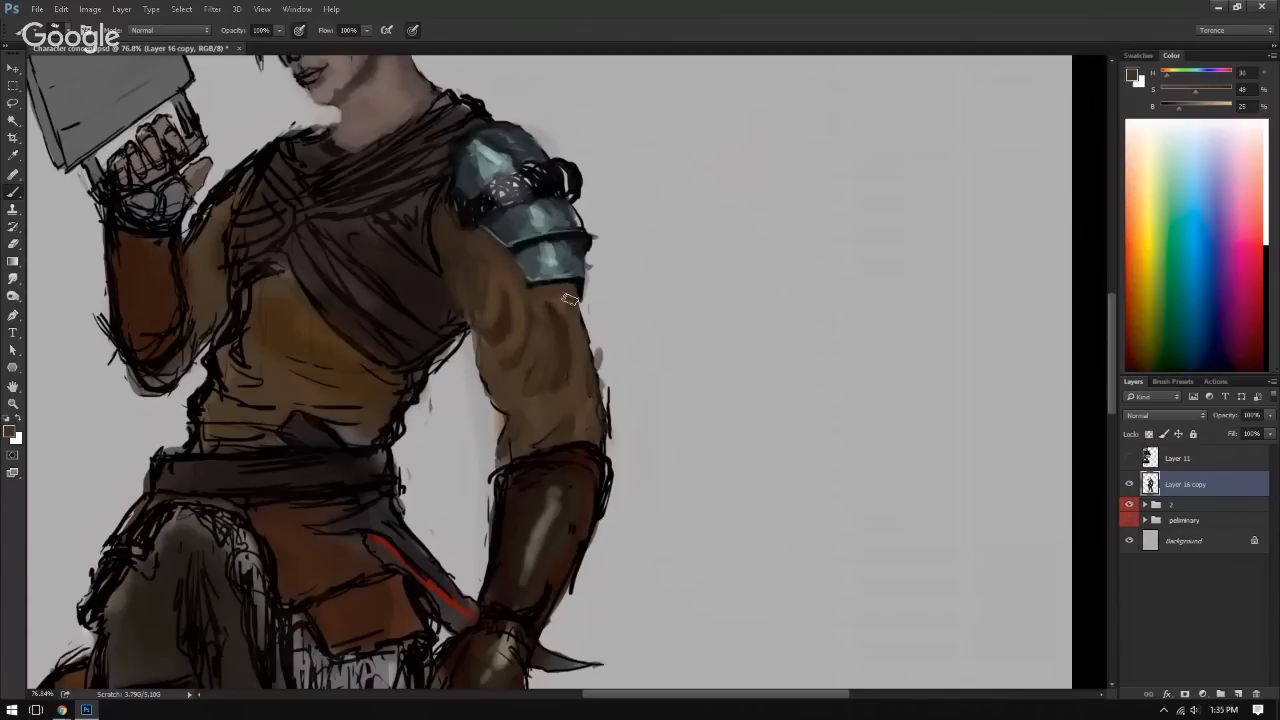
Step: Flip the canvas horizontally again and work sampled browns into the folds along the inner side of the armored arm's sleeve
key(ctrl+0)
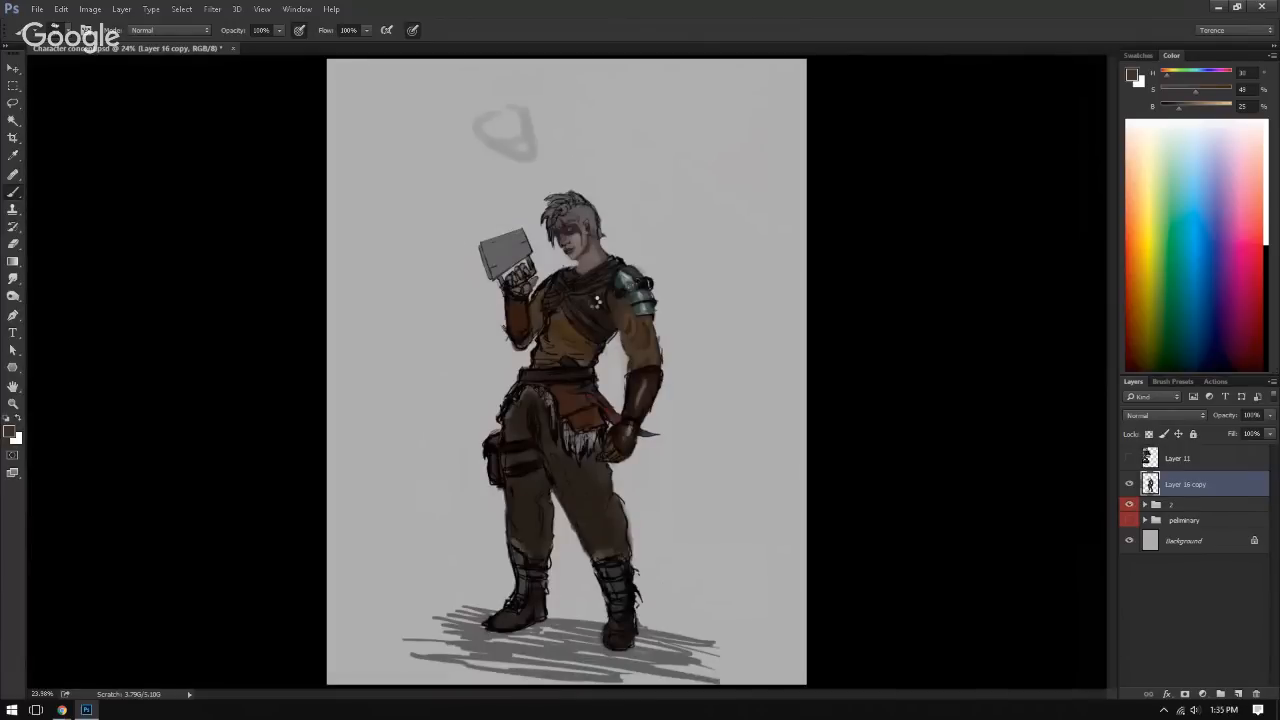
key(ctrl+shift+h)
drag(547, 349, 604, 354)
alt+click(447, 329)
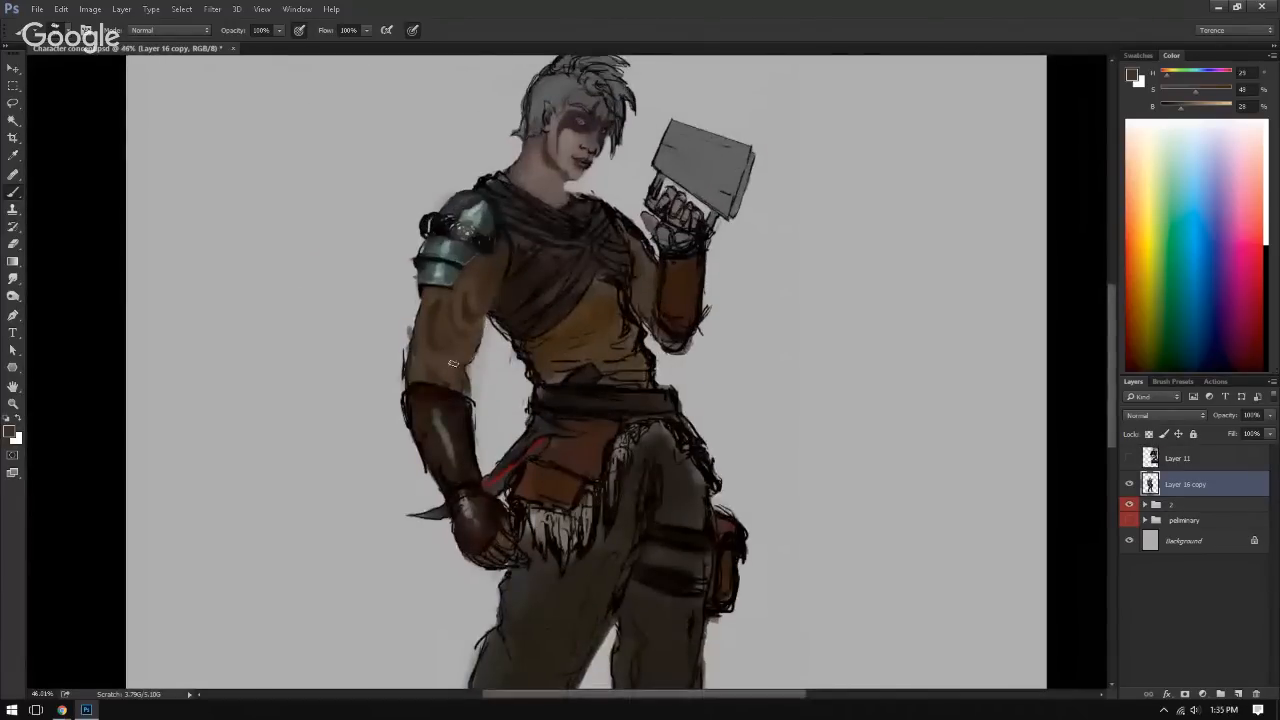
alt+click(466, 366)
alt+click(473, 341)
alt+click(464, 309)
alt+click(461, 293)
drag(460, 310, 455, 346)
Step: Shade the outer and middle part of the armored arm's sleeve with brown strokes
alt+click(425, 337)
alt+click(435, 322)
alt+click(443, 367)
alt+click(420, 338)
Step: Paint sampled background grey over the stray black outlines along both edges of the armored arm's sleeve
drag(513, 379, 592, 386)
alt+click(334, 345)
alt+click(306, 353)
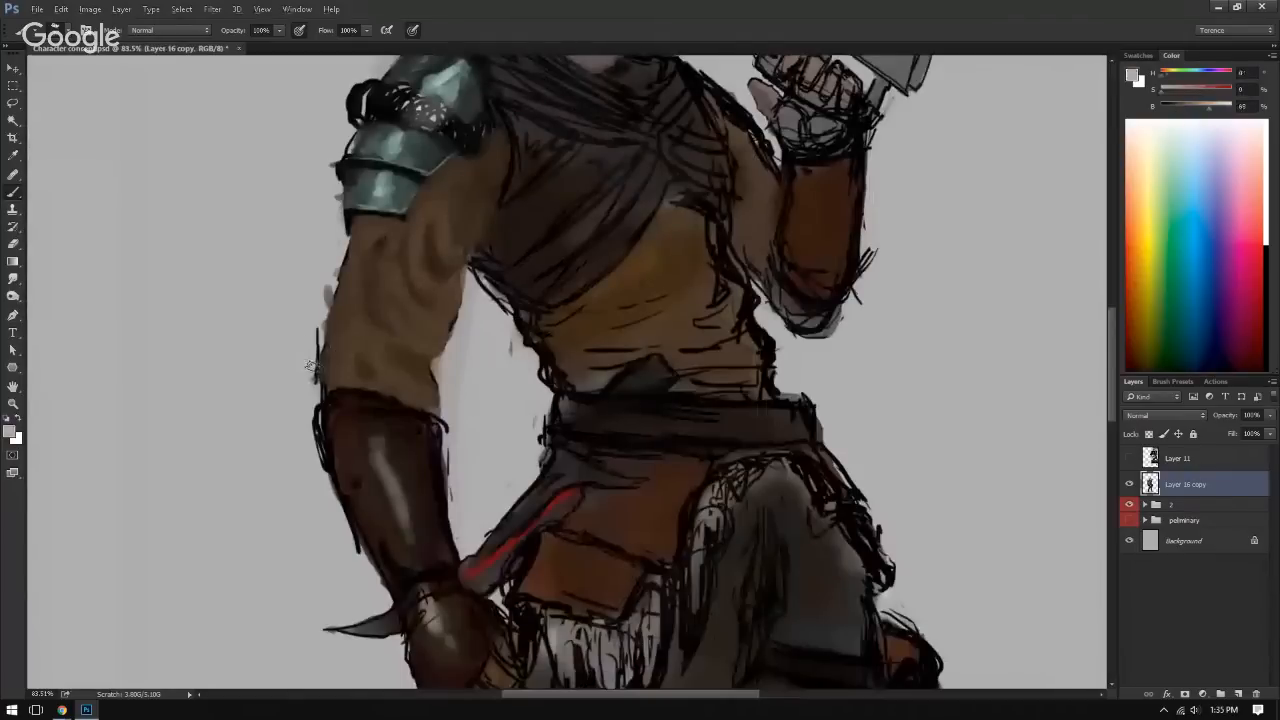
mouse_move(310, 366)
mouse_down()
mouse_move(314, 392)
mouse_move(332, 233)
mouse_up()
drag(464, 321, 461, 339)
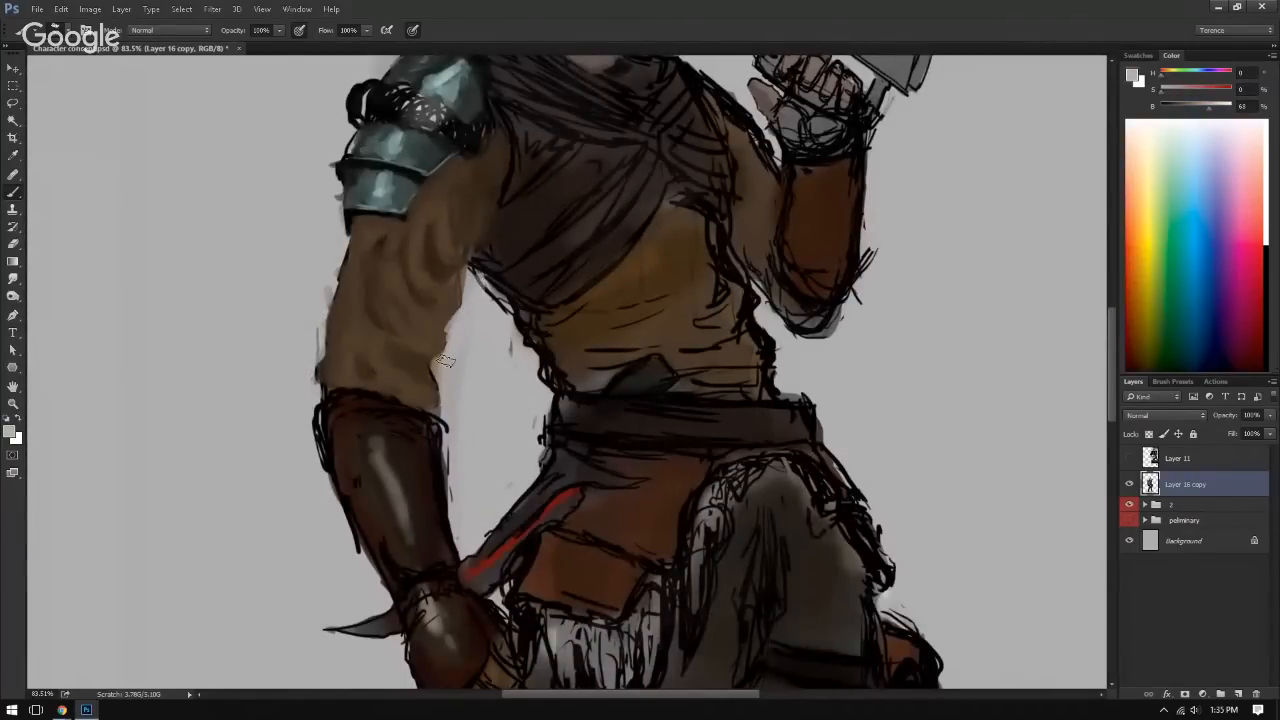
Step: Paint dark brown shadows into the inner elbow crease and on the sleeve beneath the shoulder armor near the armpit
alt+click(432, 366)
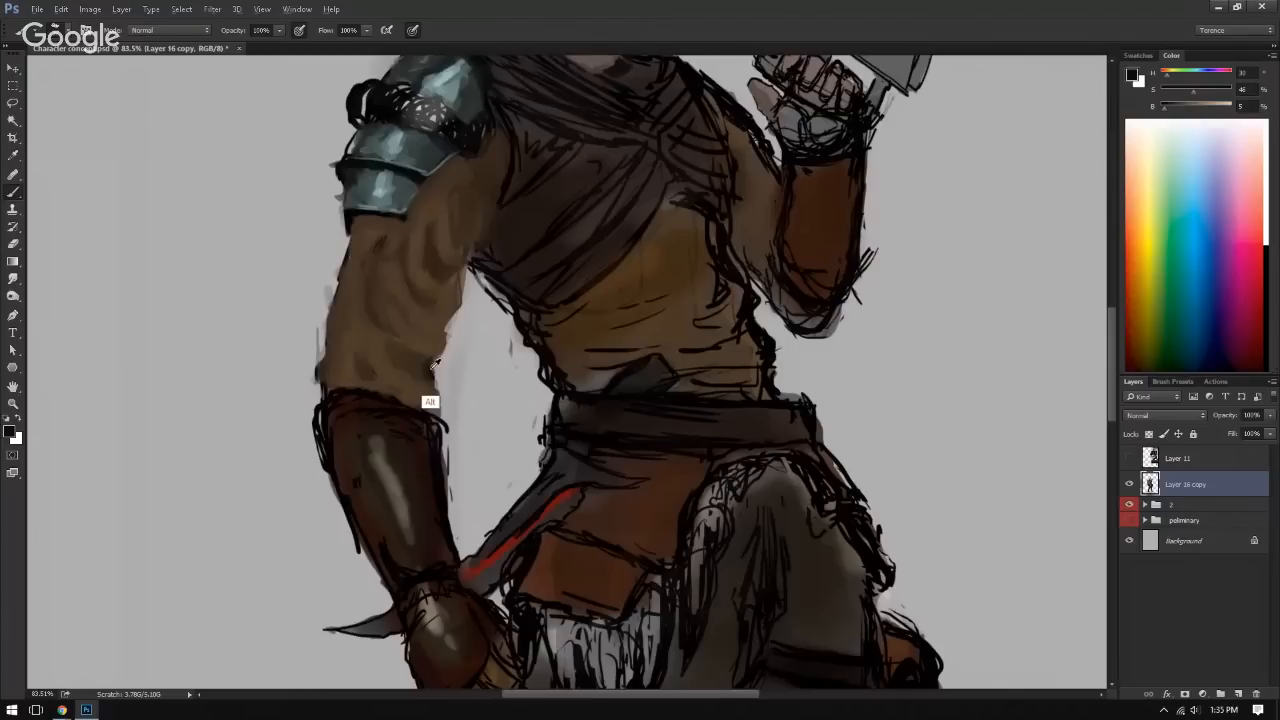
alt+click(420, 366)
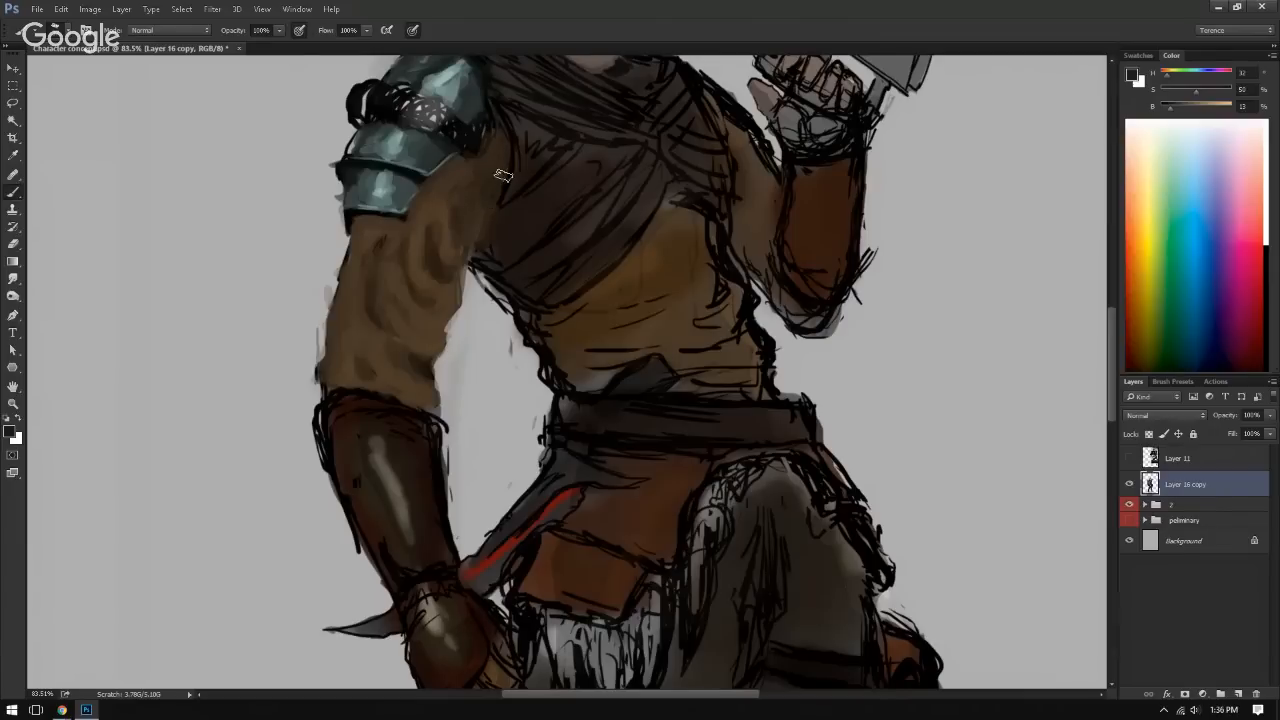
alt+click(500, 210)
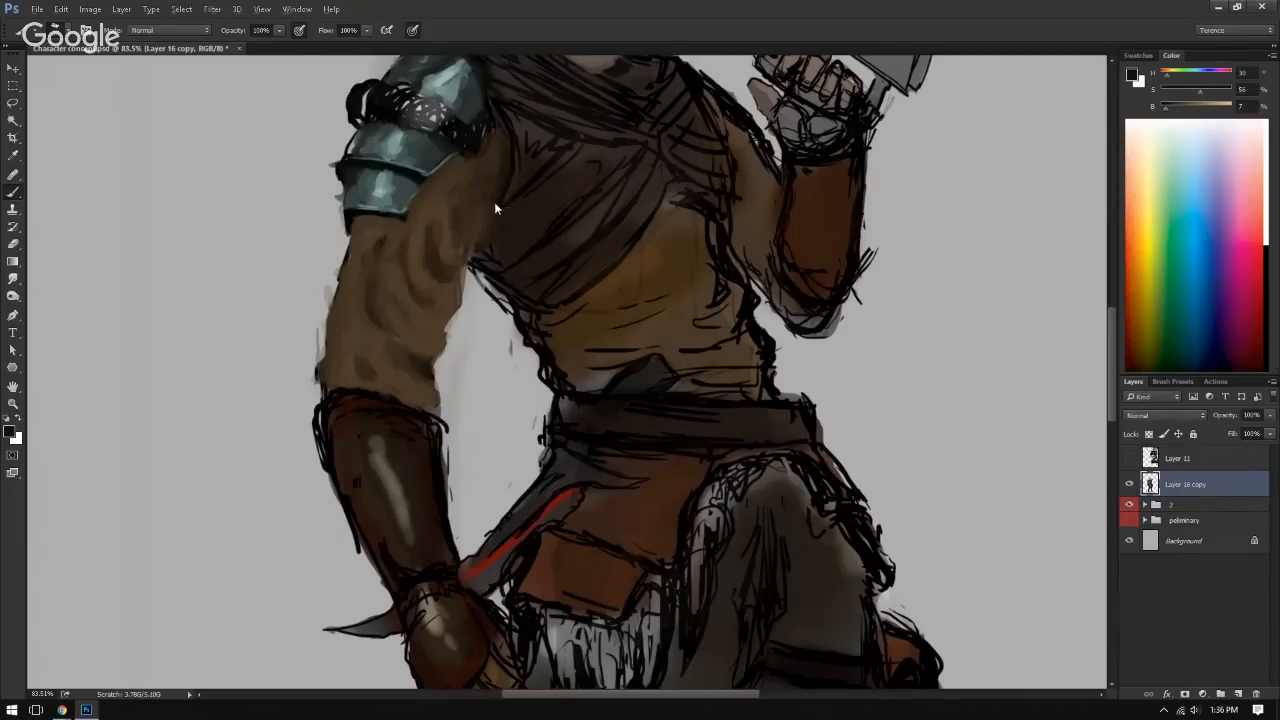
alt+click(425, 193)
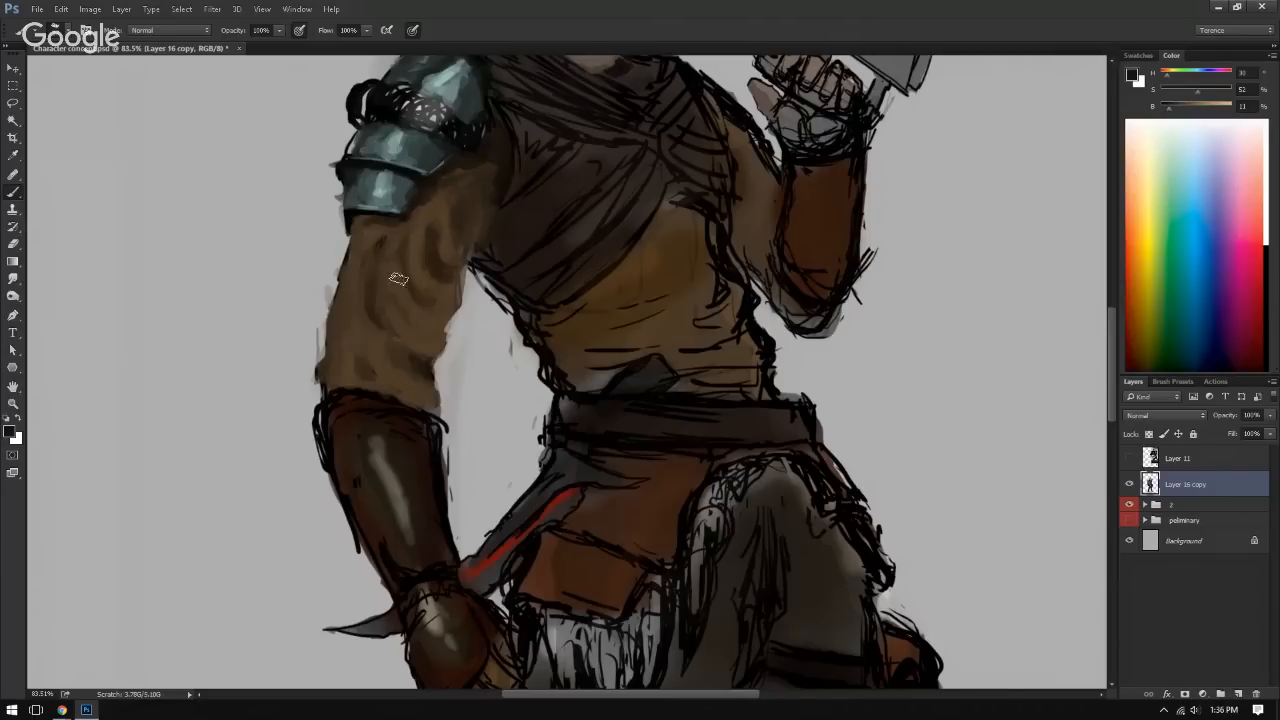
Step: Blend sampled mid brown into the central sleeve folds, checking the arm in a mirrored view
alt+click(391, 331)
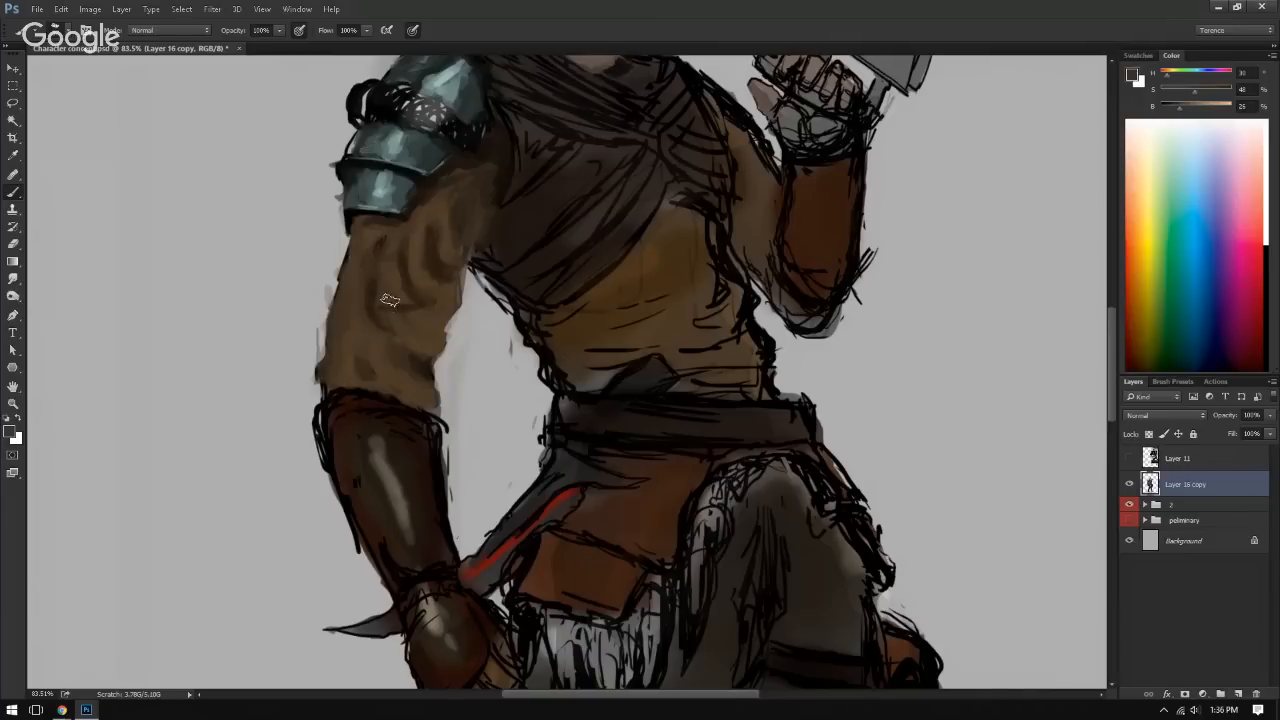
alt+click(397, 325)
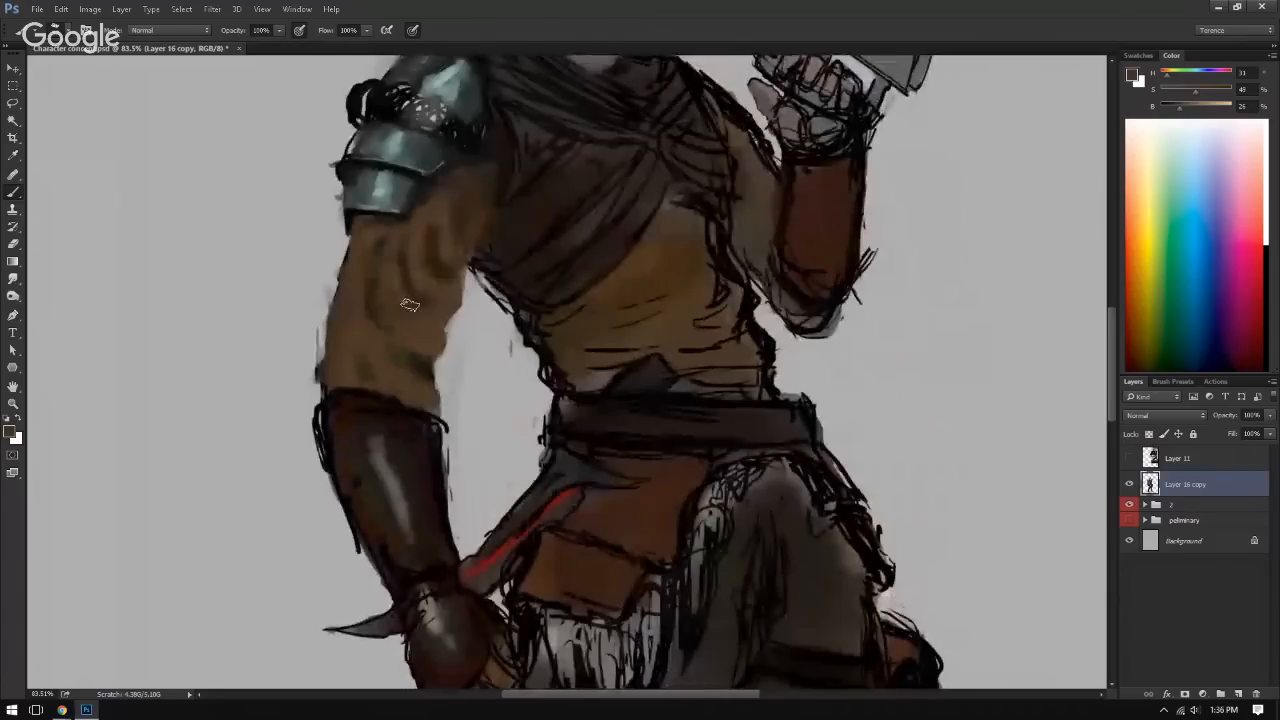
alt+click(409, 303)
drag(377, 297, 391, 340)
alt+click(409, 295)
Step: Shade the sleeve's inner edge and the folds just above the bracer with darker brown
alt+click(446, 290)
alt+click(459, 241)
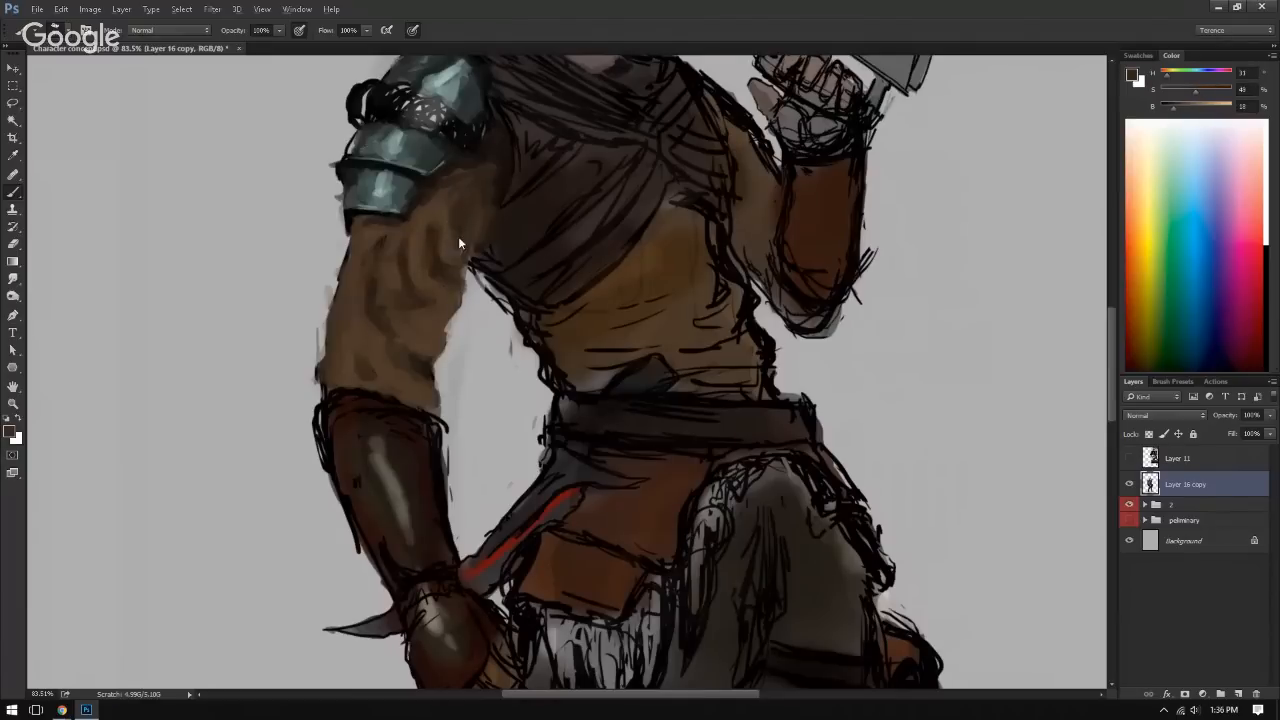
alt+click(412, 365)
alt+click(366, 372)
alt+click(424, 396)
drag(409, 380, 388, 382)
Step: Try painting sampled brown over the black side line on the yellow tunic, and undo it
drag(408, 396, 295, 308)
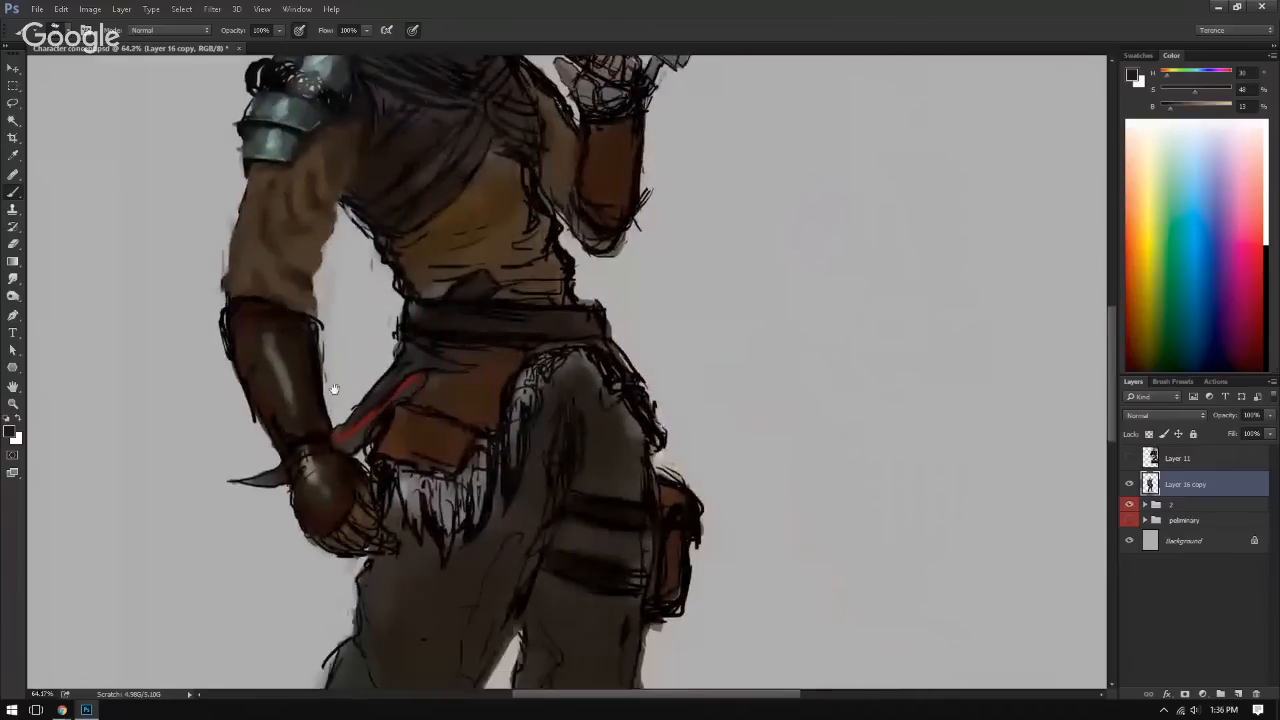
drag(413, 270, 352, 336)
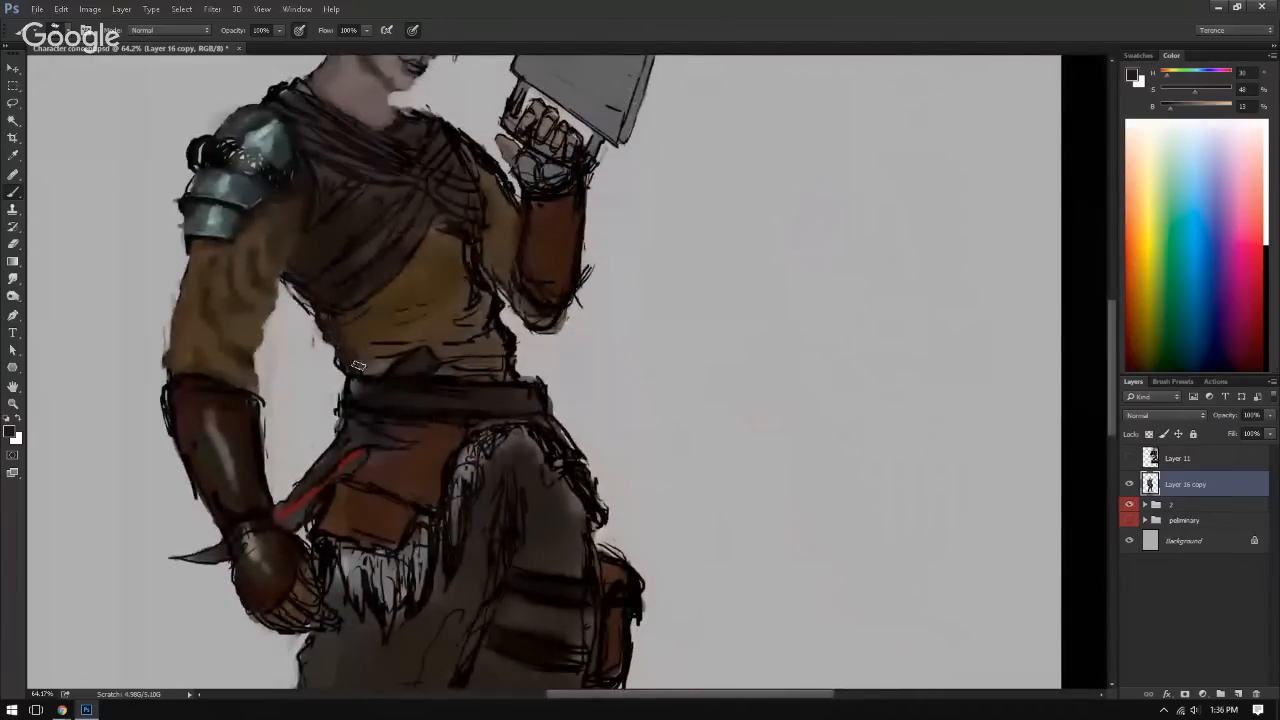
alt+click(472, 285)
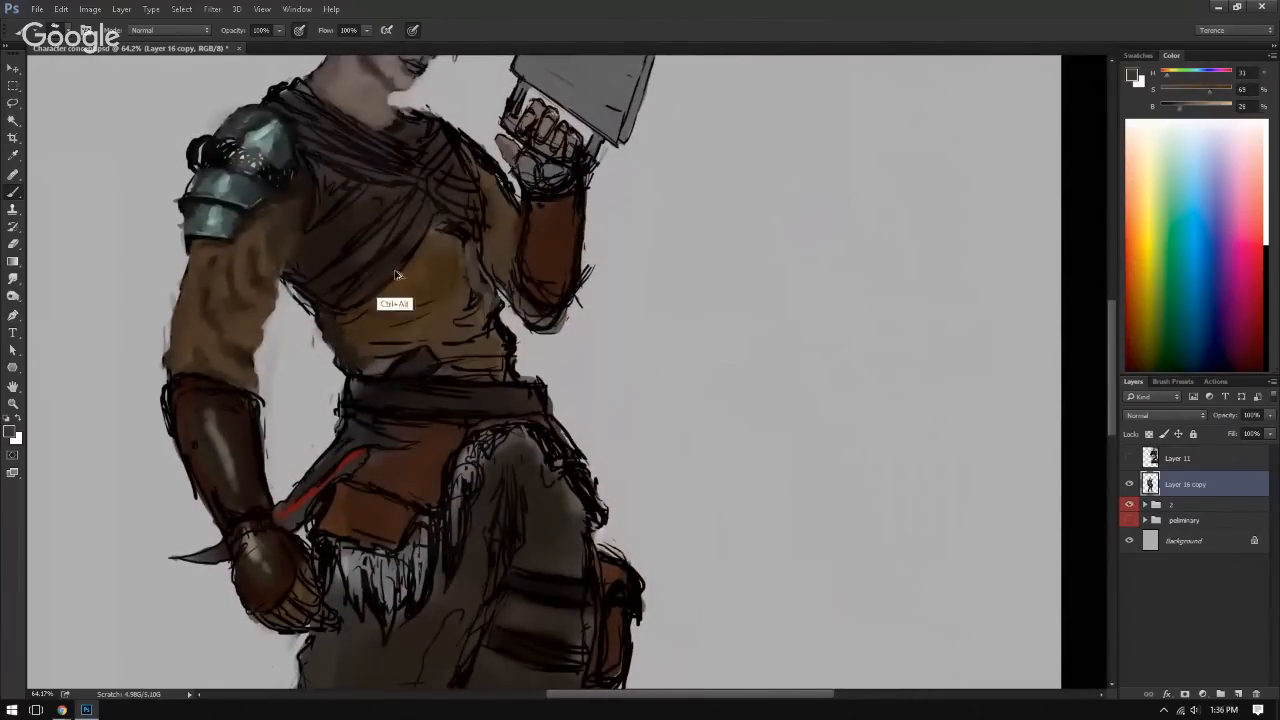
key(ctrl+alt+z)
alt+click(263, 305)
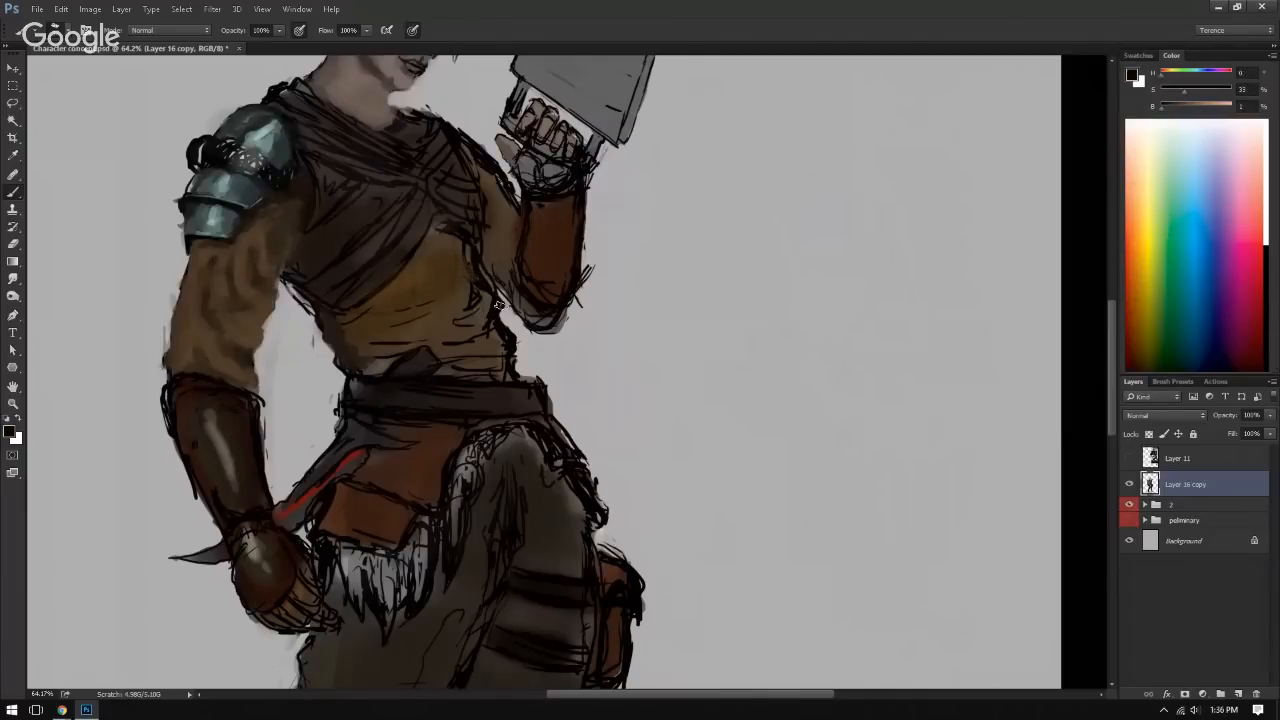
Step: Try several large reddish-brown diagonal strap strokes from the chest wrap down across the tunic, undoing each one
alt+click(550, 232)
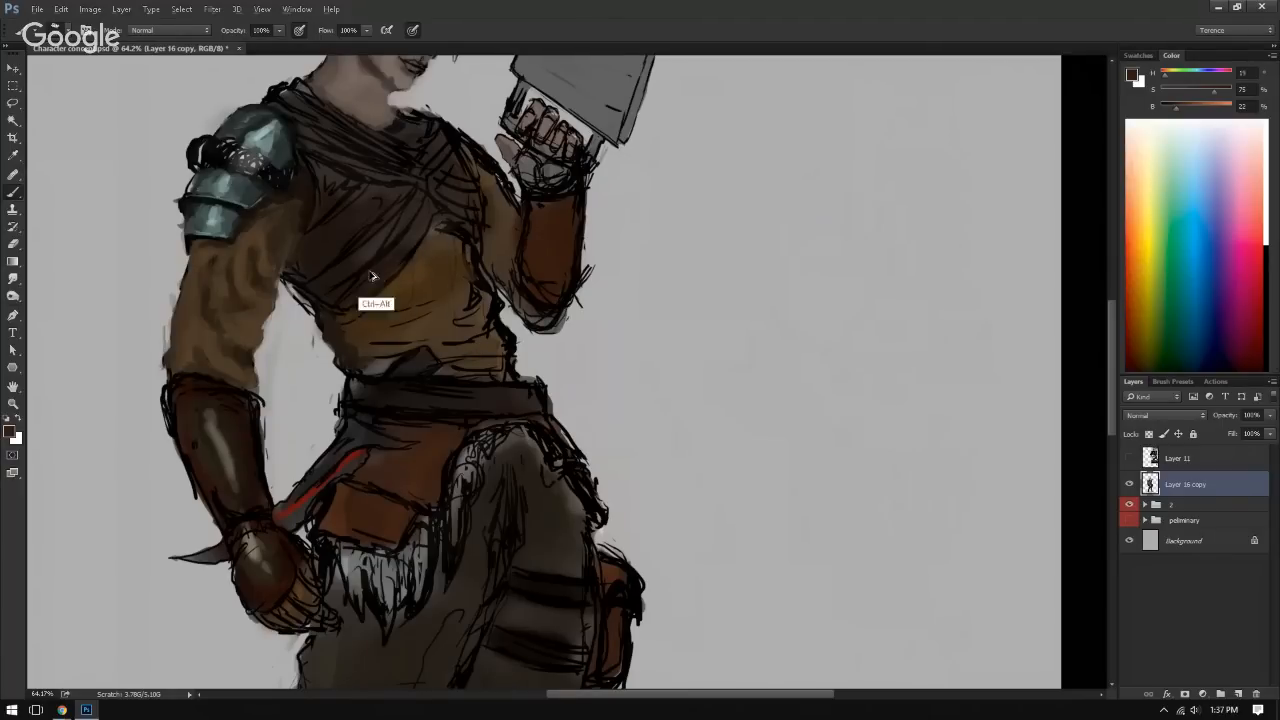
key(bracketright)
key(bracketright)
key(bracketright)
key(bracketright)
key(bracketright)
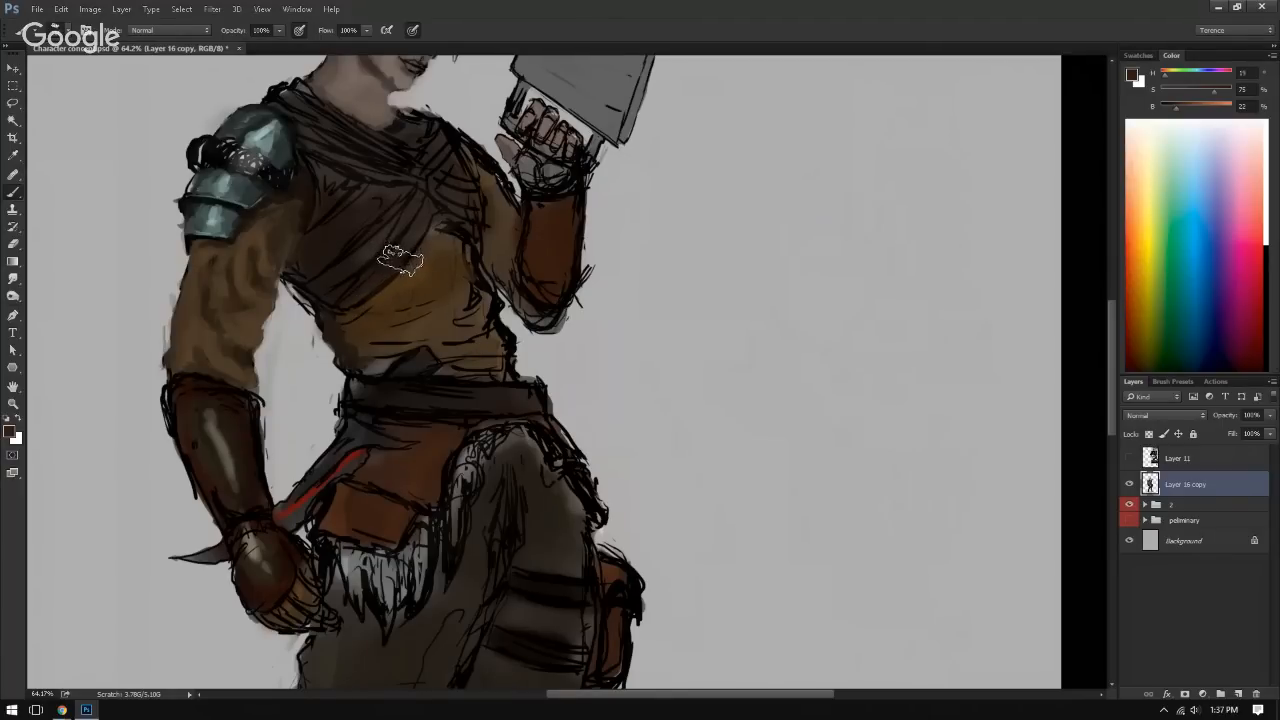
drag(330, 180, 464, 377)
key(ctrl+z)
drag(364, 180, 467, 328)
key(ctrl+z)
mouse_move(421, 187)
mouse_down()
mouse_move(444, 264)
mouse_move(410, 204)
mouse_move(462, 338)
mouse_up()
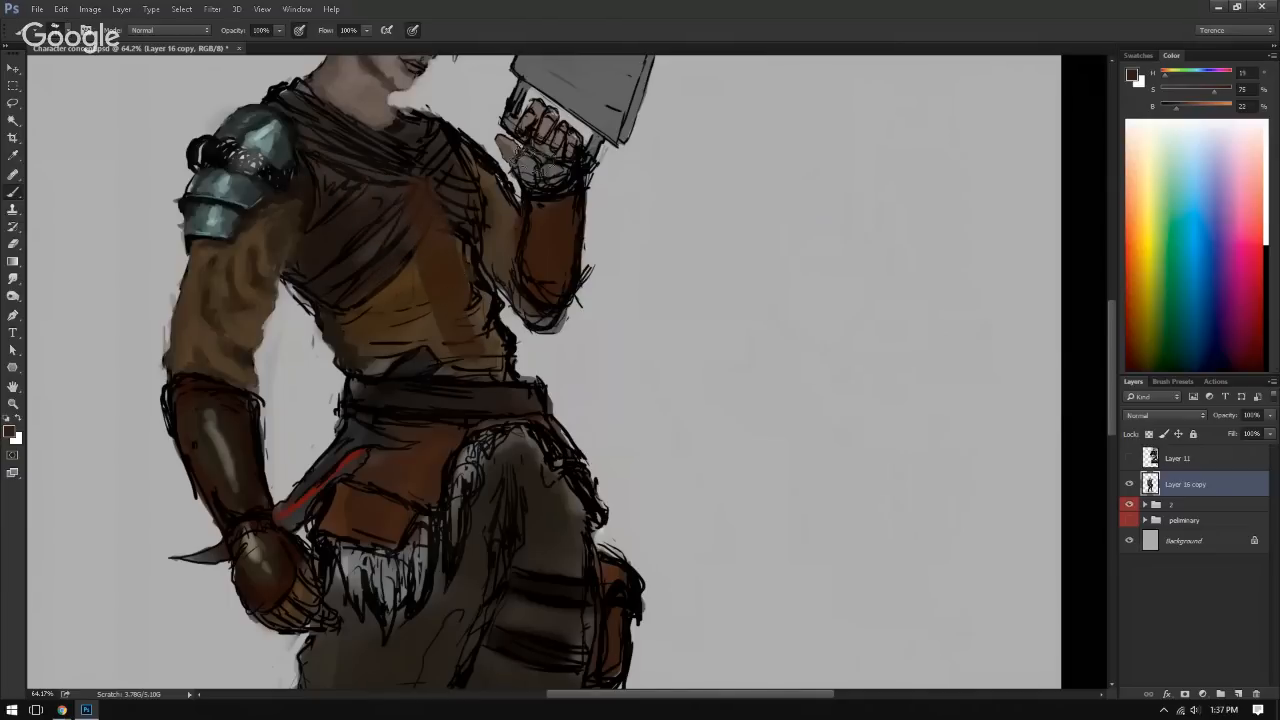
key(ctrl+z)
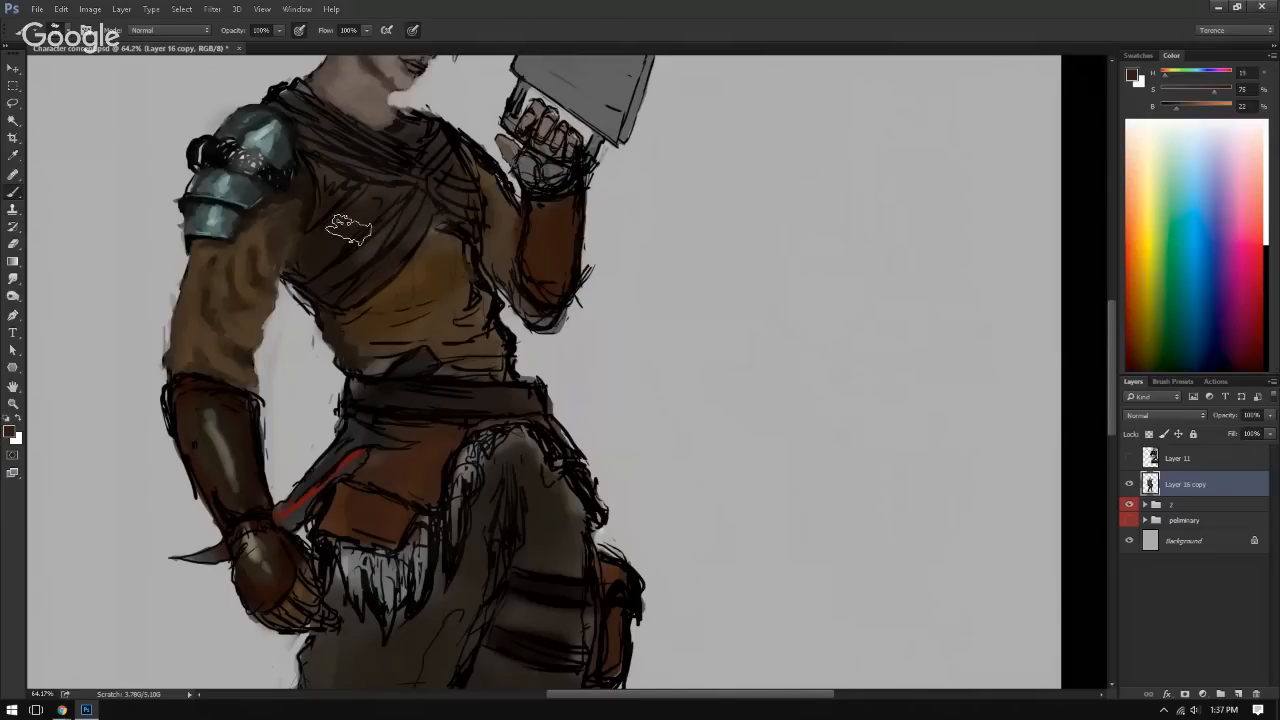
mouse_move(387, 178)
mouse_down()
mouse_move(444, 250)
mouse_move(489, 342)
mouse_up()
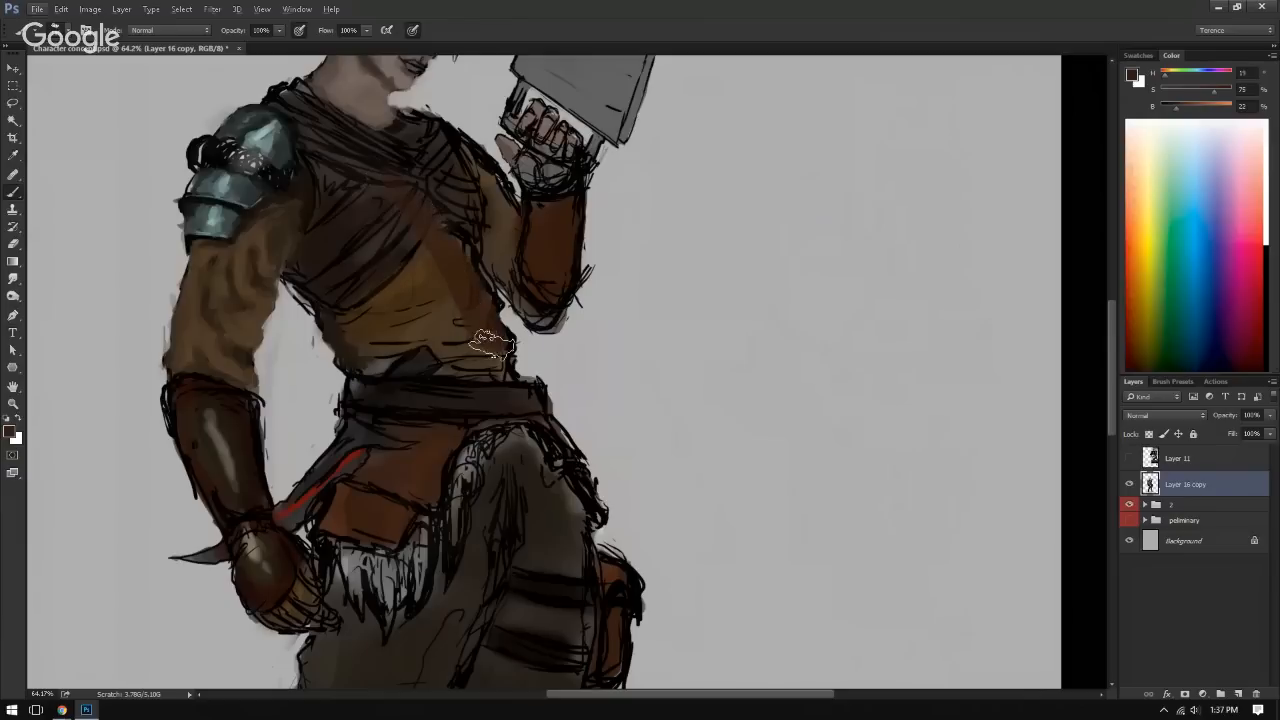
key(ctrl+z)
mouse_move(386, 194)
mouse_down()
mouse_move(431, 246)
mouse_move(477, 340)
mouse_up()
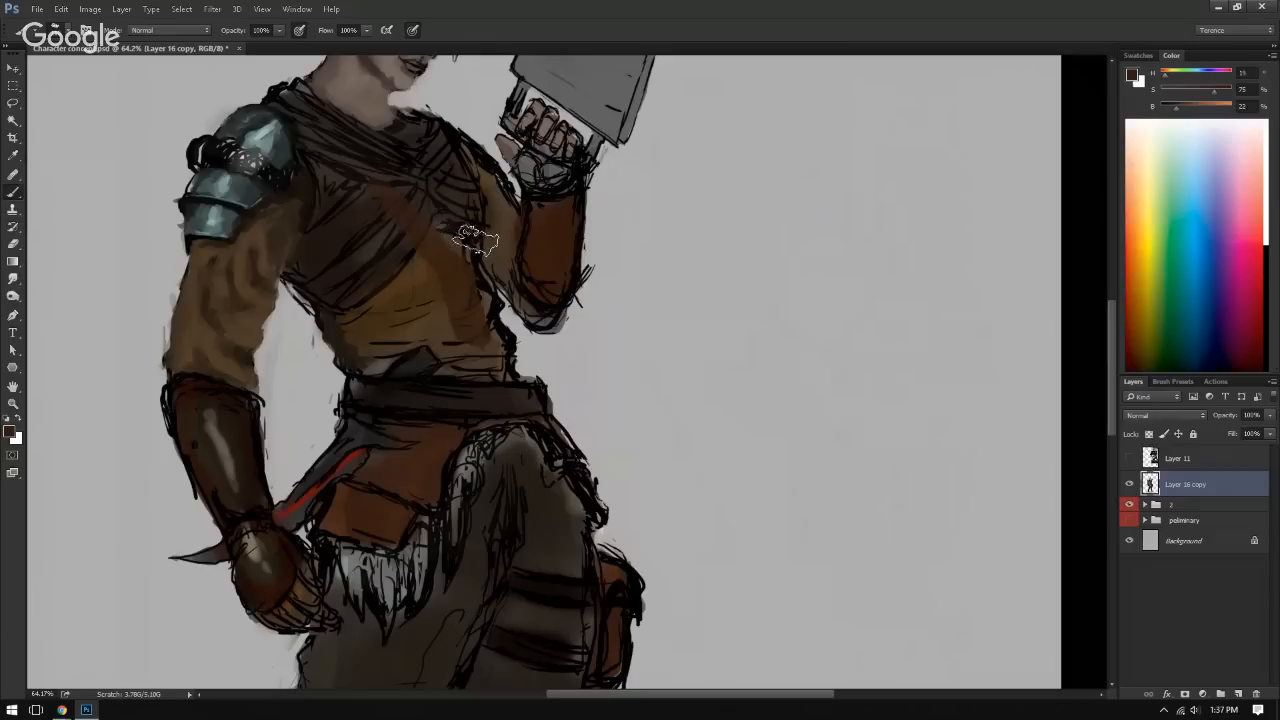
key(ctrl)
key(ctrl+z)
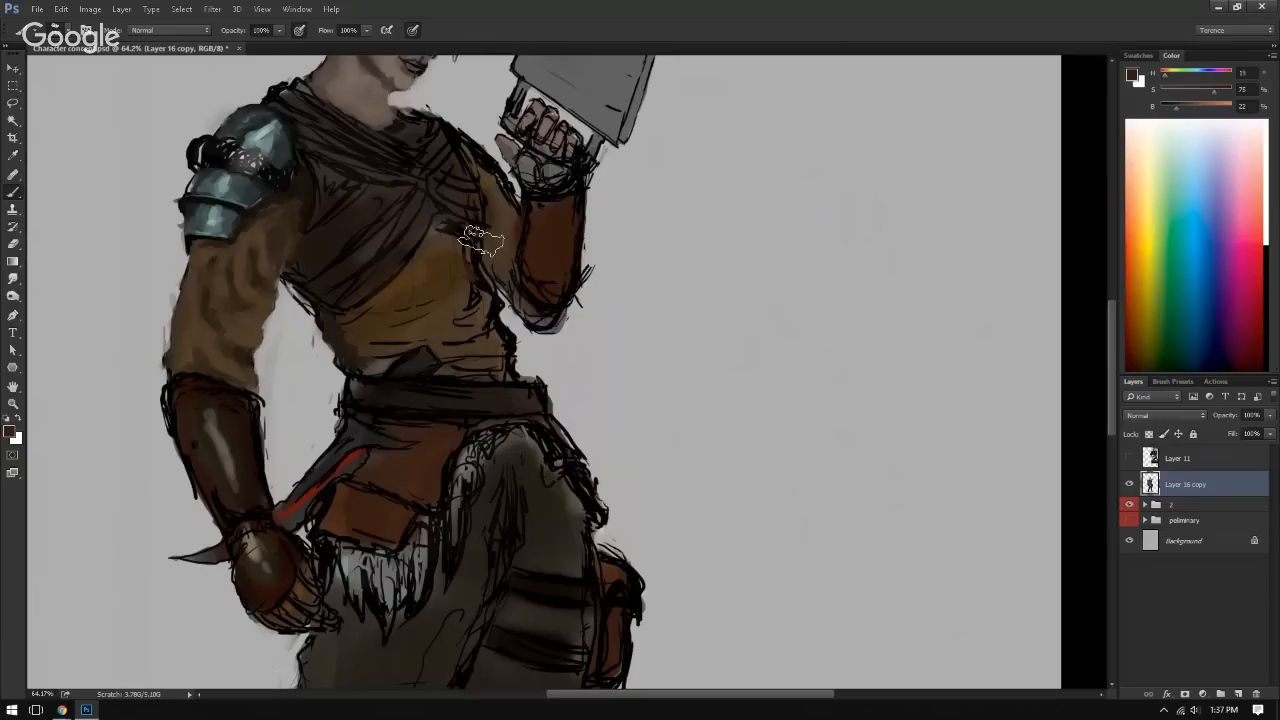
Step: Shade the tunic just below the chest wrap with sampled dark brown, covering the sketched fold lines there
alt+click(338, 365)
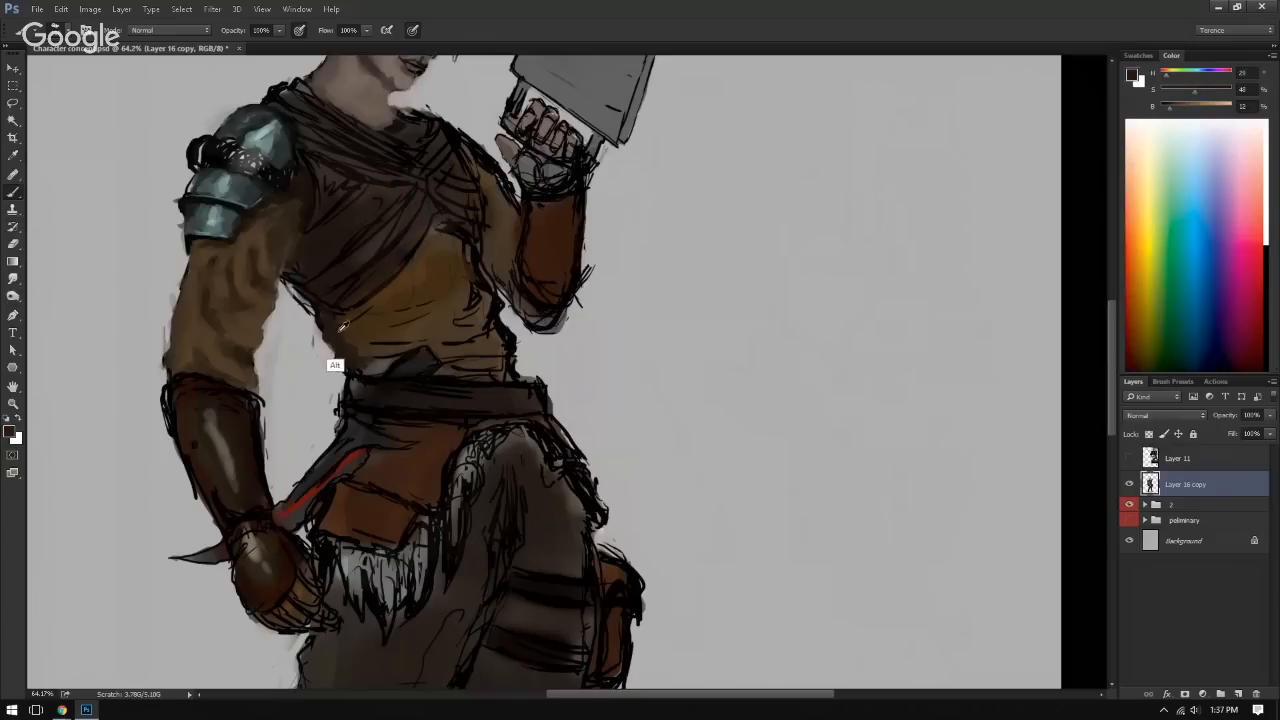
alt+click(360, 309)
alt+click(349, 318)
mouse_move(448, 308)
mouse_down()
mouse_move(471, 300)
mouse_move(450, 306)
mouse_up()
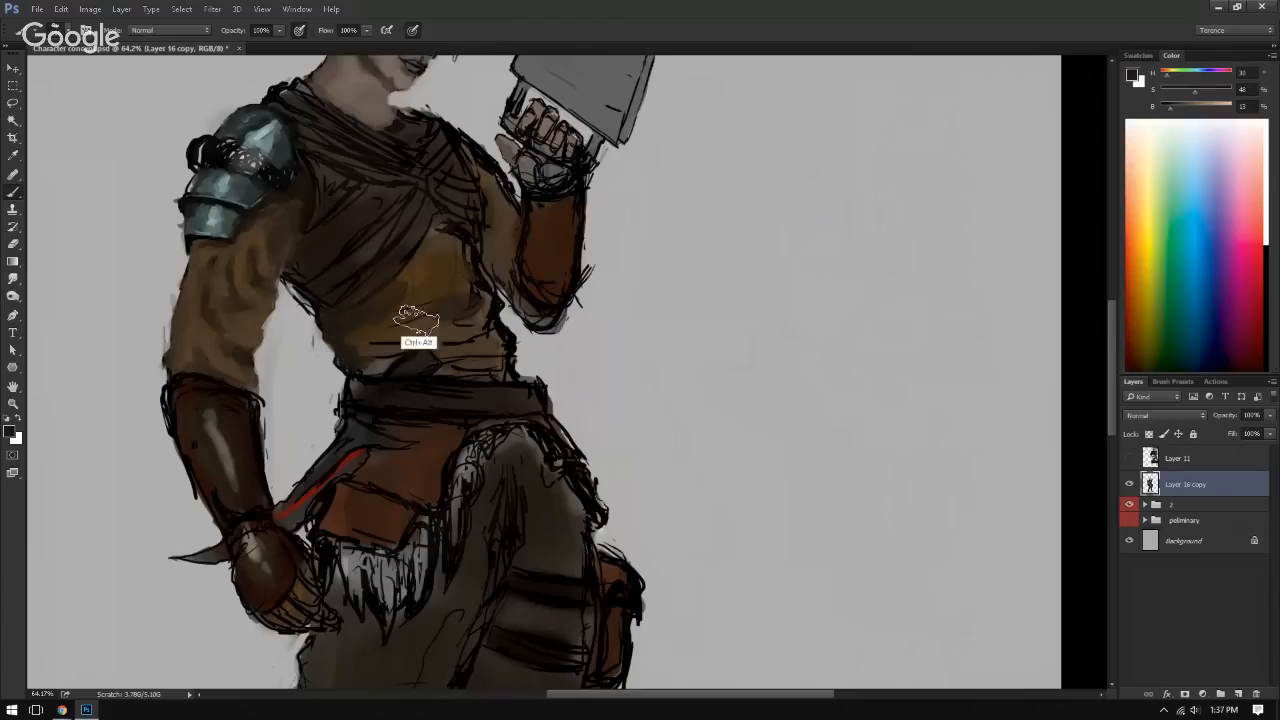
alt+click(398, 312)
alt+click(445, 287)
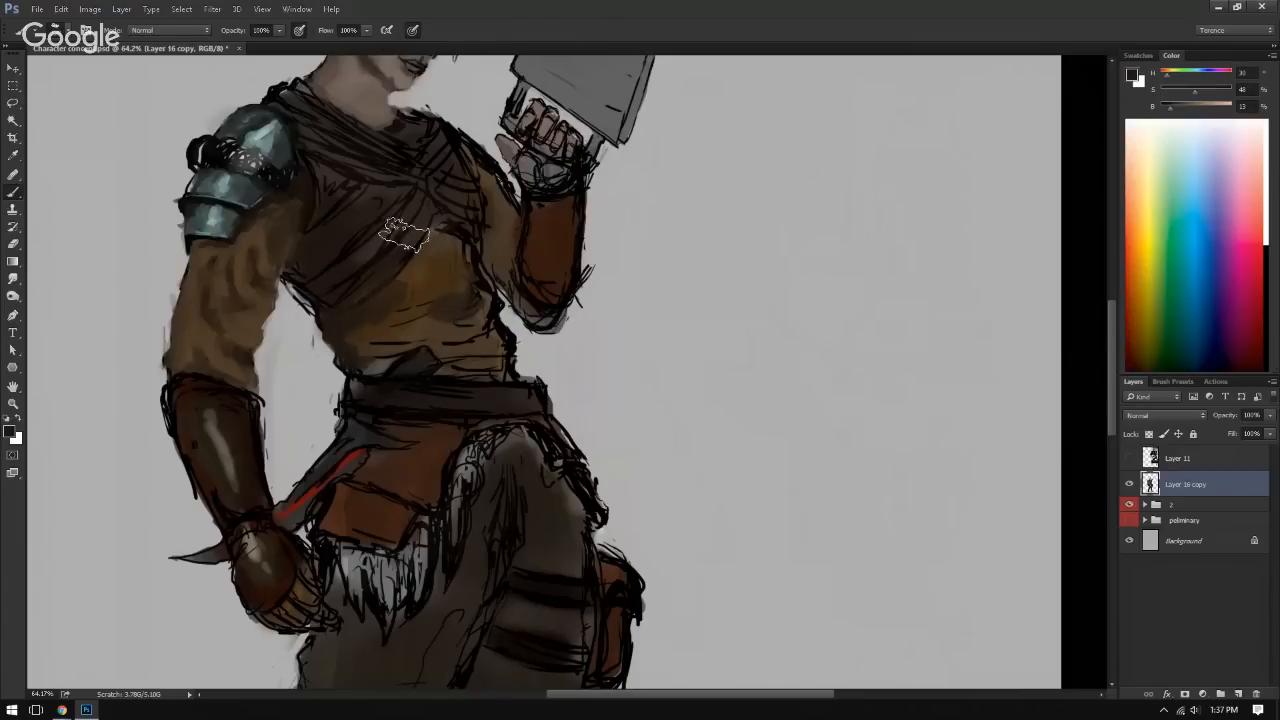
Step: Paint a brown fold shadow on the tunic's side toward the raised arm and cover the yellow area with muted brown
alt+click(480, 276)
alt+click(462, 311)
drag(461, 303, 455, 306)
alt+click(437, 271)
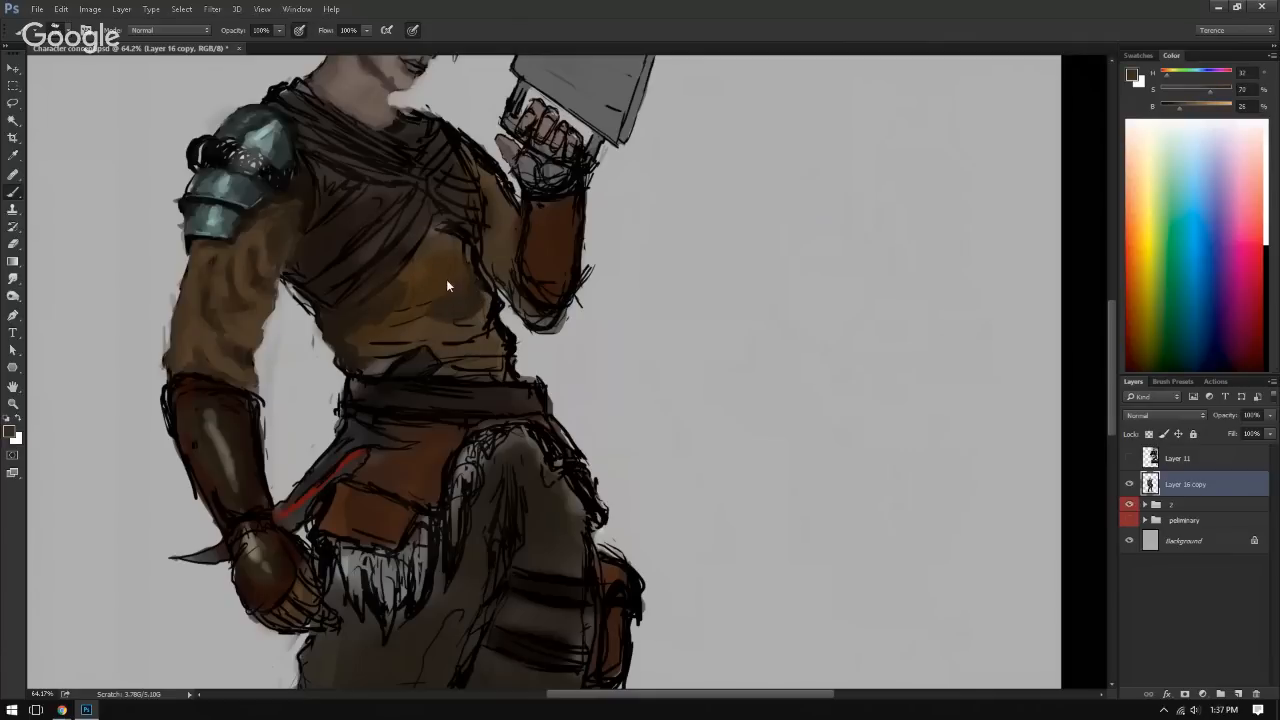
alt+click(455, 270)
alt+click(449, 258)
Step: Paint the sleeve's sampled brown over the tunic's midsection, replacing the black fold lines with soft light and dark folds
alt+click(260, 268)
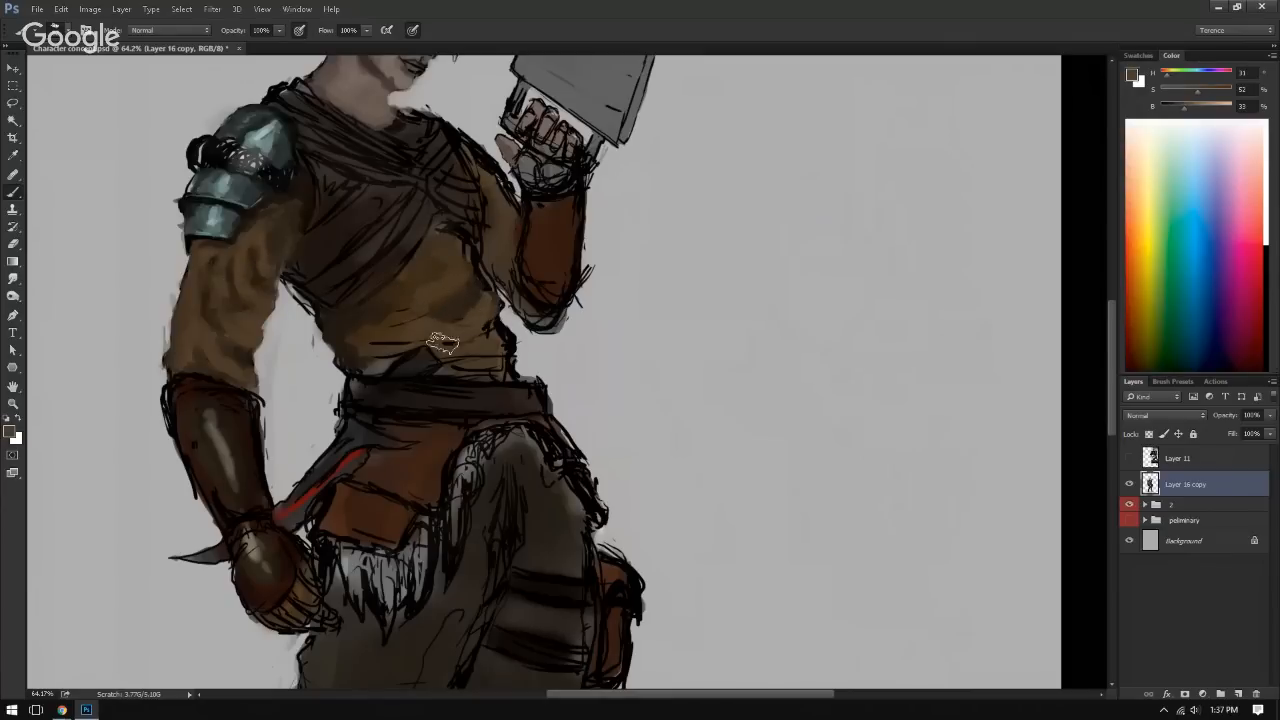
alt+click(456, 307)
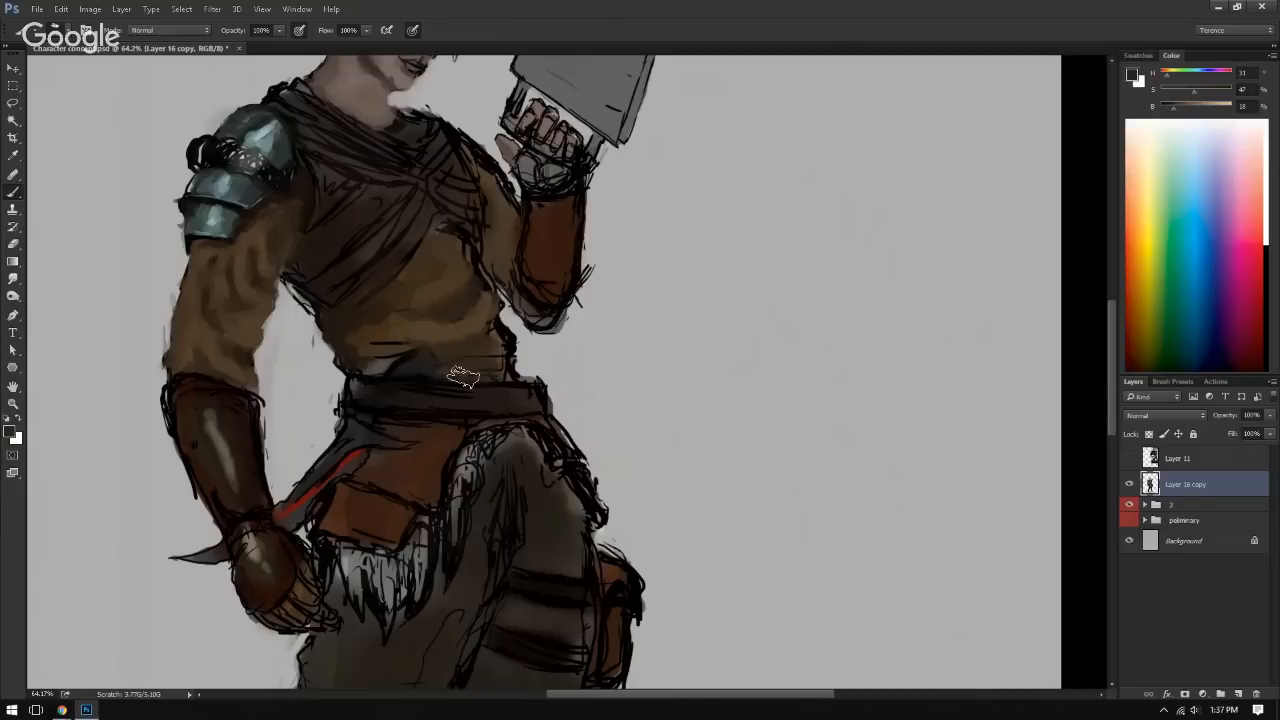
alt+click(442, 336)
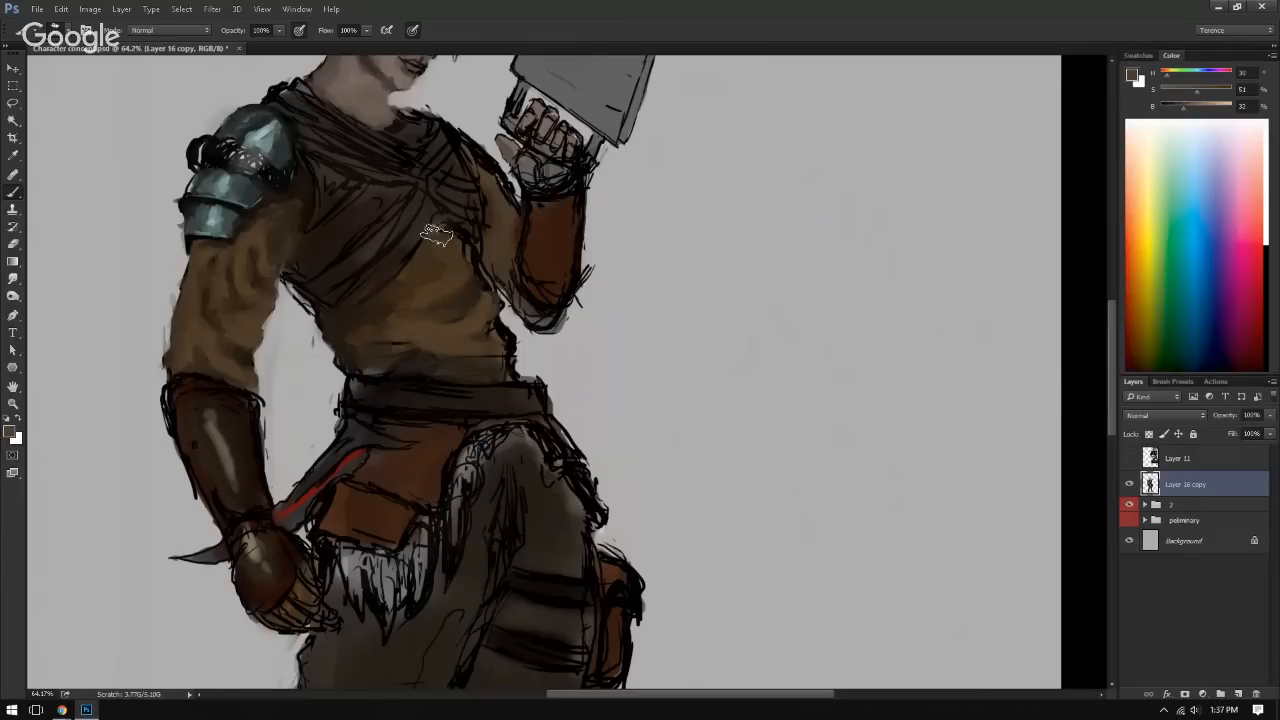
alt+click(412, 262)
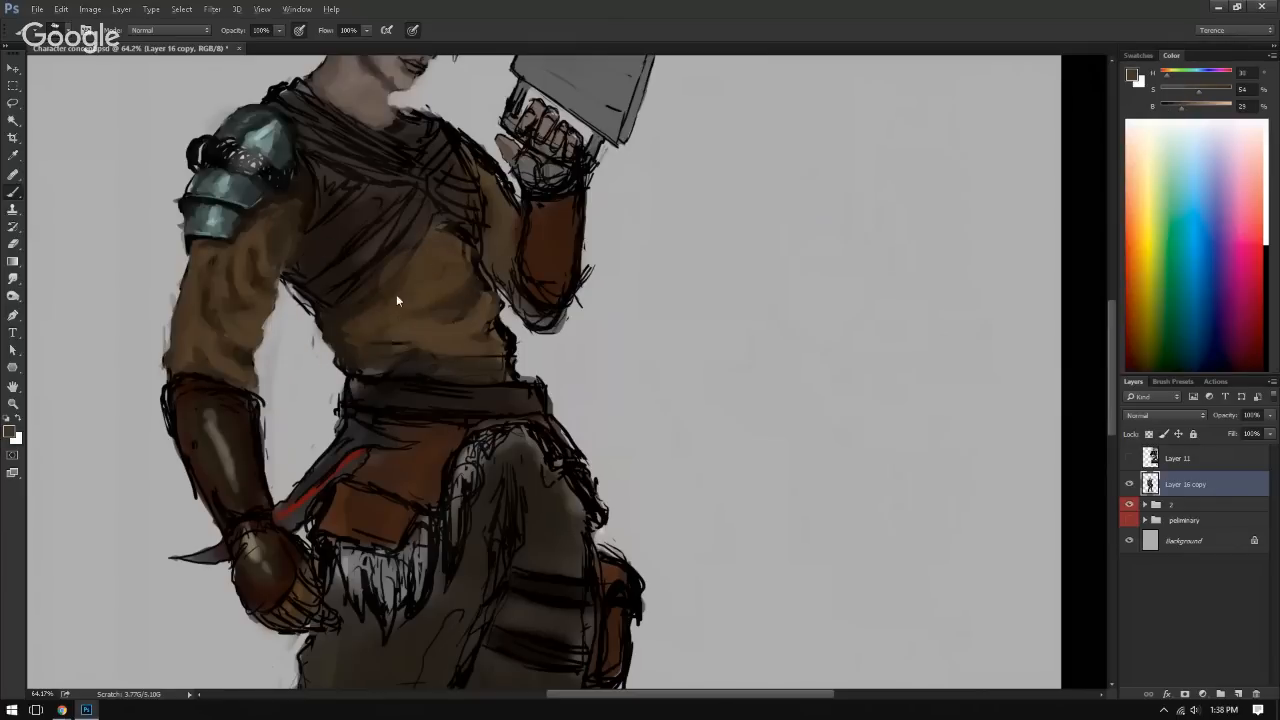
alt+click(350, 320)
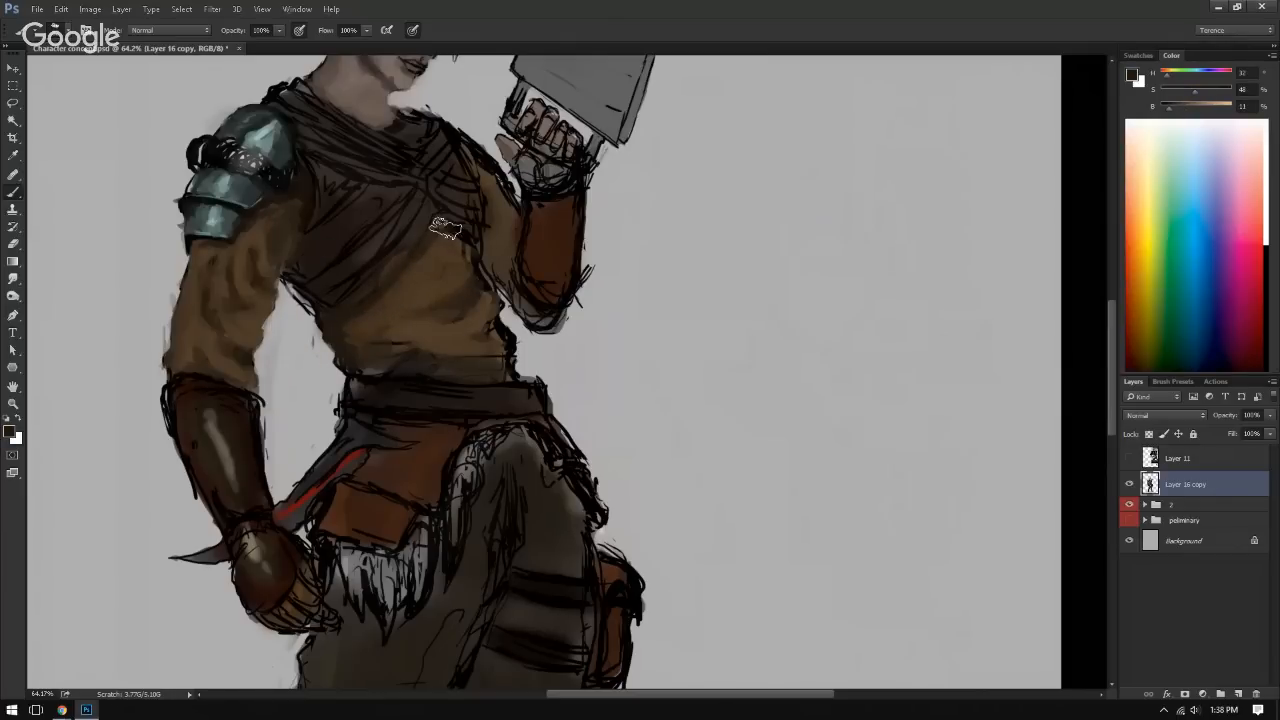
Step: Paint sampled browns over the remaining black lines on the lower tunic just above the belt
alt+click(457, 371)
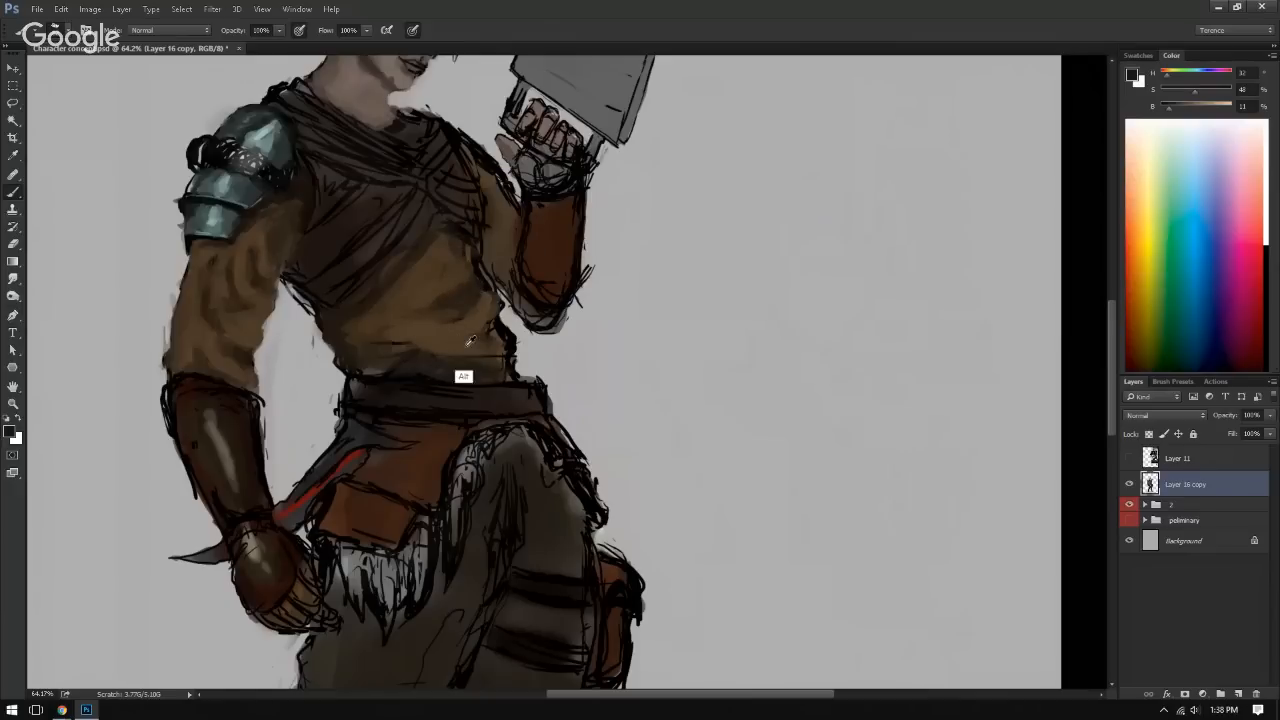
drag(377, 343, 421, 348)
alt+click(376, 341)
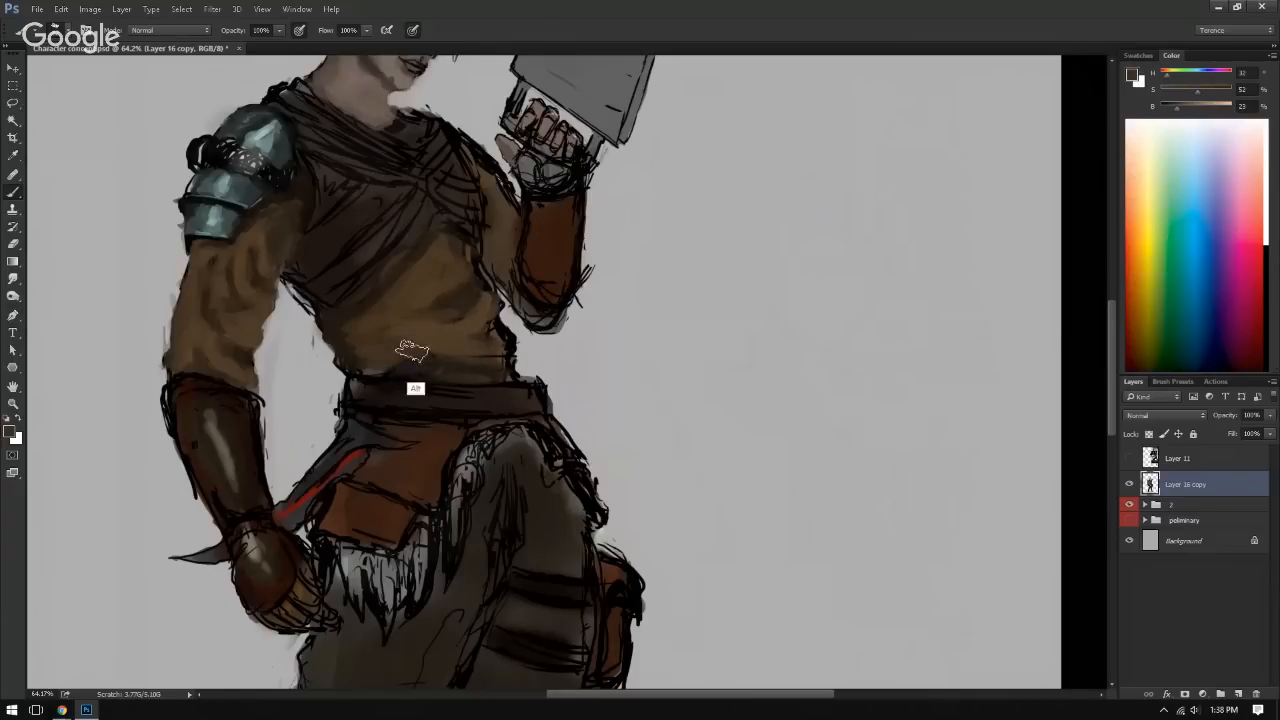
alt+click(457, 305)
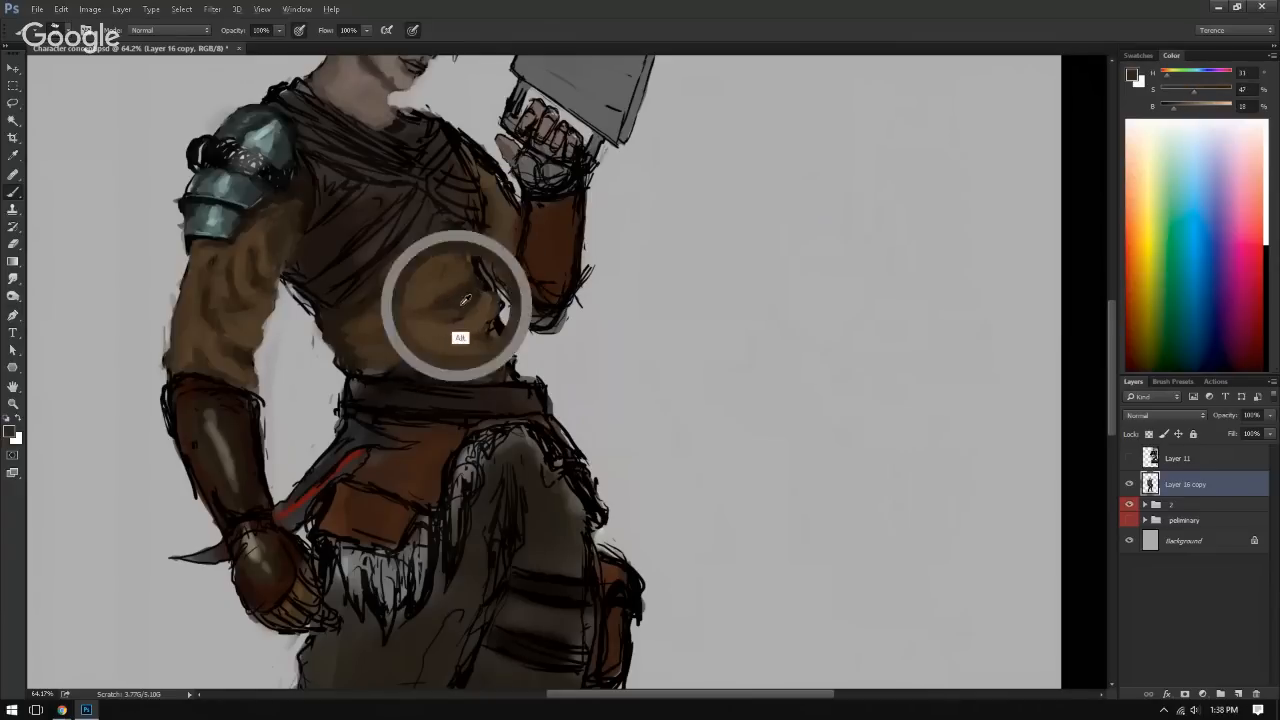
drag(372, 372, 363, 366)
alt+click(370, 364)
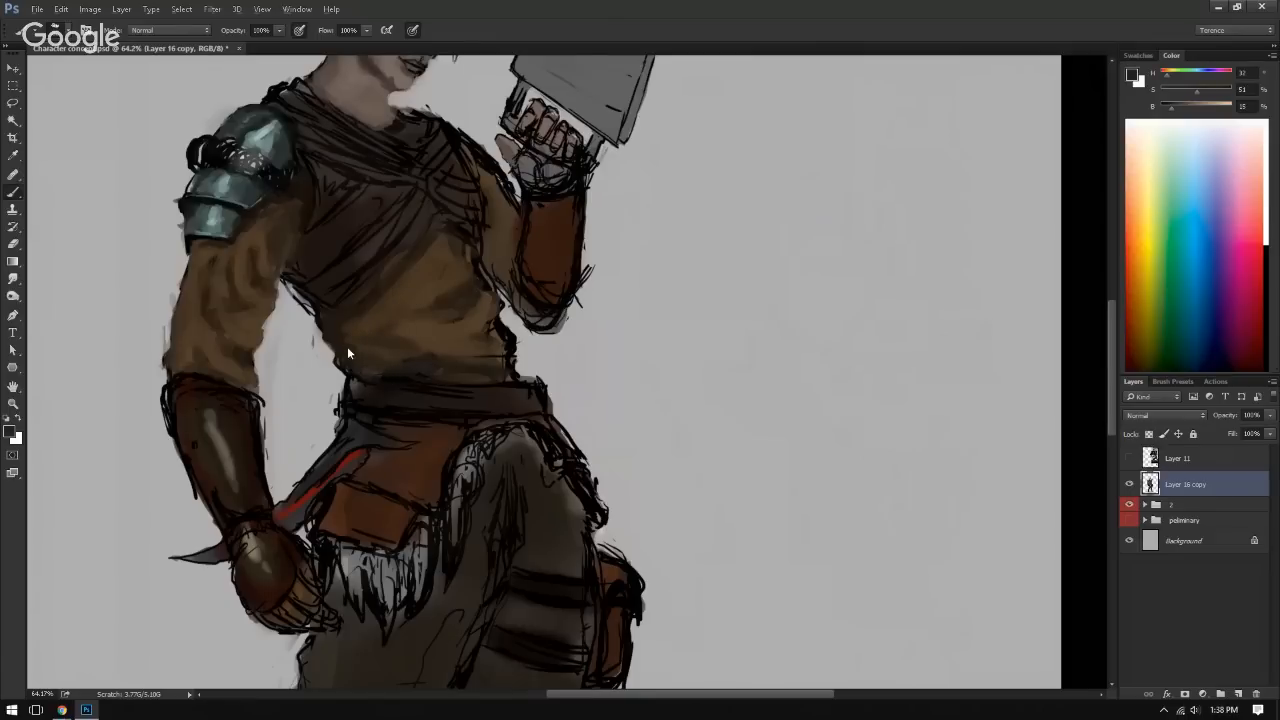
Step: Replace the black tunic outline below the raised forearm with sampled brown and background grey, checking the figure in a mirrored view
alt+click(452, 262)
alt+click(493, 374)
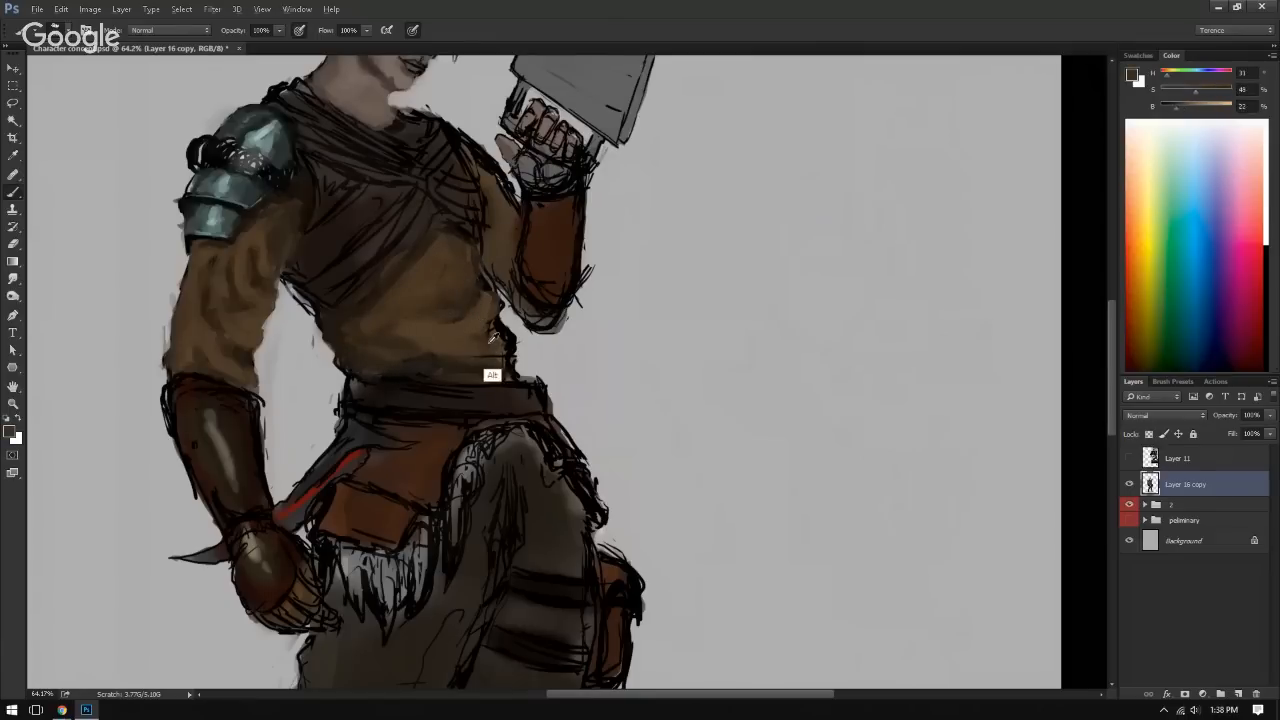
alt+click(470, 340)
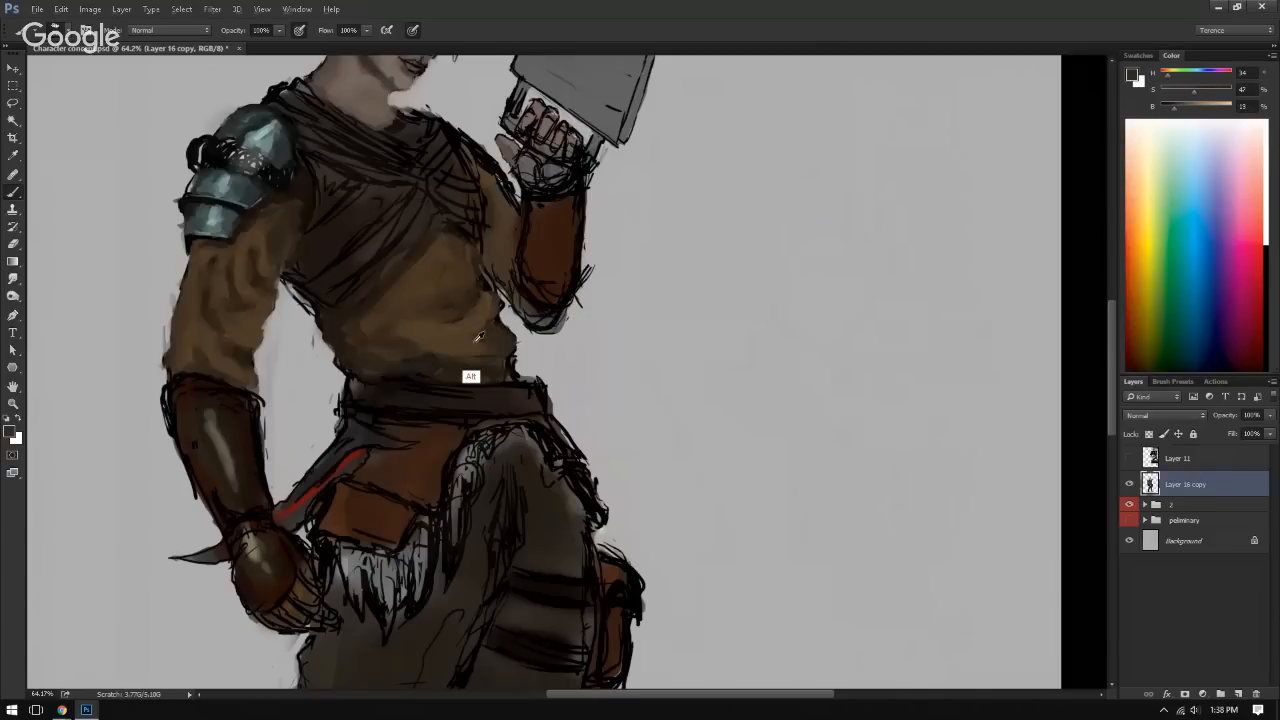
alt+click(535, 345)
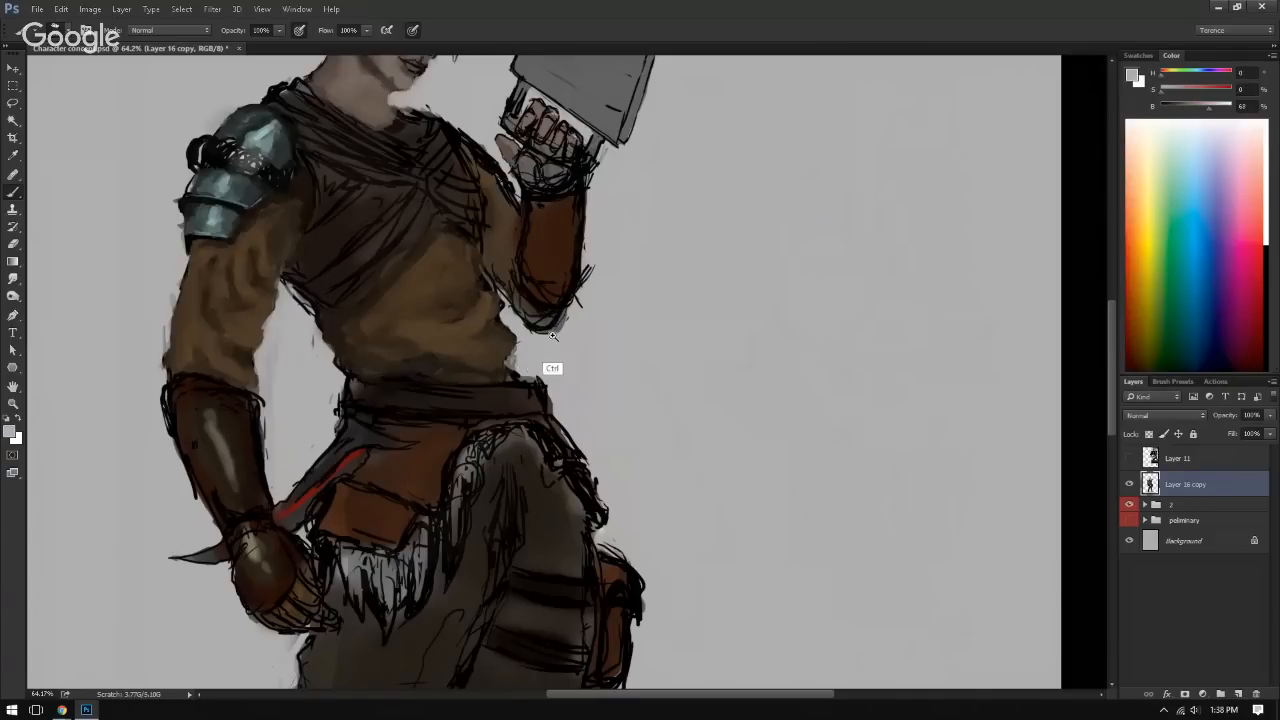
drag(553, 337, 465, 340)
key(ctrl+shift+h)
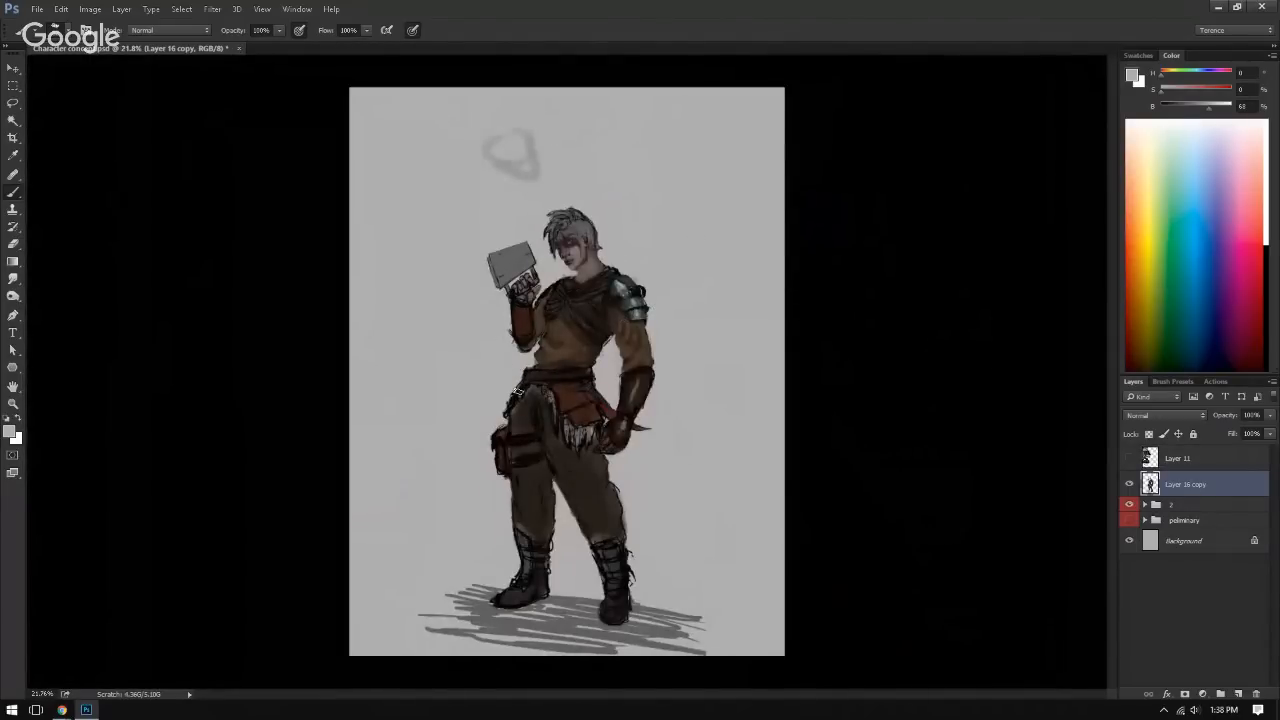
key(ctrl+shift+h)
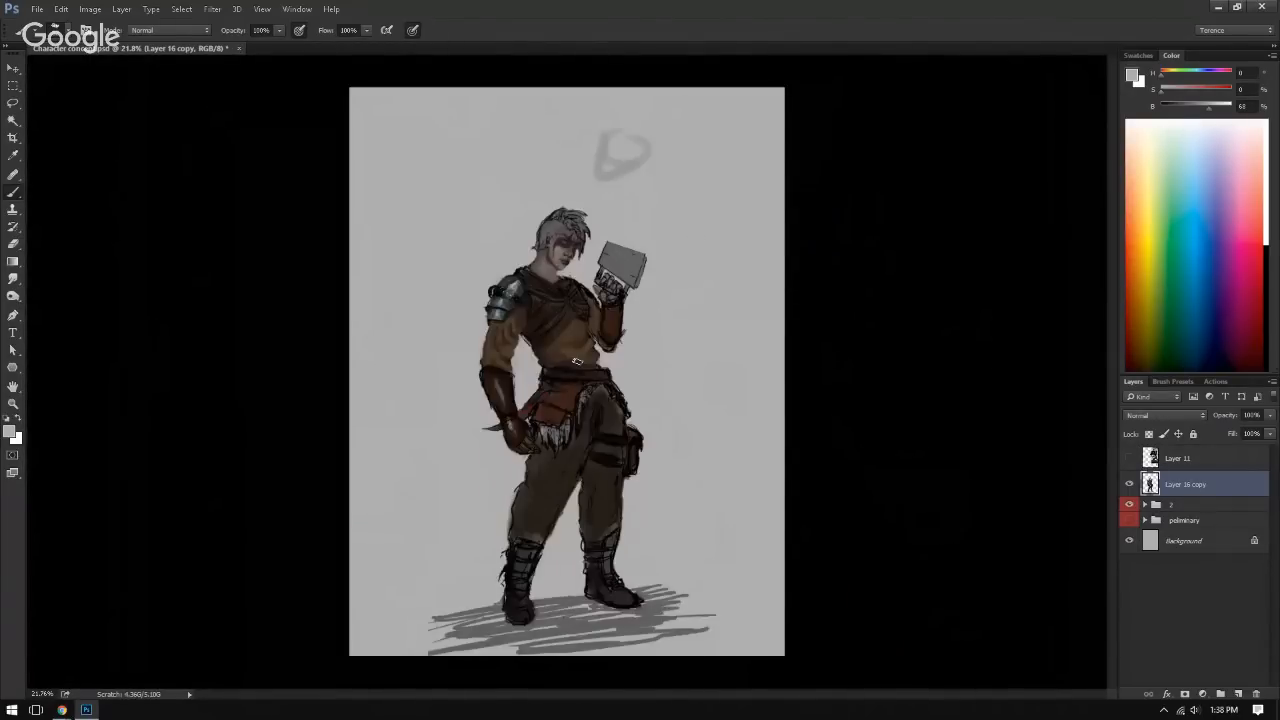
Step: Clean up the leftover dark marks along the tunic's side contour below the raised elbow with sampled brown
drag(553, 345, 629, 343)
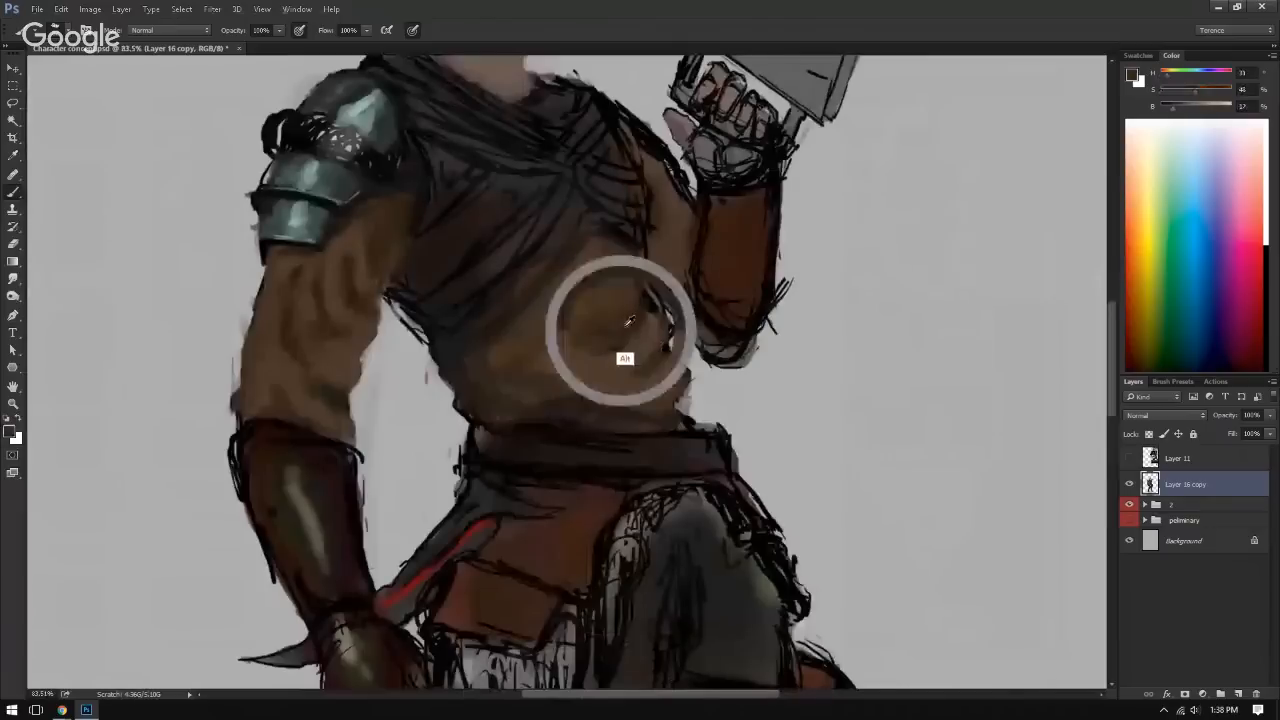
alt+click(677, 386)
drag(677, 386, 670, 391)
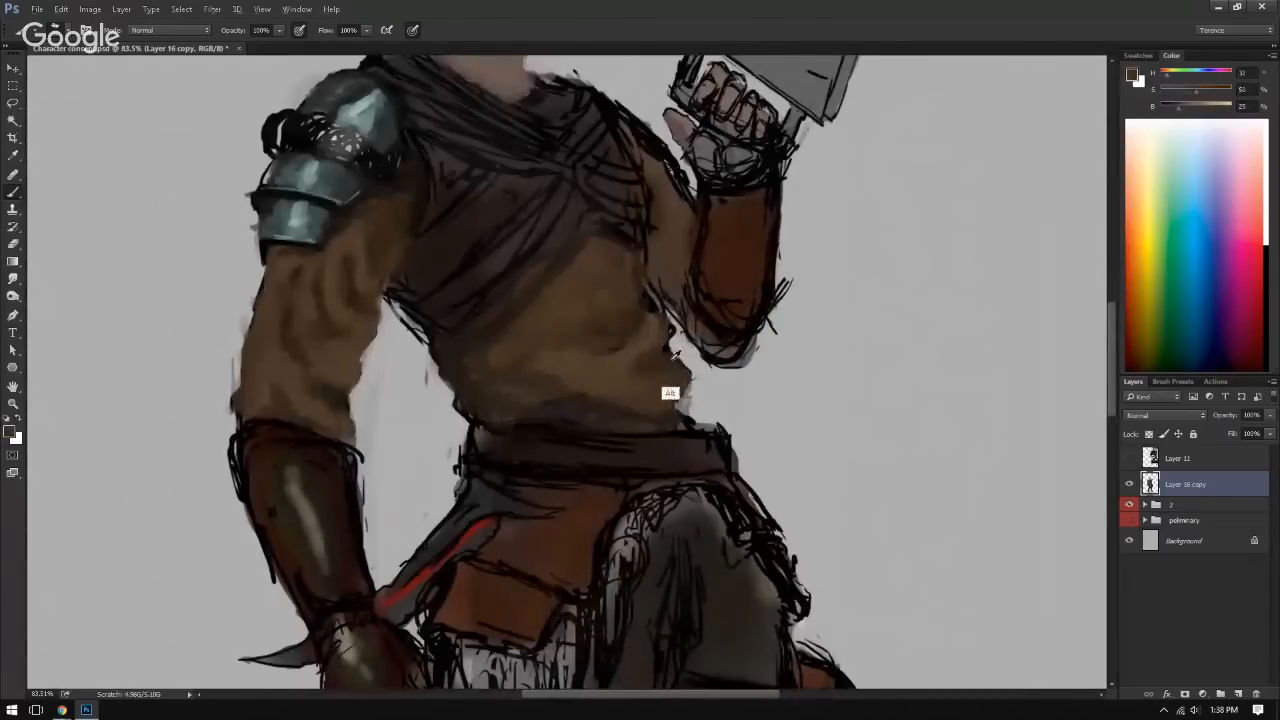
alt+click(670, 393)
Step: Blend sampled dark and mid browns into the tunic folds beneath the chest wrap and across the stomach
drag(573, 279, 593, 259)
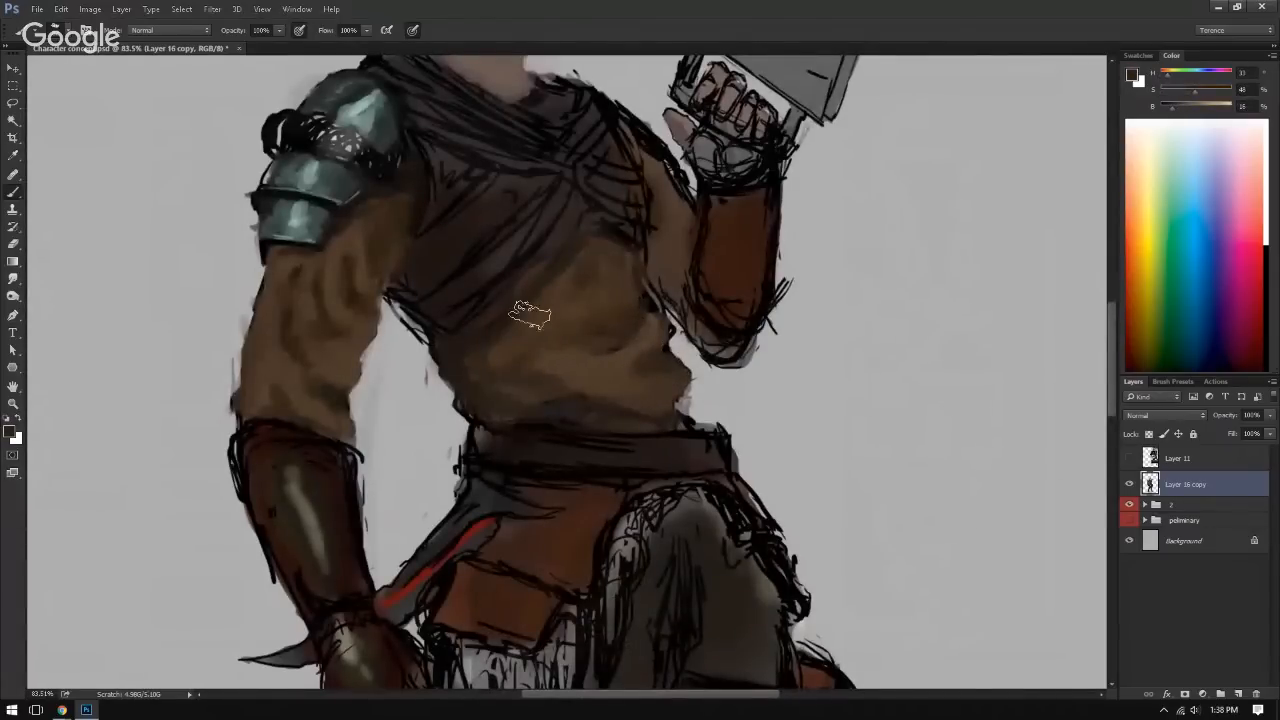
alt+click(603, 305)
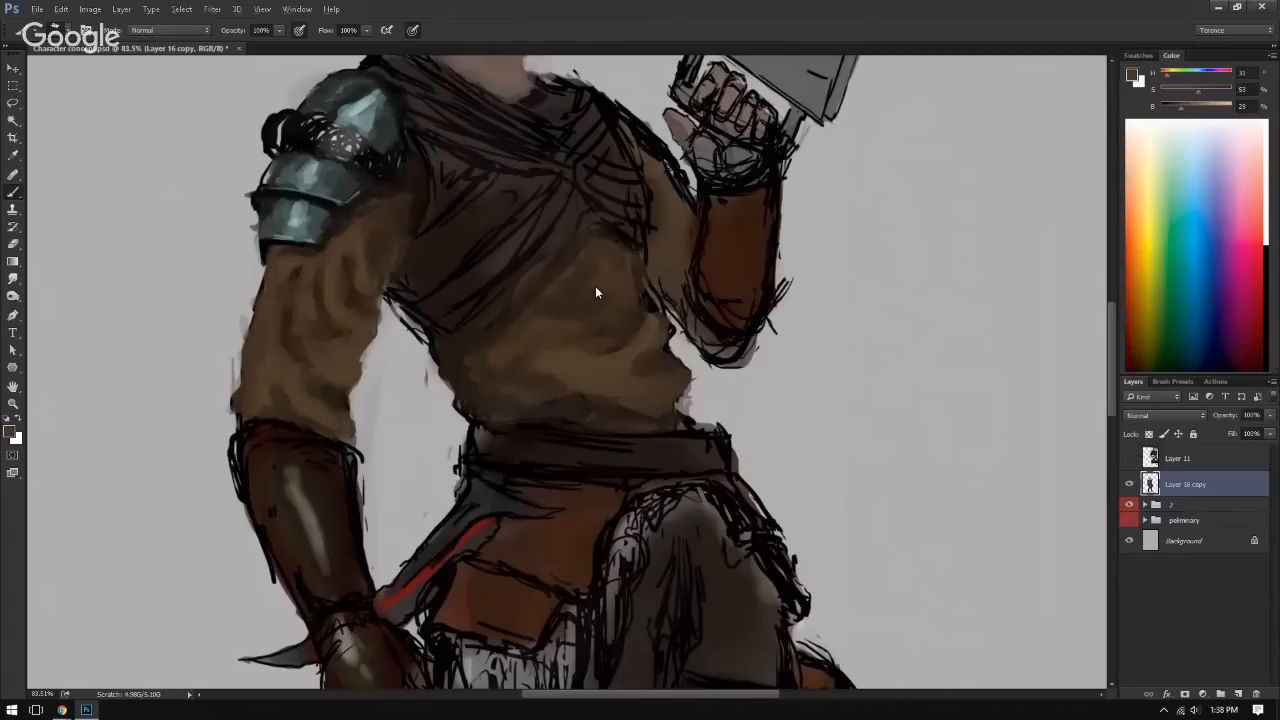
alt+click(557, 384)
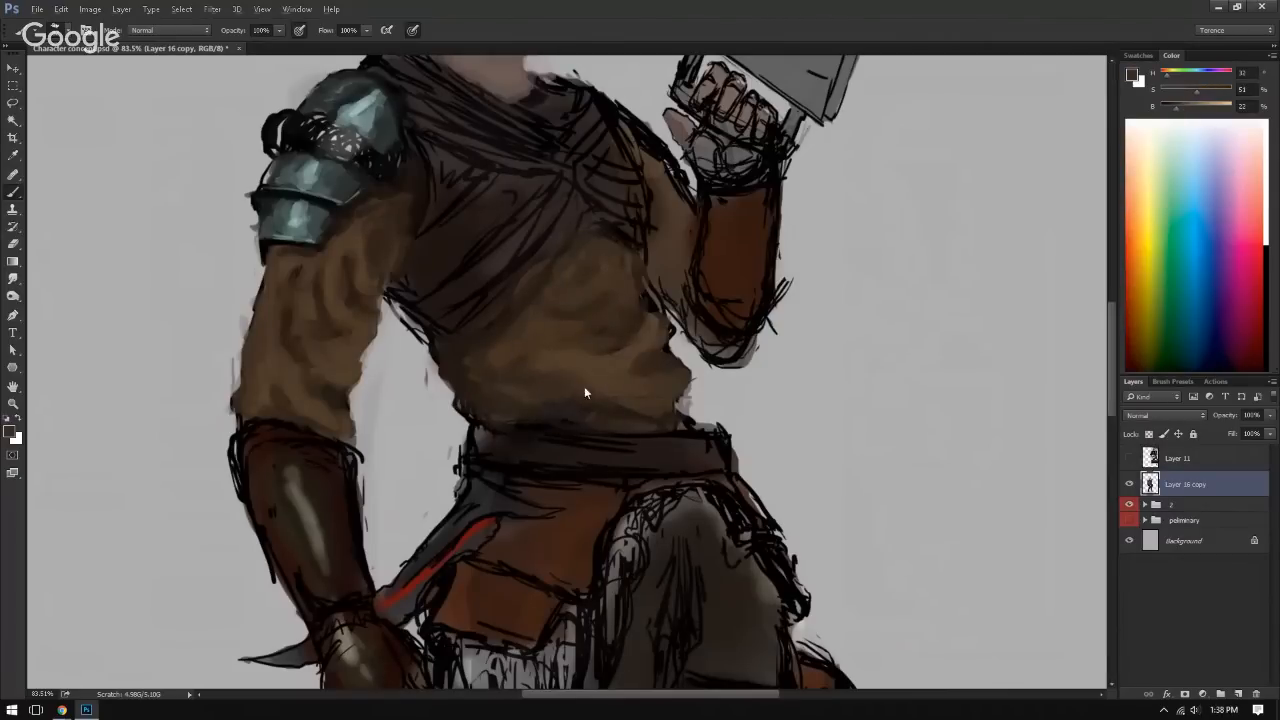
alt+click(585, 374)
drag(584, 350, 517, 337)
drag(588, 305, 547, 299)
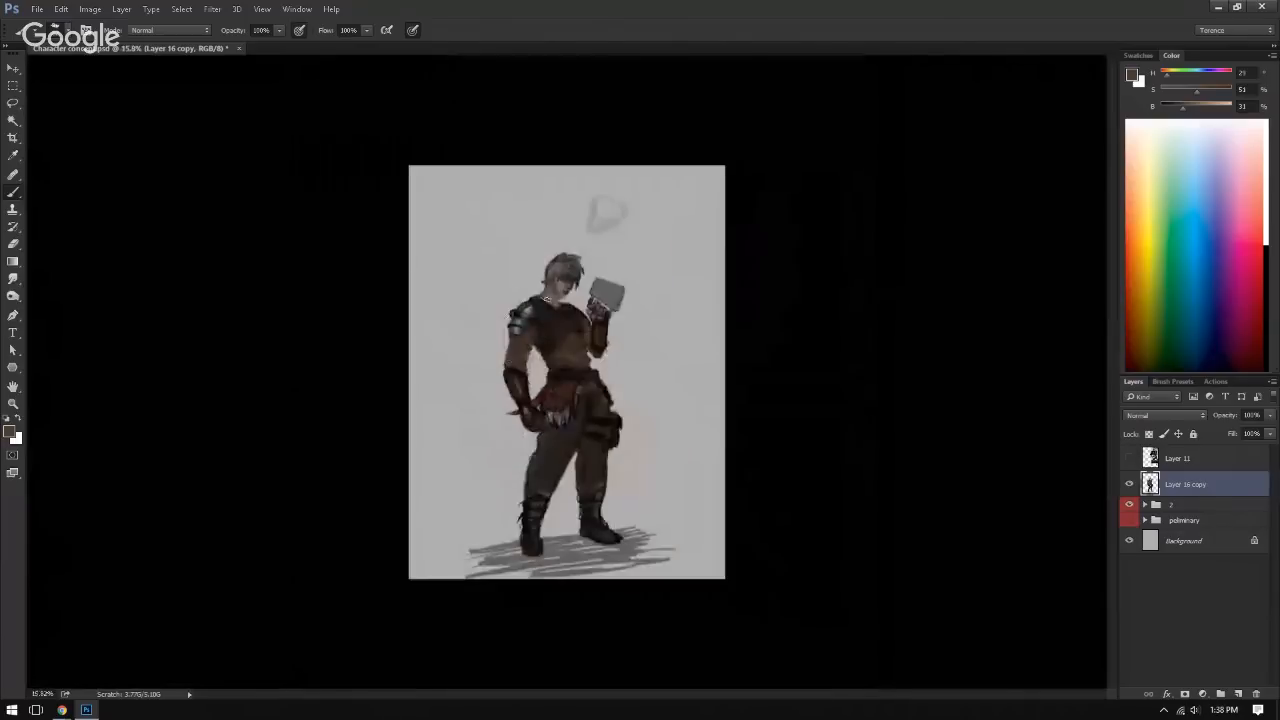
Step: Mirror the canvas and blend sampled brown into the upper sleeve beneath the shoulder armor
key(ctrl+shift+h)
drag(561, 361, 626, 400)
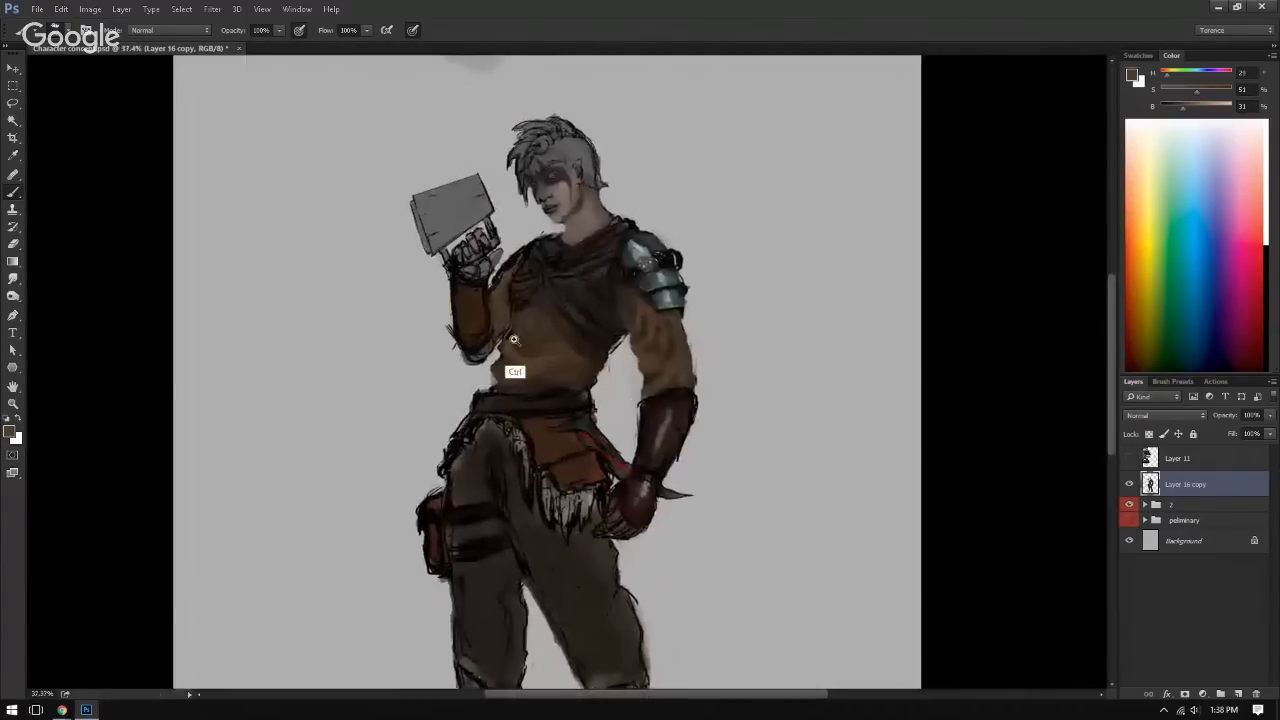
drag(514, 340, 605, 342)
mouse_move(640, 395)
mouse_down()
mouse_move(546, 297)
mouse_move(454, 314)
mouse_move(396, 402)
mouse_up()
alt+click(650, 280)
mouse_move(652, 283)
mouse_down()
mouse_move(666, 229)
mouse_move(655, 196)
mouse_up()
alt+click(656, 286)
alt+click(656, 262)
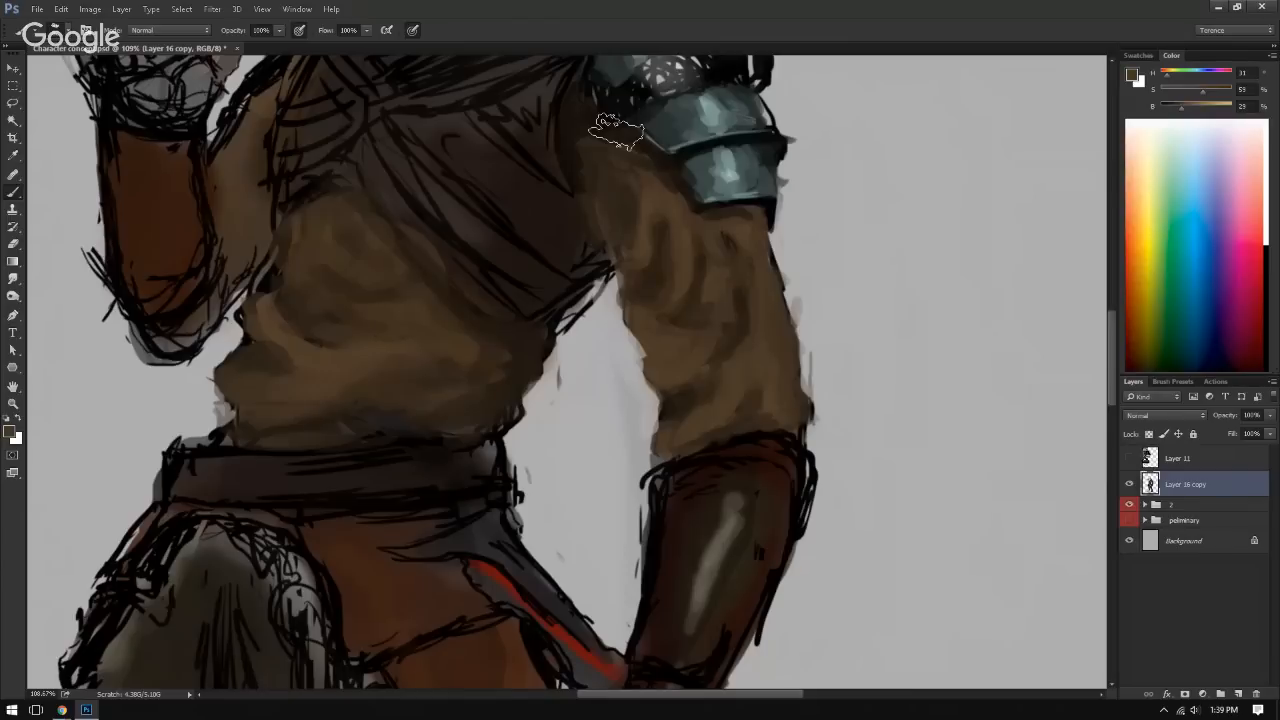
drag(429, 263, 449, 392)
drag(483, 345, 442, 378)
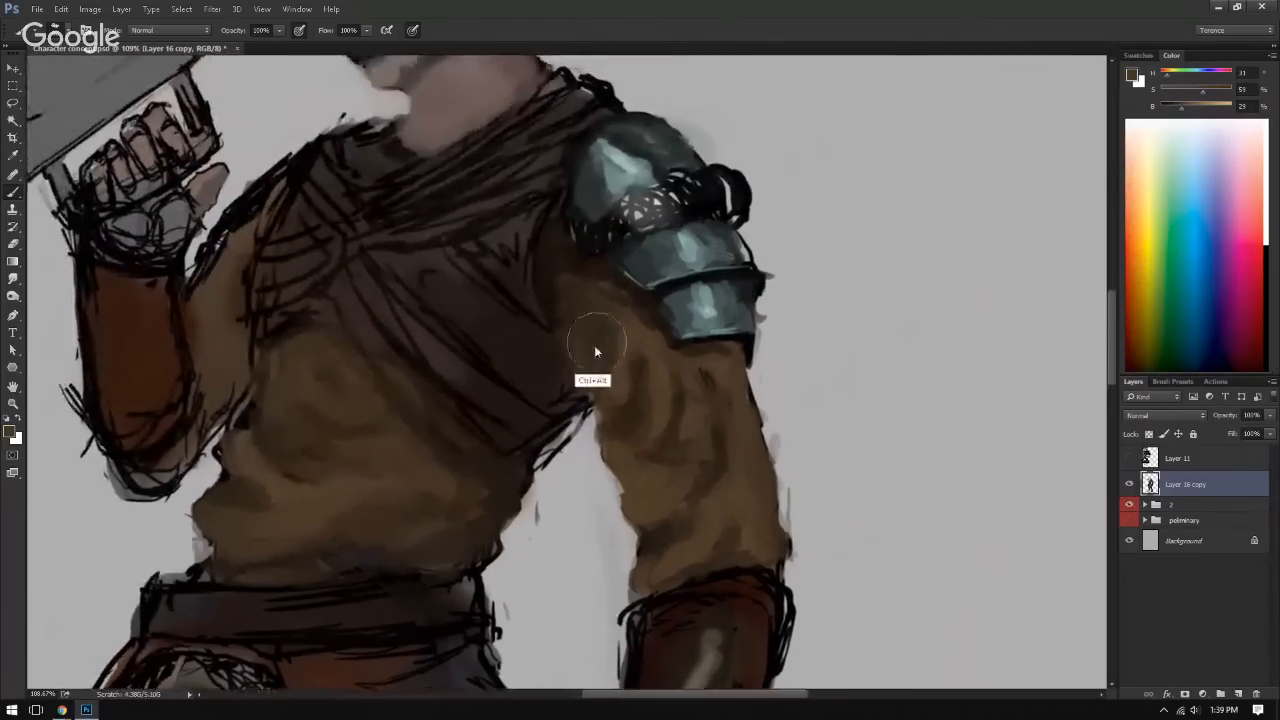
alt+click(620, 354)
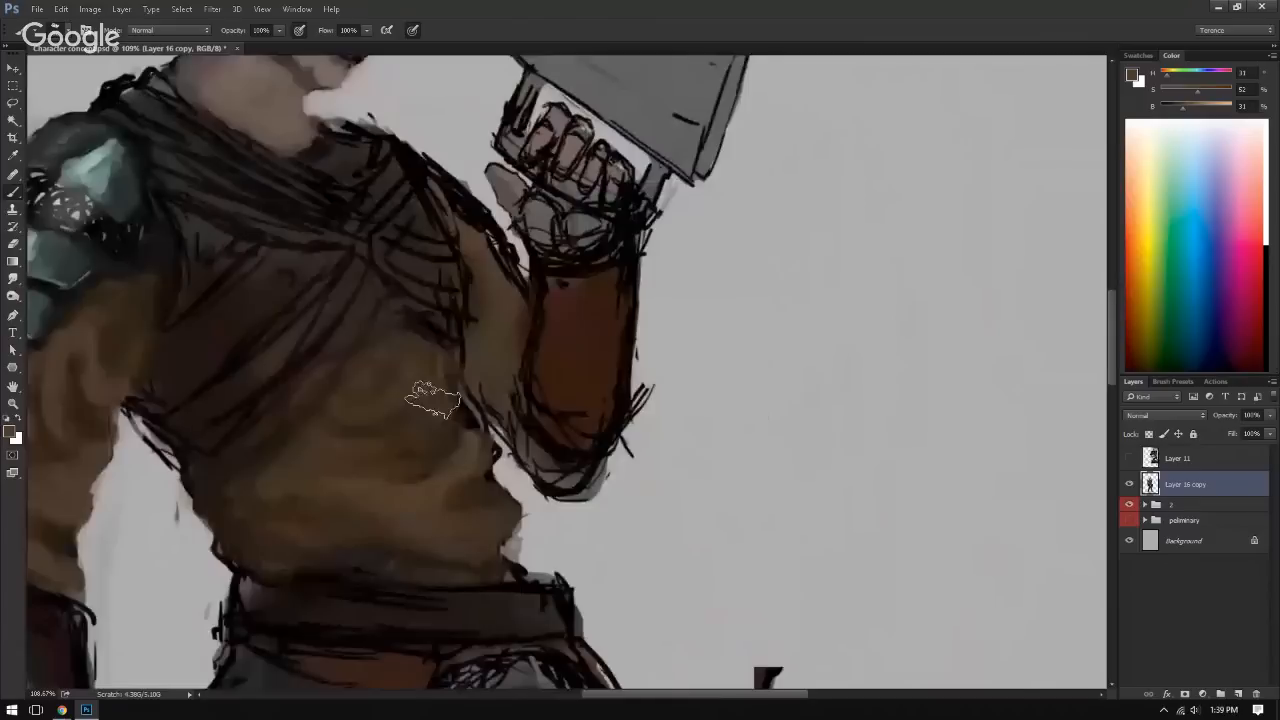
Step: Restore the unmirrored view and darken the chest wrap's edge beside the armpit and upper sleeve with sampled dark brown
drag(320, 415, 448, 401)
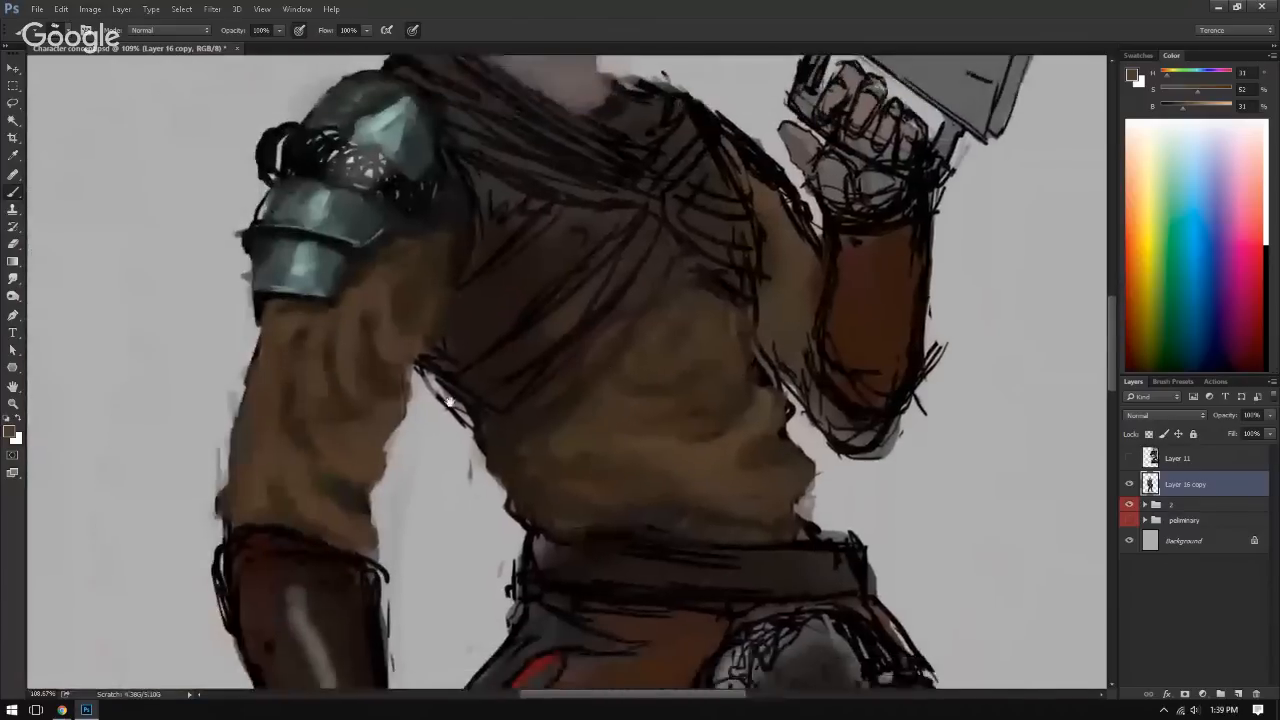
alt+click(490, 434)
alt+click(444, 351)
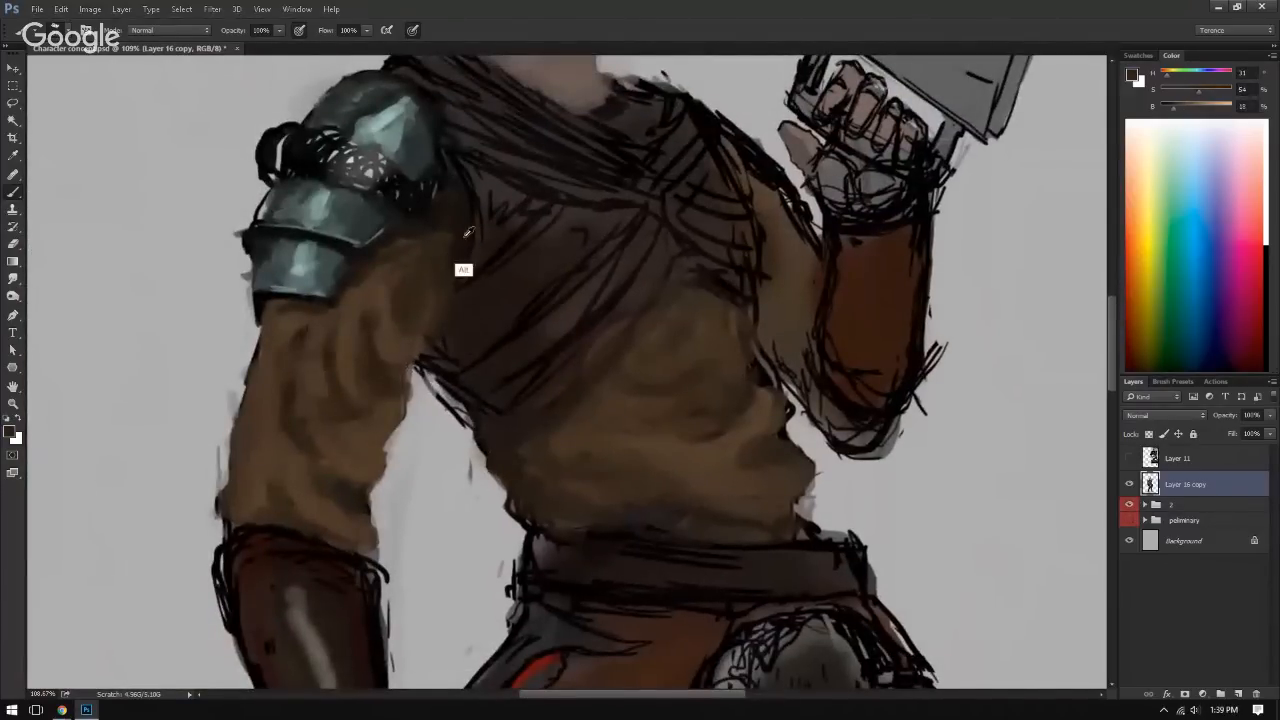
alt+click(455, 194)
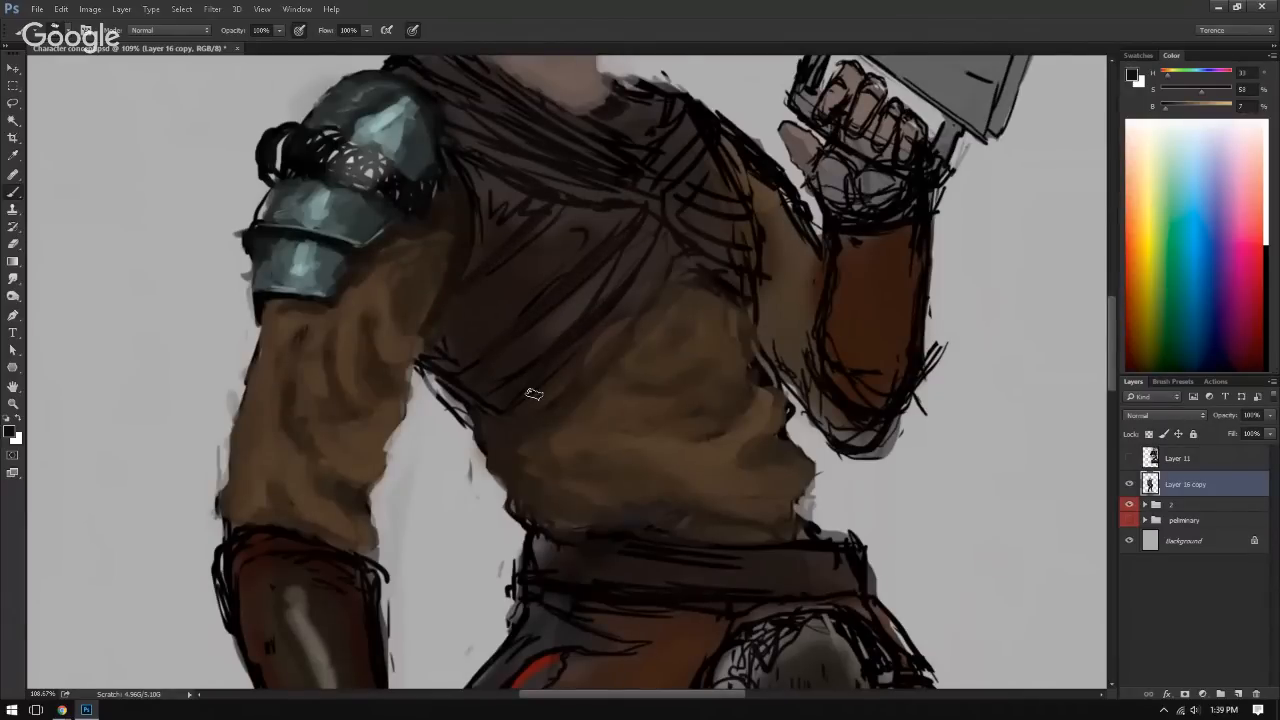
drag(438, 357, 449, 328)
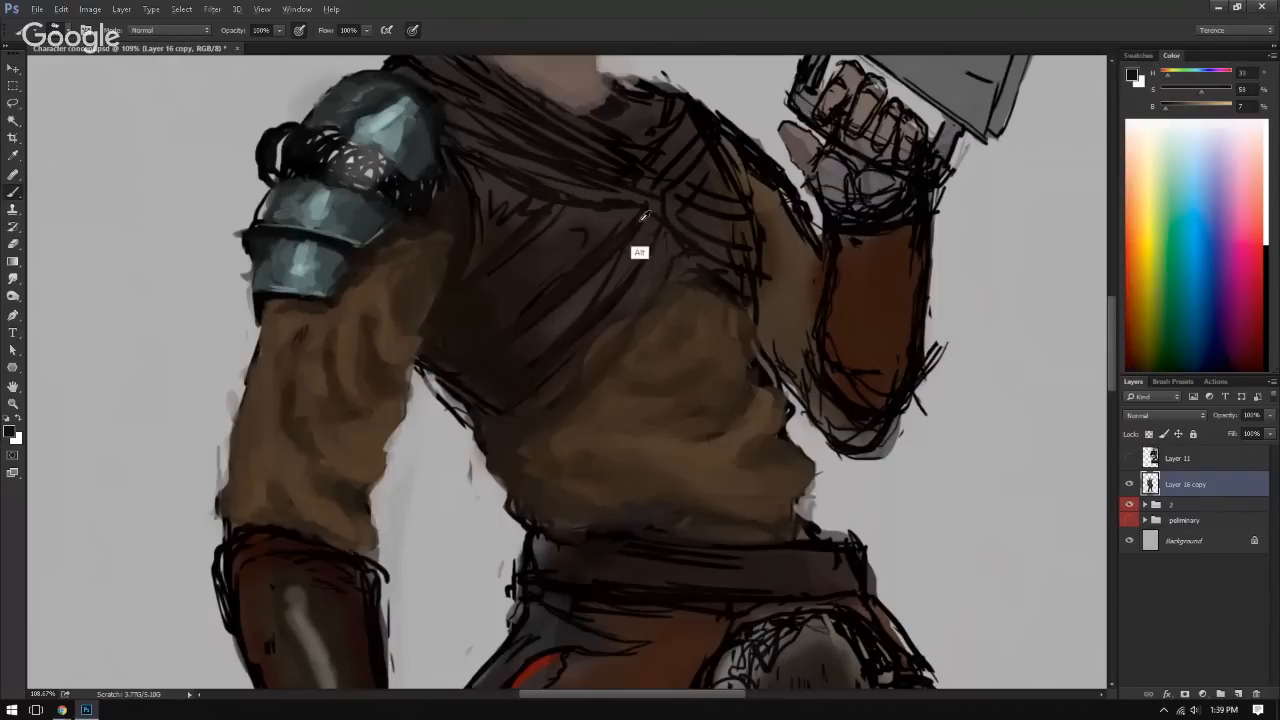
Step: Paint dark fold shadows over the chest wrap's diagonal lines and lower edge, checking the torso in a mirrored view
alt+click(488, 316)
alt+click(455, 371)
alt+click(455, 380)
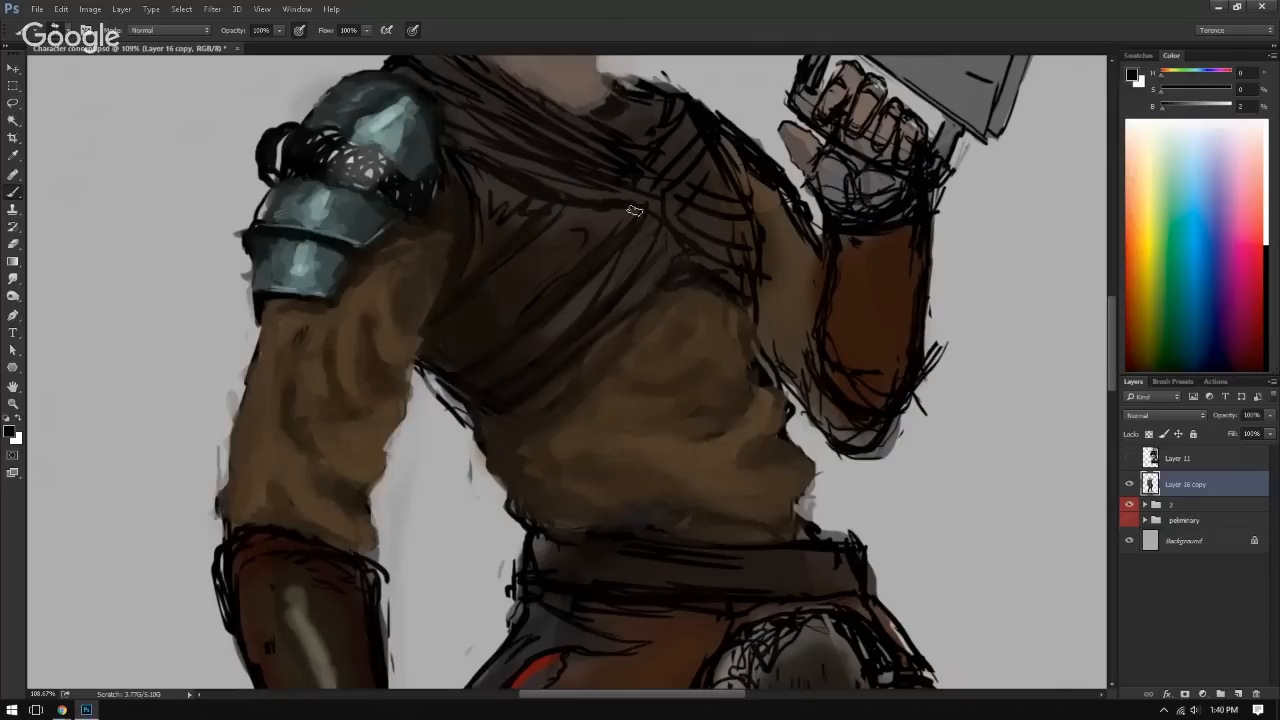
key(ctrl+shift+h)
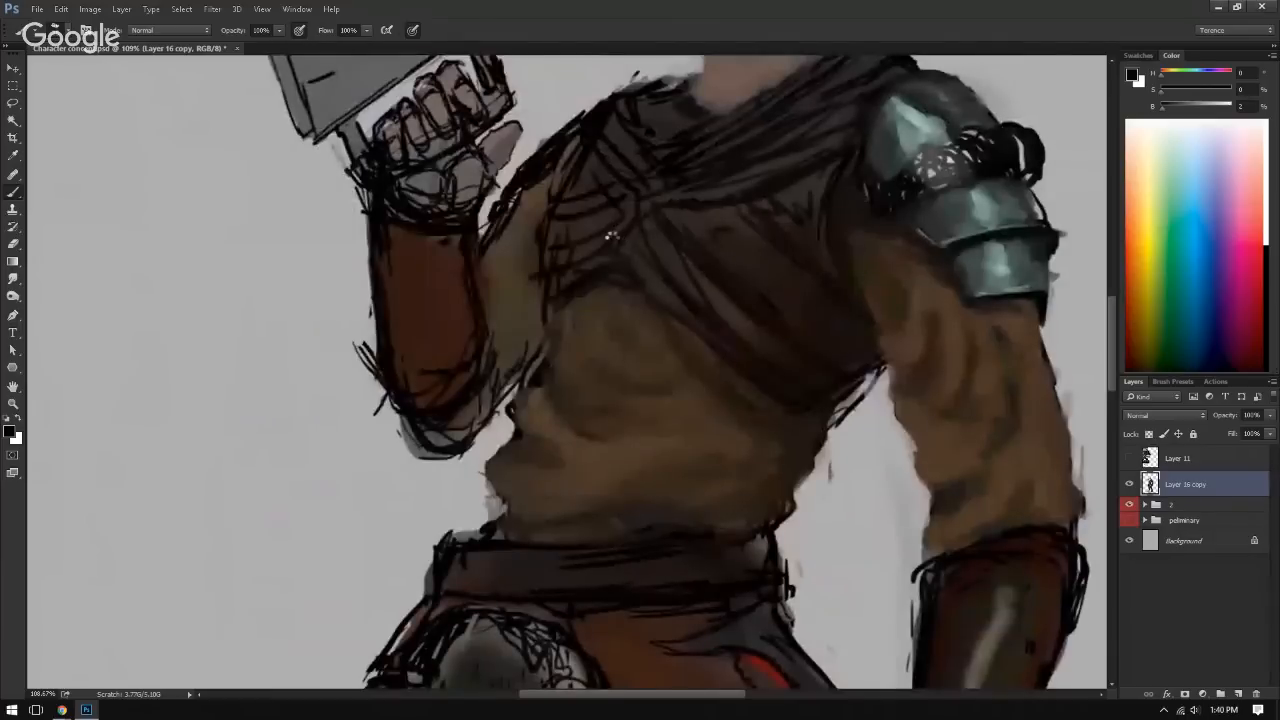
key(ctrl+shift+h)
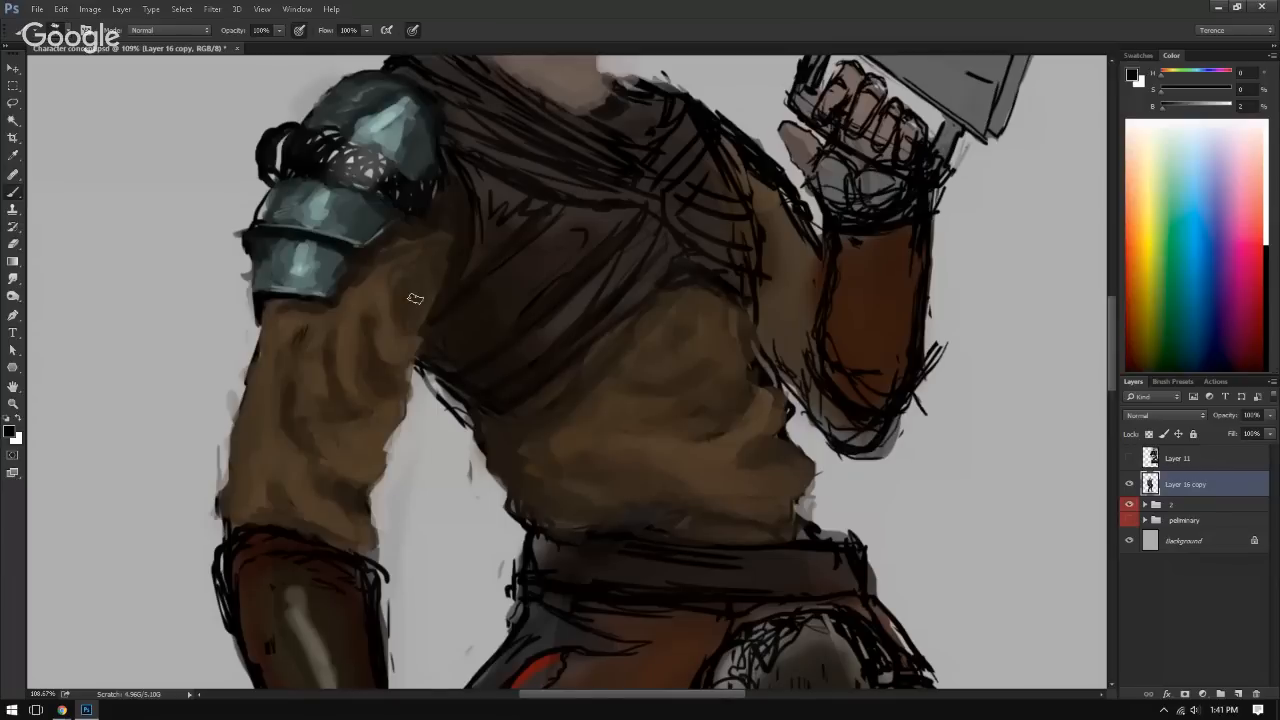
Step: Blend sampled dark browns over the chest wrap's line work beside the armpit and across the upper chest
alt+click(467, 291)
alt+click(500, 316)
alt+click(460, 301)
mouse_move(470, 178)
mouse_down()
mouse_move(482, 228)
mouse_move(498, 206)
mouse_move(481, 246)
mouse_up()
alt+click(484, 185)
alt+click(514, 222)
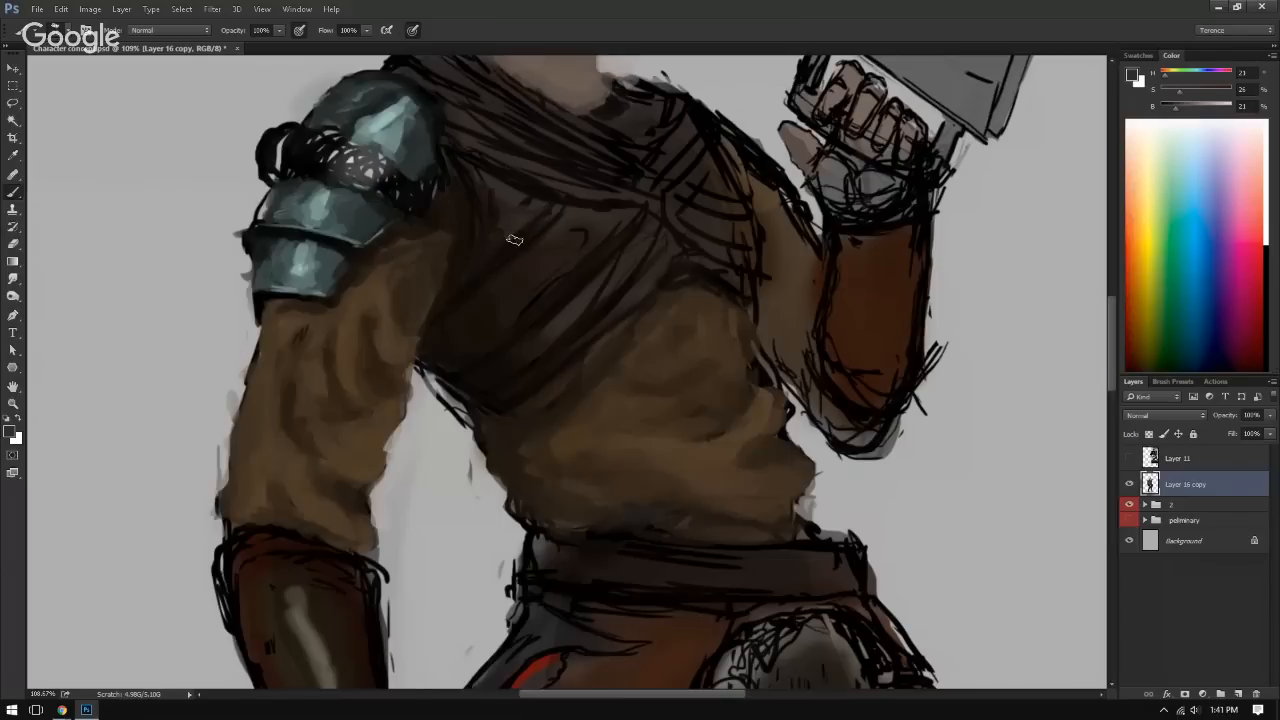
Step: Adjust the brush size and smooth sampled dark brown over the diagonal fold lines in the middle of the chest wrap
key(])
key(])
key(])
key(])
key(])
key(])
key(])
key([)
key([)
key([)
key([)
key([)
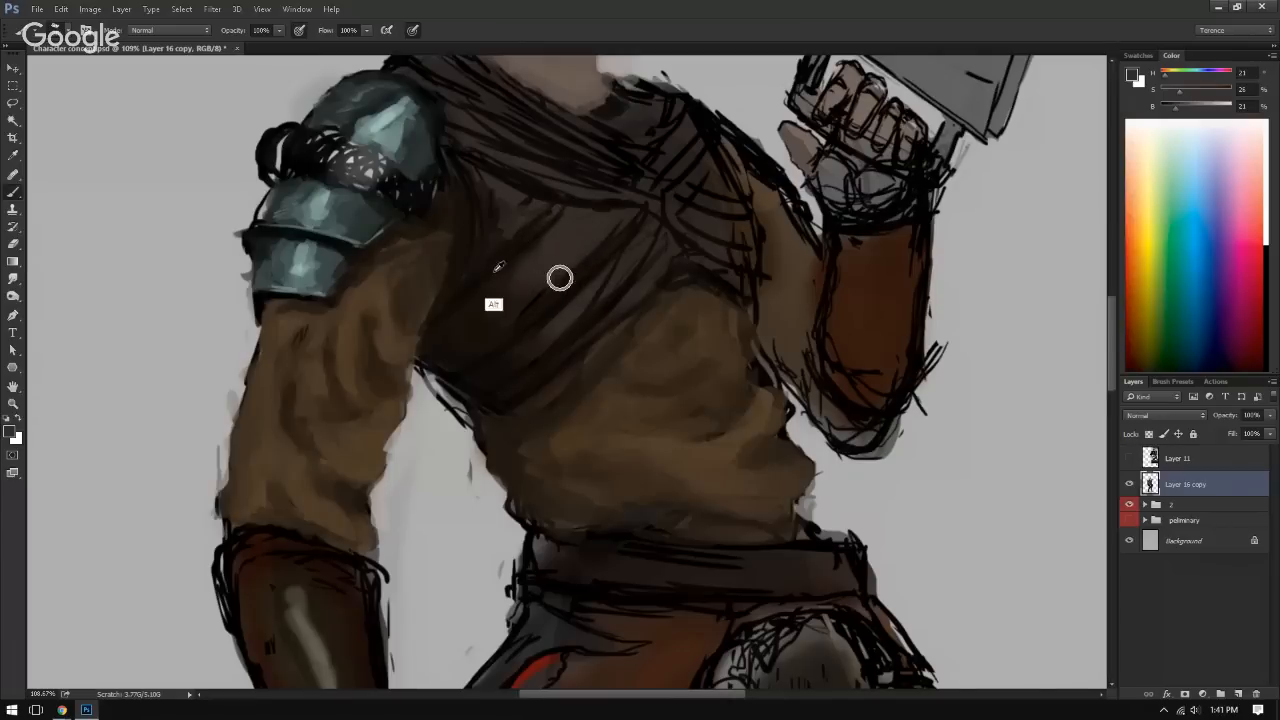
alt+click(496, 270)
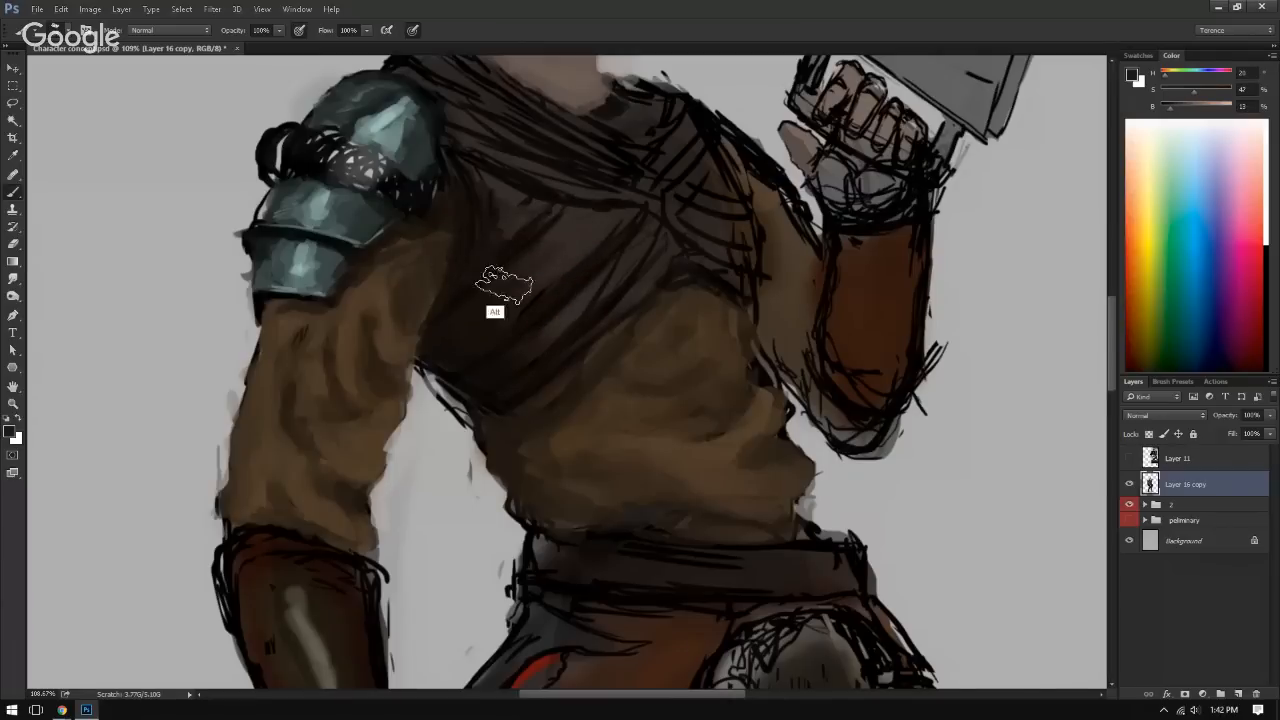
alt+click(499, 279)
alt+click(520, 274)
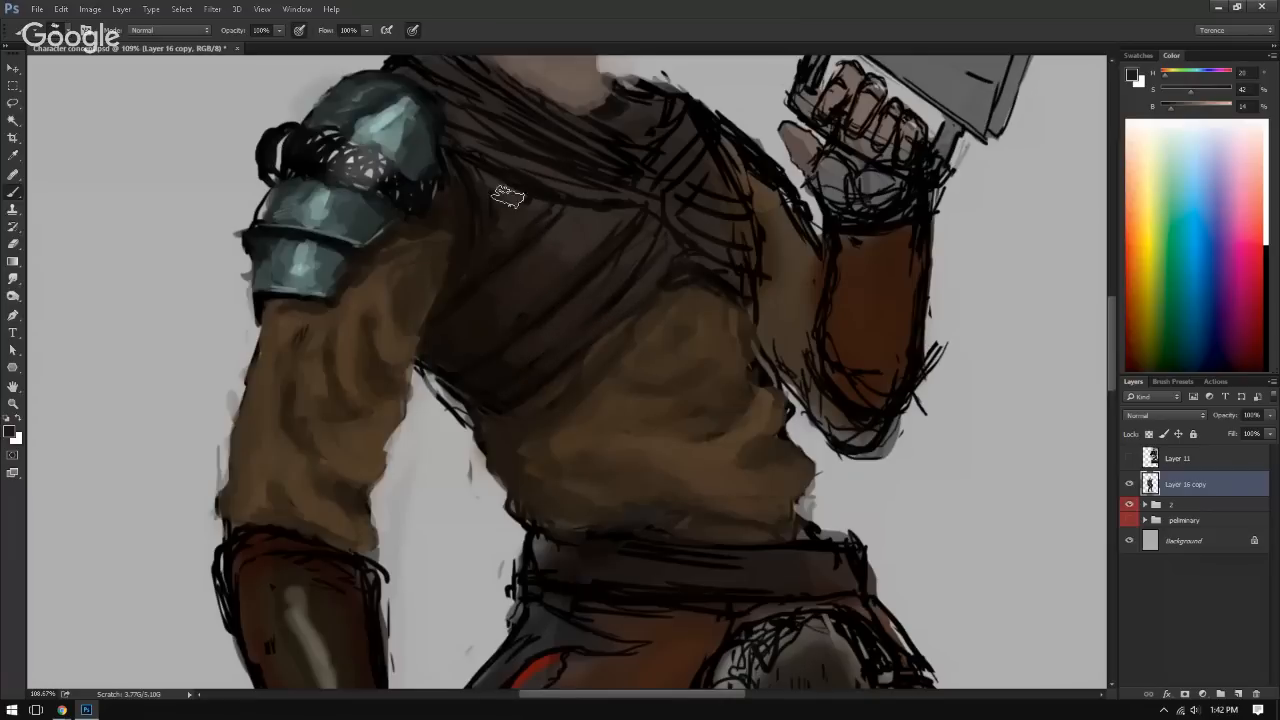
Step: Shade the fold beneath the wrap's upper drape with sampled browns, checking the whole figure in a mirrored view
alt+click(481, 252)
drag(490, 165, 620, 200)
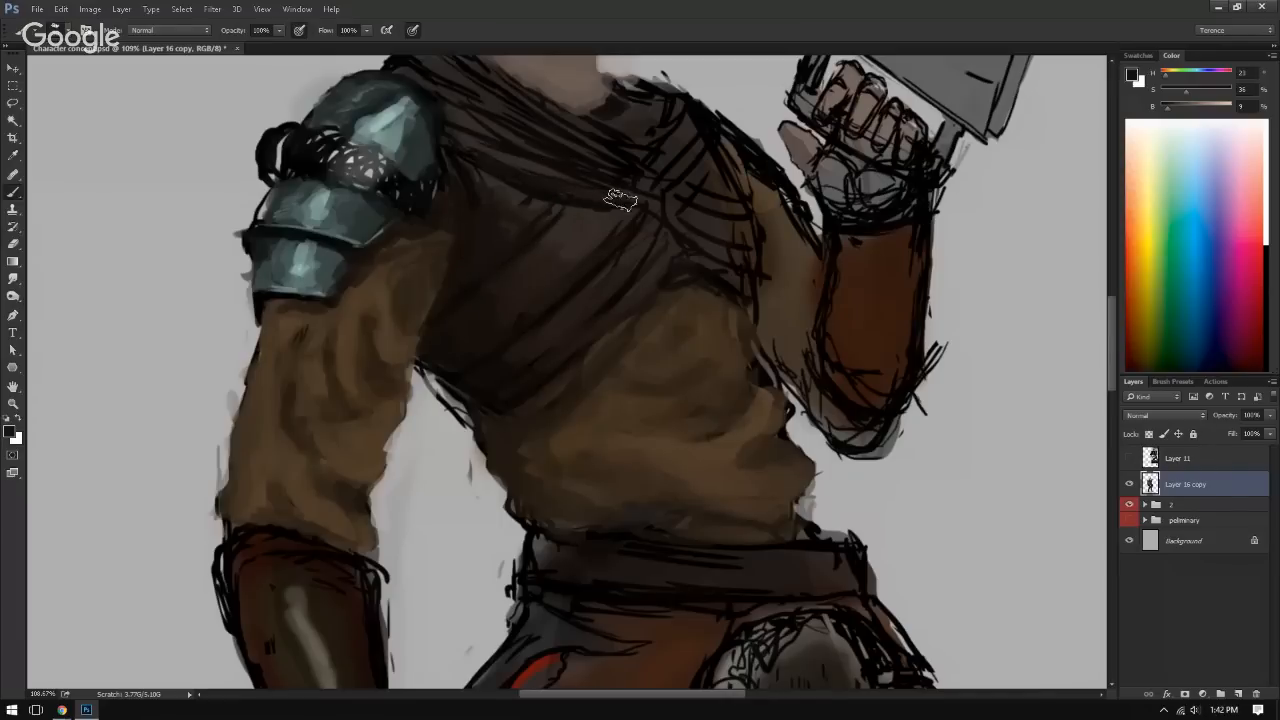
alt+click(517, 162)
drag(508, 172, 640, 189)
key(ctrl+0)
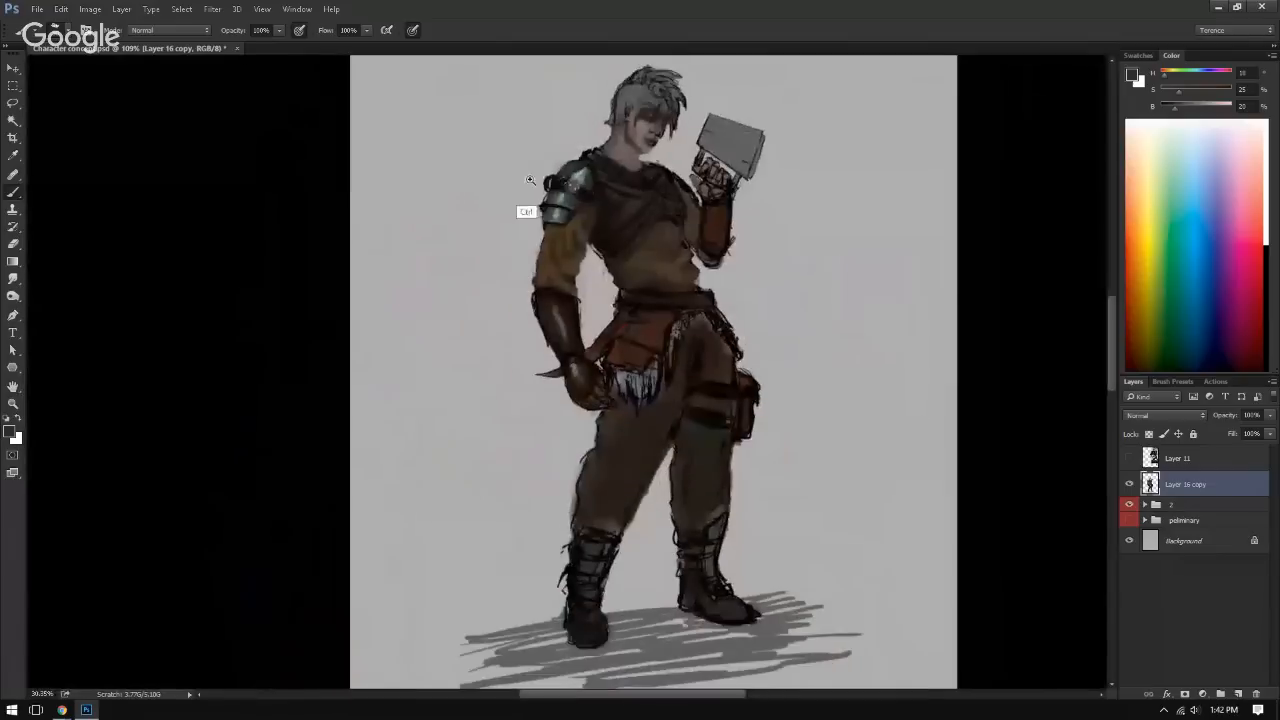
key(ctrl+shift+h)
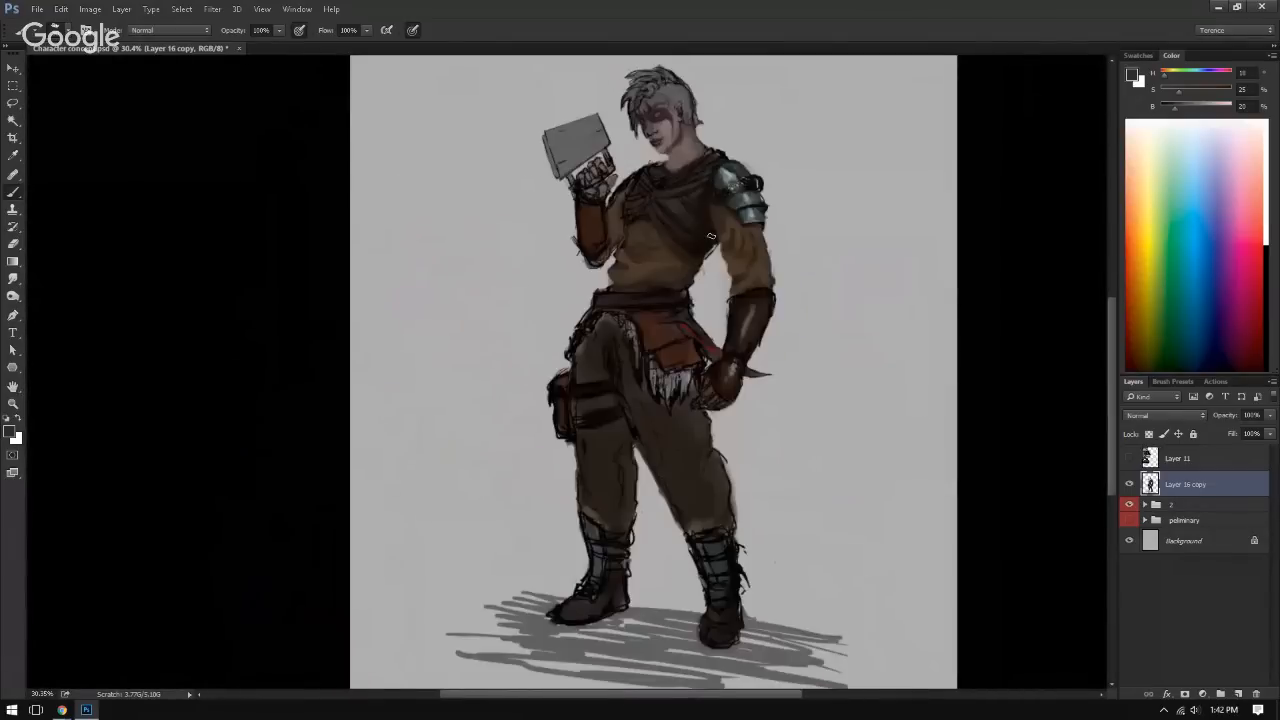
drag(662, 228, 726, 237)
key(ctrl+shift+h)
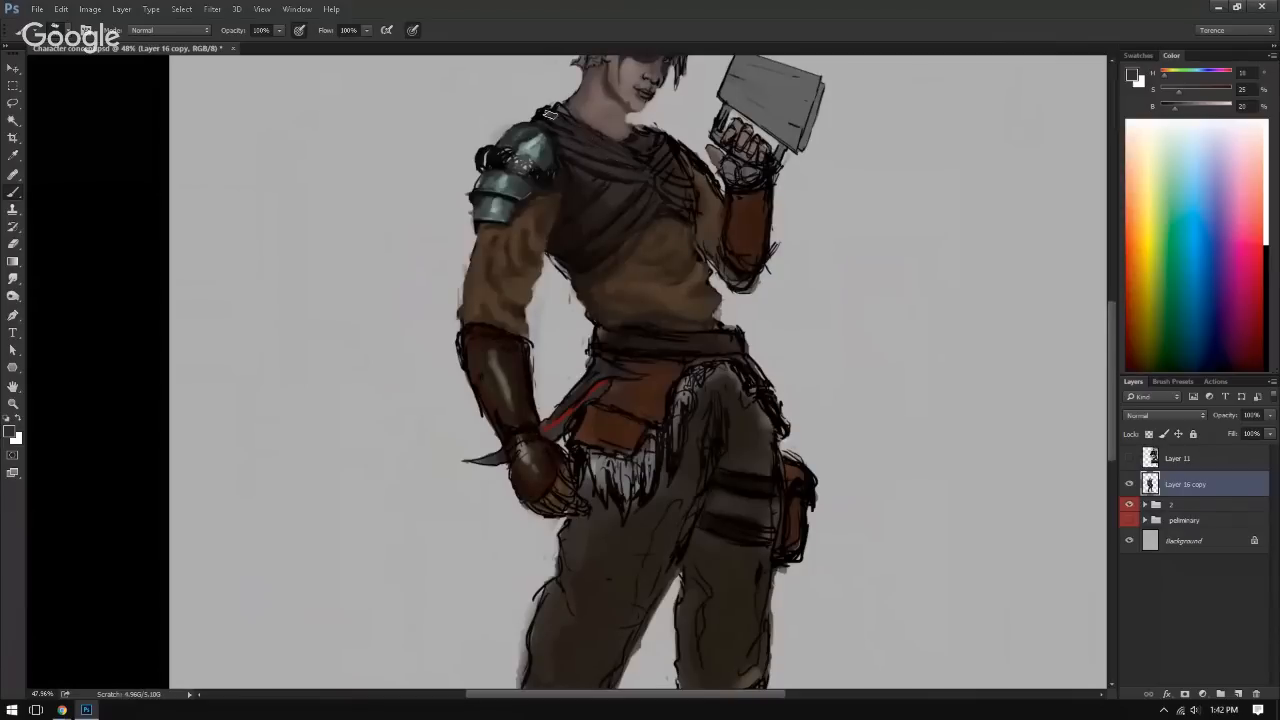
Step: Mirror the canvas and blend sampled dark and mid browns into the wrap's upper folds below the neck
key(ctrl+shift+h)
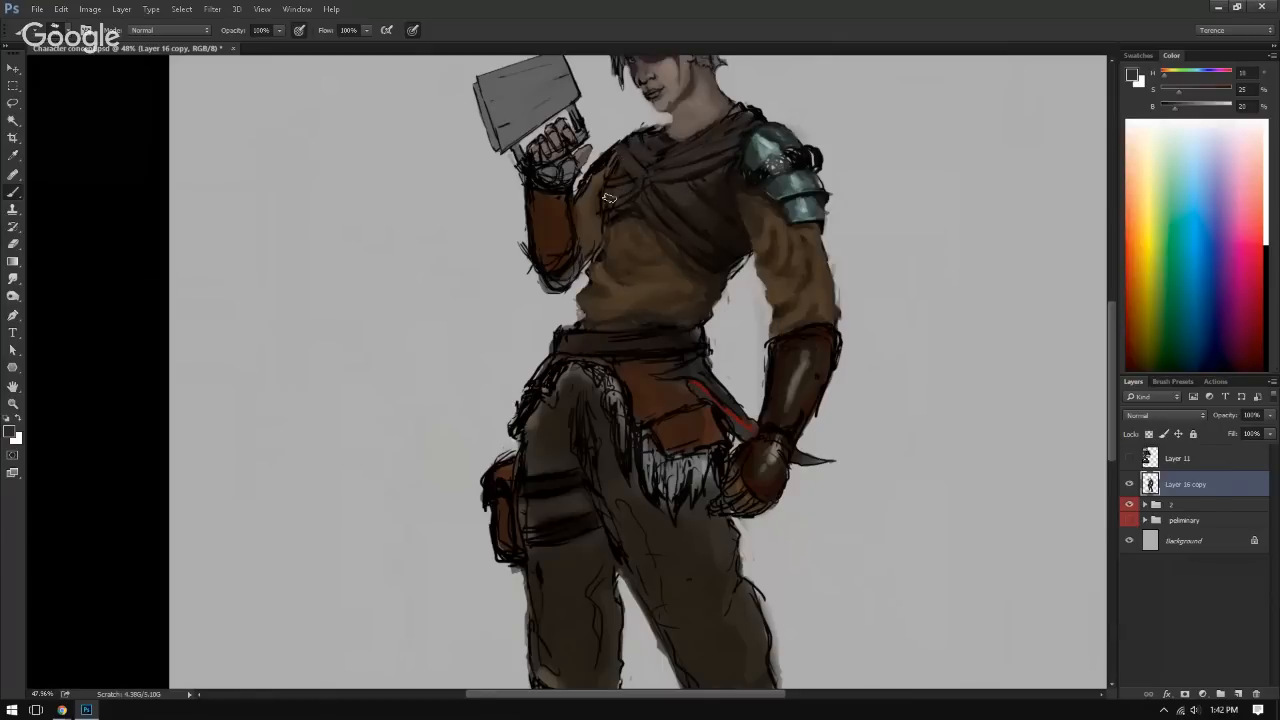
alt+click(723, 238)
alt+click(676, 180)
alt+right_click(691, 161)
alt+click(686, 170)
alt+click(677, 171)
alt+click(697, 173)
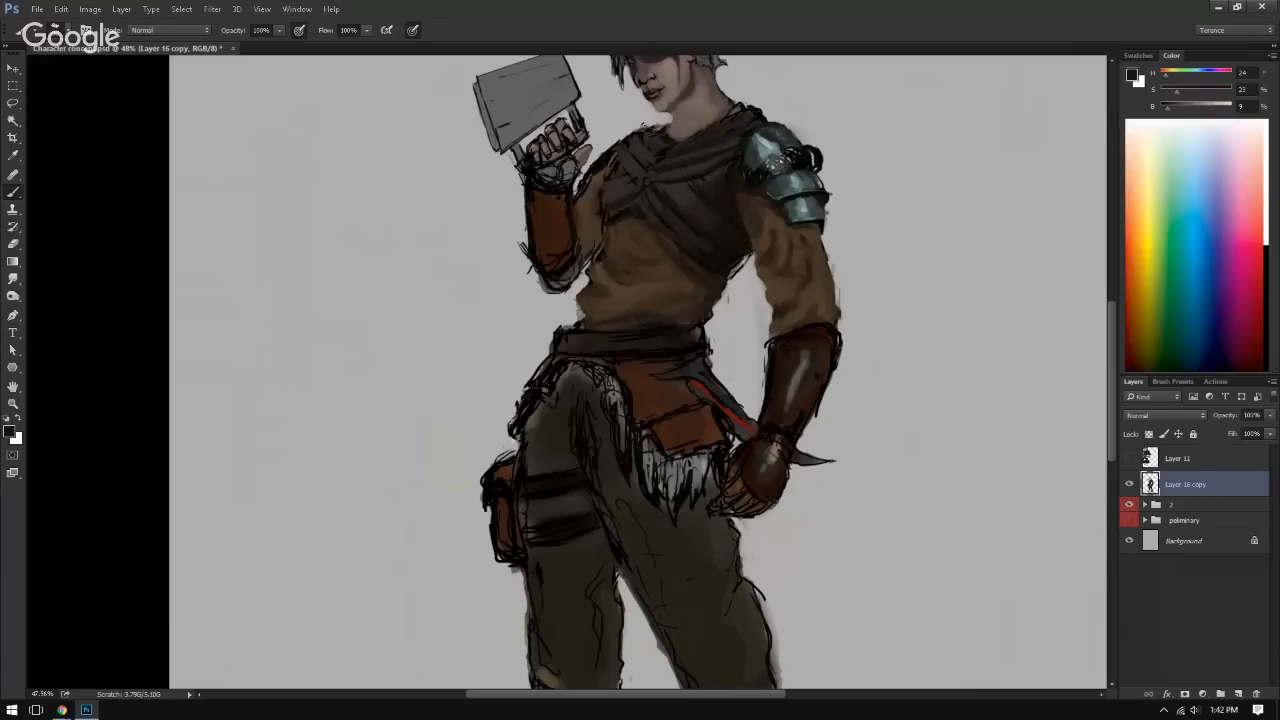
Step: Paint sampled browns over the crossed line work where the wrap's folds meet and on the raised arm's shoulder
alt+click(641, 152)
alt+click(637, 159)
drag(642, 179, 664, 160)
alt+click(663, 132)
alt+click(617, 203)
alt+click(694, 206)
Step: Restore the unmirrored view and deepen the wrap's diagonal folds and lower edge with sampled dark and lighter browns
key(ctrl+shift+h)
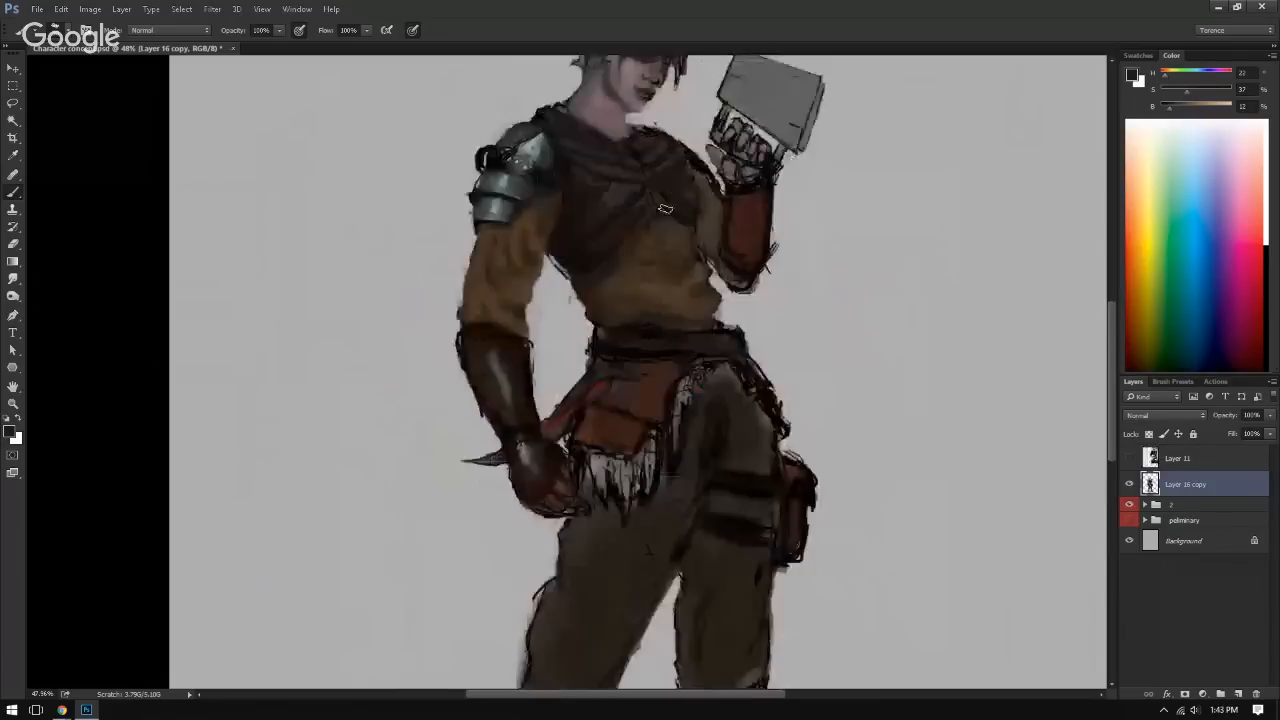
alt+click(592, 202)
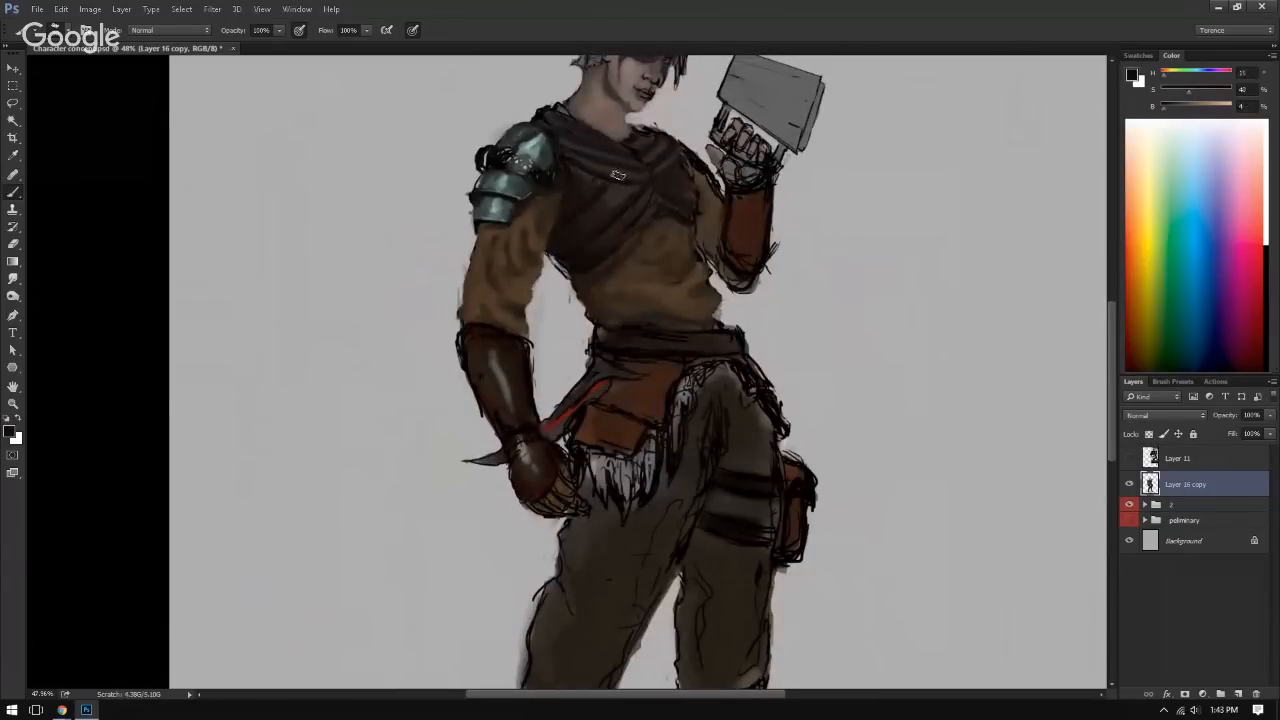
alt+click(580, 210)
alt+click(605, 205)
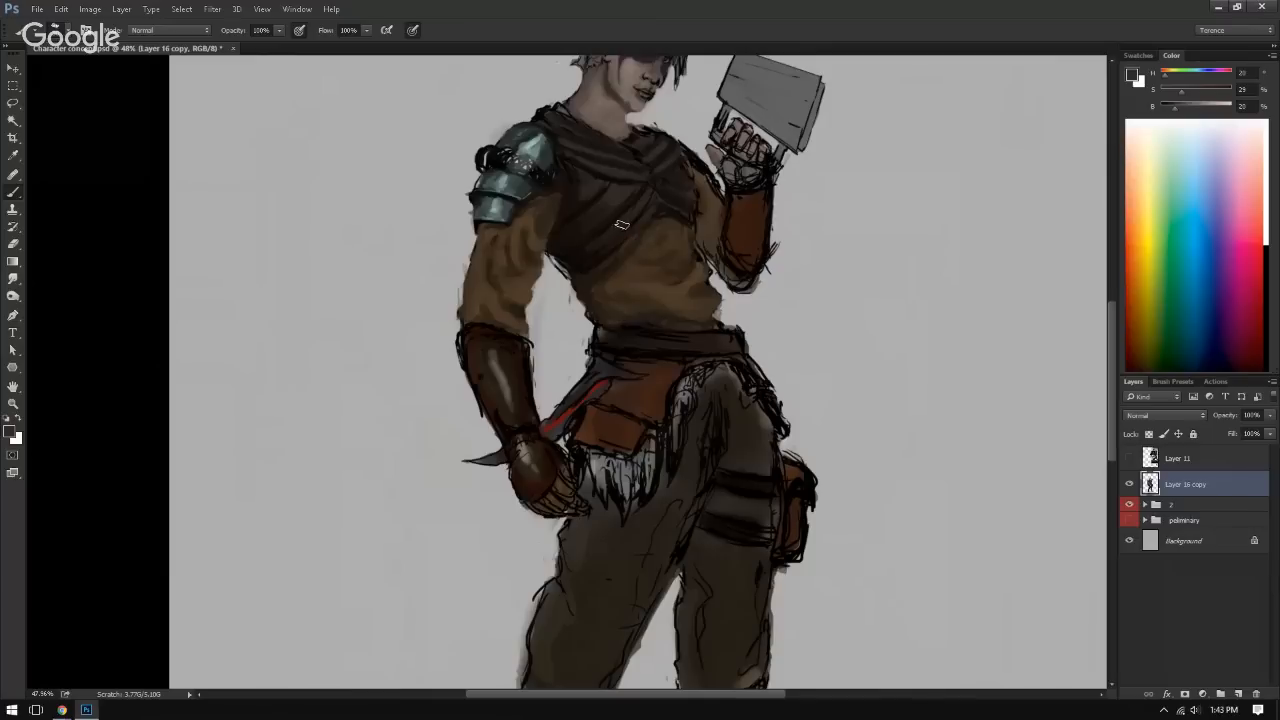
alt+click(588, 257)
alt+click(572, 252)
alt+click(660, 208)
alt+click(611, 180)
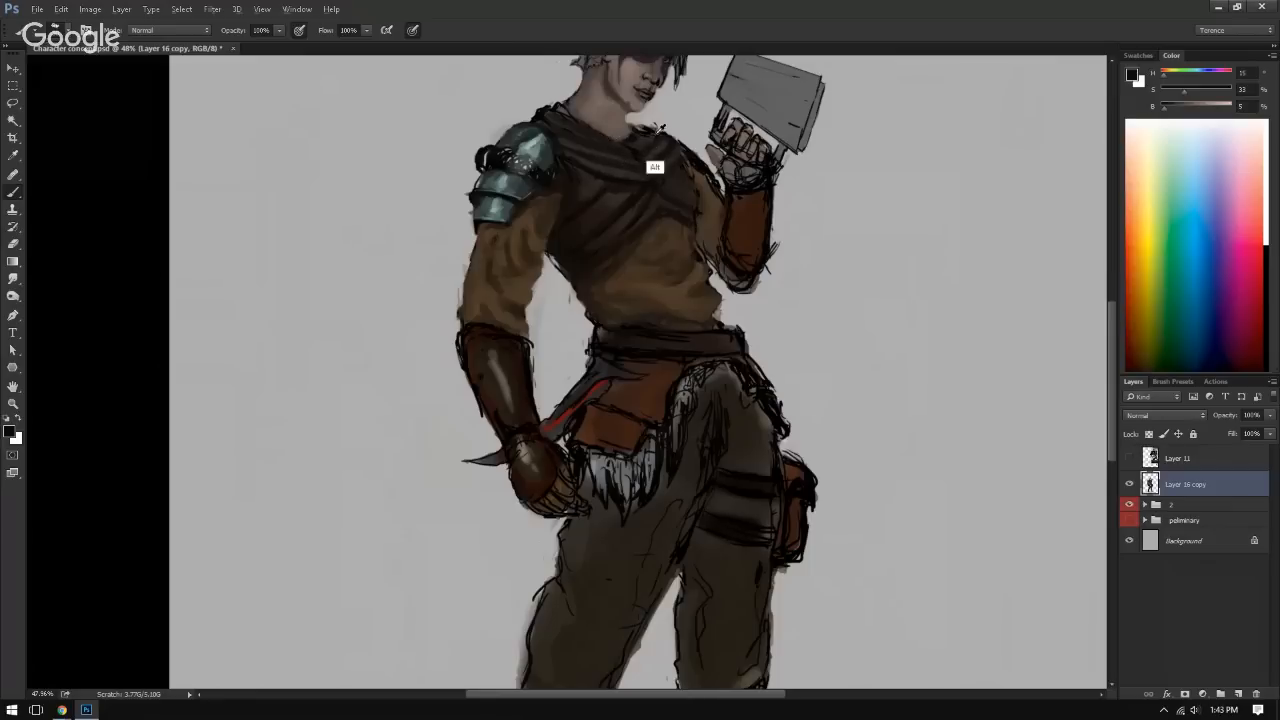
Step: Paint sampled brown over the wrap's dark neckline strokes between the neck and the raised arm's shoulder
alt+click(632, 143)
drag(688, 185, 677, 280)
drag(573, 270, 690, 270)
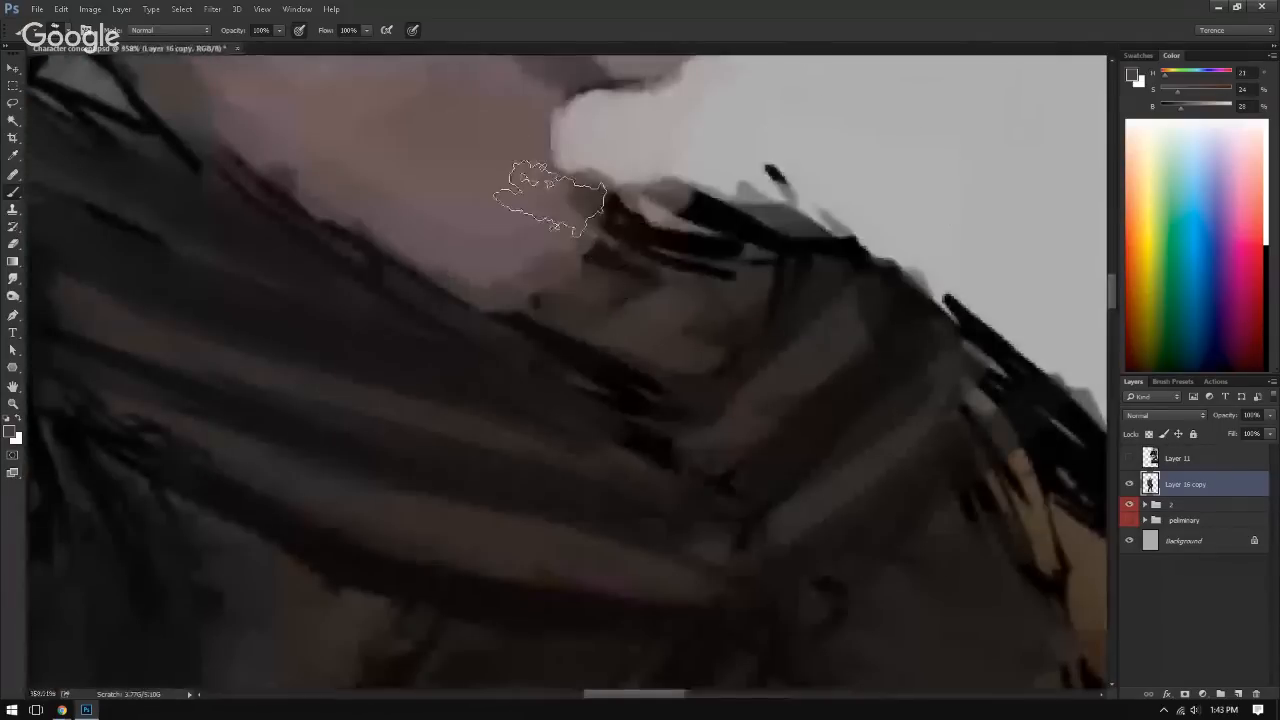
mouse_move(542, 271)
mouse_down()
mouse_move(823, 263)
mouse_move(864, 238)
mouse_move(737, 291)
mouse_move(675, 283)
mouse_up()
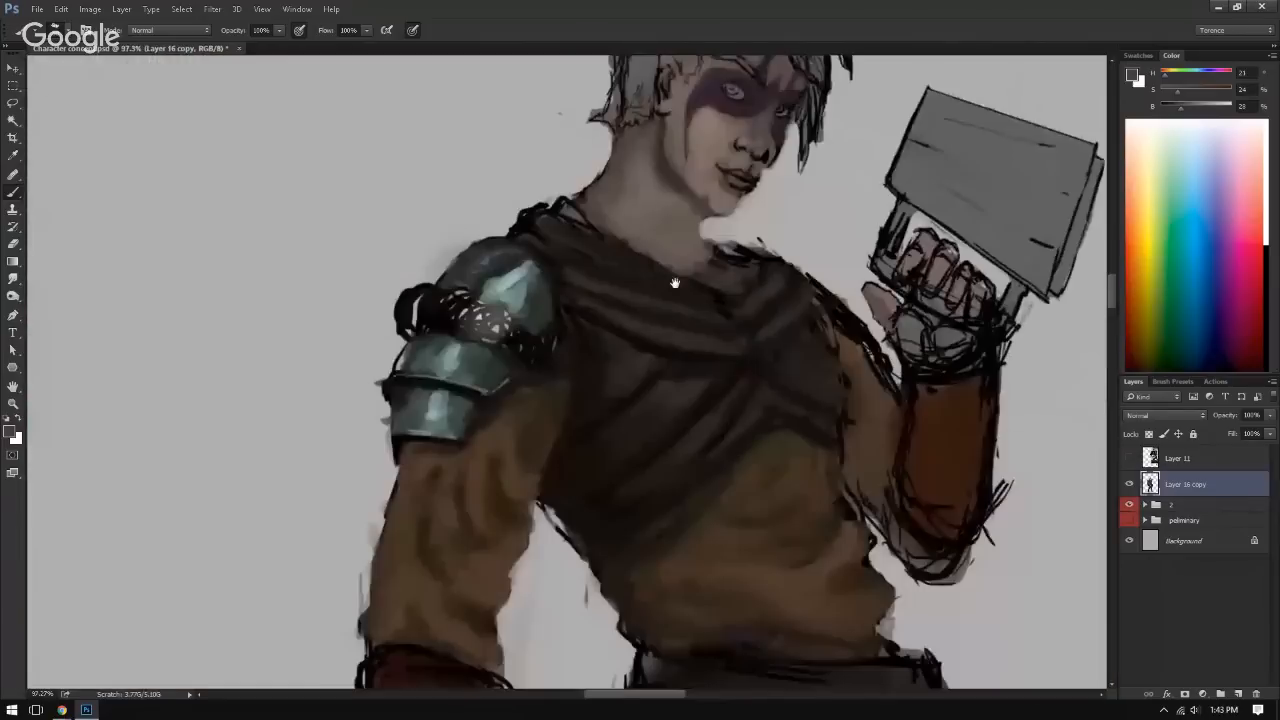
alt+click(751, 305)
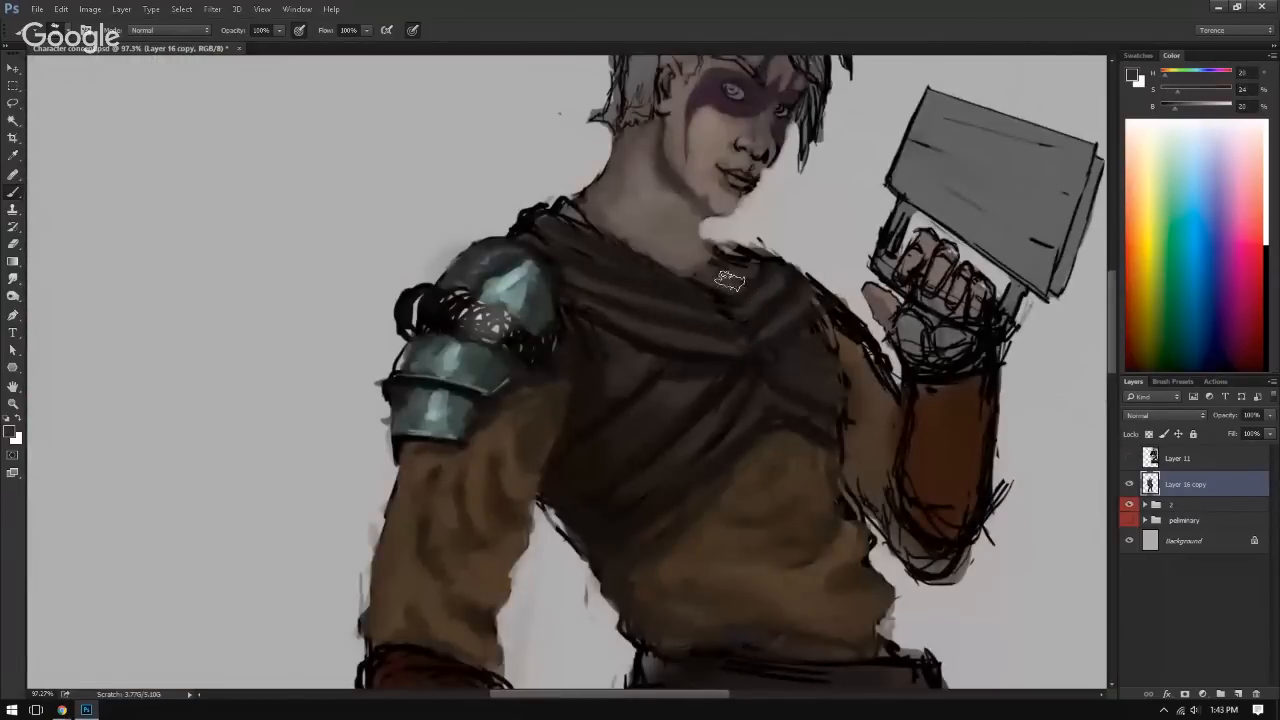
mouse_move(746, 260)
mouse_down()
mouse_move(746, 286)
mouse_move(760, 272)
mouse_move(722, 284)
mouse_move(778, 254)
mouse_move(811, 268)
mouse_up()
Step: Blend the folds below the neckline and clean the wrap's outer shoulder edge with sampled background grey
alt+right_click(721, 268)
alt+click(708, 286)
alt+click(738, 286)
alt+click(724, 300)
alt+click(762, 276)
alt+click(745, 241)
Step: Refine the wrap's neckline and shoulder folds above the raised arm with sampled browns in a mirrored view
key(ctrl+0)
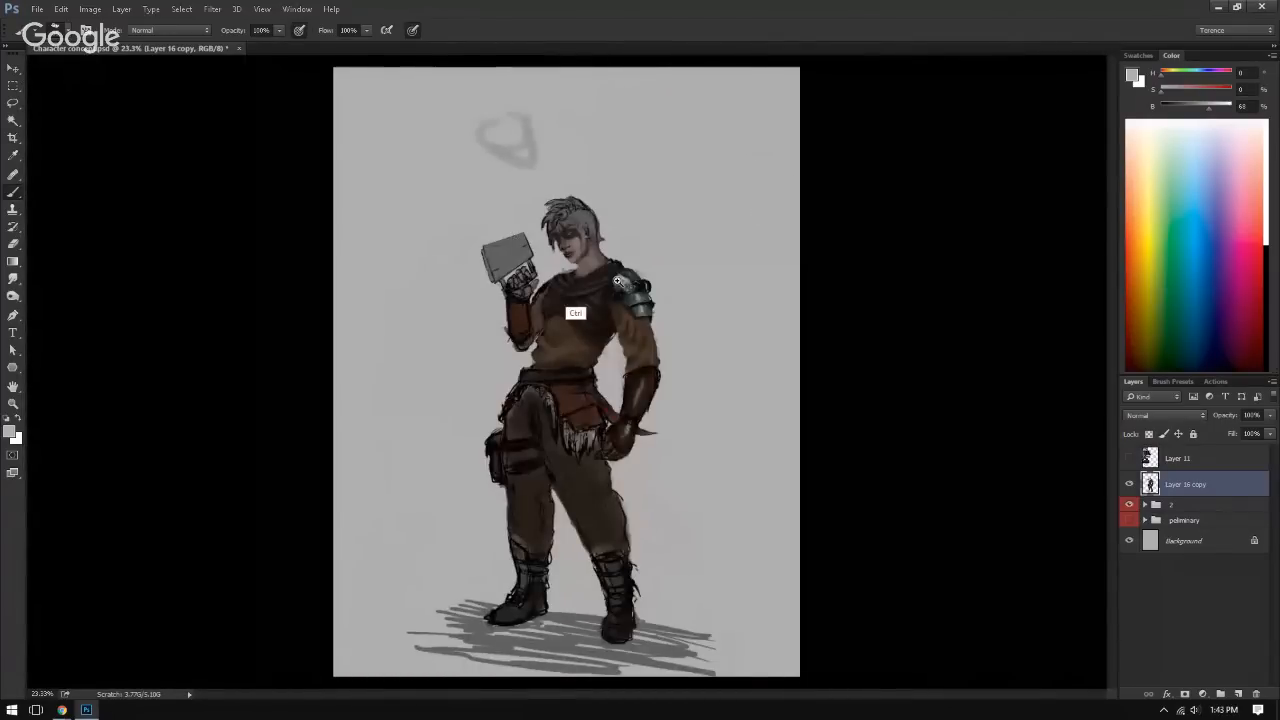
drag(573, 290, 718, 295)
alt+click(632, 246)
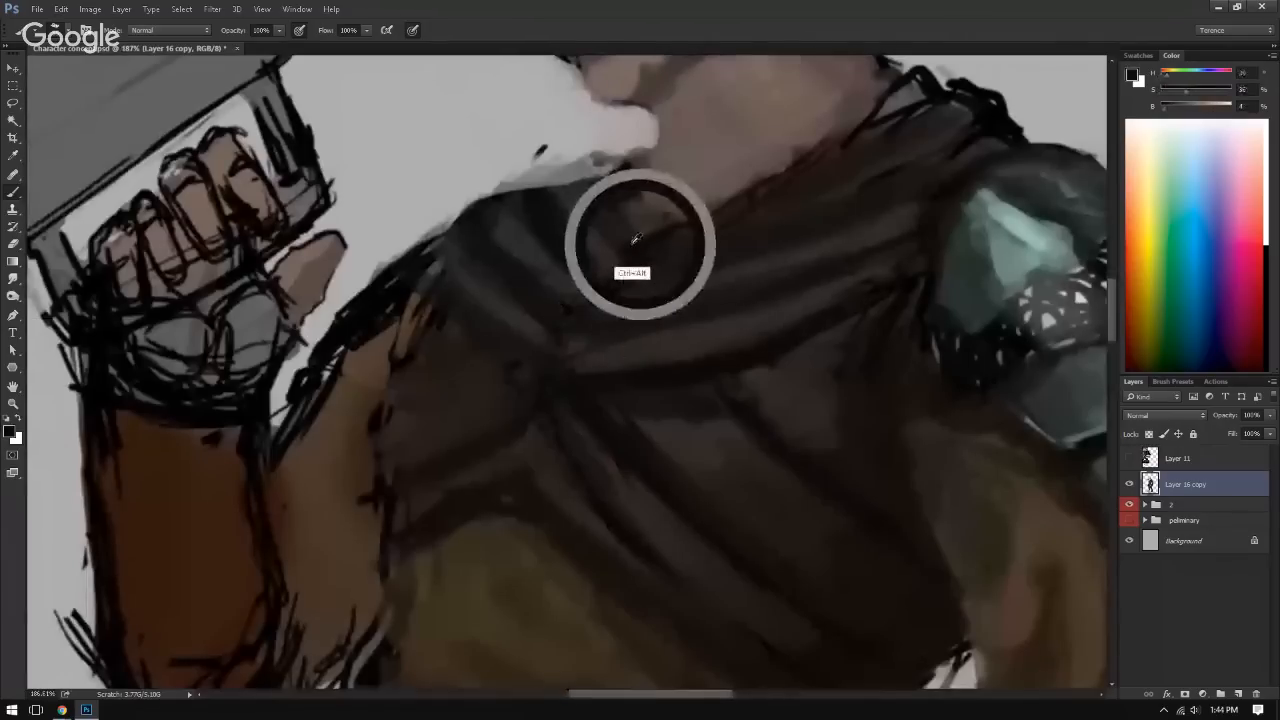
drag(631, 286, 603, 262)
alt+click(531, 240)
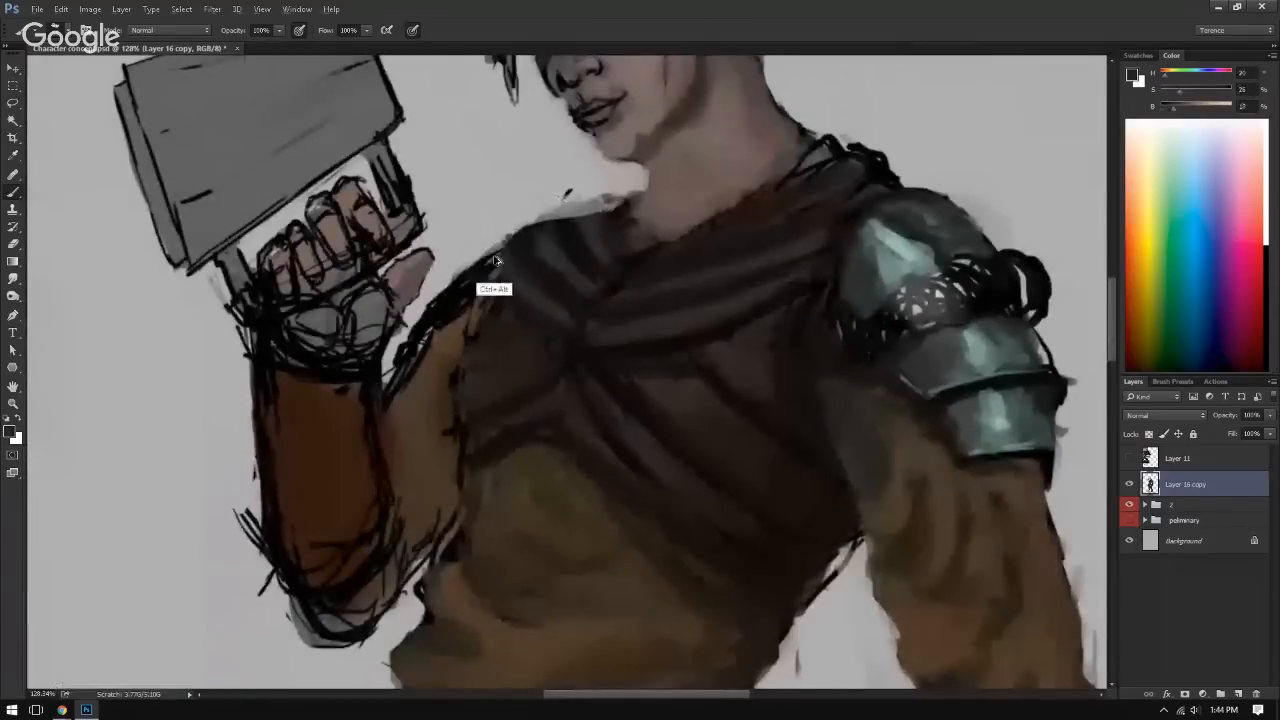
alt+click(498, 255)
alt+click(593, 231)
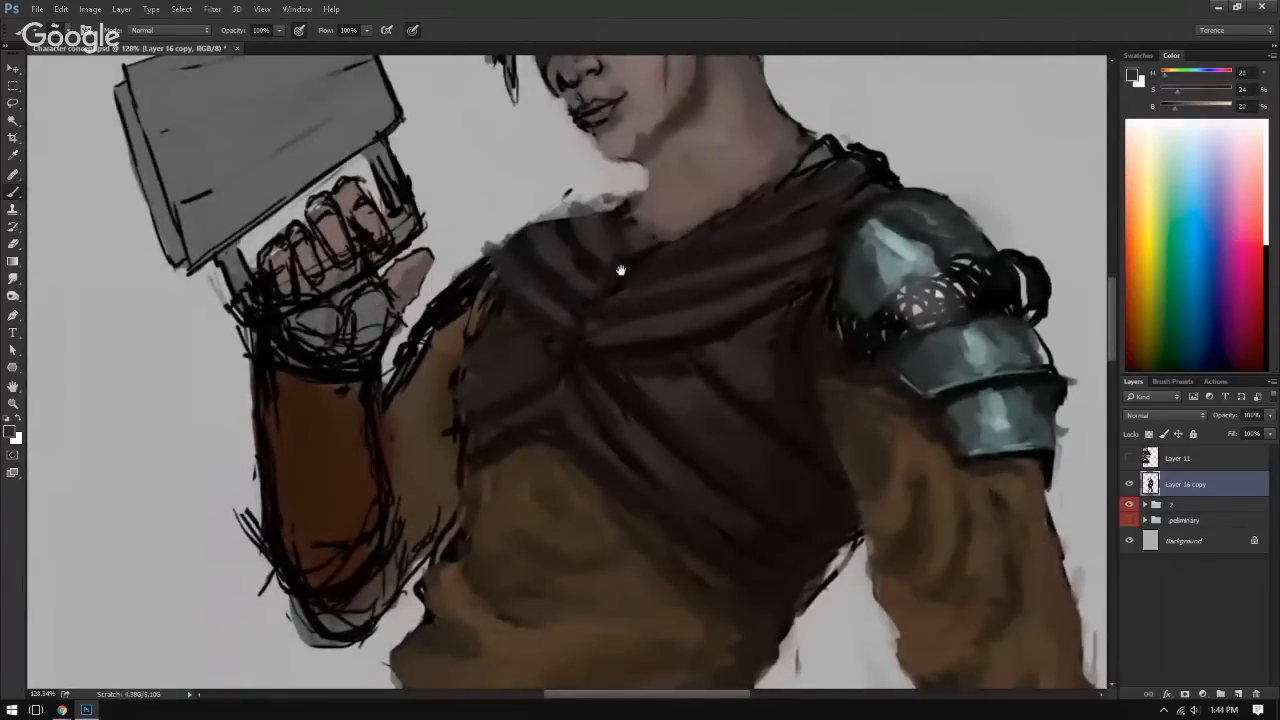
Step: Check the whole figure, restore the unmirrored view and erase the stray mark in the background beside the lowered arm
drag(621, 270, 550, 238)
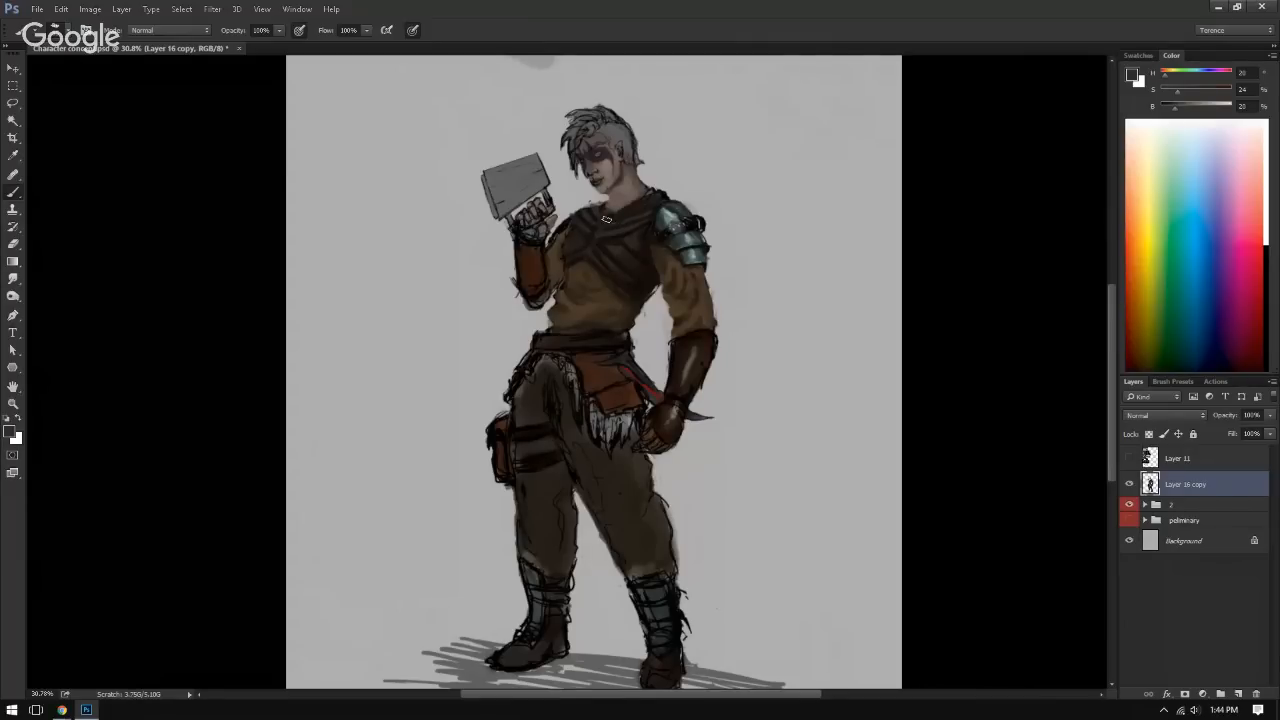
key(ctrl+alt)
key(ctrl+shift+h)
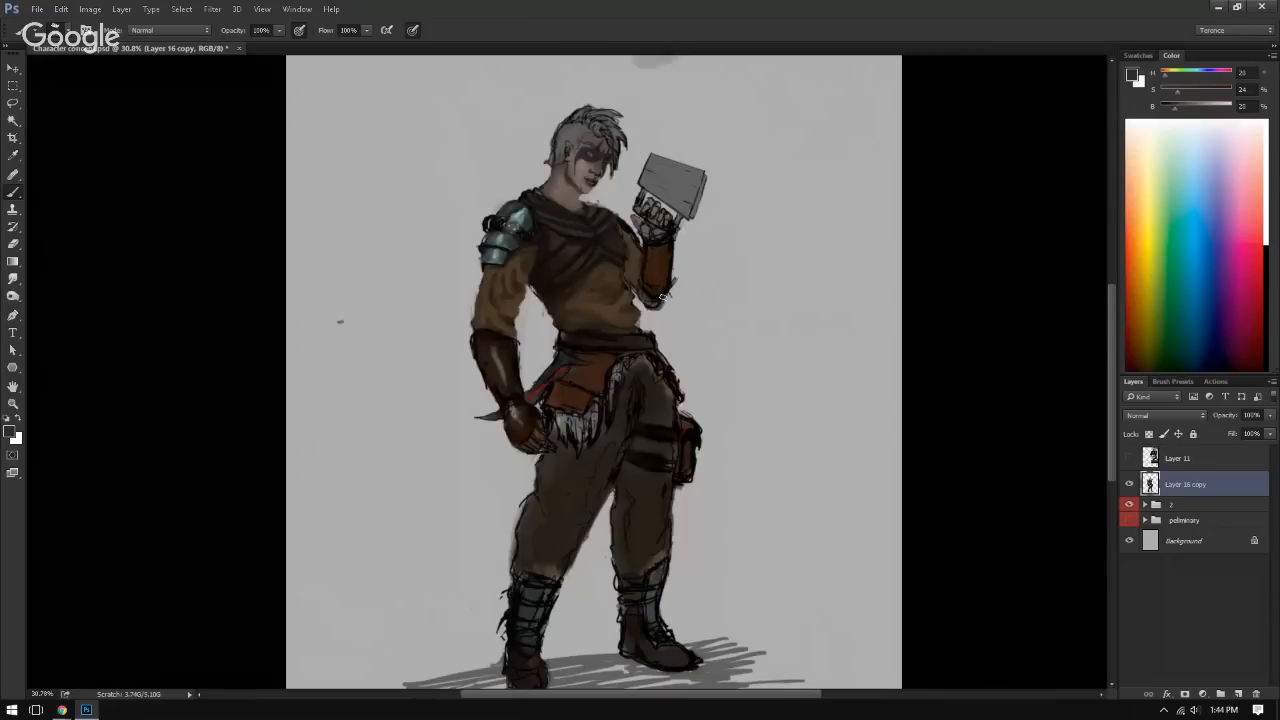
key(e)
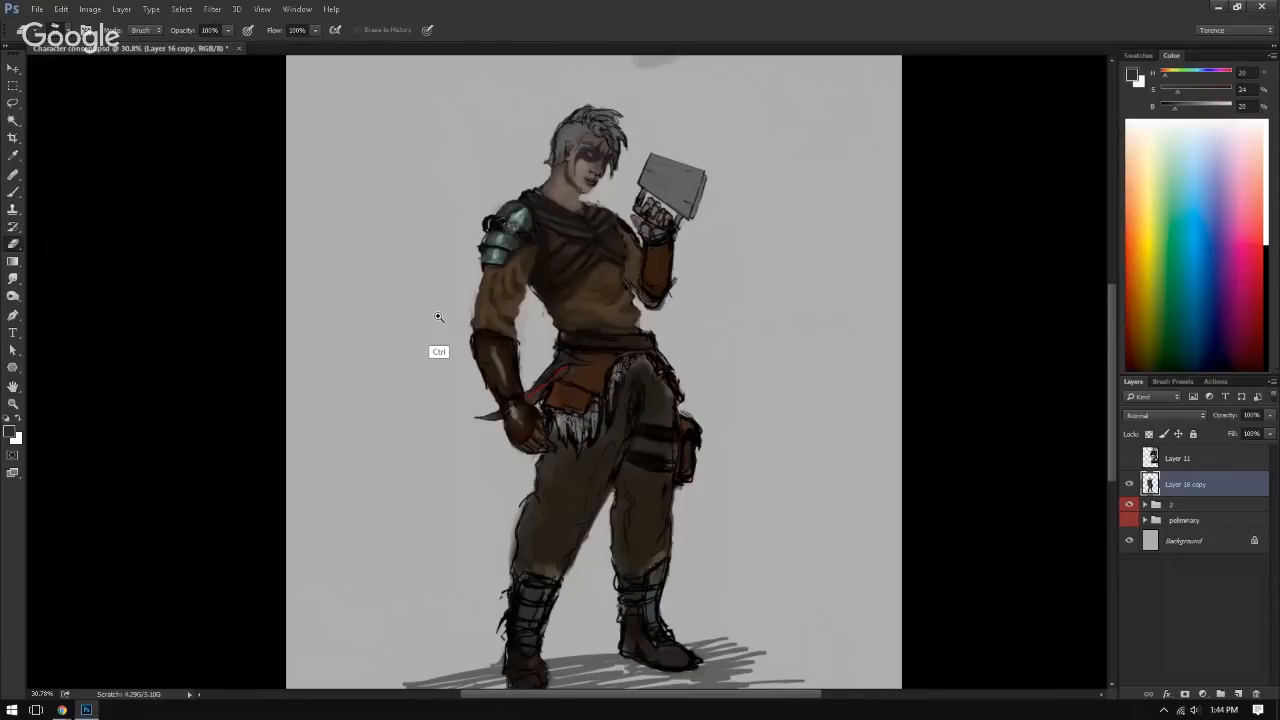
drag(437, 318, 545, 345)
key(b)
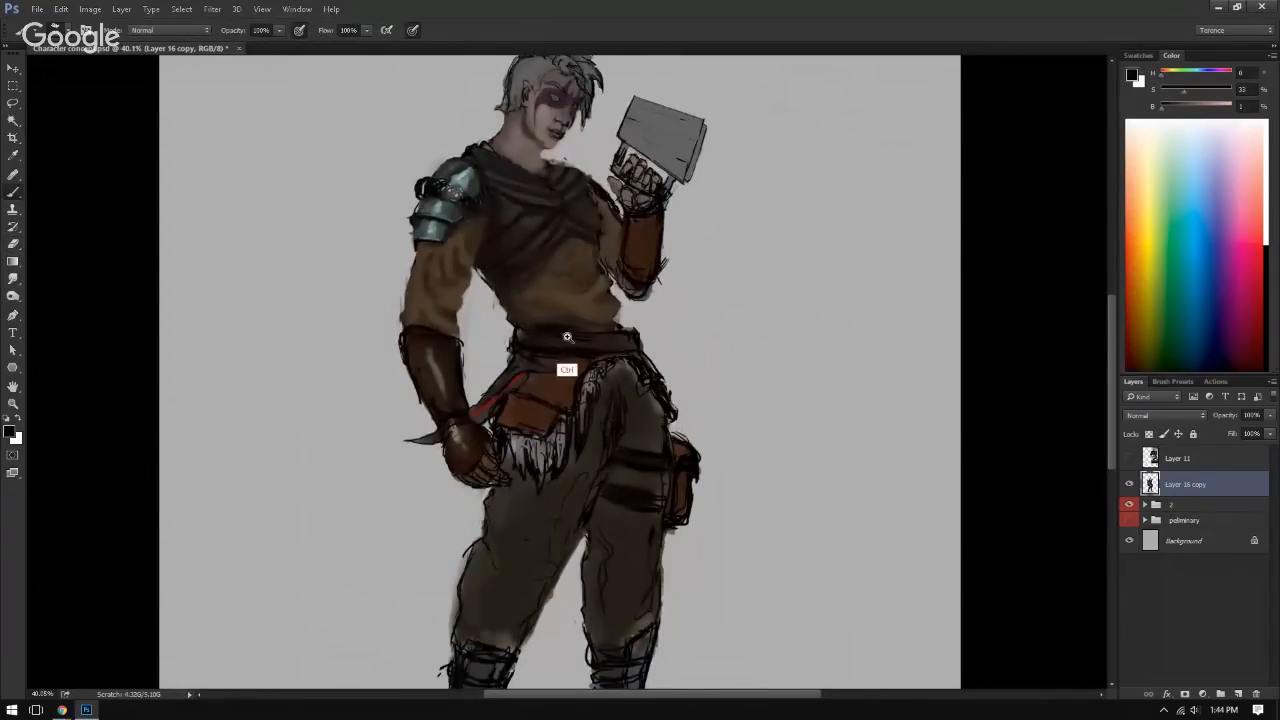
drag(555, 335, 623, 343)
key(ctrl+alt+z)
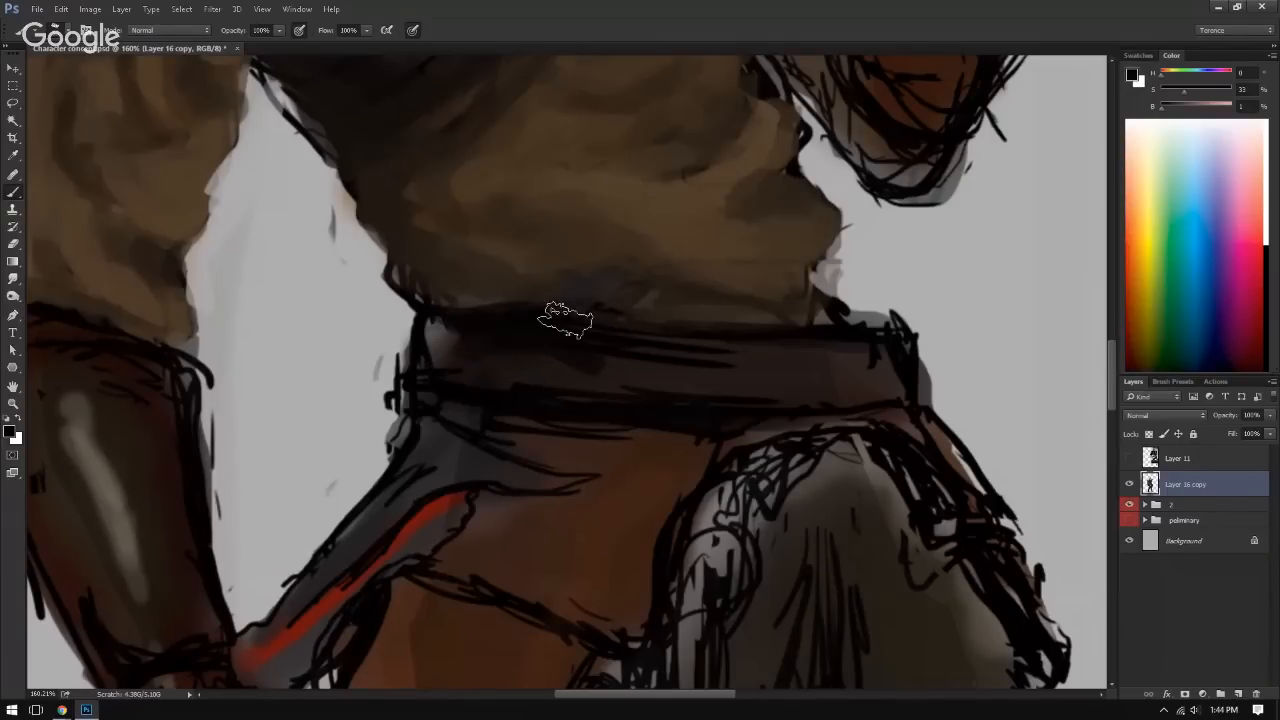
drag(566, 321, 596, 345)
drag(472, 385, 540, 397)
alt+click(534, 358)
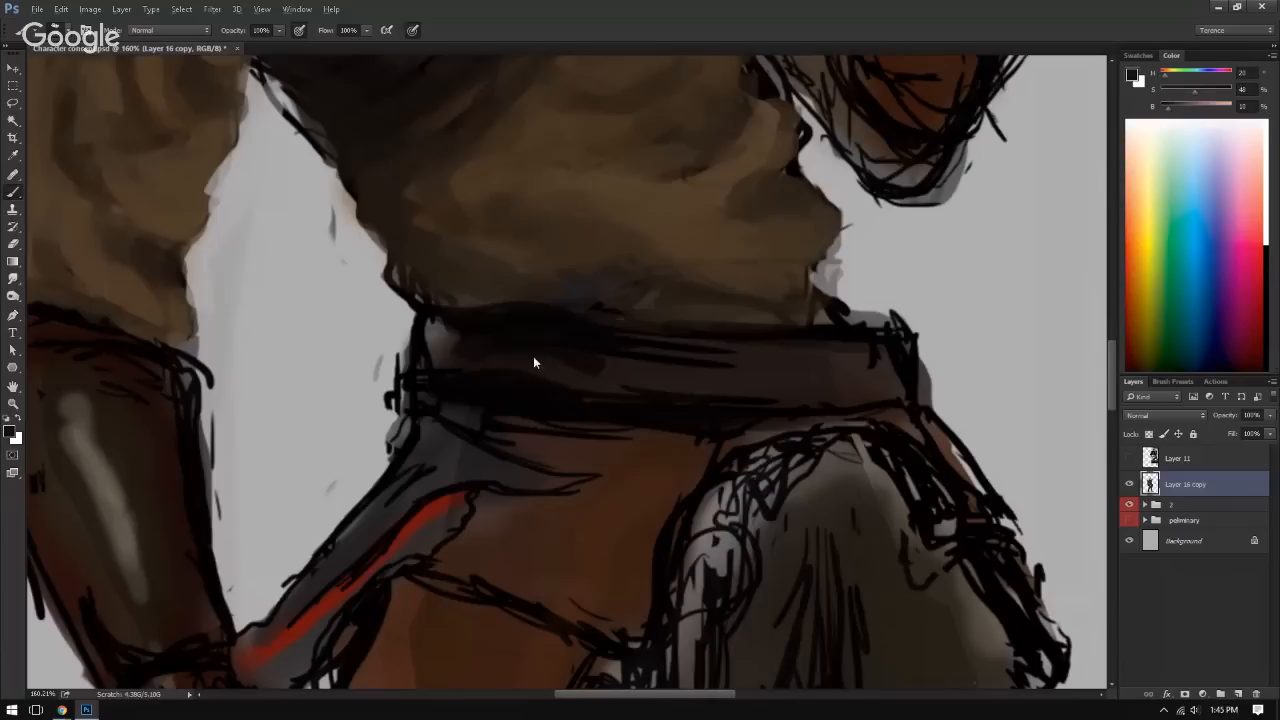
key(ctrl+alt+z)
key(ctrl+alt+z)
key(ctrl+alt+z)
key(ctrl+alt+z)
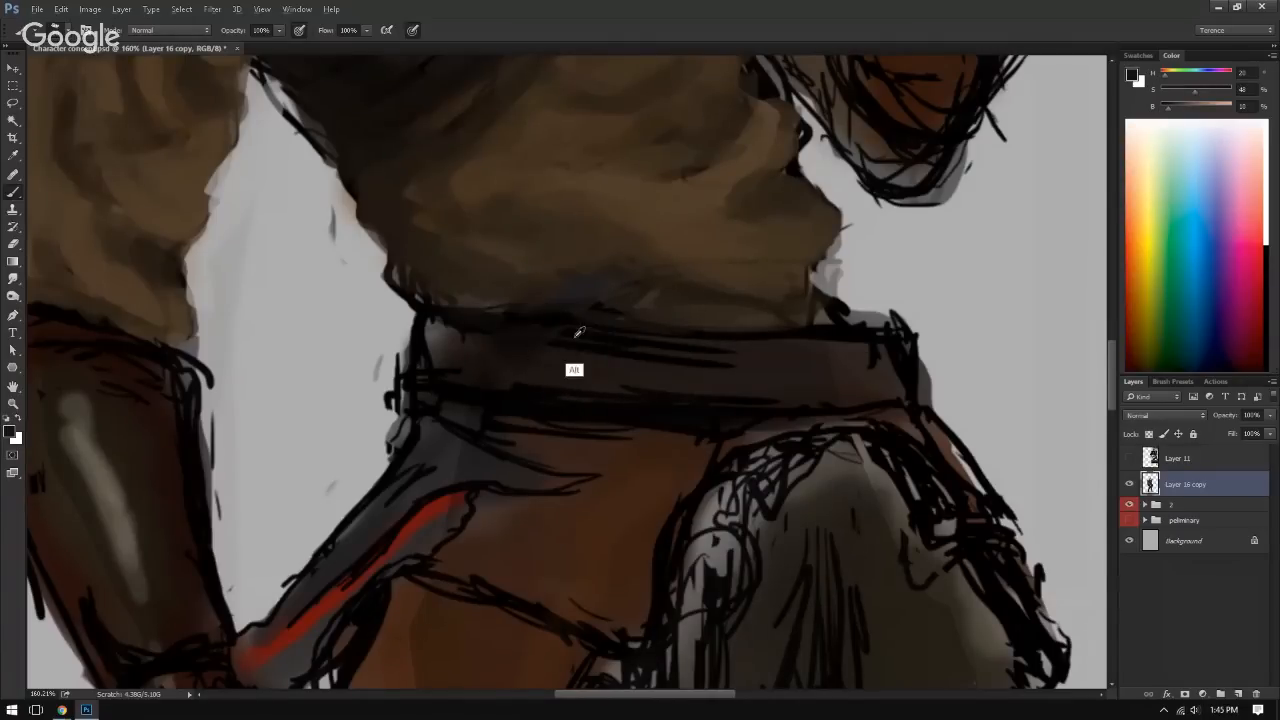
Step: Paint sampled dark brown over the line work at the belt's end beside the lowered arm
alt+click(572, 332)
mouse_move(420, 326)
mouse_down()
mouse_move(448, 334)
mouse_move(424, 372)
mouse_up()
alt+click(448, 338)
alt+click(470, 347)
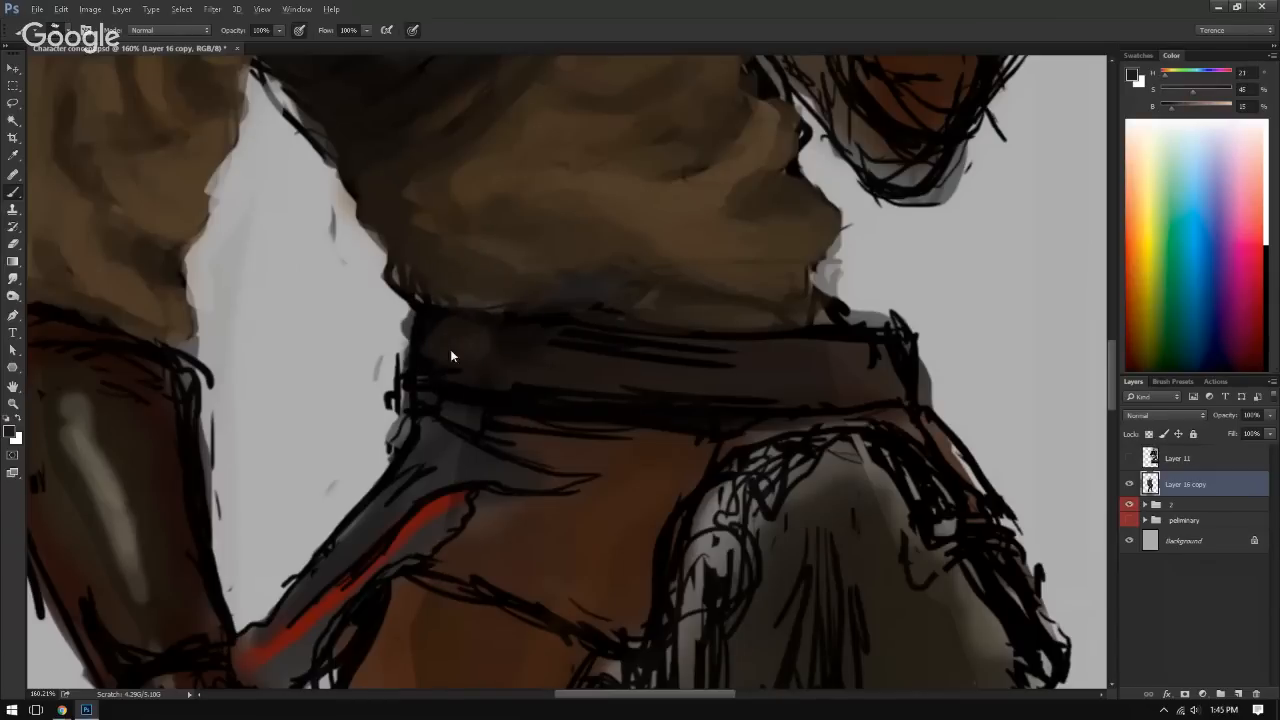
alt+click(484, 339)
mouse_move(523, 351)
mouse_down()
mouse_move(509, 338)
mouse_move(538, 346)
mouse_move(514, 337)
mouse_move(500, 367)
mouse_up()
Step: Try a beige accent on the belt, replacing it with a lighter patch in brown sampled from the chest wrap
click(1200, 102)
mouse_move(543, 161)
mouse_down()
mouse_move(488, 377)
mouse_move(394, 346)
mouse_move(363, 360)
mouse_move(377, 380)
mouse_move(368, 415)
mouse_up()
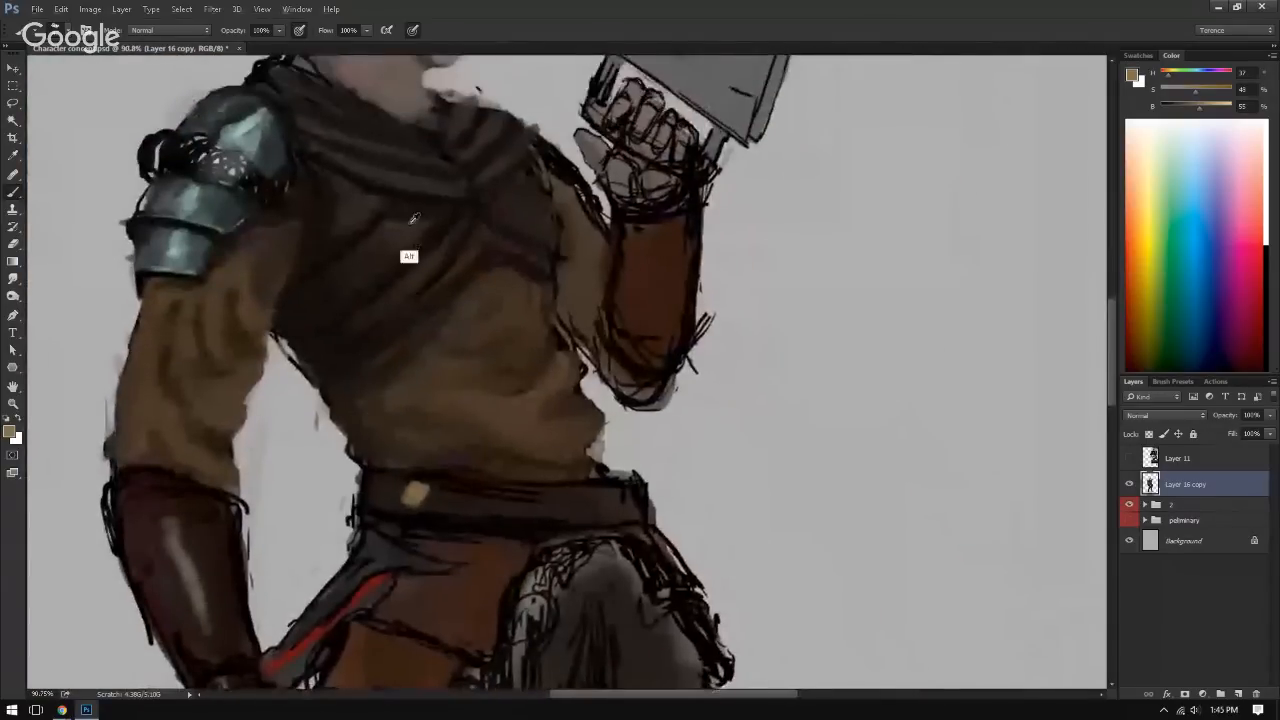
alt+click(408, 226)
key(ctrl+plus)
drag(292, 533, 415, 460)
mouse_move(505, 443)
mouse_down()
mouse_move(557, 423)
mouse_move(543, 404)
mouse_move(528, 434)
mouse_move(545, 411)
mouse_up()
alt+right_click(536, 420)
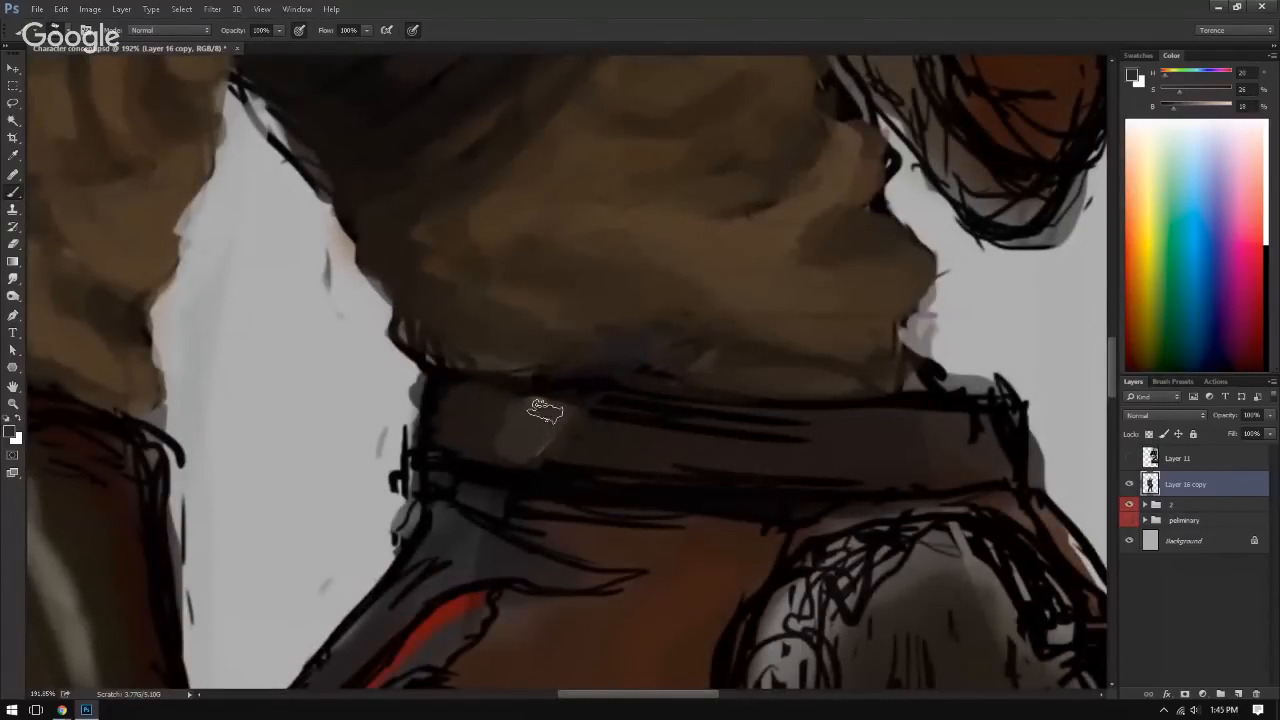
Step: Paint sampled dark brown over the sketch lines along the middle of the belt
alt+click(665, 438)
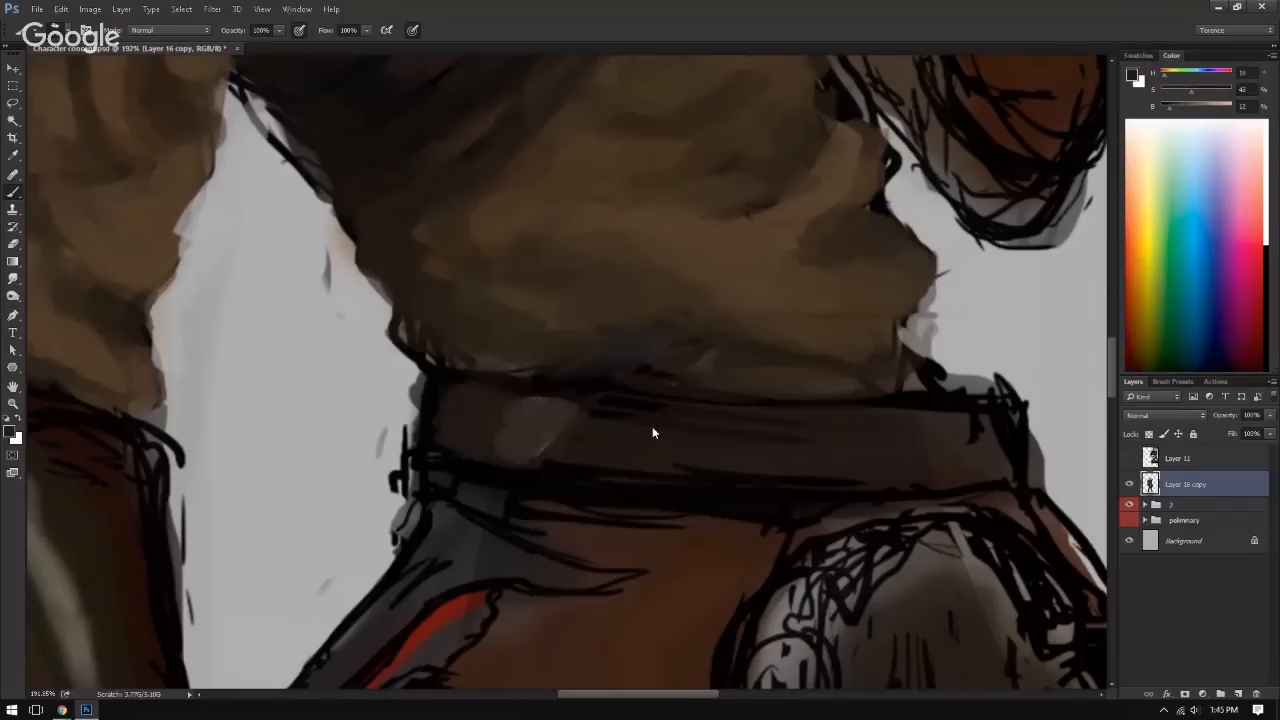
drag(900, 452, 749, 460)
alt+click(620, 409)
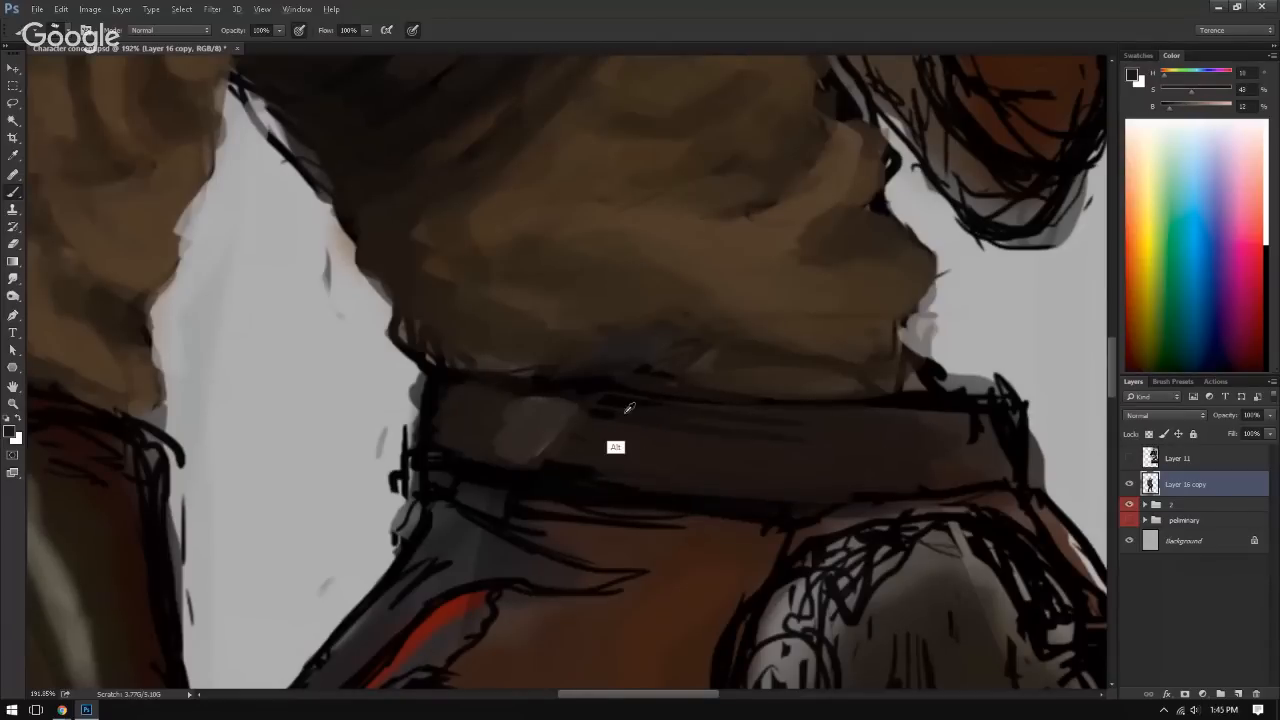
Step: Try darkening the inner edge of the belt's lighter patch with sampled browns, then undo those strokes
alt+click(614, 411)
drag(574, 412, 552, 440)
alt+click(603, 406)
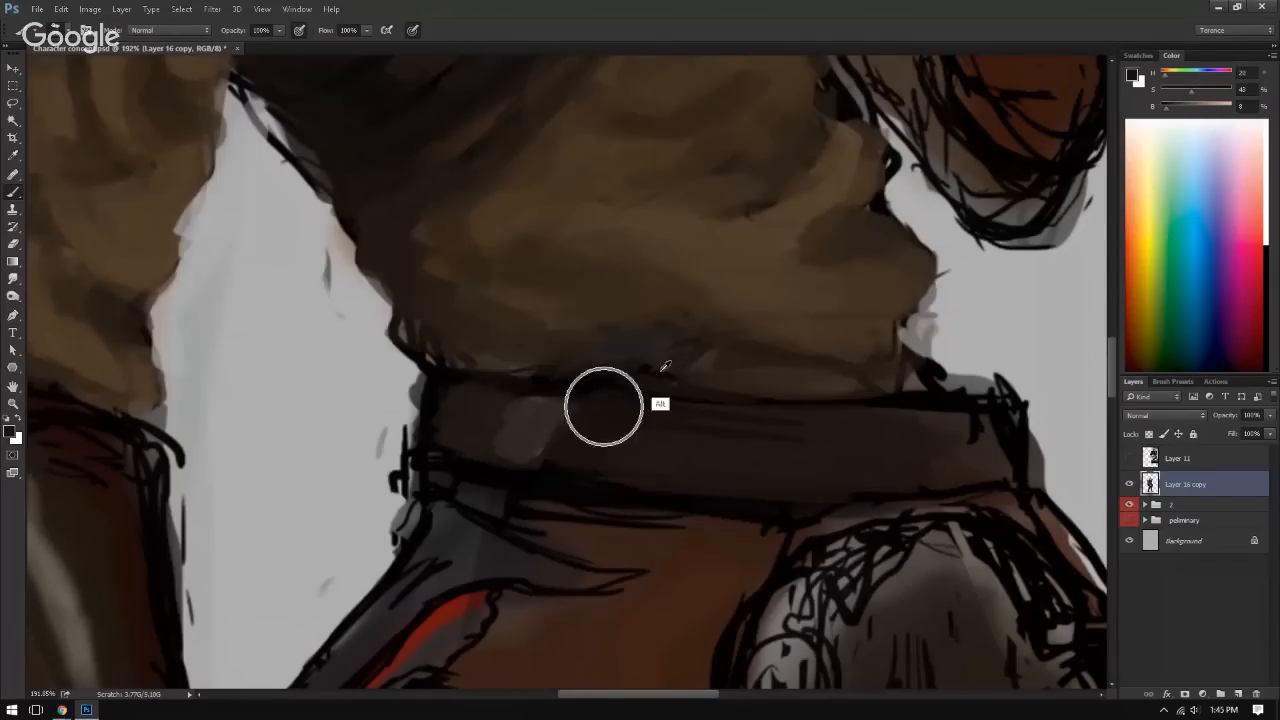
key(ctrl+alt+z)
key(ctrl+alt+z)
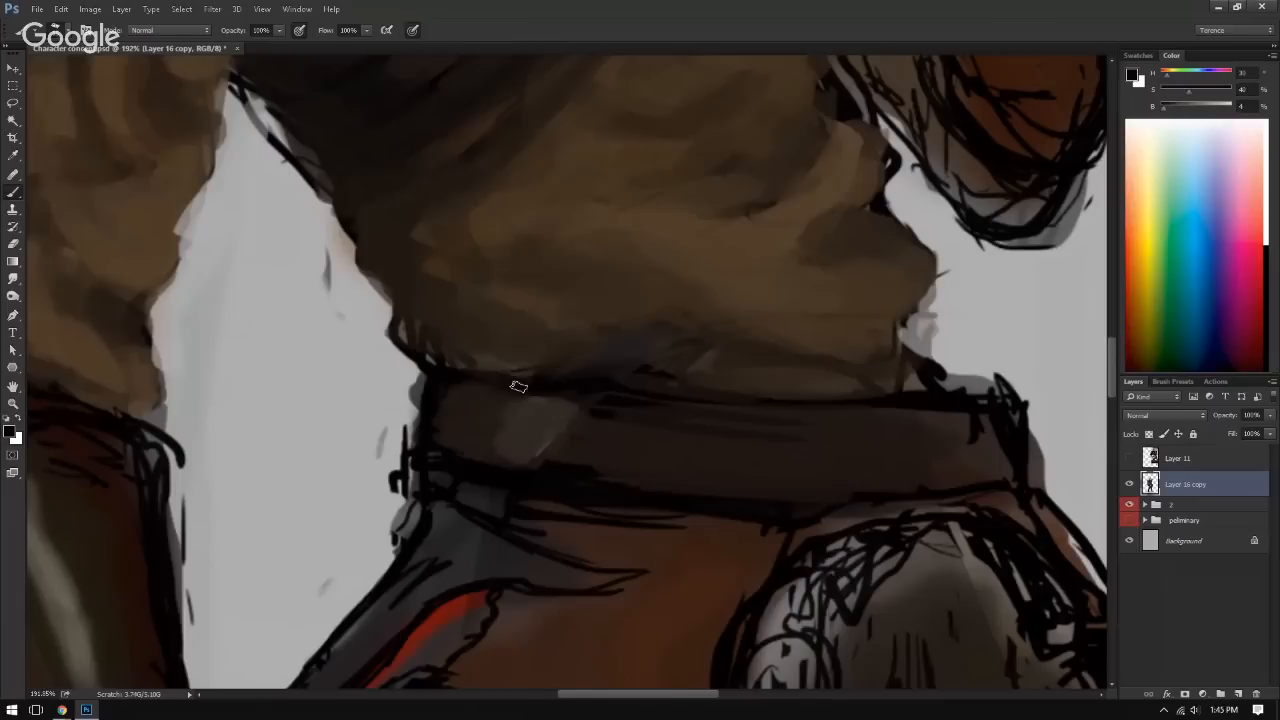
Step: Define the lighter belt patch with slanted near-black edges and extend its fill in a sampled lighter brown
alt+click(578, 384)
drag(524, 396, 480, 443)
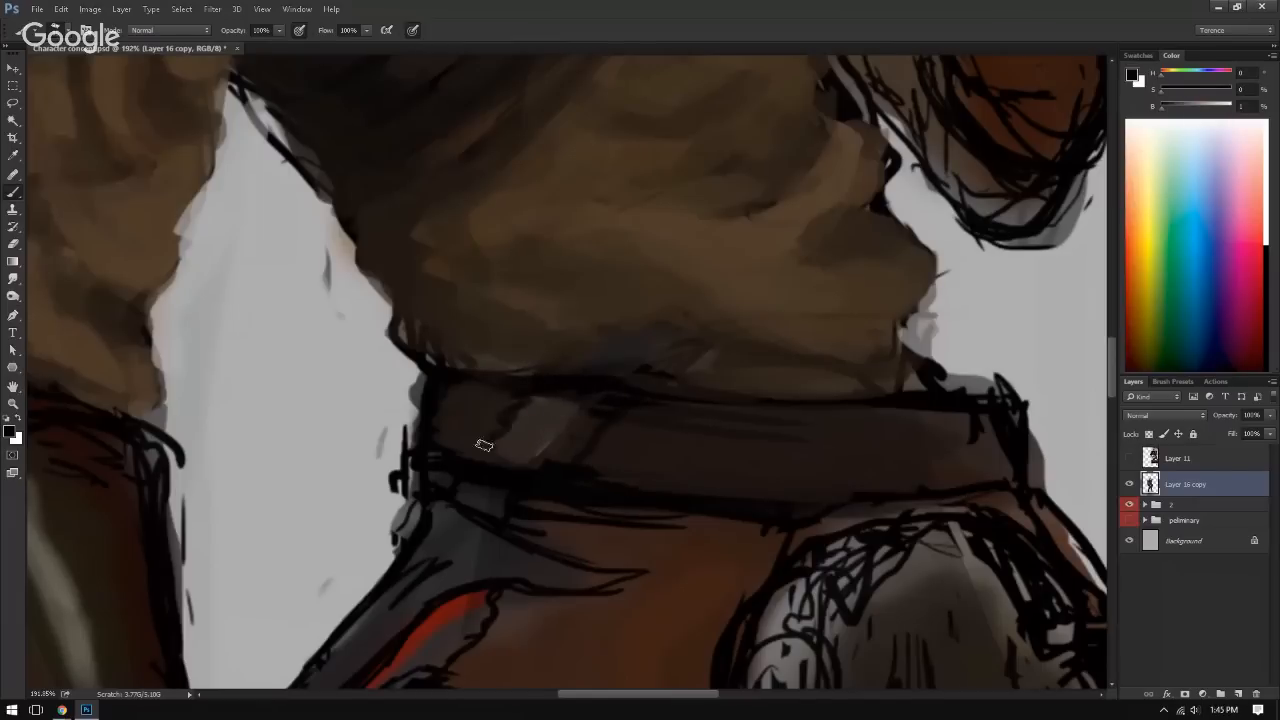
alt+click(552, 414)
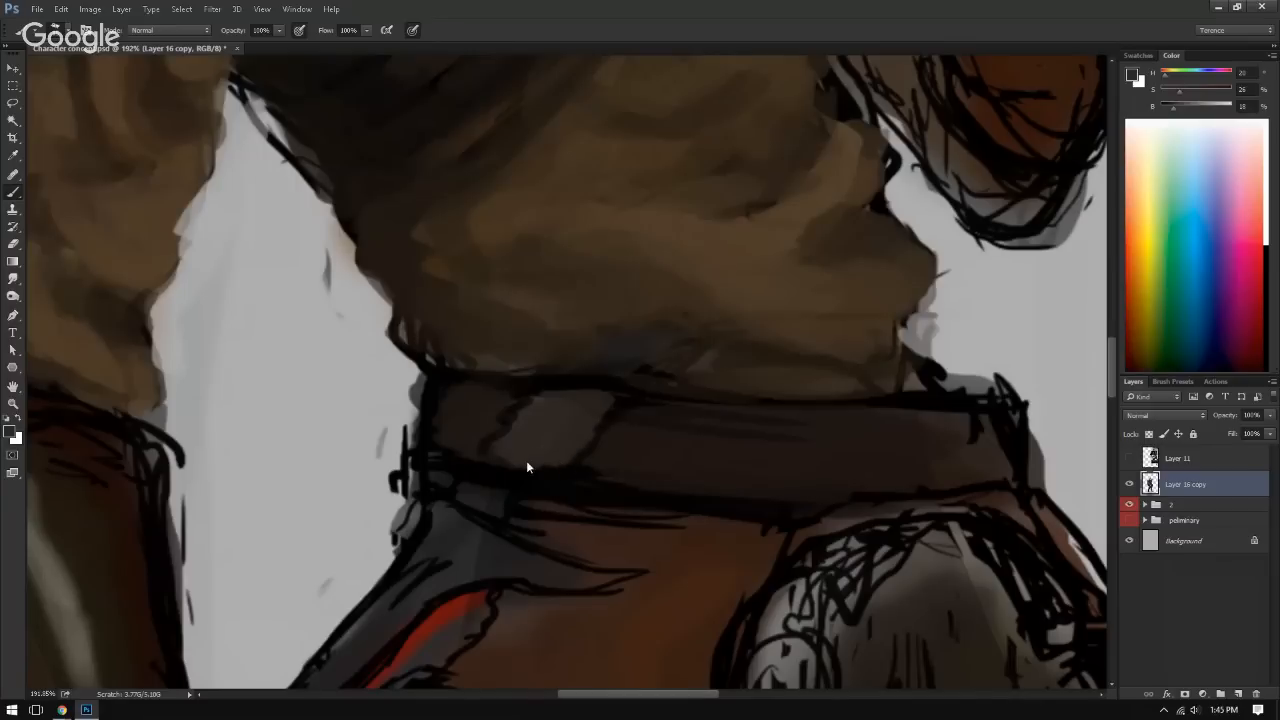
scroll(556, 407, down, 5)
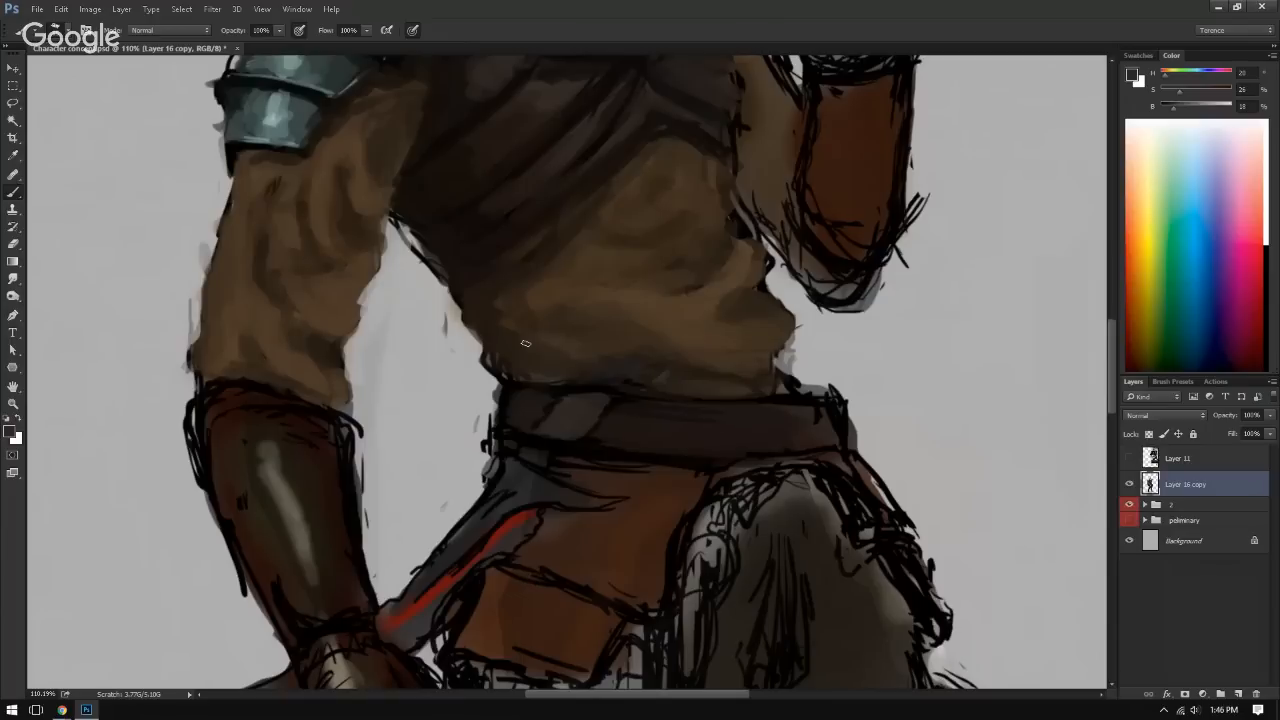
Step: Shade slanted dark bands along both sides of the lighter belt patch with sampled dark browns and near-black
scroll(490, 435, up, 3)
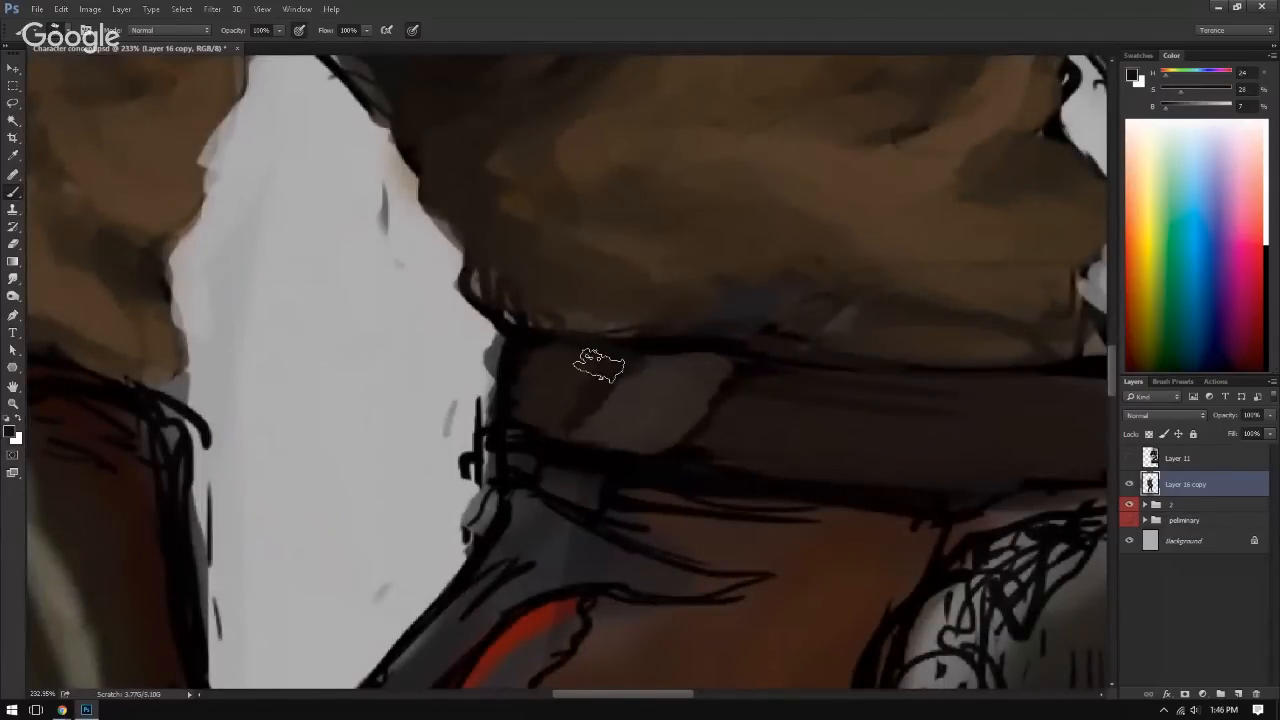
key(alt)
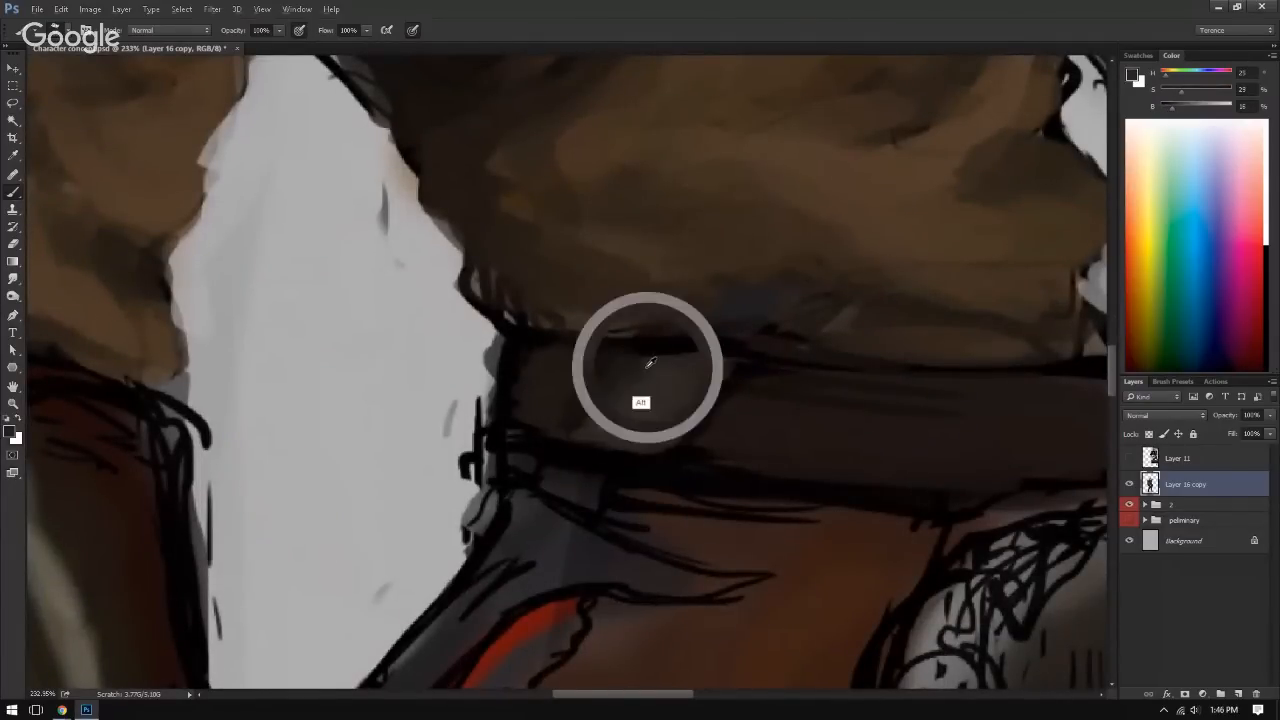
drag(646, 371, 586, 386)
alt+click(731, 378)
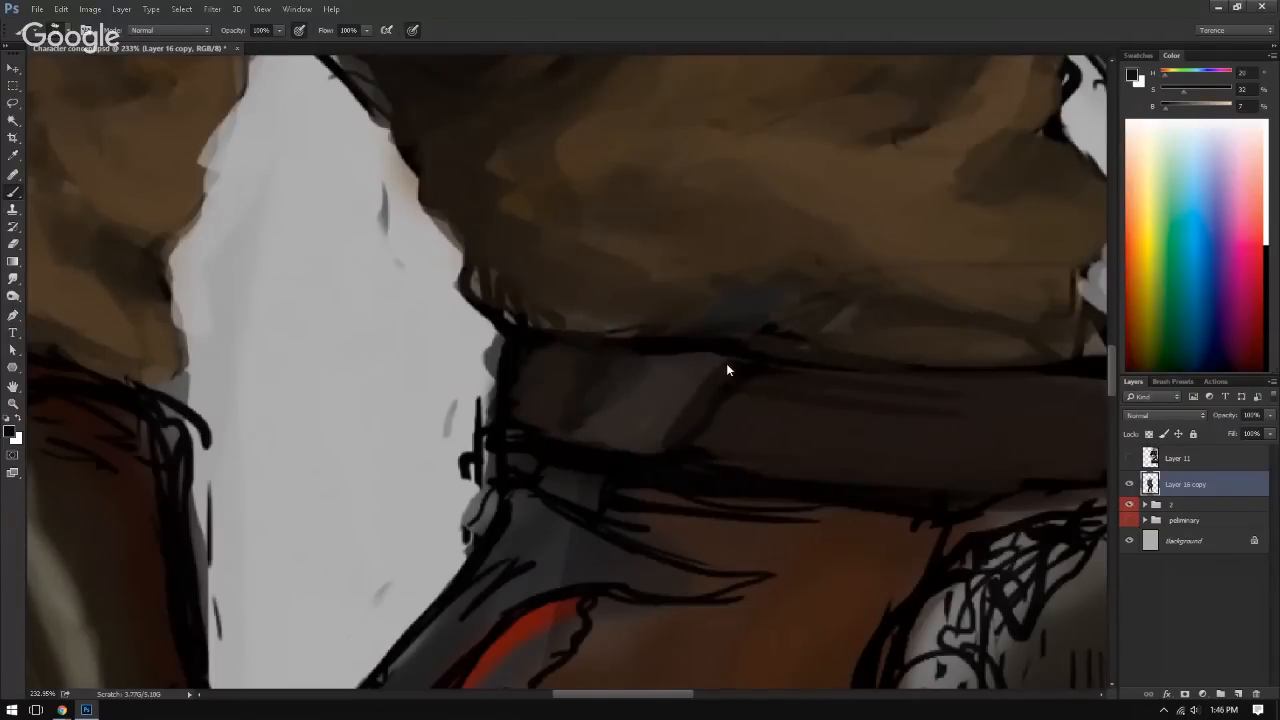
alt+click(704, 416)
alt+click(707, 408)
alt+click(765, 367)
alt+click(756, 376)
drag(736, 402, 686, 457)
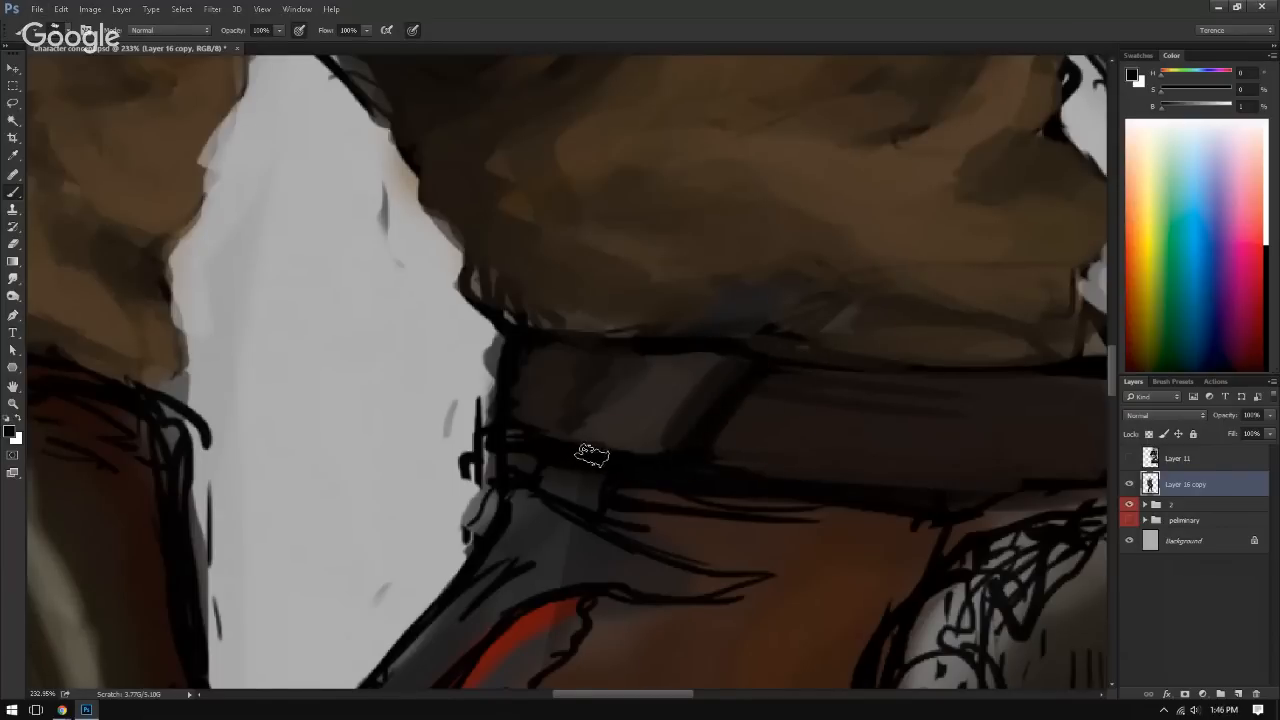
Step: Refine the patch's lower edge and surface with alternating sampled light and dark browns
alt+click(608, 437)
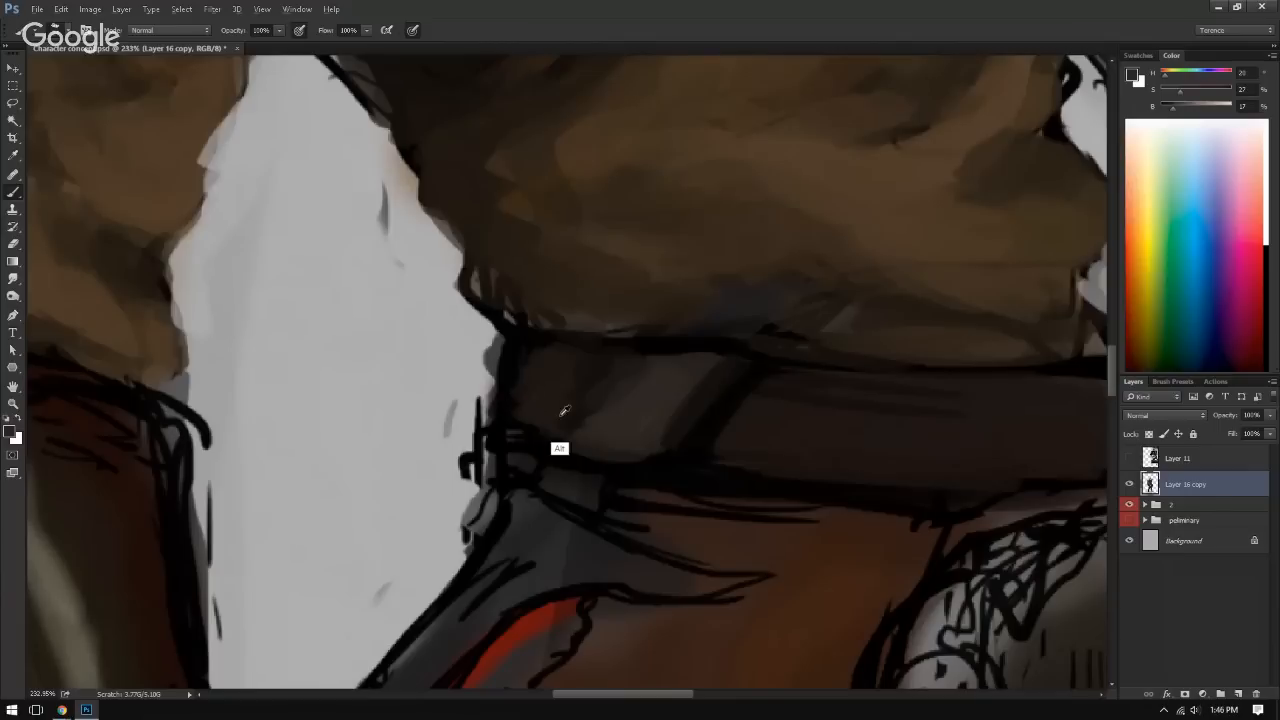
alt+click(570, 452)
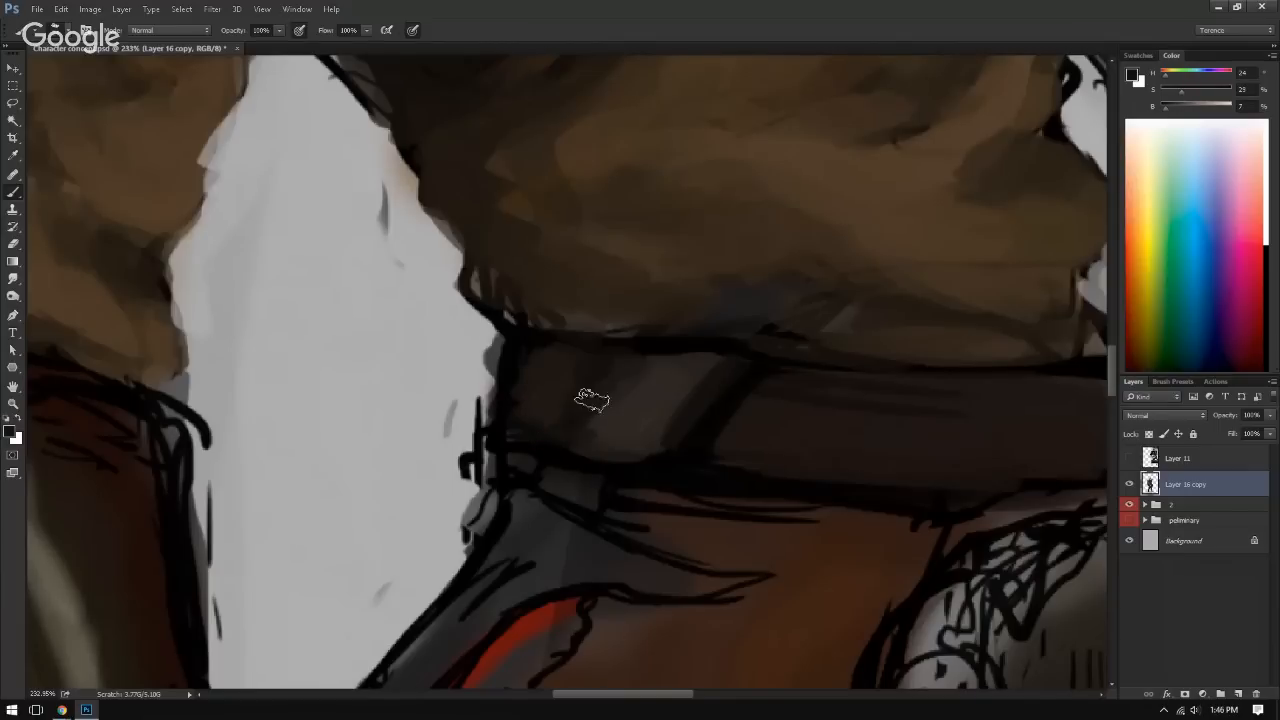
alt+click(683, 409)
alt+click(655, 447)
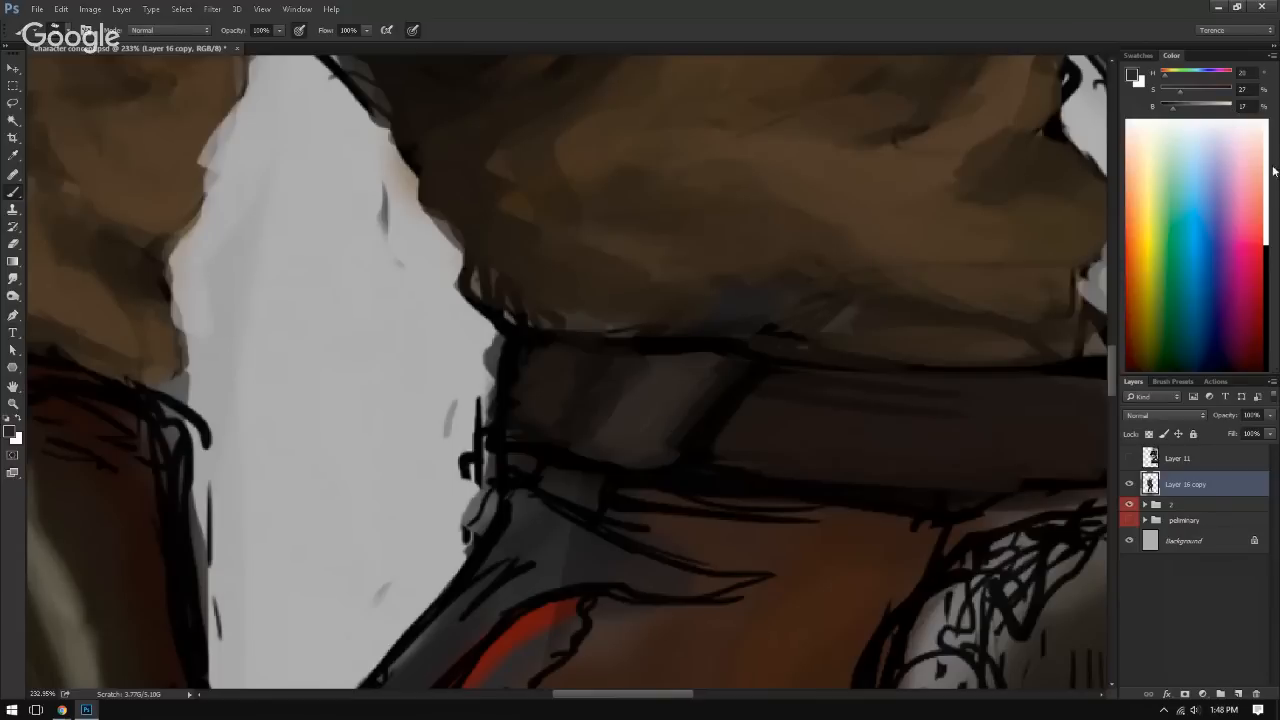
drag(262, 318, 332, 380)
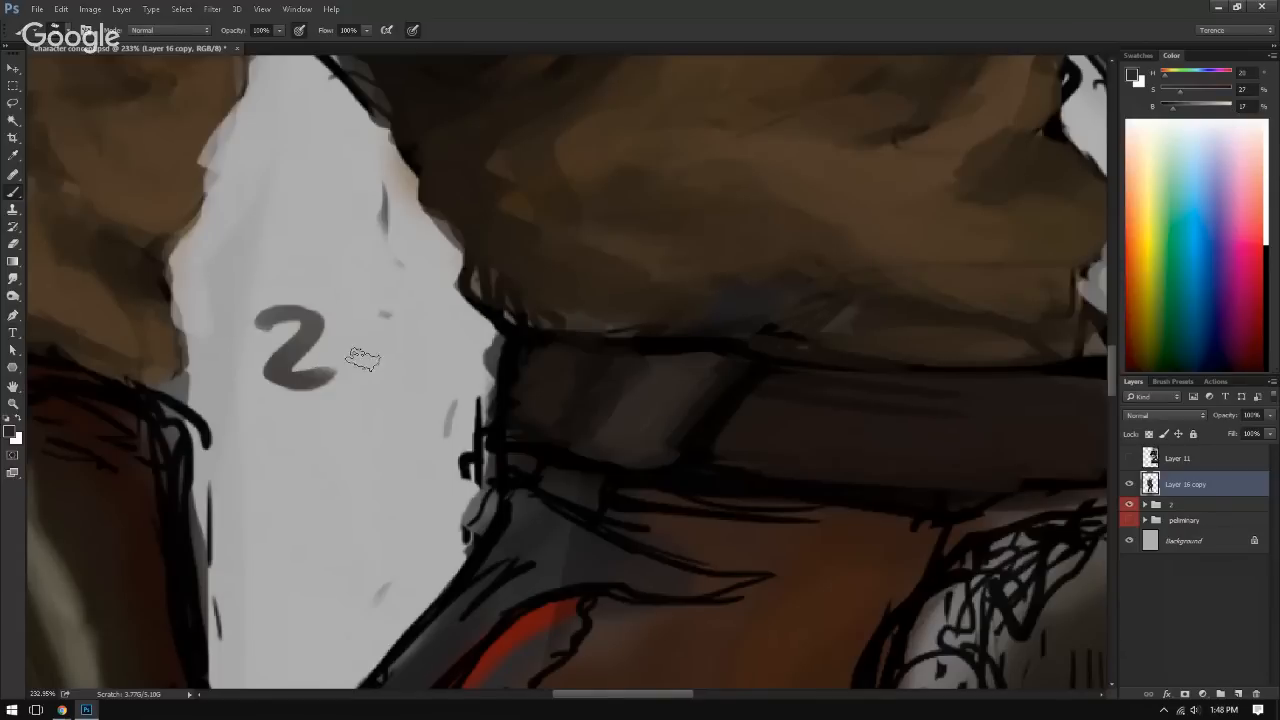
drag(398, 318, 392, 324)
key(ctrl+alt+z)
key(ctrl+alt+z)
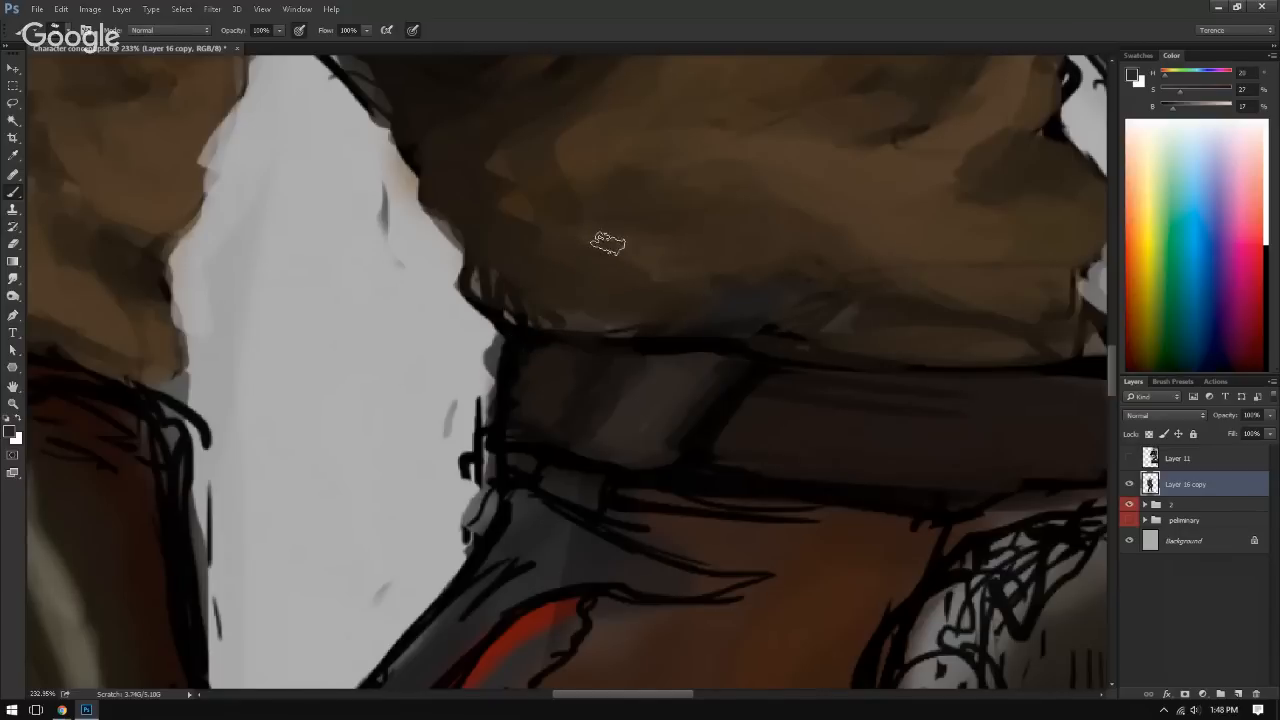
Step: Soften the dark band beside the belt patch and widen the lighter patch towards it with sampled browns
alt+click(718, 388)
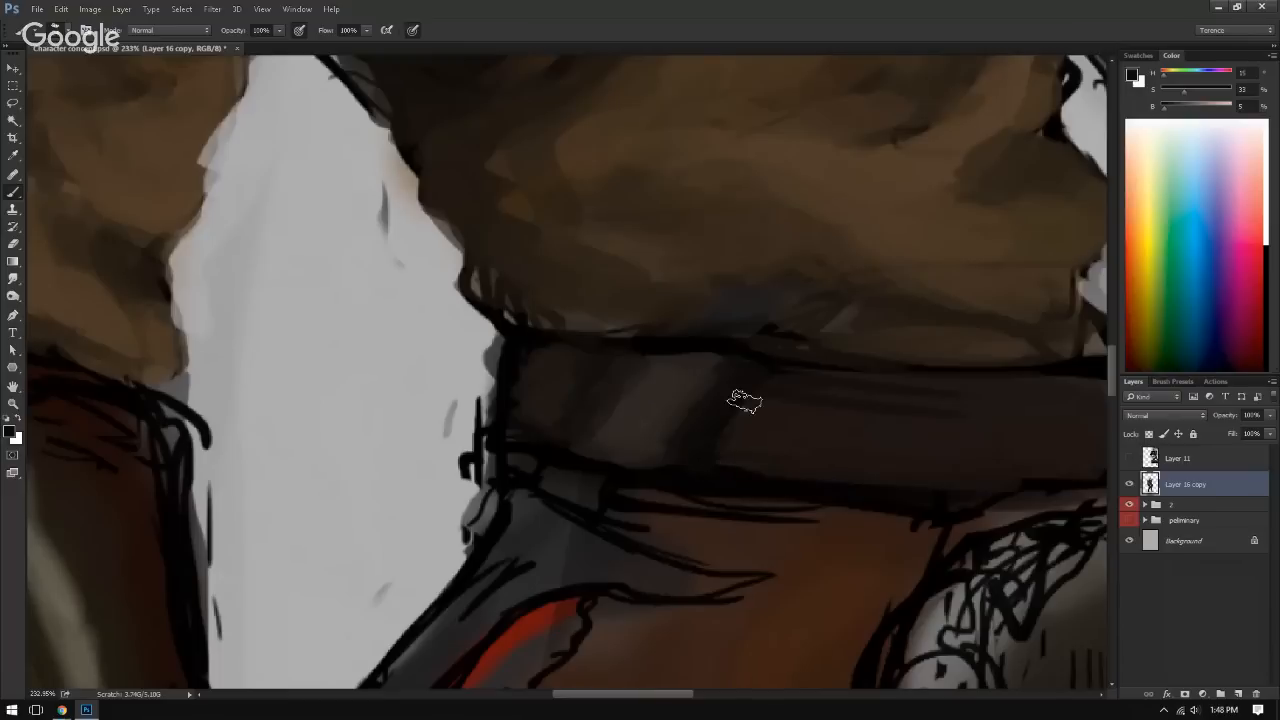
alt+click(697, 461)
alt+click(652, 460)
alt+click(714, 385)
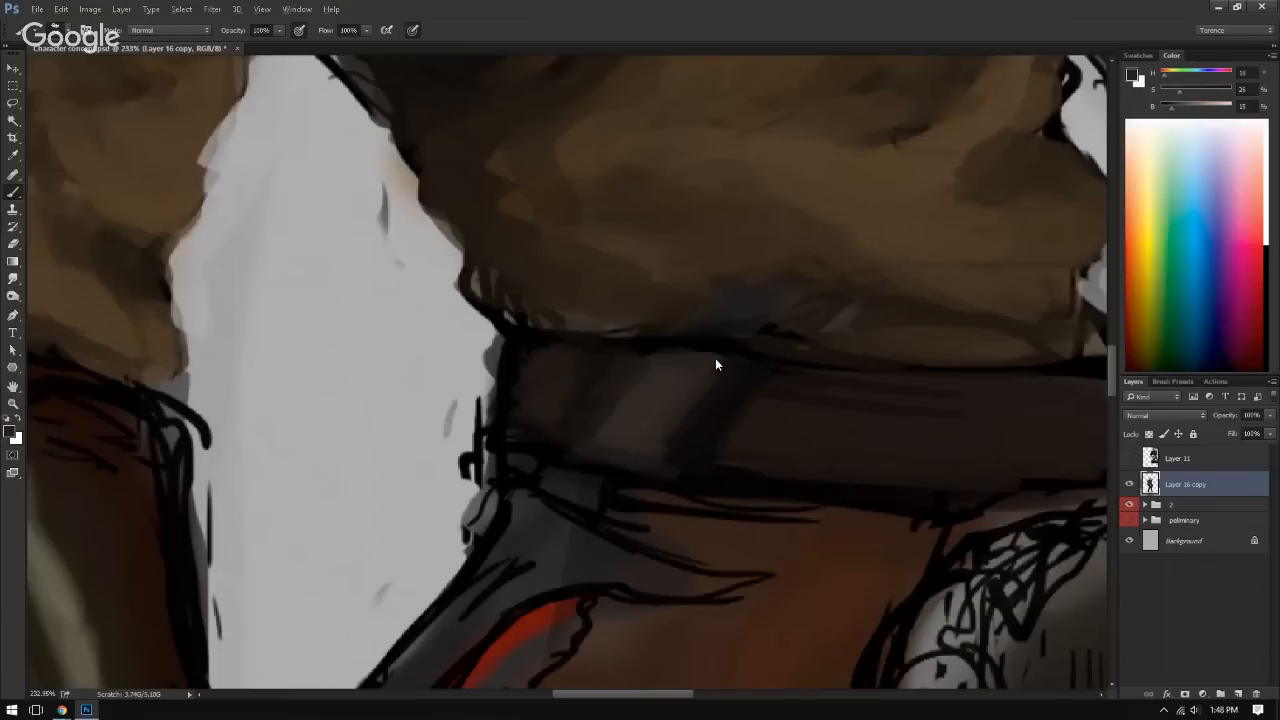
drag(729, 363, 616, 365)
drag(686, 432, 614, 354)
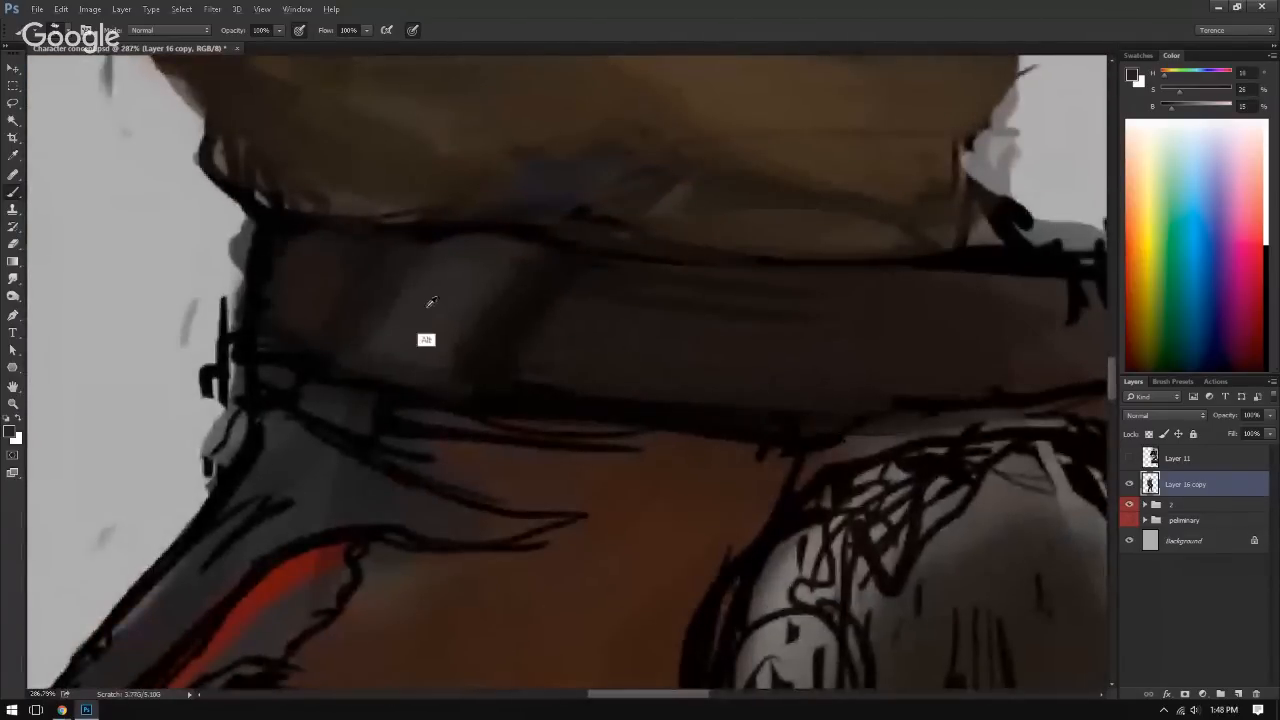
alt+click(468, 311)
drag(462, 354, 491, 306)
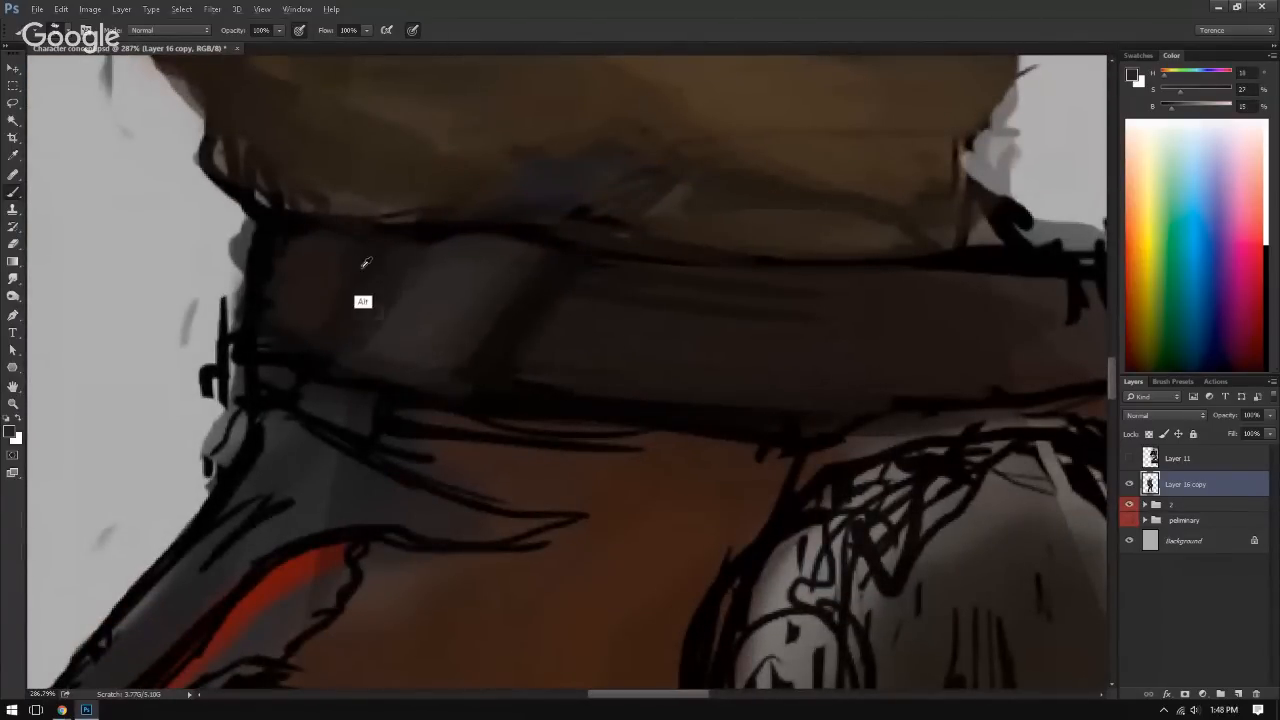
Step: Shade the belt's end beside the lowered arm in sampled near-black and brown, and check the figure mirrored
alt+click(248, 296)
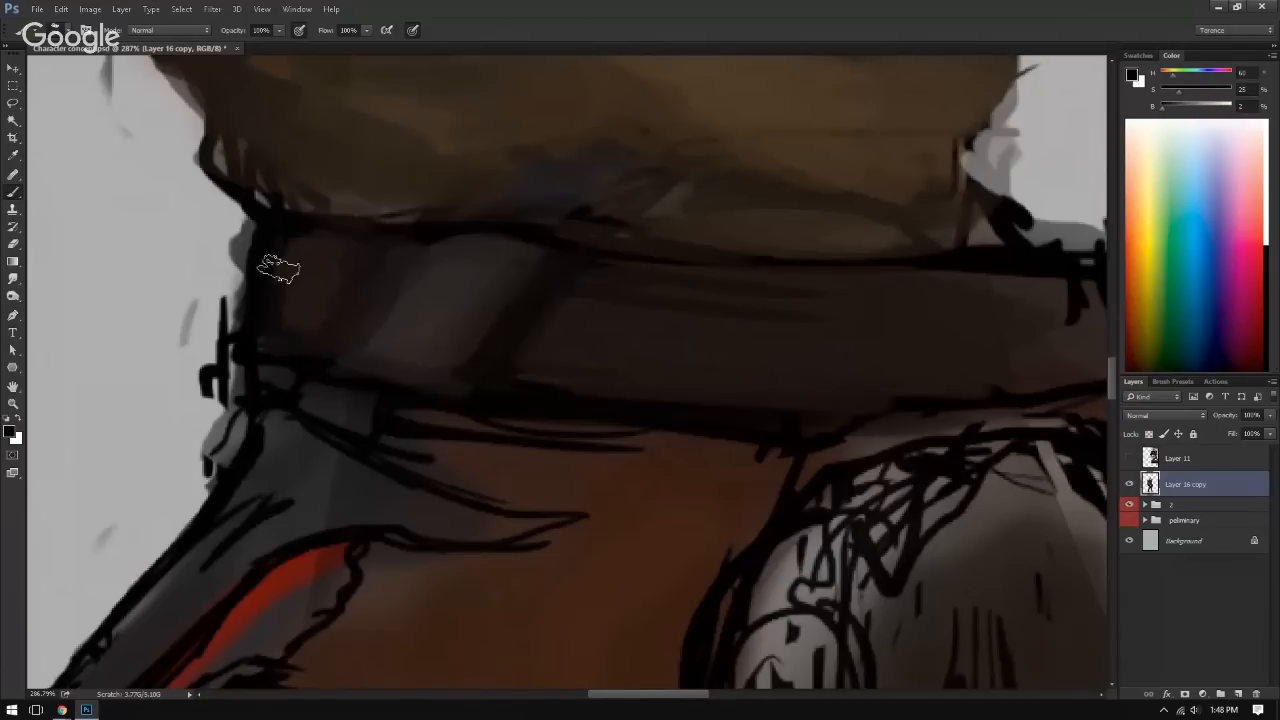
alt+click(289, 316)
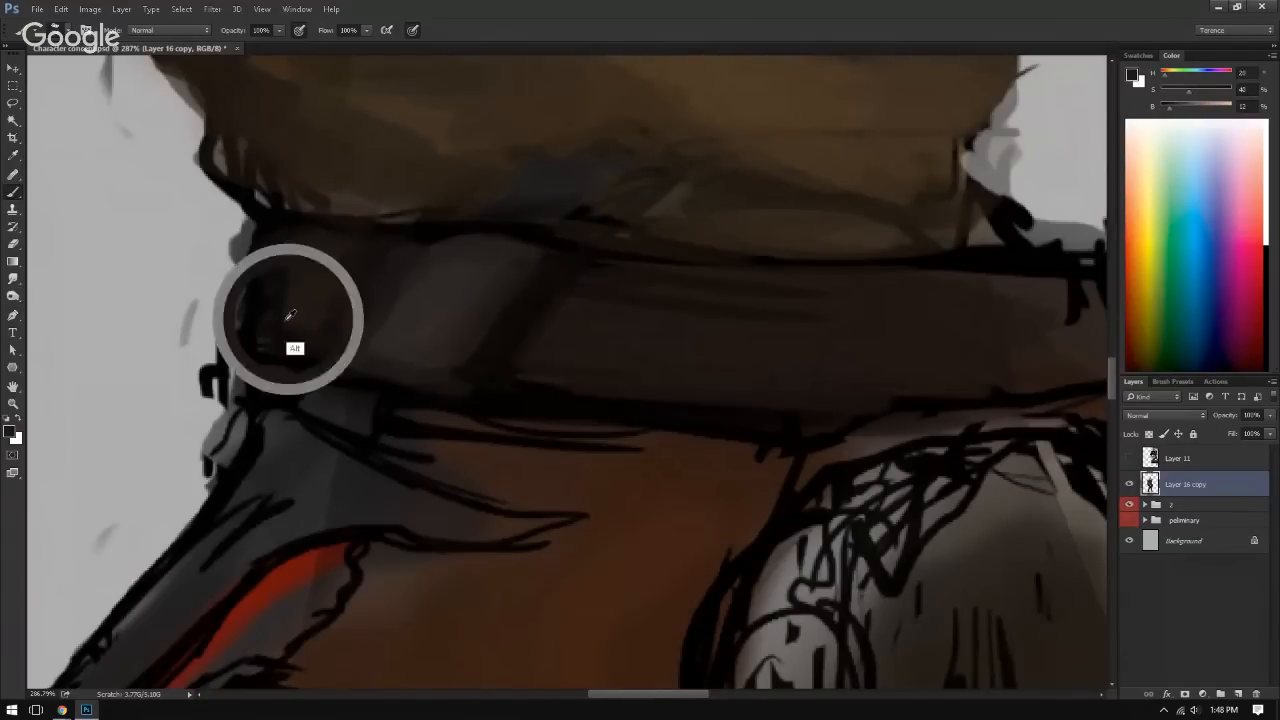
drag(338, 262, 246, 265)
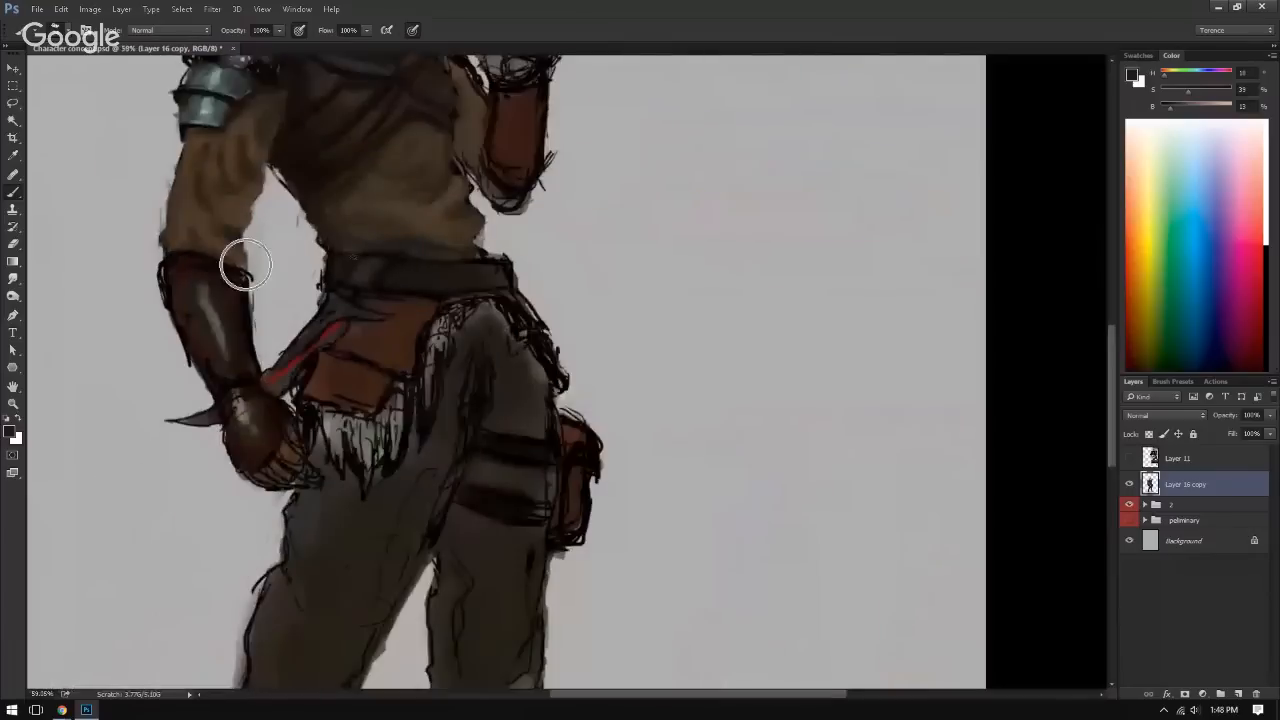
key(ctrl+shift+h)
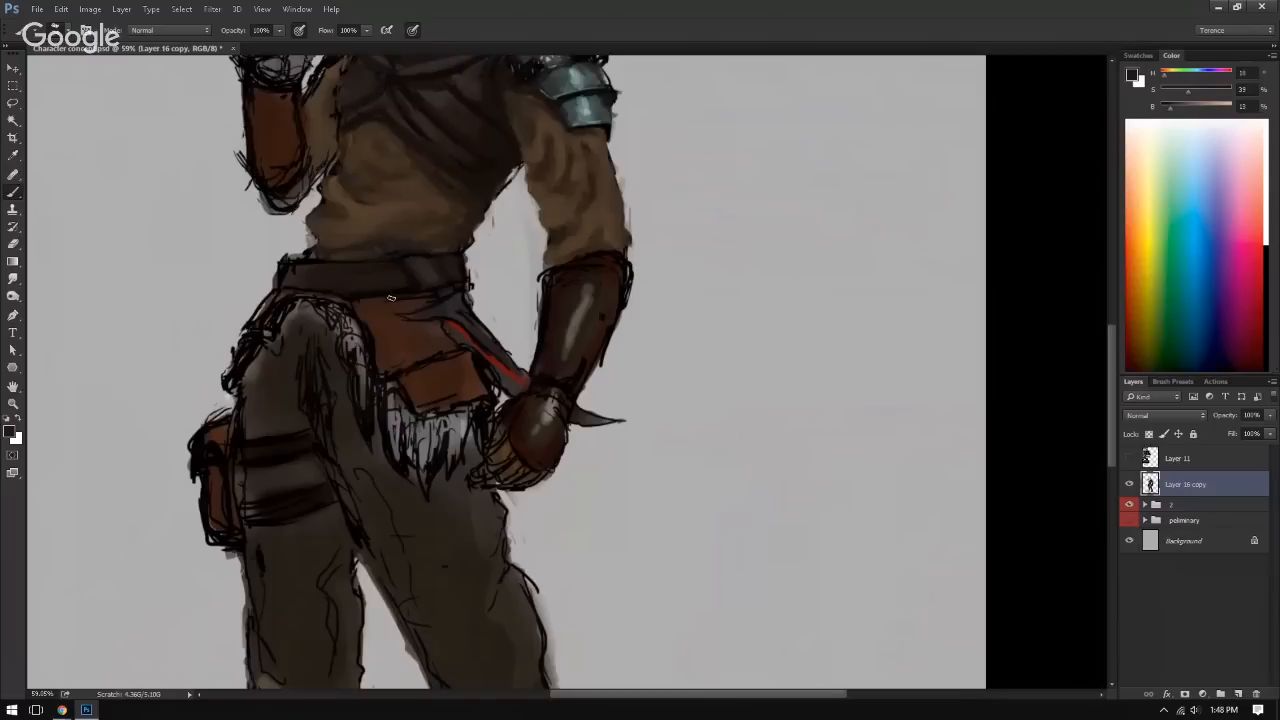
key(ctrl+shift+h)
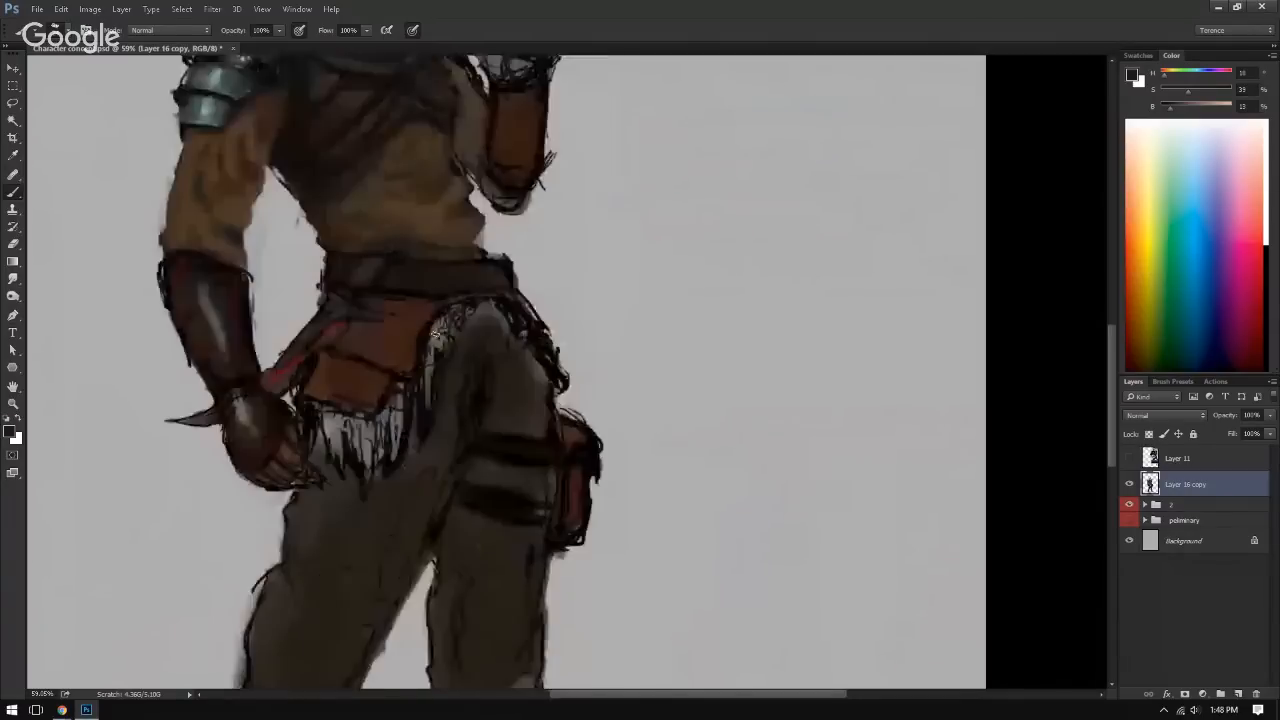
Step: Paint sampled dark brown over the remaining sketch lines from the belt's middle to its far end
scroll(470, 285, up, 5)
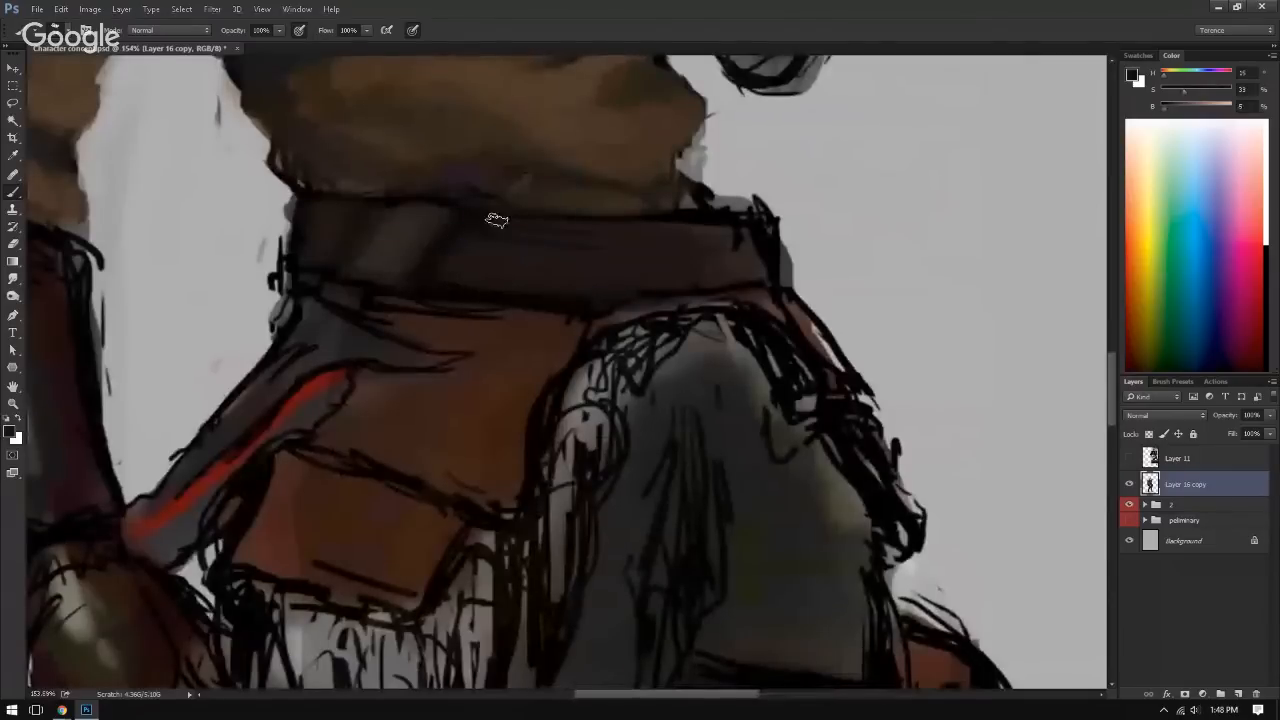
alt+click(481, 250)
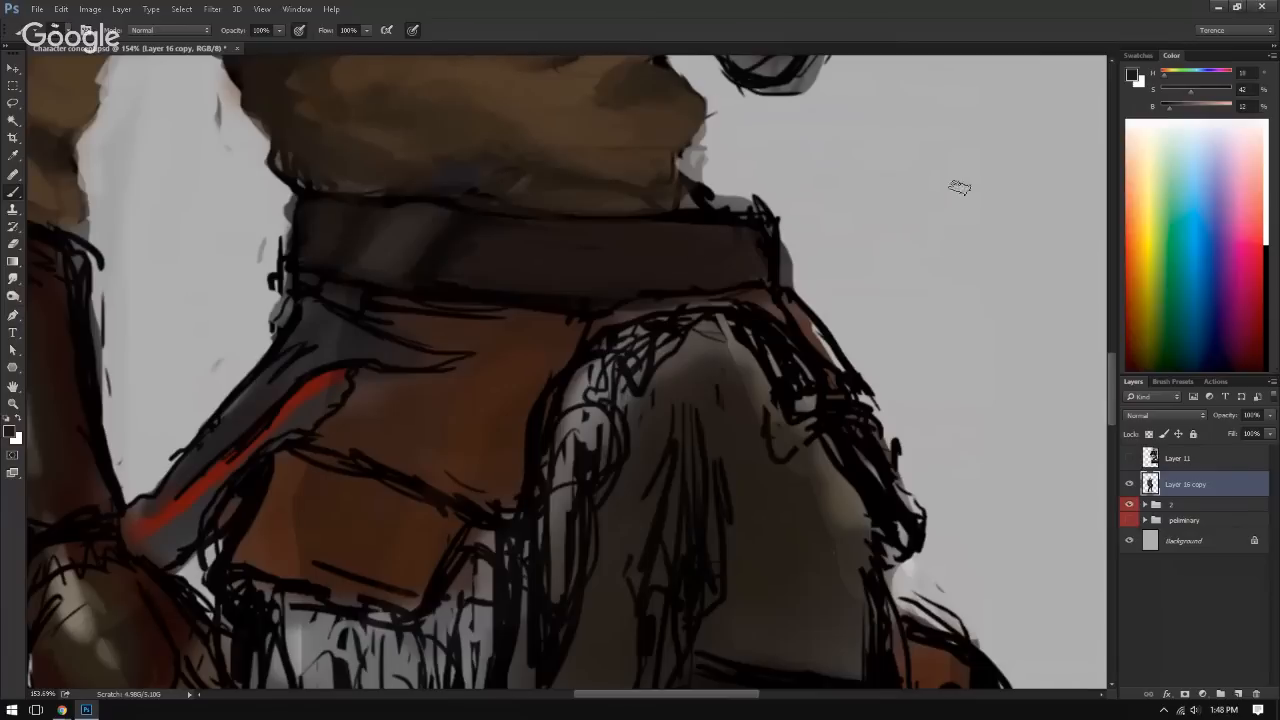
alt+click(757, 237)
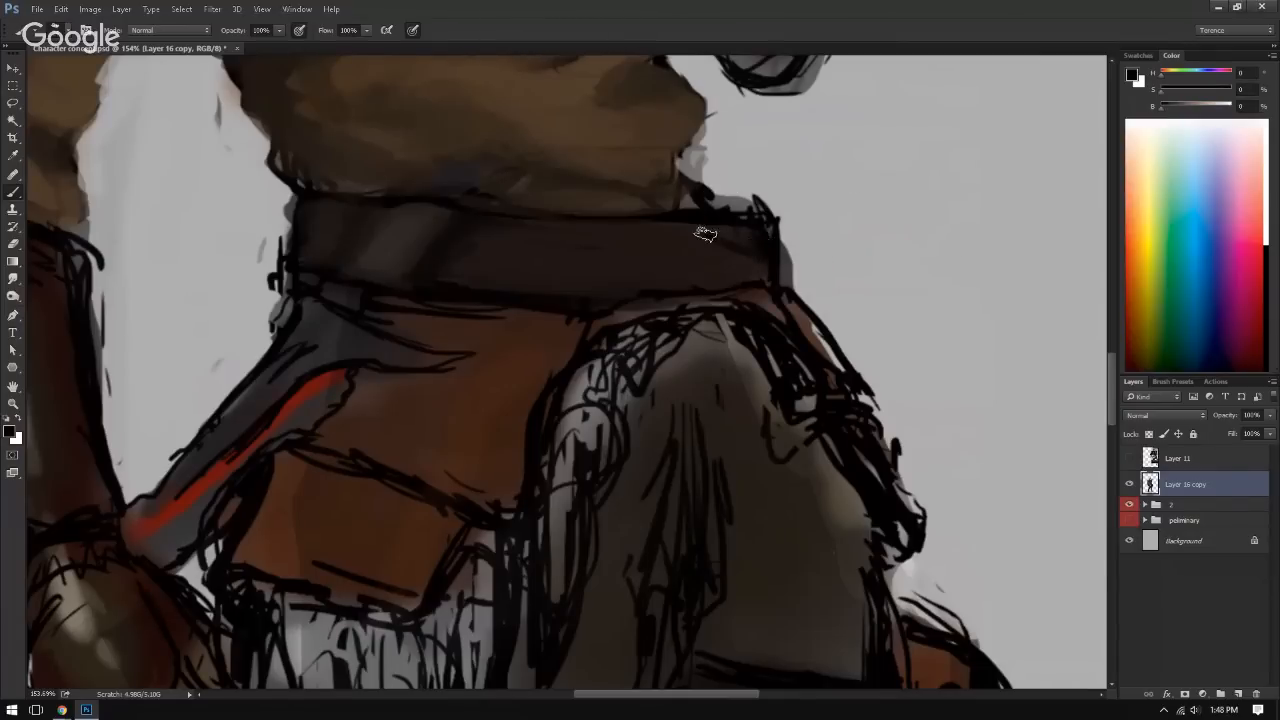
alt+click(698, 247)
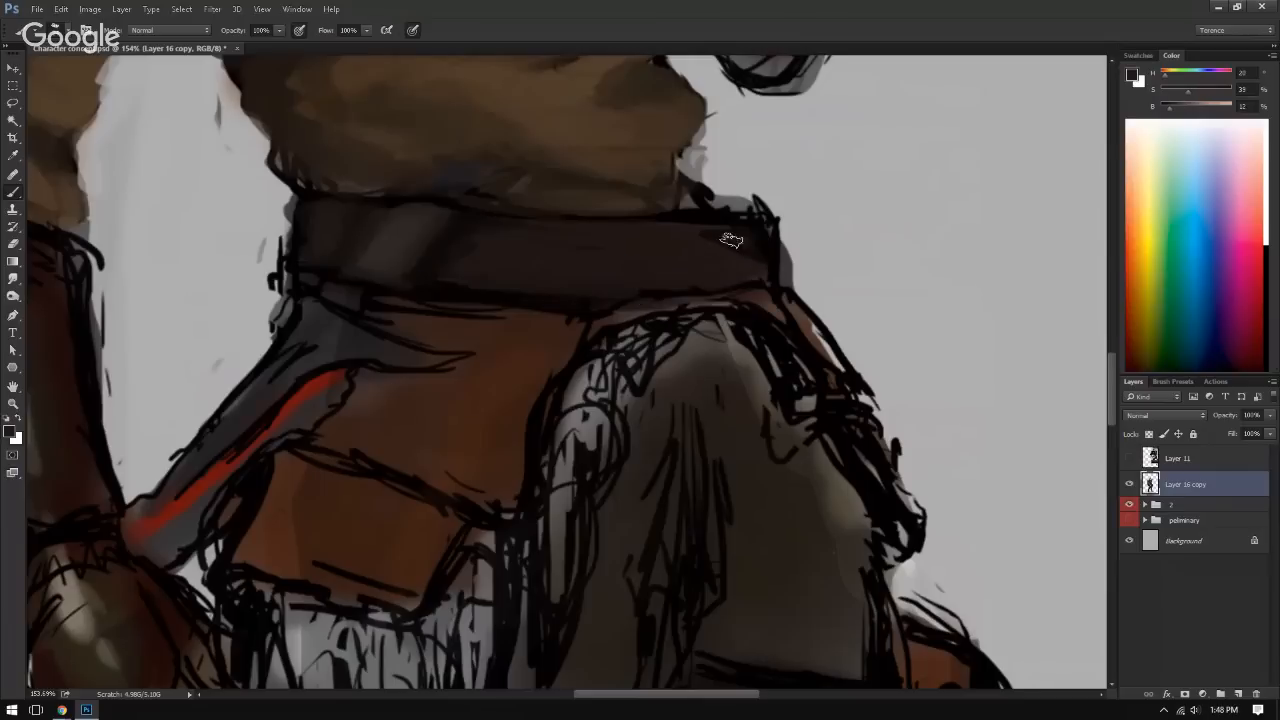
Step: Cover the stray lines outside the belt's far corner with sampled background grey, working in a mirrored view
alt+click(792, 182)
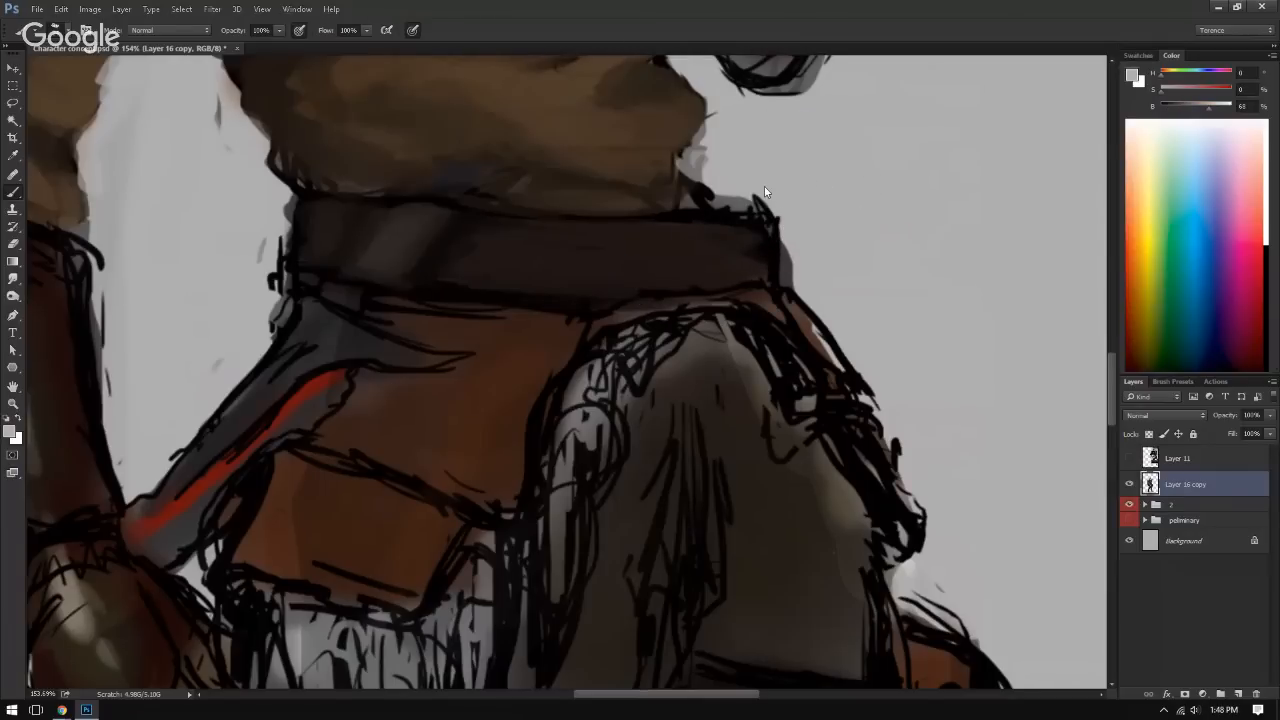
key(ctrl+shift+h)
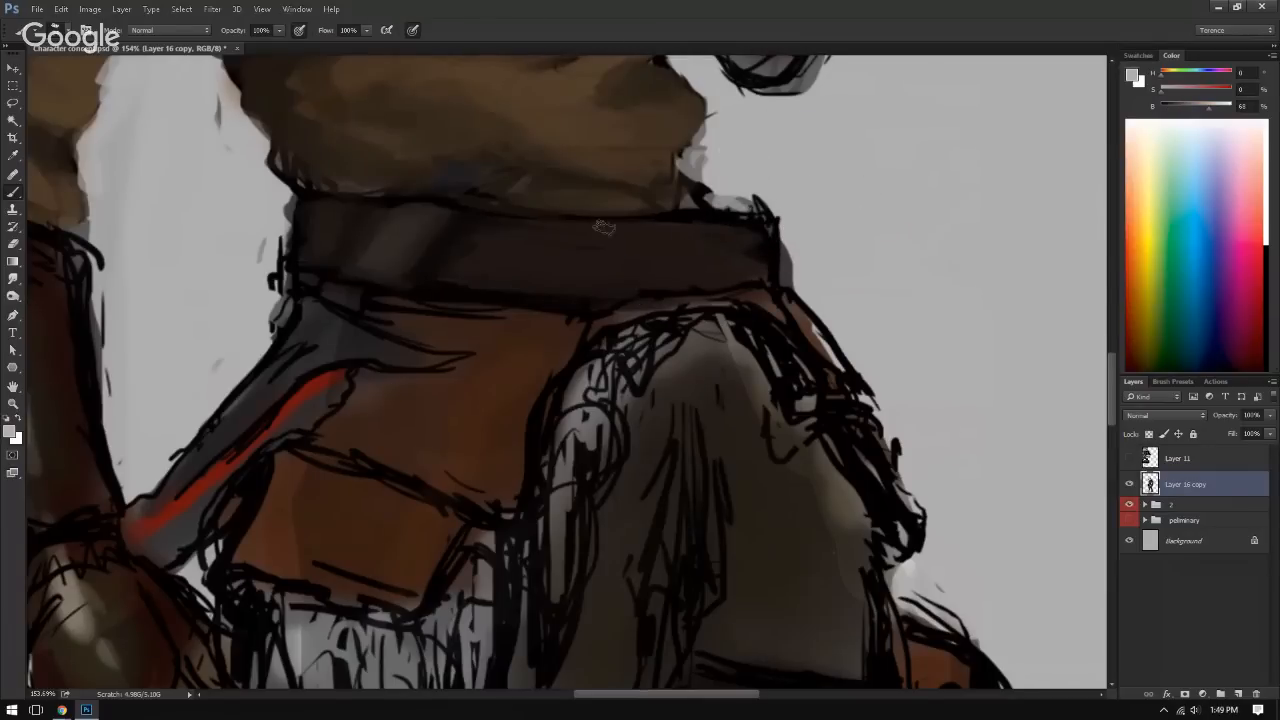
drag(360, 265, 470, 297)
mouse_move(292, 226)
mouse_down()
mouse_move(340, 217)
mouse_move(289, 239)
mouse_move(300, 240)
mouse_move(270, 229)
mouse_move(245, 187)
mouse_move(320, 238)
mouse_up()
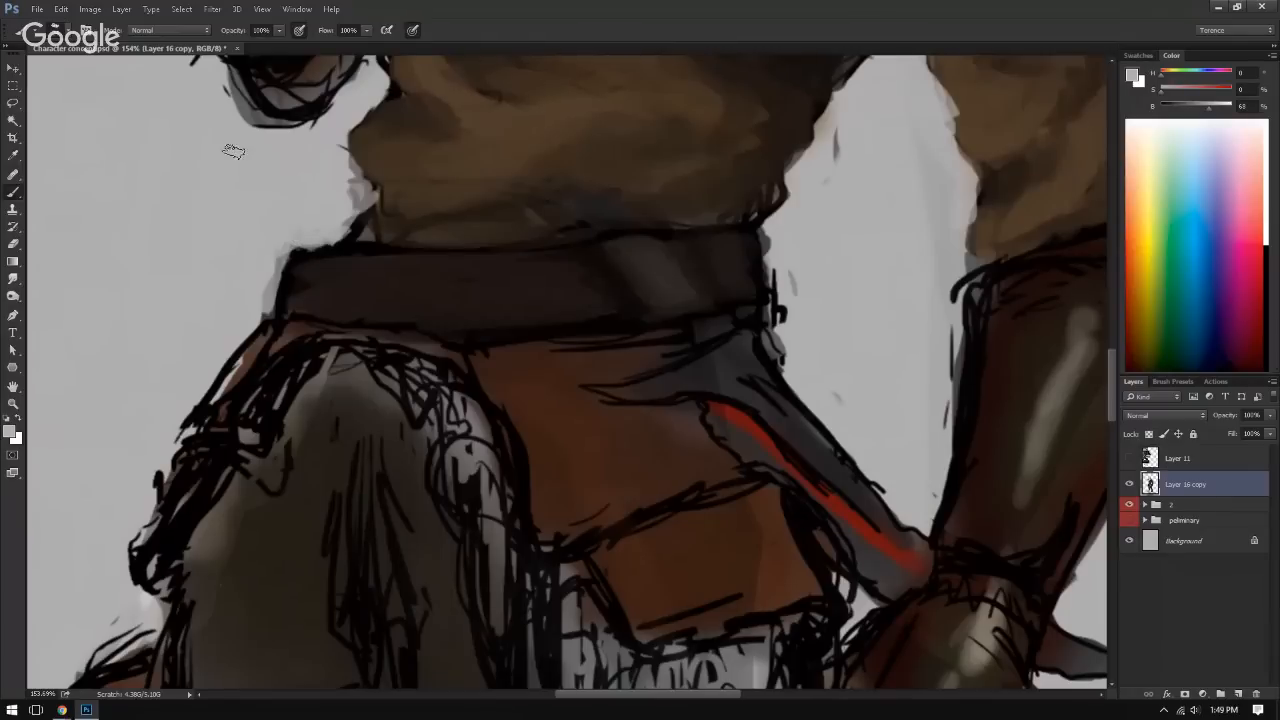
Step: Refine the belt's upper edge and surface near its far corner with sampled greyish and dark browns
alt+click(331, 265)
alt+click(359, 241)
drag(363, 246, 422, 249)
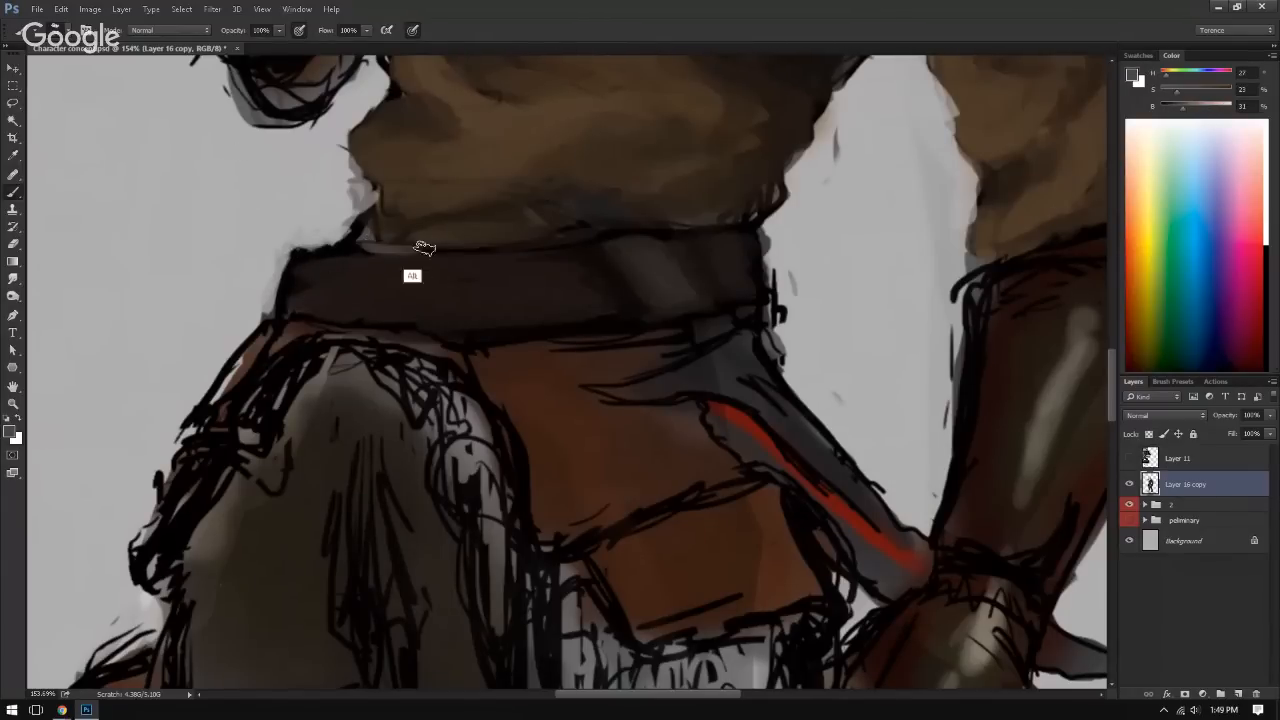
alt+click(372, 230)
alt+click(384, 250)
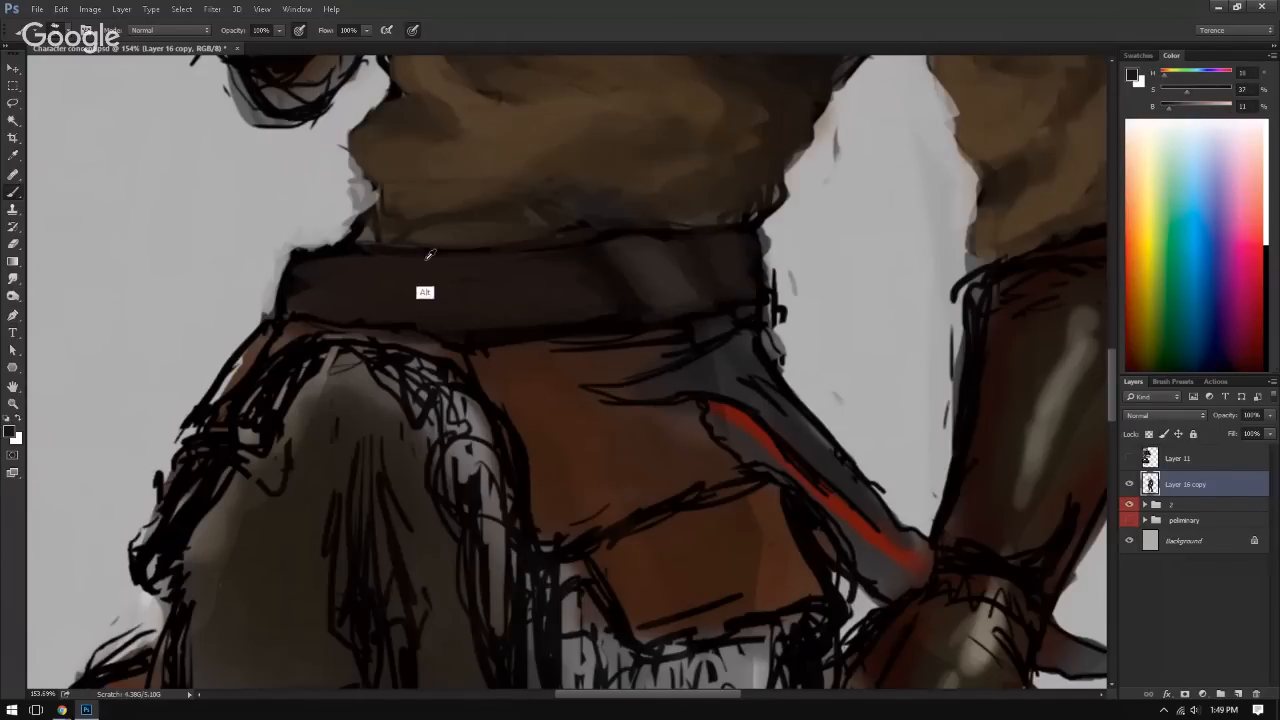
alt+click(341, 266)
mouse_move(530, 304)
mouse_down()
mouse_move(349, 303)
mouse_move(514, 286)
mouse_up()
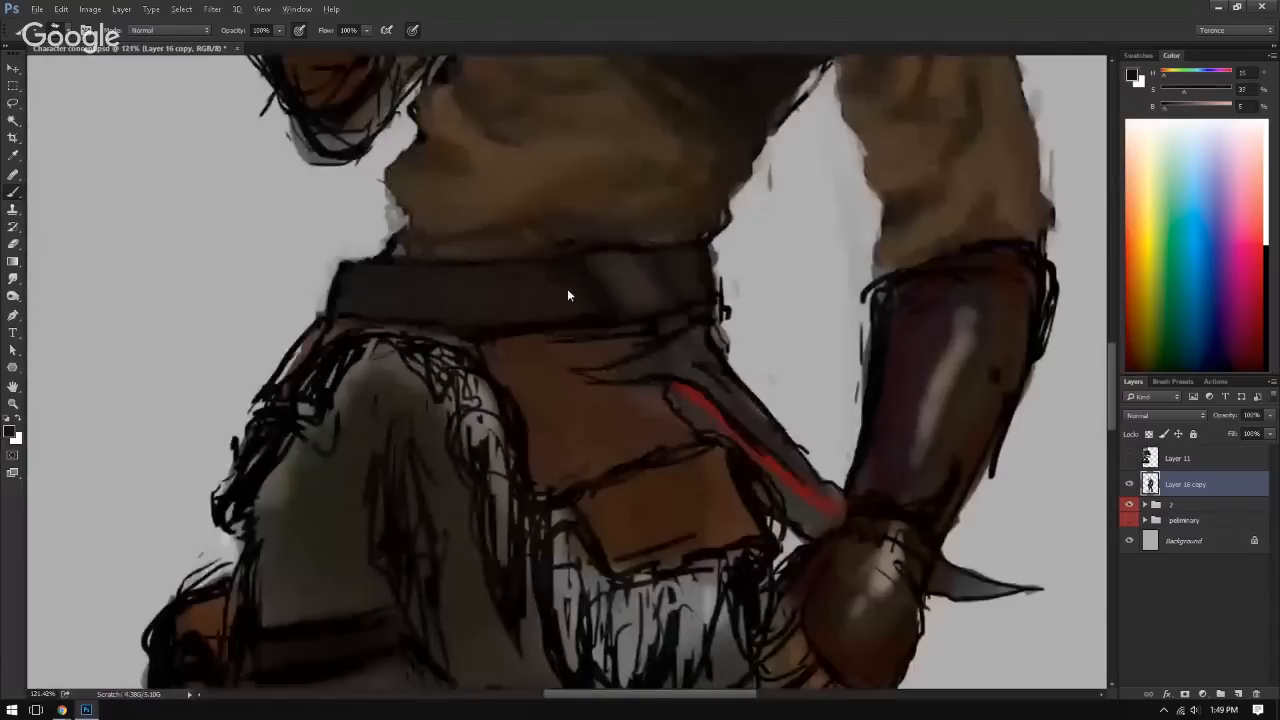
Step: Paint sampled dark browns along the belt's upper edge beneath the tunic, and check the whole figure mirrored
alt+click(559, 288)
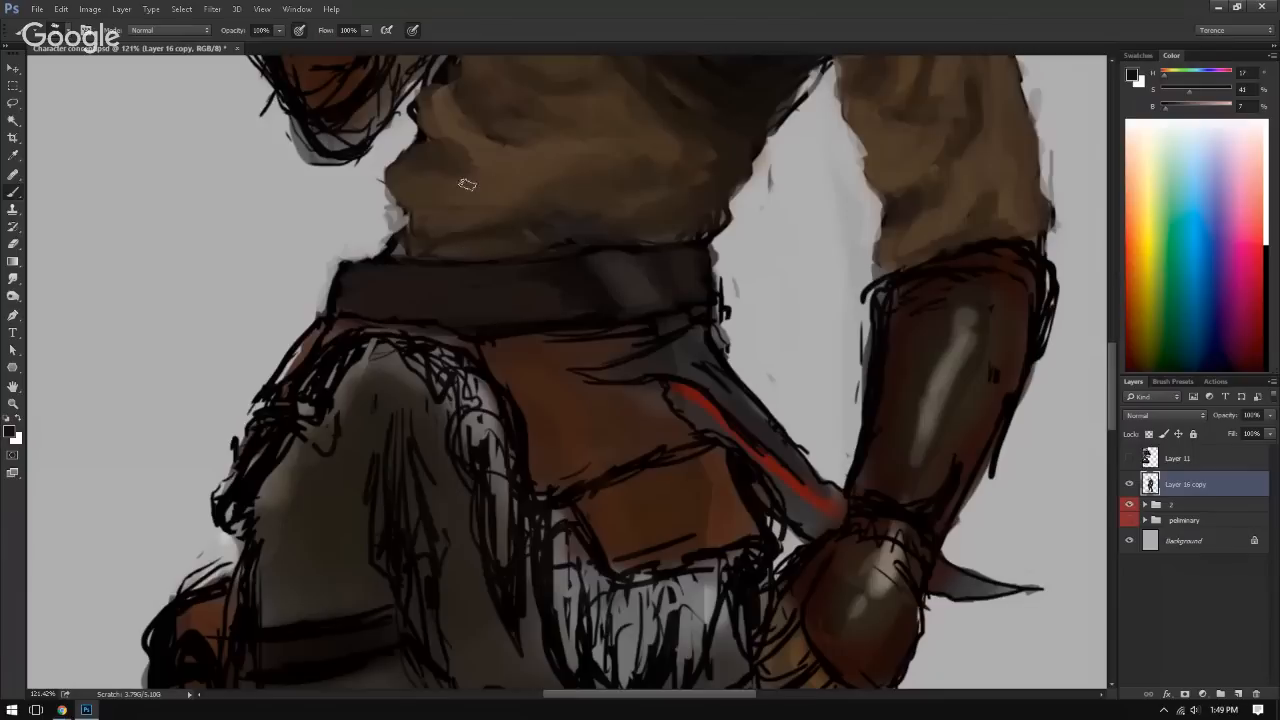
alt+click(410, 280)
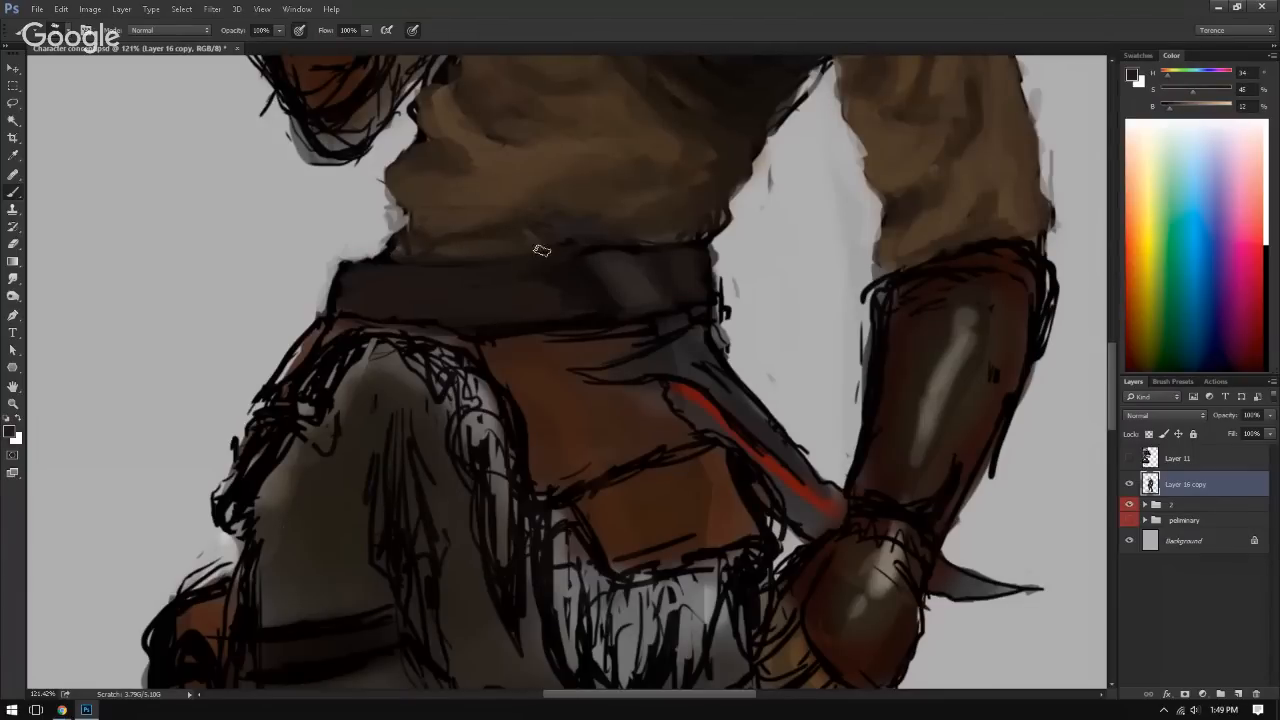
drag(552, 238, 369, 237)
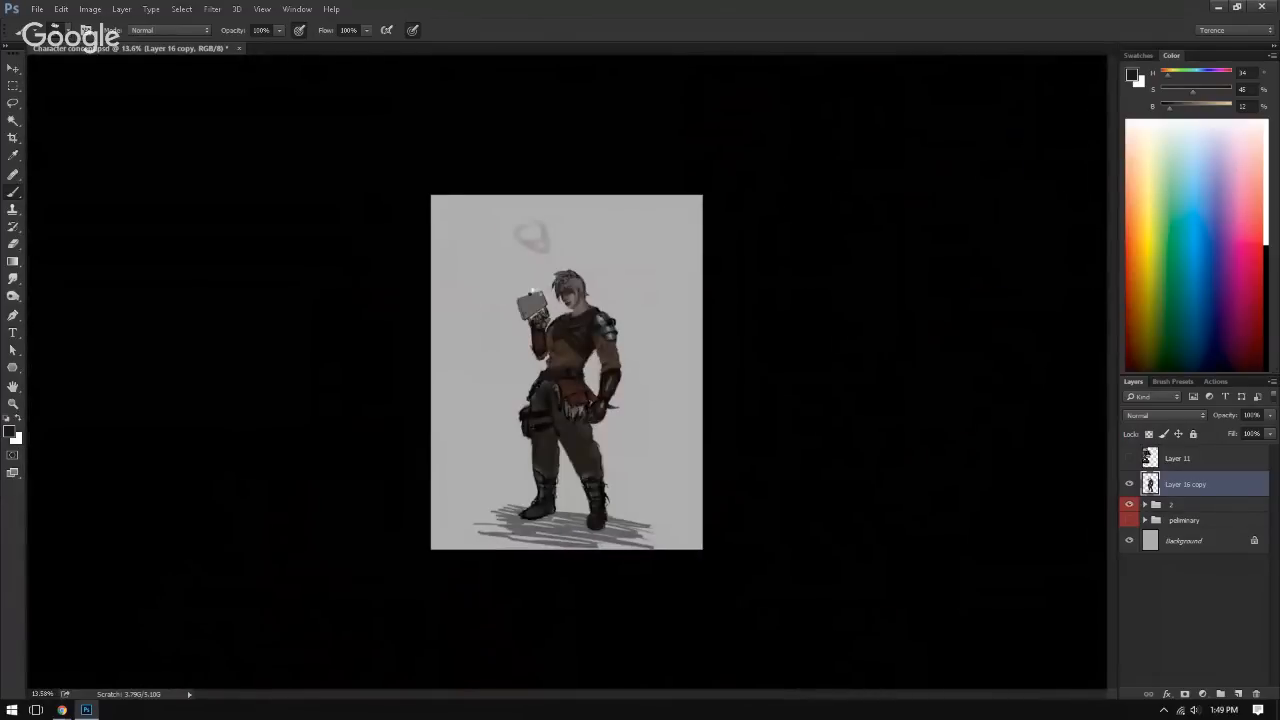
key(ctrl+shift+h)
key(ctrl+shift+h)
key(ctrl+shift+h)
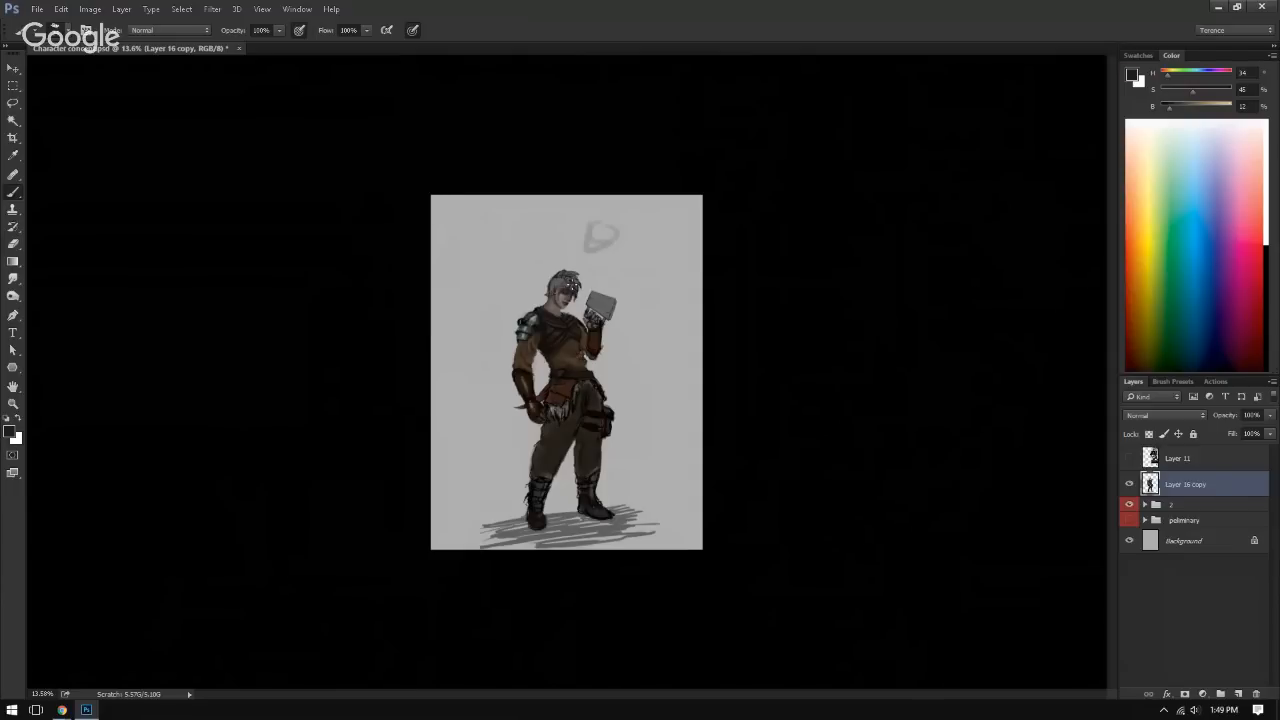
Step: Darken the belt's middle beside the light patch with sampled near-black and dark brown, comparing it in the mirrored view
drag(535, 397, 925, 402)
alt+click(599, 260)
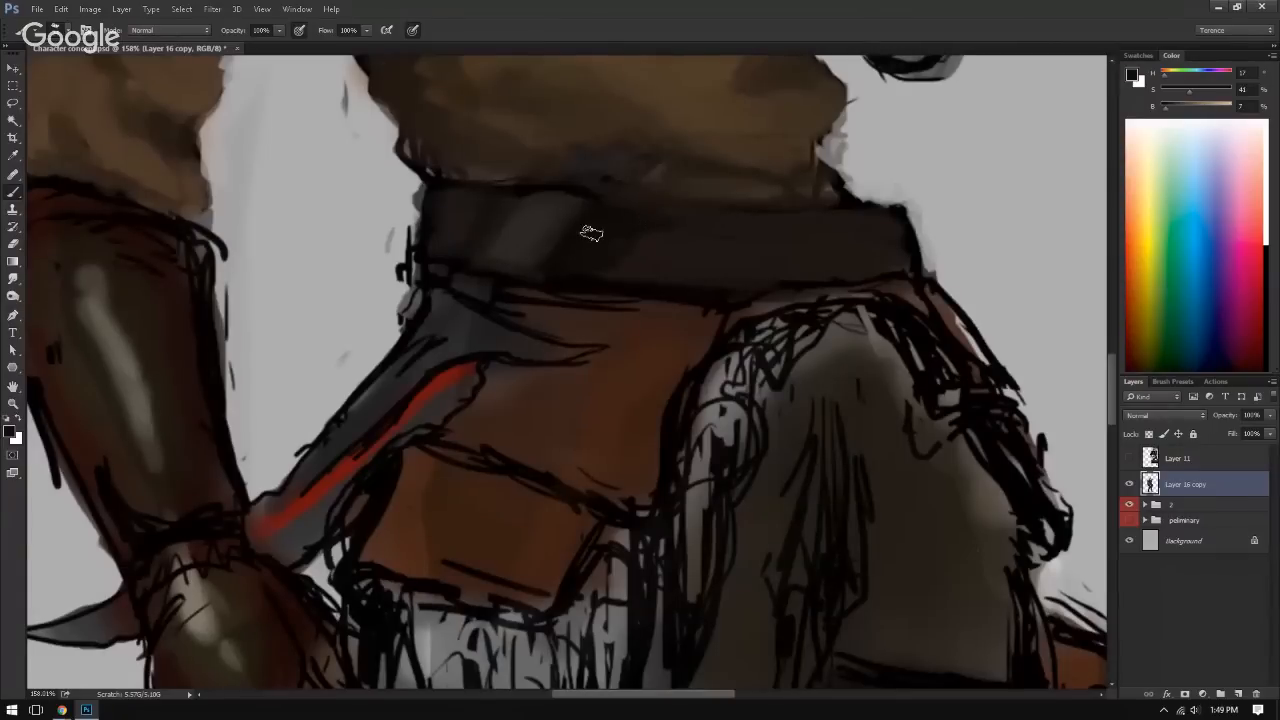
alt+click(598, 242)
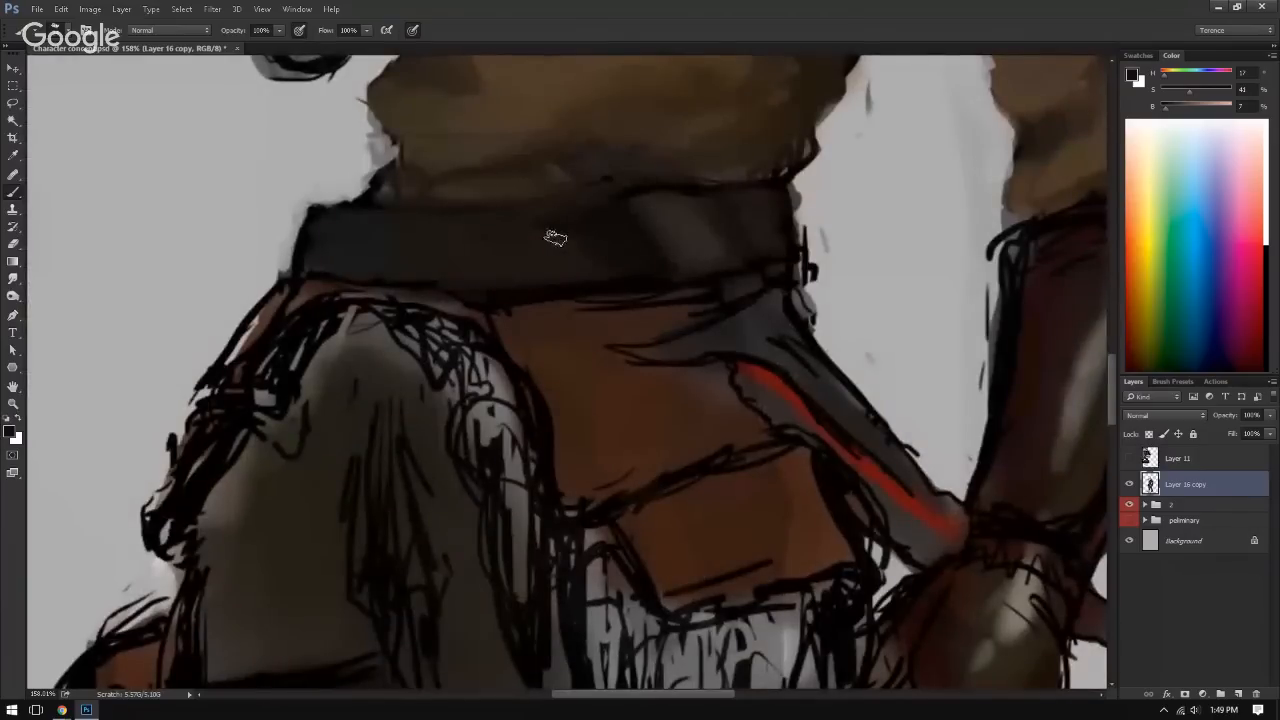
key(ctrl+alt+h)
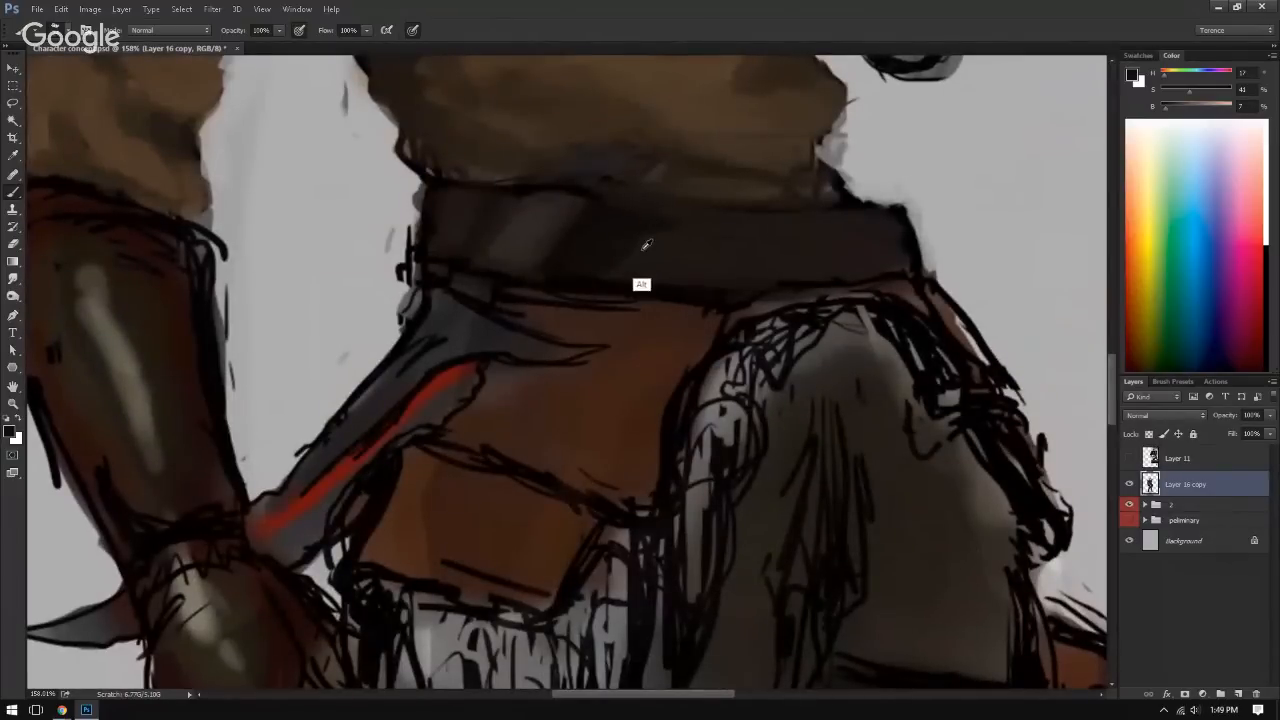
alt+click(641, 251)
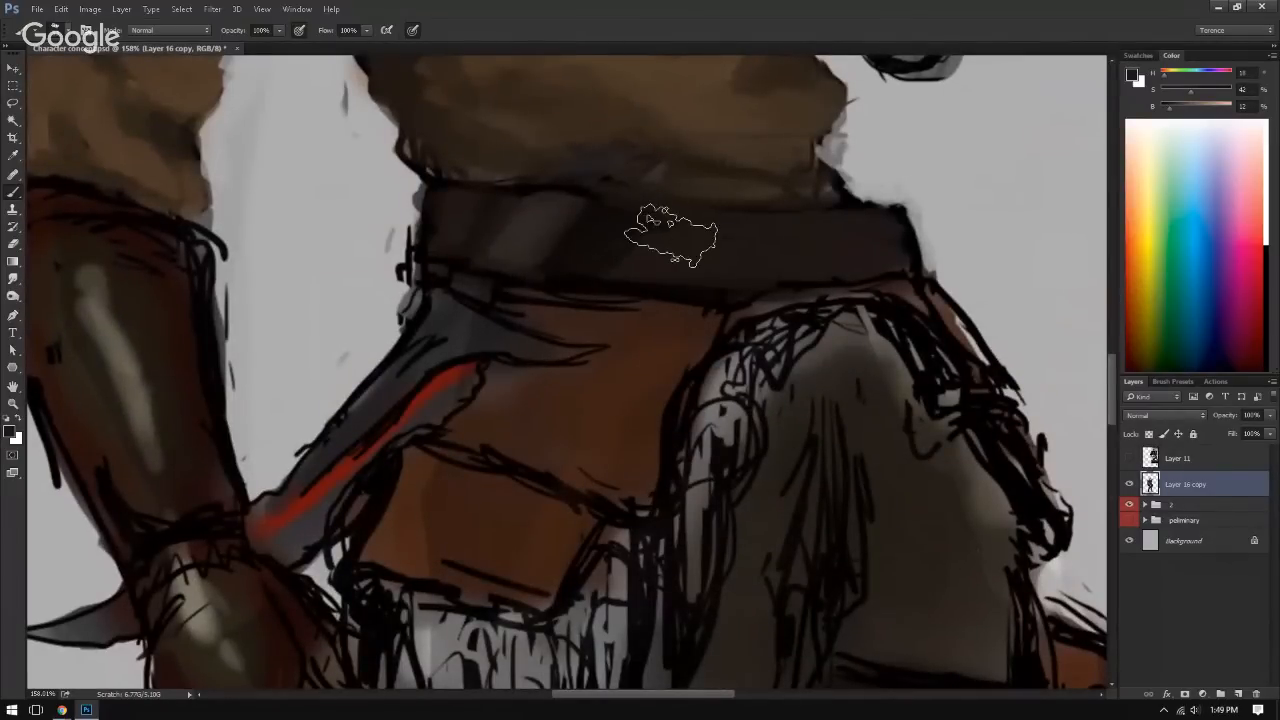
alt+click(617, 262)
alt+click(614, 263)
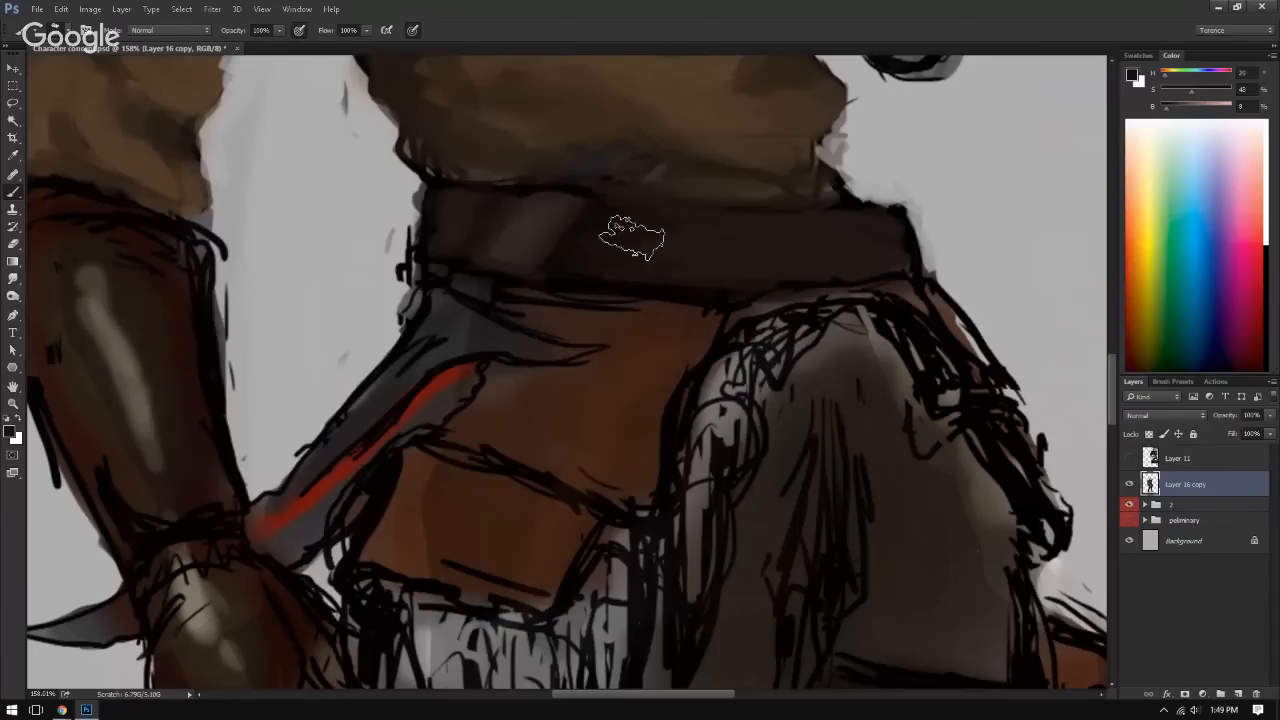
Step: Blend the border of the belt's light patch and the surface next to it with sampled greyish and dark browns
drag(612, 187, 646, 184)
key(ctrl+shift+h)
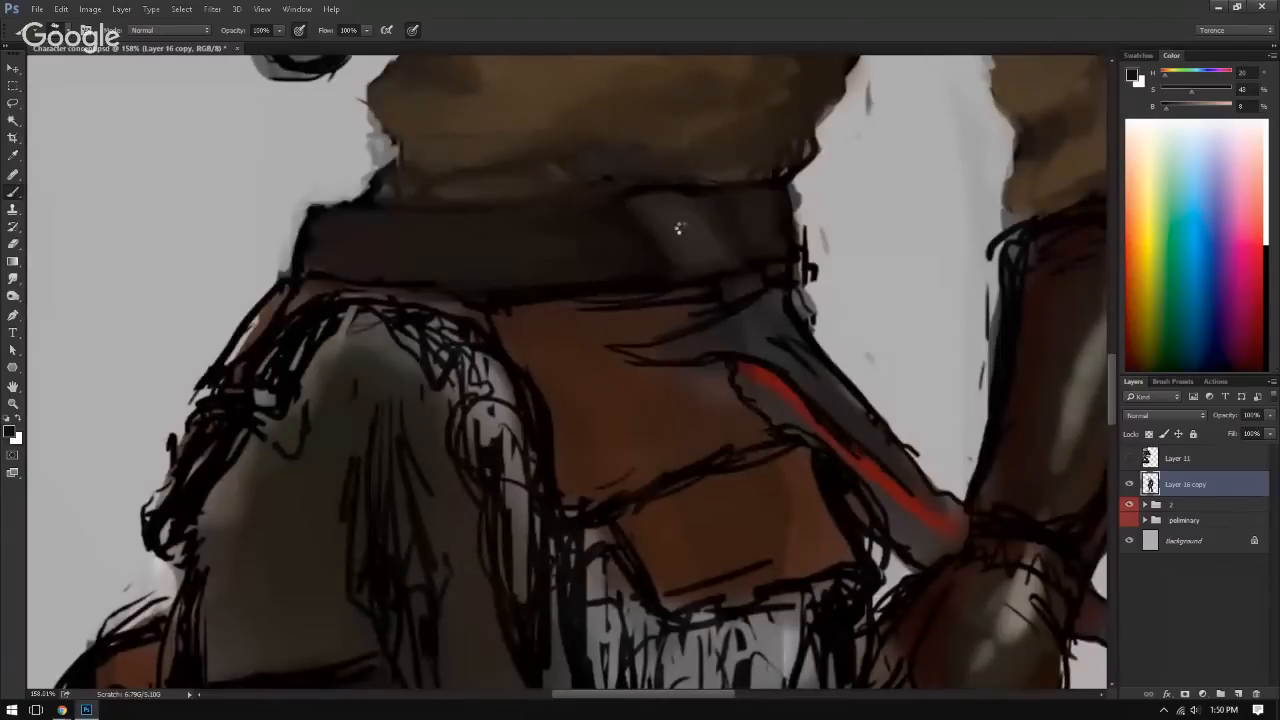
key(ctrl+shift+h)
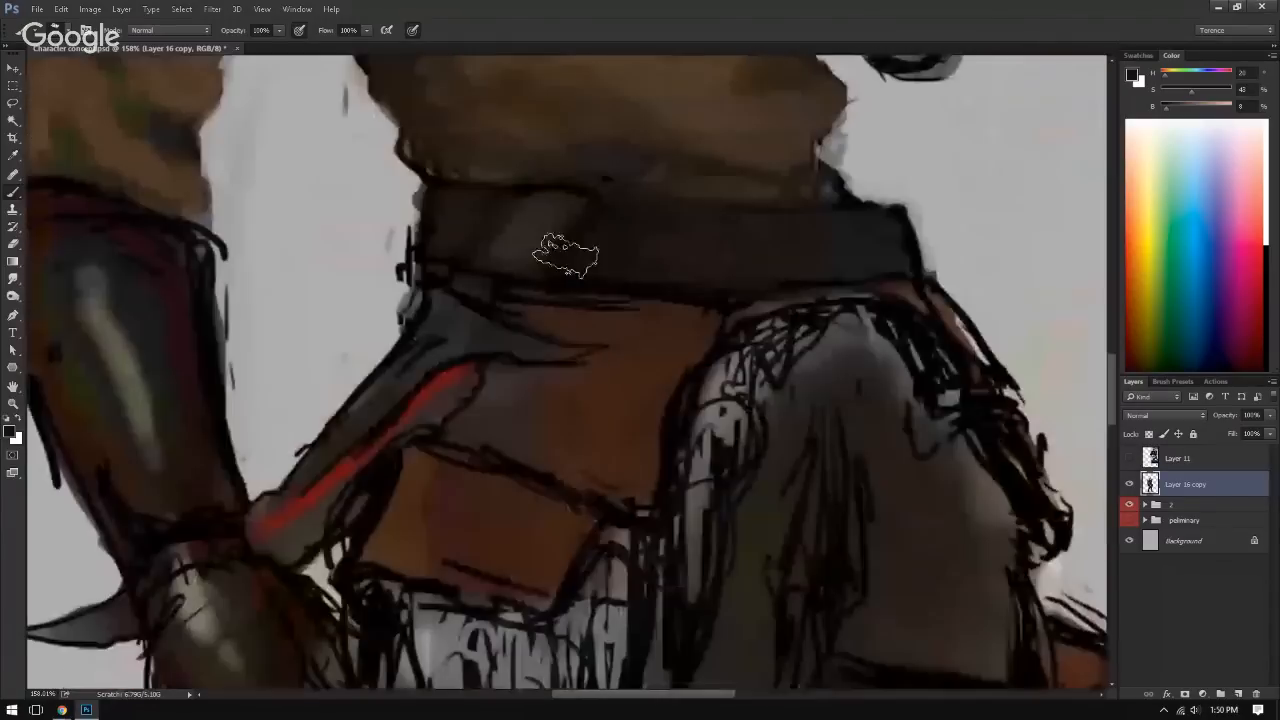
drag(566, 256, 568, 248)
alt+click(569, 248)
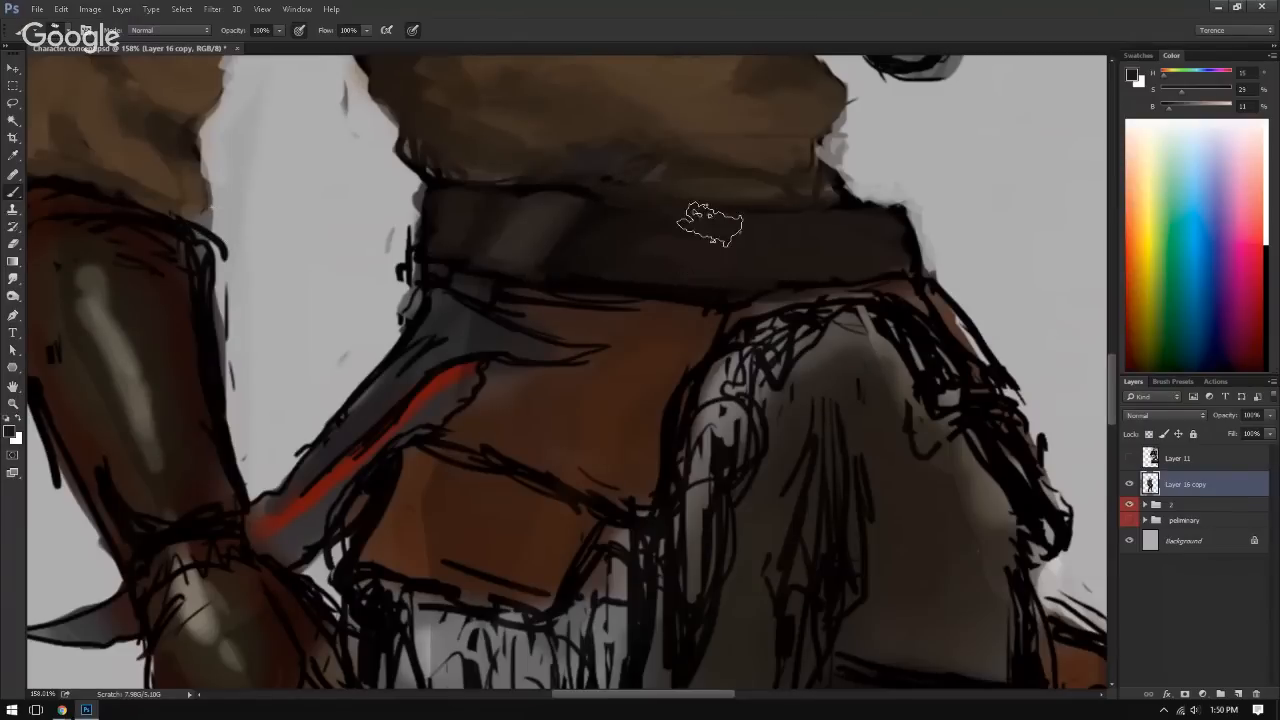
alt+click(600, 230)
alt+click(735, 238)
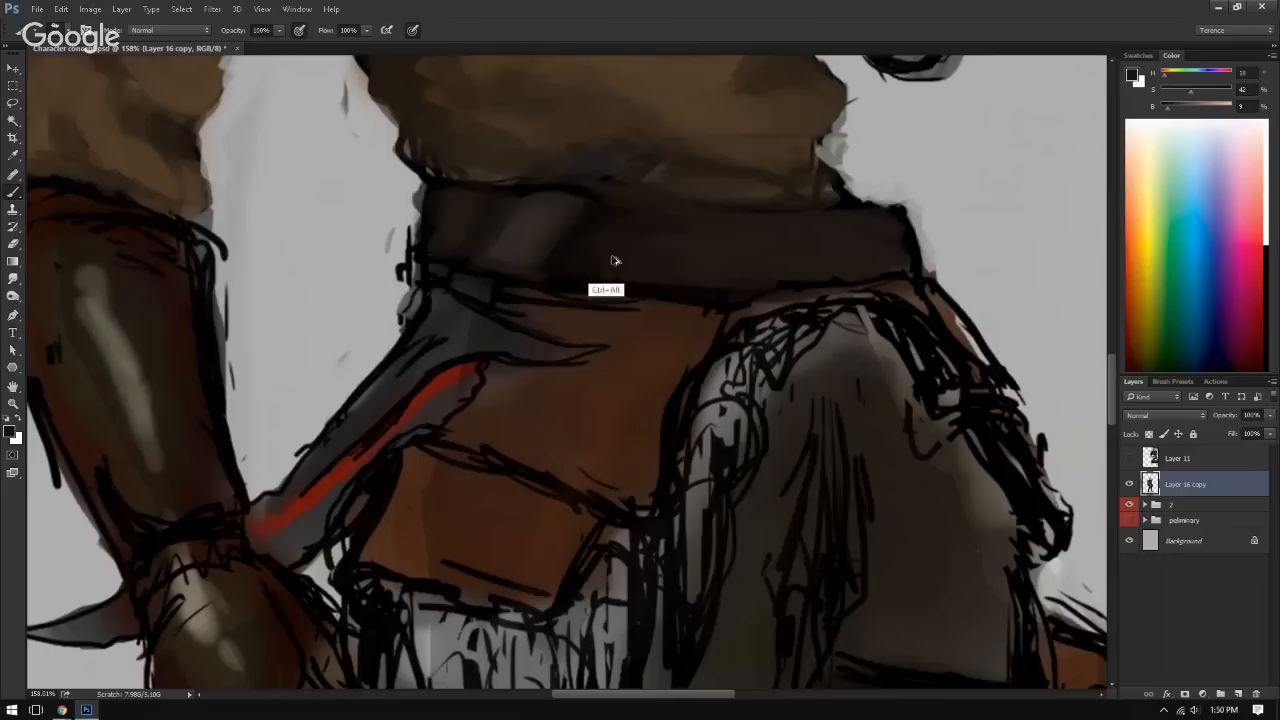
Step: Cover the sketch lines along the belt's lower edge above the leather flap with sampled leather brown and near-black
alt+click(571, 308)
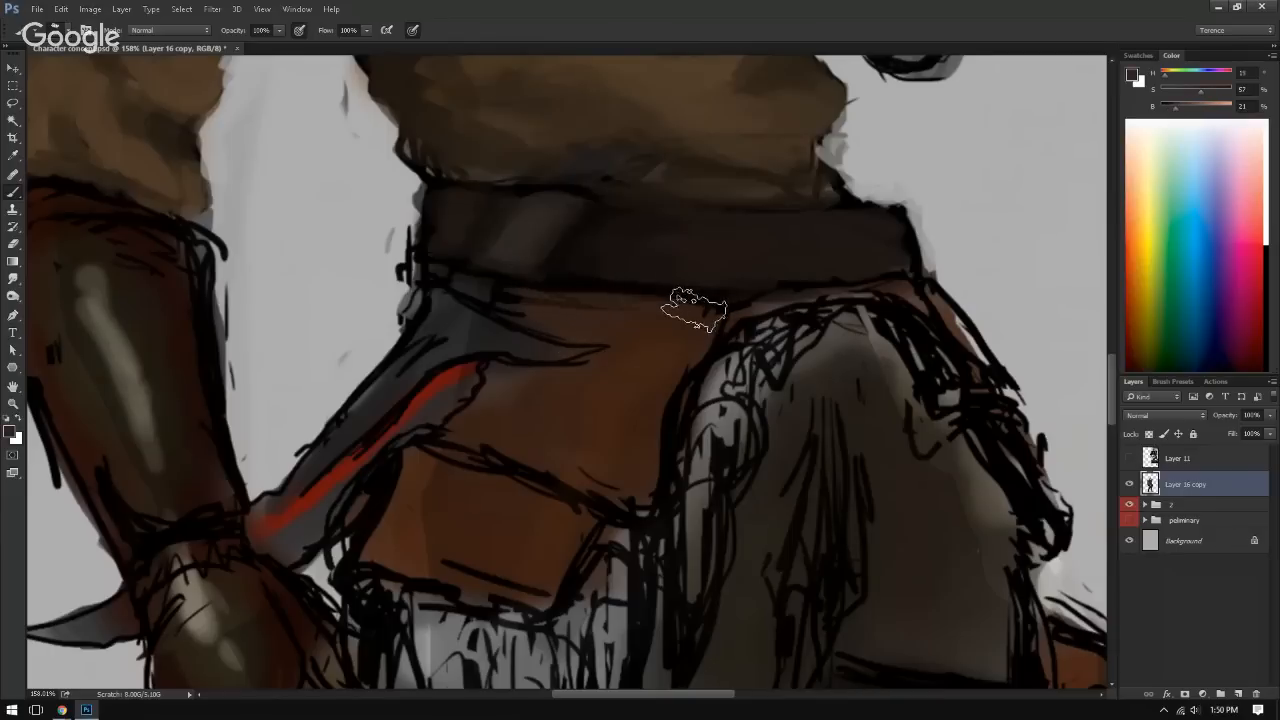
alt+click(437, 268)
alt+click(539, 294)
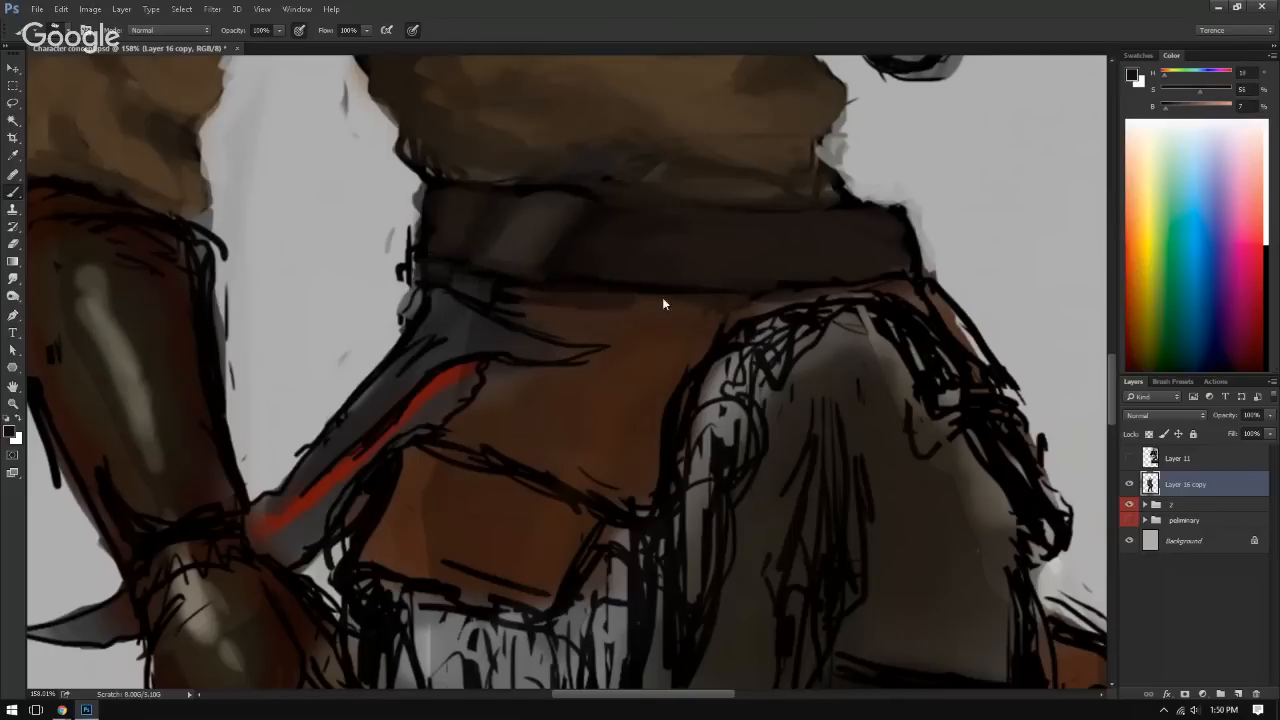
alt+click(722, 300)
mouse_move(750, 302)
mouse_down()
mouse_move(557, 289)
mouse_move(743, 302)
mouse_up()
Step: Rework the top of the belt's light patch with sampled near-black and greyish brown, checking it mirrored
alt+click(632, 208)
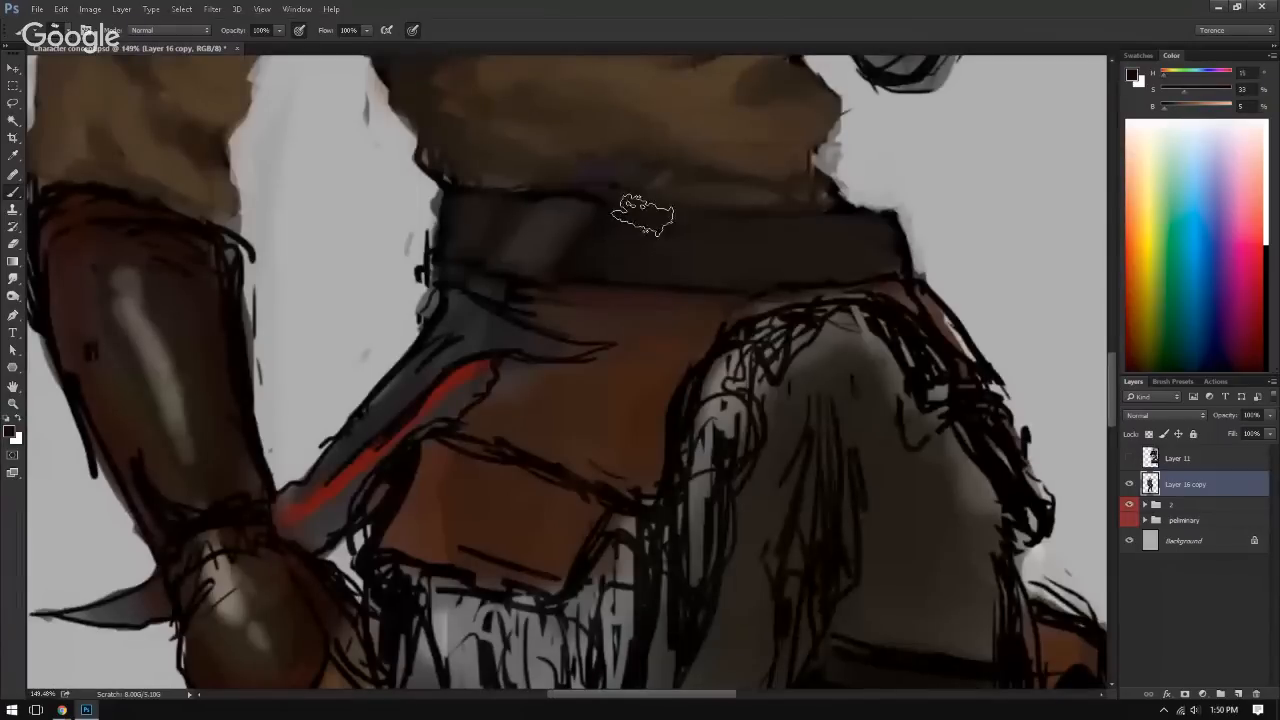
alt+click(598, 193)
alt+click(518, 200)
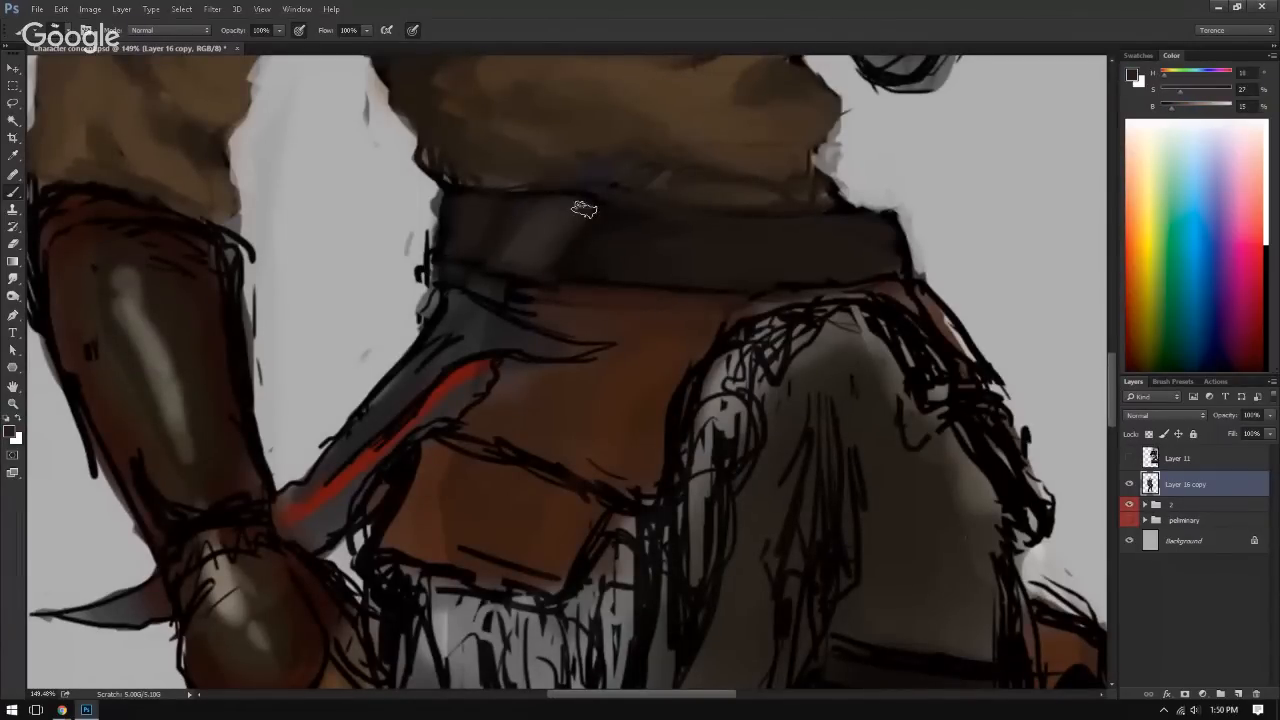
key(ctrl+shift+h)
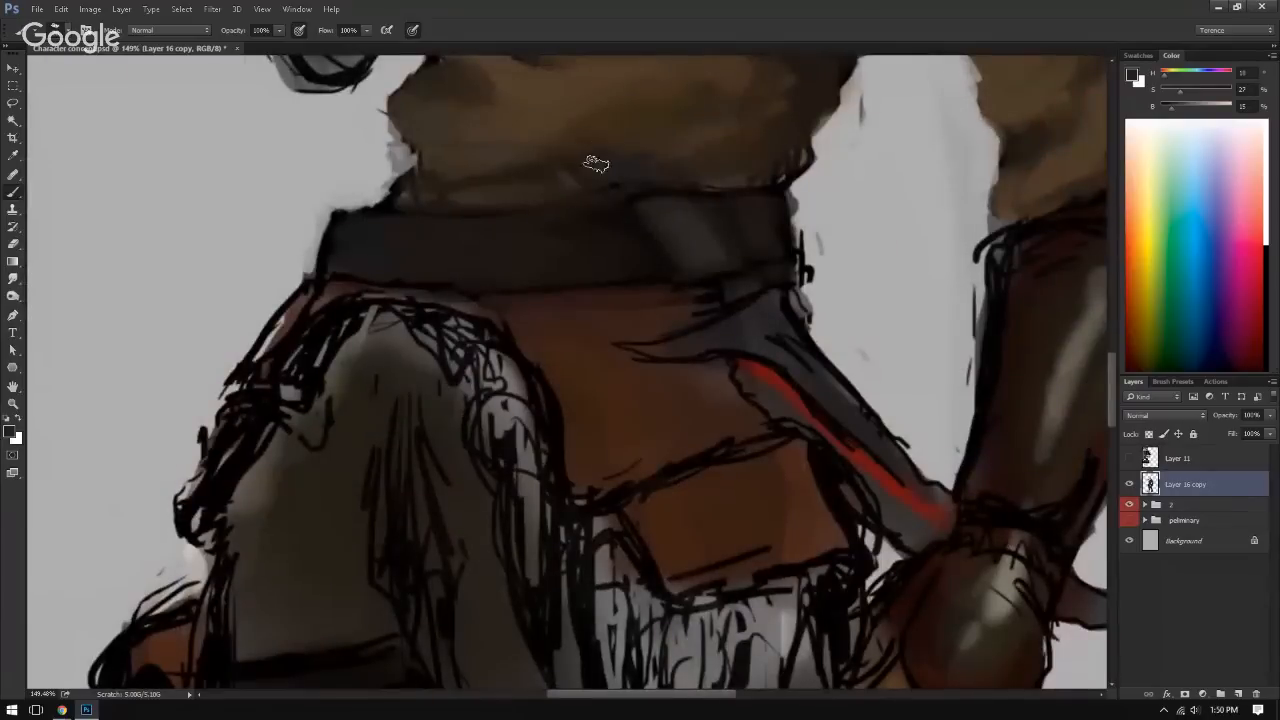
key(ctrl+shift+h)
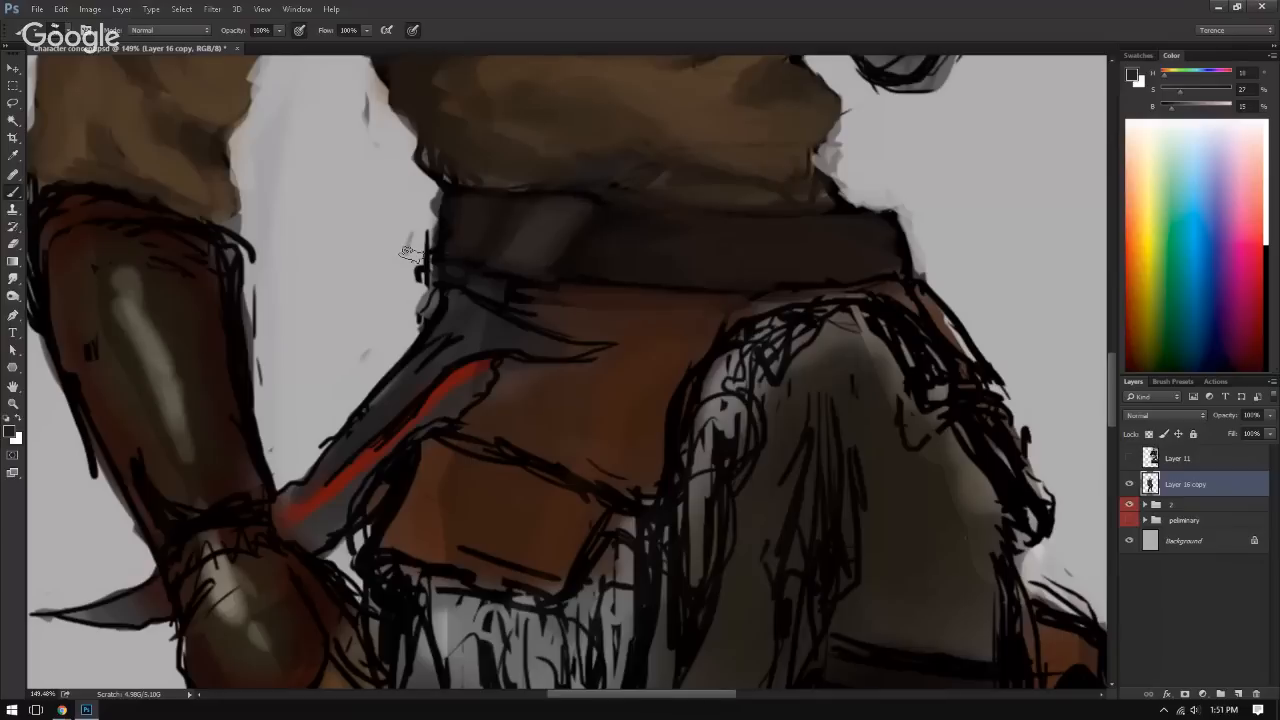
Step: Redefine the seam between the belt and the leather flap with sampled dark brown and near-black
alt+click(544, 289)
drag(544, 289, 529, 298)
alt+click(545, 290)
alt+click(657, 294)
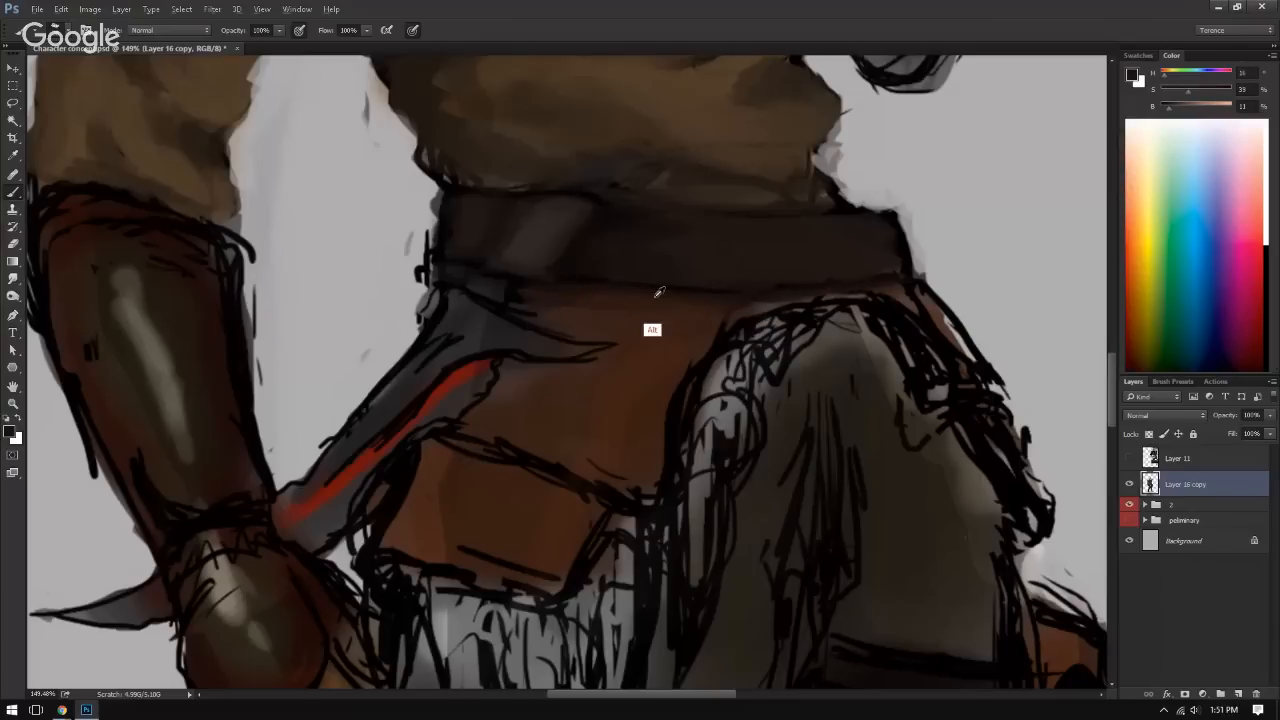
alt+click(687, 288)
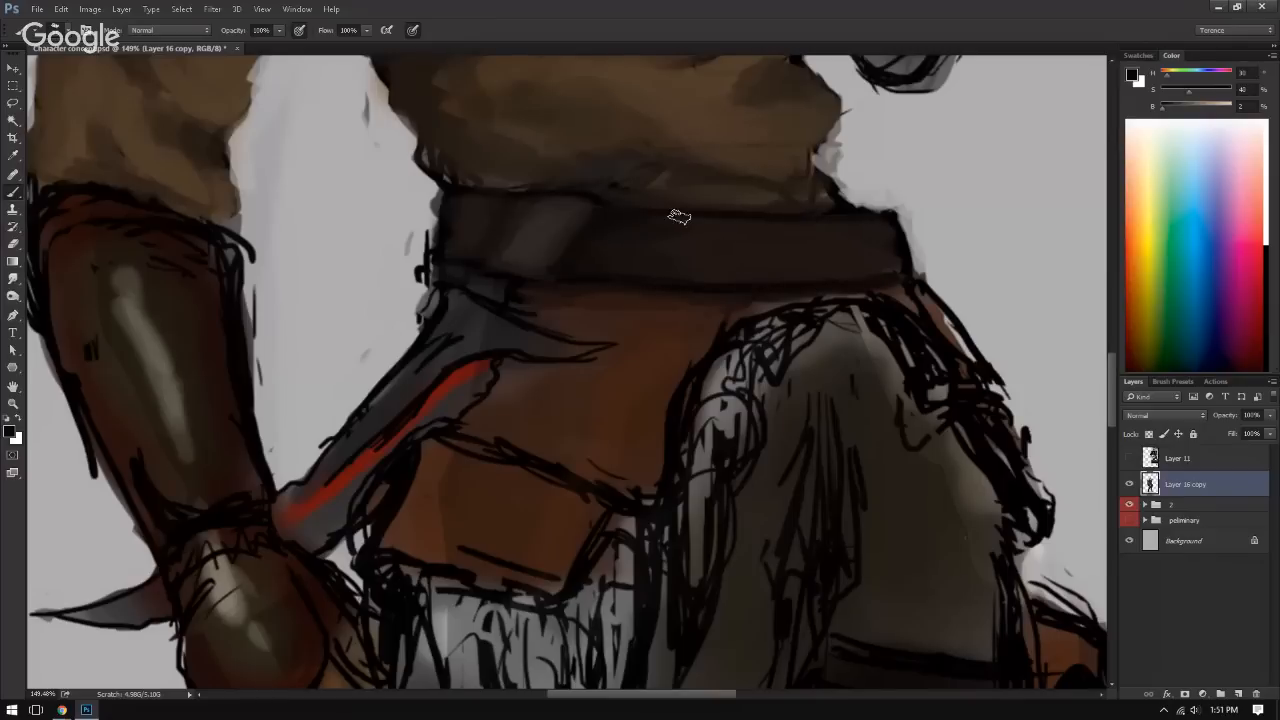
Step: Touch up the belt's surface with sampled dark brown and check the full figure in both orientations
alt+click(718, 240)
drag(740, 270, 574, 267)
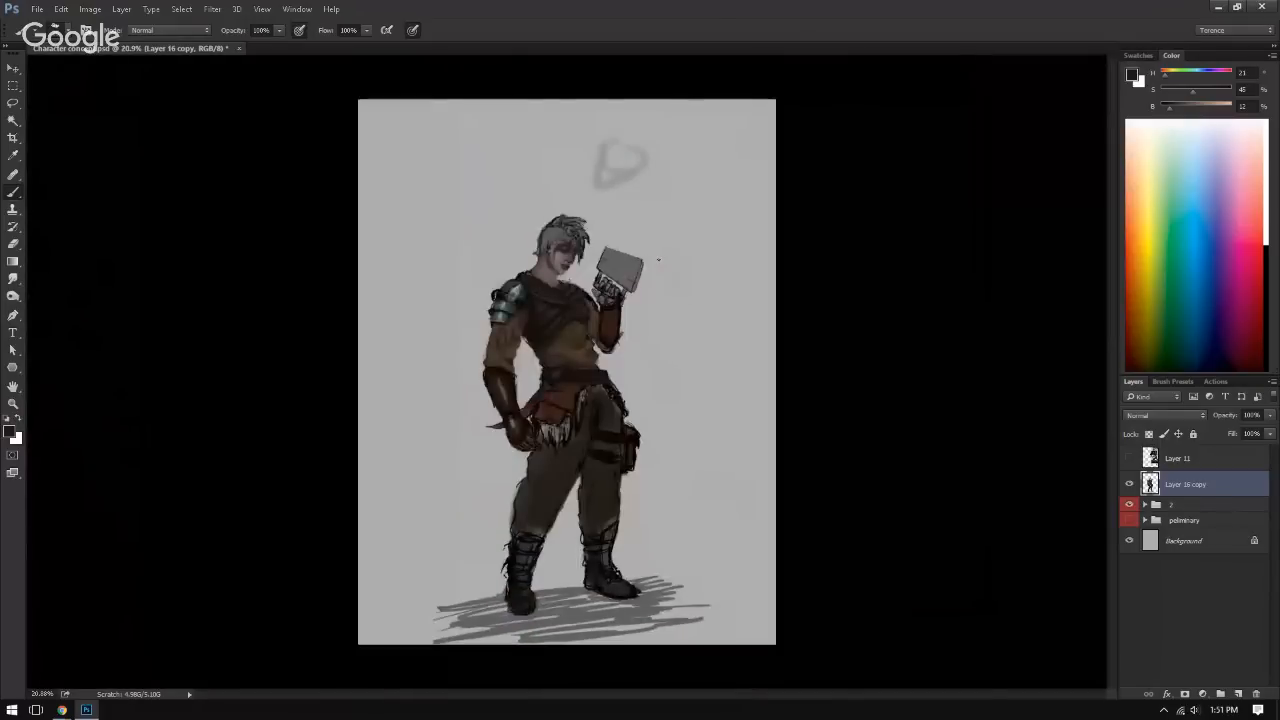
key(ctrl+shift+h)
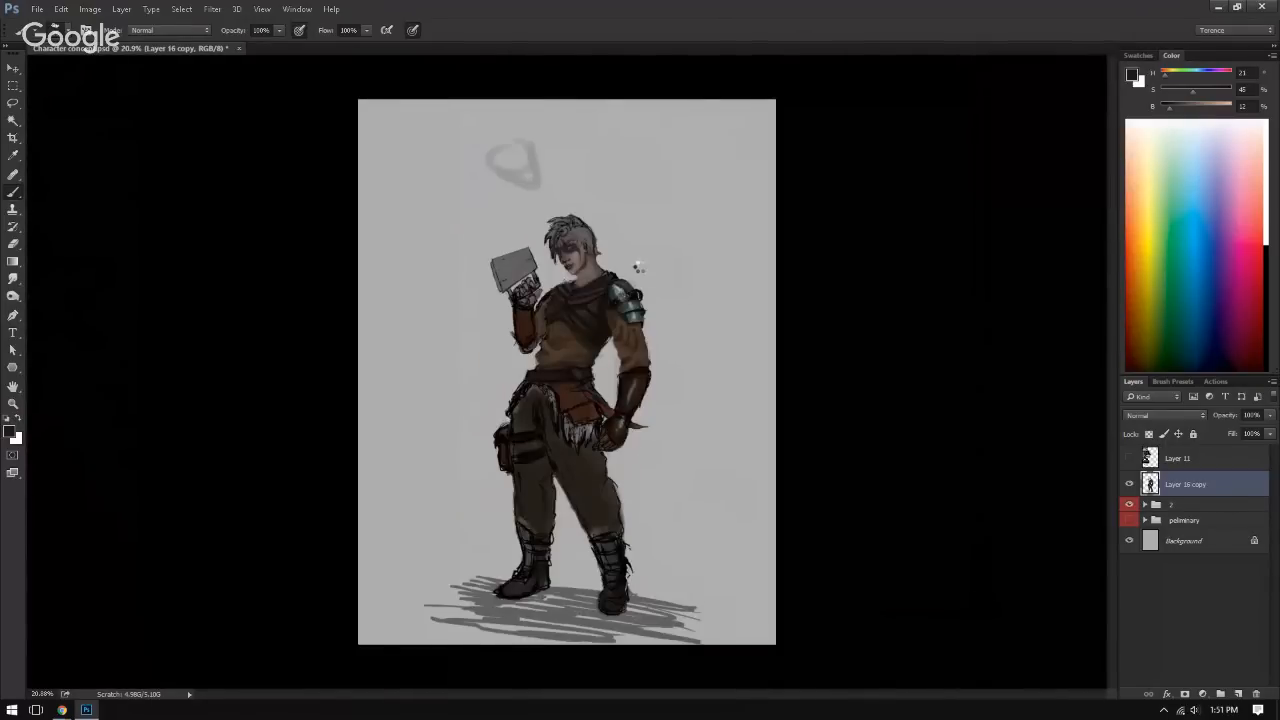
key(ctrl+shift+h)
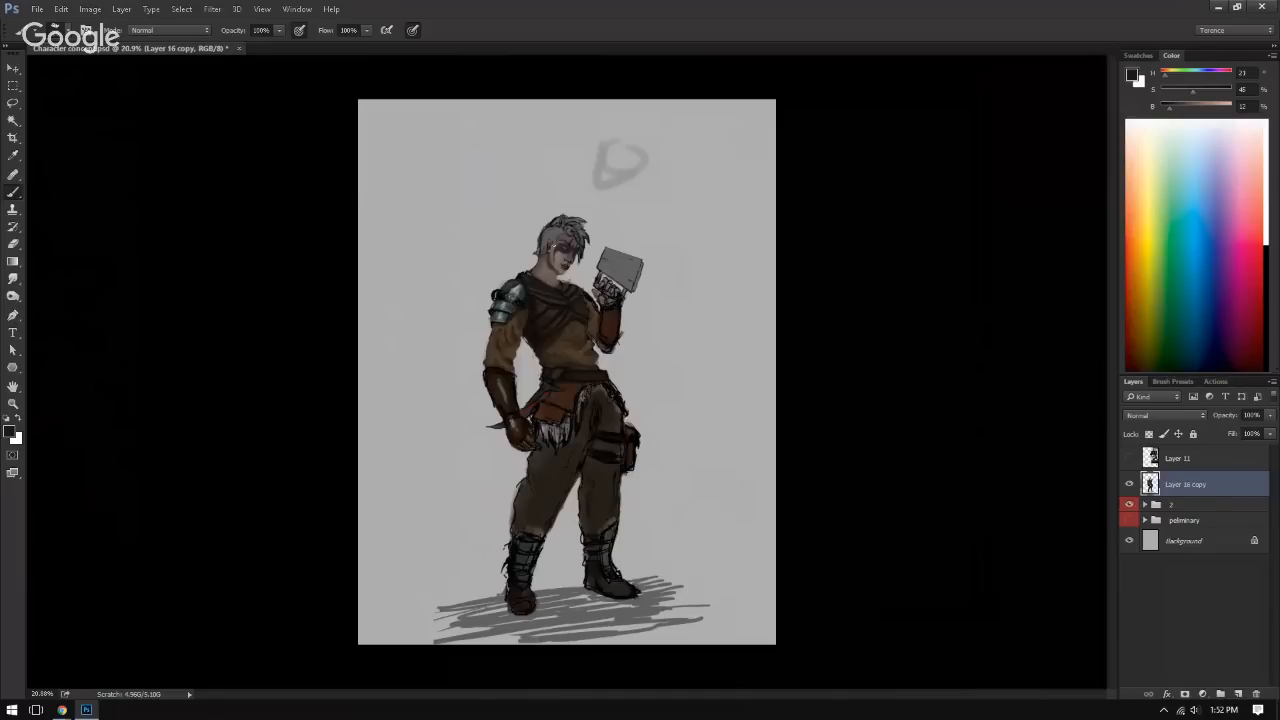
Step: Shade the chest wrap's neckline and the folds below the collar on the raised-arm side with sampled dark and mid browns
mouse_move(566, 320)
mouse_down()
mouse_move(614, 360)
mouse_move(623, 350)
mouse_up()
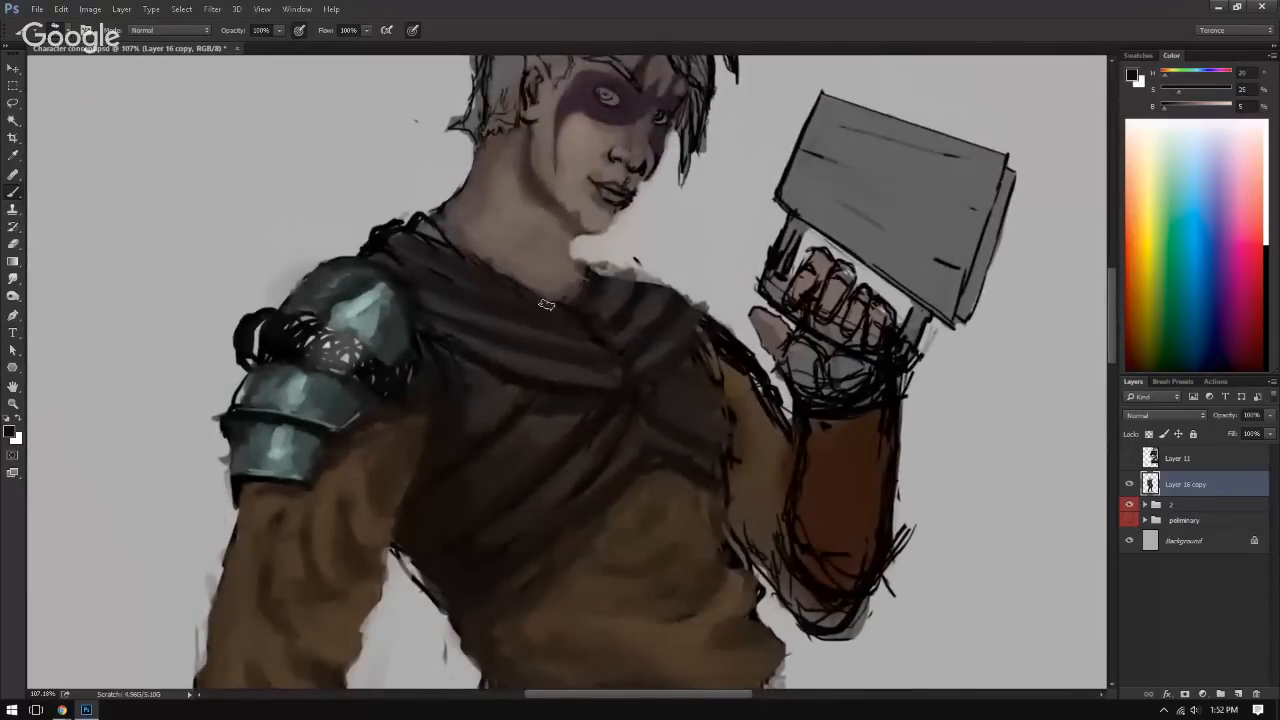
key(alt)
click(604, 252)
click(618, 291)
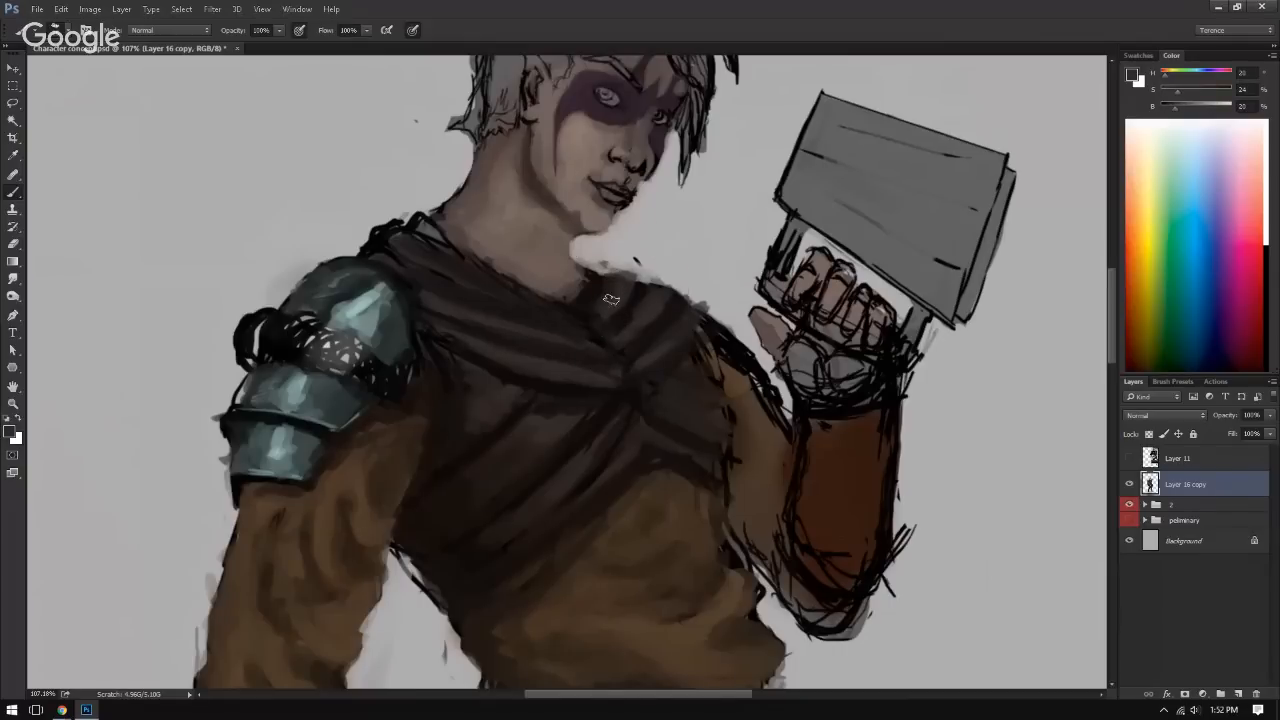
key(alt)
alt+click(639, 292)
mouse_move(640, 296)
mouse_down()
mouse_move(627, 349)
mouse_move(641, 313)
mouse_move(629, 324)
mouse_up()
alt+click(650, 303)
key(ctrl+shift+h)
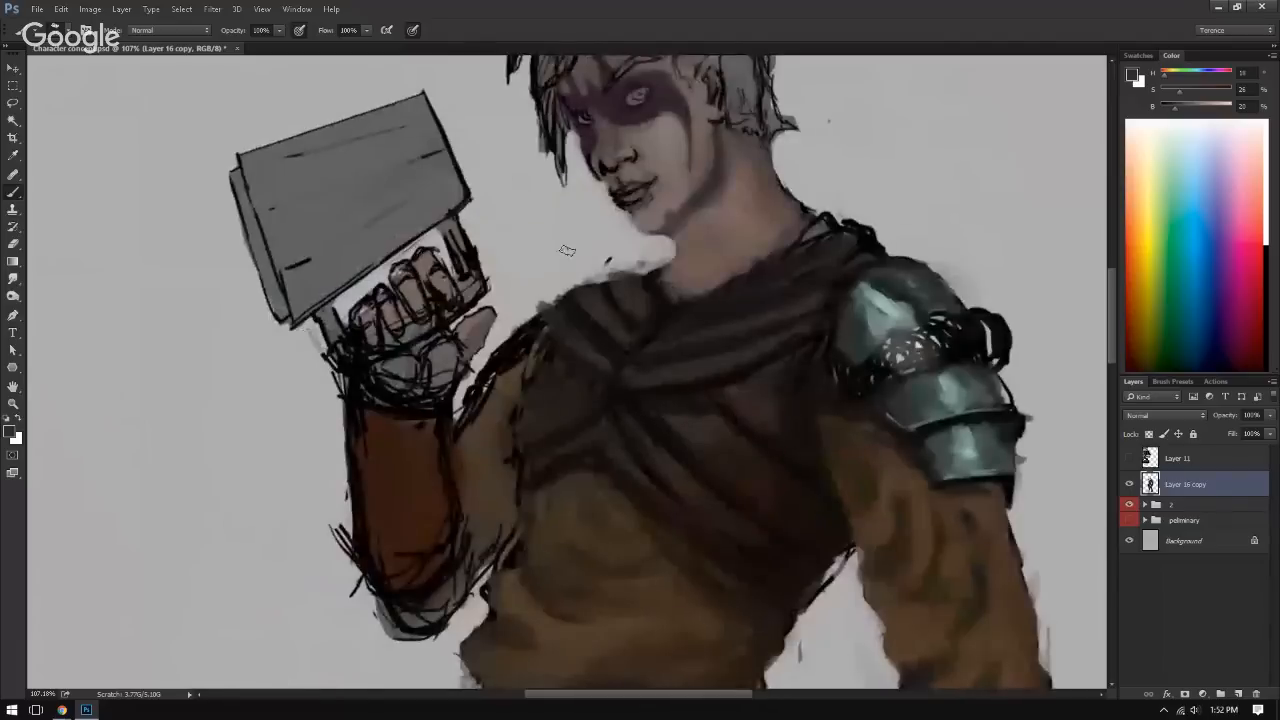
Step: Paint over the chest wrap's line work beside the neck and deepen its crossing folds with sampled dark brown and near-black
alt+click(815, 232)
alt+click(829, 251)
mouse_move(824, 232)
mouse_down()
mouse_move(803, 243)
mouse_move(826, 231)
mouse_up()
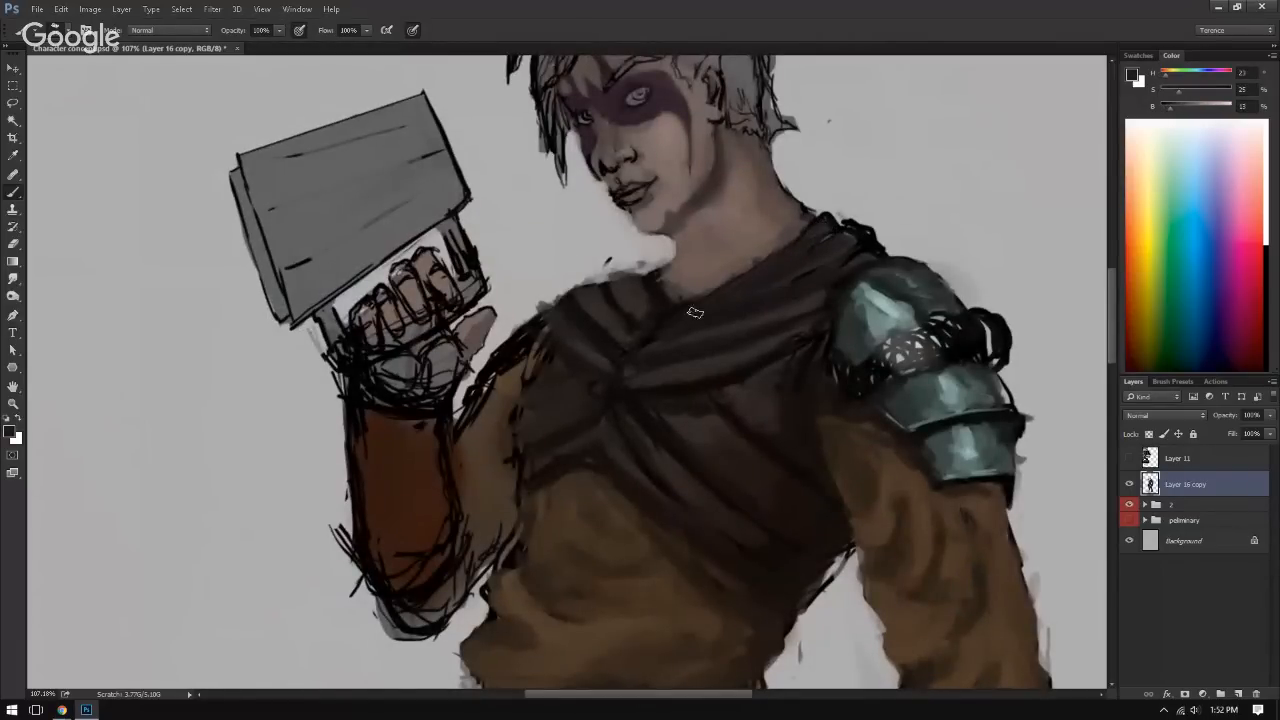
alt+click(822, 244)
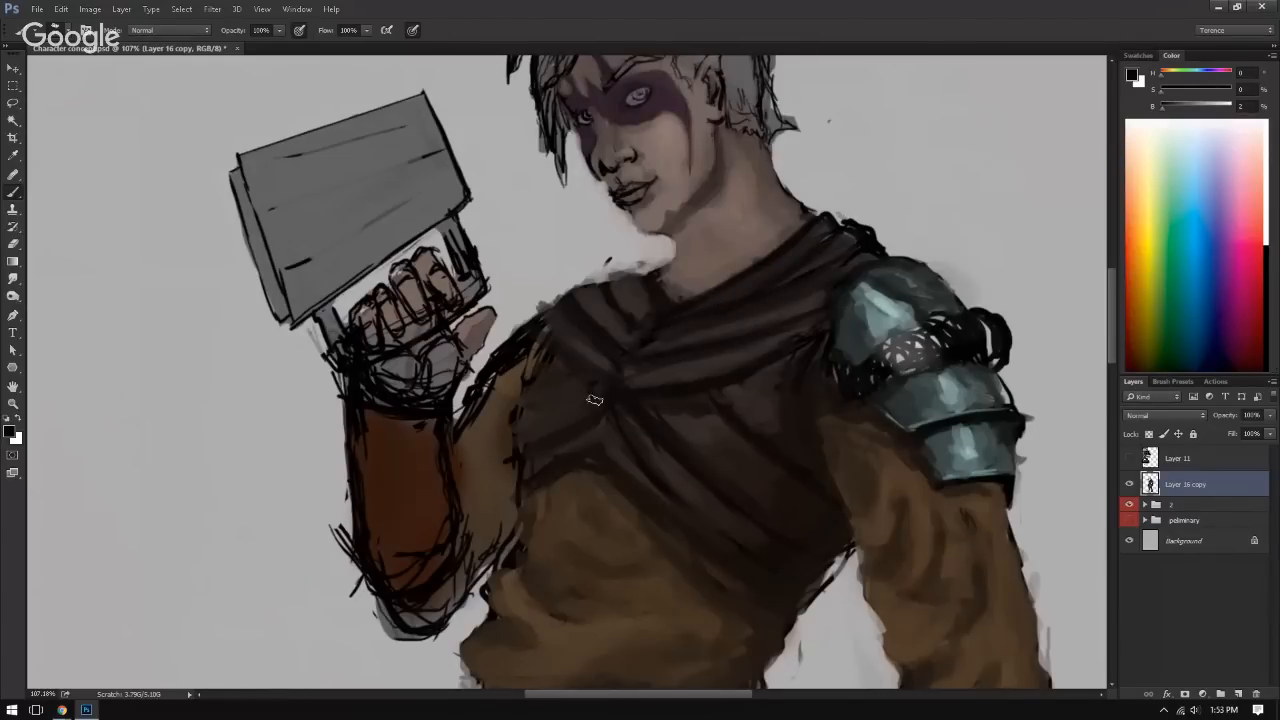
alt+click(694, 403)
alt+click(669, 387)
drag(614, 384, 575, 329)
Step: Compare the upper figure in normal and mirrored views, and save the document
key(ctrl+plus)
key(ctrl+plus)
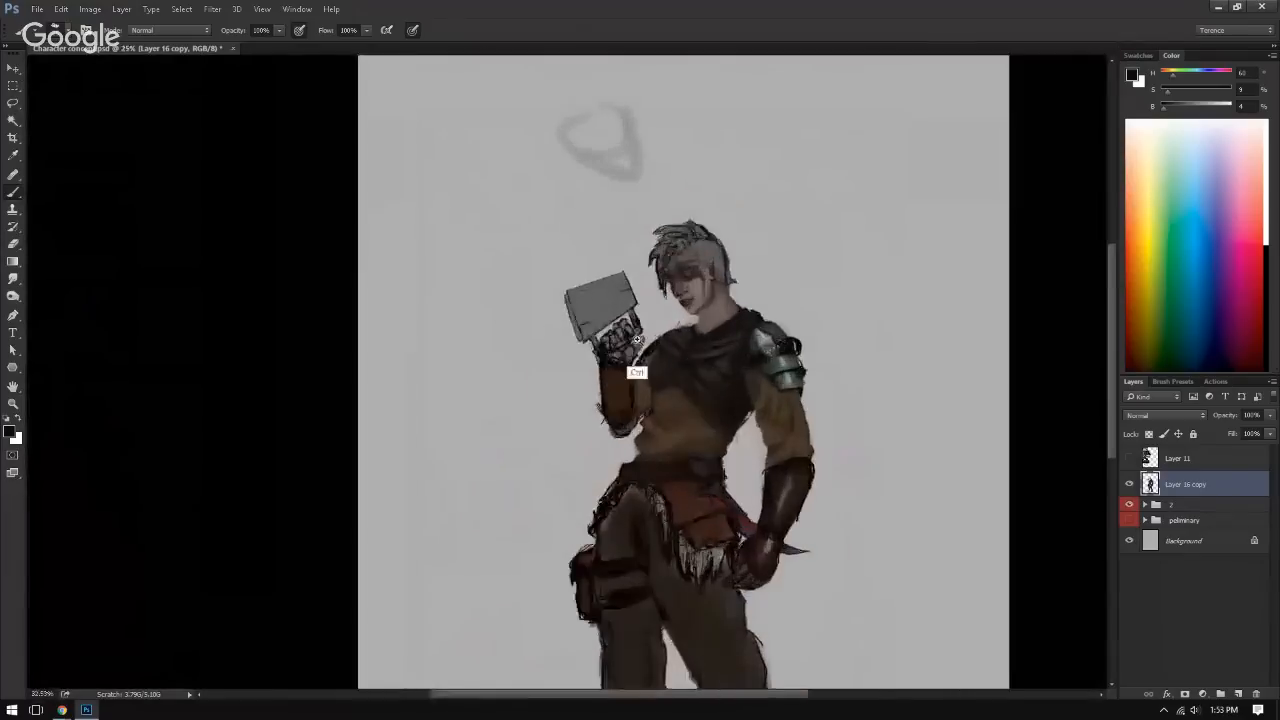
drag(623, 400, 600, 320)
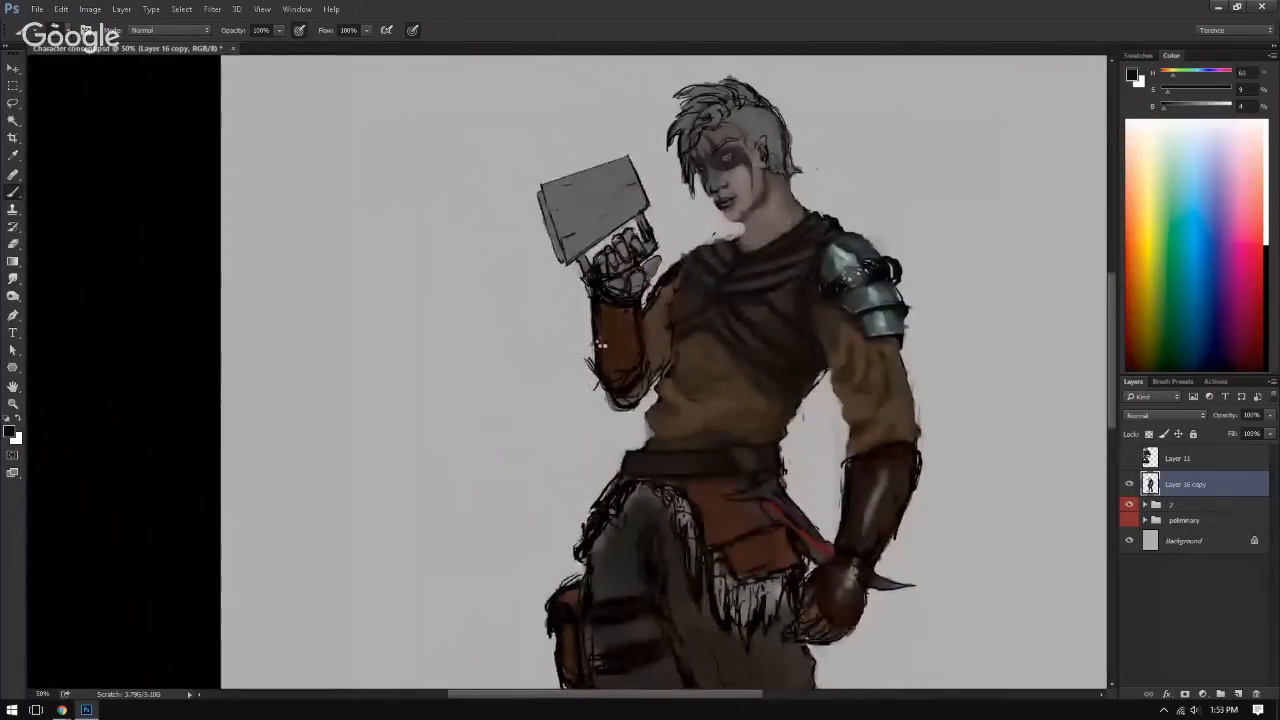
key(ctrl+shift+h)
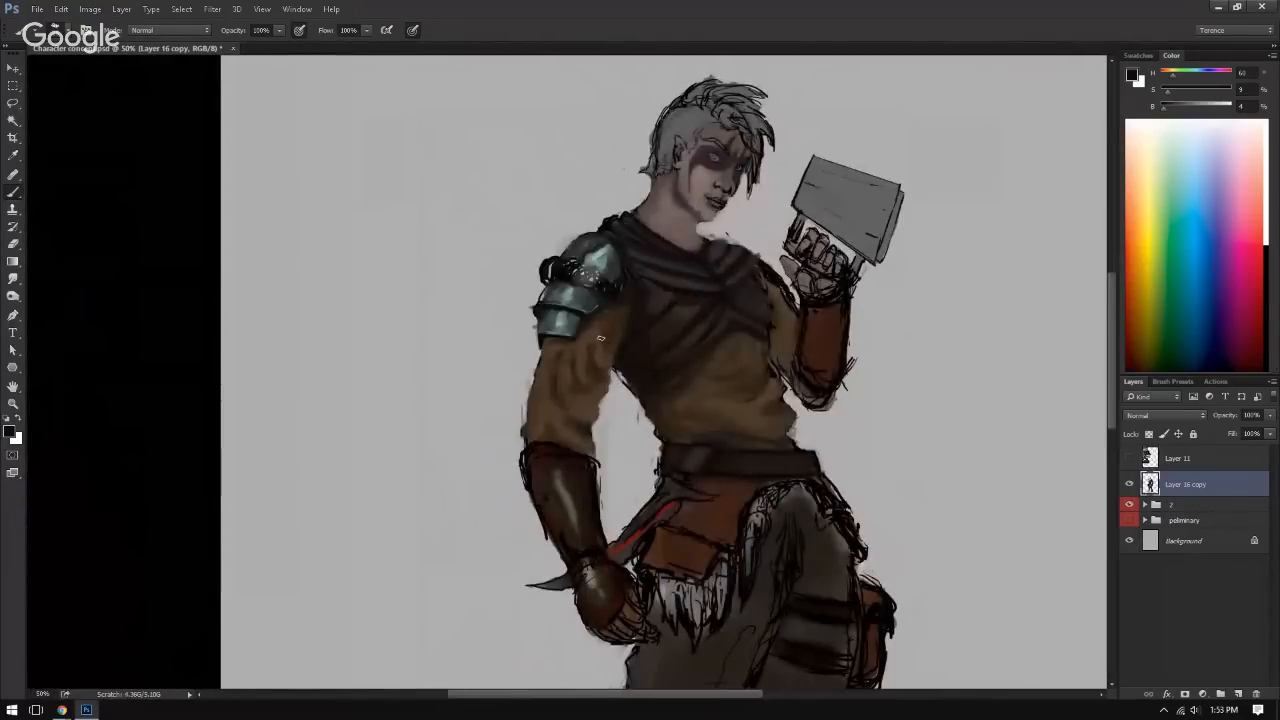
key(ctrl+shift+h)
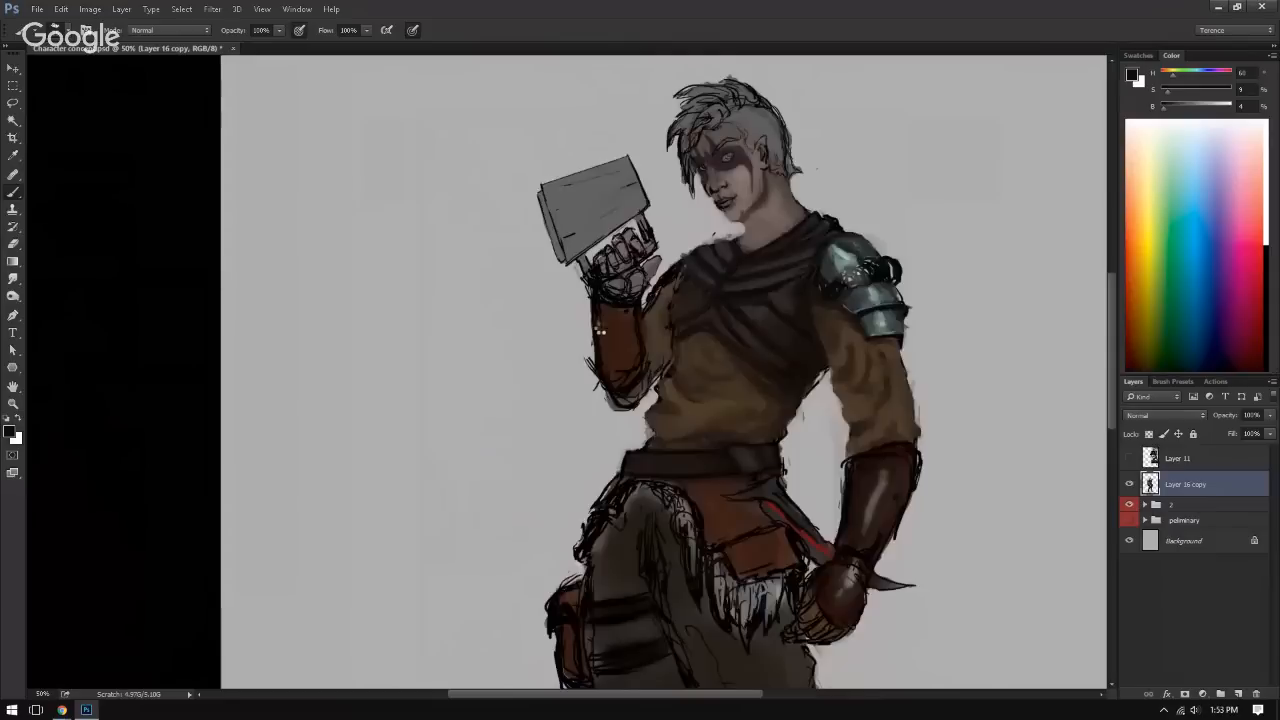
key(ctrl+shift+h)
drag(787, 300, 628, 373)
key(ctrl+s)
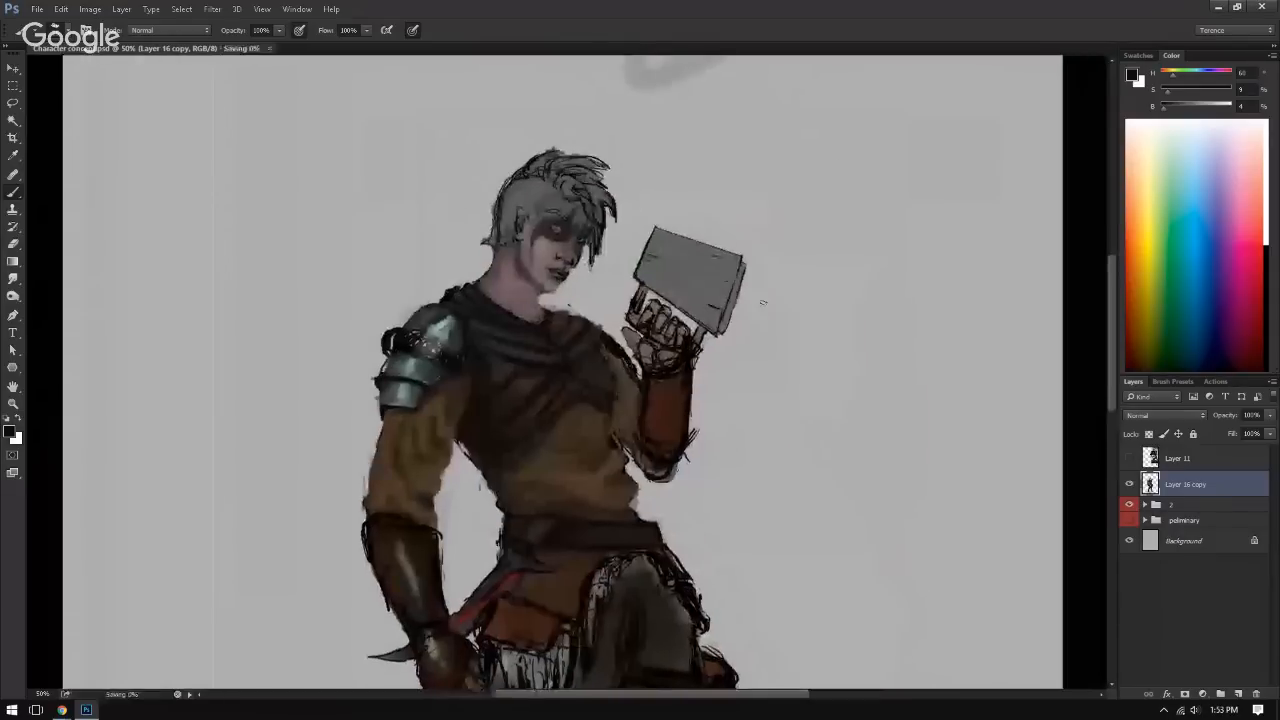
drag(764, 338, 672, 412)
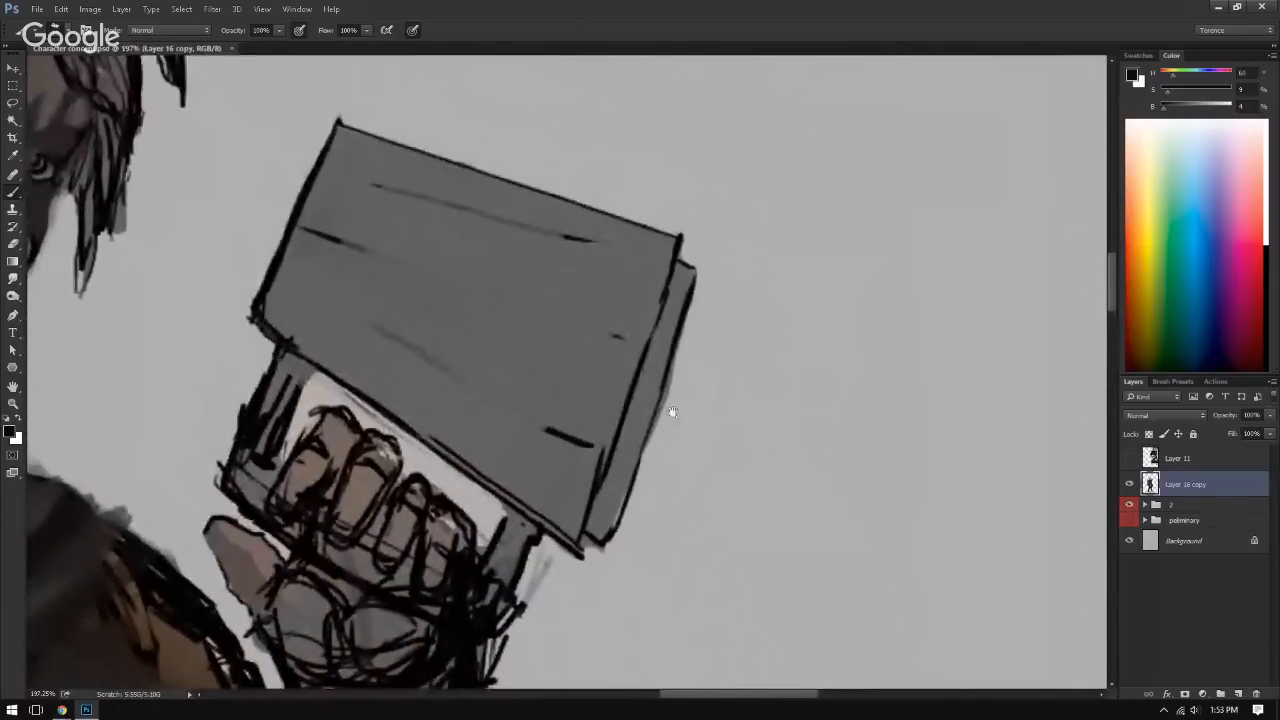
Step: Select the held book's front cover with a four-cornered Polygonal Lasso outline
mouse_move(522, 432)
mouse_down()
mouse_move(531, 386)
mouse_move(554, 411)
mouse_move(547, 430)
mouse_up()
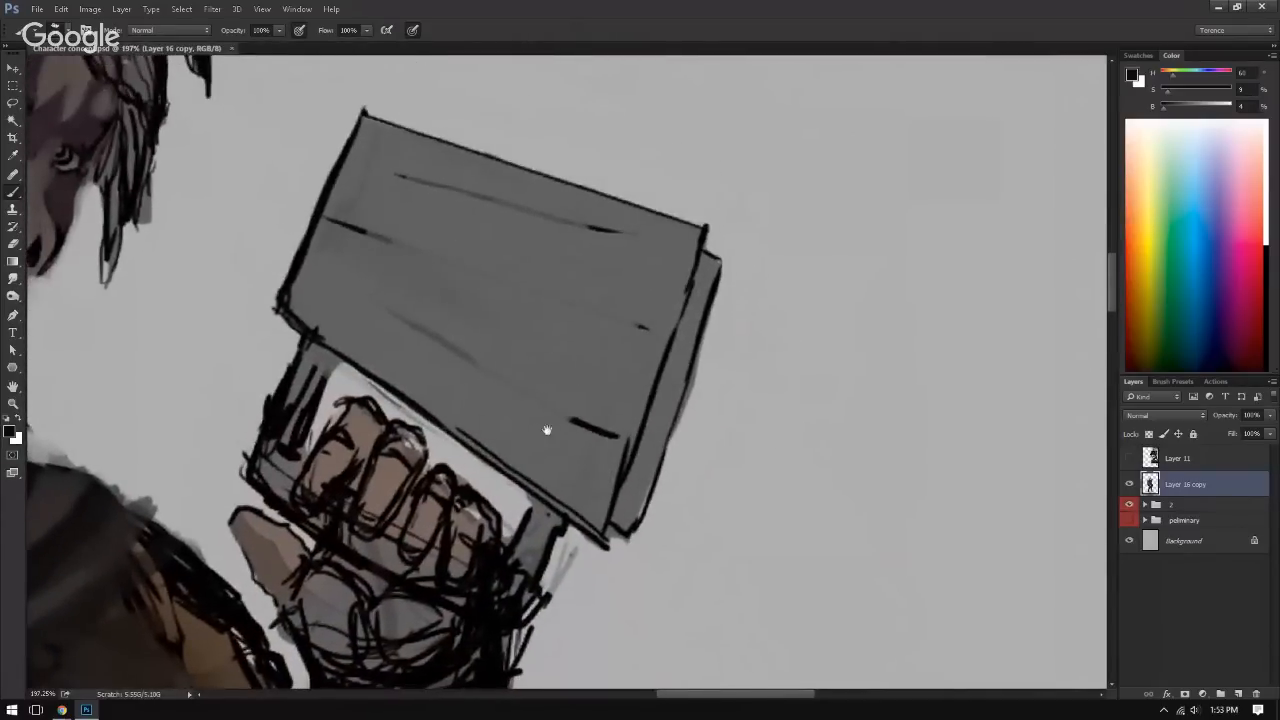
click(12, 104)
drag(12, 104, 39, 119)
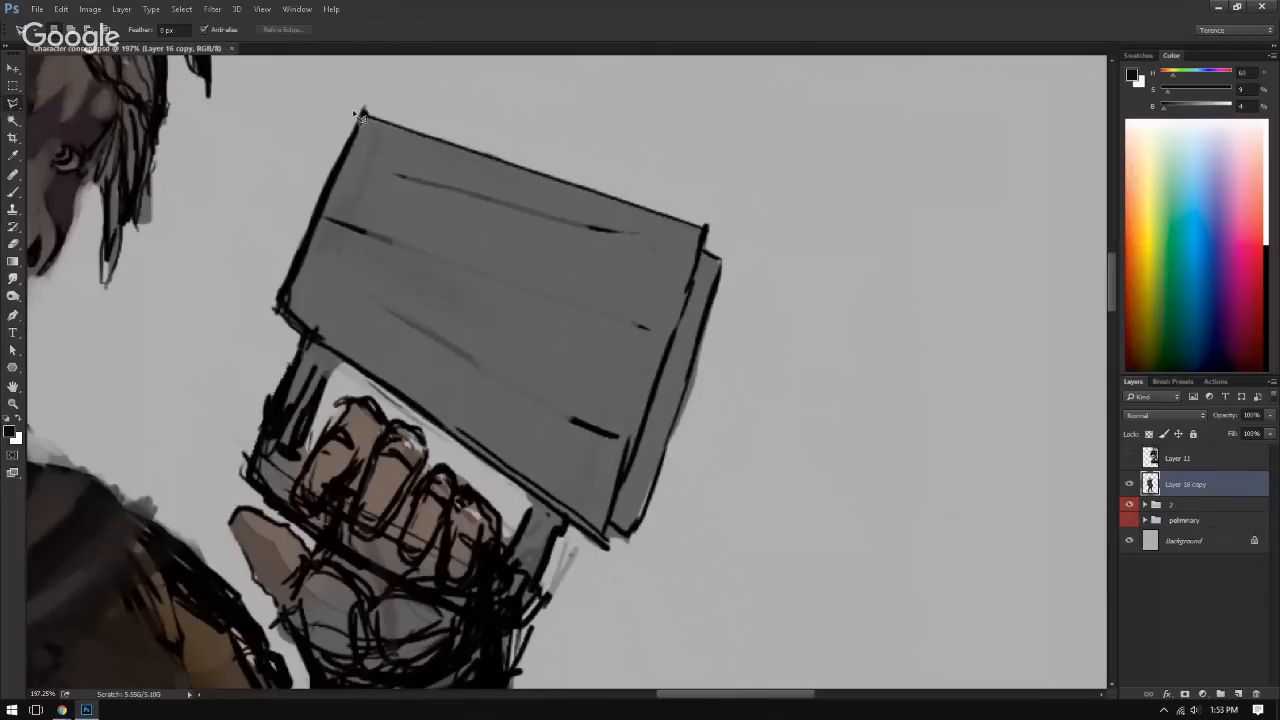
click(364, 113)
click(277, 306)
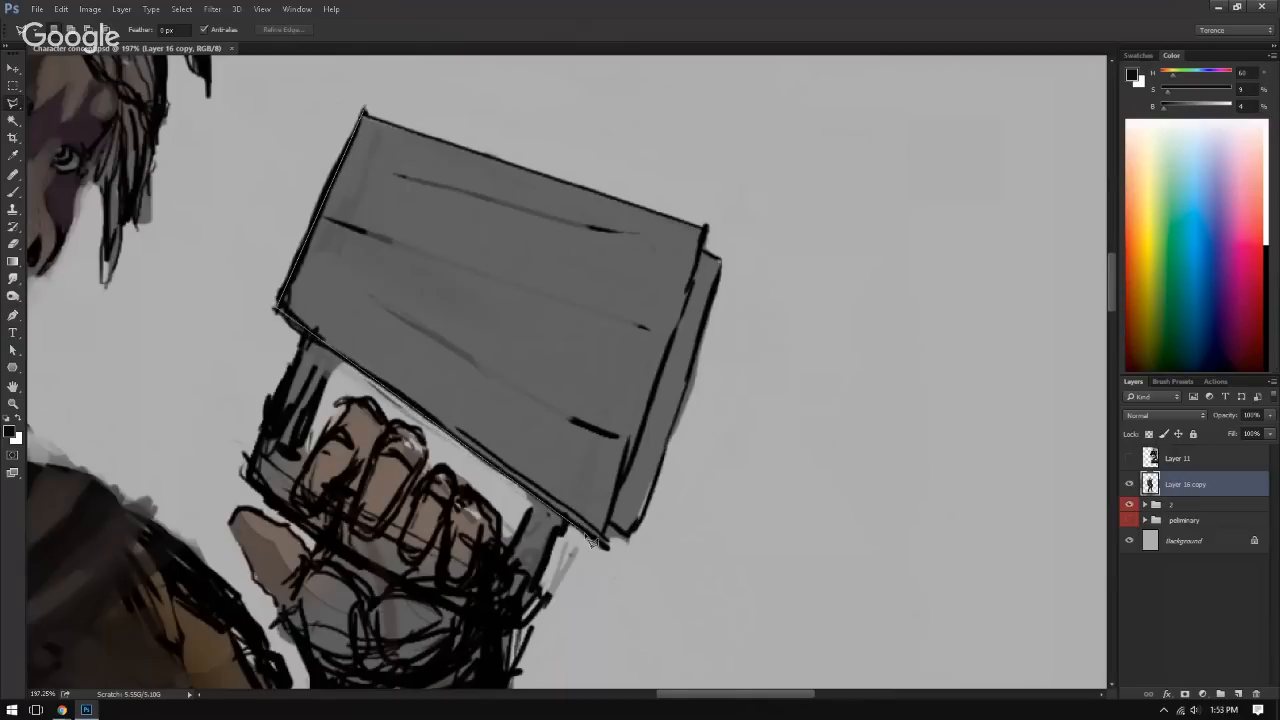
click(607, 547)
click(364, 113)
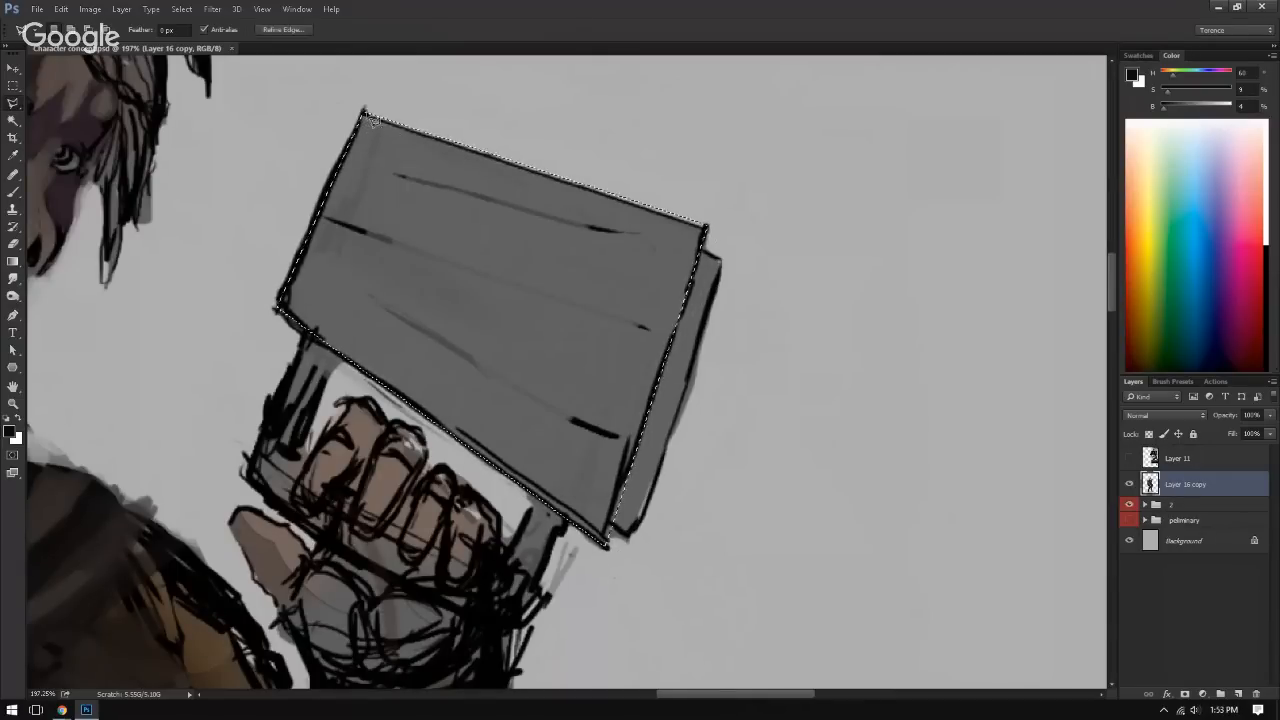
Step: Paint the selected book cover solid reddish brown with a colour sampled from the leather below the character's belt, covering the grey and line marks
key(b)
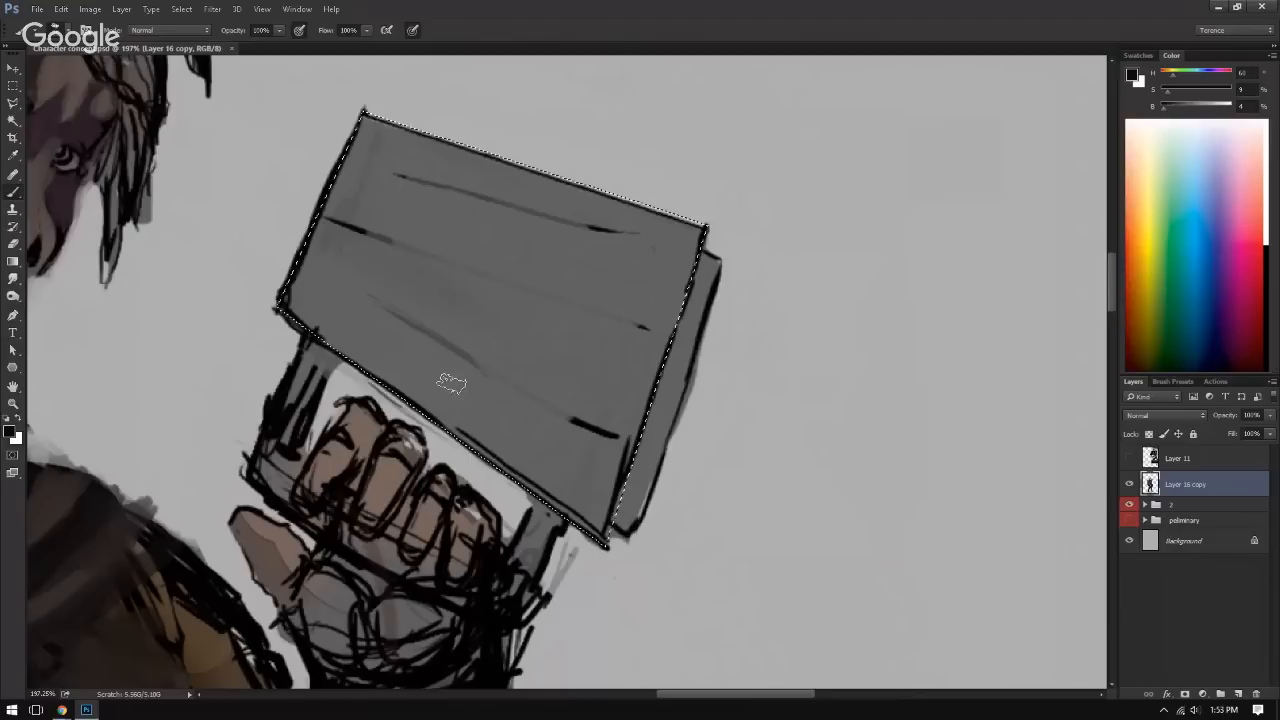
drag(1134, 308, 1148, 368)
drag(917, 289, 777, 400)
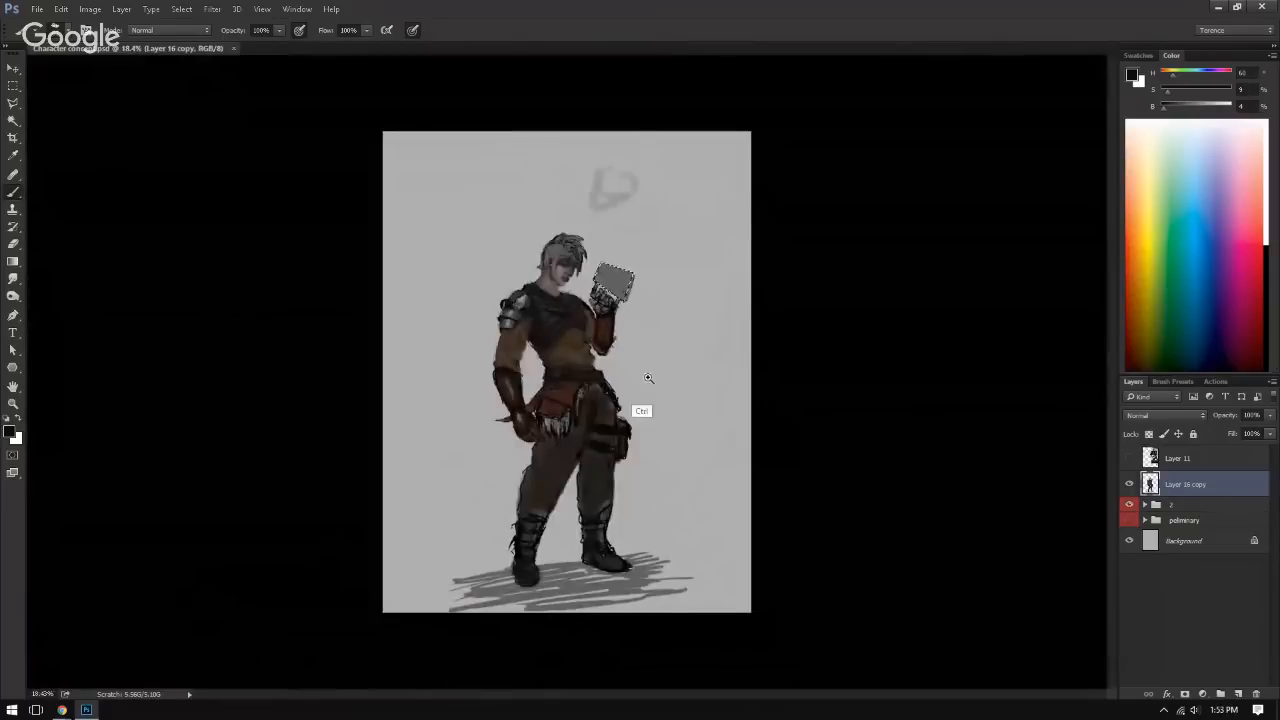
drag(649, 377, 765, 385)
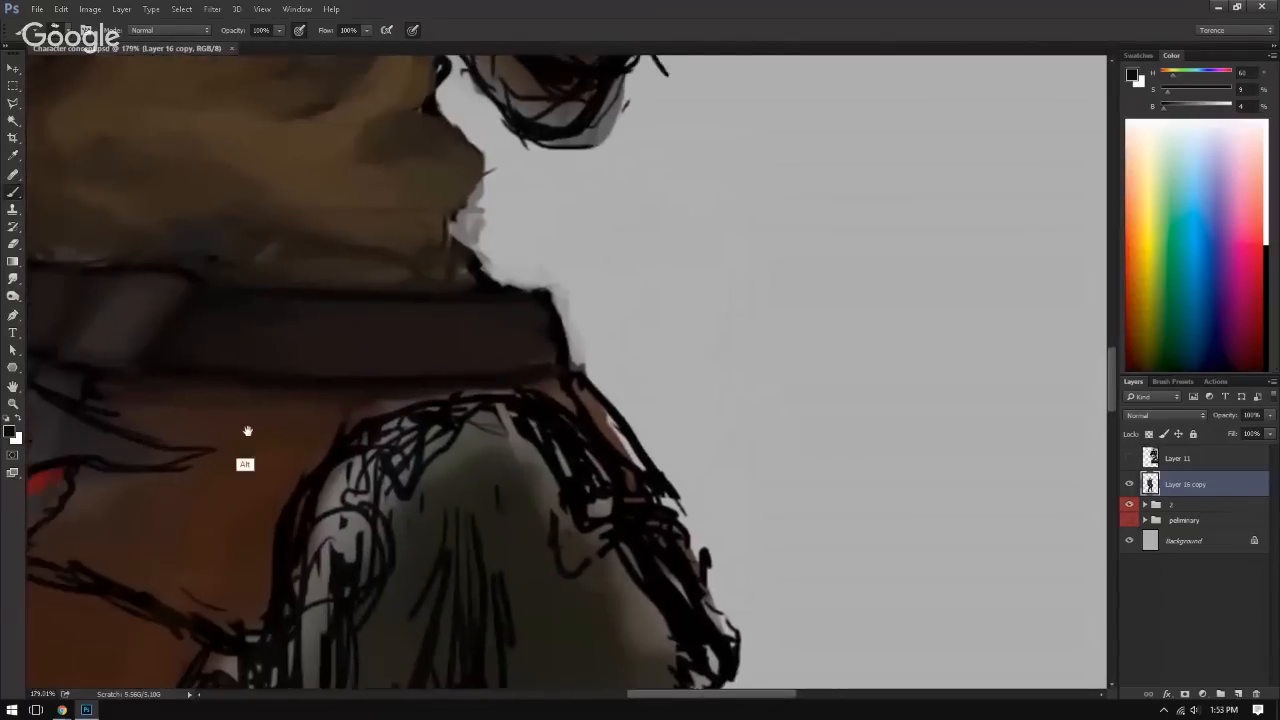
alt+click(288, 467)
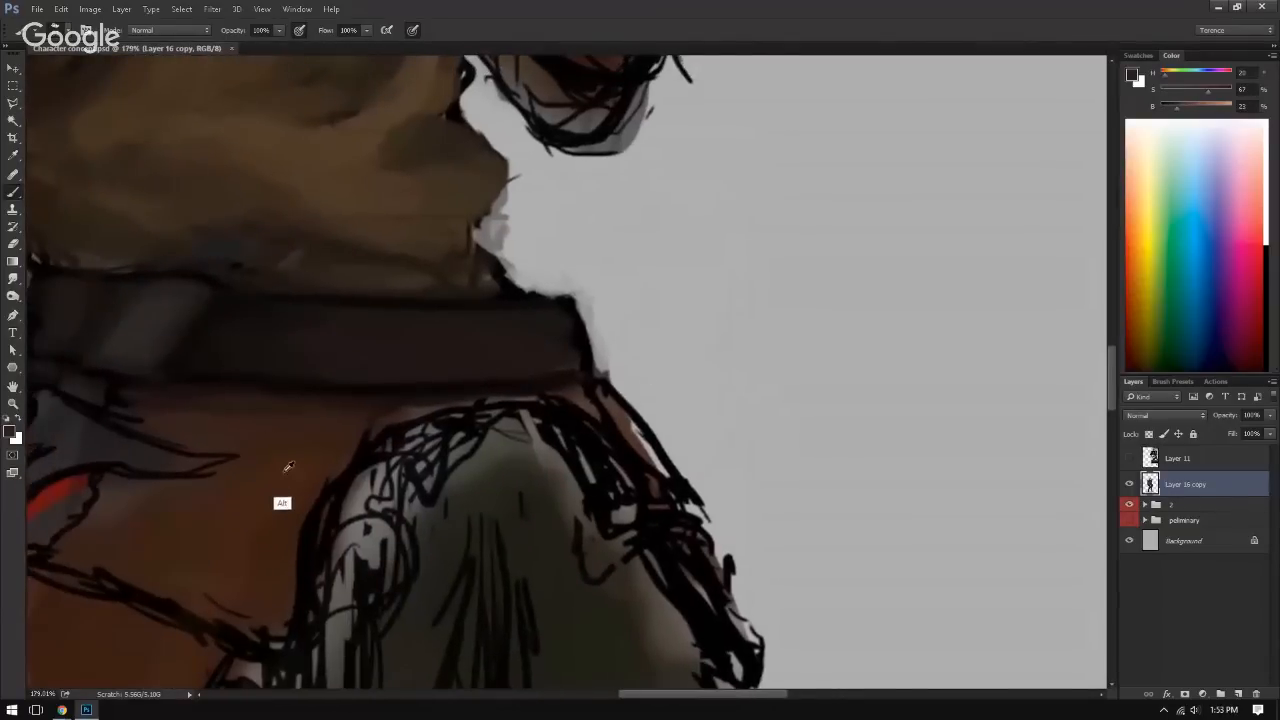
drag(346, 360, 262, 545)
drag(274, 394, 346, 520)
drag(300, 230, 358, 520)
drag(377, 285, 474, 278)
mouse_move(375, 125)
mouse_down()
mouse_move(467, 128)
mouse_move(278, 370)
mouse_move(482, 390)
mouse_move(502, 420)
mouse_move(537, 247)
mouse_move(446, 251)
mouse_move(370, 308)
mouse_move(420, 280)
mouse_move(493, 272)
mouse_move(507, 336)
mouse_move(567, 255)
mouse_up()
drag(503, 322, 575, 357)
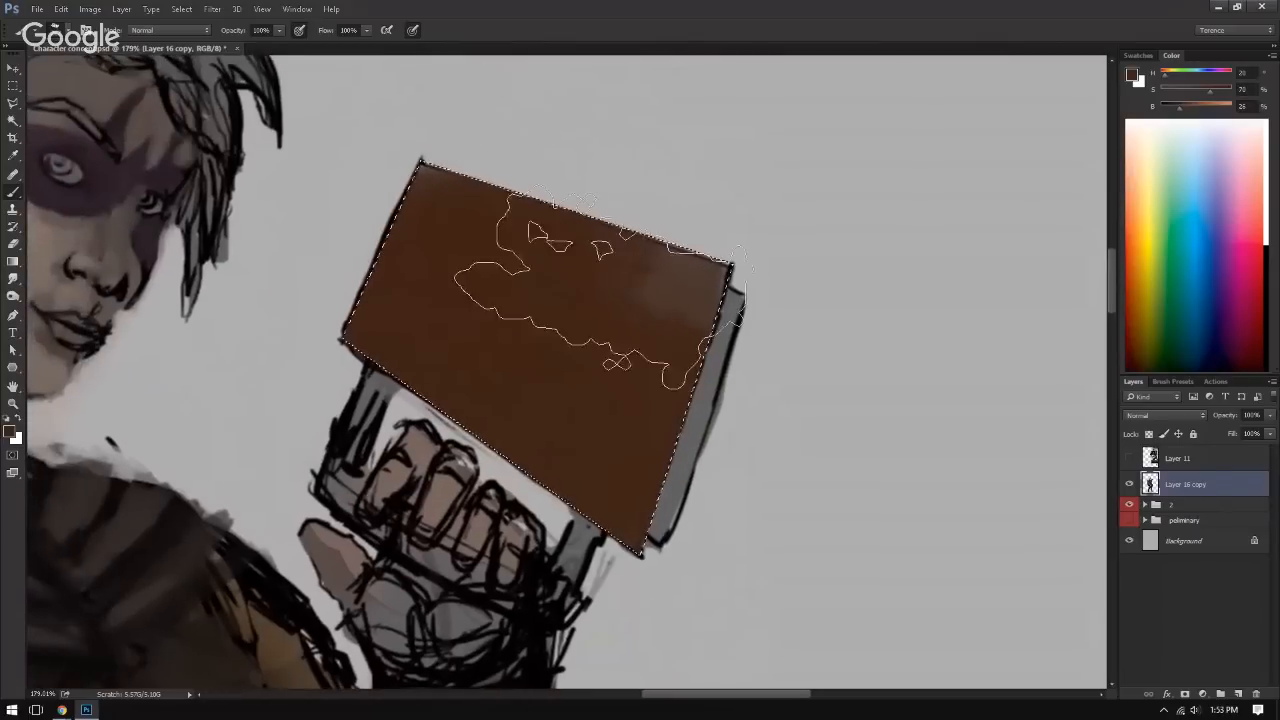
mouse_move(490, 250)
mouse_down()
mouse_move(570, 280)
mouse_move(490, 320)
mouse_move(607, 315)
mouse_move(430, 380)
mouse_move(143, 128)
mouse_move(680, 354)
mouse_up()
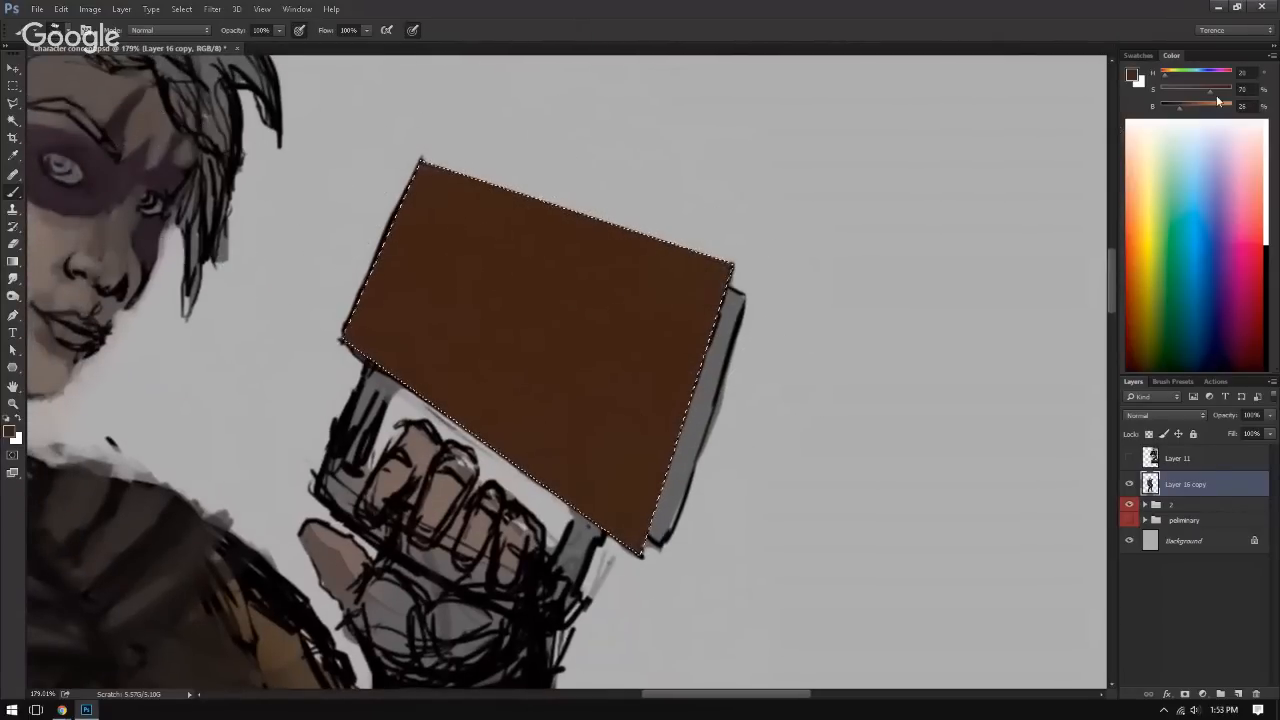
Step: Darken the brown to 9% brightness and brush a graded shadow band along the cover's edge nearest the hand
drag(1181, 112, 1167, 110)
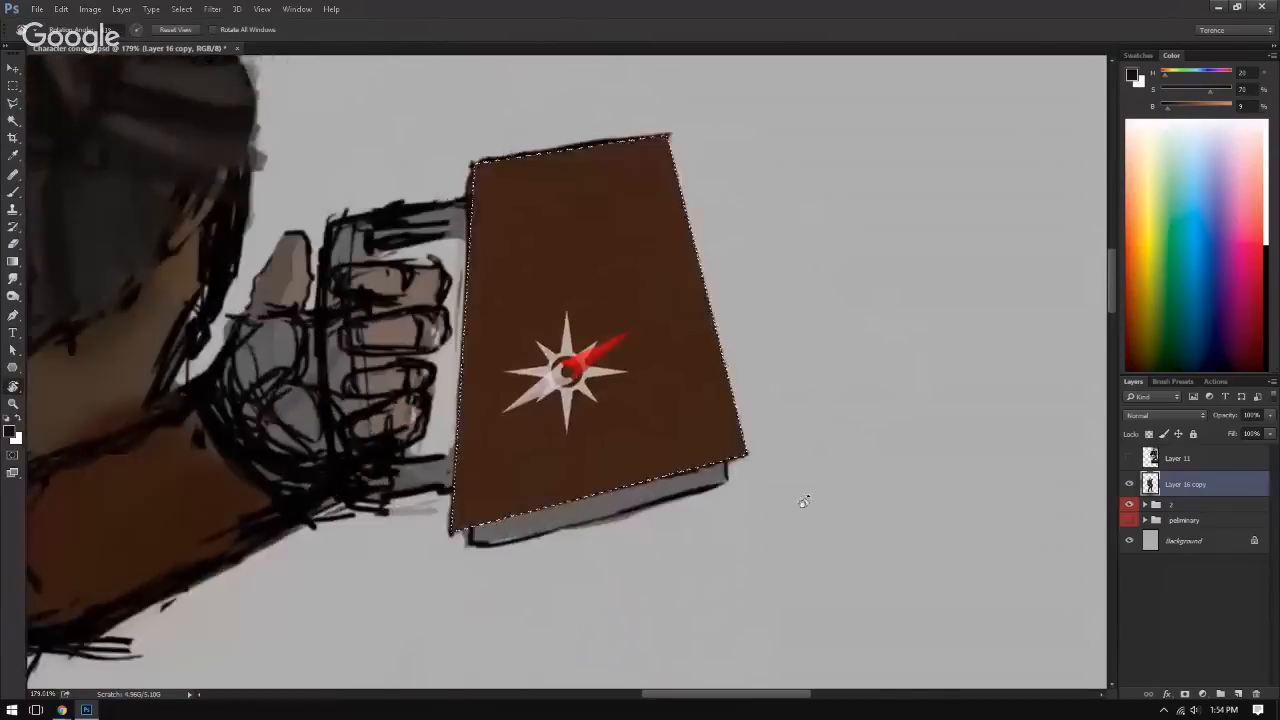
drag(803, 501, 760, 537)
key(b)
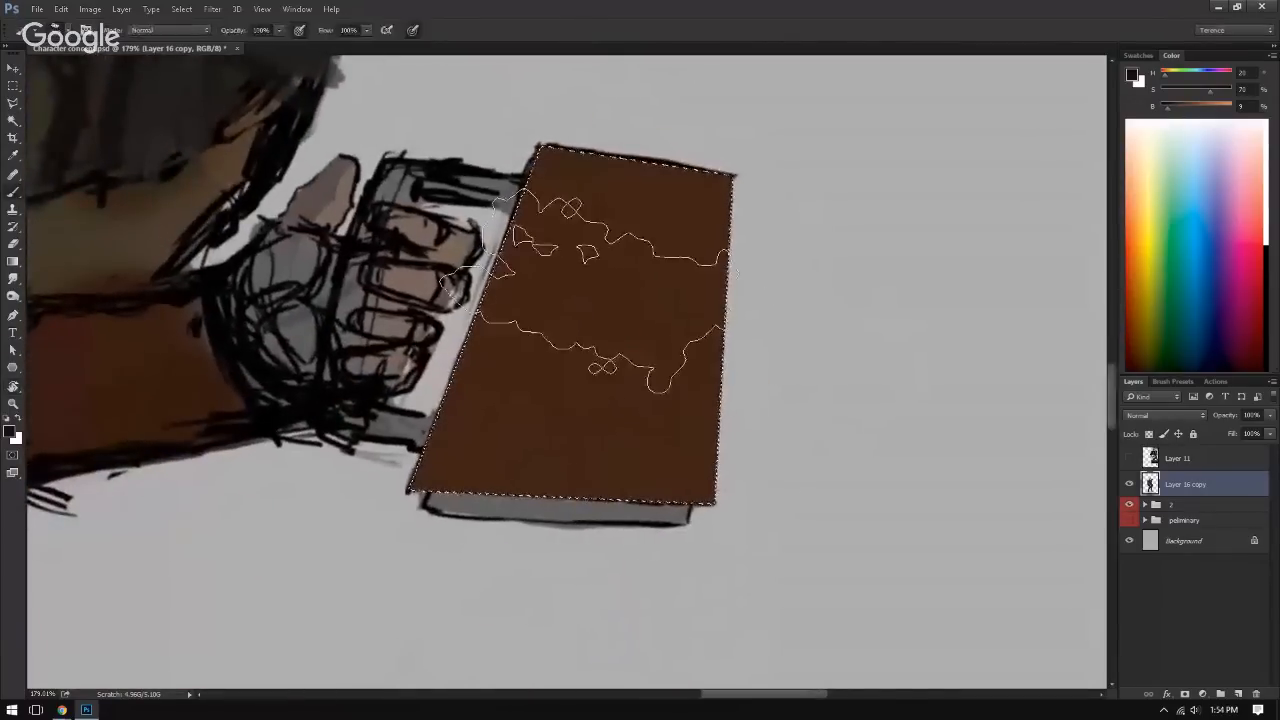
key([)
key([)
drag(507, 188, 409, 377)
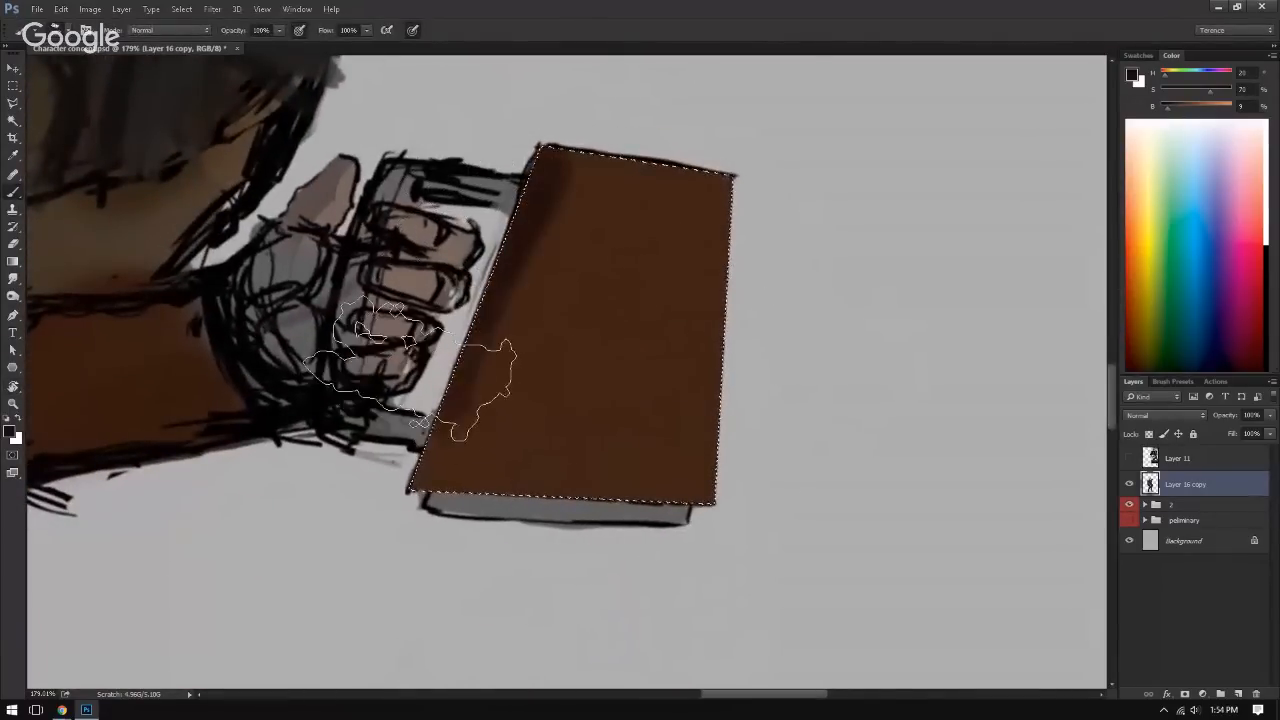
drag(502, 246, 404, 417)
alt+click(570, 174)
drag(583, 139, 457, 515)
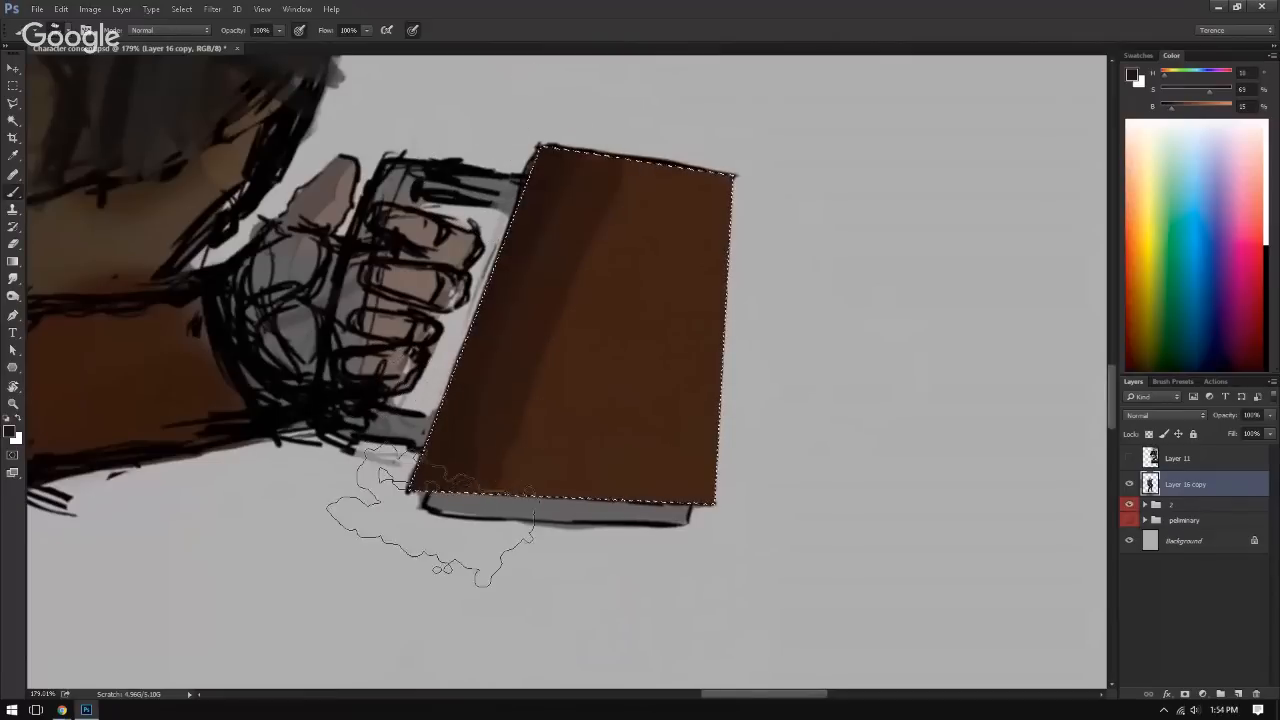
Step: Extend the hand-side shadow with sampled browns and brush a dark band along the cover's opposite edge
alt+click(520, 287)
drag(562, 200, 447, 437)
alt+click(547, 209)
mouse_move(698, 190)
mouse_down()
mouse_move(727, 490)
mouse_move(728, 400)
mouse_up()
alt+click(649, 288)
drag(682, 200, 643, 590)
alt+click(690, 350)
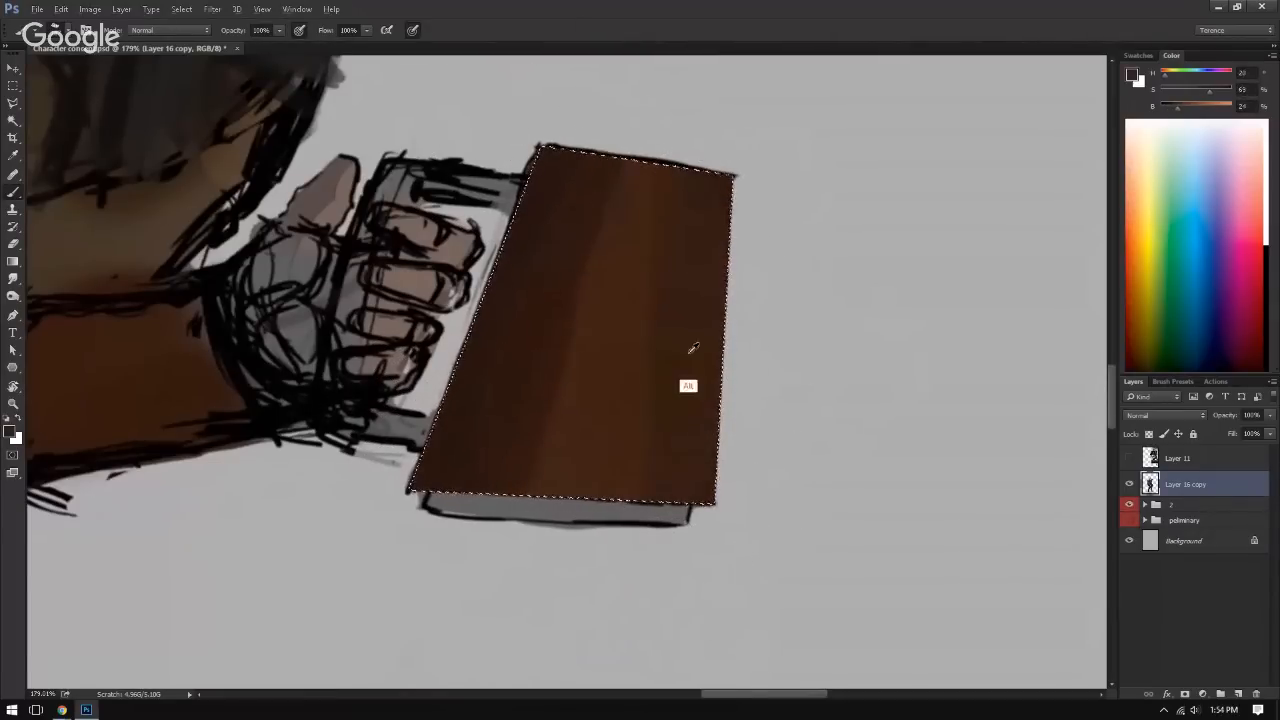
Step: Soften the cover's light-to-dark transitions with sampled mid browns and darken its two long edges
alt+click(563, 373)
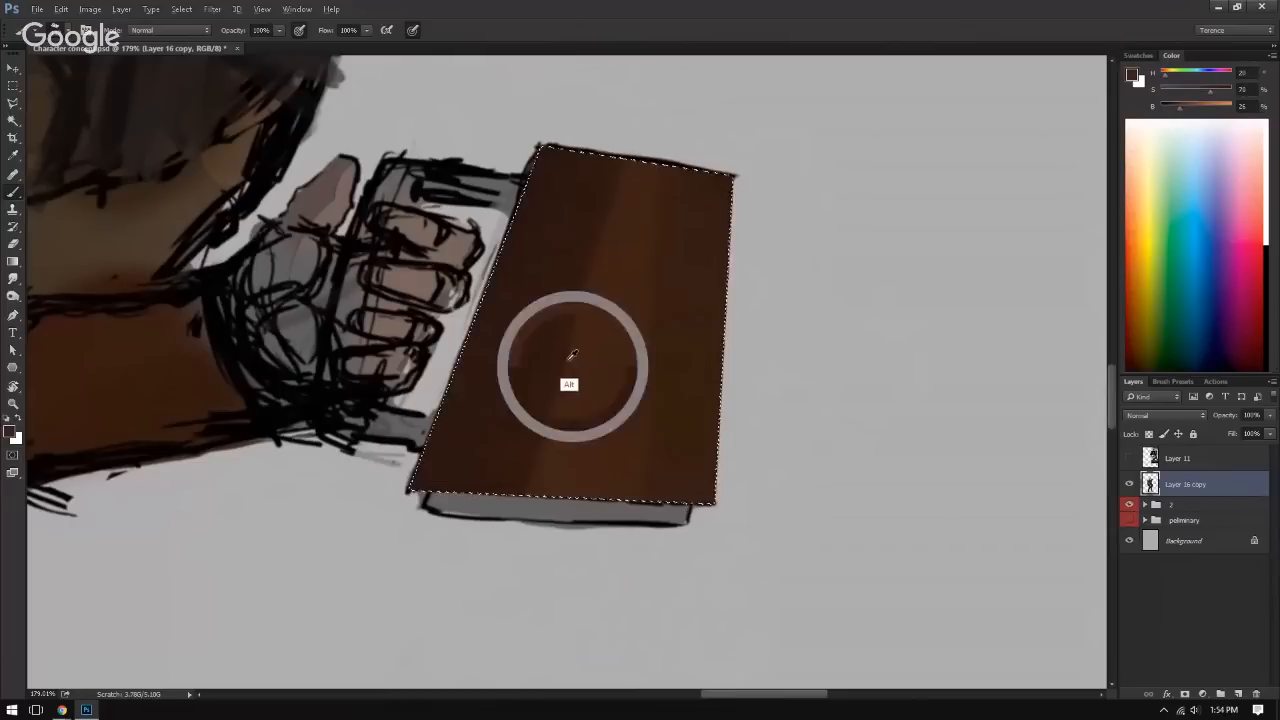
alt+click(543, 206)
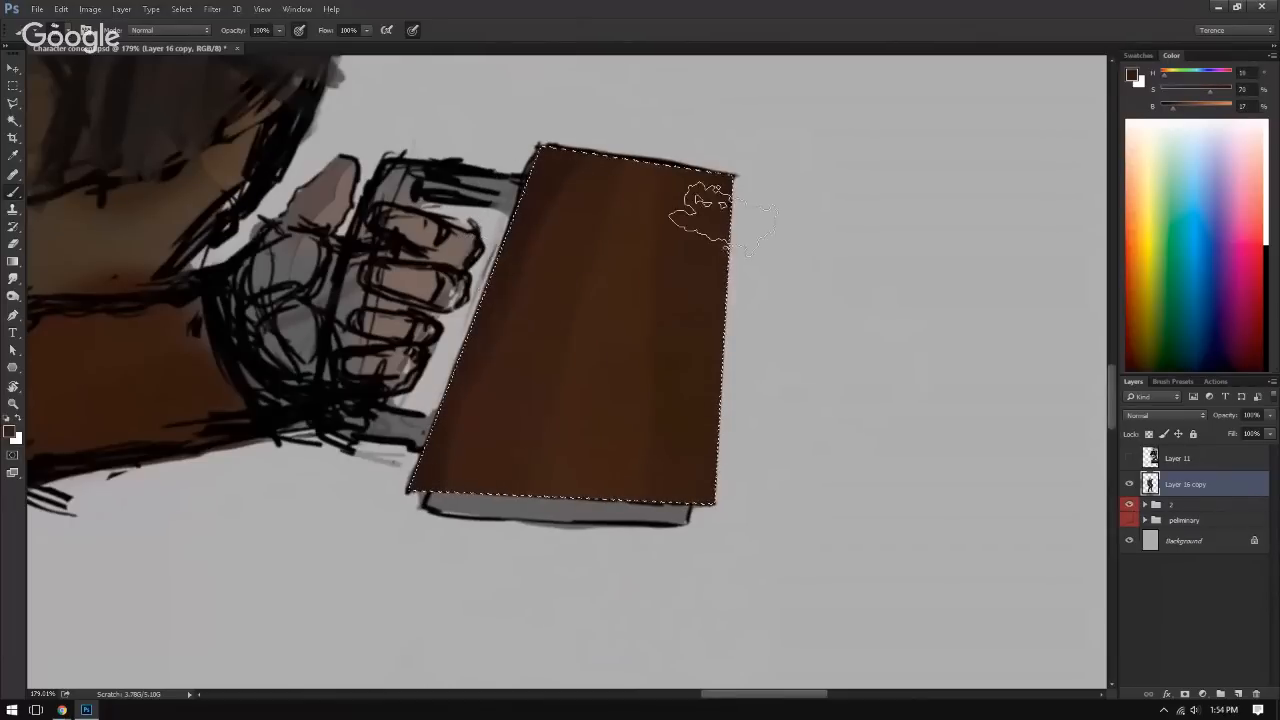
alt+click(716, 181)
drag(728, 168, 732, 521)
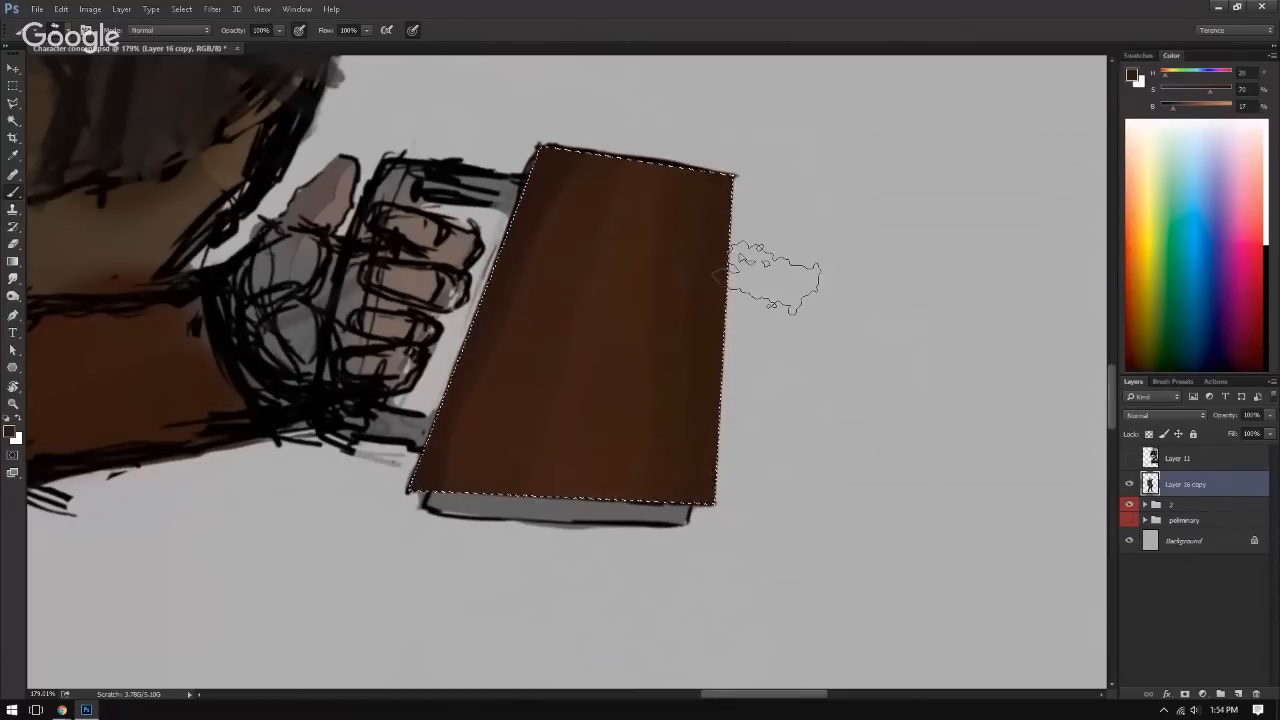
alt+click(546, 180)
drag(534, 184, 452, 367)
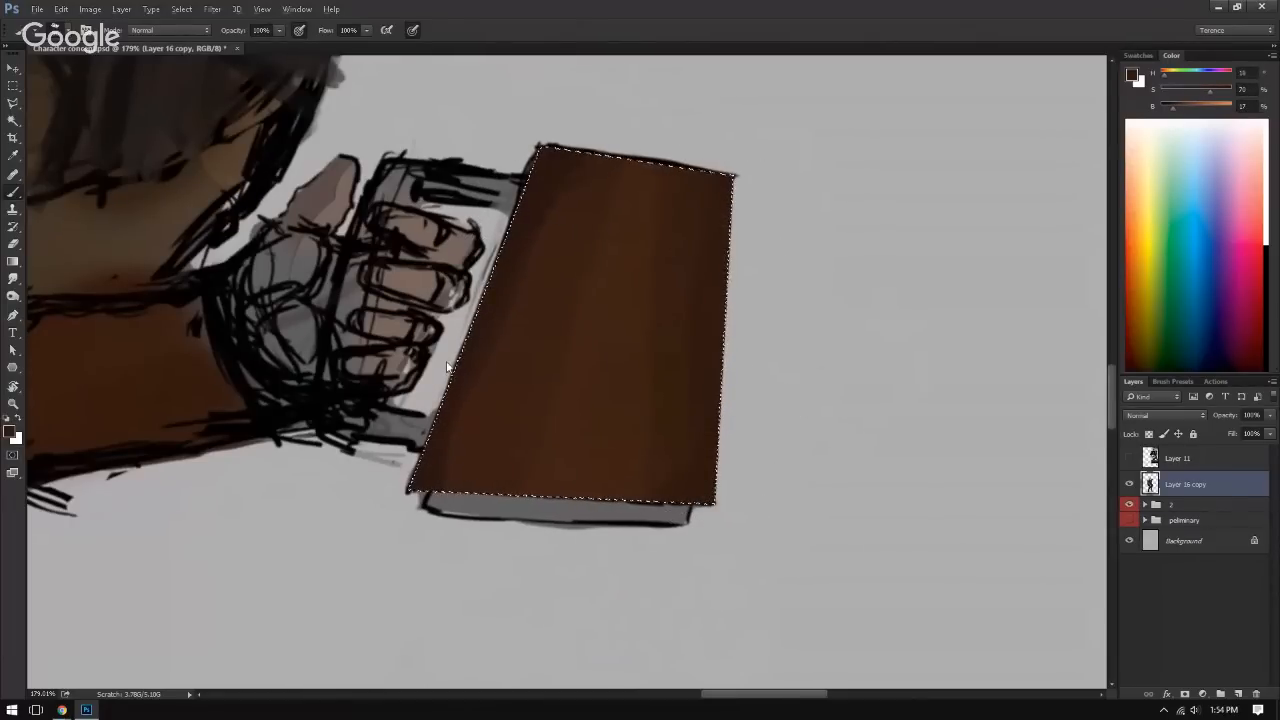
Step: Blend the shadow beside the fingers into the cover's middle tone with sampled browns
alt+click(497, 310)
mouse_move(540, 255)
mouse_down()
mouse_move(477, 365)
mouse_move(471, 423)
mouse_up()
alt+click(487, 428)
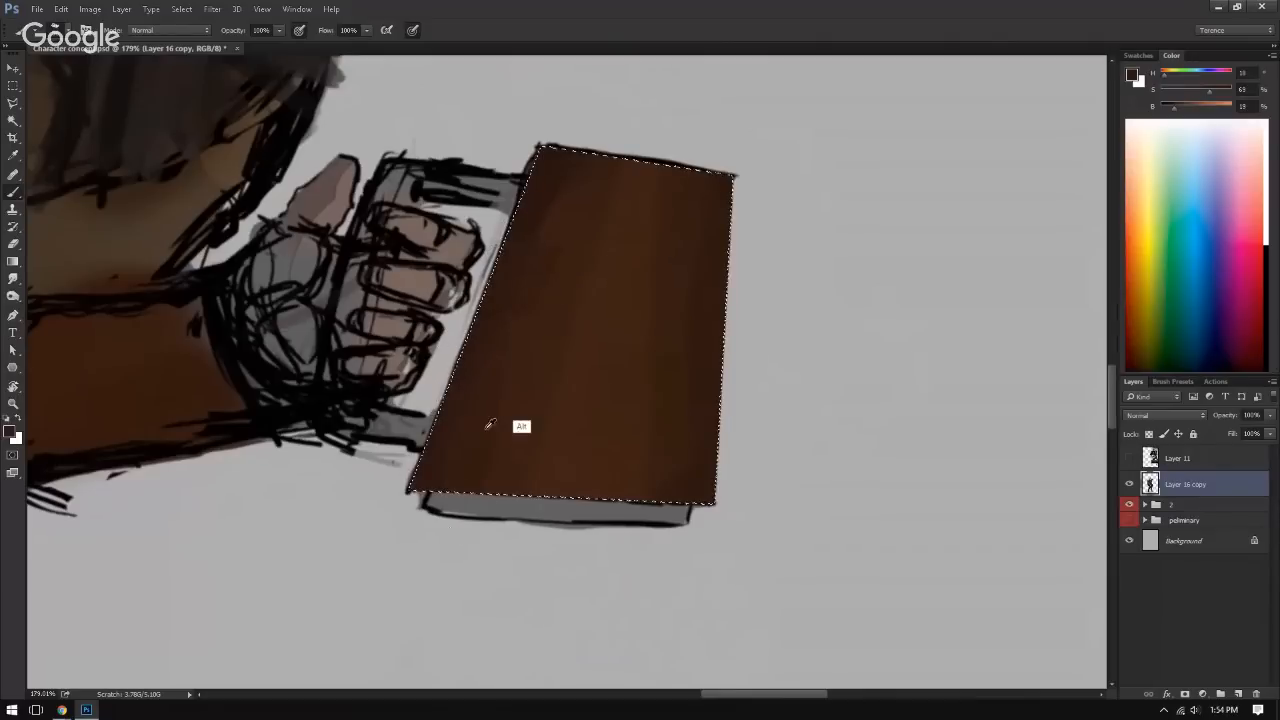
alt+click(507, 321)
alt+click(491, 366)
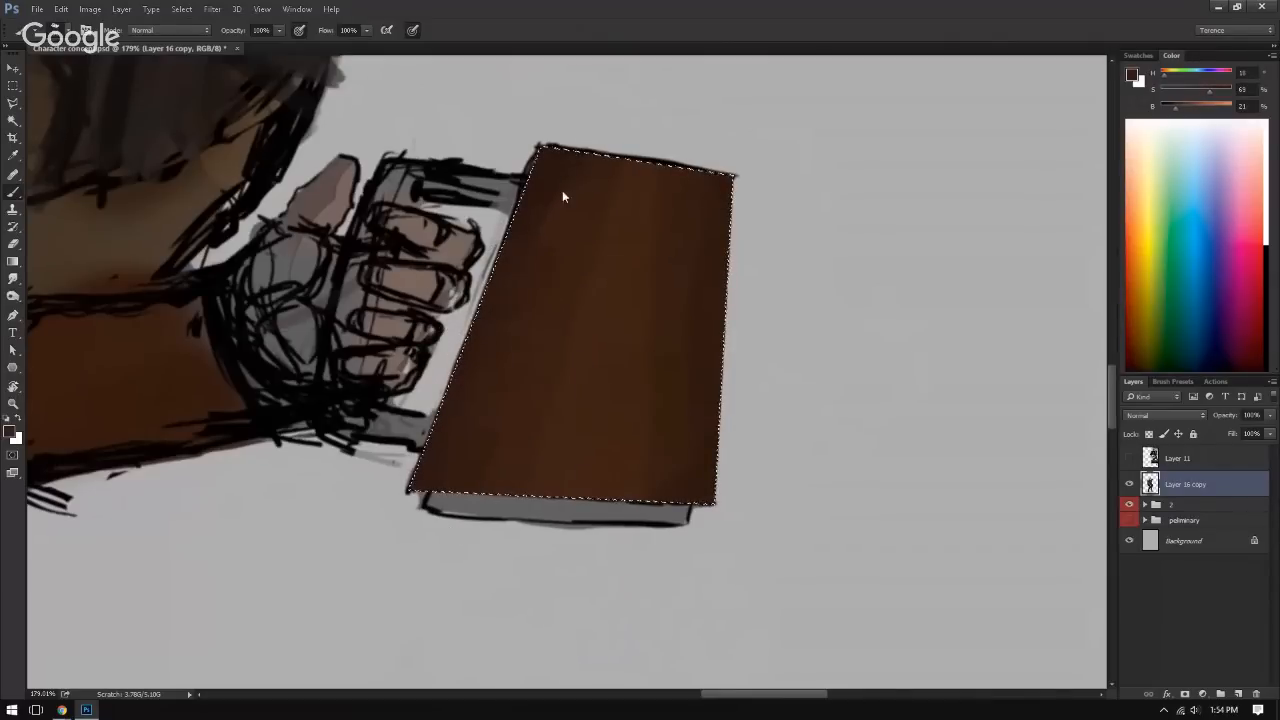
Step: Rotate the canvas and smooth the shading along the cover's outer edge, away from the hand, with sampled browns
key(r)
mouse_move(855, 410)
mouse_down()
mouse_move(888, 304)
mouse_move(864, 235)
mouse_up()
key(b)
alt+click(695, 385)
alt+click(673, 388)
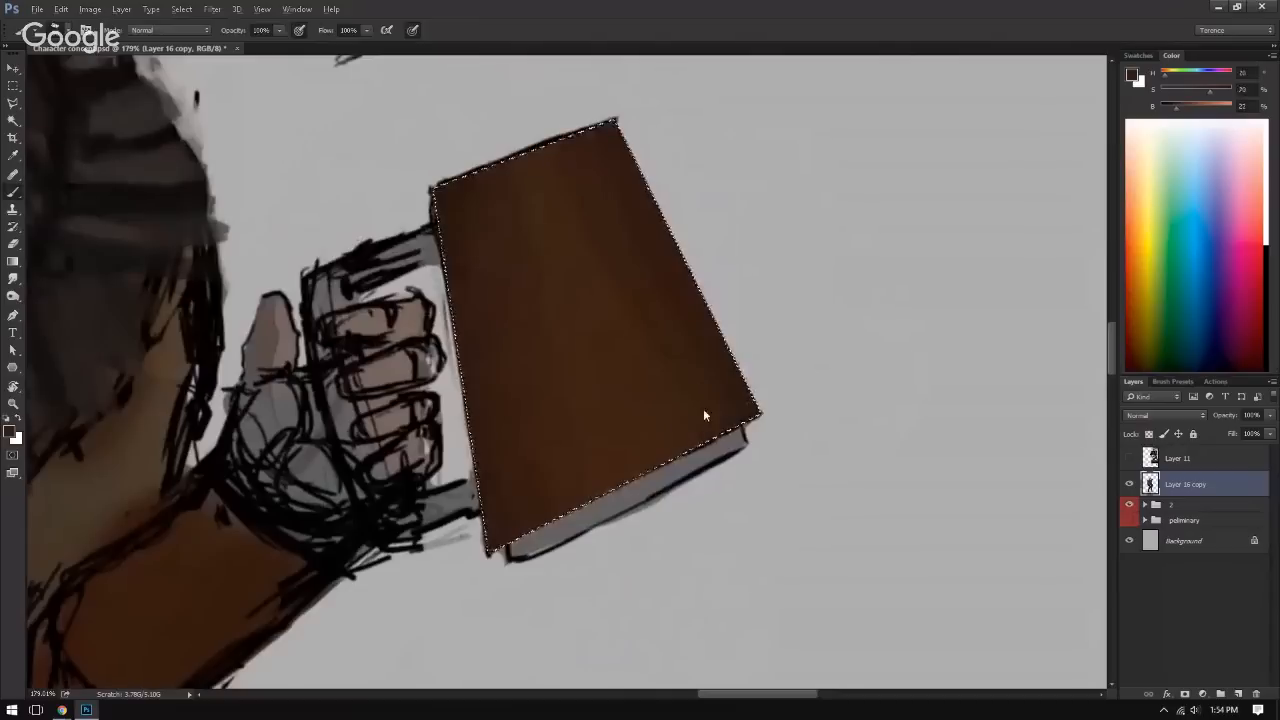
alt+click(671, 371)
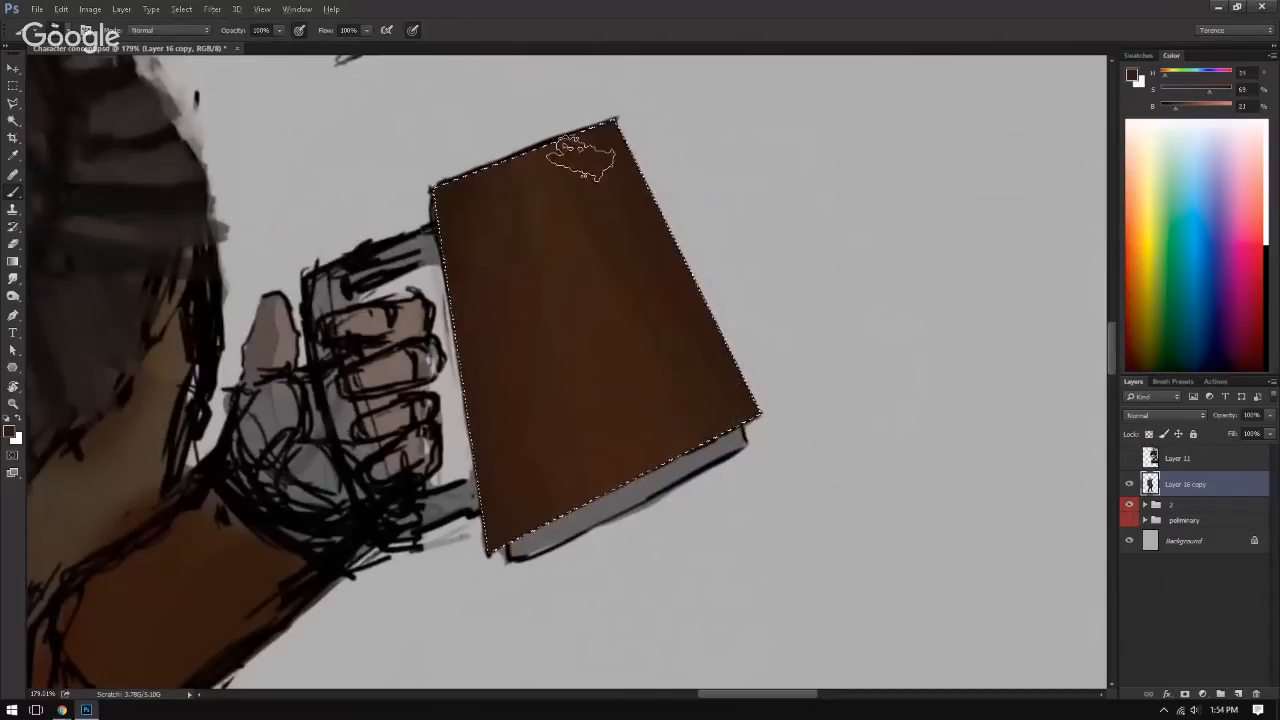
alt+click(639, 195)
drag(618, 155, 680, 313)
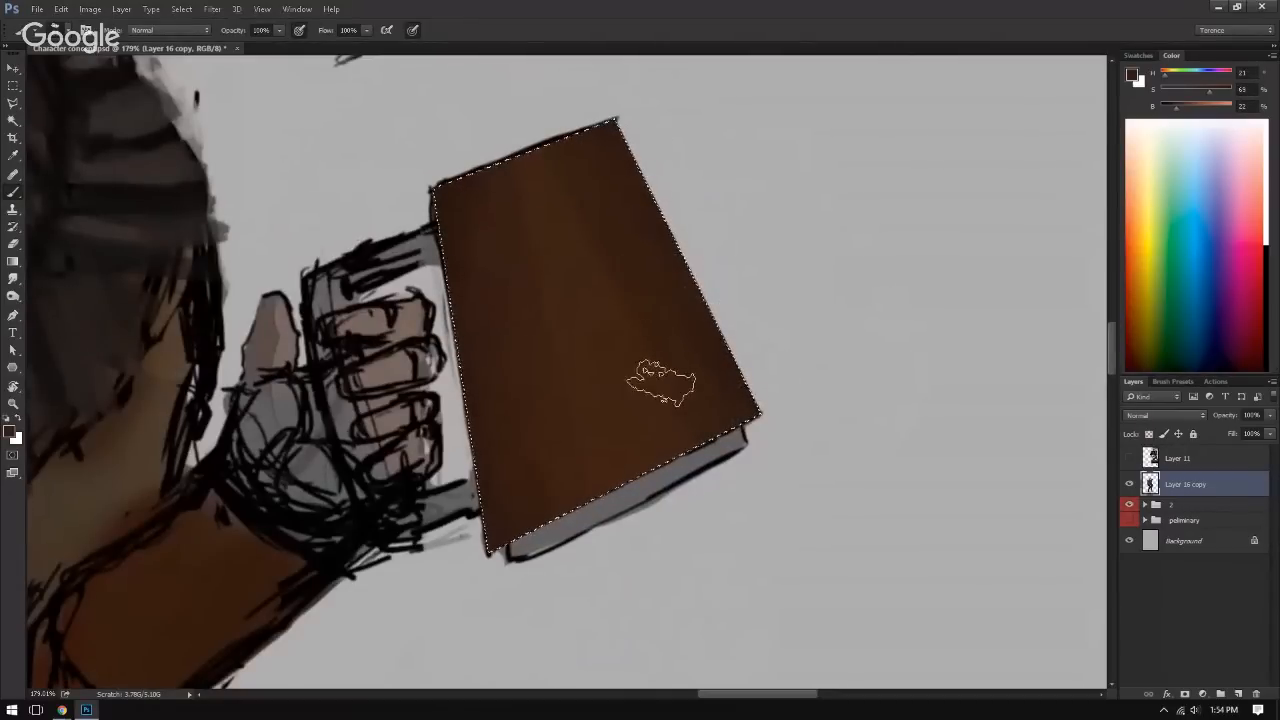
mouse_move(661, 383)
mouse_down()
mouse_move(676, 200)
mouse_move(697, 228)
mouse_move(686, 291)
mouse_move(679, 126)
mouse_move(650, 121)
mouse_move(691, 217)
mouse_up()
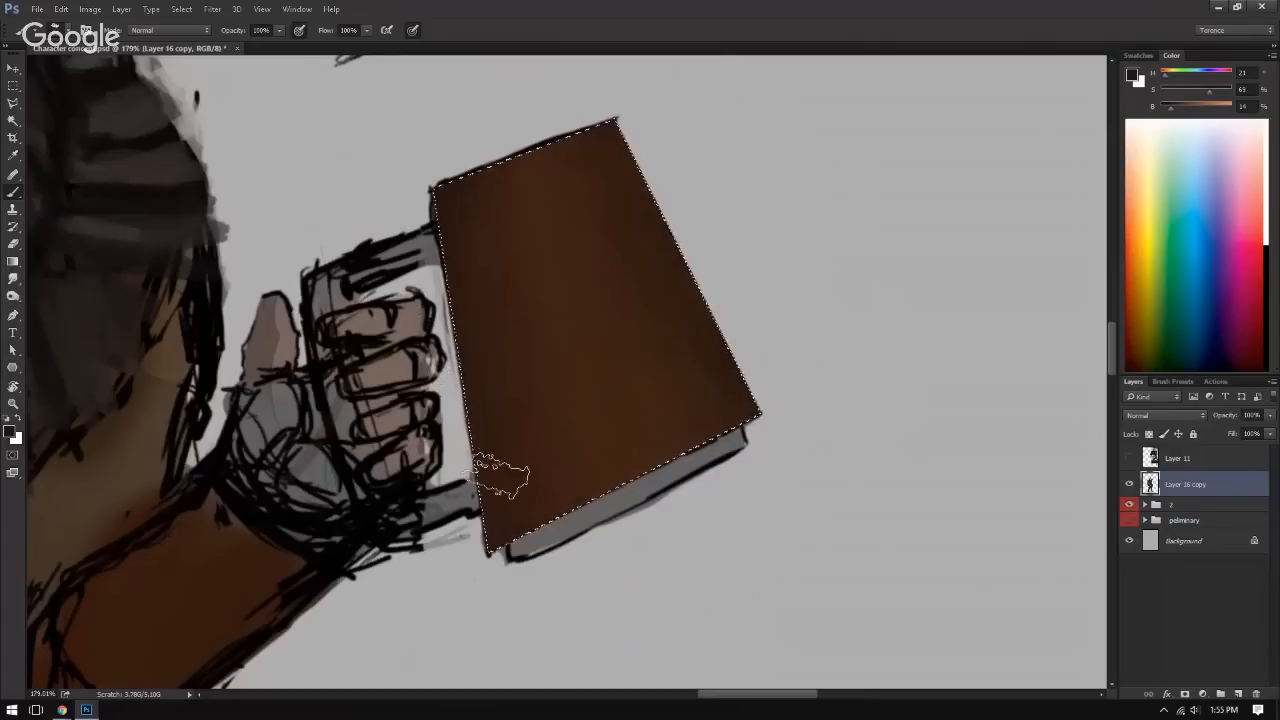
Step: Deepen the cover's hand-side edge and lower corners with dark brown, and blend the shading using sampled tones
drag(487, 515, 505, 545)
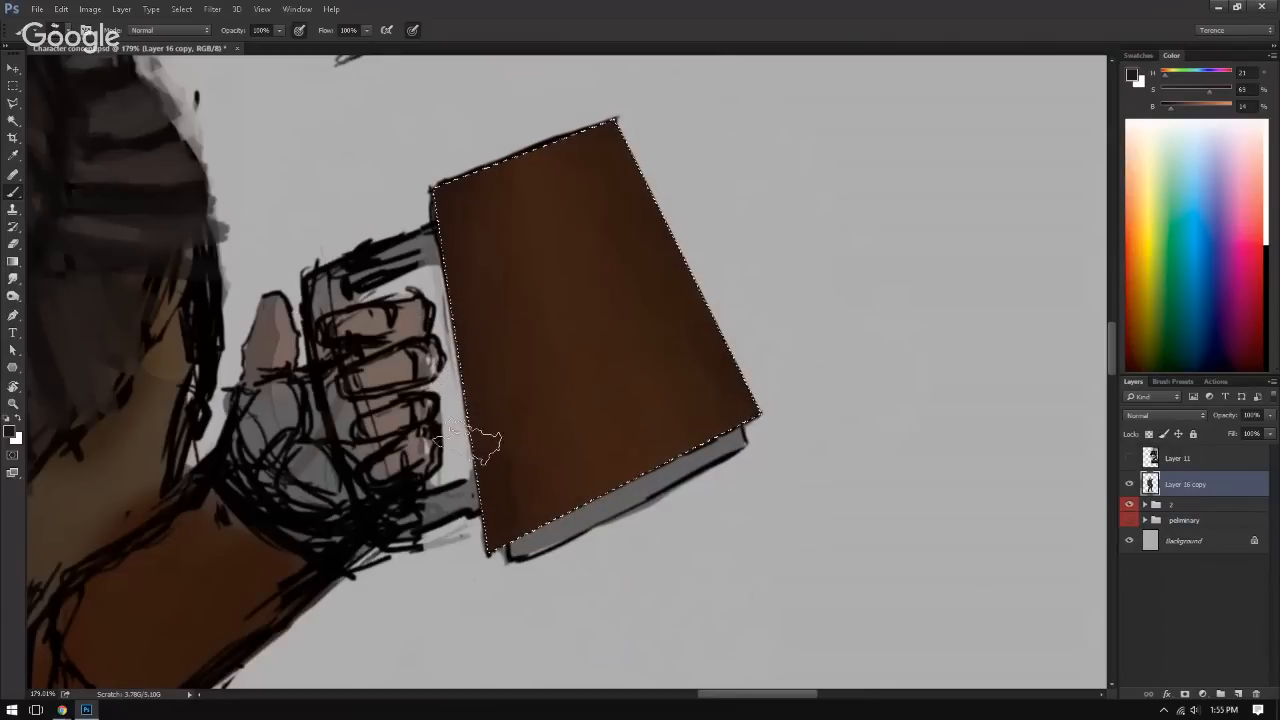
drag(438, 275, 465, 410)
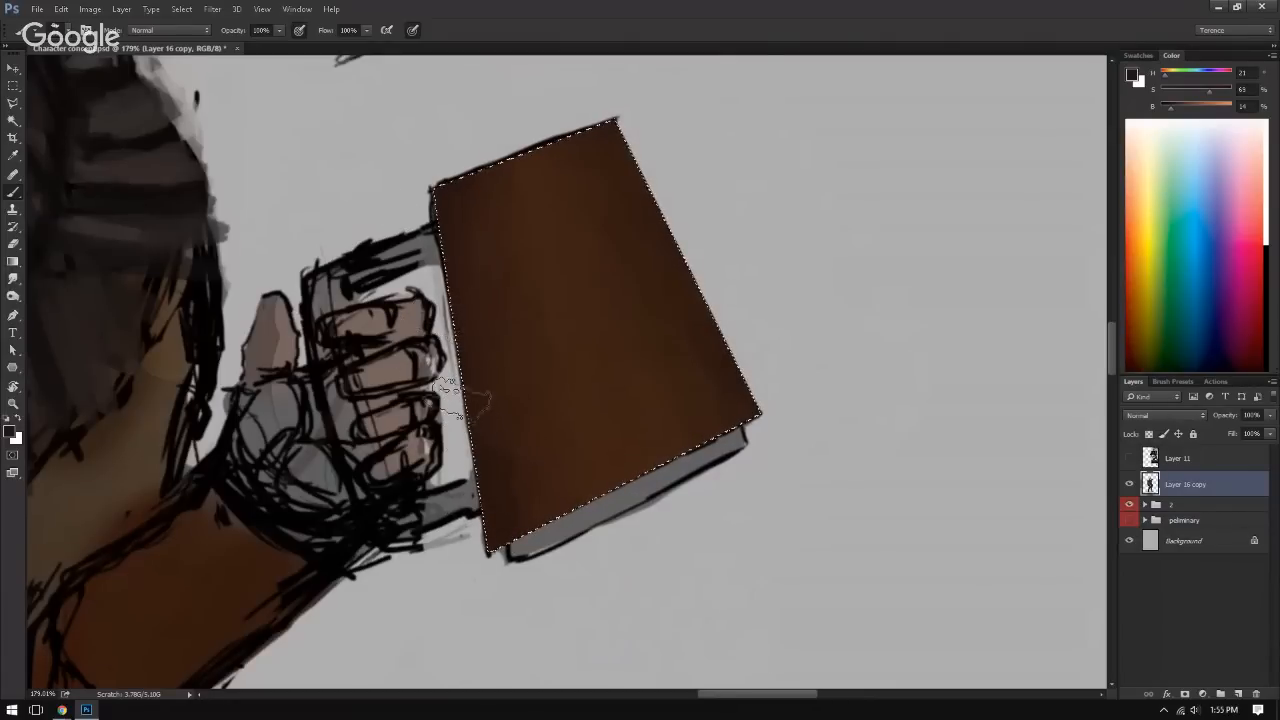
alt+click(508, 456)
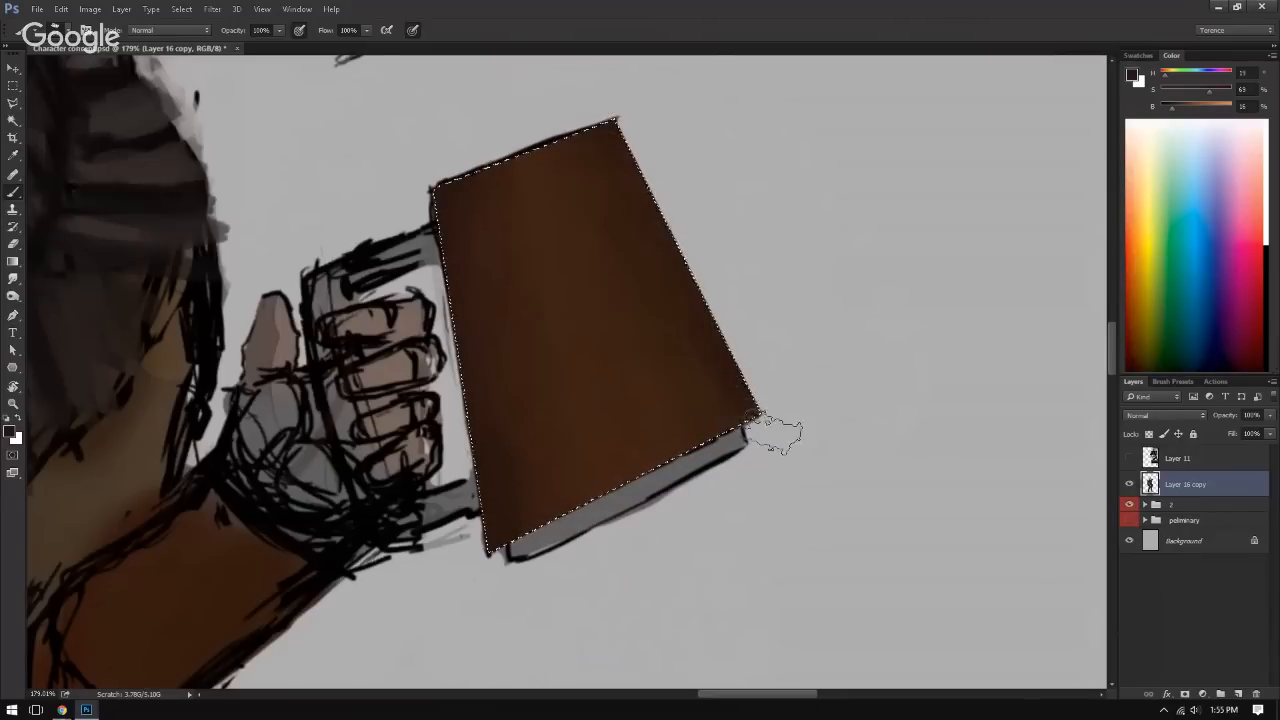
alt+click(663, 395)
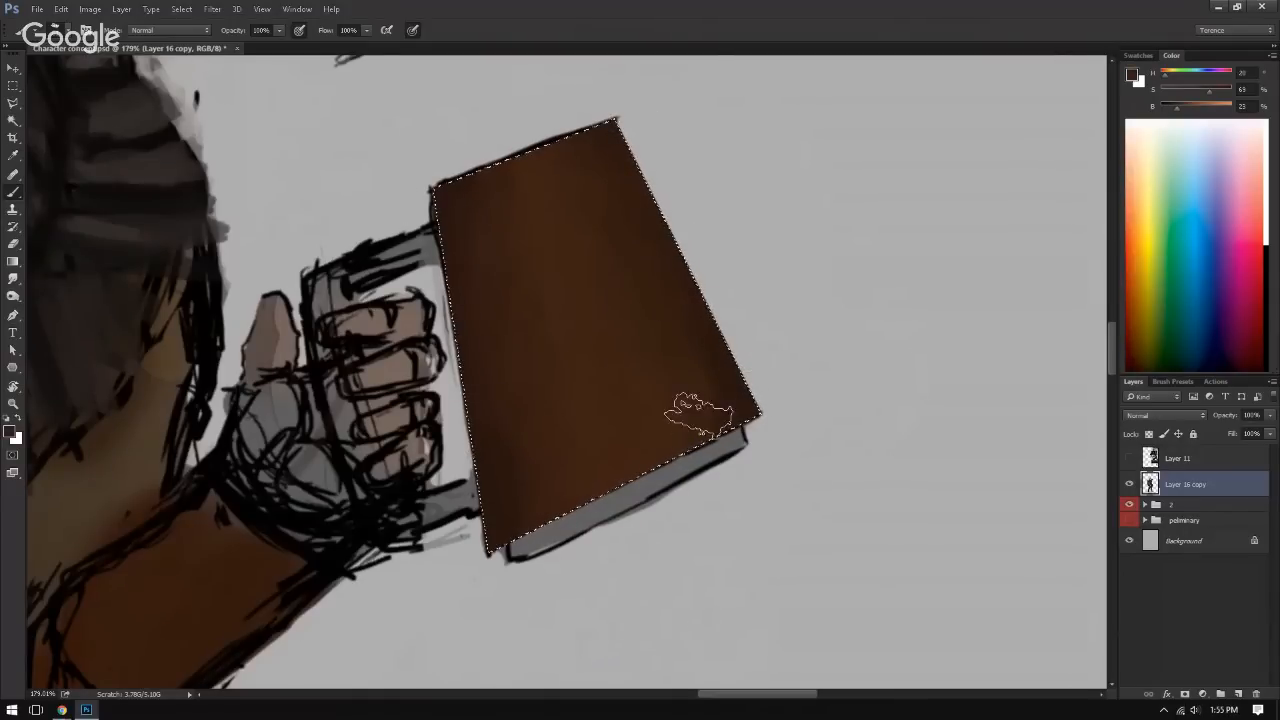
alt+click(692, 323)
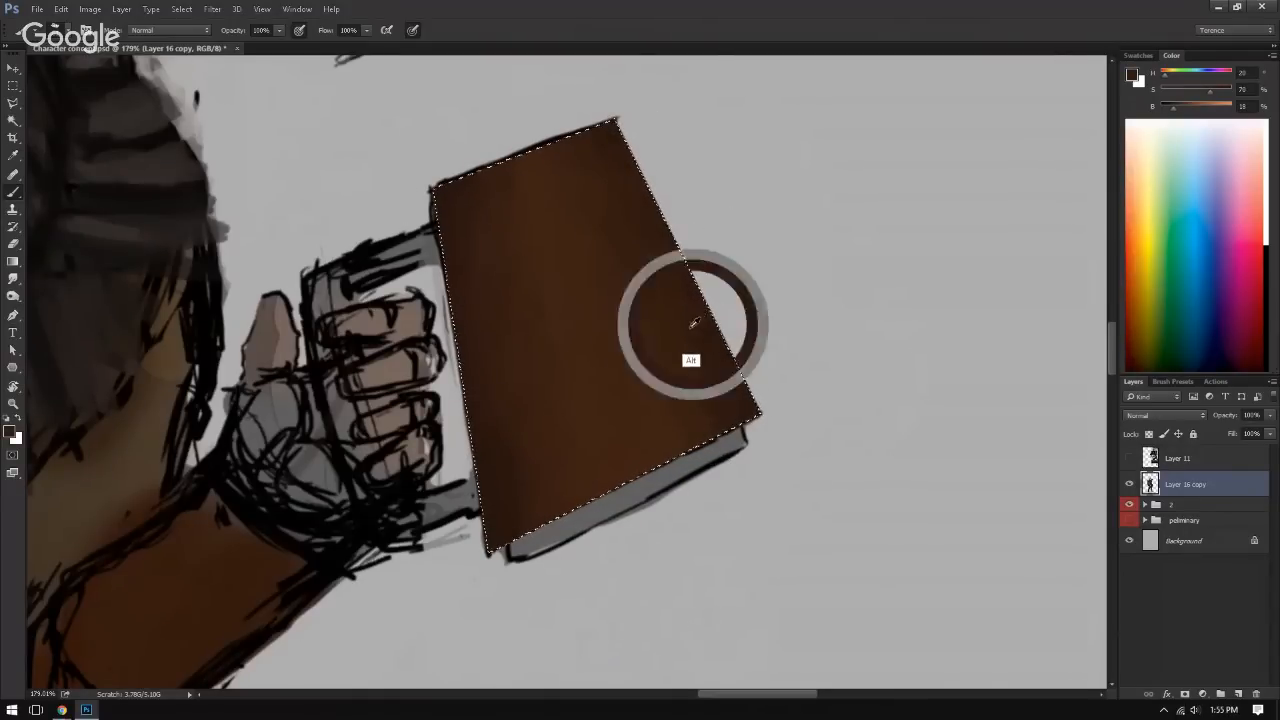
alt+click(593, 168)
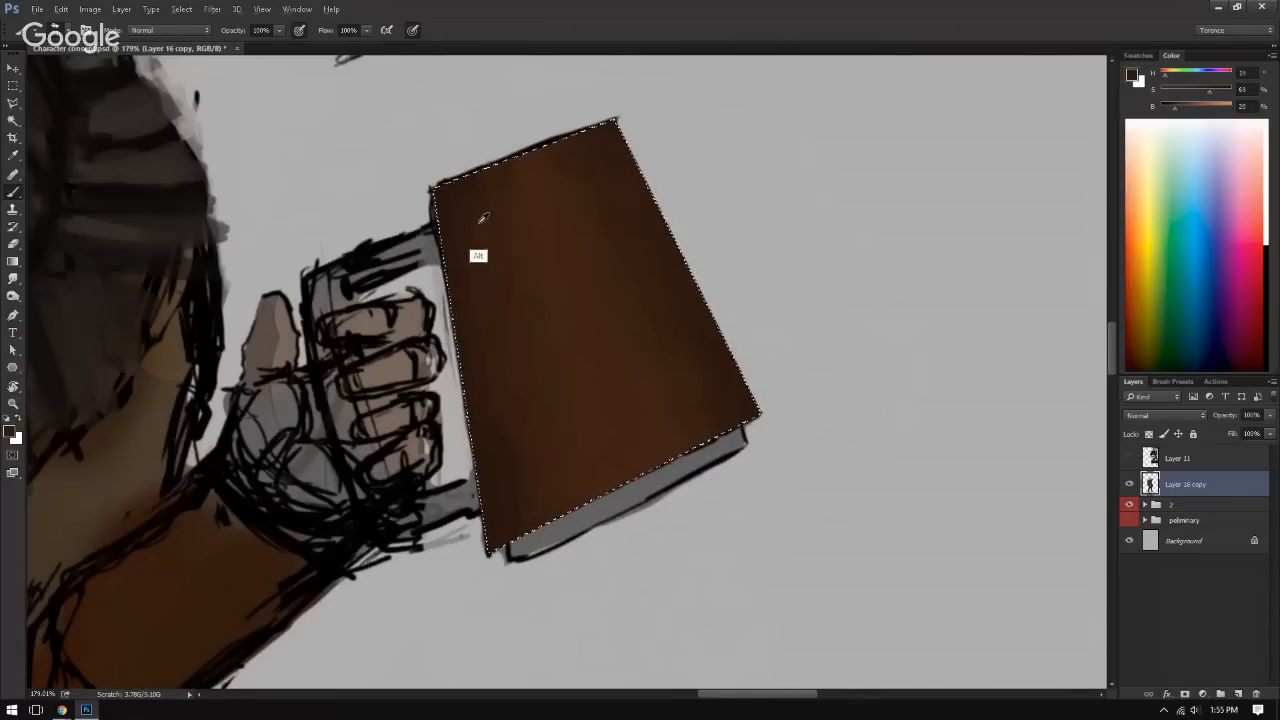
alt+click(503, 465)
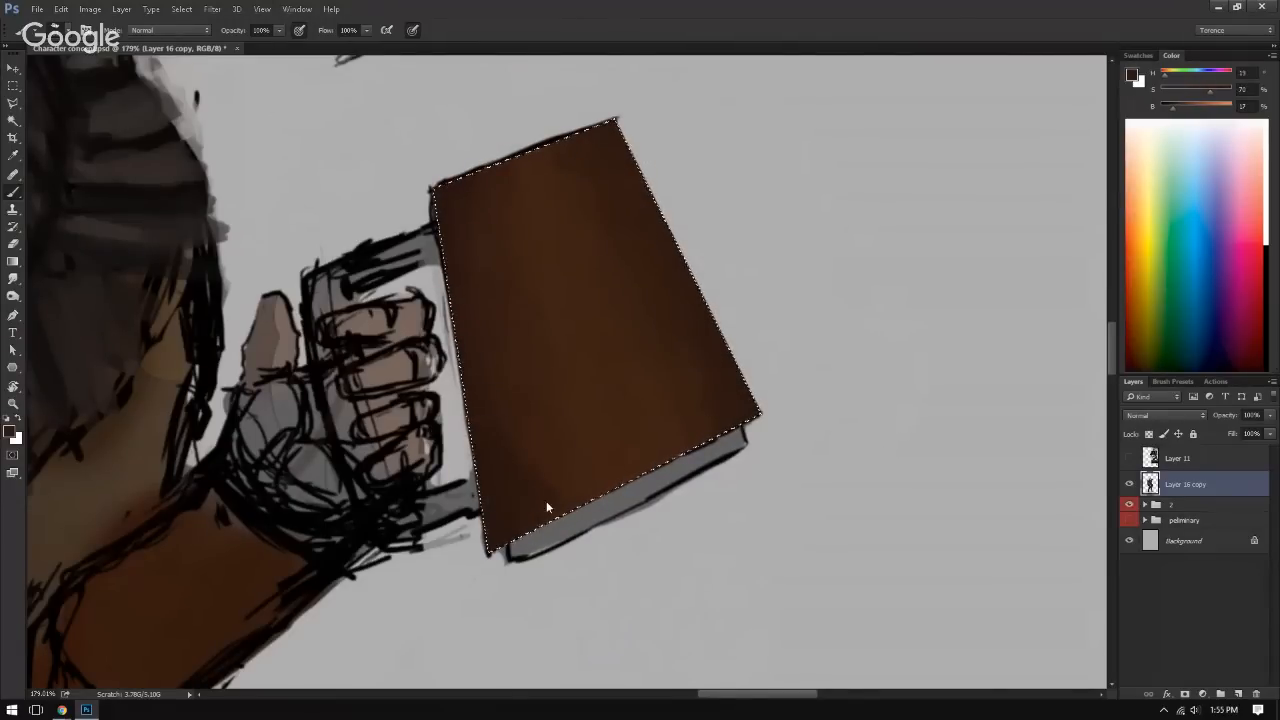
Step: Lighten the sampled brown to a tan at 59% brightness and dab small highlights at the cover's two short edges
alt+click(598, 386)
alt+click(513, 415)
alt+click(559, 437)
click(1207, 102)
drag(1201, 93, 1192, 93)
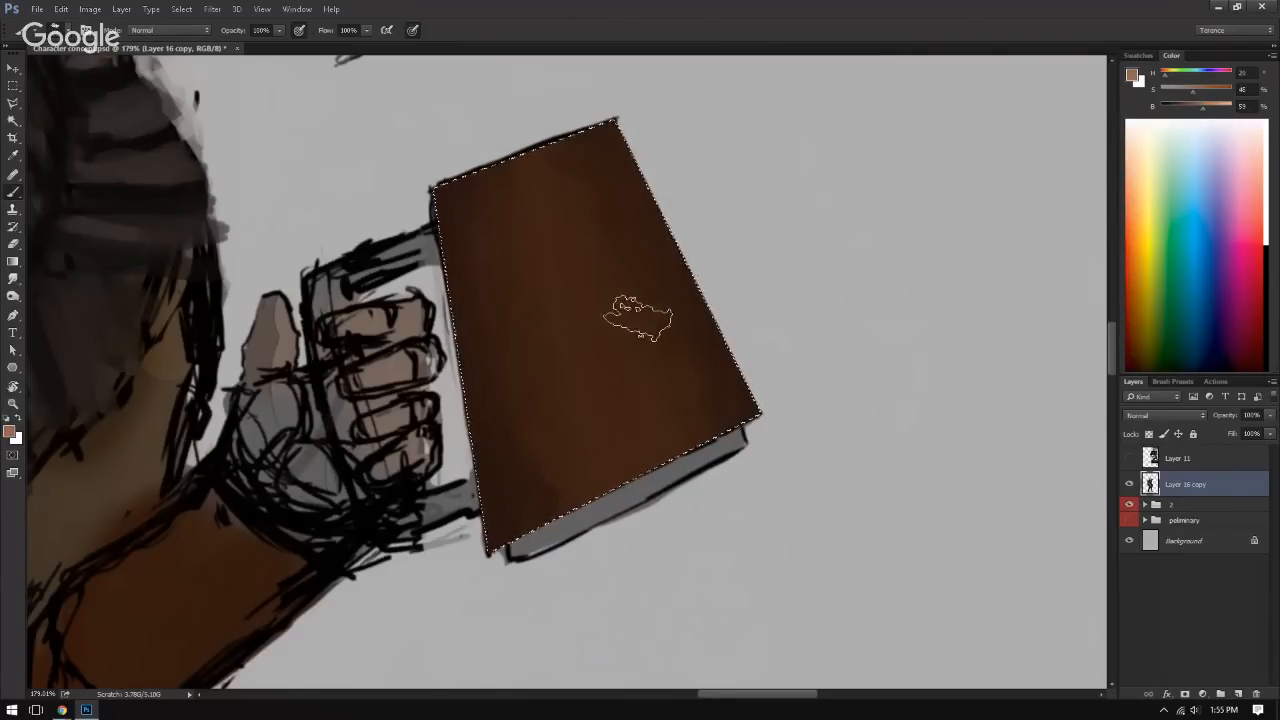
key(ctrl+alt)
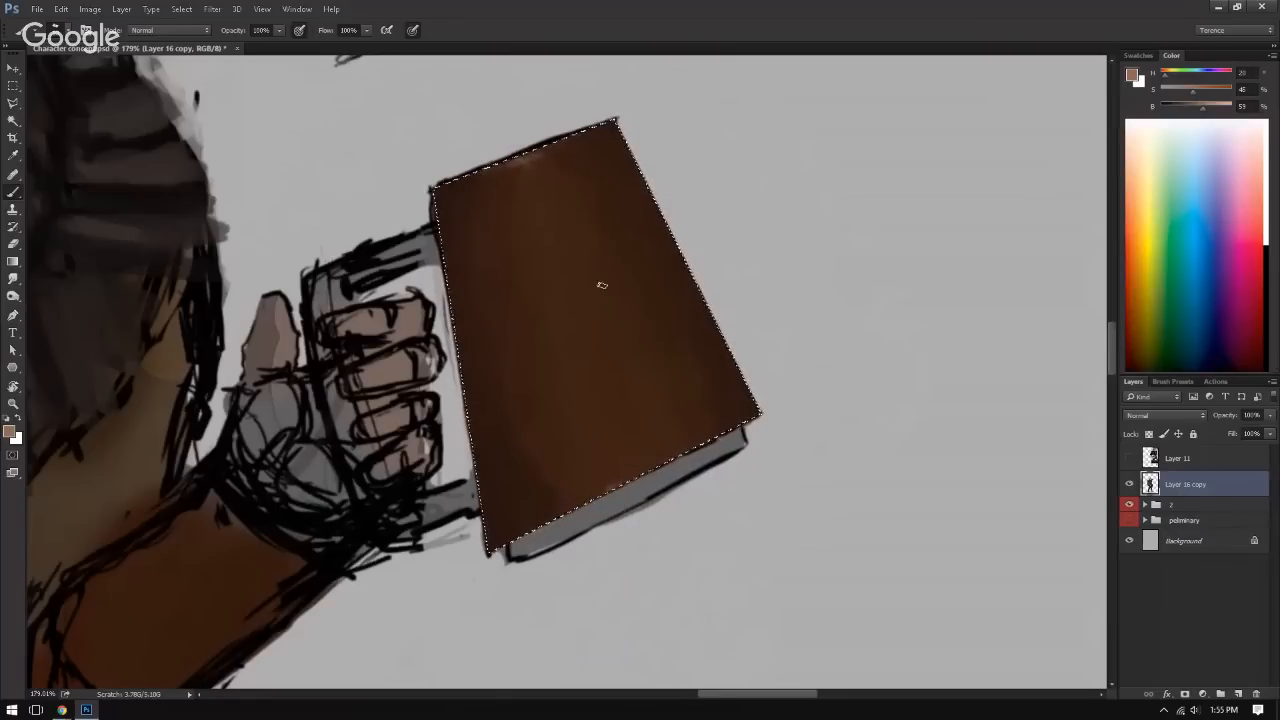
Step: Turn the canvas upside down, paint a thin tan highlight streak lengthwise through the cover, and soften it with sampled brown
key(r)
drag(877, 229, 466, 414)
mouse_move(831, 377)
mouse_down()
mouse_move(828, 324)
mouse_move(786, 280)
mouse_up()
key(b)
ctrl+alt+right_click(399, 248)
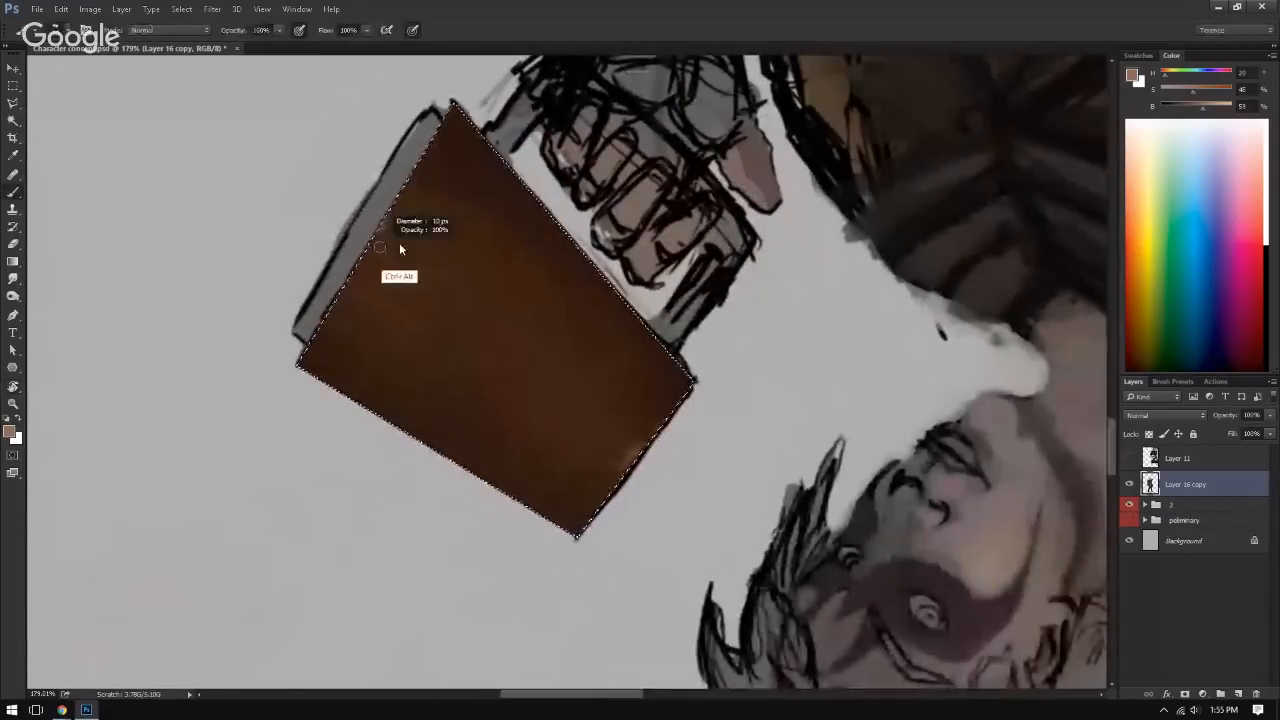
drag(384, 229, 526, 363)
alt+click(390, 239)
alt+click(403, 245)
alt+click(444, 286)
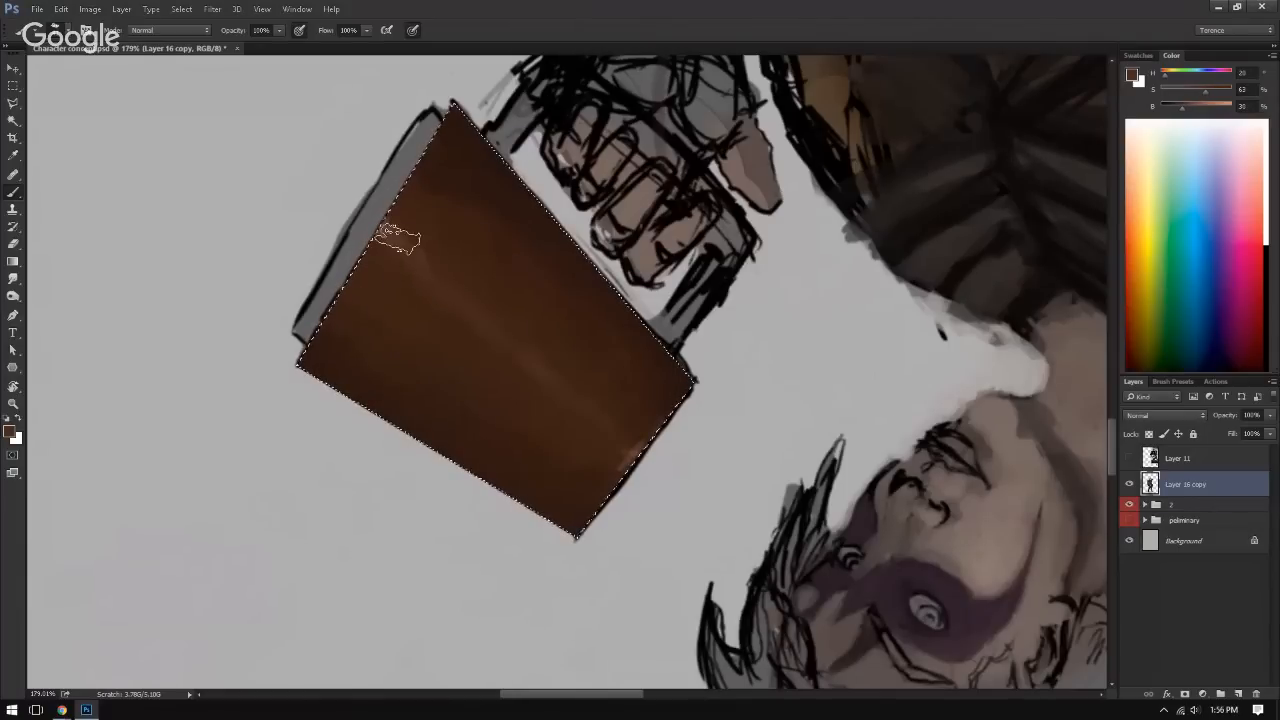
Step: Extend the cover's lengthwise highlight streak from the page-side short edge toward the opposite short edge using sampled browns
alt+click(423, 289)
drag(389, 268, 472, 303)
alt+click(428, 265)
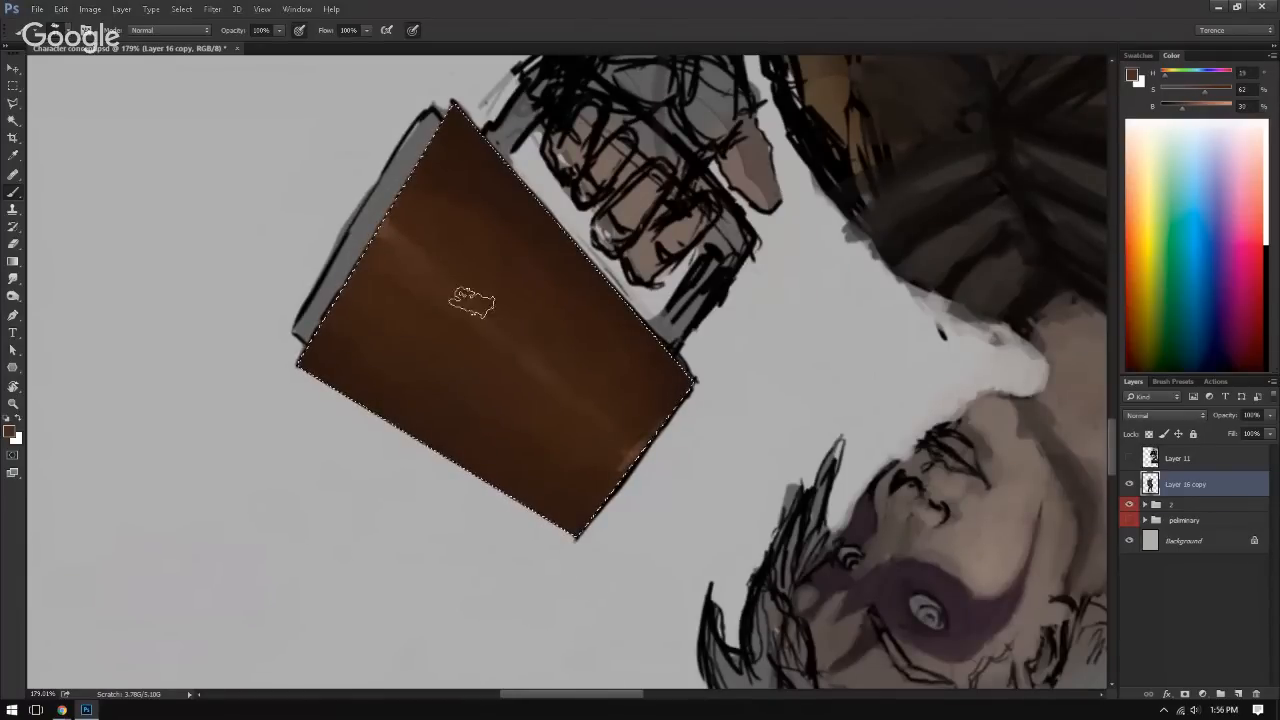
alt+click(616, 427)
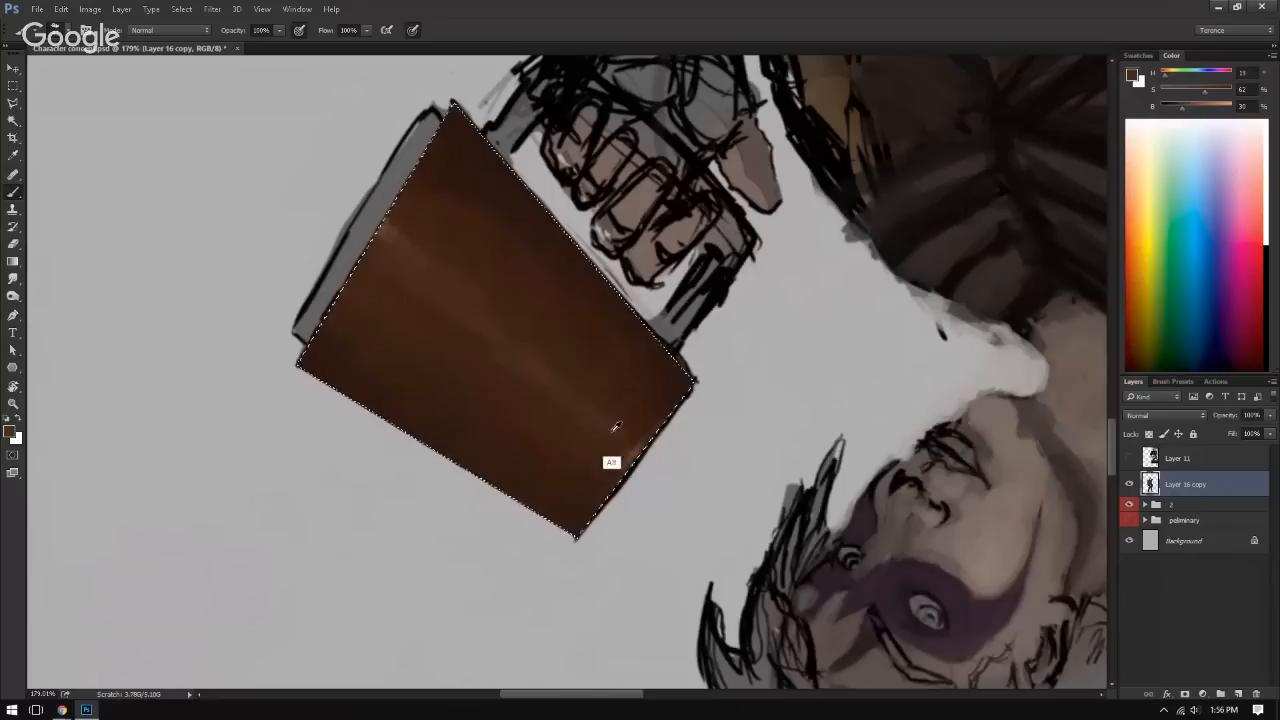
alt+click(624, 437)
alt+click(609, 427)
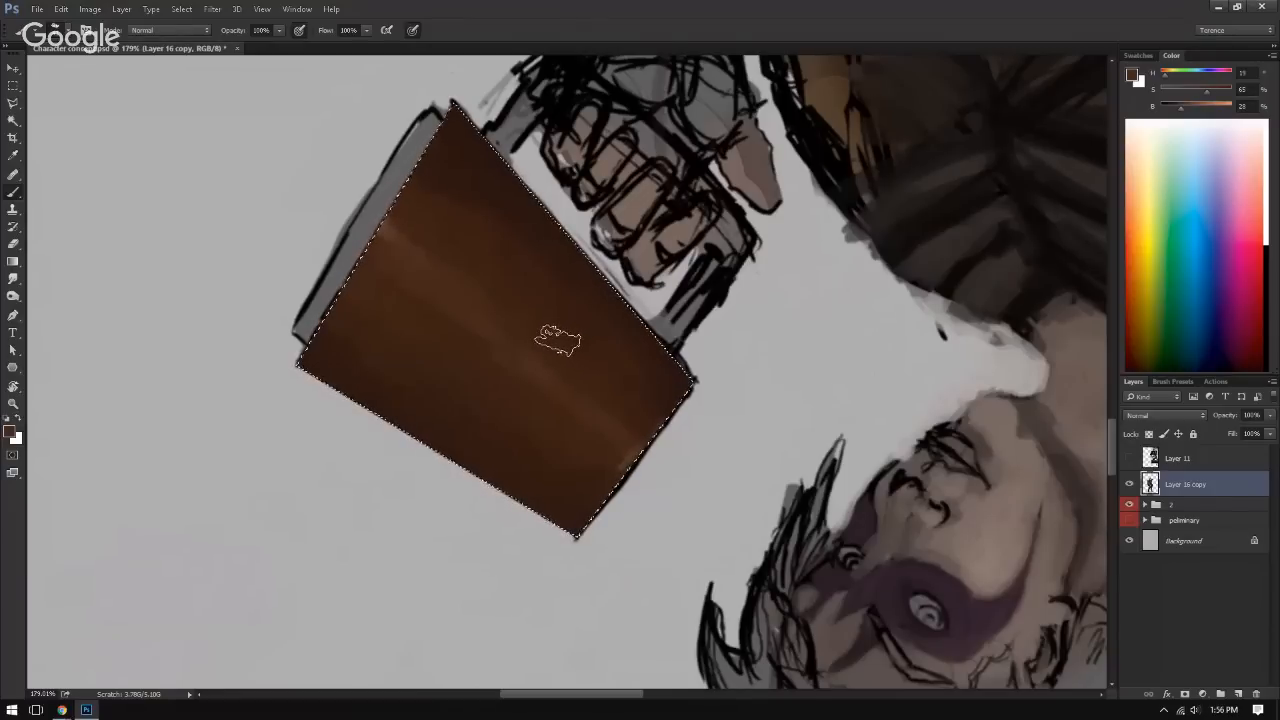
Step: Blend the lower half of the highlight streak into the surrounding cover with sampled mid browns
key(alt)
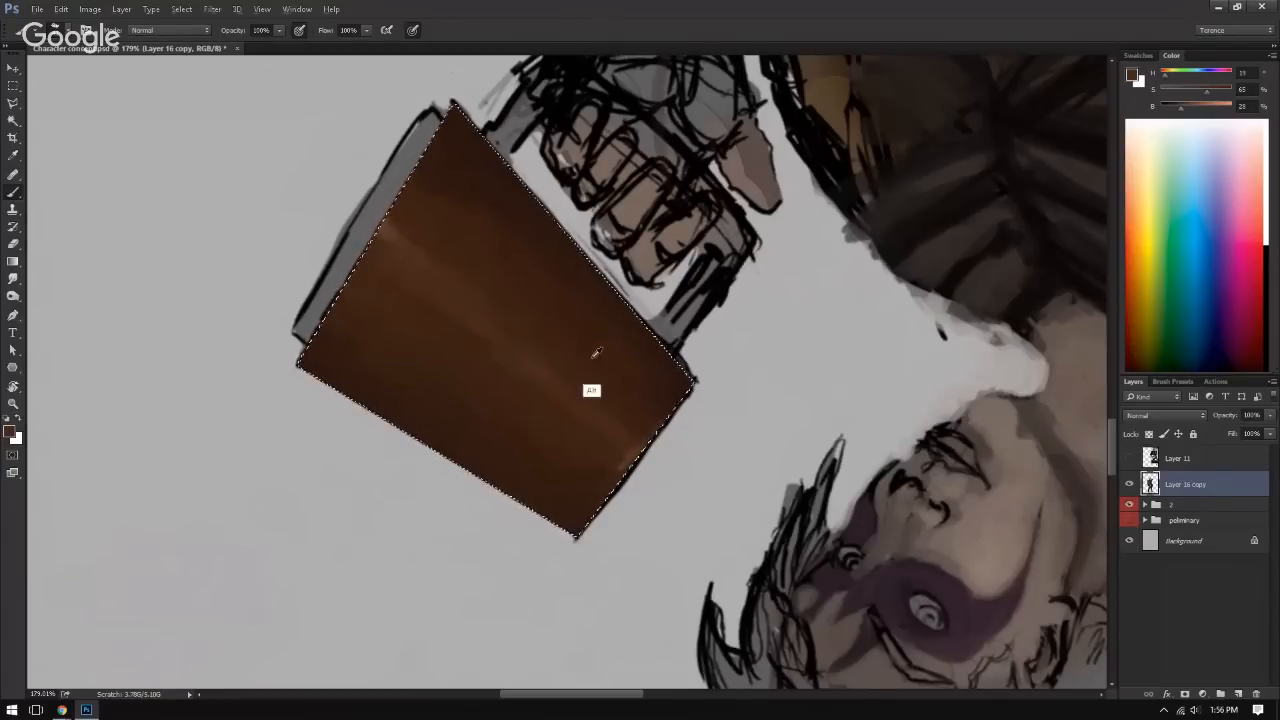
alt+click(533, 367)
drag(621, 454, 533, 355)
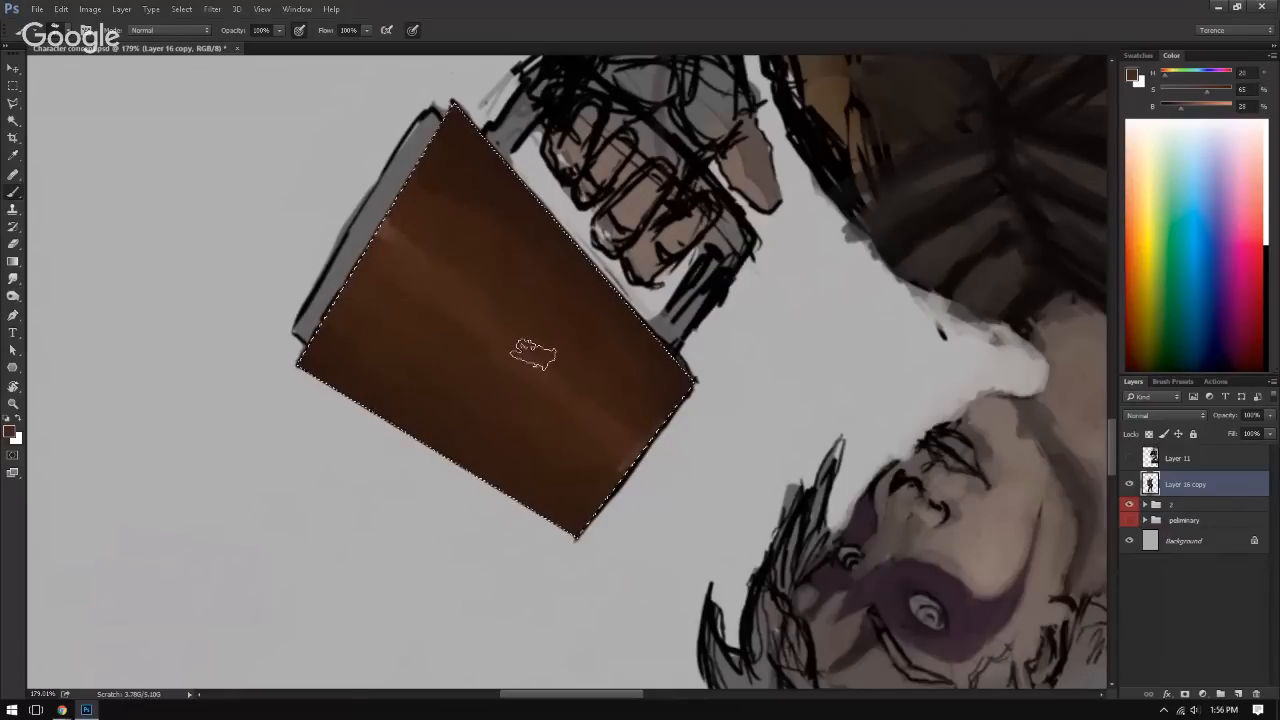
drag(608, 417, 516, 354)
alt+click(558, 430)
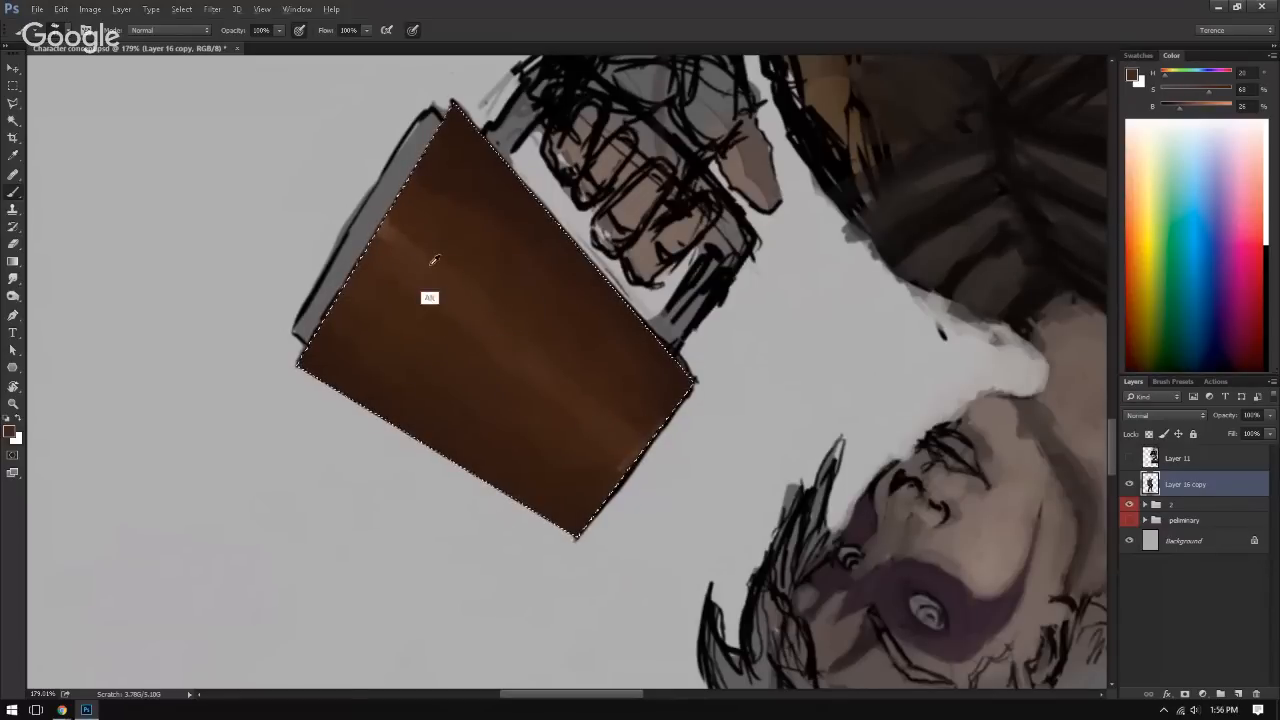
Step: Dab a lighter sampled brown where the highlight streak meets the cover's page-side short edge
alt+click(391, 248)
alt+click(382, 228)
drag(386, 226, 398, 230)
alt+click(392, 231)
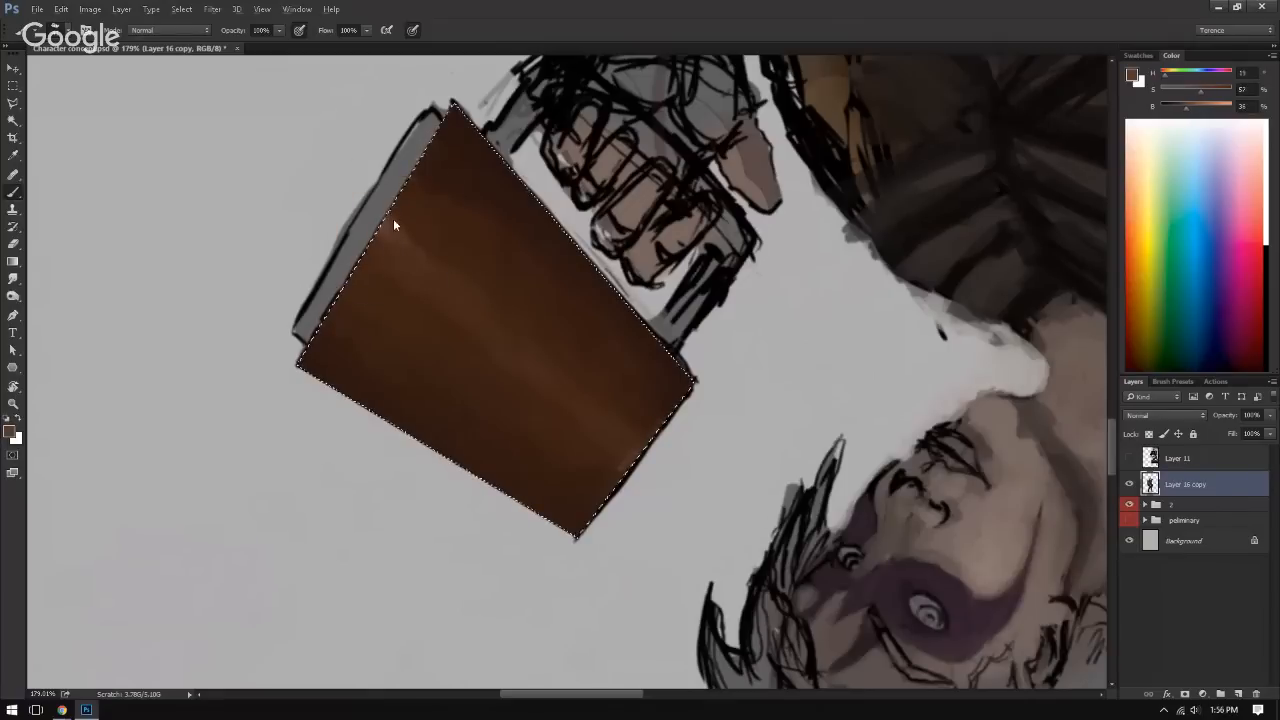
mouse_move(476, 274)
mouse_down()
mouse_move(287, 221)
mouse_move(628, 406)
mouse_move(612, 453)
mouse_move(580, 362)
mouse_move(564, 376)
mouse_move(623, 374)
mouse_move(612, 387)
mouse_move(674, 362)
mouse_move(714, 362)
mouse_up()
Step: Deepen and smooth the shading along the cover's outer long edge and page-side corner with sampled dark browns
alt+click(663, 530)
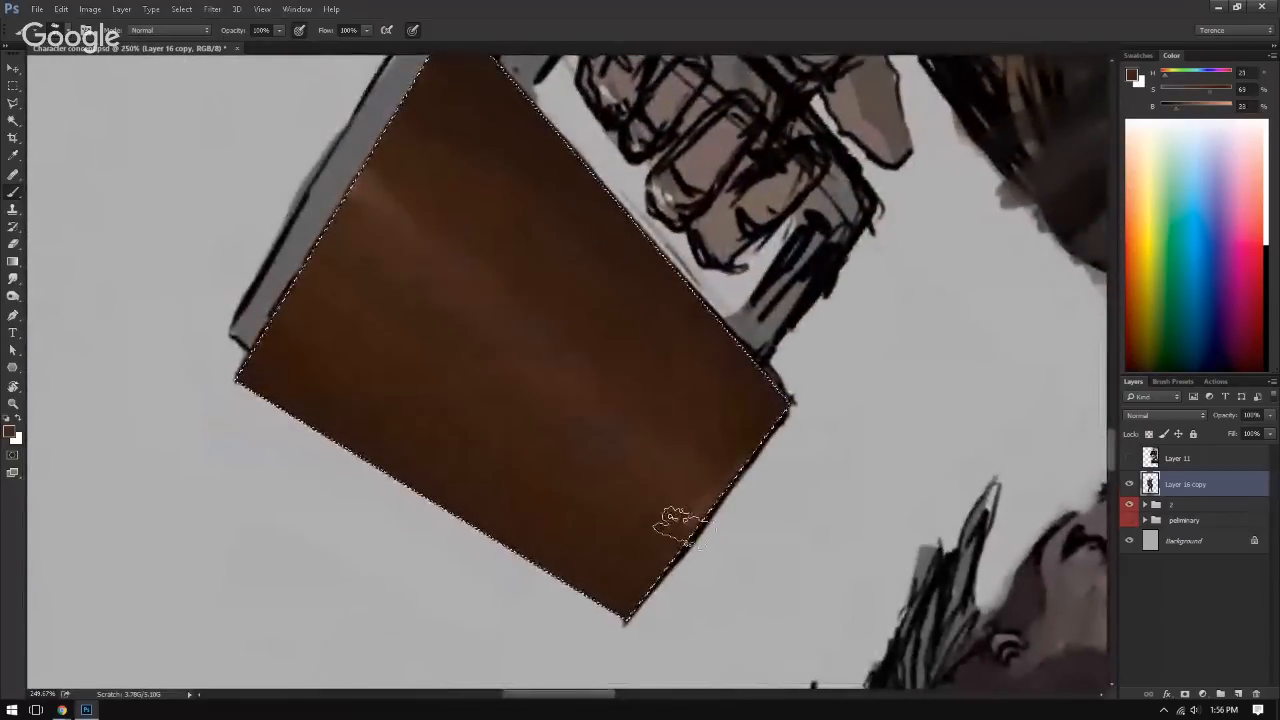
drag(683, 523, 385, 468)
alt+click(472, 510)
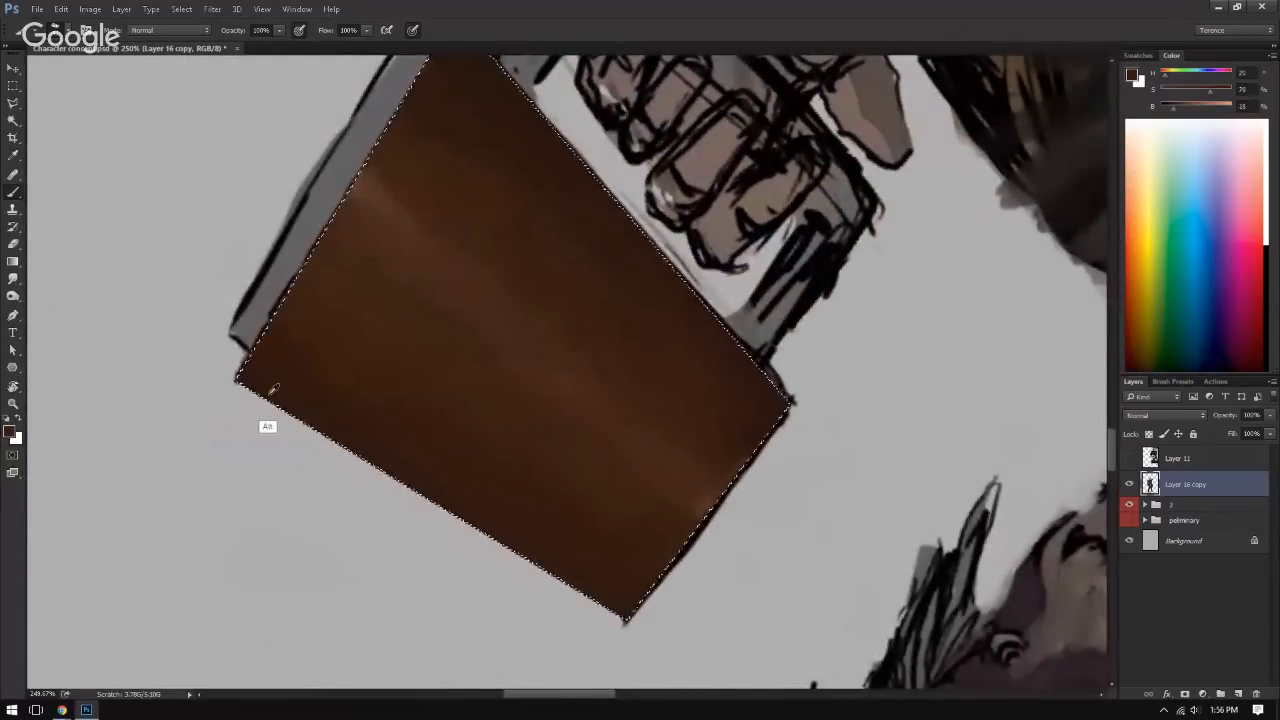
mouse_move(266, 388)
mouse_down()
mouse_move(456, 498)
mouse_move(443, 494)
mouse_move(360, 450)
mouse_move(537, 489)
mouse_move(375, 455)
mouse_up()
alt+click(405, 482)
alt+click(409, 457)
alt+click(363, 434)
key(ctrl+d)
drag(408, 380, 494, 401)
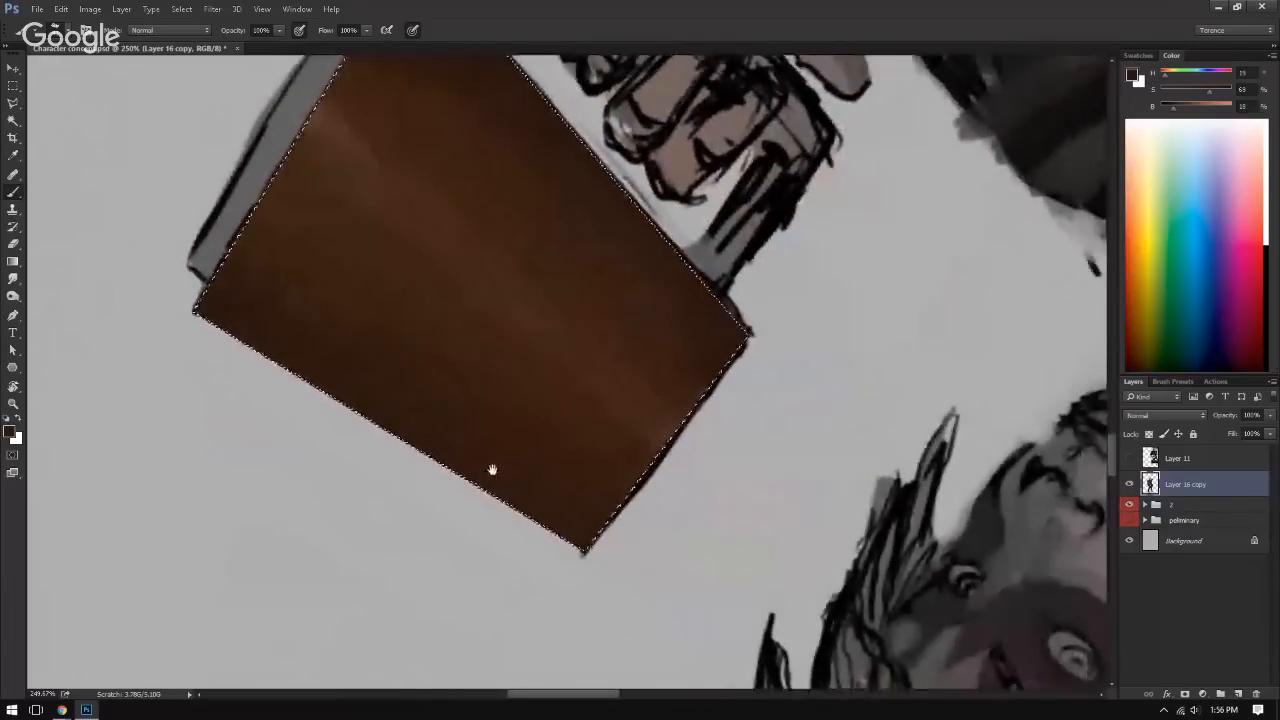
key(ctrl+shift+d)
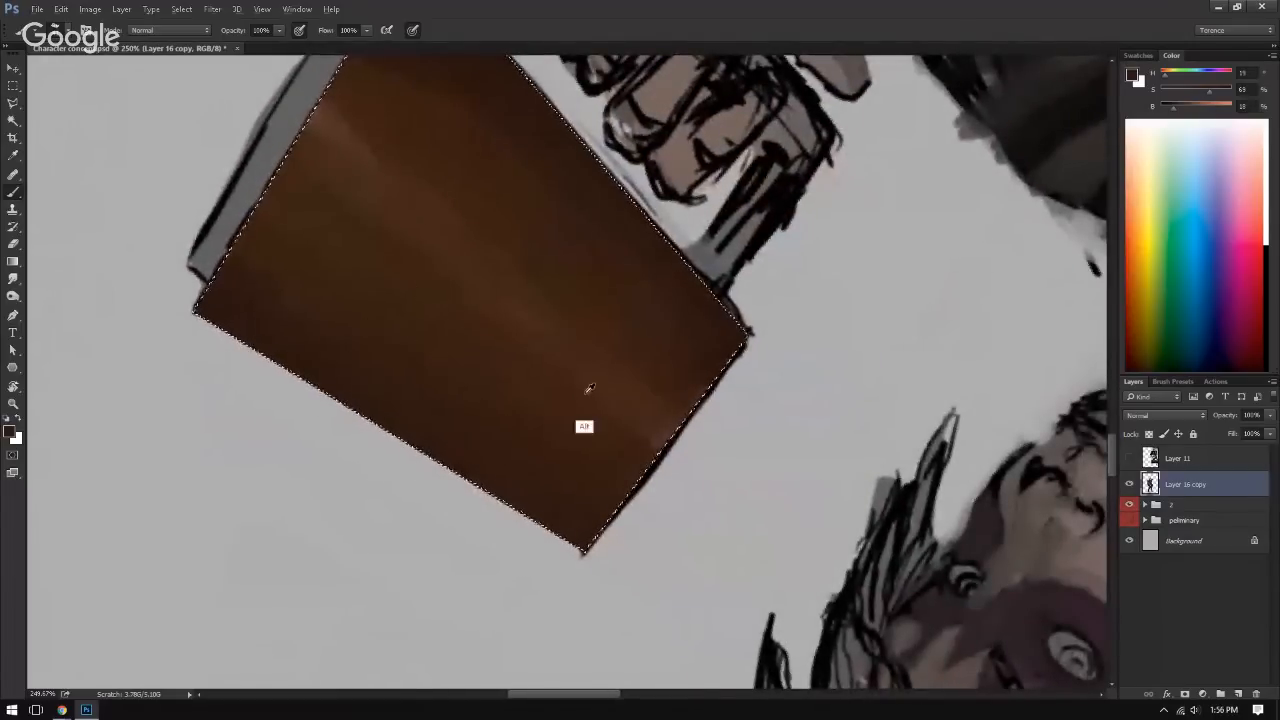
Step: Widen and soften the highlight at the cover's short edge opposite the pages with sampled reddish browns
alt+click(621, 391)
alt+click(638, 434)
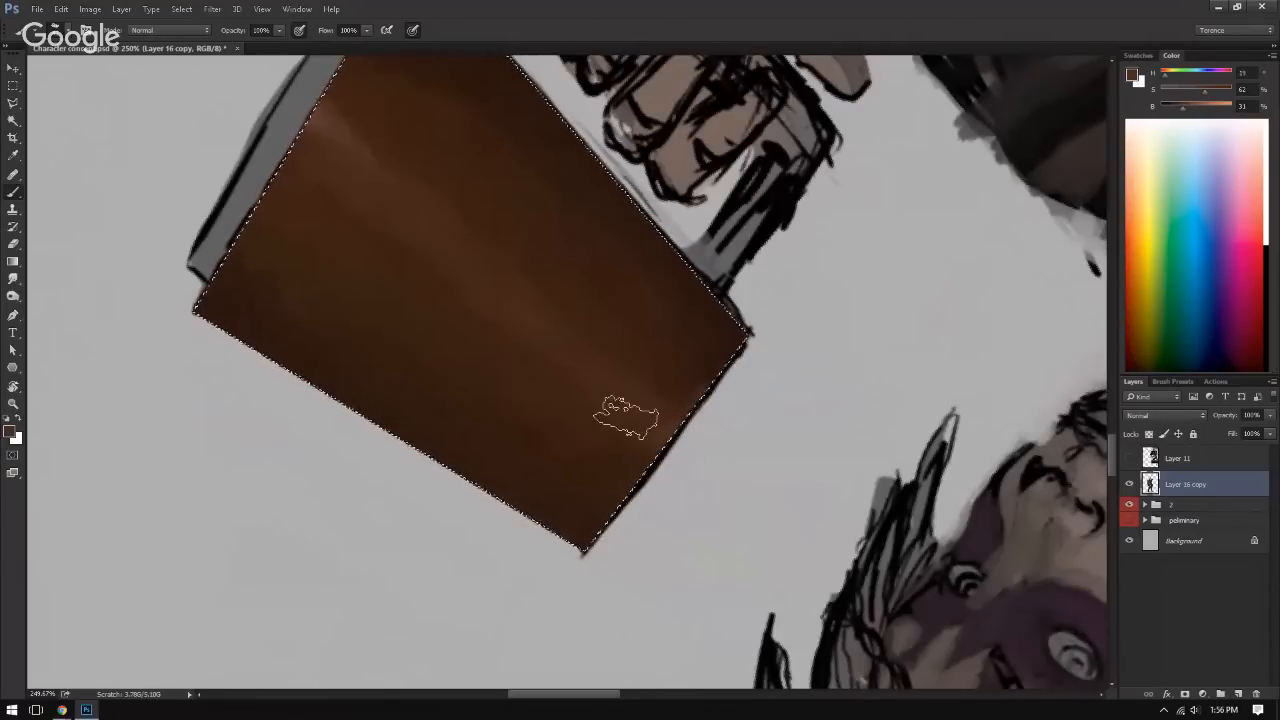
alt+click(642, 443)
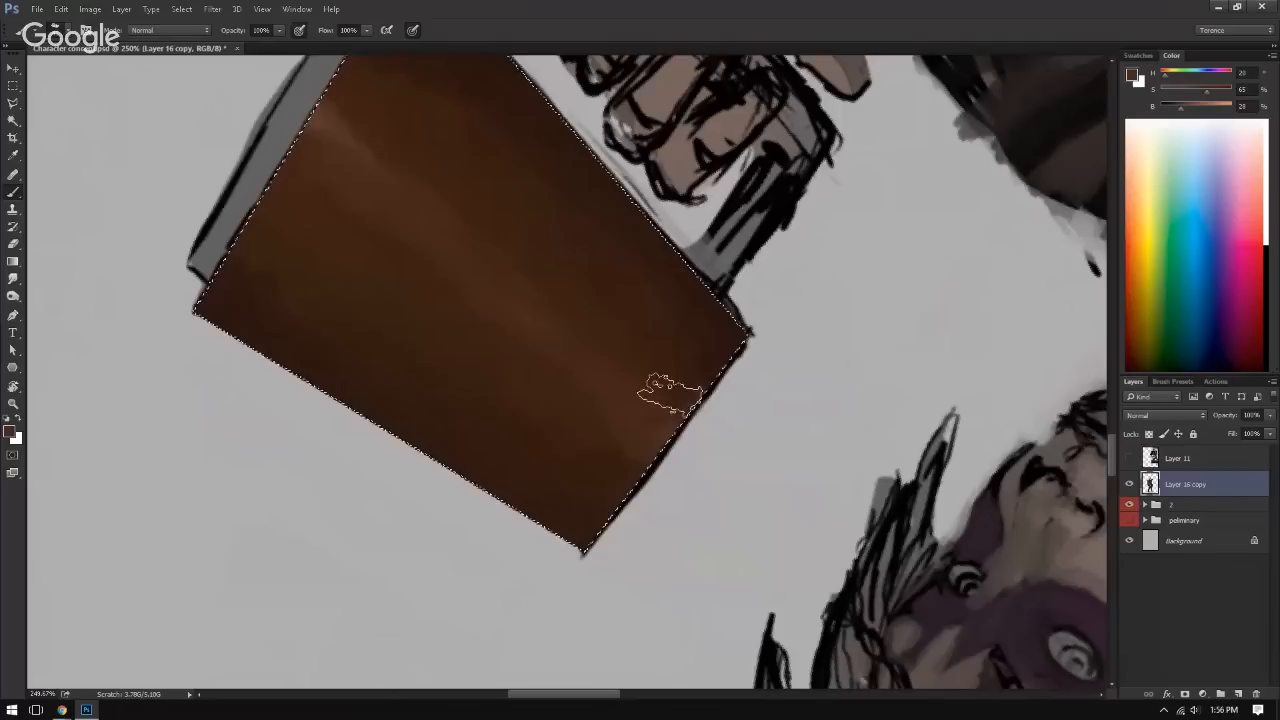
drag(600, 369, 627, 409)
alt+click(595, 414)
alt+click(568, 383)
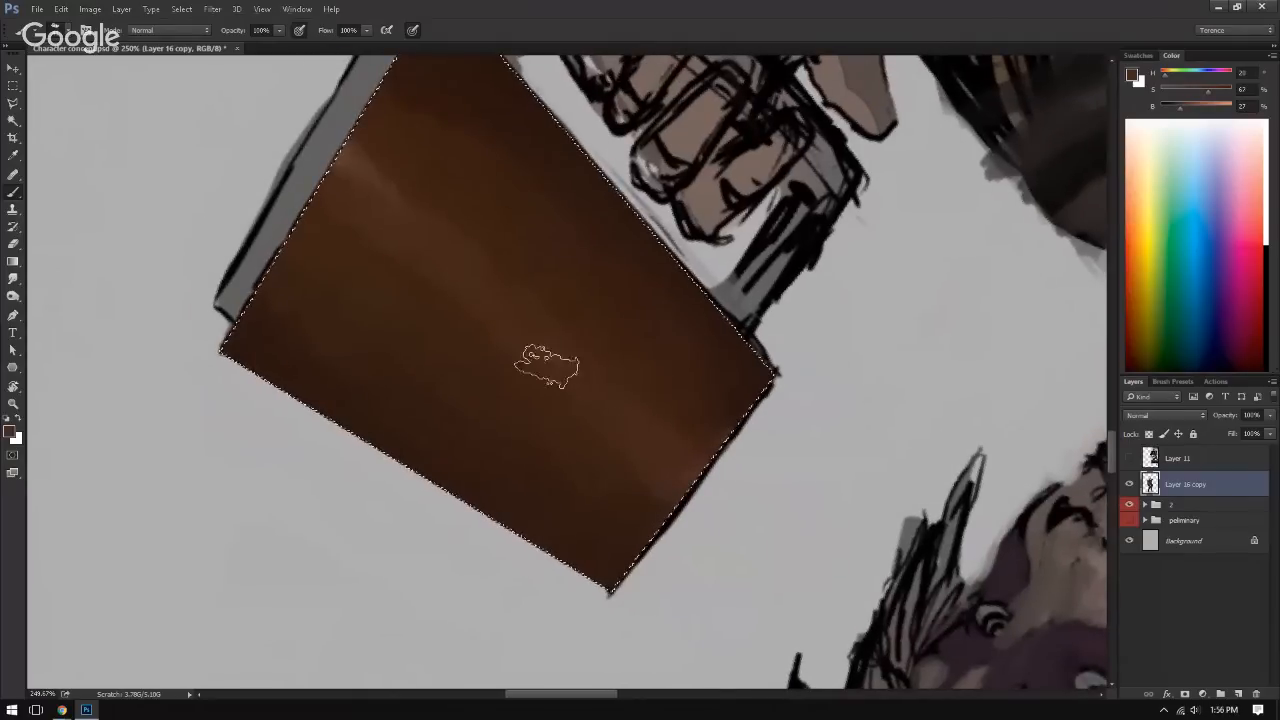
Step: Smooth the middle of the cover's highlight streak into its neighbouring shading with sampled browns
alt+click(530, 343)
alt+click(467, 300)
drag(543, 355, 570, 351)
drag(580, 349, 551, 361)
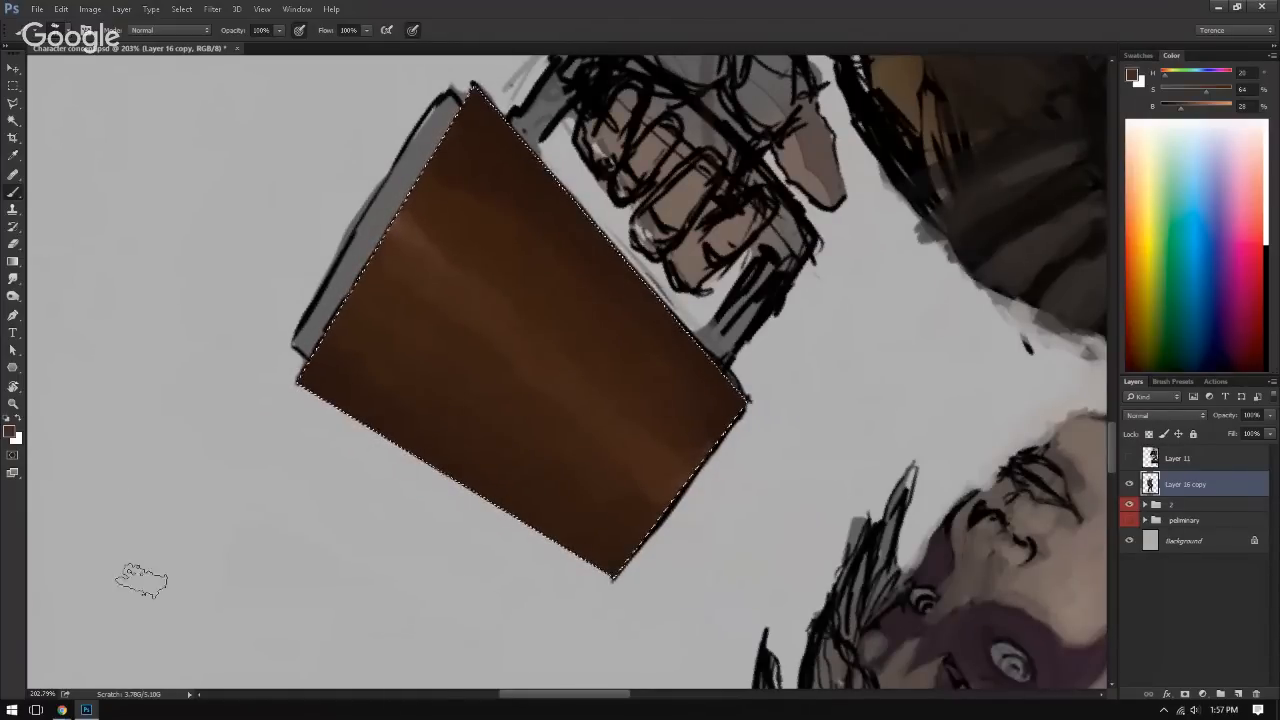
Step: Switch to File Explorer and open the Wood folder inside Reference Folder on the Toshiba Canvio drive
click(12, 710)
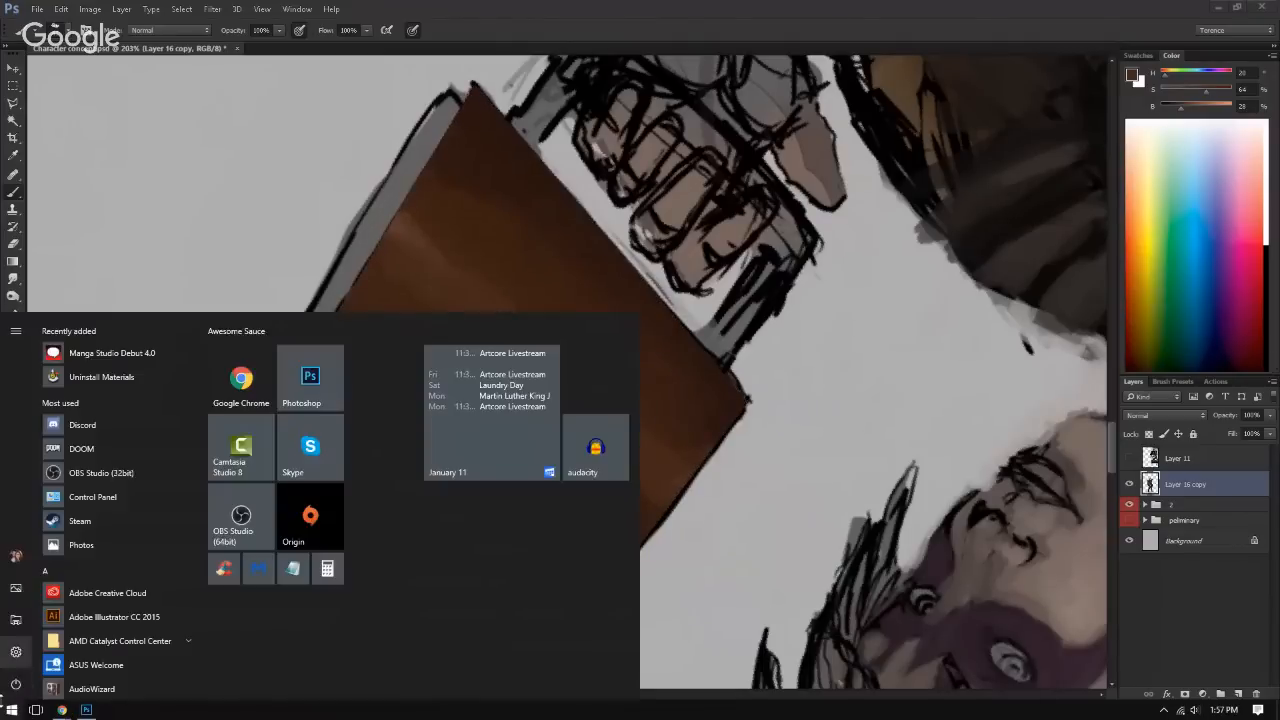
click(12, 710)
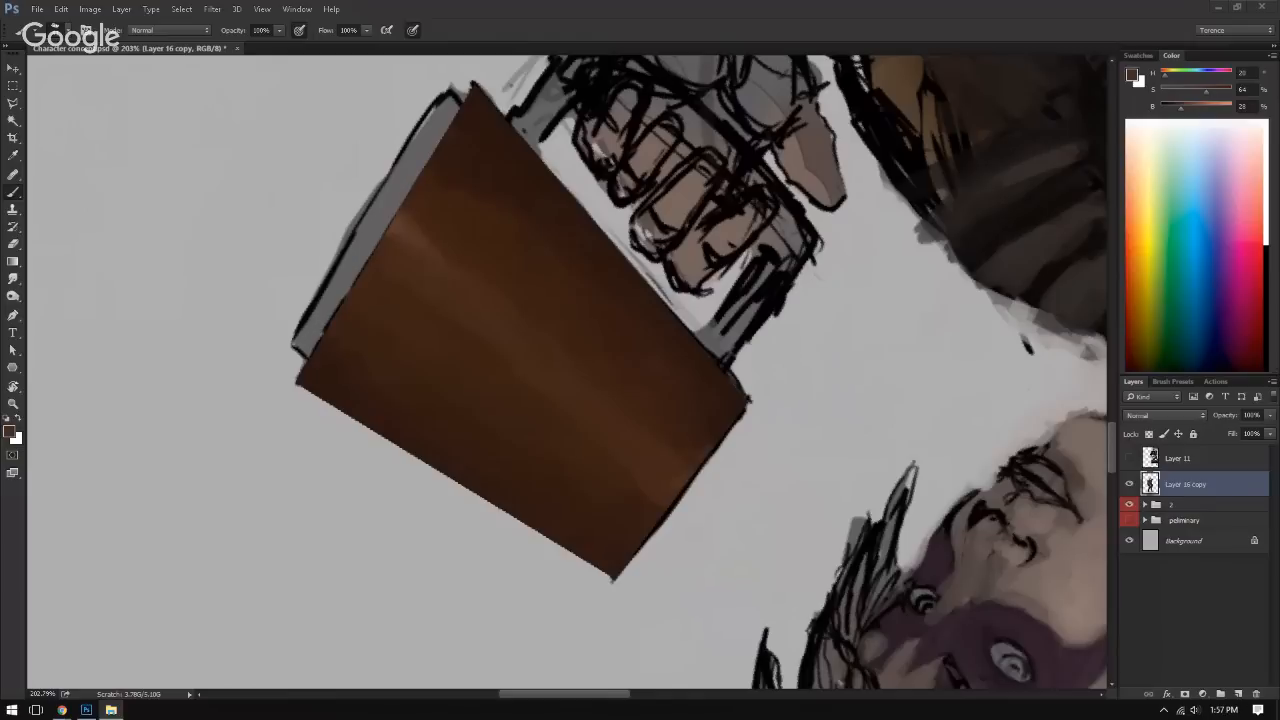
drag(1279, 300, 755, 5)
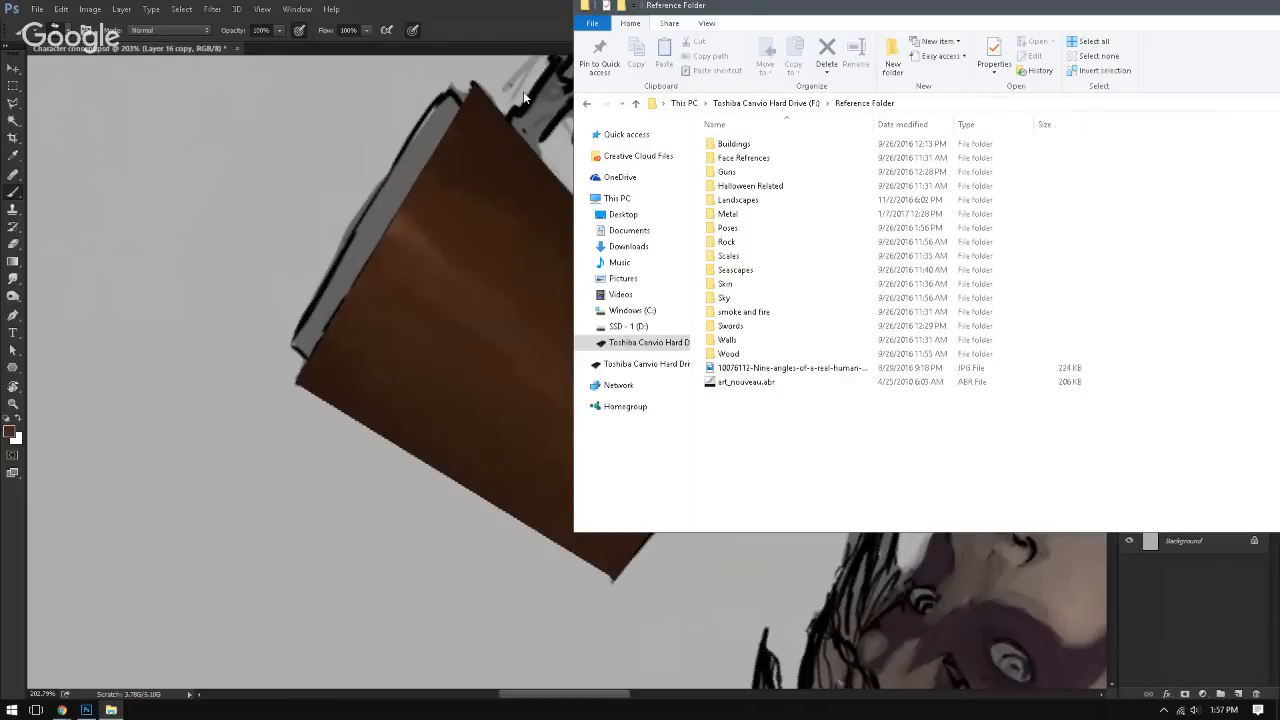
drag(1240, 6, 831, 36)
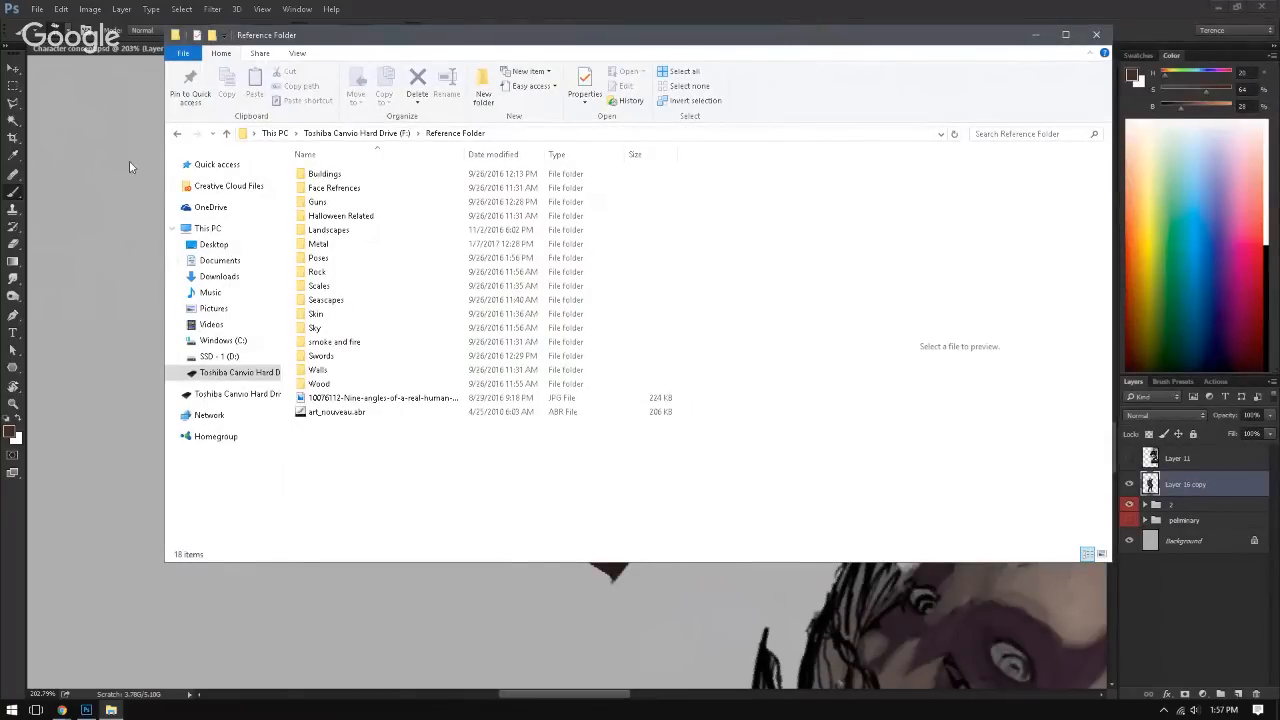
click(316, 386)
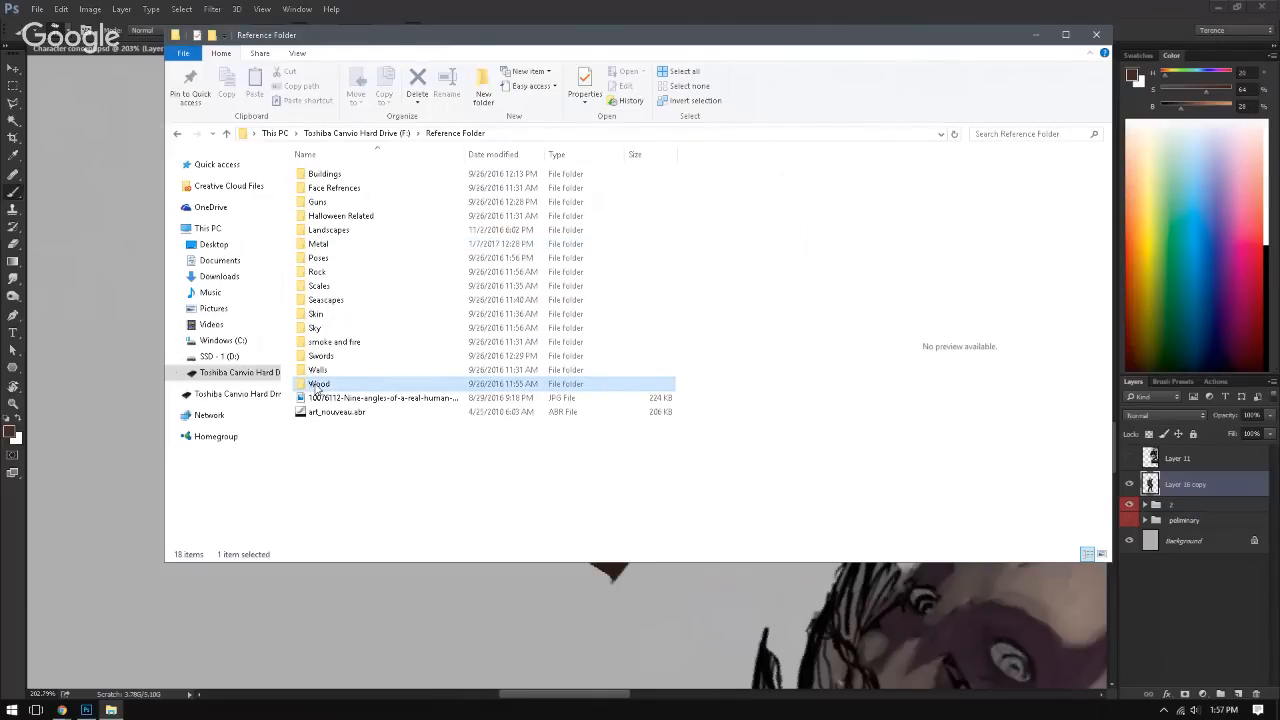
double_click(316, 386)
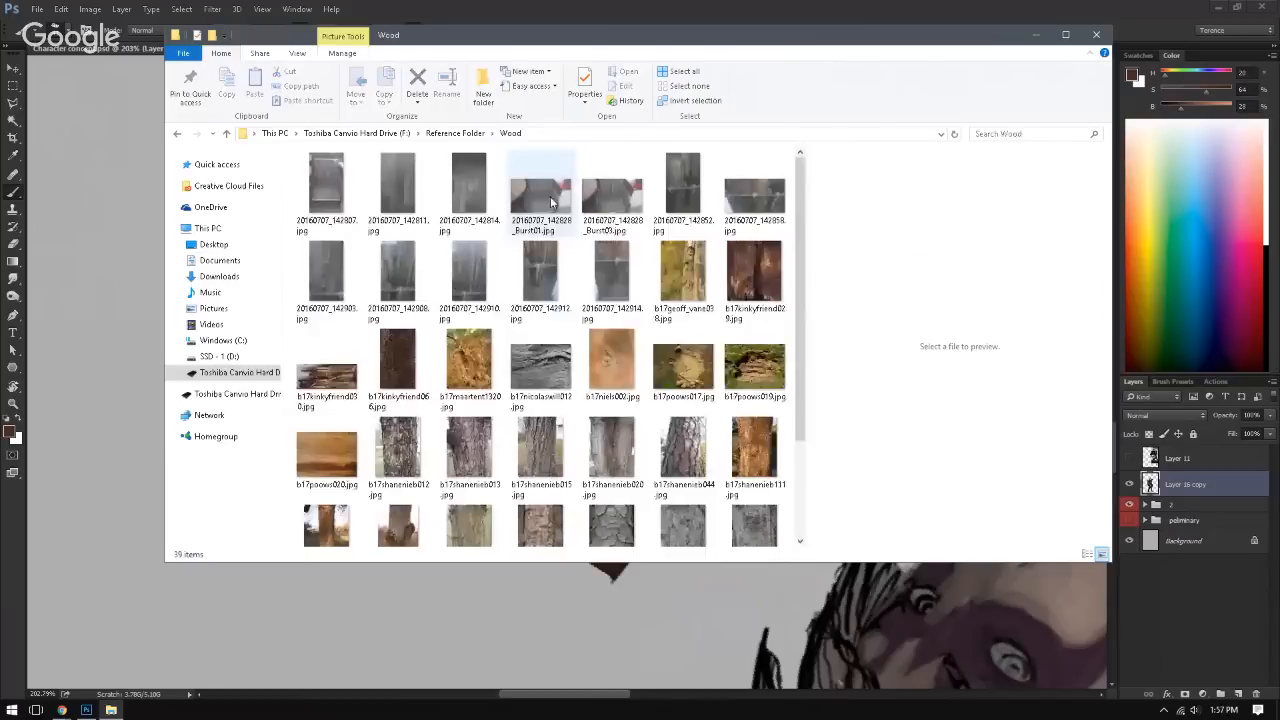
Step: Preview the weathered plank and broken wood photos in the Wood folder for a book cover texture
click(552, 203)
mouse_move(801, 219)
mouse_down()
mouse_move(804, 279)
mouse_move(801, 235)
mouse_up()
click(755, 188)
click(683, 188)
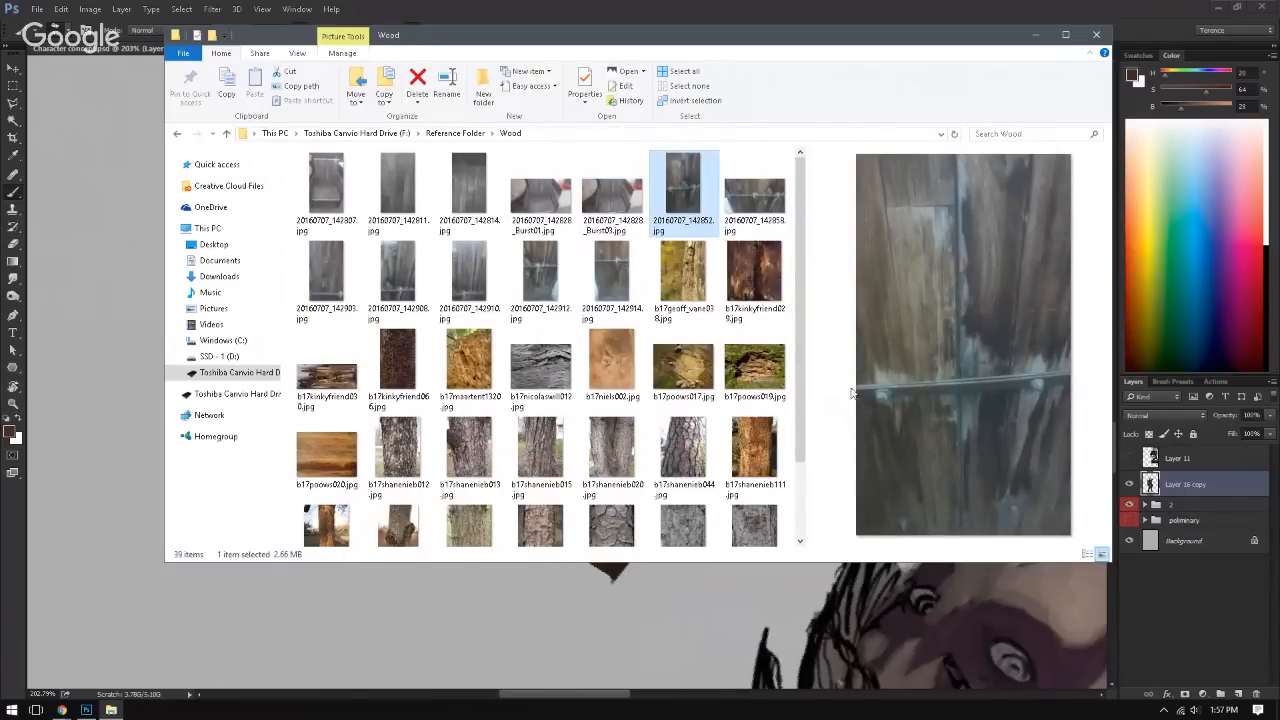
click(547, 284)
click(450, 193)
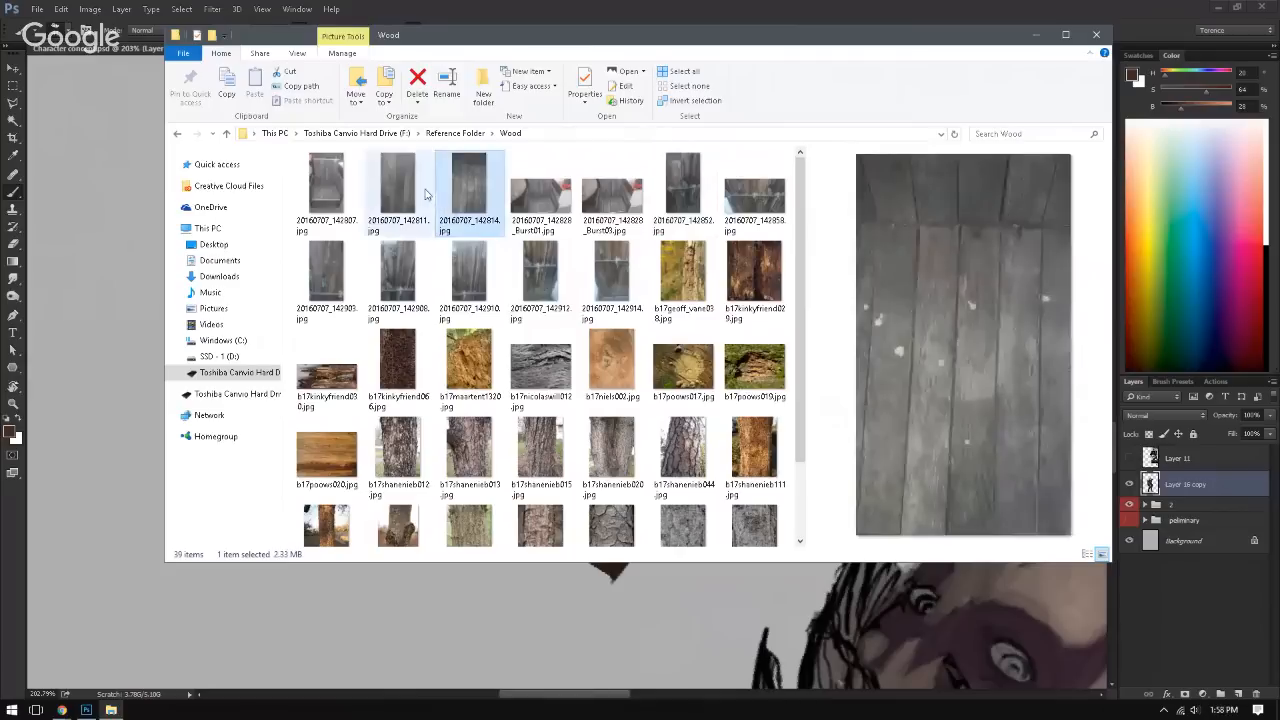
click(405, 186)
click(336, 185)
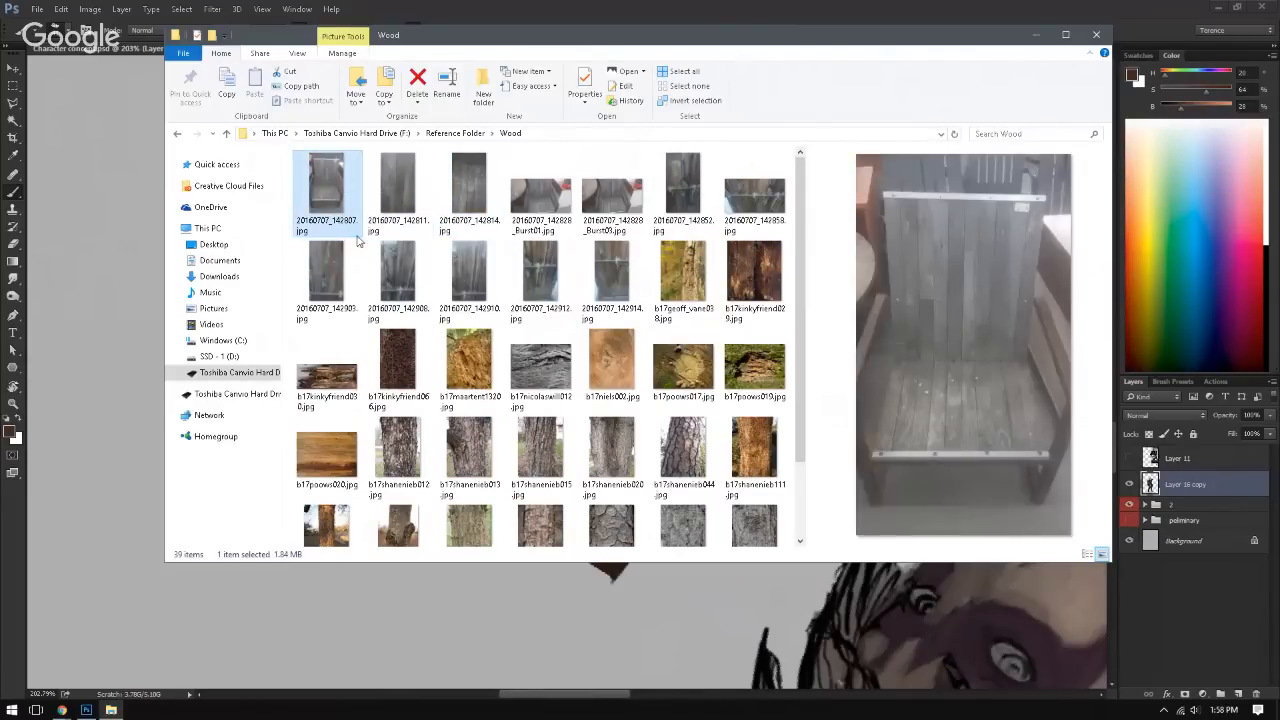
drag(803, 250, 784, 268)
click(344, 365)
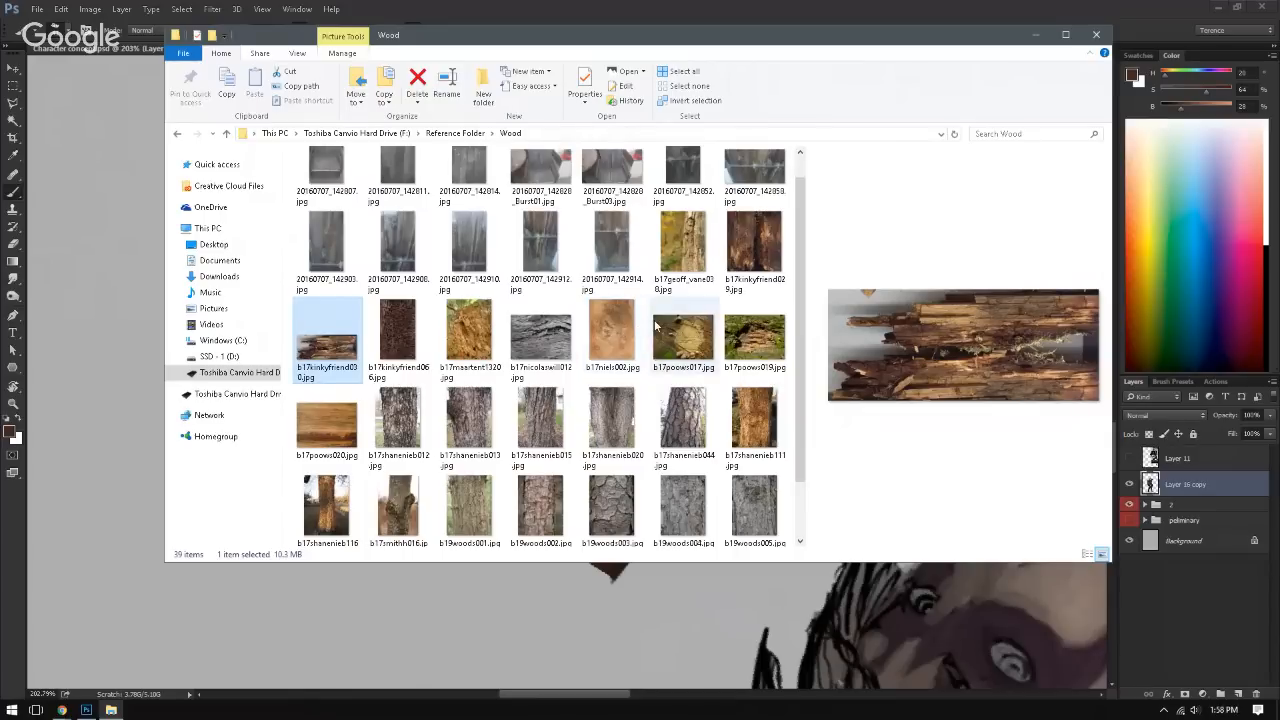
drag(800, 285, 810, 257)
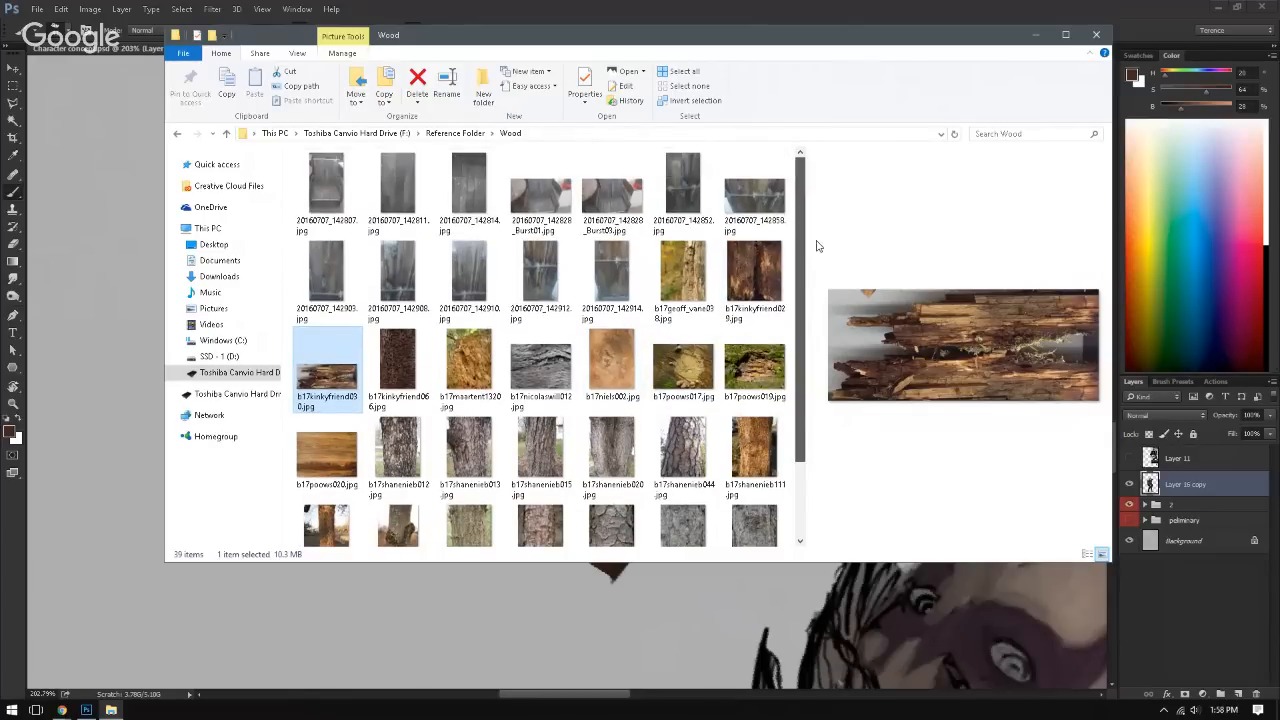
Step: Compare the previews of the plank photos 20160707_142811, 142814, 142852 and 142858 as texture candidates
click(745, 195)
click(693, 192)
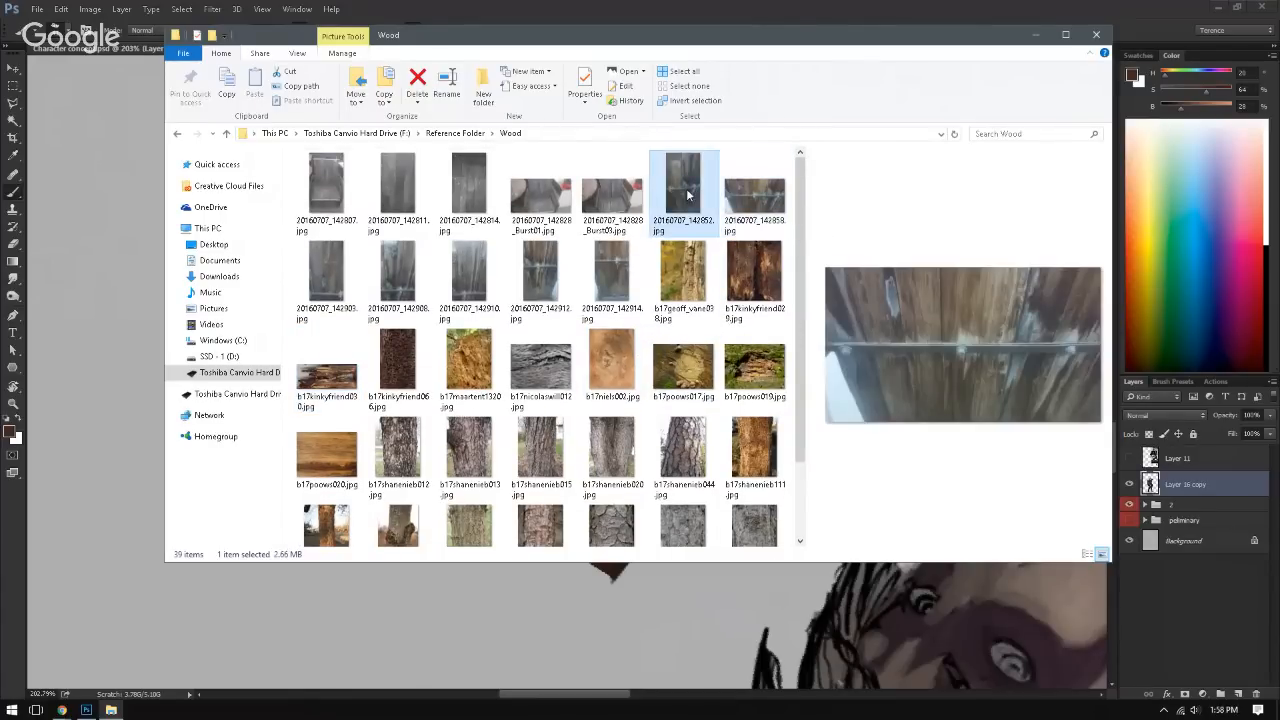
click(475, 188)
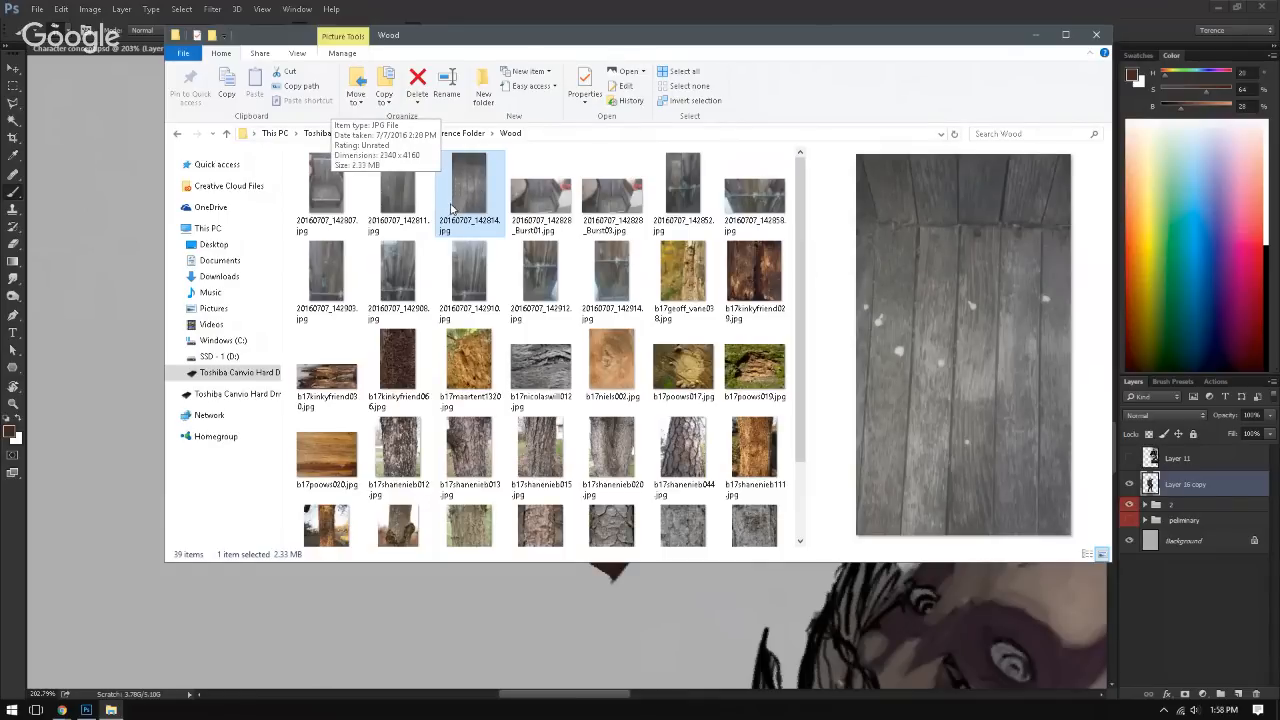
click(398, 193)
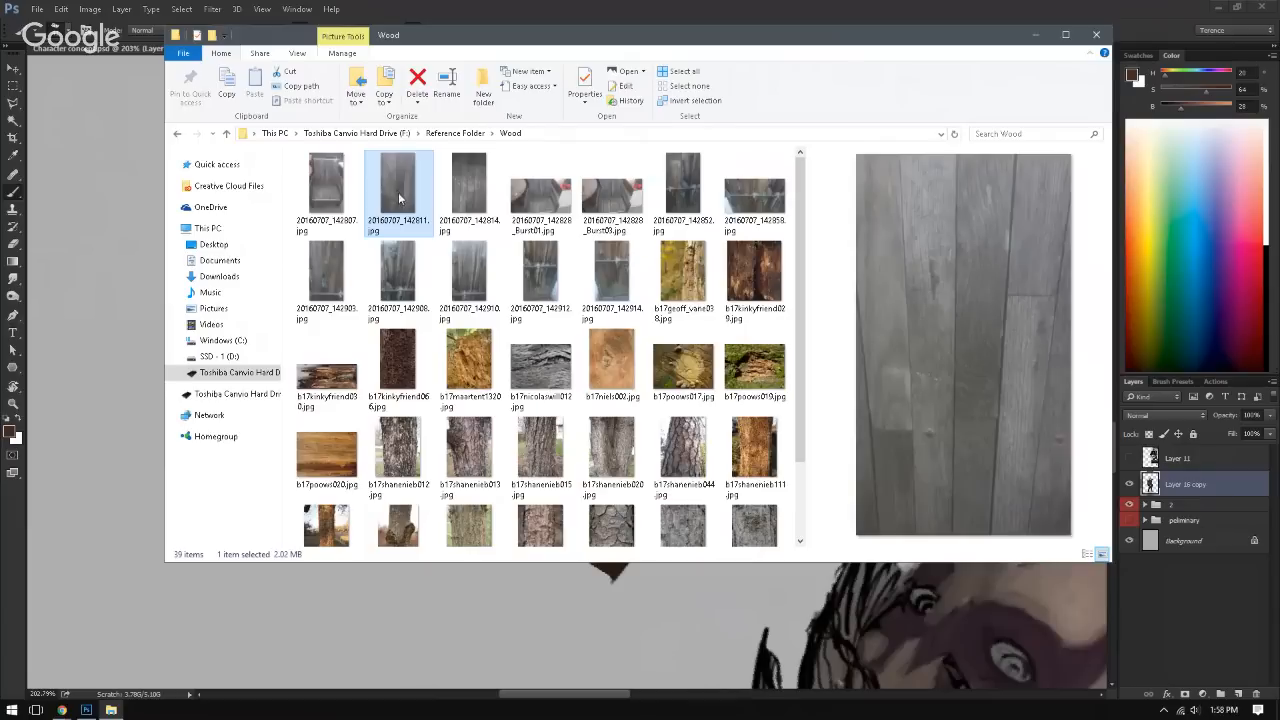
click(467, 183)
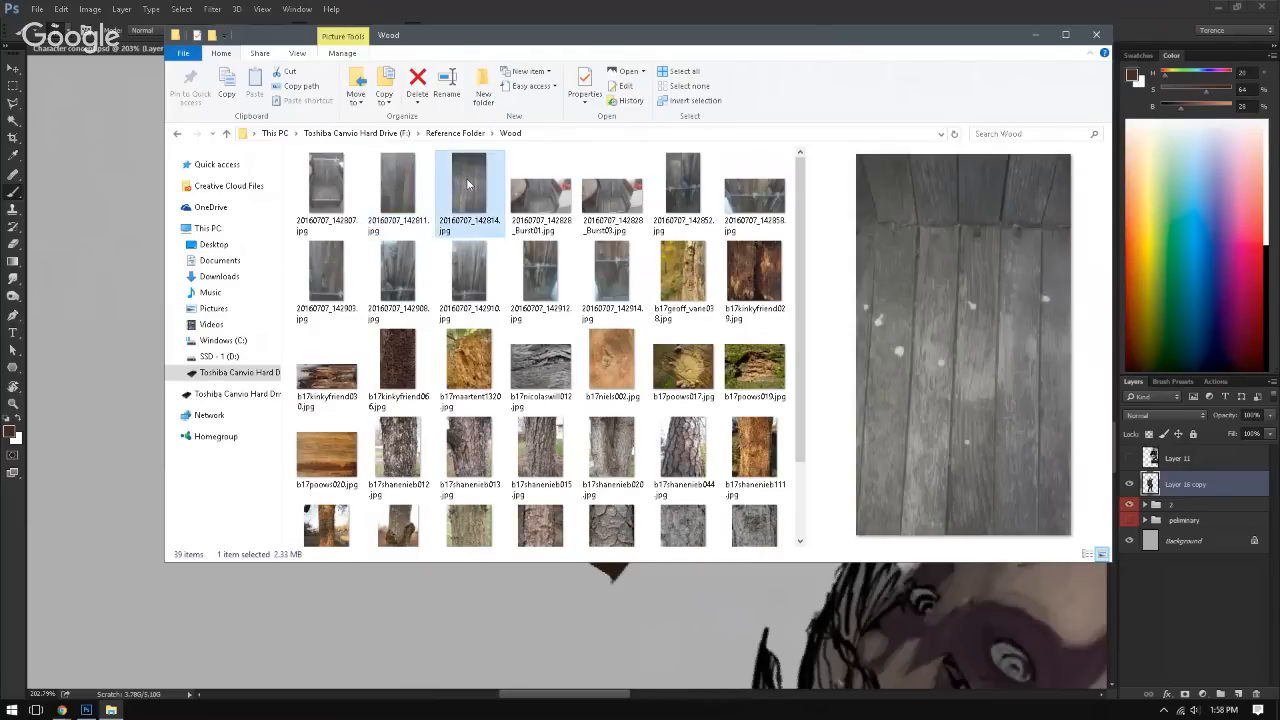
click(683, 182)
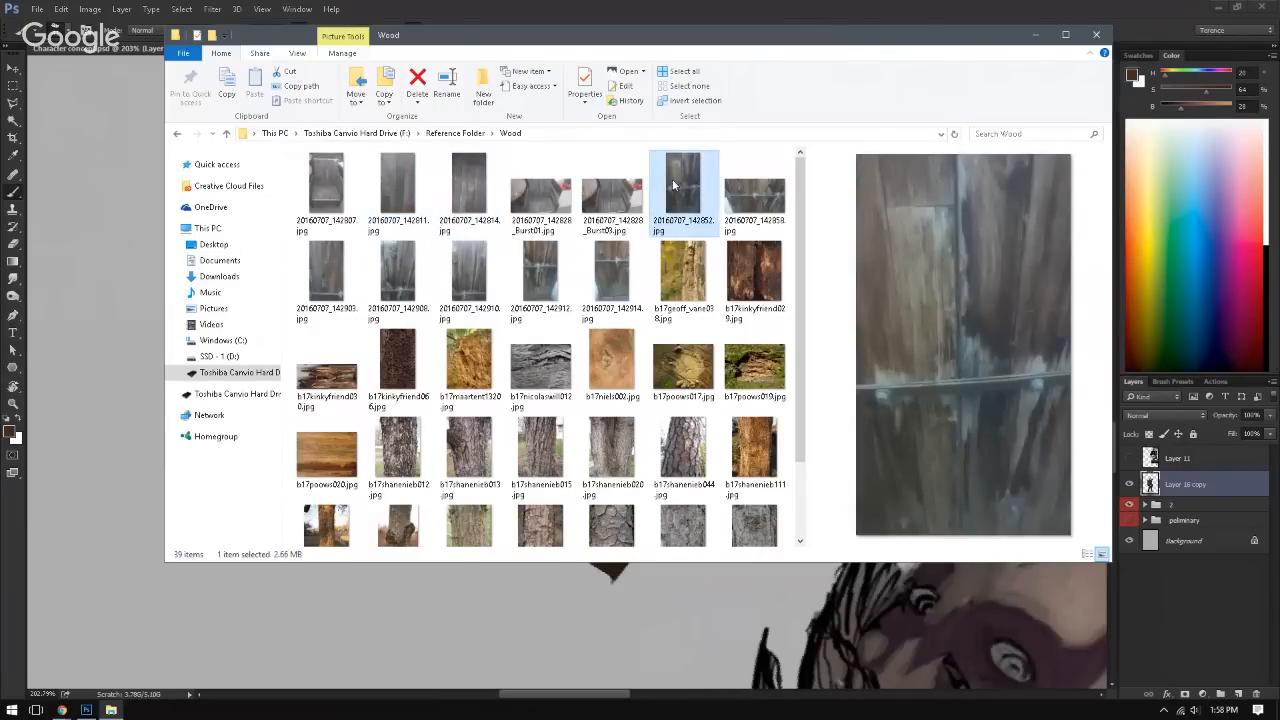
click(755, 197)
click(683, 193)
Step: Place the plank photo 20160707_142852 into the character document as a new layer, scaled down to 5.70%
drag(679, 195, 282, 618)
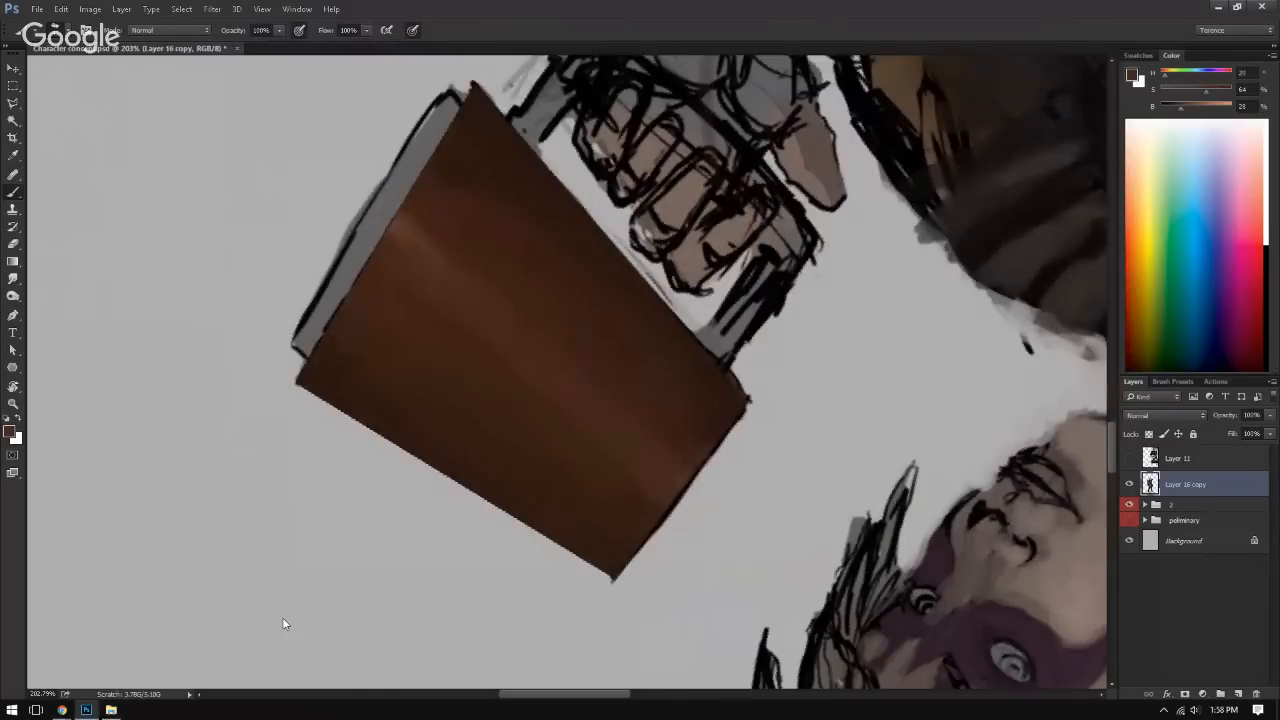
key(ctrl+t)
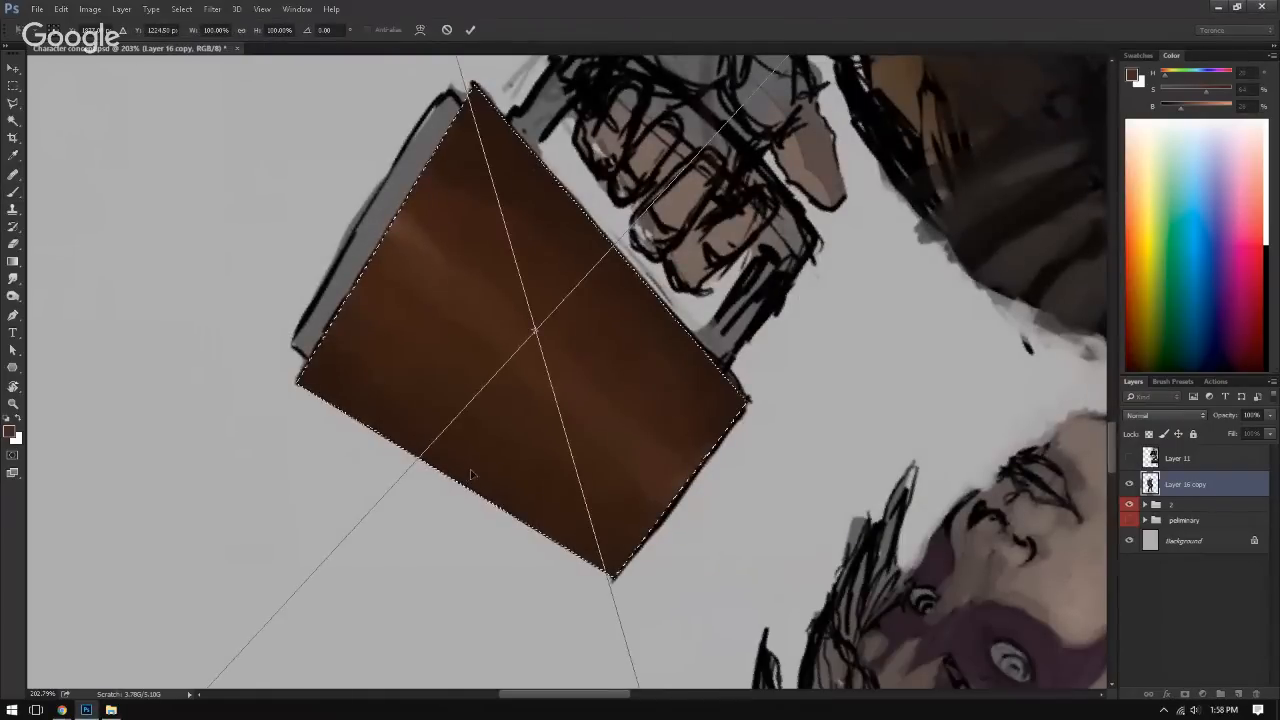
key(ctrl+0)
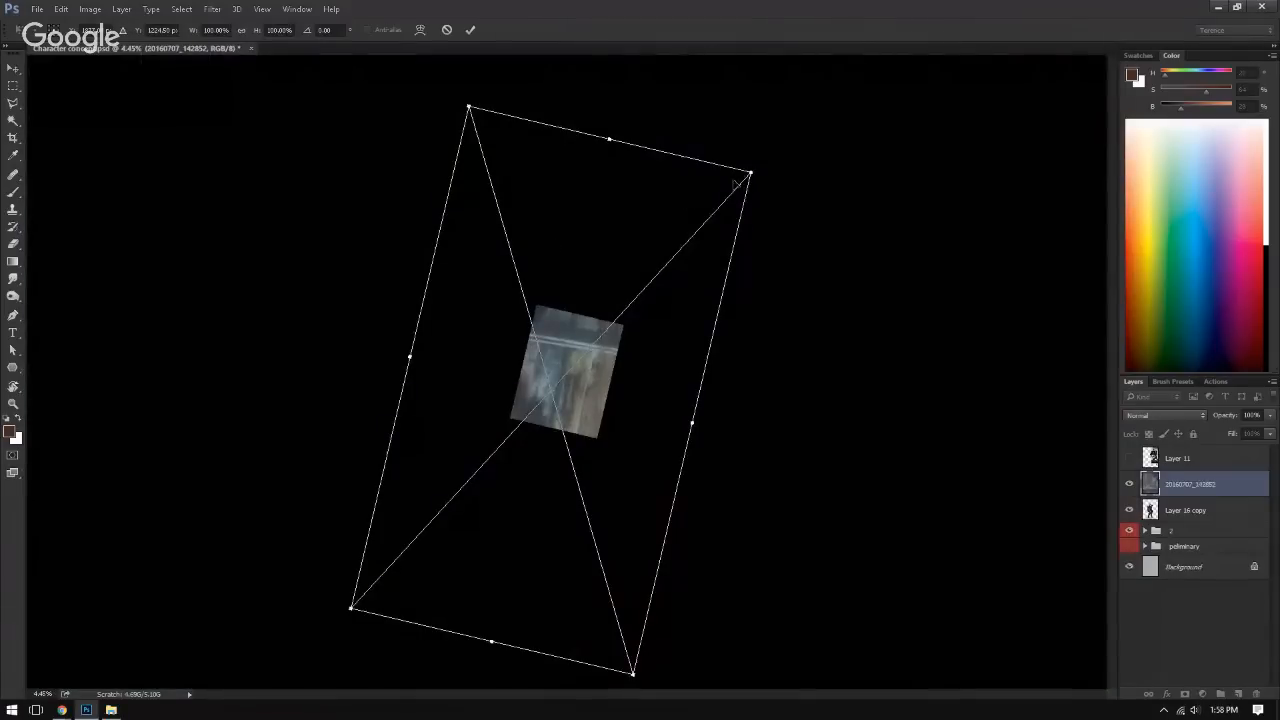
drag(737, 184, 578, 381)
key(ctrl+equal)
key(ctrl+equal)
key(ctrl+equal)
key(ctrl+equal)
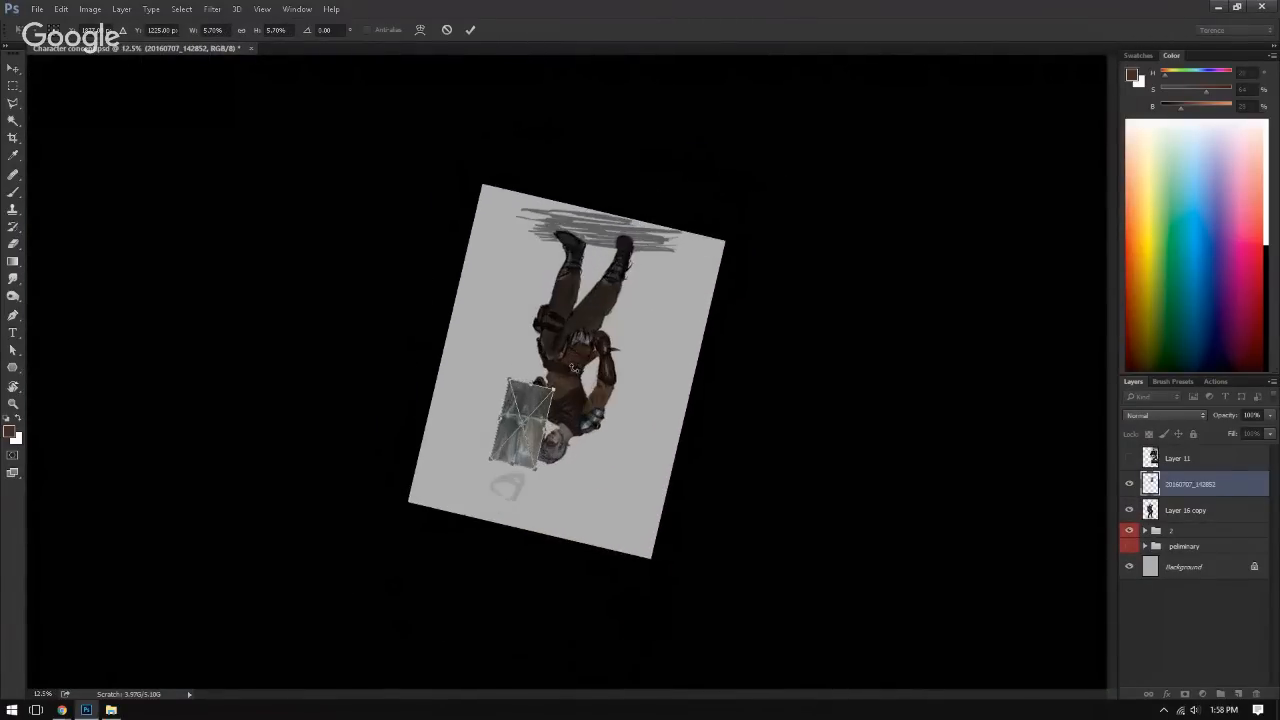
key(ctrl+equal)
key(ctrl+equal)
key(ctrl+equal)
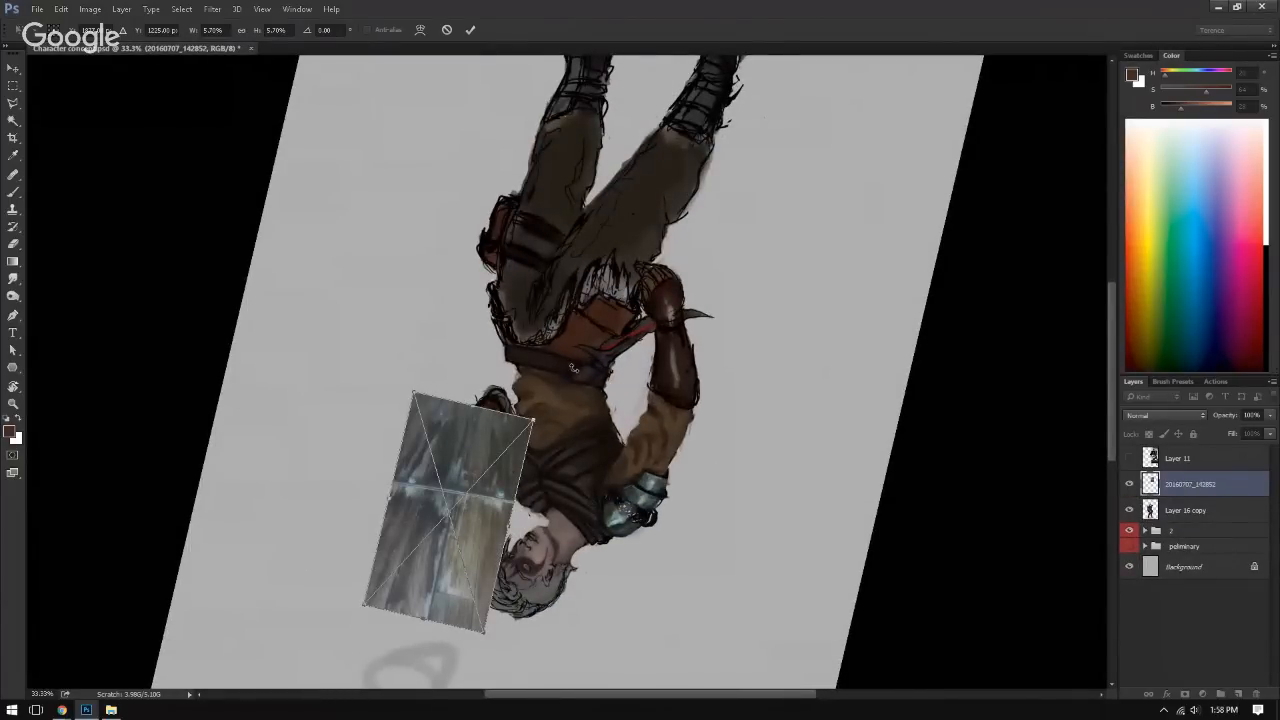
key(Return)
key(b)
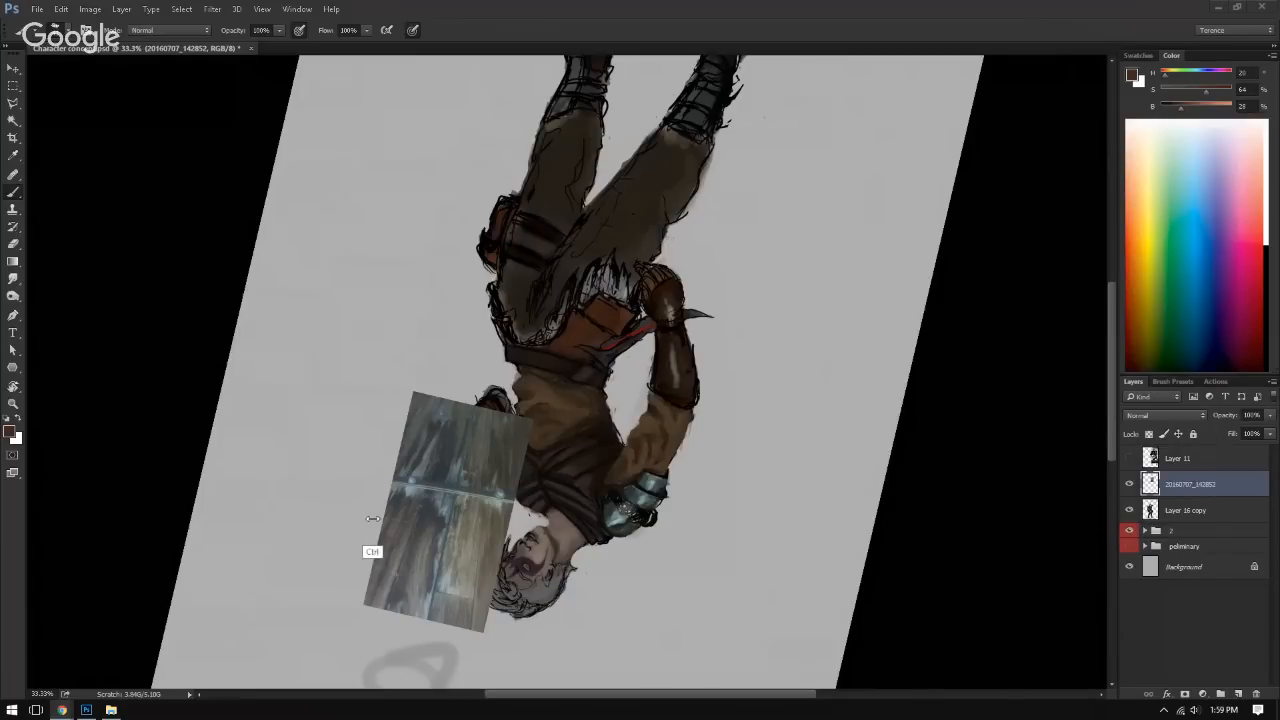
Step: Move the wood photo over the held book, taper it in perspective, and rotate it to match the book's tilt
drag(370, 525, 428, 518)
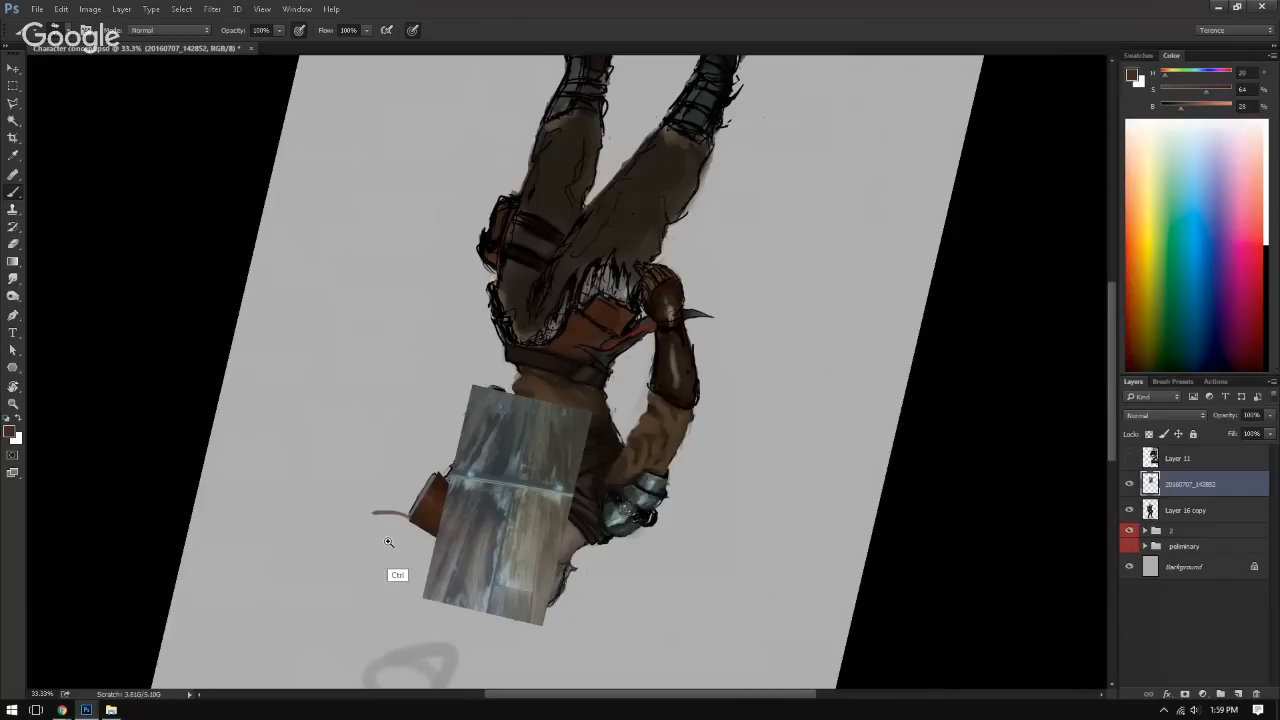
scroll(441, 548, up, 1)
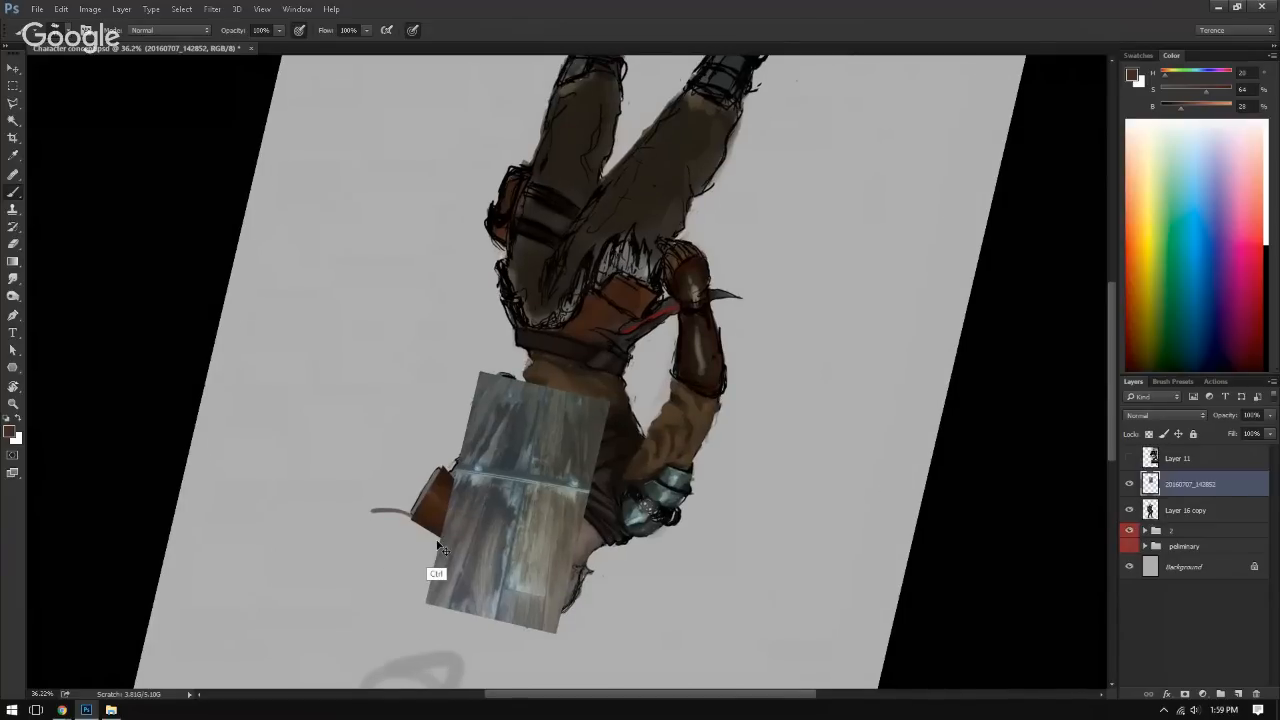
scroll(441, 548, up, 5)
key(ctrl+t)
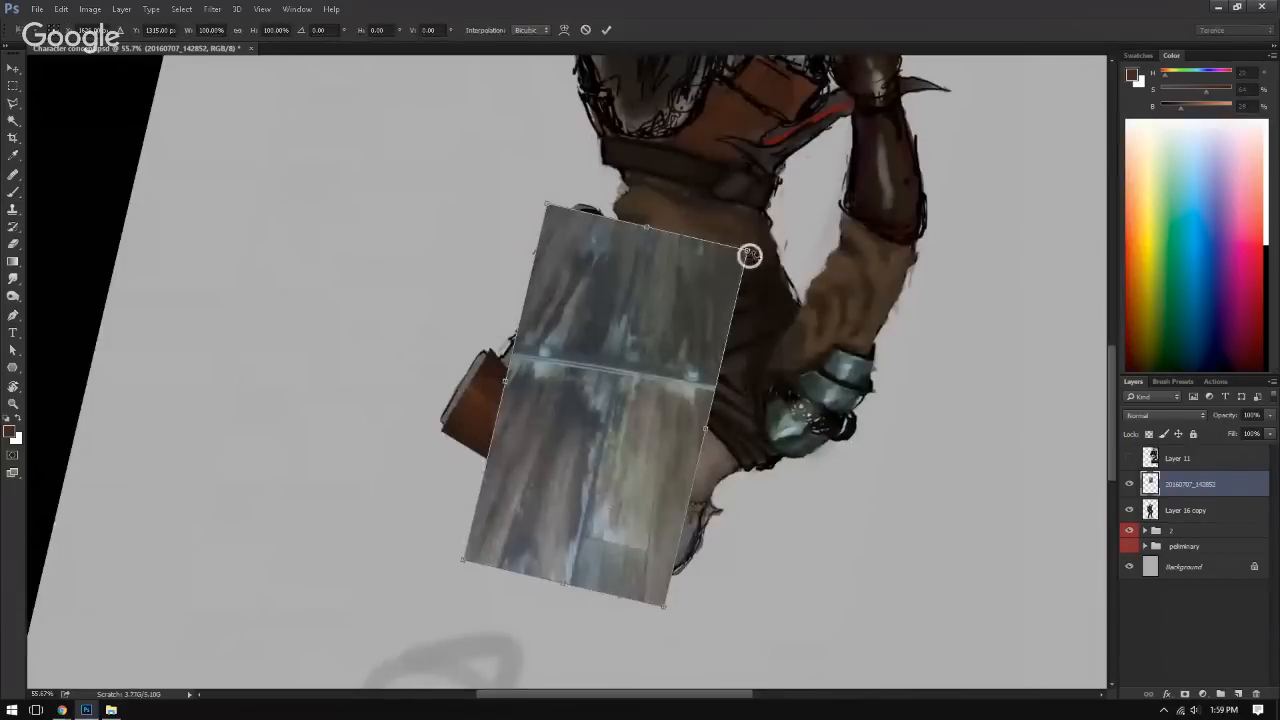
drag(750, 256, 783, 283)
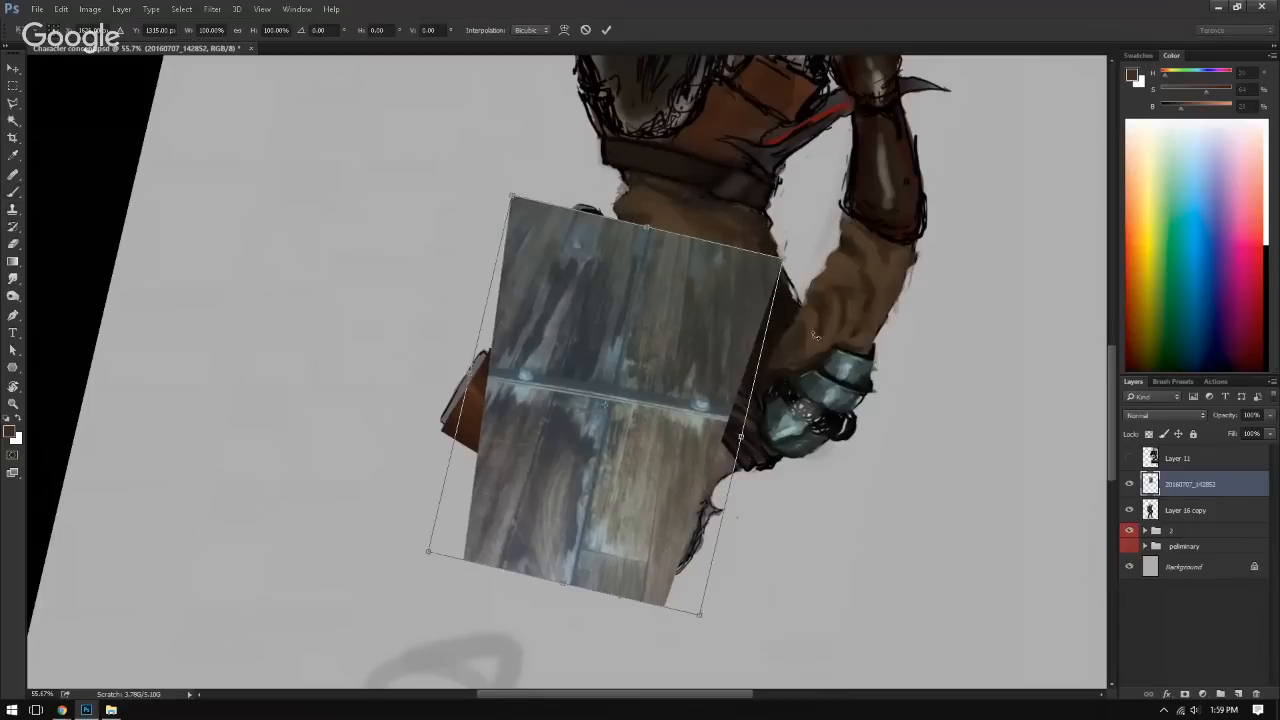
drag(842, 351, 626, 207)
drag(609, 361, 569, 385)
key(Return)
Step: Set the wood photo layer's blending mode to Overlay
mouse_move(516, 480)
mouse_down()
mouse_move(557, 443)
mouse_move(582, 441)
mouse_up()
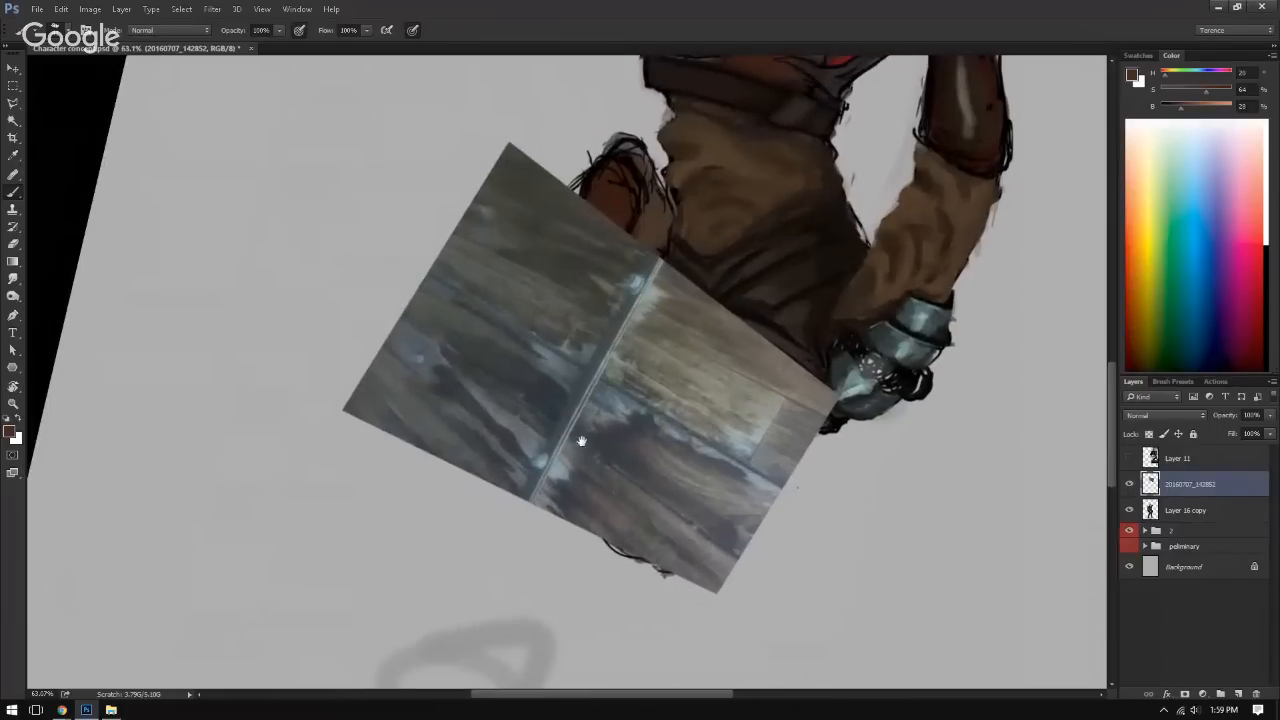
key(r)
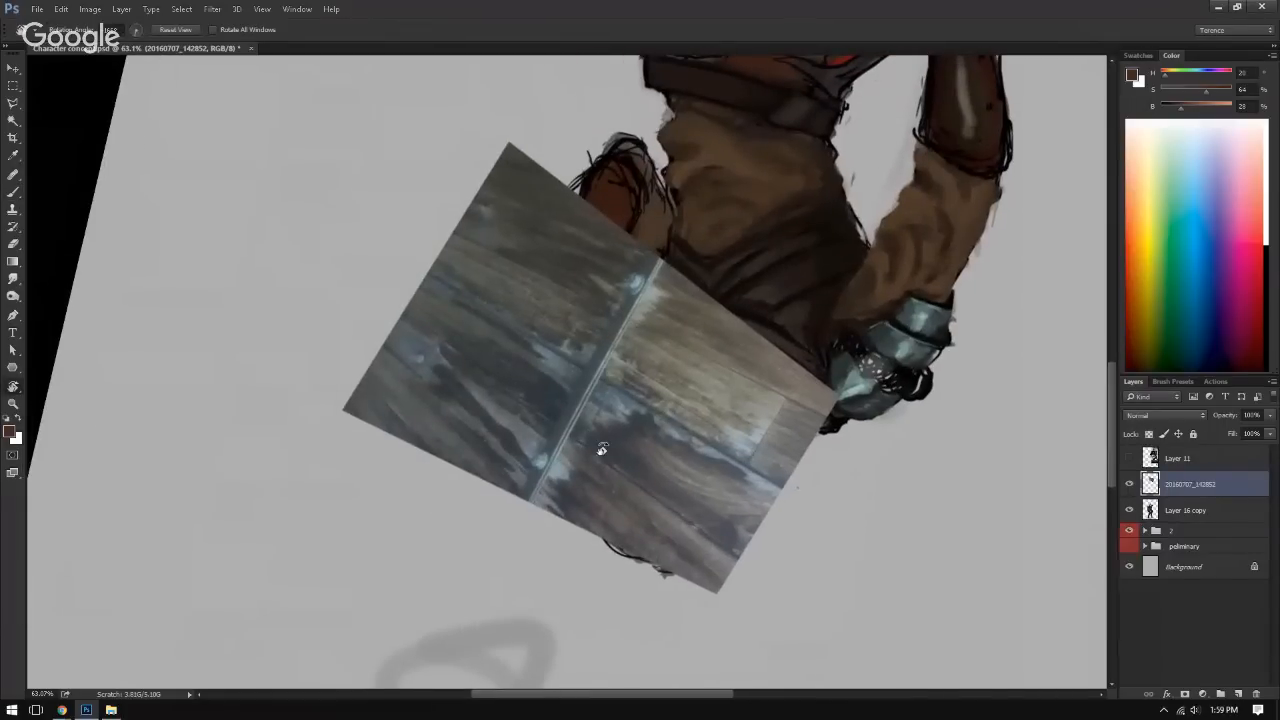
key(c)
key(Escape)
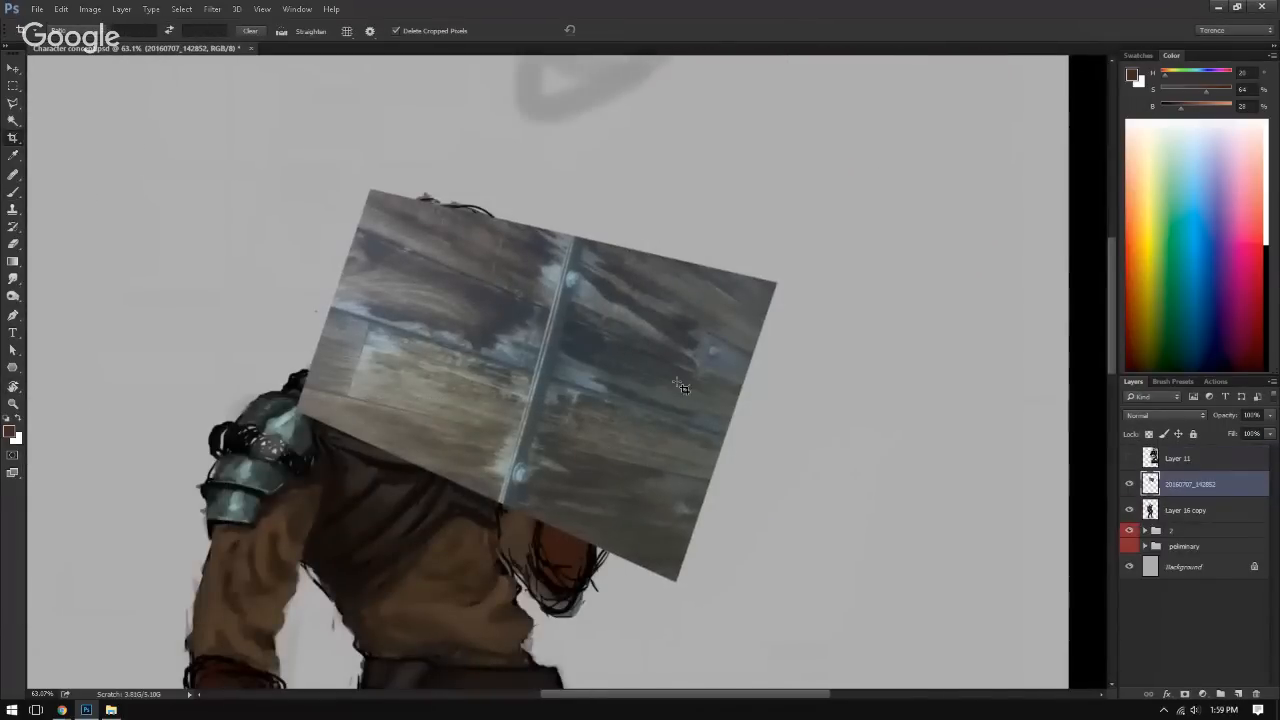
click(1165, 415)
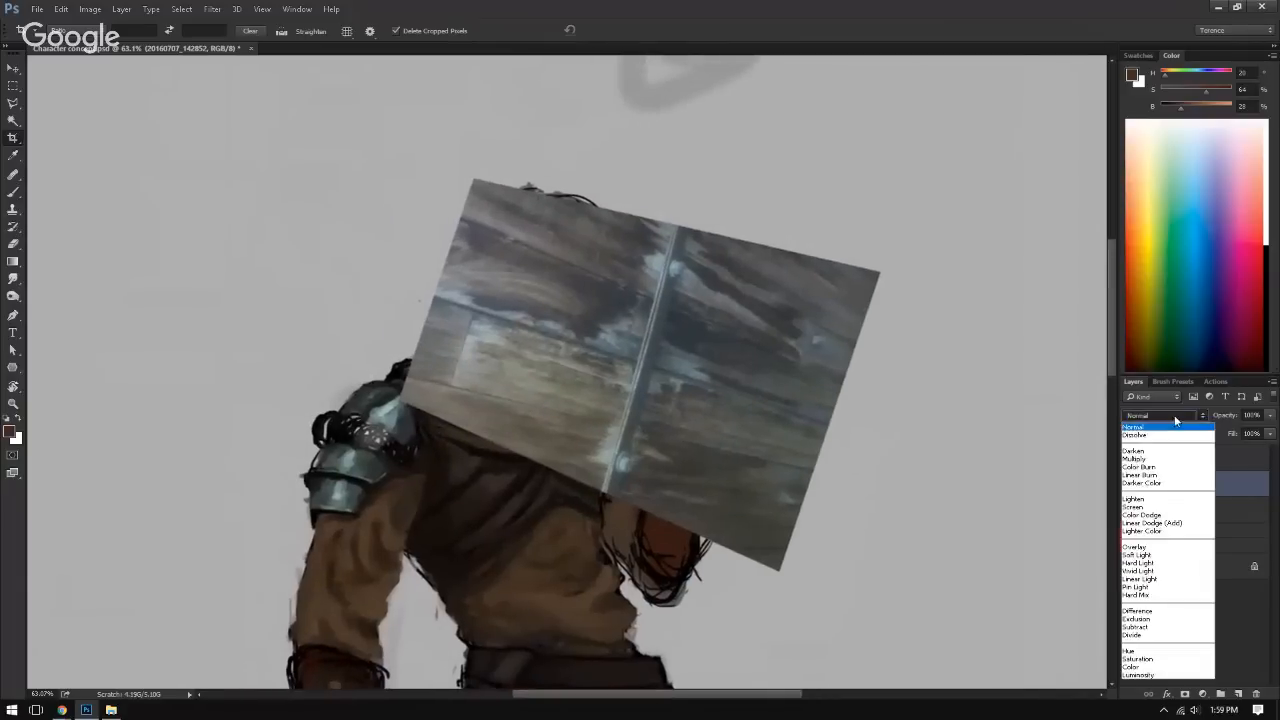
click(1137, 547)
mouse_move(956, 502)
mouse_down()
mouse_move(889, 491)
mouse_move(831, 454)
mouse_up()
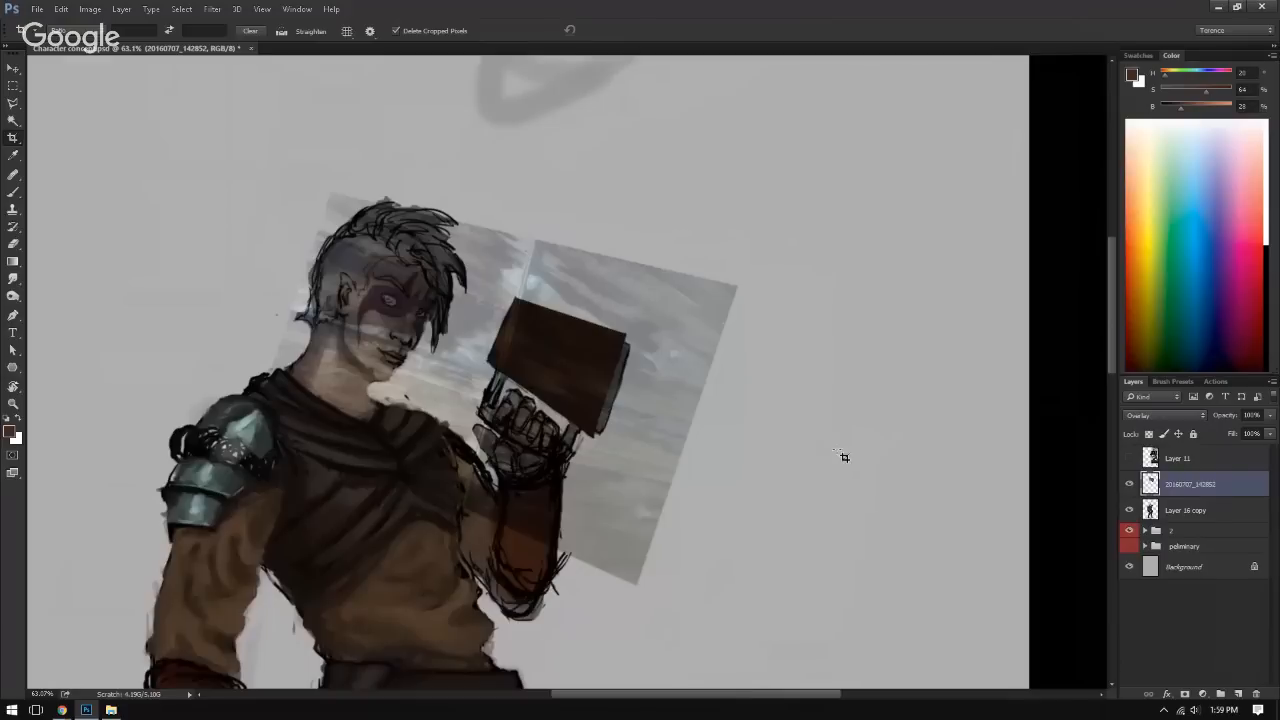
click(836, 447)
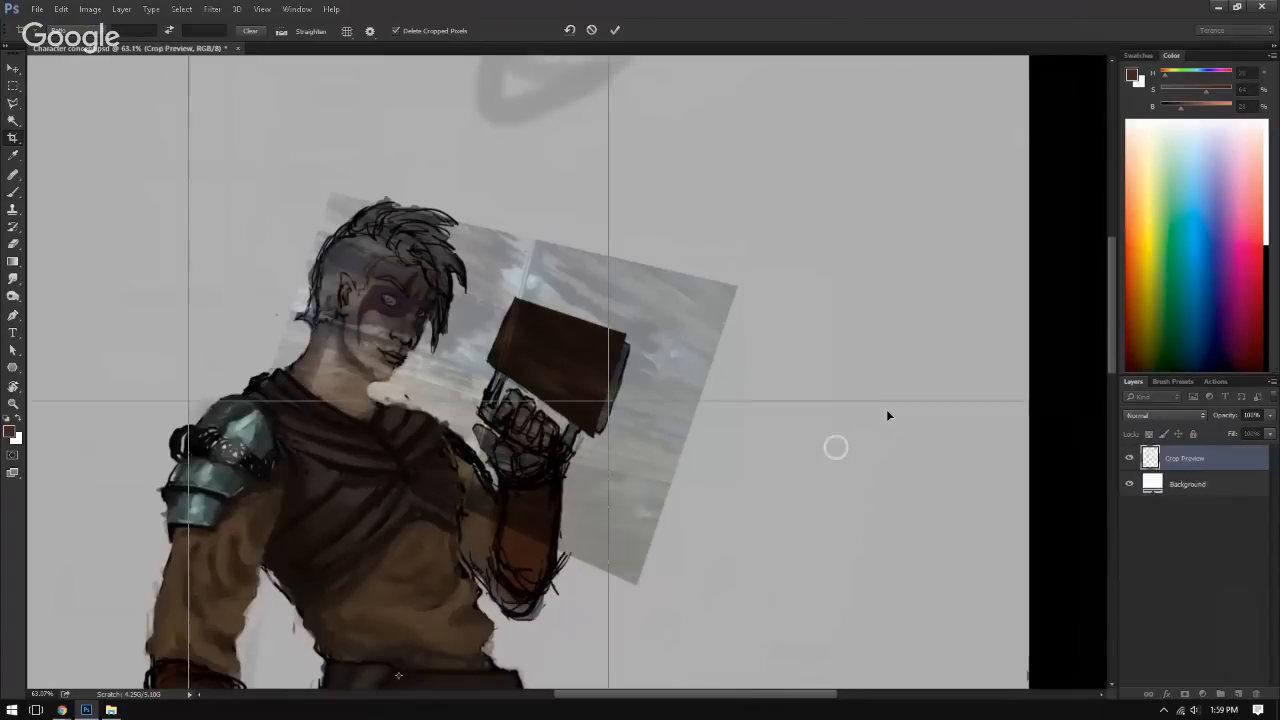
key(Escape)
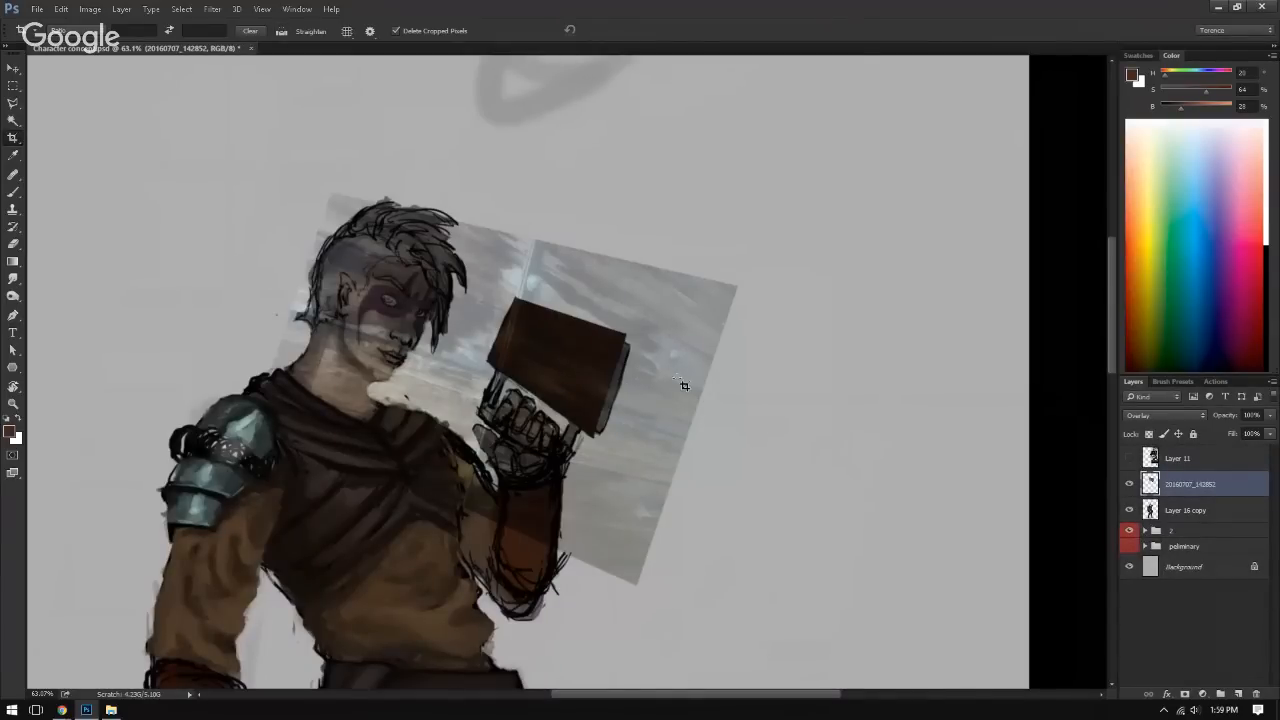
key(r)
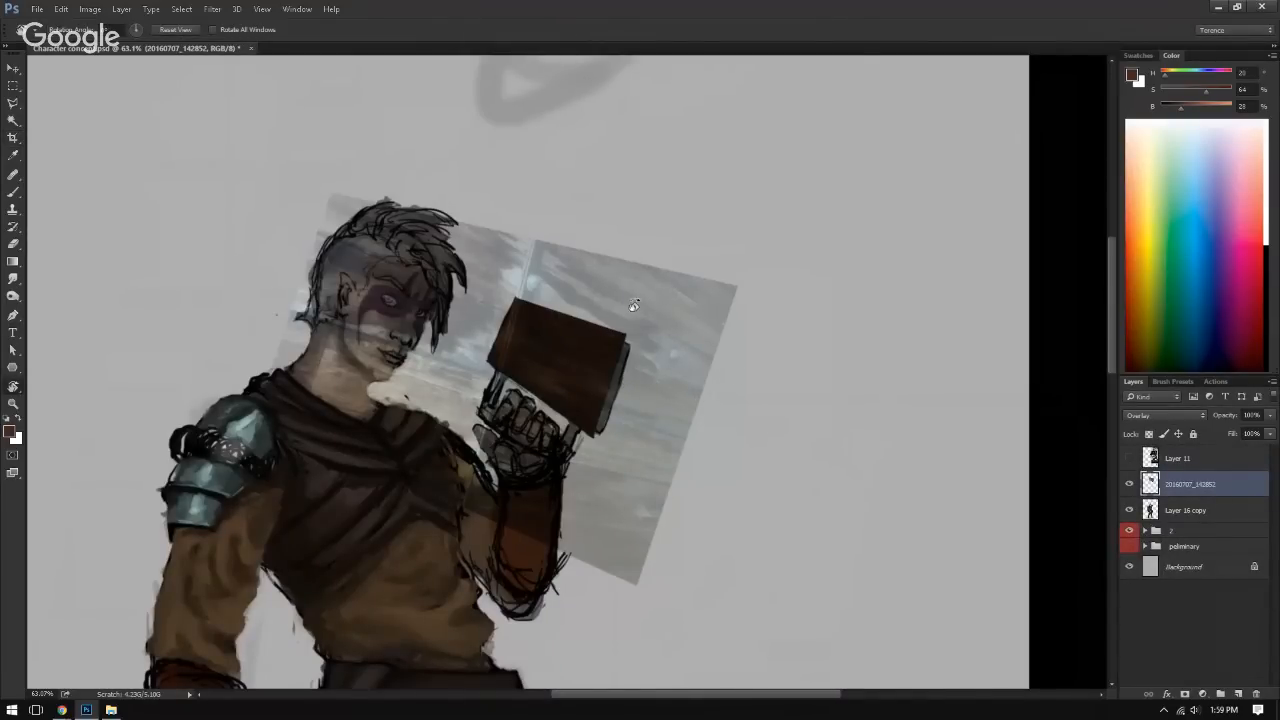
drag(789, 303, 743, 352)
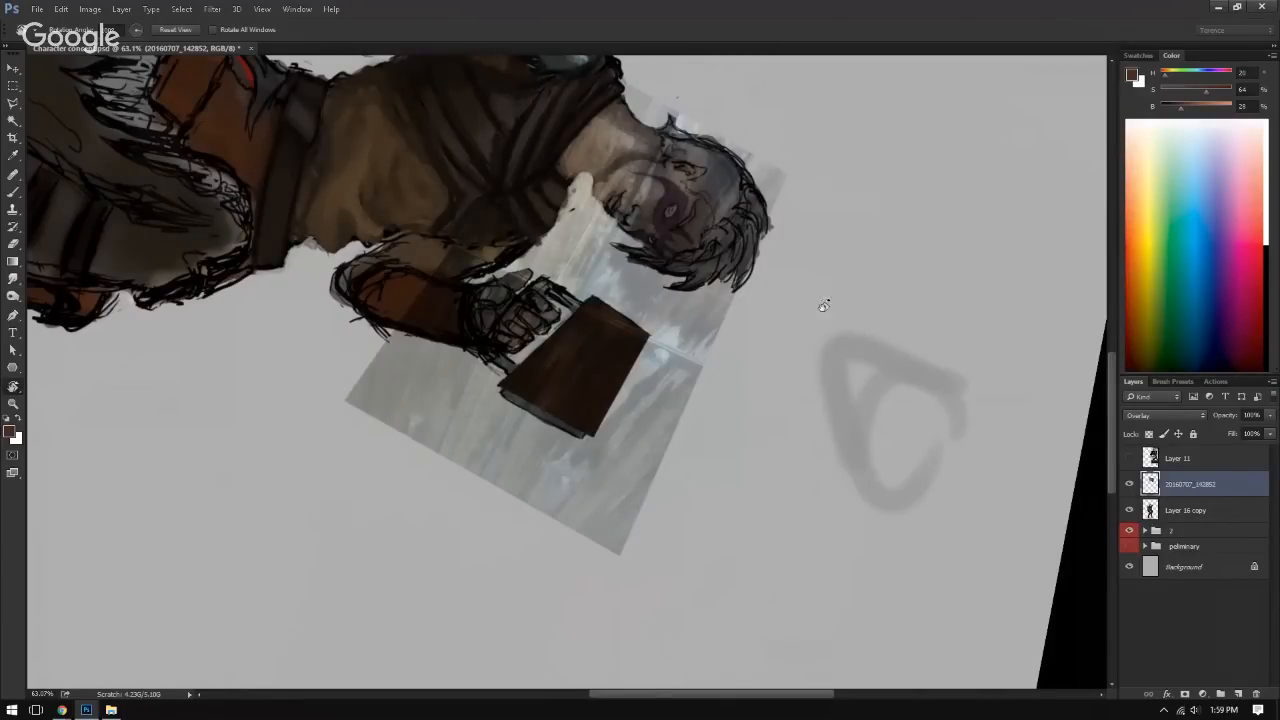
drag(824, 305, 734, 449)
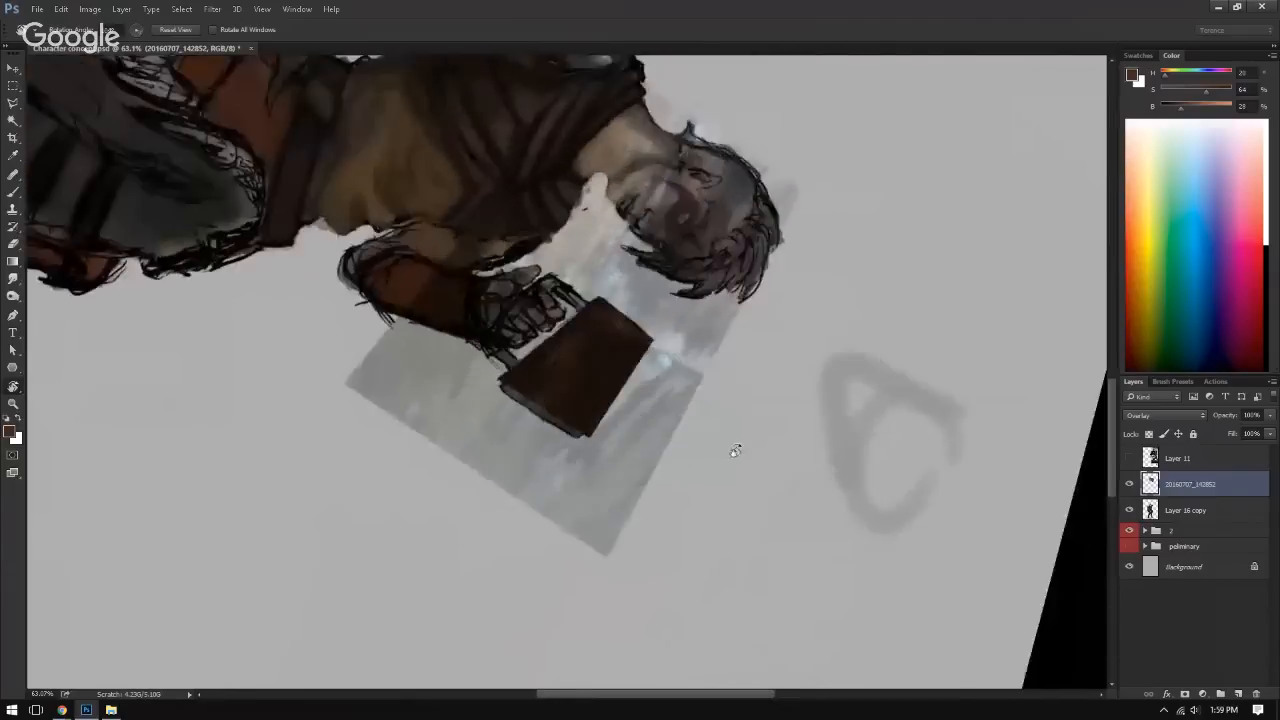
drag(314, 443, 659, 506)
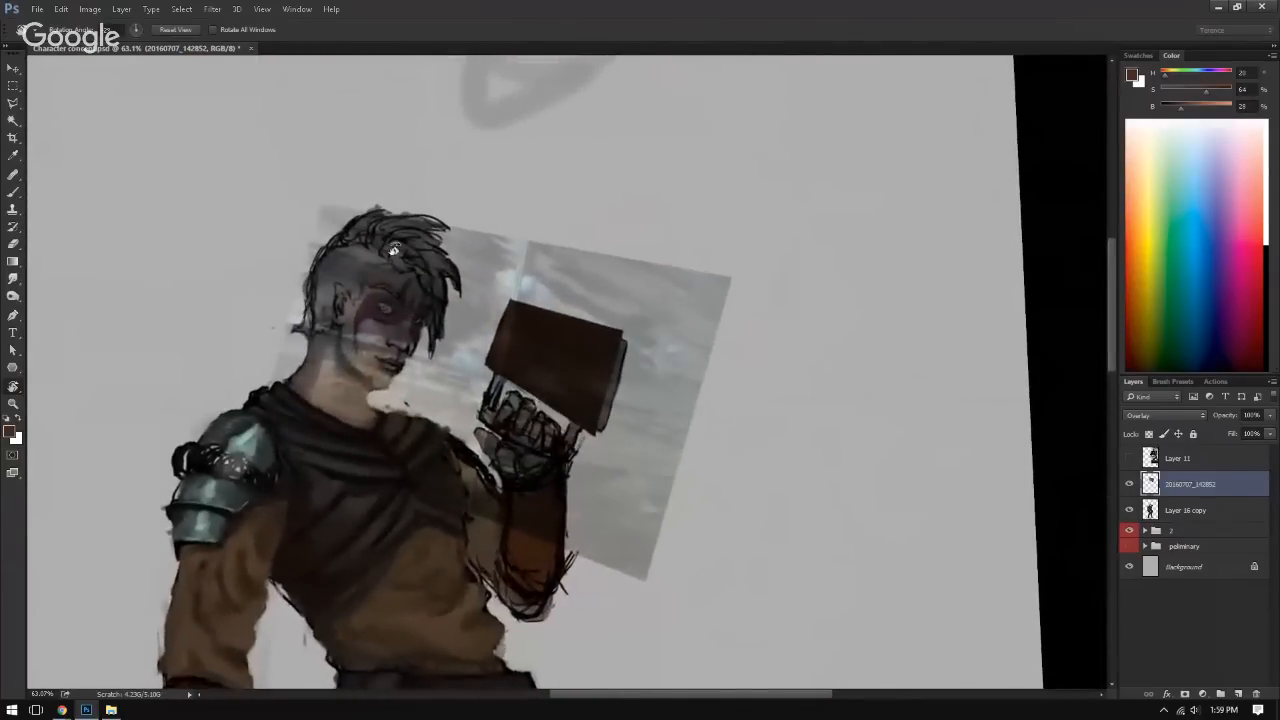
drag(121, 32, 36, 40)
text(0)
key(Return)
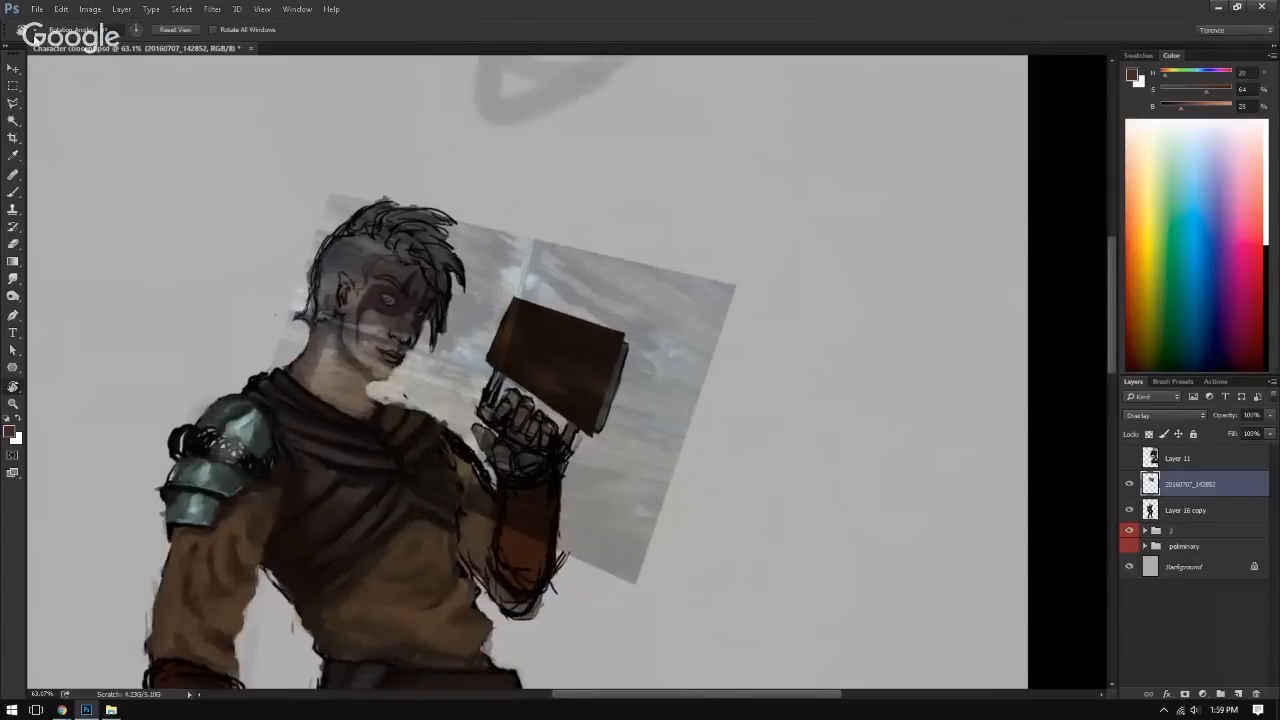
drag(766, 260, 713, 328)
key(c)
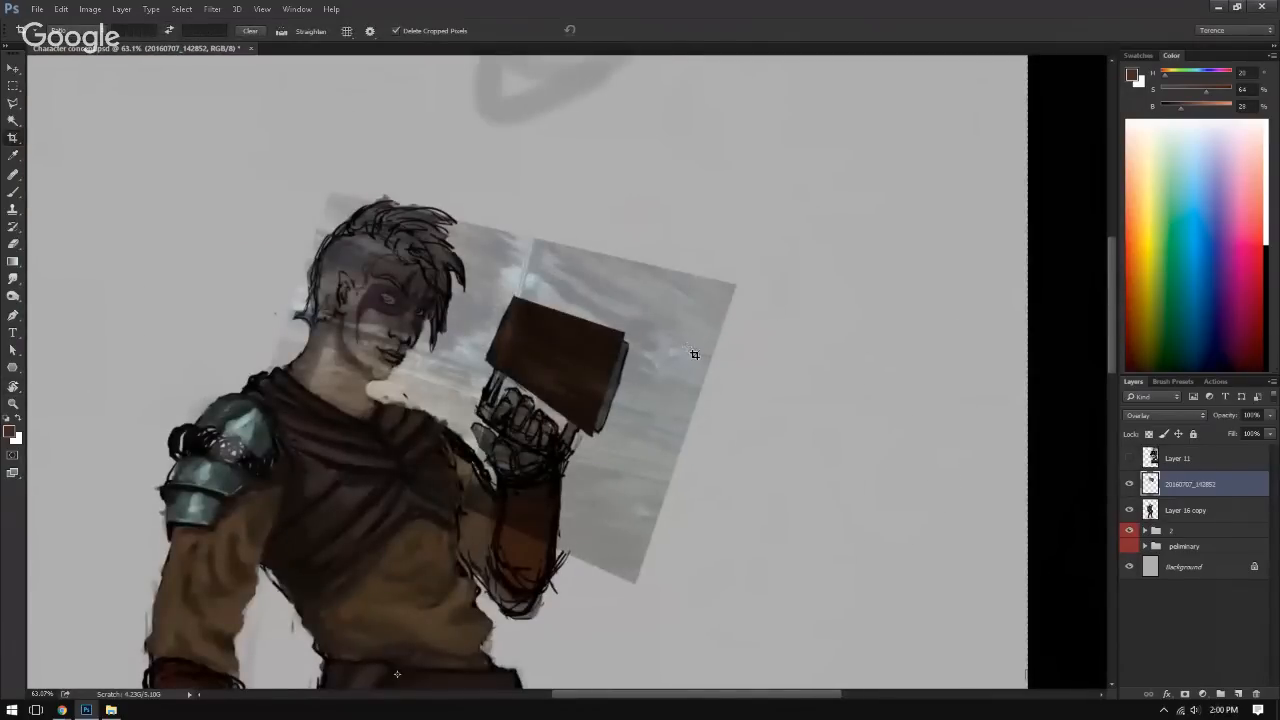
key(b)
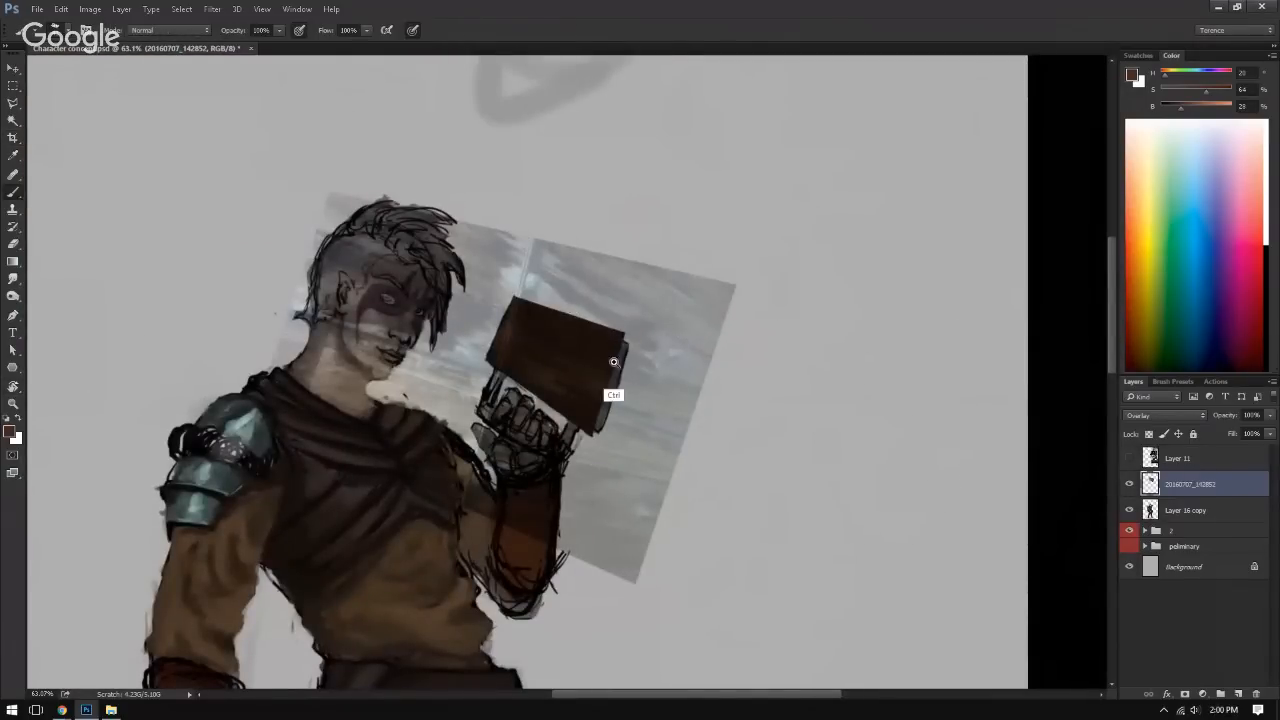
Step: Shrink the wood photo with Free Transform, shift it over the book cover and rotate it slightly
mouse_move(613, 362)
mouse_down()
mouse_move(566, 351)
mouse_move(600, 362)
mouse_move(650, 330)
mouse_up()
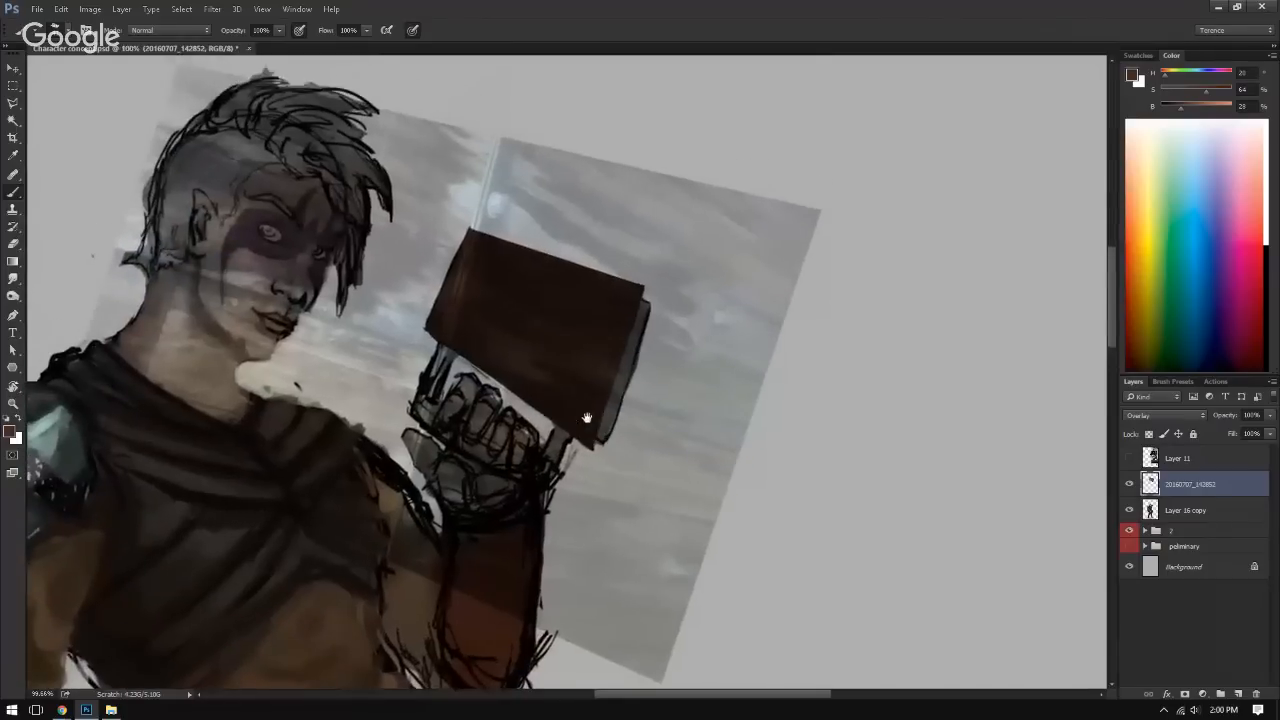
key(ctrl+y)
key(ctrl+y)
key(ctrl+t)
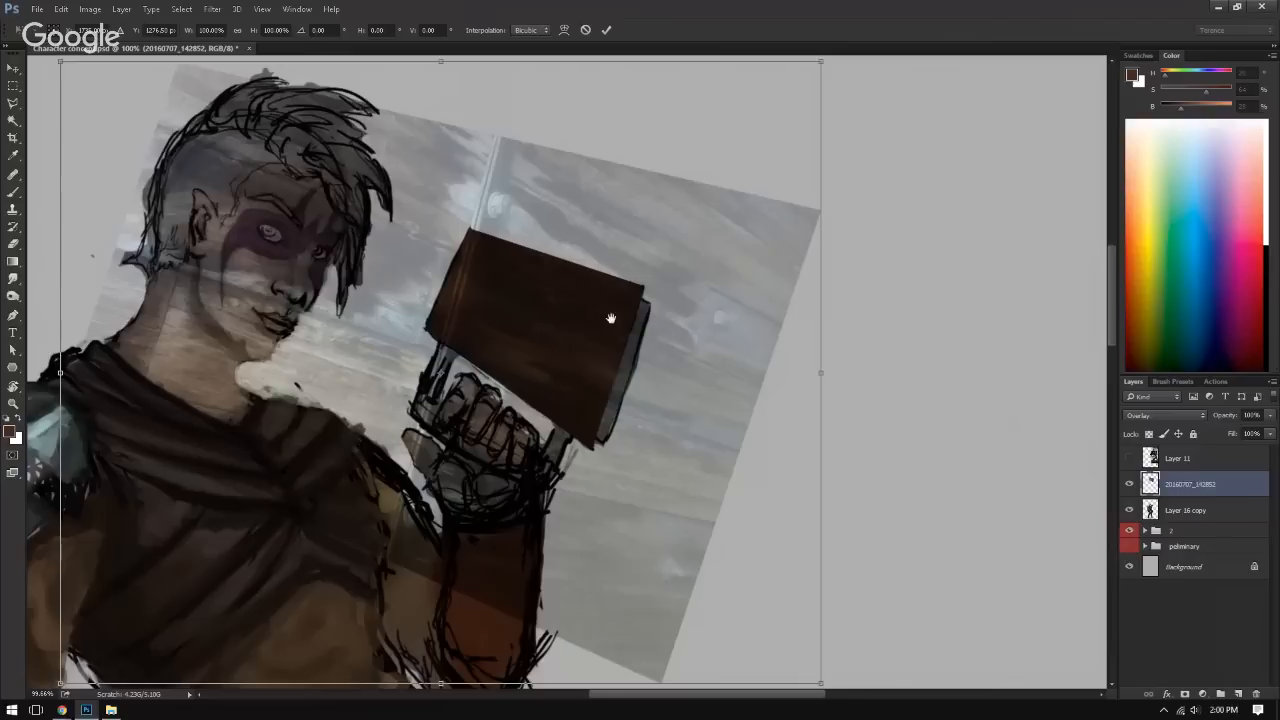
mouse_move(579, 304)
mouse_down()
mouse_move(646, 336)
mouse_move(584, 312)
mouse_up()
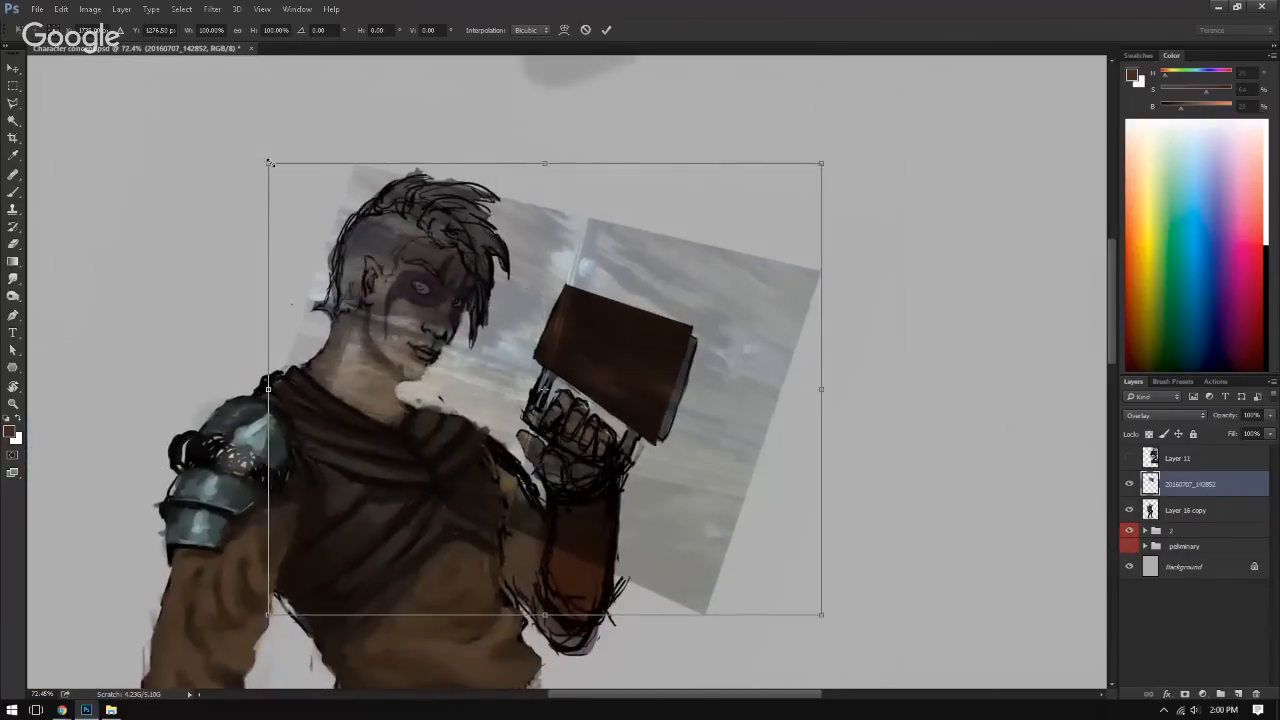
drag(268, 162, 455, 264)
drag(630, 316, 641, 301)
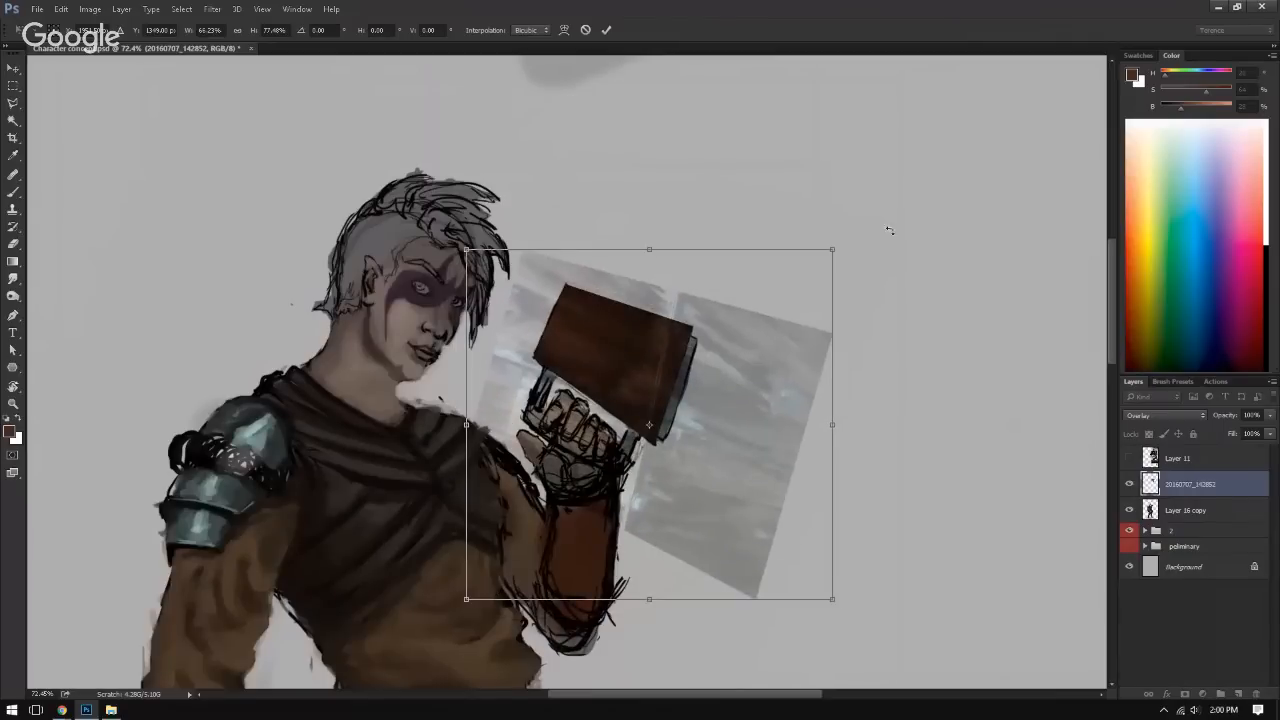
drag(888, 230, 900, 248)
drag(816, 610, 706, 518)
drag(660, 405, 875, 565)
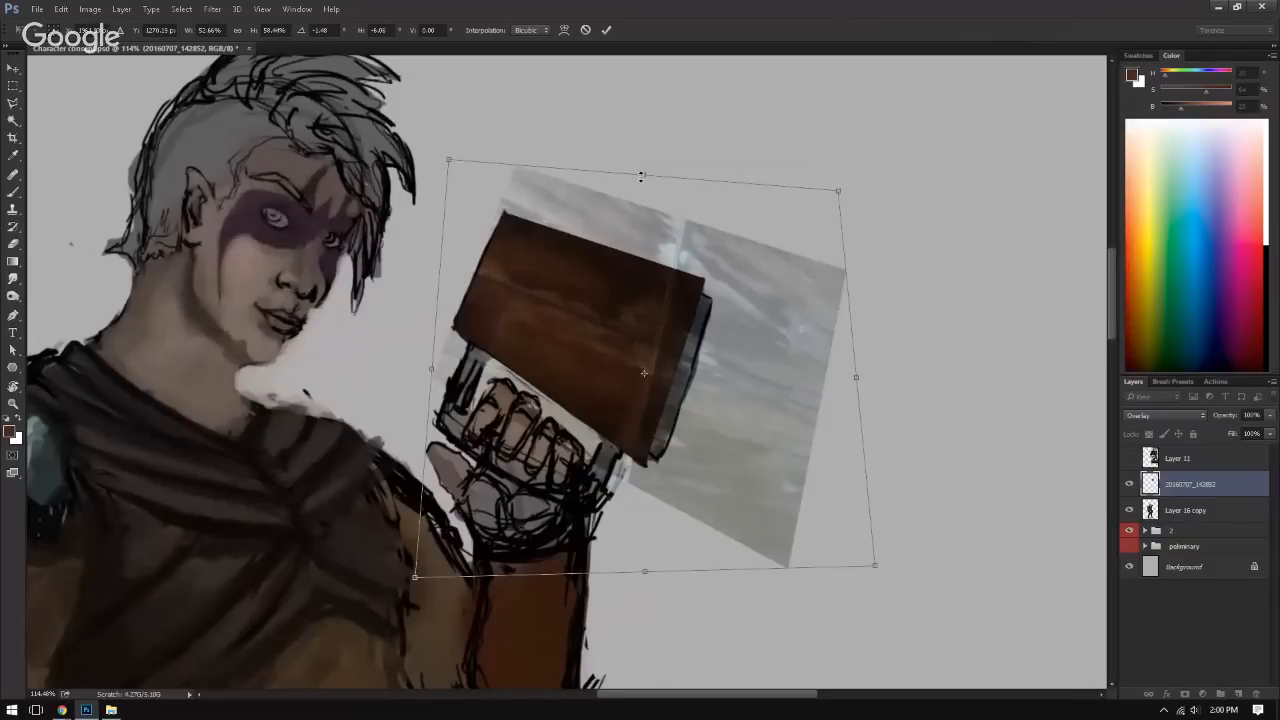
Step: Stretch and skew the wood photo to about 60.68% by 52.66% so its grain follows the book cover's slant
drag(641, 175, 705, 229)
key(ctrl)
drag(461, 398, 392, 381)
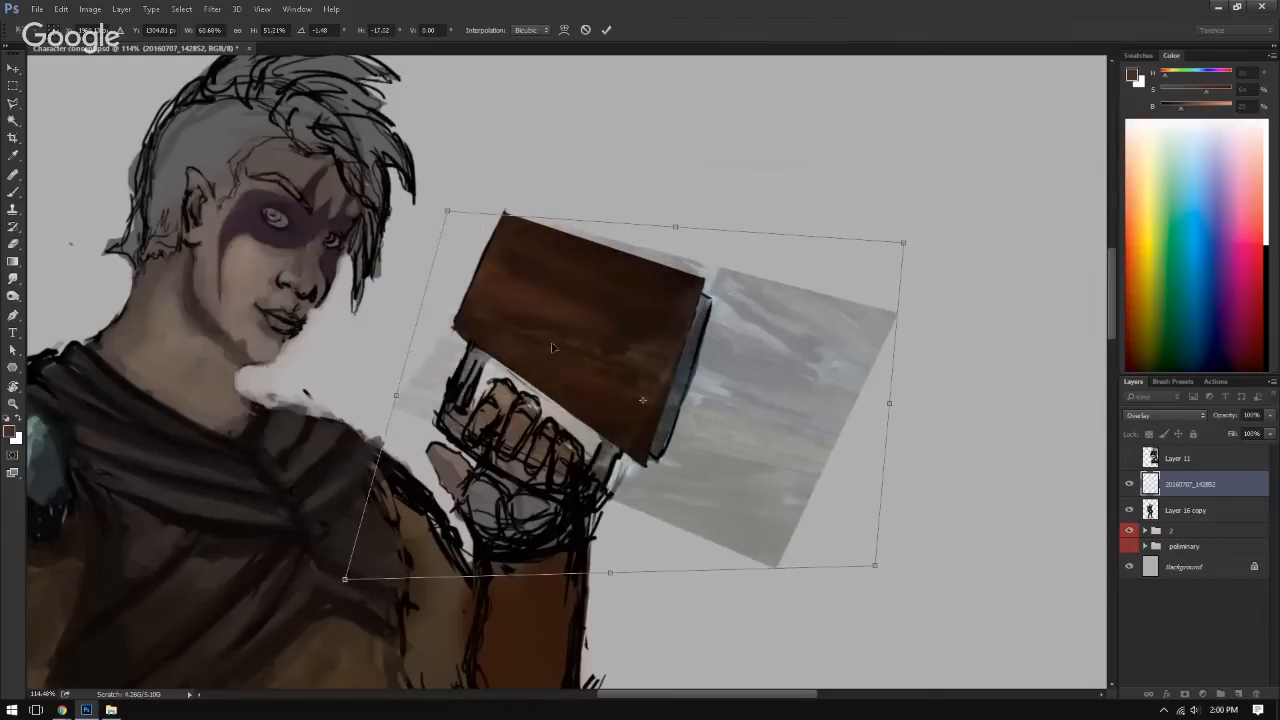
drag(606, 561, 707, 571)
drag(768, 443, 743, 436)
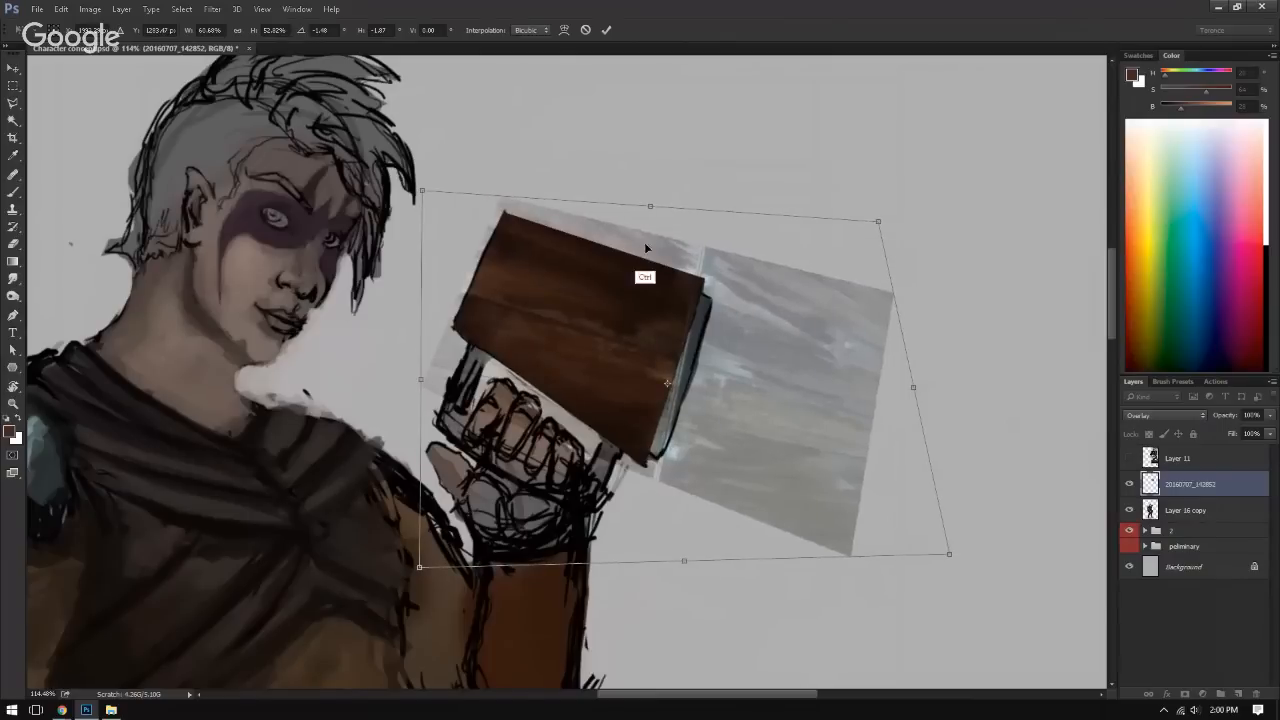
mouse_move(650, 207)
mouse_down()
mouse_move(670, 209)
mouse_move(650, 207)
mouse_up()
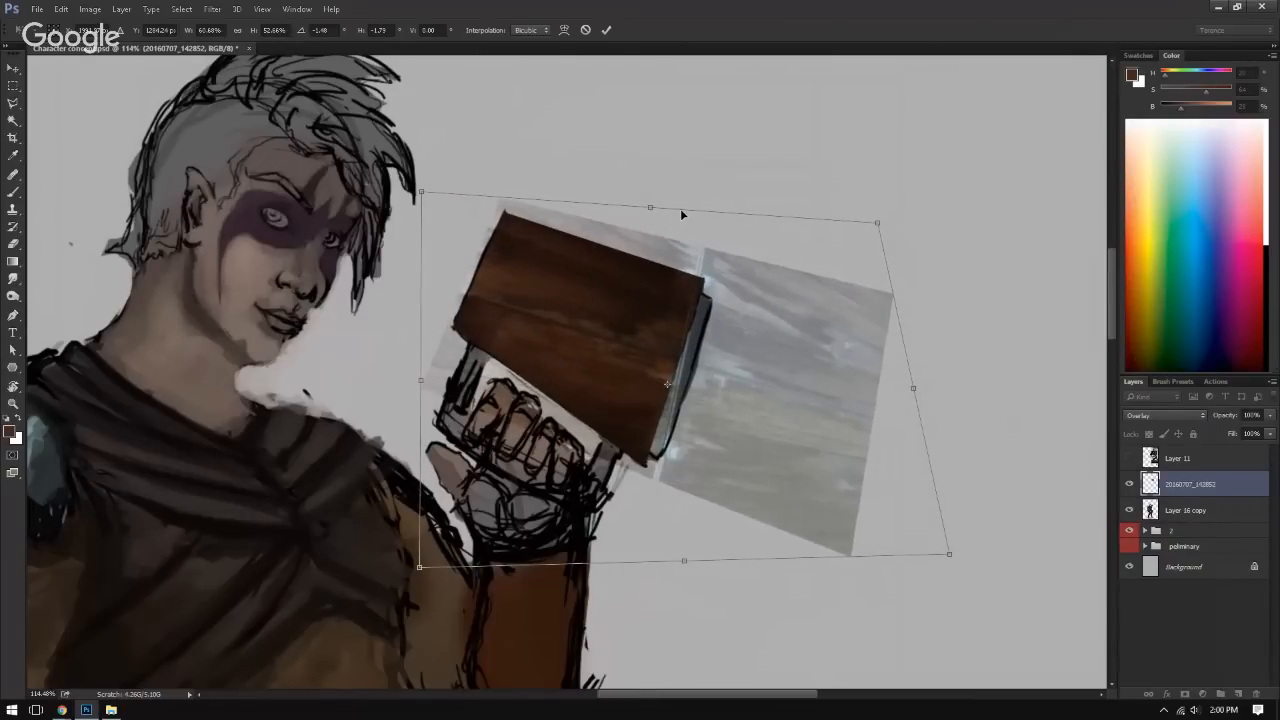
key(Return)
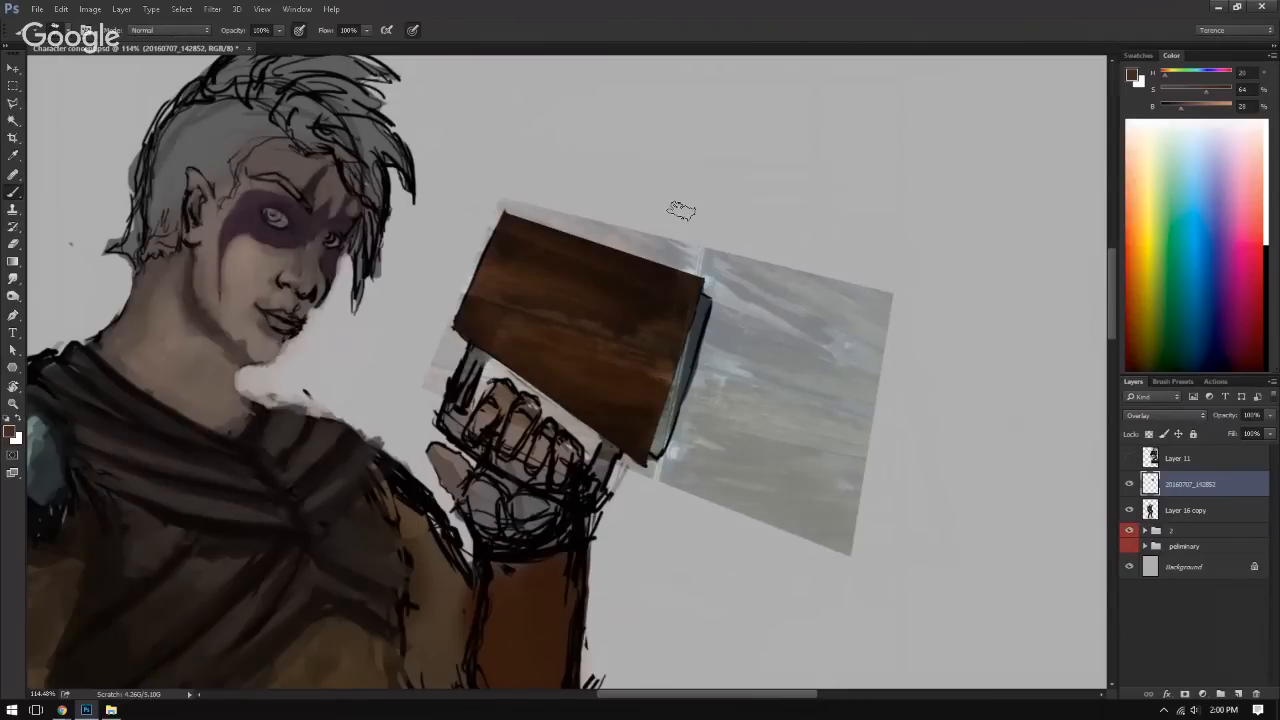
Step: Compare the book cover with the wood photo layer hidden and shown
mouse_move(630, 376)
mouse_down()
mouse_move(586, 354)
mouse_move(570, 322)
mouse_move(466, 337)
mouse_move(629, 380)
mouse_up()
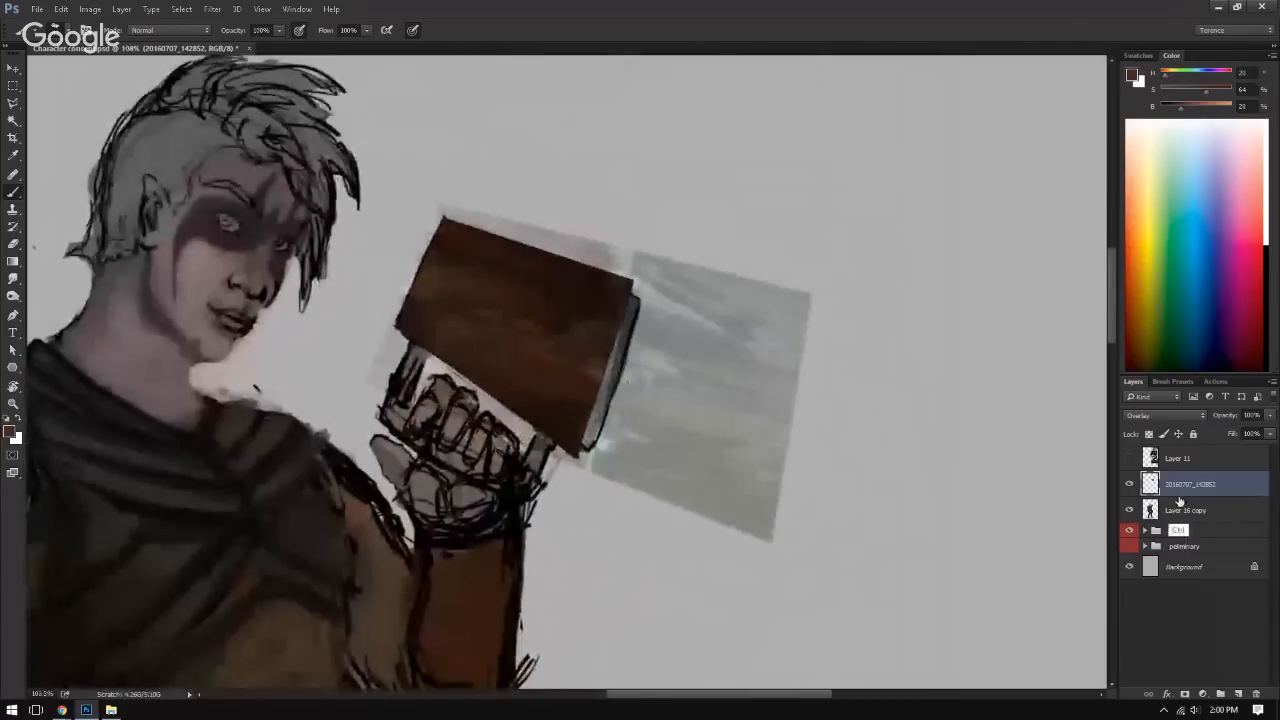
click(1130, 485)
click(1129, 485)
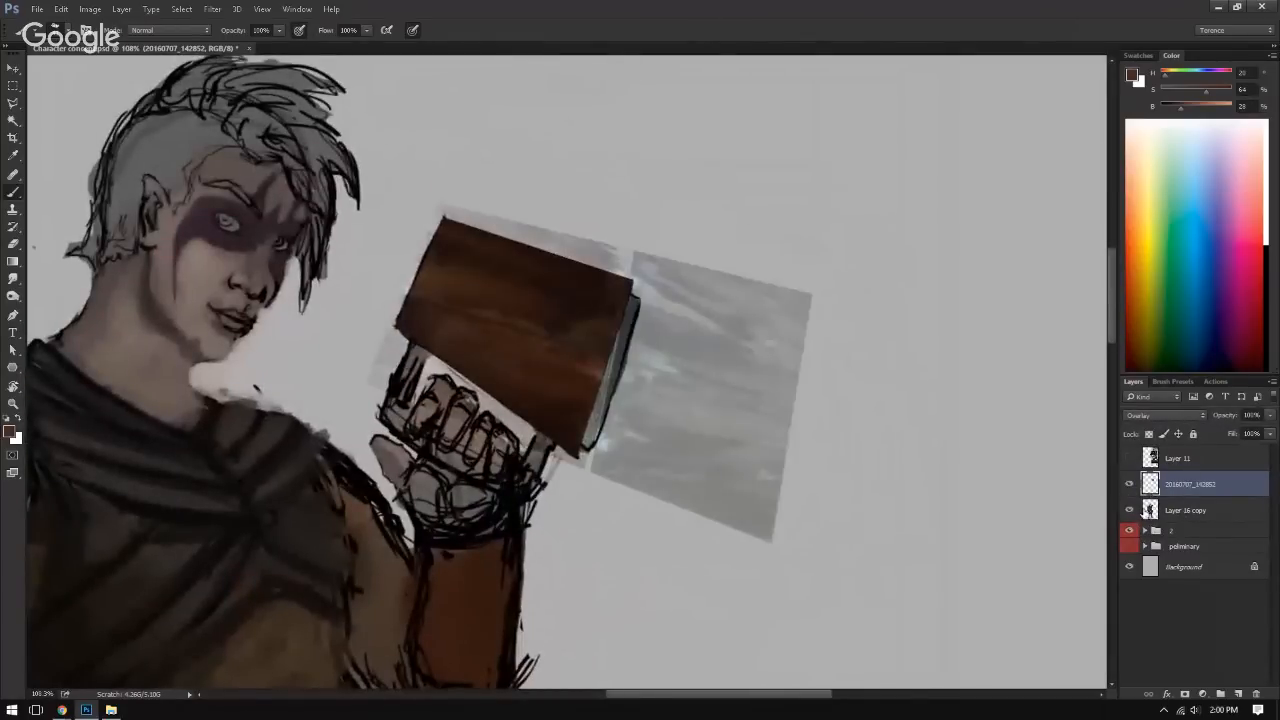
Step: Trim the wood photo layer to the book cover by outlining the cover's four corners with a polygonal selection and deleting everything outside it
click(1150, 510)
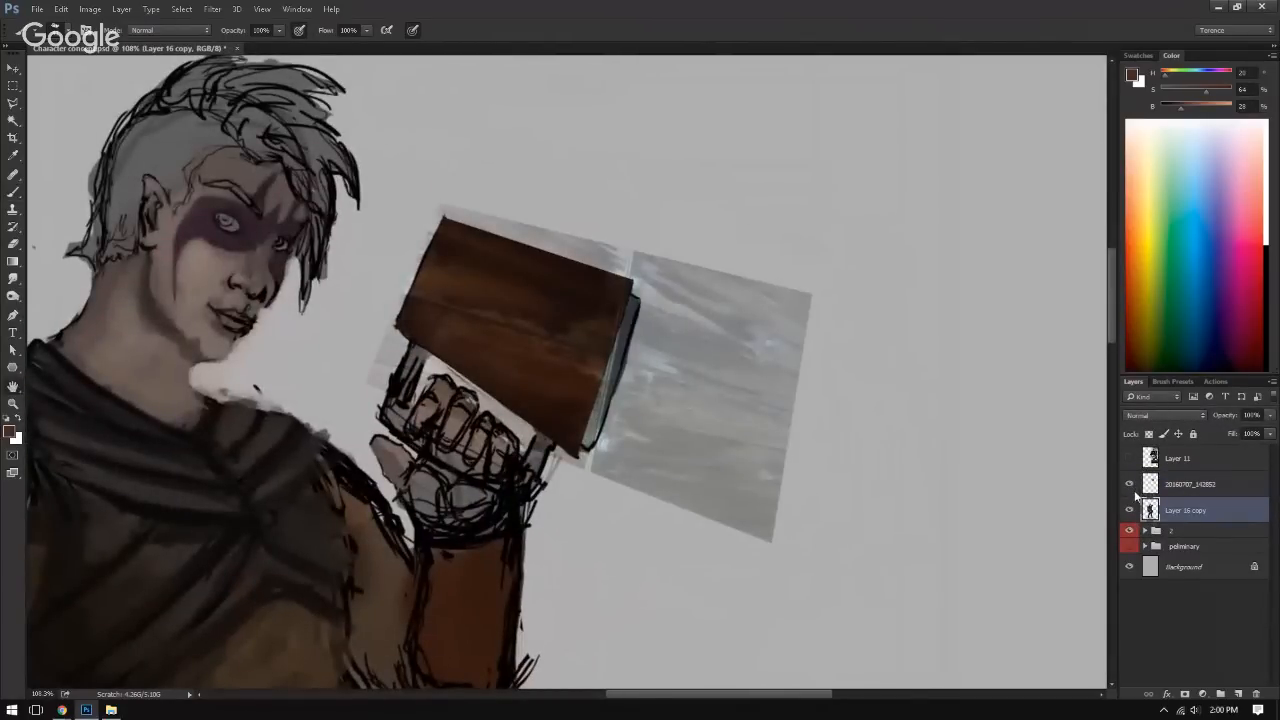
double_click(1176, 502)
click(1230, 134)
click(1200, 484)
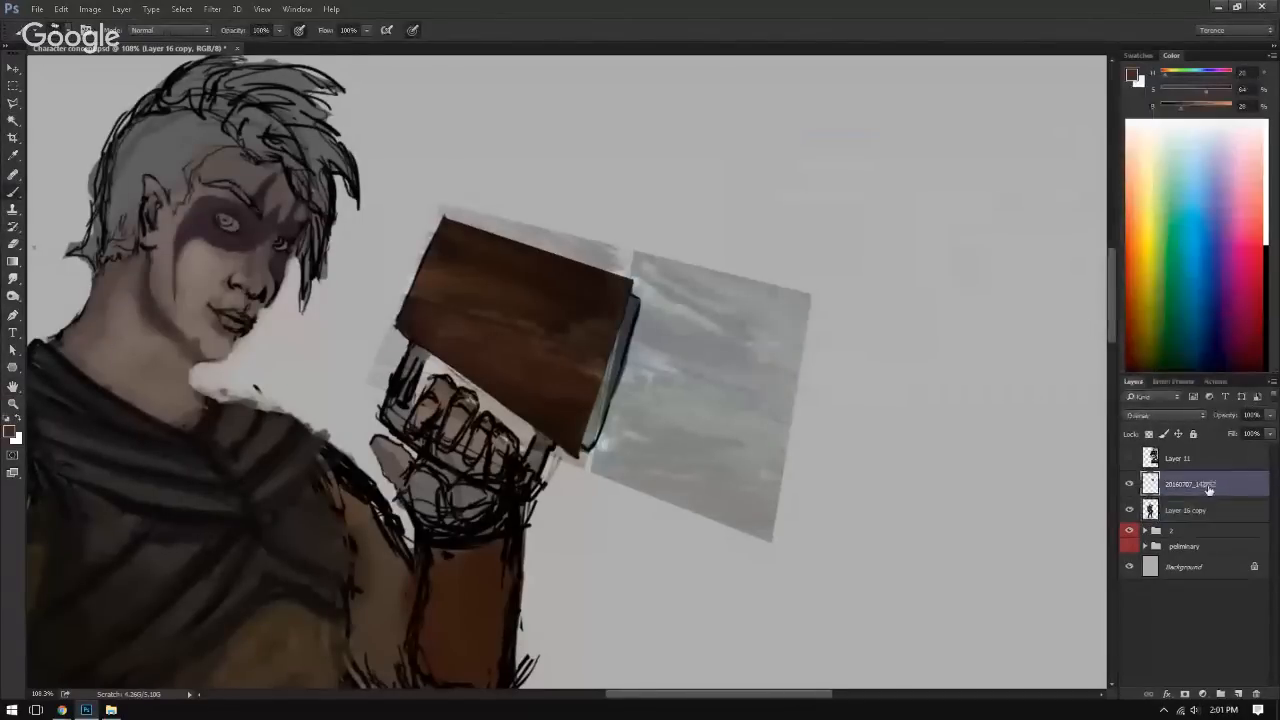
key(l)
click(442, 217)
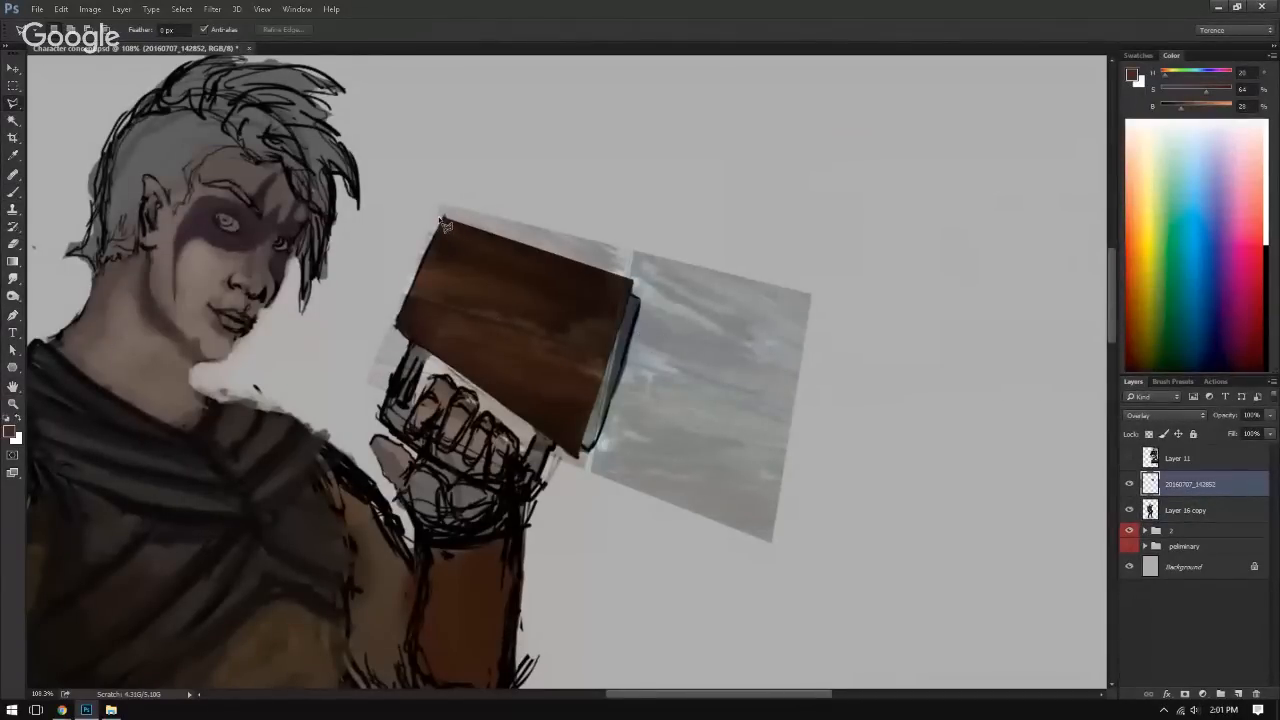
click(632, 271)
click(582, 455)
click(397, 328)
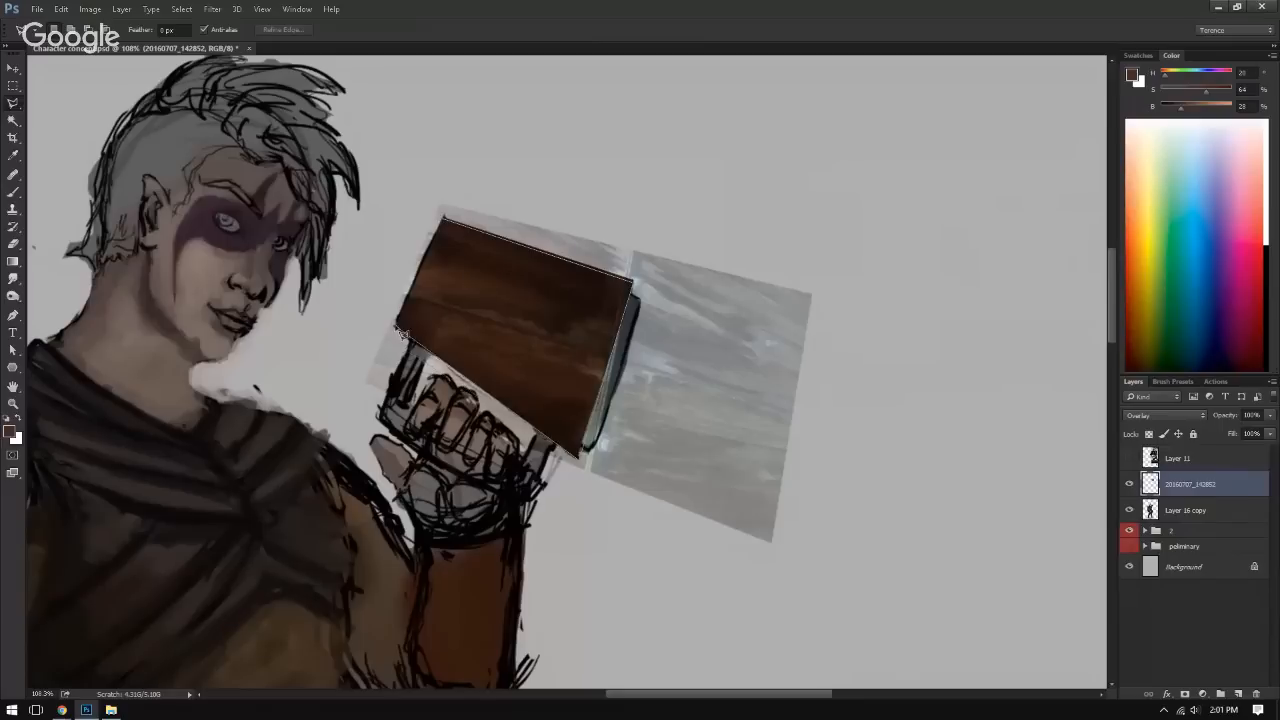
click(442, 218)
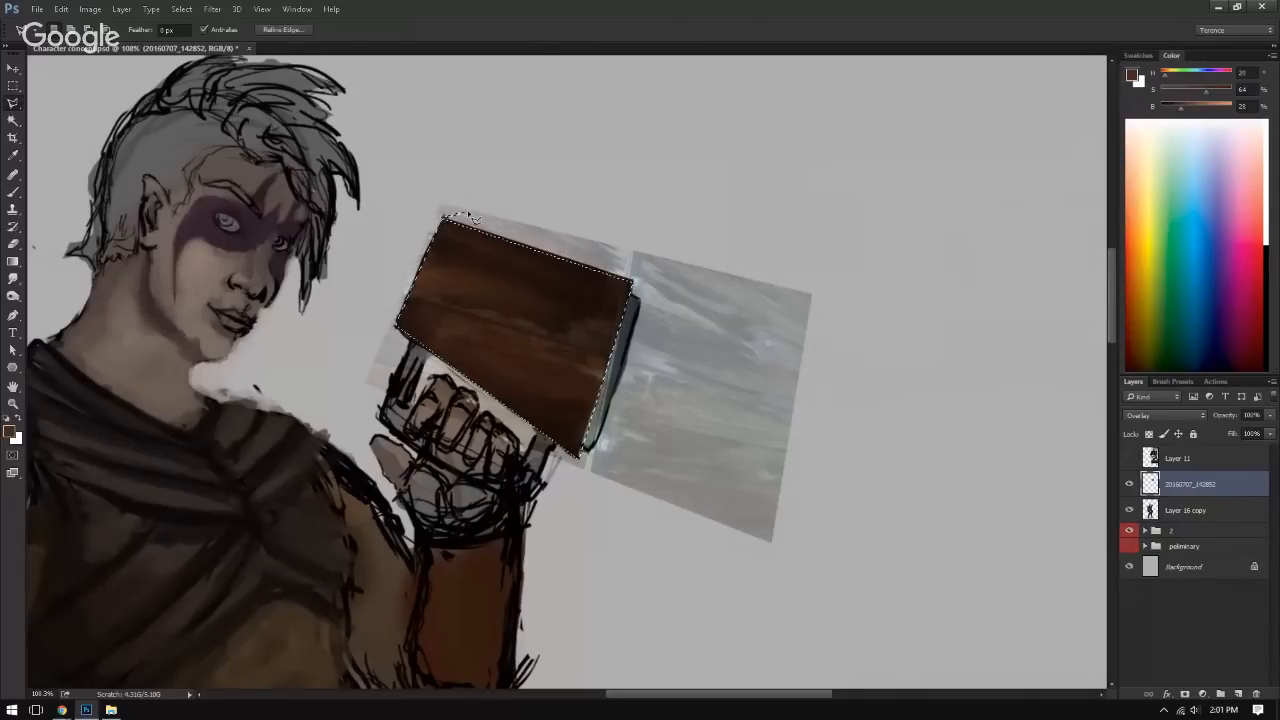
key(ctrl+shift+i)
key(Delete)
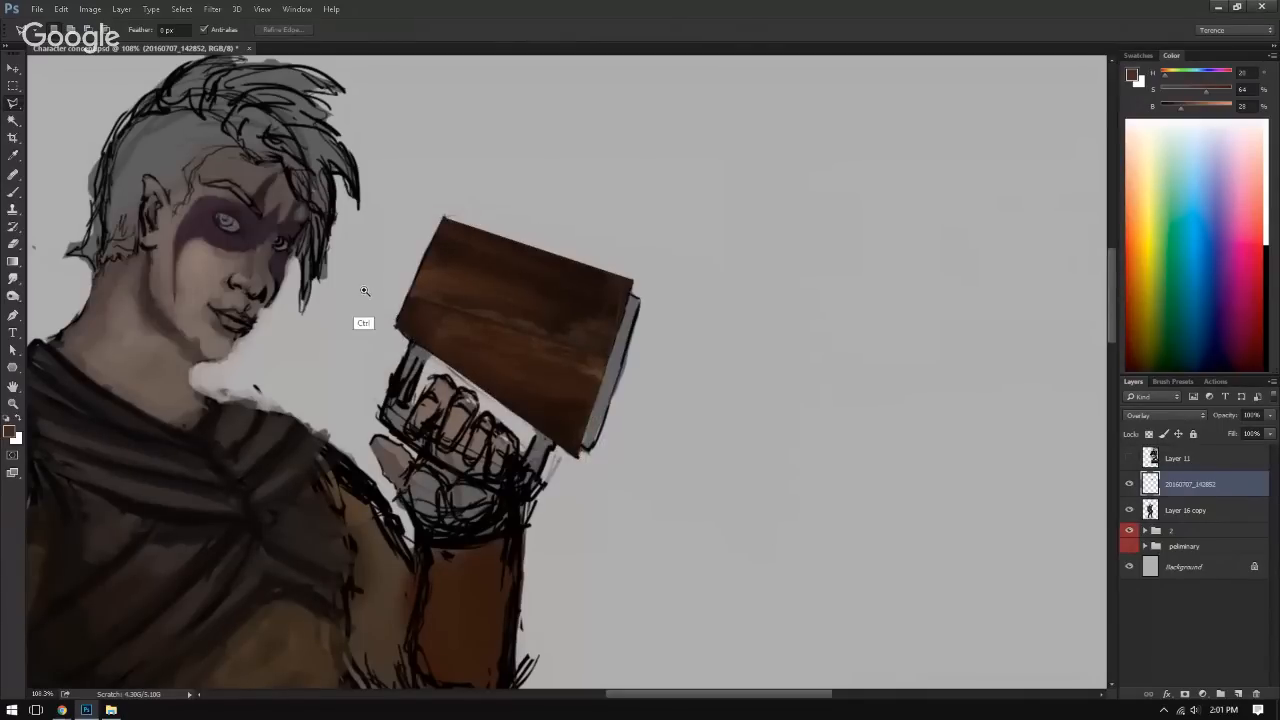
Step: Adjust the wood photo layer's Hue/Saturation to a hue of -4 and a saturation of +27
drag(428, 352, 457, 389)
drag(459, 388, 402, 358)
key(ctrl+u)
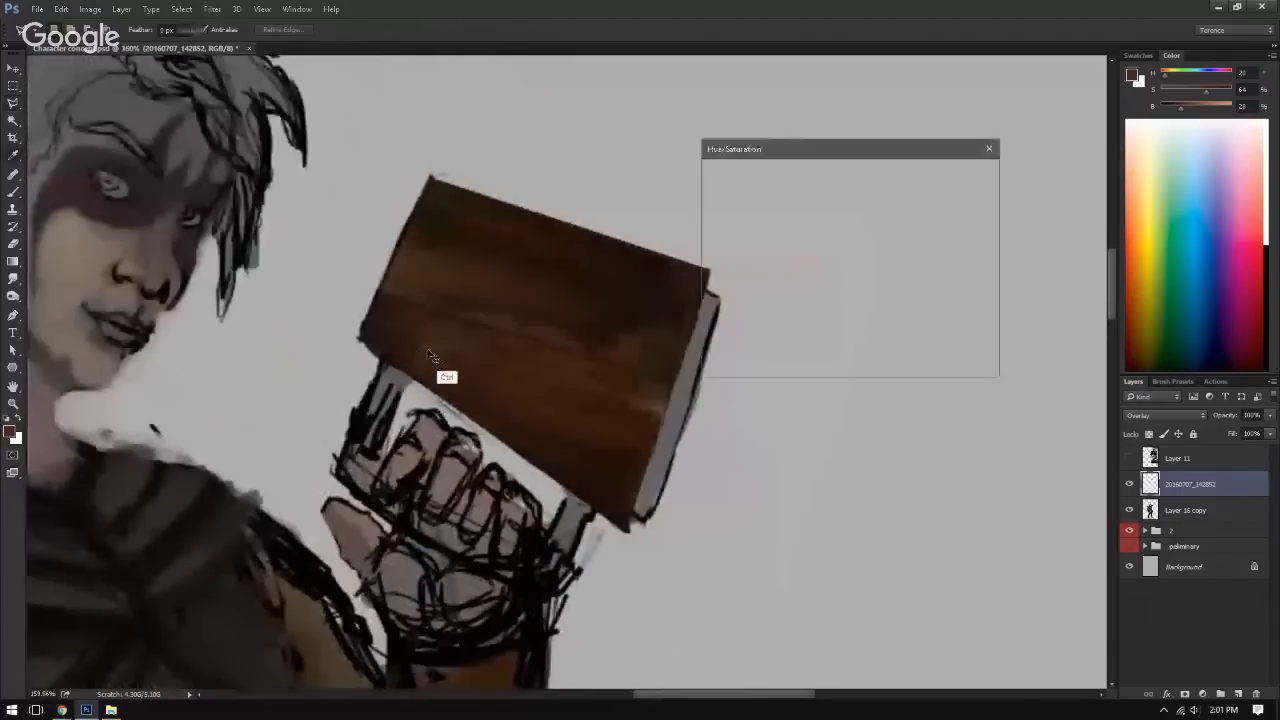
drag(819, 241, 591, 325)
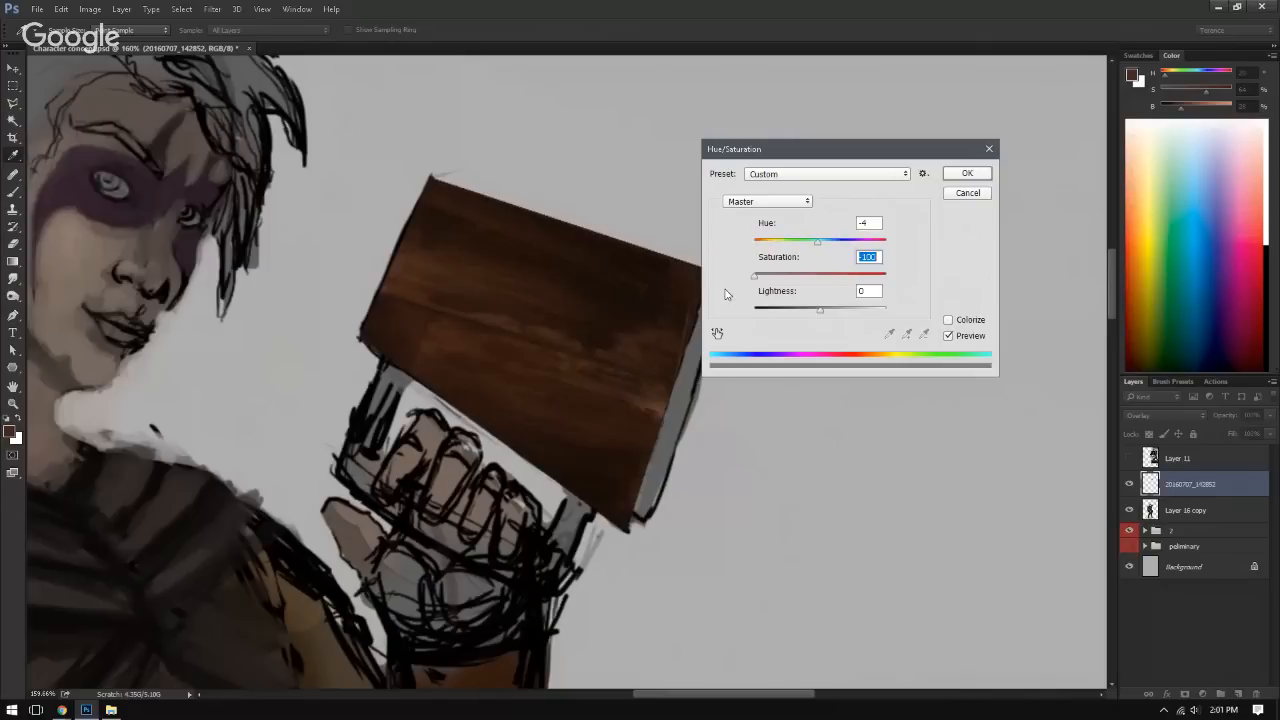
drag(779, 280, 847, 285)
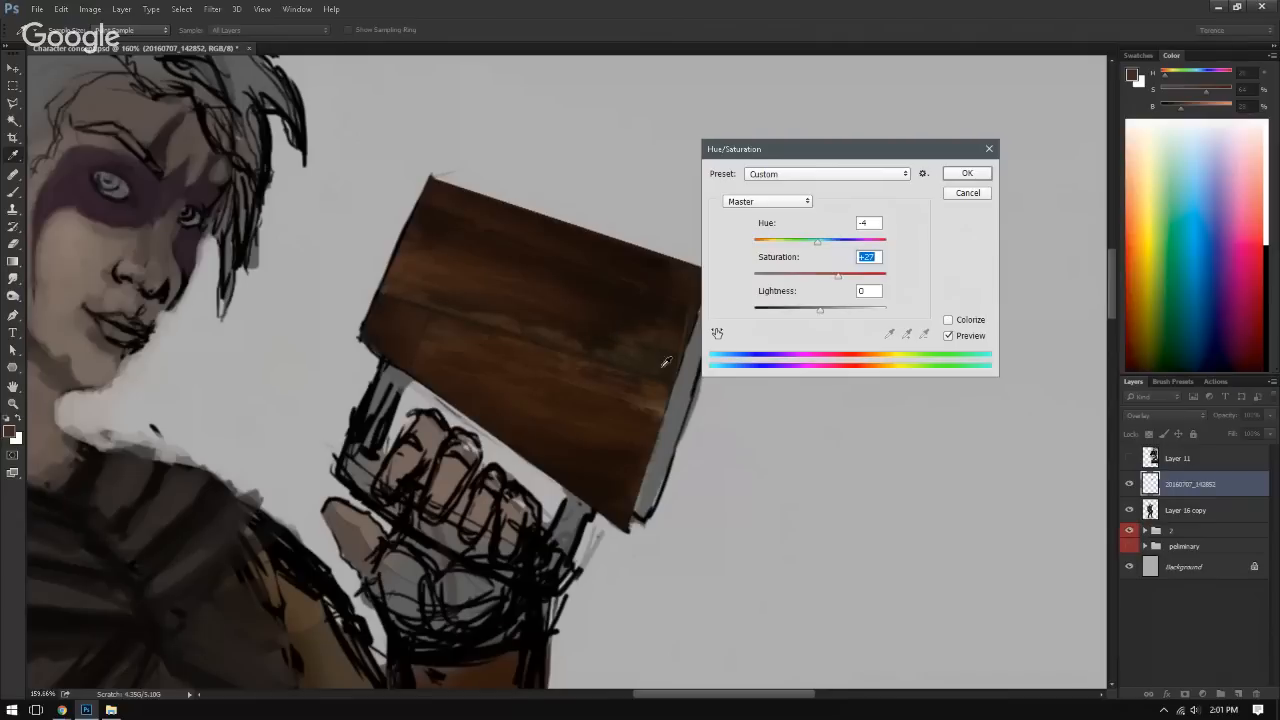
click(966, 174)
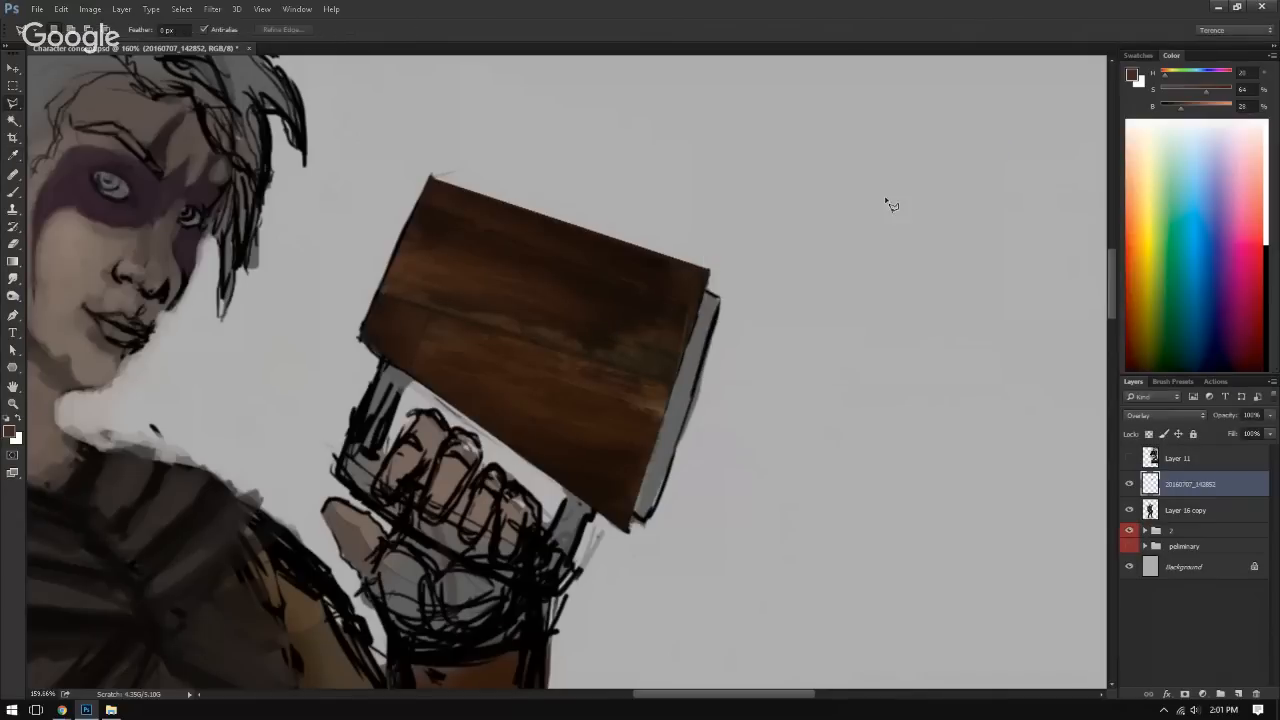
scroll(794, 260, down, 3)
drag(785, 299, 704, 302)
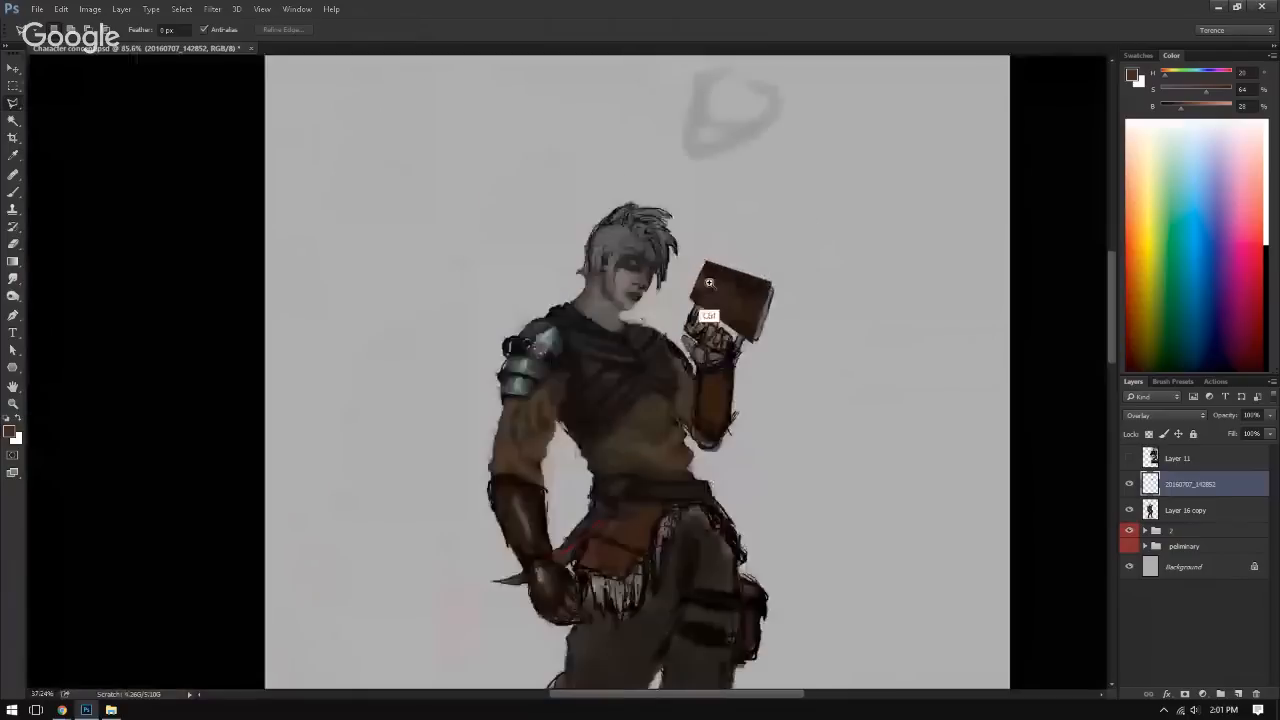
drag(791, 329, 632, 328)
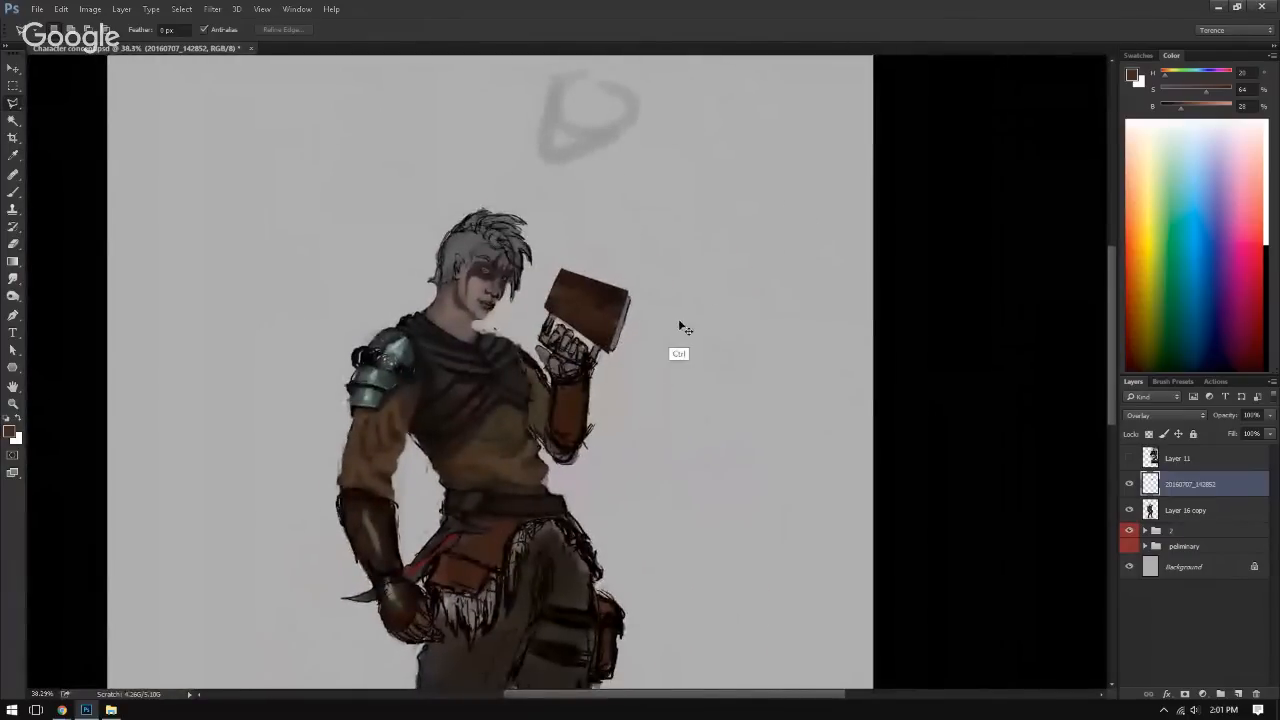
key(ctrl+l)
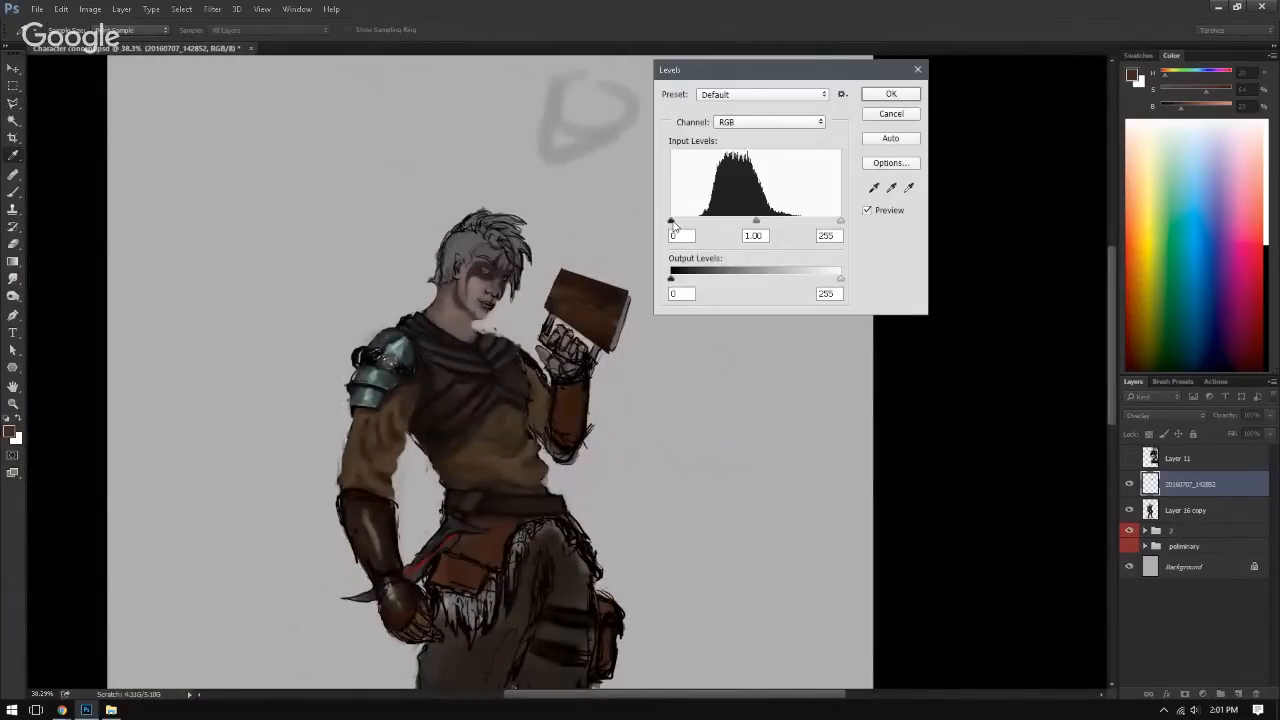
drag(672, 221, 693, 221)
drag(840, 220, 809, 221)
click(907, 114)
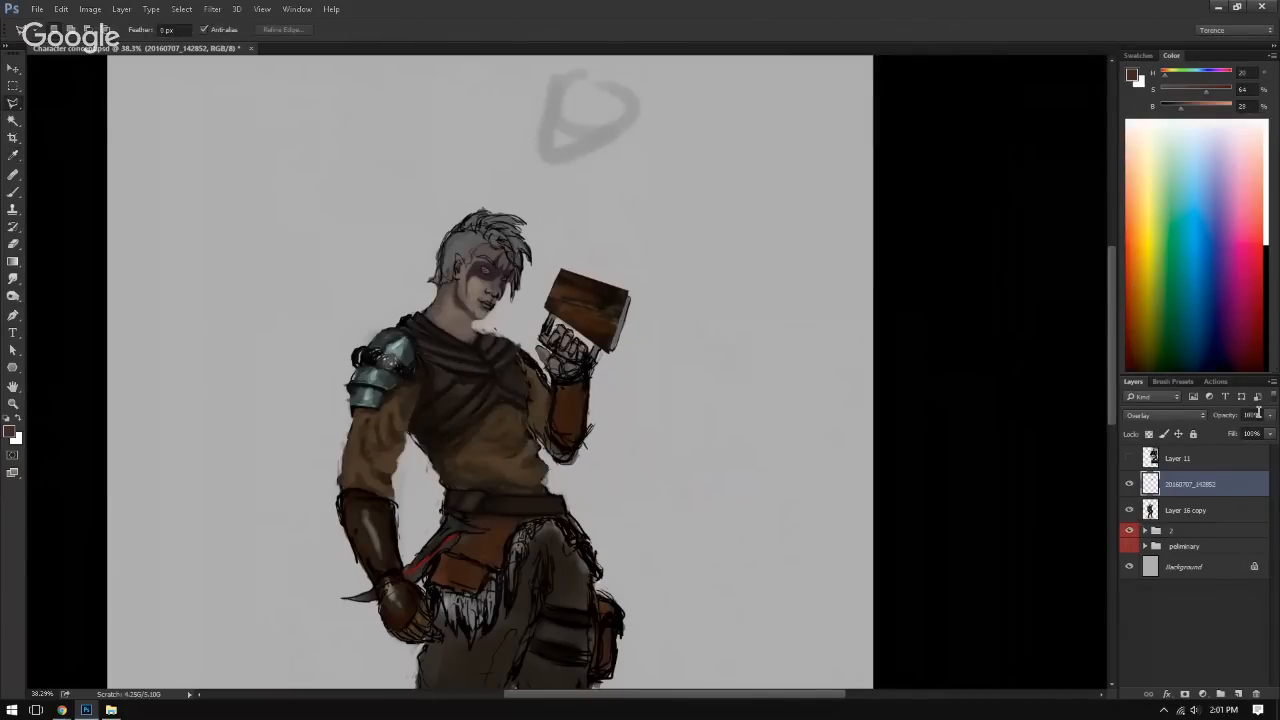
Step: Lower the wood photo layer's opacity to 56%
click(1269, 414)
drag(1266, 435, 1254, 436)
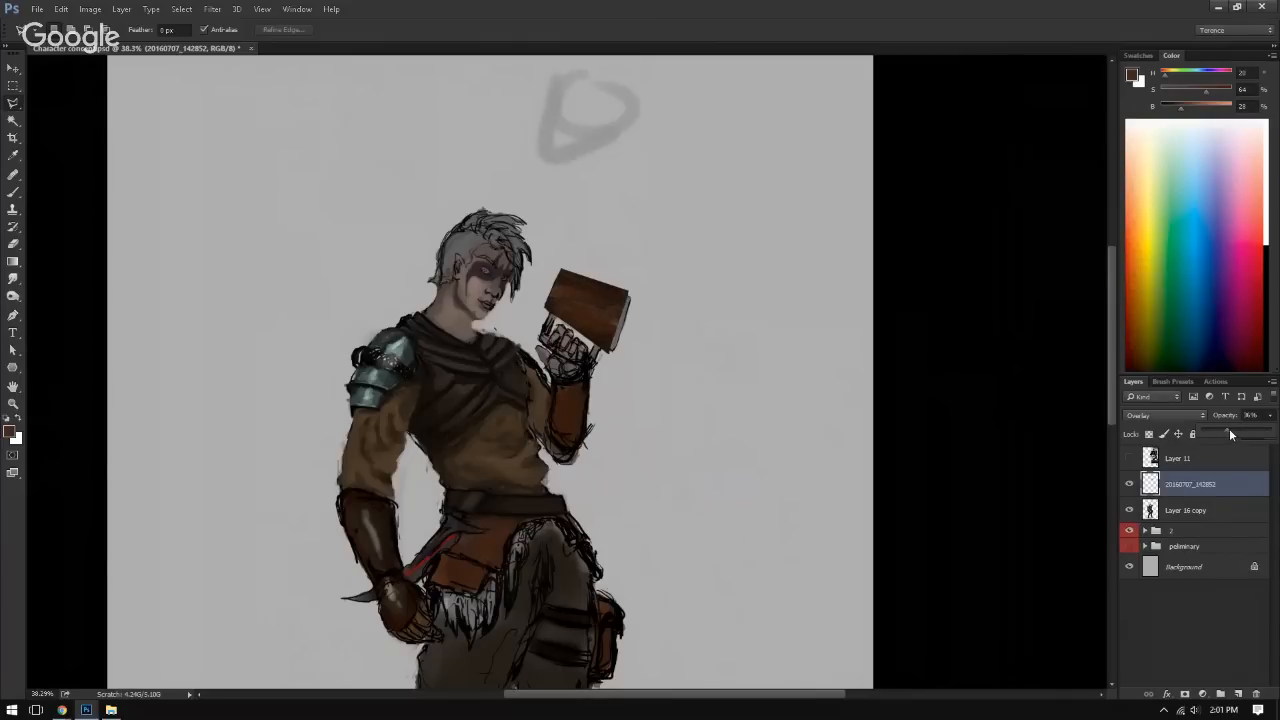
click(961, 357)
key(Escape)
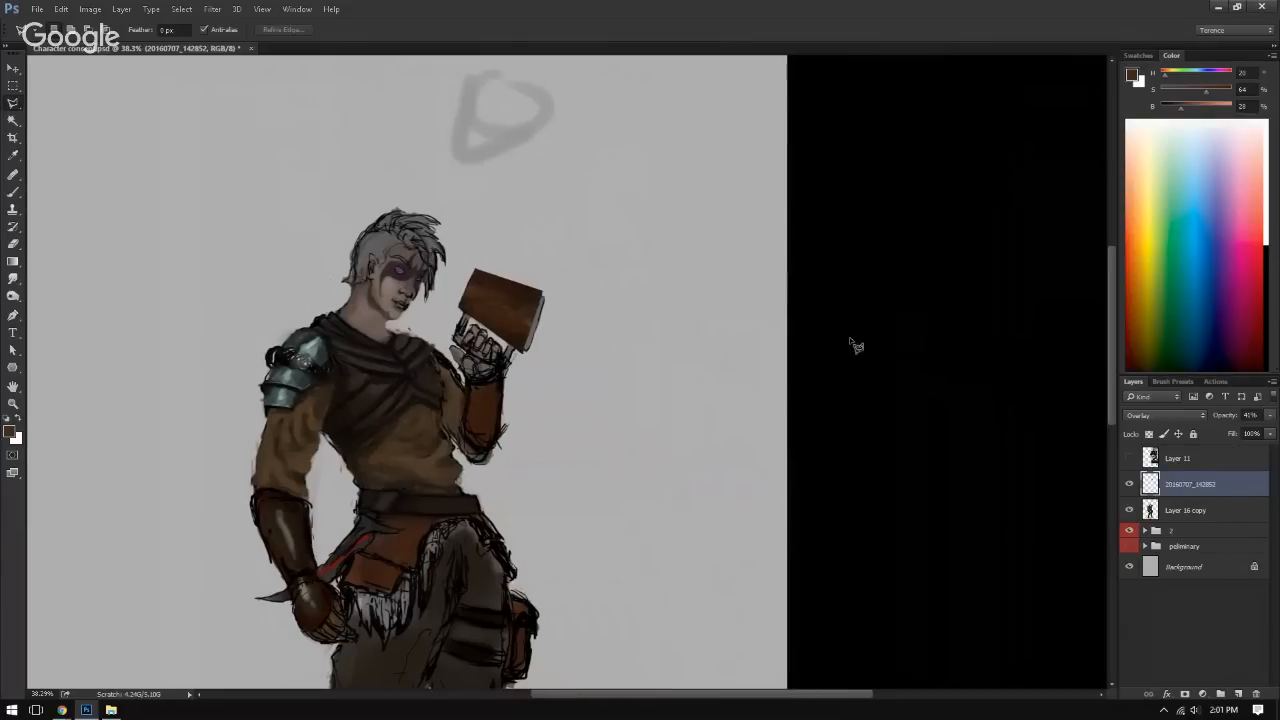
click(1266, 416)
Step: Try out different blending modes on the wood photo layer, such as Color Dodge, Soft Light and Luminosity, and settle on Multiply
click(1166, 415)
click(1166, 421)
scroll(1164, 418, up, 8)
scroll(1164, 418, up, 1)
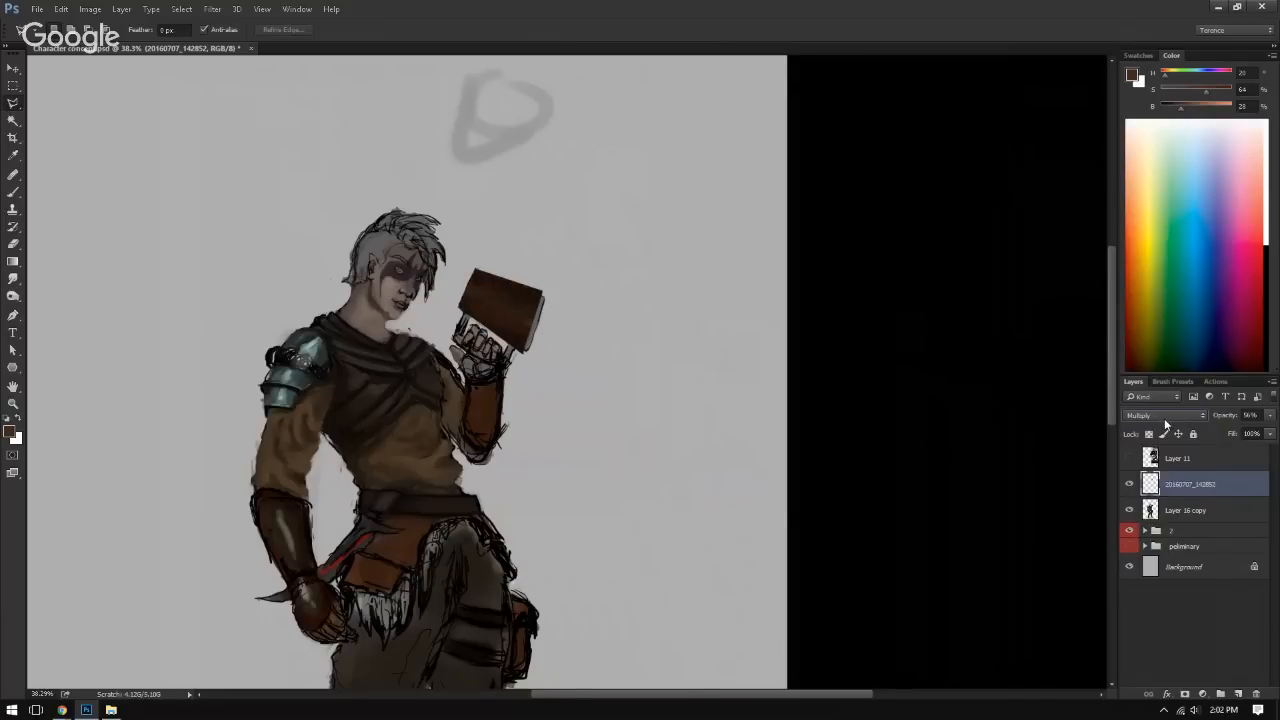
scroll(1164, 418, down, 5)
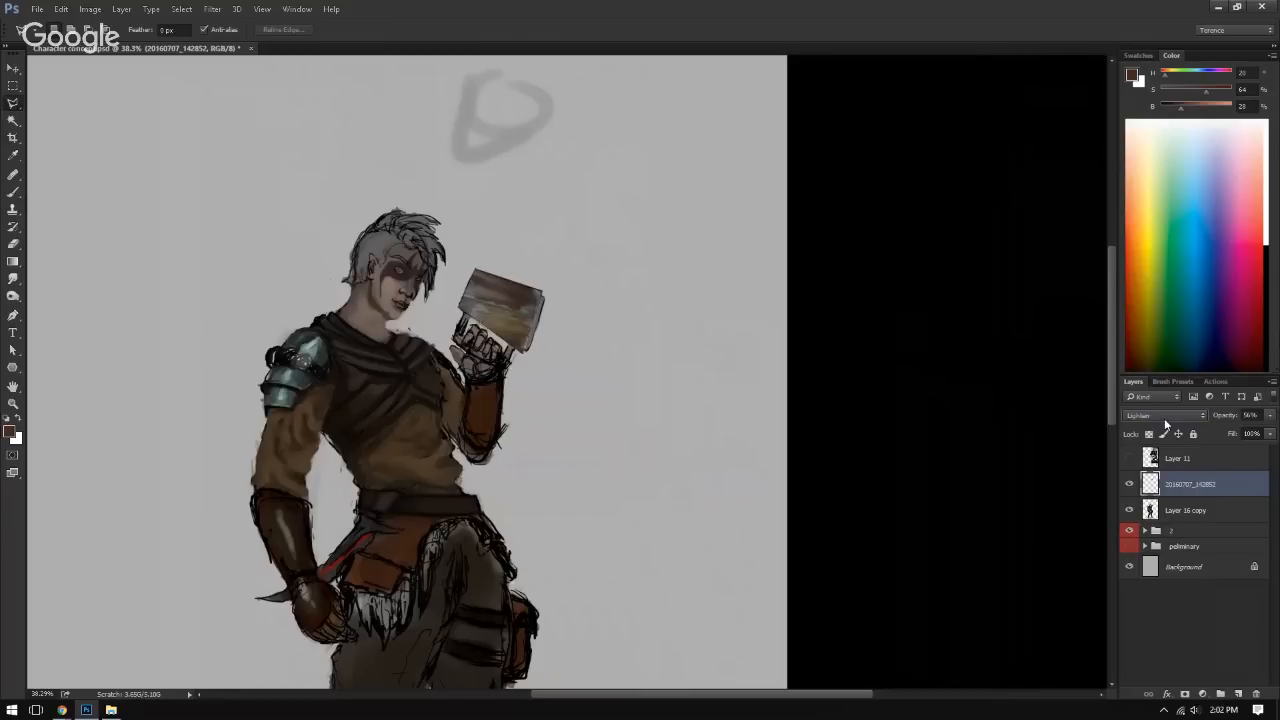
scroll(1164, 418, down, 2)
scroll(1164, 418, up, 1)
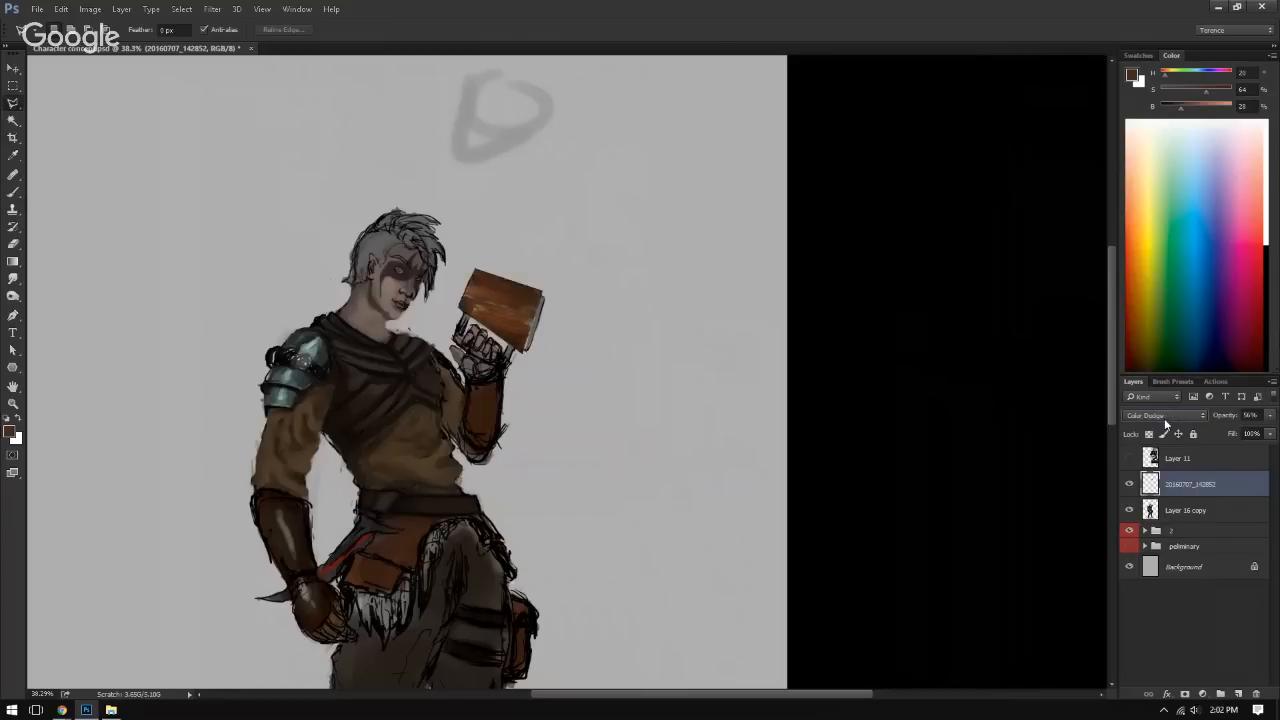
scroll(1164, 418, down, 4)
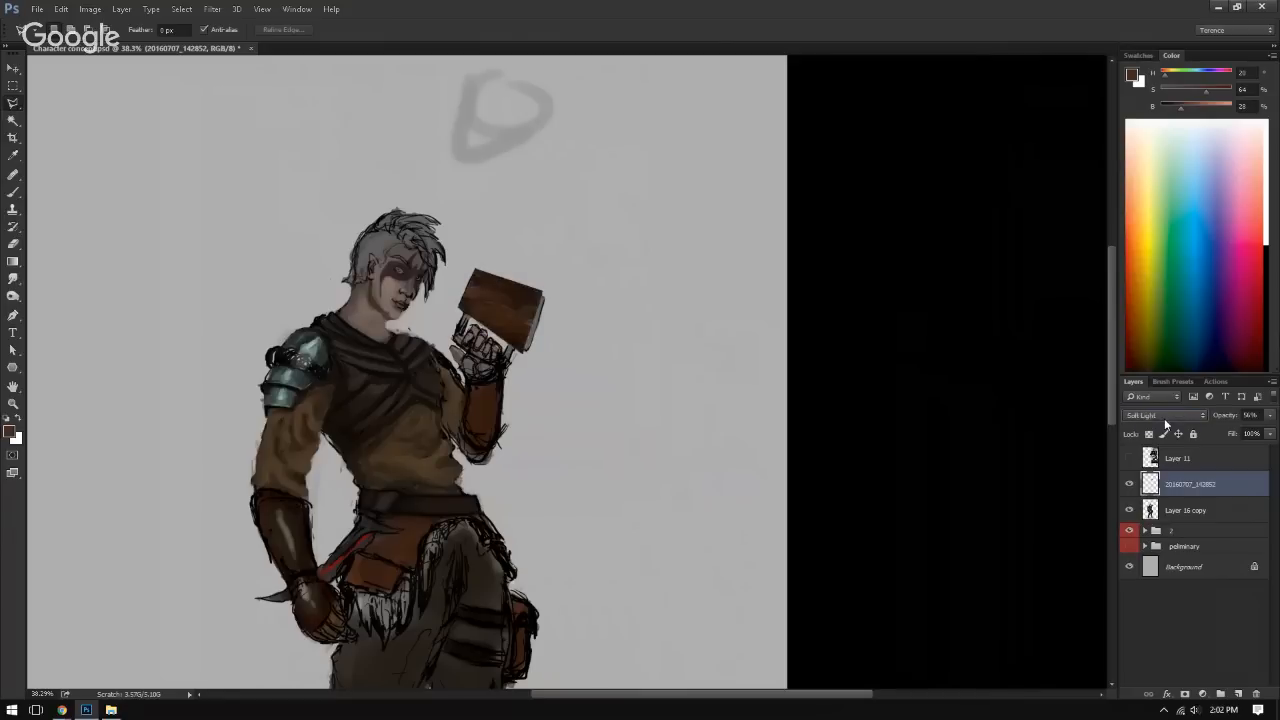
scroll(1164, 418, down, 4)
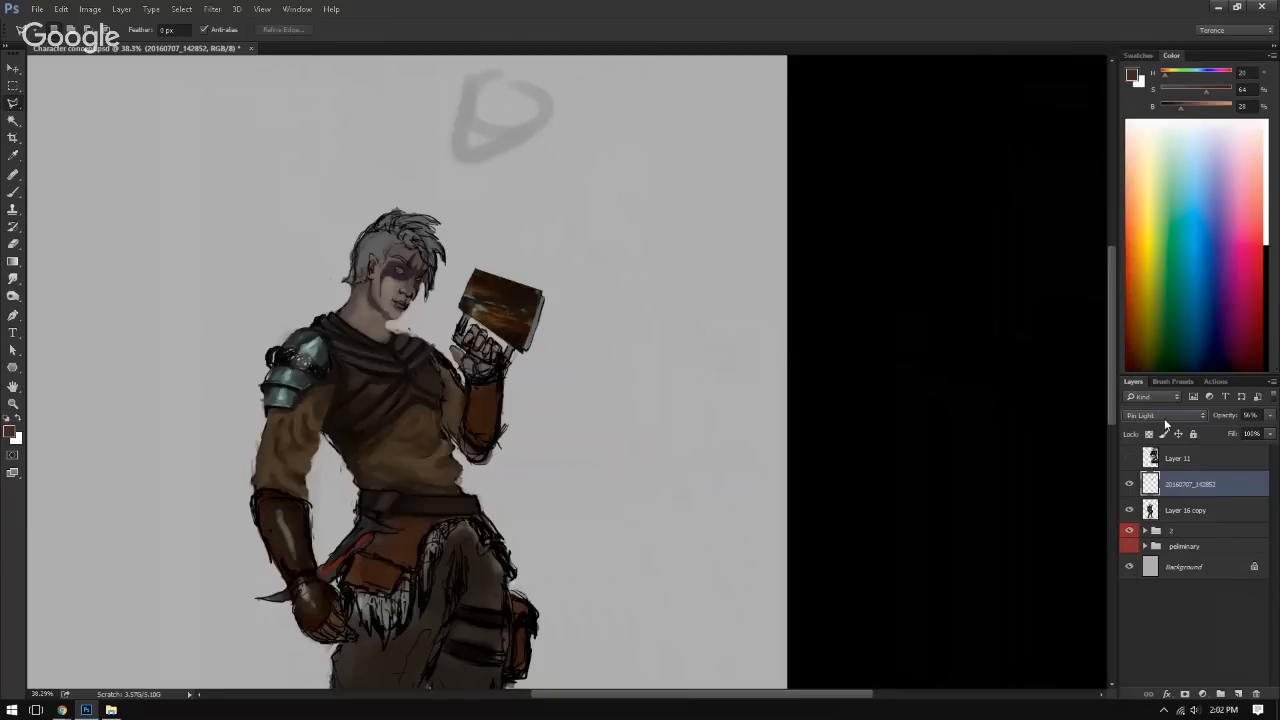
scroll(1164, 418, down, 4)
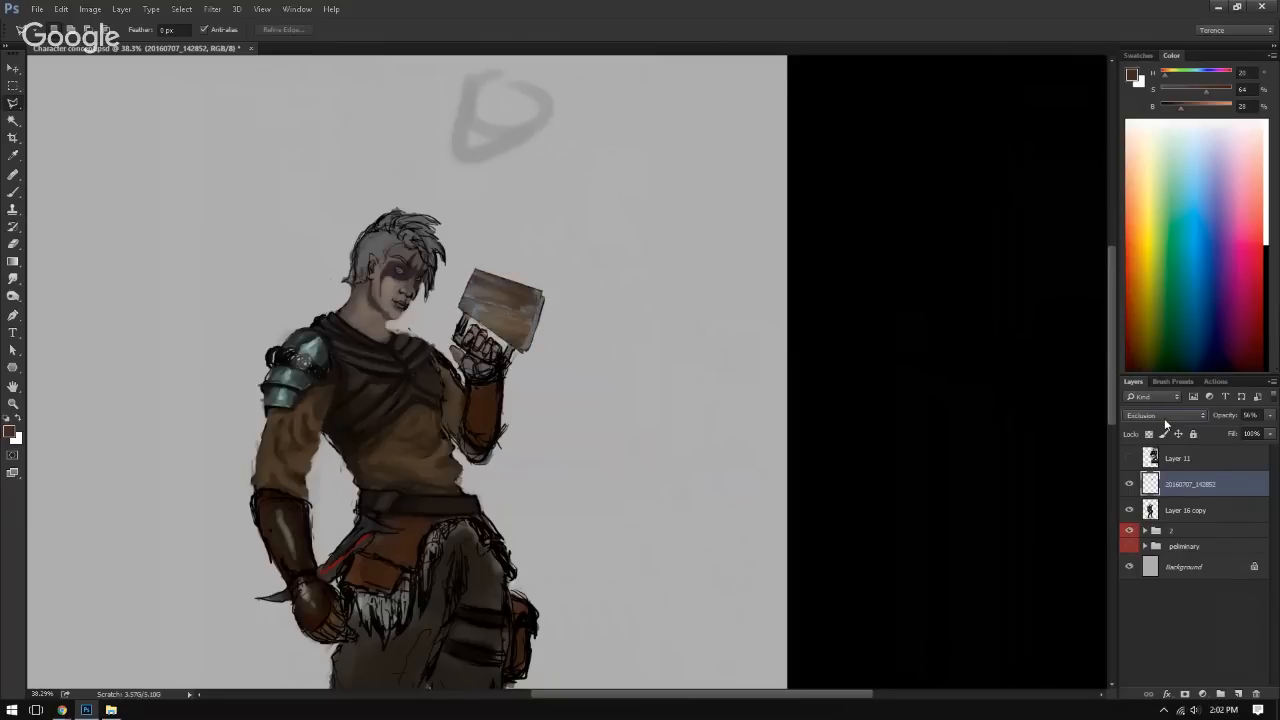
scroll(1164, 418, down, 1)
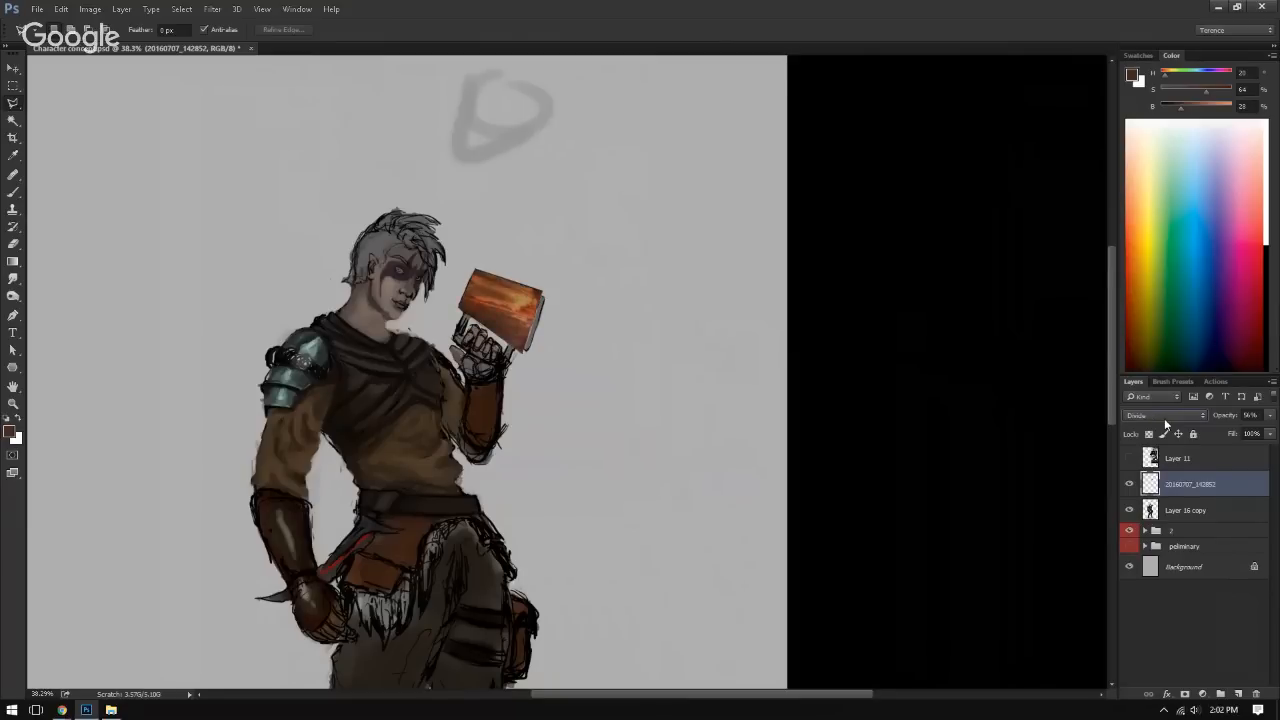
scroll(1164, 418, down, 1)
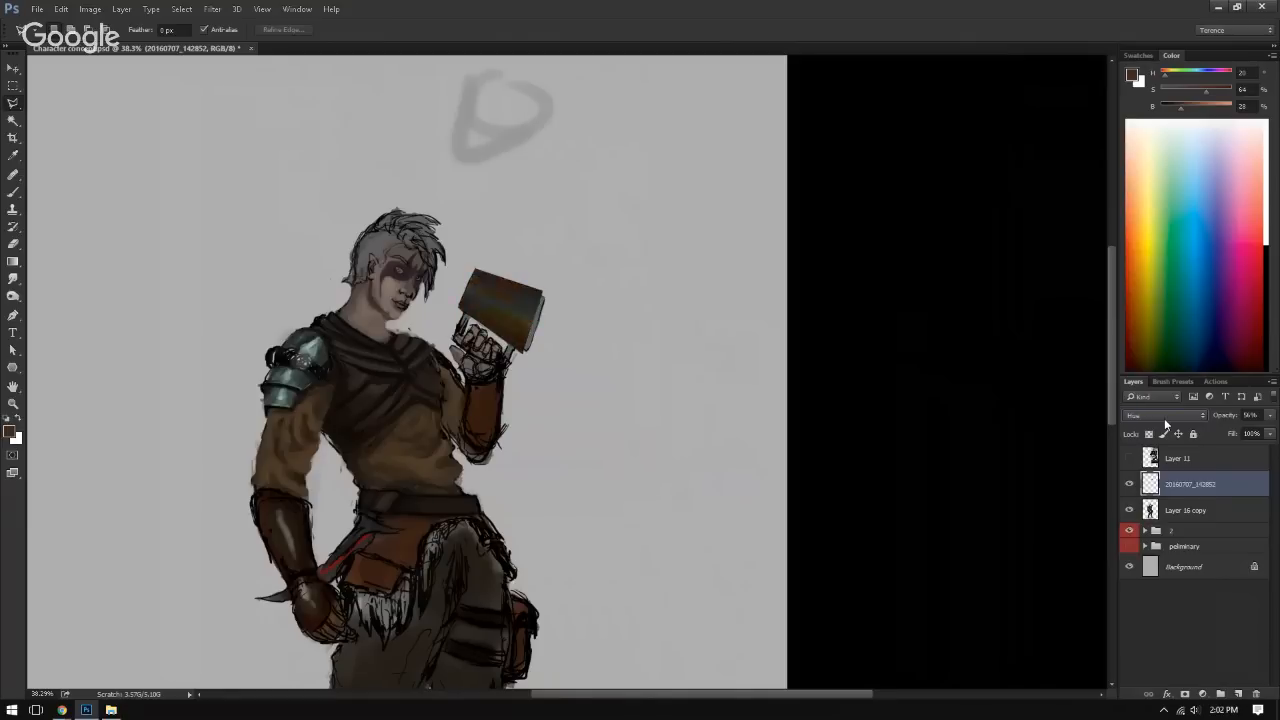
scroll(1164, 418, down, 1)
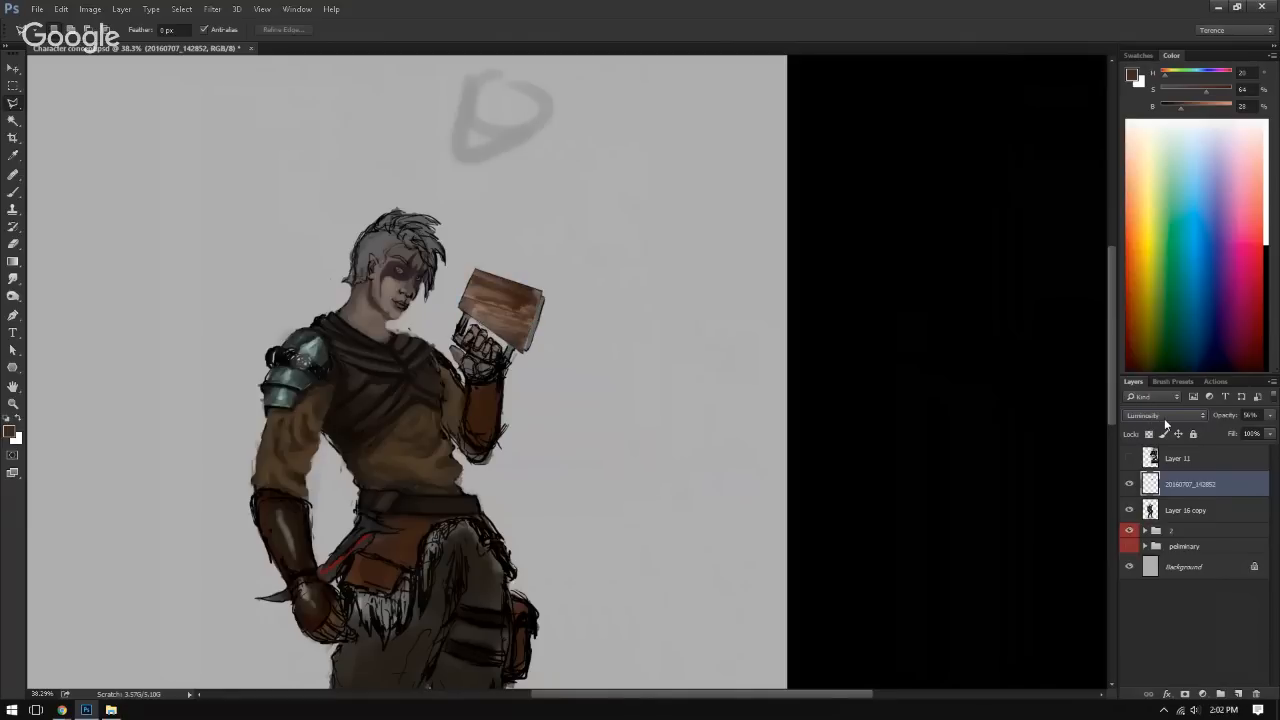
scroll(1164, 418, up, 10)
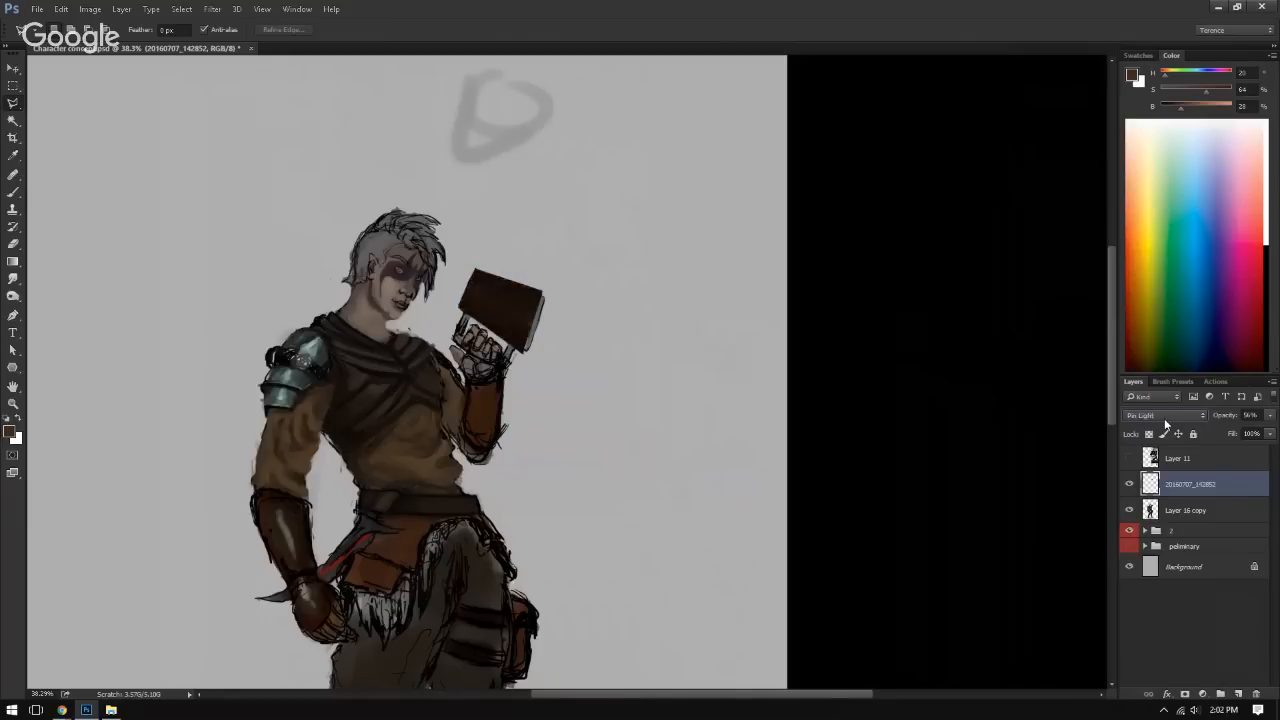
scroll(1164, 418, up, 3)
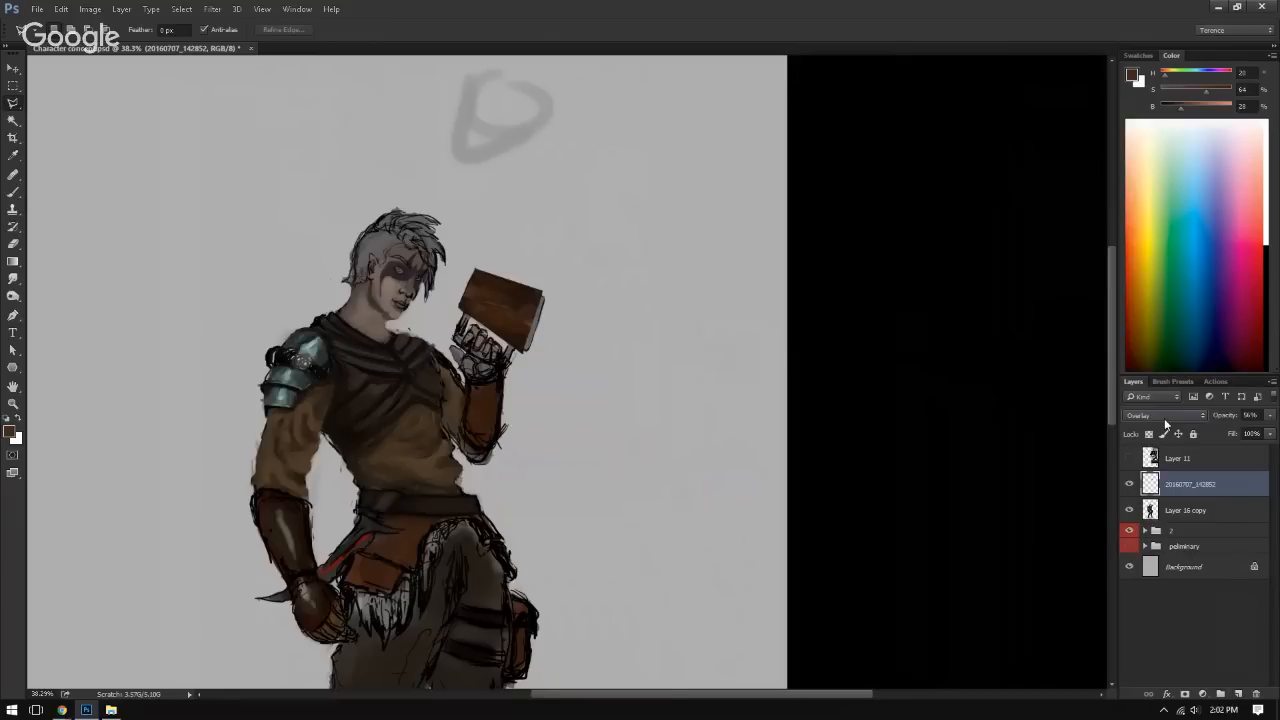
scroll(1164, 418, up, 5)
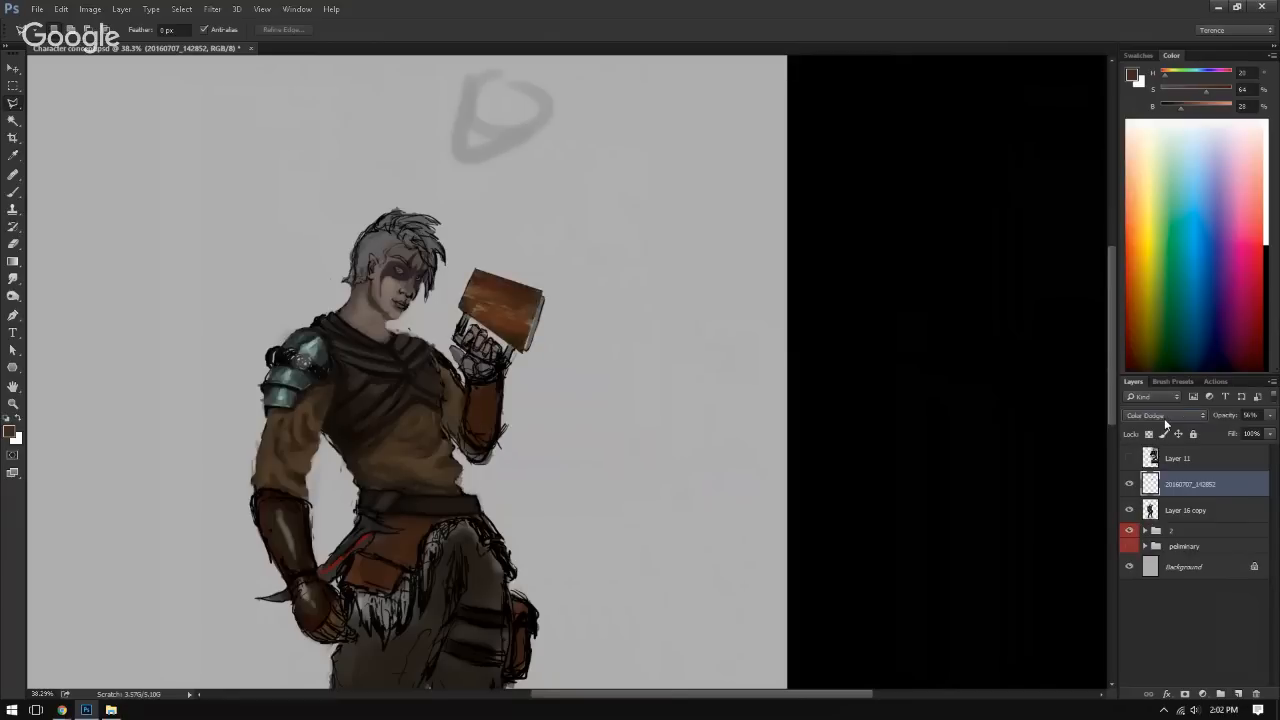
scroll(1164, 418, up, 2)
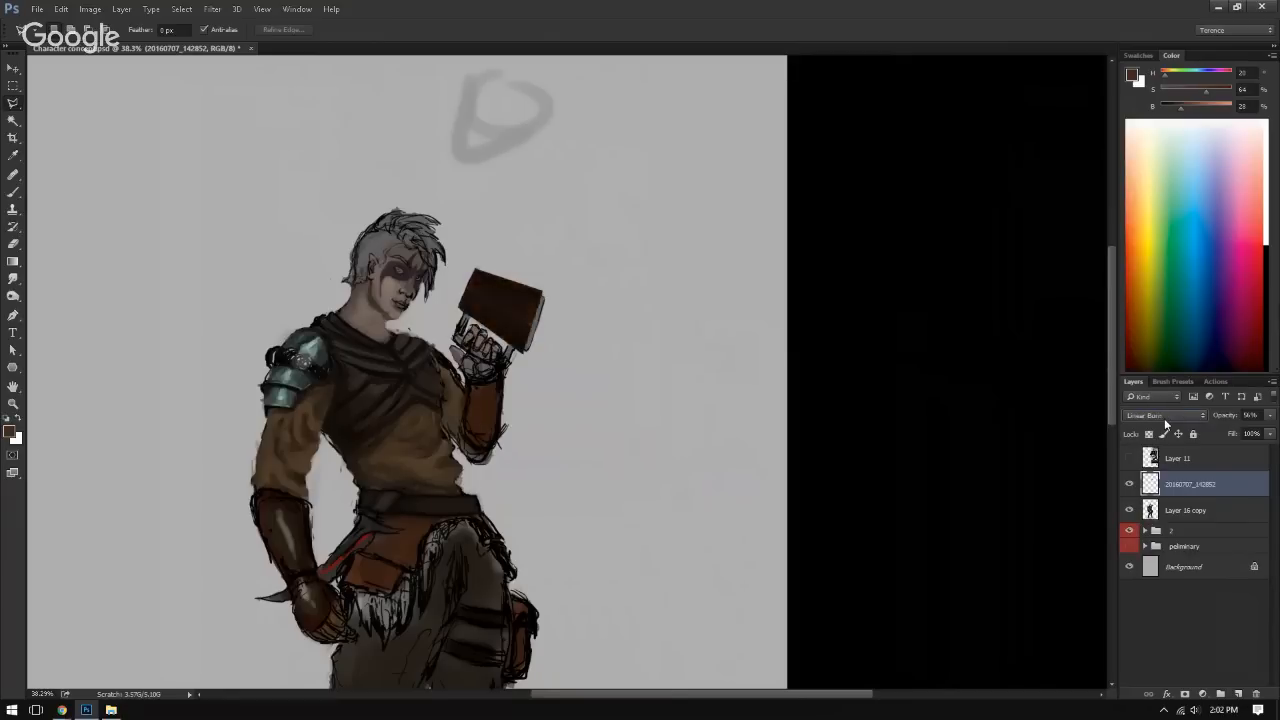
scroll(1164, 418, up, 1)
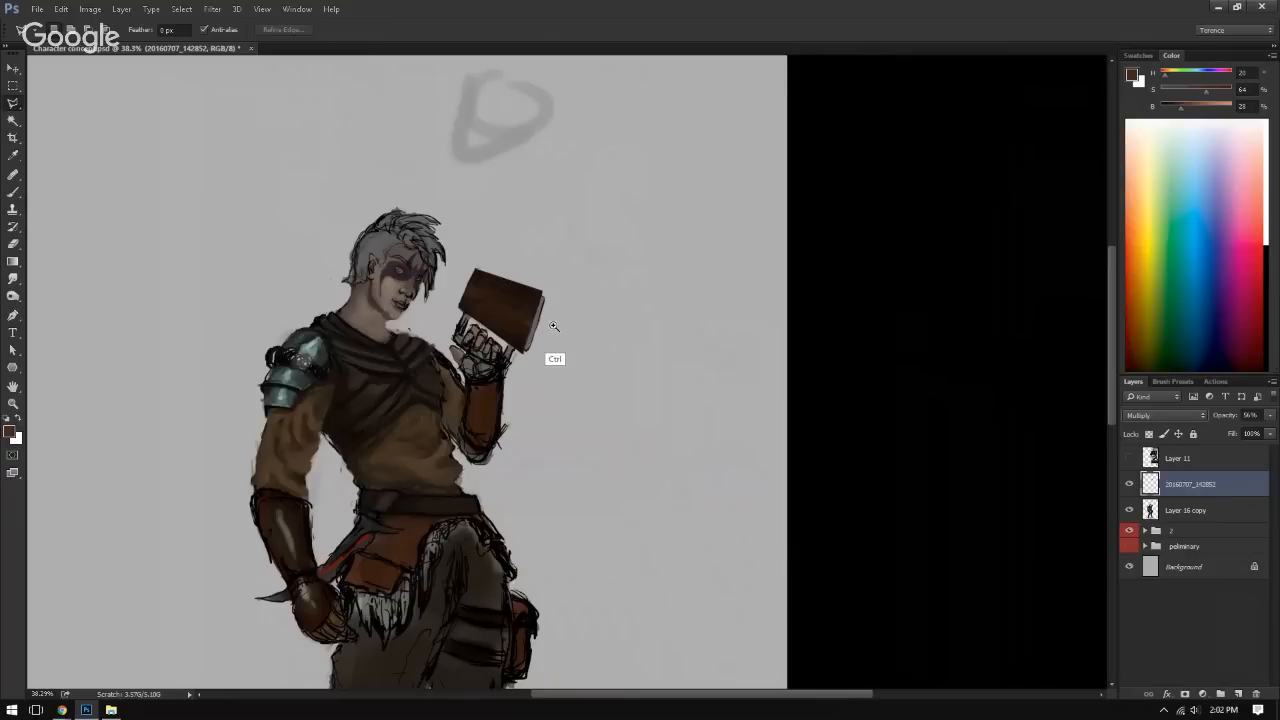
Step: Compare the book cover up close with the Multiply wood photo layer hidden and shown
mouse_move(552, 322)
mouse_down()
mouse_move(611, 344)
mouse_move(567, 378)
mouse_up()
click(1130, 484)
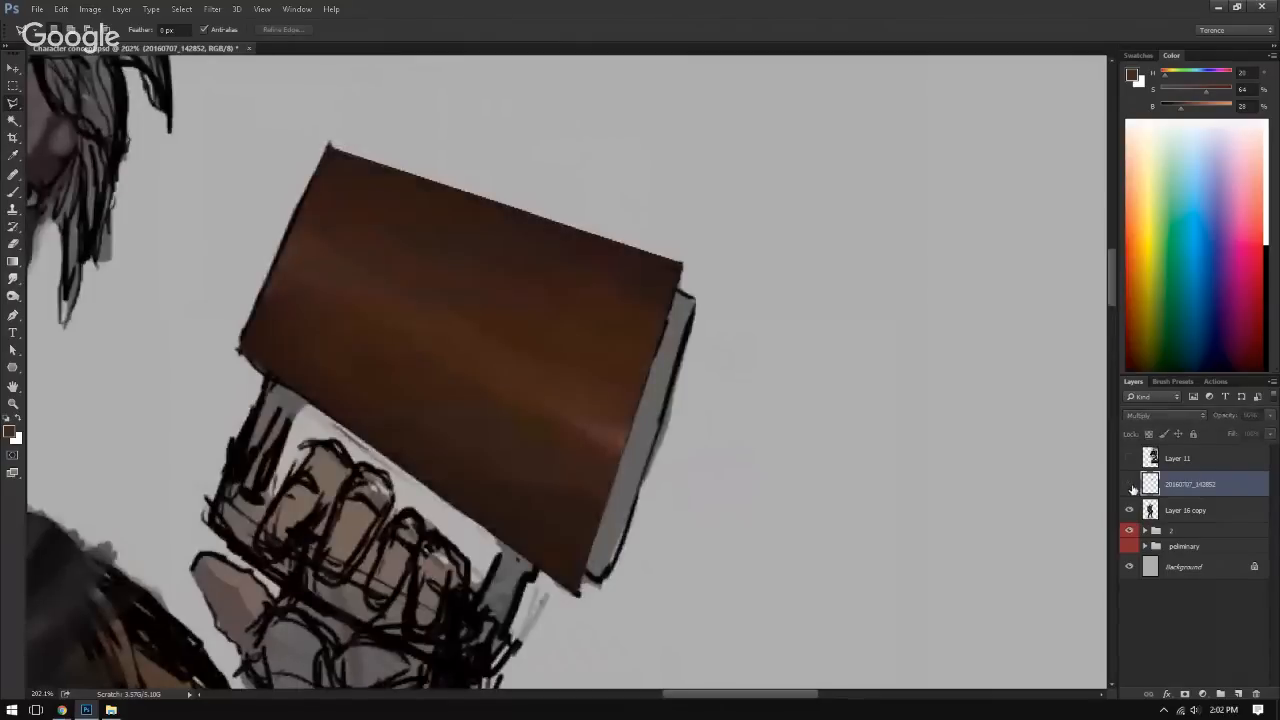
click(1130, 484)
click(1130, 484)
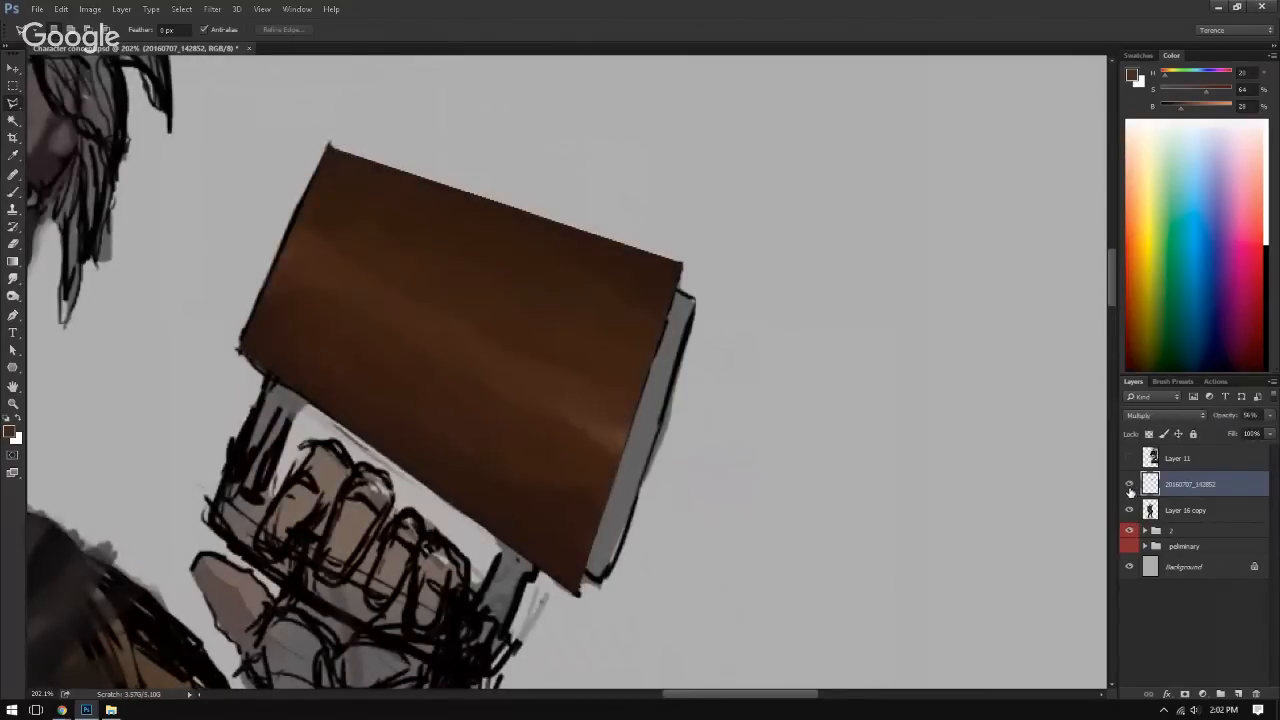
click(1130, 484)
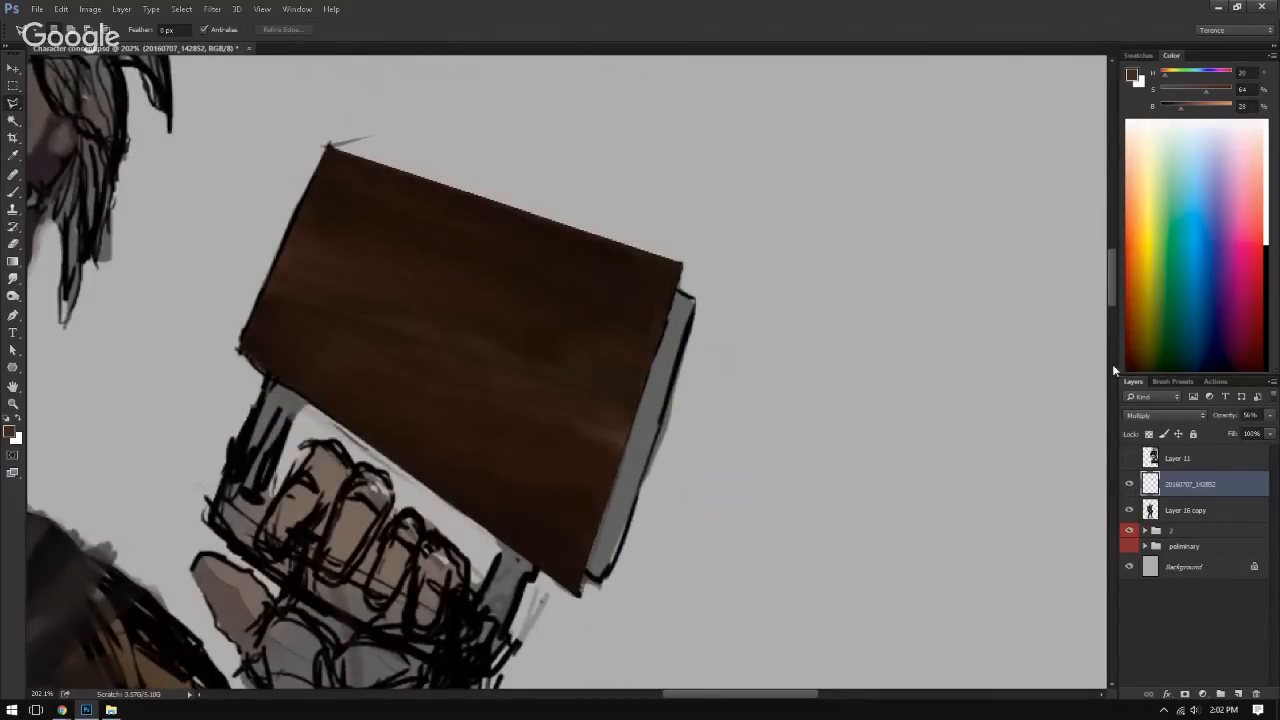
Step: Distort the wood photo's upper-right corner slightly outward with Free Transform and erase the texture spilling over the page edges
key(ctrl+t)
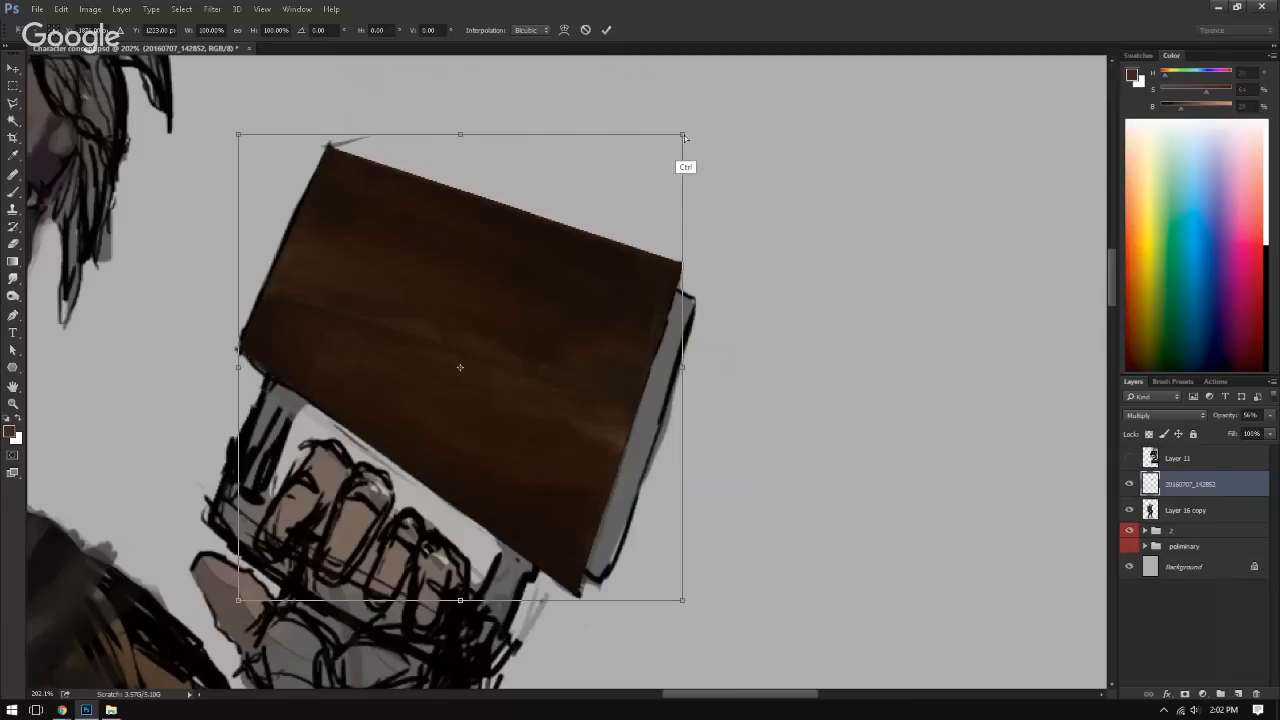
drag(684, 135, 703, 134)
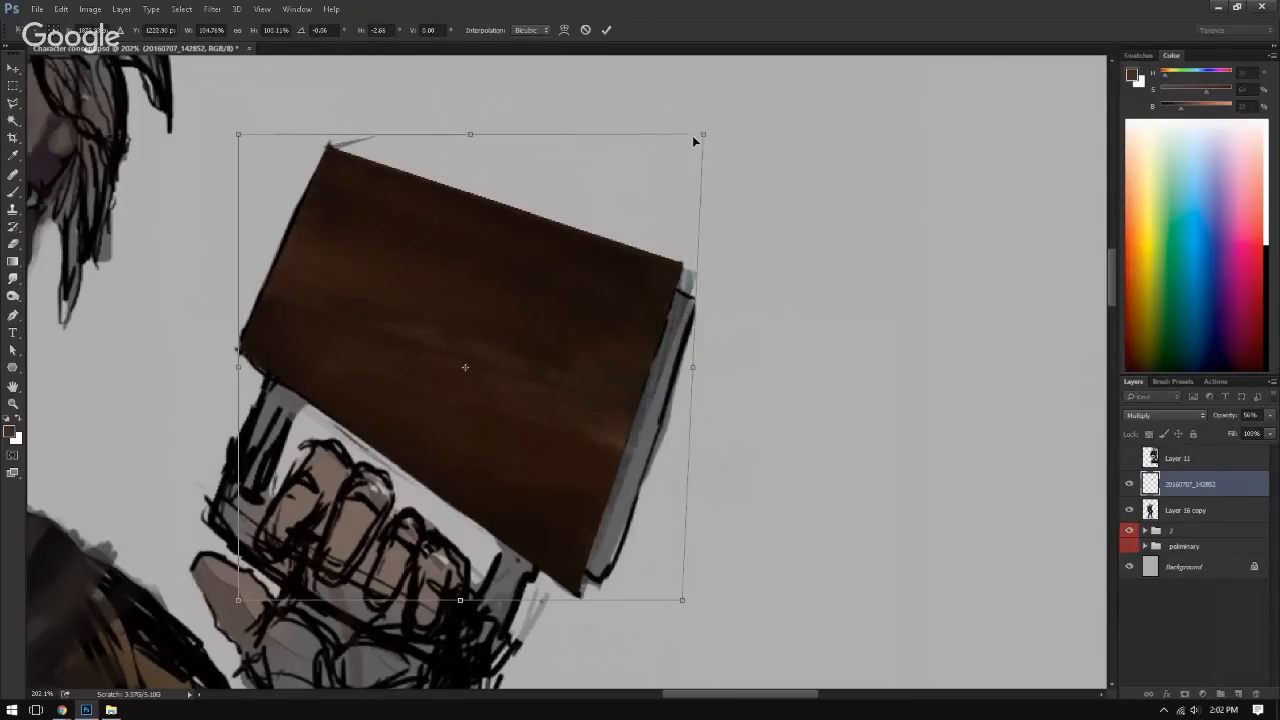
key(Return)
key(b)
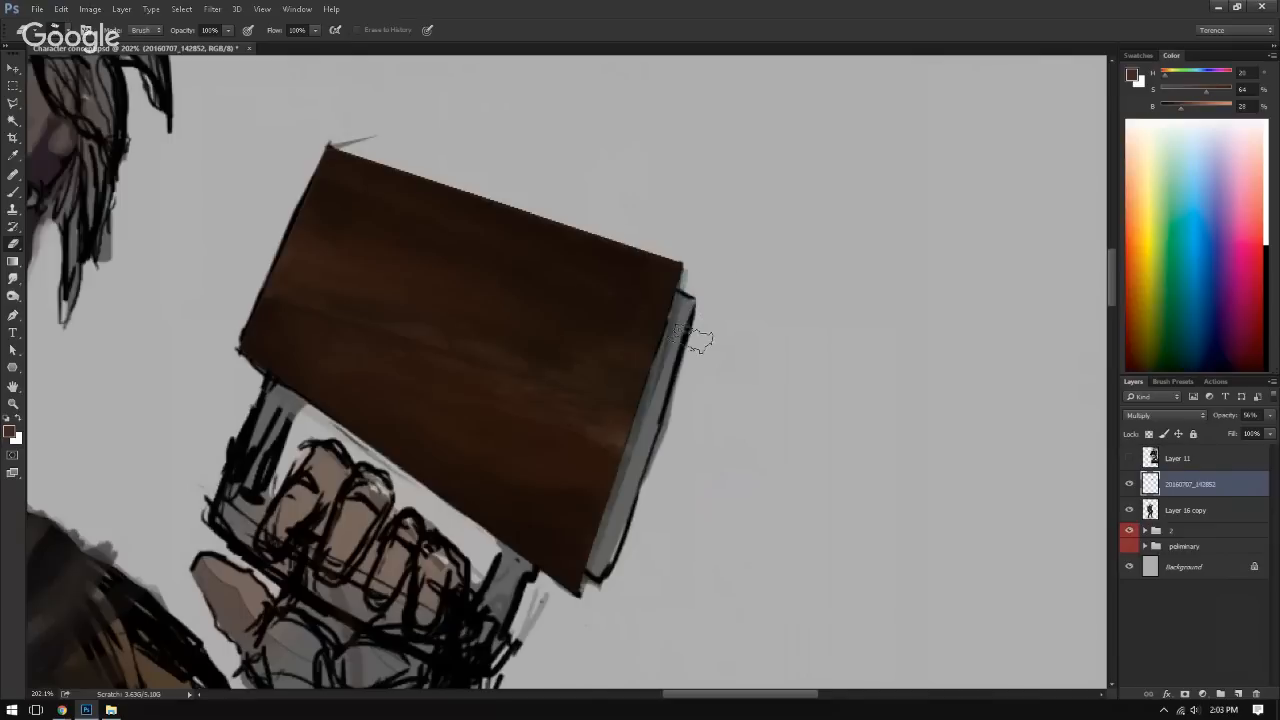
mouse_move(693, 340)
mouse_down()
mouse_move(649, 447)
mouse_move(686, 339)
mouse_move(602, 588)
mouse_up()
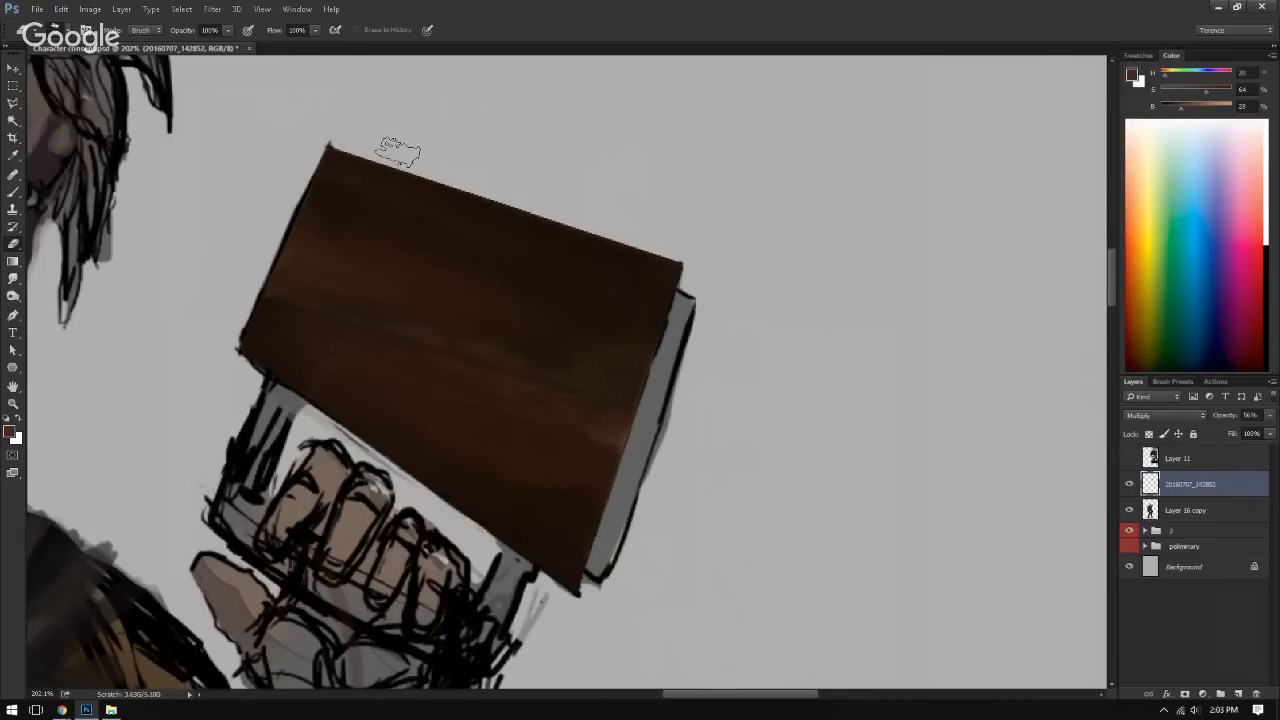
Step: Set the brush colour to a light greyish brown (H 30, S 21, B 70) and add a new layer above the wood photo layer
drag(474, 182, 444, 220)
mouse_move(462, 268)
mouse_down()
mouse_move(510, 288)
mouse_move(417, 256)
mouse_up()
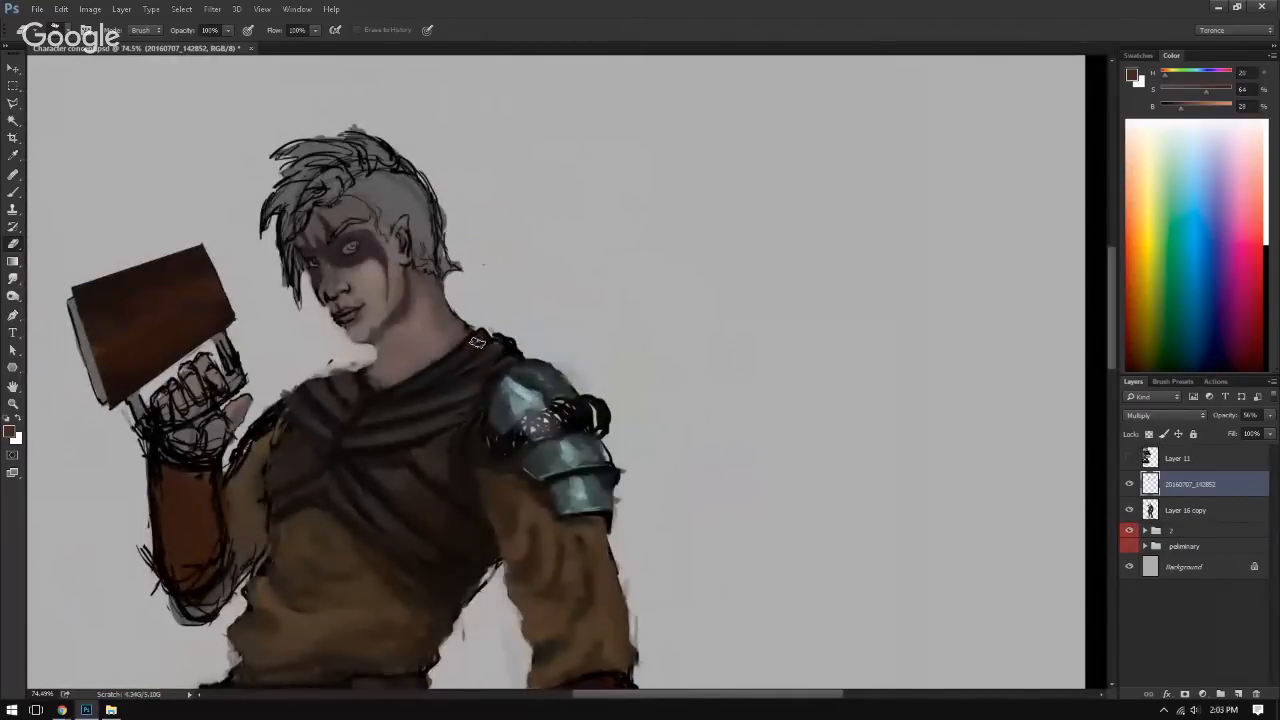
drag(232, 367, 381, 382)
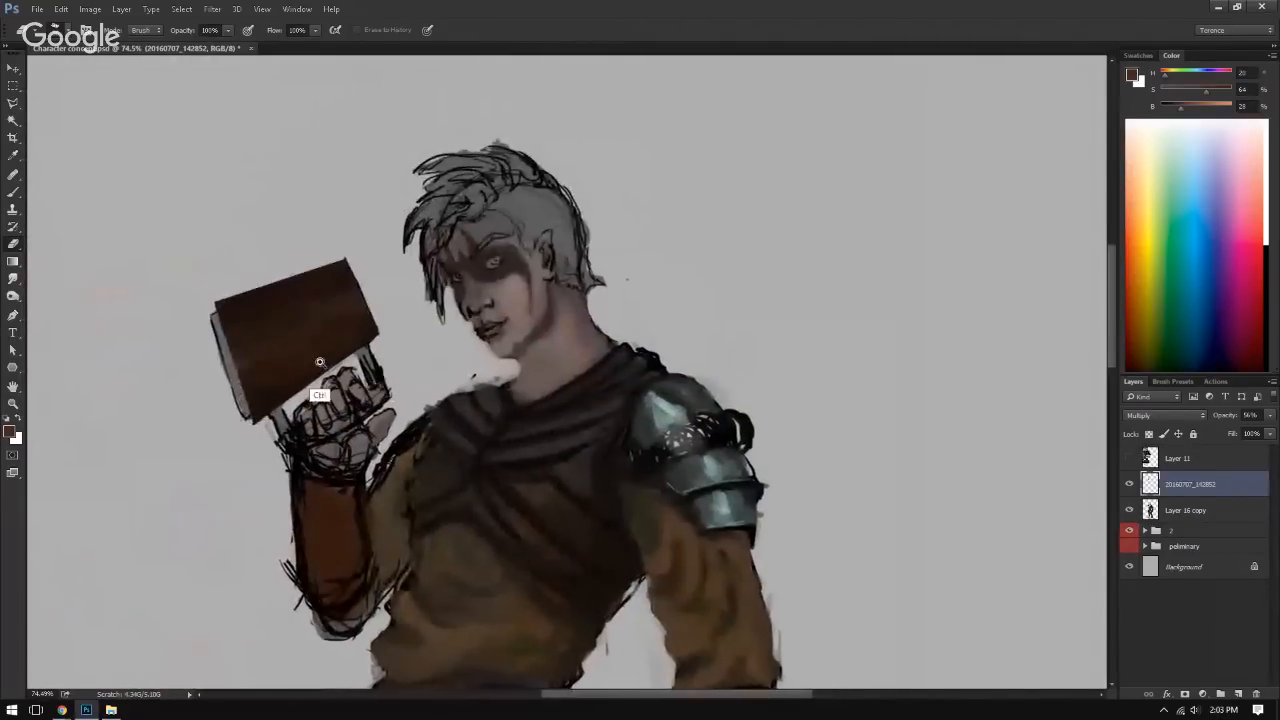
drag(288, 357, 348, 341)
click(260, 344)
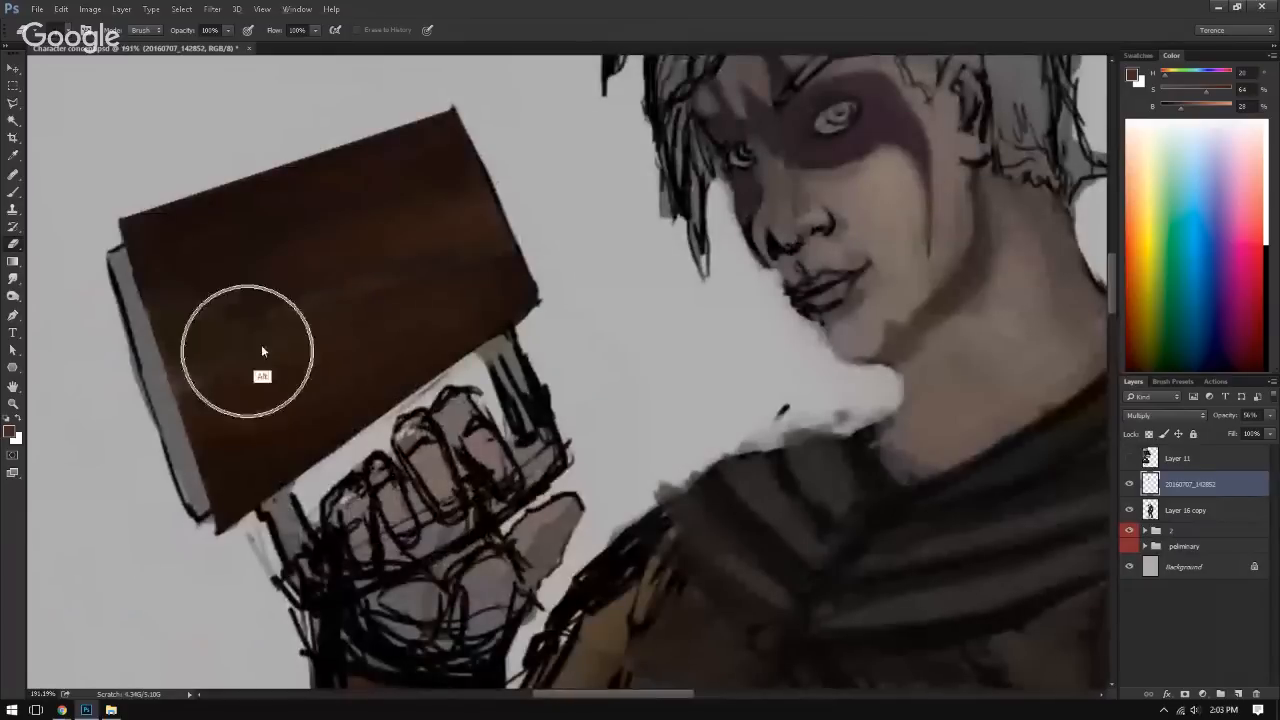
key(Return)
key(b)
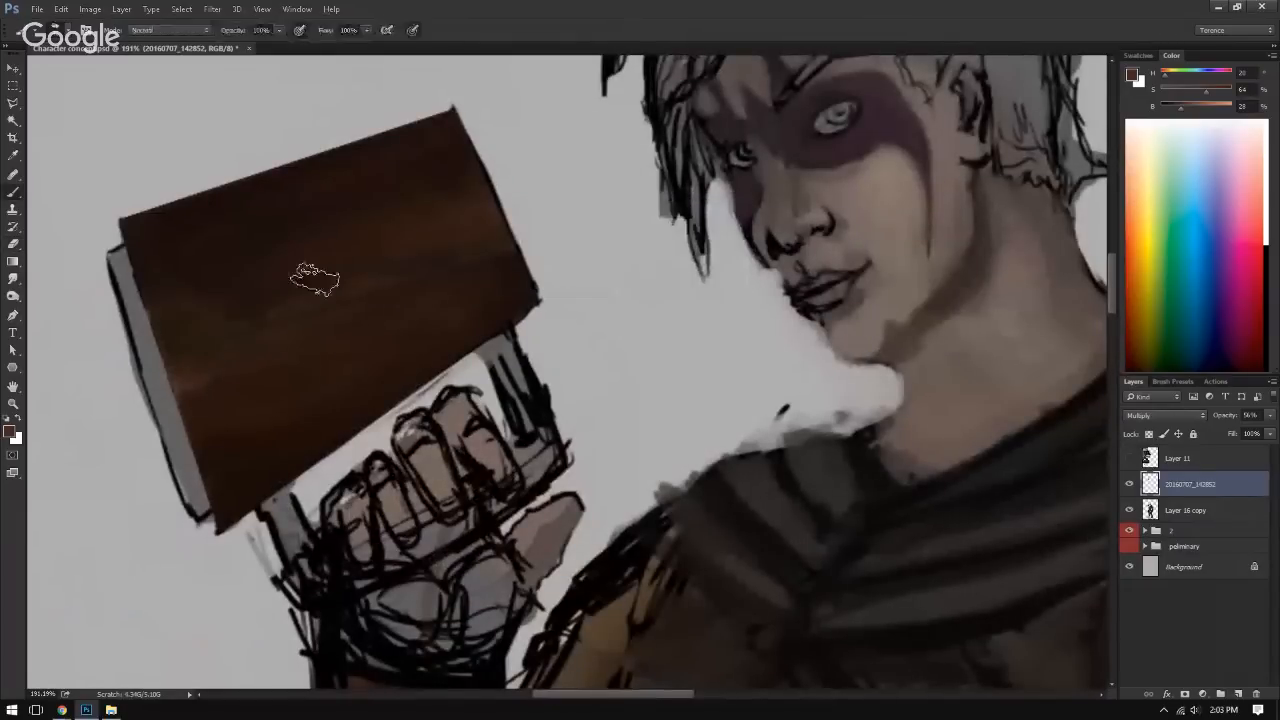
alt+click(212, 327)
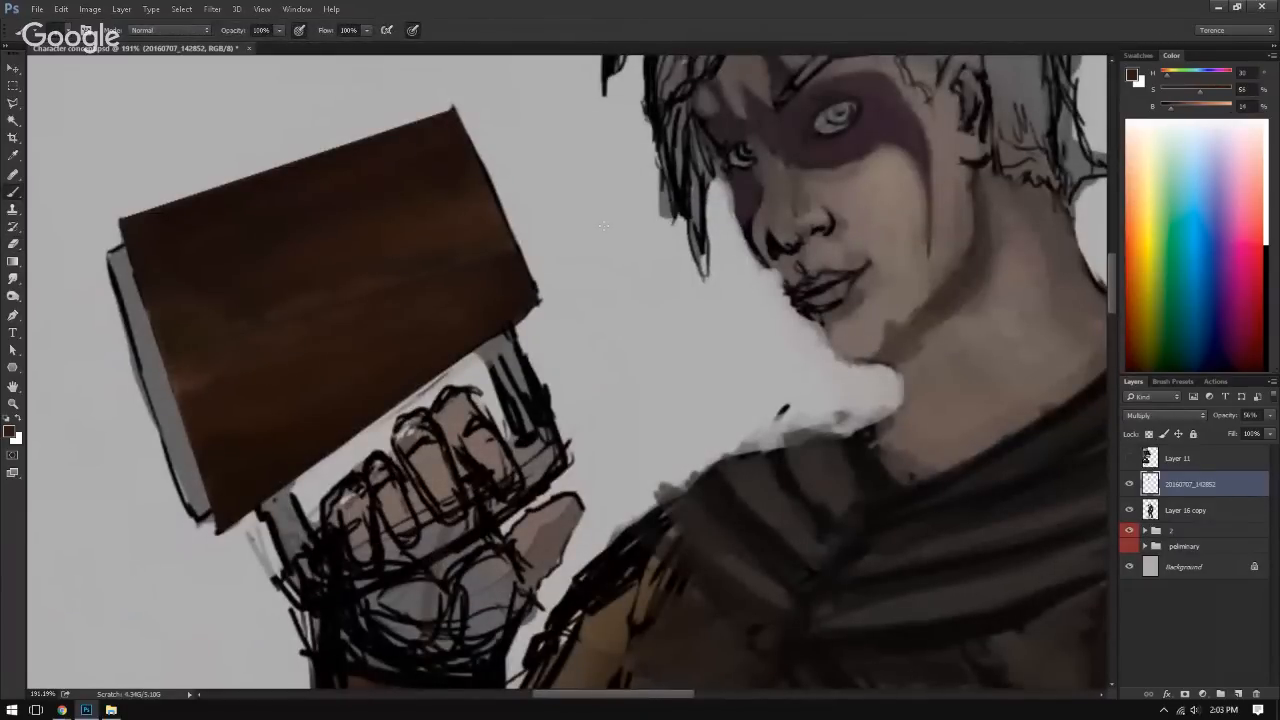
drag(1172, 107, 1210, 105)
drag(1200, 91, 1175, 94)
click(1237, 694)
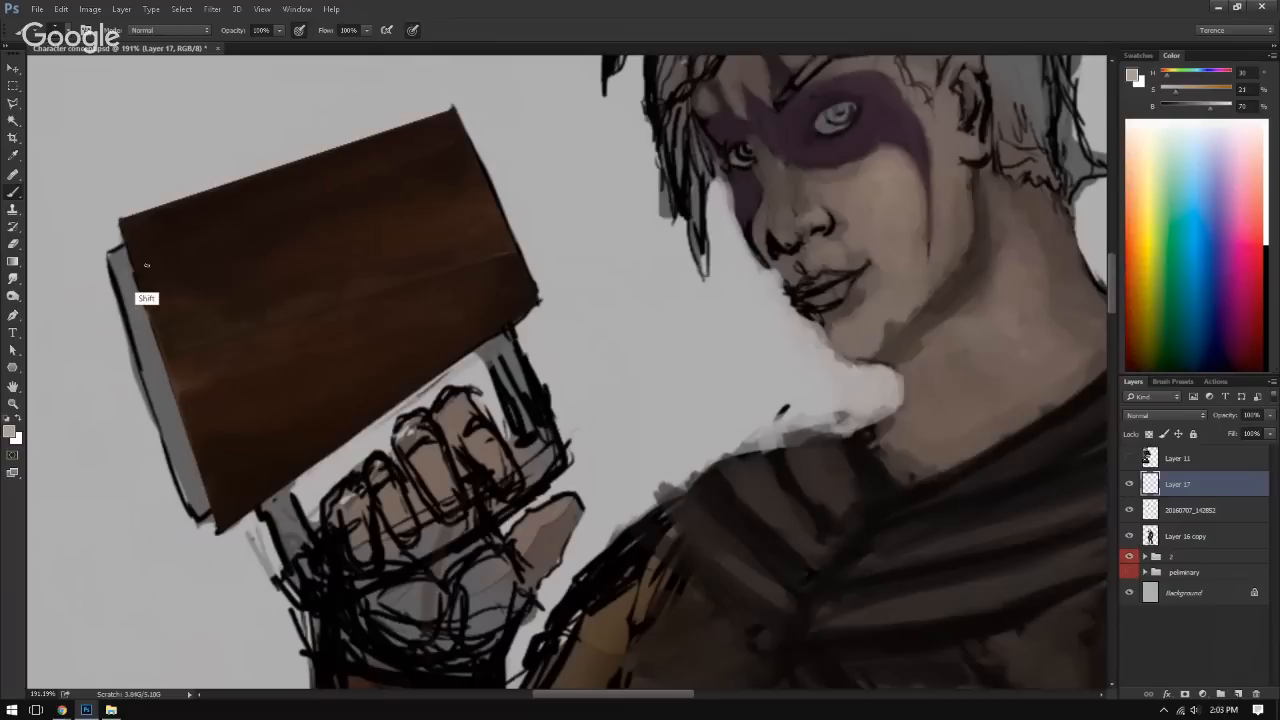
Step: Paint a thin light grey-brown highlight along the book cover's outer edge on Layer 17 and refine it with the Eraser
drag(225, 346, 219, 288)
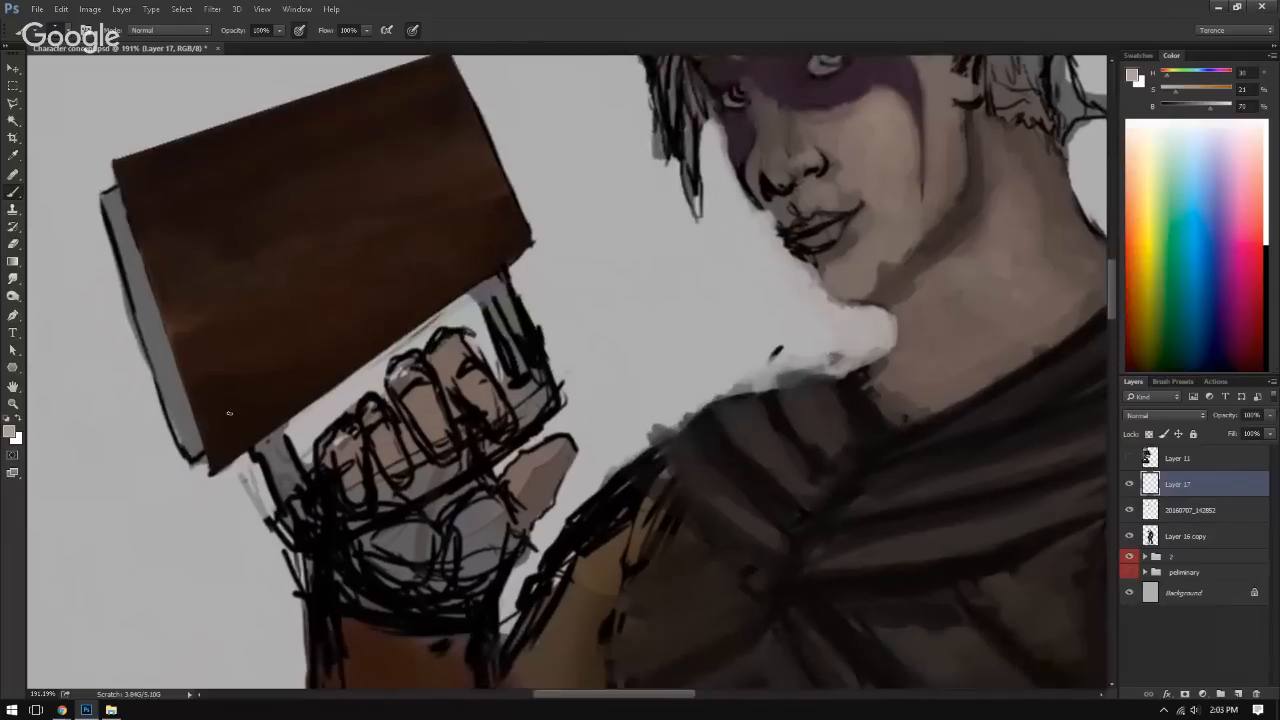
drag(287, 396, 240, 457)
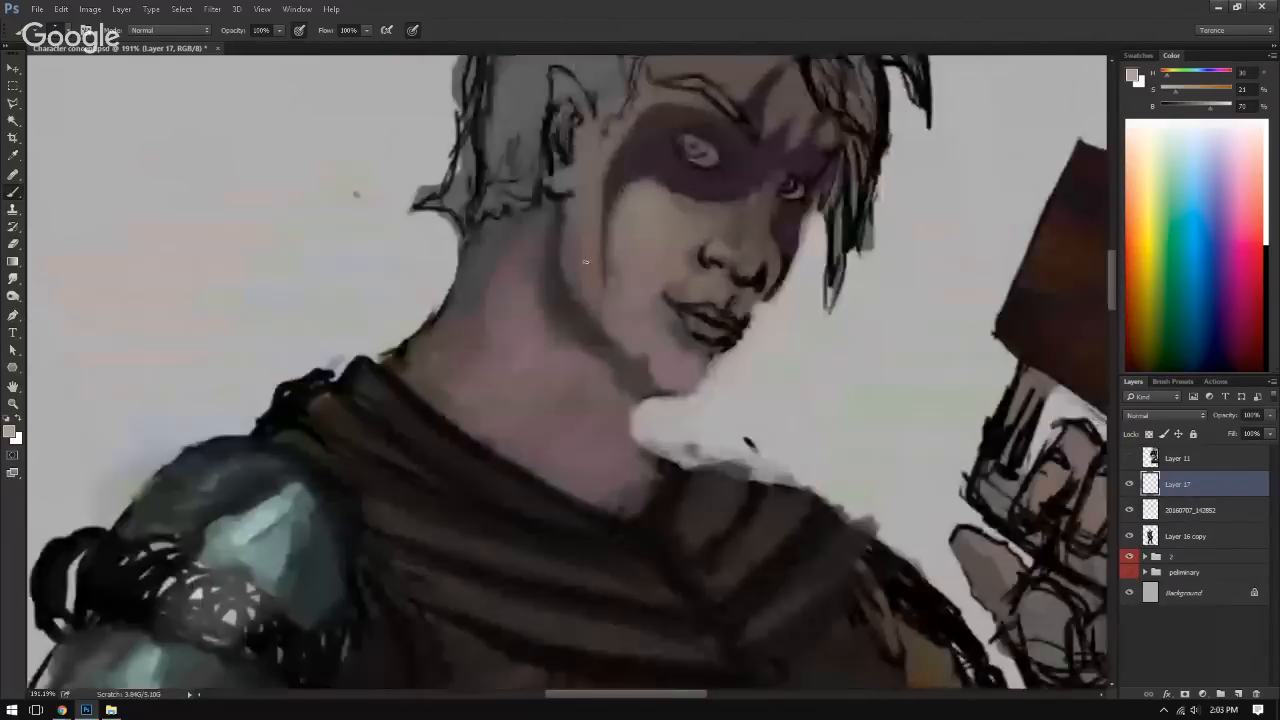
drag(612, 287, 379, 265)
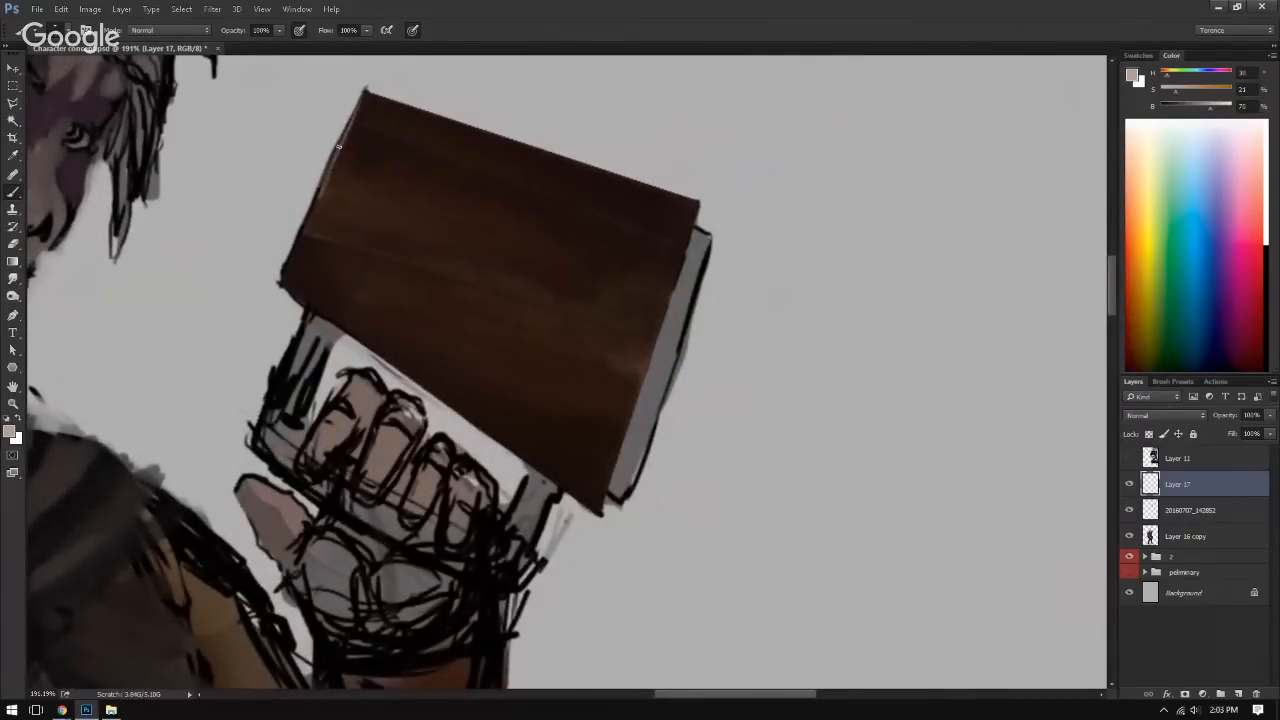
drag(339, 147, 320, 191)
key(e)
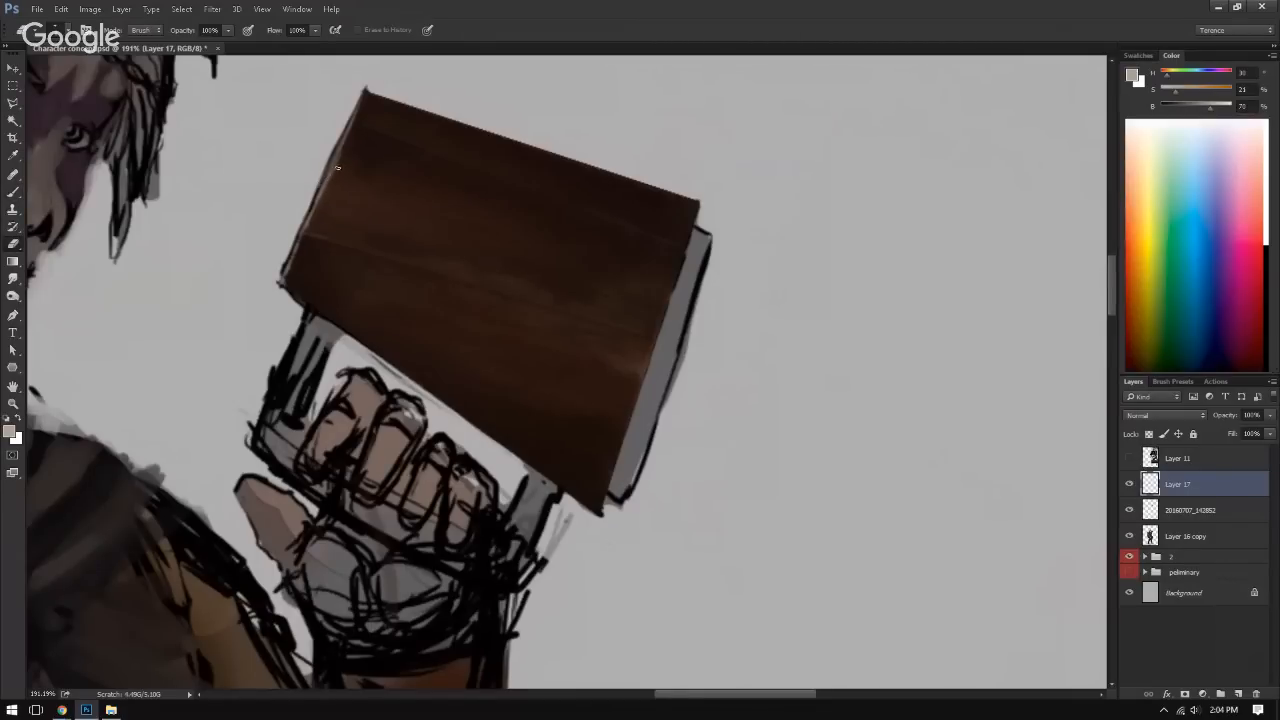
drag(368, 183, 313, 184)
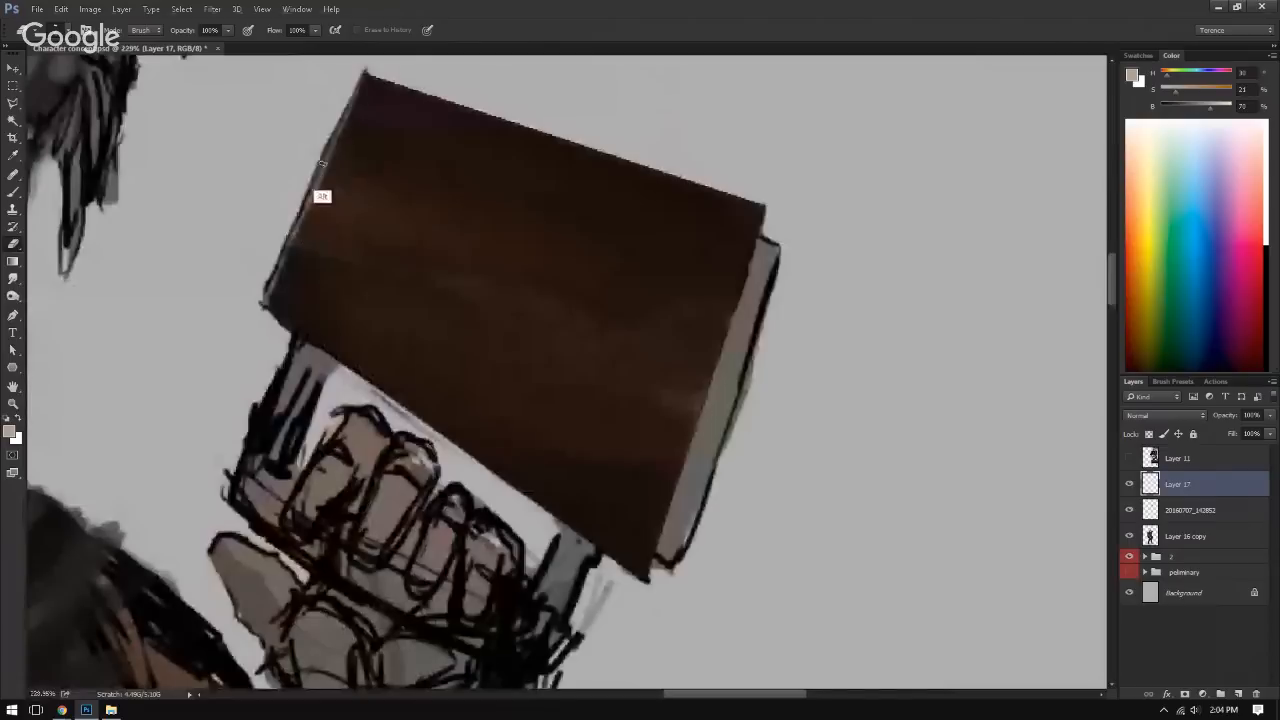
Step: On Layer 16 copy, outline the grey strip beside the book's front cover with a polygonal lasso selection
click(1235, 539)
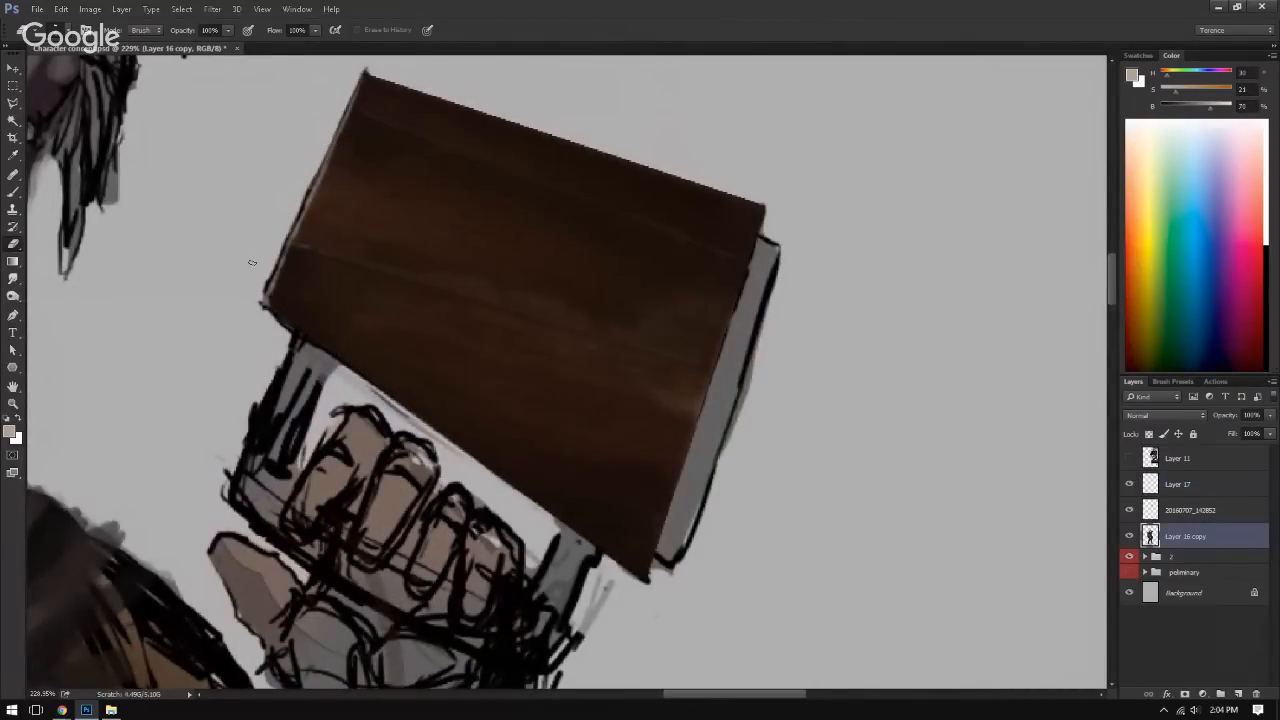
scroll(298, 160, up, 2)
mouse_move(475, 311)
mouse_down()
mouse_move(354, 227)
mouse_move(304, 233)
mouse_up()
key(l)
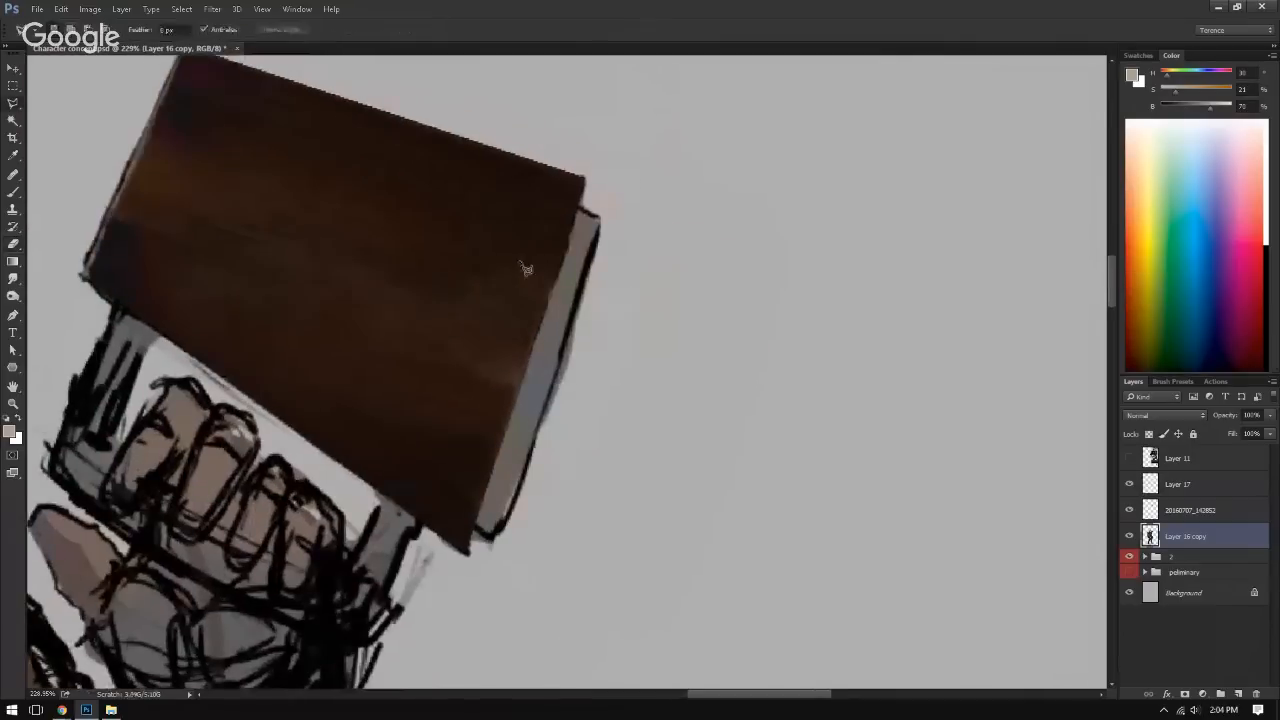
click(579, 207)
click(601, 216)
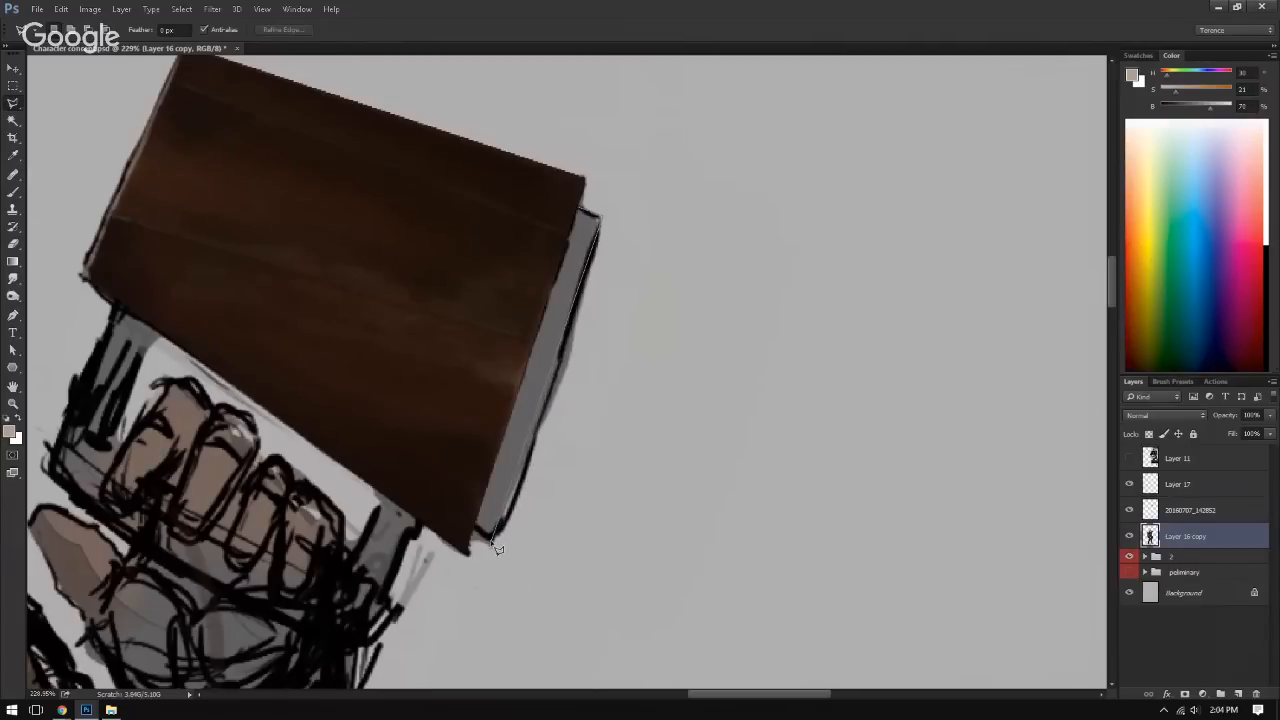
click(579, 207)
Step: Fill the selected strip with dark brown brush strokes, using colours sampled from the book cover
key(b)
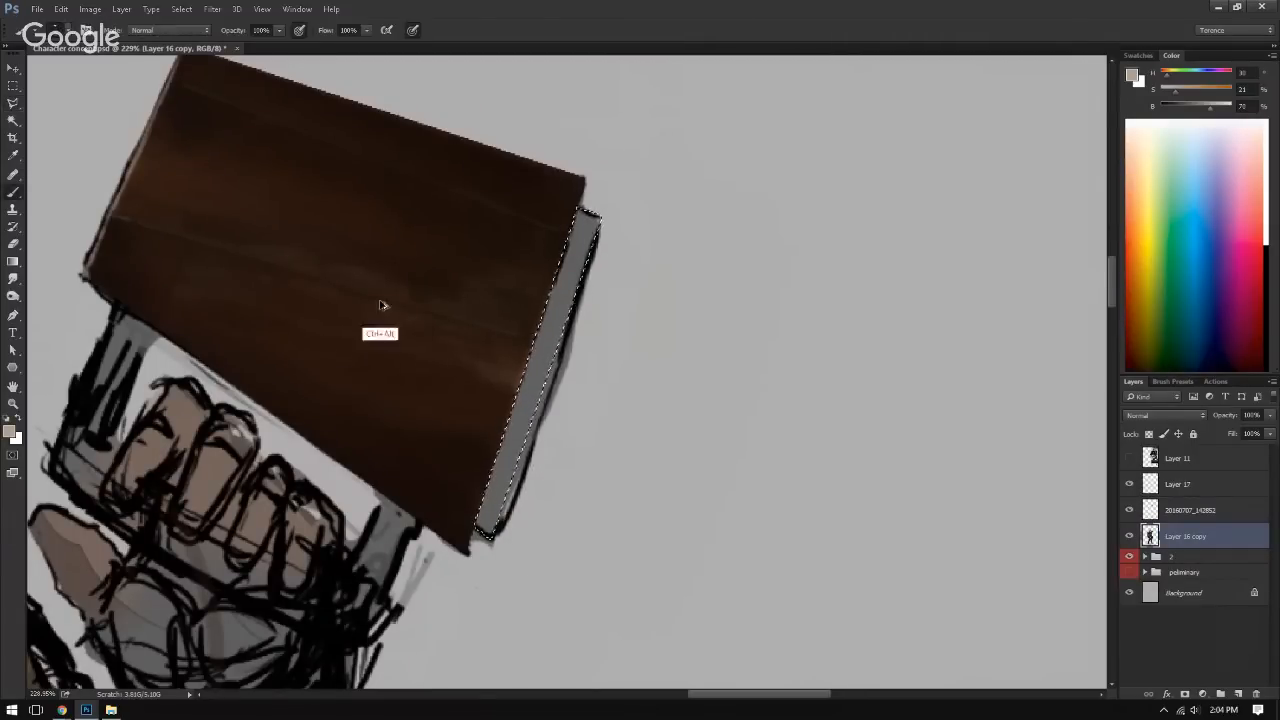
alt+click(422, 264)
mouse_move(516, 426)
mouse_down()
mouse_move(535, 365)
mouse_move(460, 535)
mouse_move(500, 391)
mouse_move(603, 230)
mouse_up()
alt+click(417, 510)
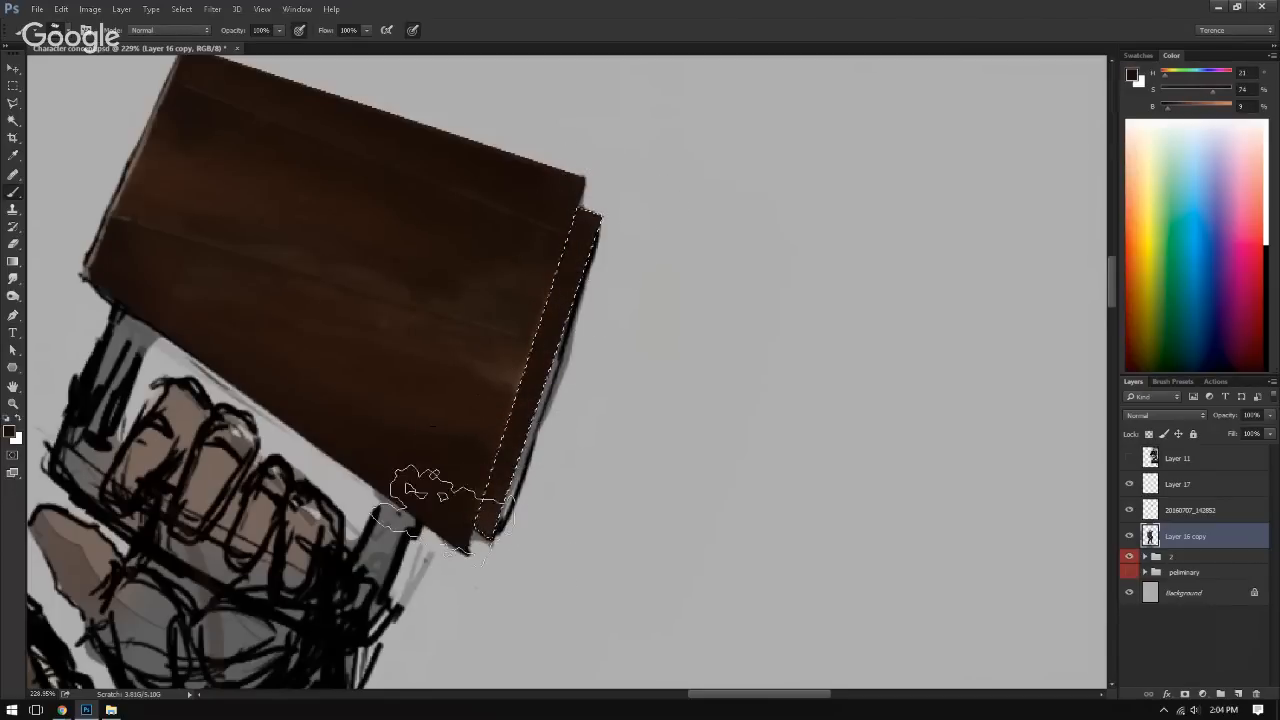
alt+click(355, 388)
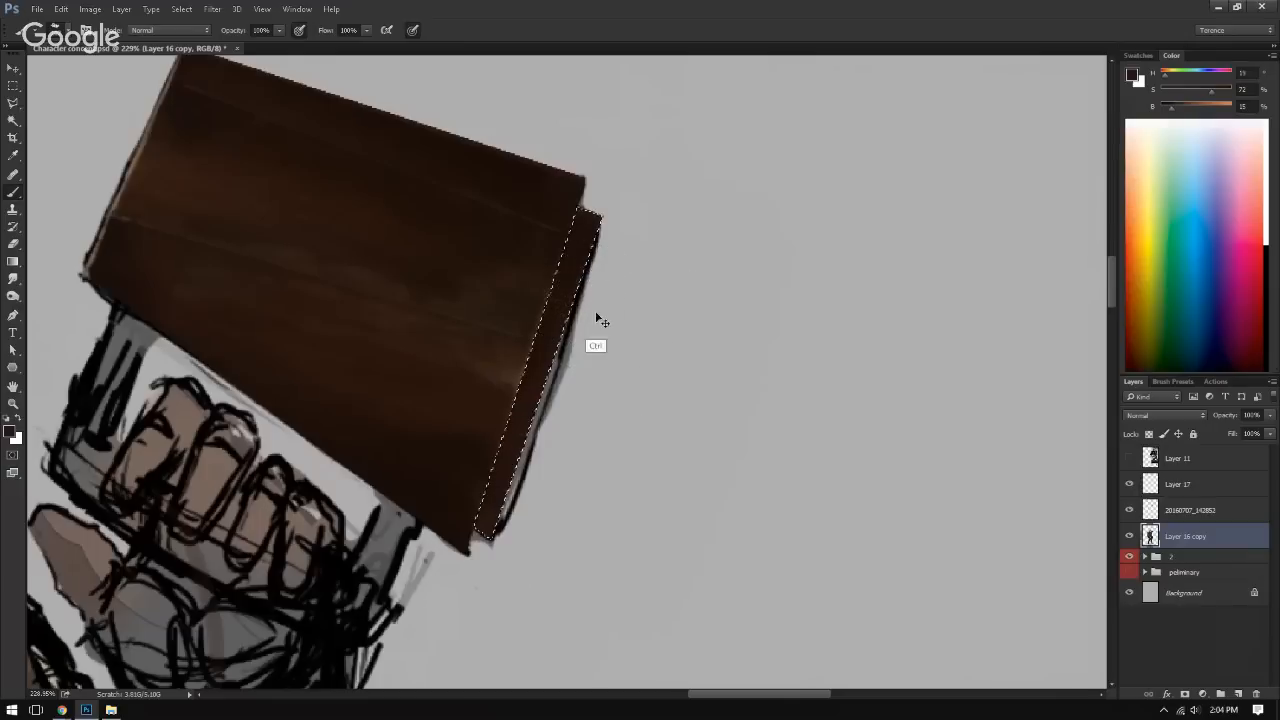
Step: Warp the selected brown strip outward into a curve away from the front cover, and deselect it
key(ctrl+t)
drag(546, 366, 562, 373)
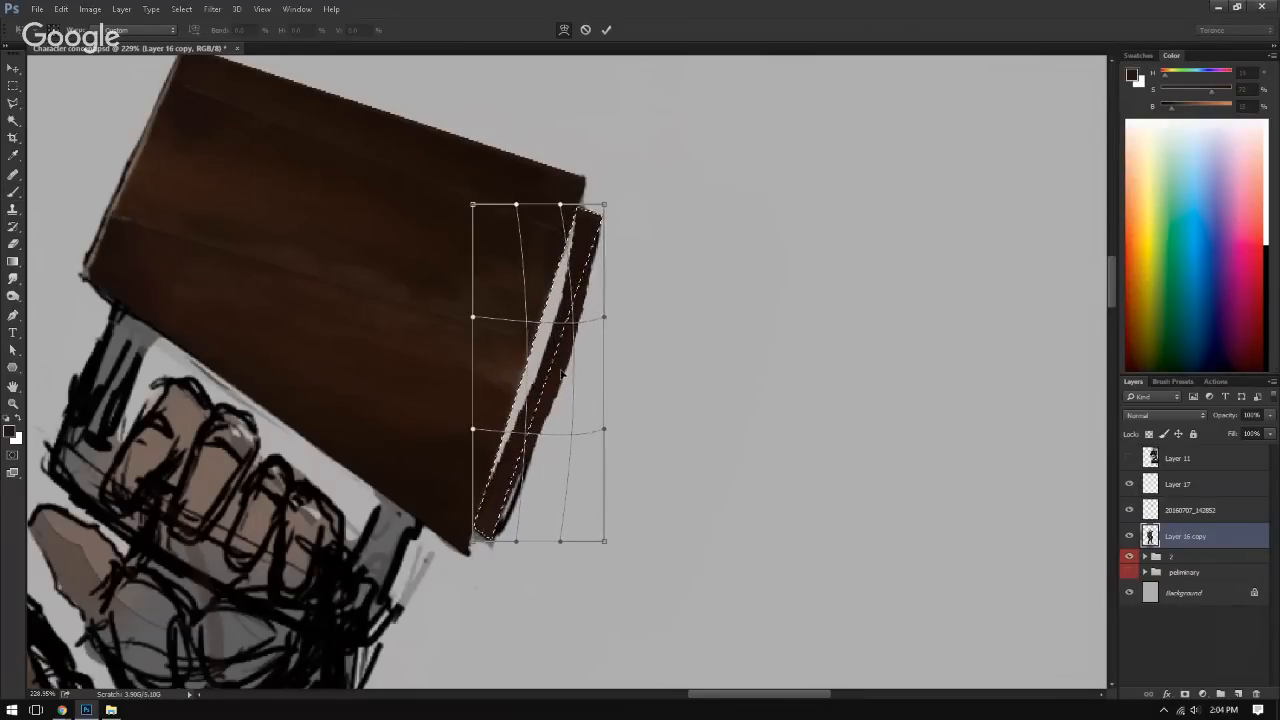
key(Return)
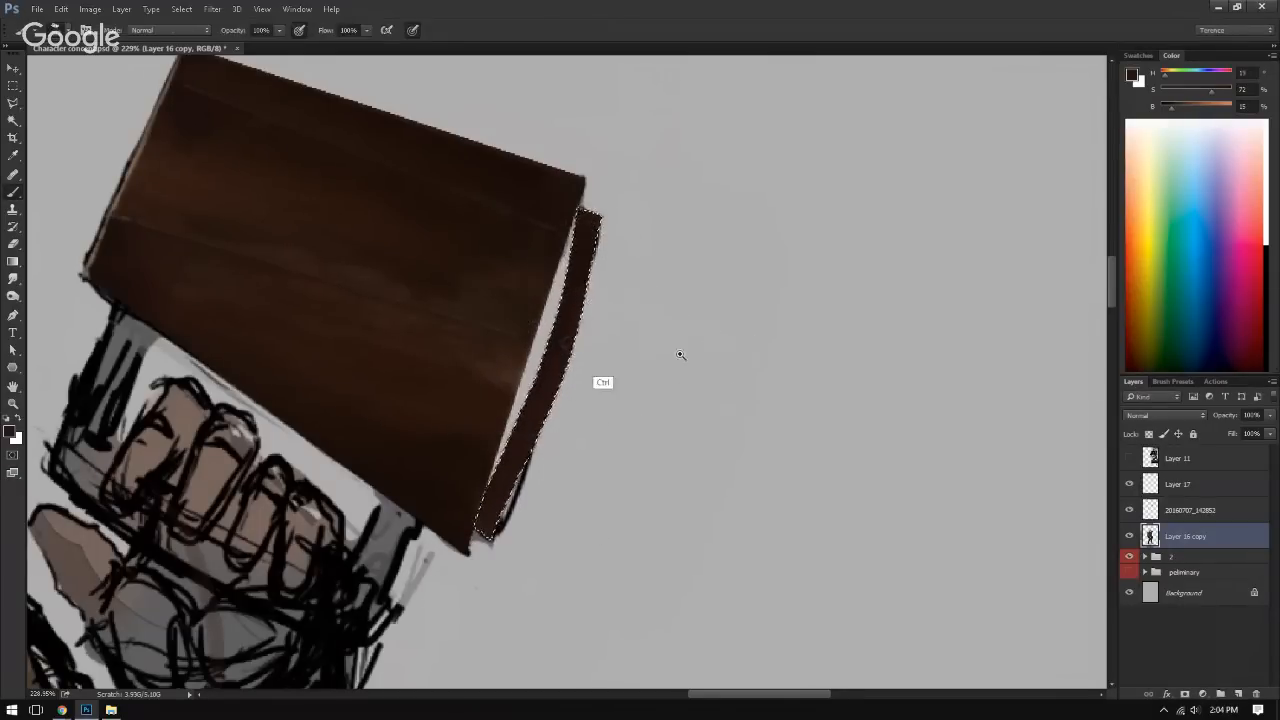
drag(680, 354, 617, 413)
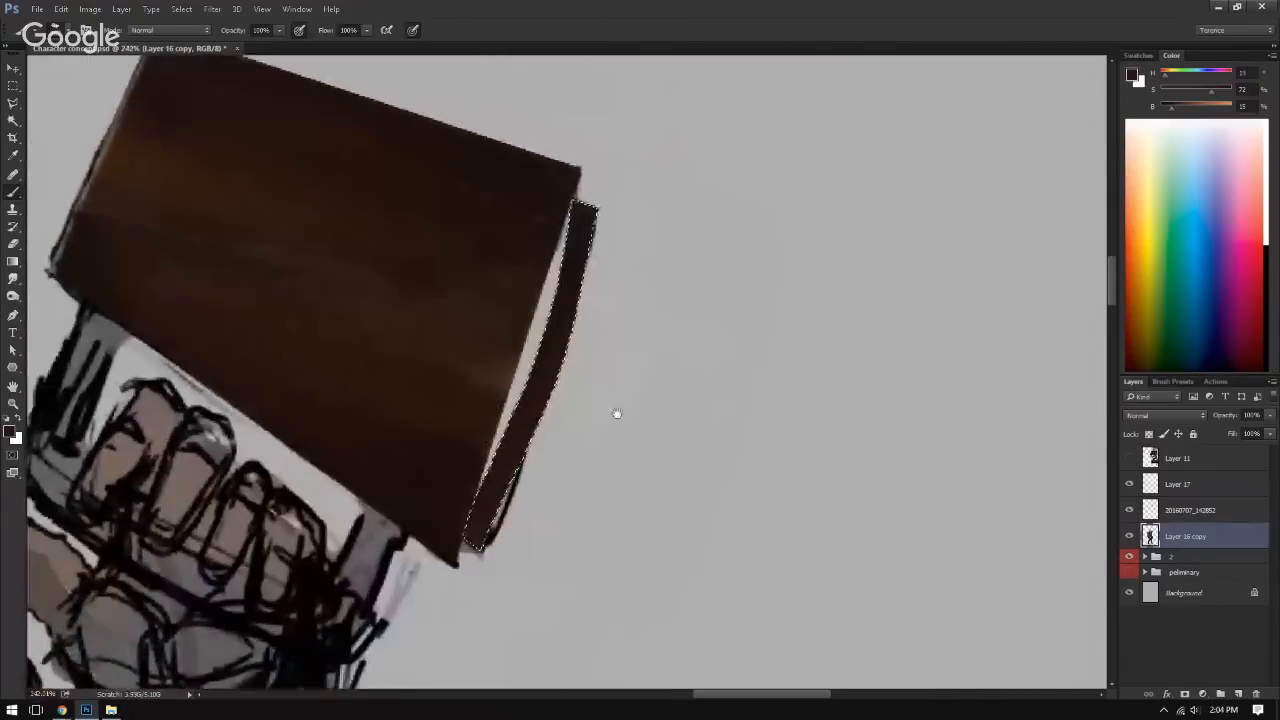
key(ctrl+d)
Step: Add a new layer directly above group 2 and paint the gap between the cover and the curved strip dark brown
click(1191, 560)
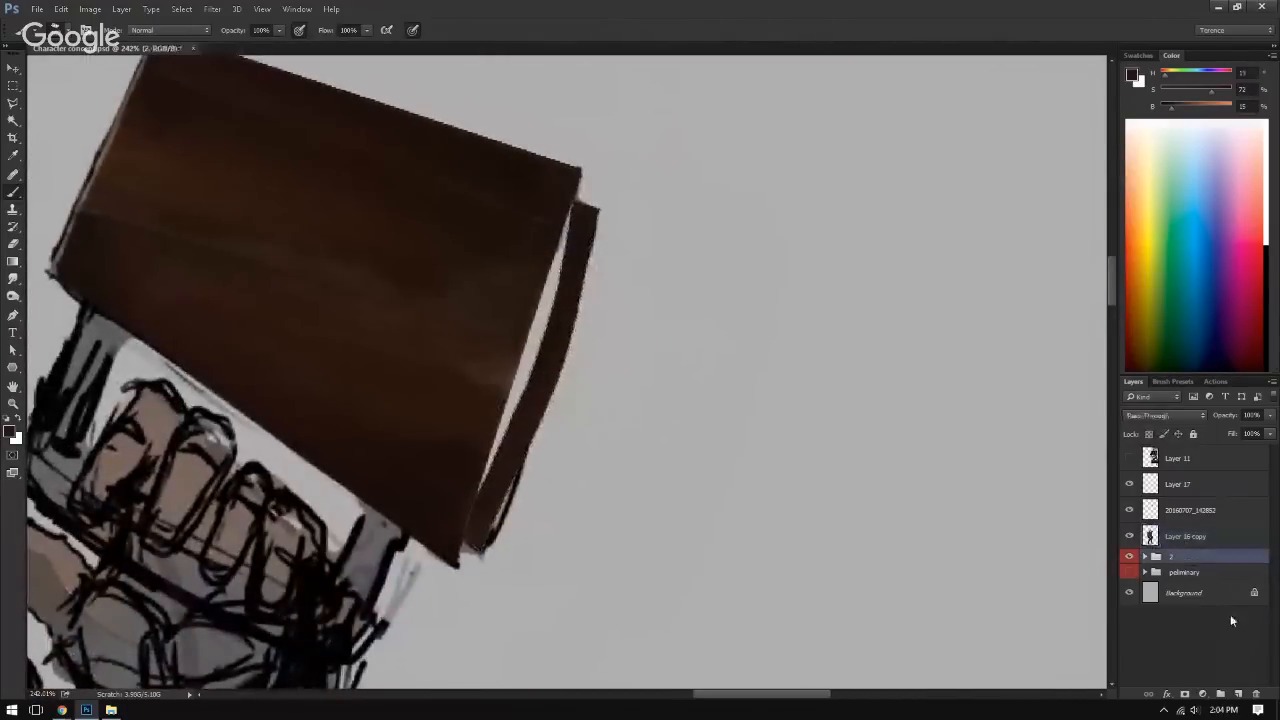
click(1238, 694)
alt+click(541, 271)
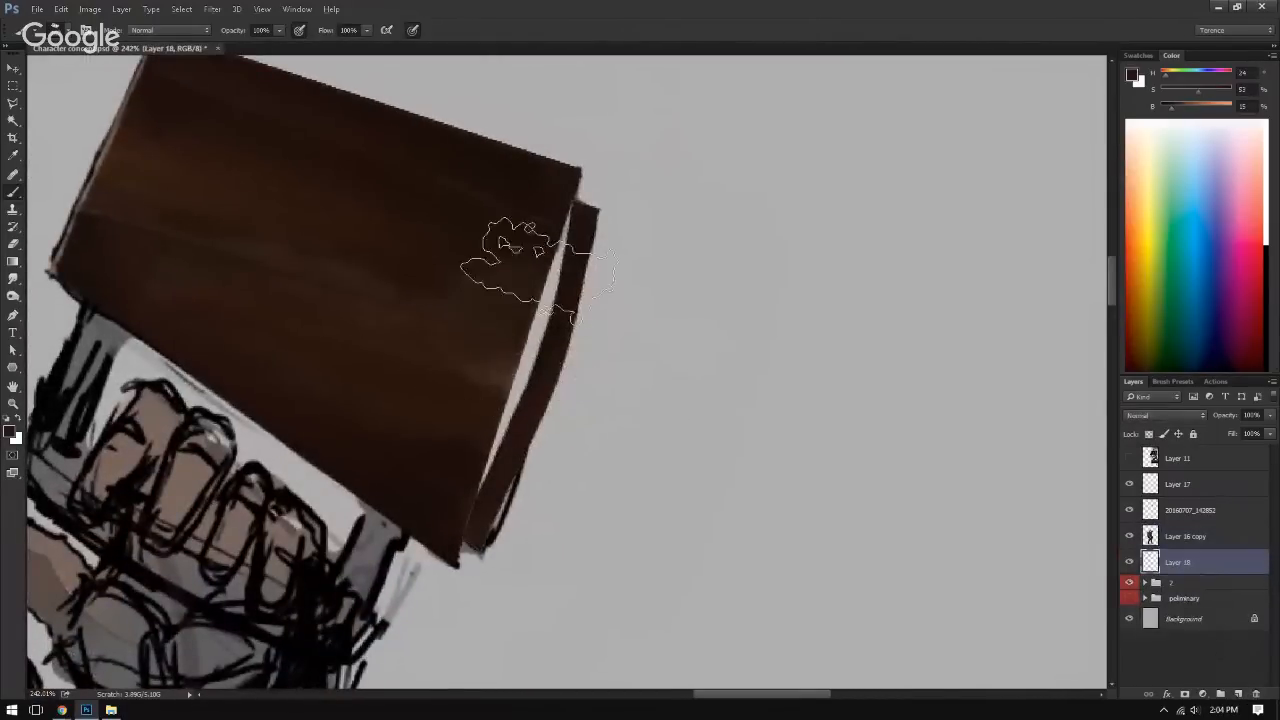
mouse_move(541, 271)
mouse_down()
mouse_move(526, 324)
mouse_move(520, 296)
mouse_move(494, 358)
mouse_move(518, 271)
mouse_move(454, 440)
mouse_up()
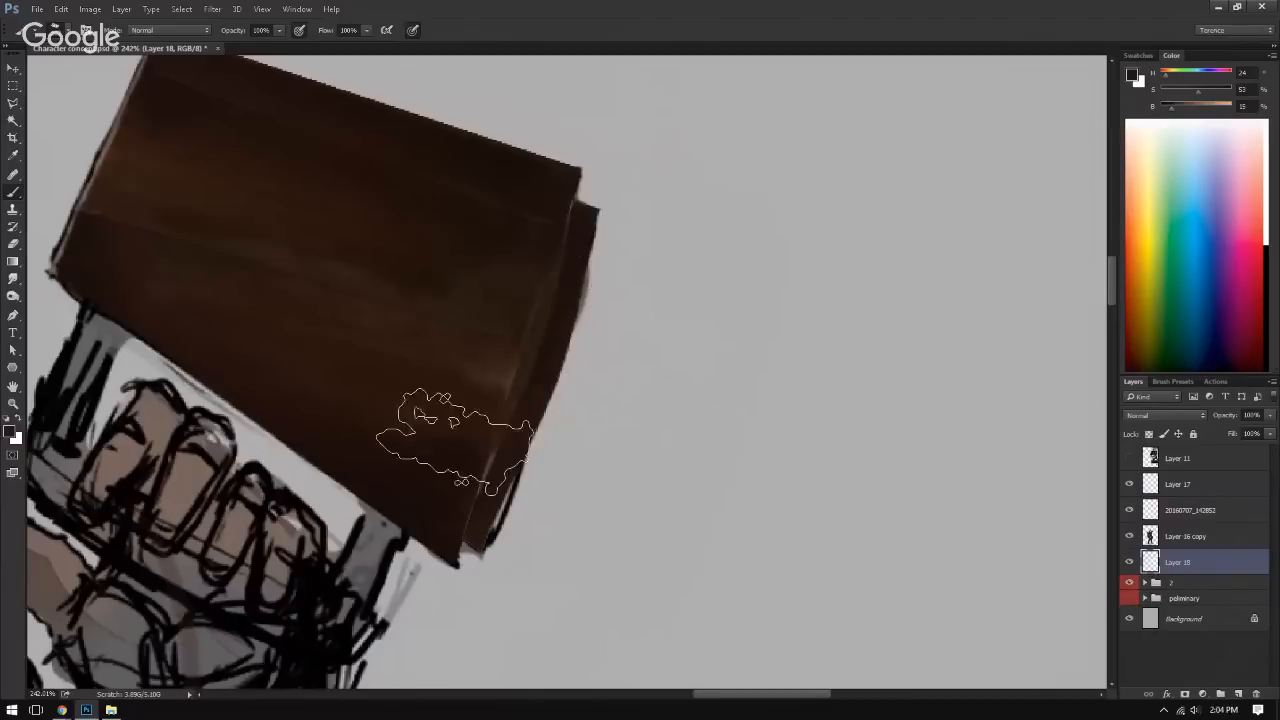
drag(530, 262, 473, 277)
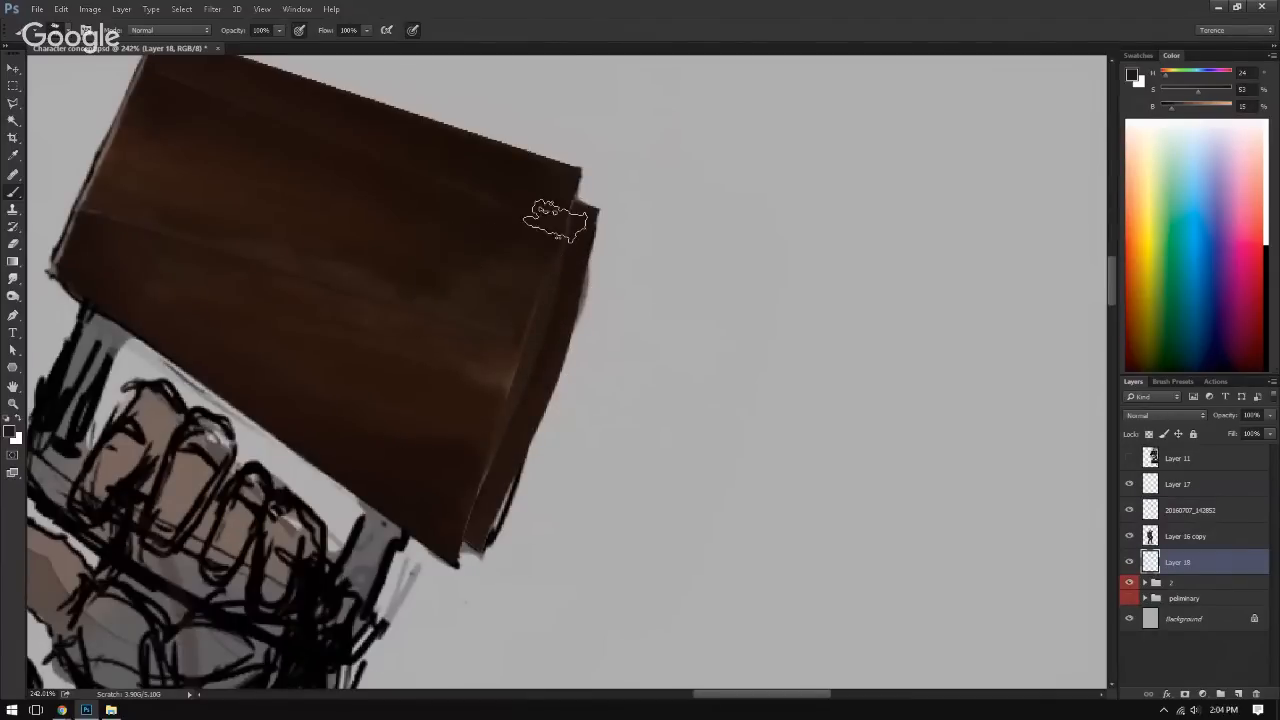
alt+click(548, 207)
mouse_move(501, 412)
mouse_down()
mouse_move(472, 491)
mouse_move(498, 425)
mouse_up()
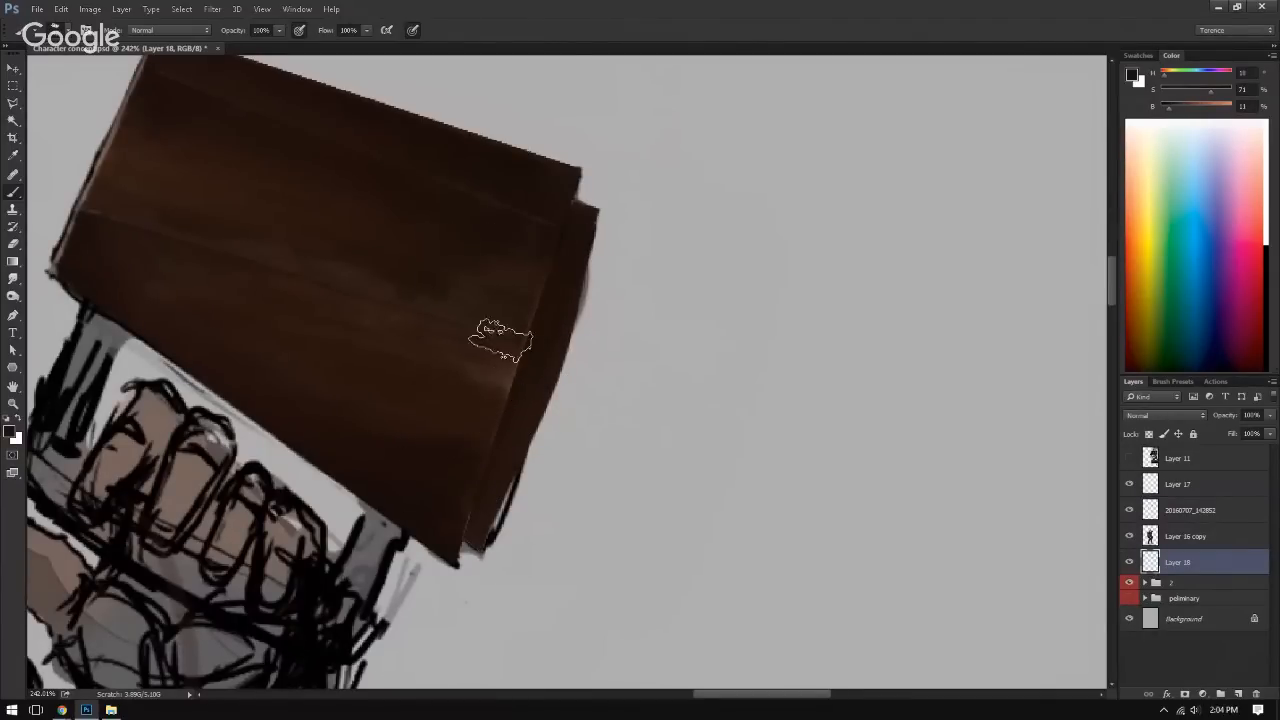
key(e)
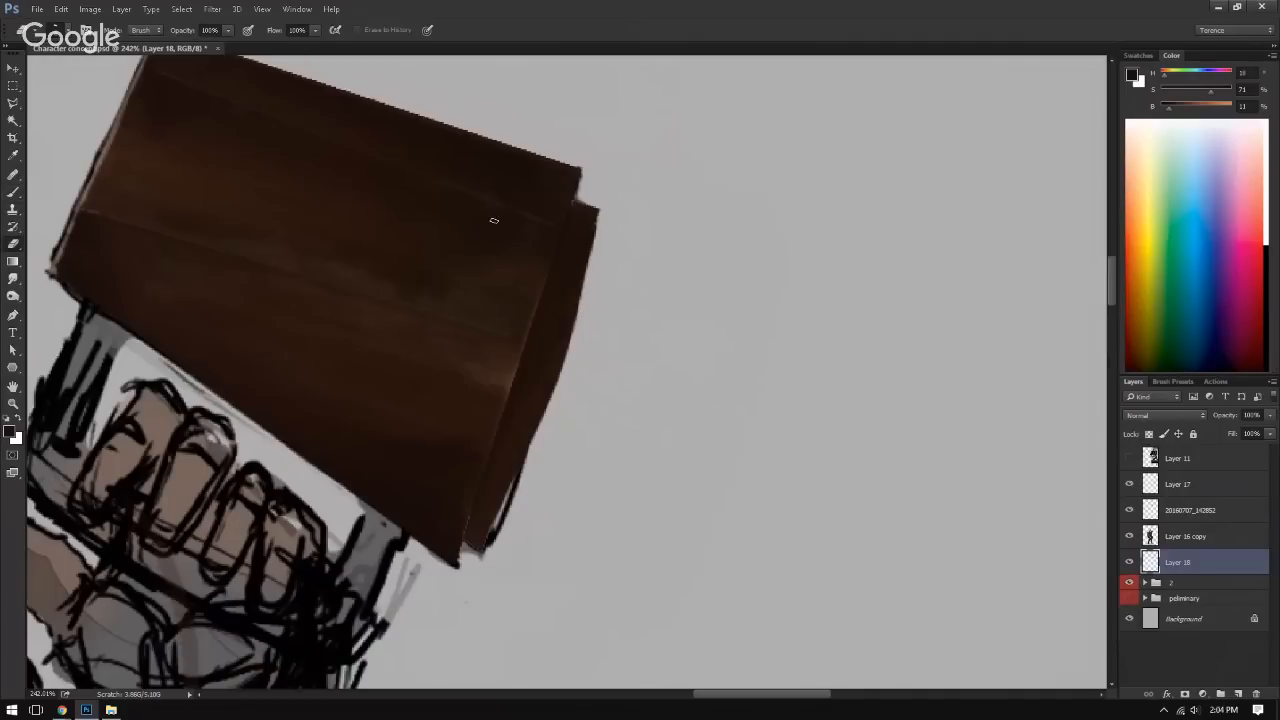
key(b)
ctrl+click(1143, 532)
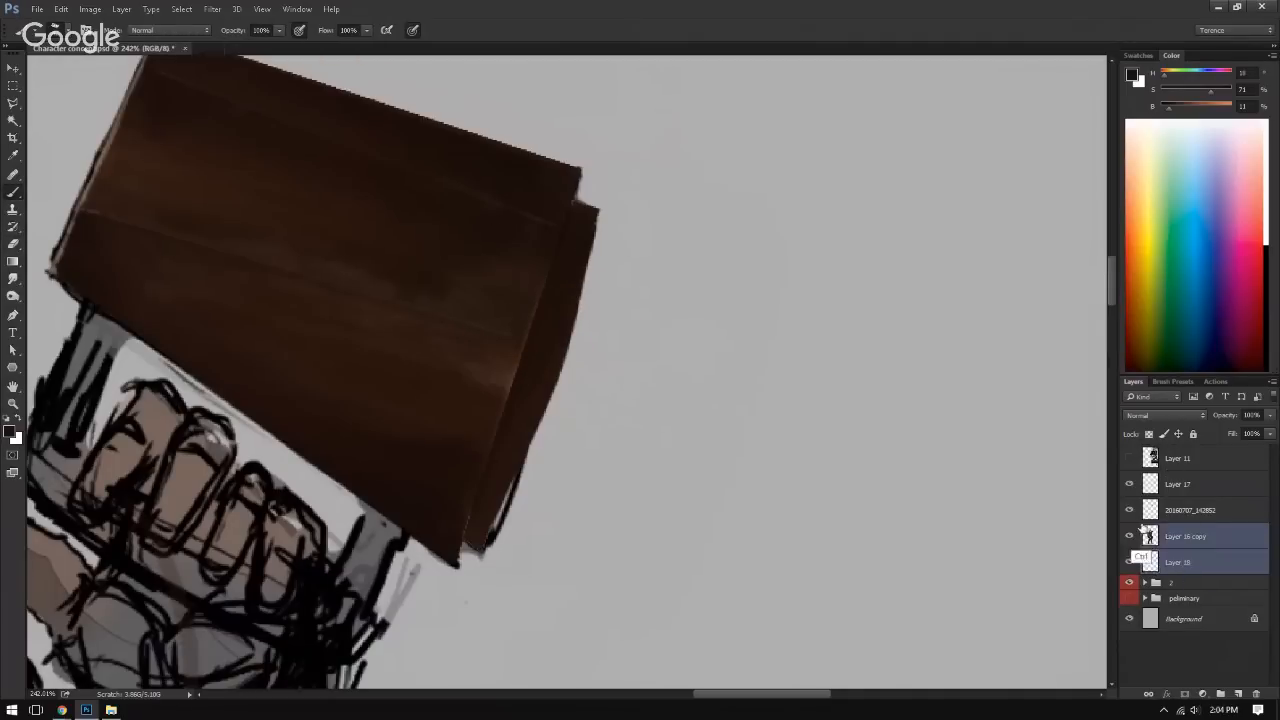
key(ctrl+e)
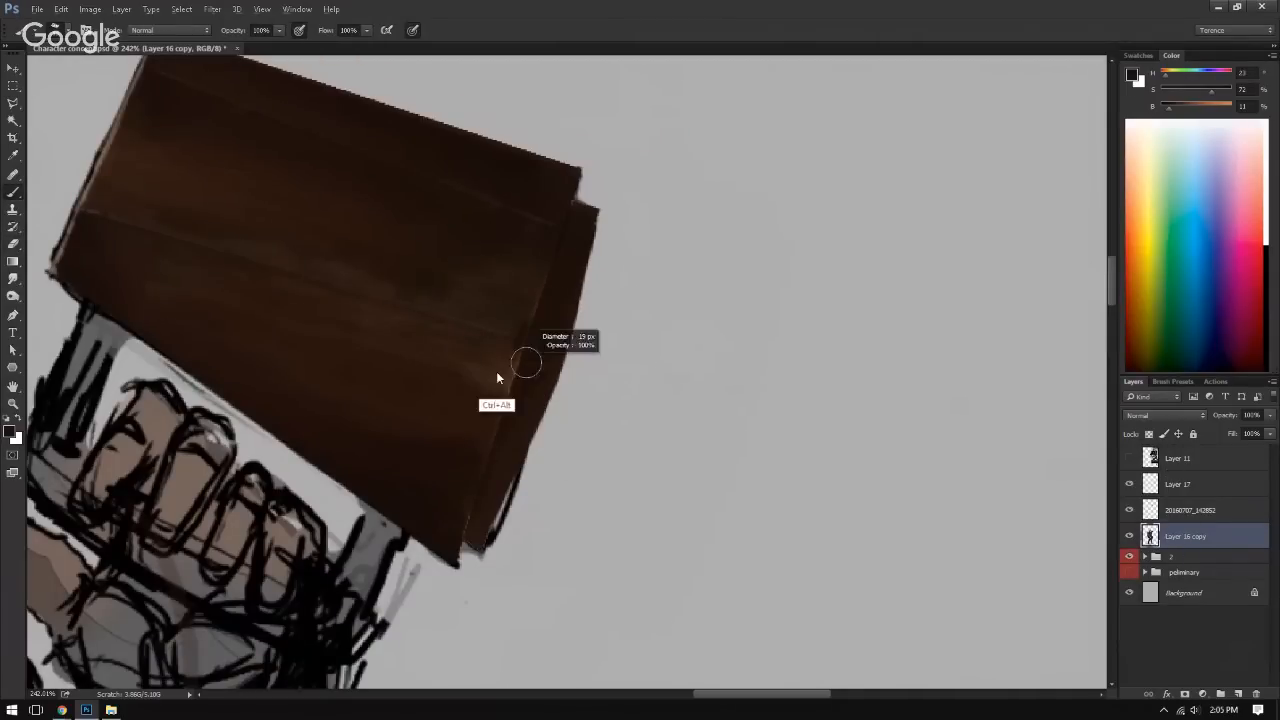
key(ctrl+z)
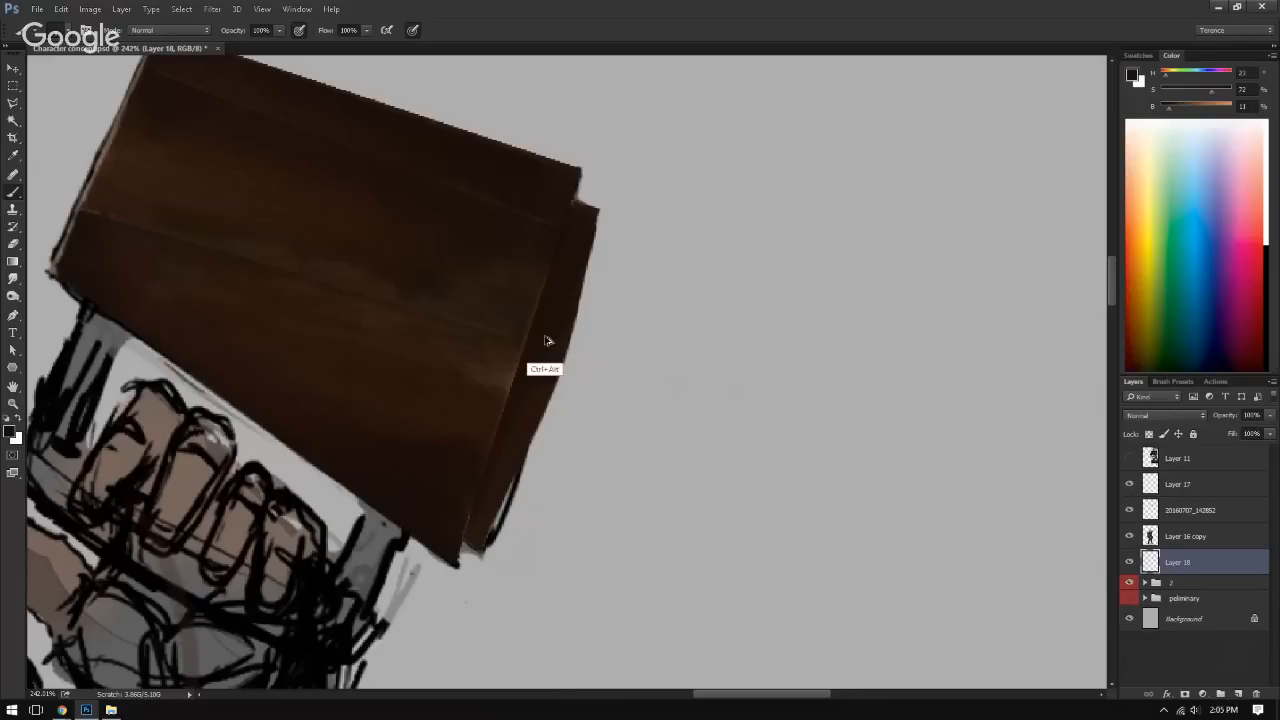
Step: Merge Layer 16 copy with the new gap-fill layer, Layer 18
click(1184, 537)
key(ctrl+e)
key(v)
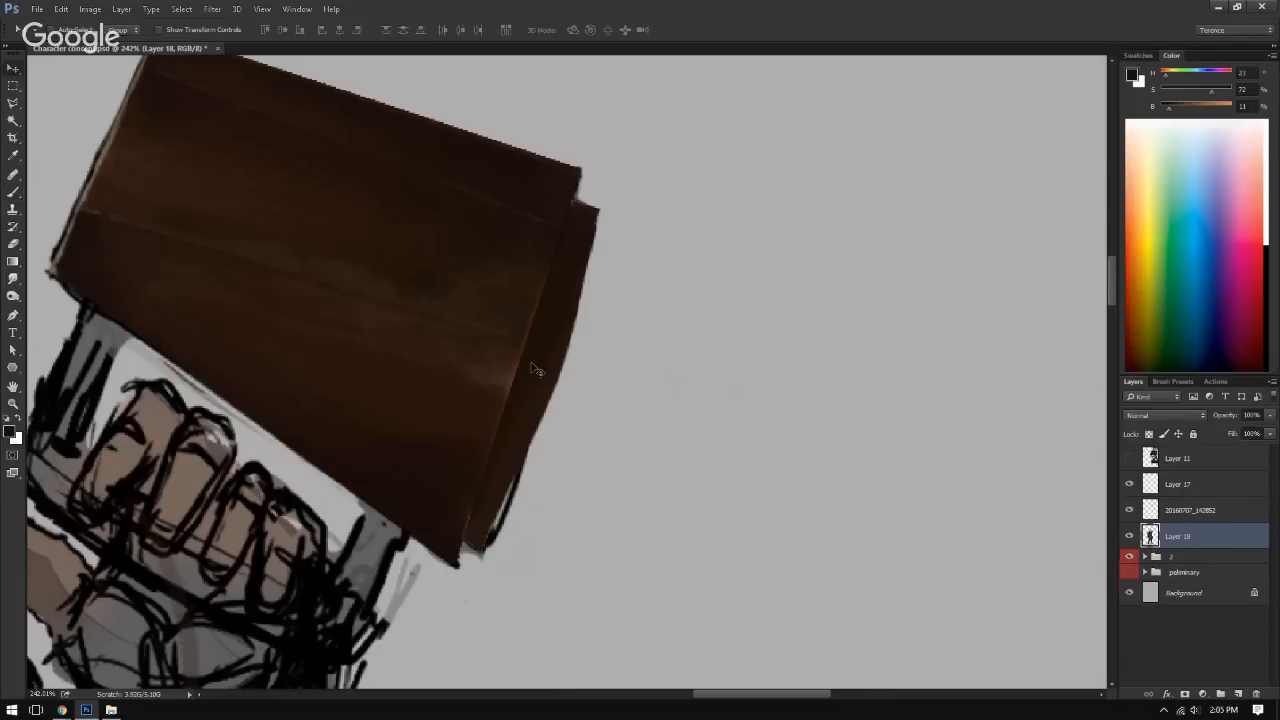
Step: Paint dark brown over the remaining black outline along the lower outer edge of the book's curved strip
key(b)
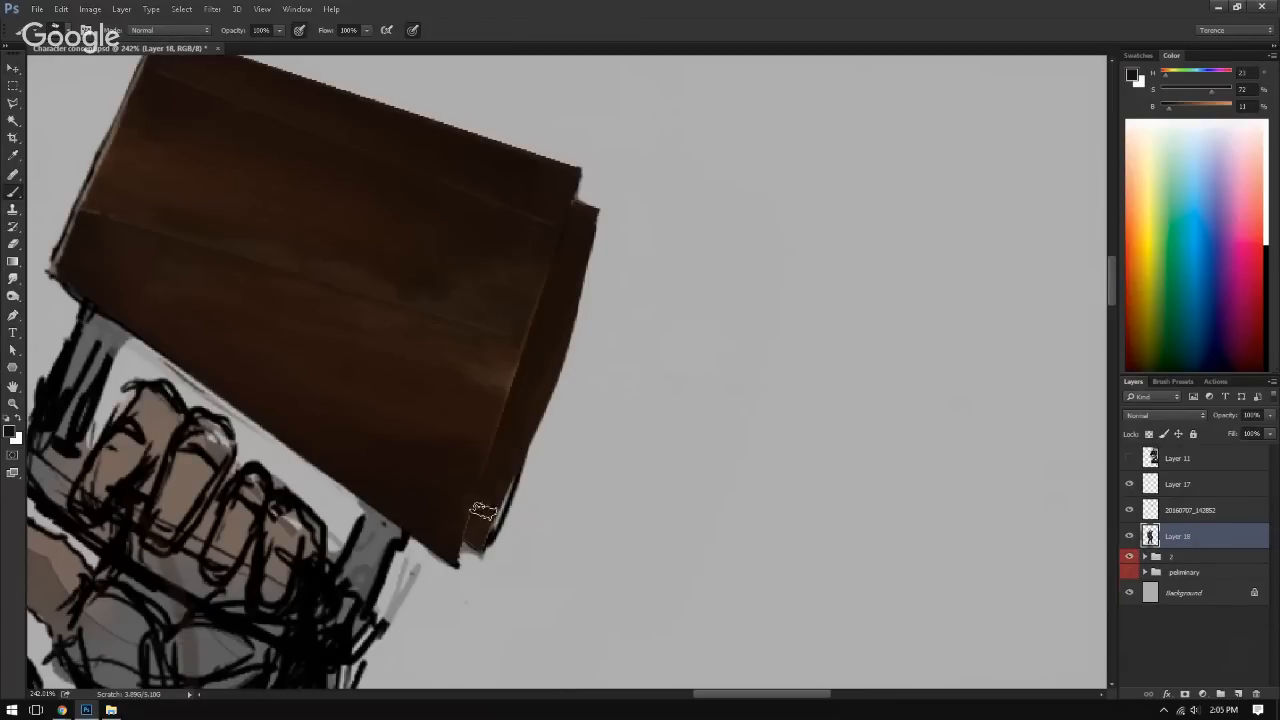
alt+click(539, 400)
mouse_move(511, 466)
mouse_down()
mouse_move(487, 540)
mouse_move(530, 420)
mouse_up()
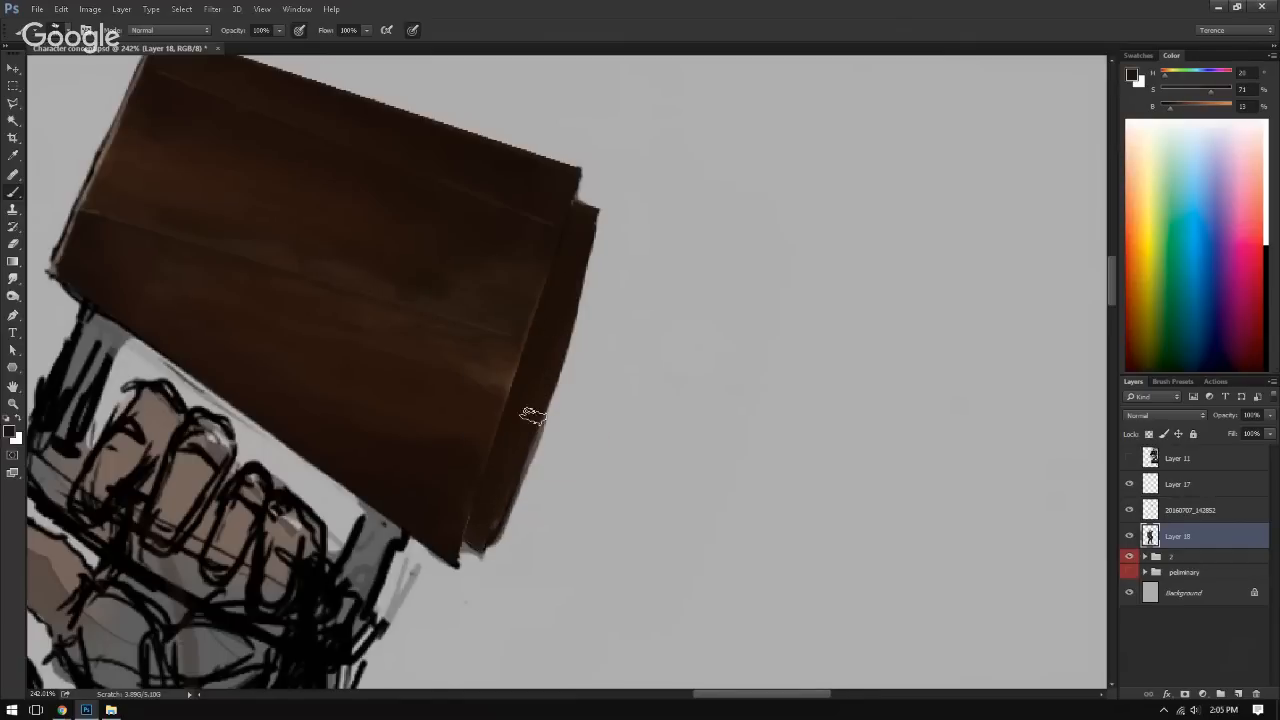
drag(514, 478, 530, 419)
drag(497, 525, 542, 399)
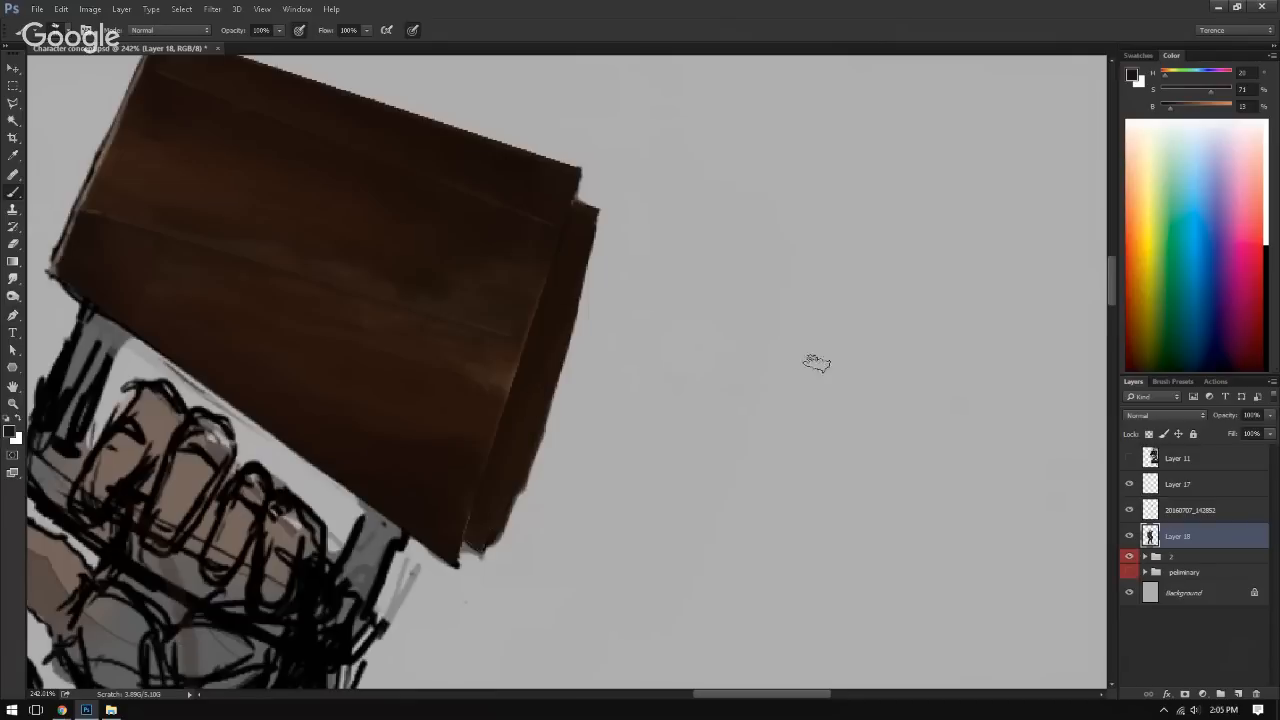
Step: Erase the uneven paint along the curved strip's outer edge to leave a clean, smooth contour
key(e)
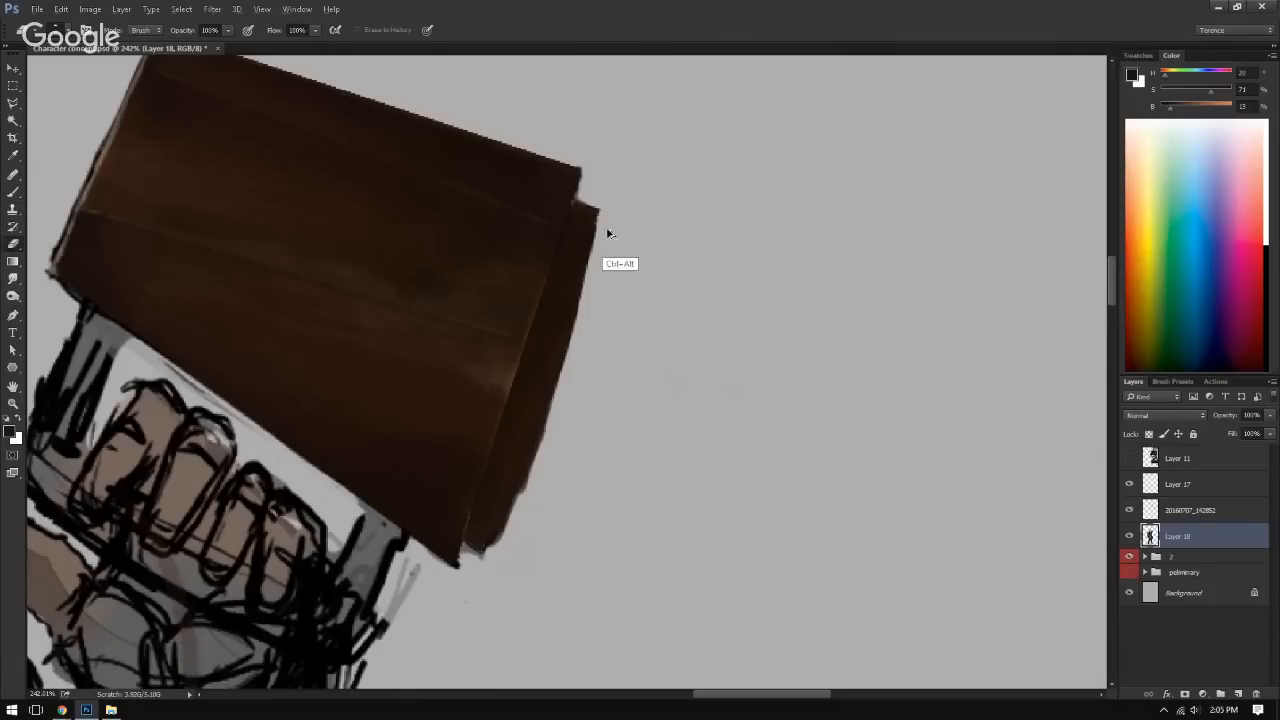
drag(599, 262, 599, 250)
mouse_move(499, 544)
mouse_down()
mouse_move(568, 404)
mouse_move(498, 547)
mouse_move(549, 443)
mouse_up()
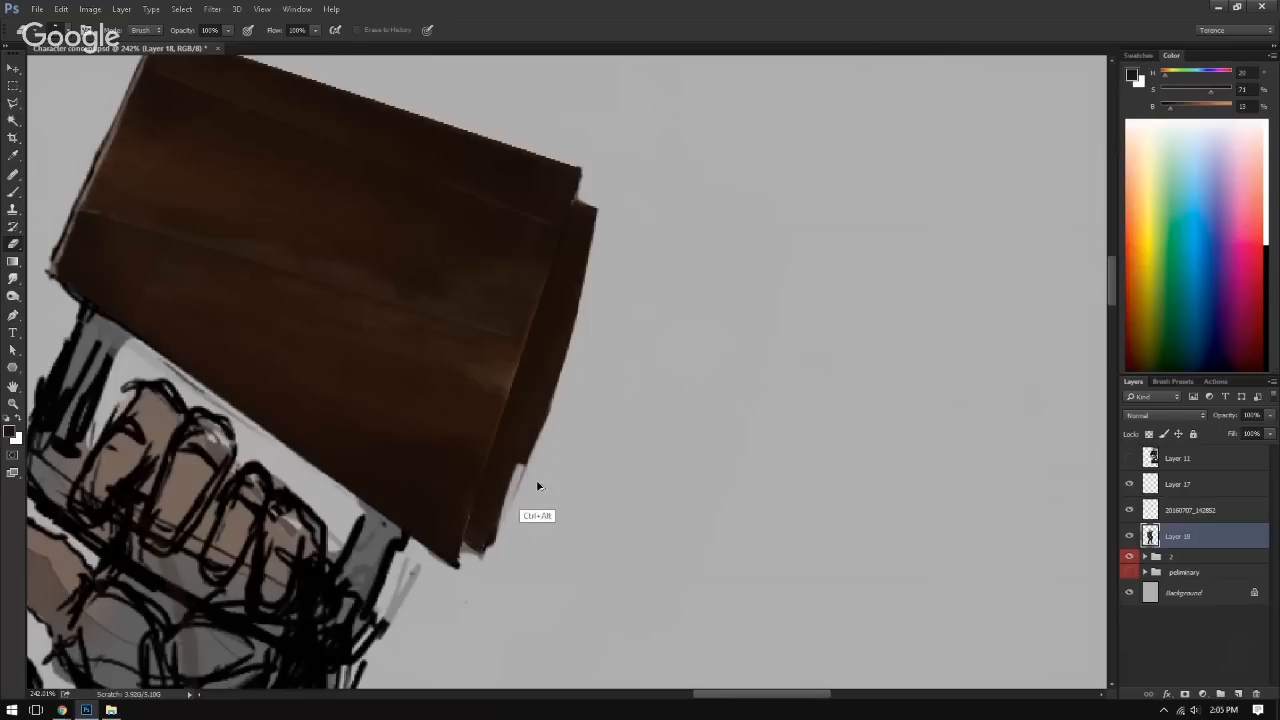
drag(534, 486, 541, 464)
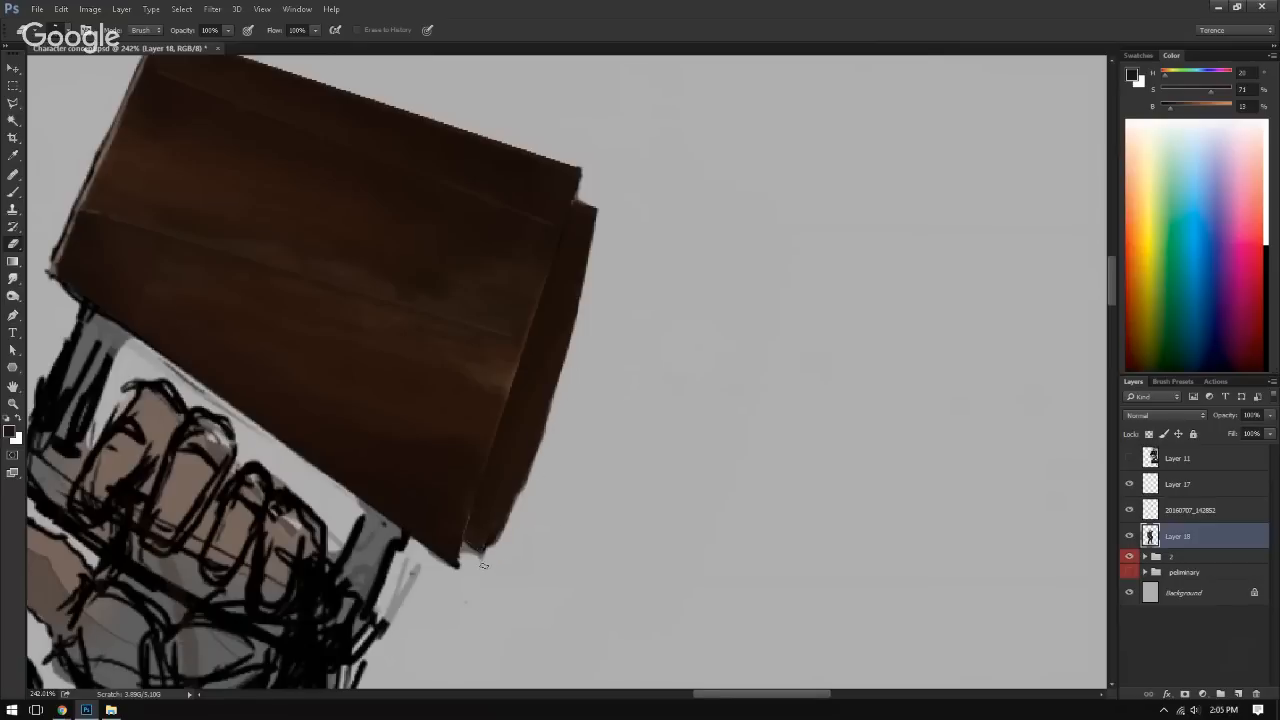
drag(488, 556, 550, 430)
Step: Zoom out to the whole figure and flip the canvas horizontally to check the book's shape
drag(714, 352, 646, 343)
drag(690, 414, 642, 400)
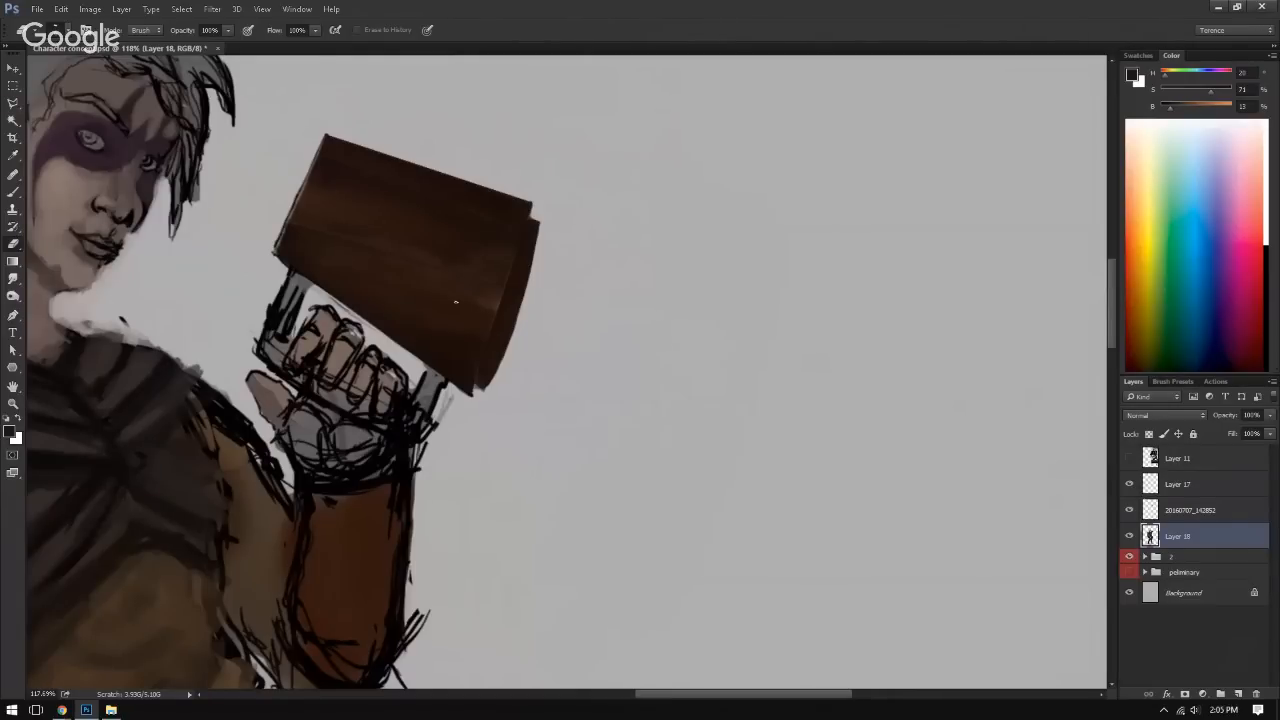
drag(597, 342, 486, 332)
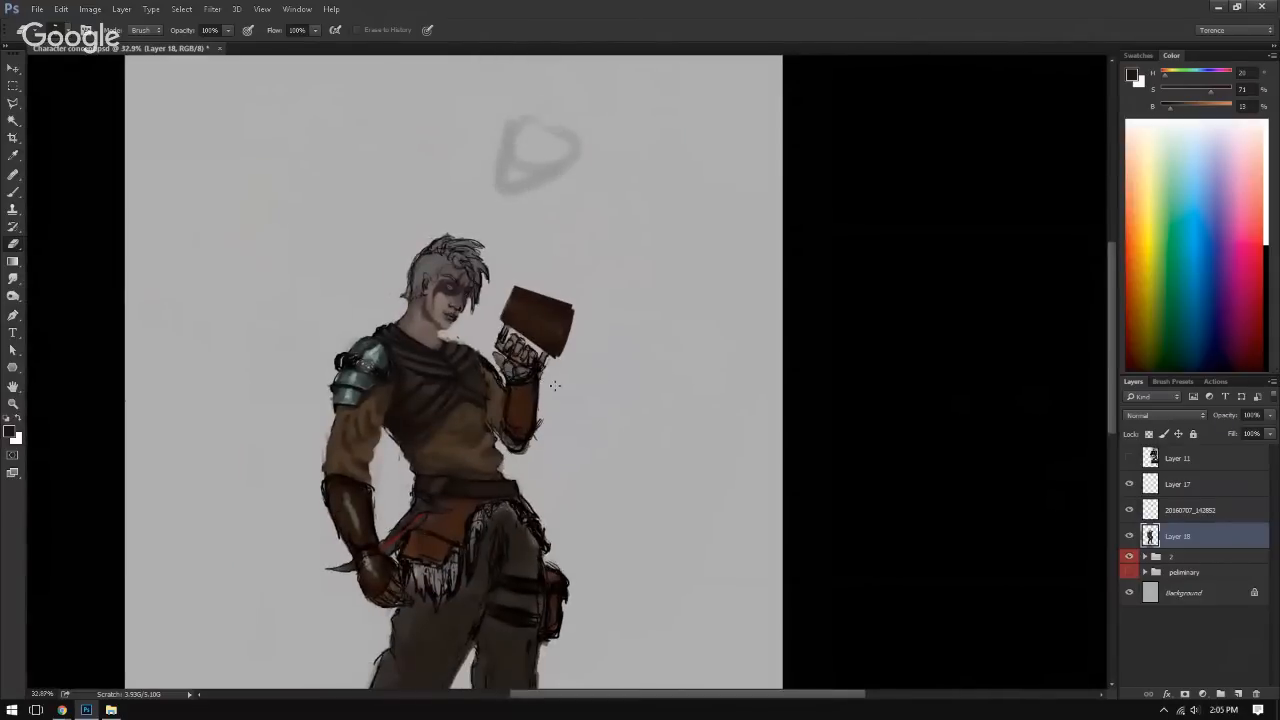
key(ctrl+shift+h)
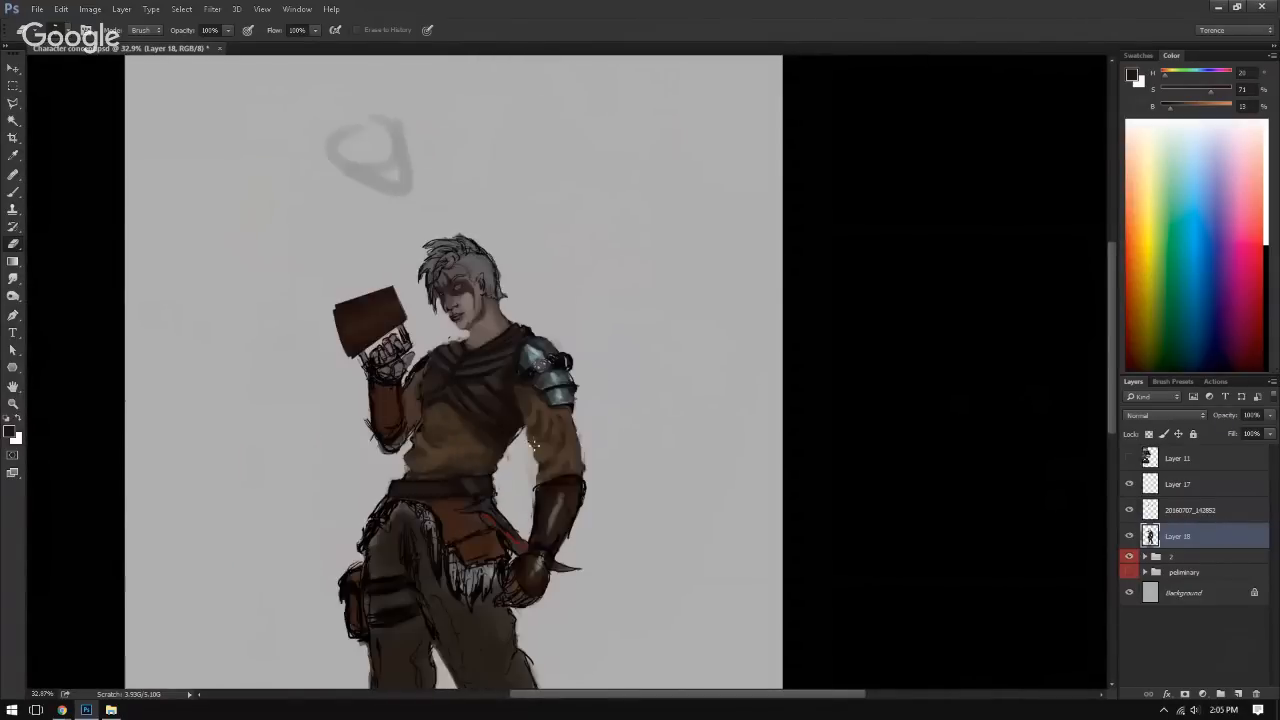
Step: Erase the stray dark paint around the lower corner where the book's curved strip meets the cover
drag(306, 334, 396, 427)
click(366, 487)
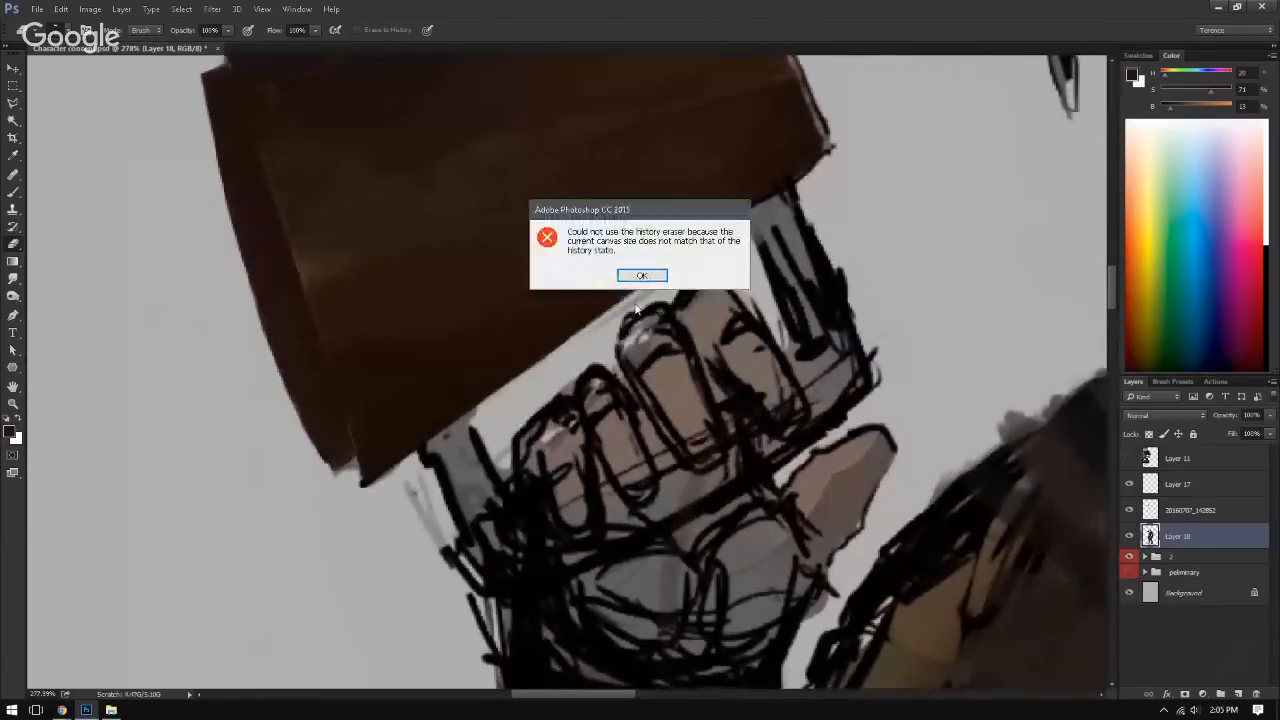
key(Return)
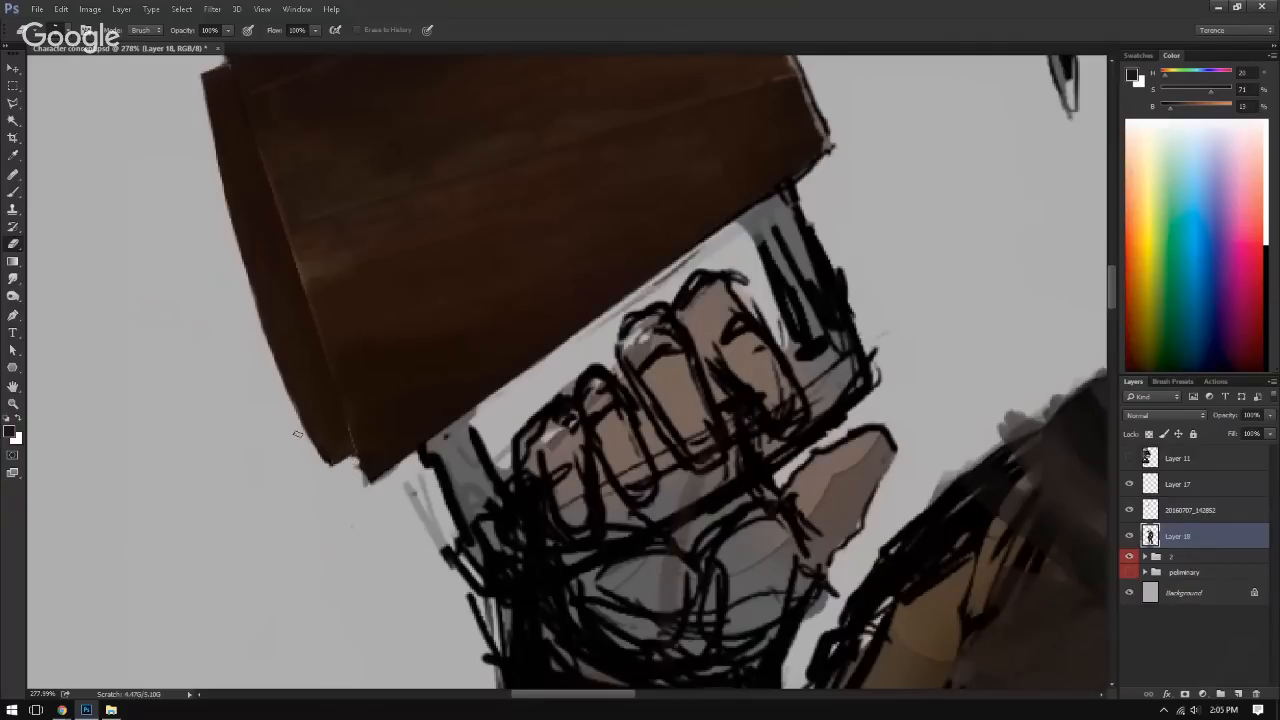
drag(317, 287, 168, 433)
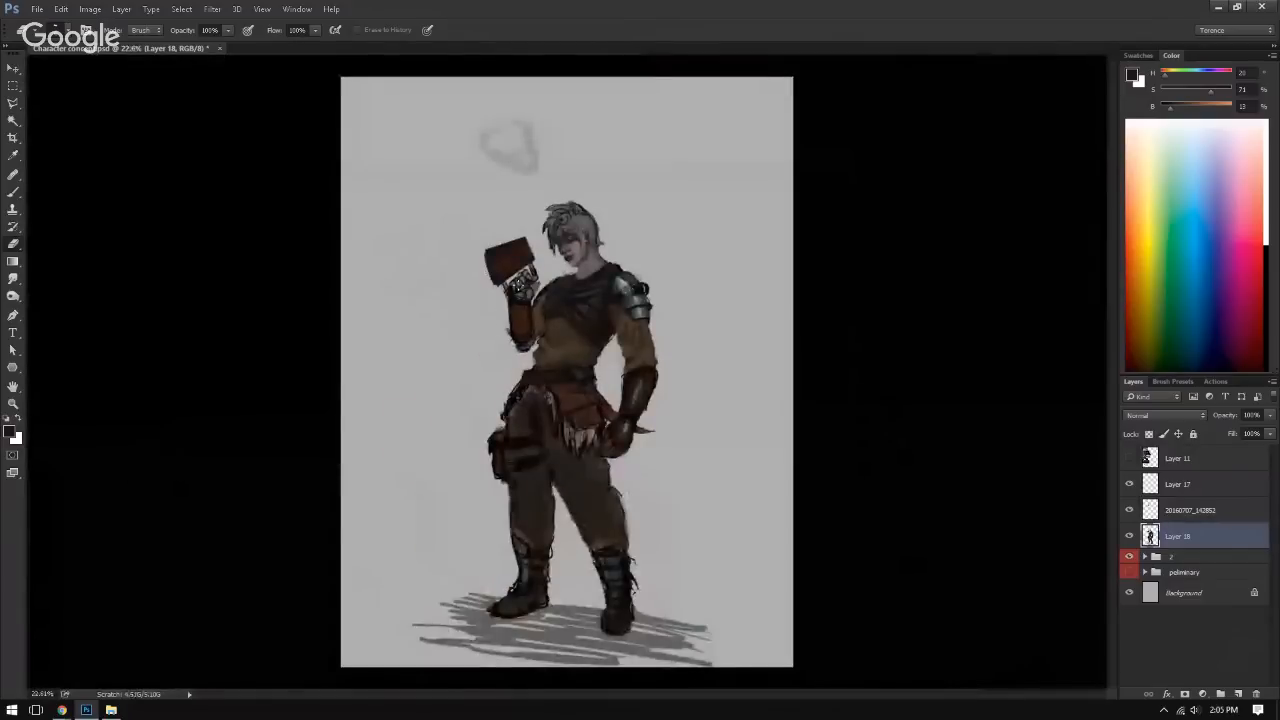
drag(481, 281, 591, 297)
mouse_move(591, 297)
mouse_down()
mouse_move(480, 406)
mouse_move(474, 389)
mouse_up()
key(b)
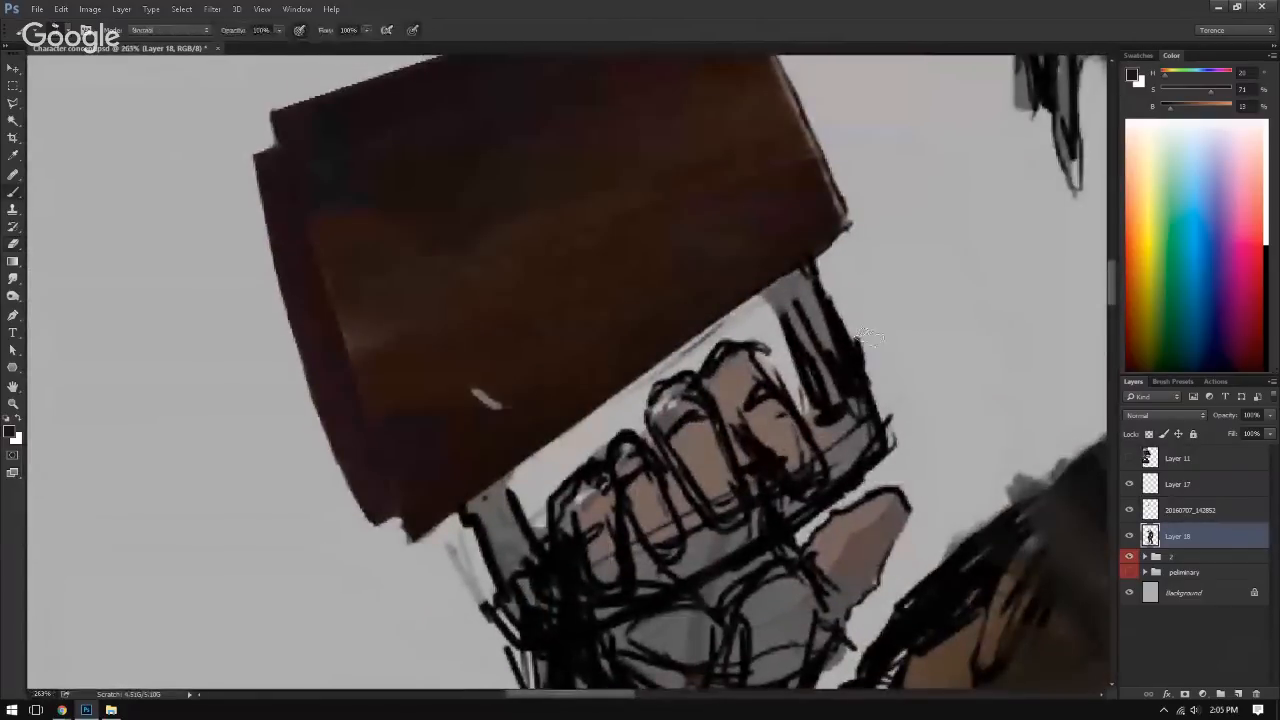
click(1178, 510)
drag(450, 317, 449, 358)
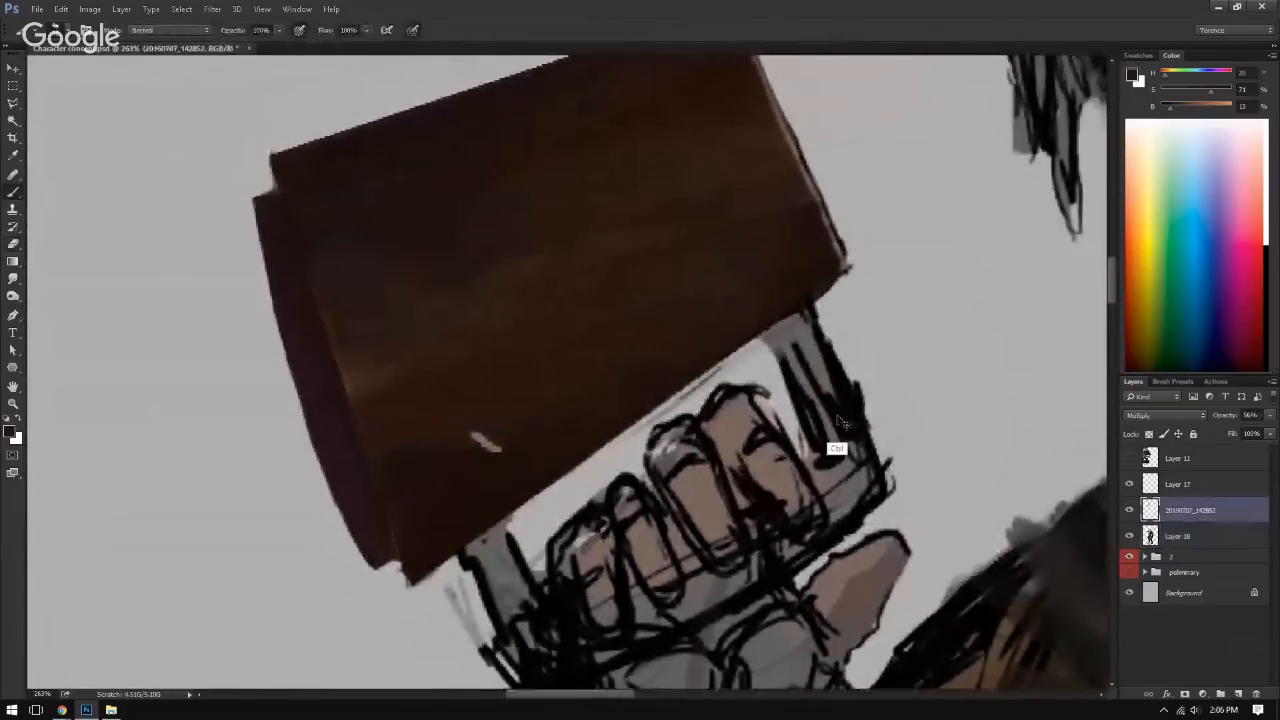
key(ctrl+alt+z)
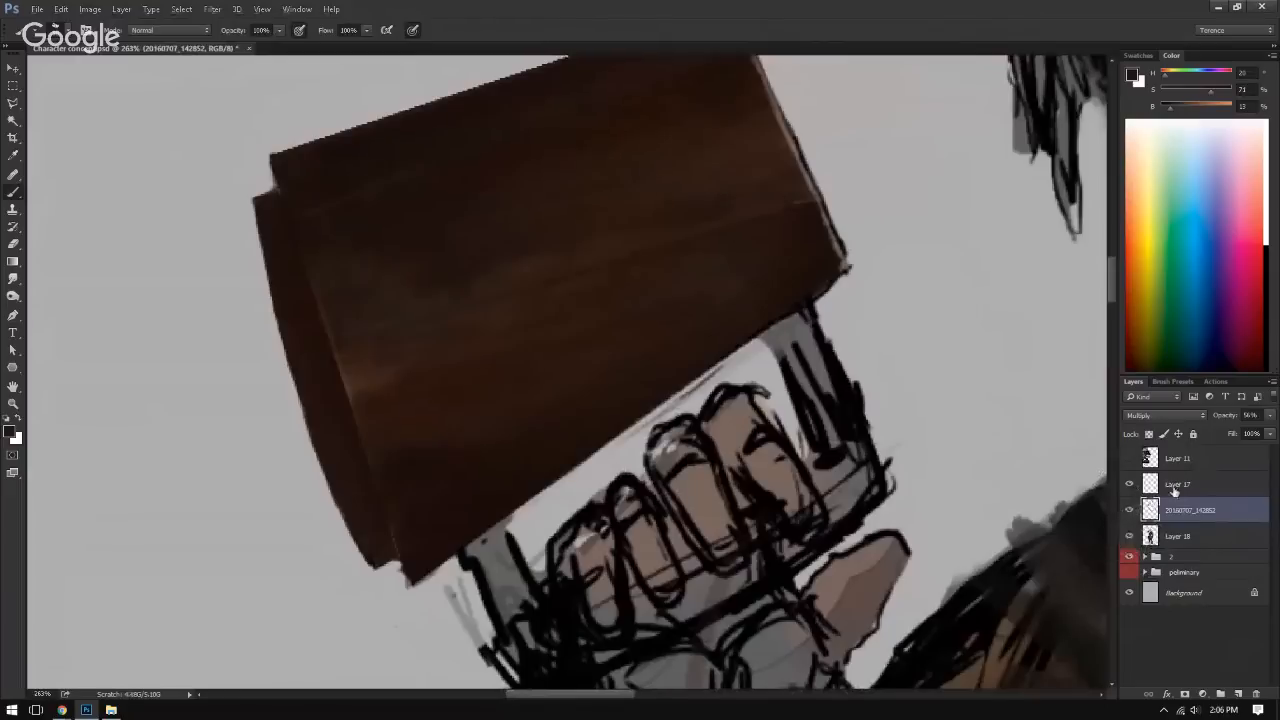
Step: On Layer 17, sample the light greyish brown of the book's far edge and paint a thin highlight around the upper notch beside the curved strip
click(1175, 486)
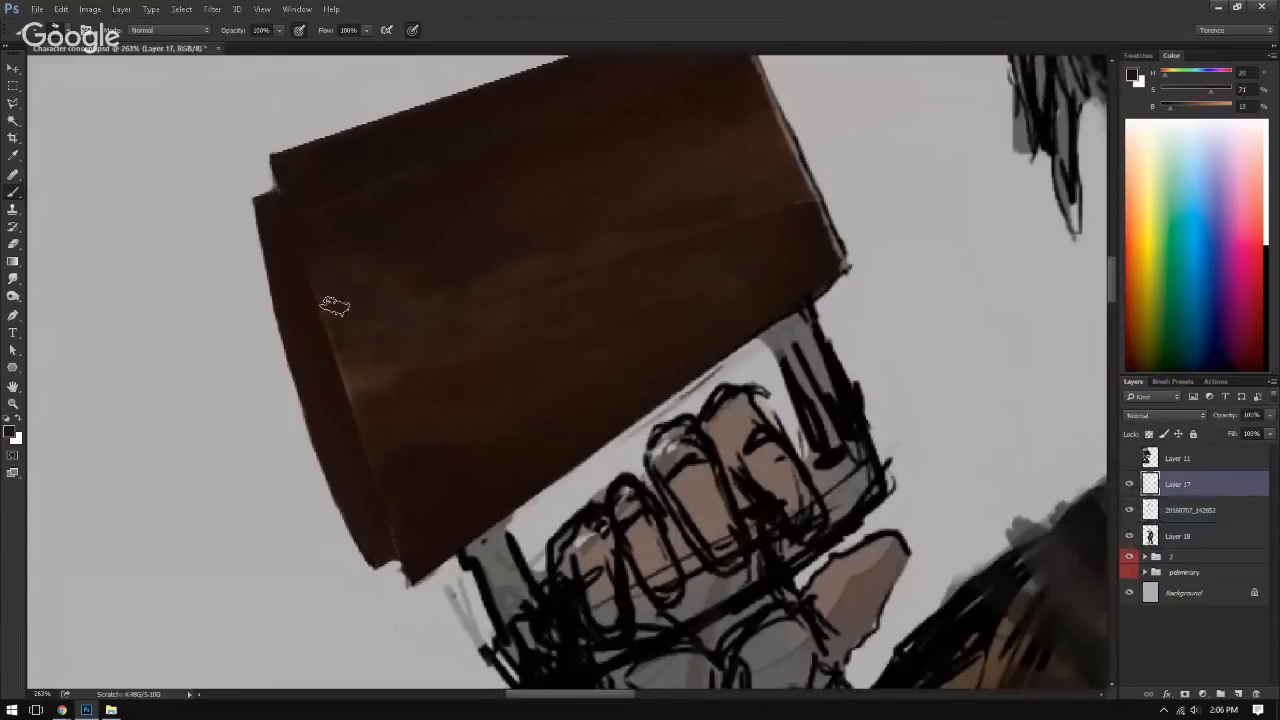
alt+click(789, 131)
alt+right_click(275, 178)
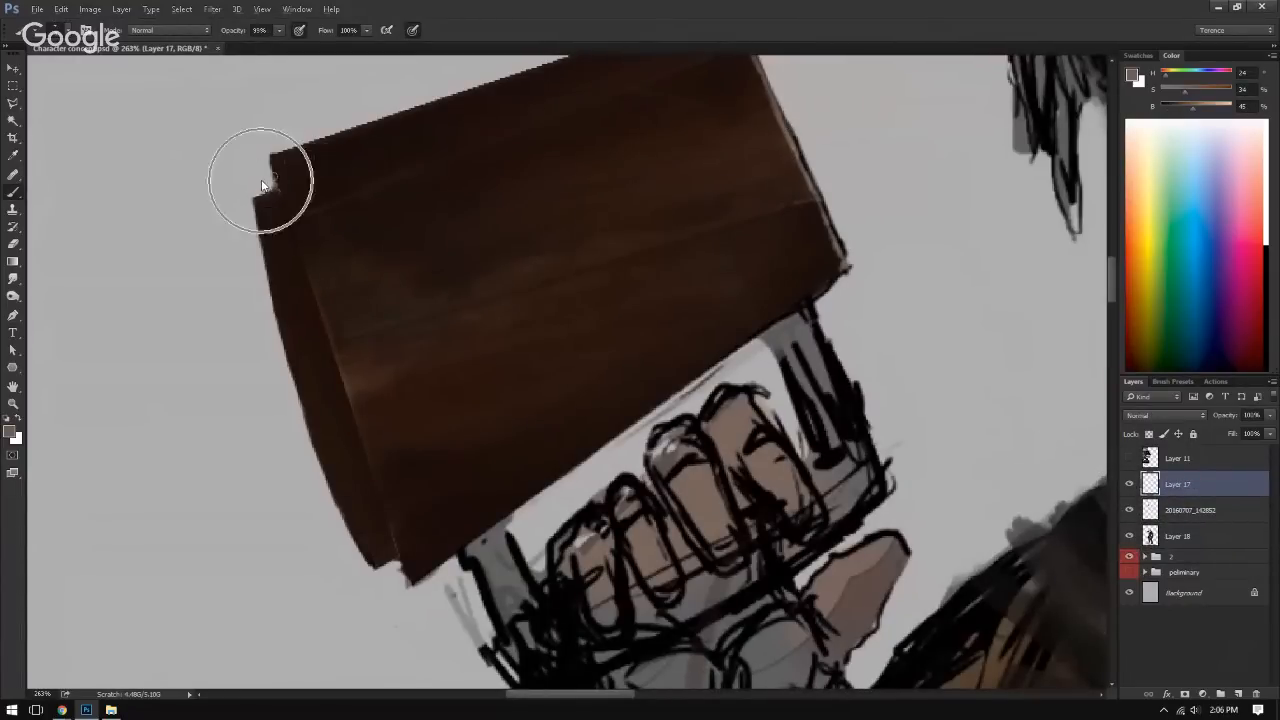
drag(275, 186, 270, 163)
drag(290, 209, 283, 190)
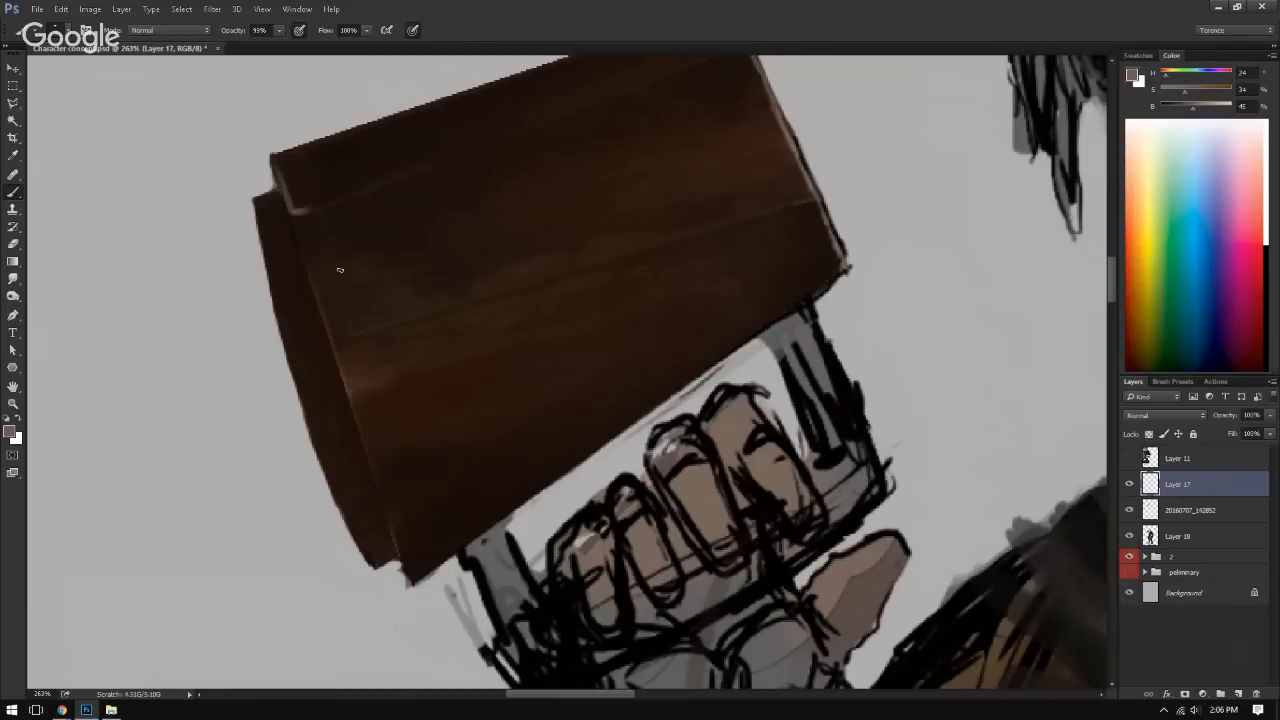
Step: Extend the thin light highlight down the seam between the cover and curved strip, then touch it up with sampled dark brown
drag(306, 258, 324, 311)
drag(355, 421, 343, 382)
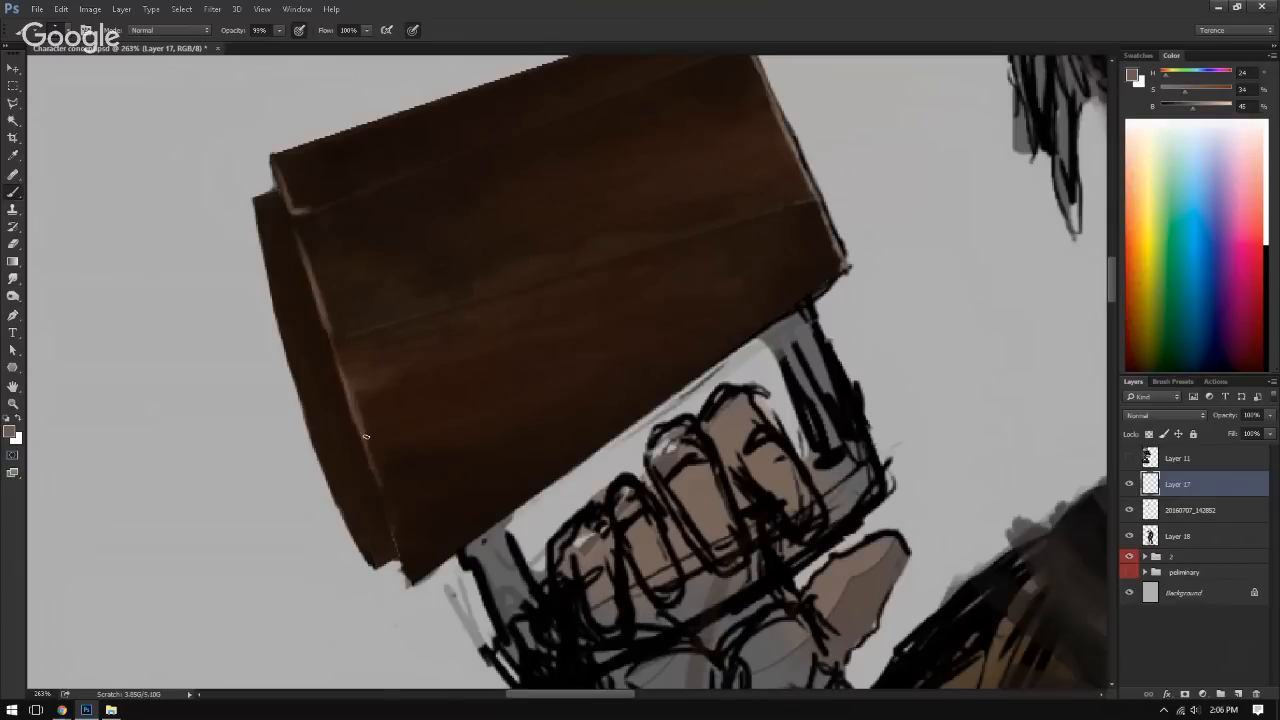
drag(376, 479, 394, 537)
alt+click(340, 440)
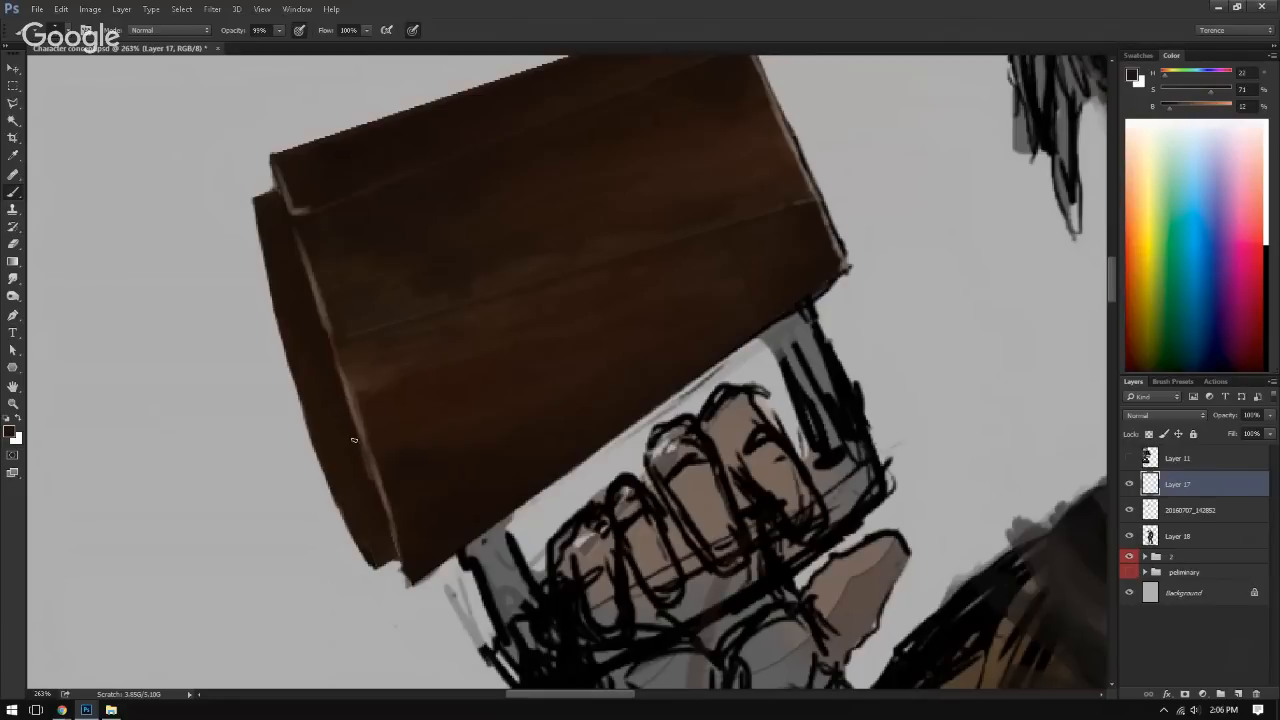
drag(366, 471, 115, 380)
Step: View the whole figure and flip the canvas horizontally to check the book's edge highlights
drag(340, 337, 266, 329)
drag(489, 327, 431, 337)
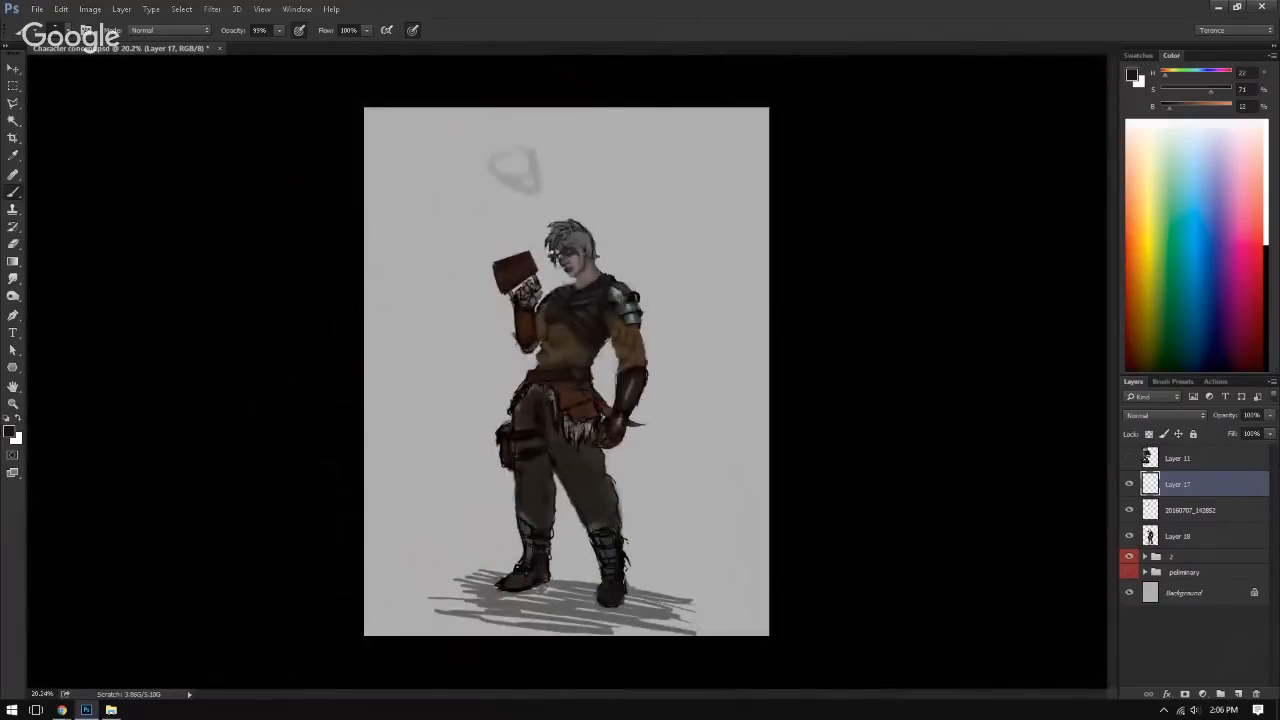
key(F2)
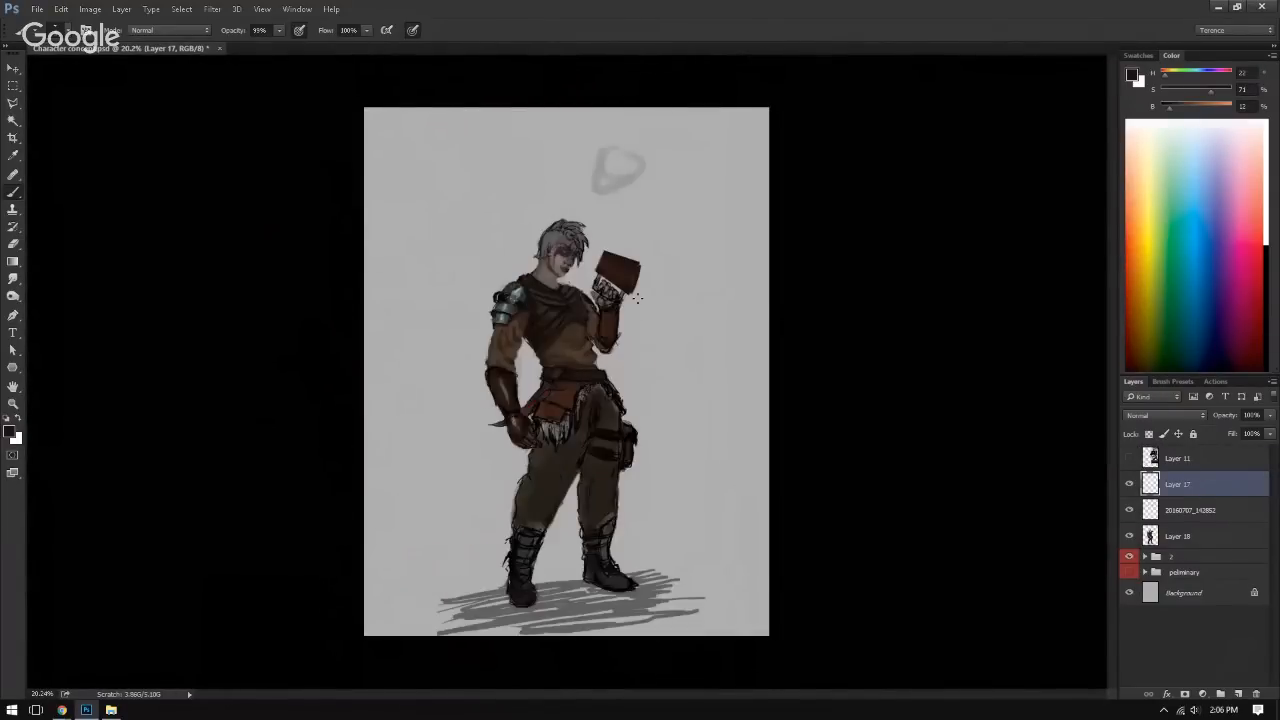
Step: Lighten the book cover's midtones with the Dodge tool on the 20160707_142852 layer
drag(601, 273, 680, 273)
drag(665, 272, 616, 305)
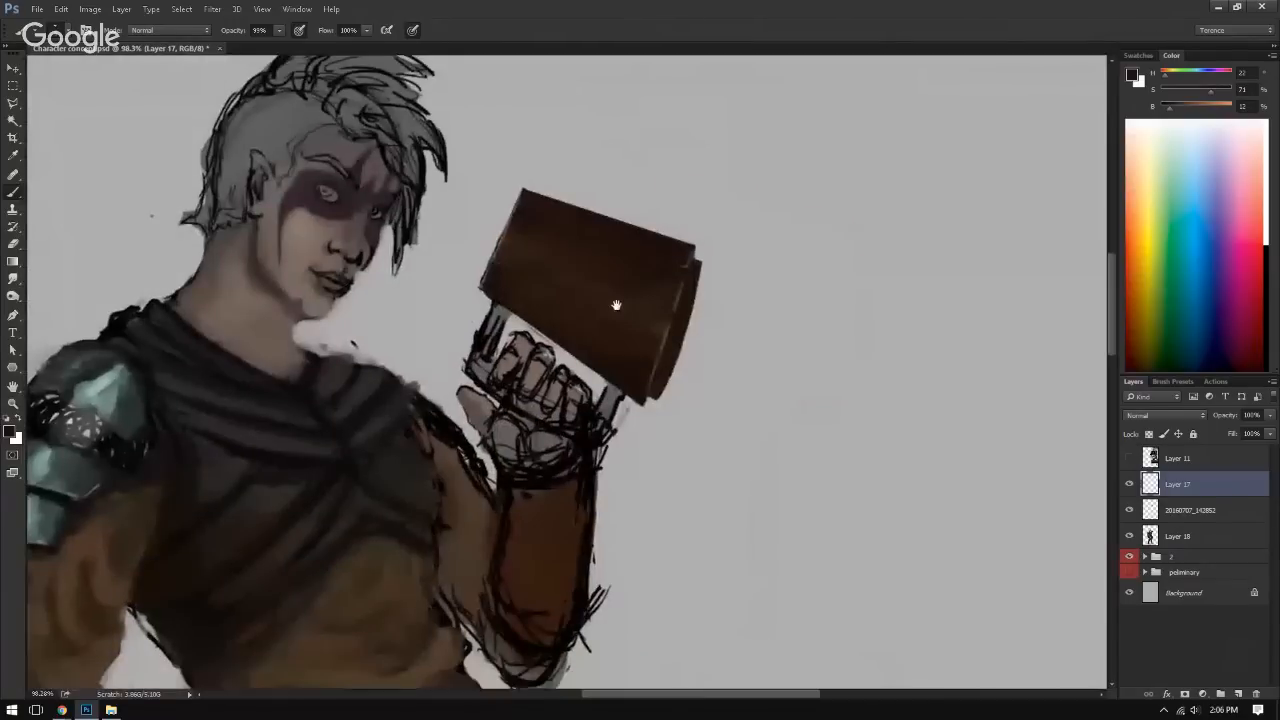
click(1187, 512)
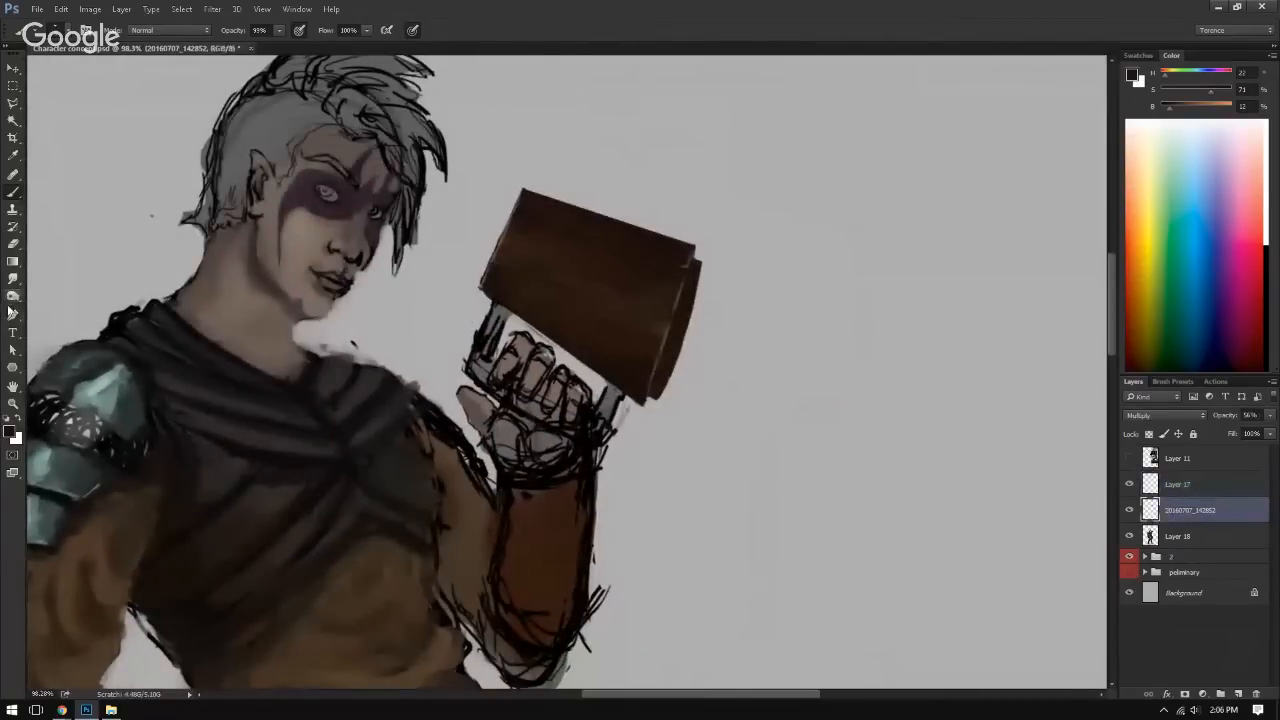
right_click(12, 297)
click(55, 300)
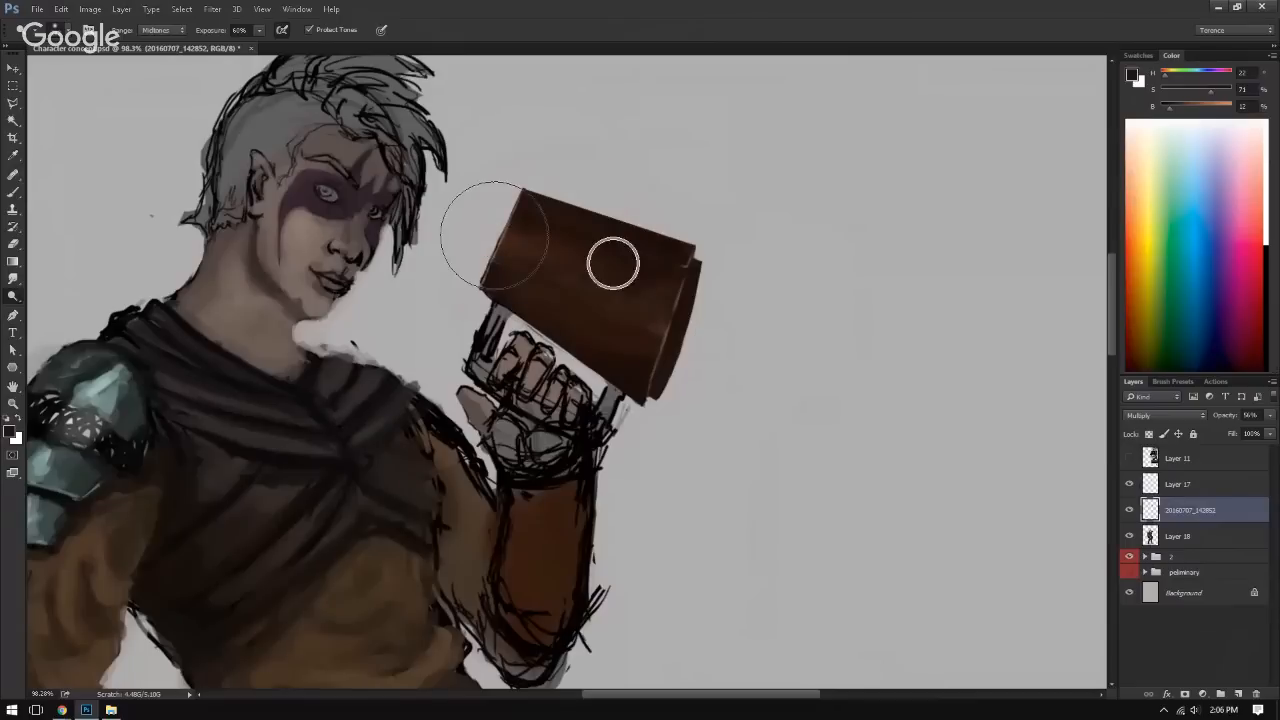
mouse_move(613, 263)
mouse_down()
mouse_move(586, 271)
mouse_move(620, 285)
mouse_move(540, 290)
mouse_up()
mouse_move(634, 346)
mouse_down()
mouse_move(634, 306)
mouse_move(609, 294)
mouse_move(655, 342)
mouse_move(657, 363)
mouse_move(663, 306)
mouse_move(644, 313)
mouse_up()
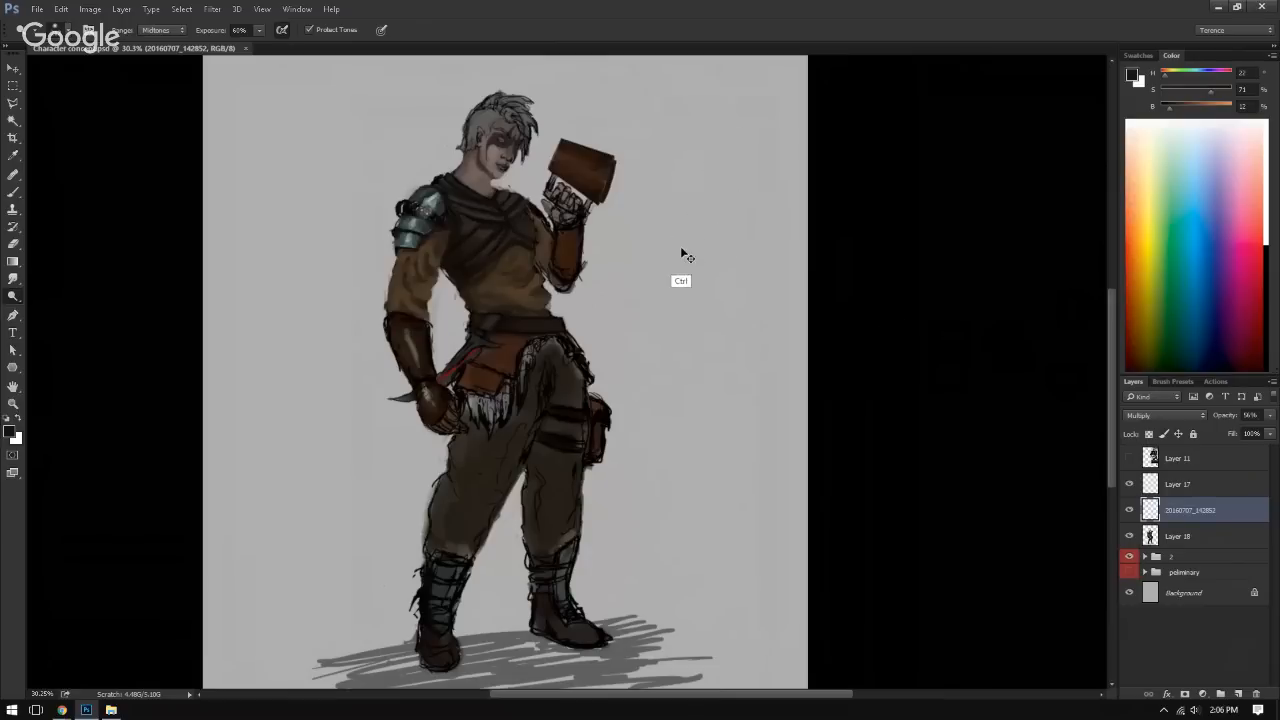
Step: Check the lightened book on the whole mirrored figure and save the document
drag(650, 357, 684, 347)
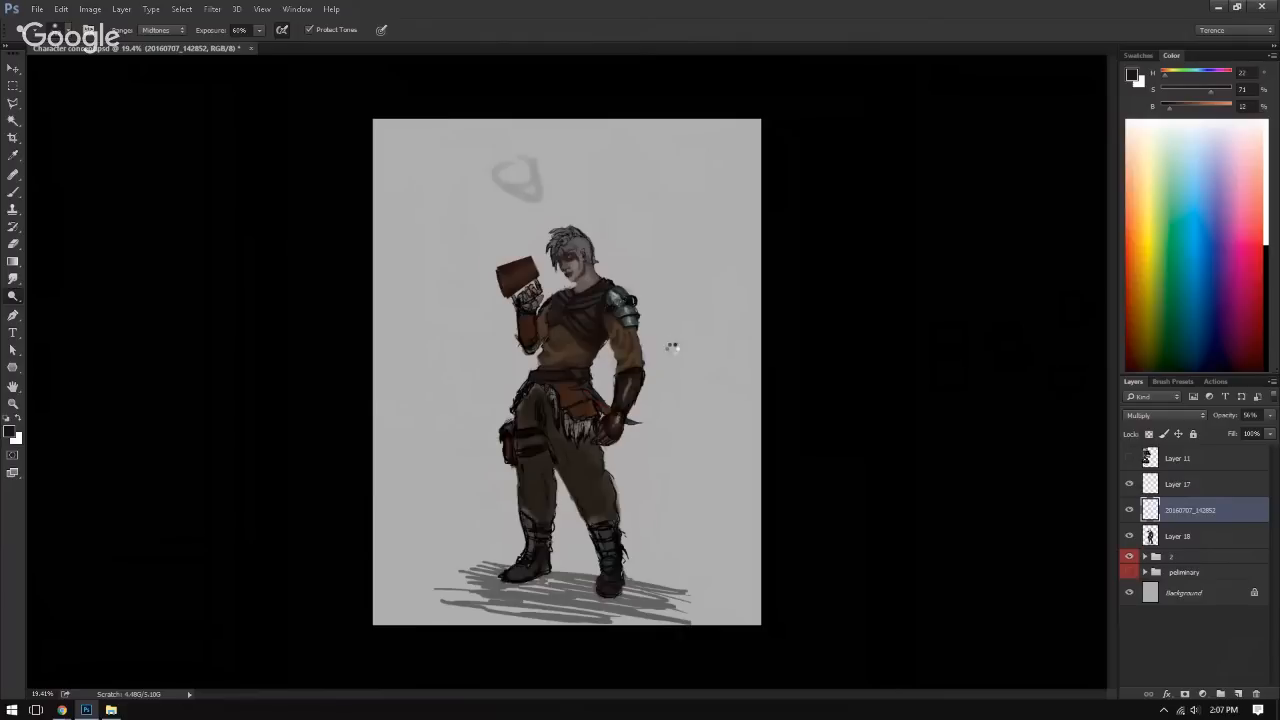
key(ctrl+s)
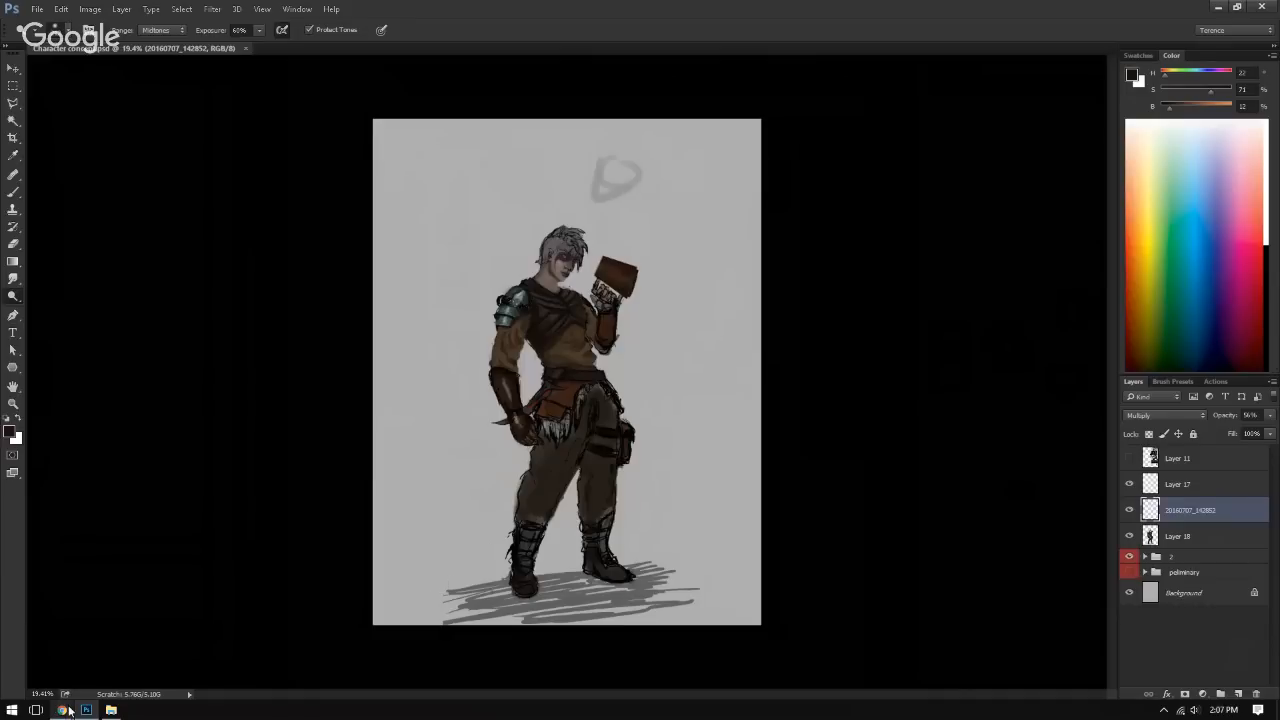
mouse_move(72, 713)
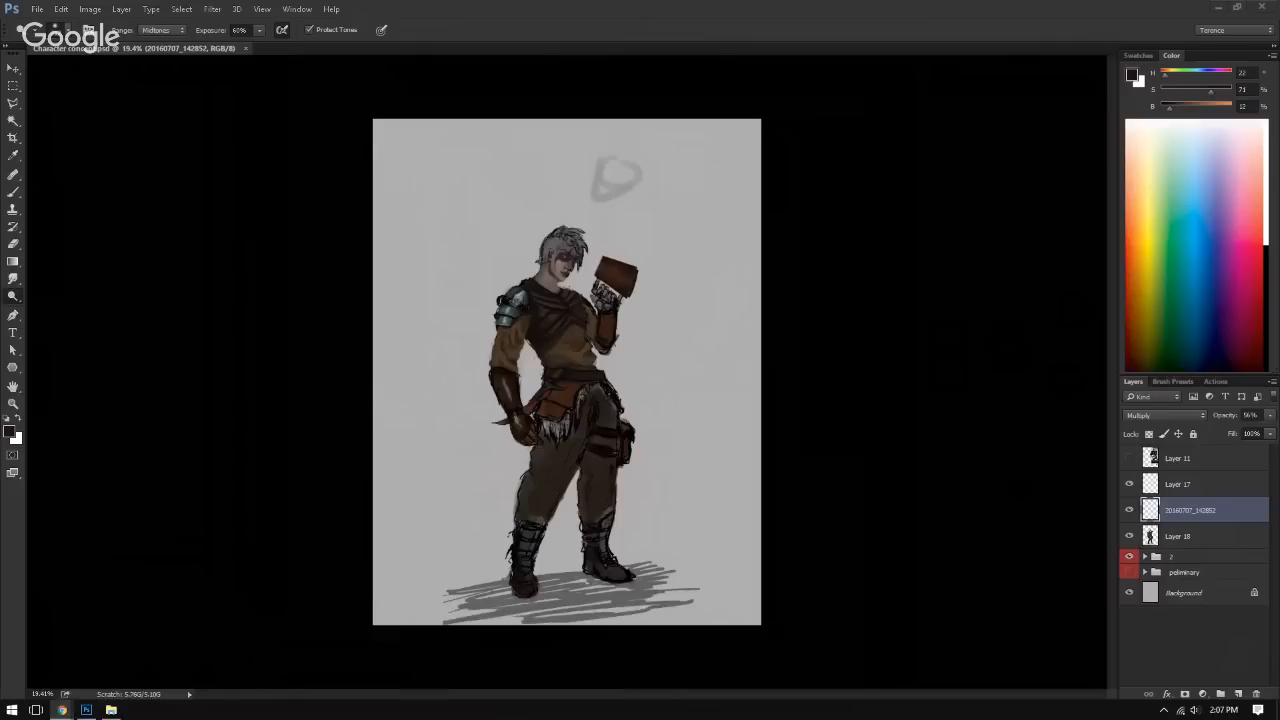